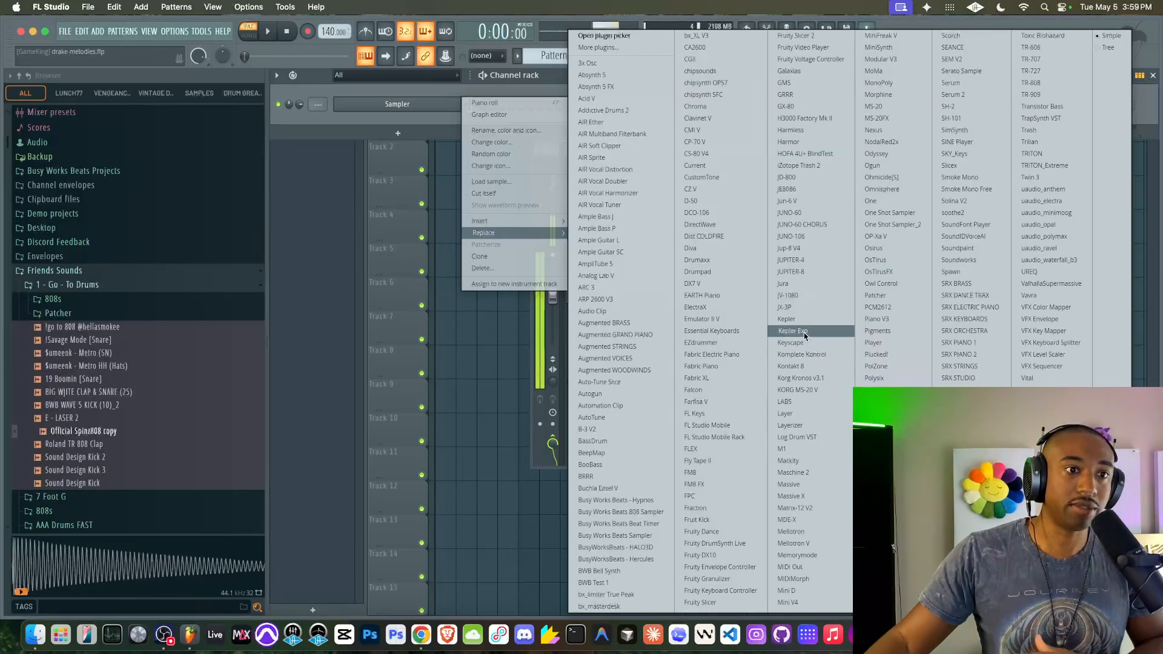
# - Replace the Sampler channel with the Kontakt 8 instrument and switch Kontakt to Classic View
pyautogui.click(808, 367)
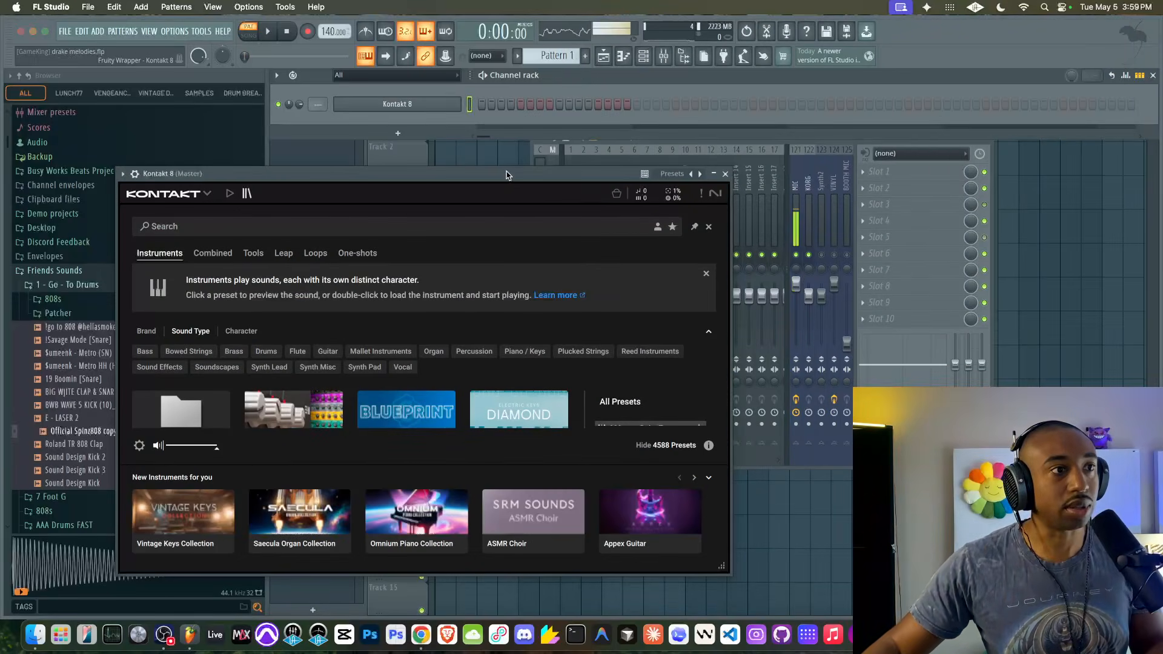
pyautogui.moveTo(506, 172); pyautogui.dragTo(642, 96)
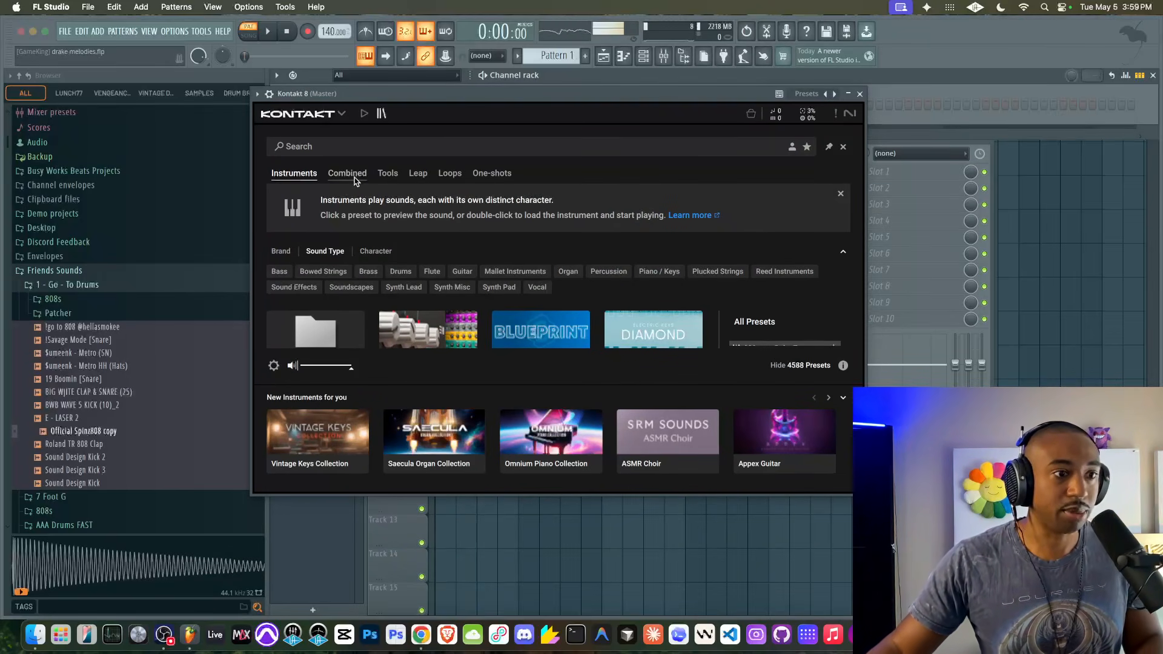
pyautogui.click(341, 114)
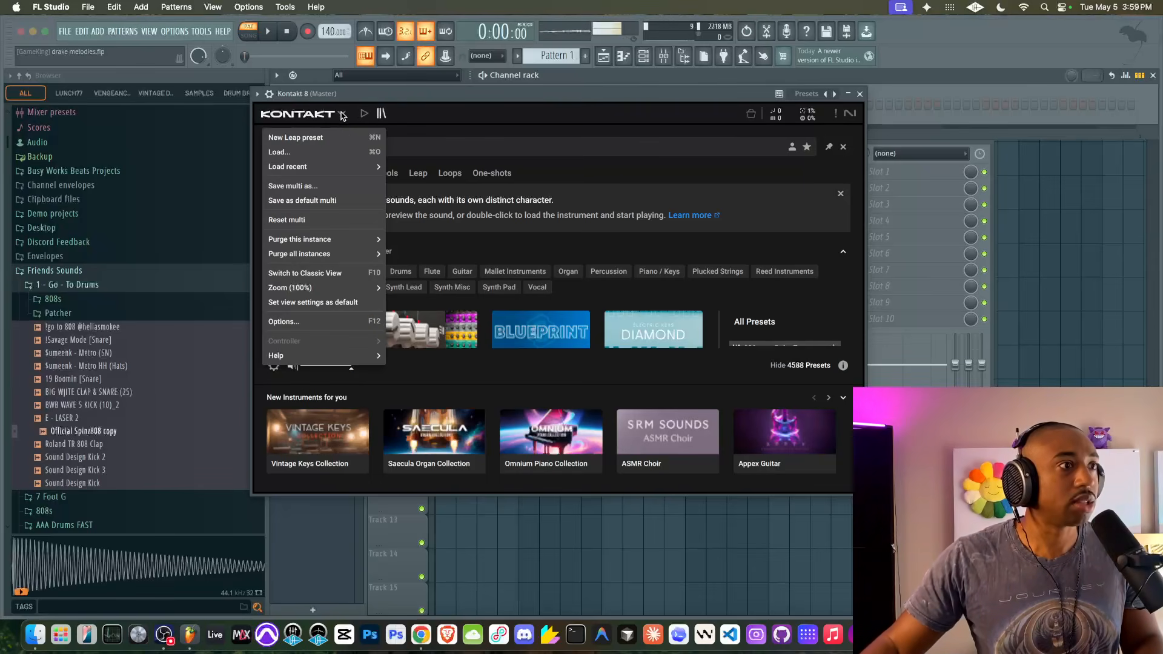
pyautogui.click(320, 272)
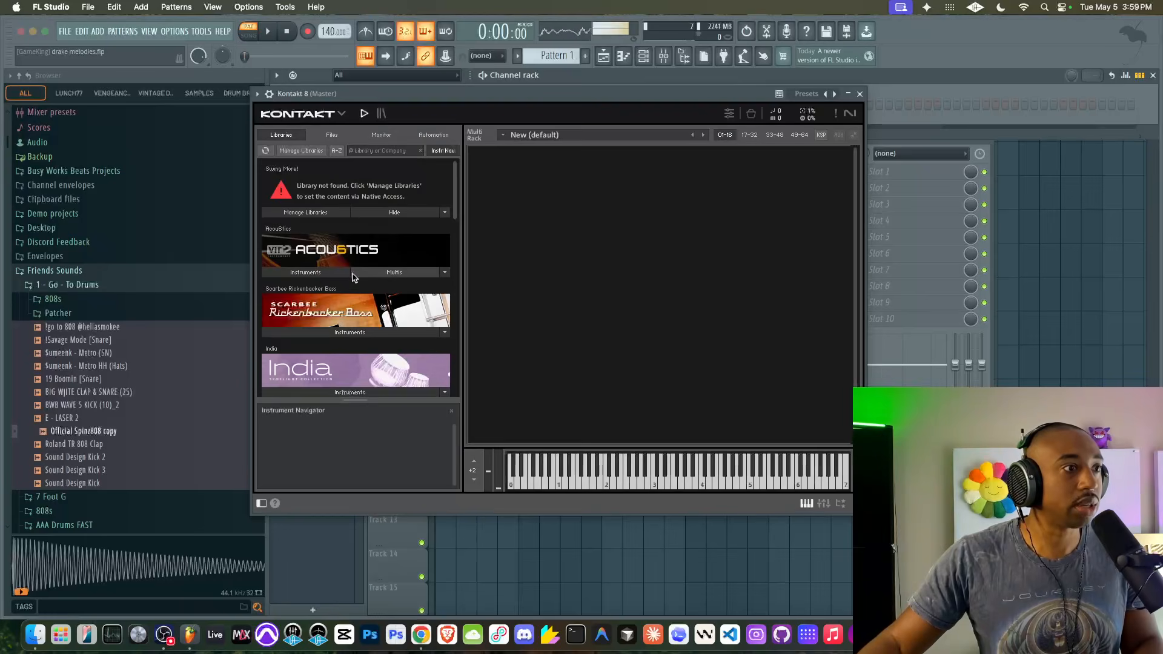
# - Load Mickleburgh Piano.nki from the Mickleburgh Piano folder in Kontakt's file browser
pyautogui.scroll(-5, 353, 276)
pyautogui.click(331, 135)
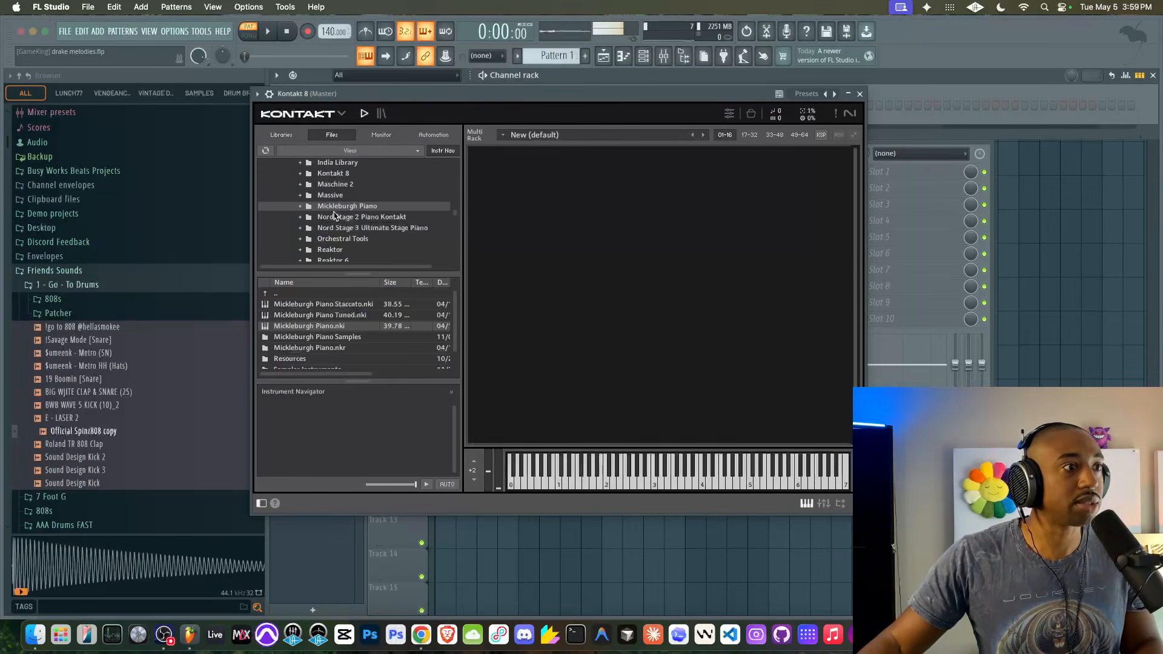
pyautogui.doubleClick(316, 327)
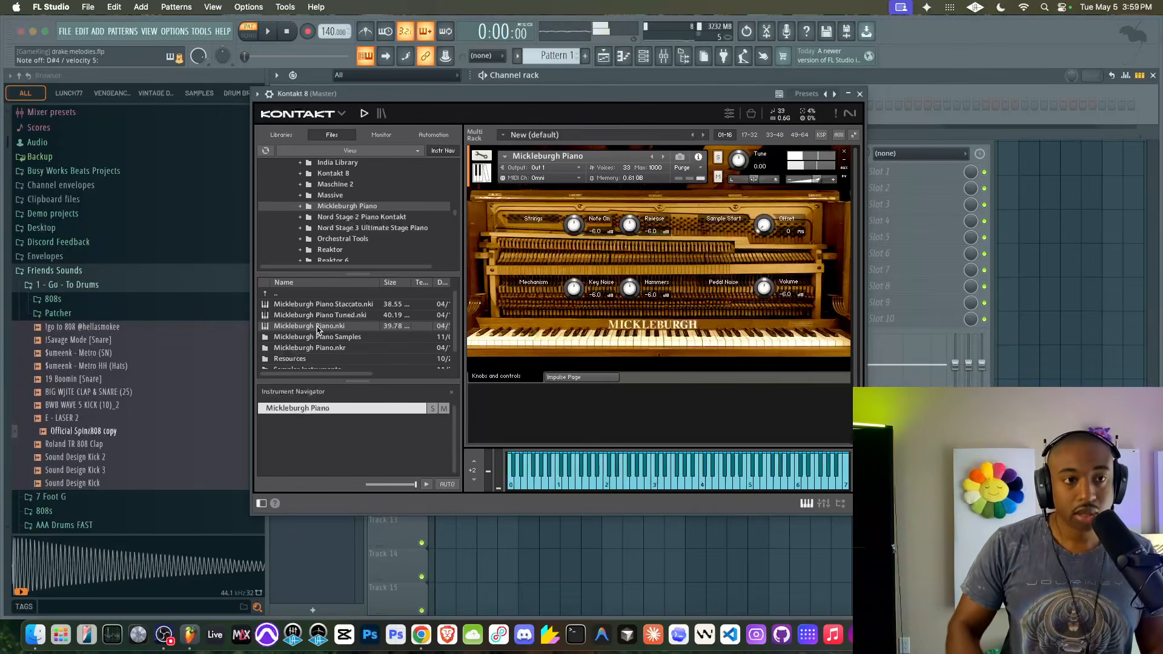
# - Open the MIDI settings for a look, close them again, and reposition the Kontakt 8 window
pyautogui.click(1020, 464)
pyautogui.moveTo(894, 136); pyautogui.dragTo(1000, 139)
pyautogui.click(1029, 138)
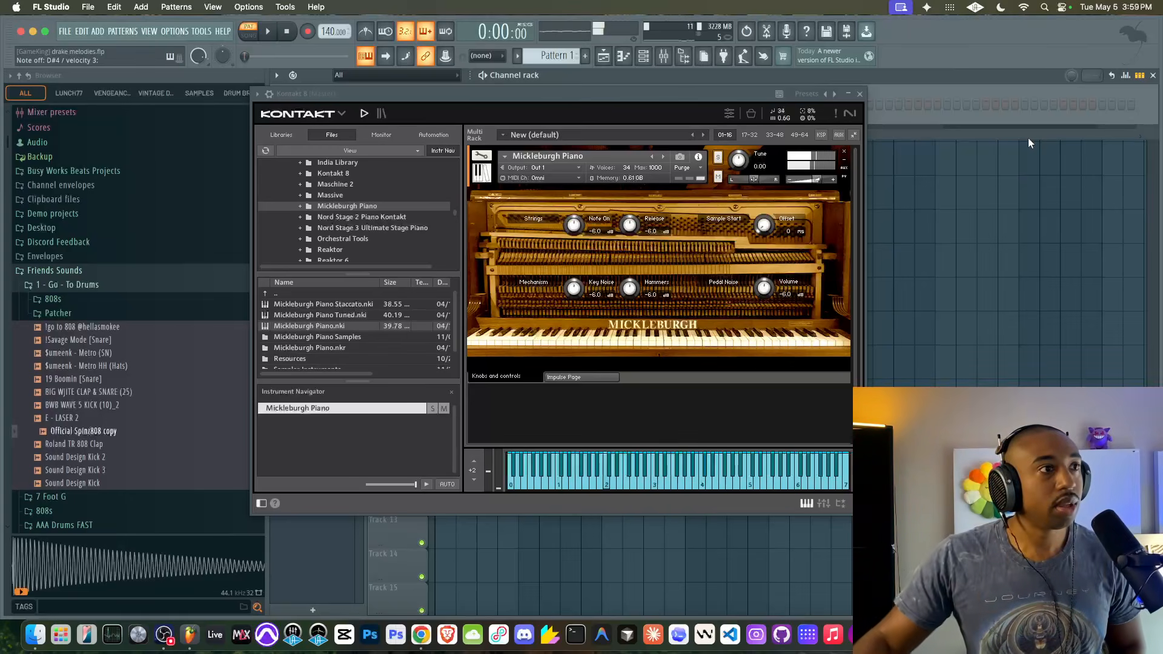
pyautogui.moveTo(665, 97); pyautogui.dragTo(688, 215)
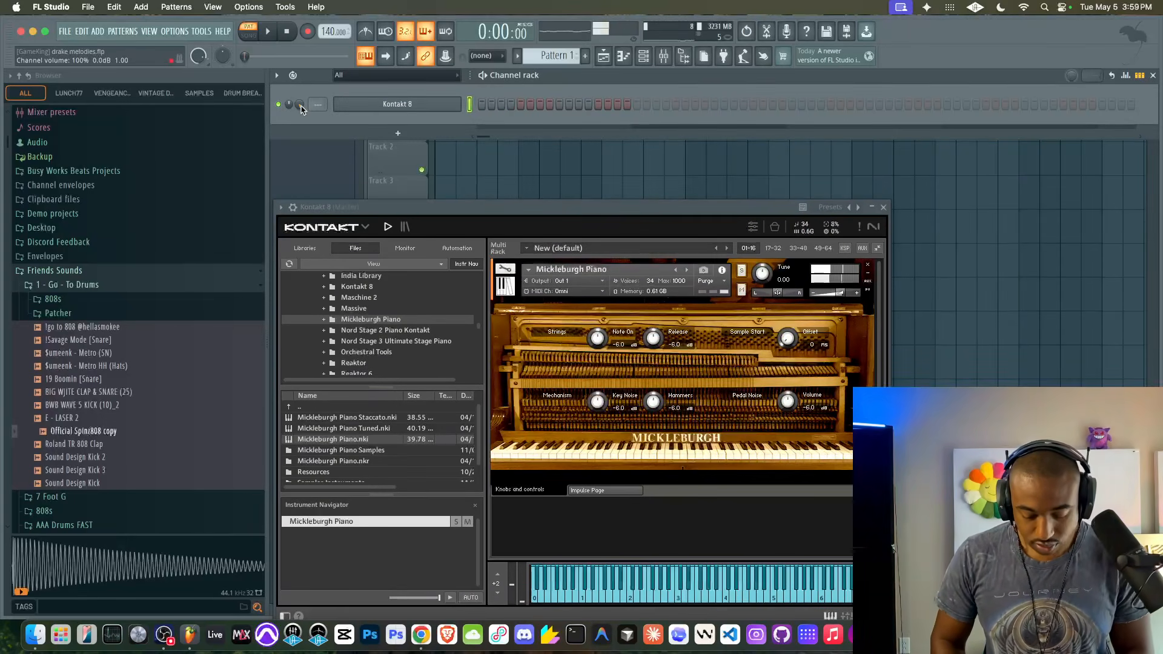
pyautogui.click(175, 31)
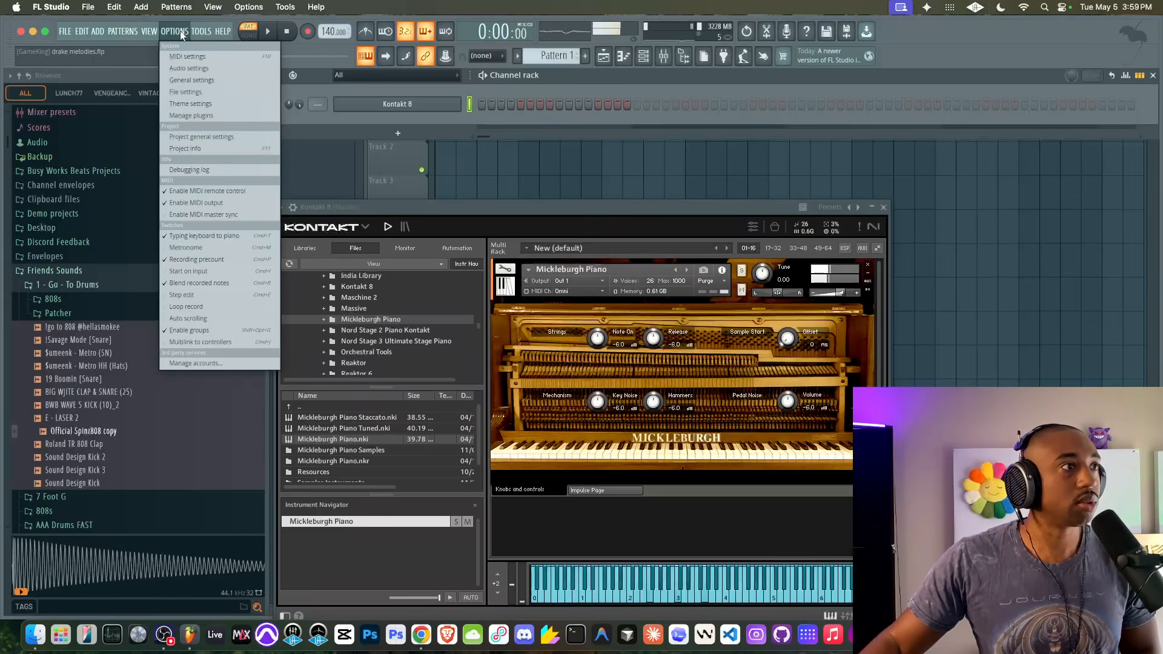
pyautogui.click(194, 55)
pyautogui.click(776, 55)
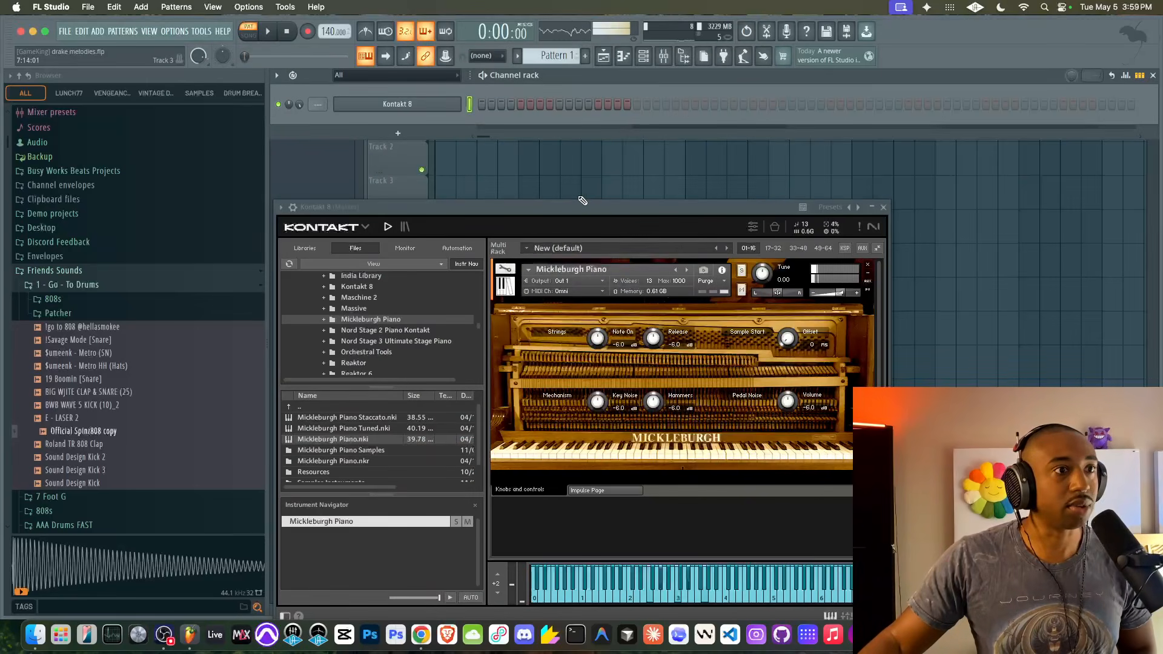
pyautogui.moveTo(560, 213); pyautogui.dragTo(555, 170)
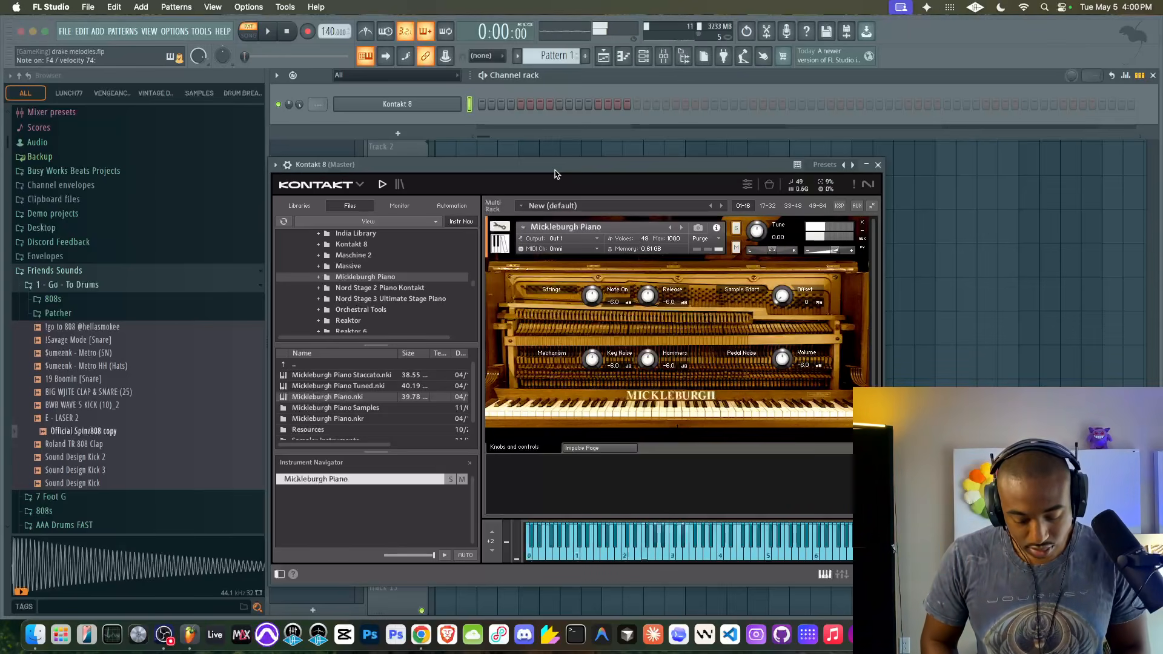
pyautogui.moveTo(555, 170); pyautogui.dragTo(526, 128)
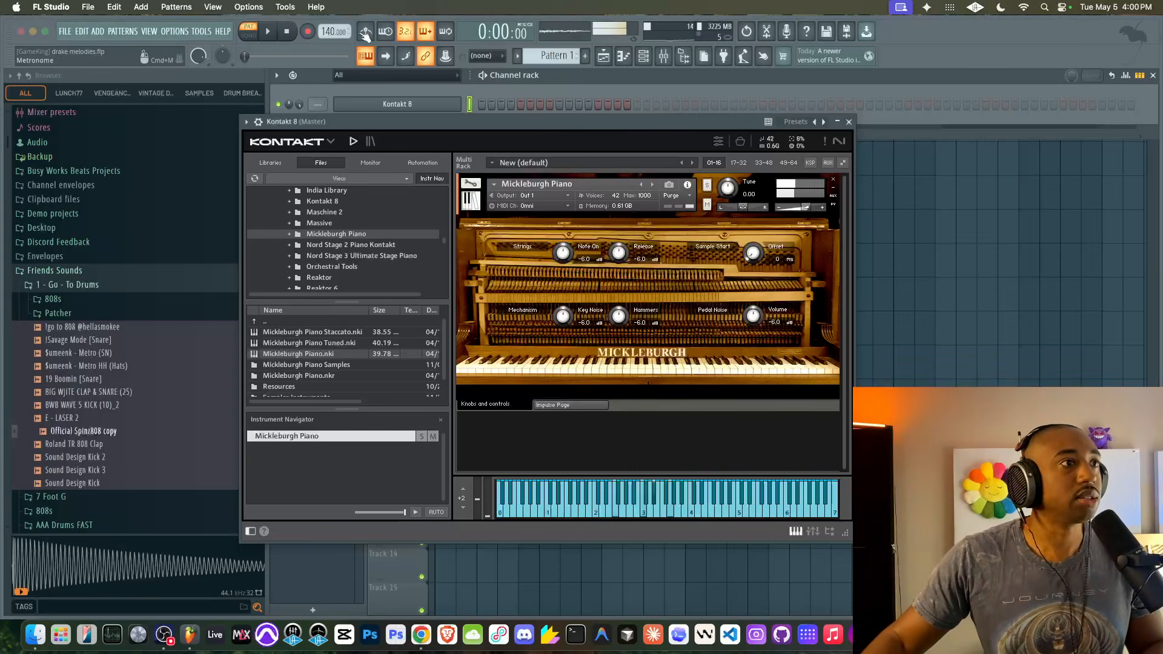
# - Turn on the metronome and tap in a project tempo of 120 BPM with the tempo tapper
pyautogui.rightClick(335, 32)
pyautogui.click(461, 39)
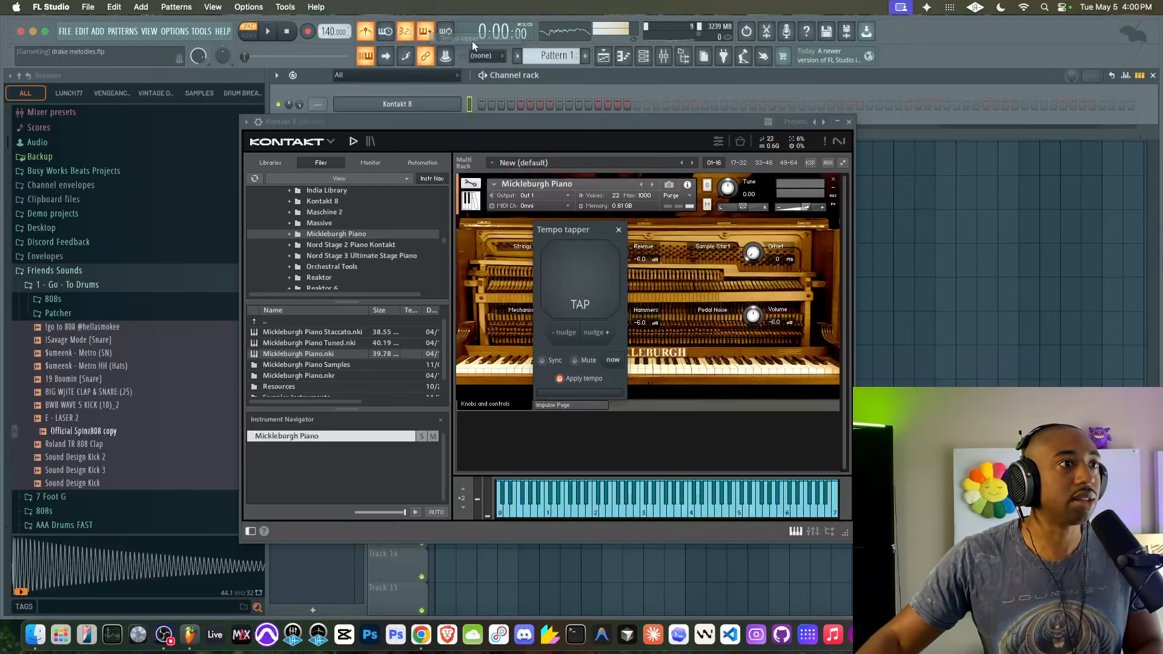
pyautogui.click(600, 276)
pyautogui.click(600, 276)
pyautogui.click(602, 276)
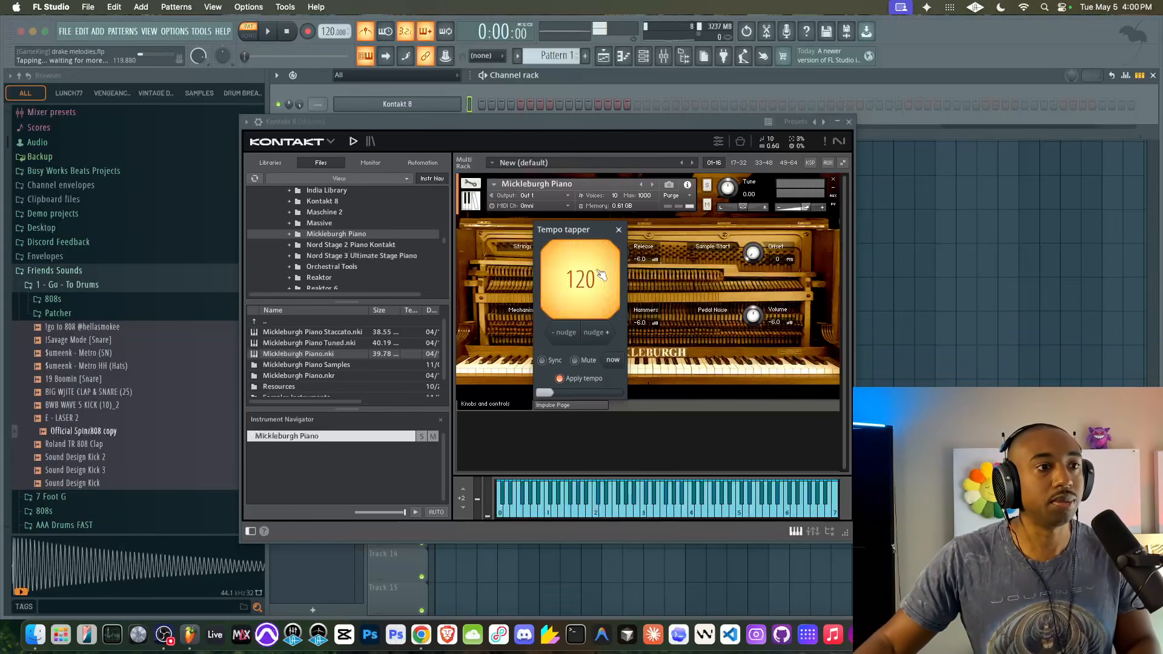
pyautogui.click(619, 229)
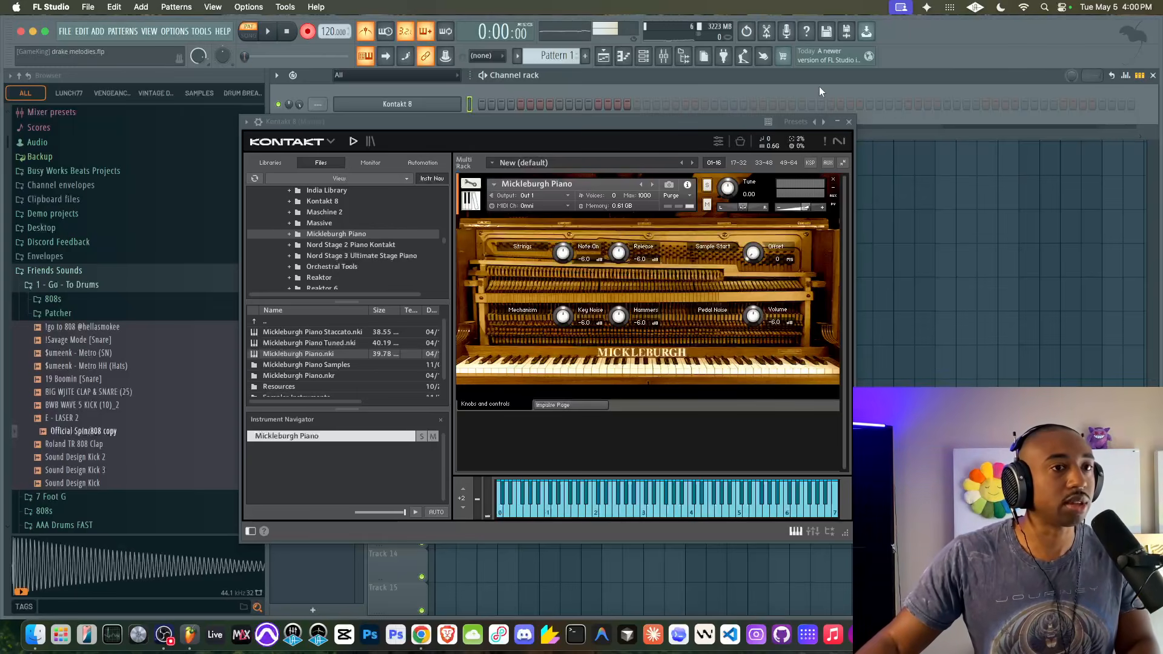
# - Close the Kontakt 8 window and record the first piano chords into Pattern 1
pyautogui.click(849, 121)
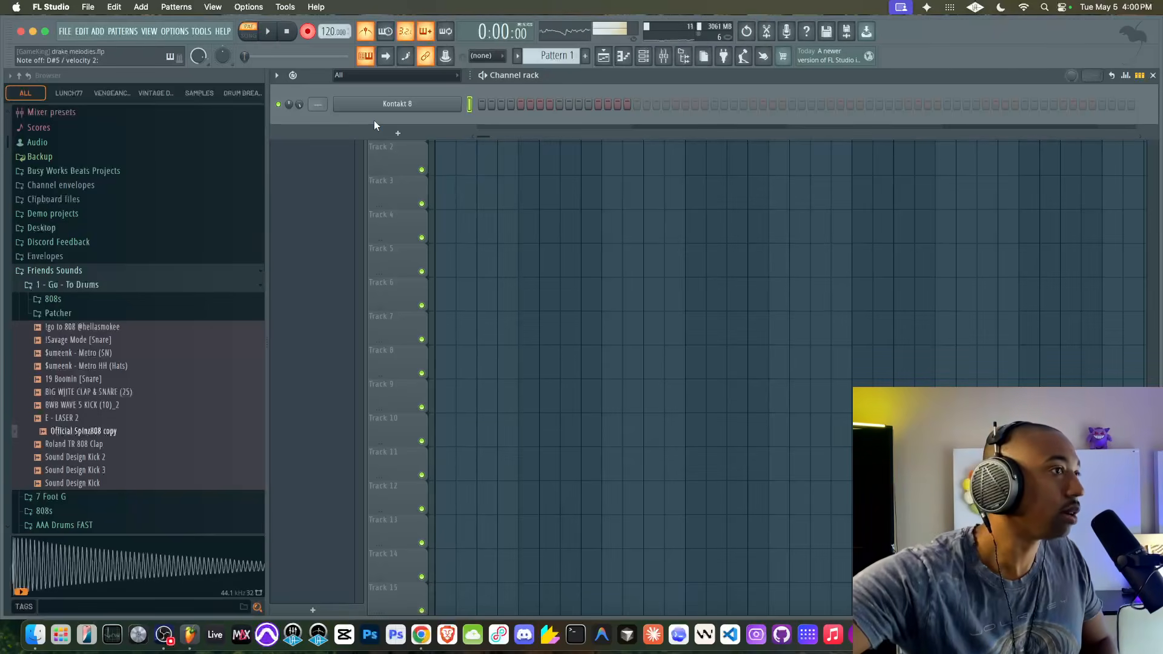
pyautogui.press('space')
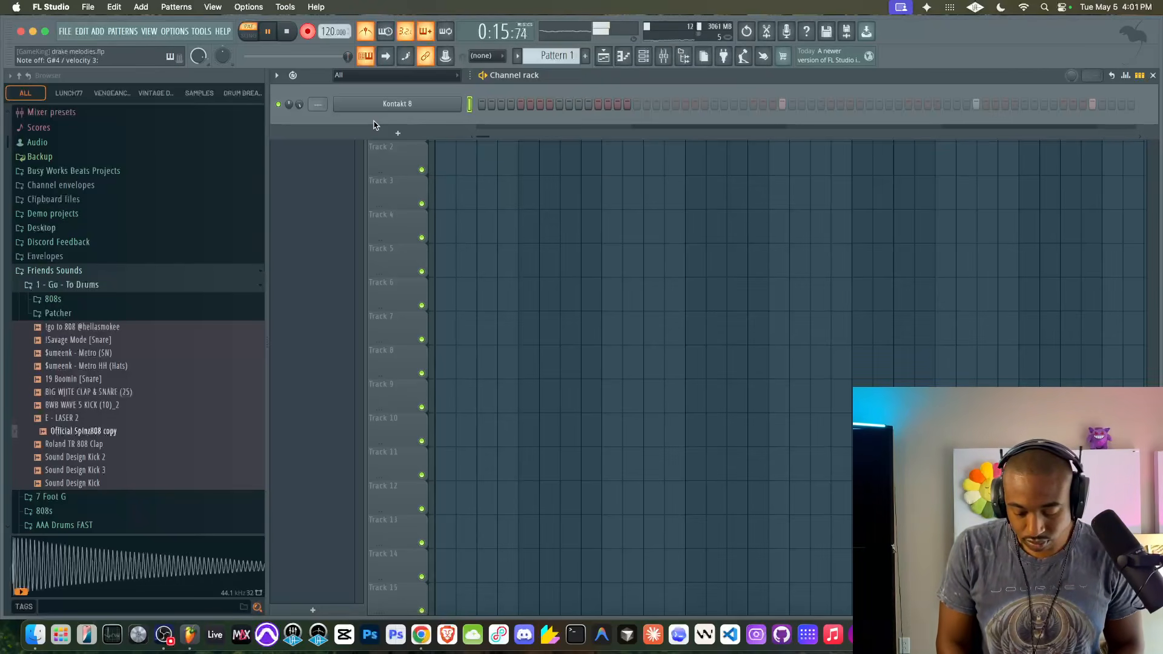
pyautogui.press('space')
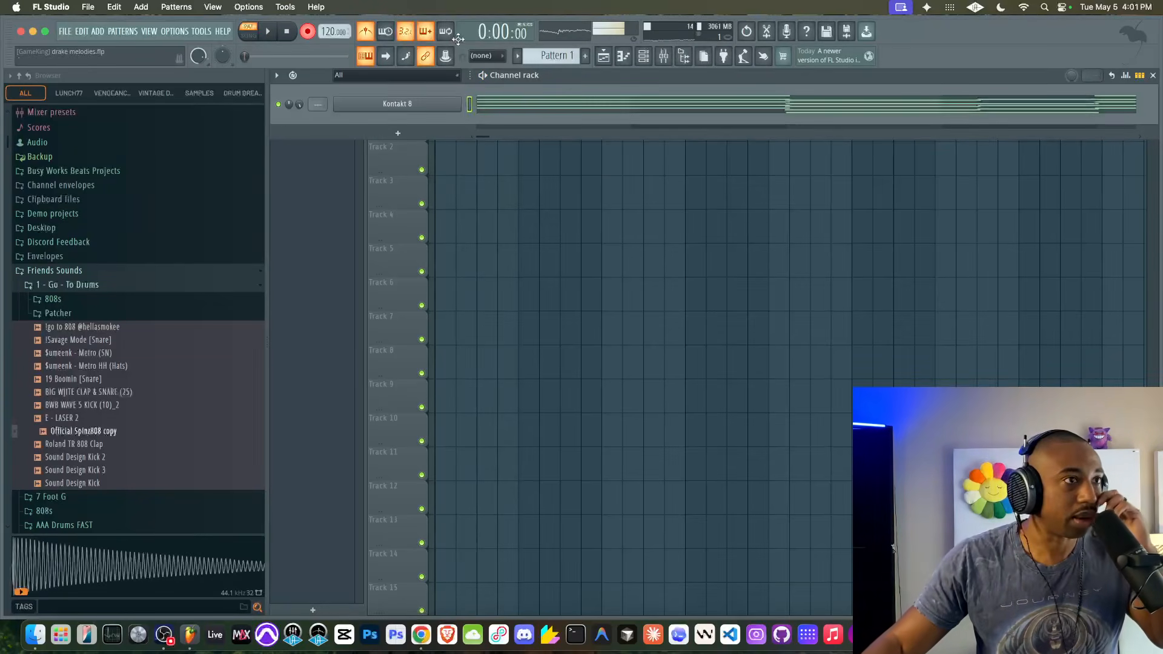
# - Open the Kontakt 8 channel's piano roll and delete the surplus recorded notes from bar 9 onward
pyautogui.click(503, 101)
pyautogui.scroll(-5, 522, 154)
pyautogui.moveTo(505, 176); pyautogui.dragTo(514, 374)
pyautogui.press('Delete')
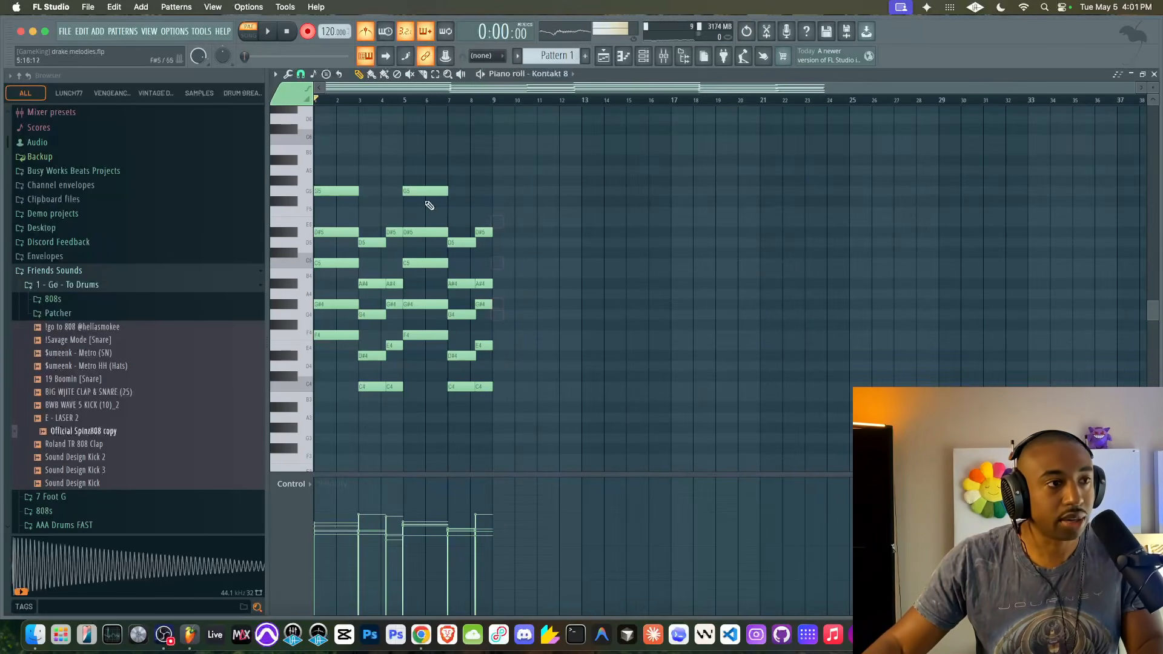
# - Set the playback start to bar 6 and record further piano chords over bars 9 to 16
pyautogui.click(418, 103)
pyautogui.click(428, 99)
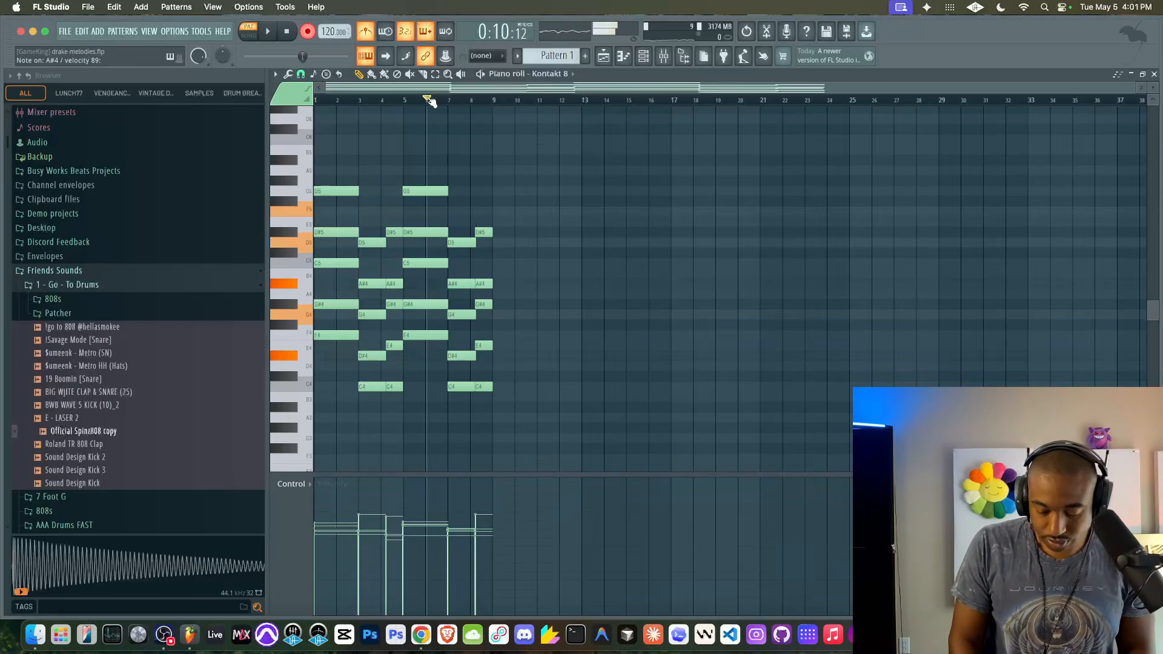
pyautogui.press('space')
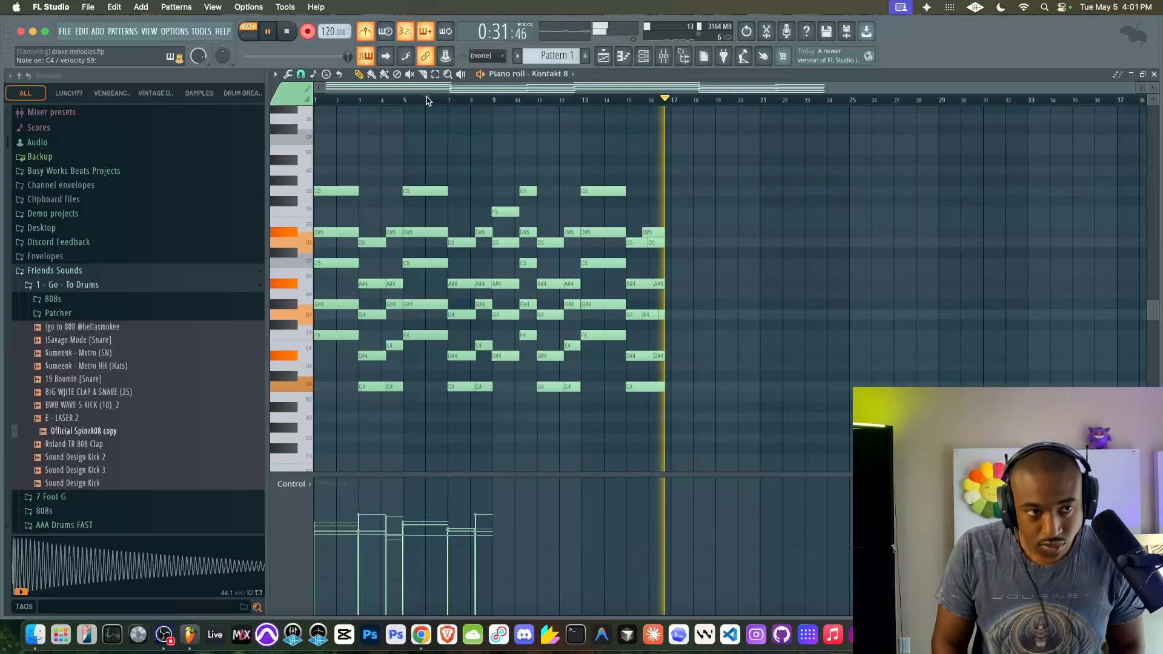
pyautogui.press('space')
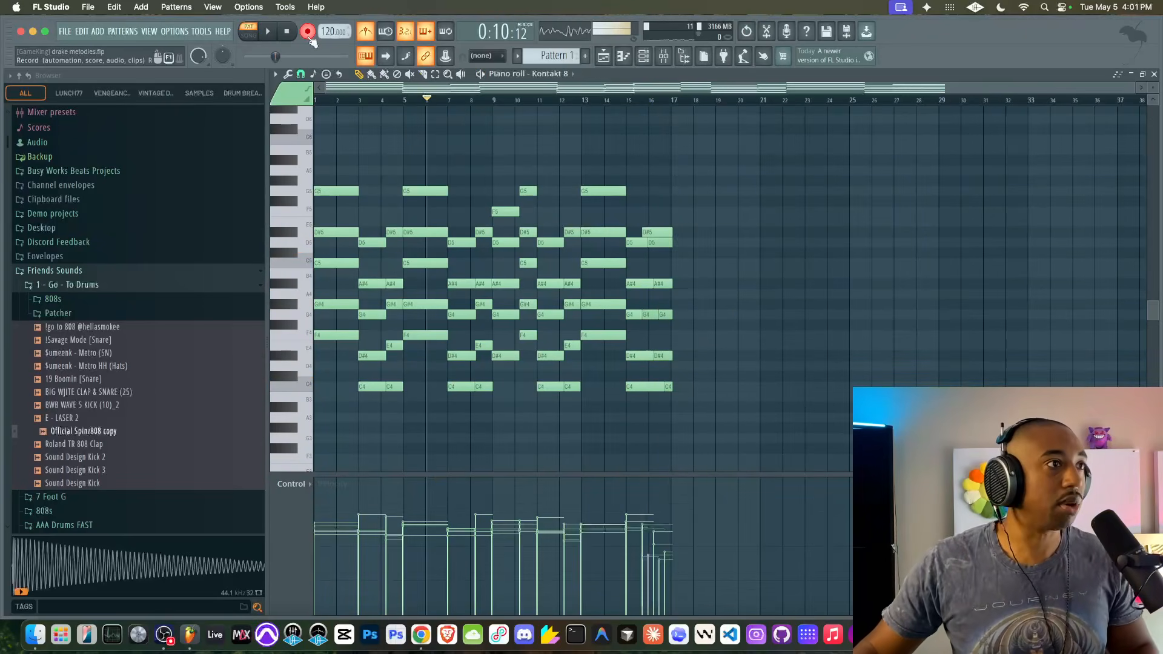
# - Select the recorded chords between bars 3 and 9 one by one to examine their notes
pyautogui.scroll(3, 499, 281)
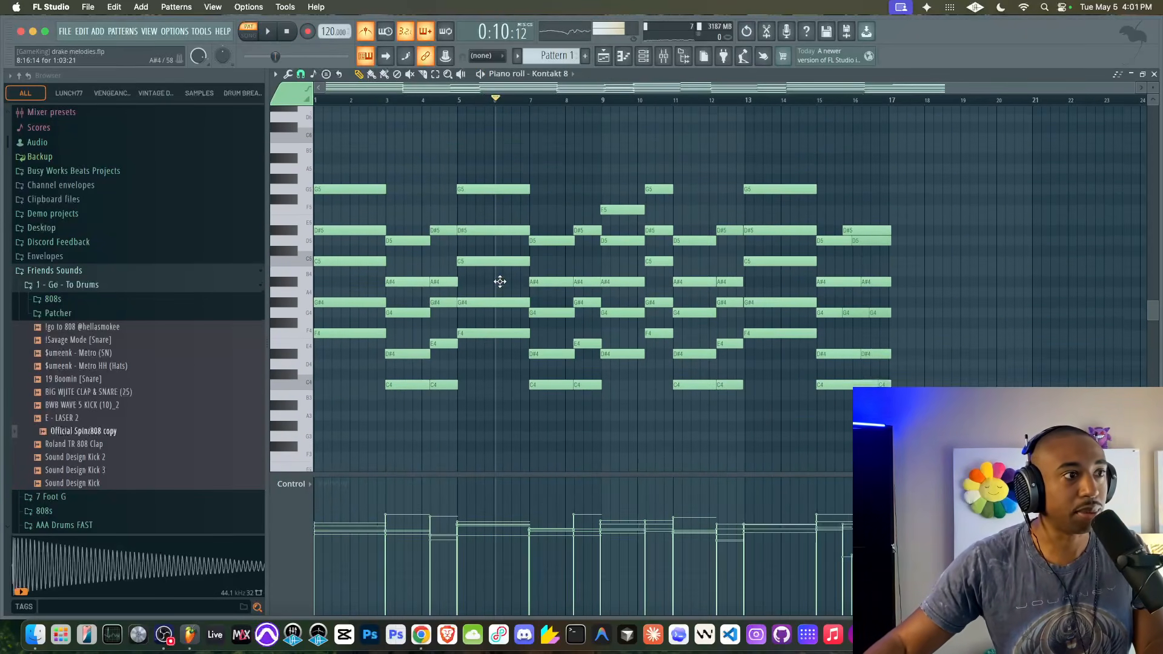
pyautogui.moveTo(418, 395); pyautogui.dragTo(399, 173)
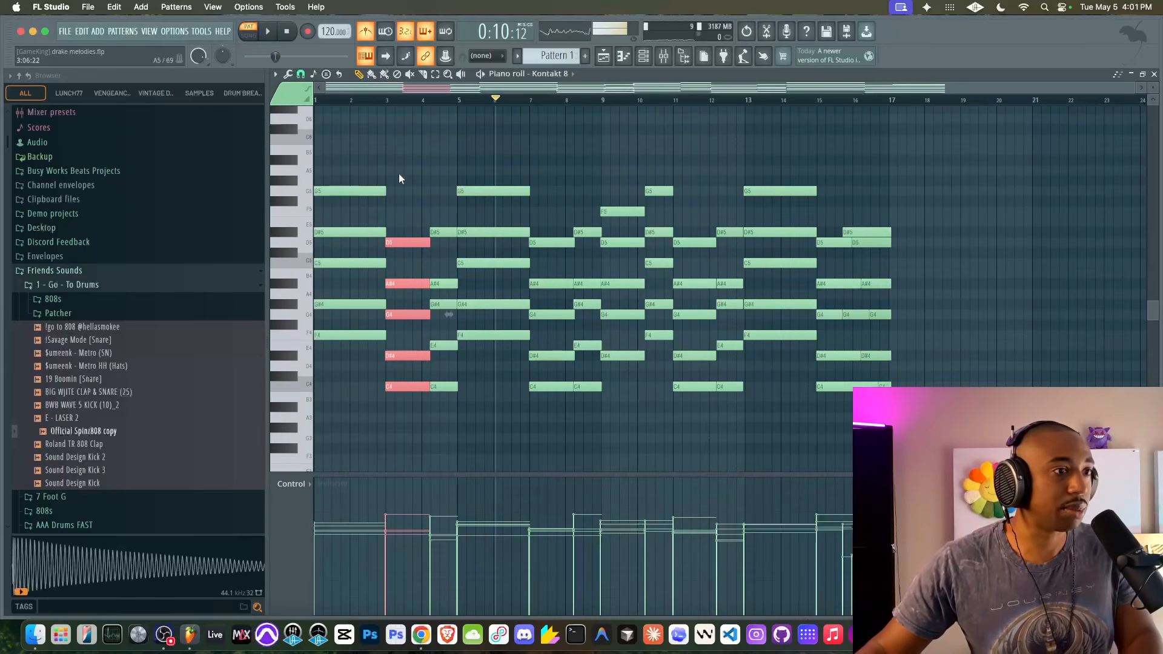
pyautogui.moveTo(449, 411); pyautogui.dragTo(496, 334)
pyautogui.keyDown('super'); pyautogui.click(447, 183); pyautogui.keyUp('super')
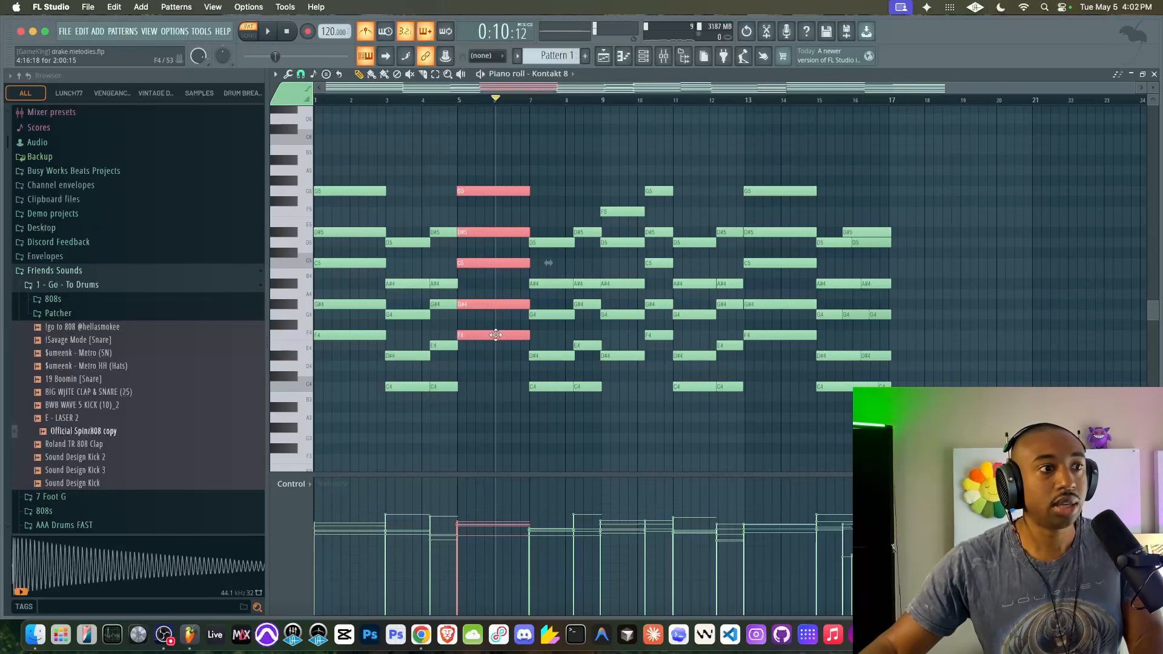
pyautogui.moveTo(551, 415); pyautogui.dragTo(545, 221)
pyautogui.moveTo(494, 181); pyautogui.dragTo(490, 402)
pyautogui.moveTo(540, 225); pyautogui.dragTo(542, 403)
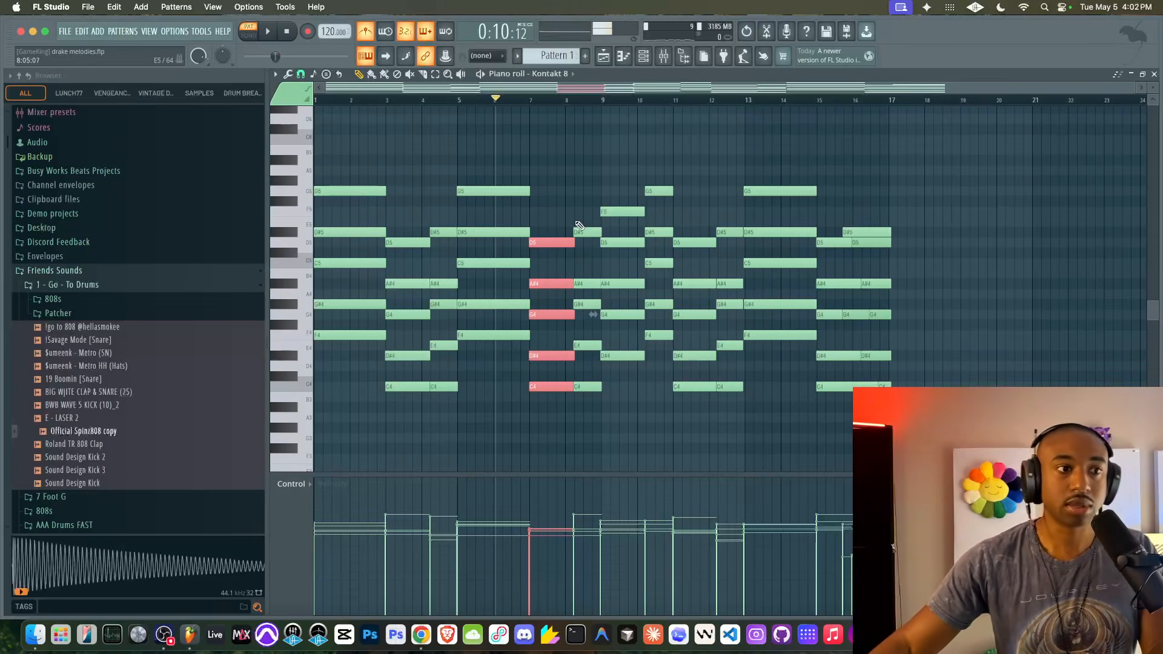
pyautogui.moveTo(585, 218); pyautogui.dragTo(591, 384)
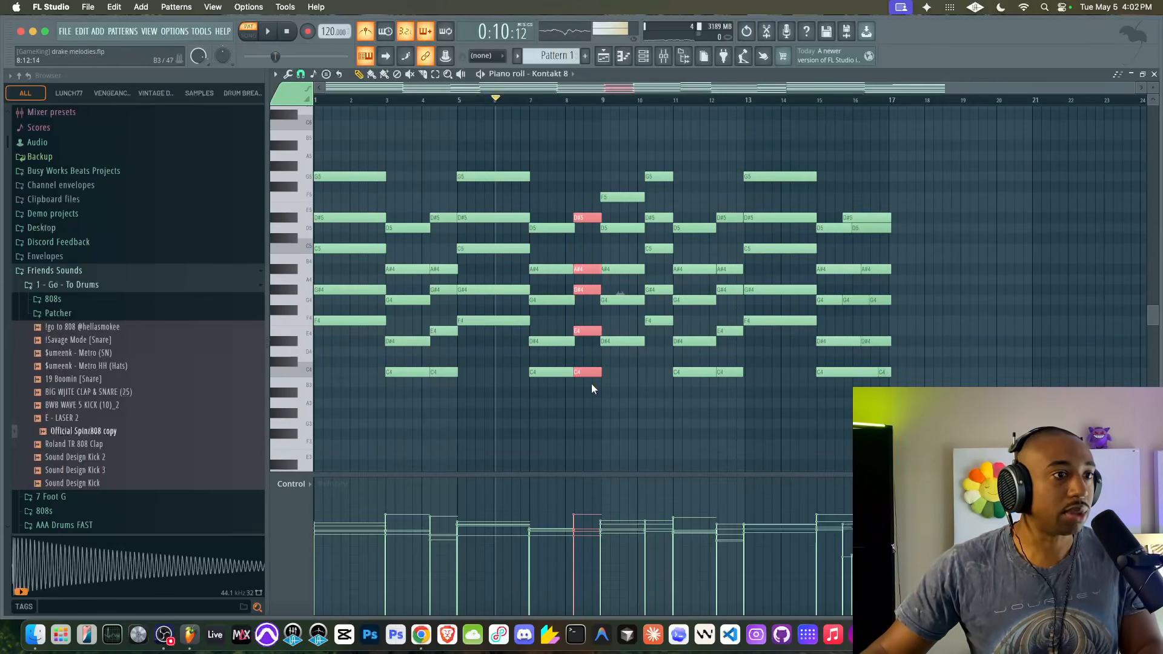
# - Examine the chords from bar 9 to the end of the progression by selecting them in turn
pyautogui.scroll(5, 598, 315)
pyautogui.moveTo(602, 283); pyautogui.dragTo(600, 266)
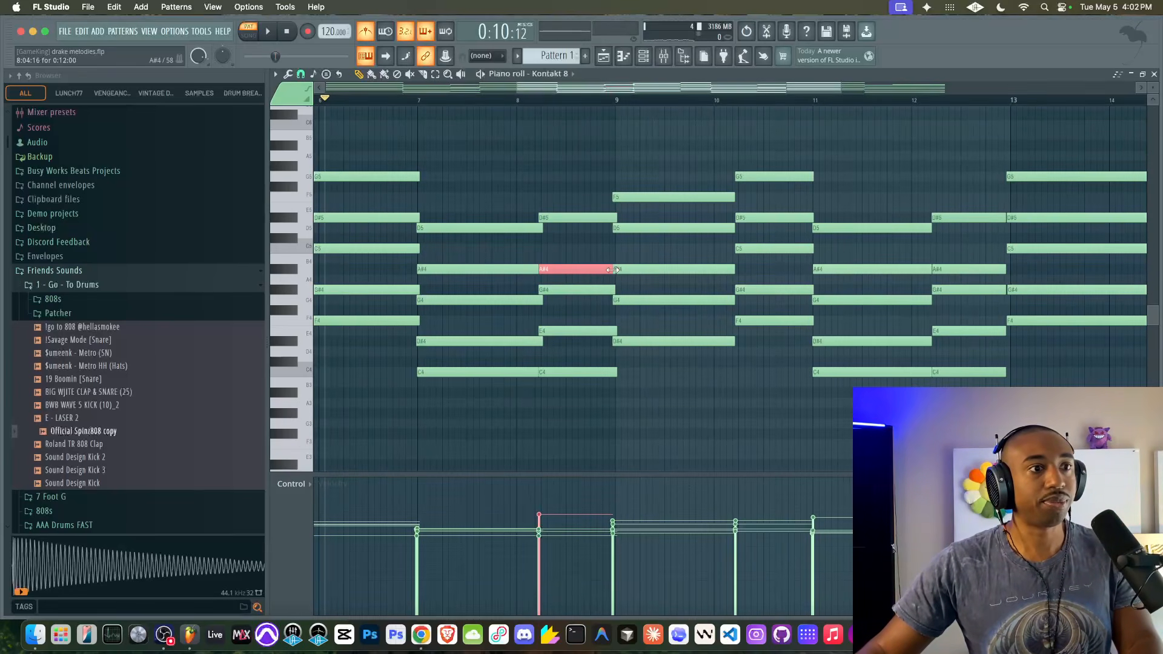
pyautogui.moveTo(648, 161); pyautogui.dragTo(664, 143)
pyautogui.scroll(-5, 654, 348)
pyautogui.moveTo(711, 176); pyautogui.dragTo(741, 162)
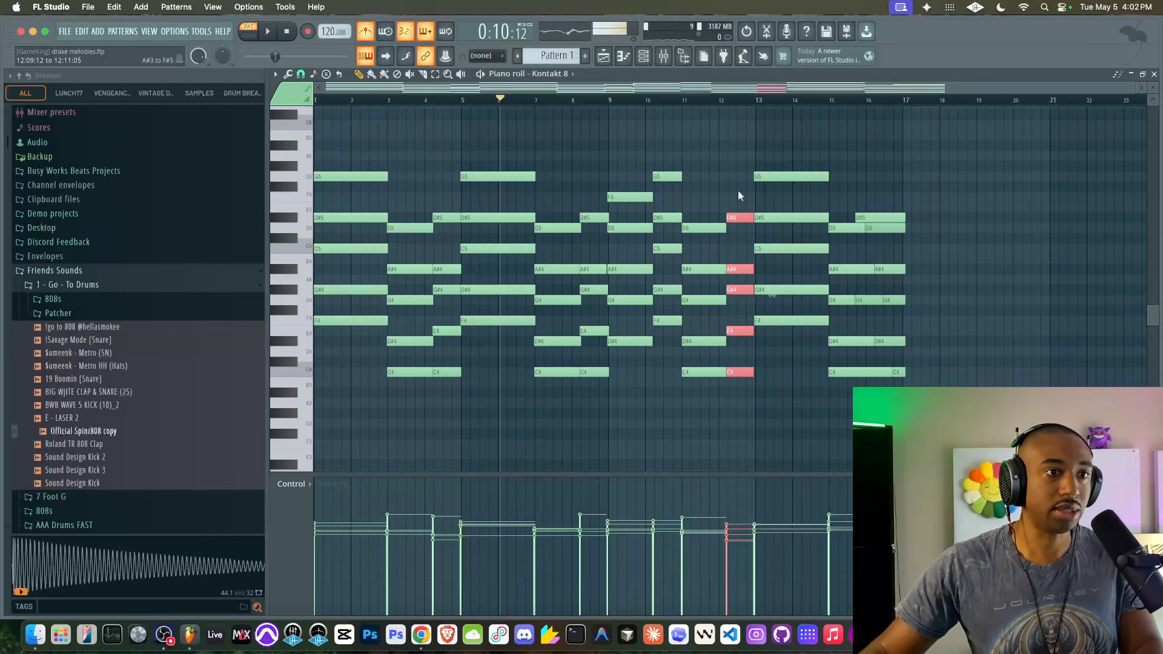
pyautogui.moveTo(776, 330); pyautogui.dragTo(779, 162)
pyautogui.keyDown('ctrl'); pyautogui.moveTo(845, 396); pyautogui.dragTo(844, 134); pyautogui.keyUp('ctrl')
pyautogui.keyDown('ctrl'); pyautogui.moveTo(894, 194); pyautogui.dragTo(902, 371); pyautogui.keyUp('ctrl')
pyautogui.keyDown('ctrl'); pyautogui.click(880, 414); pyautogui.keyUp('ctrl')
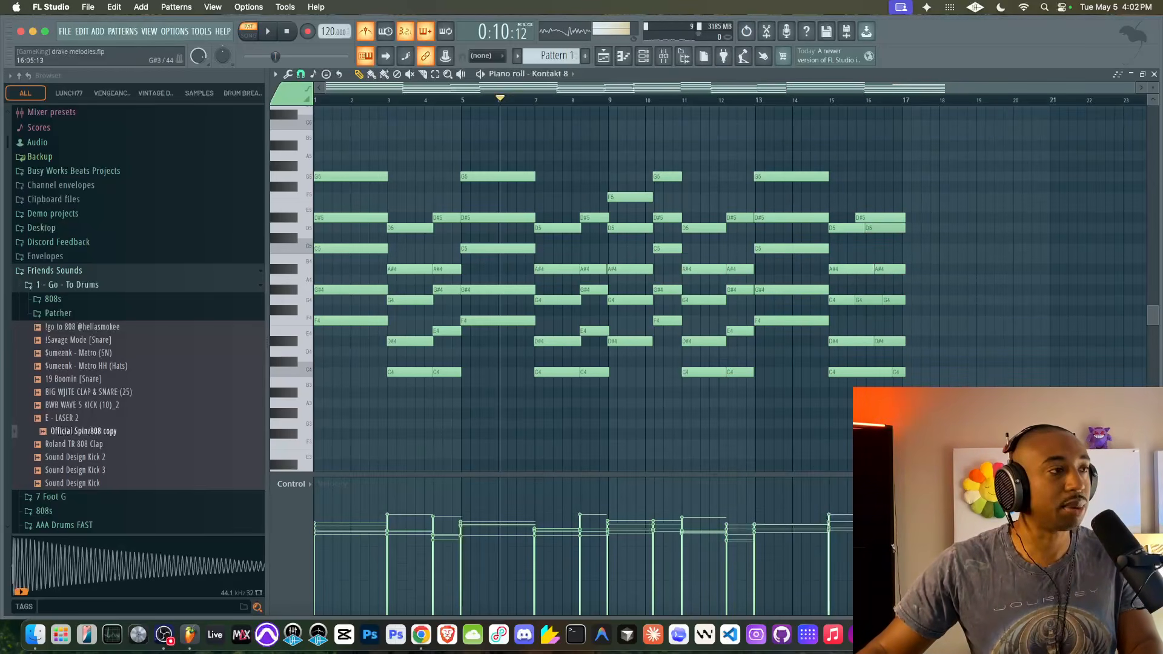
# - Close the piano roll and place Pattern 1 at the start of Track 1 in the playlist
pyautogui.scroll(-2, 879, 413)
pyautogui.click(1153, 74)
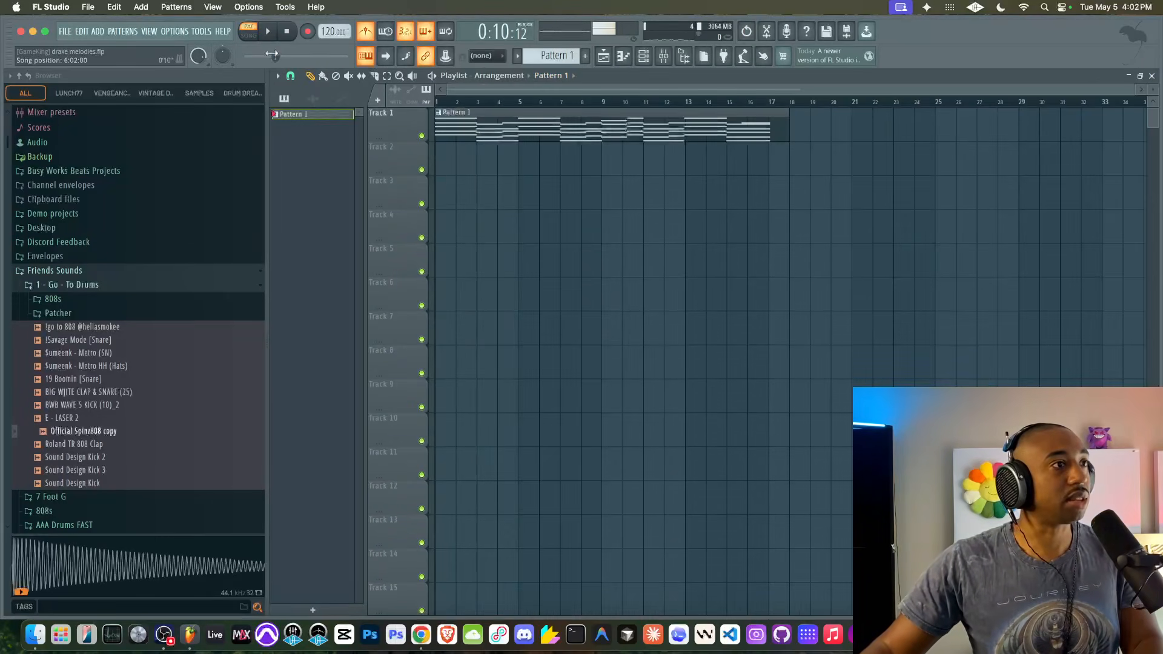
# - Route the Kontakt 8 channel to mixer insert 1 and load TONEFLX in its first effect slot
pyautogui.click(643, 56)
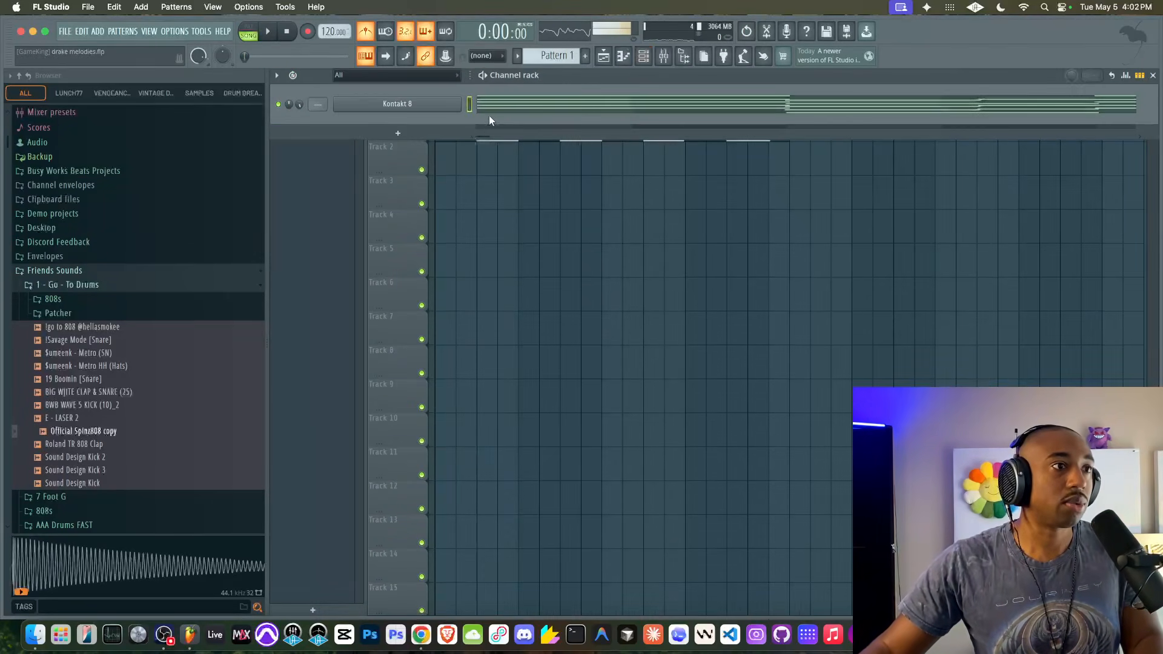
pyautogui.press('F9')
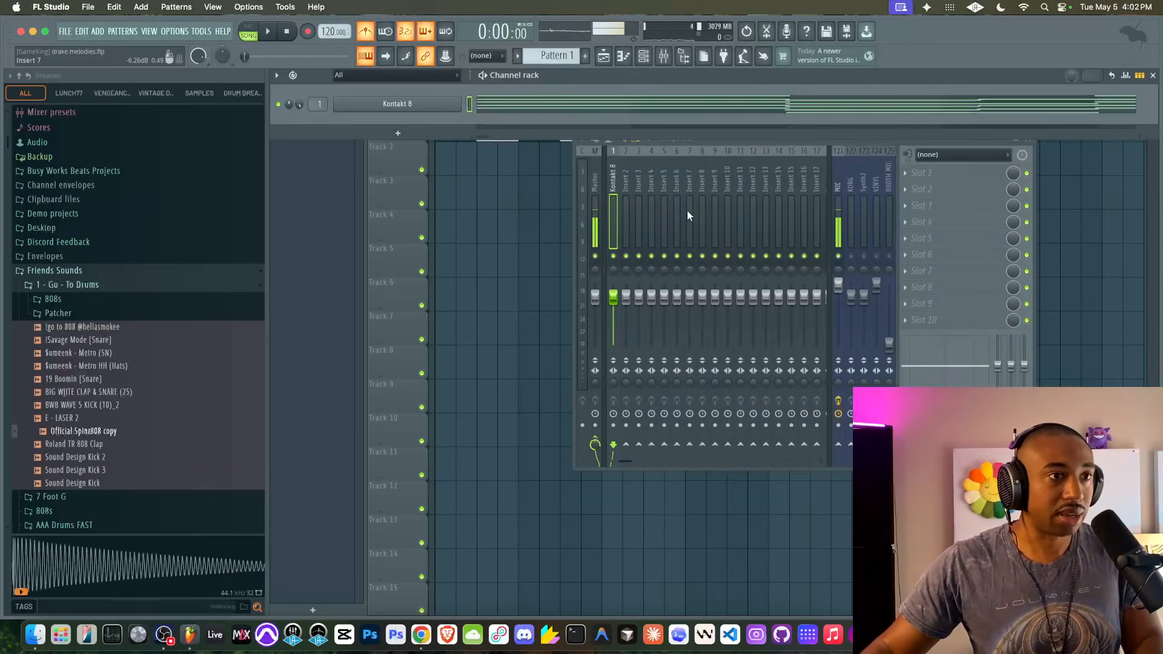
pyautogui.click(918, 172)
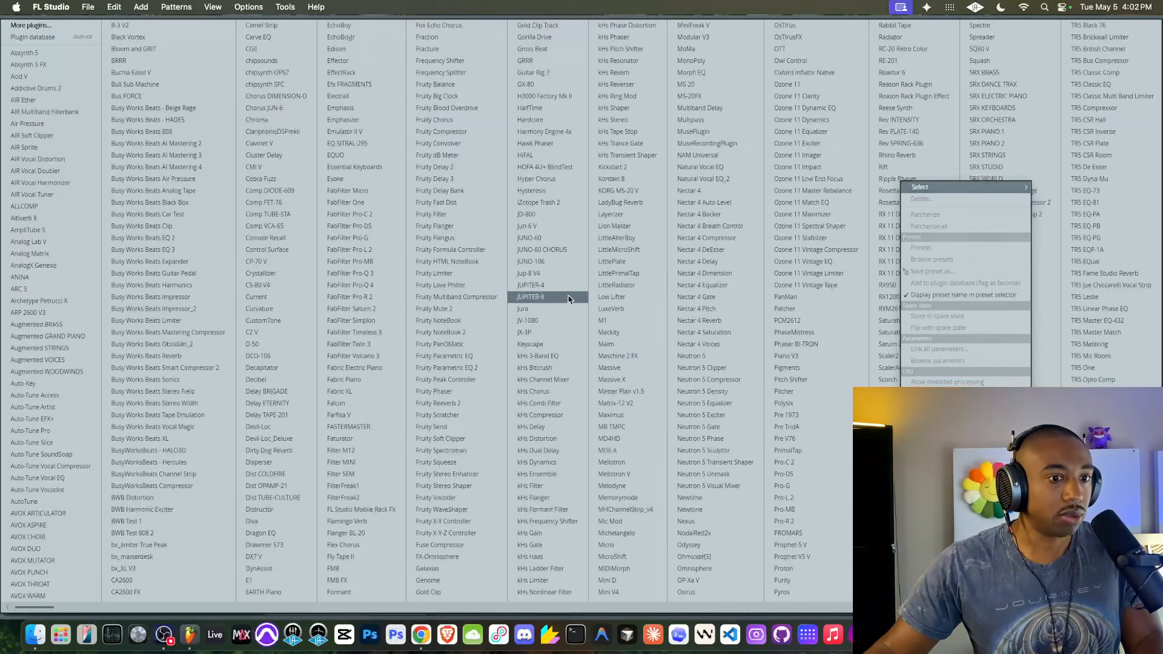
pyautogui.hscroll(10, 571, 322)
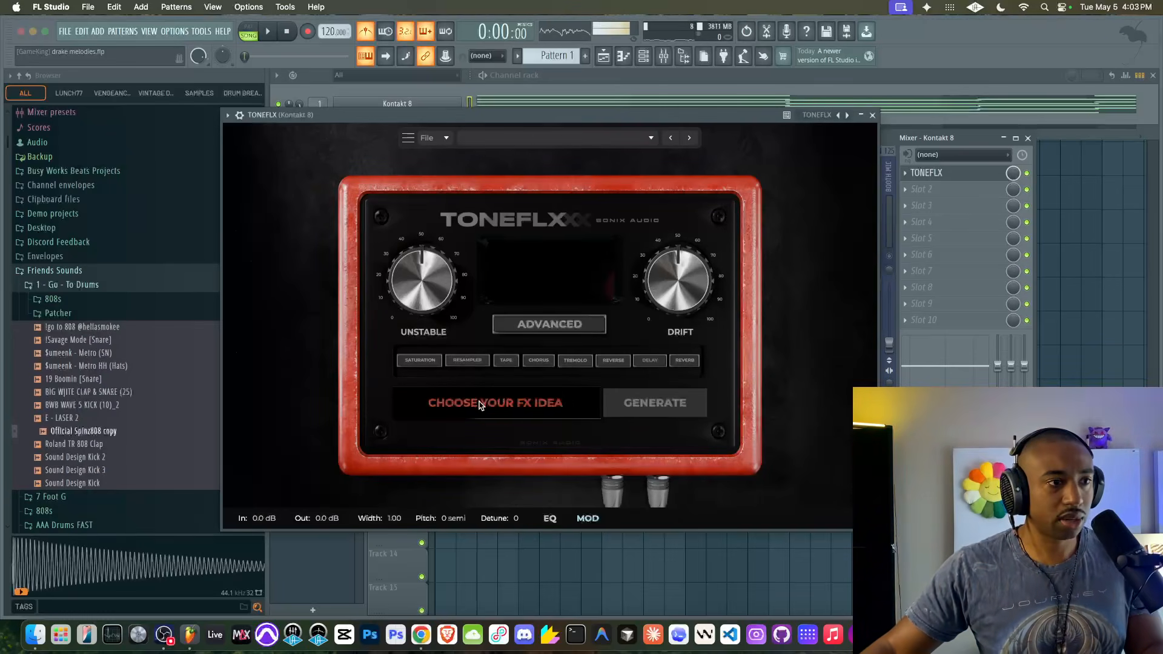
pyautogui.click(509, 402)
pyautogui.click(512, 402)
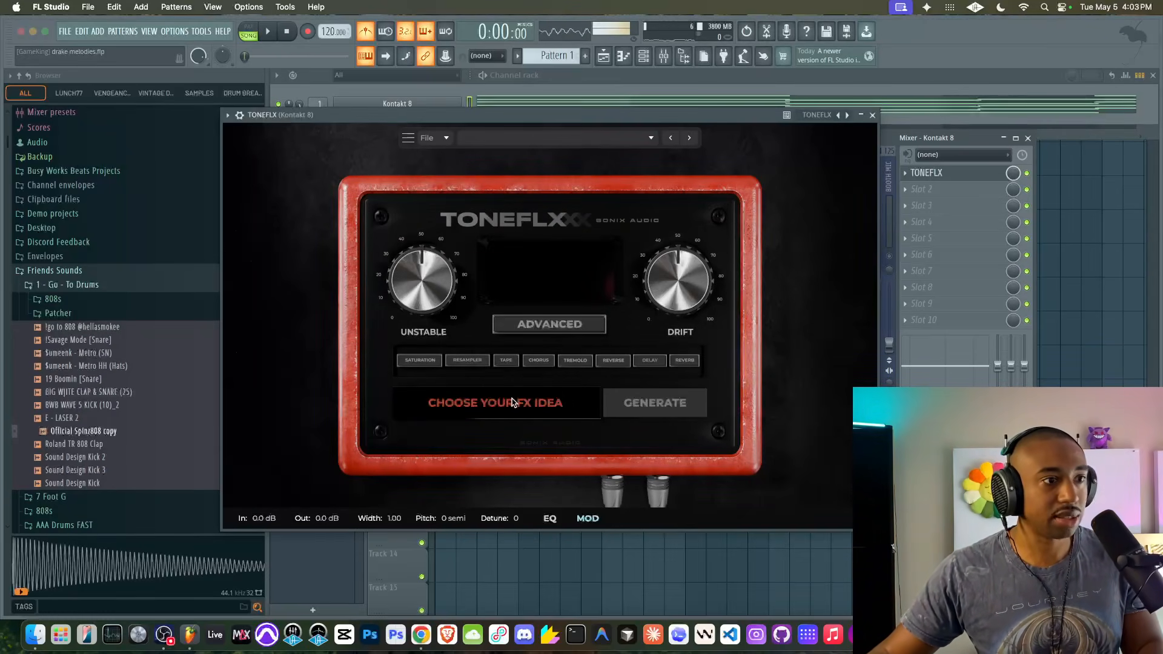
pyautogui.click(503, 403)
pyautogui.click(503, 404)
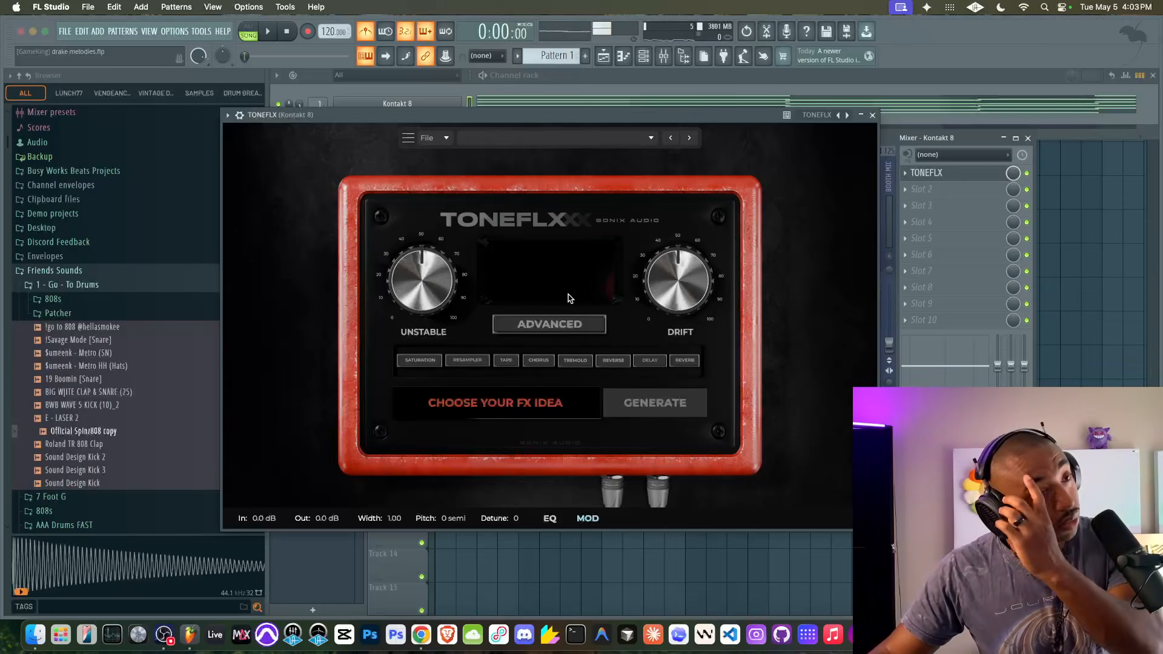
# - Play the song, open TONEFLX's advanced pedal view, enable the Time Warp pedal and lower the Echoflux delay's mix
pyautogui.press('space')
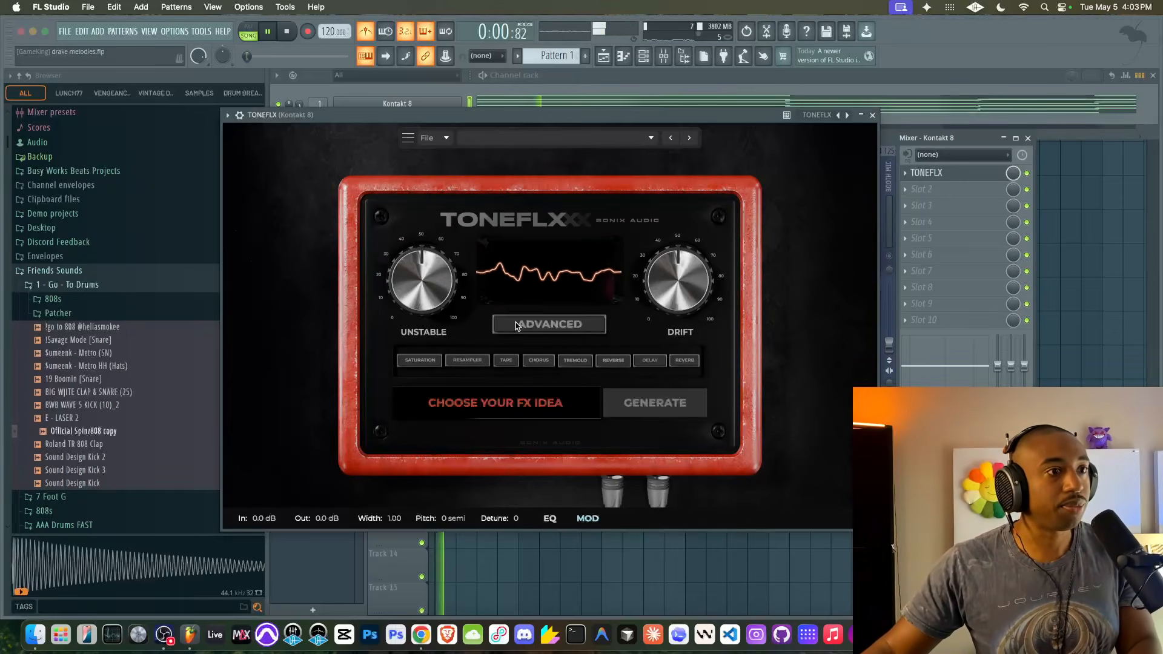
pyautogui.click(502, 323)
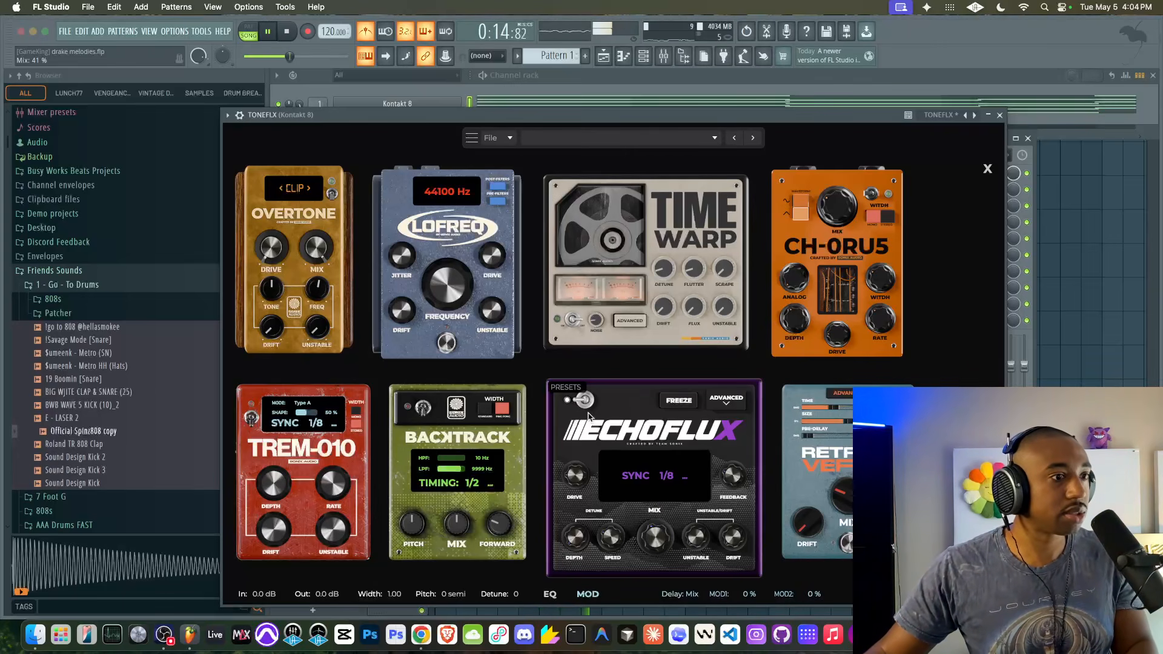
pyautogui.click(570, 324)
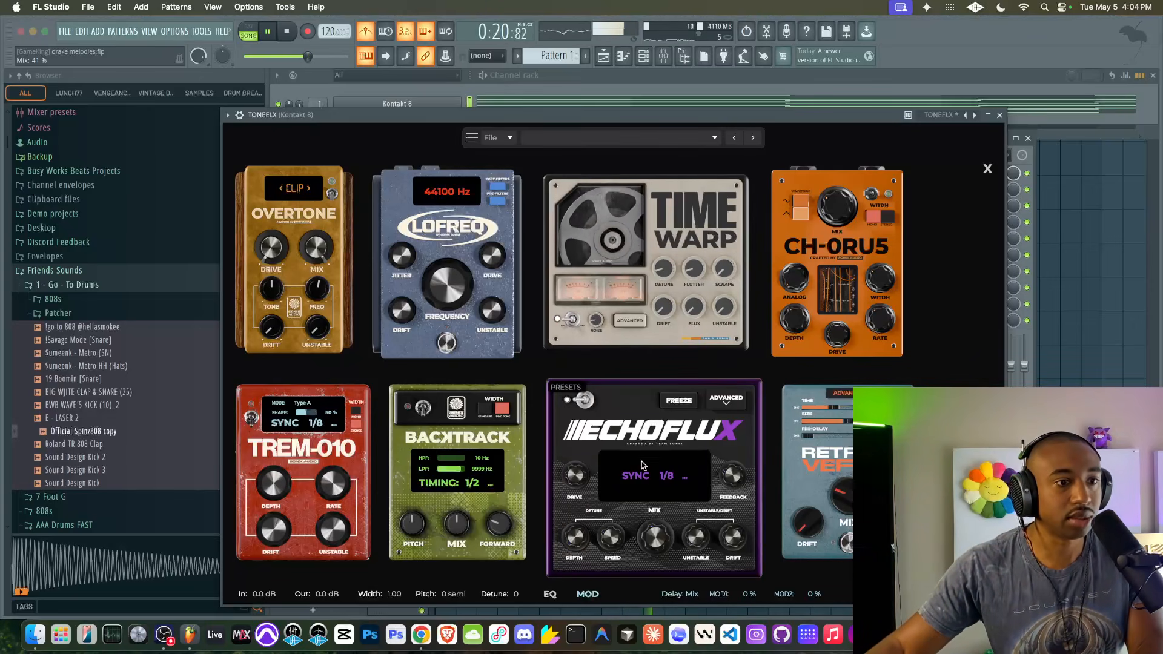
pyautogui.moveTo(659, 557); pyautogui.dragTo(660, 562)
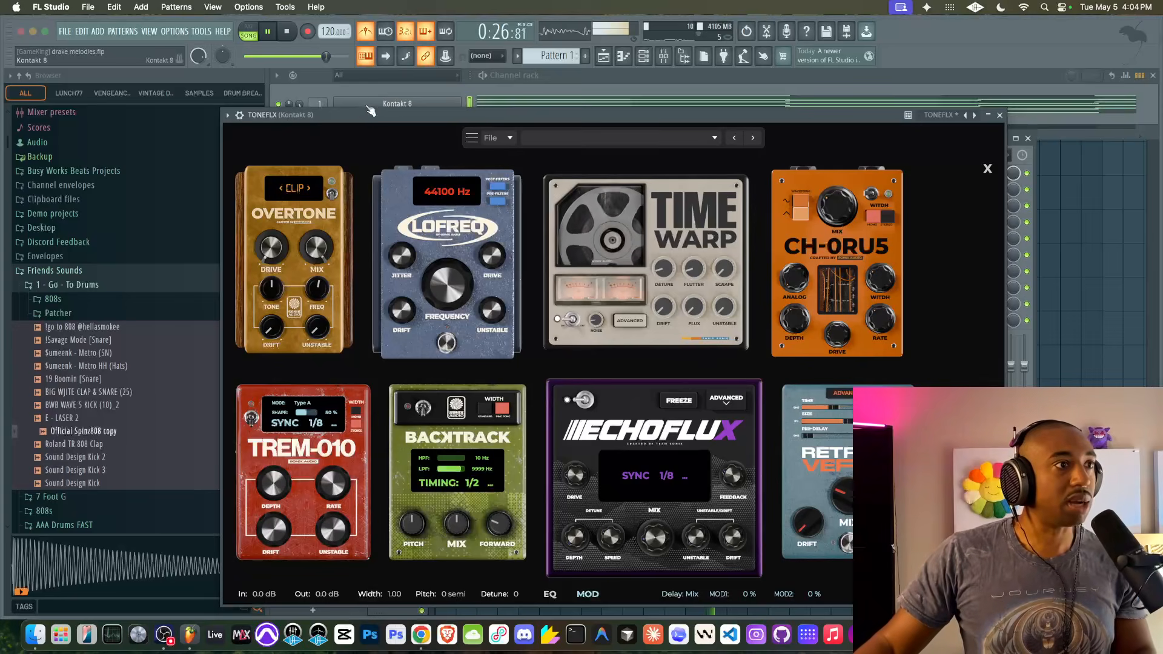
# - Examine the Kontakt 8 channel's miscellaneous settings and close its window
pyautogui.click(383, 103)
pyautogui.click(258, 122)
pyautogui.click(309, 144)
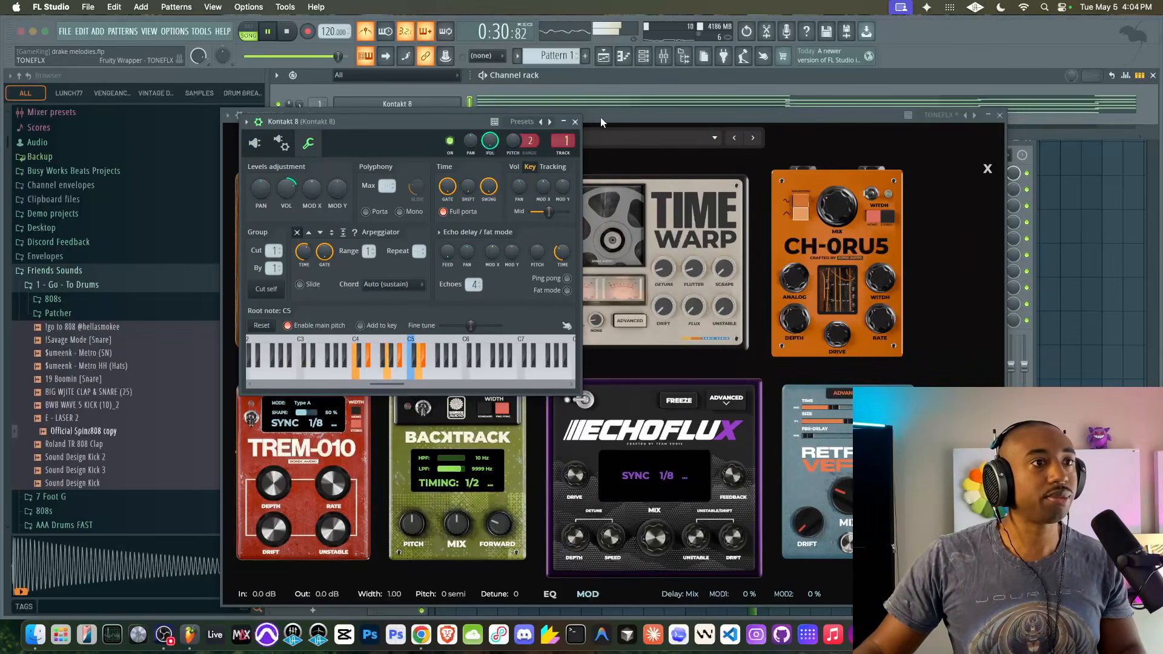
pyautogui.click(576, 123)
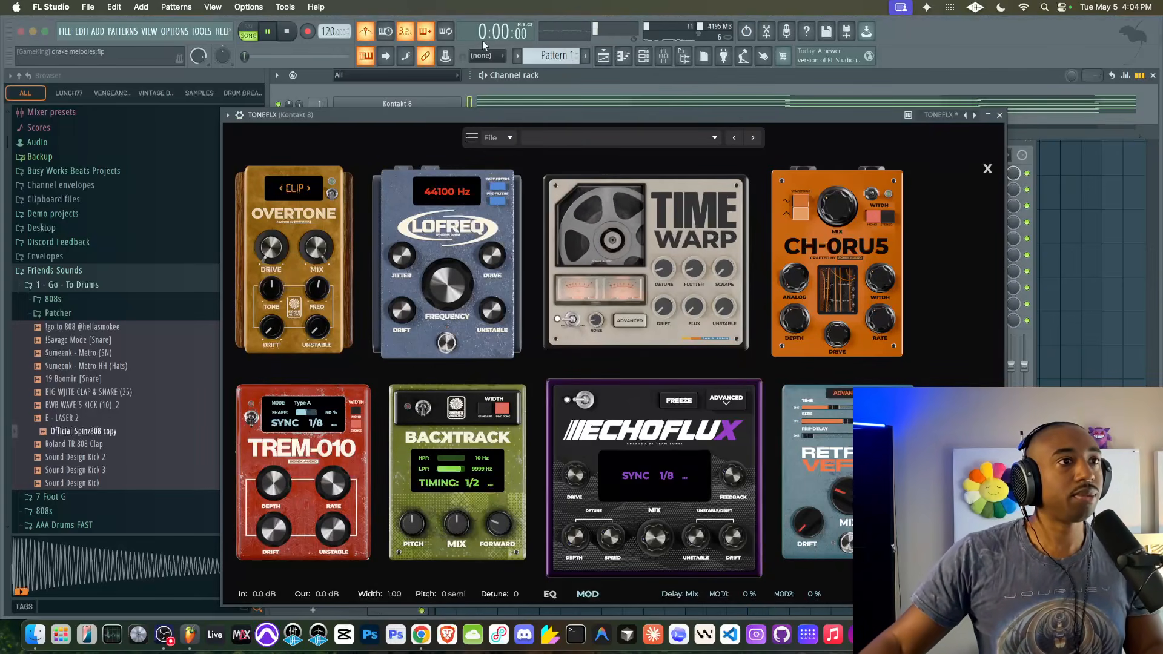
# - Bring up the playlist and shape the CH-0RU5 chorus with its second width option, 42% width, more depth and a 0.277 Hz rate
pyautogui.click(604, 56)
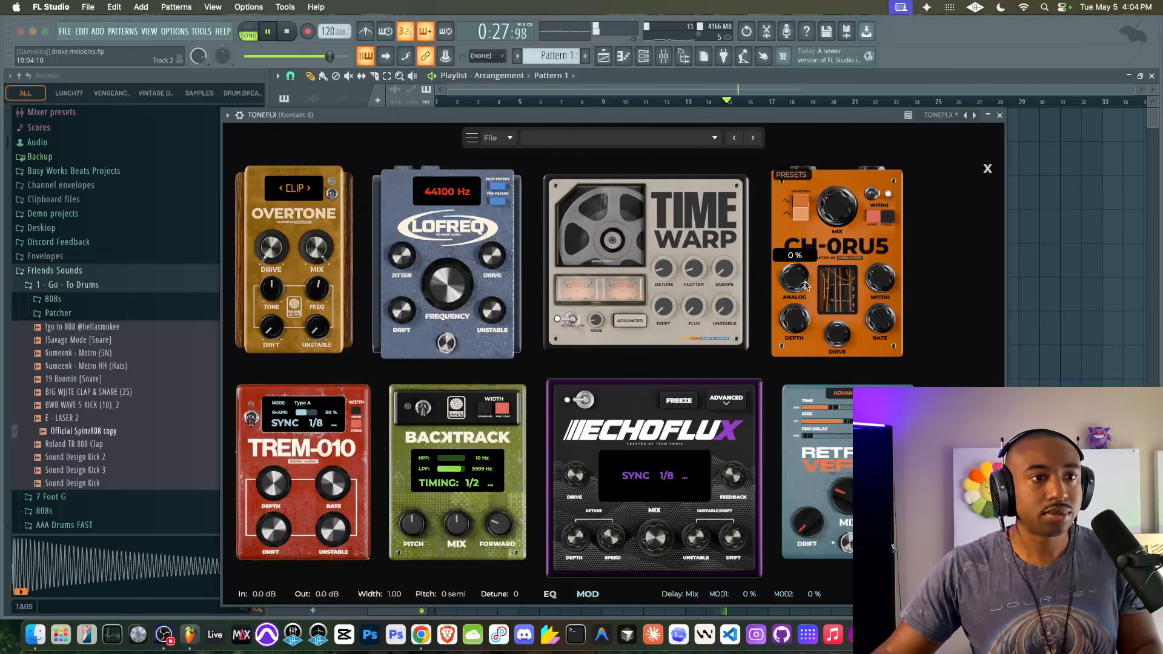
pyautogui.click(887, 218)
pyautogui.moveTo(885, 284); pyautogui.dragTo(885, 259)
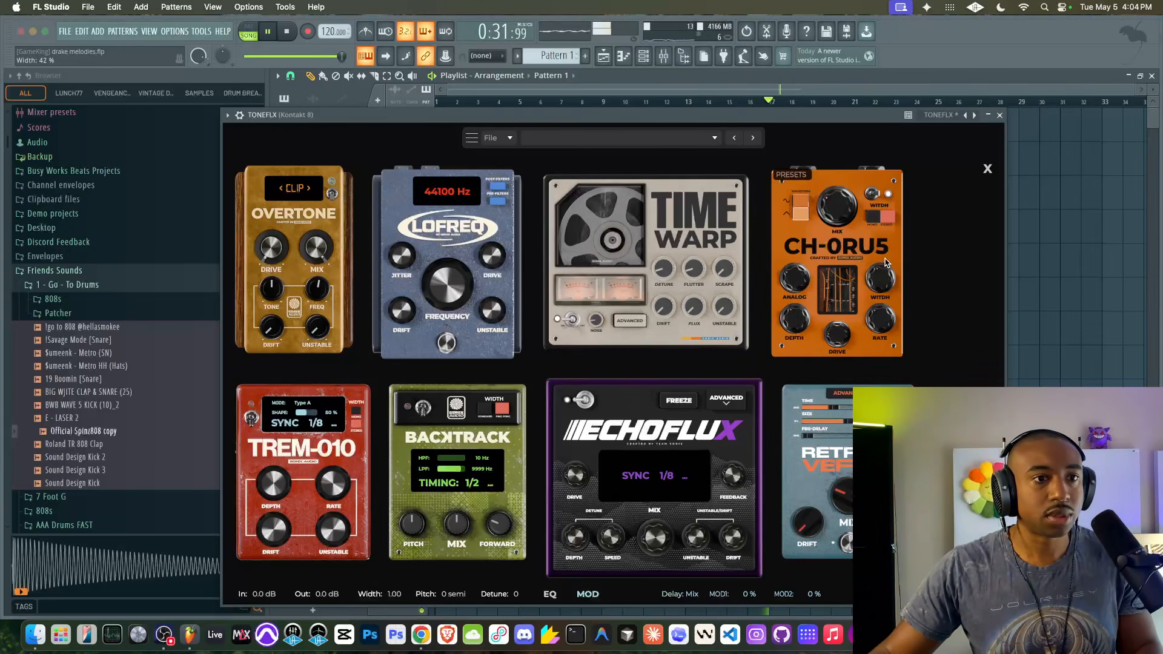
pyautogui.moveTo(794, 316); pyautogui.dragTo(798, 295)
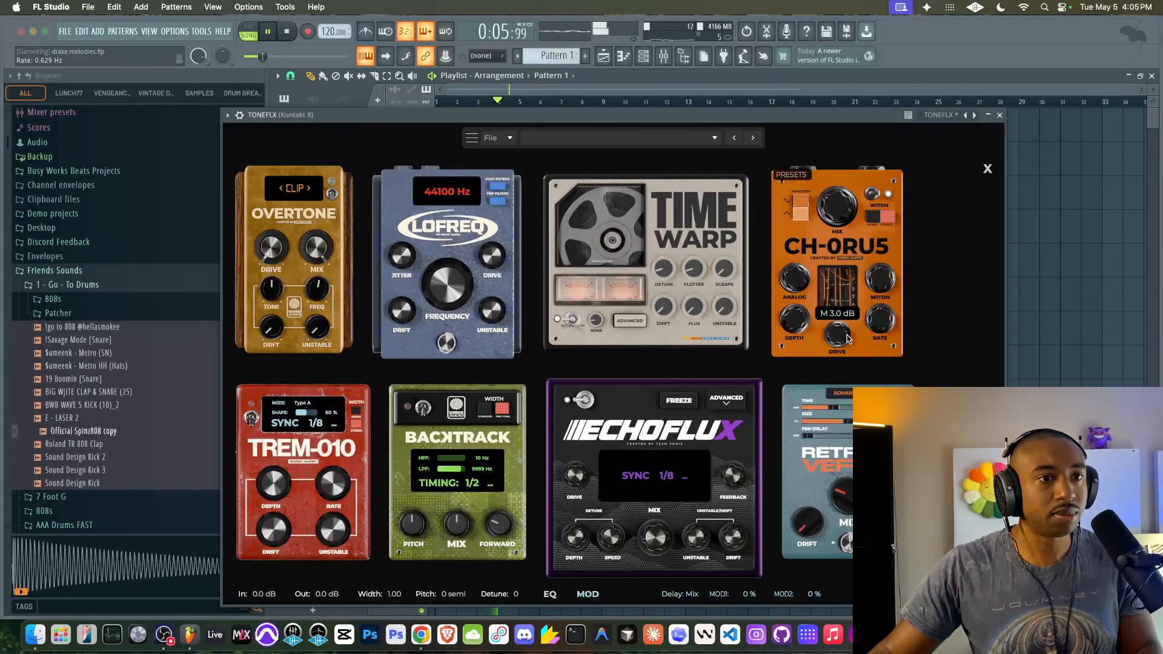
pyautogui.moveTo(870, 318)
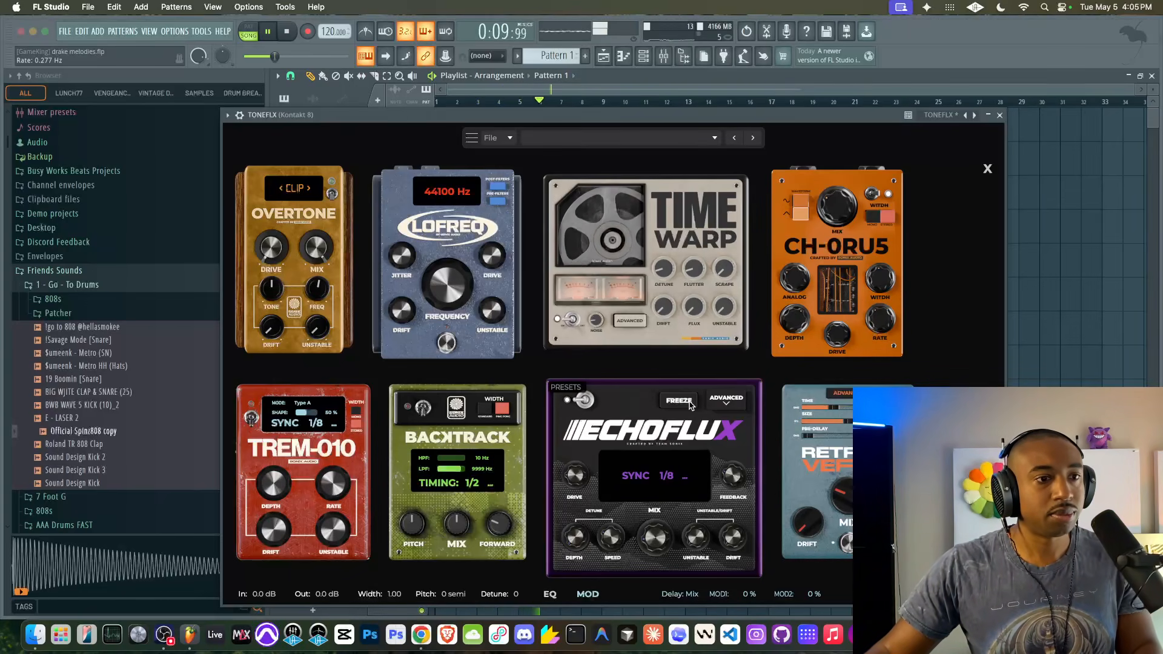
# - Set the Echoflux delay's feedback to 58% and its drive to 0.0 dB, and close TONEFLX
pyautogui.moveTo(725, 484)
pyautogui.moveTo(725, 485); pyautogui.dragTo(729, 475)
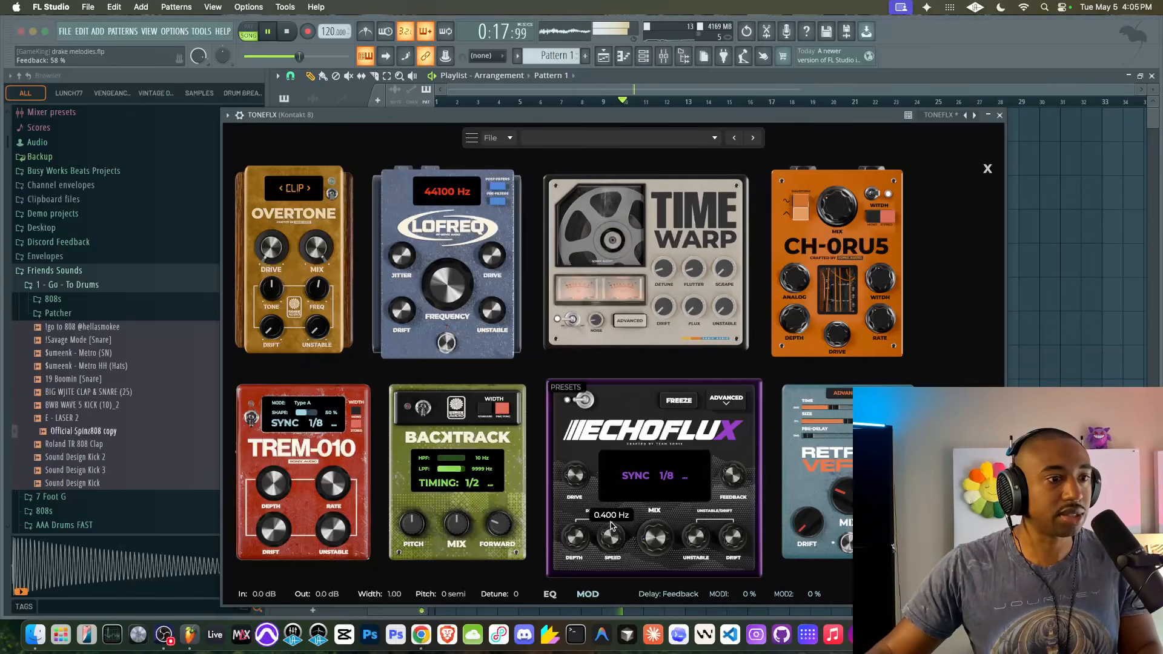
pyautogui.moveTo(582, 478); pyautogui.dragTo(582, 486)
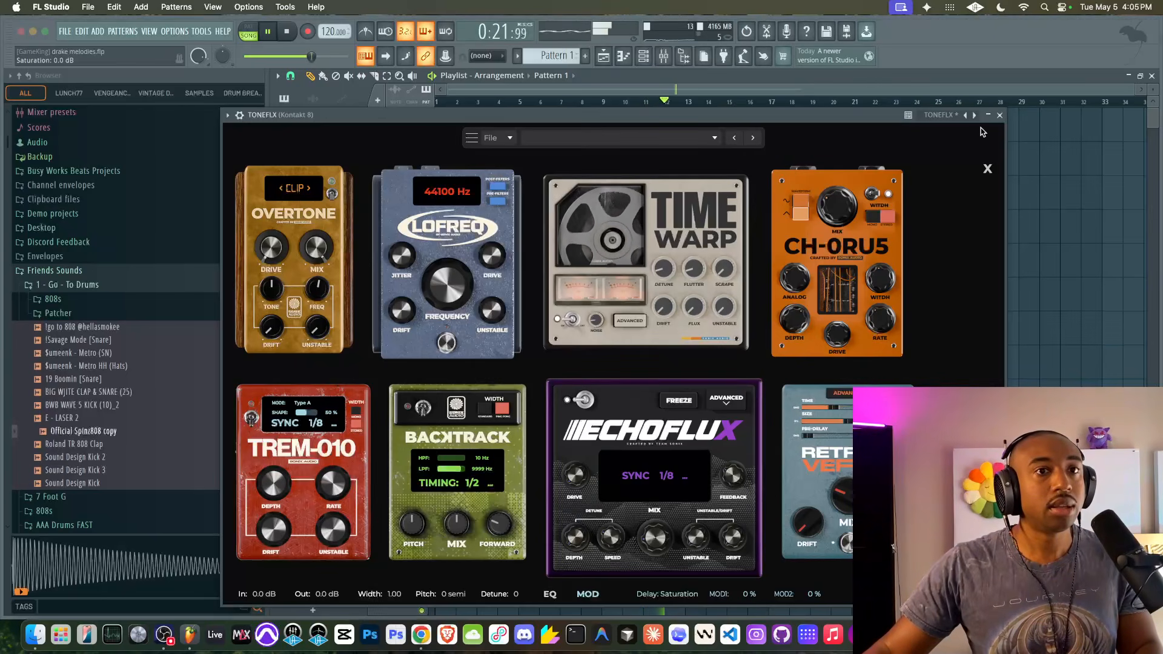
pyautogui.click(1001, 116)
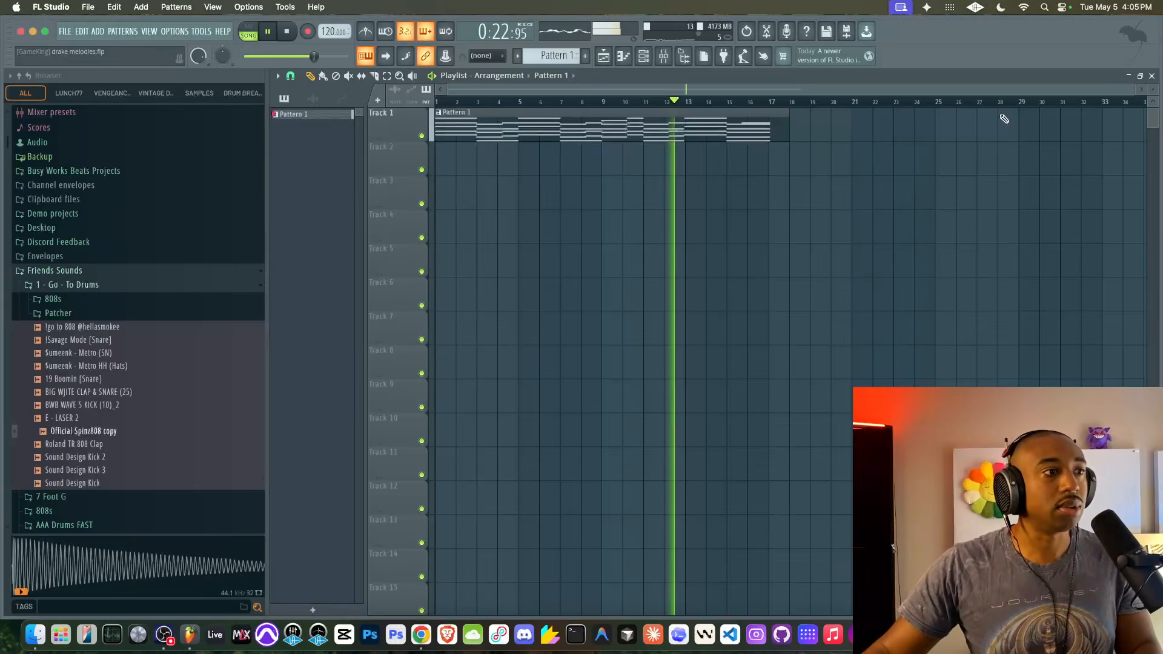
# - Try the Pattern 1 chords an octave higher during playback and move them back down an octave
pyautogui.click(643, 57)
pyautogui.click(561, 104)
pyautogui.press('space')
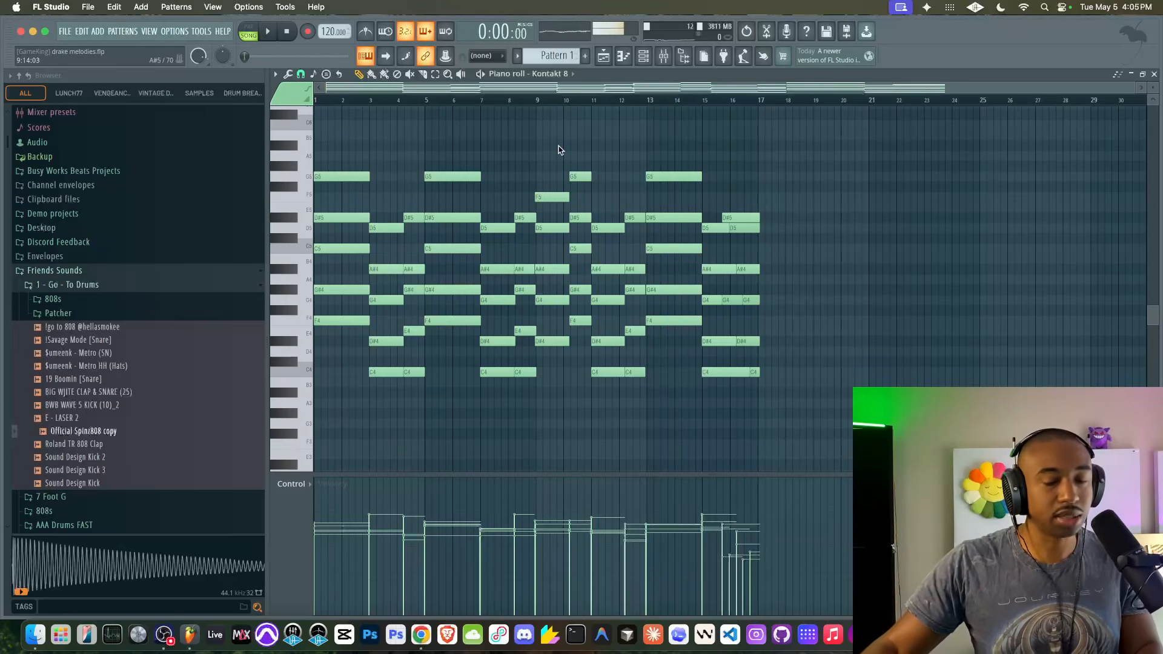
pyautogui.press('space')
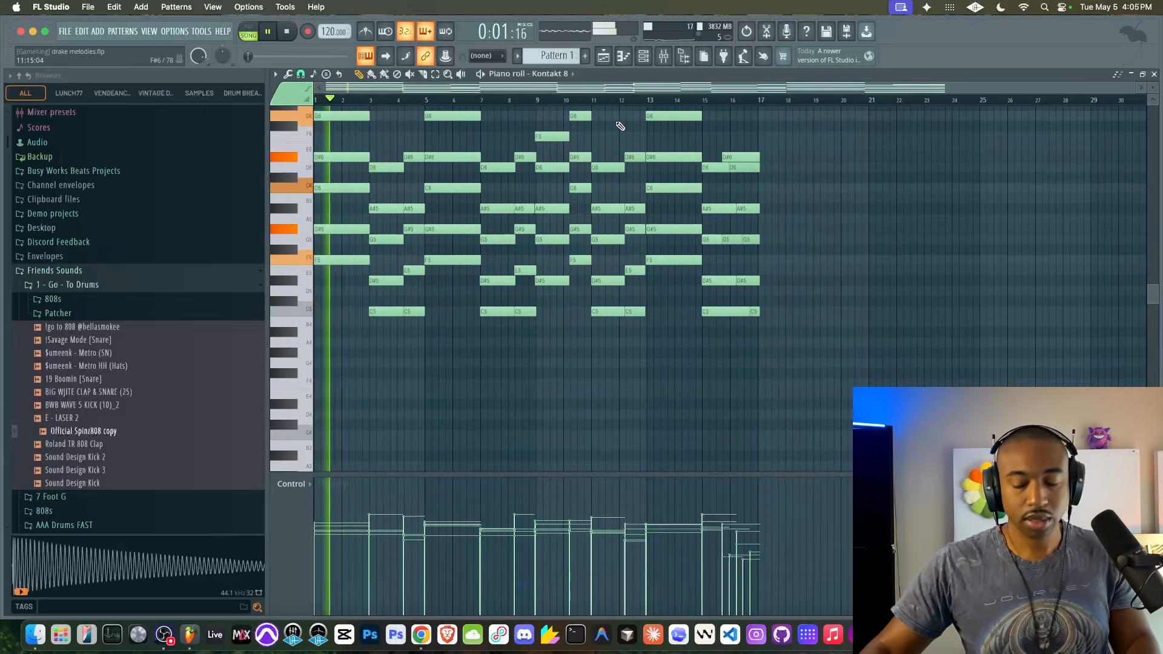
pyautogui.hotkey('ctrl', 'Down')
# - Reopen TONEFLX on the Kontakt 8 mixer insert, review its advanced pedals and close it
pyautogui.press('F9')
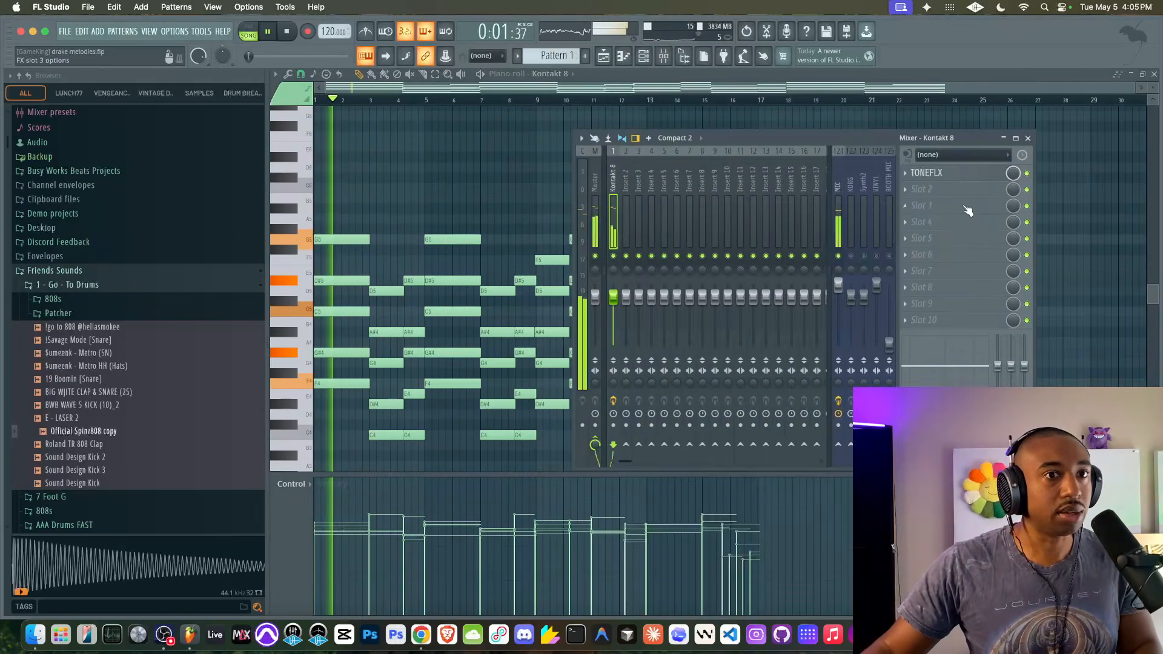
pyautogui.click(962, 176)
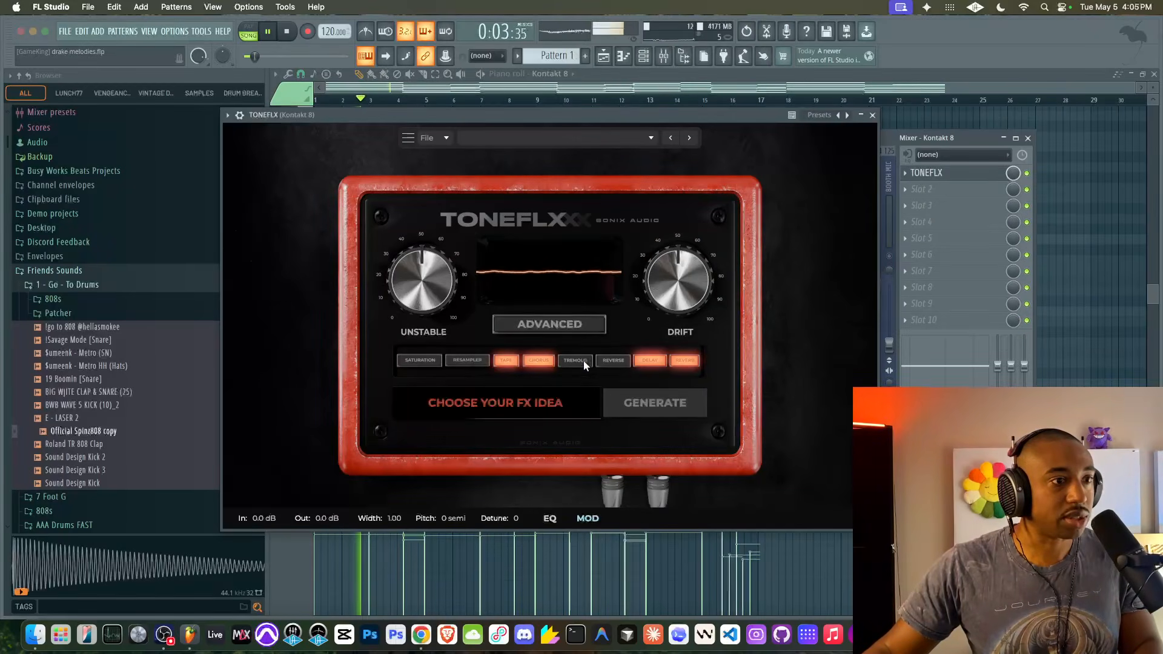
pyautogui.click(573, 333)
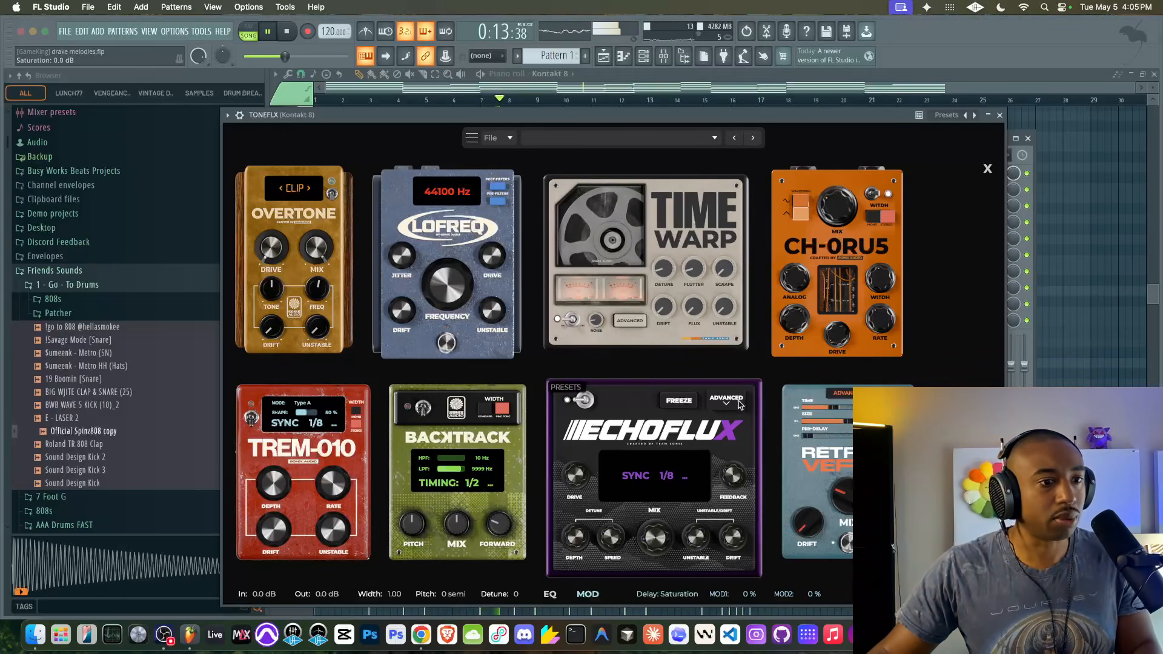
pyautogui.click(999, 116)
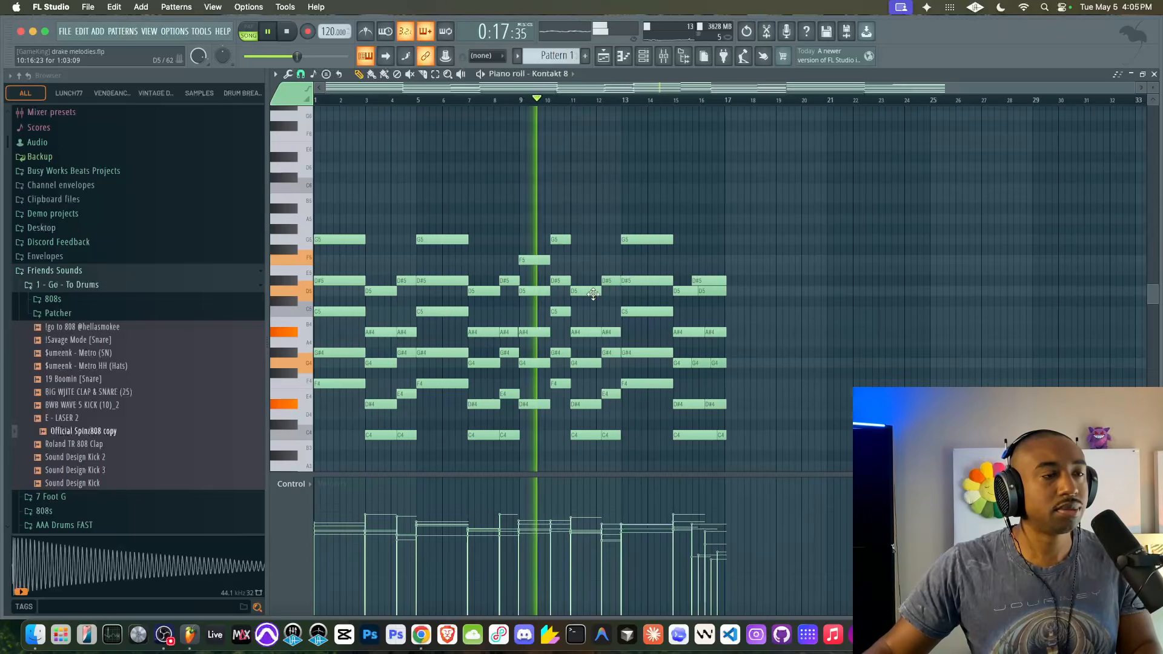
# - Close the piano roll and trim the Pattern 1 clip on Track 1 to 16 bars, ending at bar 17
pyautogui.click(625, 58)
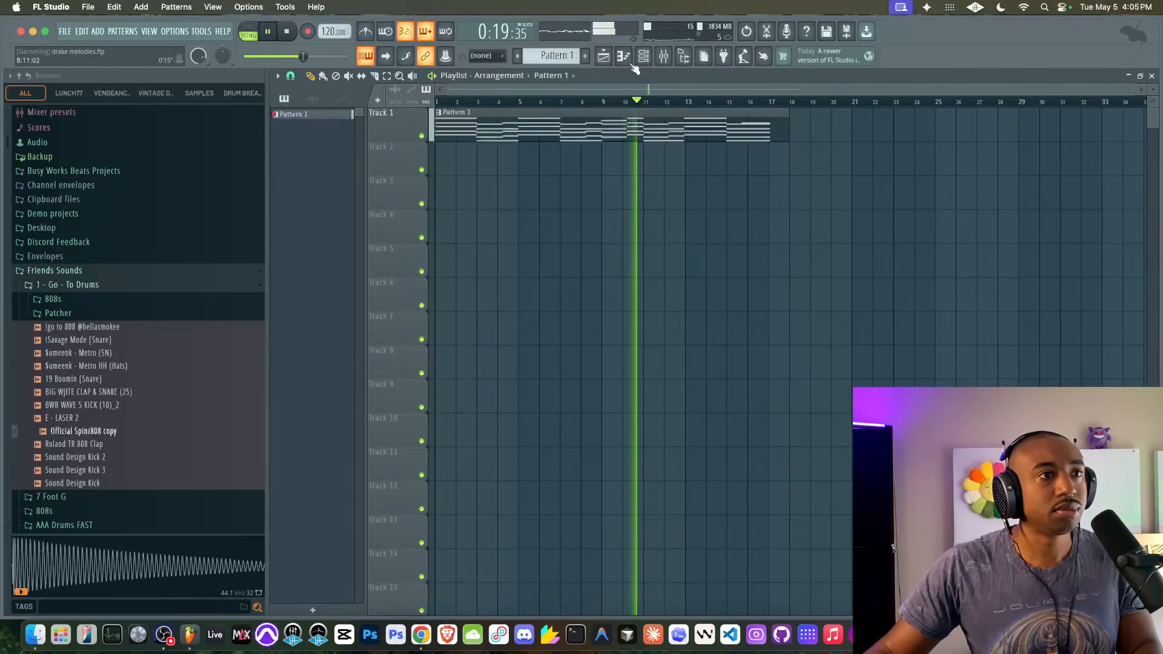
pyautogui.moveTo(787, 124); pyautogui.dragTo(768, 124)
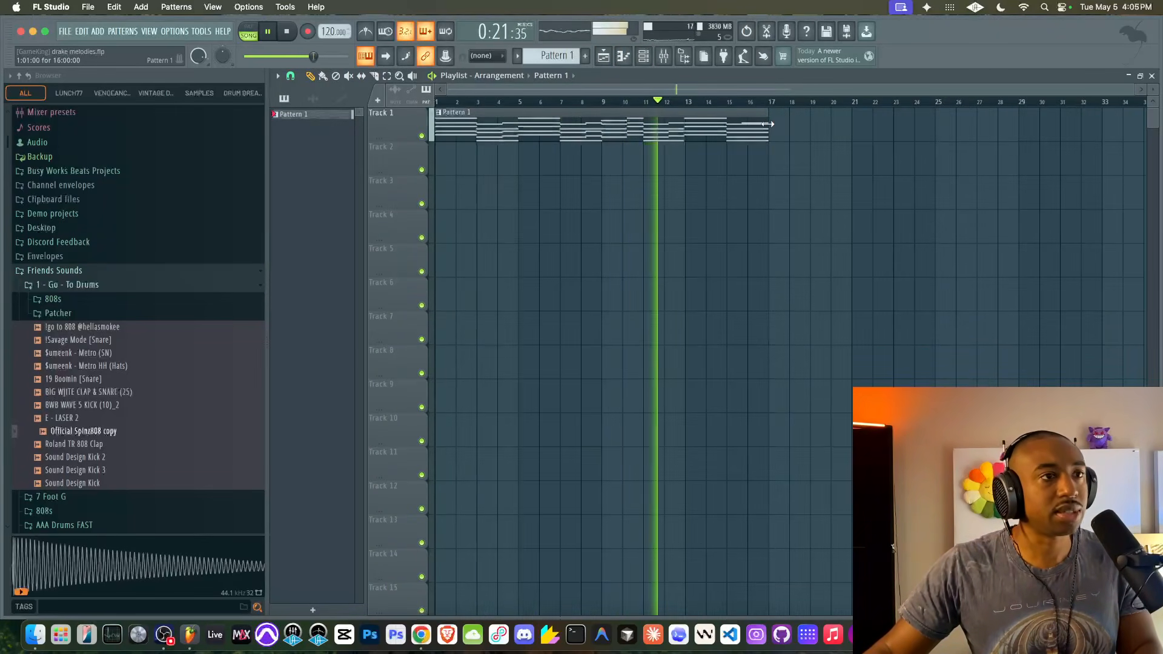
# - Add a second Kontakt 8 channel and switch it to Classic View with the library list shown
pyautogui.click(643, 56)
pyautogui.click(398, 133)
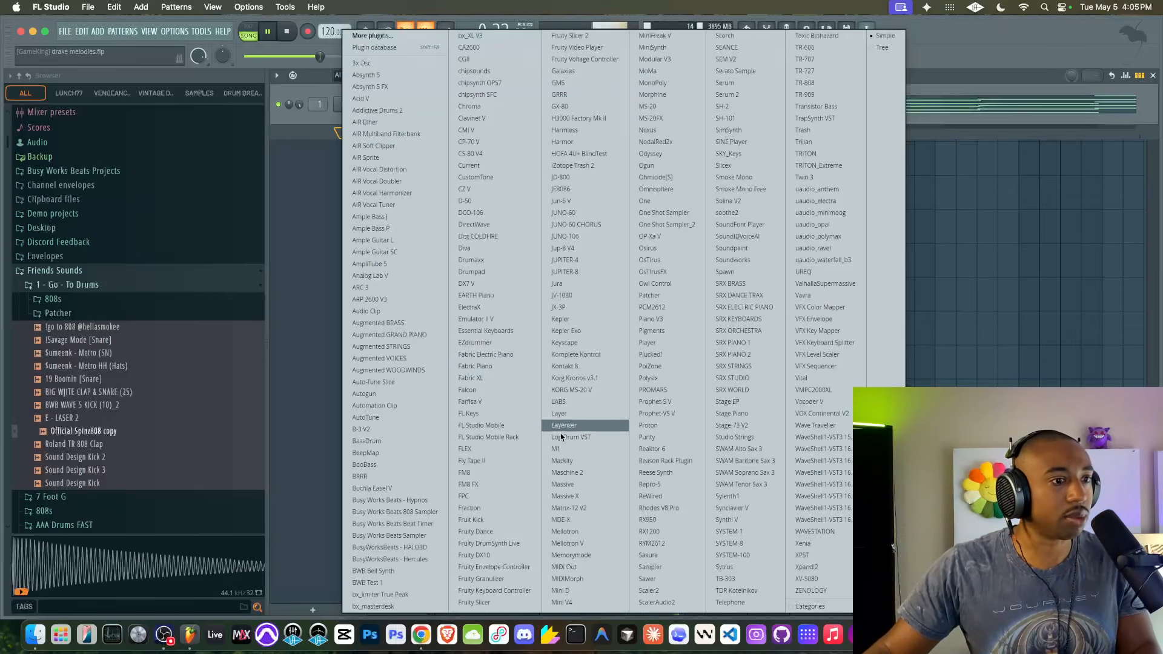
pyautogui.click(568, 365)
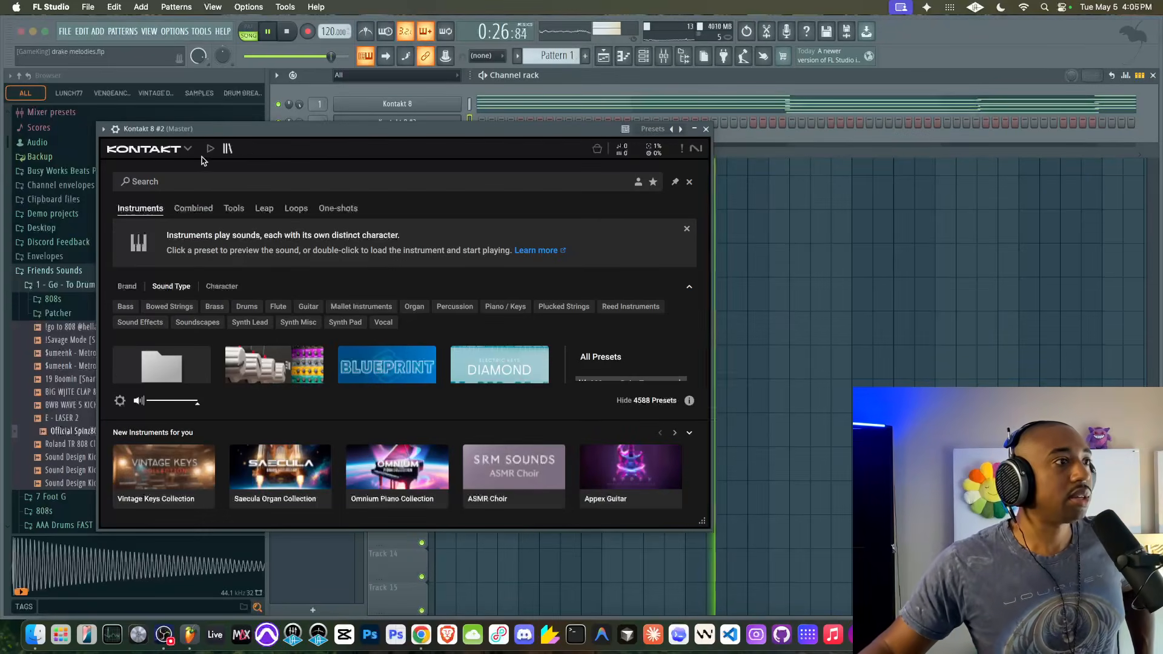
pyautogui.click(174, 151)
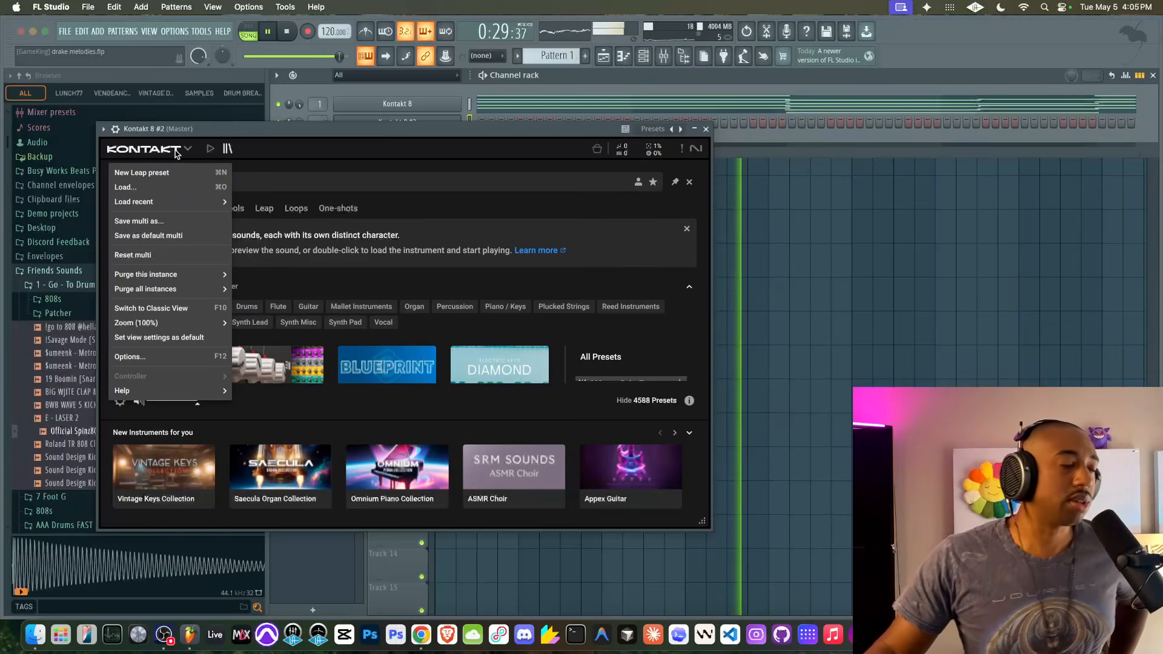
pyautogui.click(167, 307)
pyautogui.click(188, 149)
pyautogui.click(228, 149)
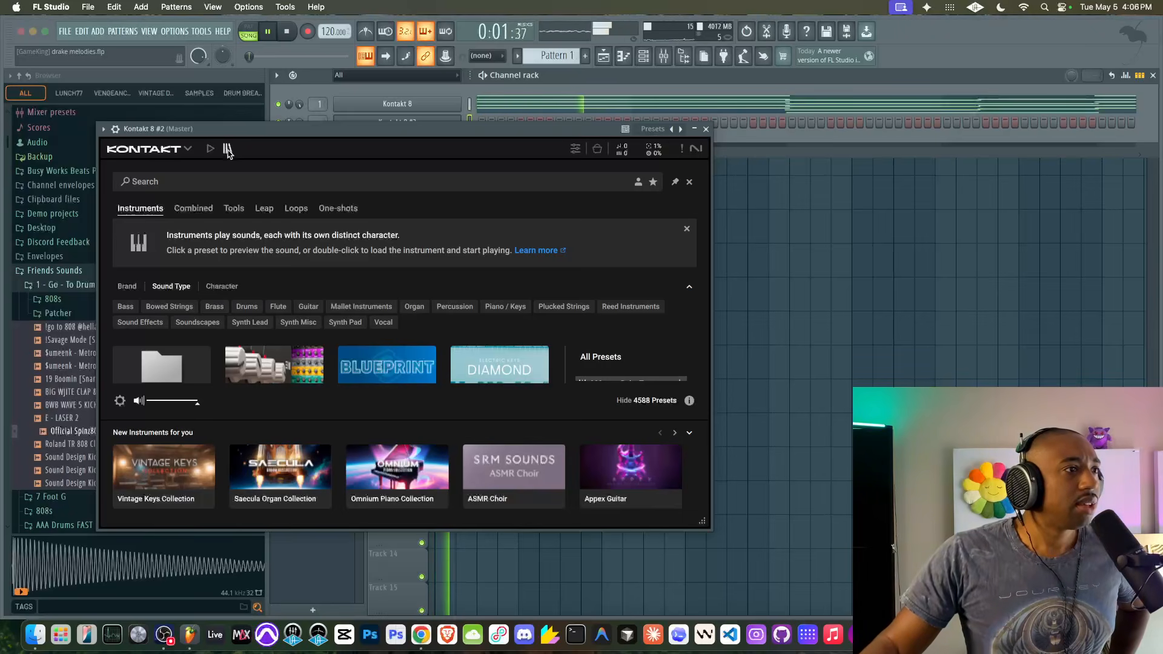
pyautogui.click(210, 149)
# - Load the Shreddage 3 Precision FREE bass from the Kontakt libraries and close the plugin window
pyautogui.scroll(-5, 183, 278)
pyautogui.scroll(-10, 184, 278)
pyautogui.scroll(3, 201, 367)
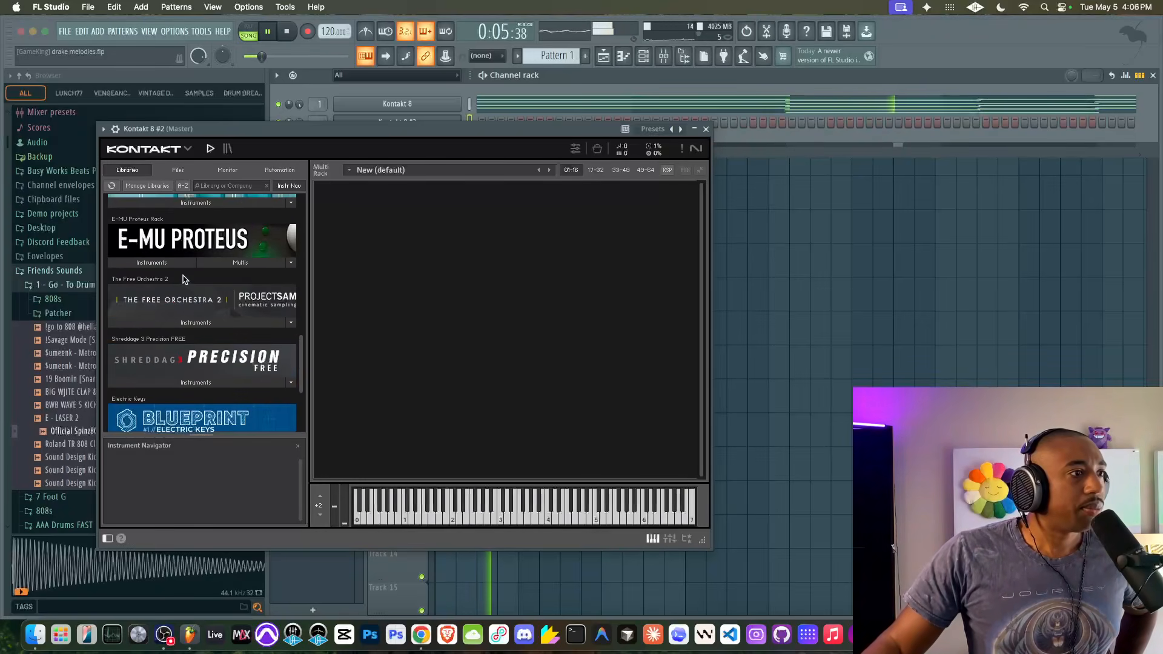
pyautogui.click(196, 382)
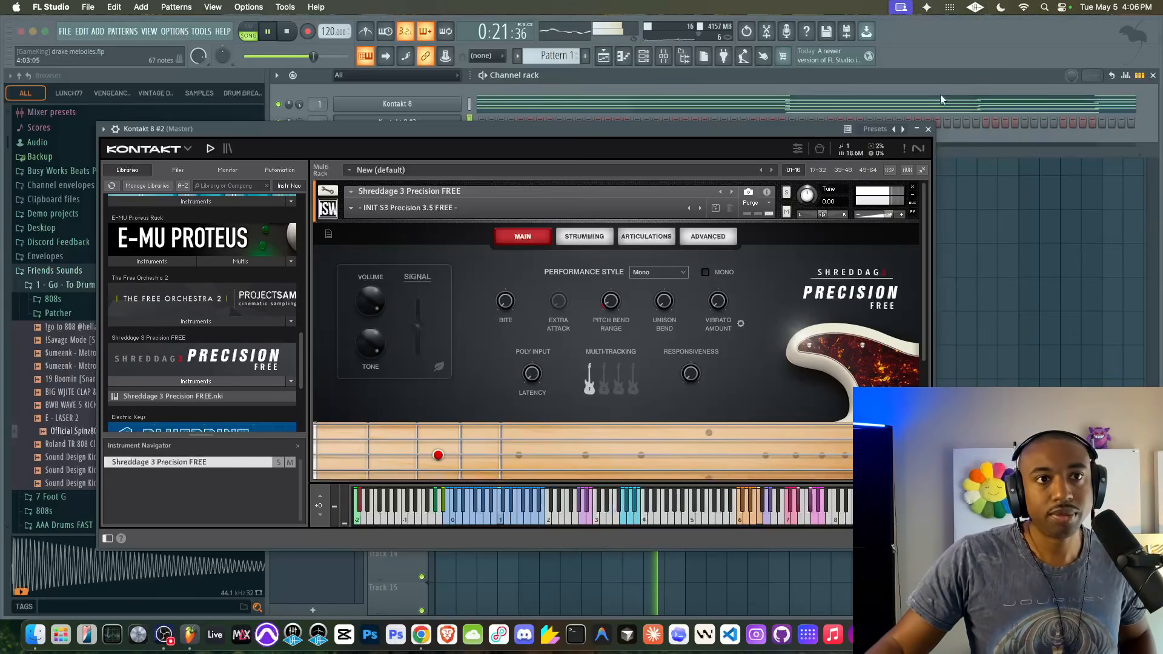
pyautogui.click(928, 129)
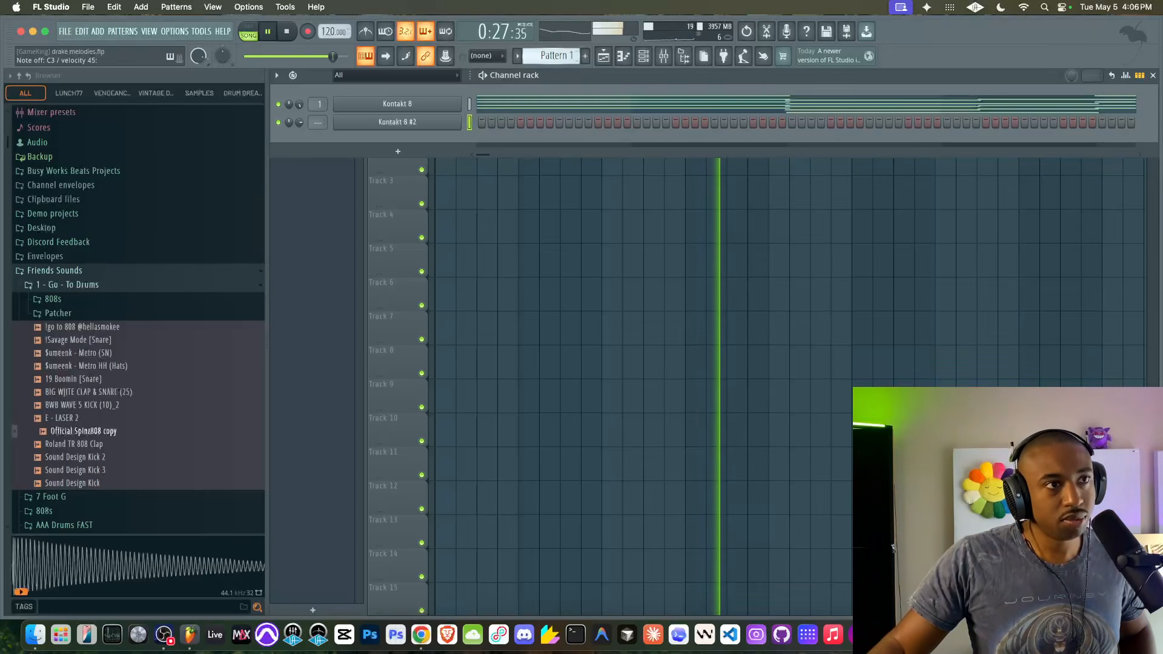
# - Record a bass line on the second Kontakt 8 channel in Pattern 2 and place it on Track 2 as a 16-bar clip
pyautogui.moveTo(557, 57); pyautogui.dragTo(557, 50)
pyautogui.press('space')
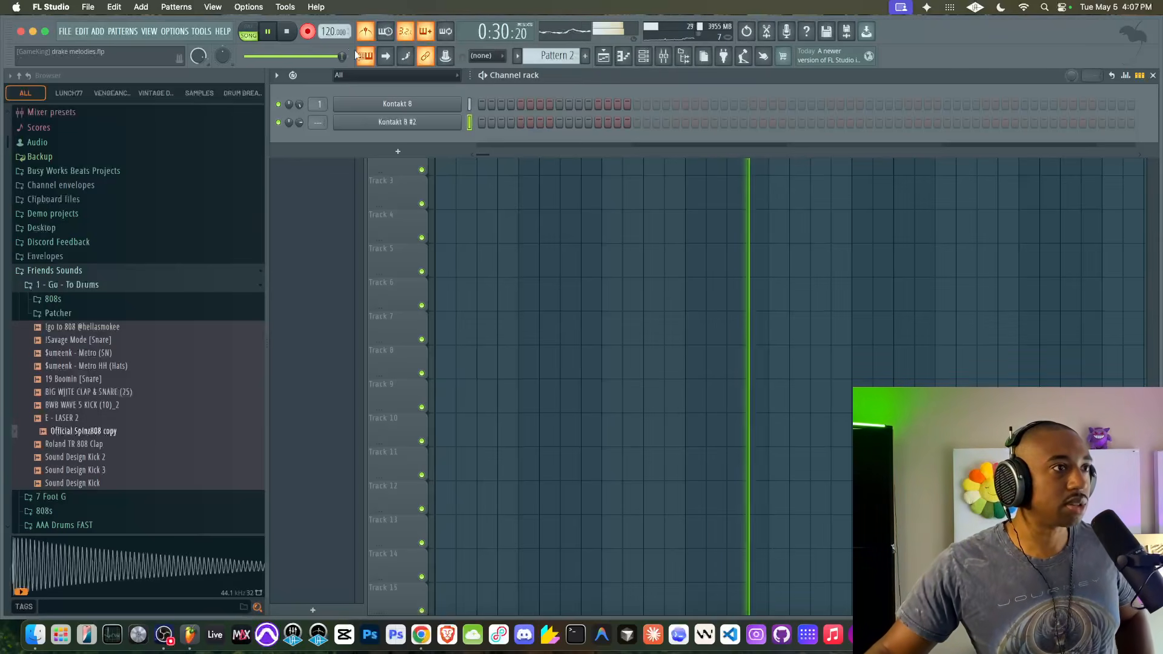
pyautogui.click(366, 33)
pyautogui.rightClick(451, 232)
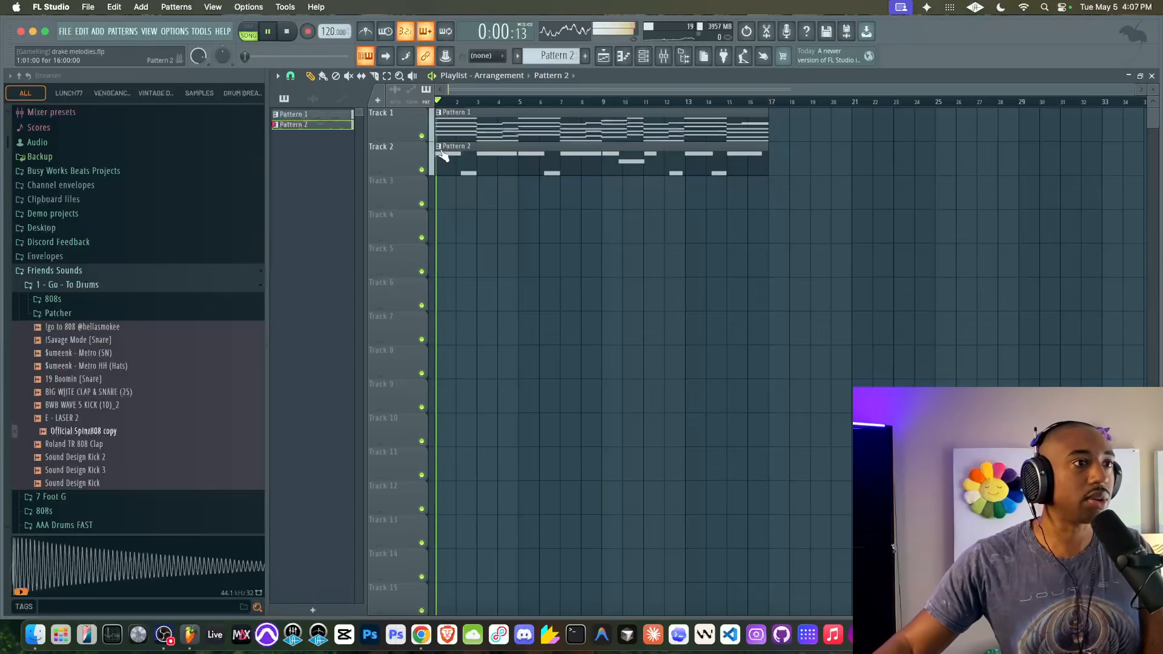
# - Open Pattern 2's bass notes in the piano roll and move the C3 note at bar 5 down to A#2
pyautogui.doubleClick(466, 145)
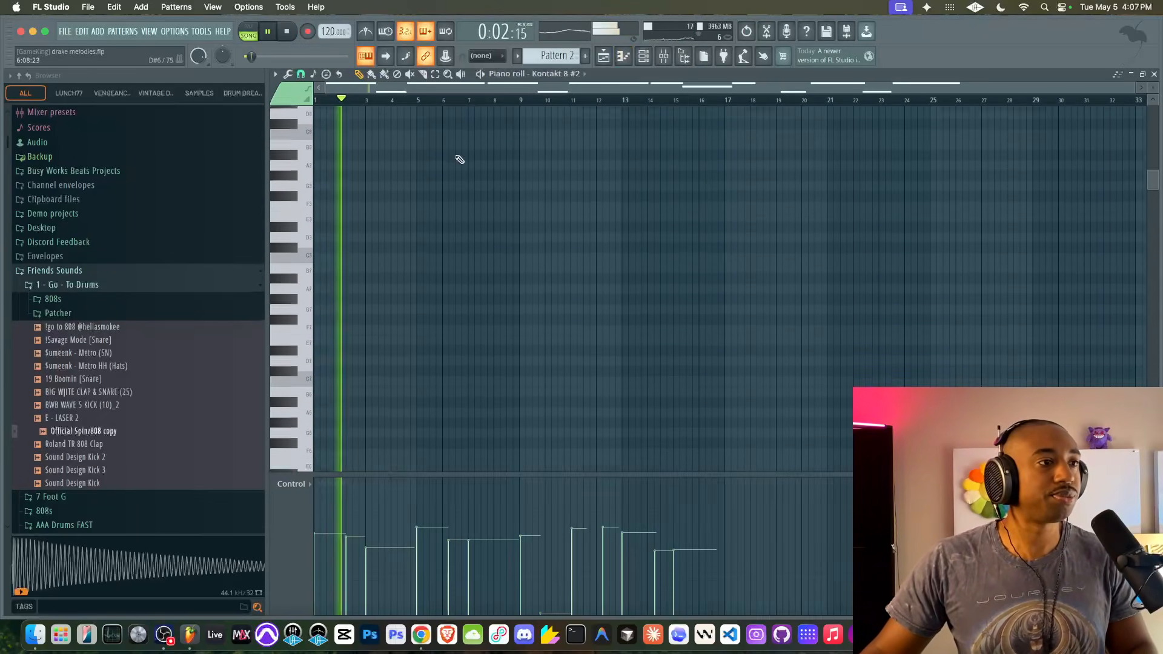
pyautogui.scroll(3, 431, 203)
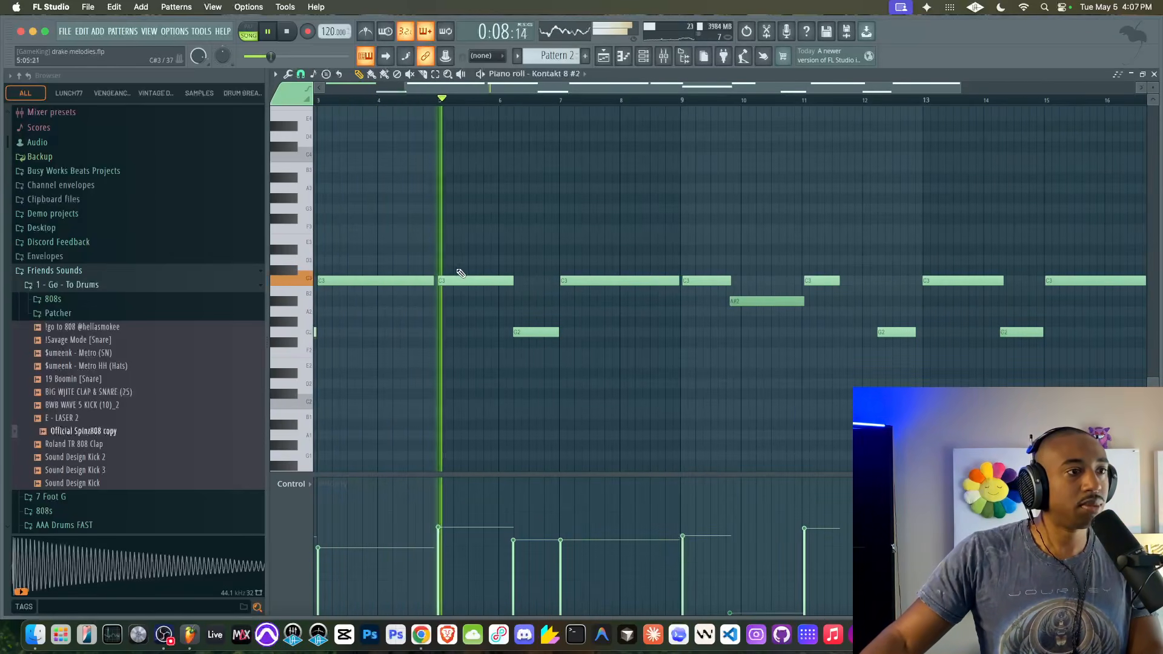
pyautogui.moveTo(461, 290); pyautogui.dragTo(460, 309)
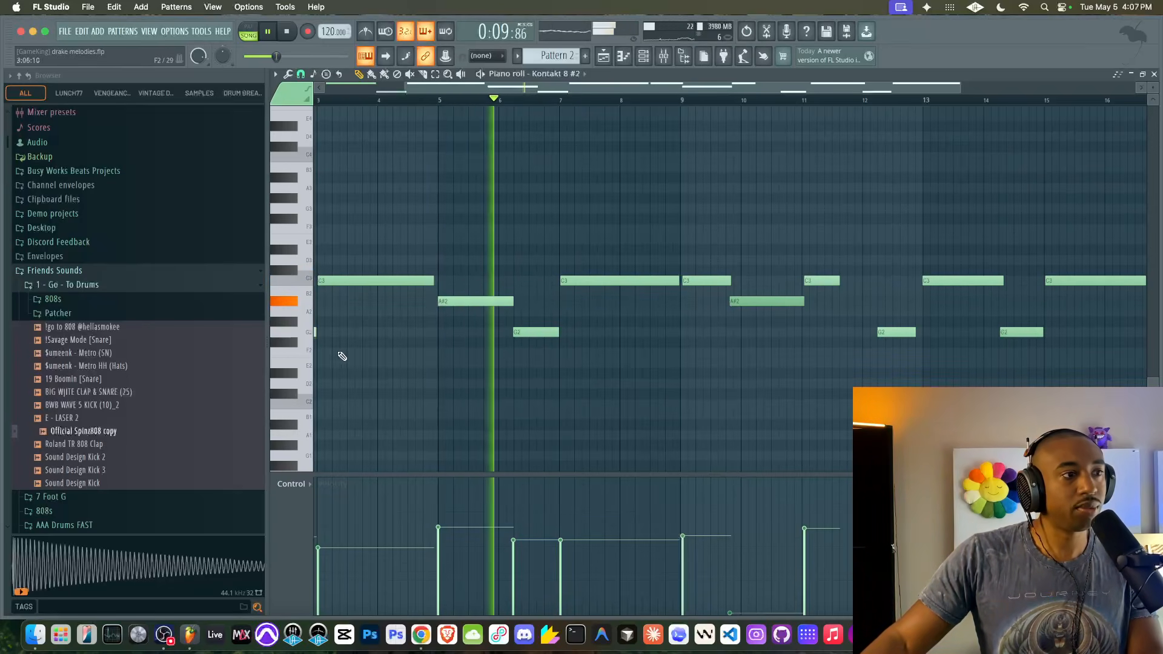
# - Move the G2 note in bar 6 down to F2 and play back the bass line around bar 5
pyautogui.press('space')
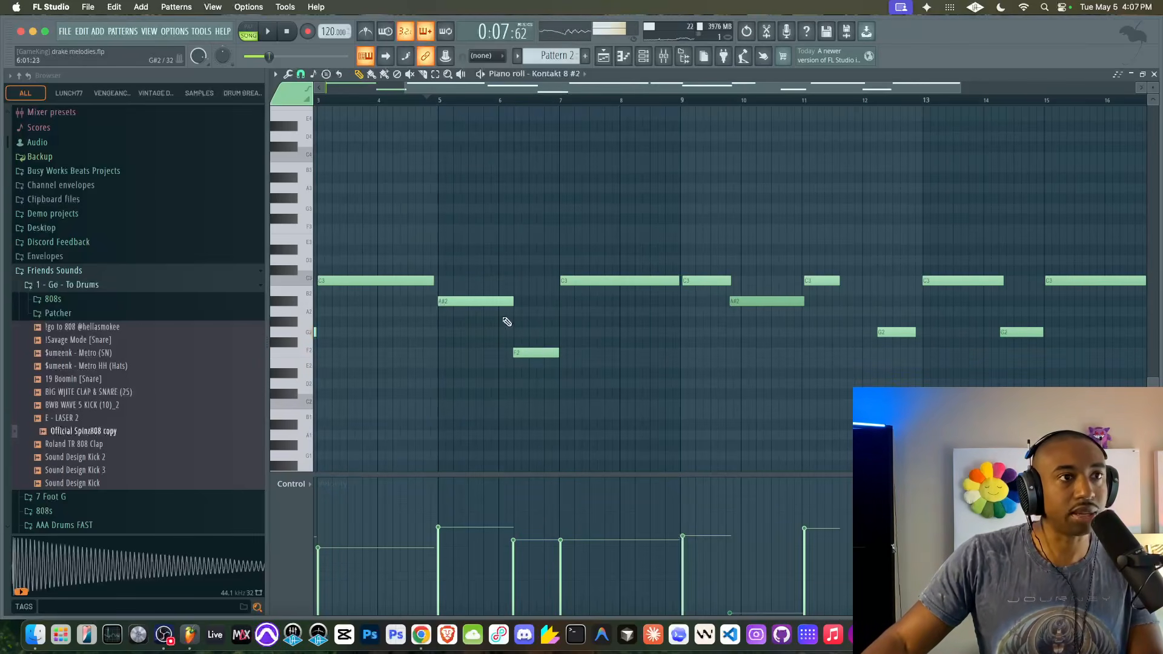
pyautogui.press('space')
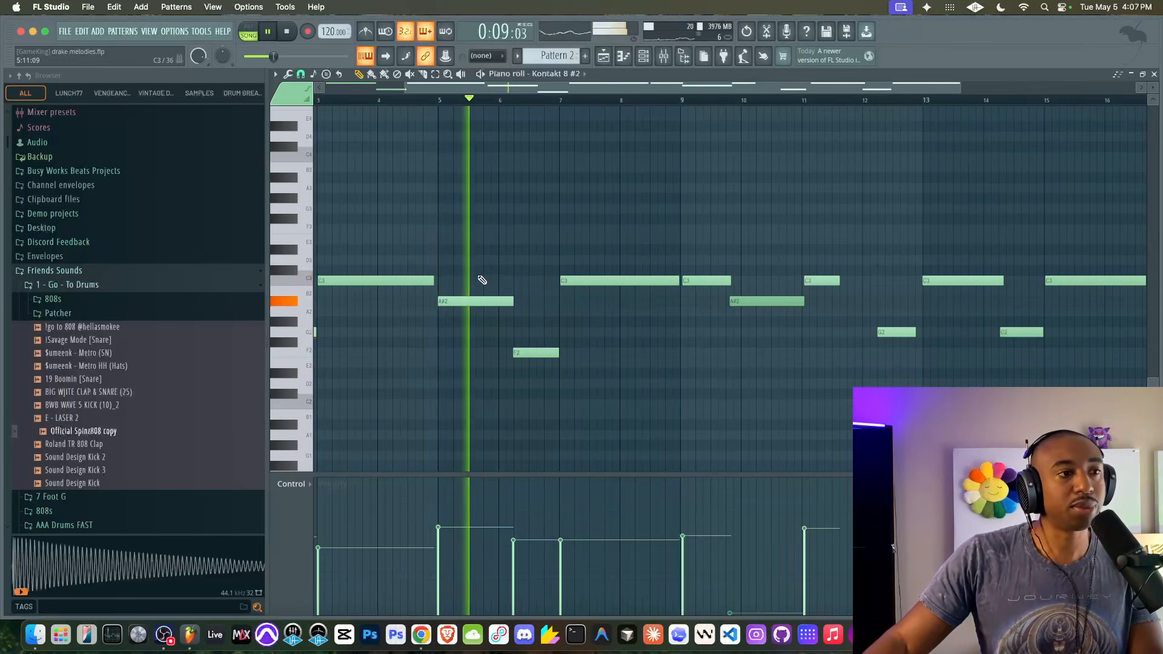
pyautogui.hscroll(-1, 480, 278)
pyautogui.press('space')
pyautogui.hscroll(-2, 351, 278)
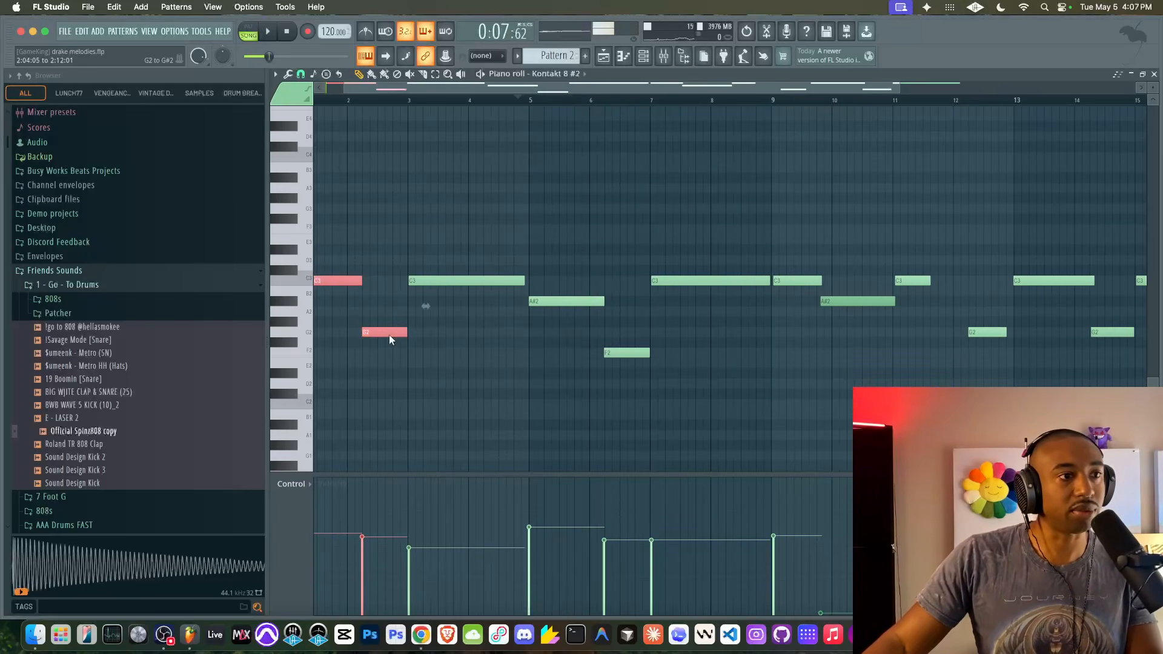
# - Clear the note selection and lower the velocity of the A#2 note at bar 5 slightly during playback
pyautogui.moveTo(541, 322); pyautogui.dragTo(555, 293)
pyautogui.press('space')
pyautogui.keyDown('super'); pyautogui.click(611, 393); pyautogui.keyUp('super')
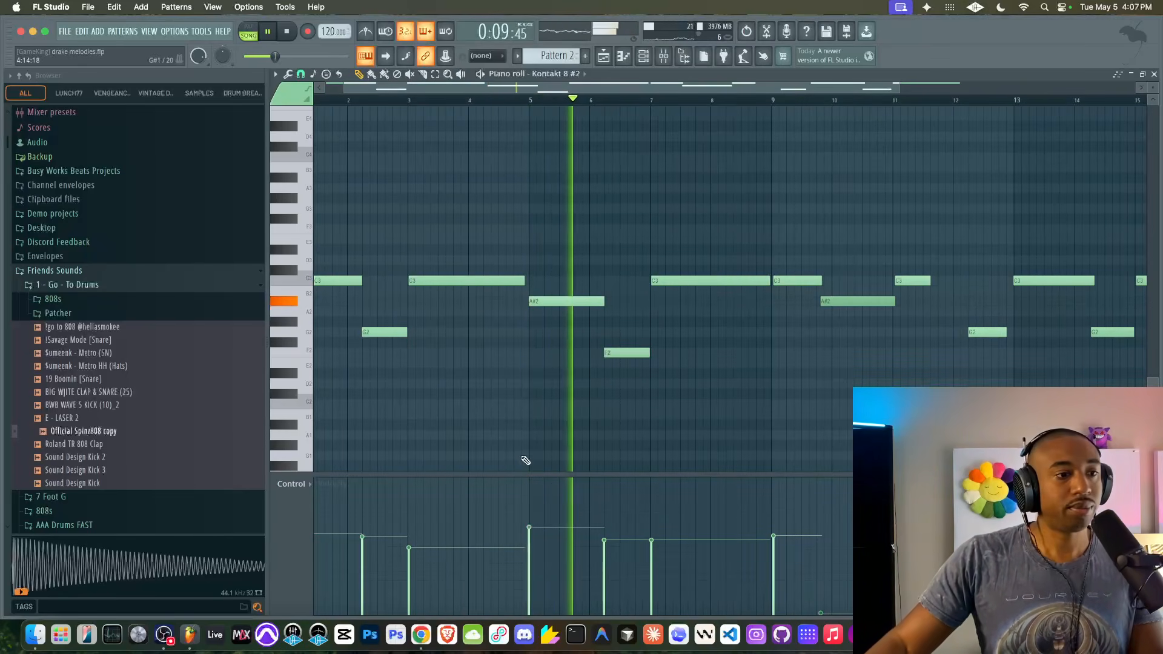
pyautogui.click(537, 537)
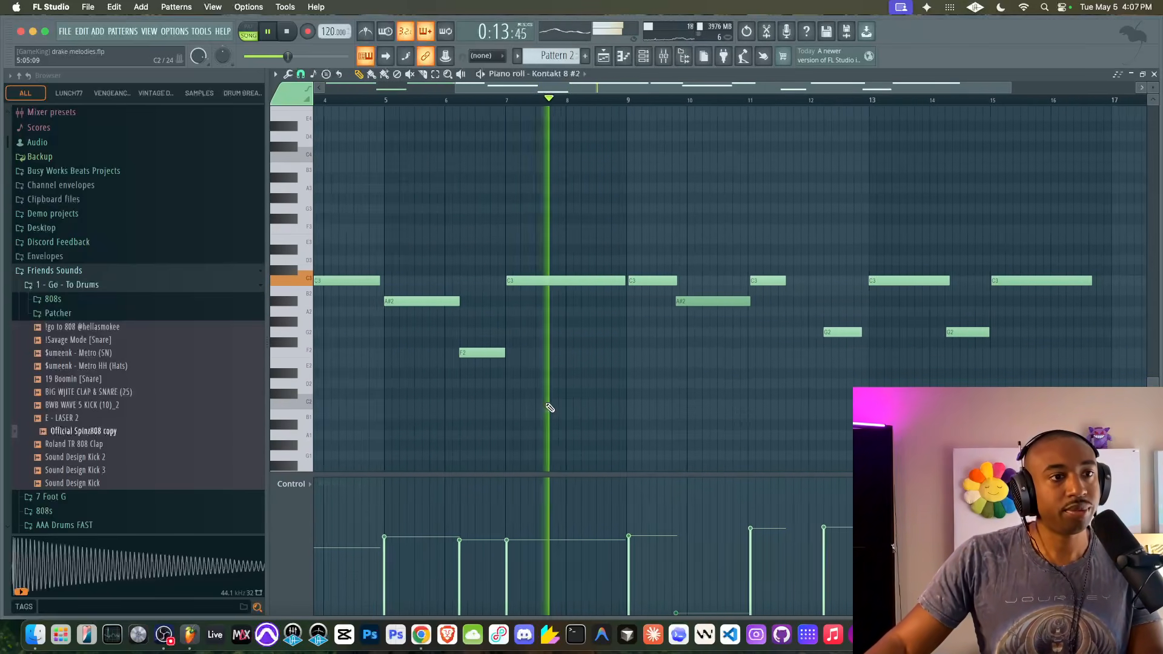
# - Move the C3 note at bar 9 down to G2 and the following A#2 note to D2, raising the D2 note's velocity
pyautogui.scroll(2, 550, 407)
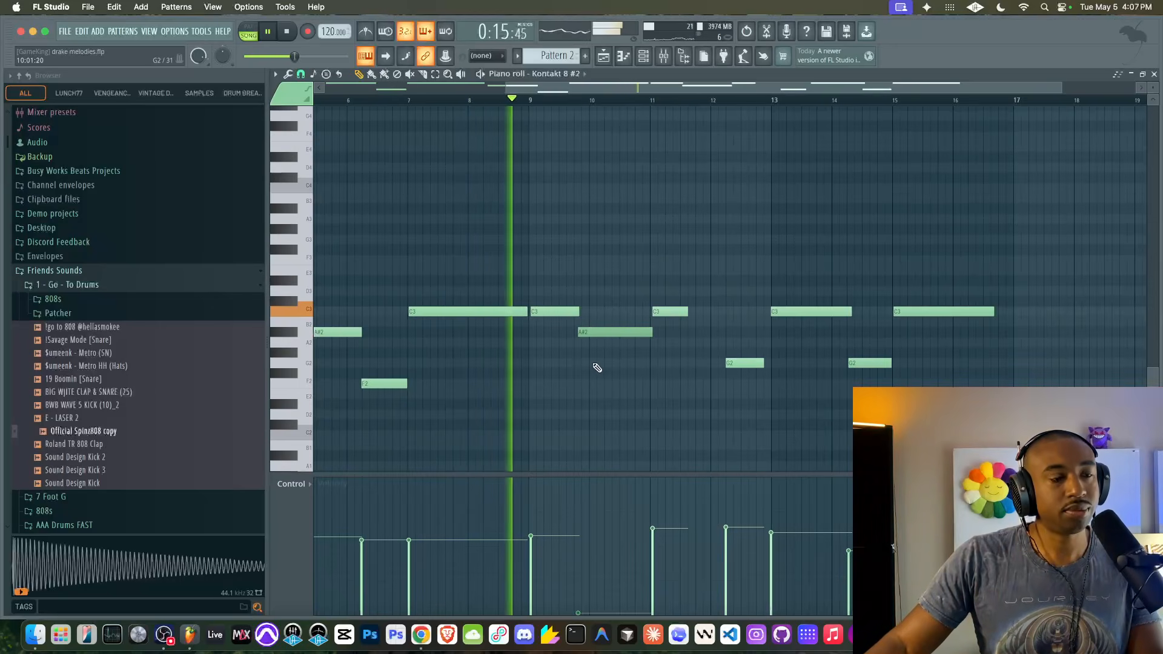
pyautogui.click(596, 331)
pyautogui.press('space')
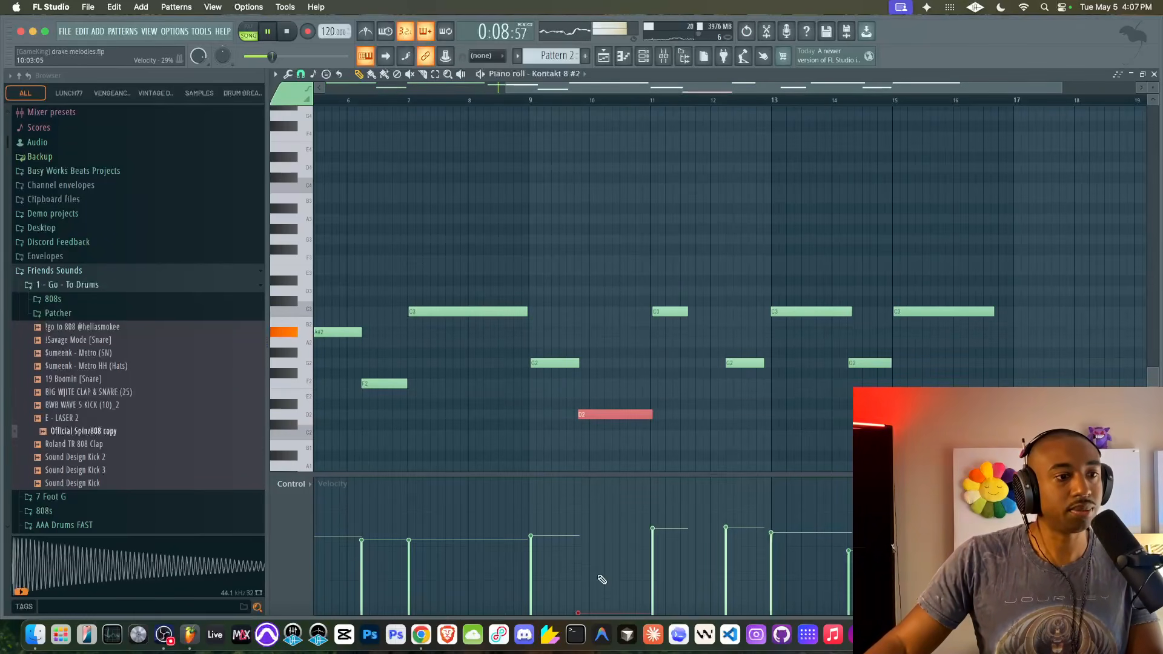
pyautogui.moveTo(594, 565); pyautogui.dragTo(592, 543)
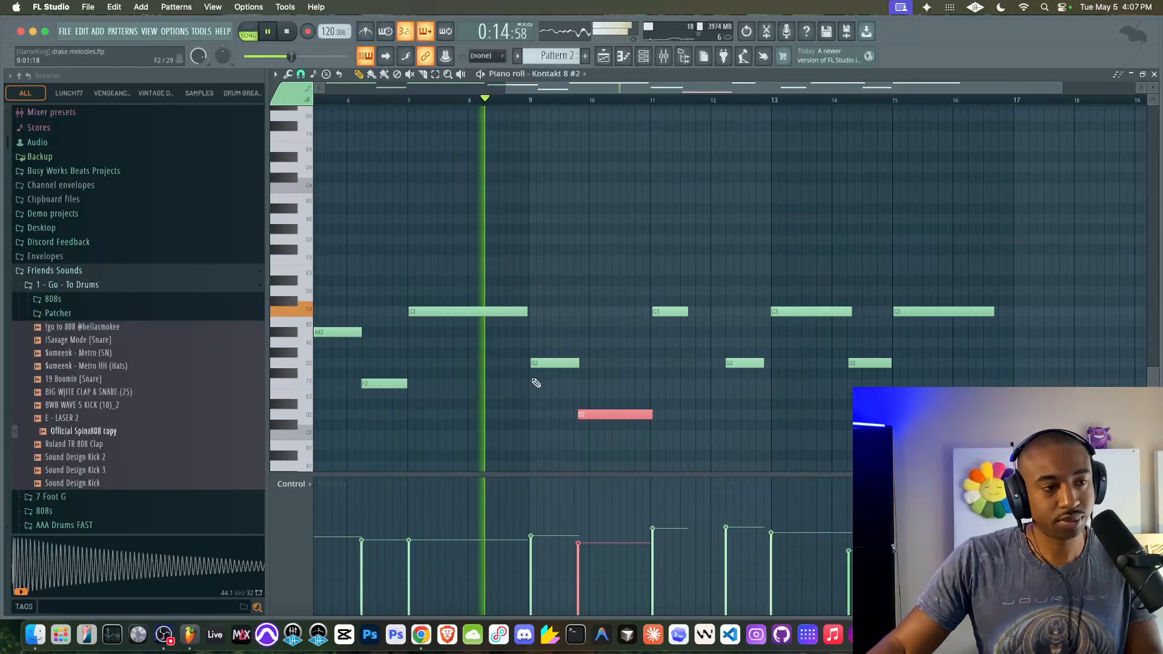
# - Select the G2 and D2 notes from bar 9 and align their starts earlier using a 1/2 beat snap
pyautogui.click(300, 74)
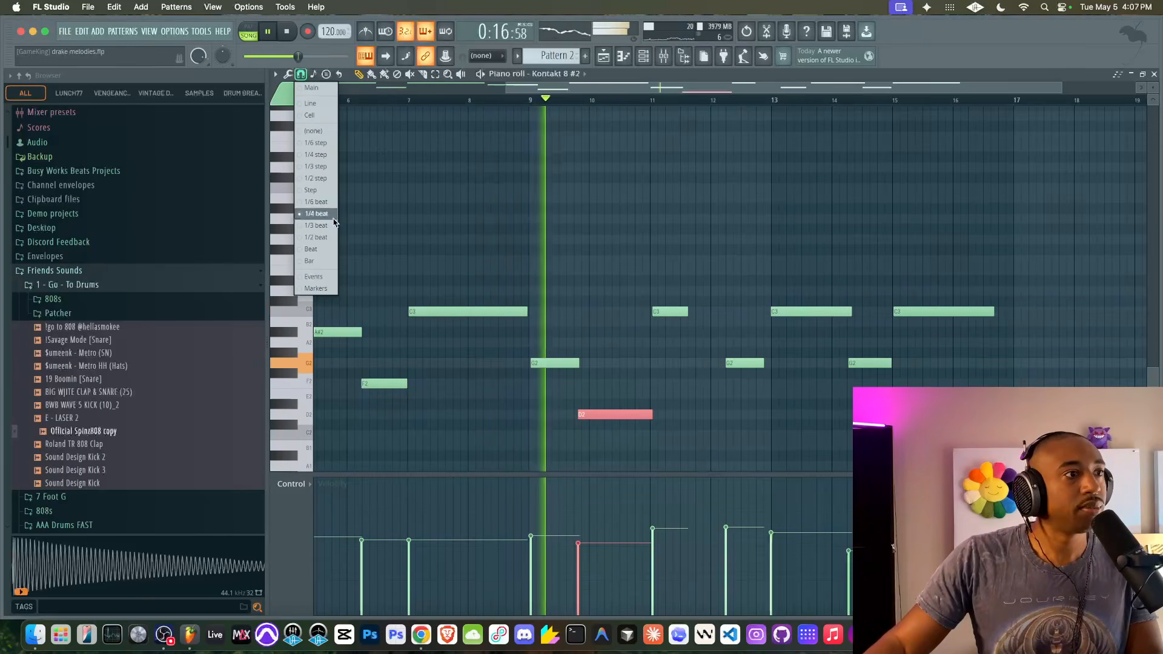
pyautogui.click(545, 197)
pyautogui.moveTo(613, 430); pyautogui.dragTo(536, 340)
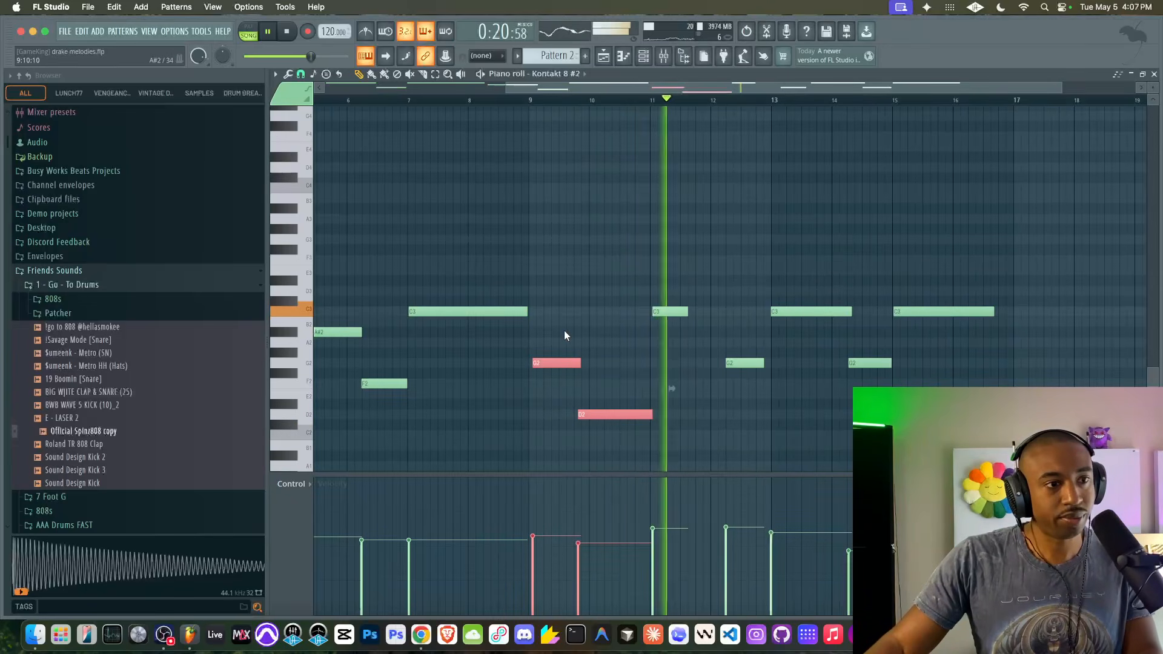
pyautogui.press('space')
pyautogui.press('super+z')
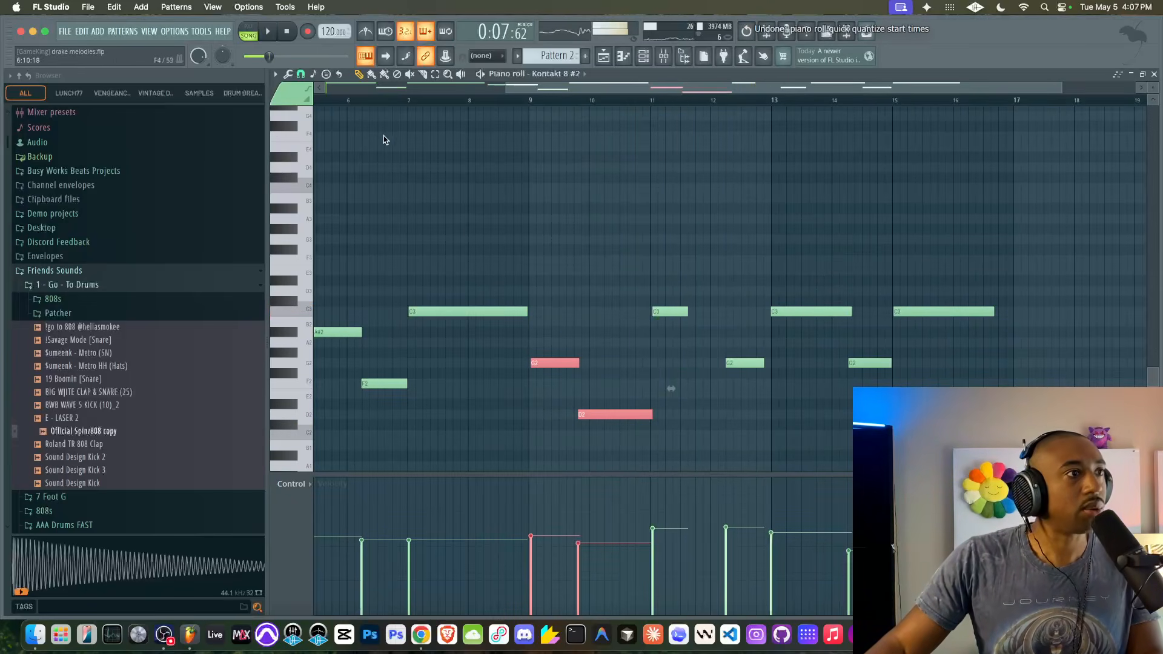
pyautogui.click(302, 75)
pyautogui.click(317, 237)
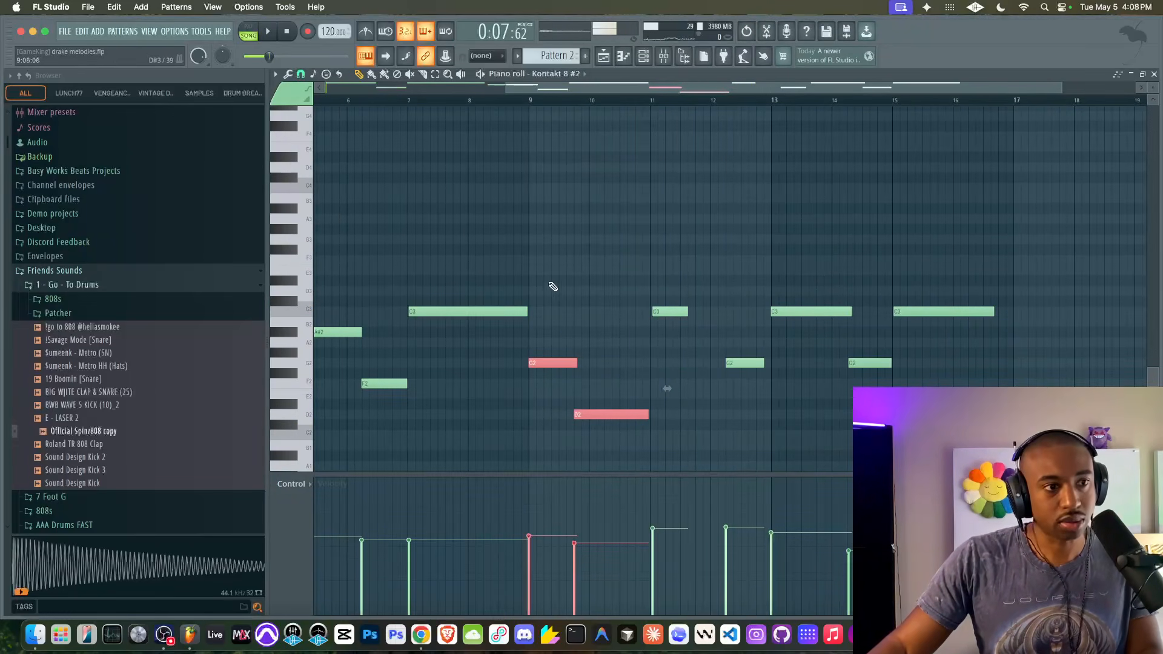
pyautogui.press('space')
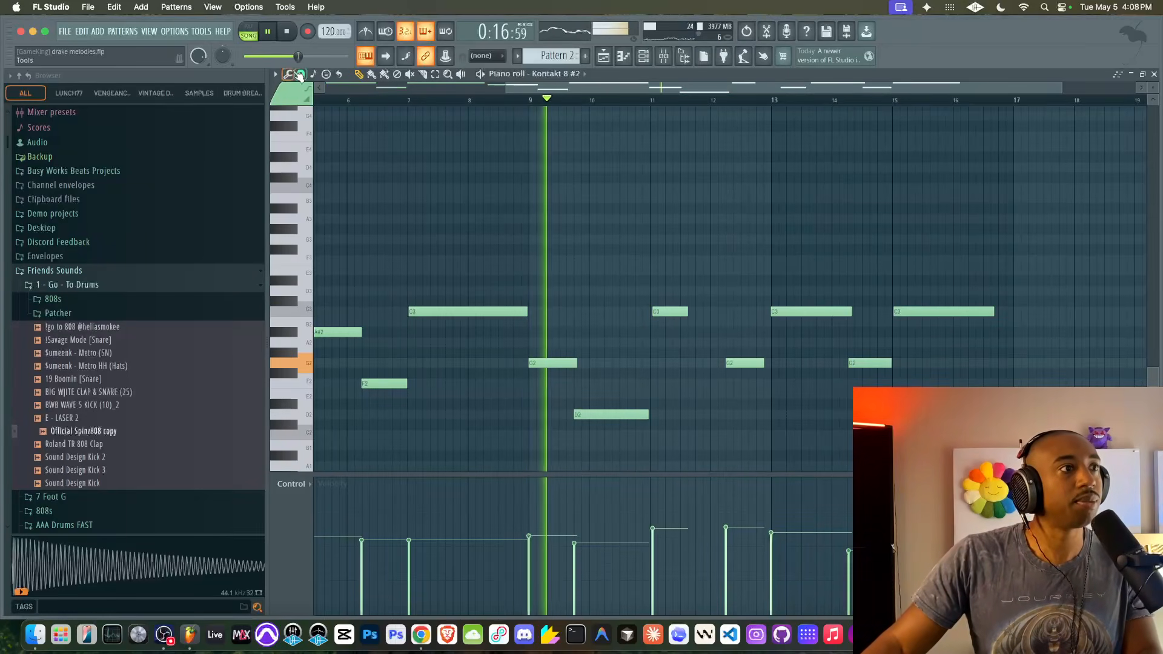
# - Change the piano roll snap again and extend the C3 note at bar 11 to meet the next G2 note
pyautogui.click(301, 75)
pyautogui.click(321, 224)
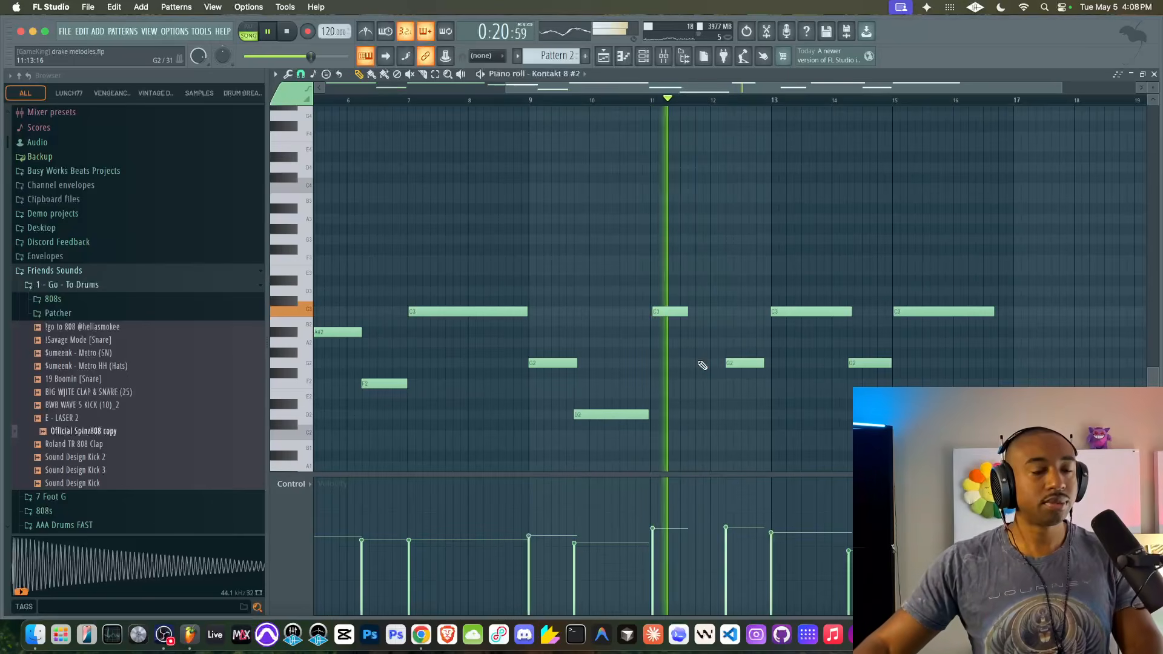
pyautogui.moveTo(687, 311); pyautogui.dragTo(726, 317)
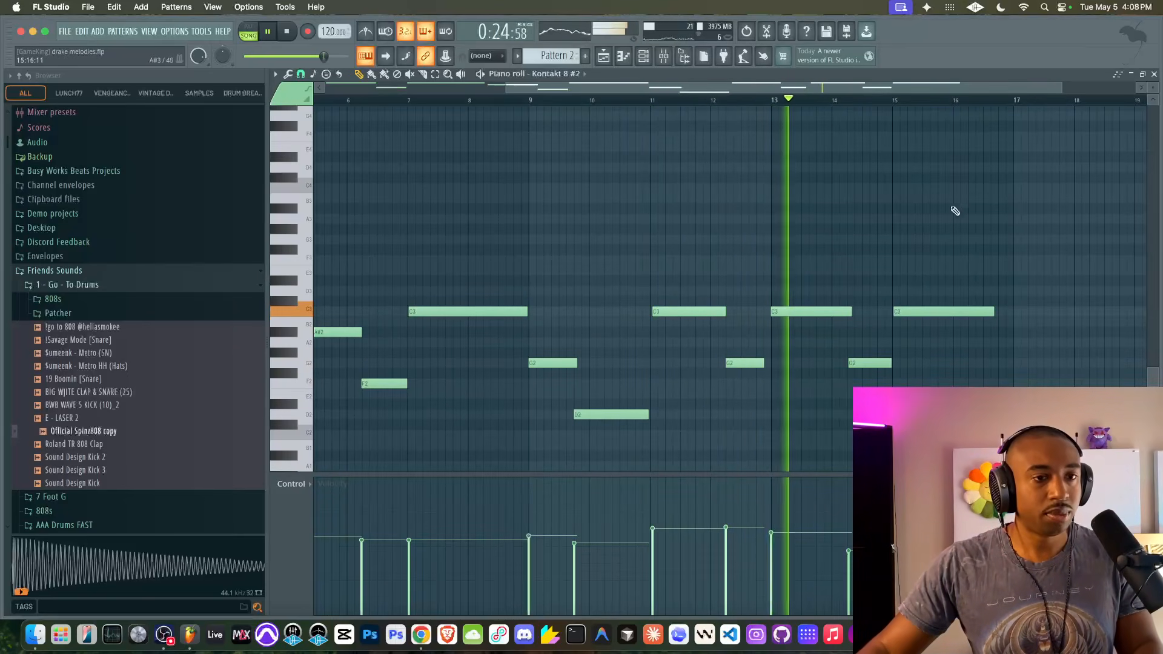
# - Leave the piano roll, route the second Kontakt 8 channel to mixer track 2 and add a third Kontakt 8 channel
pyautogui.click(1155, 74)
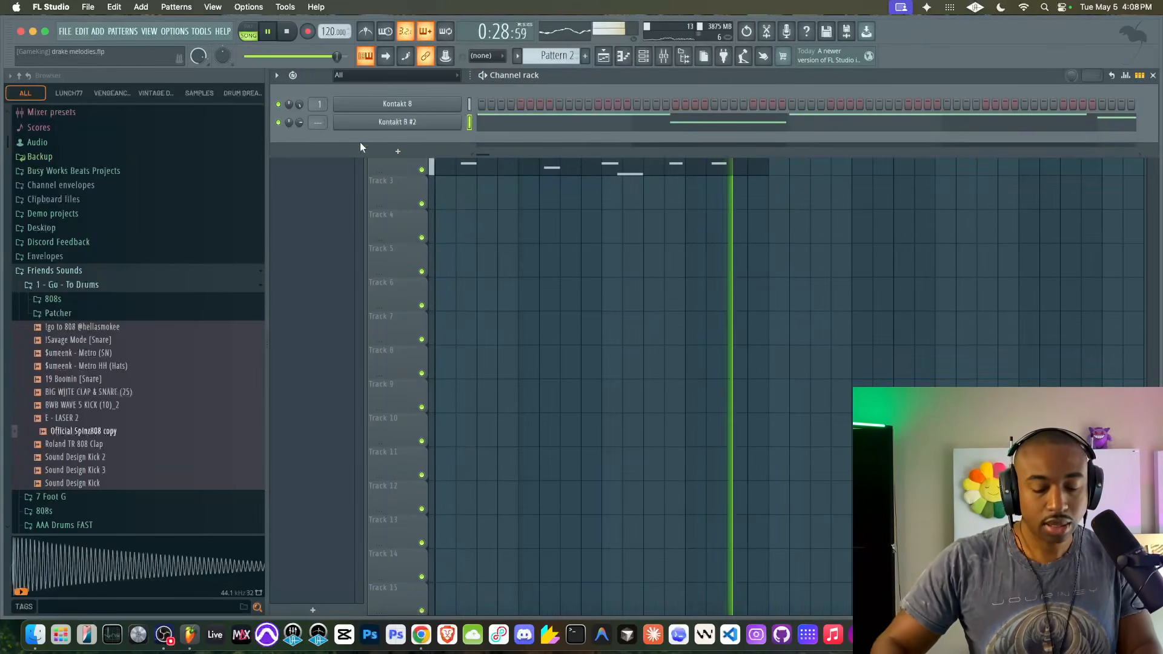
pyautogui.press('super+l')
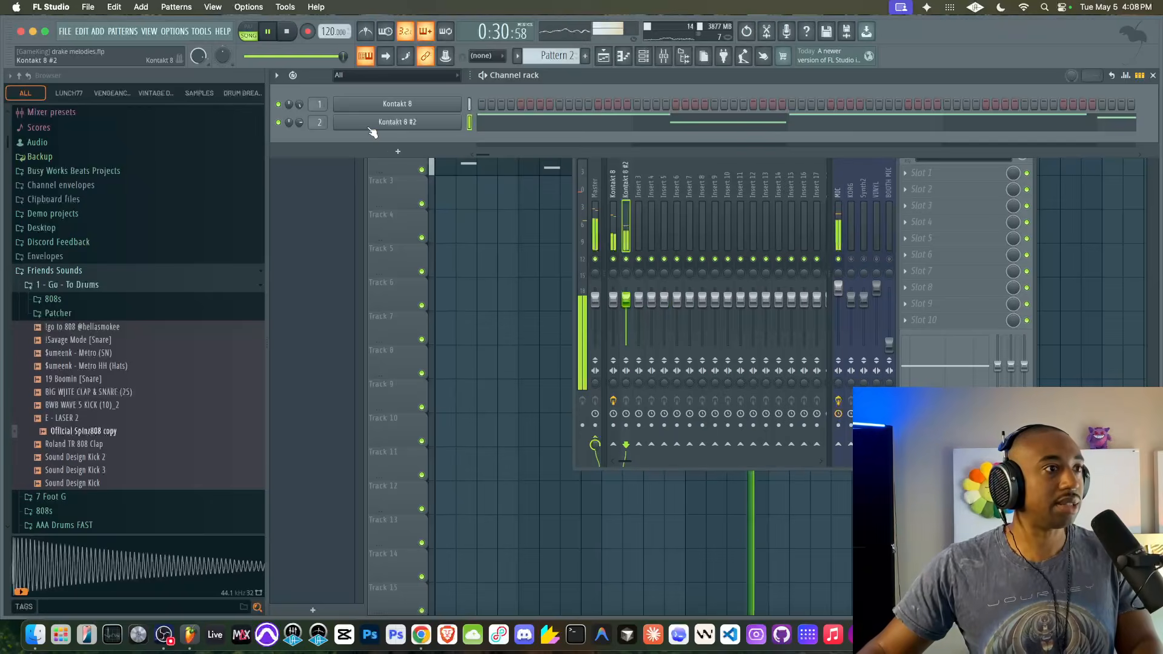
pyautogui.click(397, 151)
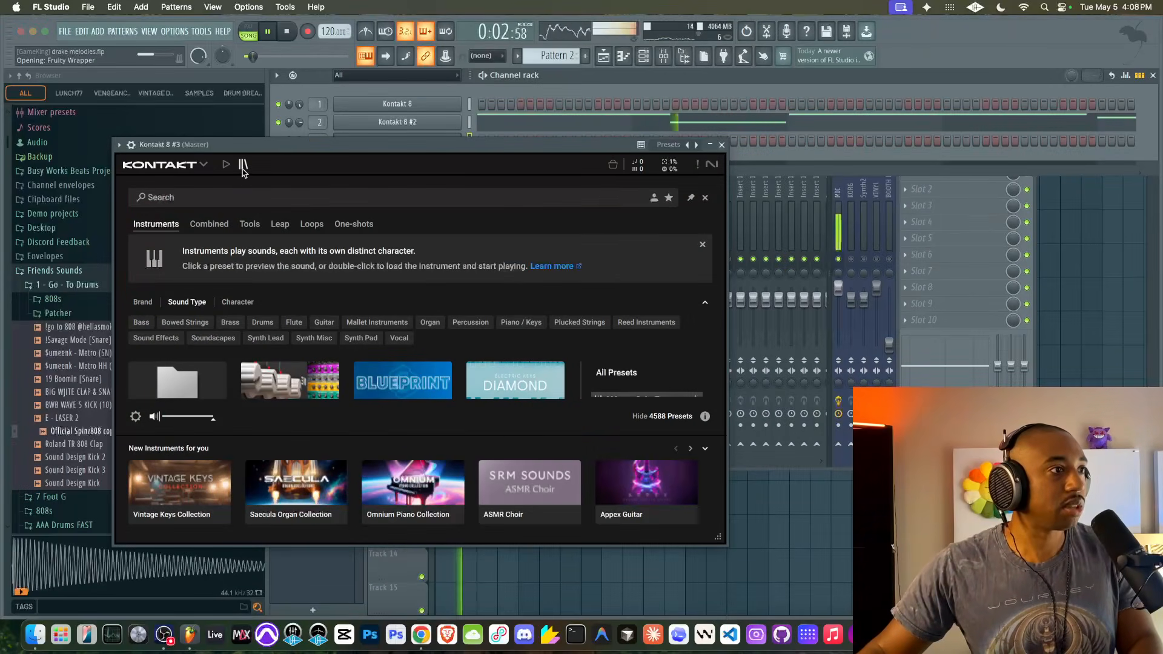
# - Switch the third Kontakt 8 instance to Classic View and show its library list
pyautogui.click(194, 165)
pyautogui.click(225, 166)
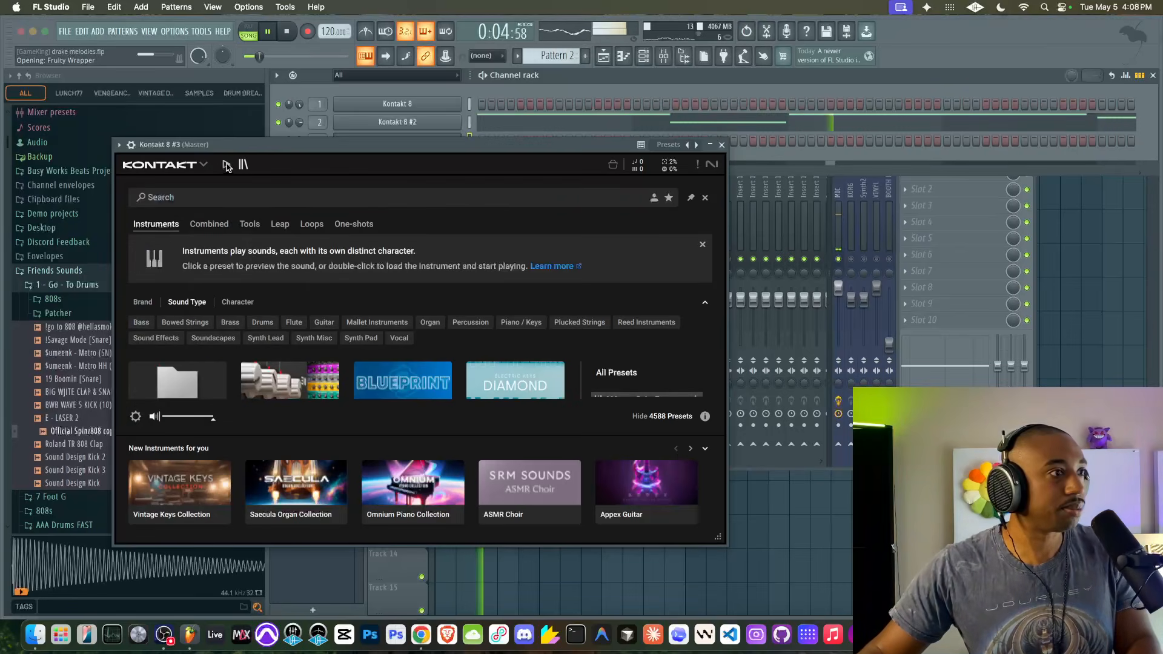
pyautogui.click(227, 165)
pyautogui.click(198, 165)
pyautogui.click(195, 165)
pyautogui.click(195, 165)
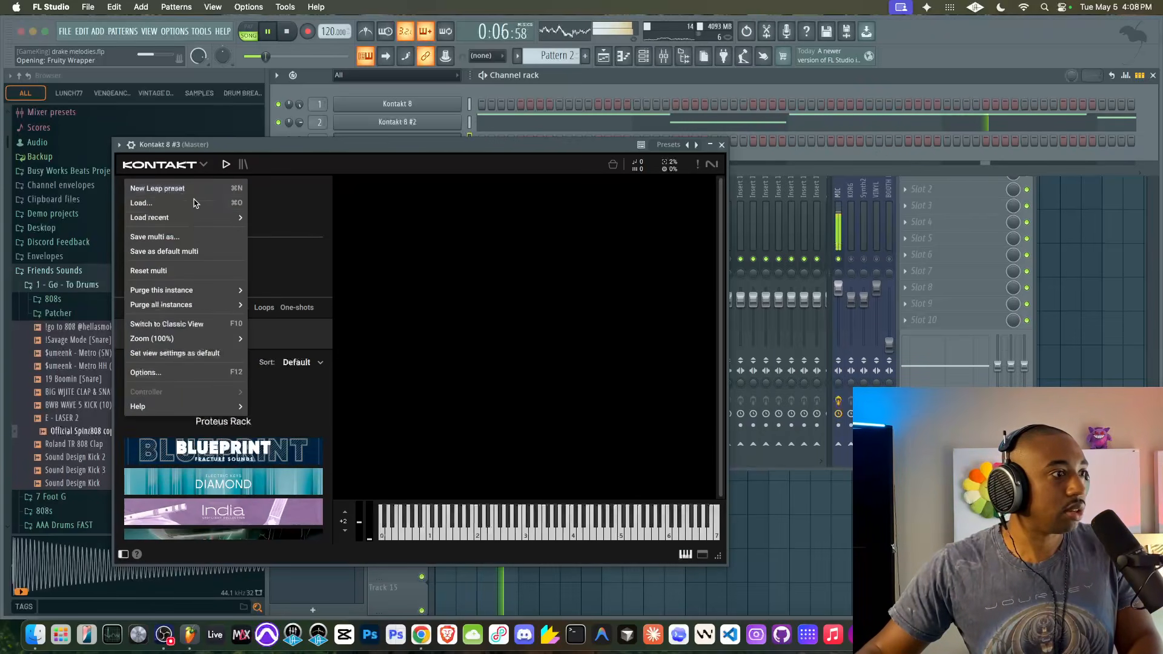
pyautogui.click(186, 325)
pyautogui.click(194, 186)
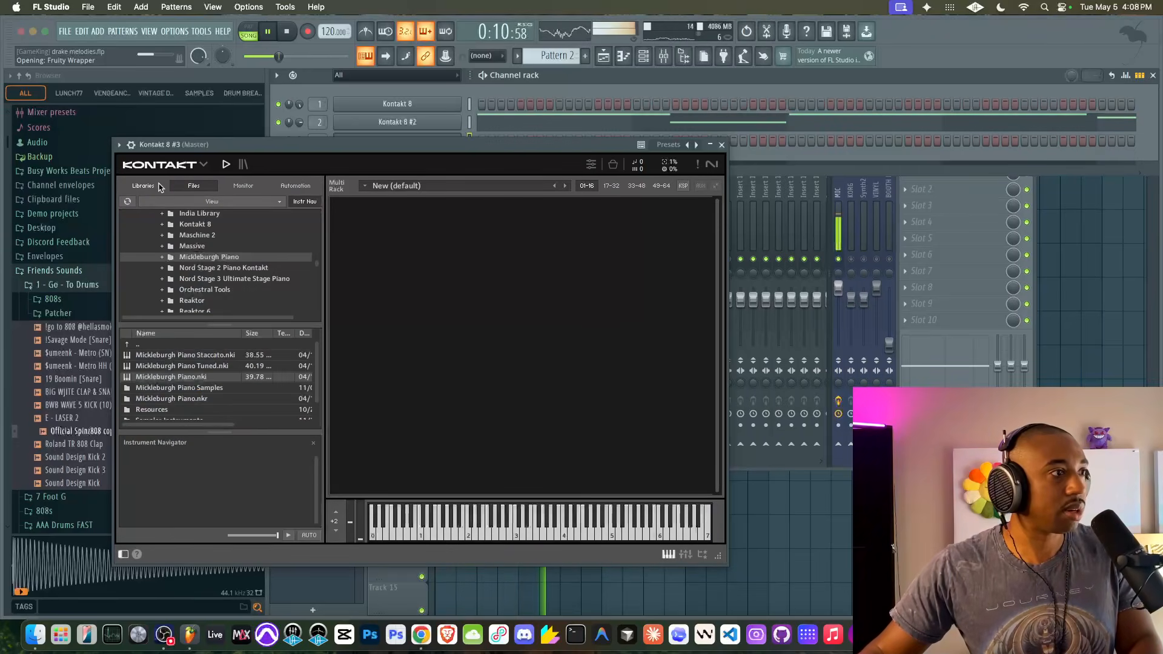
pyautogui.click(143, 186)
# - Load the Electric Keys instrument from the Blueprint library and close the Kontakt window
pyautogui.scroll(-5, 211, 332)
pyautogui.click(212, 323)
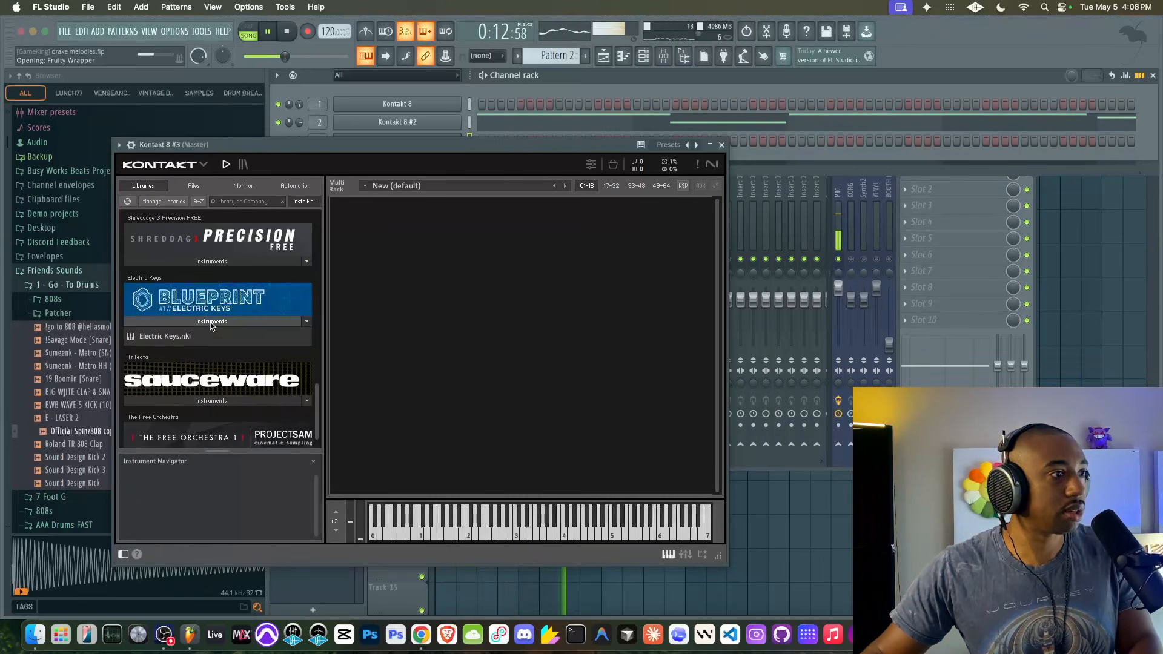
pyautogui.moveTo(190, 335); pyautogui.dragTo(353, 329)
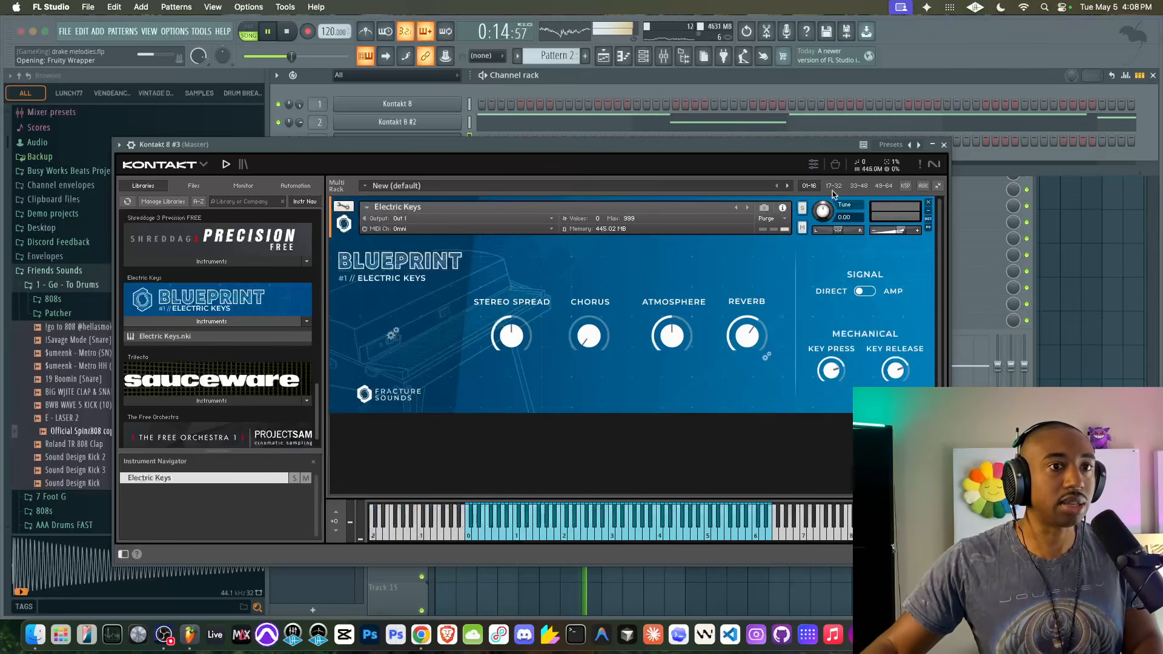
pyautogui.click(943, 145)
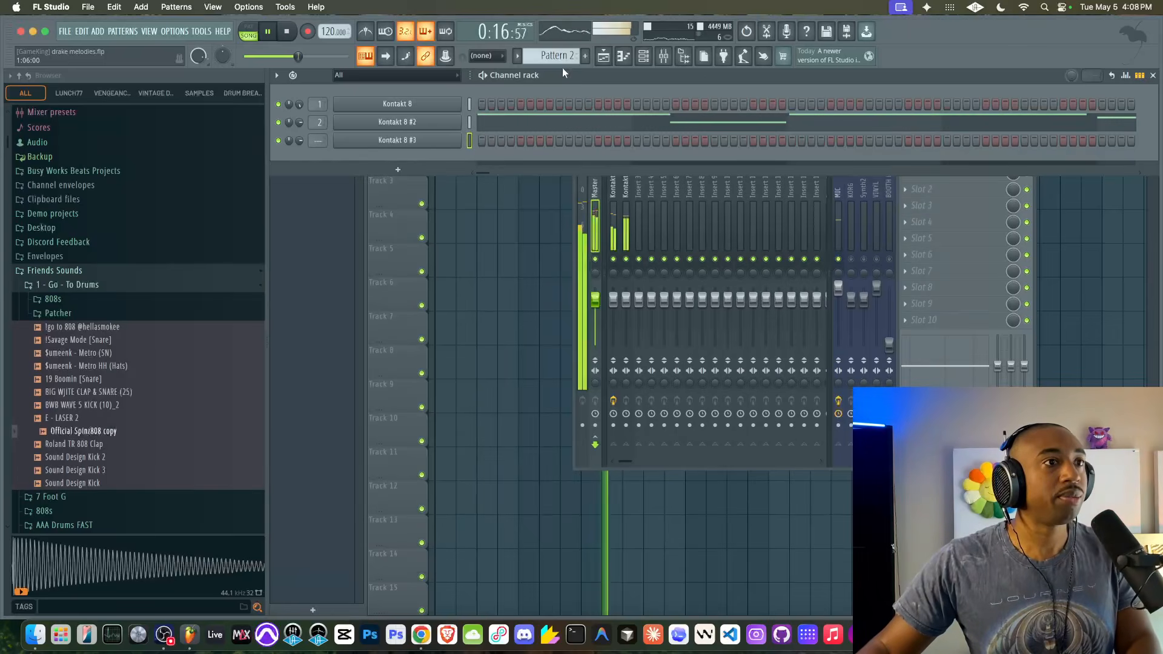
# - Switch to the empty Pattern 3 and arm recording with the metronome enabled
pyautogui.scroll(-1, 565, 53)
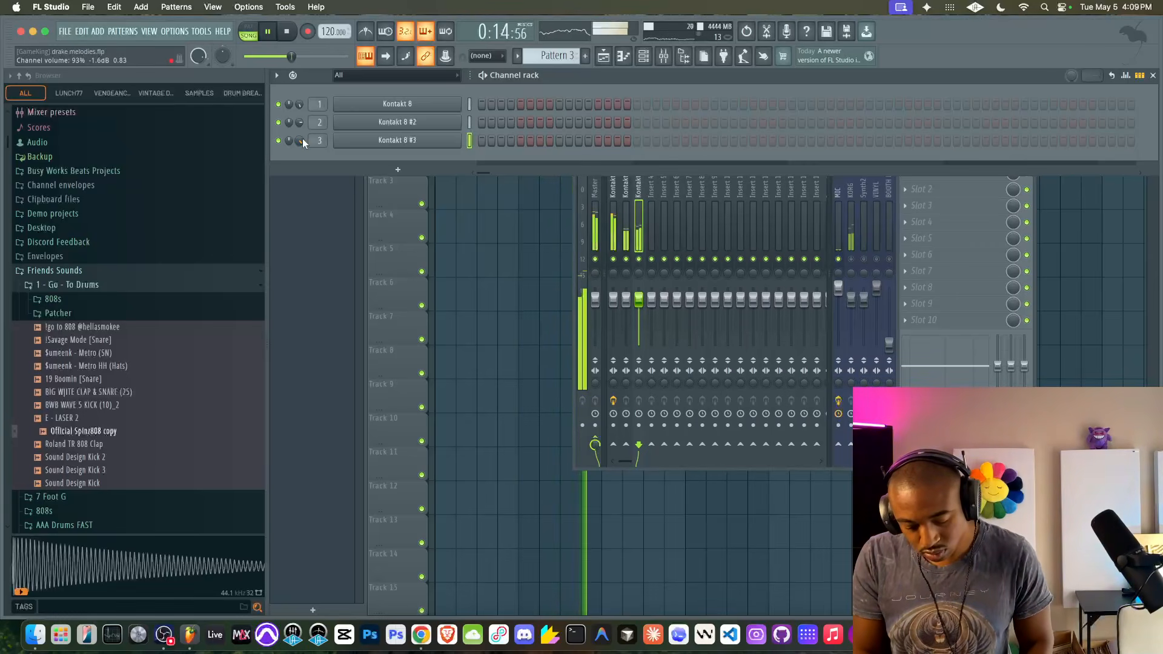
pyautogui.press('space')
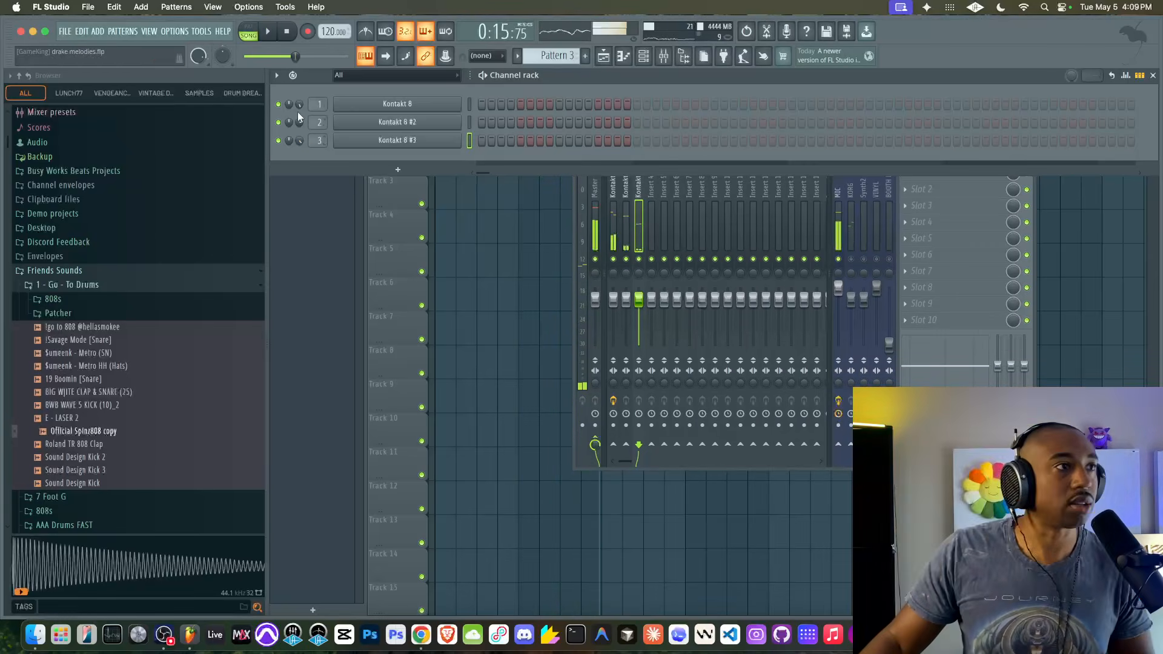
pyautogui.click(286, 31)
pyautogui.click(365, 31)
pyautogui.click(309, 33)
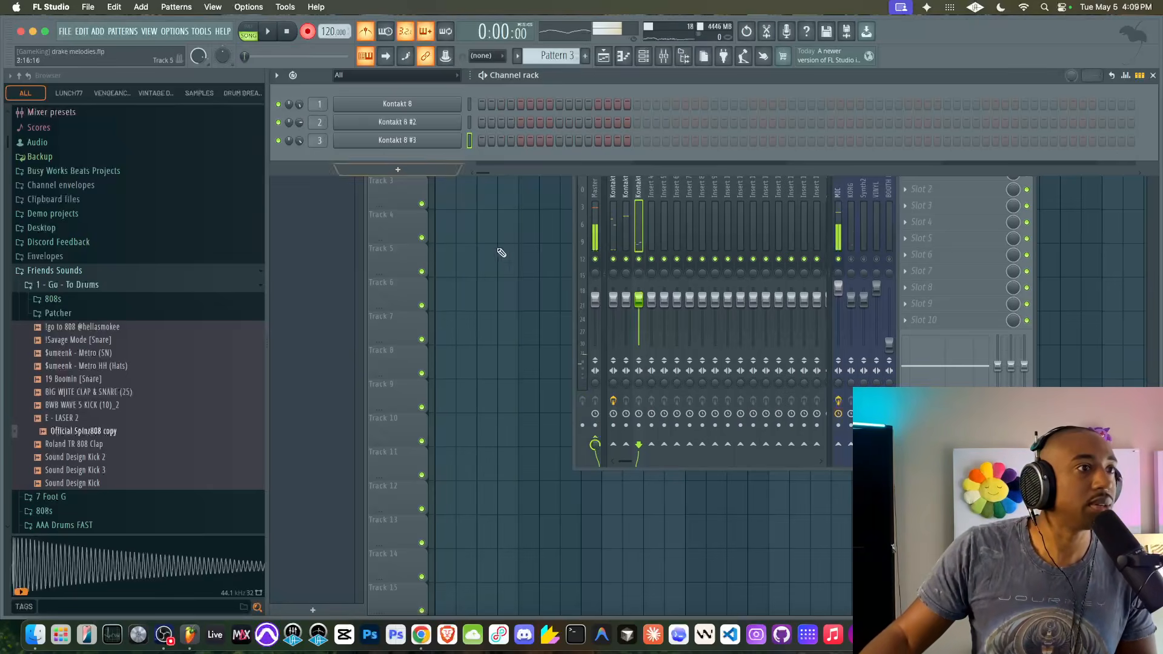
# - Record an electric keys part on the third Kontakt 8 channel into Pattern 3, placed on Track 3 from bar 1
pyautogui.rightClick(511, 271)
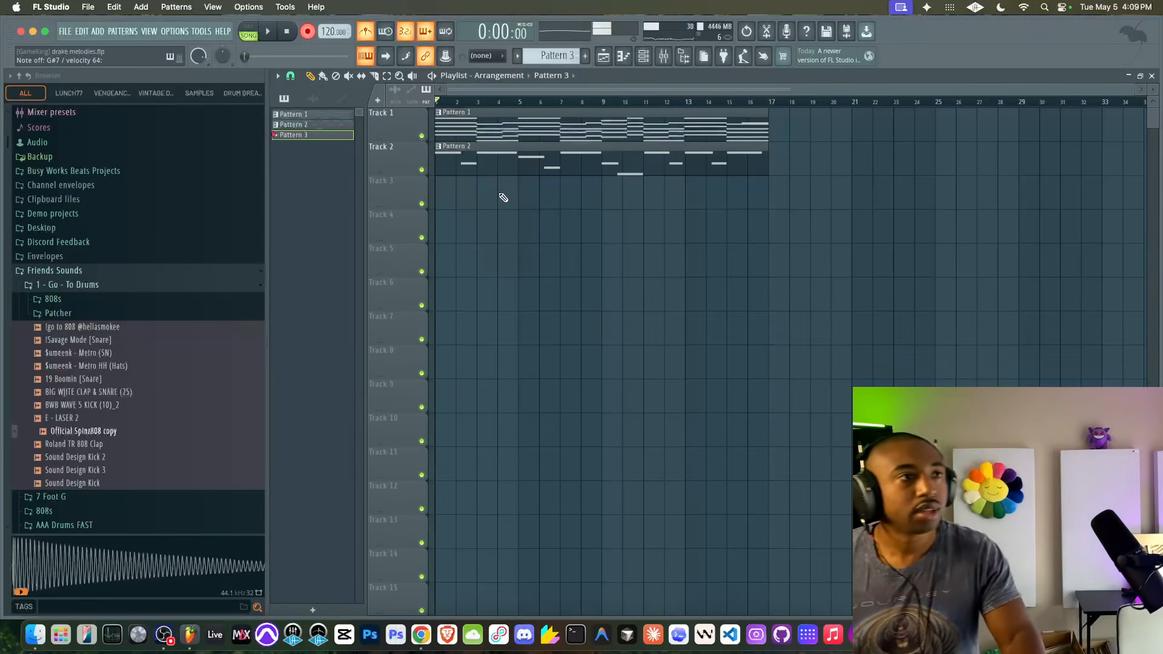
pyautogui.press('space')
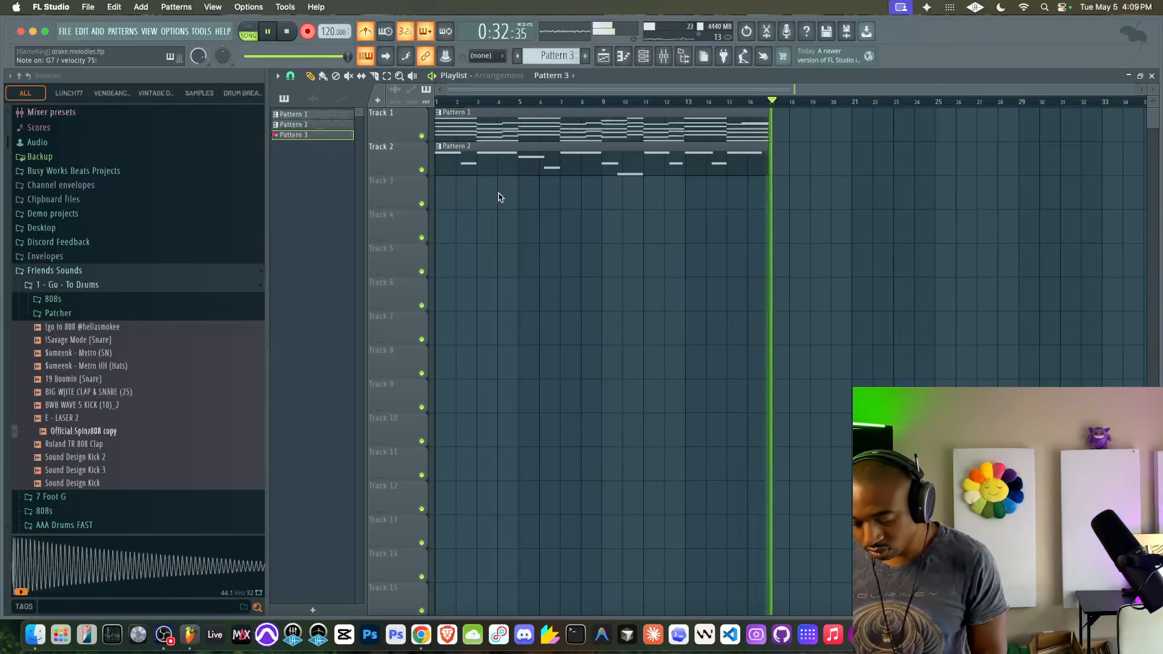
pyautogui.press('space')
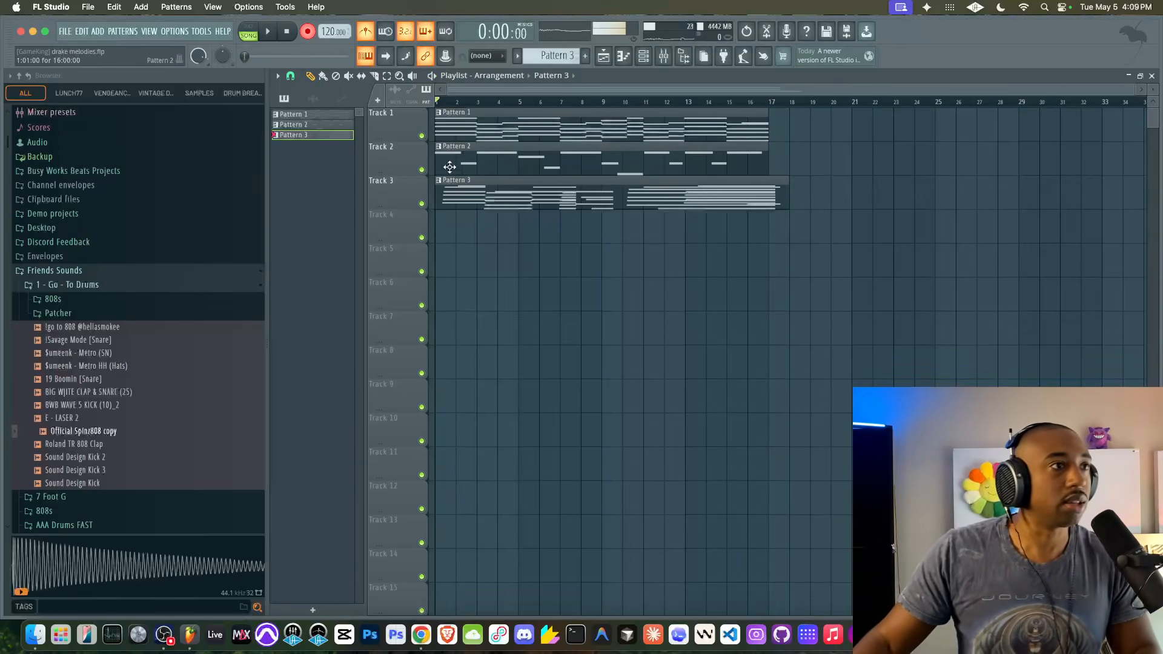
# - Load TONEFLX in the first effect slot of the third Kontakt 8 channel's mixer track
pyautogui.click(663, 56)
pyautogui.click(675, 60)
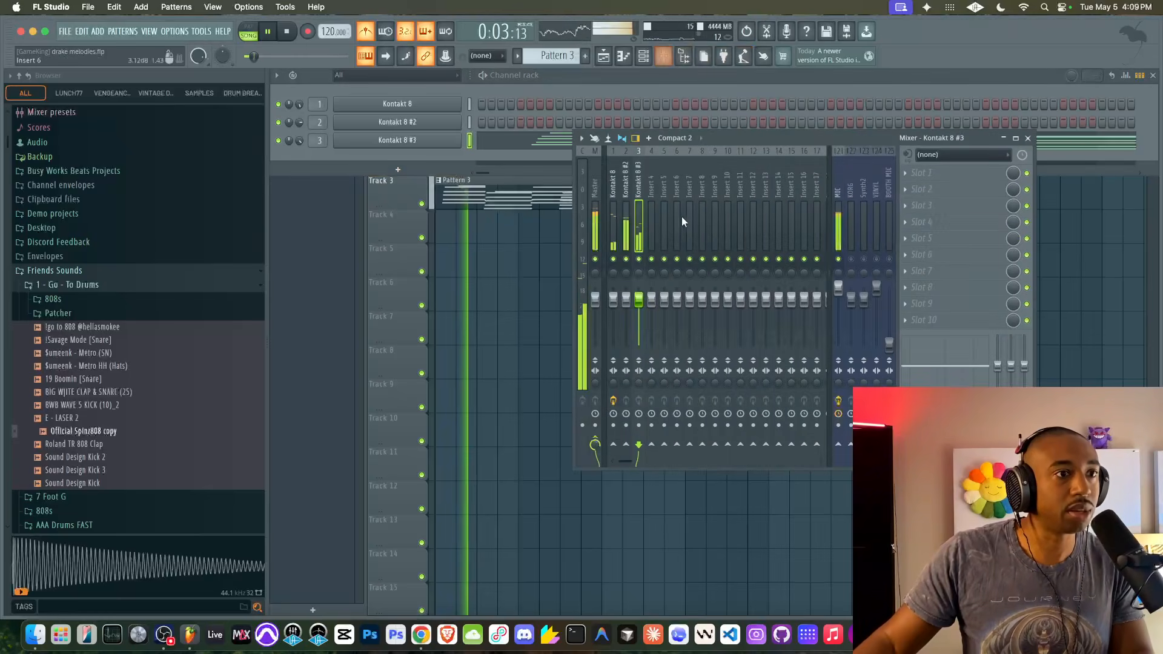
pyautogui.click(900, 176)
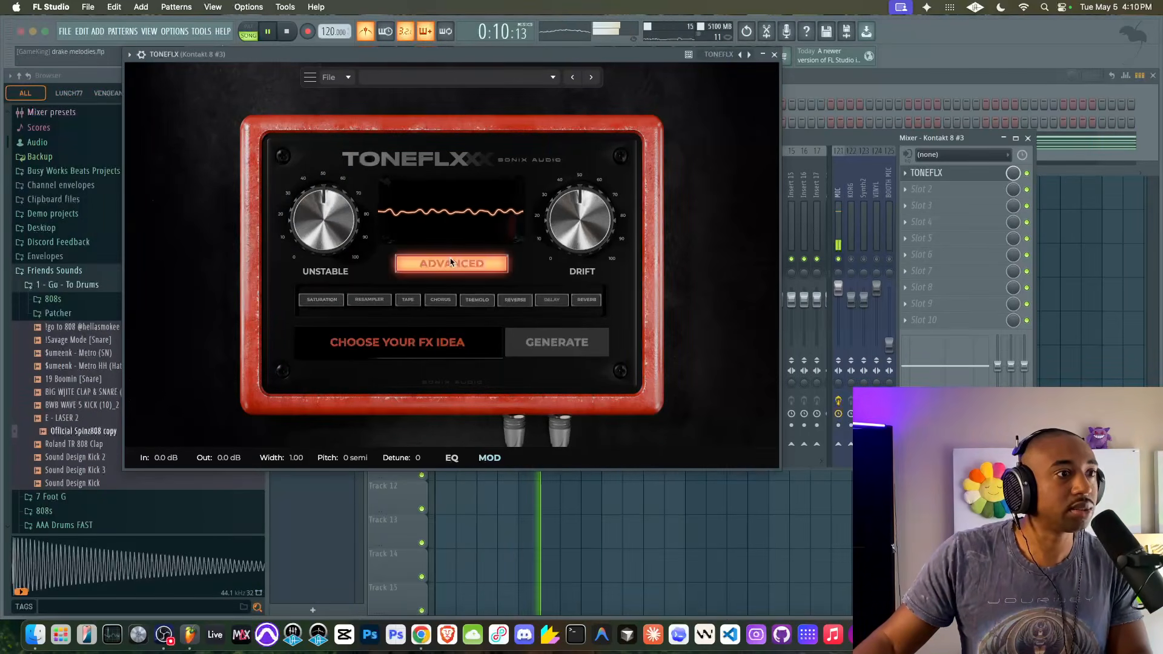
# - Show the advanced pedal view of TONEFLX and set the LOFREQ resampler frequency to 5308 Hz
pyautogui.click(451, 262)
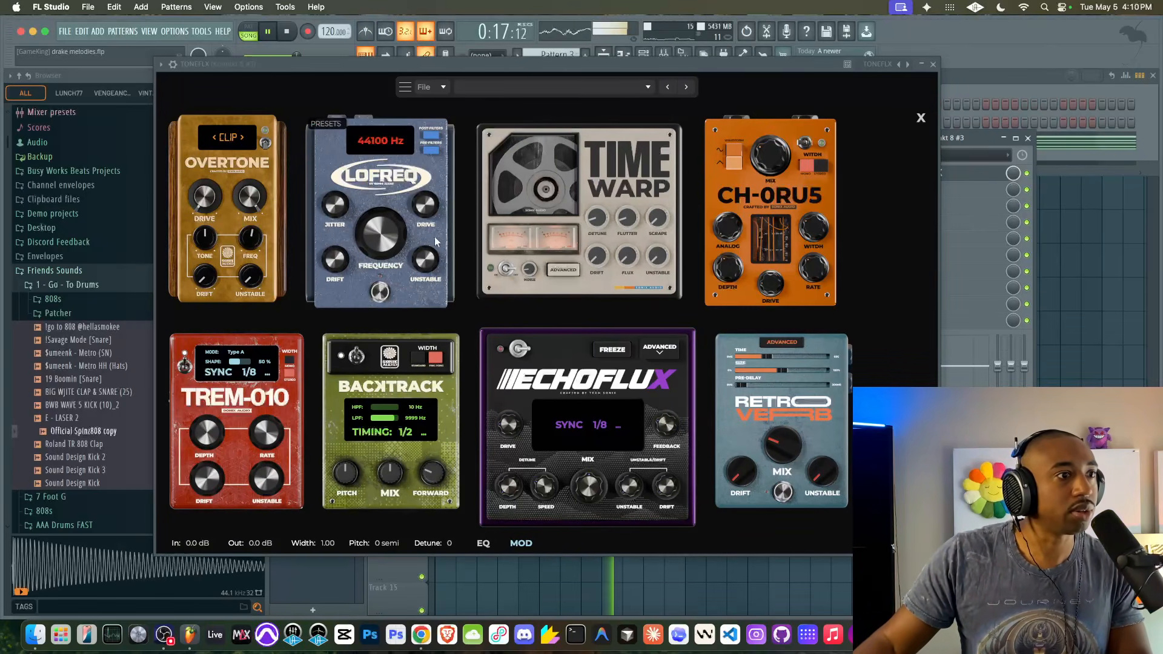
pyautogui.moveTo(382, 255); pyautogui.dragTo(406, 184)
pyautogui.moveTo(337, 211)
pyautogui.moveTo(400, 243)
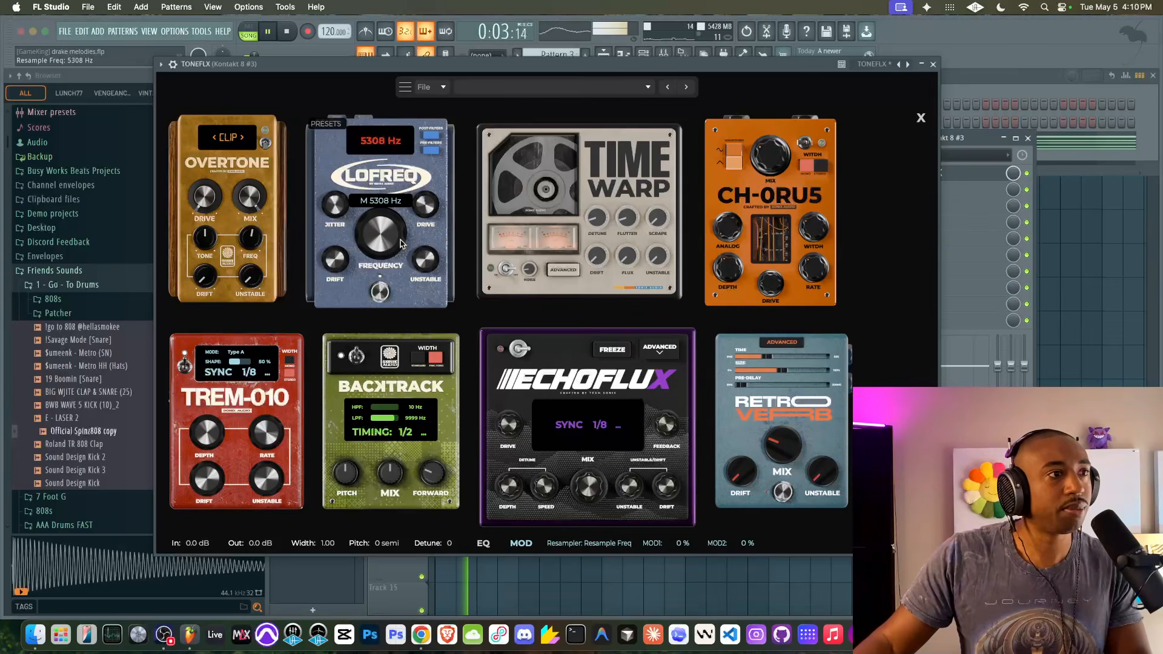
pyautogui.moveTo(431, 214)
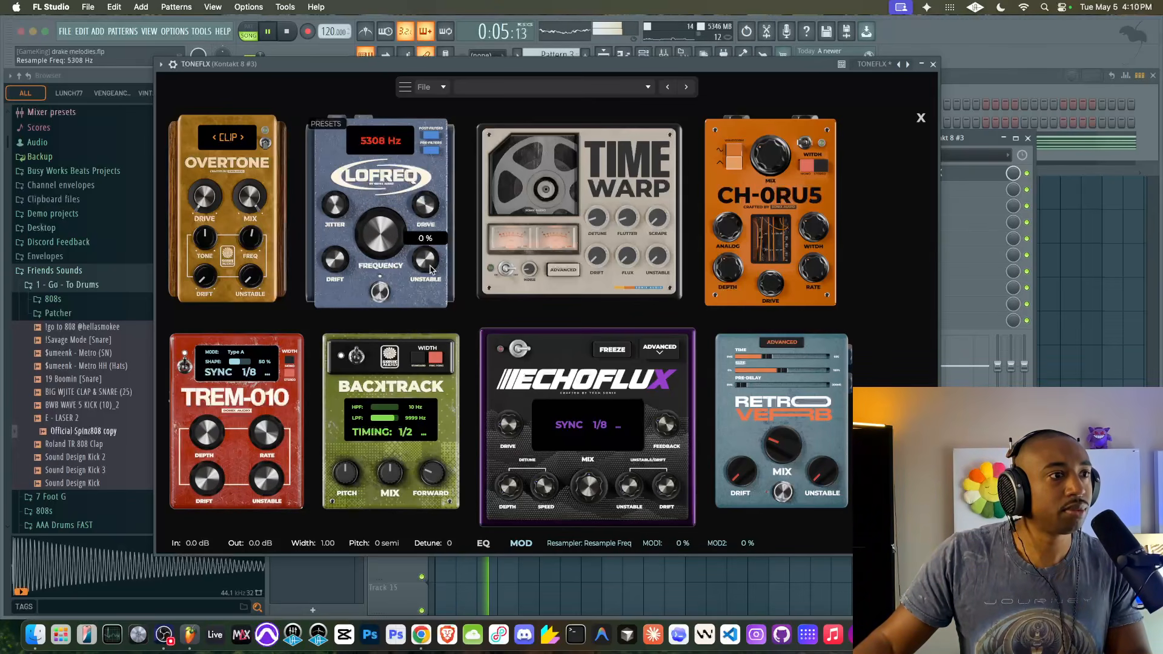
# - Set the LOFREQ drift to 22 % and unstable to 41 %, and the RETRO VERB mix to 69 %
pyautogui.moveTo(342, 252)
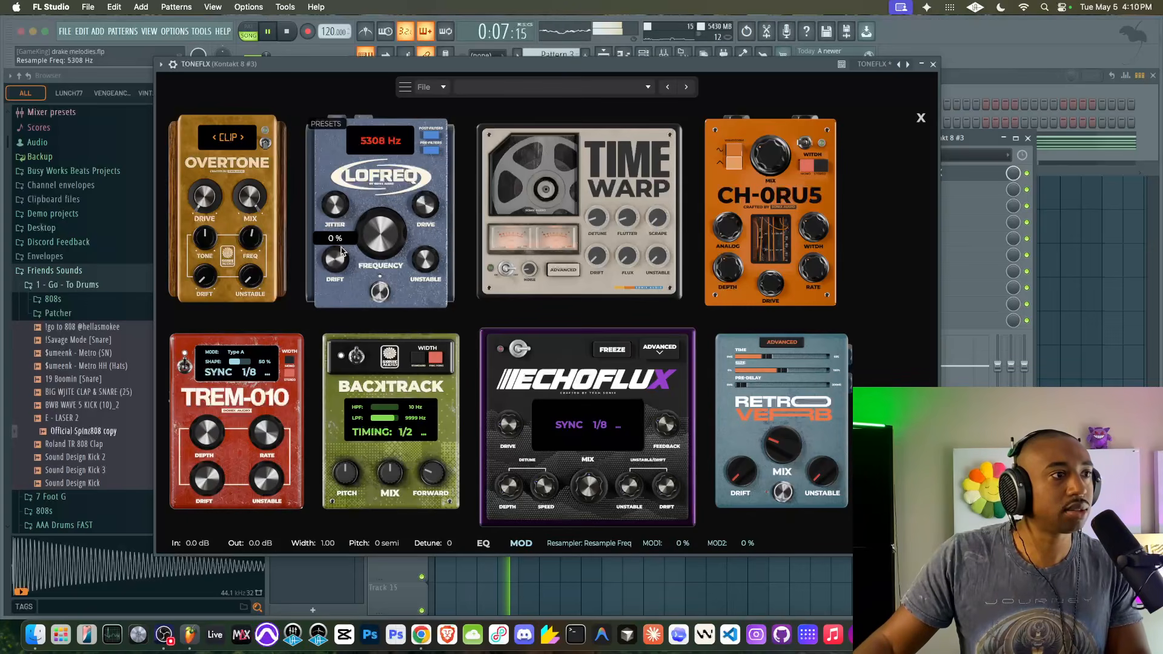
pyautogui.moveTo(361, 187); pyautogui.dragTo(363, 174)
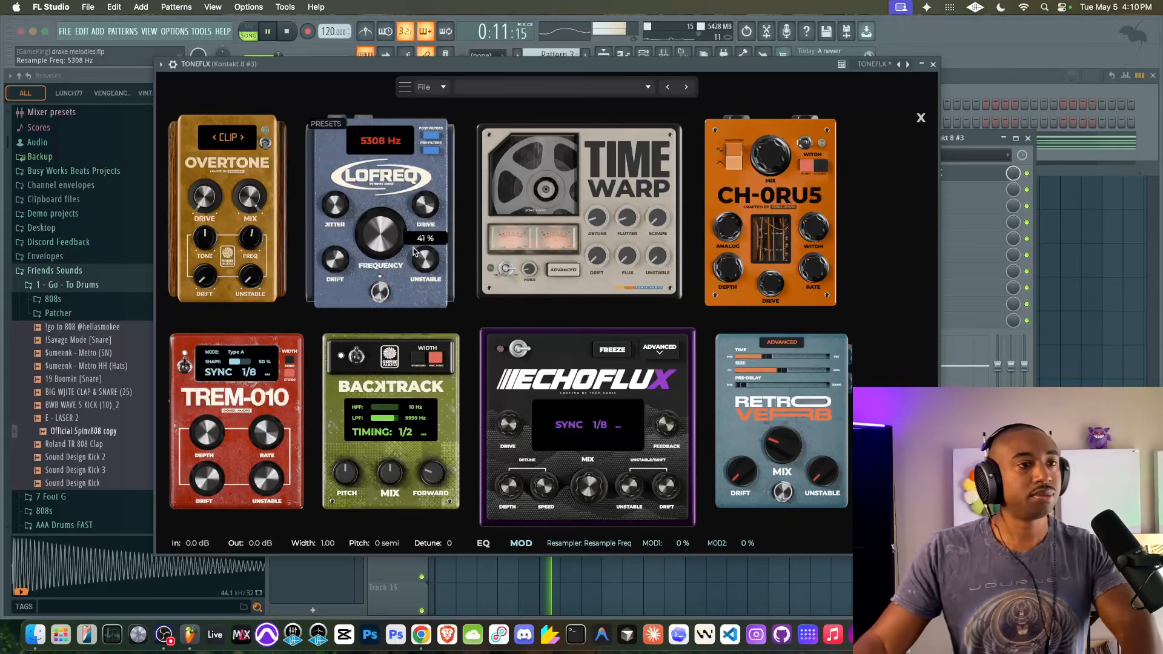
pyautogui.moveTo(398, 246)
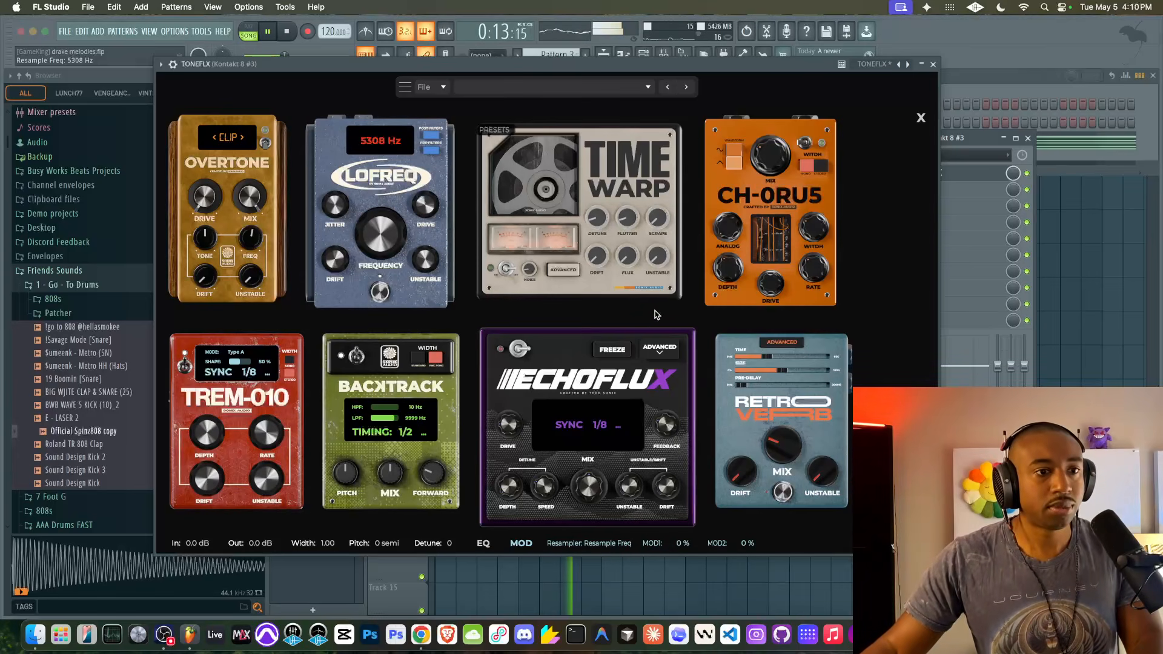
pyautogui.moveTo(788, 430)
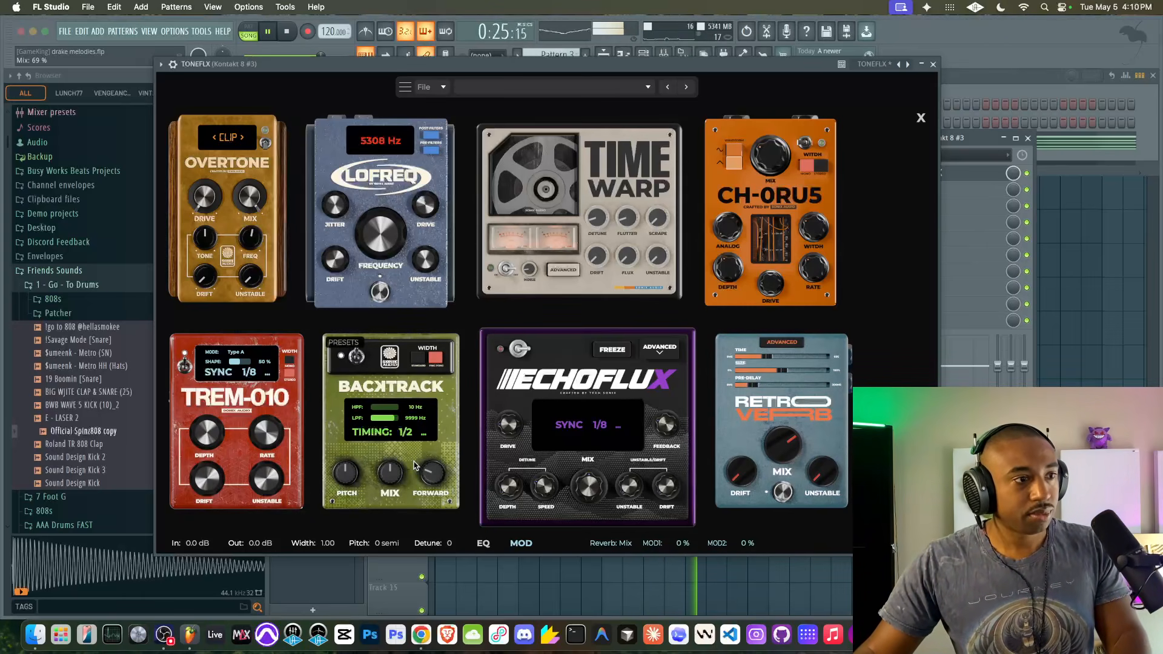
# - Set the BACKTRACK pitch to -11 semitones and restart playback to audition the processed keys
pyautogui.moveTo(353, 473); pyautogui.dragTo(348, 459)
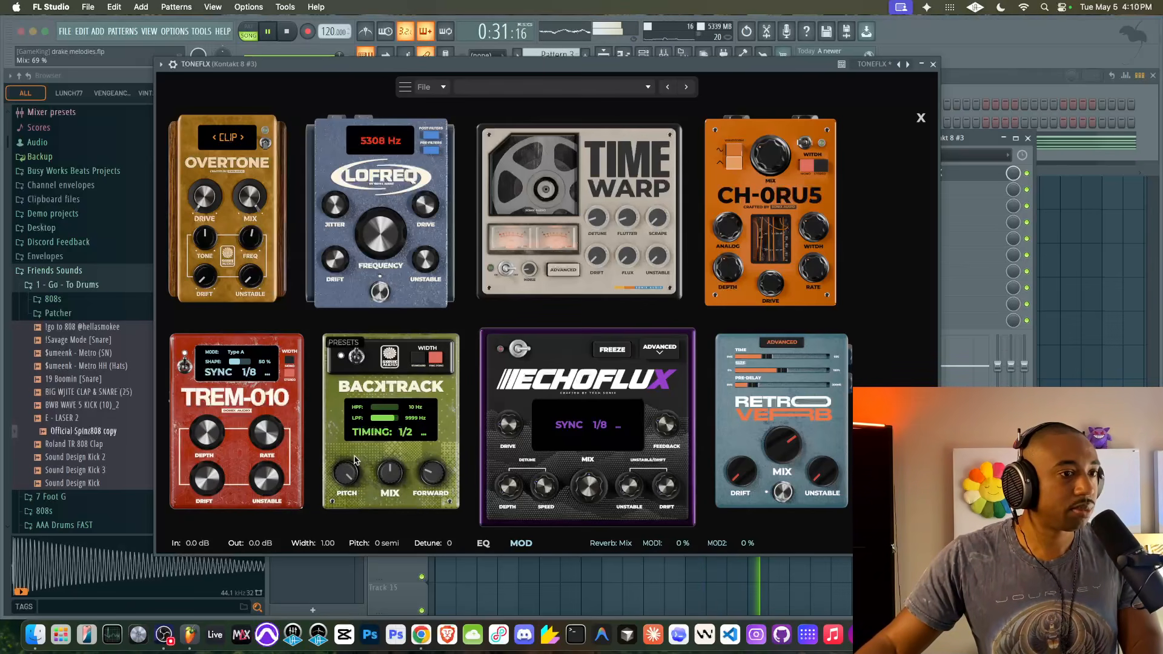
pyautogui.press('space')
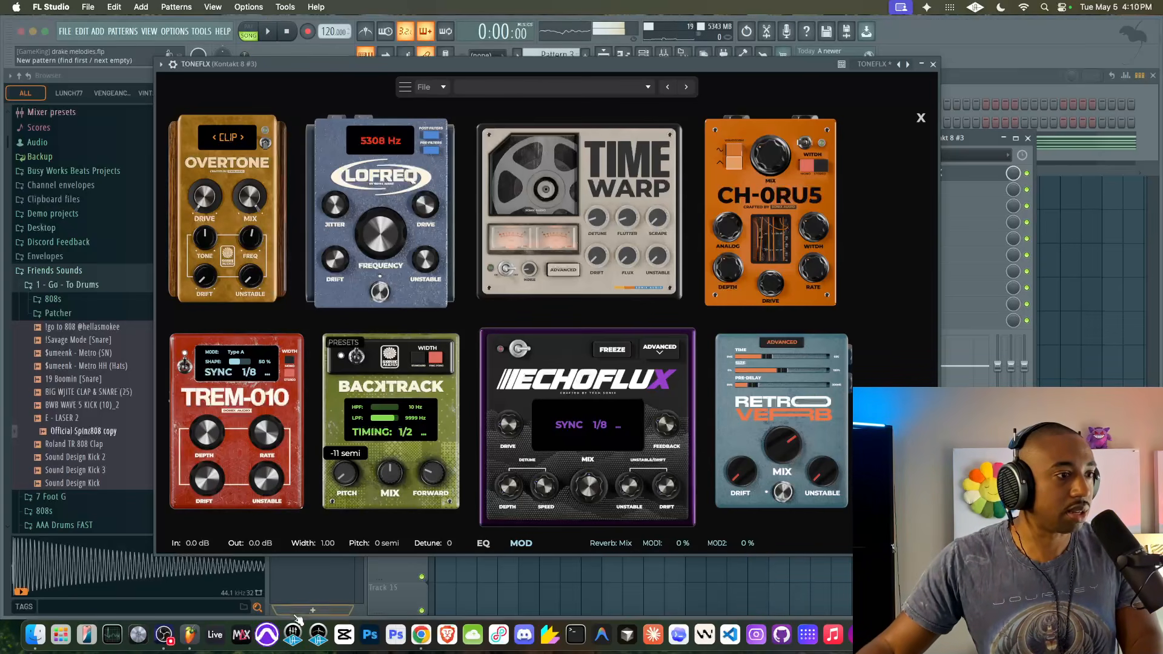
pyautogui.press('space')
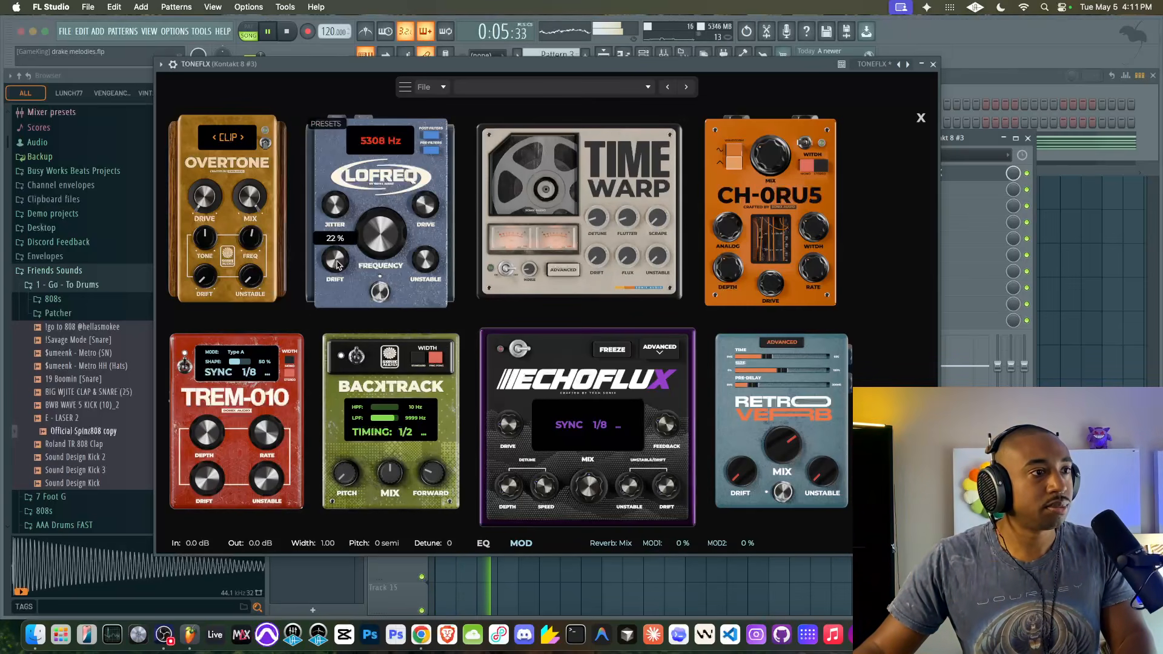
# - Close TONEFLX and the mixer and trim the Pattern 3 clip on Track 3 to end at bar 17
pyautogui.click(933, 64)
pyautogui.click(663, 56)
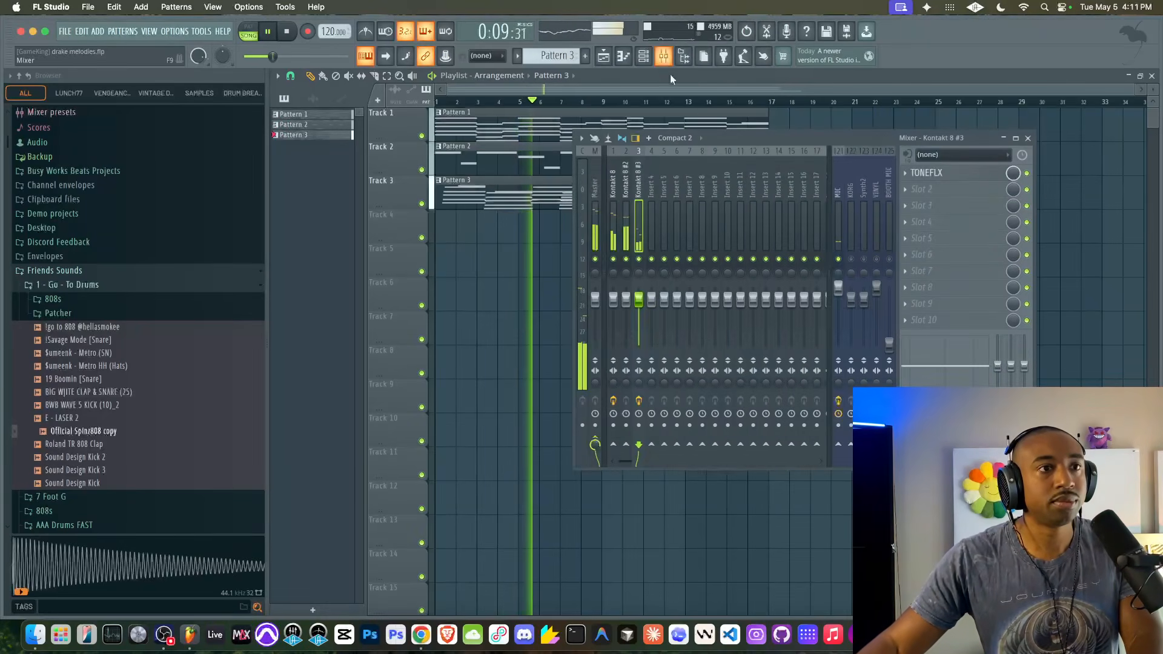
pyautogui.click(1027, 138)
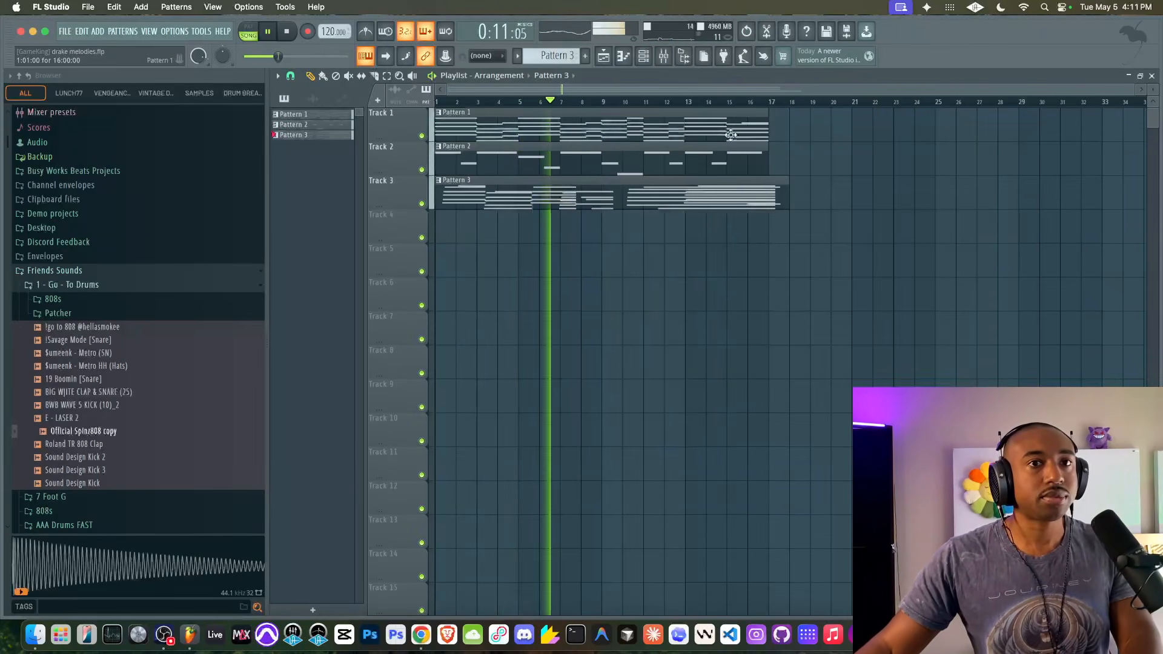
pyautogui.moveTo(787, 189); pyautogui.dragTo(768, 190)
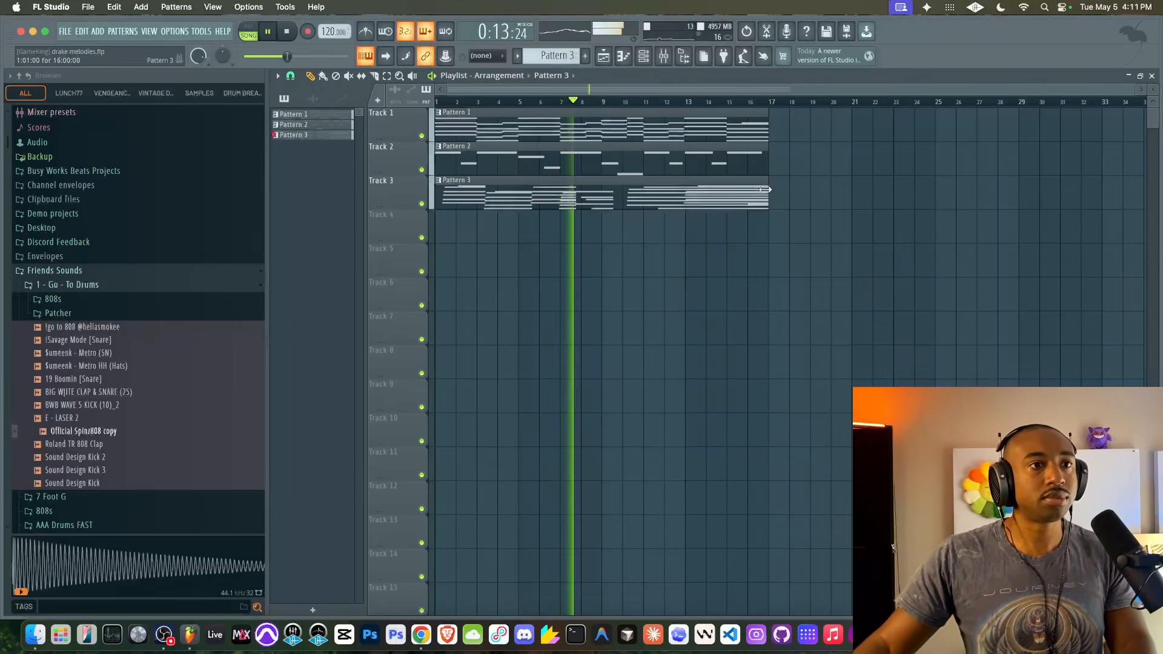
# - Add a fourth Kontakt 8 instrument to the channel rack
pyautogui.press('F9')
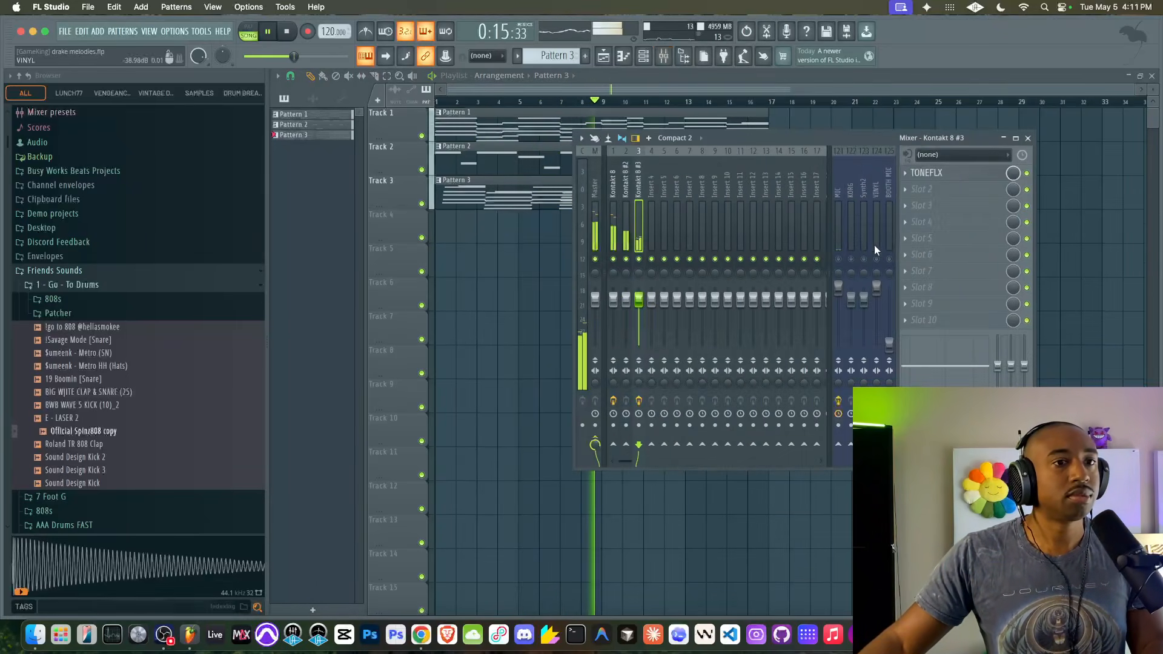
pyautogui.click(645, 57)
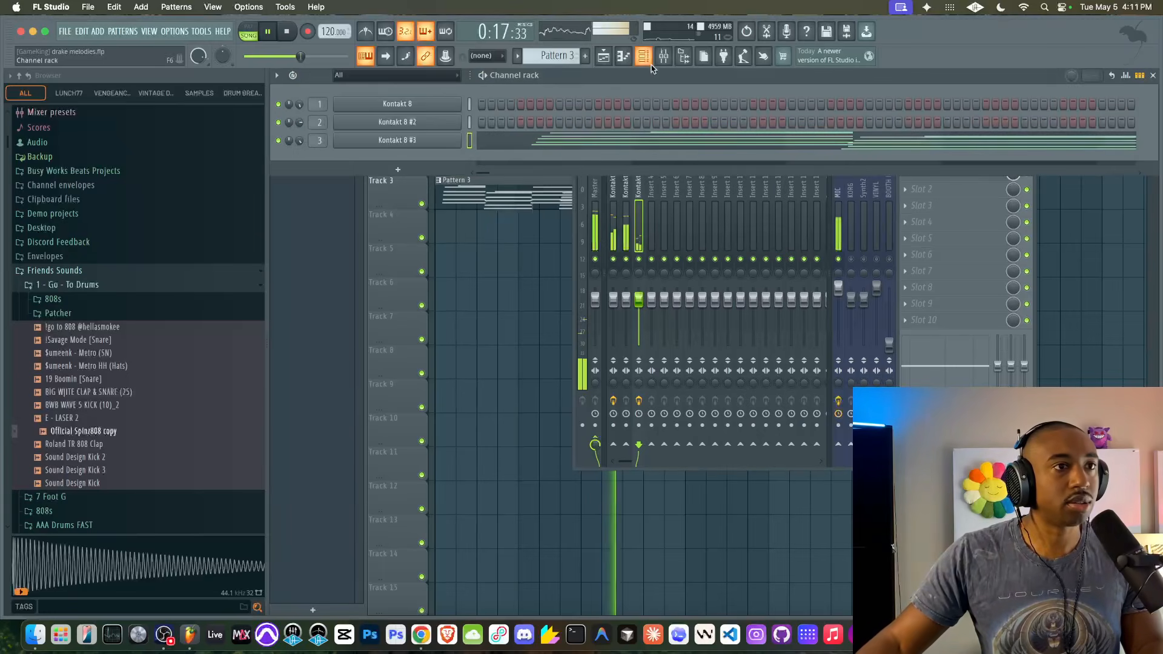
pyautogui.click(398, 170)
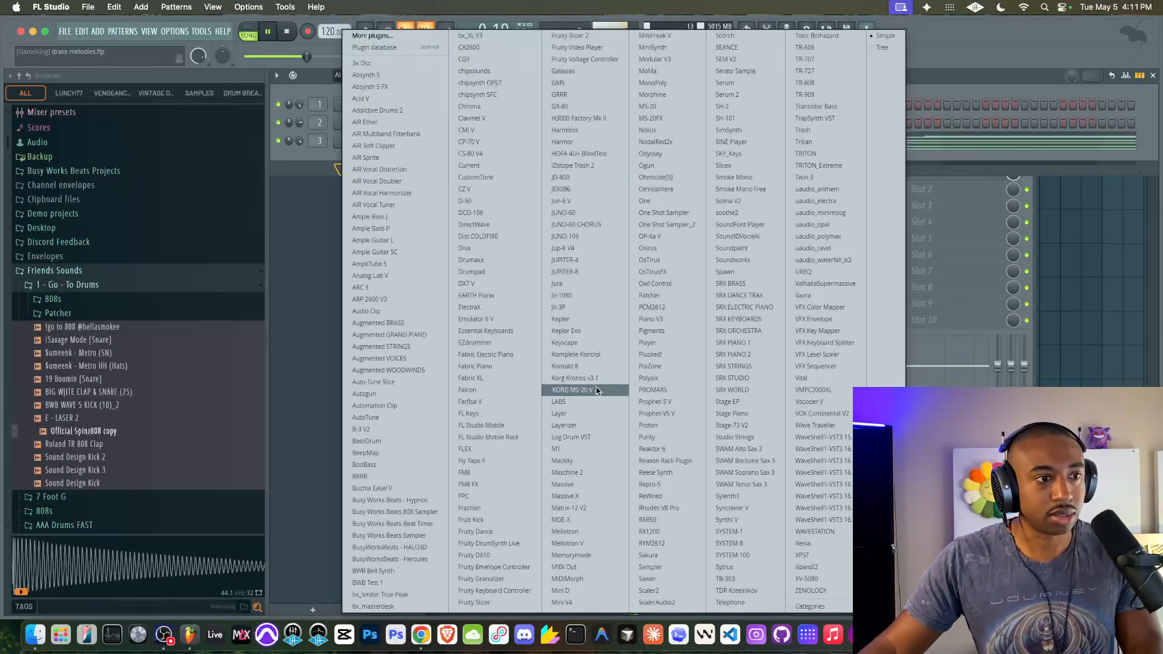
pyautogui.click(592, 366)
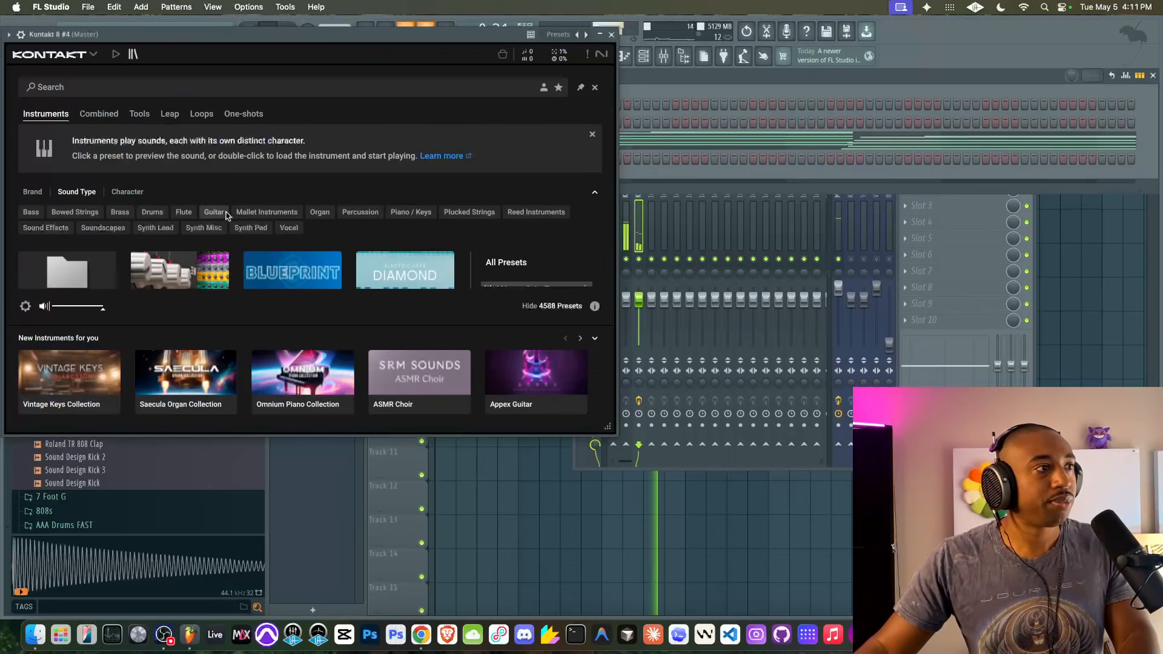
# - Switch the new Kontakt 8 instance to Classic View and show its rack with the installed libraries
pyautogui.click(92, 54)
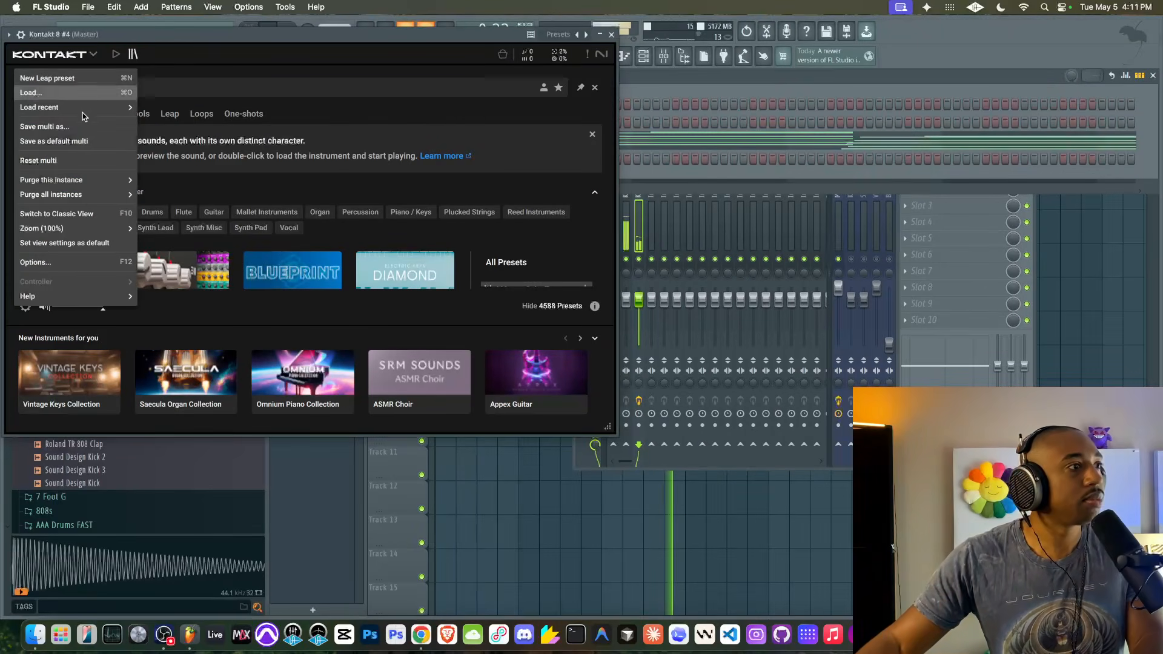
pyautogui.click(89, 213)
pyautogui.click(71, 55)
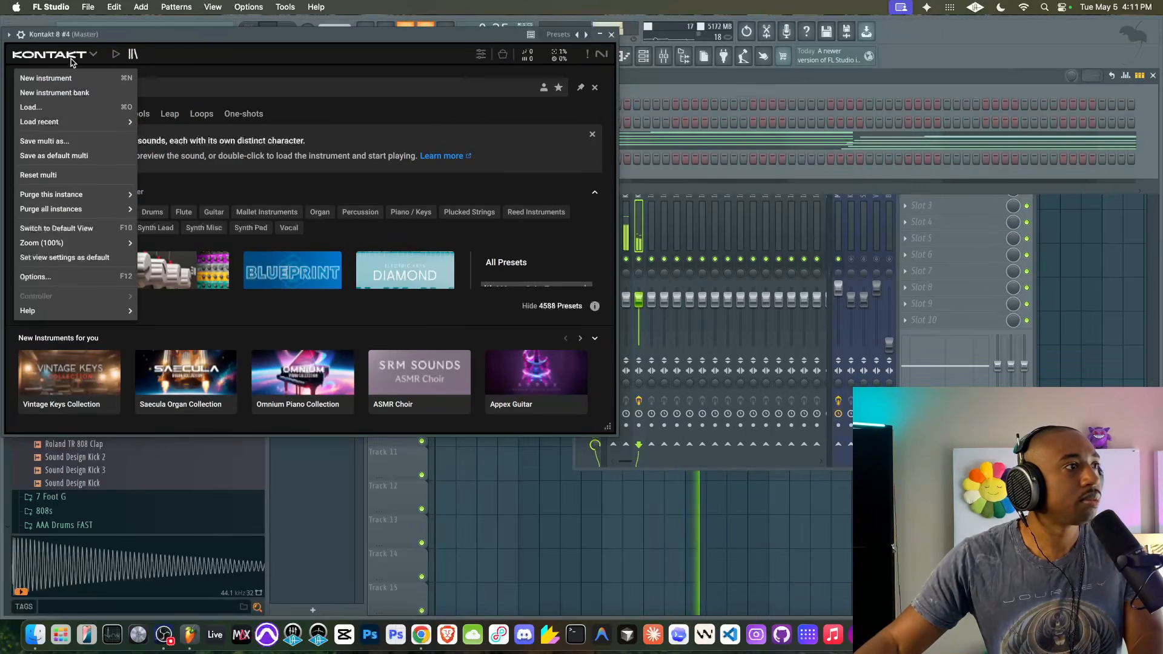
pyautogui.click(112, 56)
pyautogui.click(115, 56)
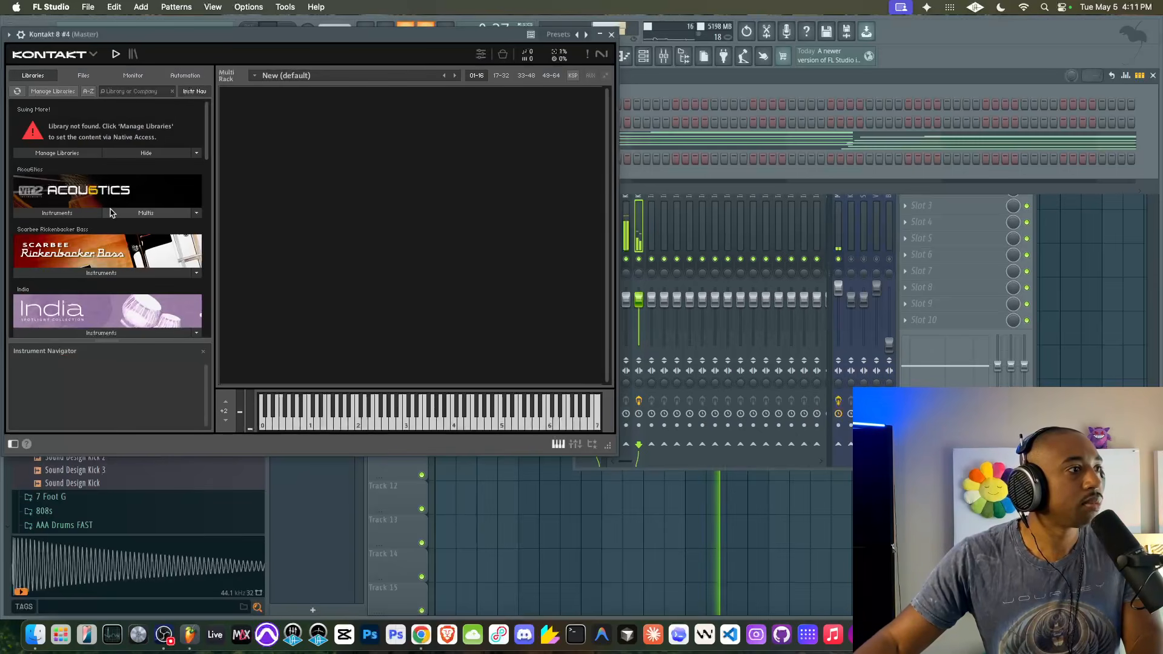
# - Load 2 For 1 Combo.nki from the sauceware library into the new Kontakt 8 instance
pyautogui.scroll(-8, 110, 212)
pyautogui.scroll(-4, 111, 212)
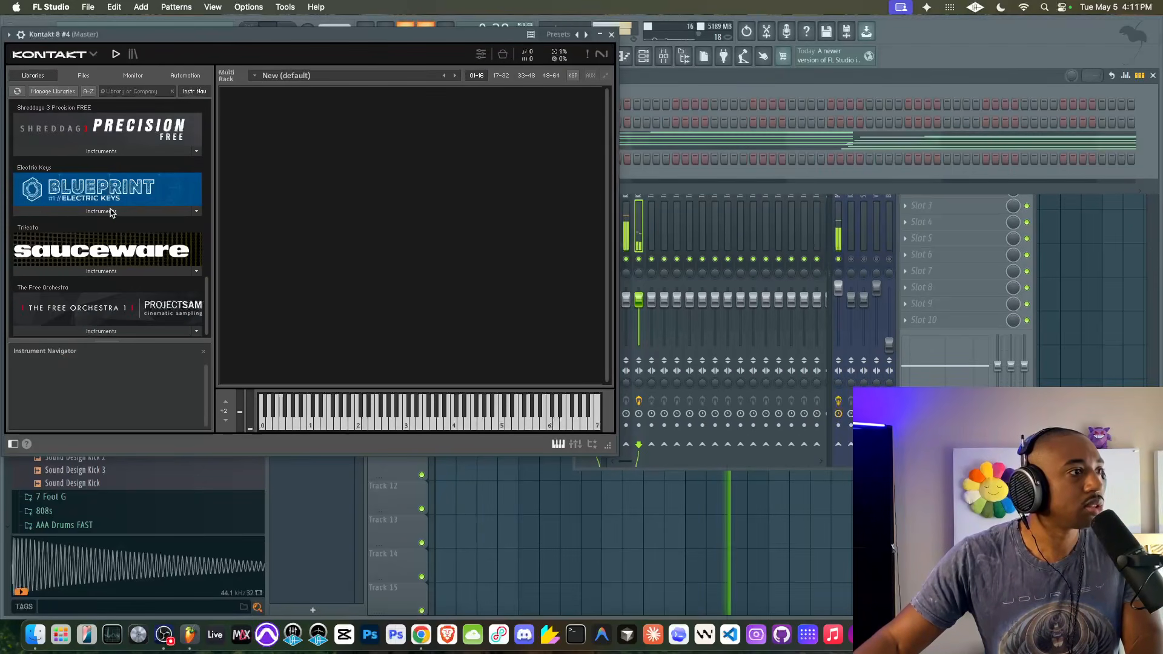
pyautogui.click(97, 271)
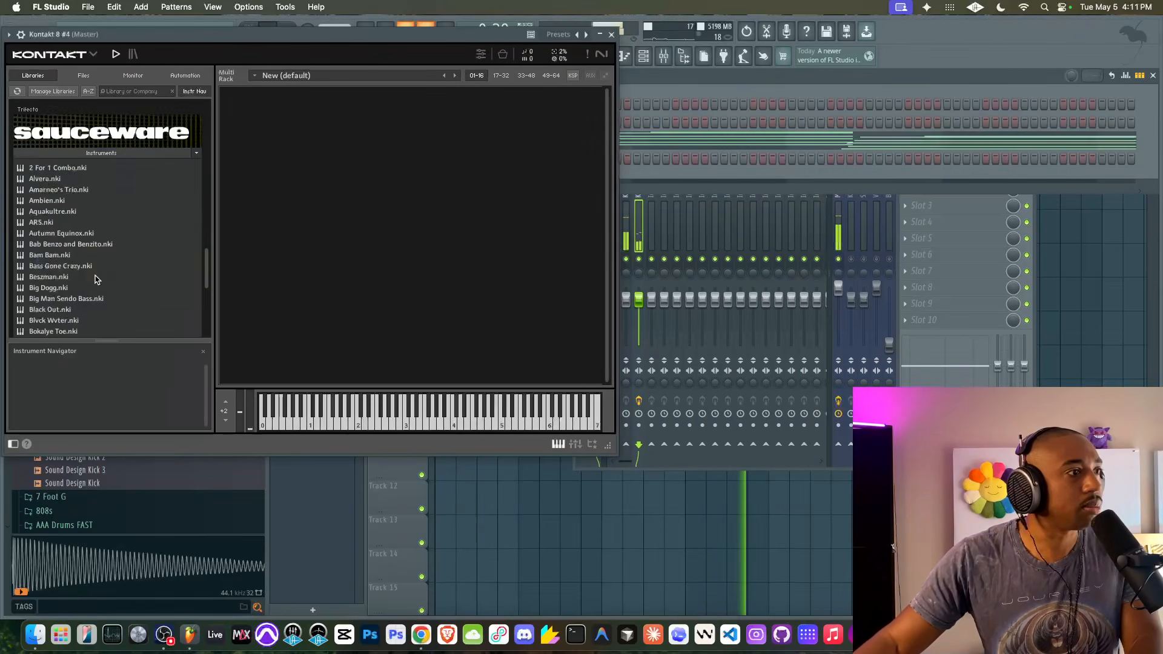
pyautogui.click(79, 169)
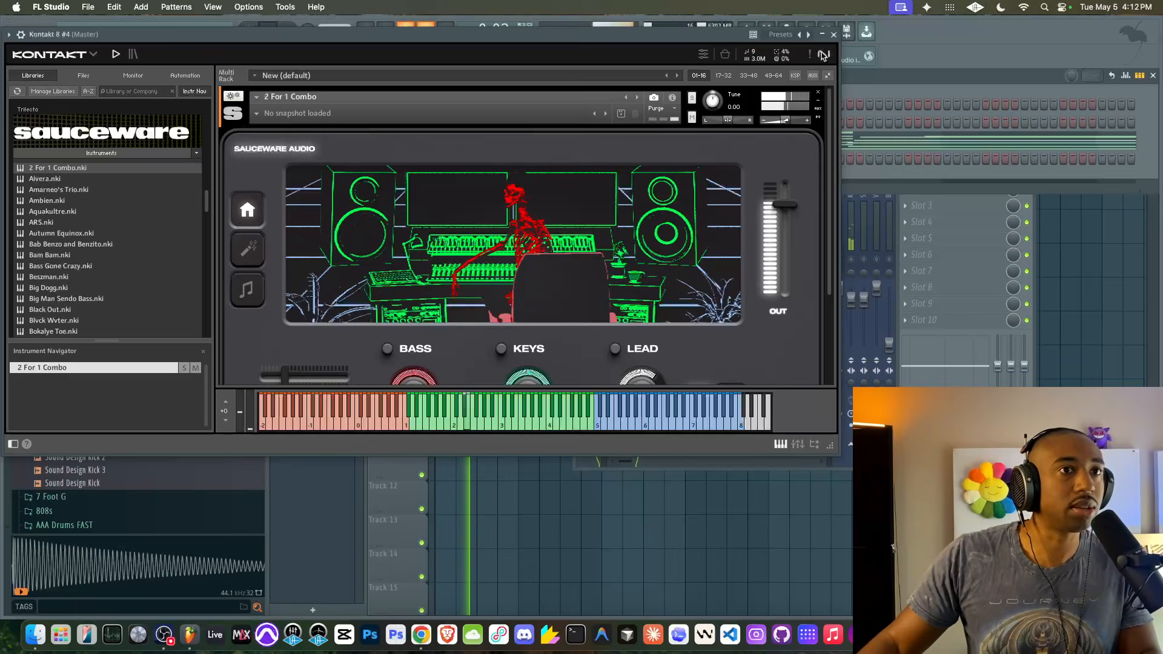
# - Create the empty Pattern 4, stop playback, and route Kontakt 8 #4 to its own mixer track
pyautogui.click(834, 34)
pyautogui.click(585, 55)
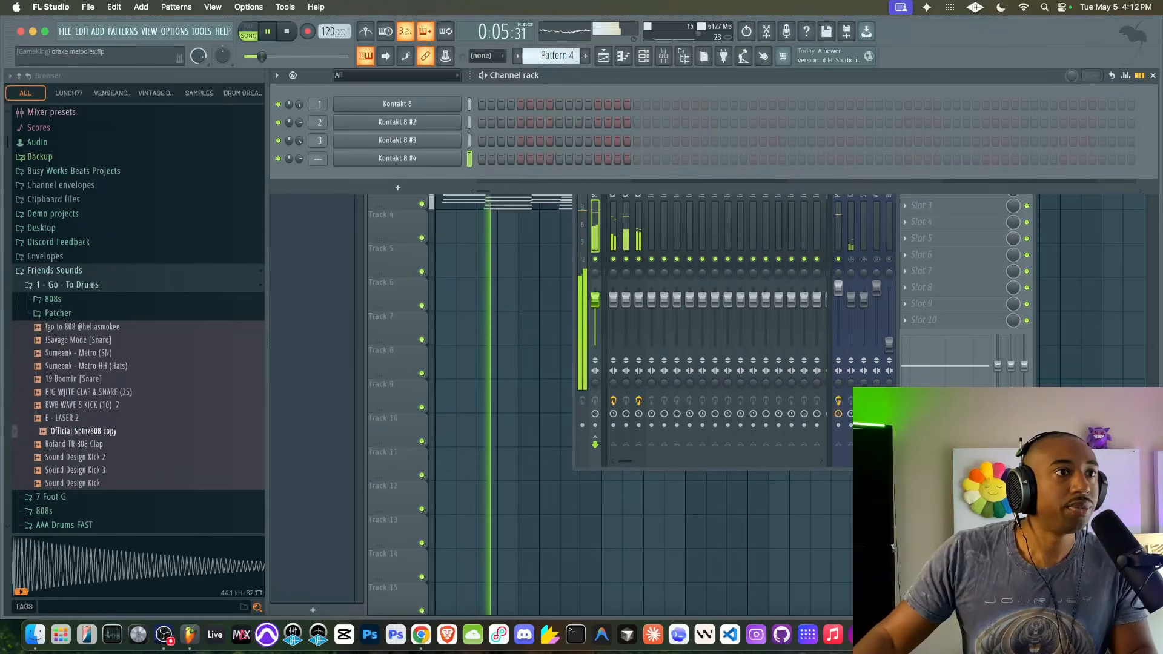
pyautogui.press('space')
pyautogui.press('super+l')
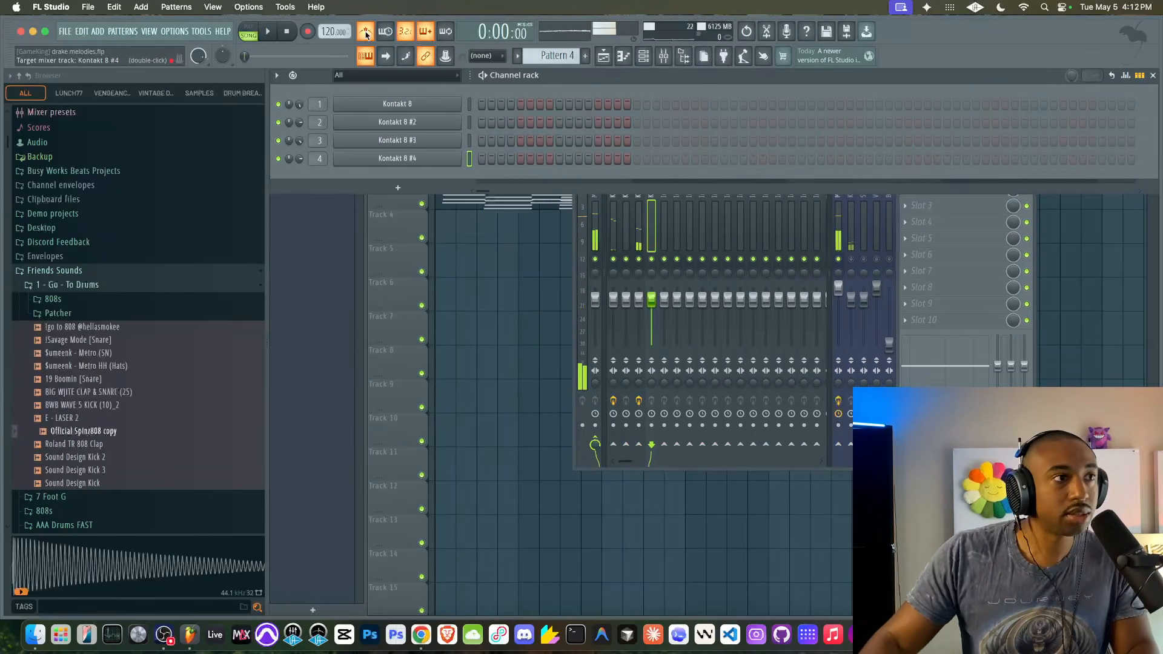
# - Record a 2 For 1 Combo part into Pattern 4 with the metronome on, placed on Track 4 from bar 1
pyautogui.click(308, 32)
pyautogui.rightClick(442, 207)
pyautogui.press('super+z')
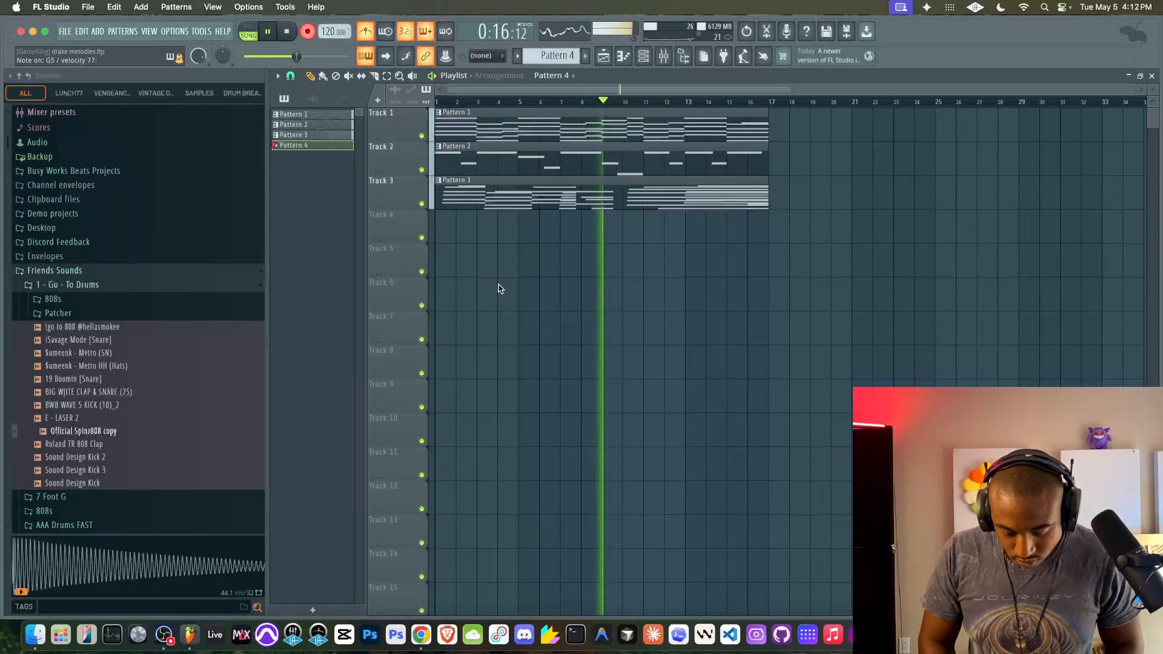
pyautogui.press('space')
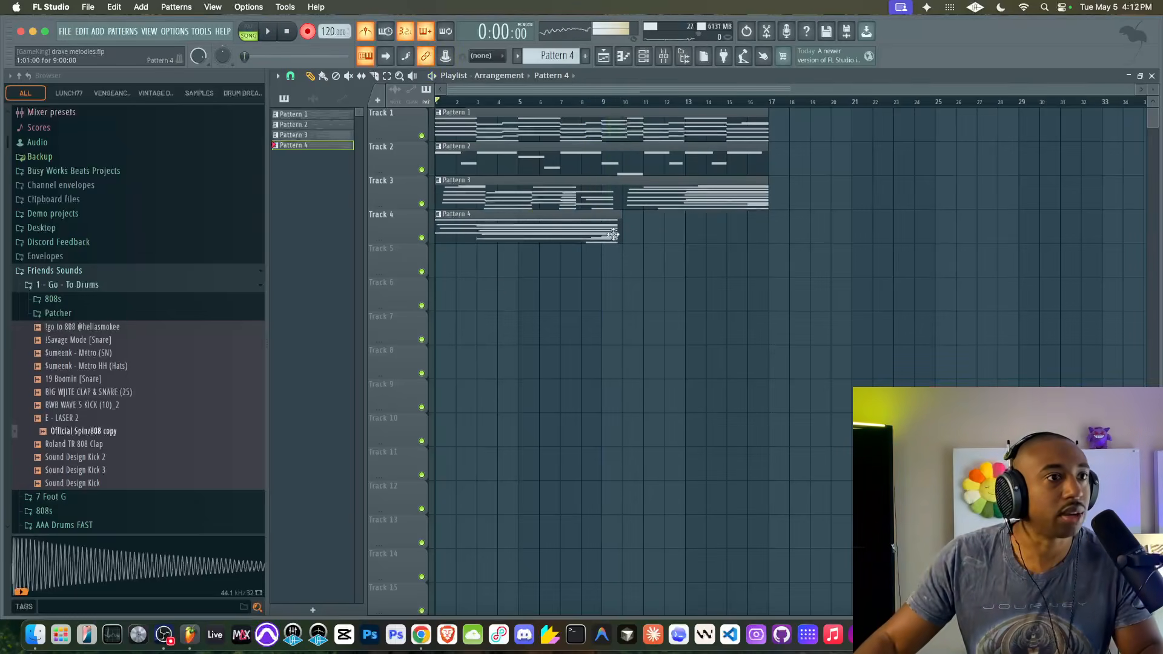
# - Delete the stray notes that start in bar 9 of the Kontakt 8 #4 part during playback
pyautogui.press('space')
pyautogui.doubleClick(583, 226)
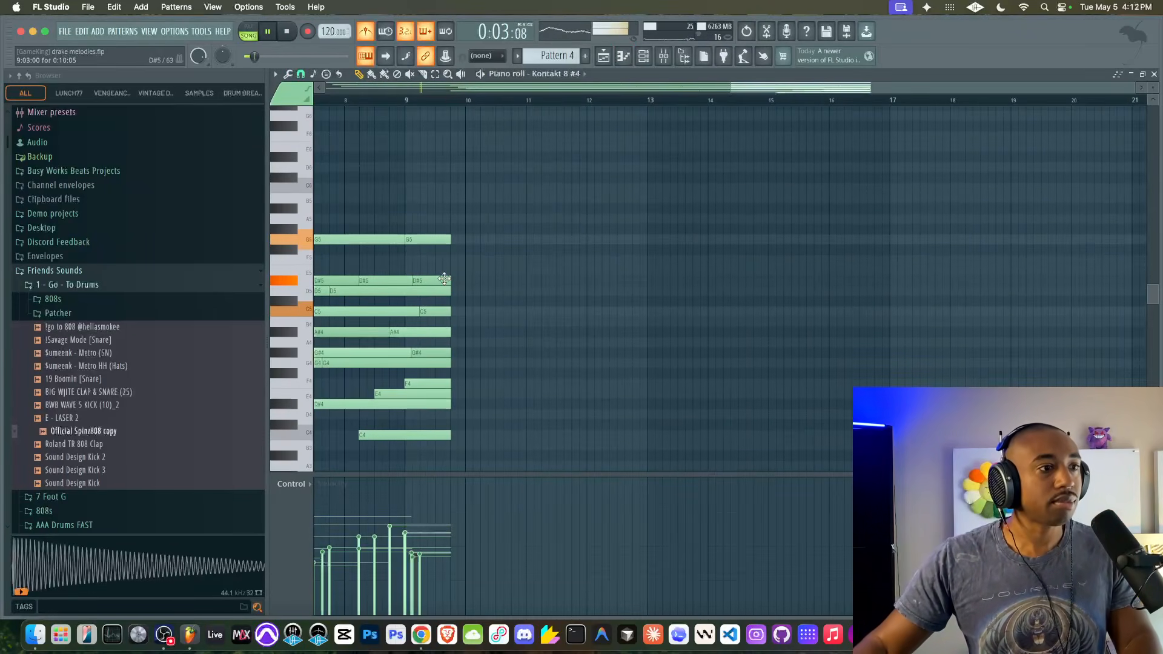
pyautogui.rightClick(428, 382)
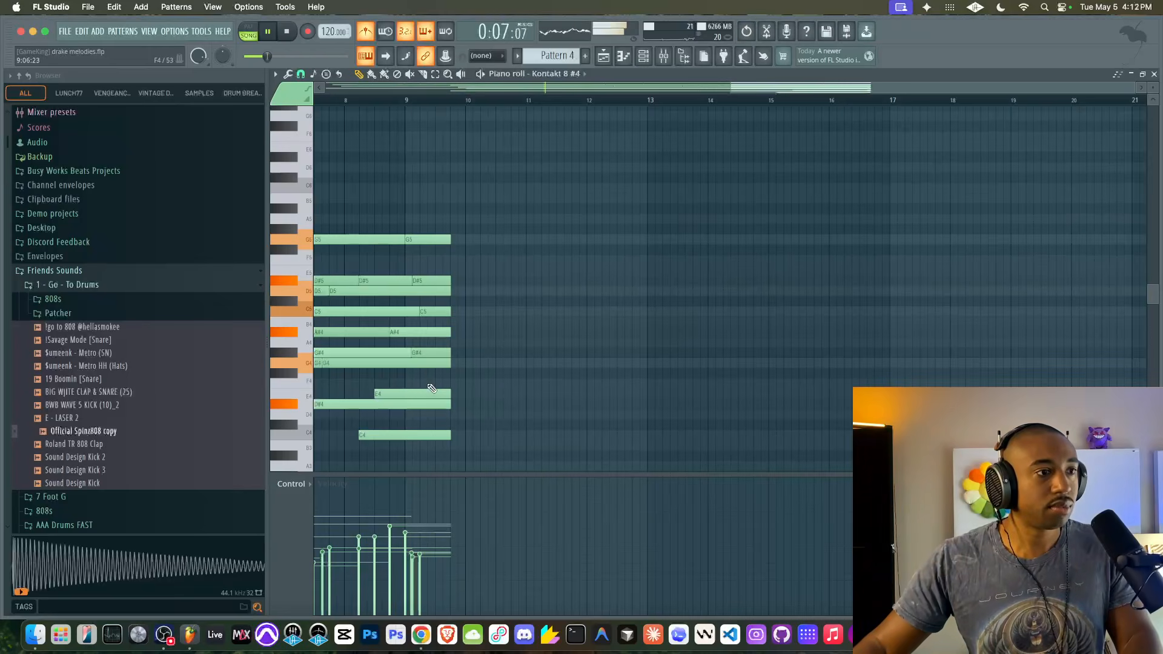
pyautogui.rightClick(428, 354)
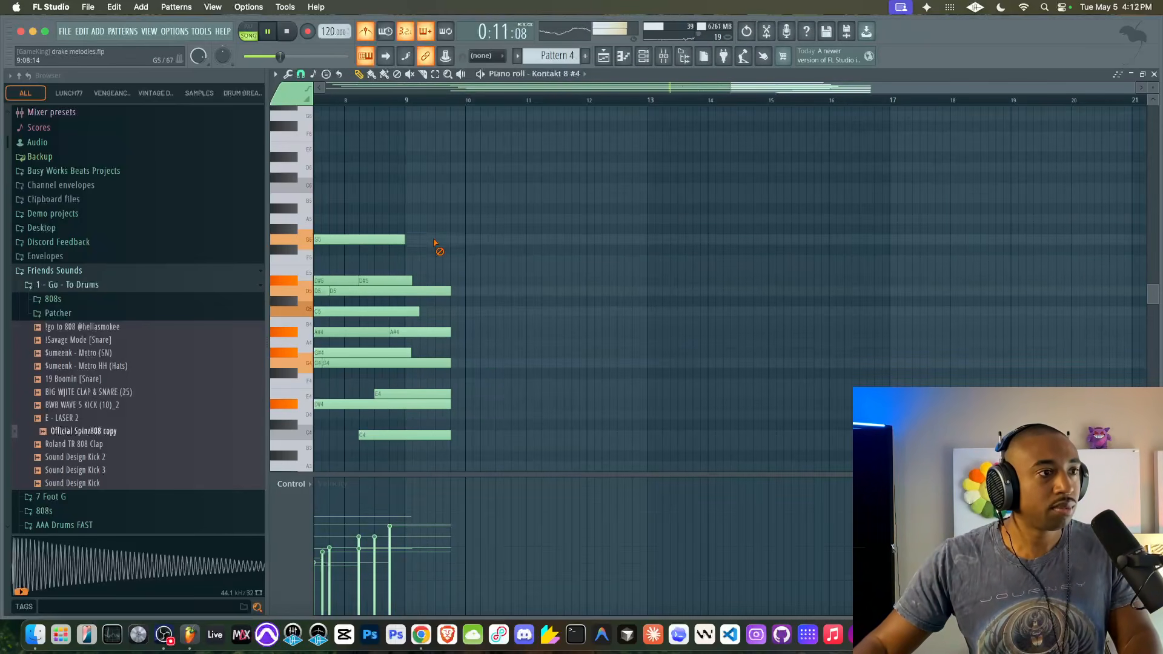
# - Record the rest of the Kontakt 8 #4 part into Pattern 4 from bar 9 past bar 17 and play it back
pyautogui.click(308, 31)
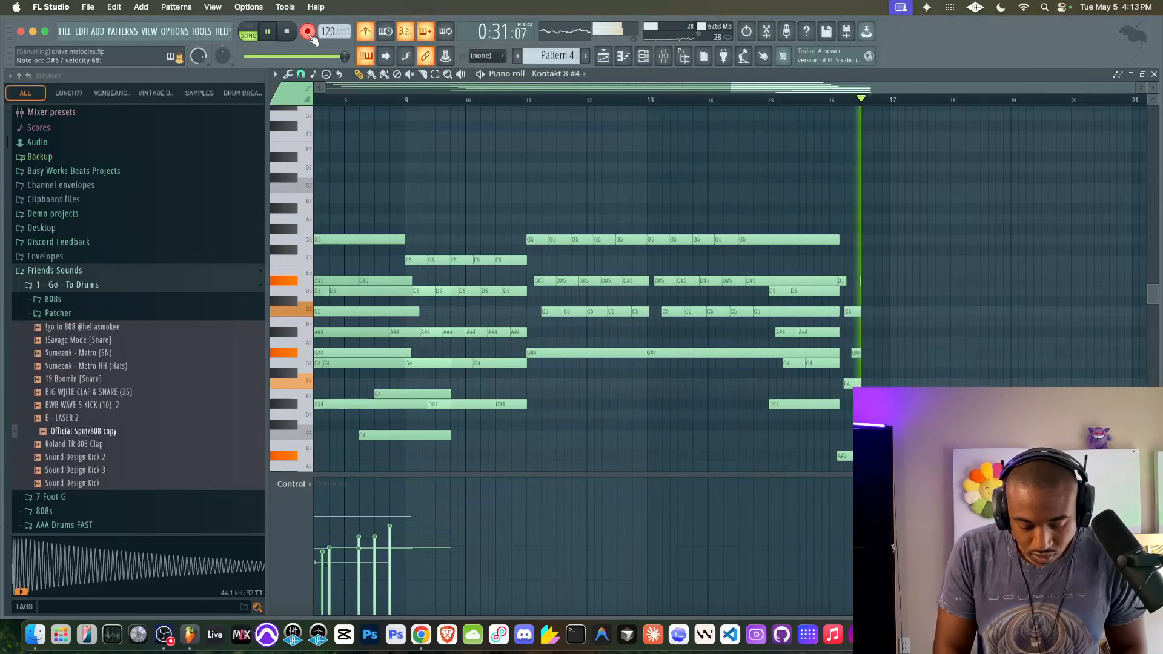
pyautogui.press('space')
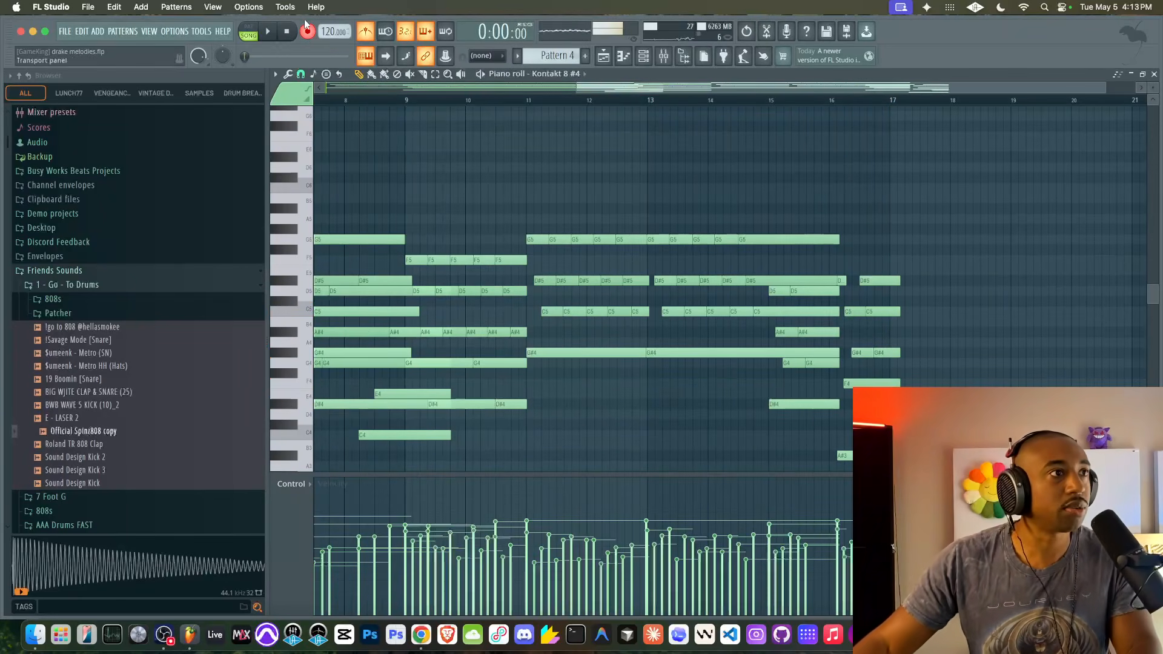
pyautogui.click(307, 28)
pyautogui.press('space')
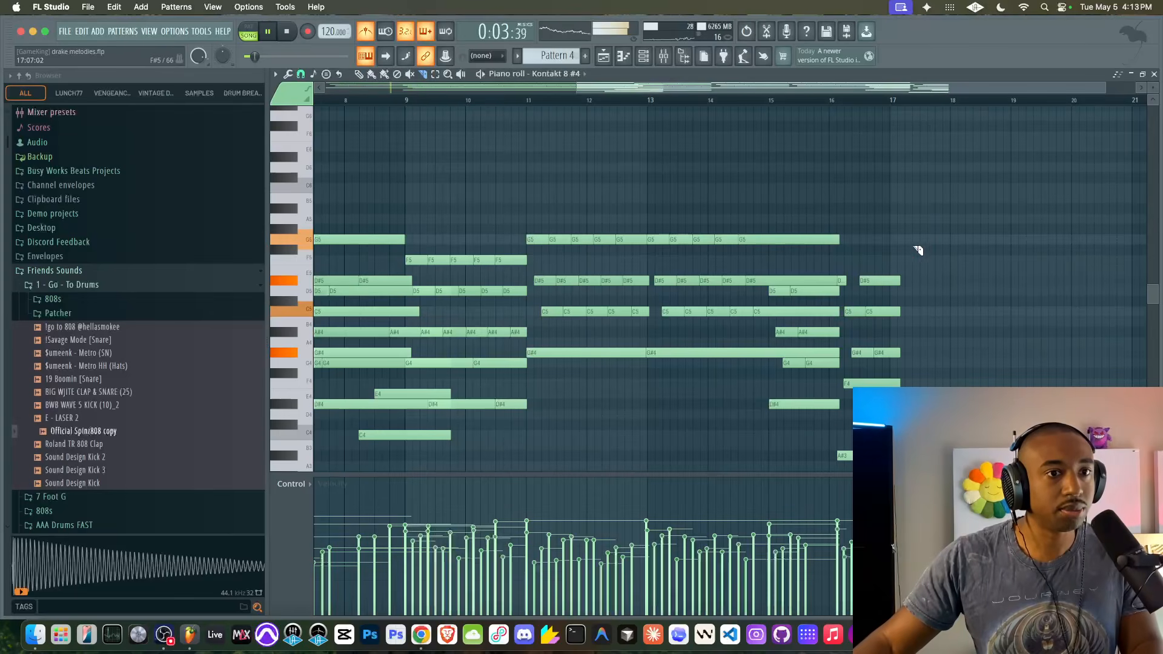
# - Slice the last recorded notes of Pattern 4 at bar 17 and remove the pieces extending past it
pyautogui.moveTo(898, 318); pyautogui.dragTo(886, 400)
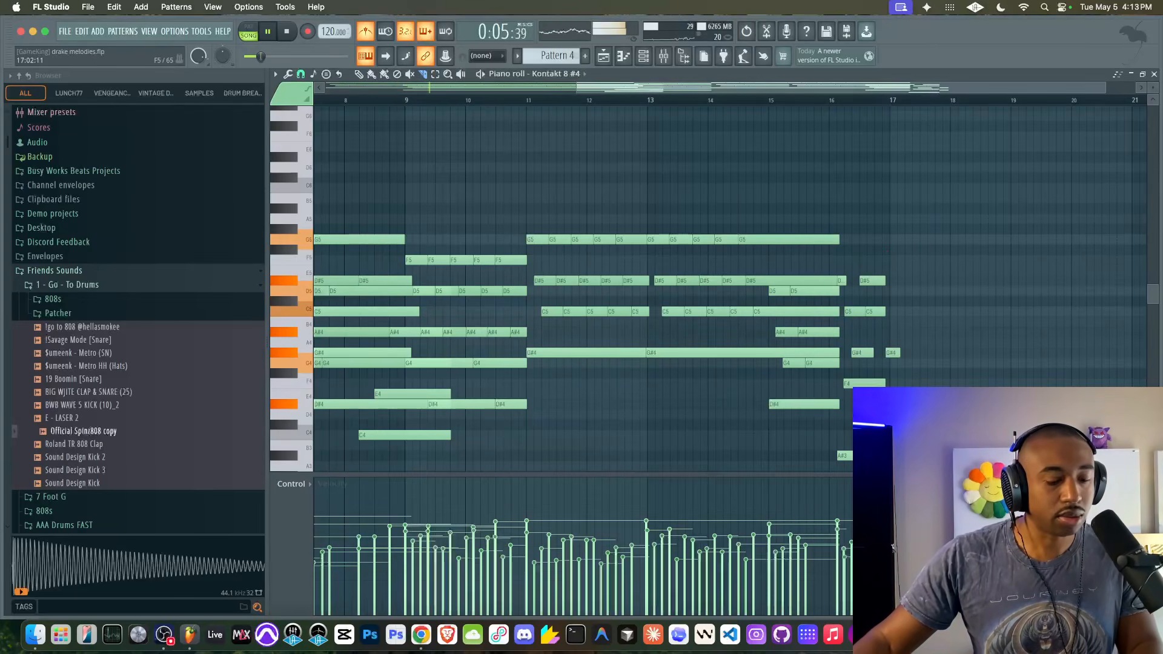
pyautogui.press('super+z')
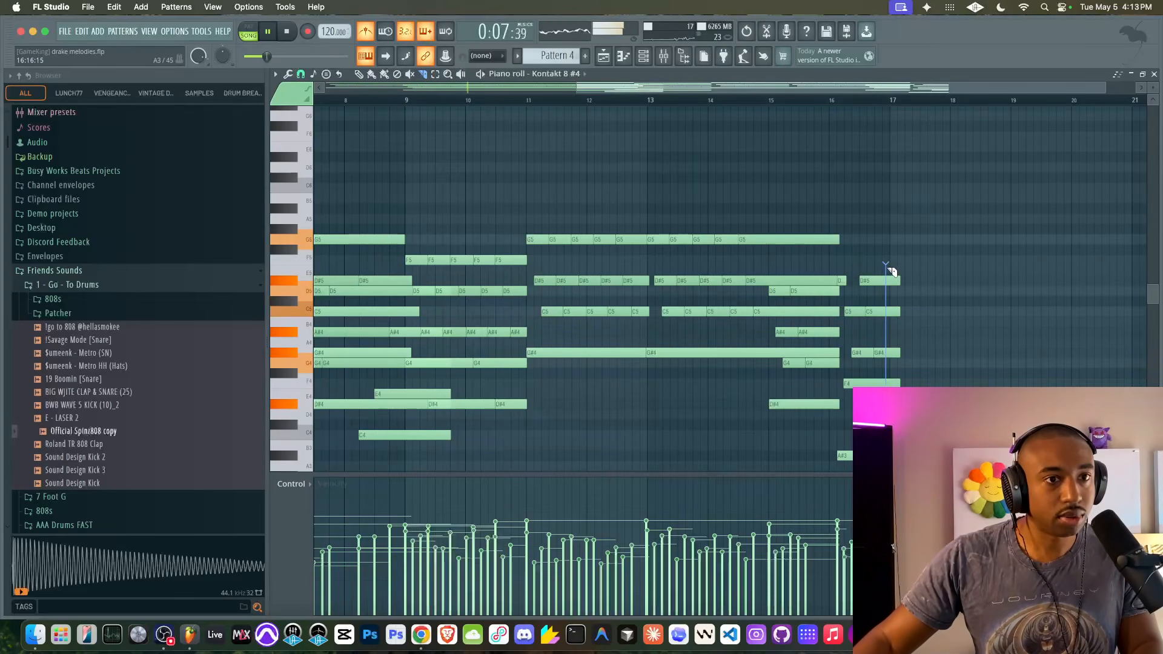
pyautogui.moveTo(890, 266)
pyautogui.mouseDown()
pyautogui.moveTo(889, 465)
pyautogui.moveTo(910, 465)
pyautogui.moveTo(887, 465)
pyautogui.moveTo(896, 268)
pyautogui.mouseUp()
pyautogui.press('super+x')
pyautogui.press('super+z')
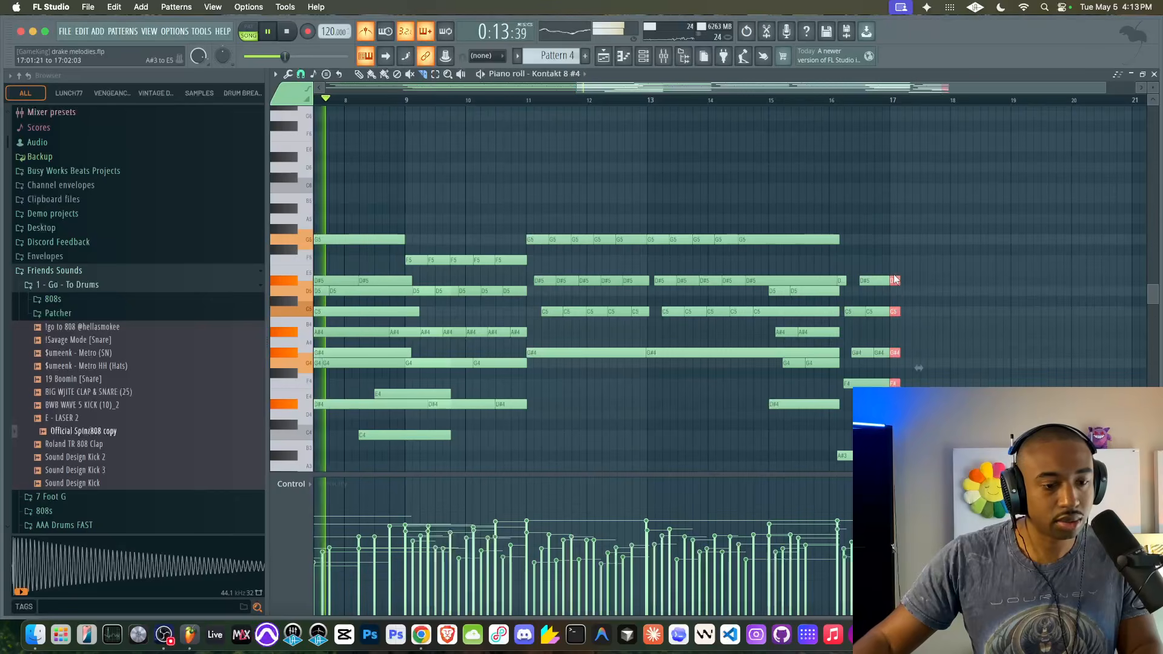
pyautogui.press('super+x')
# - Audition the Sauceware instruments Beszman and Bab Benzo and Benzito on Kontakt 8 #4, and load Autumn Equinox
pyautogui.press('F5')
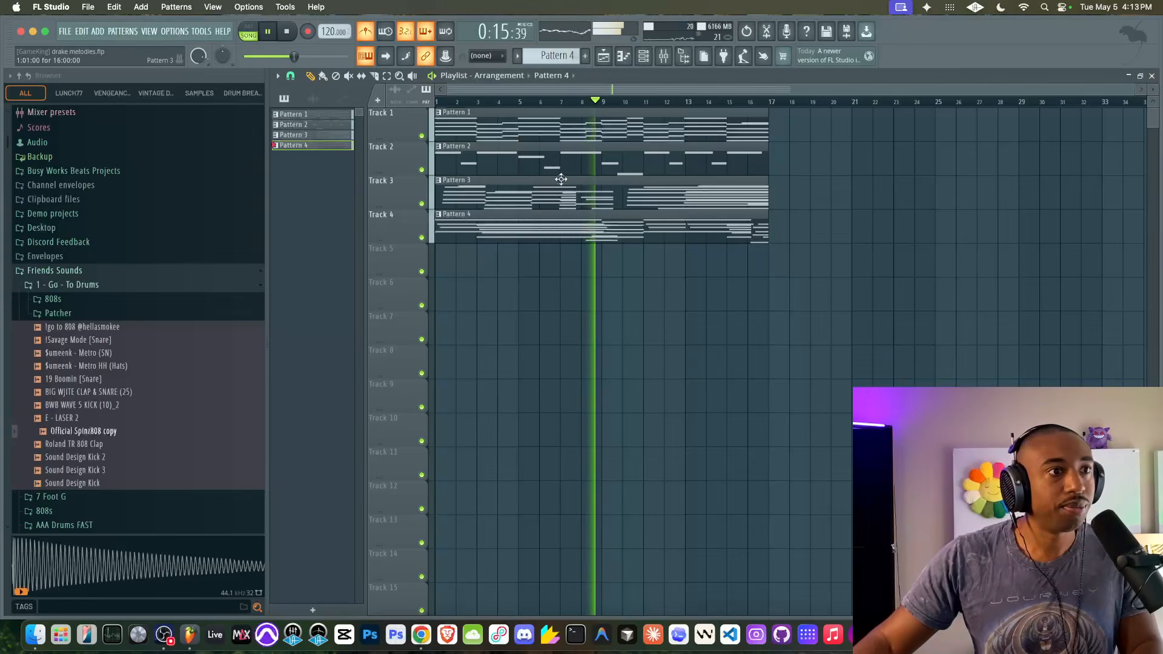
pyautogui.press('F6')
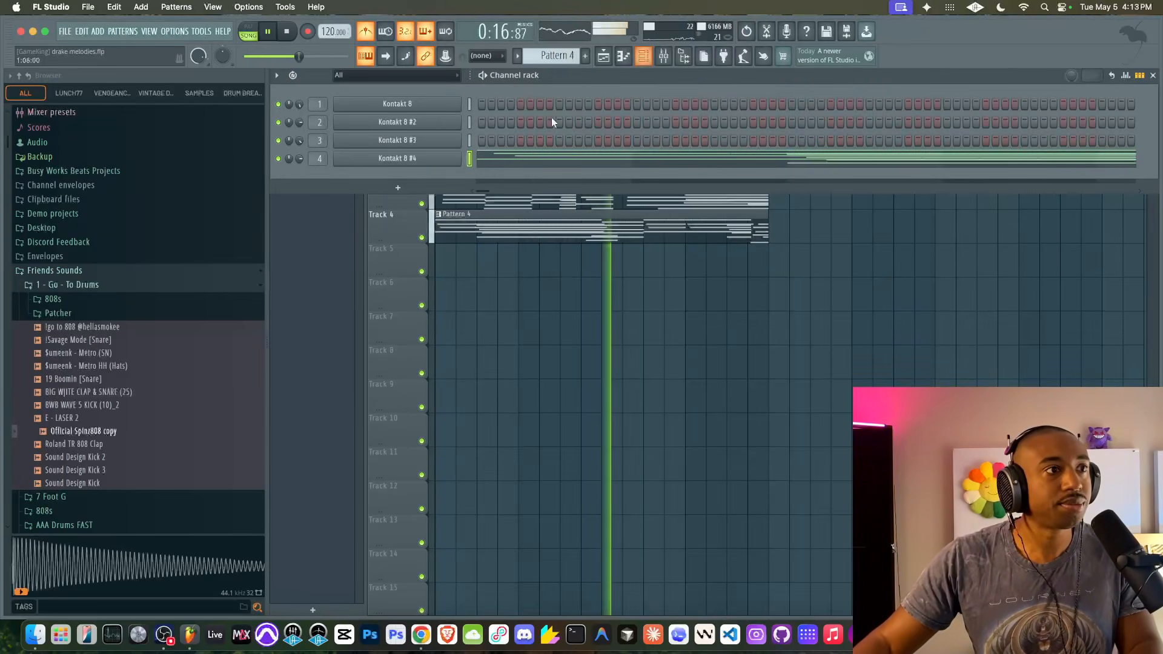
pyautogui.click(441, 163)
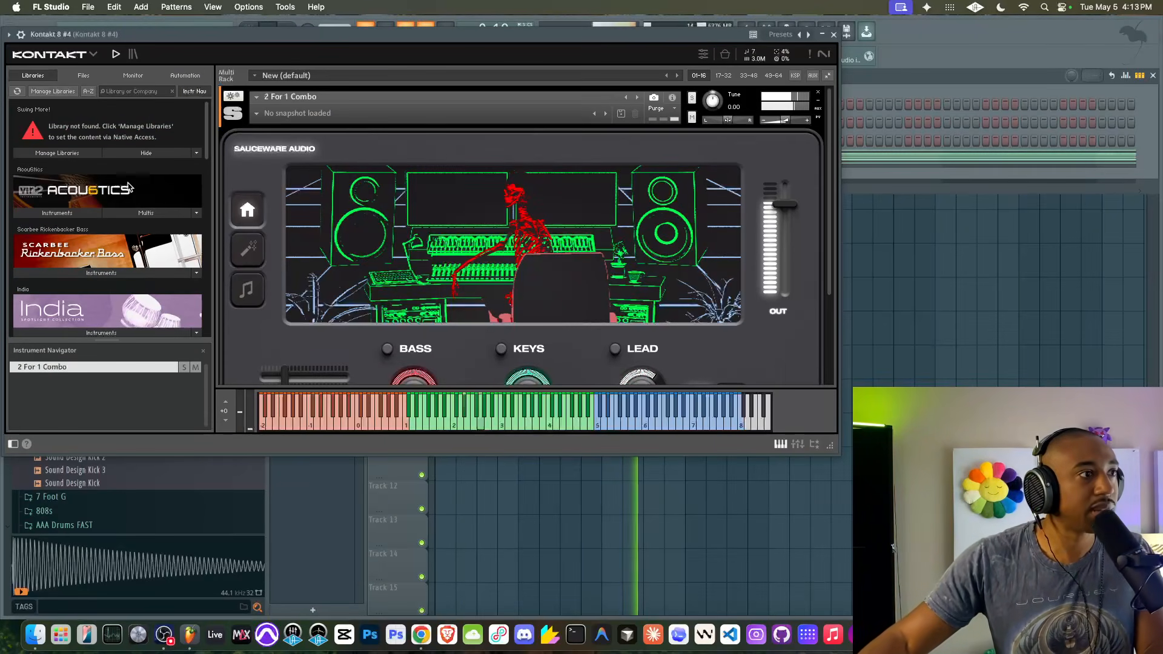
pyautogui.click(250, 250)
pyautogui.click(247, 211)
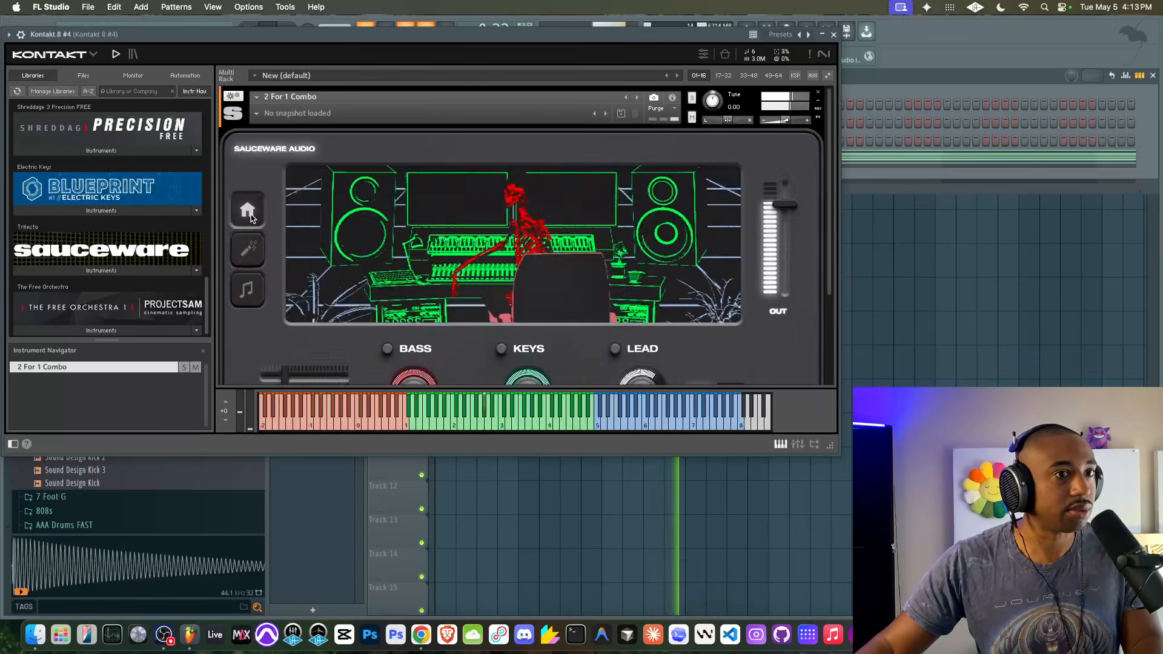
pyautogui.click(82, 270)
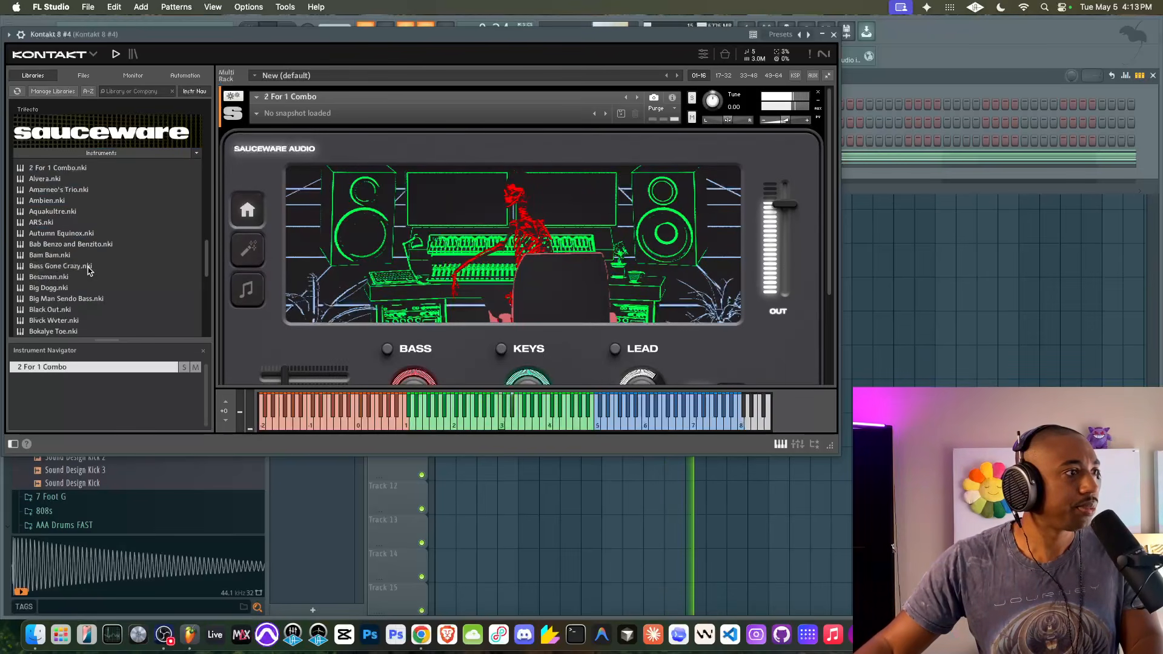
pyautogui.doubleClick(53, 279)
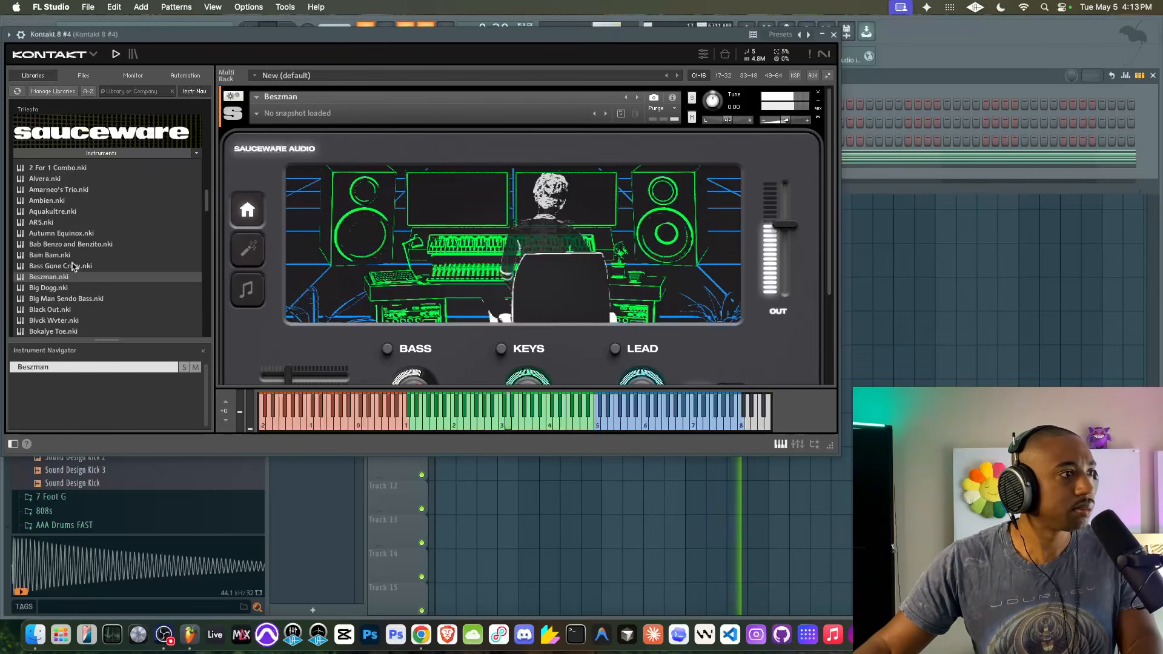
pyautogui.doubleClick(71, 245)
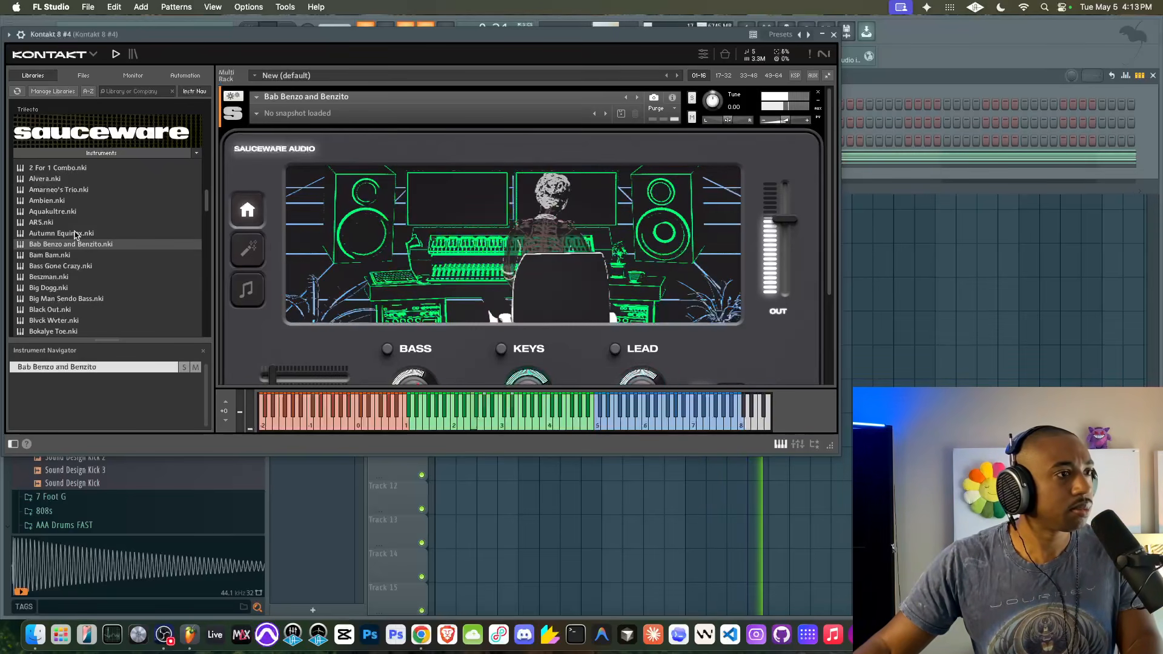
pyautogui.doubleClick(78, 233)
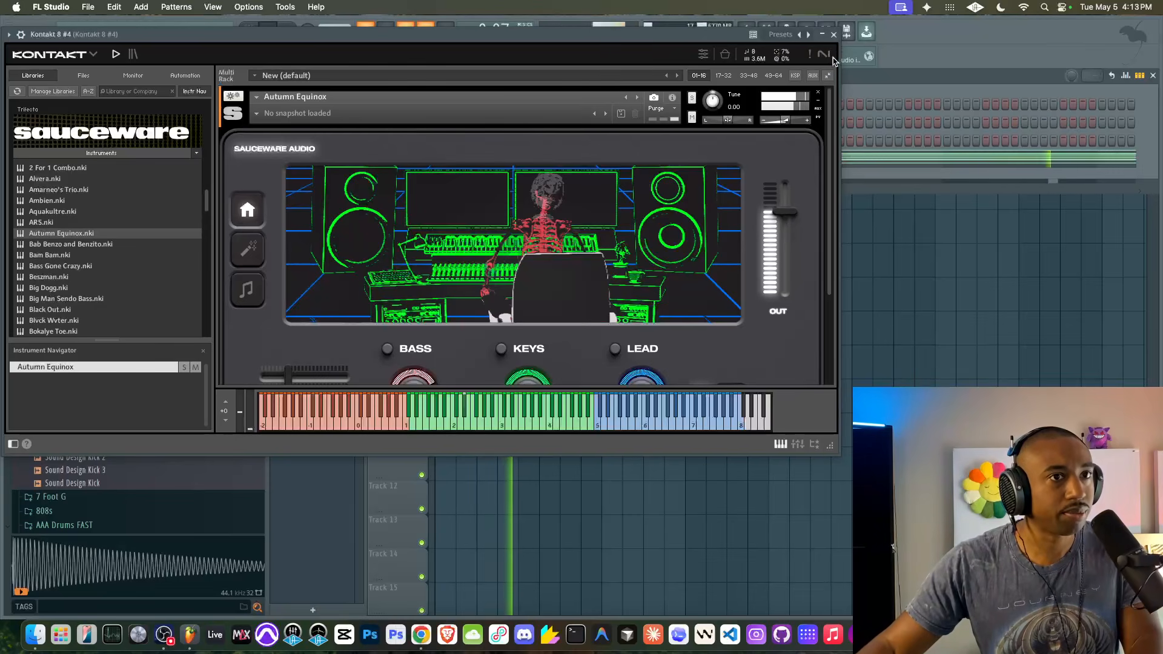
pyautogui.press('Escape')
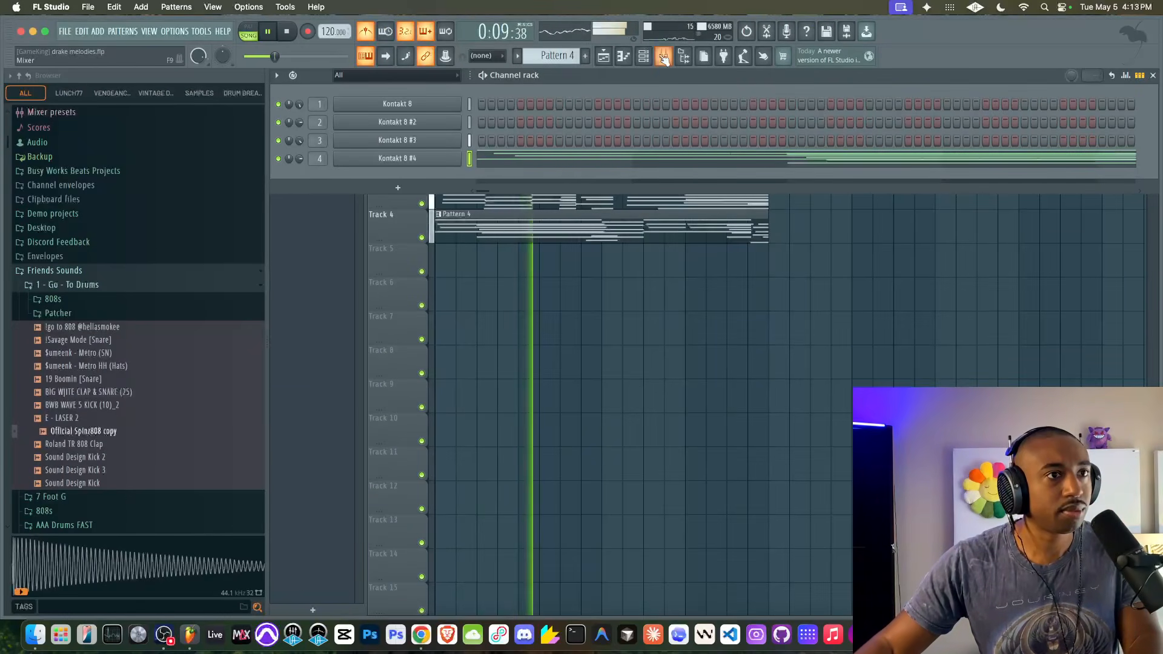
# - Load TONEFLX in the first effect slot of the Kontakt 8 #4 mixer track and lower the track's fader slightly
pyautogui.press('F9')
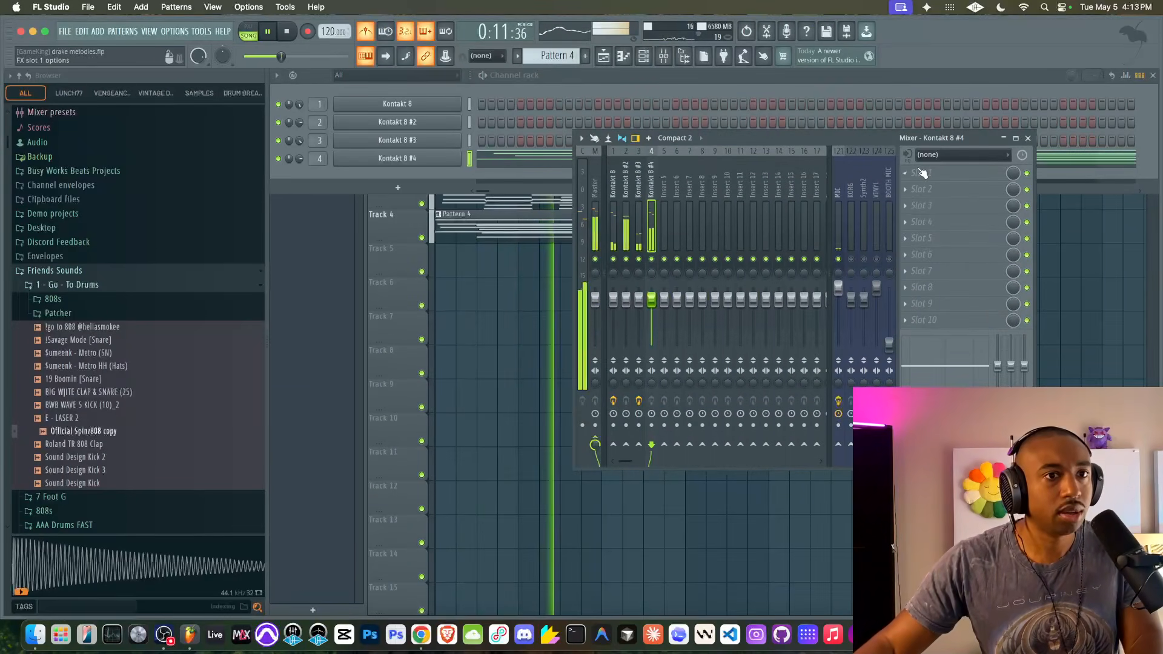
pyautogui.click(917, 172)
pyautogui.scroll(-1, 623, 393)
pyautogui.scroll(-3, 785, 518)
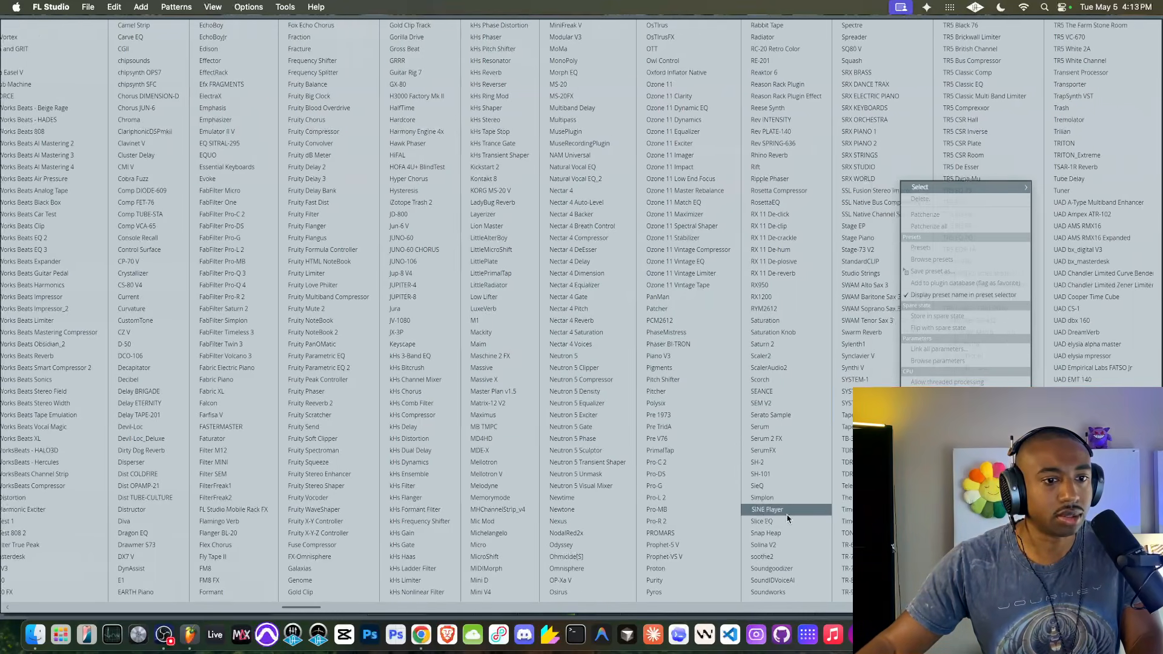
pyautogui.click(746, 533)
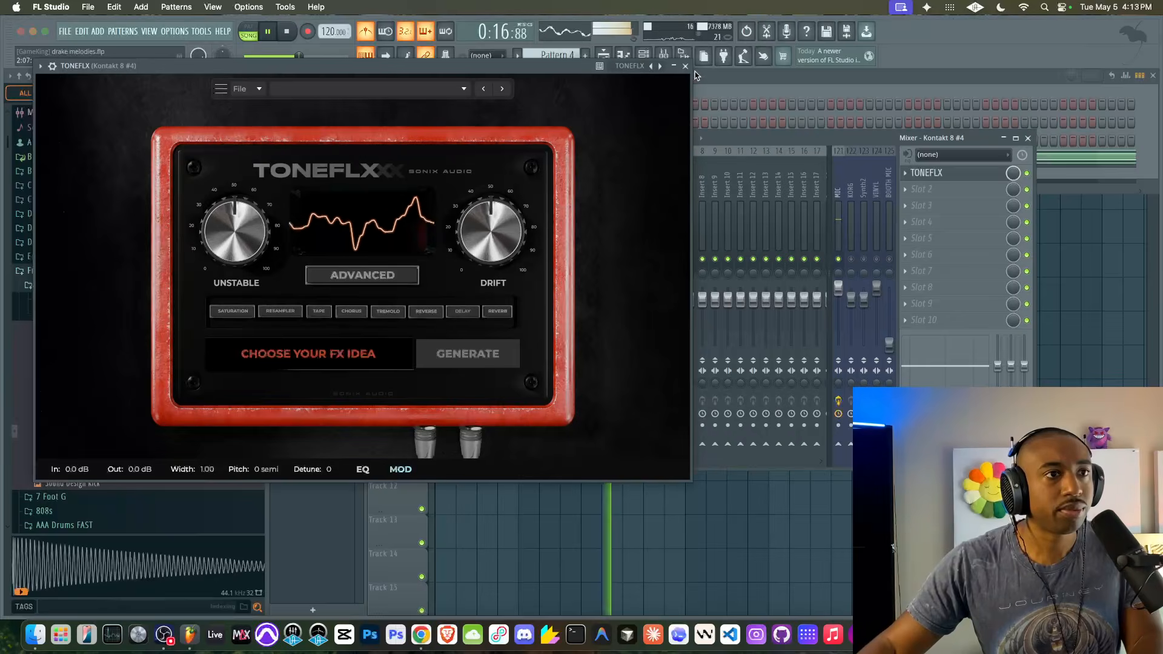
pyautogui.click(687, 67)
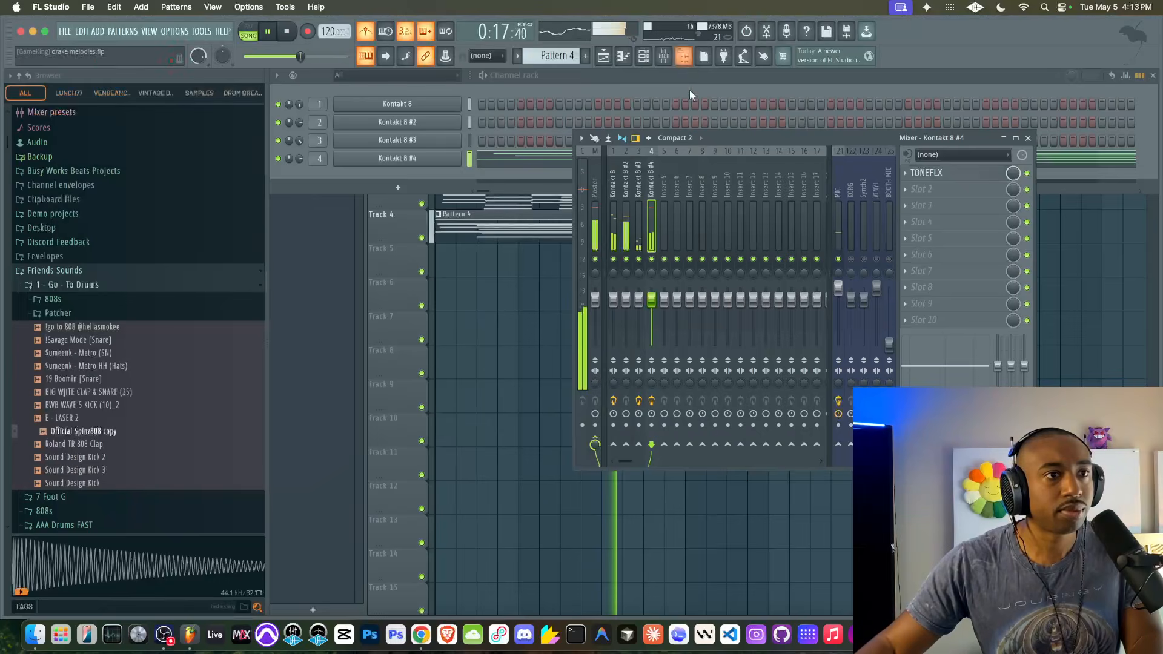
pyautogui.moveTo(652, 298); pyautogui.dragTo(652, 311)
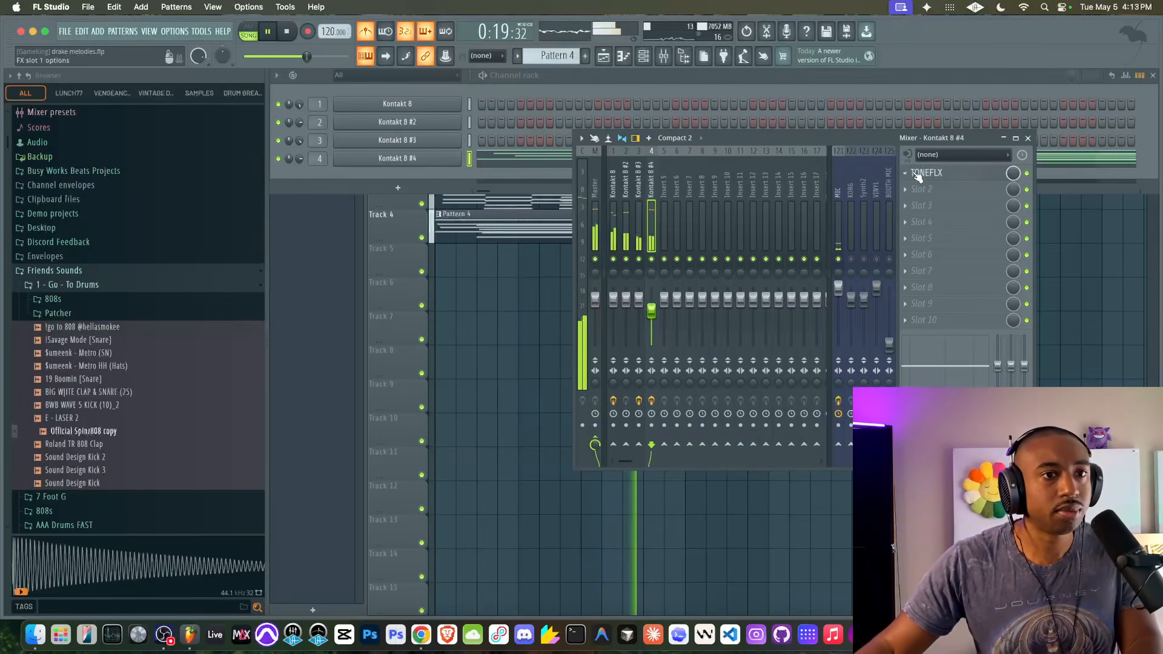
# - In TONEFLX's advanced view, flip the BACKTRACK pedal's width switch, set its timing to dotted 1/8 and lower its mix
pyautogui.click(925, 174)
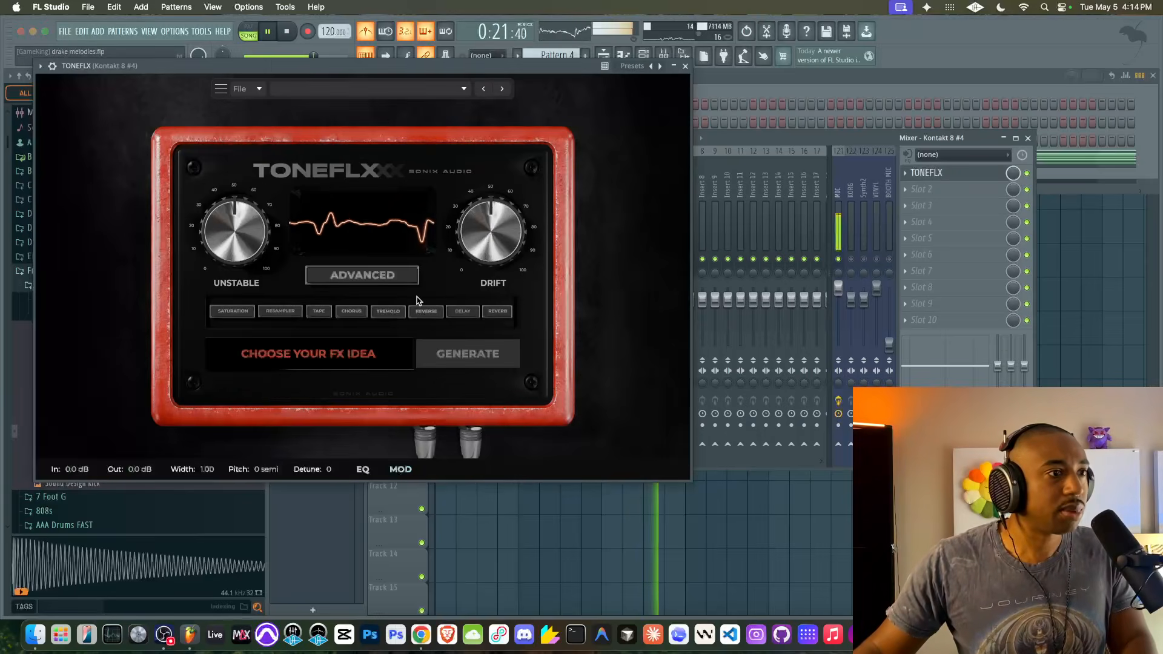
pyautogui.click(409, 279)
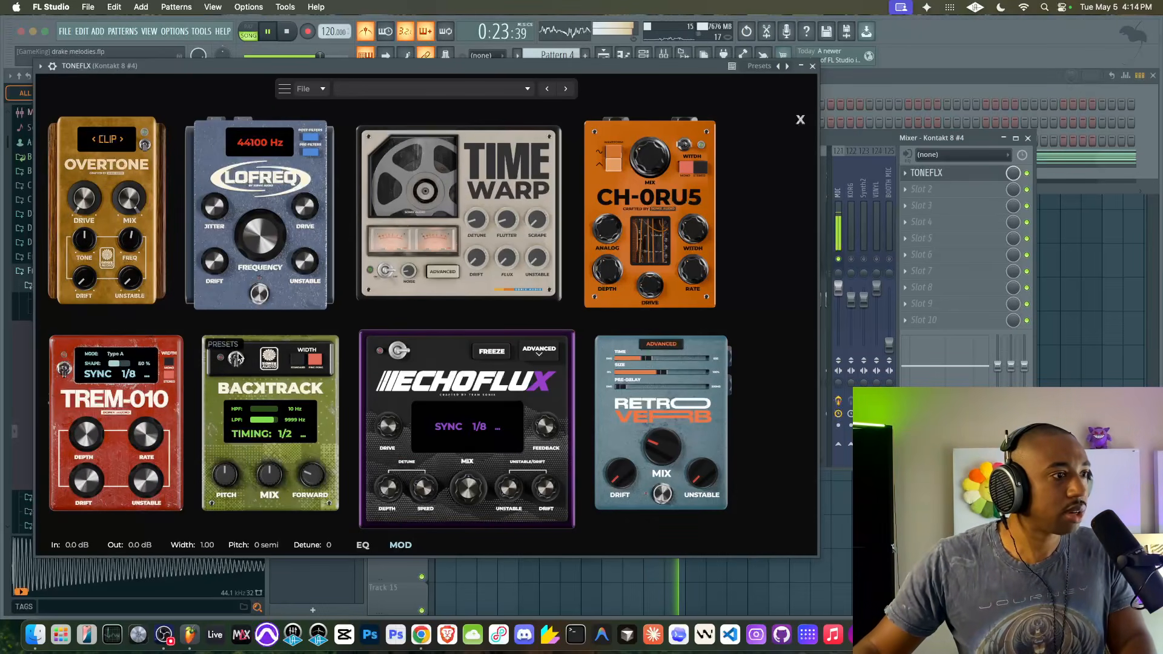
pyautogui.moveTo(264, 481)
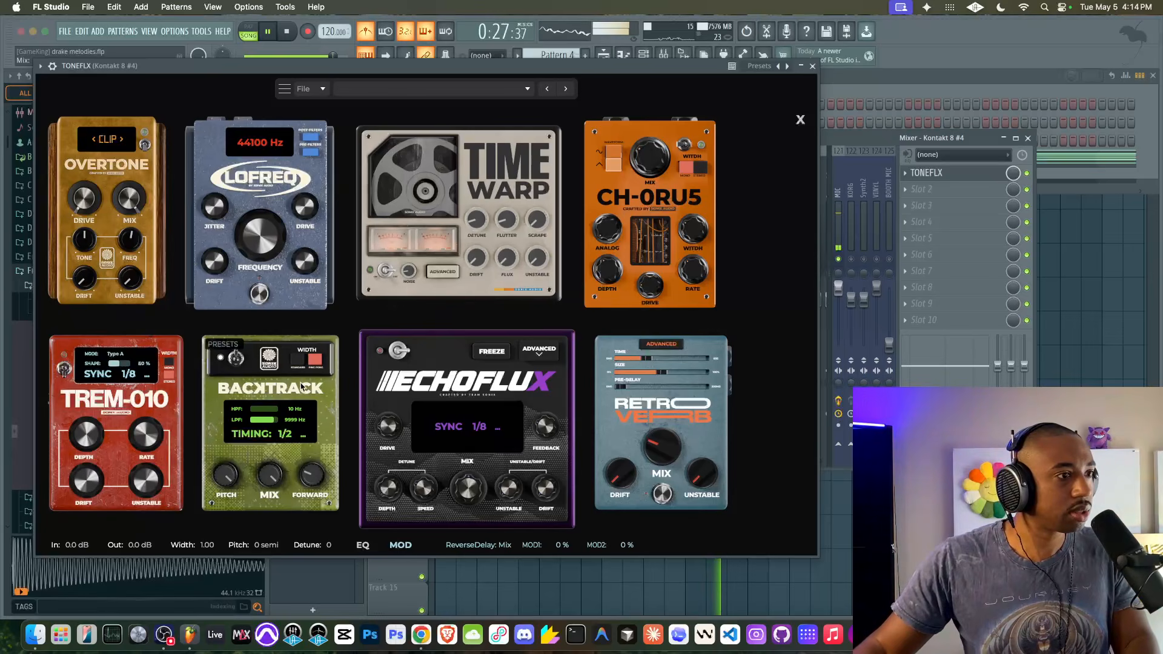
pyautogui.click(305, 363)
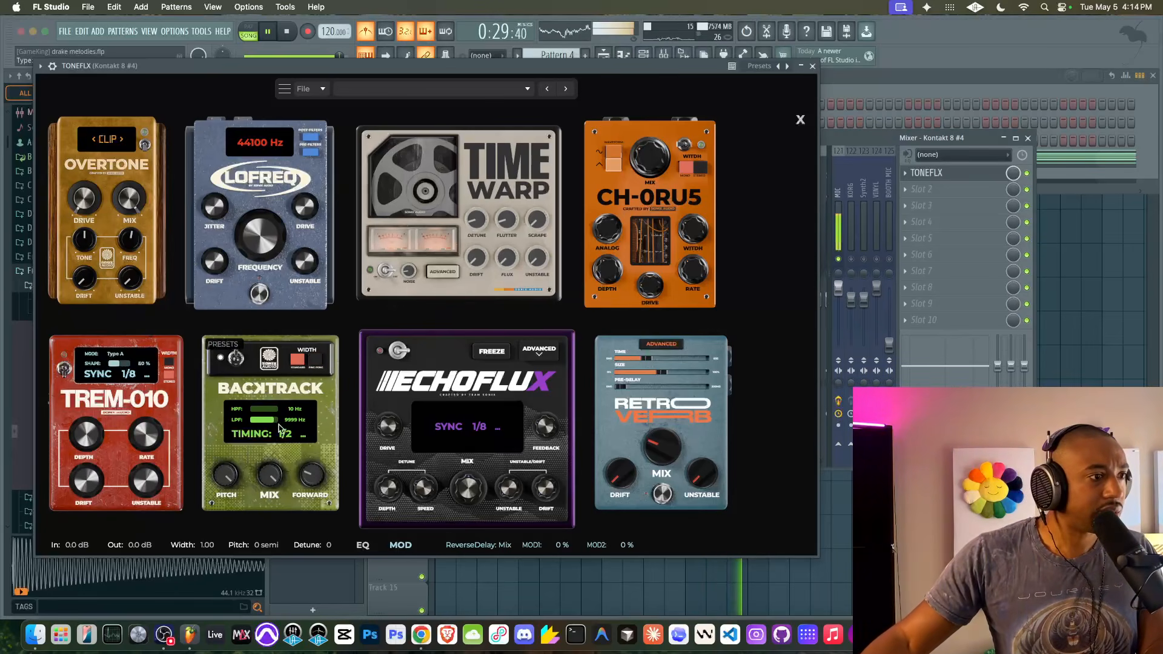
pyautogui.click(303, 436)
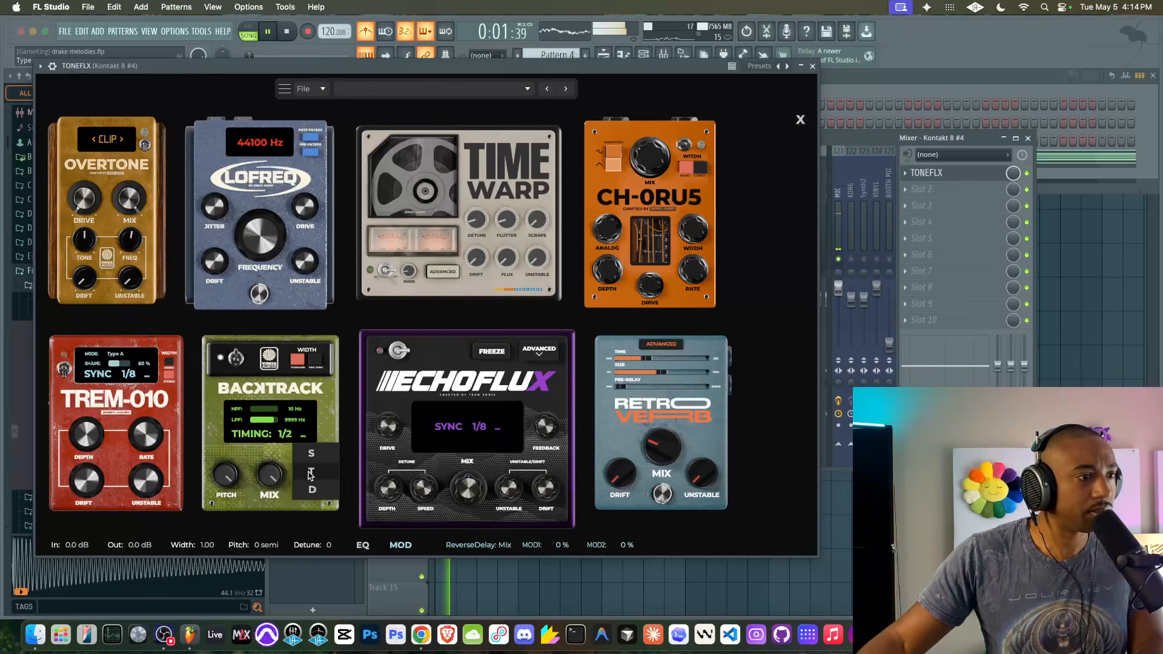
pyautogui.click(309, 490)
pyautogui.click(286, 440)
pyautogui.click(297, 400)
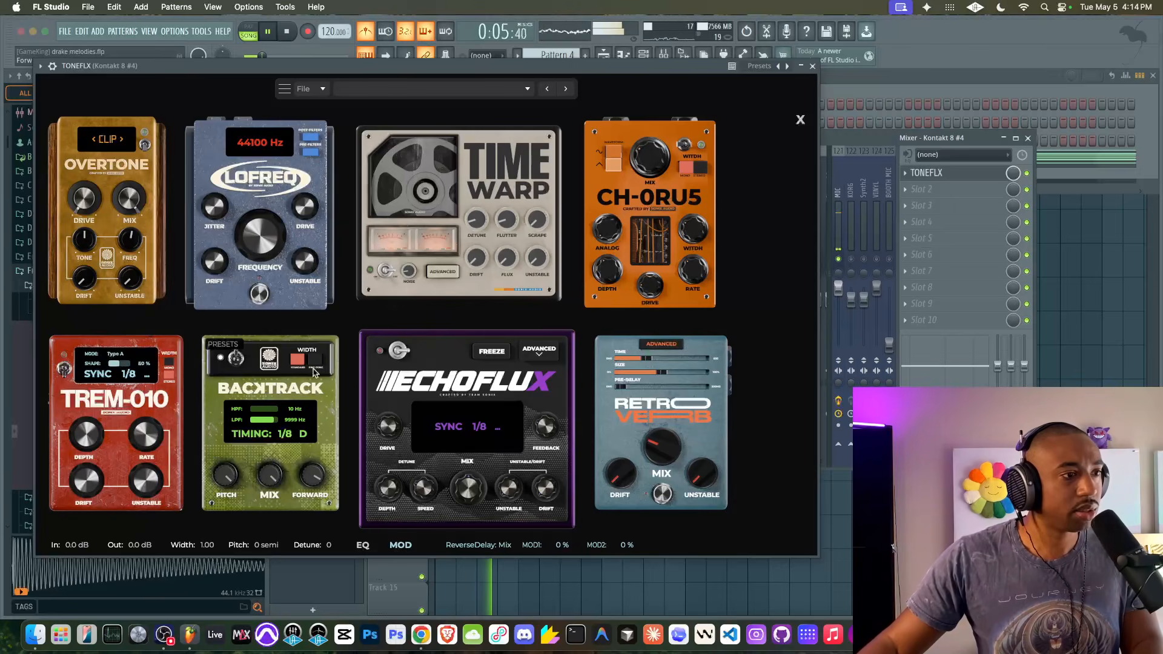
pyautogui.moveTo(272, 483); pyautogui.dragTo(273, 531)
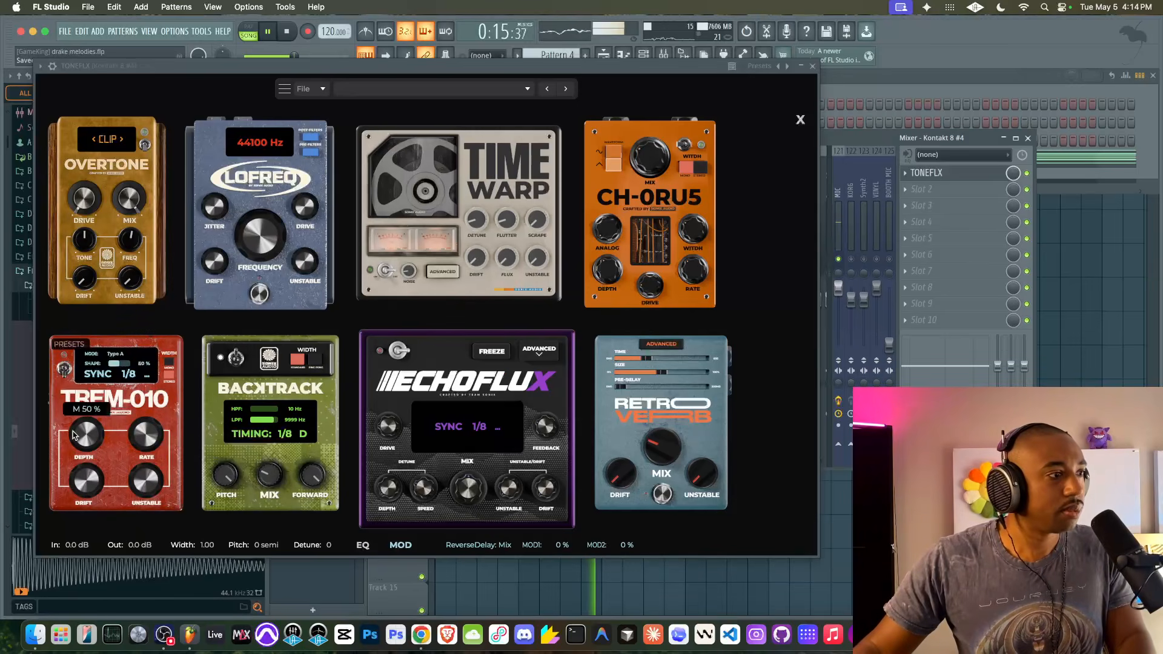
# - Toggle the TREM-010 pedal, adjust its rate and the OVERTONE pedal's drive, and close TONEFLX
pyautogui.click(68, 371)
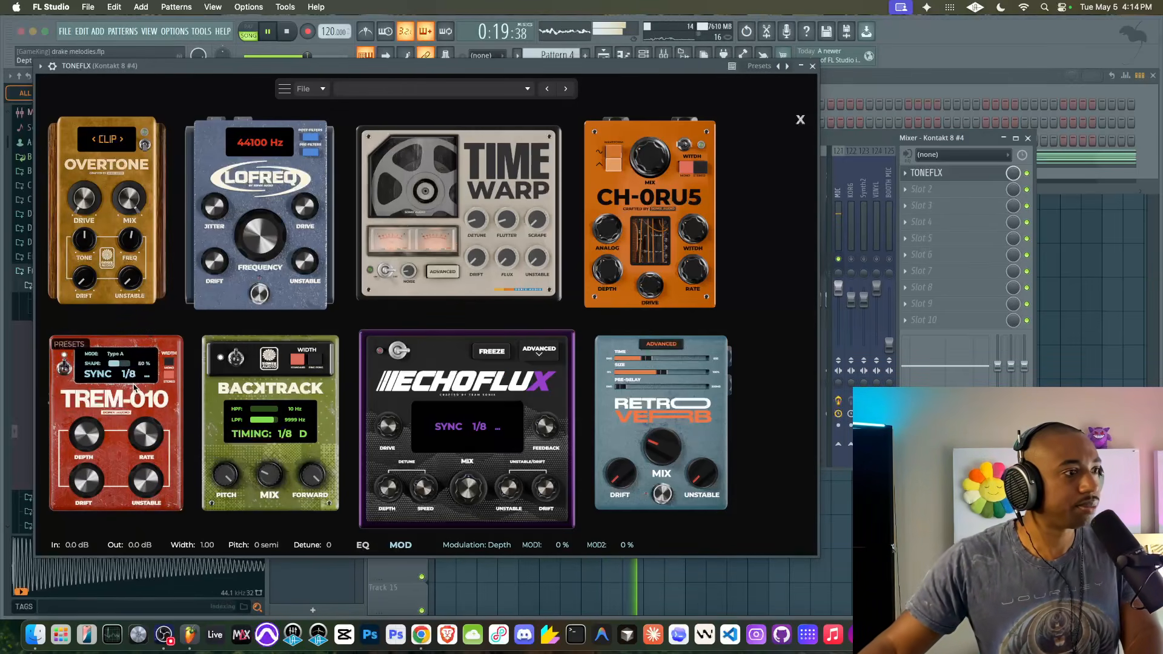
pyautogui.moveTo(147, 426); pyautogui.dragTo(145, 412)
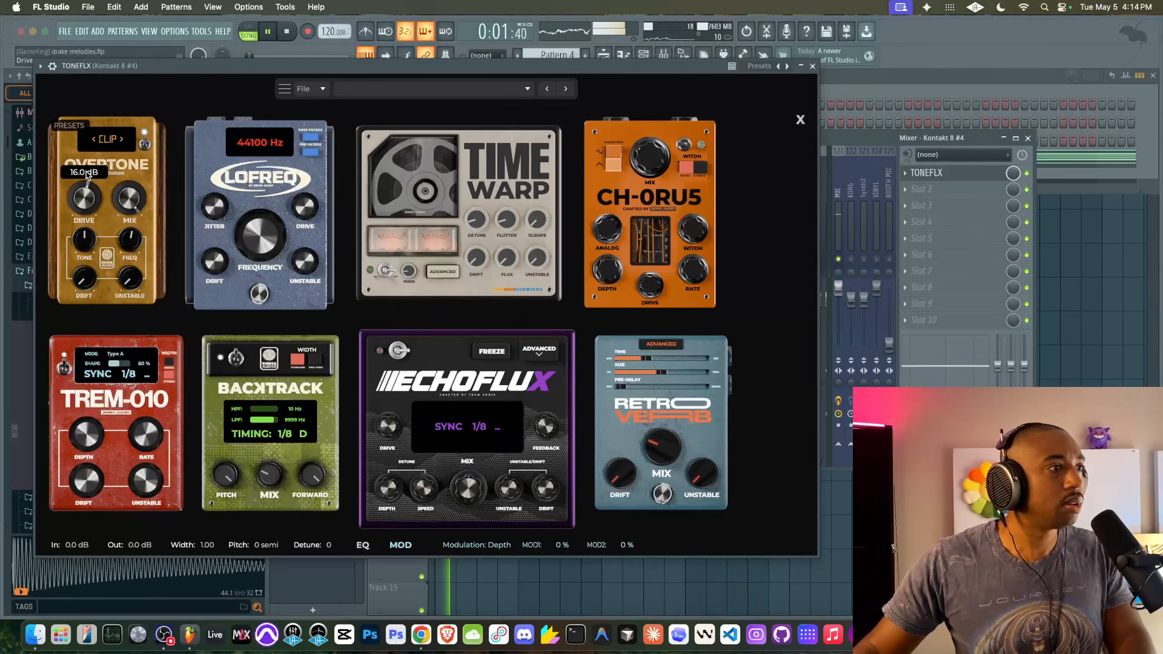
pyautogui.moveTo(85, 202); pyautogui.dragTo(86, 208)
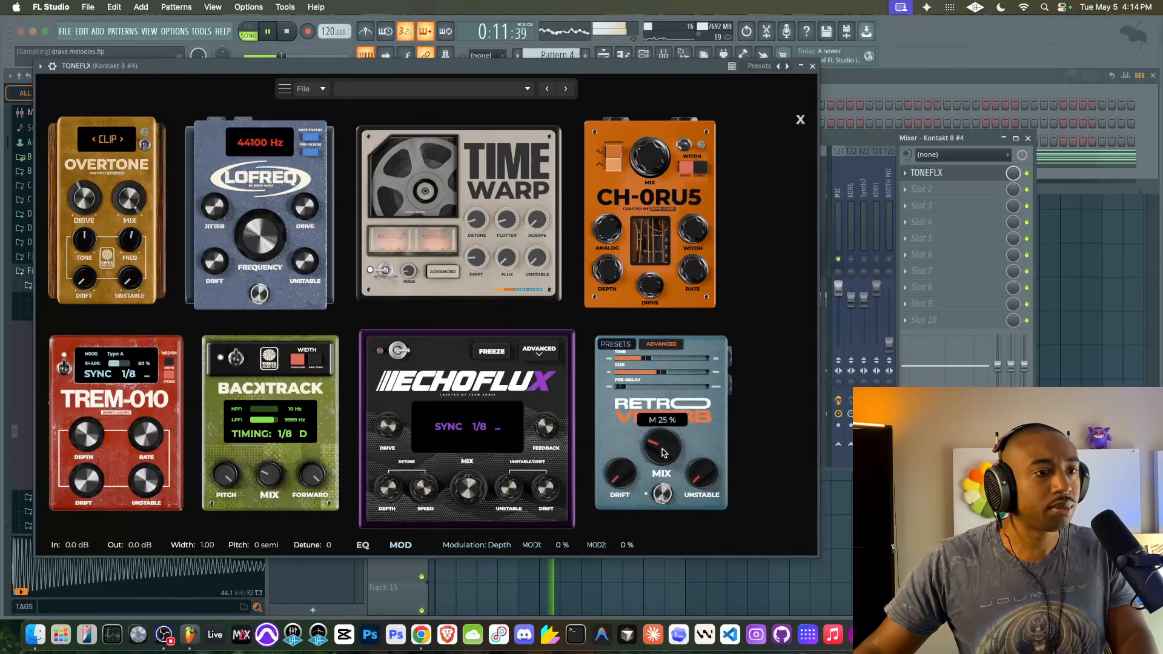
pyautogui.click(812, 66)
pyautogui.press('space')
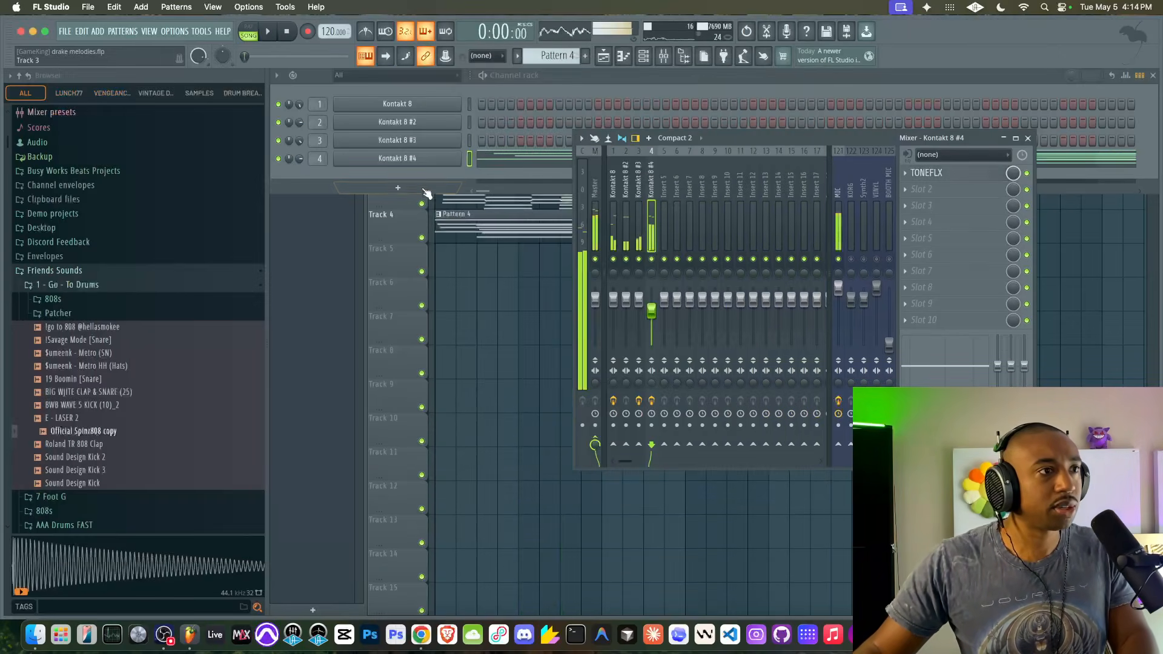
# - Audition Sauceware's Black Out, Clafiton, Dallas Now What and Diamond Chella on Kontakt 8 #4, and load Droopy Eyes
pyautogui.click(414, 159)
pyautogui.scroll(-5, 120, 310)
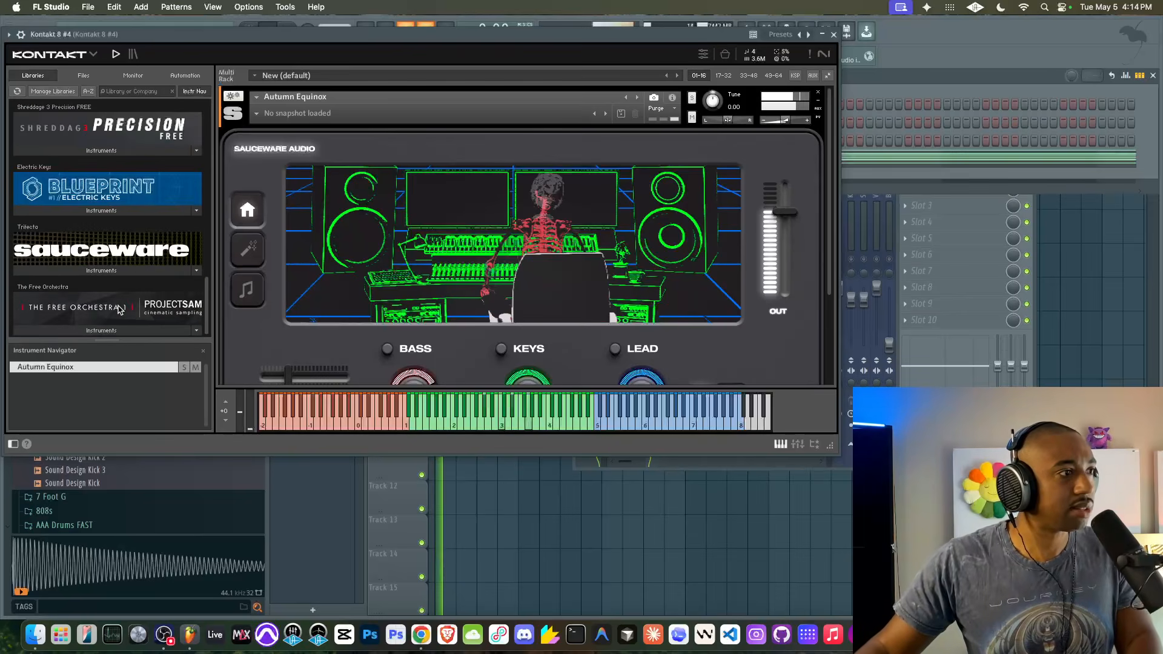
pyautogui.click(101, 270)
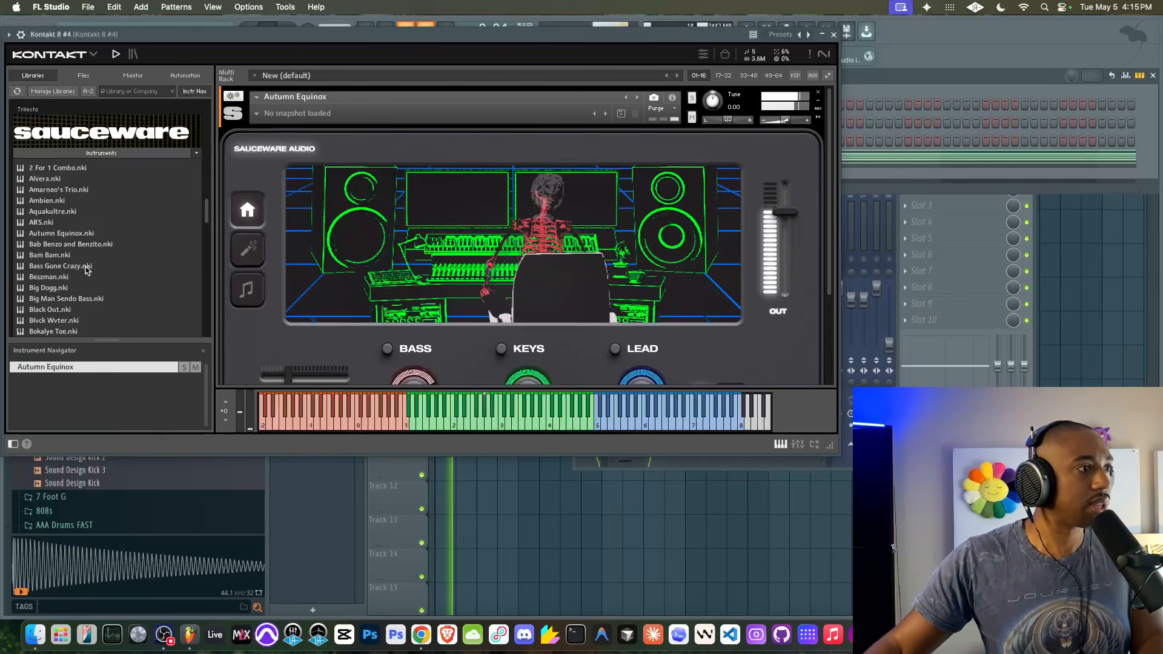
pyautogui.doubleClick(72, 312)
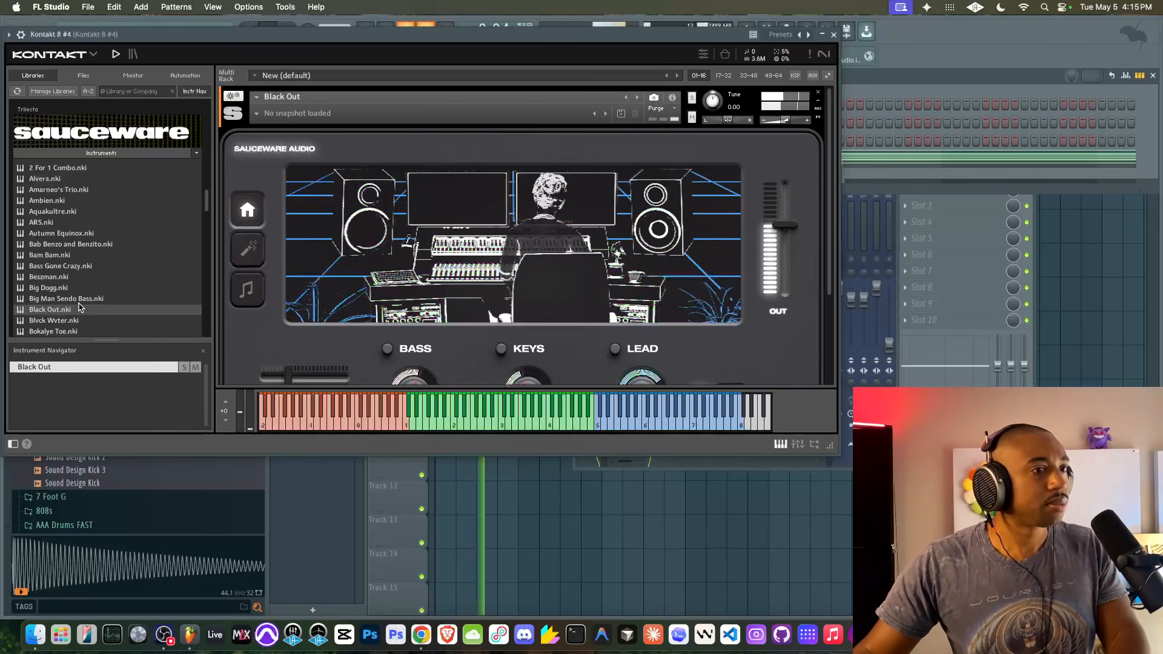
pyautogui.scroll(-5, 78, 308)
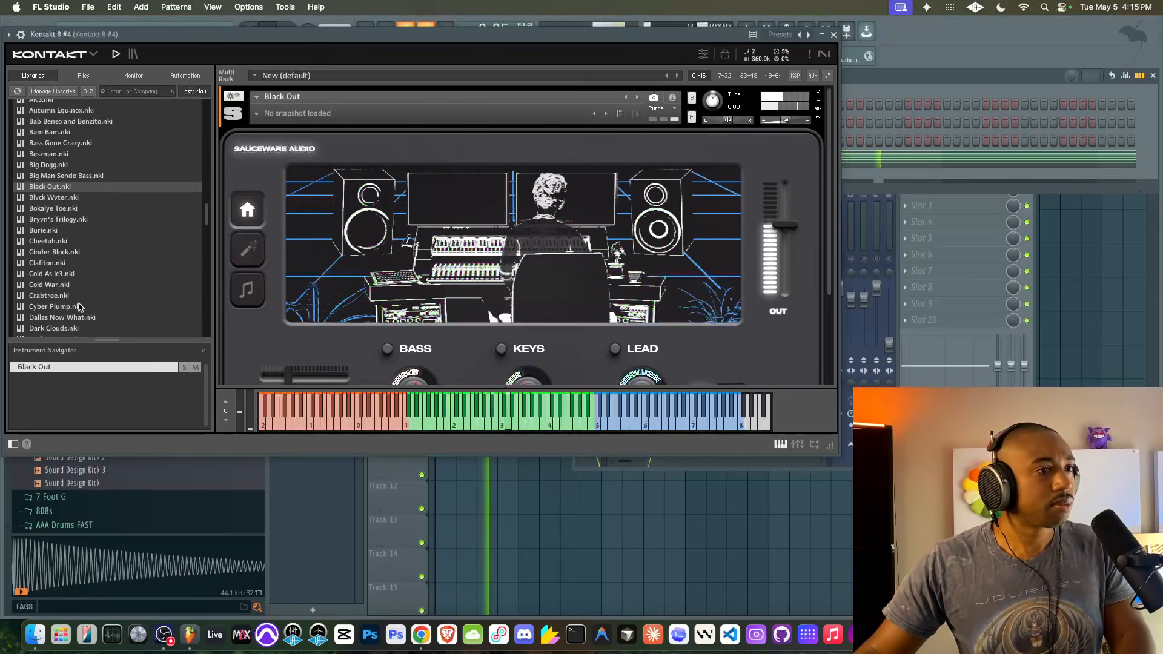
pyautogui.doubleClick(73, 264)
pyautogui.moveTo(789, 121); pyautogui.dragTo(800, 121)
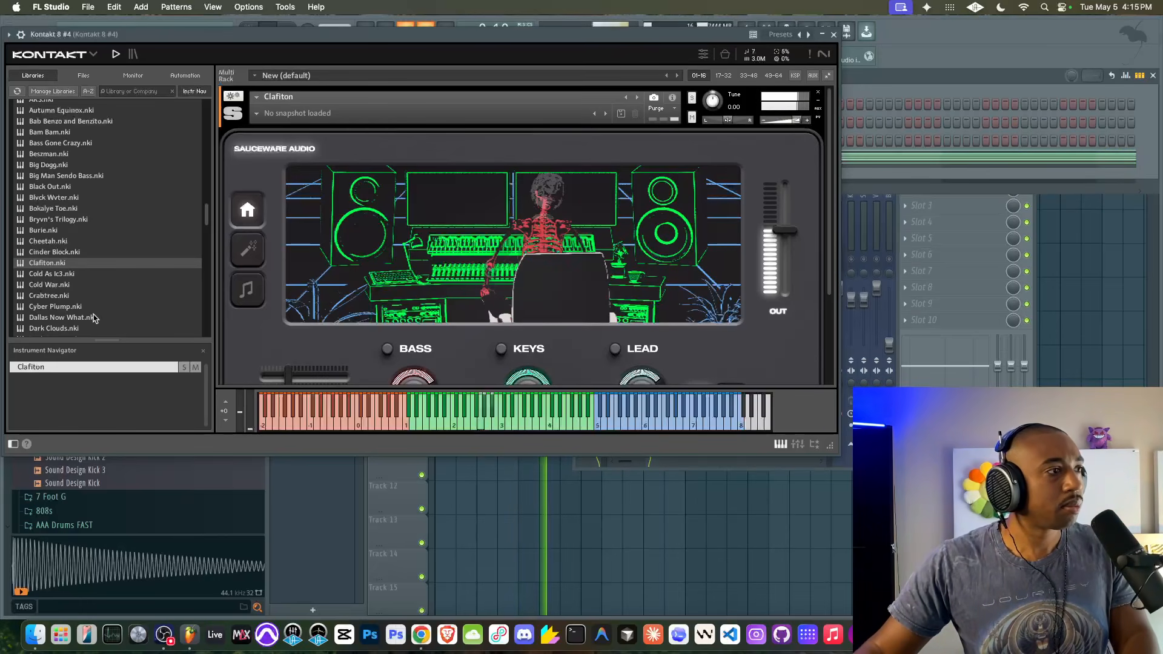
pyautogui.doubleClick(72, 318)
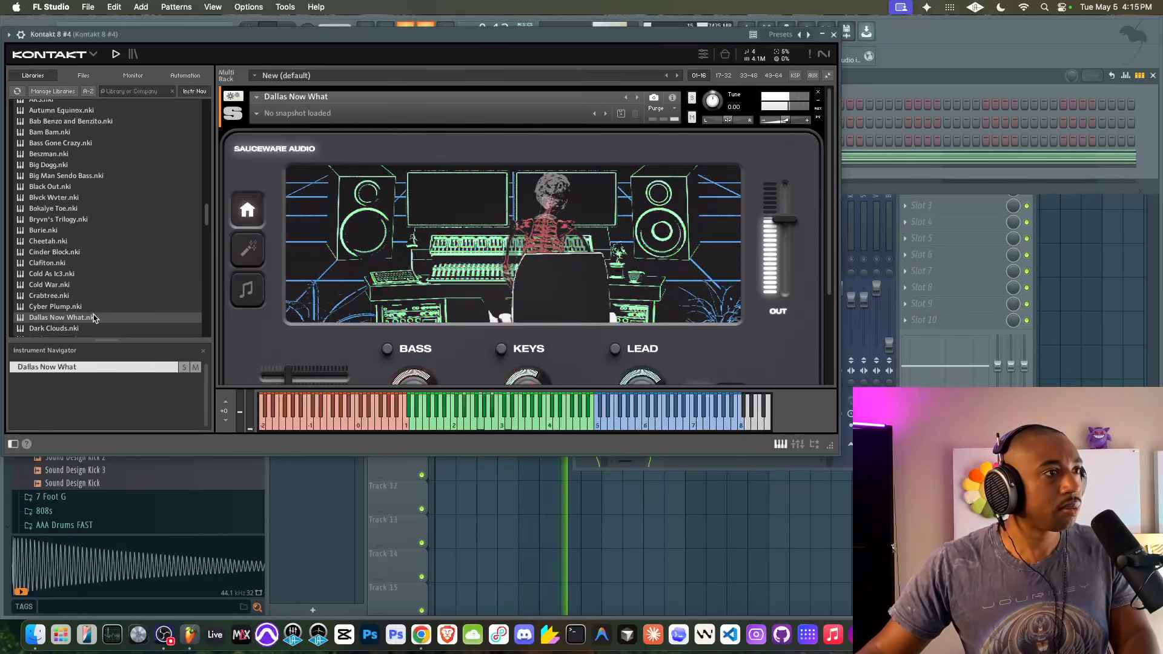
pyautogui.scroll(-3, 97, 291)
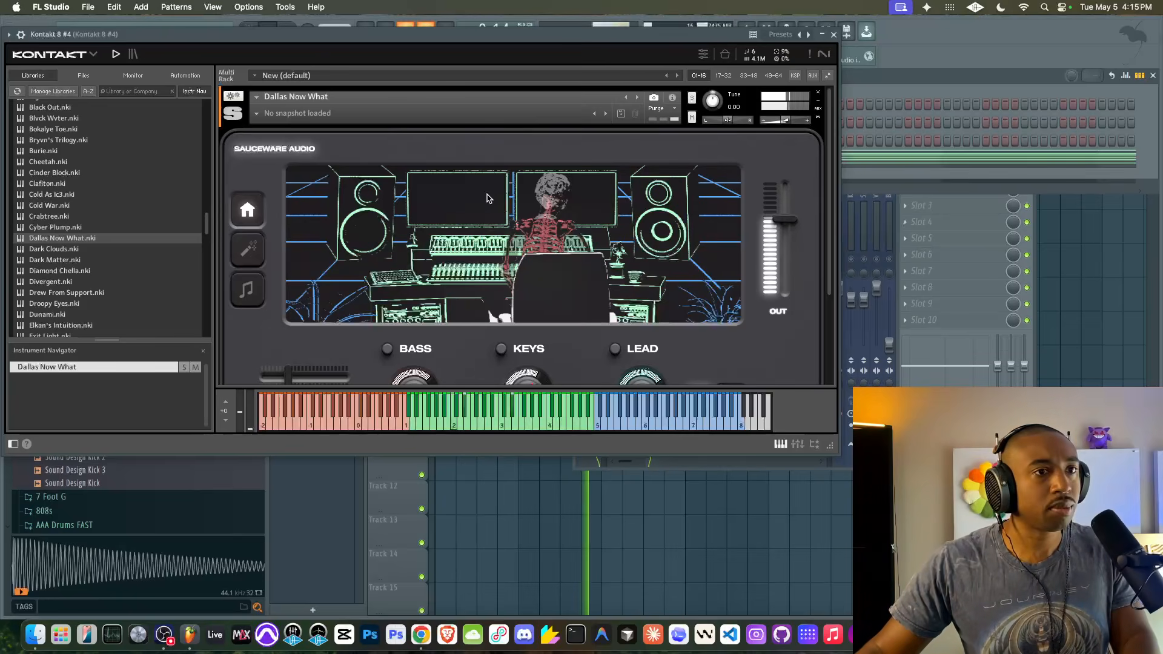
pyautogui.doubleClick(83, 272)
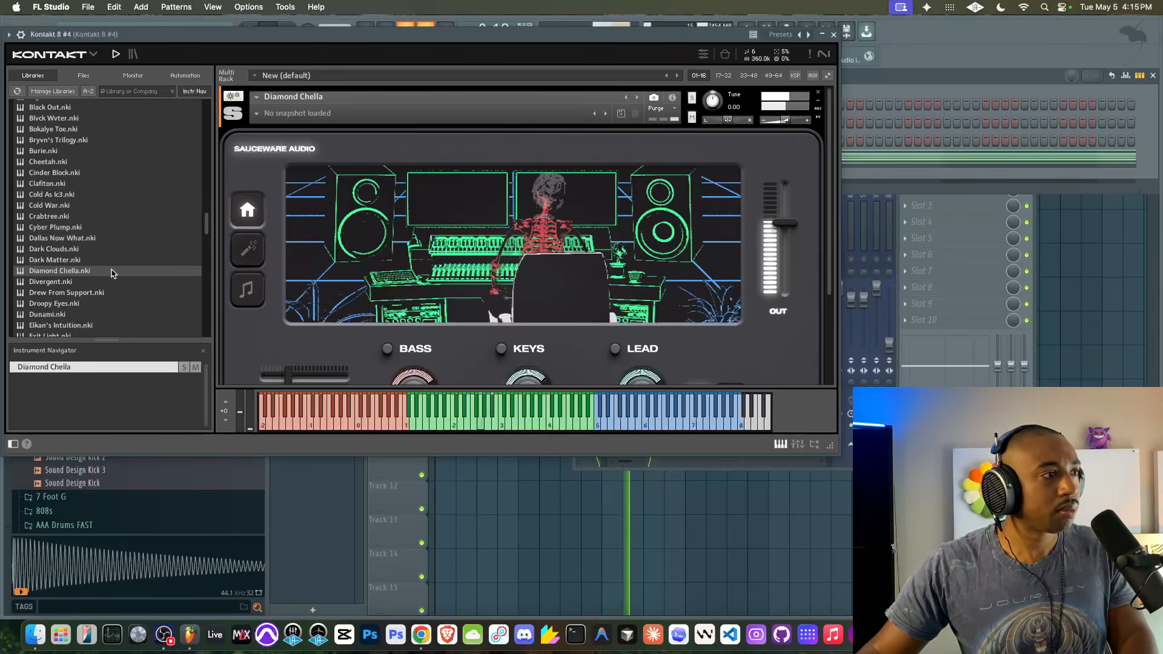
pyautogui.click(97, 307)
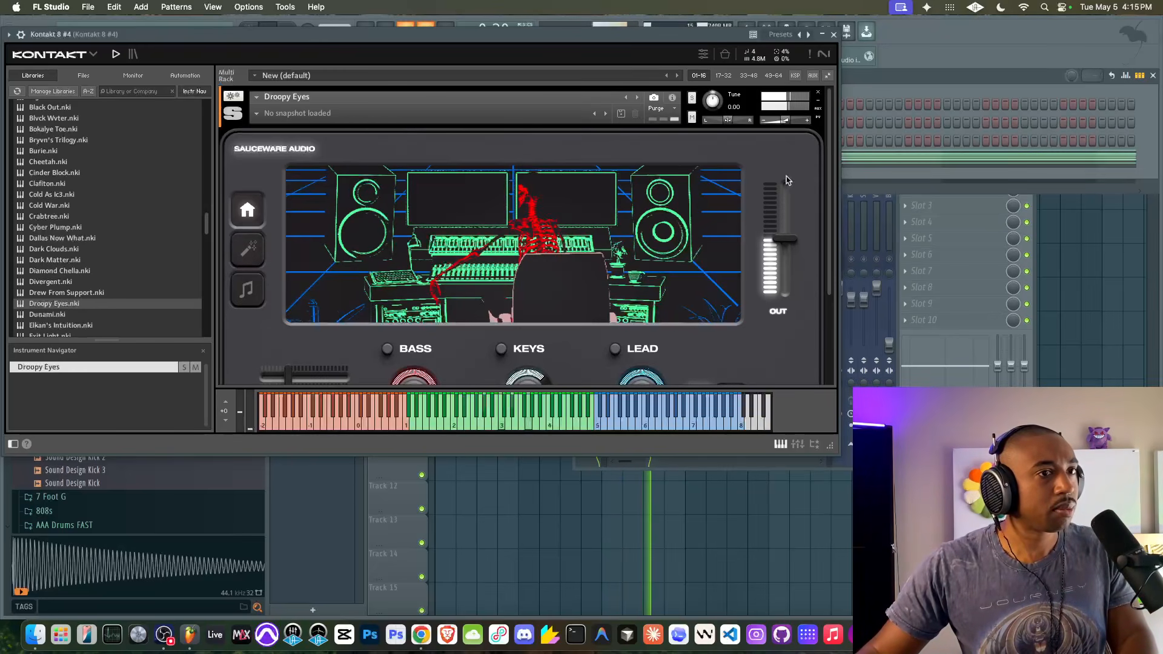
# - Transpose all the Kontakt 8 #4 notes up one octave in the piano roll
pyautogui.click(834, 34)
pyautogui.click(649, 160)
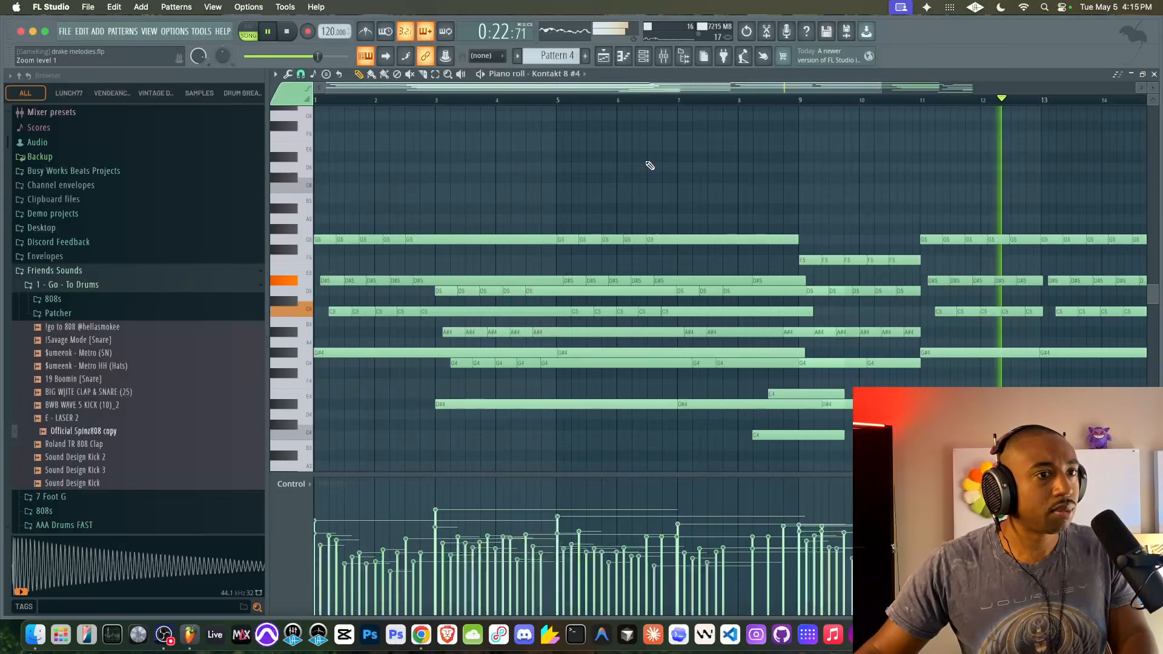
pyautogui.hotkey('ctrl', 'Up')
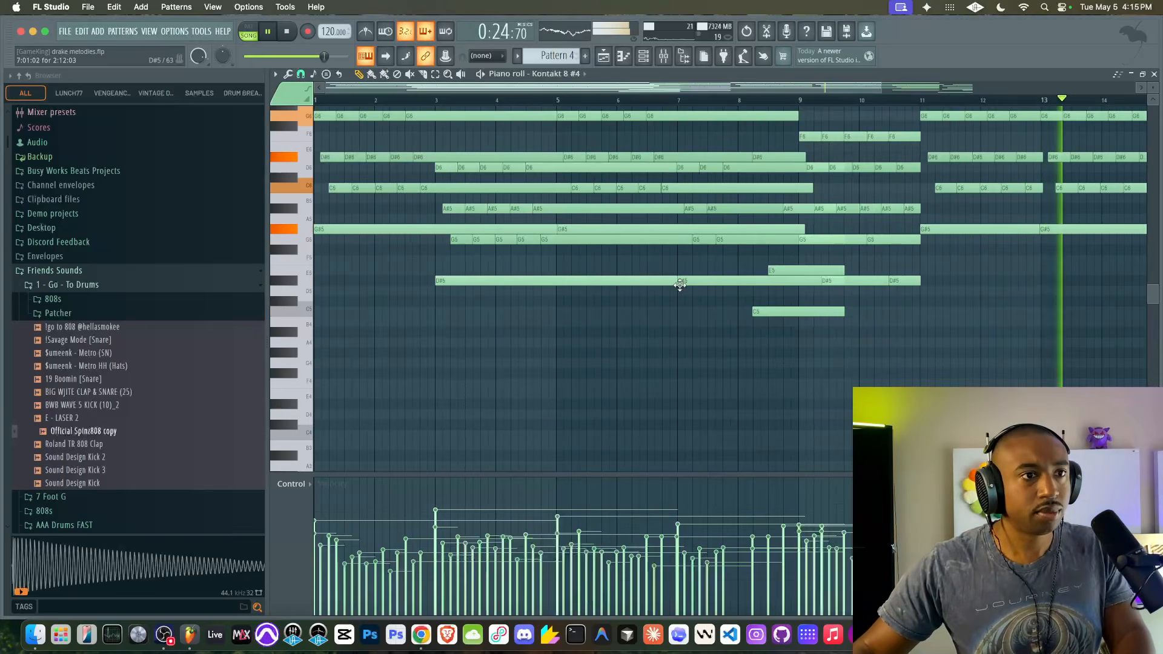
# - Run the Remove Overlaps script on the Kontakt 8 #4 notes with the note end time set to Max, and stop playback
pyautogui.click(288, 73)
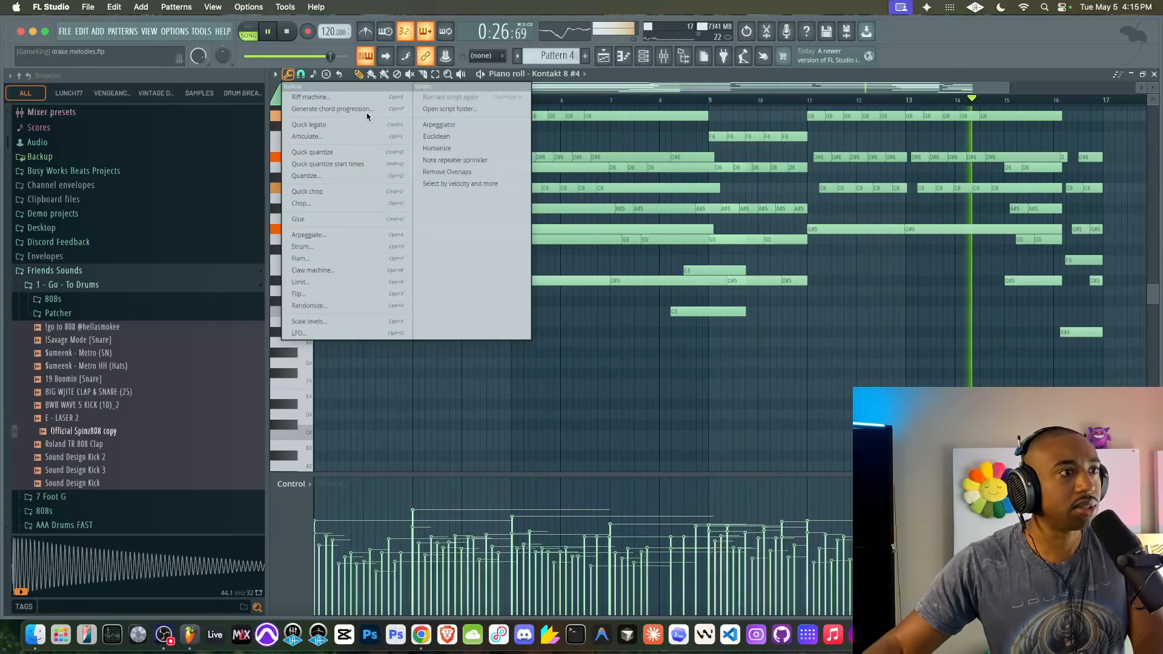
pyautogui.click(447, 171)
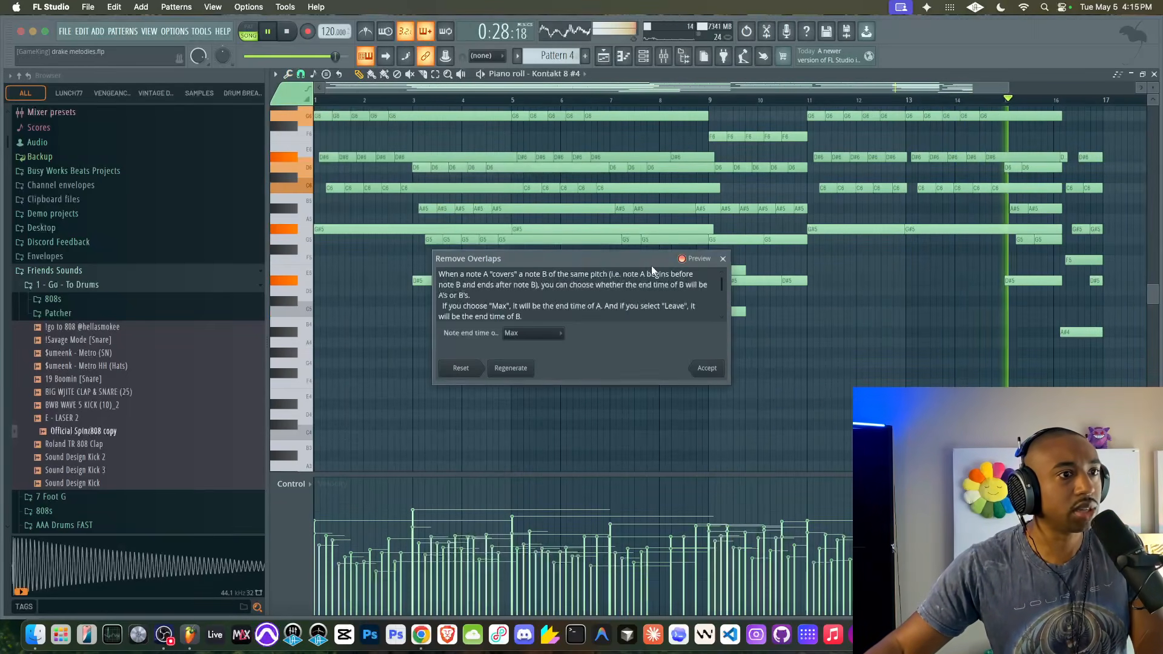
pyautogui.click(718, 370)
pyautogui.press('space')
# - Look over the Kontakt 8 #4 instrument and its mixer track, and restart song playback
pyautogui.click(652, 55)
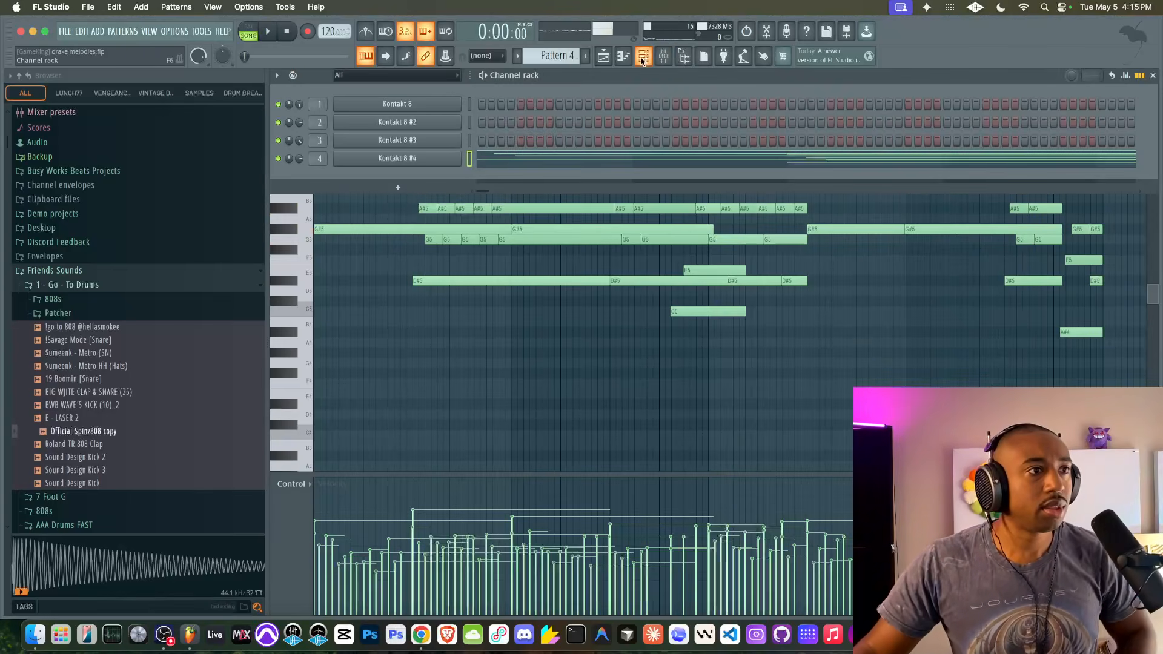
pyautogui.click(439, 159)
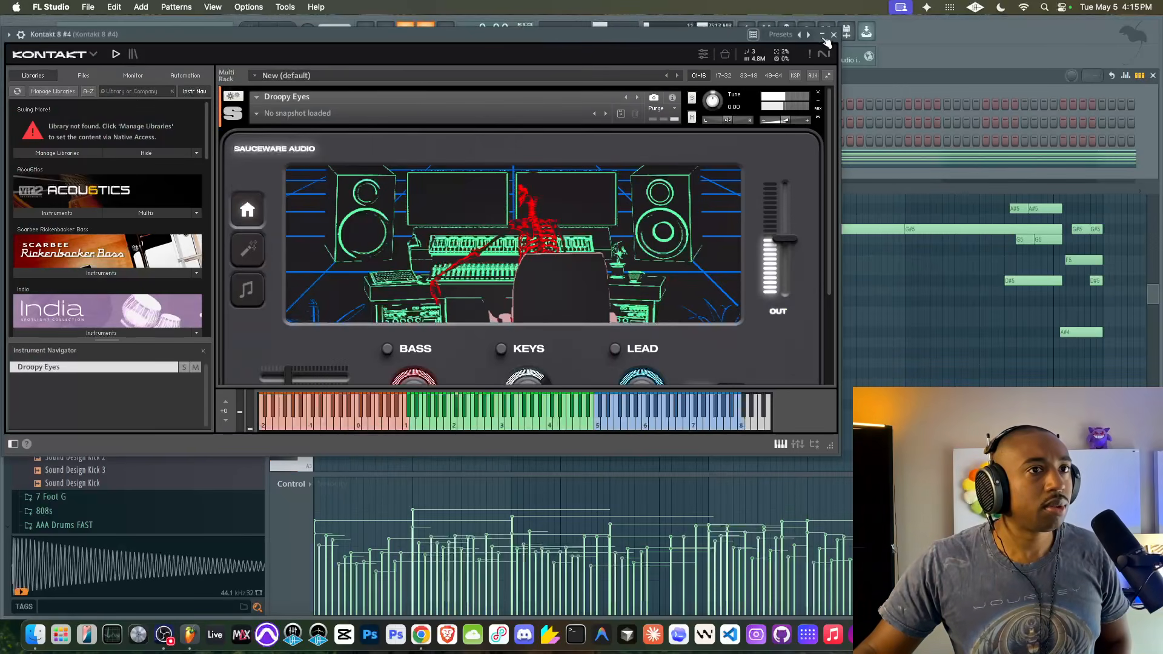
pyautogui.click(835, 36)
pyautogui.press('F9')
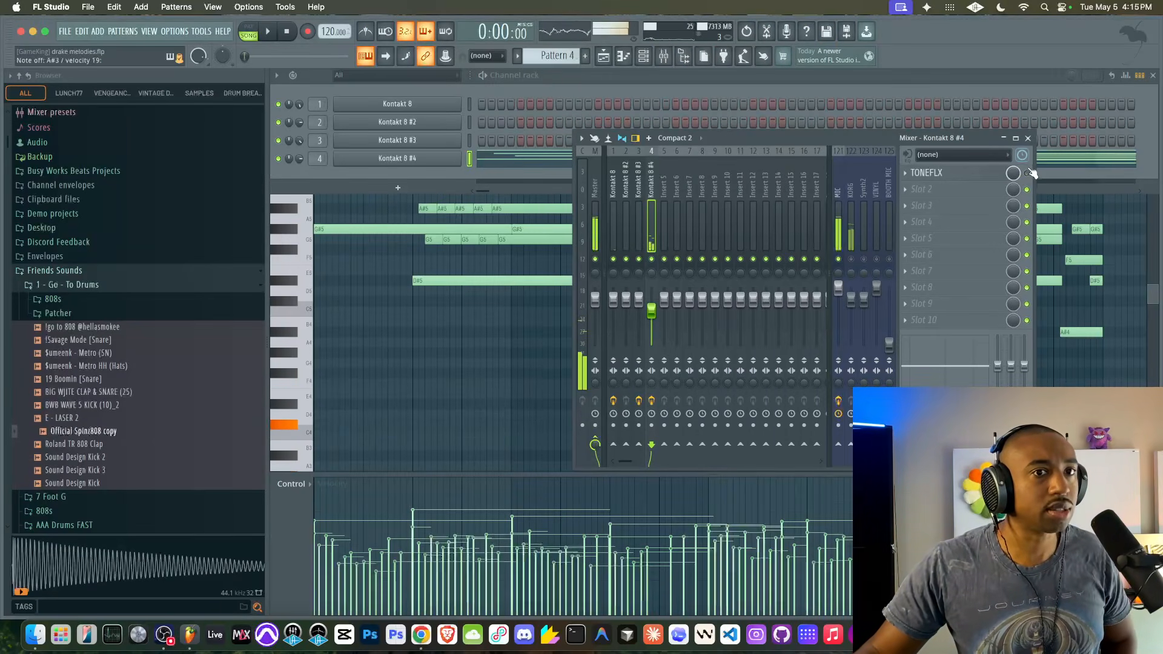
pyautogui.press('space')
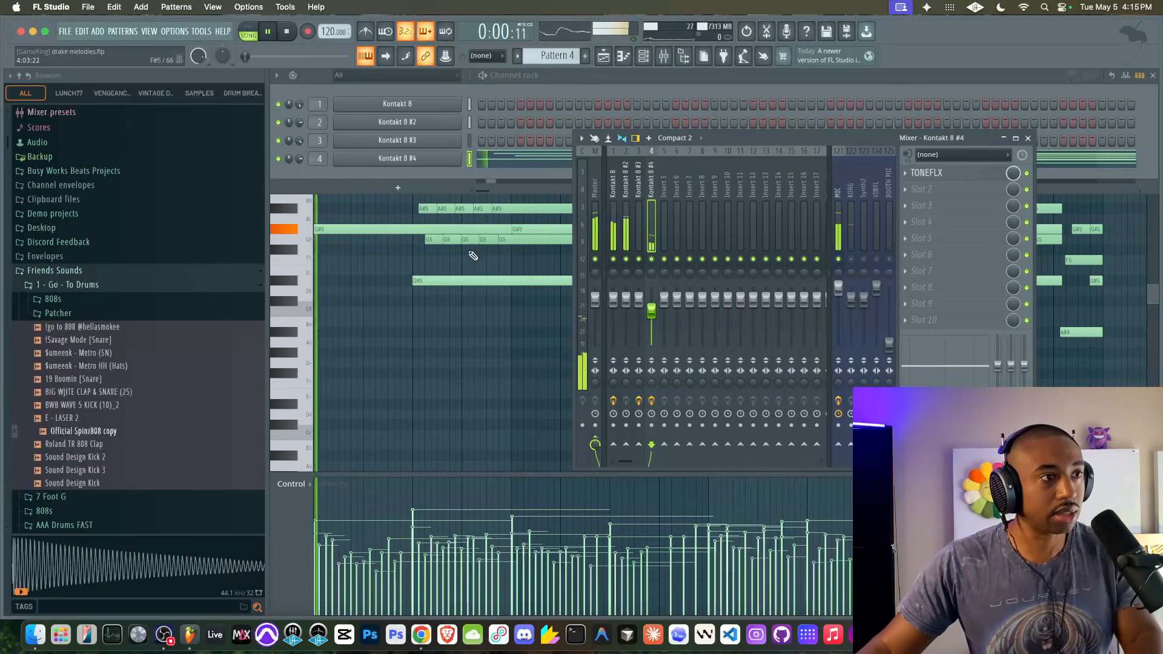
# - Audition Sauceware's Goat'd, Jailer and Kollege Key's instruments on Kontakt 8 #4 while the song plays
pyautogui.click(415, 158)
pyautogui.scroll(-5, 96, 227)
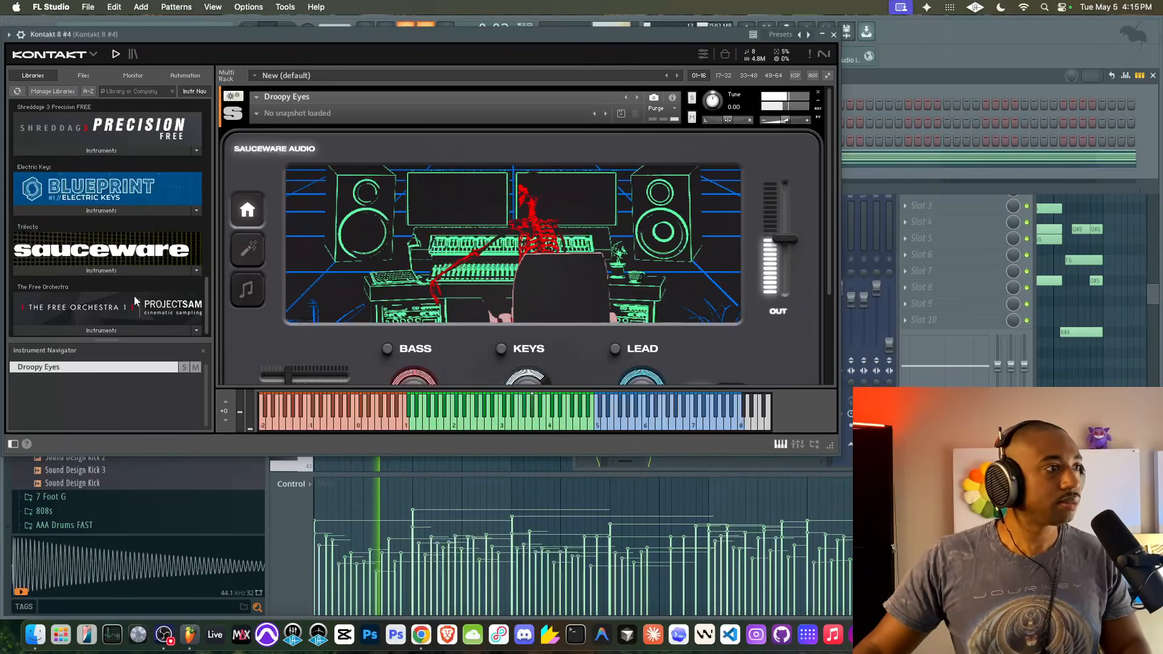
pyautogui.click(97, 245)
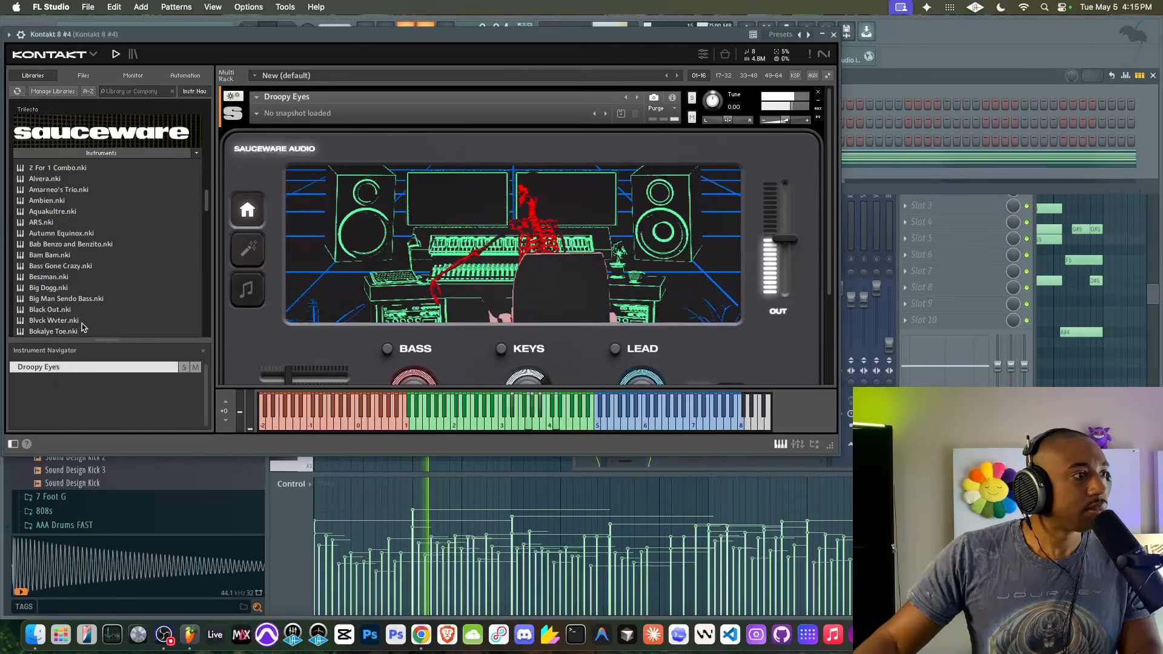
pyautogui.scroll(-3, 74, 306)
pyautogui.doubleClick(73, 298)
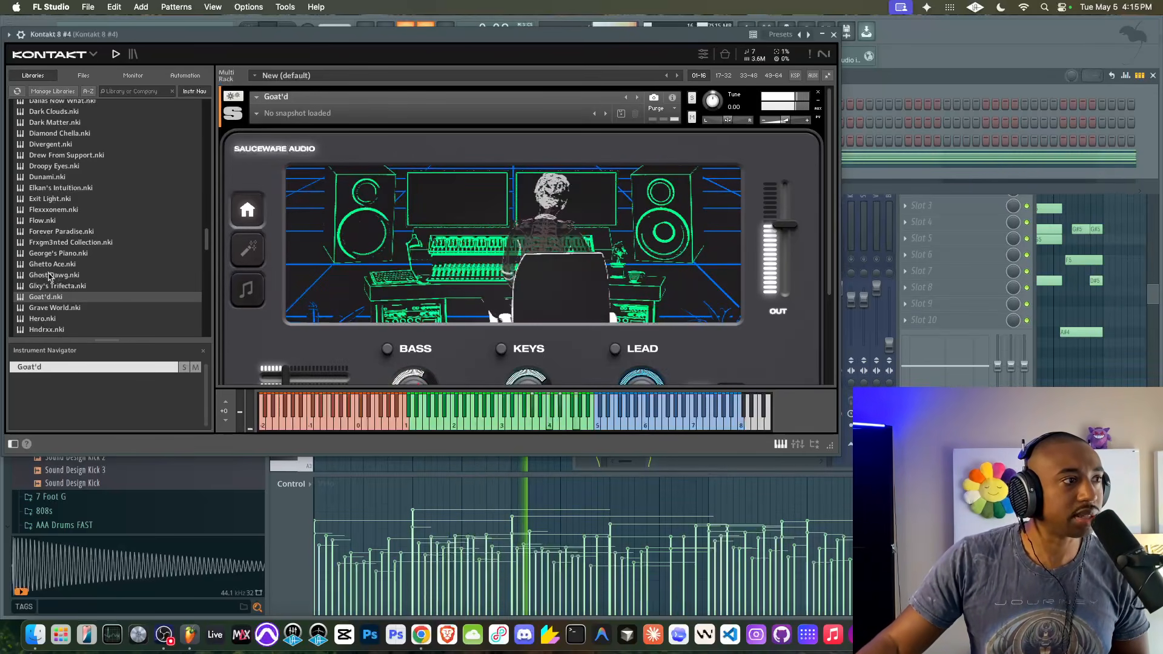
pyautogui.scroll(-3, 88, 284)
pyautogui.doubleClick(83, 279)
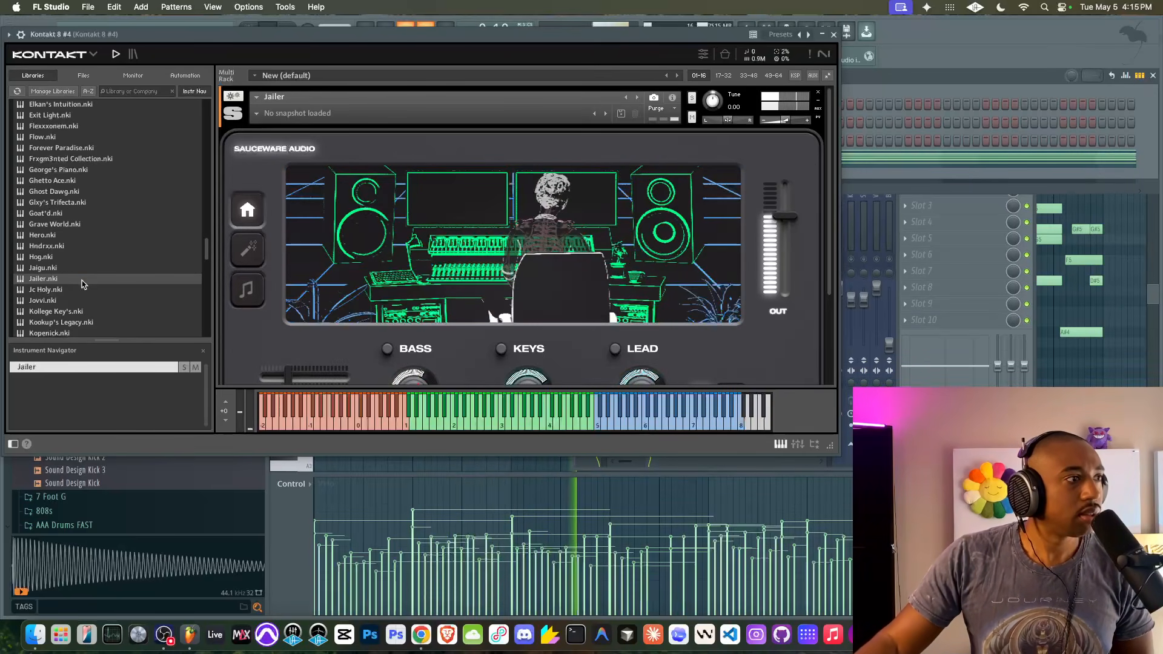
pyautogui.doubleClick(83, 311)
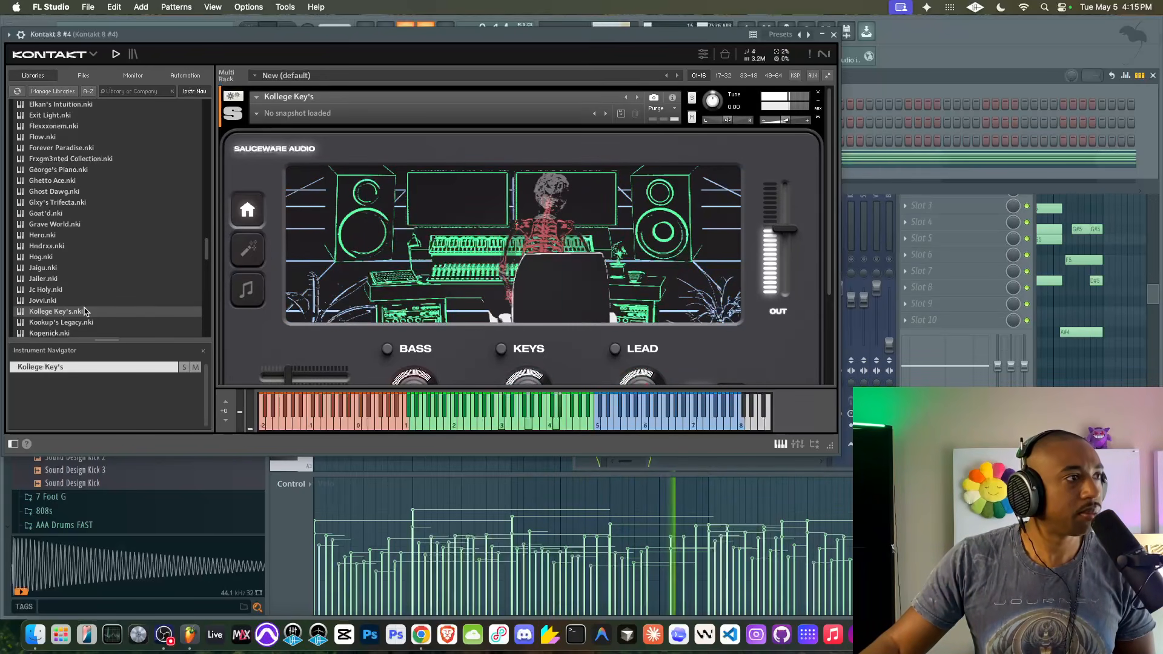
# - Load Sauceware's Amarneo's Trio on Kontakt 8 #4 and save the project
pyautogui.scroll(10, 85, 311)
pyautogui.scroll(5, 82, 279)
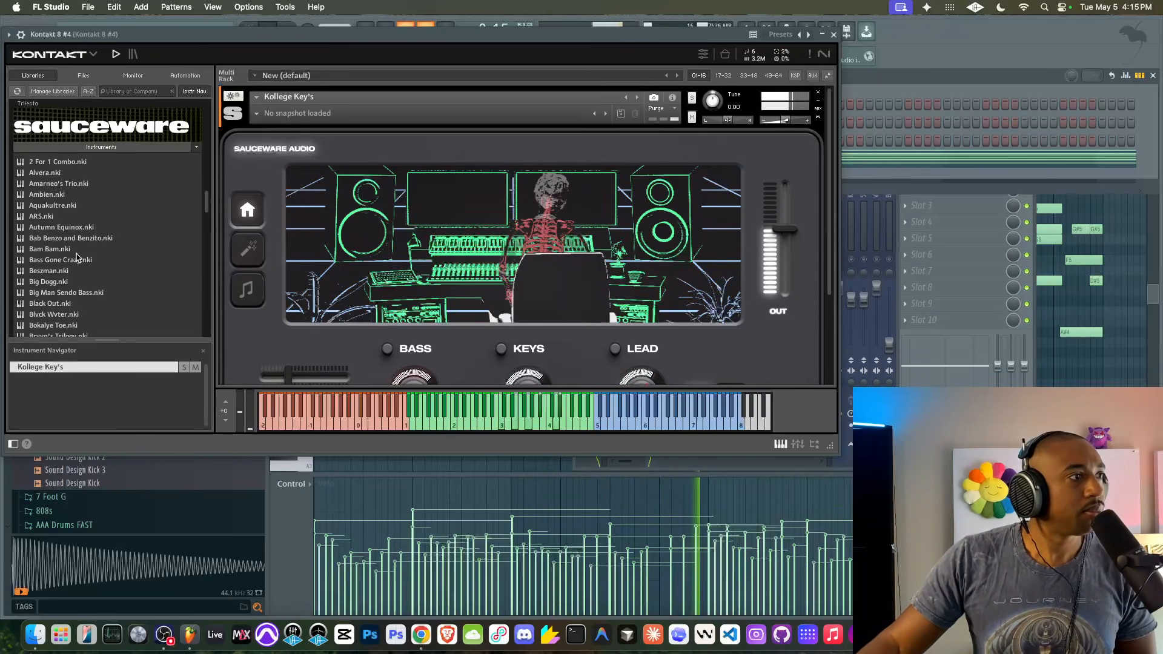
pyautogui.doubleClick(68, 183)
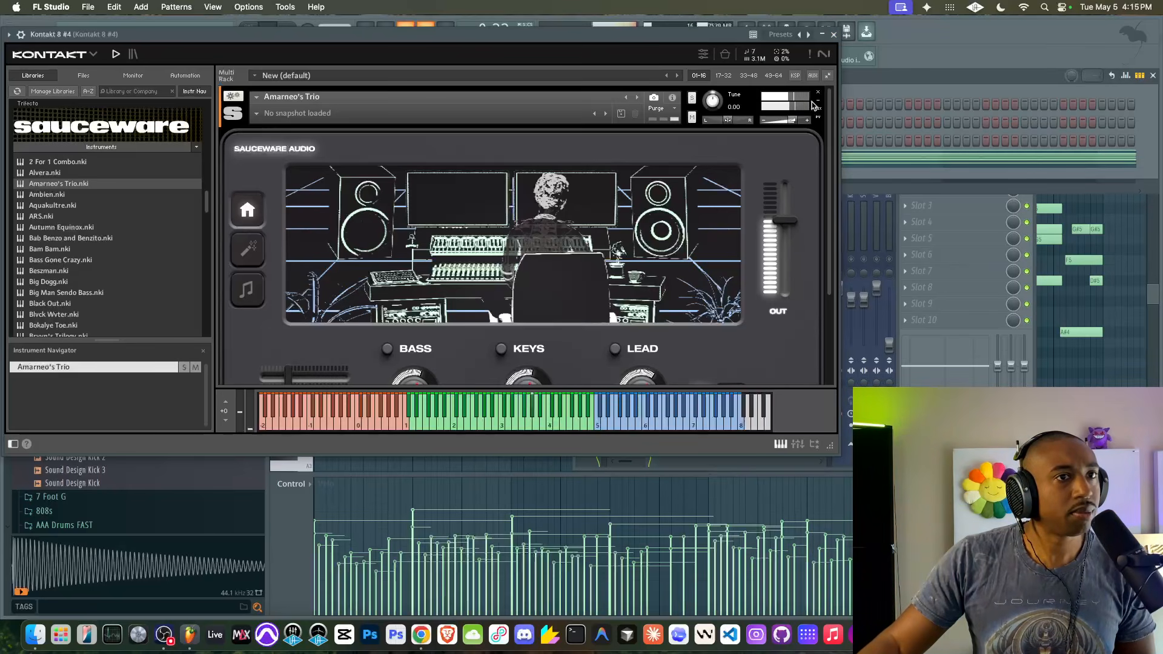
pyautogui.click(833, 35)
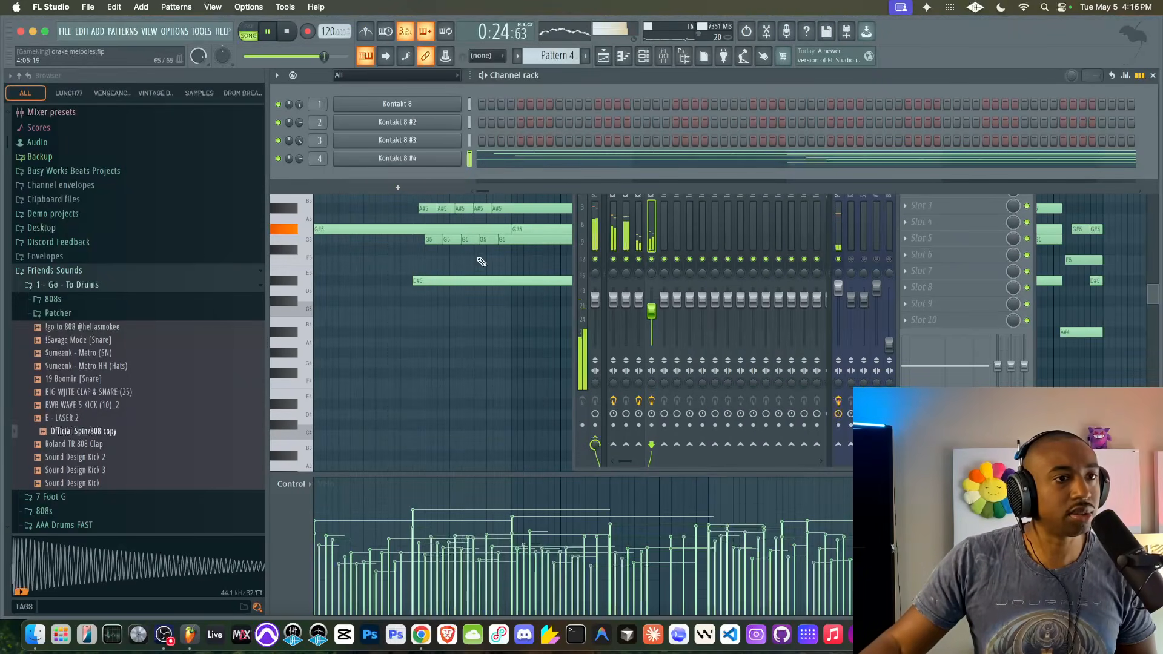
pyautogui.click(477, 321)
pyautogui.press('super+s')
# - Open TONEFLX's advanced view on the Kontakt 8 #4 mixer track and briefly mute the MIC track while listening
pyautogui.click(643, 55)
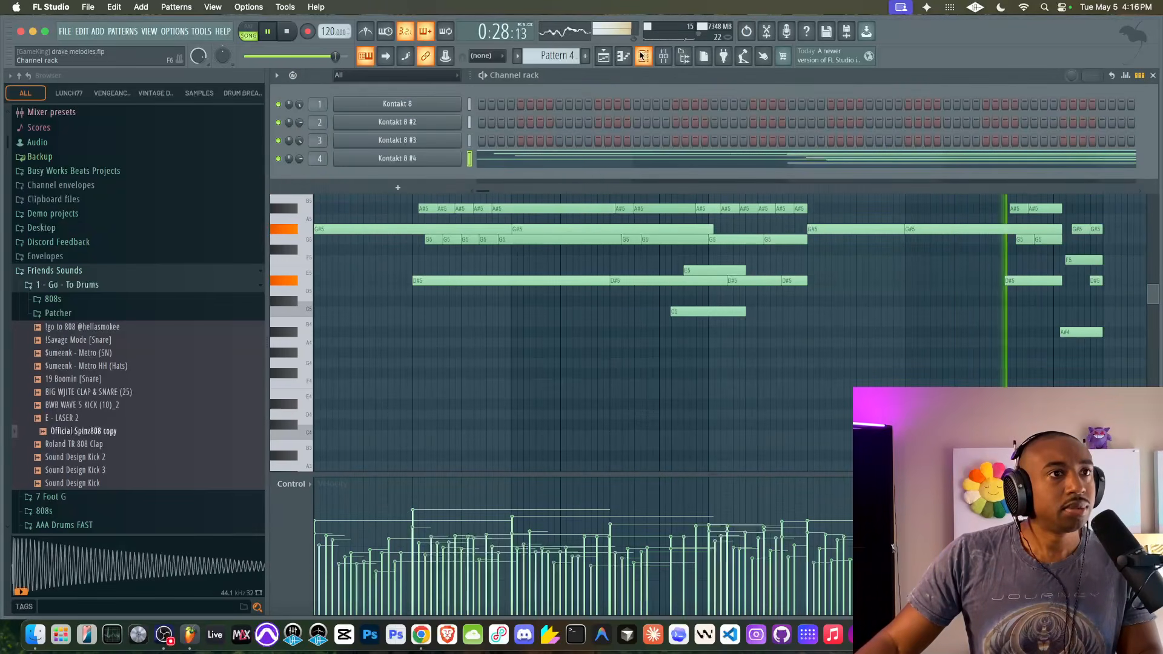
pyautogui.click(417, 158)
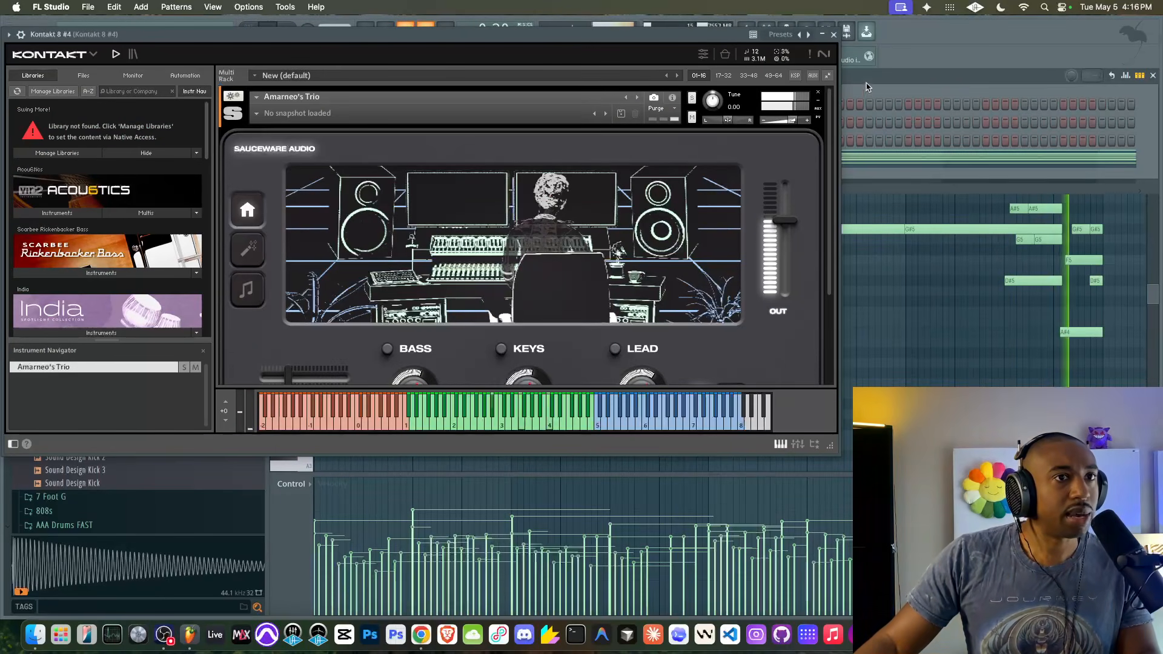
pyautogui.click(834, 34)
pyautogui.press('F9')
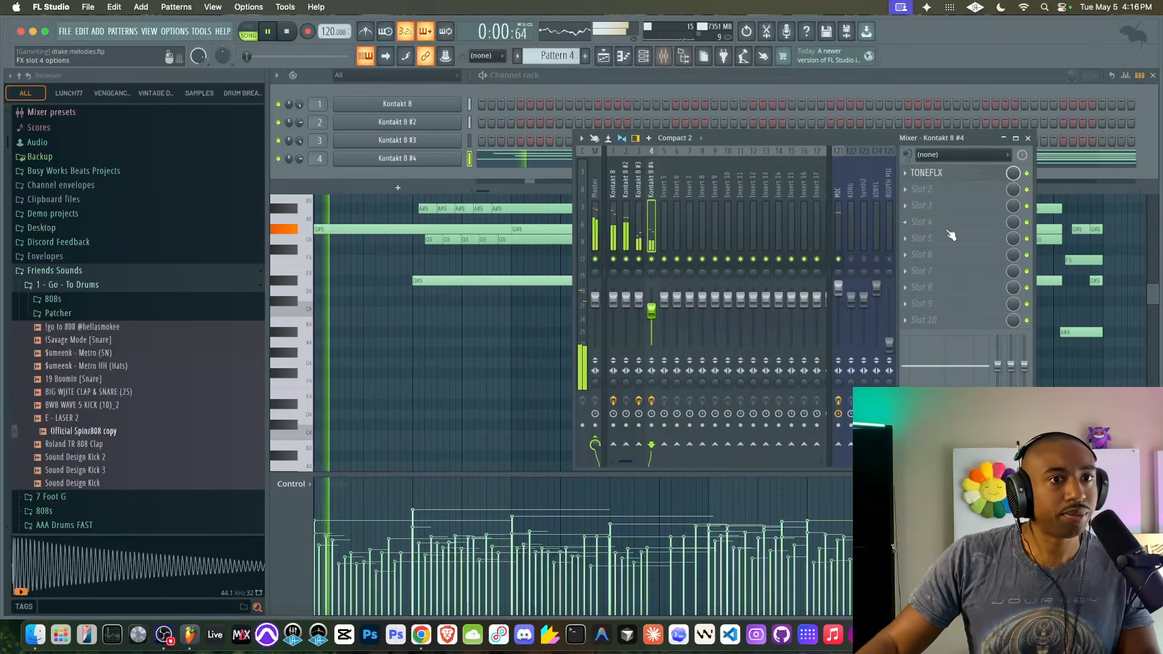
pyautogui.click(970, 174)
pyautogui.click(364, 276)
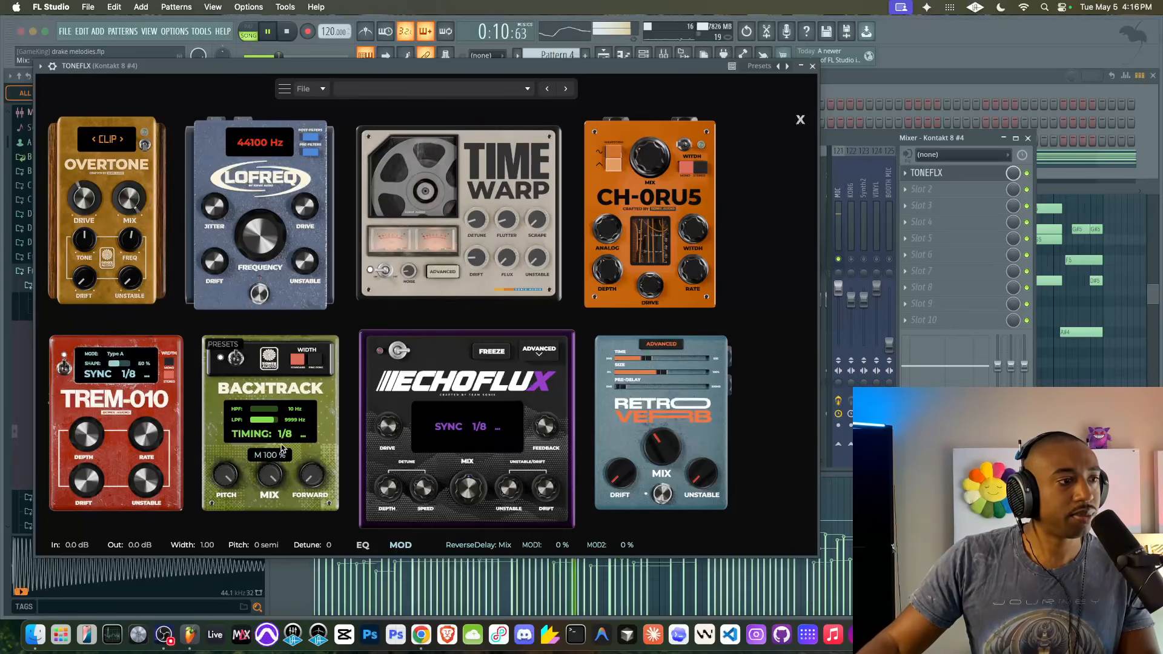
pyautogui.click(839, 260)
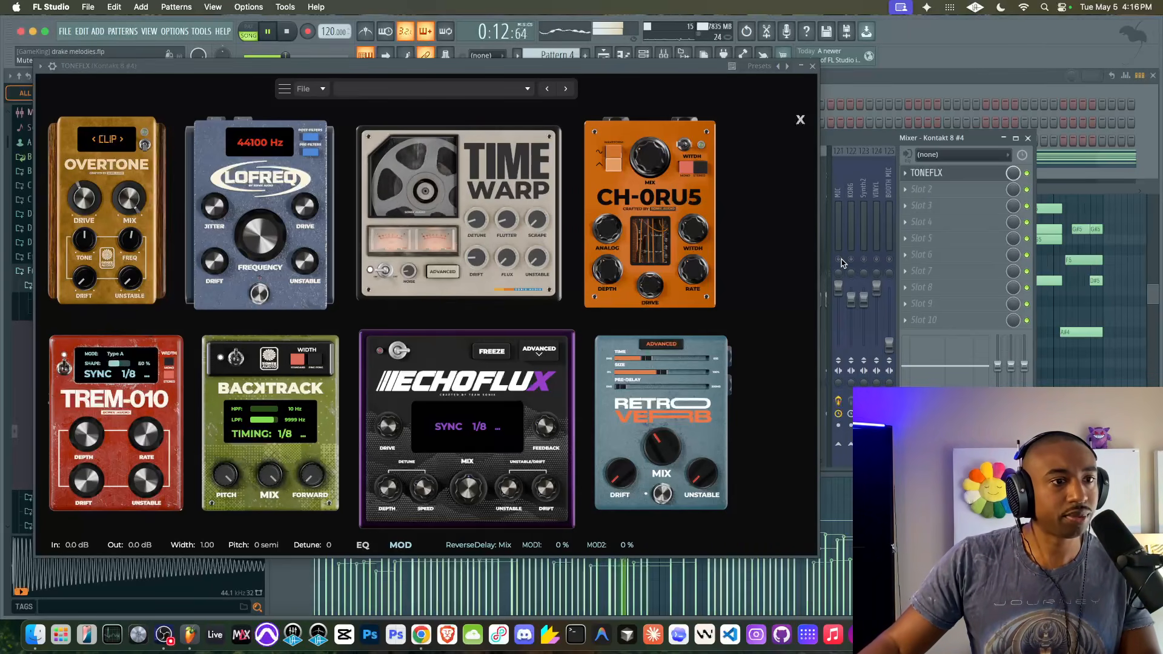
pyautogui.click(839, 260)
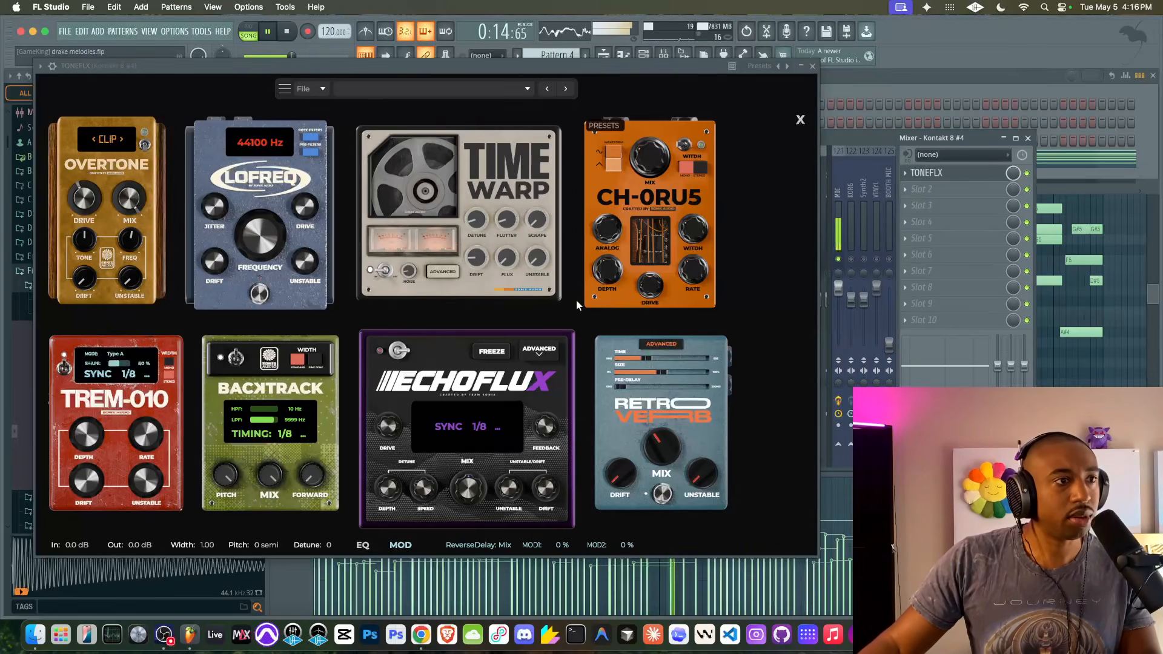
# - Set the RETRO VERB pedal's mix to 49% and raise its drift and unstable amounts
pyautogui.moveTo(671, 465); pyautogui.dragTo(630, 458)
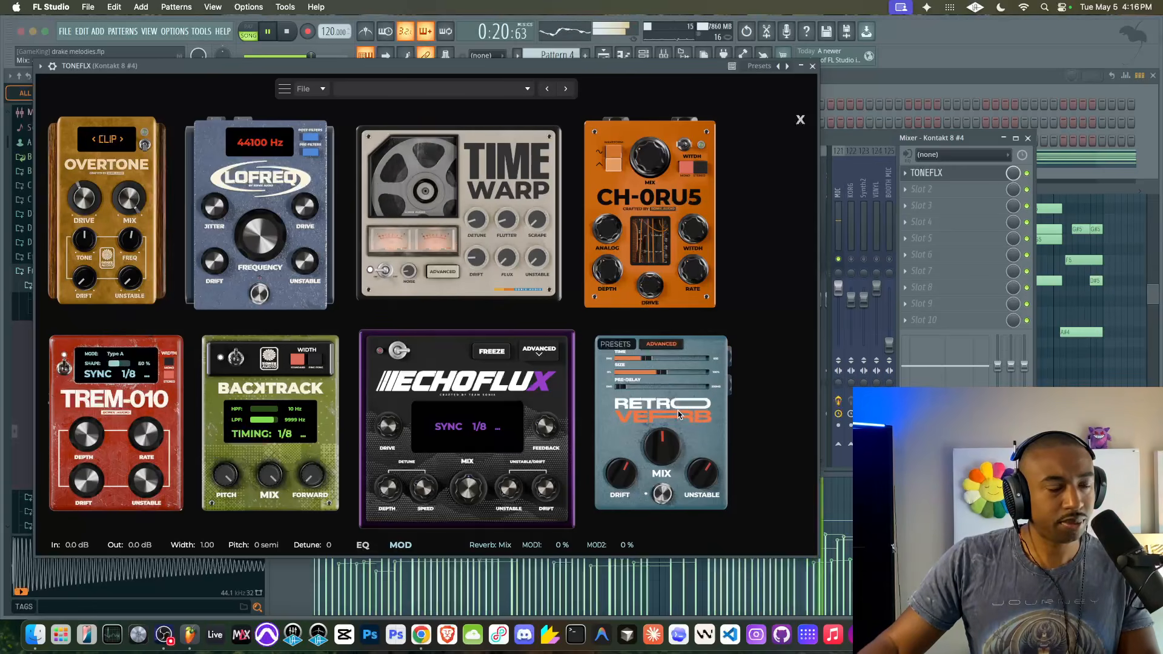
pyautogui.moveTo(659, 451)
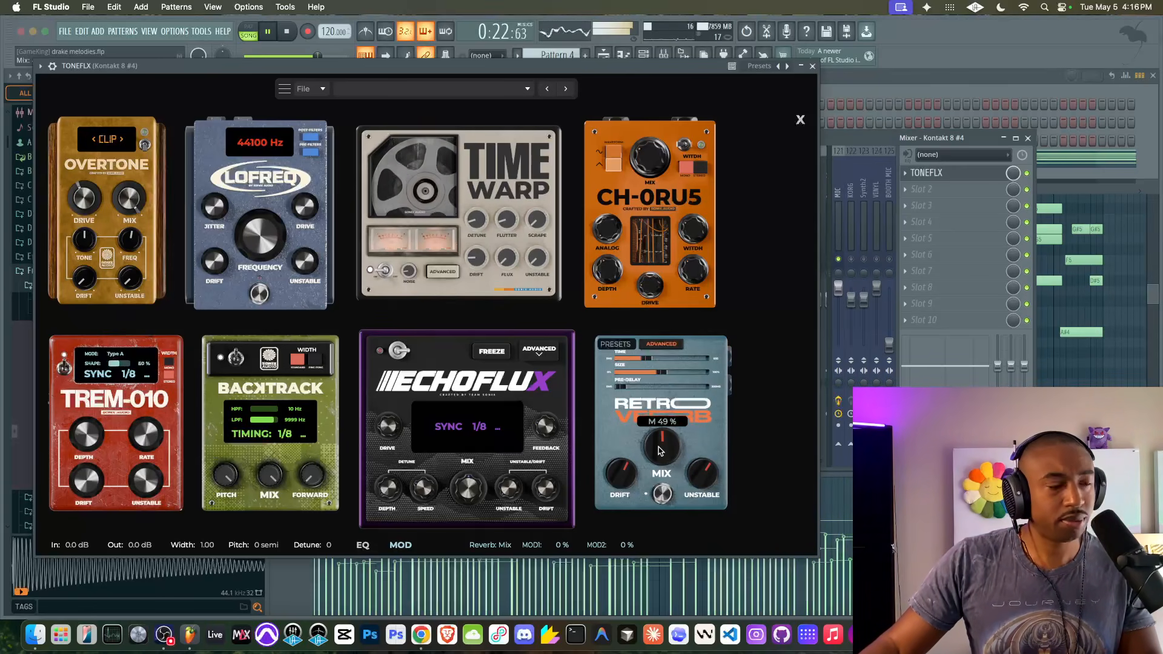
pyautogui.moveTo(550, 429)
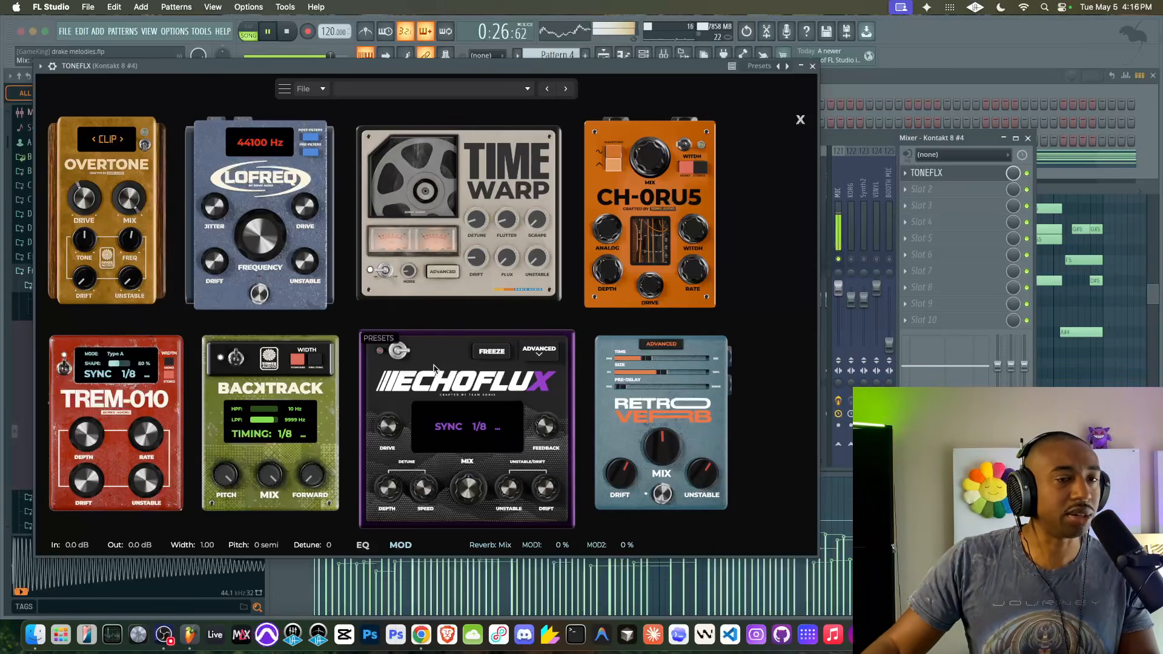
# - Listen to the layered melody with the MIC mixer track muted, and turn that track back on
pyautogui.click(839, 262)
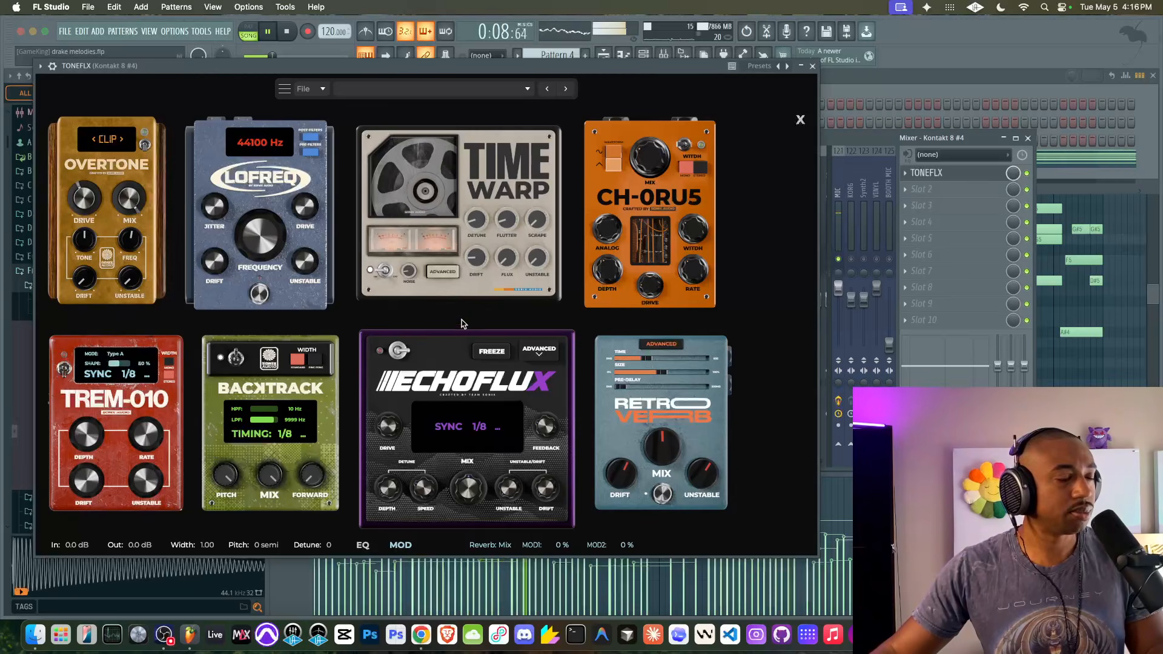
pyautogui.click(840, 260)
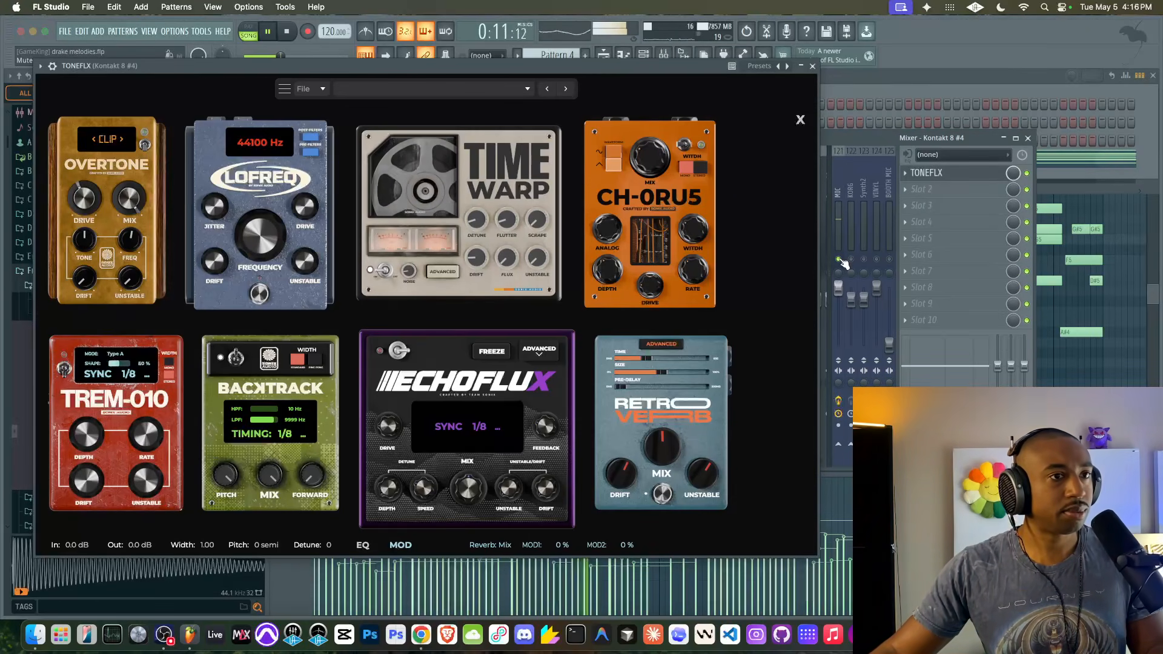
pyautogui.click(812, 67)
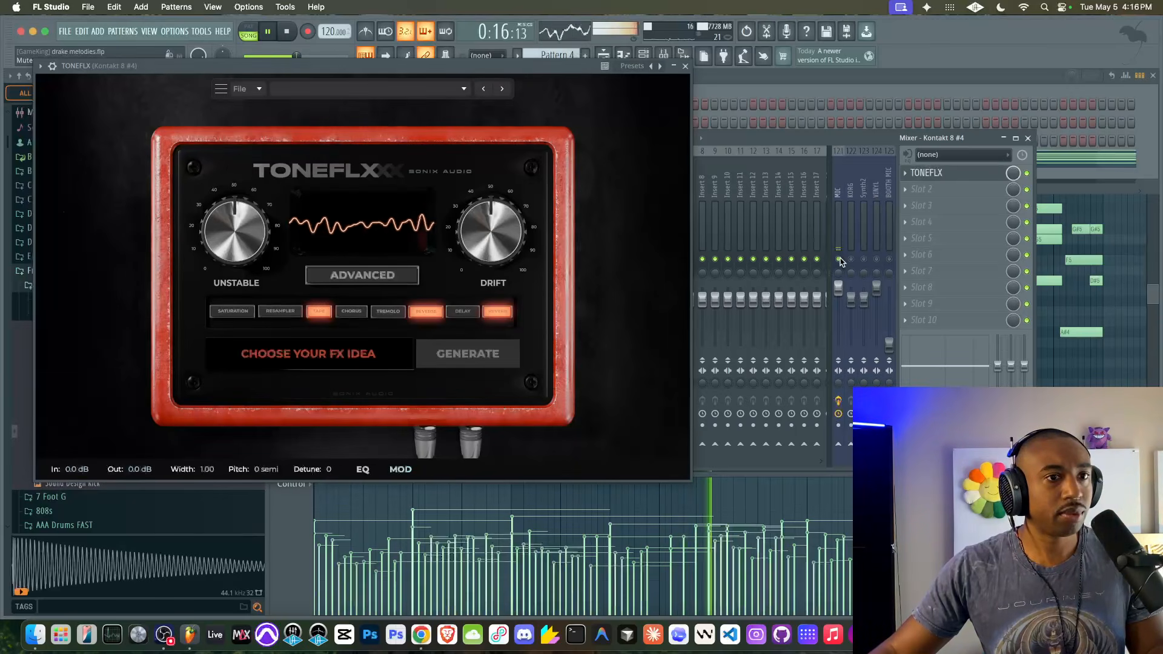
pyautogui.click(839, 261)
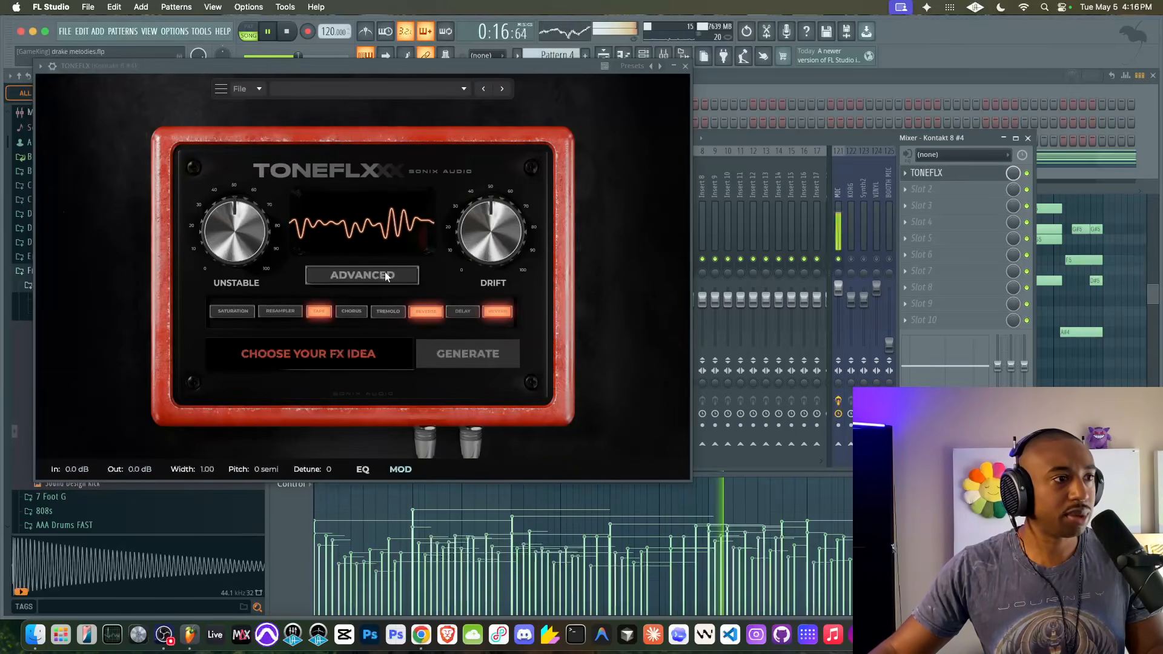
# - Set the BACKTRACK pedal's timing to 1/8 S in TONEFLX's advanced view, and close the plugin
pyautogui.click(384, 273)
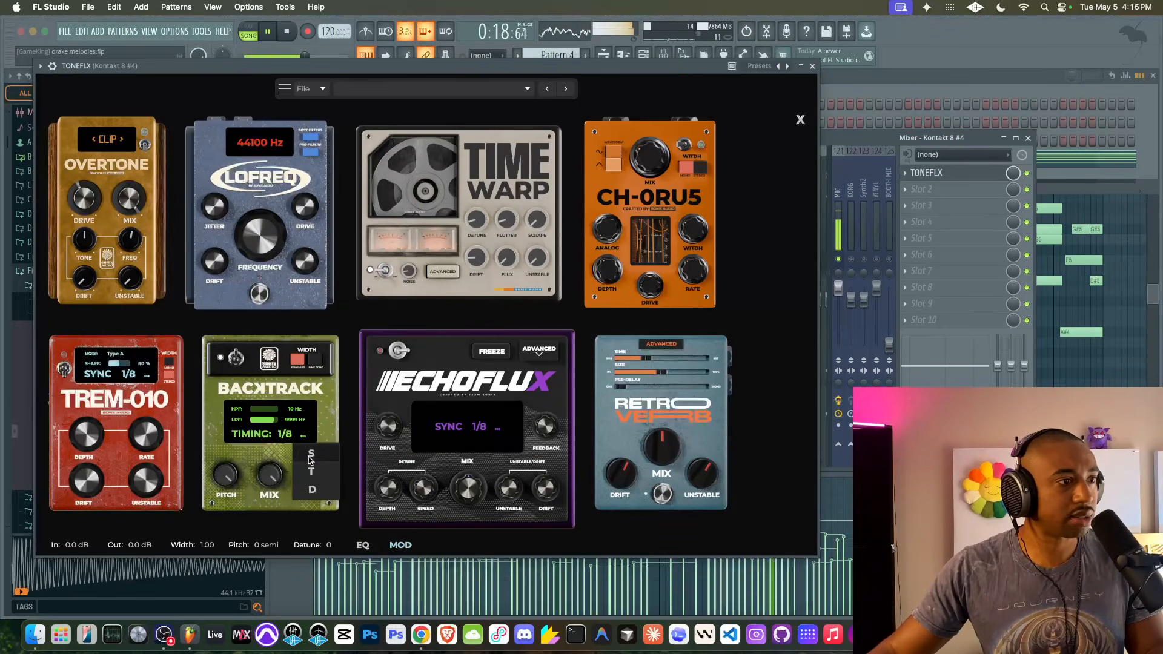
pyautogui.click(289, 434)
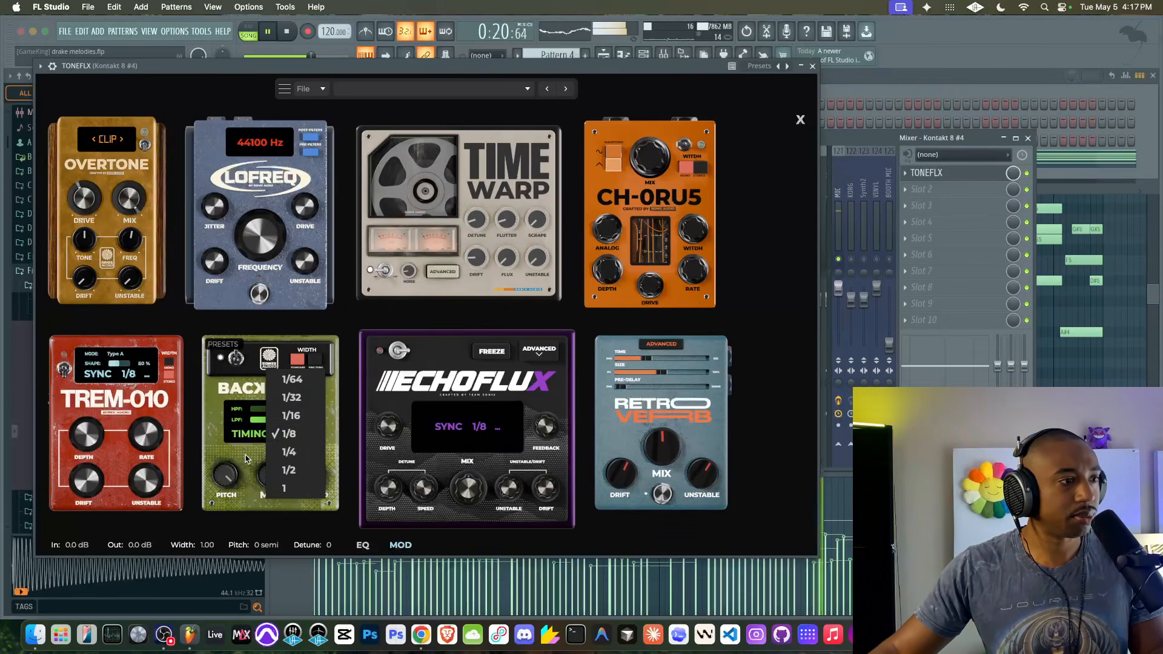
pyautogui.click(288, 434)
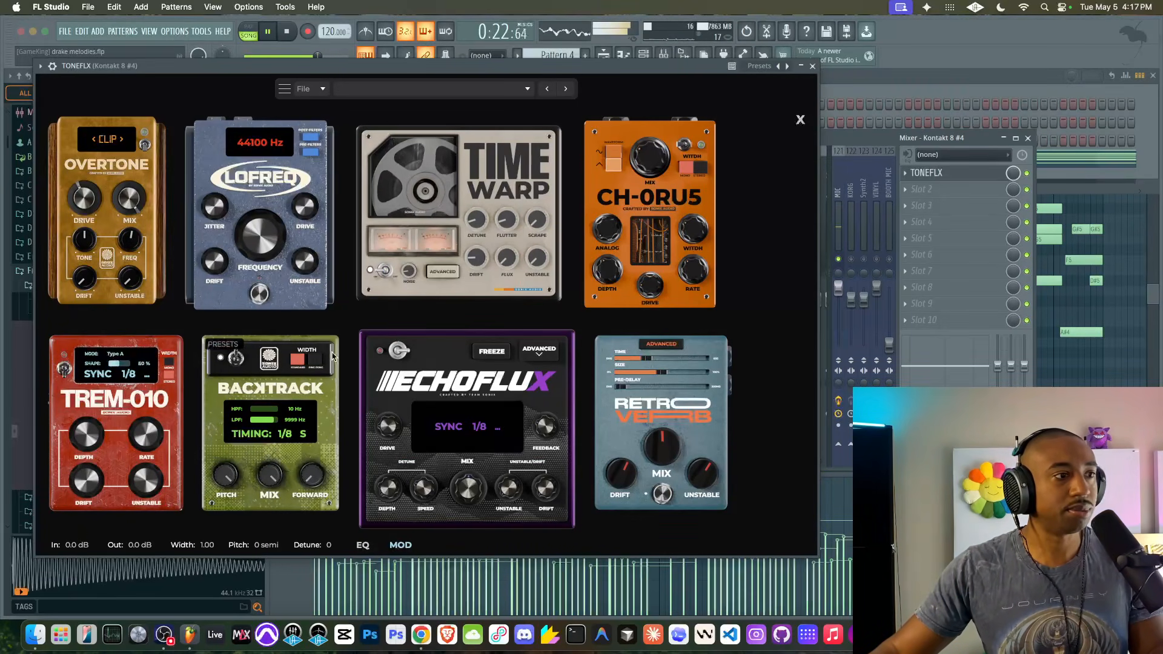
pyautogui.click(812, 66)
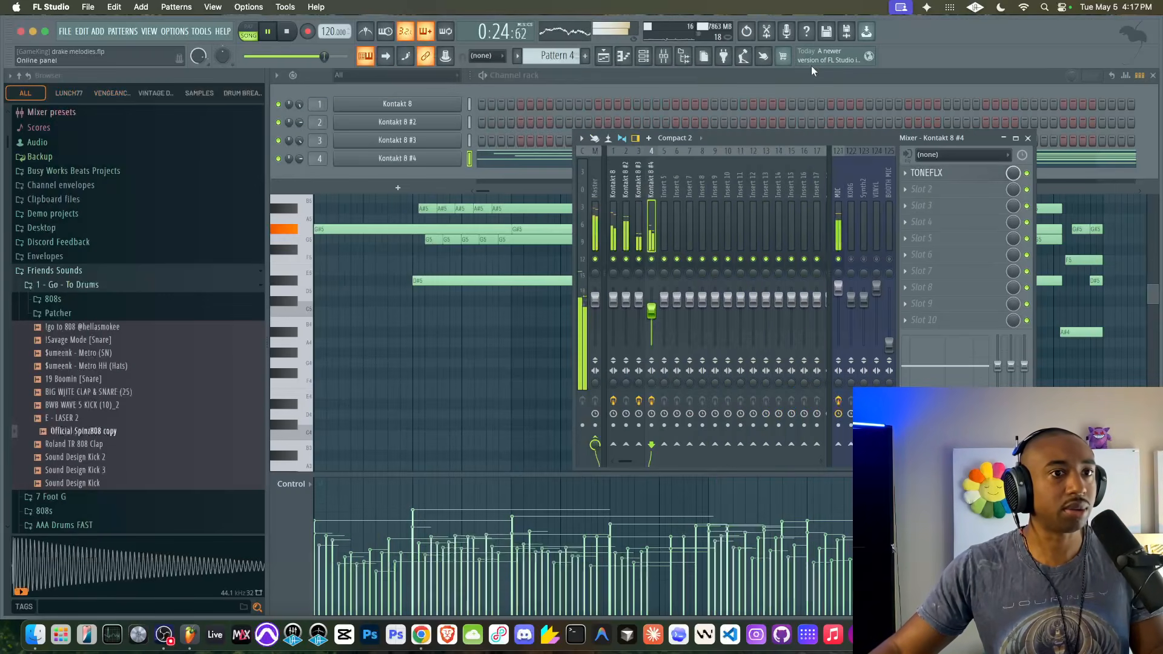
# - Lower the Kontakt 8 #4 mixer fader slightly, and show the playlist arrangement
pyautogui.moveTo(652, 309); pyautogui.dragTo(651, 314)
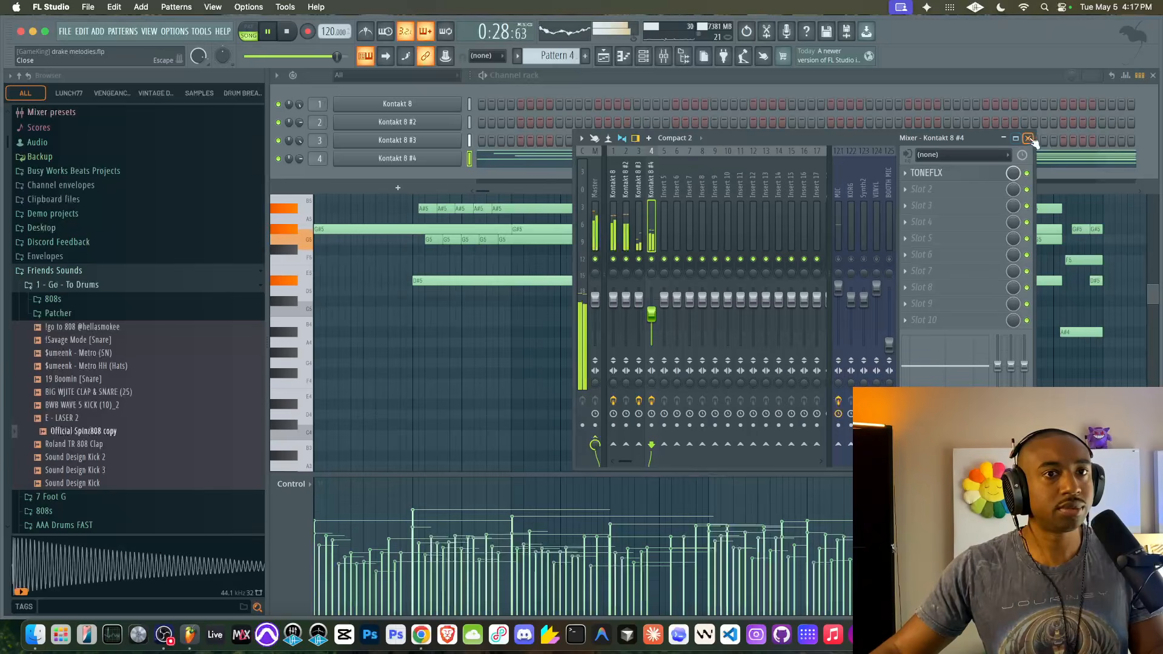
pyautogui.click(602, 57)
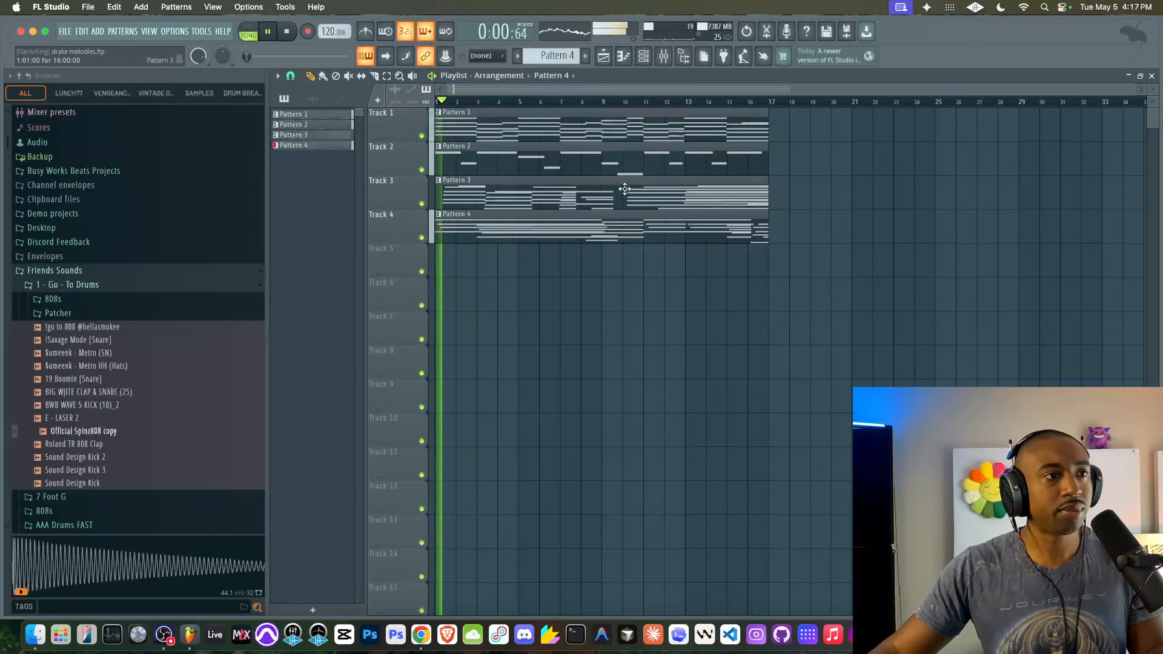
# - Move the Pattern 4 clip to bar 17, and place copies of the Pattern 2 and Pattern 3 clips there on their own tracks
pyautogui.moveTo(509, 221); pyautogui.dragTo(845, 218)
pyautogui.moveTo(683, 152); pyautogui.dragTo(1018, 140)
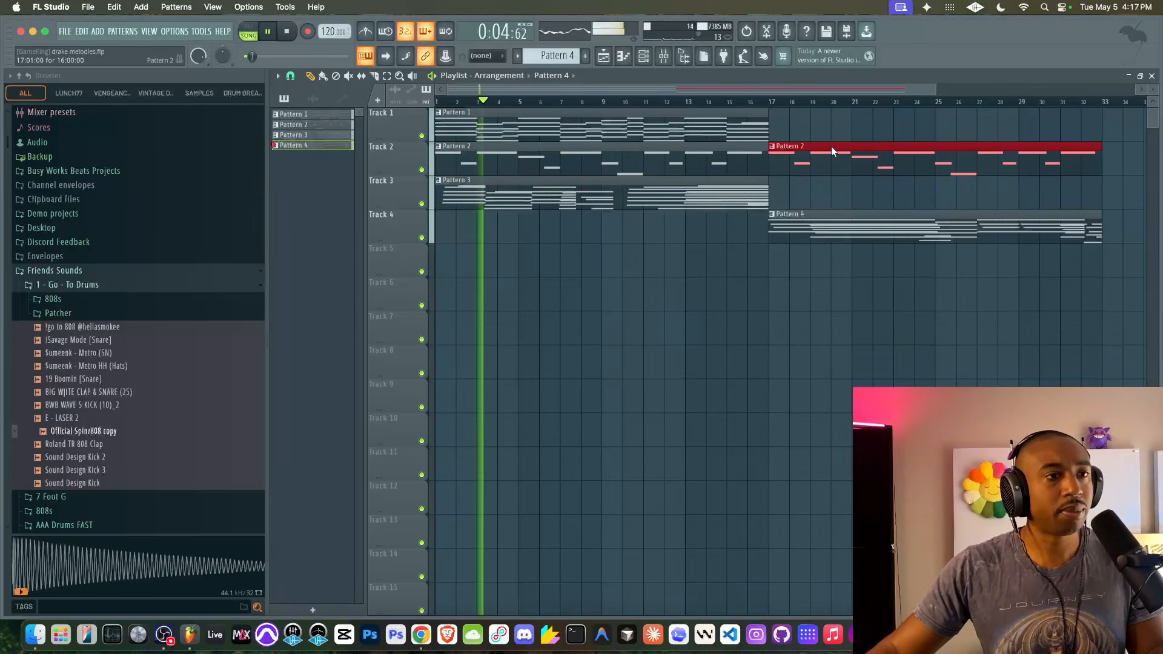
pyautogui.scroll(-2, 811, 146)
pyautogui.moveTo(602, 194); pyautogui.dragTo(888, 178)
# - Mute the MIC mixer track, and play the arrangement from just before bar 17
pyautogui.press('F9')
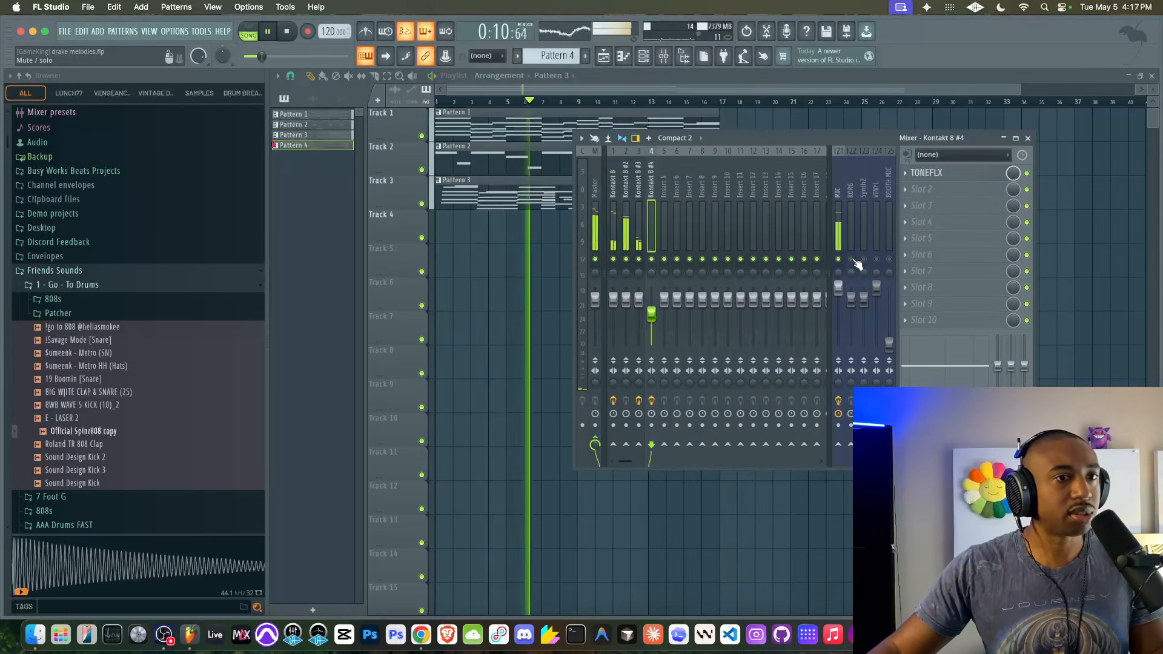
pyautogui.press('F9')
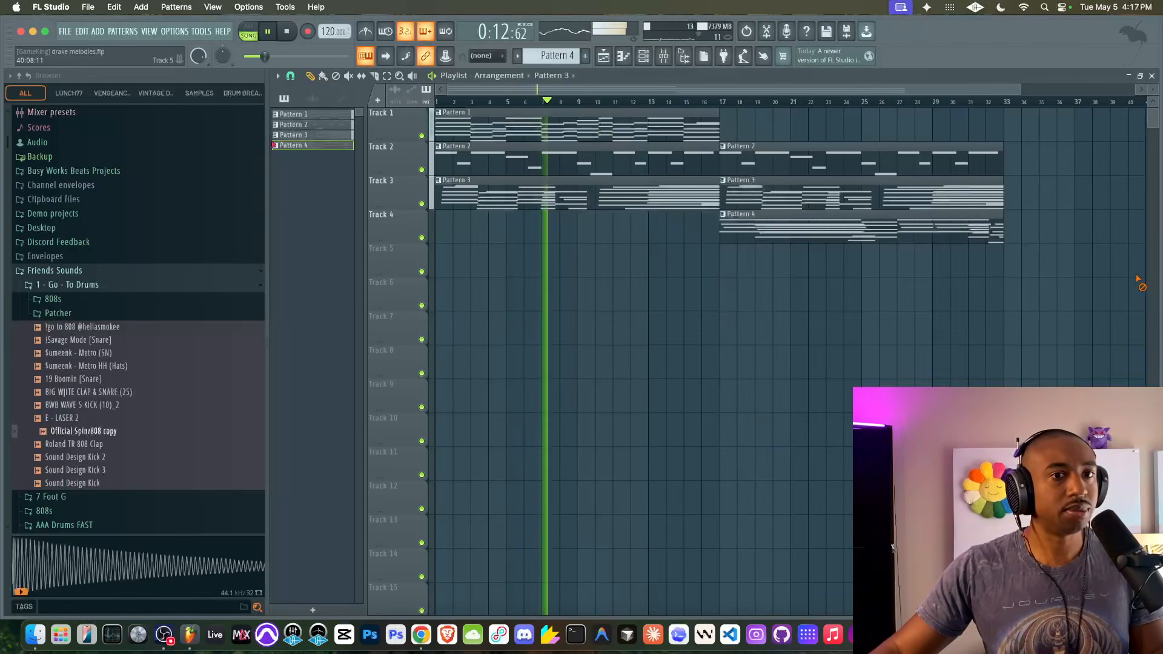
pyautogui.click(708, 102)
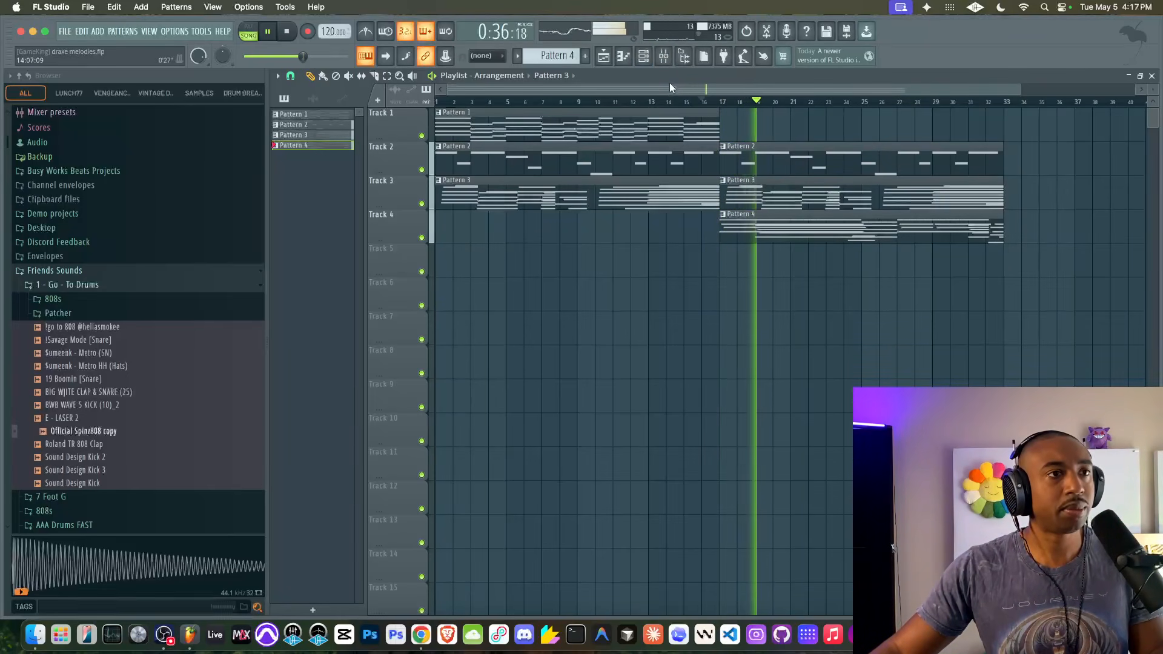
pyautogui.scroll(-2, 675, 238)
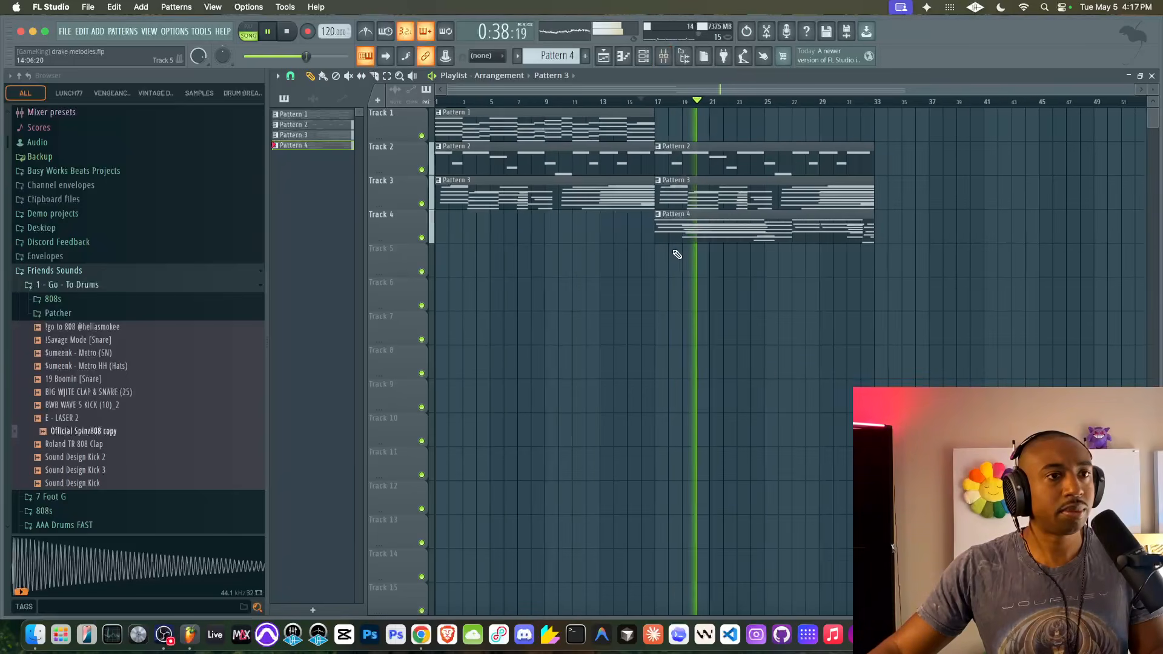
# - Check the pedal settings in TONEFLX's advanced view on Kontakt 8 #4, and close the plugin
pyautogui.click(662, 59)
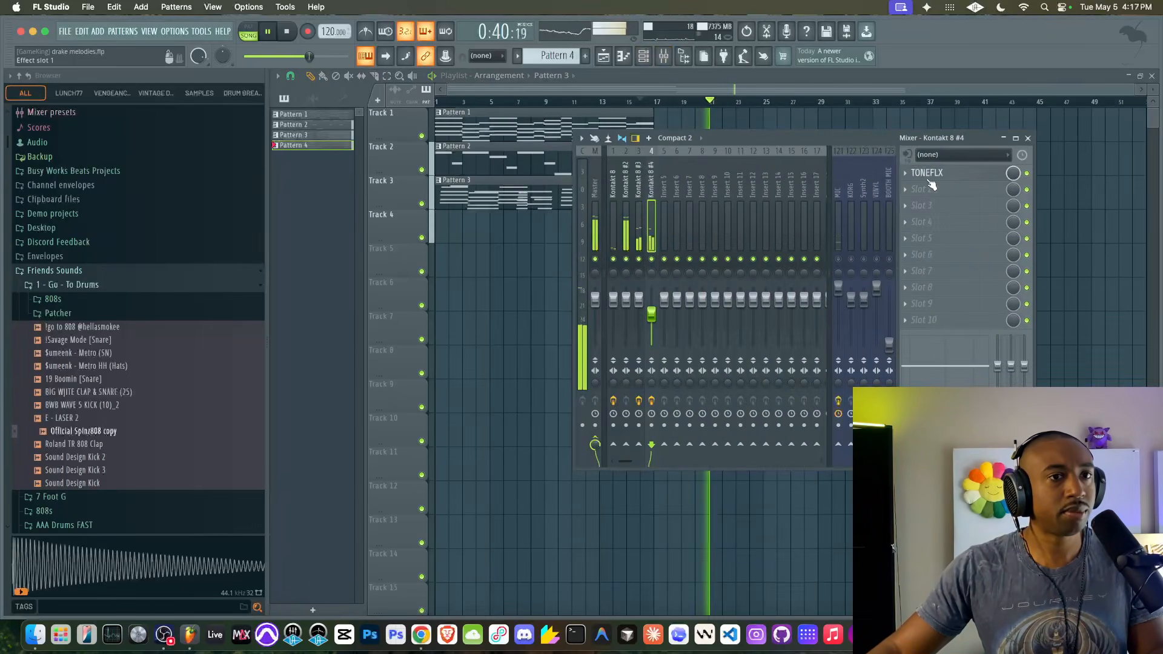
pyautogui.click(960, 175)
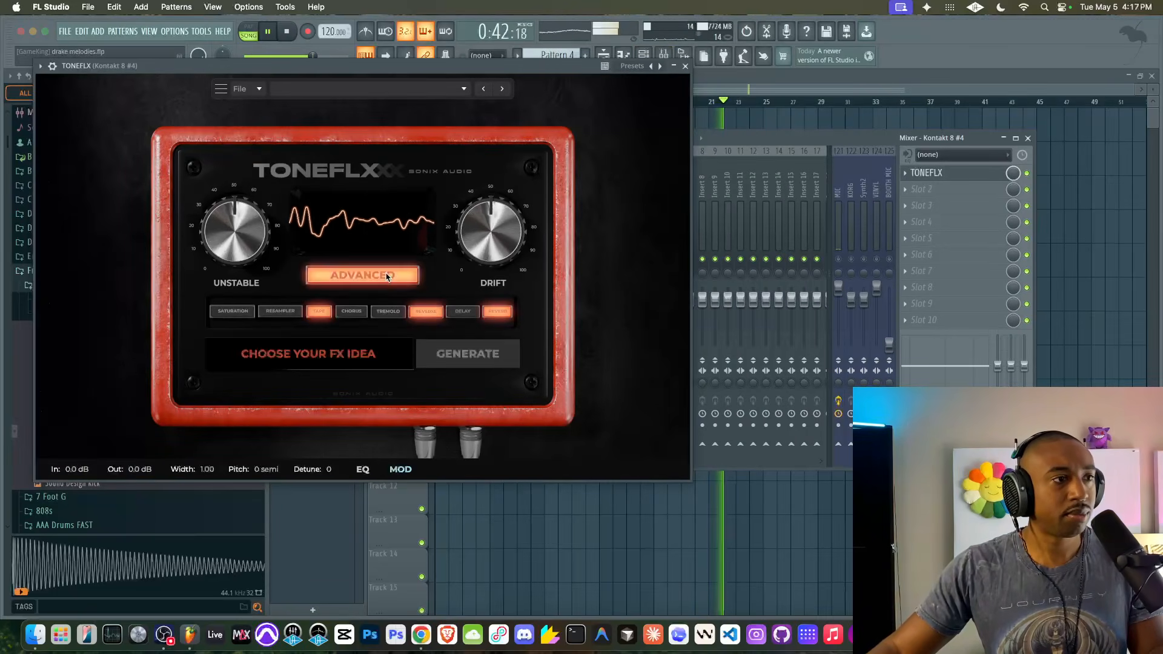
pyautogui.click(362, 275)
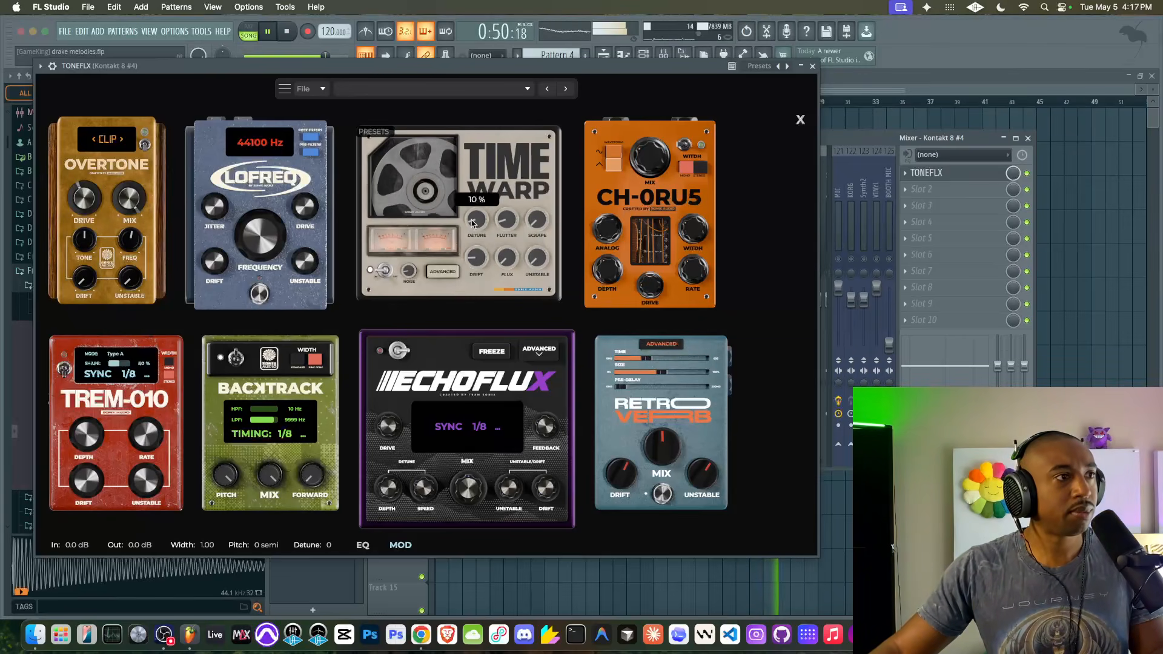
pyautogui.click(813, 66)
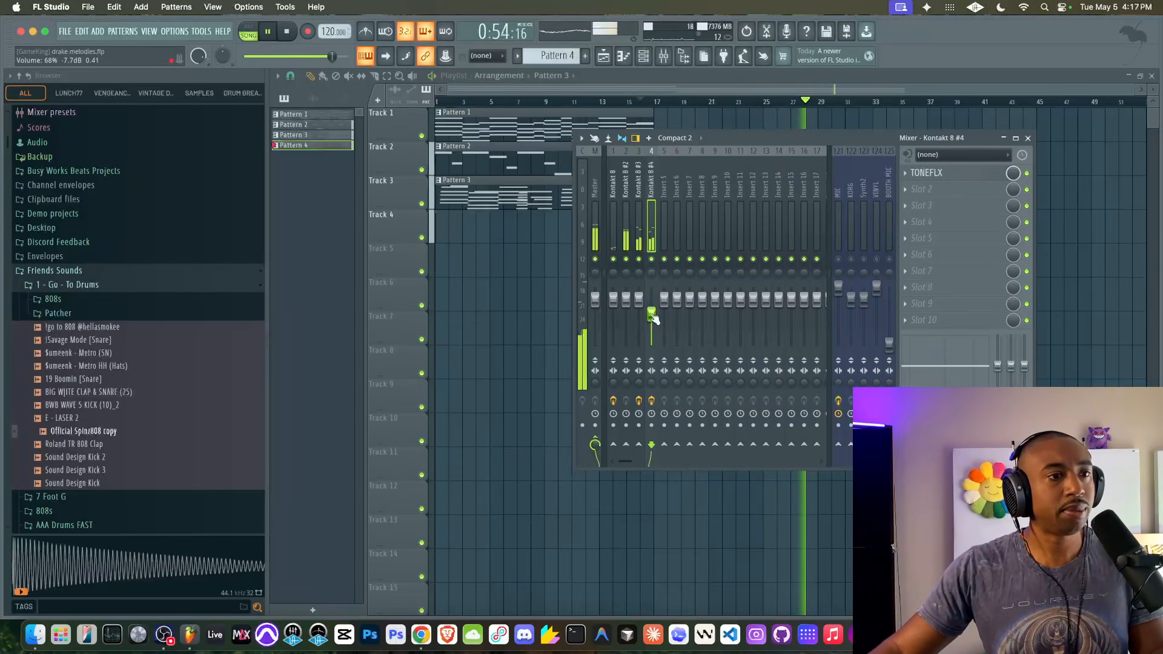
# - Load Gross Beat into the second effect slot of Kontakt 8 #4, and set its envelope snap to 1/4
pyautogui.click(933, 189)
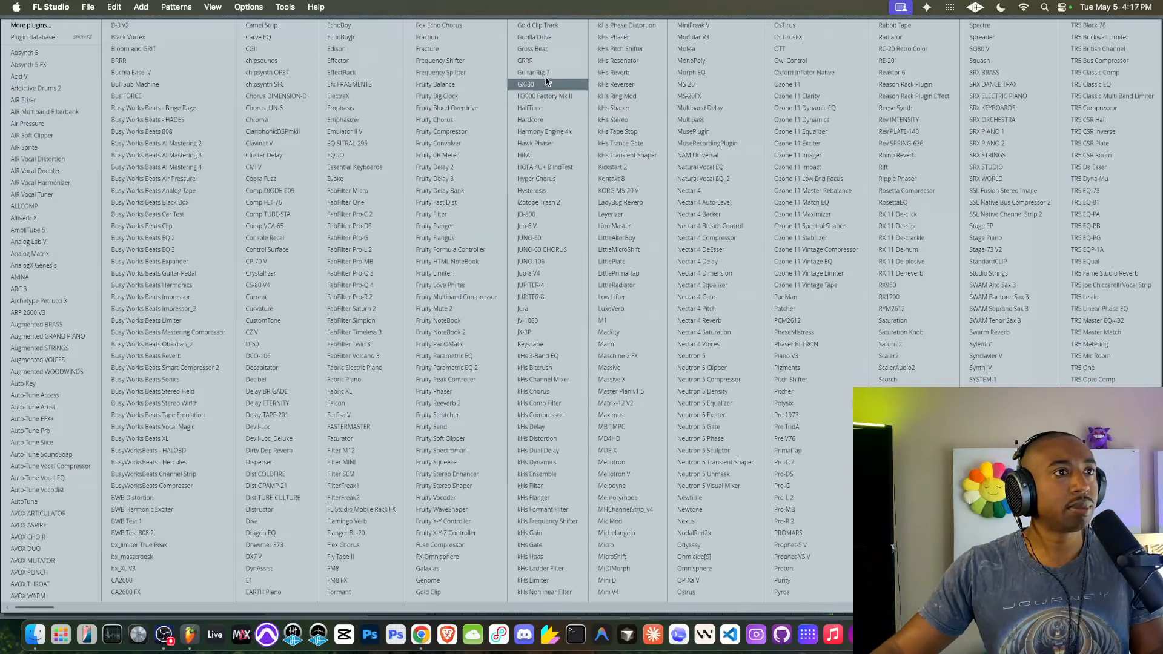
pyautogui.click(533, 49)
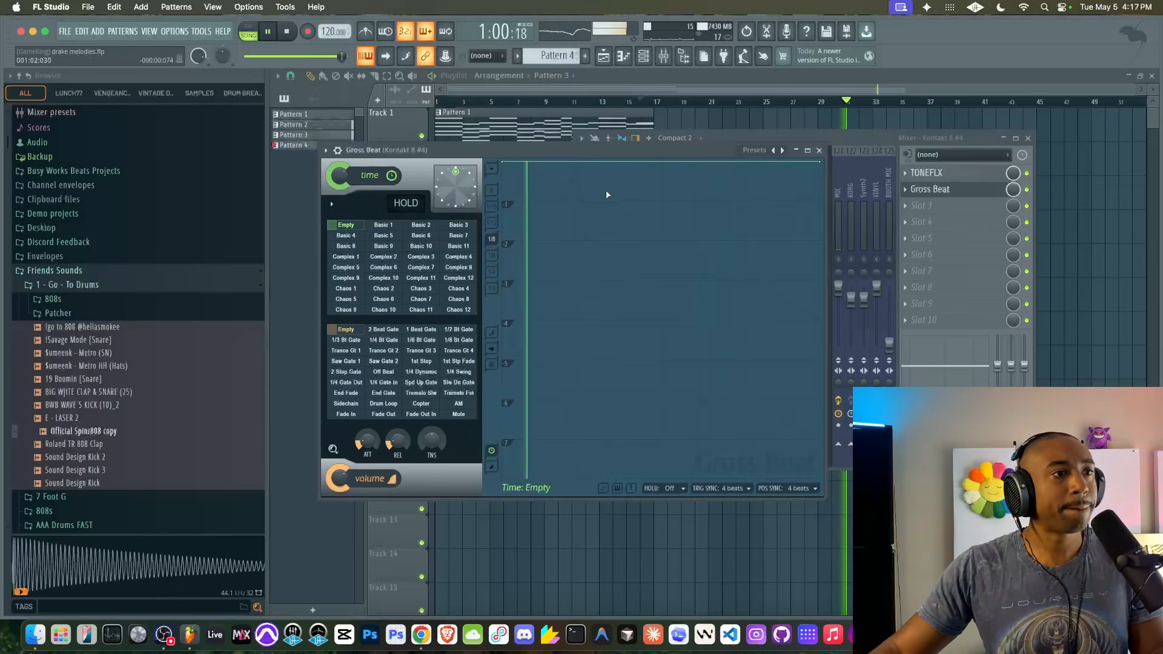
pyautogui.click(493, 272)
# - Draw a descending stepped time envelope in Gross Beat with points at beats 2, 2.5 and 3, offset by 1, 1.5 and 2 beats
pyautogui.rightClick(582, 201)
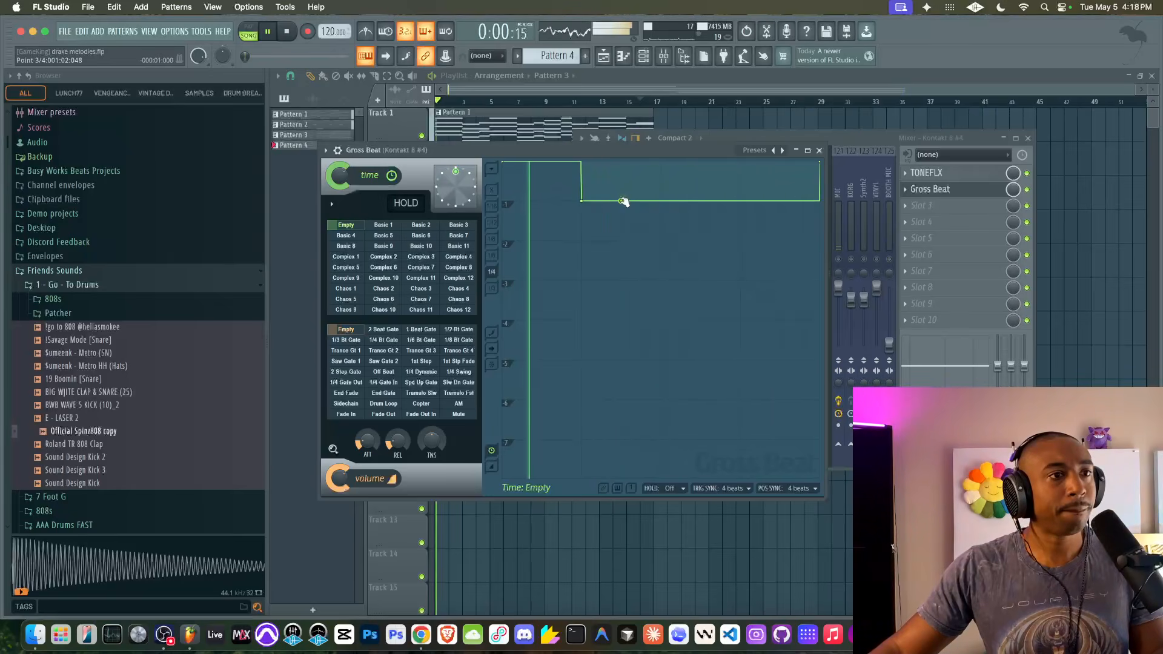
pyautogui.rightClick(621, 181)
pyautogui.rightClick(661, 261)
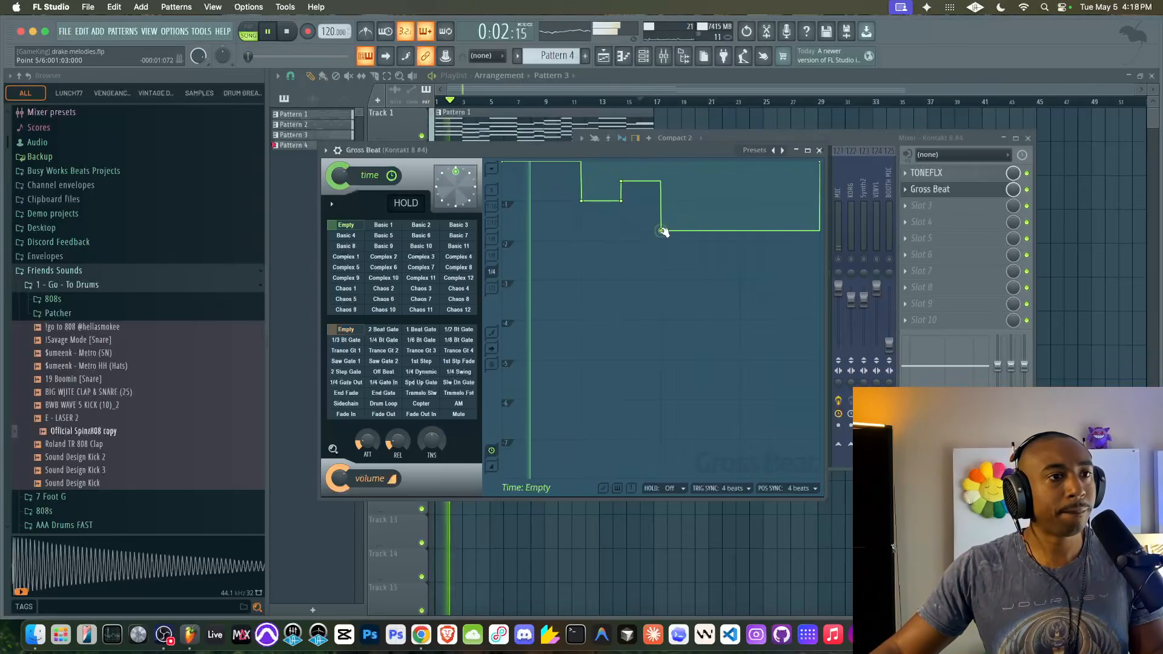
pyautogui.rightClick(661, 242)
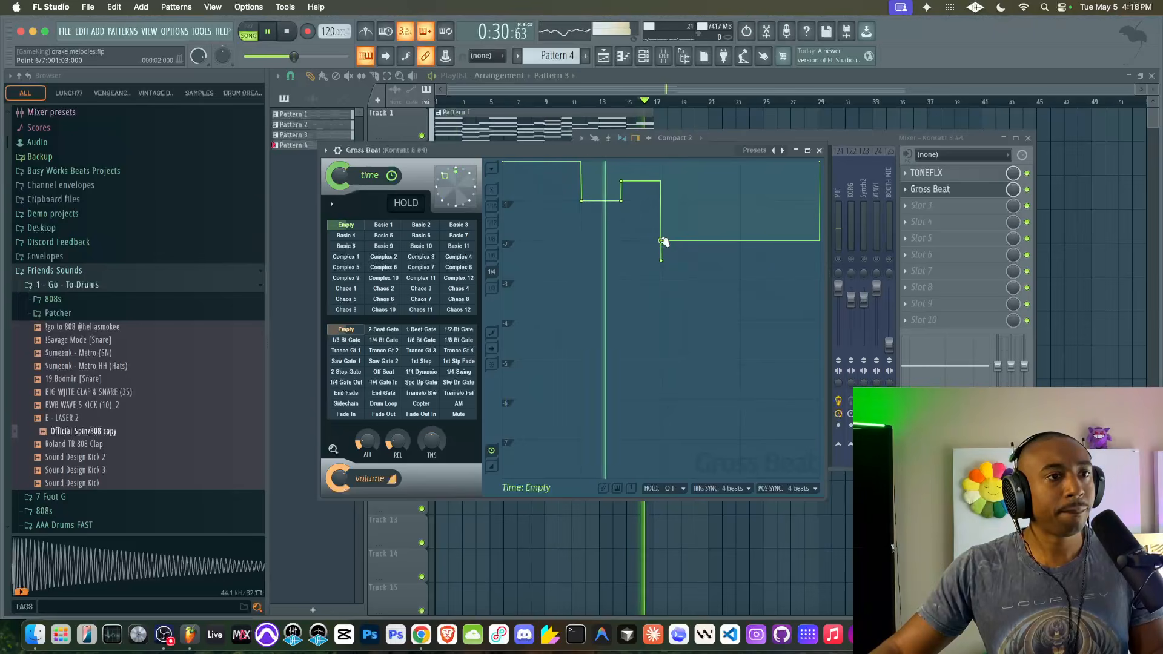
pyautogui.rightClick(661, 241)
pyautogui.click(661, 254)
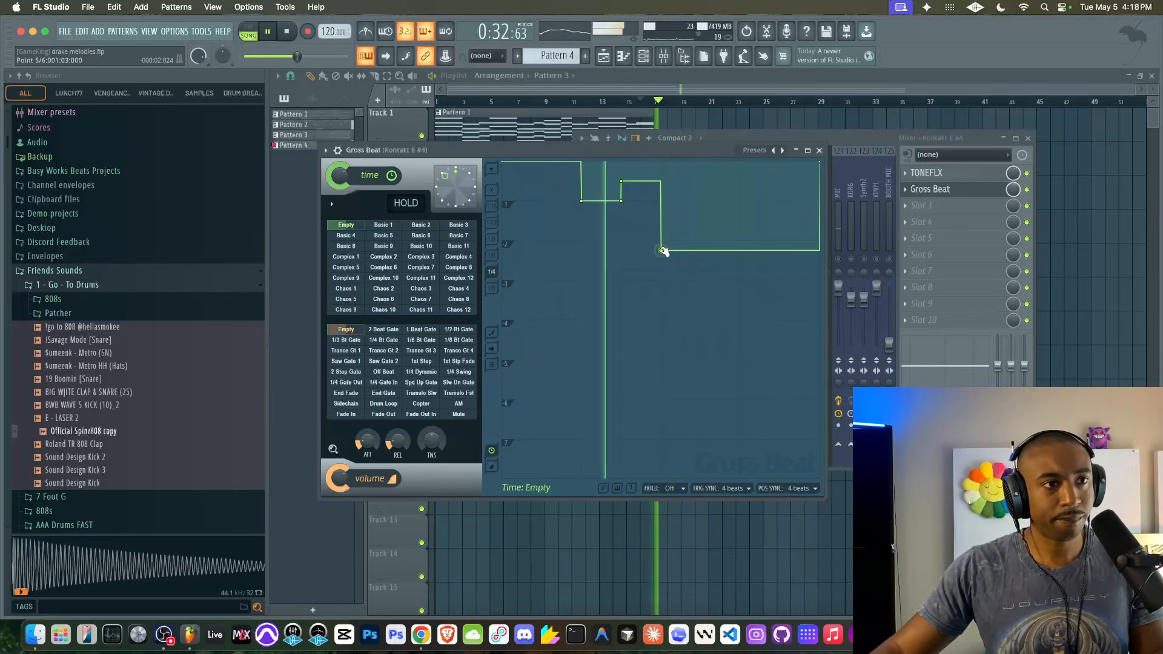
pyautogui.moveTo(661, 258); pyautogui.dragTo(662, 241)
pyautogui.moveTo(621, 181); pyautogui.dragTo(622, 220)
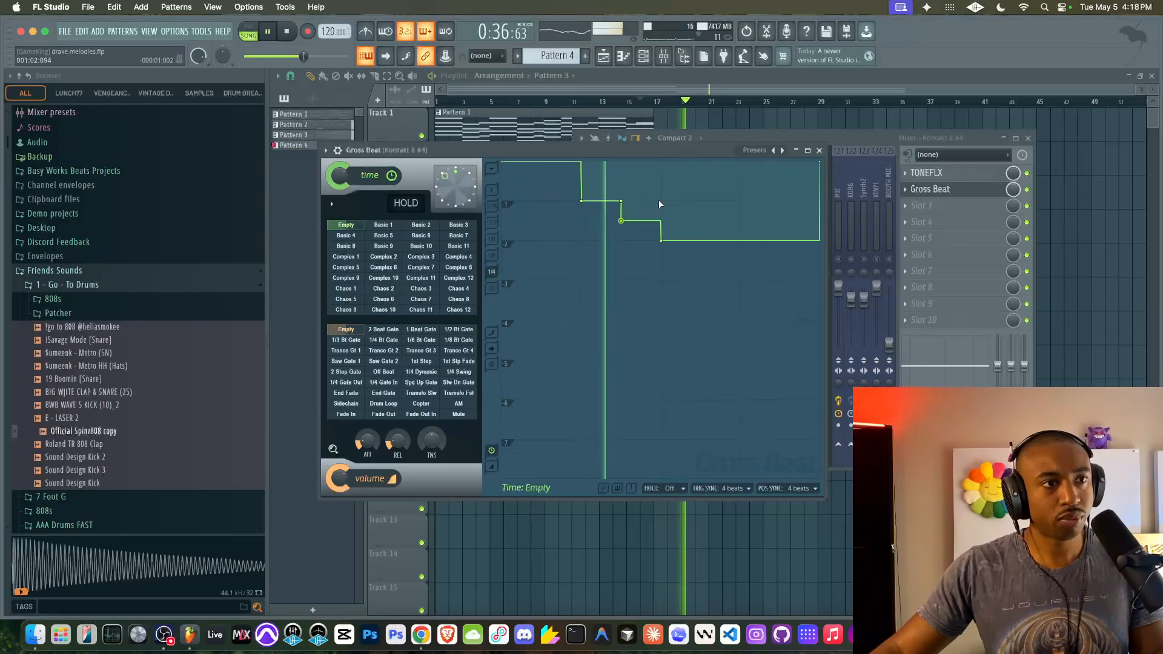
# - Add stepped time-envelope points at beats 3.5, 4 and 4.5, offset by 1, 3 and 3.5 beats, and toggle the MIC track's mute
pyautogui.click(702, 201)
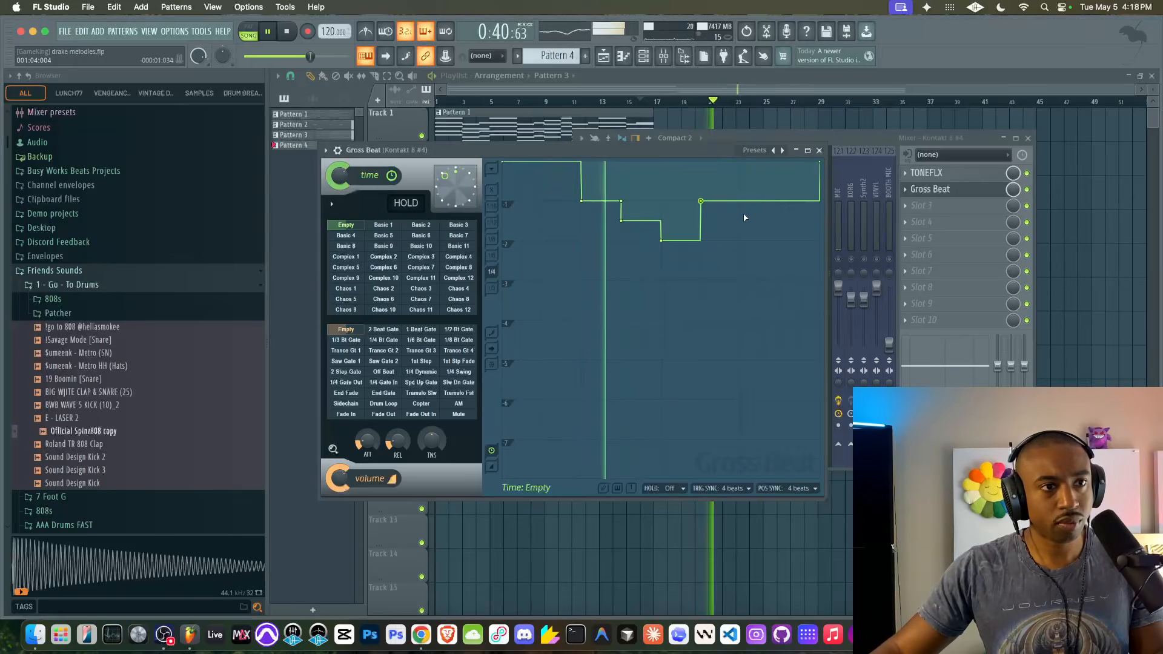
pyautogui.moveTo(742, 215); pyautogui.dragTo(739, 280)
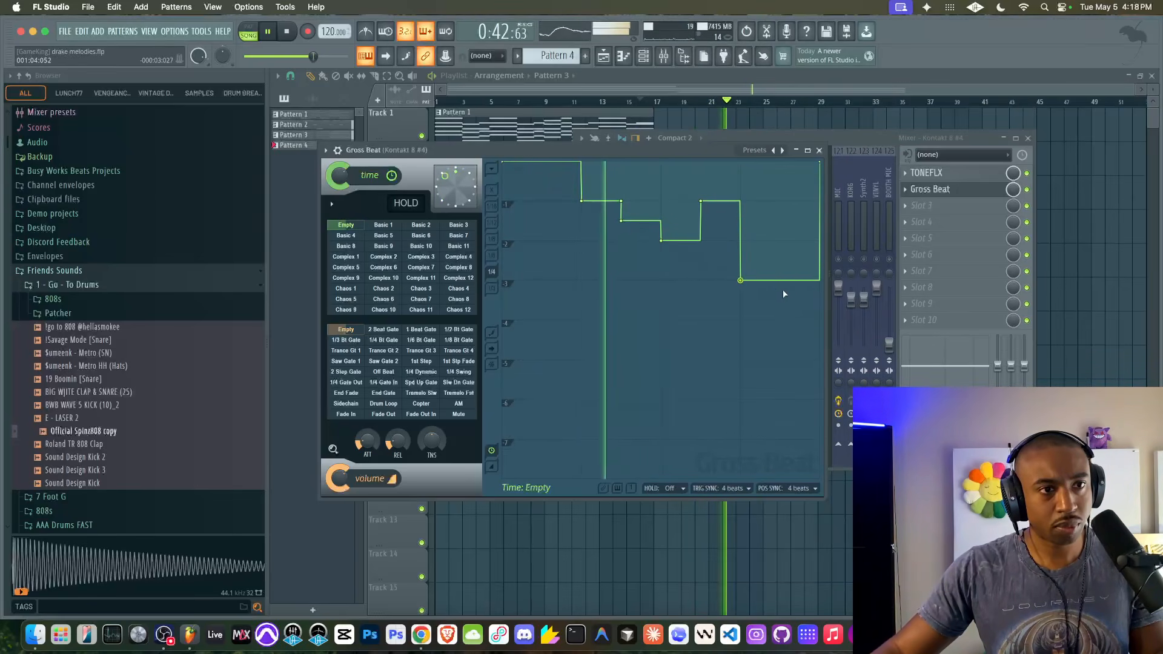
pyautogui.click(842, 266)
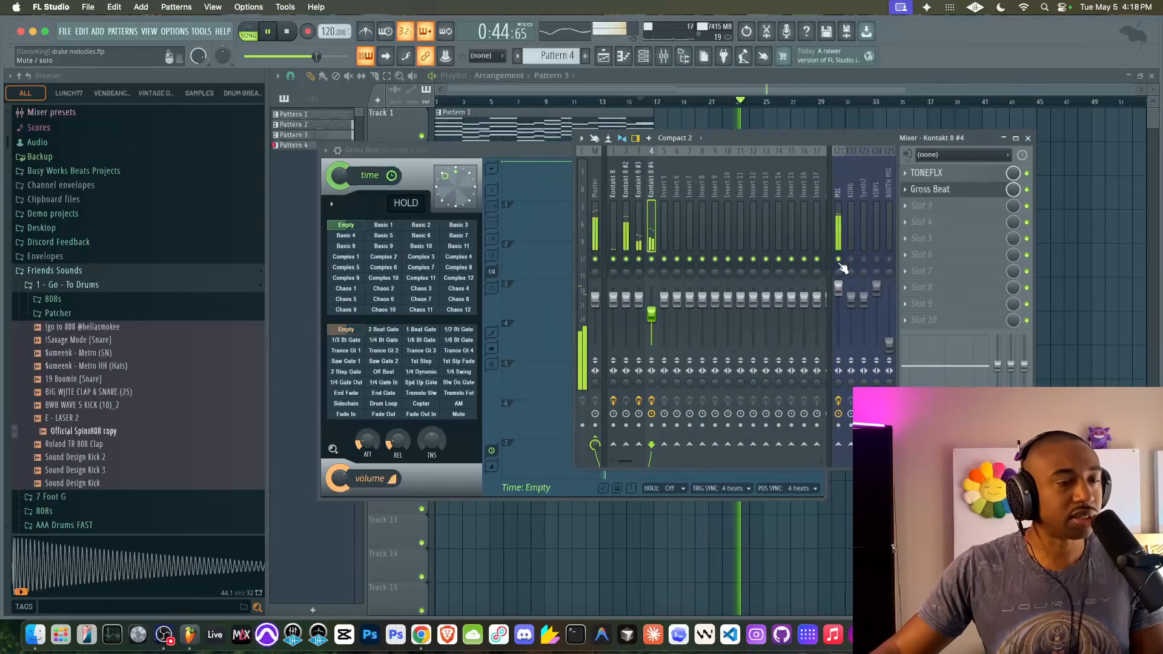
pyautogui.click(504, 146)
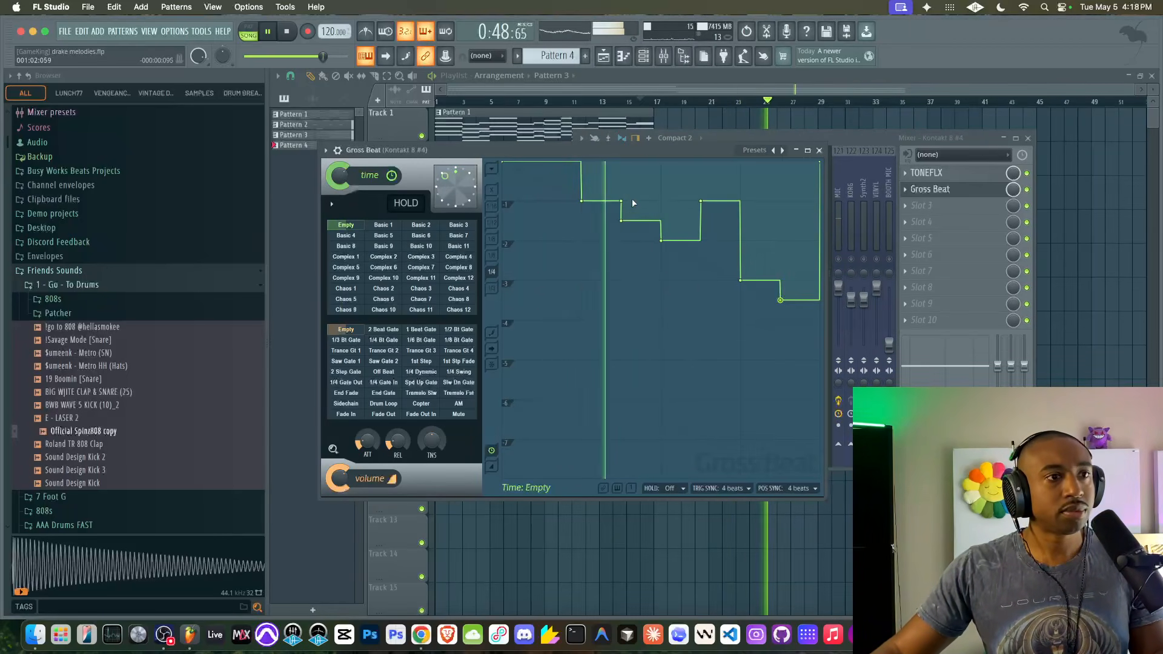
# - Change the time-envelope point at beat 3.5 to a Single curve, and lower it to a 4-beat offset
pyautogui.rightClick(701, 201)
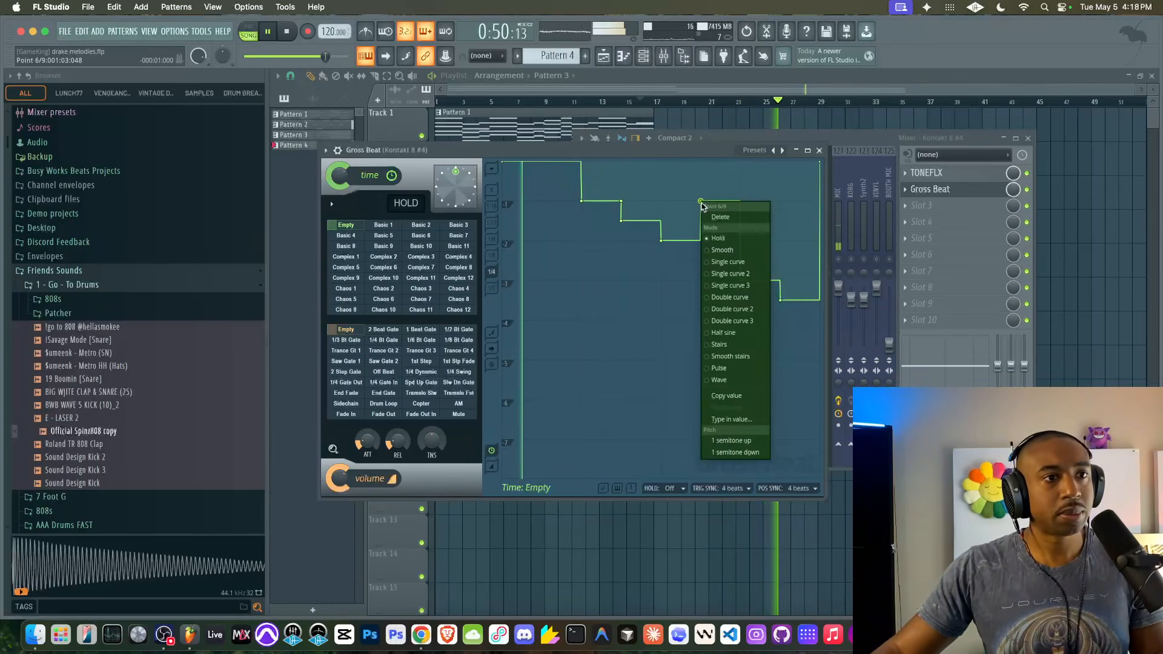
pyautogui.click(733, 260)
pyautogui.moveTo(684, 222); pyautogui.dragTo(682, 217)
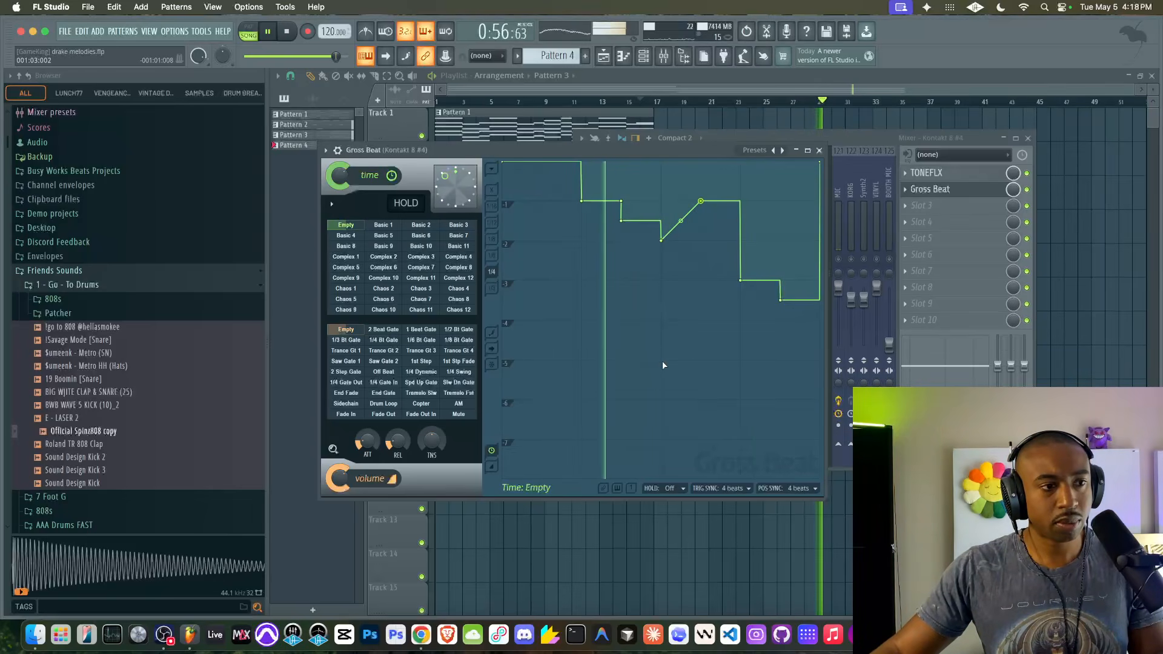
pyautogui.moveTo(340, 175)
pyautogui.mouseDown()
pyautogui.moveTo(340, 209)
pyautogui.moveTo(339, 172)
pyautogui.mouseUp()
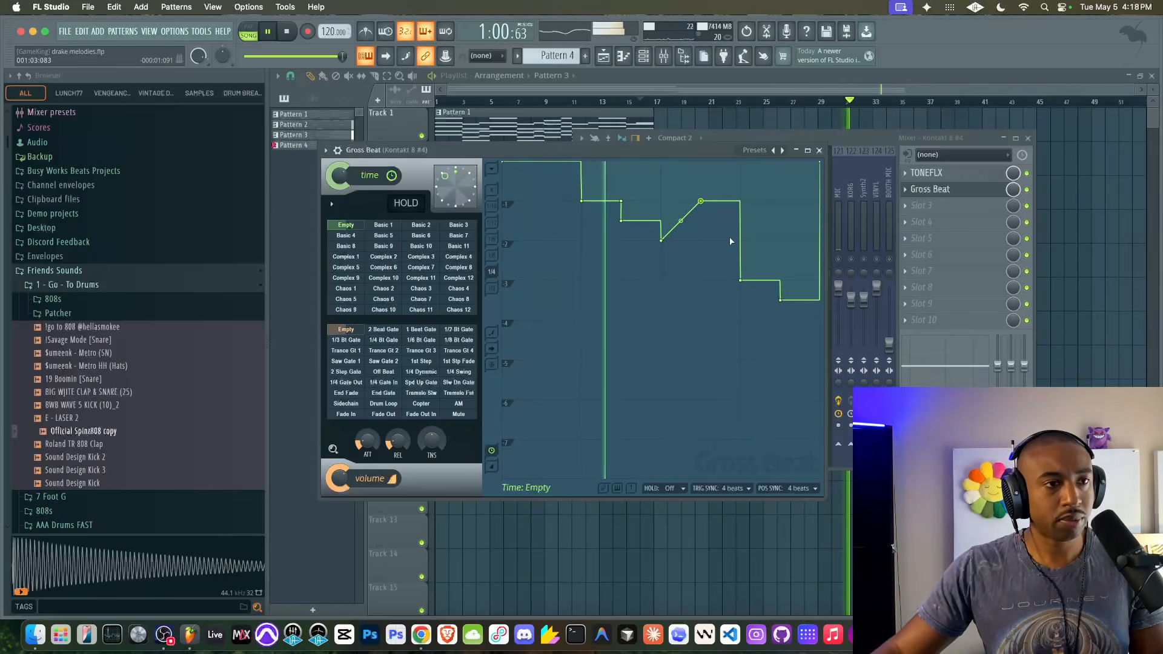
pyautogui.moveTo(701, 201); pyautogui.dragTo(701, 320)
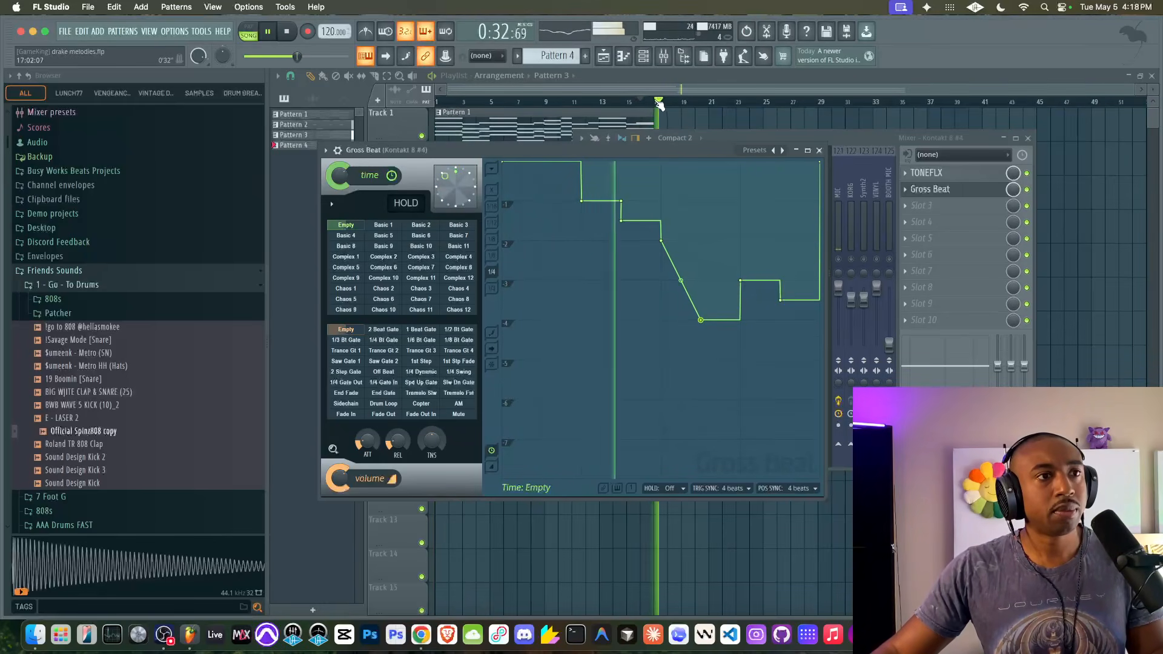
# - Loop bars 17 to 33 of the playlist, and reopen Gross Beat on Kontakt 8 #4
pyautogui.moveTo(657, 104); pyautogui.dragTo(872, 104)
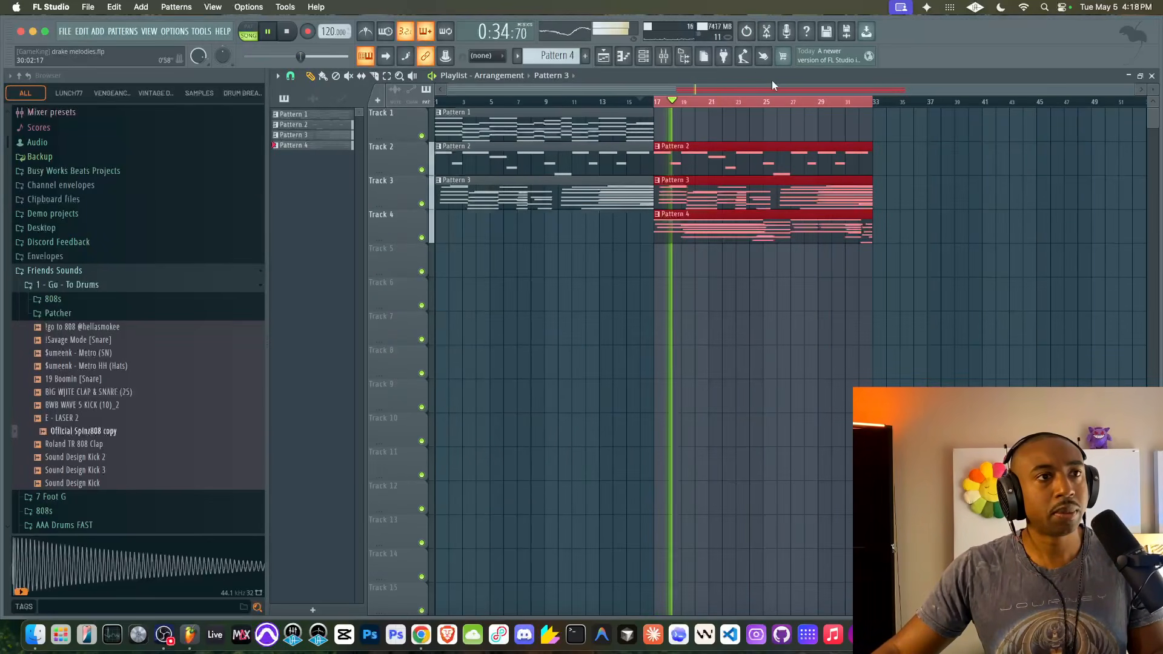
pyautogui.click(667, 56)
pyautogui.click(930, 189)
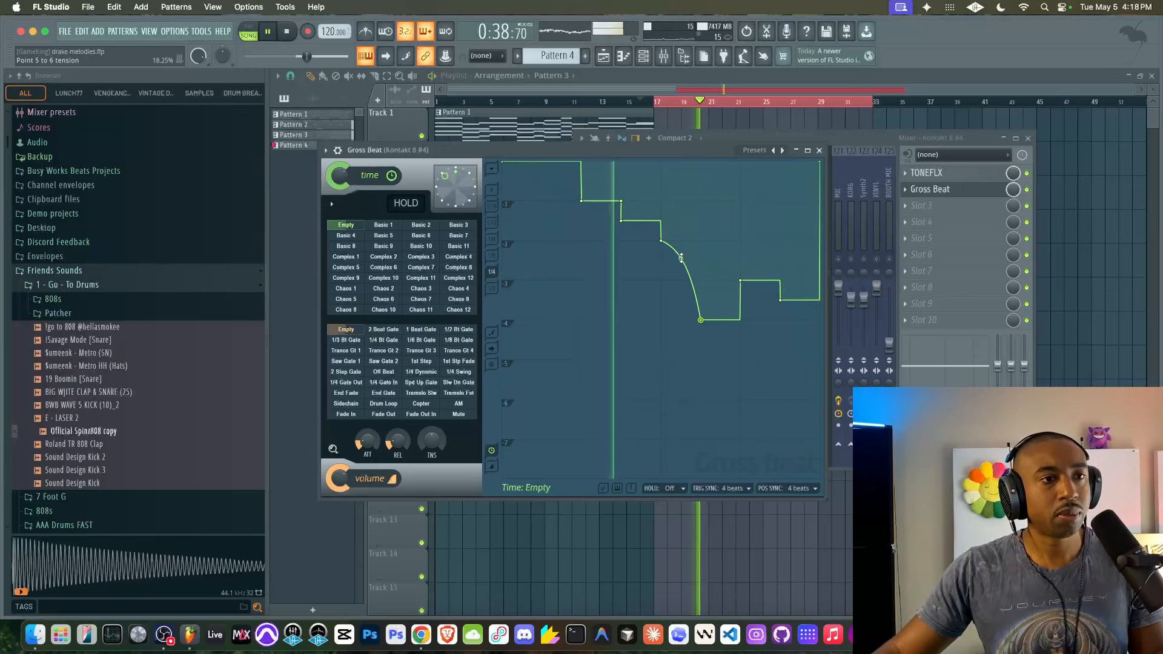
# - Straighten the curve into the beat 3.5 point, and set that point to a 3-beat offset and the beat 4 point to 2 beats
pyautogui.moveTo(682, 257); pyautogui.dragTo(681, 280)
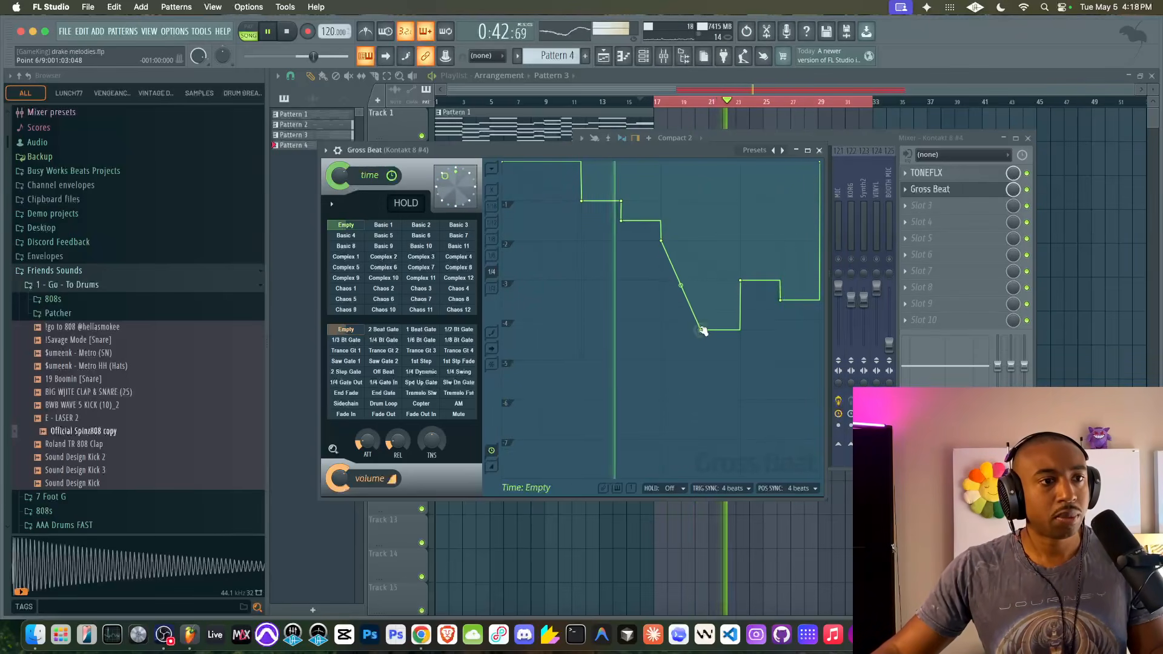
pyautogui.moveTo(702, 329); pyautogui.dragTo(702, 268)
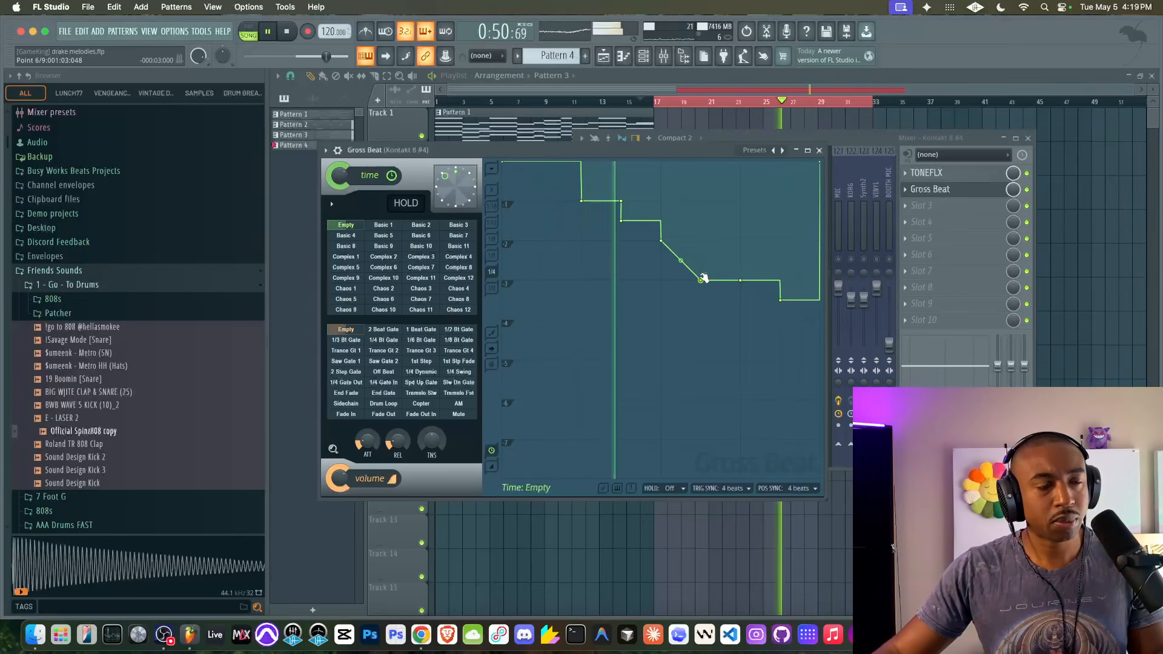
pyautogui.moveTo(703, 269); pyautogui.dragTo(743, 241)
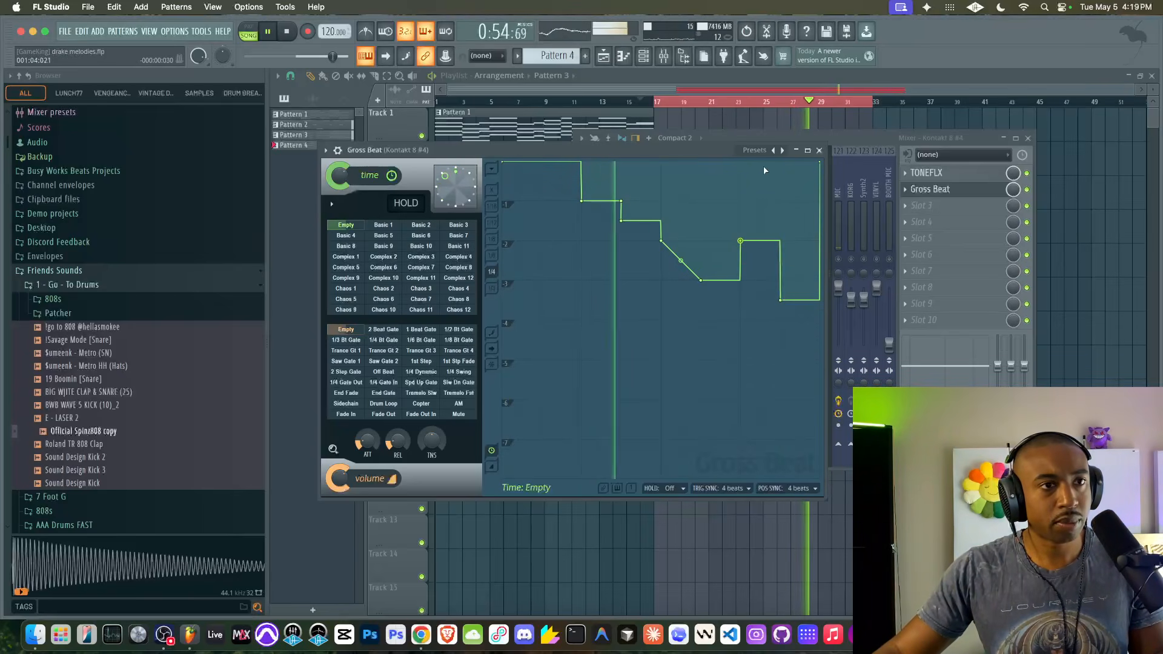
# - Lower the BACKTRACK pedal's mix and raise its pitch to +7 semitones in TONEFLX's advanced view, and close the plugin
pyautogui.click(939, 174)
pyautogui.click(362, 275)
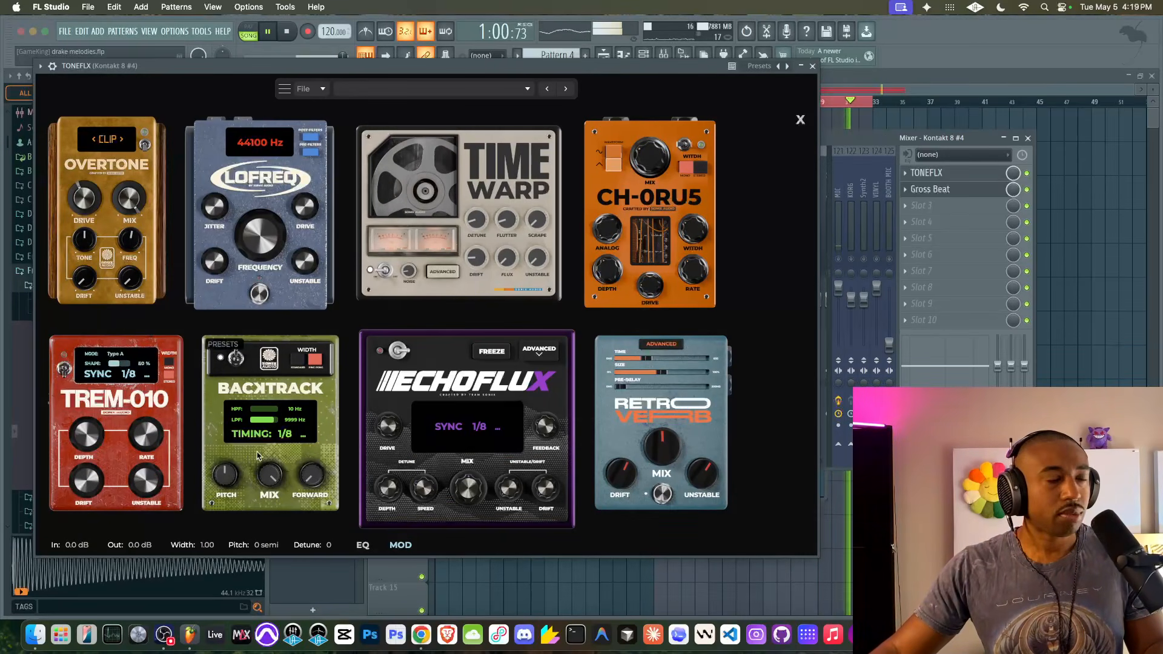
pyautogui.click(839, 260)
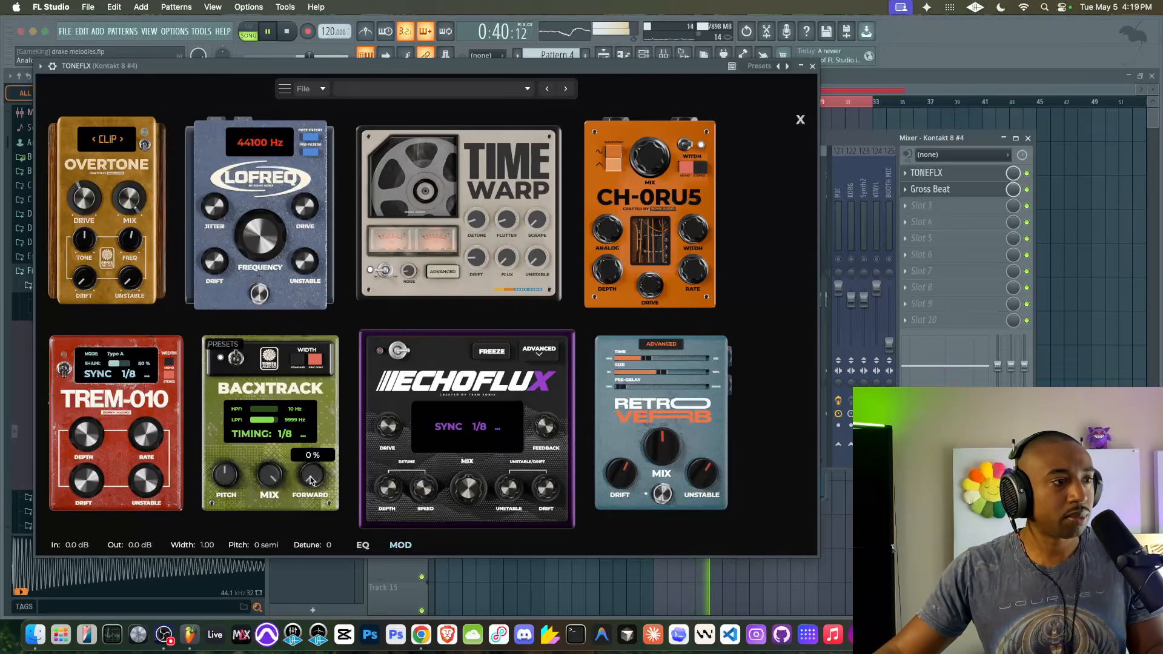
pyautogui.moveTo(282, 473); pyautogui.dragTo(253, 533)
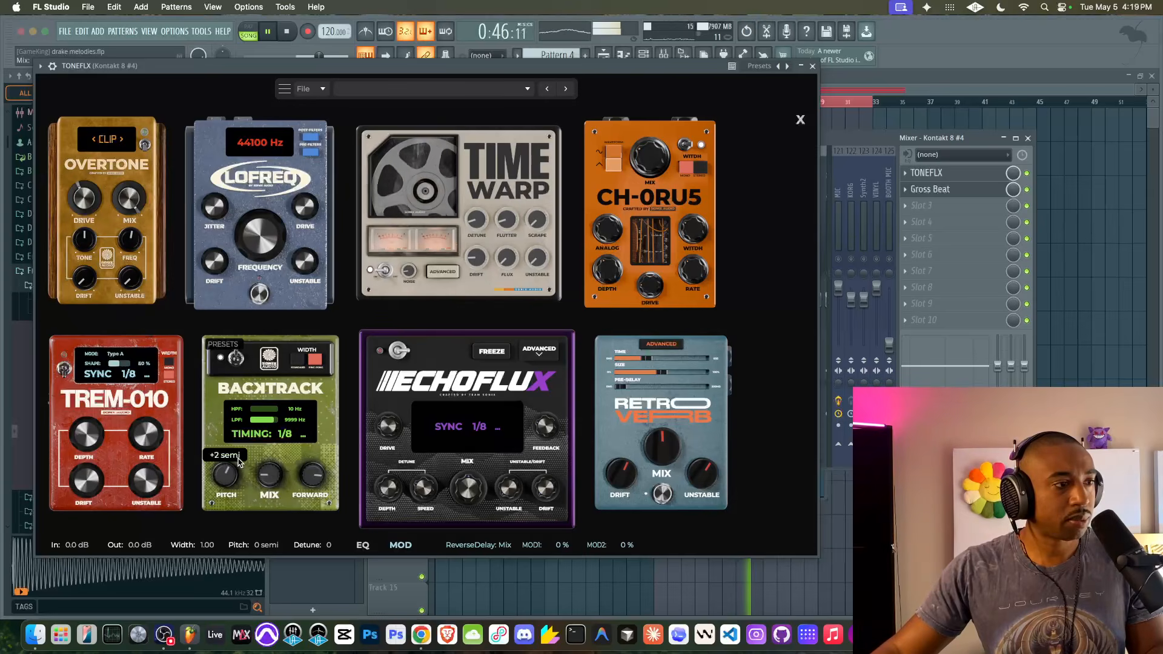
pyautogui.moveTo(242, 441); pyautogui.dragTo(244, 433)
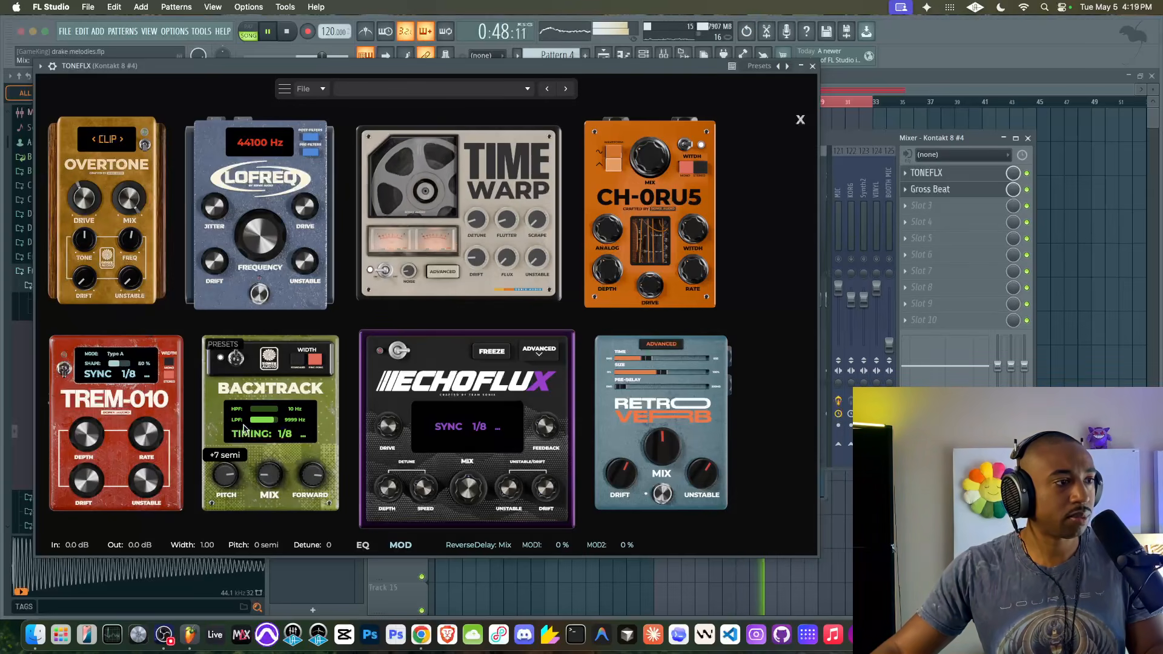
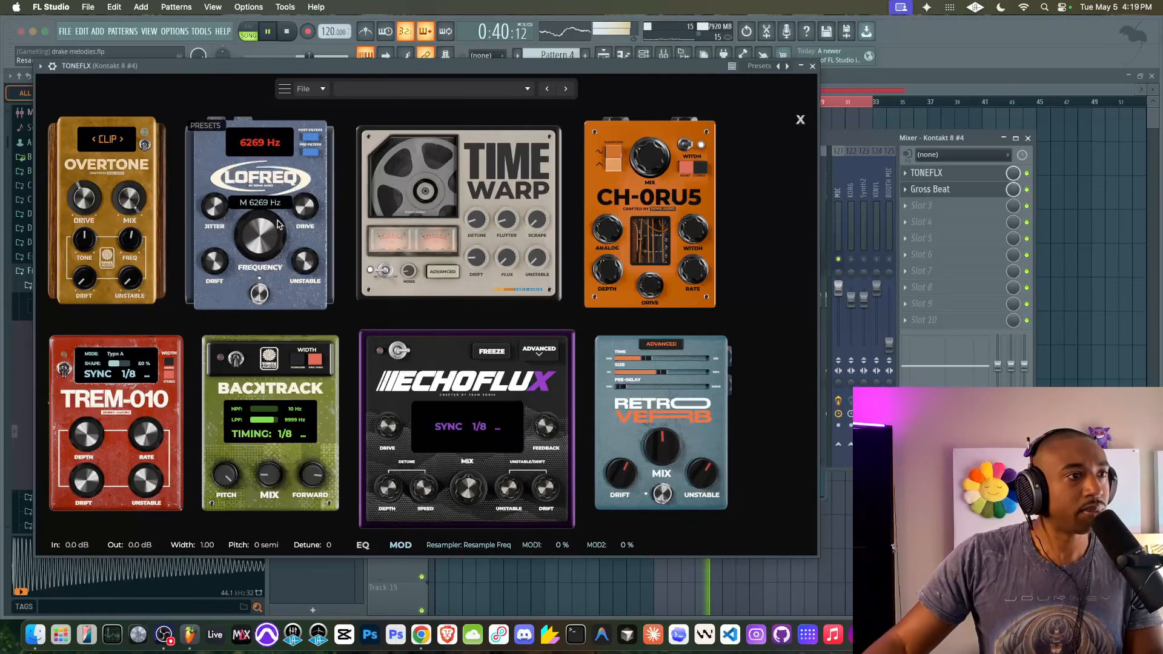
pyautogui.click(812, 66)
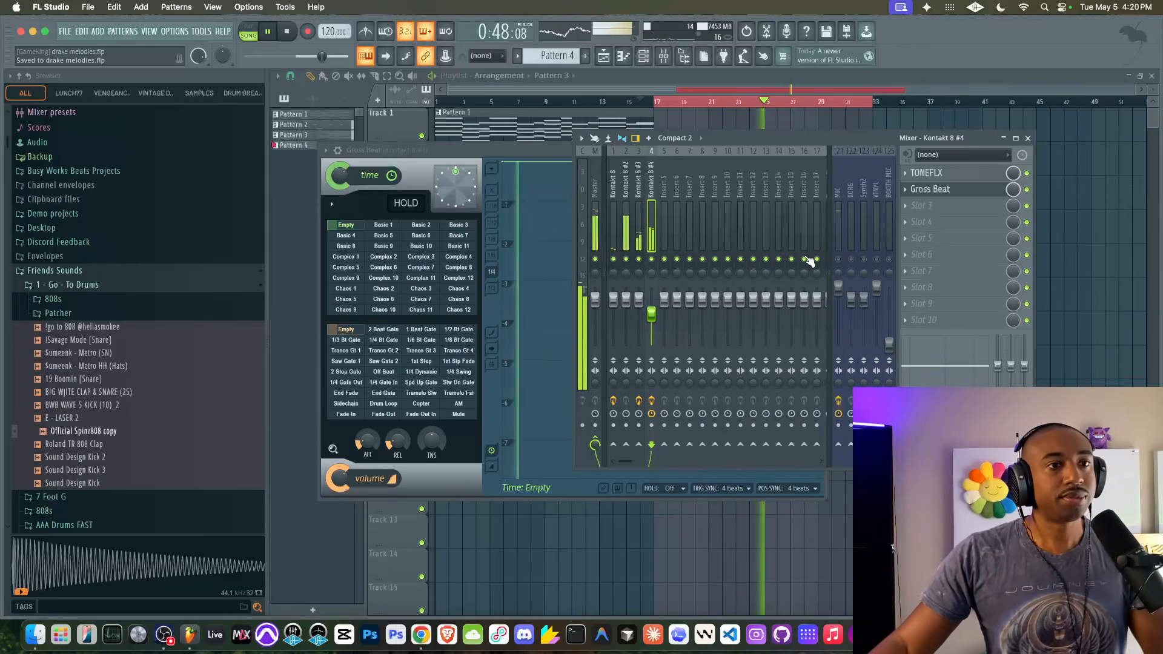
# - Reorder the effects on Kontakt 8 #4 so that Gross Beat comes before TONEFLX
pyautogui.click(1027, 189)
pyautogui.rightClick(922, 191)
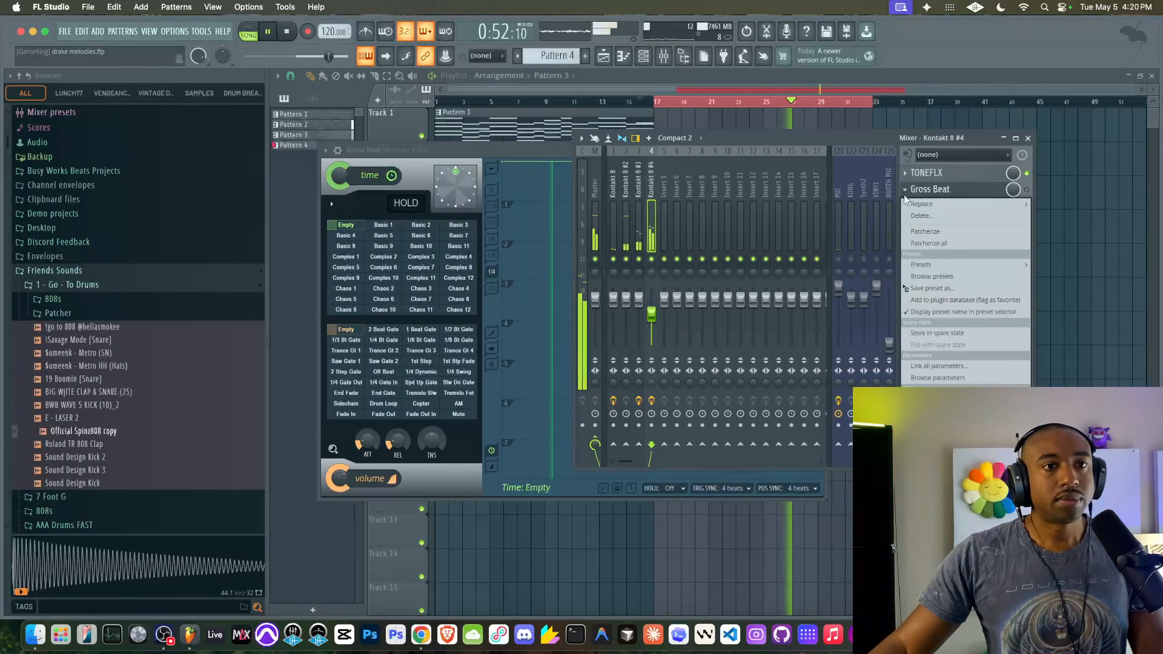
pyautogui.click(923, 222)
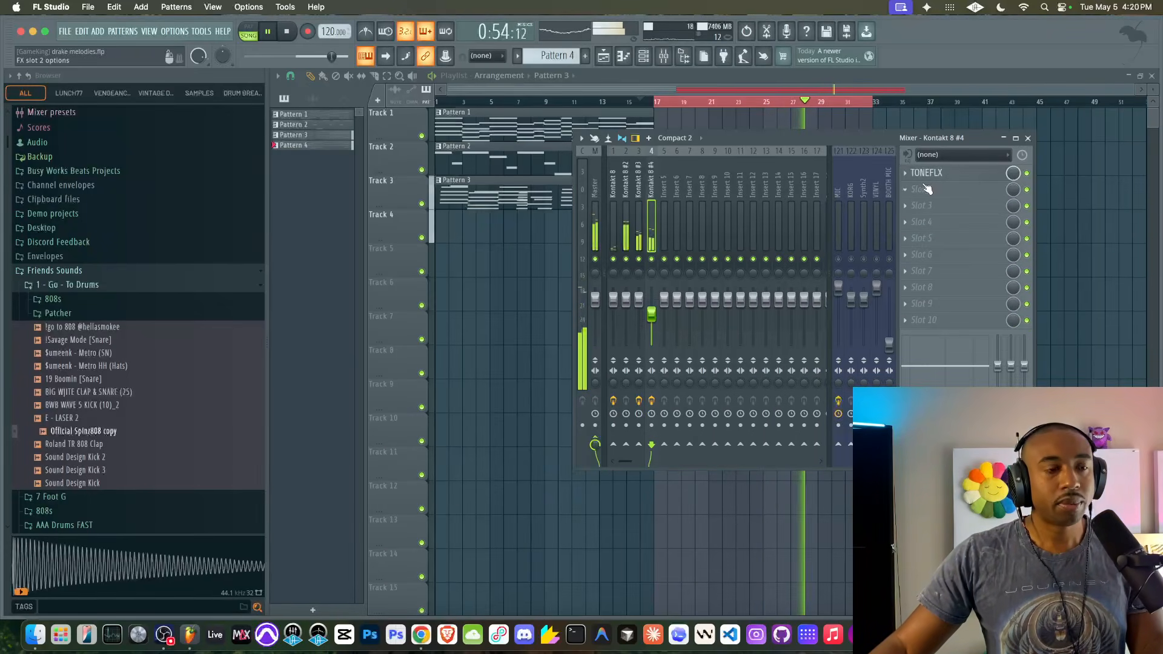
pyautogui.scroll(2, 934, 189)
pyautogui.scroll(-1, 935, 319)
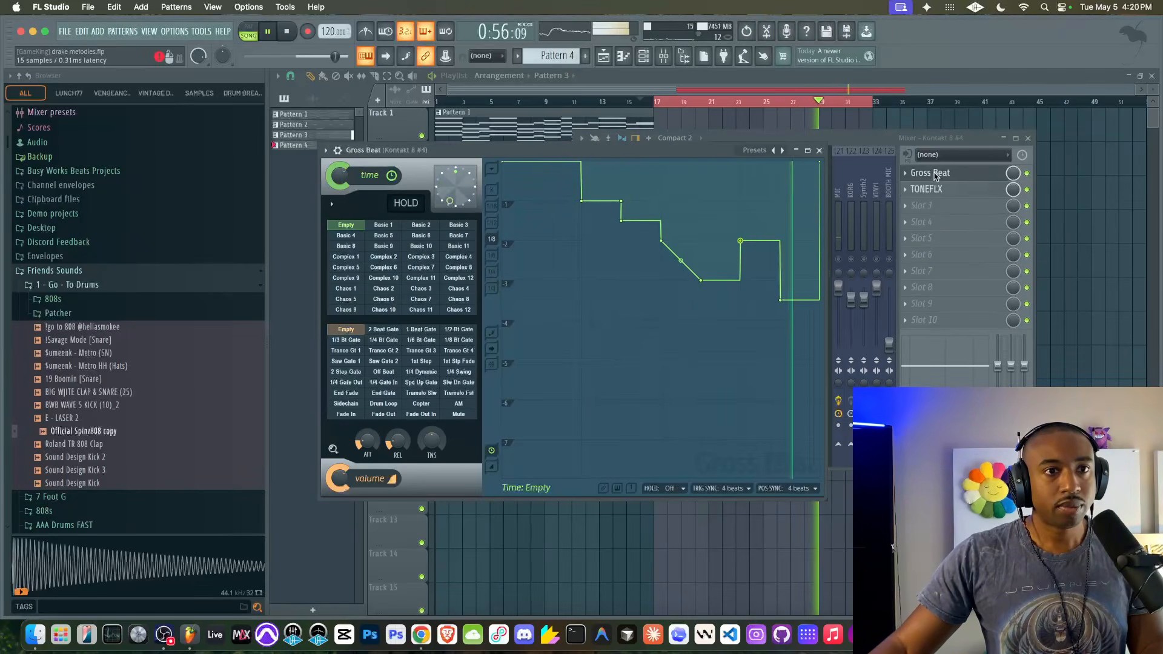
# - Compare the mix with mixer track 121 switched on and off, and close Gross Beat
pyautogui.click(840, 262)
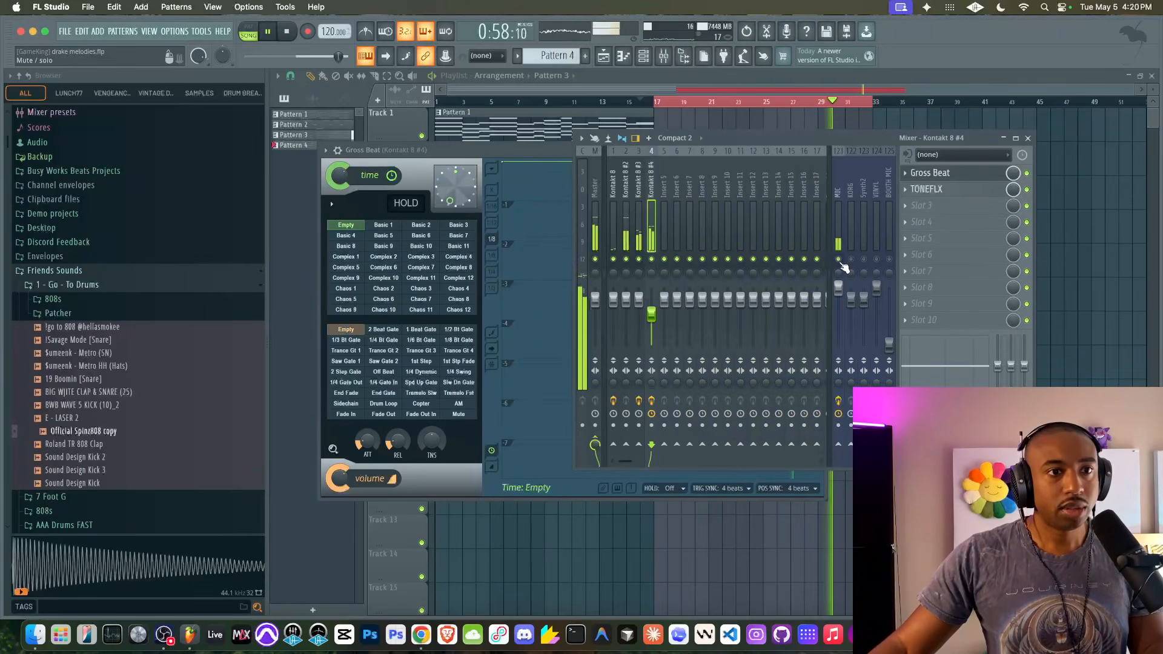
pyautogui.click(555, 153)
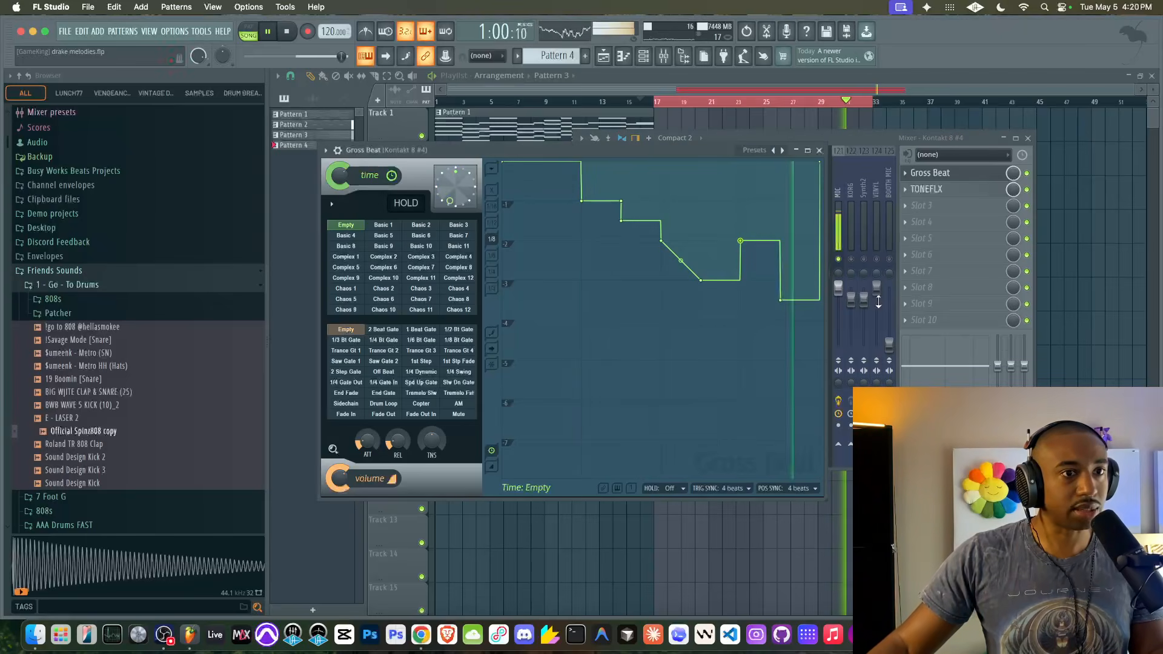
pyautogui.click(842, 260)
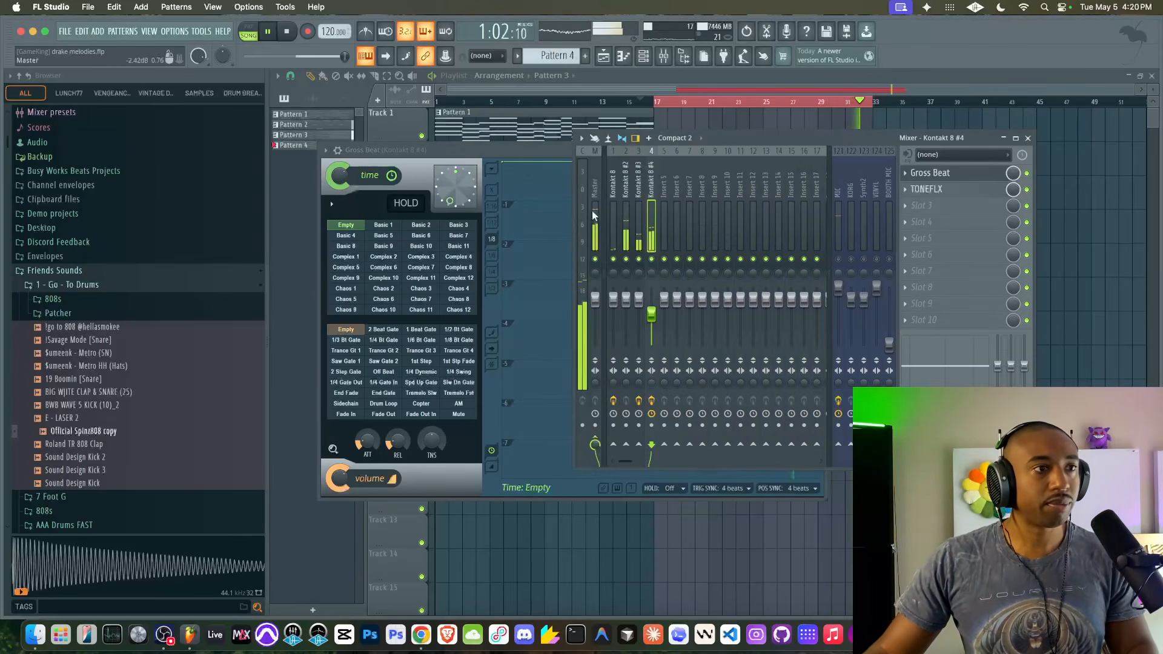
pyautogui.click(531, 151)
pyautogui.click(815, 150)
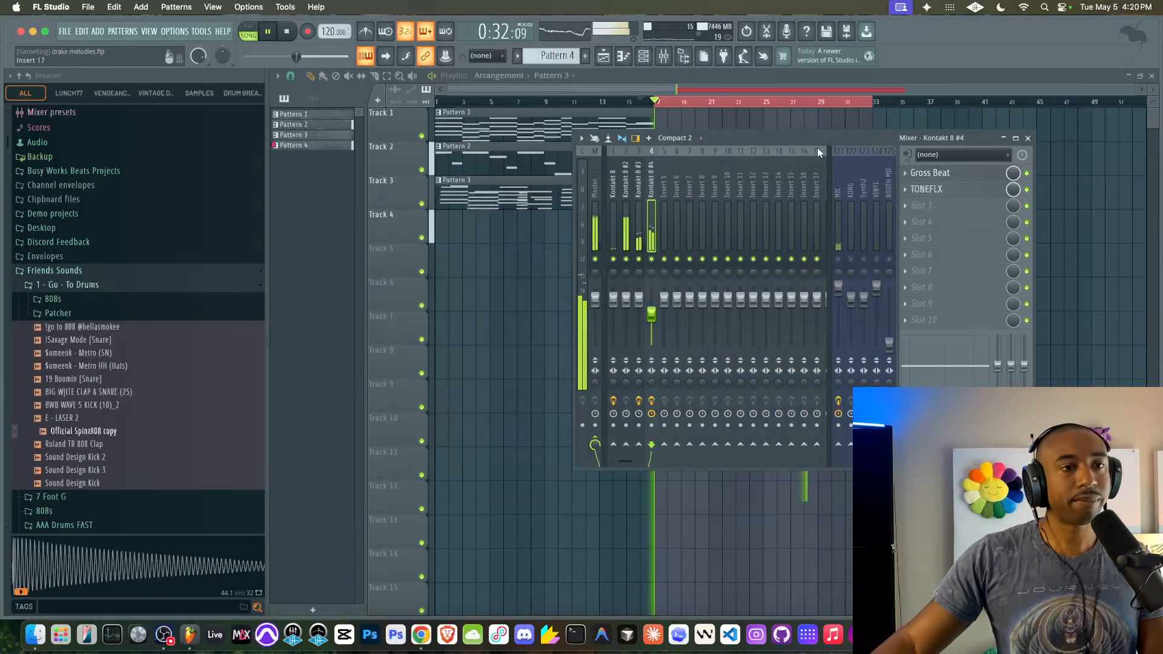
# - Raise the BACKTRACK pedal's mix and adjust its forward level in TONEFLX's advanced view, and return to the playlist
pyautogui.click(949, 190)
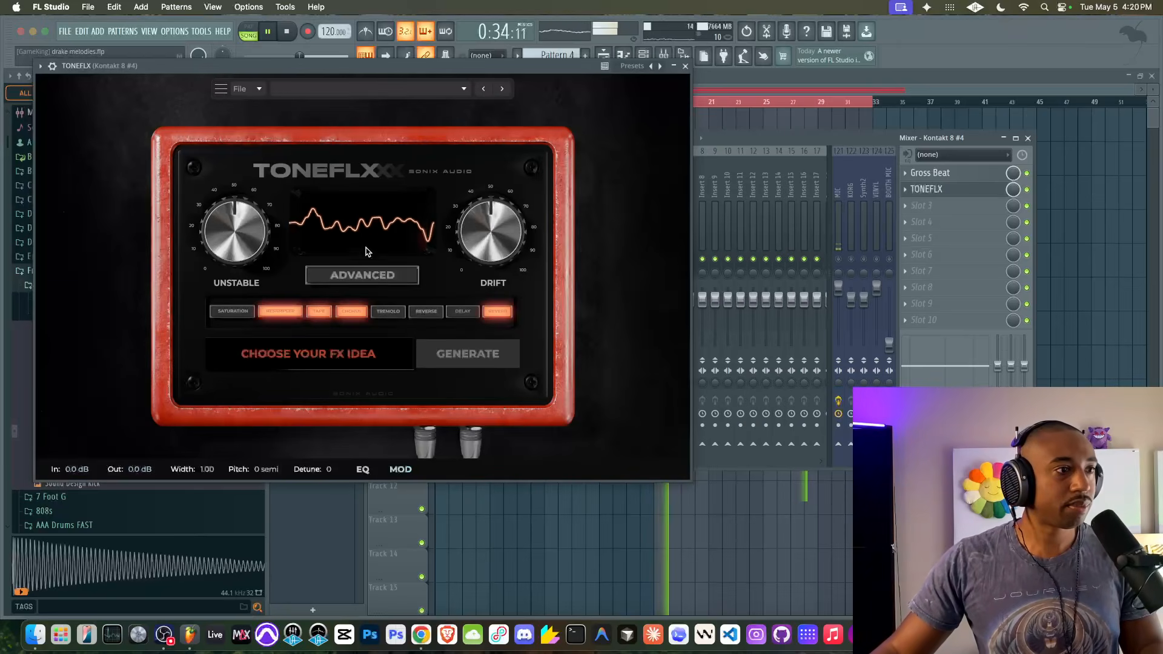
pyautogui.click(362, 275)
pyautogui.moveTo(280, 477); pyautogui.dragTo(281, 450)
pyautogui.moveTo(311, 489)
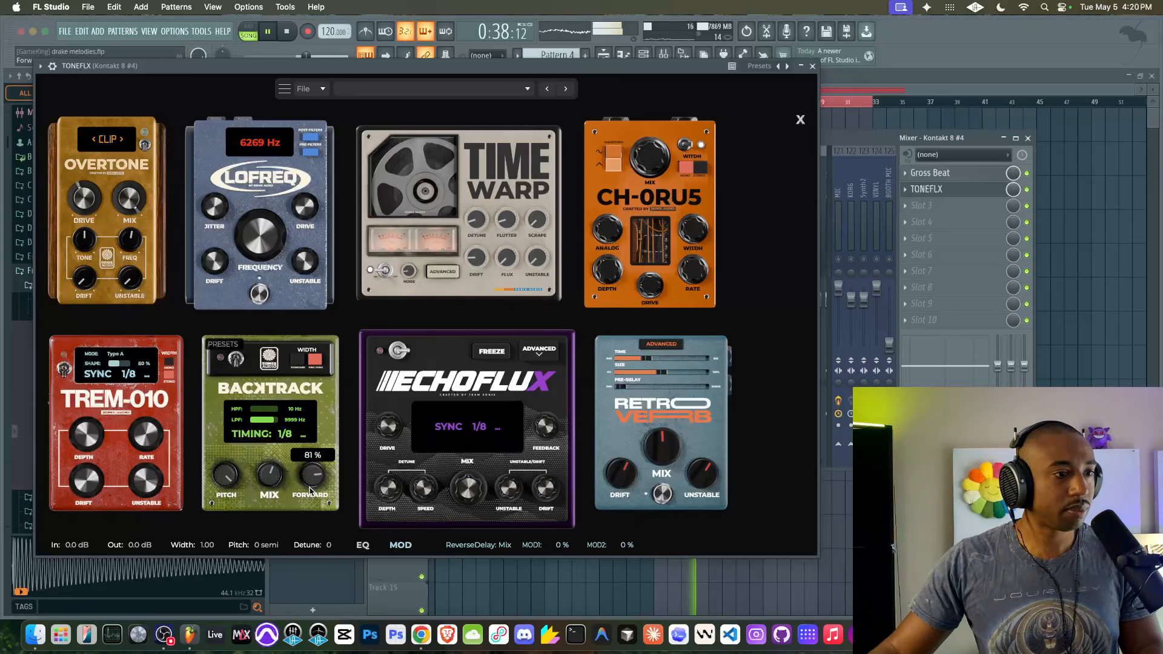
pyautogui.moveTo(312, 489); pyautogui.dragTo(305, 519)
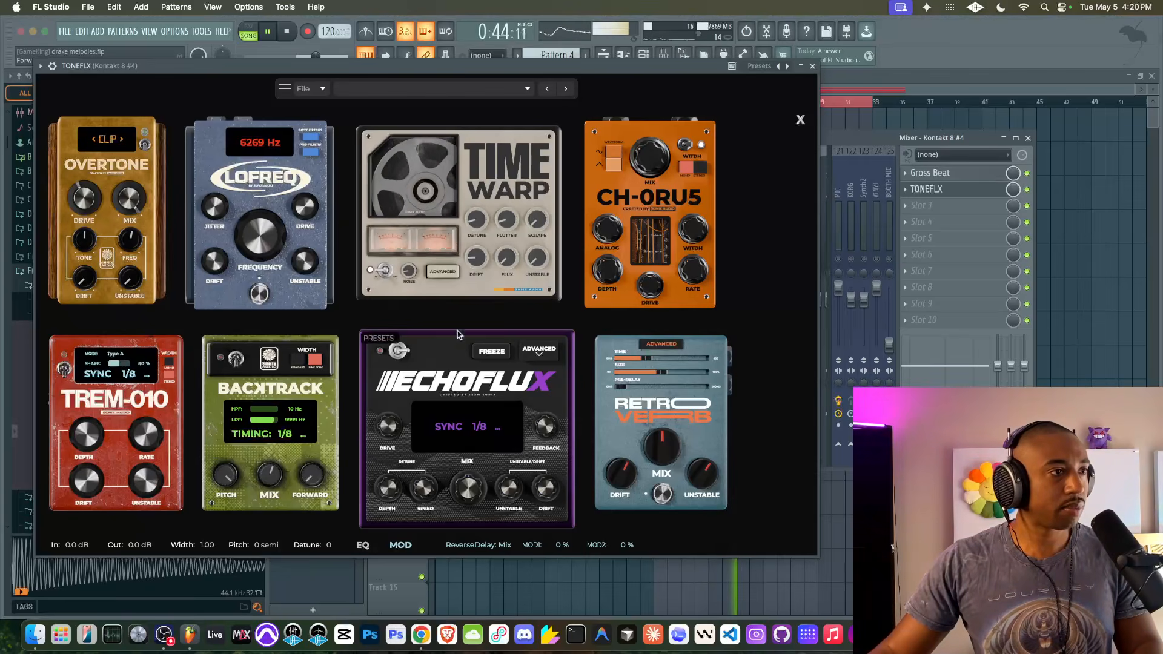
pyautogui.click(813, 66)
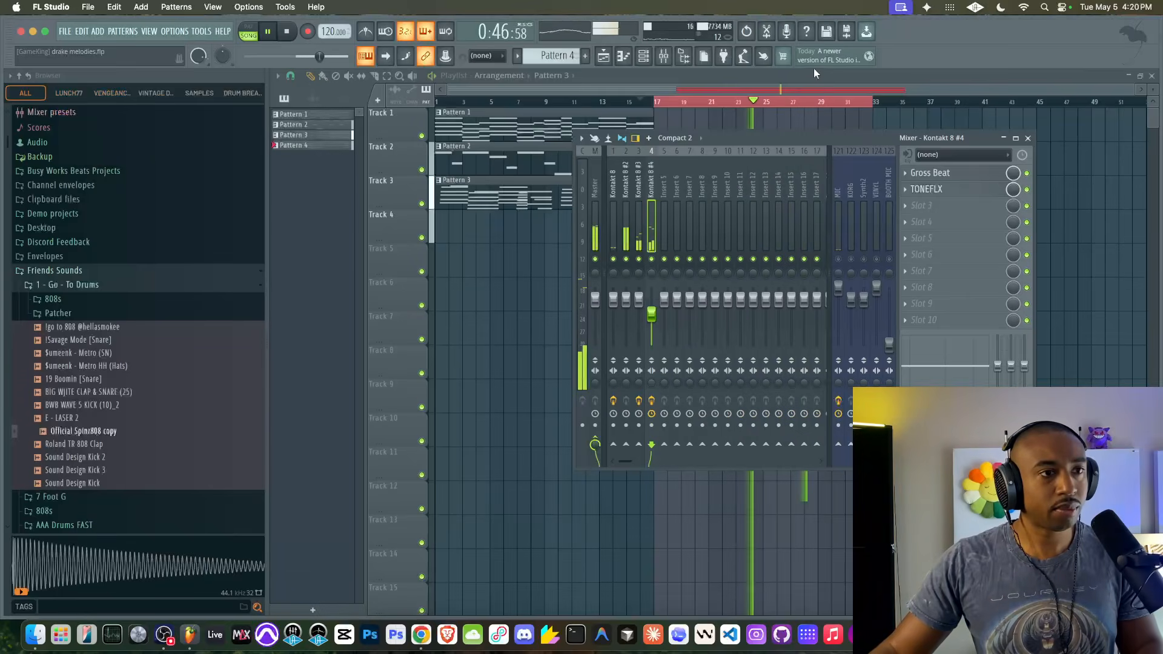
pyautogui.rightClick(751, 125)
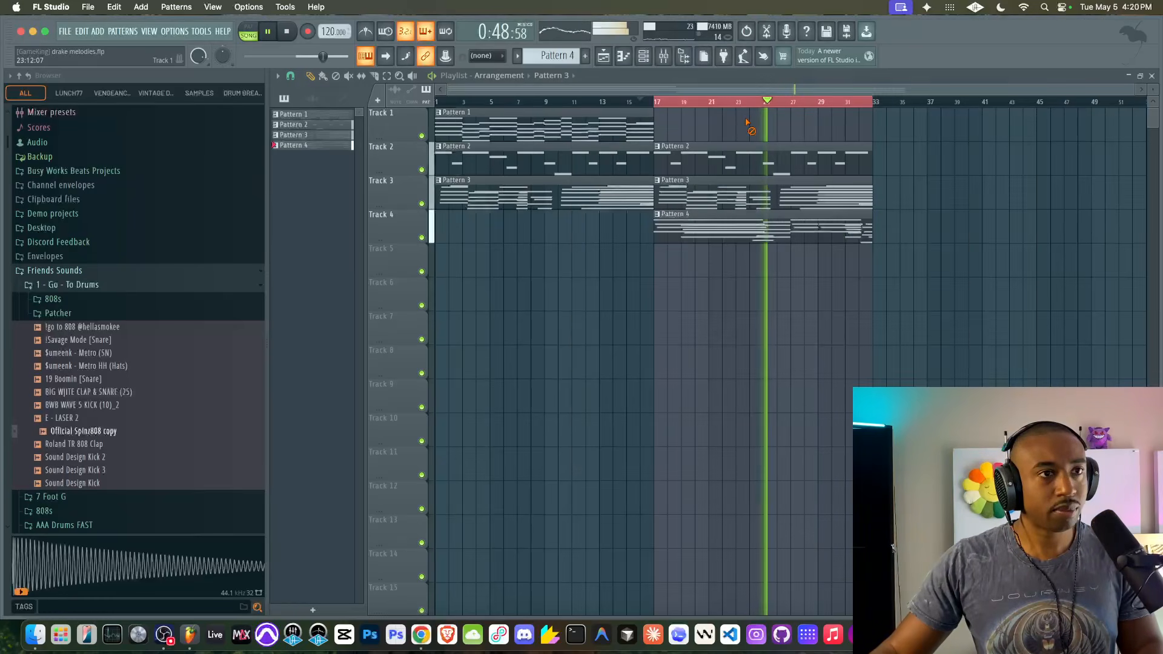
pyautogui.rightClick(424, 232)
pyautogui.moveTo(451, 431)
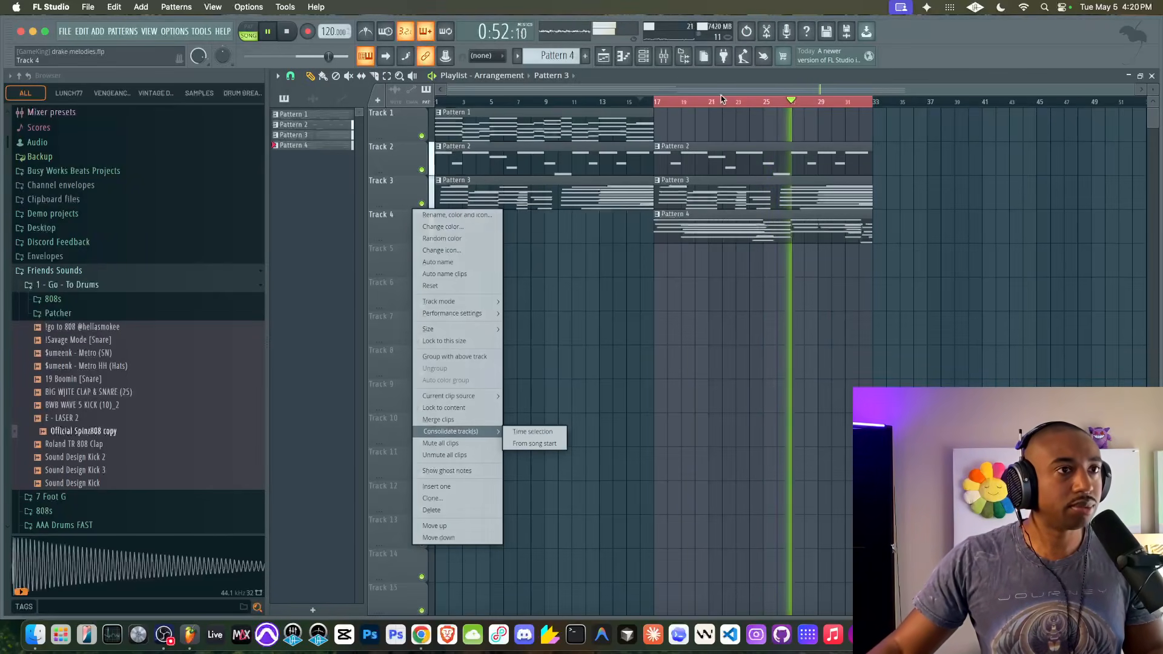
pyautogui.click(664, 57)
pyautogui.rightClick(424, 270)
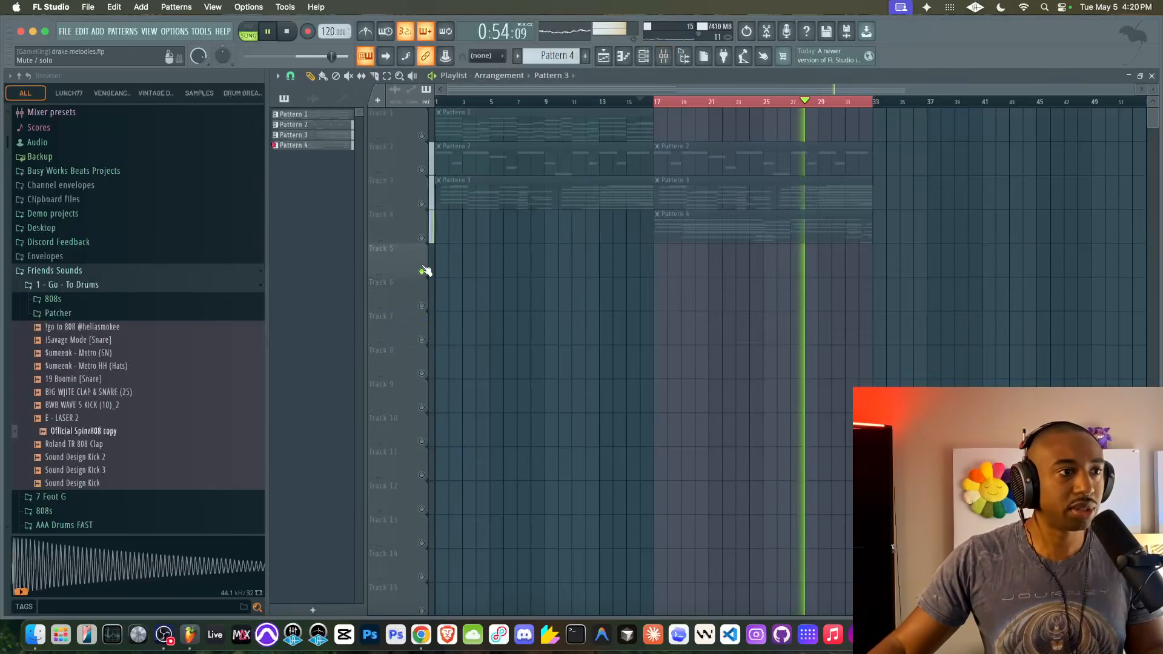
pyautogui.press('space')
pyautogui.rightClick(425, 237)
pyautogui.press('space')
# - Consolidate playlist Track 4 to audio over the time selection from bar 17 to 33
pyautogui.rightClick(422, 232)
pyautogui.moveTo(474, 432)
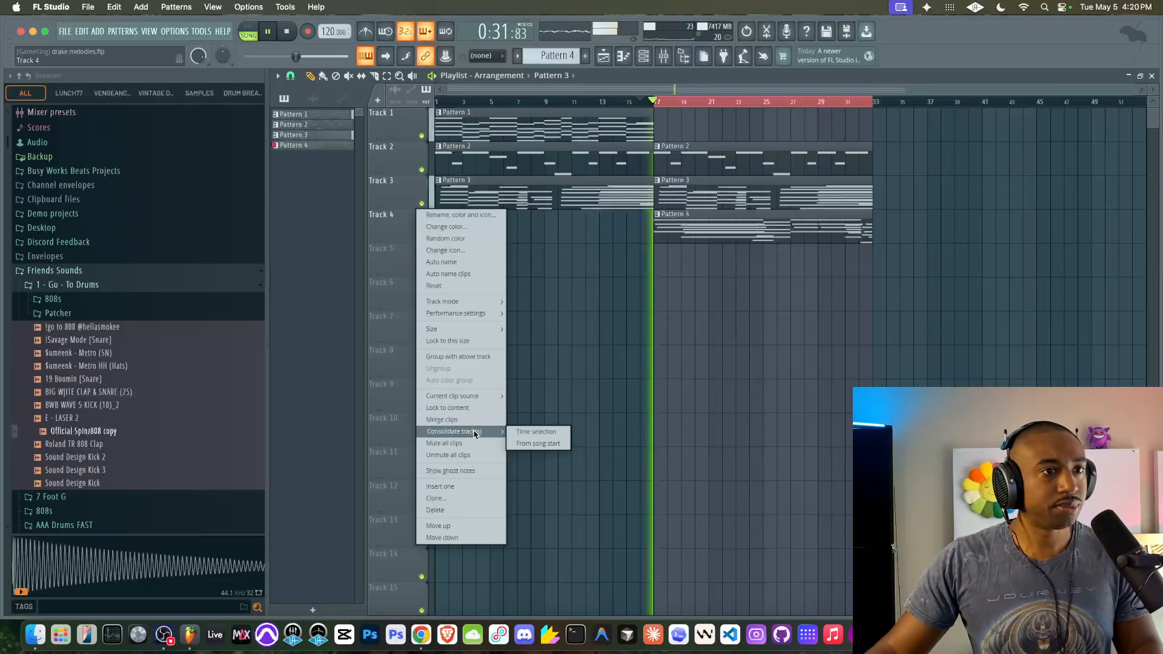
pyautogui.click(543, 432)
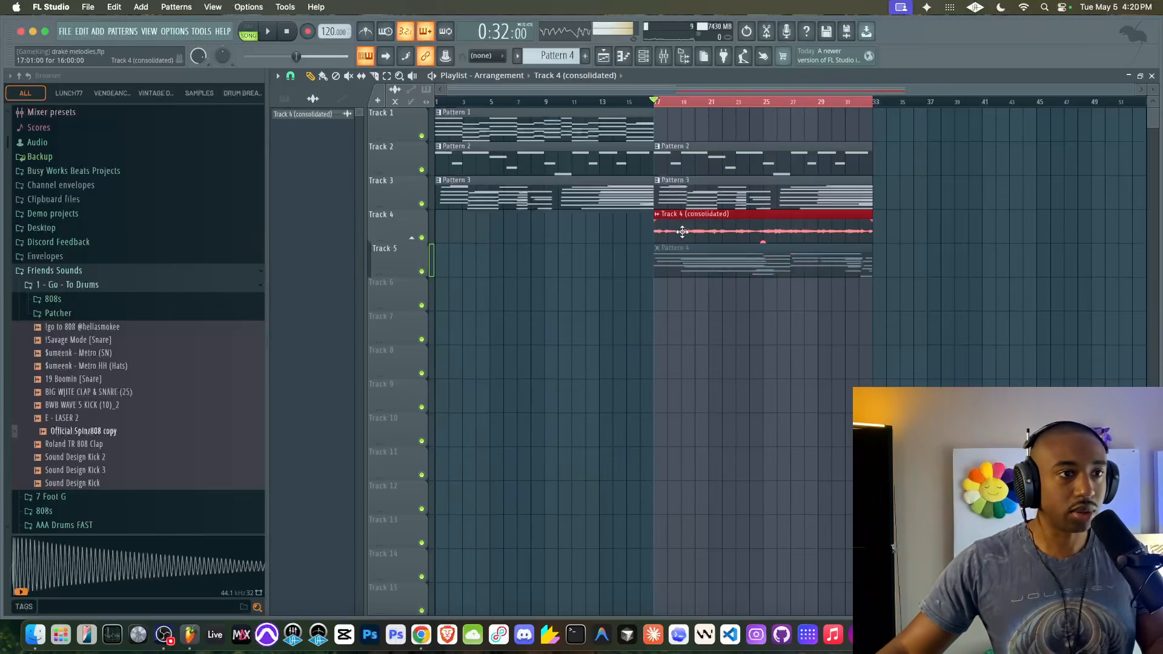
# - Open the consolidated Track 4 audio in a new Fruity Slicer channel and reverse its slices
pyautogui.doubleClick(701, 231)
pyautogui.rightClick(515, 363)
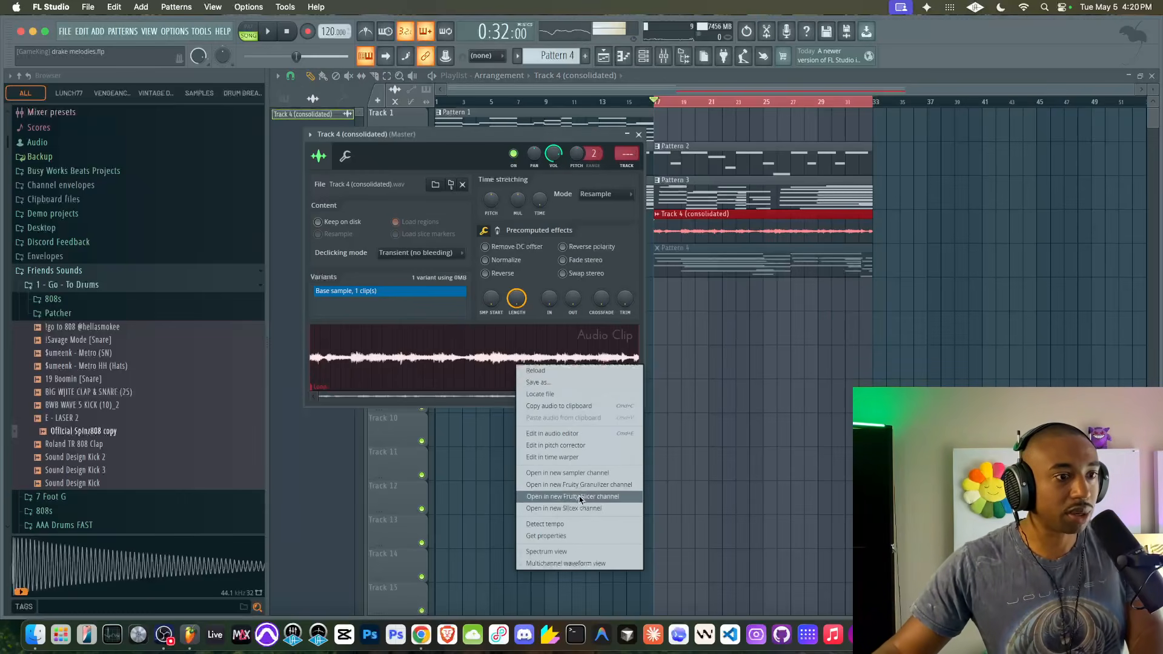
pyautogui.click(548, 496)
pyautogui.click(433, 182)
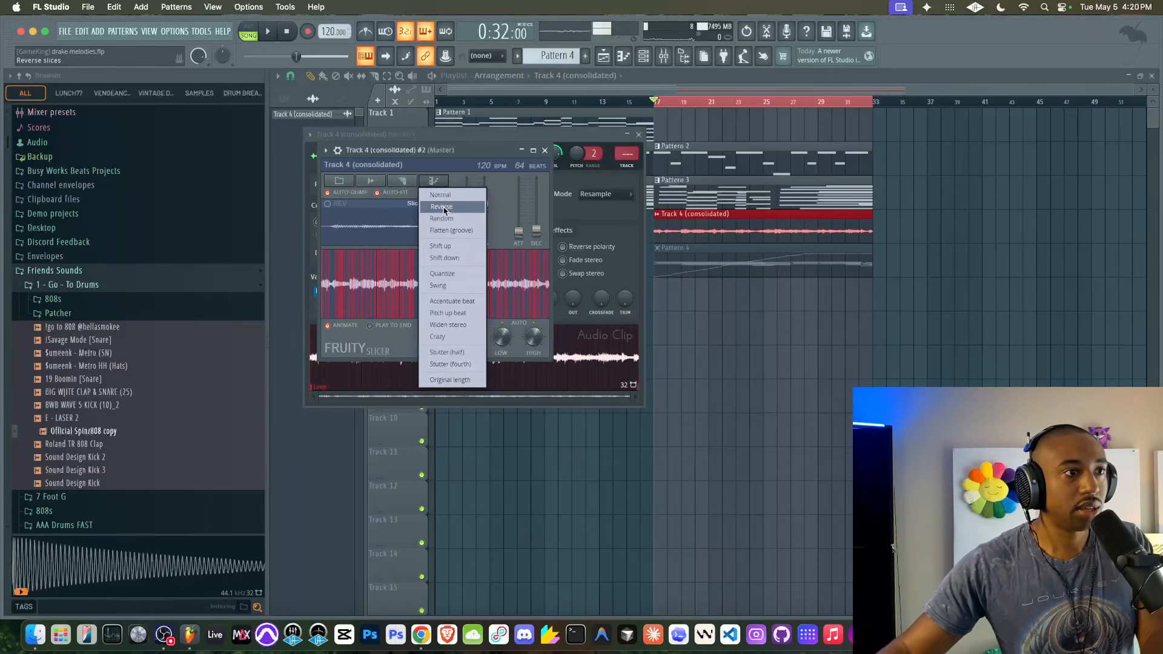
pyautogui.click(443, 209)
# - Re-slice the consolidated audio at every beat in Fruity Slicer and reverse the slices
pyautogui.click(407, 183)
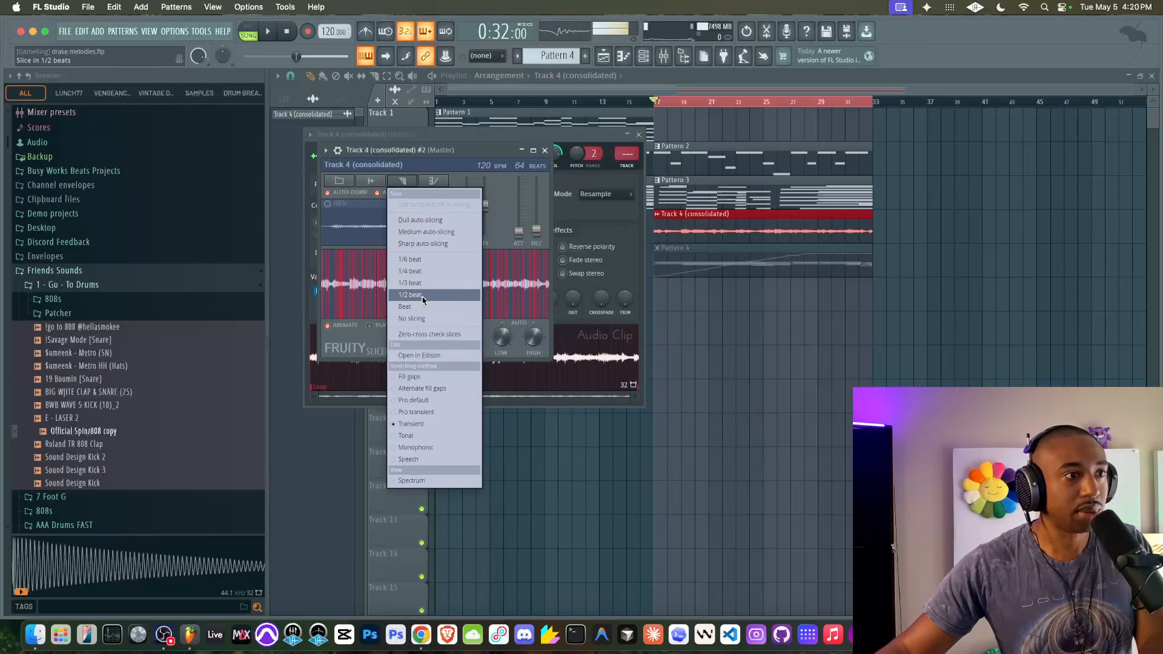
pyautogui.click(423, 297)
pyautogui.click(406, 182)
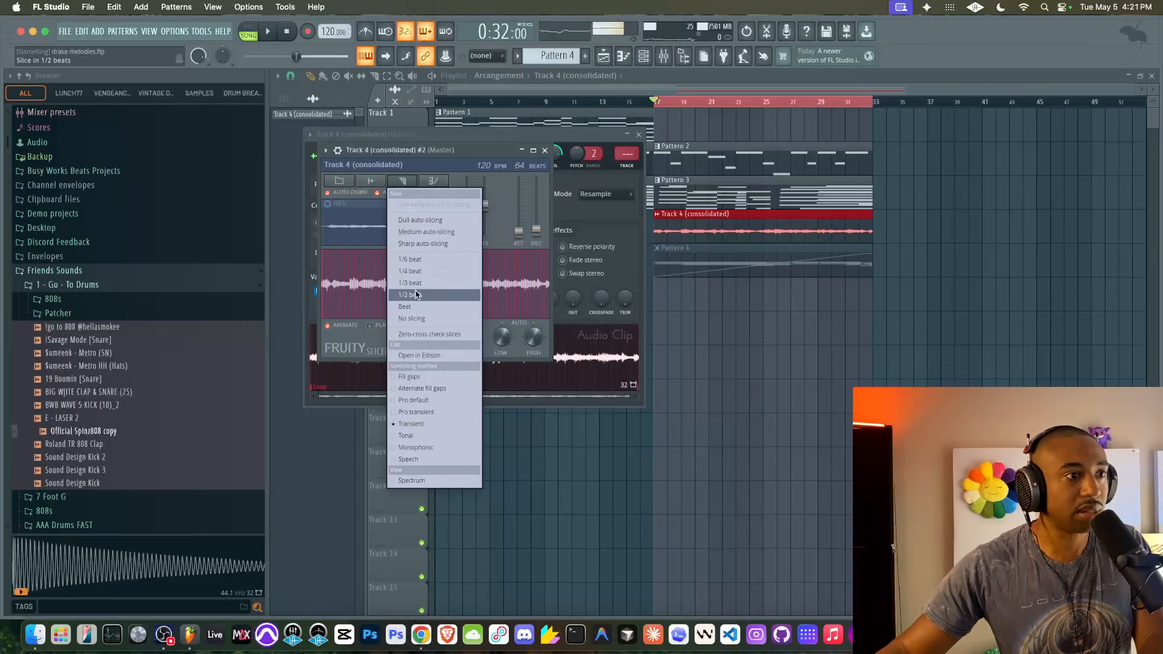
pyautogui.click(424, 303)
pyautogui.click(424, 182)
pyautogui.click(440, 200)
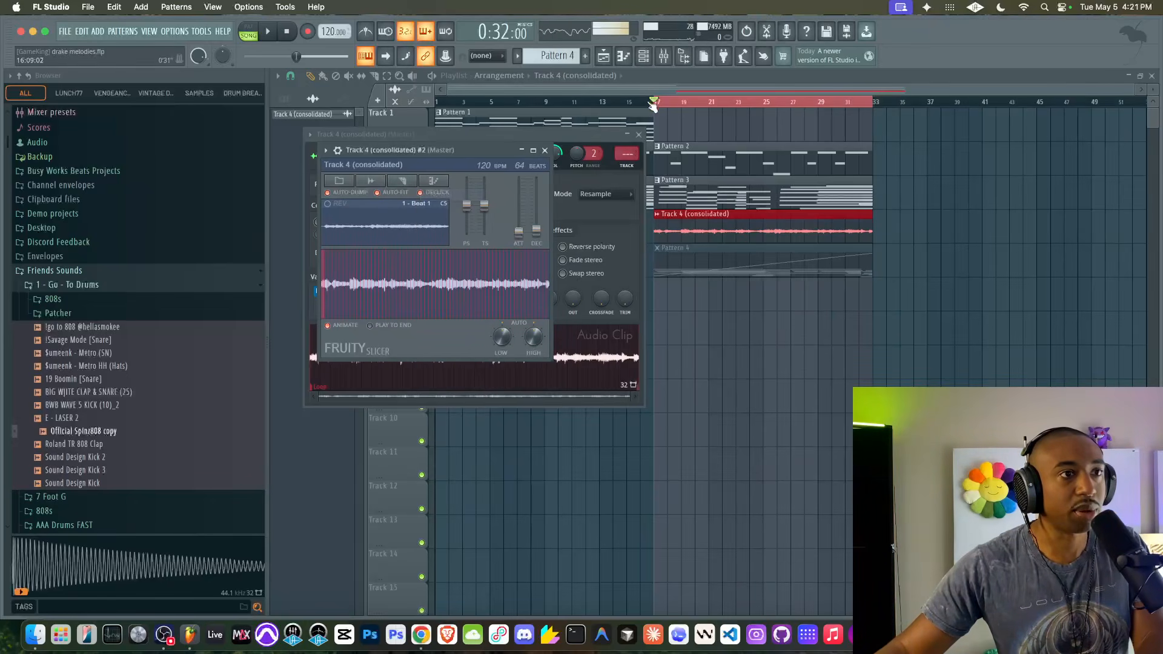
# - Move the Fruity Slicer channel's notes from Pattern 4 into the empty Pattern 5
pyautogui.click(643, 58)
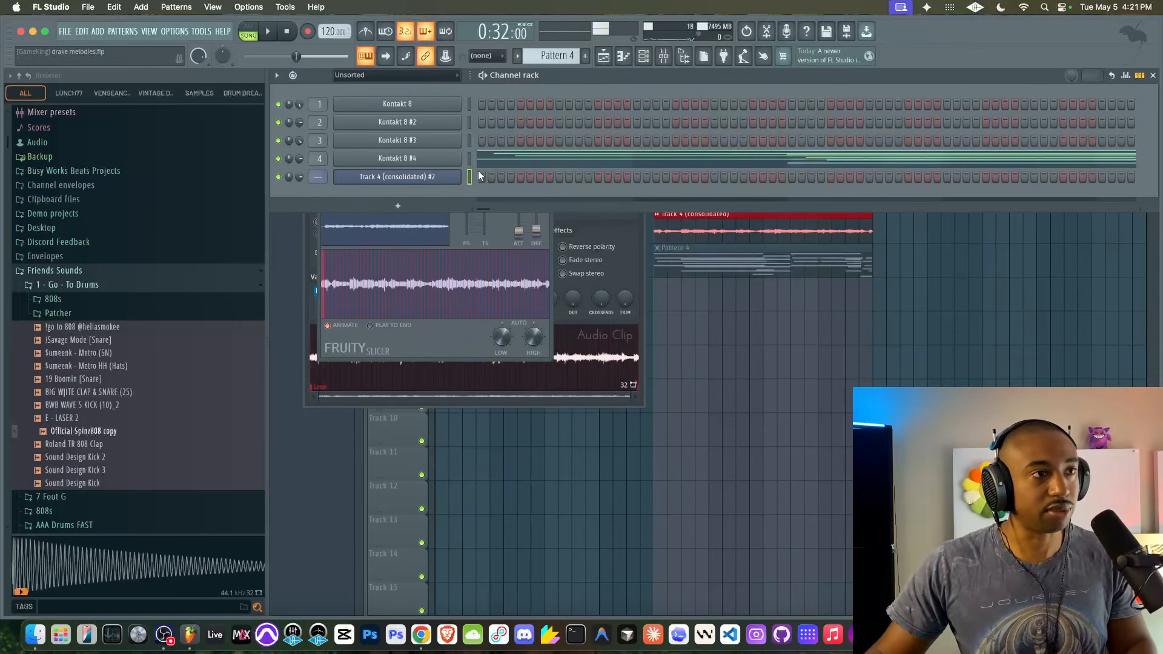
pyautogui.scroll(1, 554, 55)
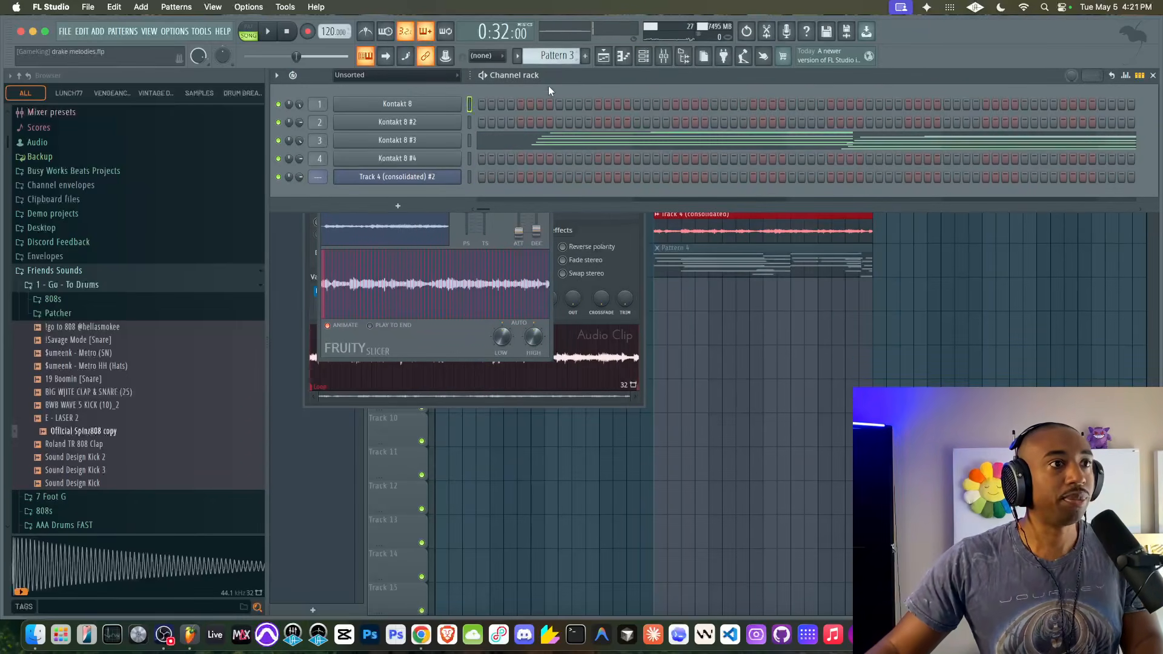
pyautogui.scroll(-1, 565, 53)
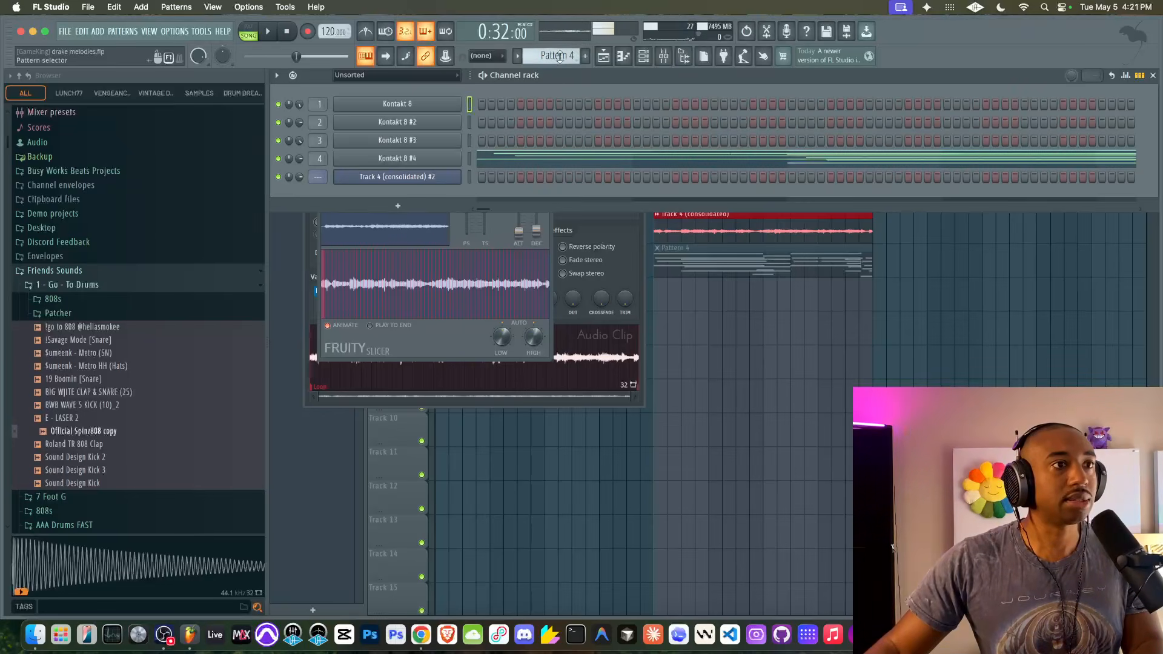
pyautogui.scroll(-1, 559, 56)
pyautogui.press('super+v')
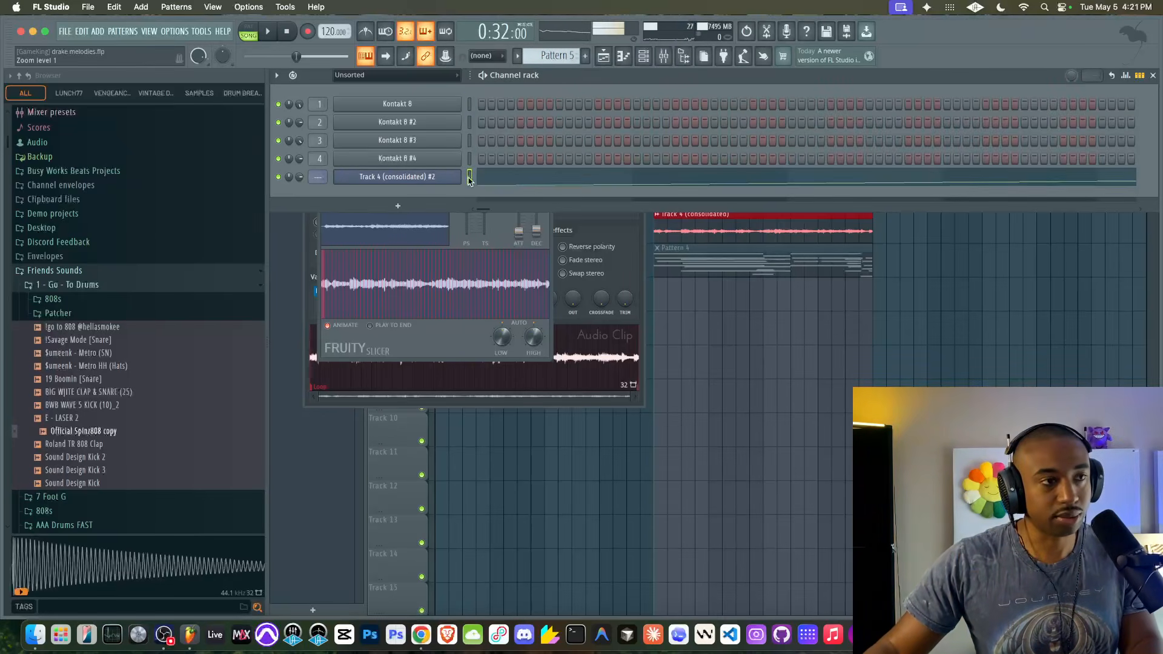
# - Route the Fruity Slicer channel to mixer track 5 and raise its volume multiplier to about 119%
pyautogui.press('super+l')
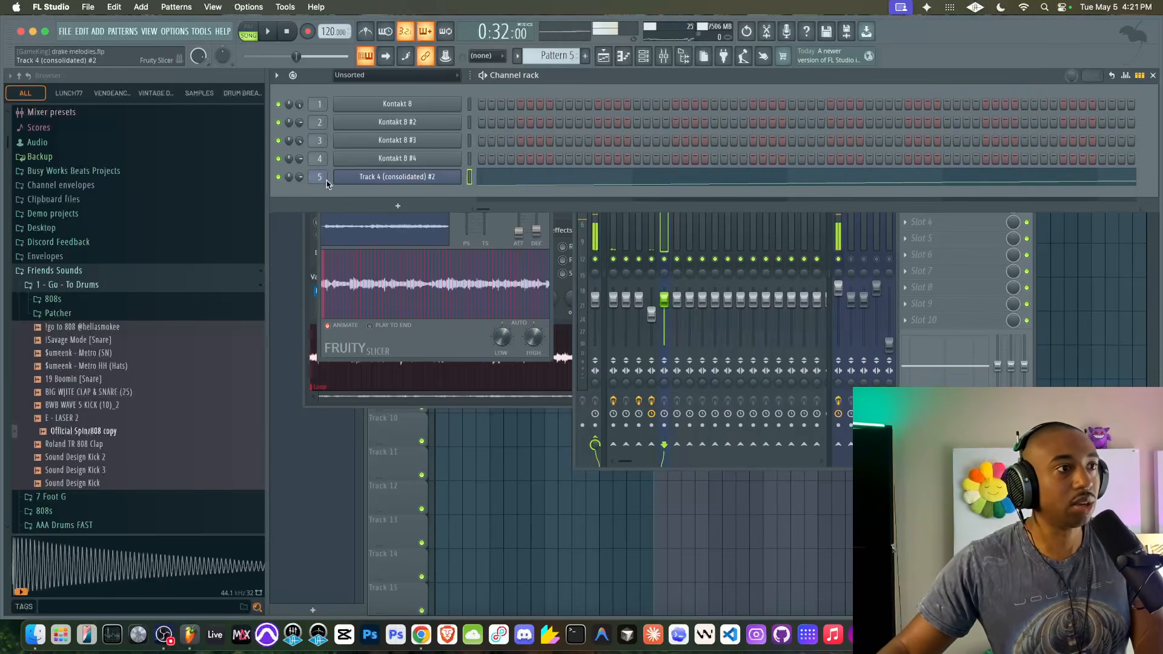
pyautogui.click(351, 176)
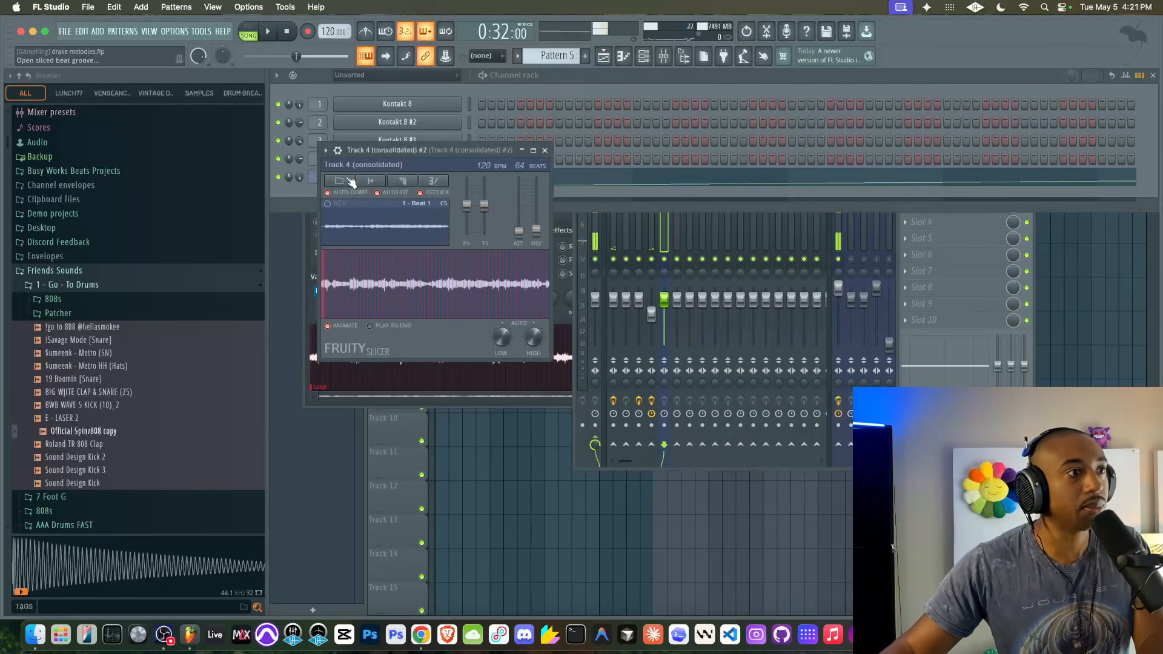
pyautogui.click(388, 173)
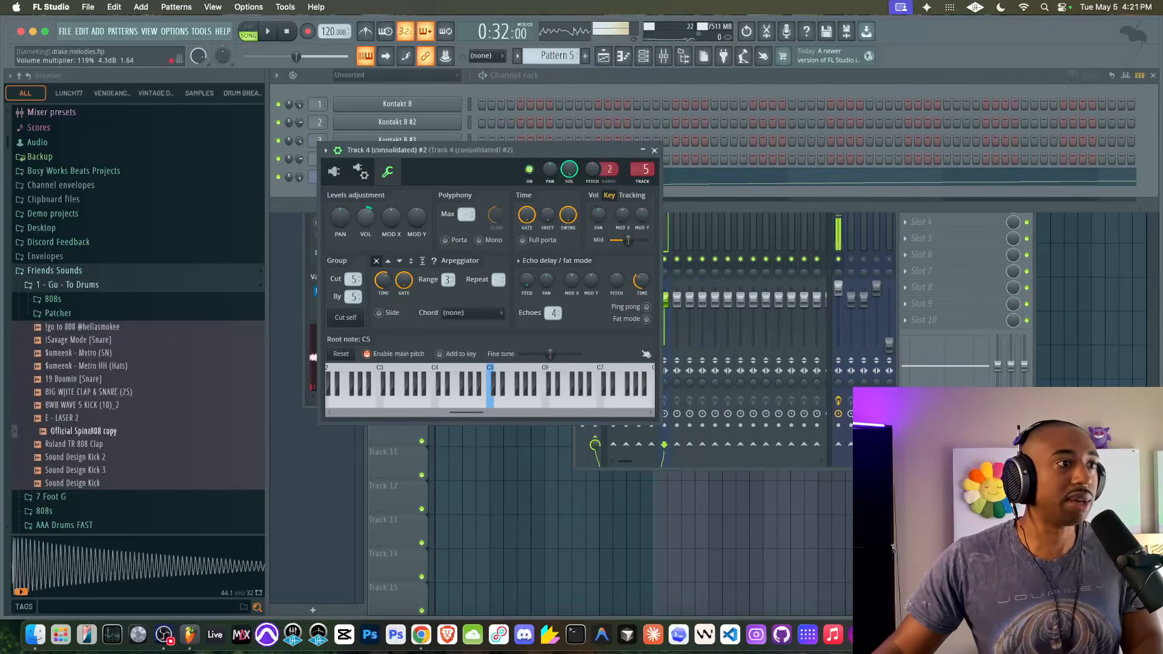
# - Replace the consolidated audio clip on Track 4 with a Pattern 5 clip starting at bar 17, and play the section
pyautogui.rightClick(743, 478)
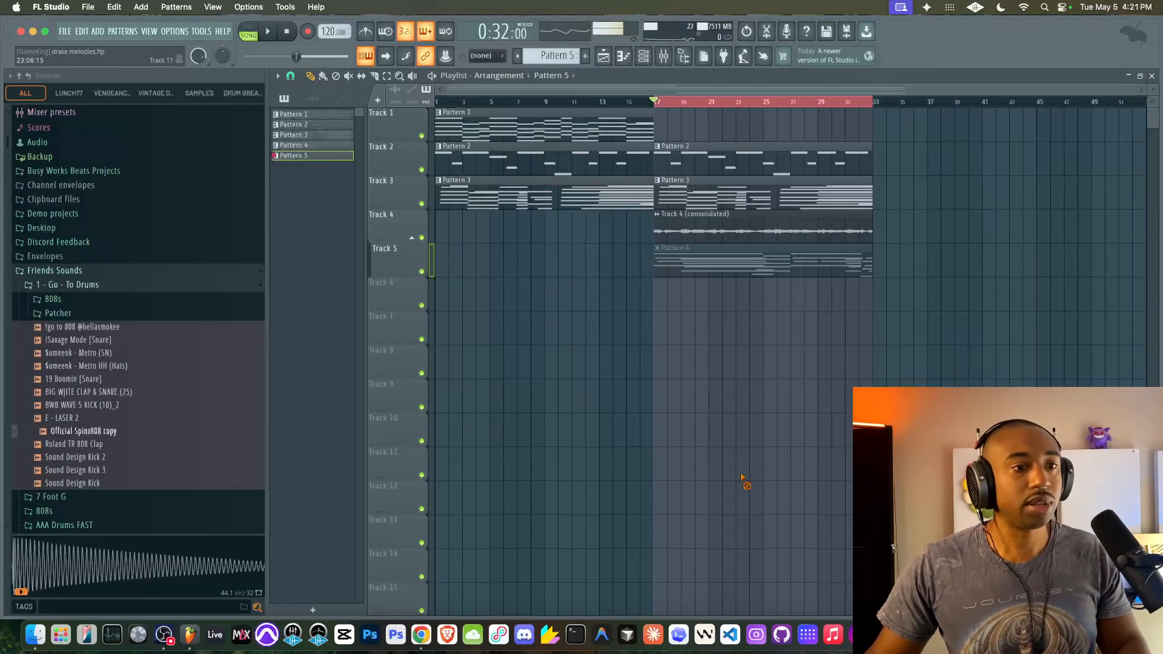
pyautogui.rightClick(748, 240)
pyautogui.moveTo(676, 226); pyautogui.dragTo(653, 225)
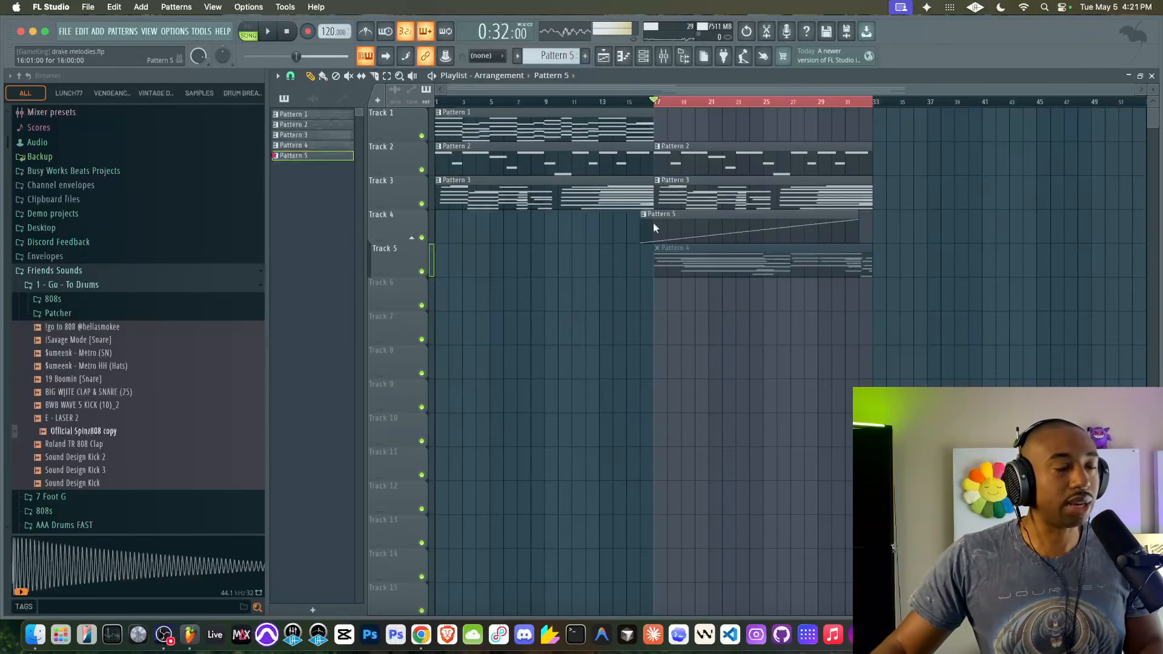
pyautogui.press('space')
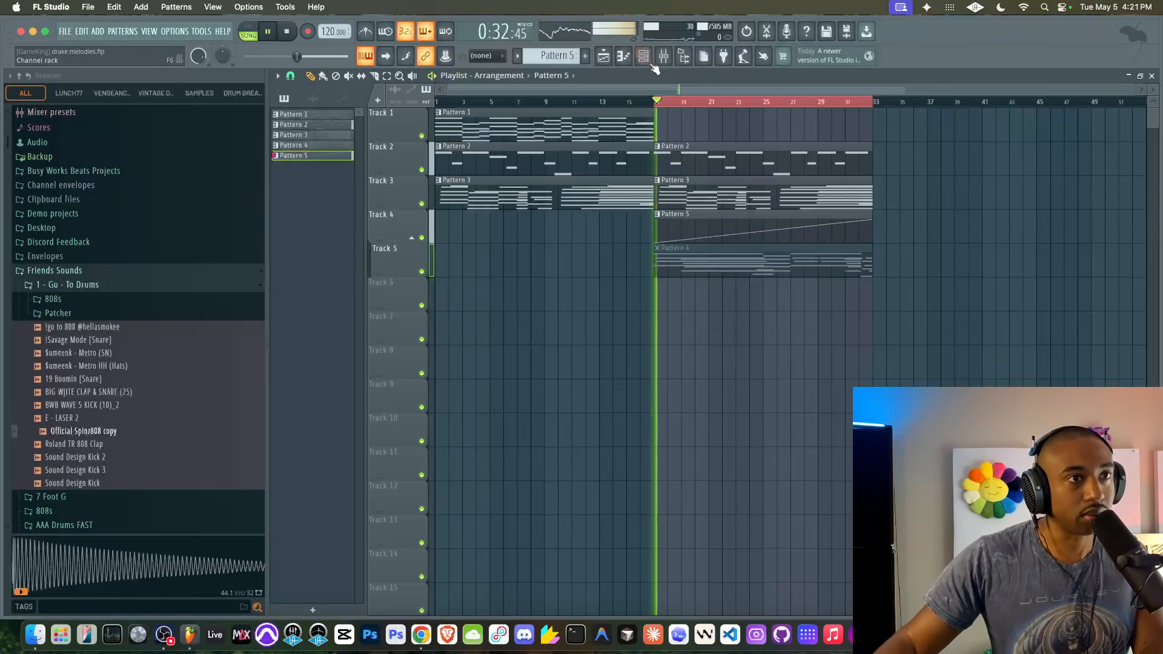
# - Raise the fade-in of Fruity Slicer's slices and set the channel's volume multiplier to about 124%
pyautogui.press('F6')
pyautogui.click(400, 176)
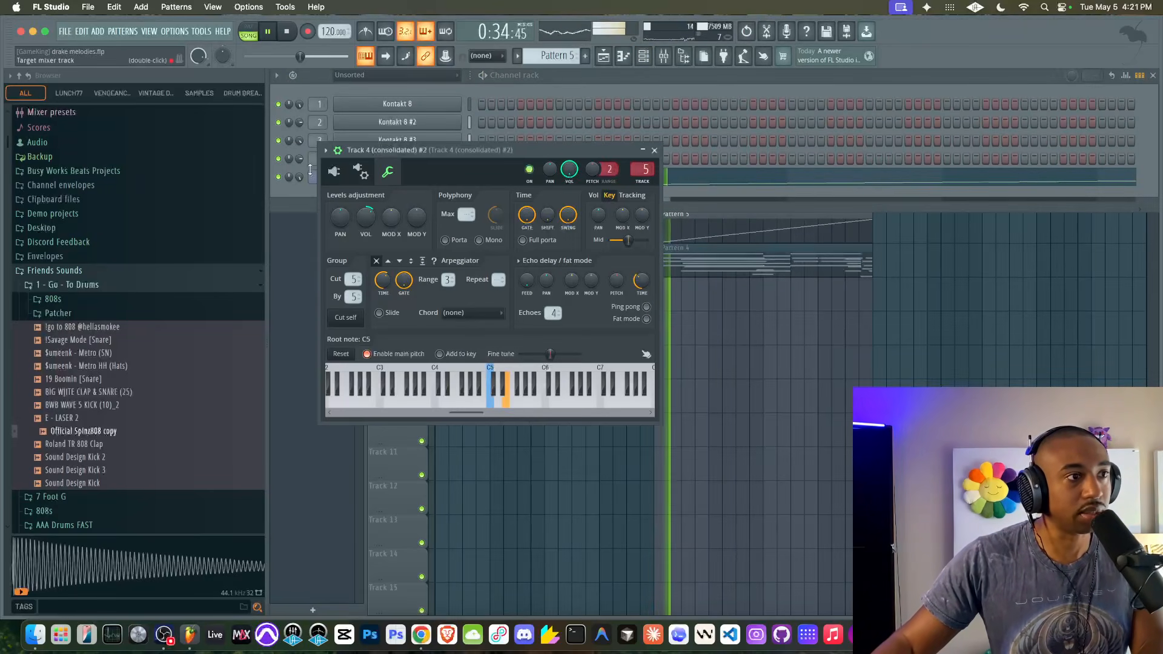
pyautogui.click(334, 171)
pyautogui.moveTo(518, 259); pyautogui.dragTo(519, 243)
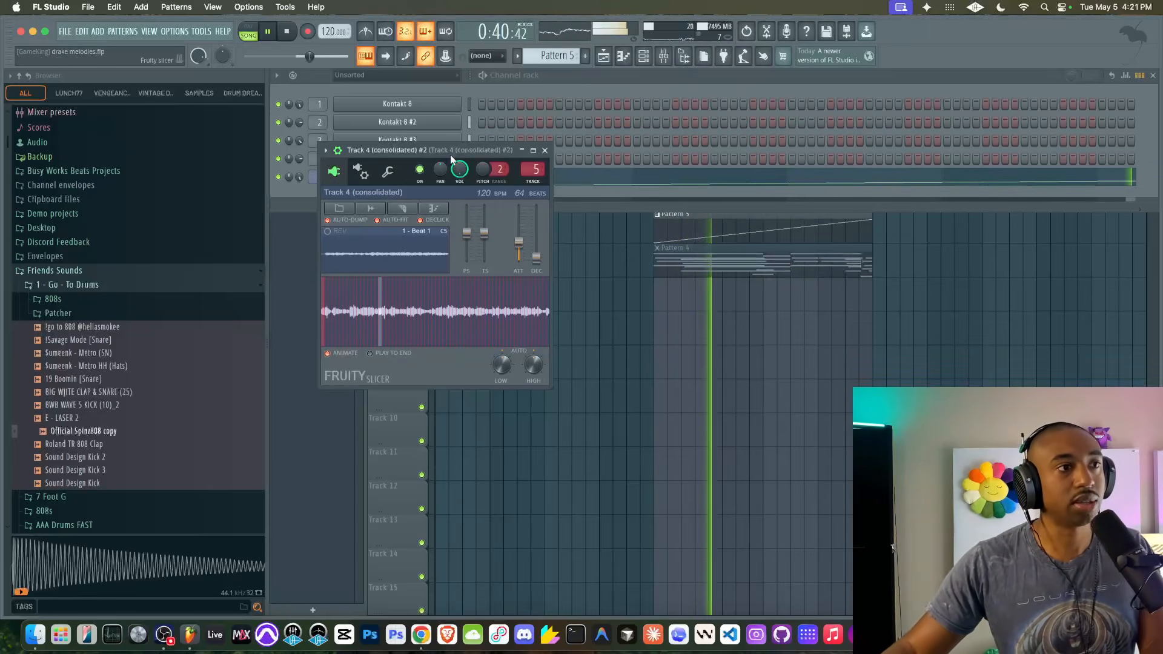
pyautogui.click(387, 171)
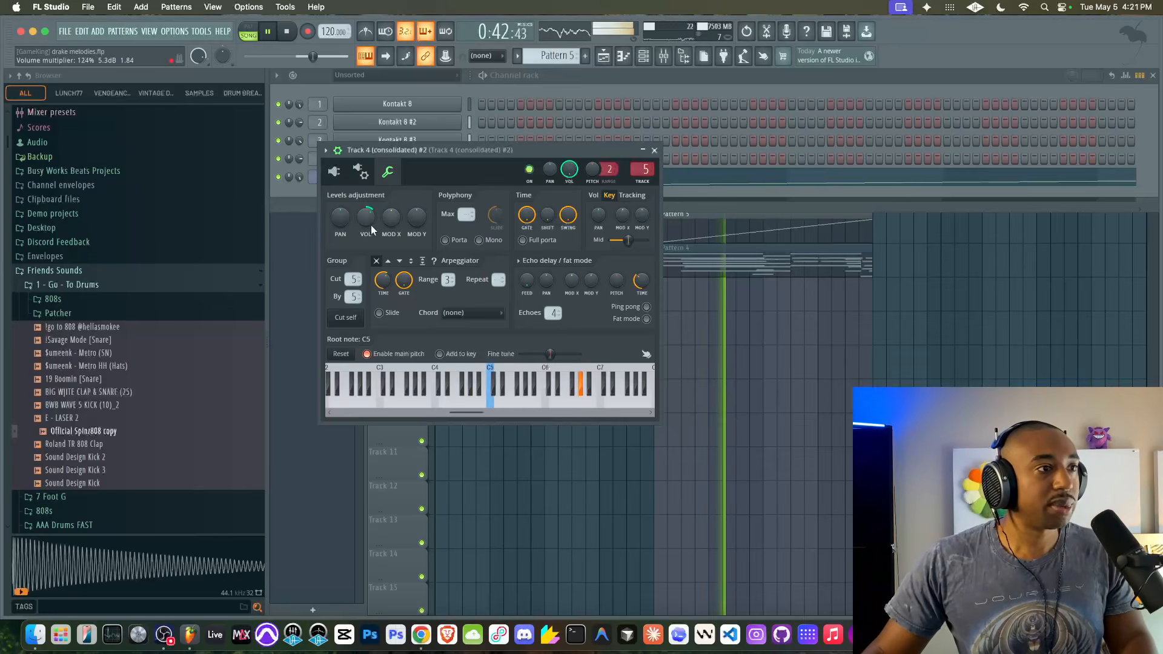
pyautogui.click(333, 172)
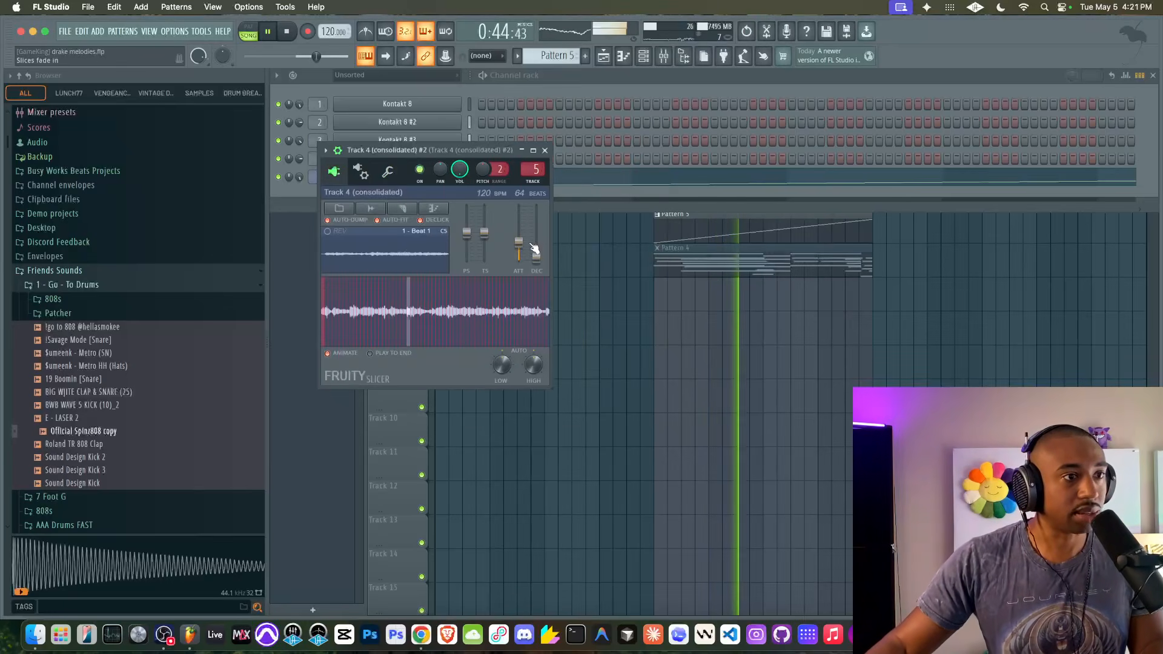
# - Raise the fade-out of Fruity Slicer's slices and return to the playlist
pyautogui.moveTo(536, 257); pyautogui.dragTo(536, 230)
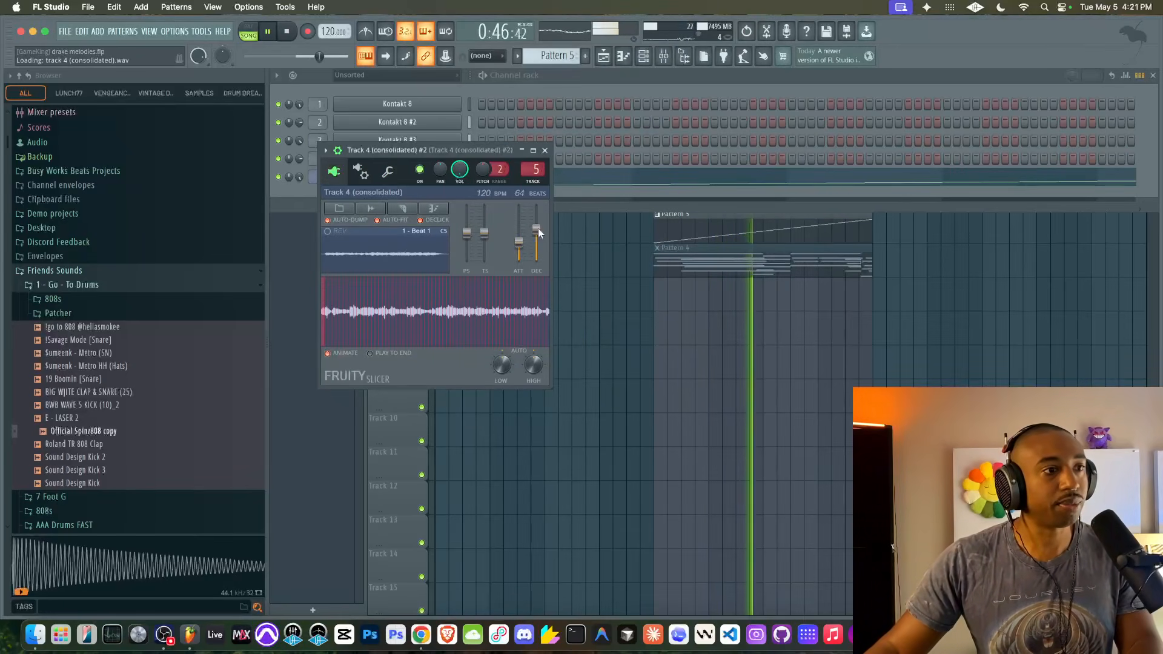
pyautogui.click(667, 335)
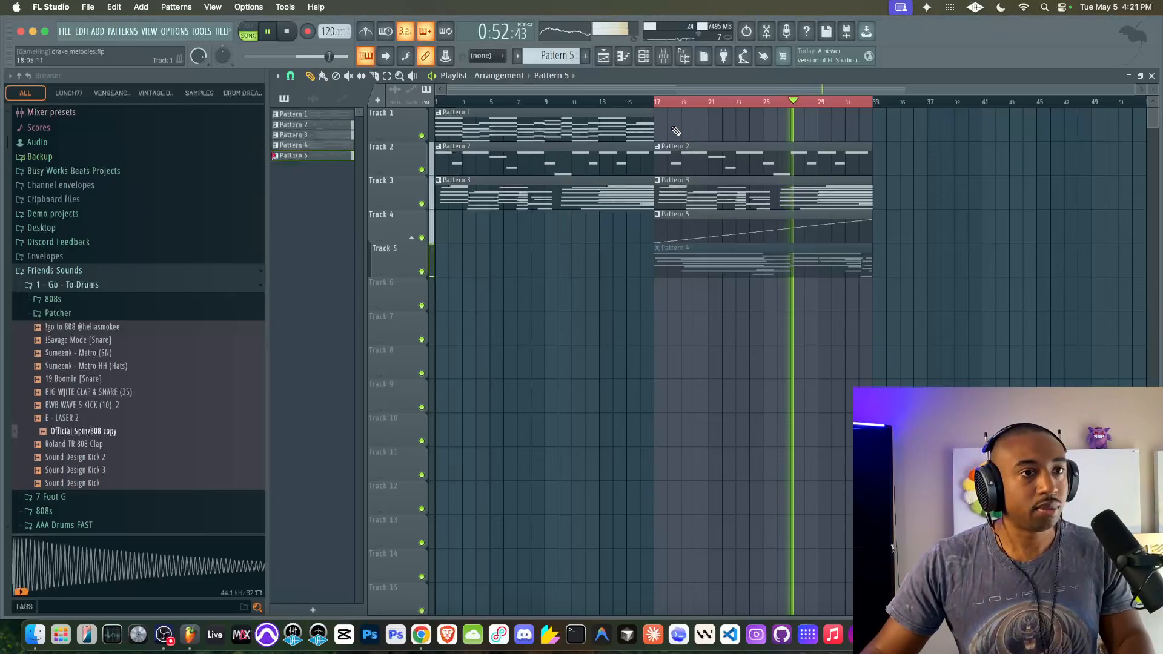
# - Copy the Pattern 1 clip on Track 1 to bar 17 and play the second section from its start
pyautogui.moveTo(601, 118); pyautogui.dragTo(819, 105)
pyautogui.press('space')
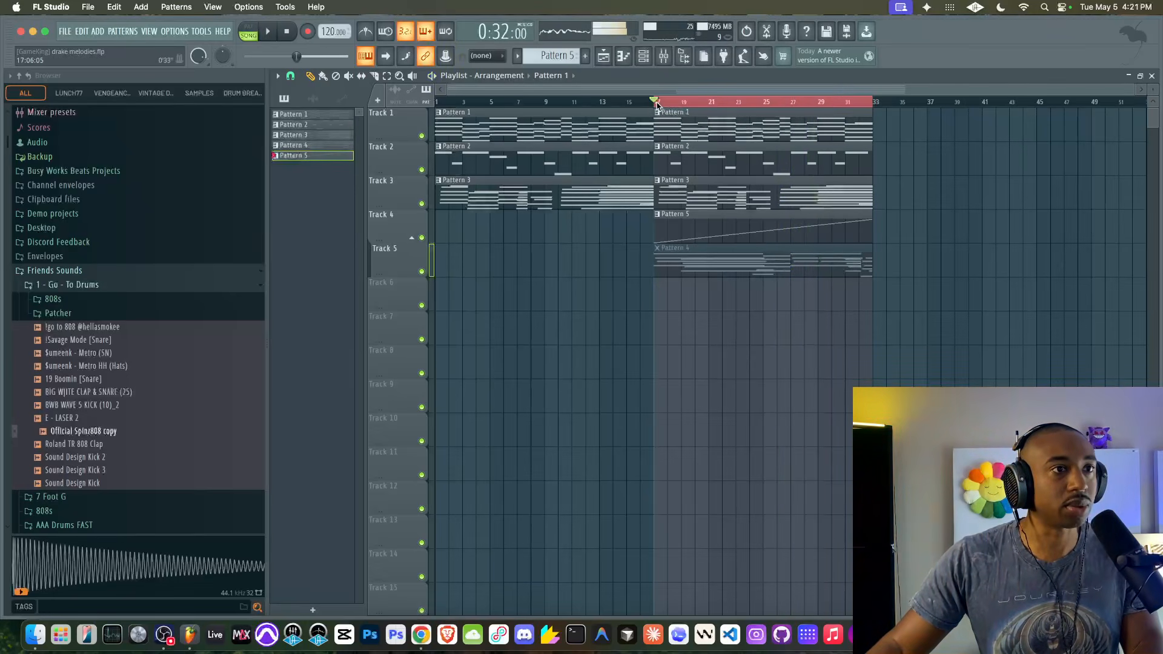
pyautogui.press('space')
# - Delete the Pattern 3 and Pattern 4 clips from the section starting at bar 17 and clear the playlist's time selection
pyautogui.rightClick(684, 203)
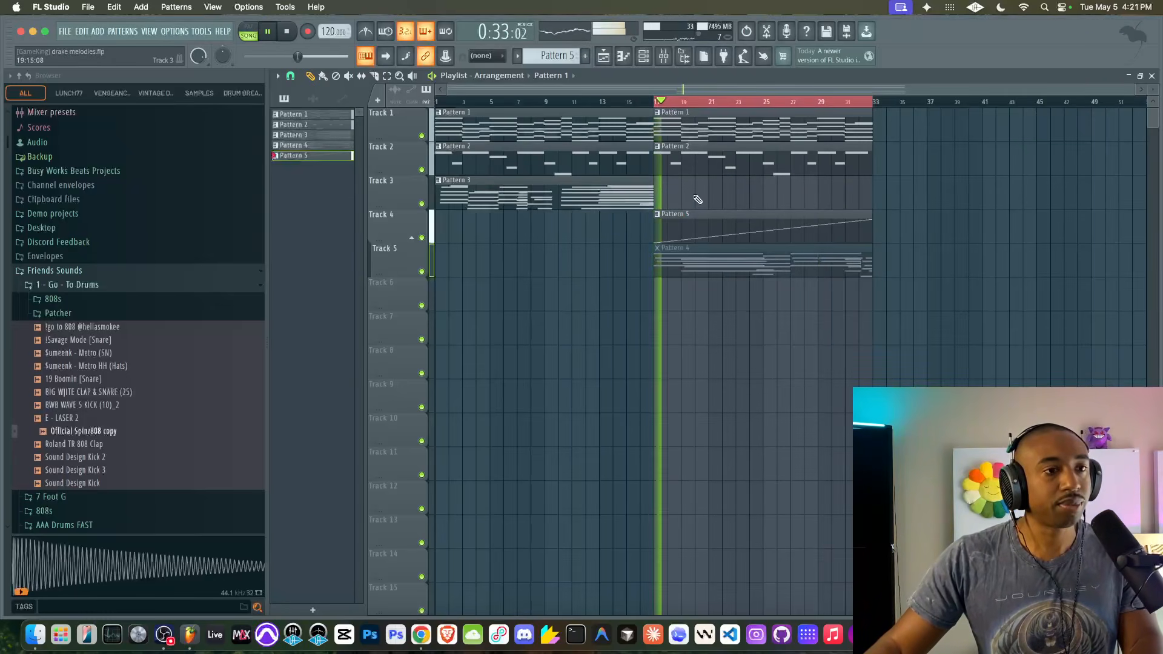
pyautogui.rightClick(695, 260)
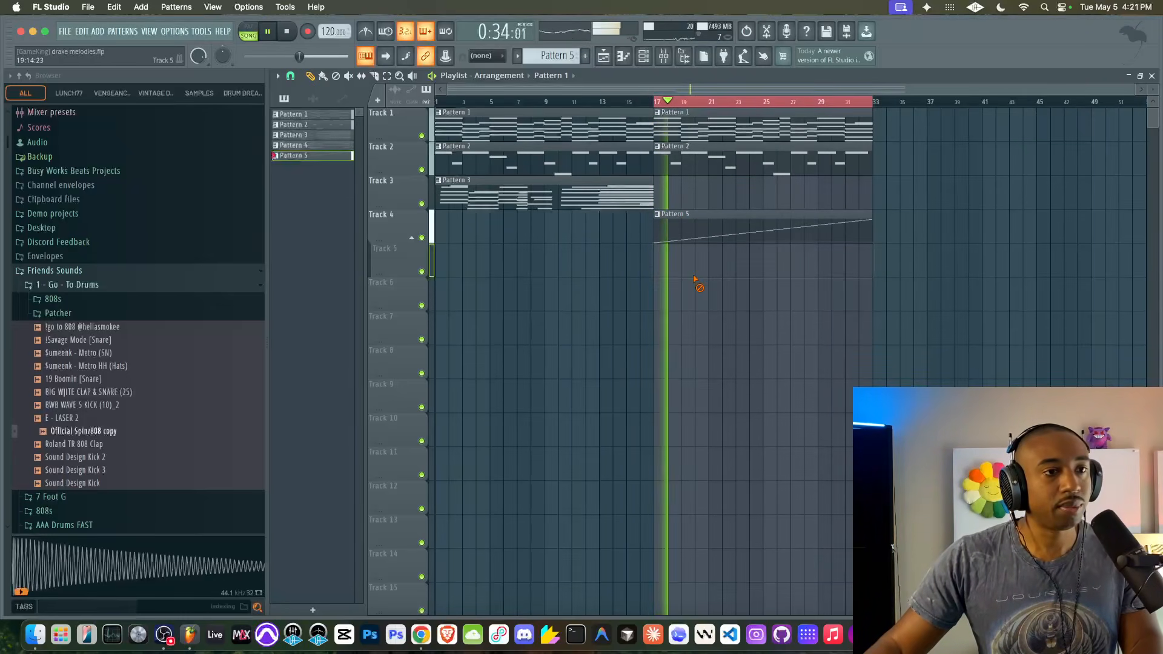
pyautogui.rightClick(569, 102)
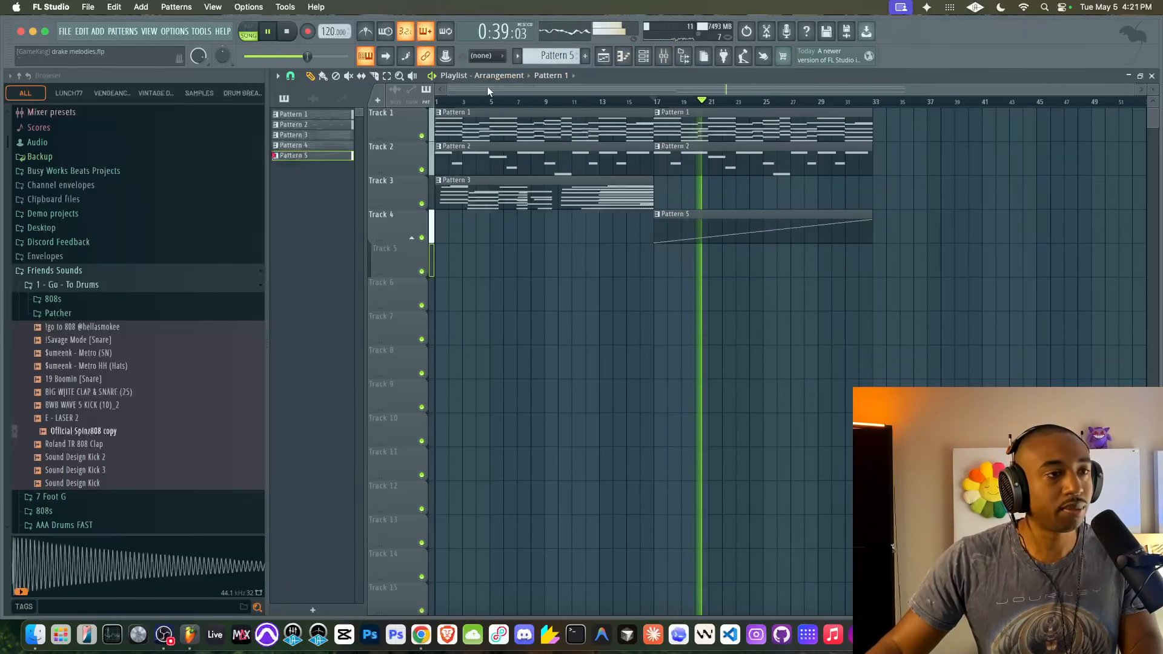
# - Check the Fruity Slicer channel's settings while the second section plays
pyautogui.click(644, 55)
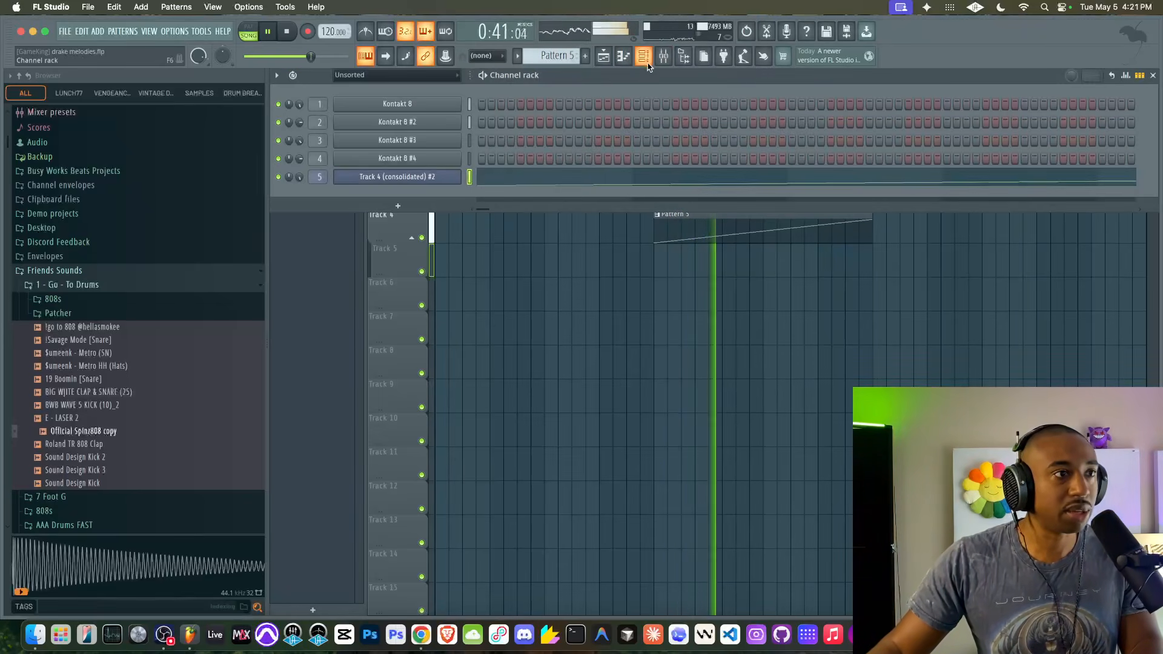
pyautogui.click(451, 176)
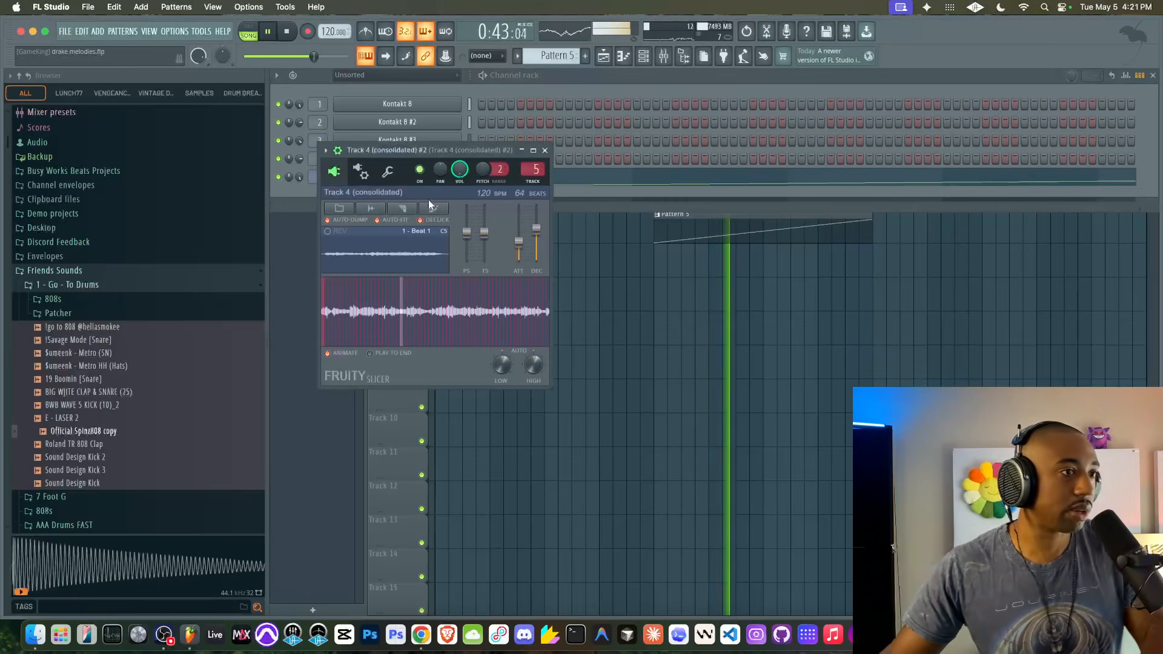
pyautogui.click(546, 150)
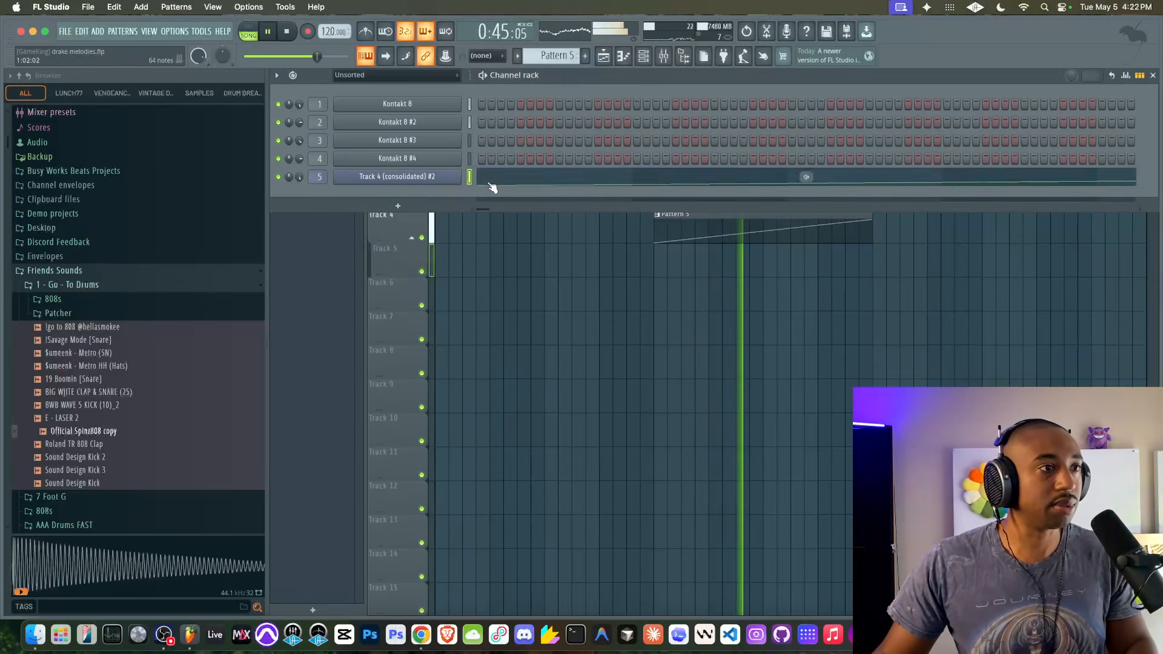
pyautogui.rightClick(548, 326)
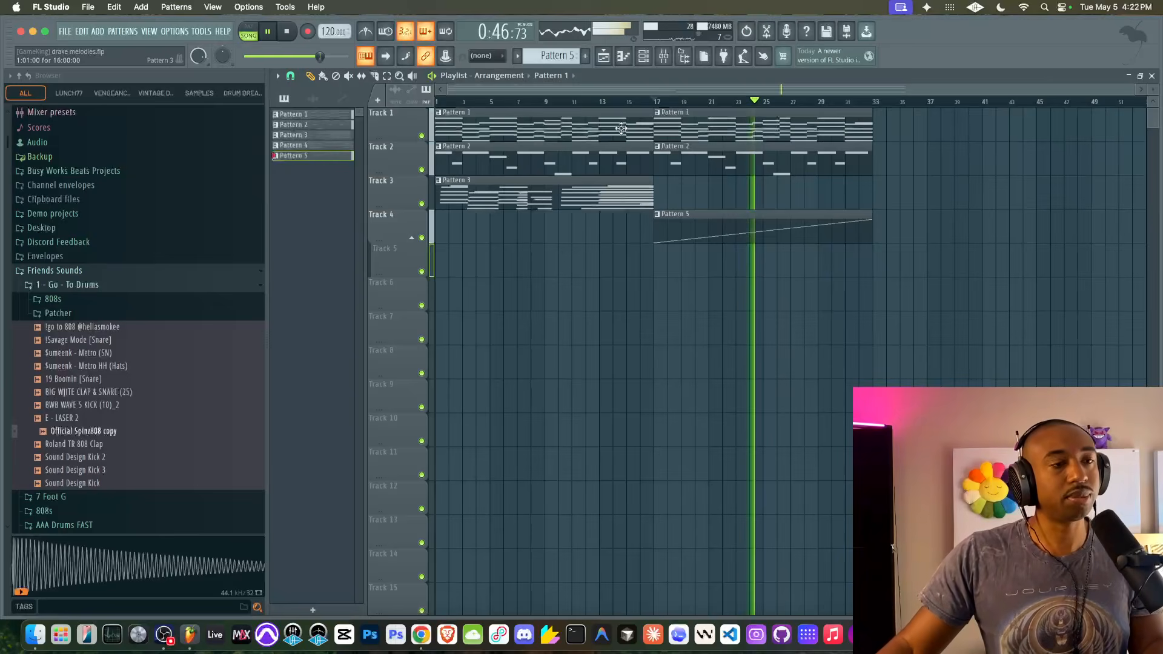
# - Restart the arrangement from the beginning and lower the Kontakt 8 #2 mixer track's volume slightly
pyautogui.click(287, 32)
pyautogui.press('space')
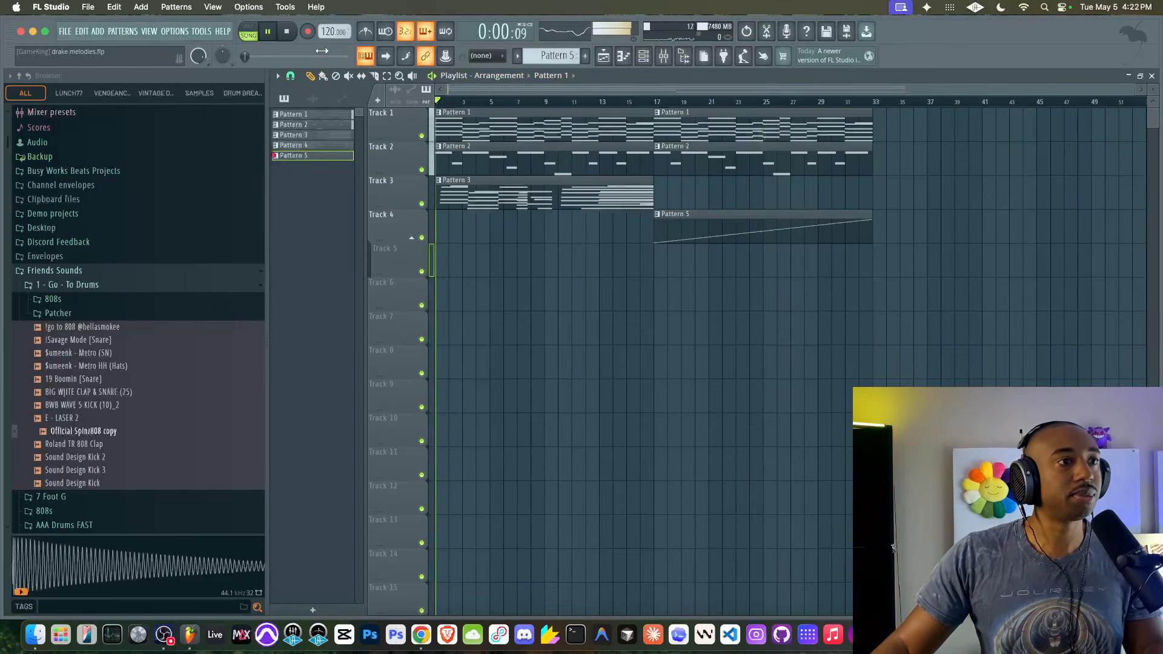
pyautogui.press('F9')
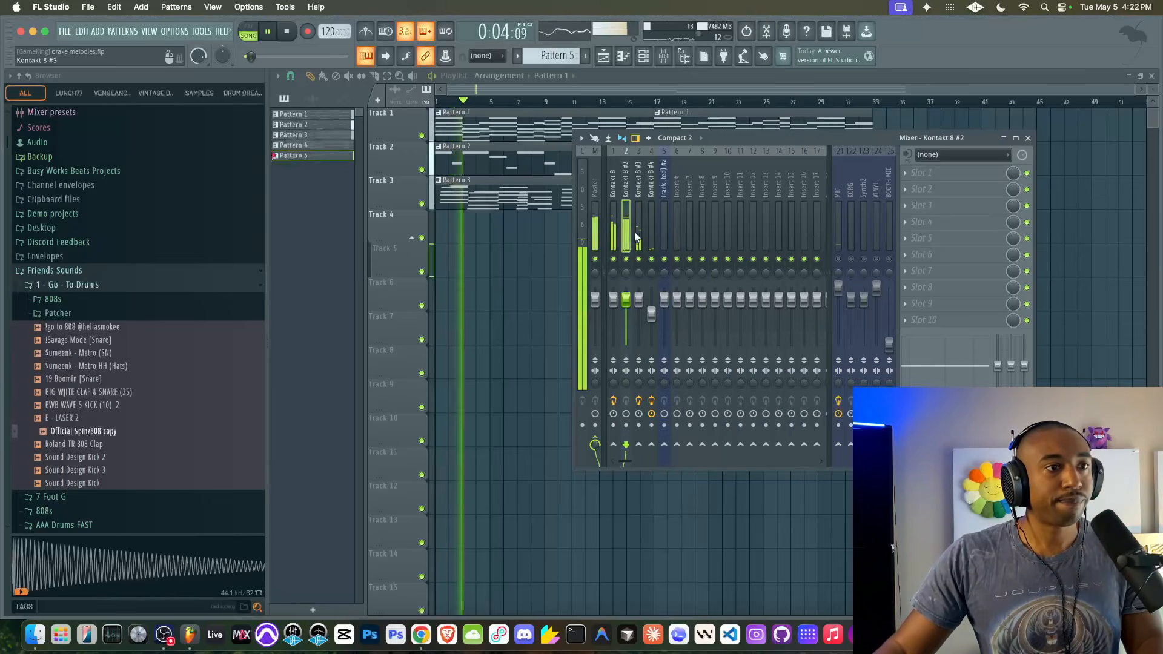
pyautogui.moveTo(627, 299); pyautogui.dragTo(633, 311)
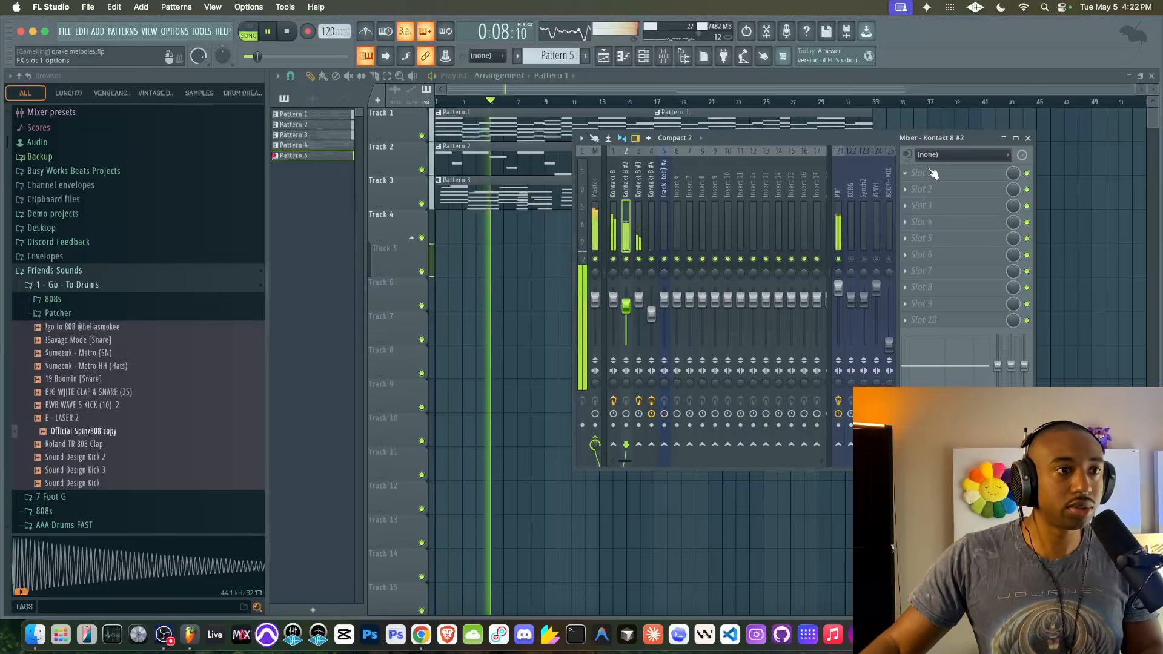
# - Load Fruity WaveShaper into the first effect slot of the Kontakt 8 #2 mixer track
pyautogui.click(918, 208)
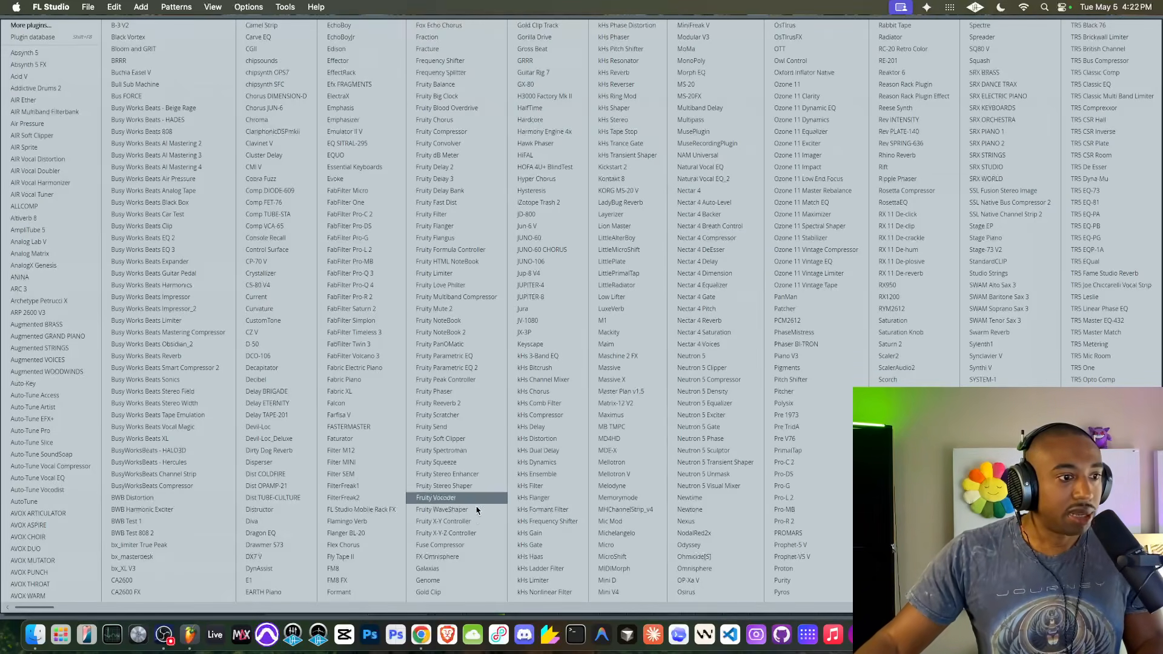
pyautogui.click(441, 510)
pyautogui.click(418, 374)
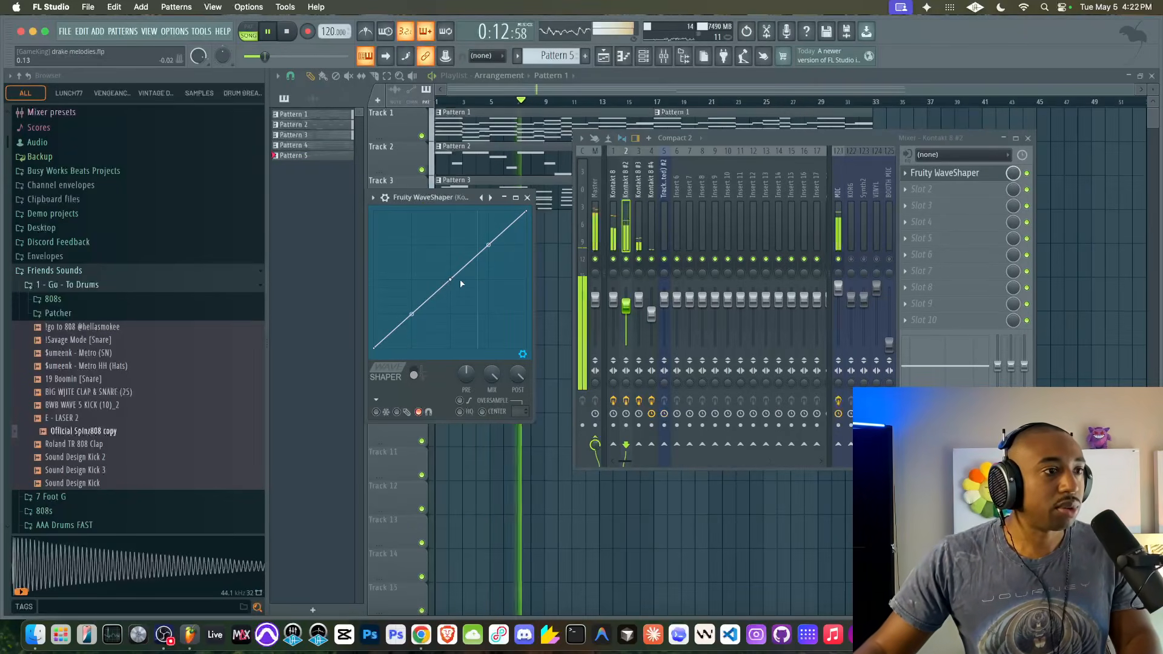
# - Bend the WaveShaper curve upward in both halves, set oversampling to 4x and lower the mix level
pyautogui.rightClick(529, 214)
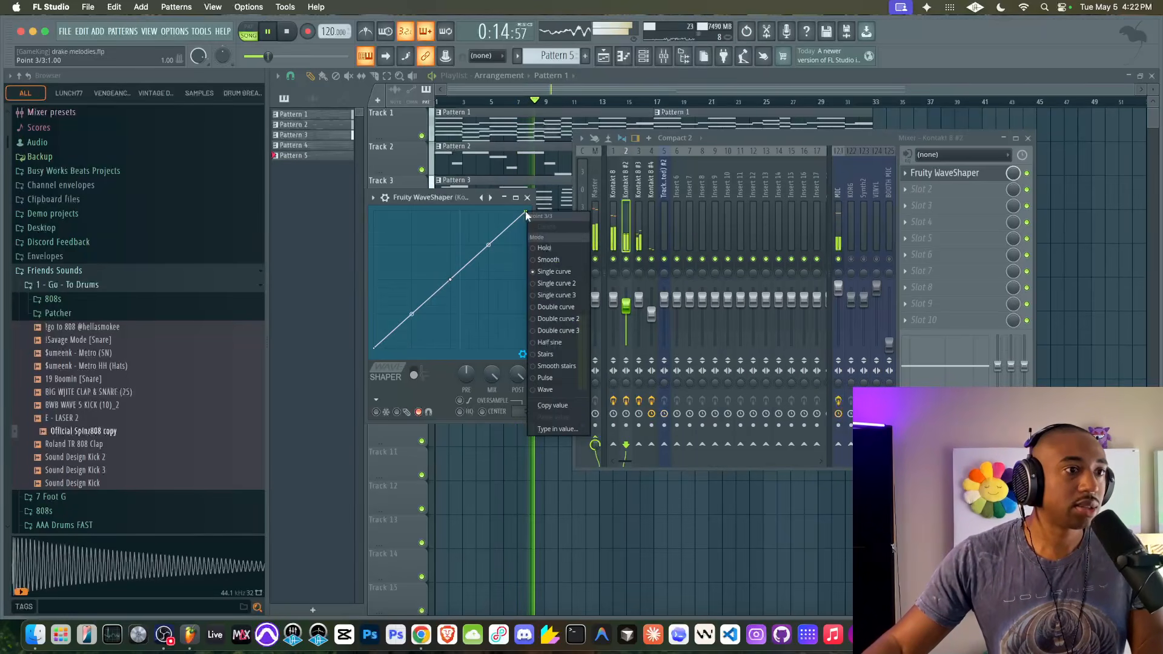
pyautogui.click(559, 288)
pyautogui.moveTo(488, 244); pyautogui.dragTo(488, 228)
pyautogui.moveTo(520, 412); pyautogui.dragTo(520, 402)
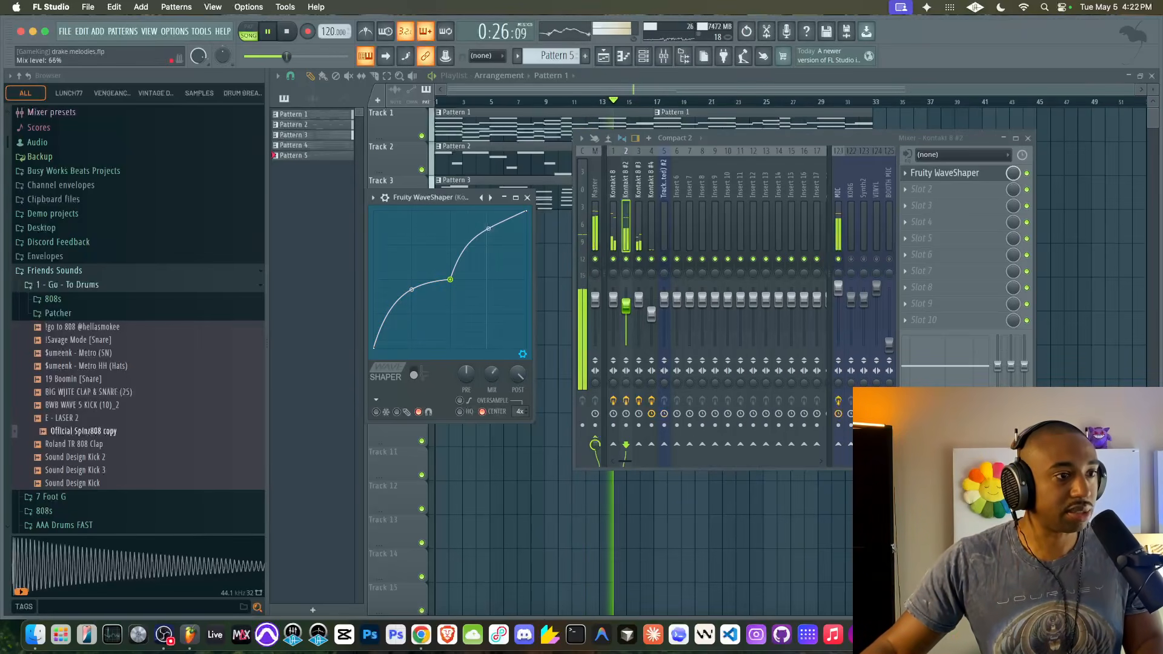
pyautogui.moveTo(498, 369); pyautogui.dragTo(498, 385)
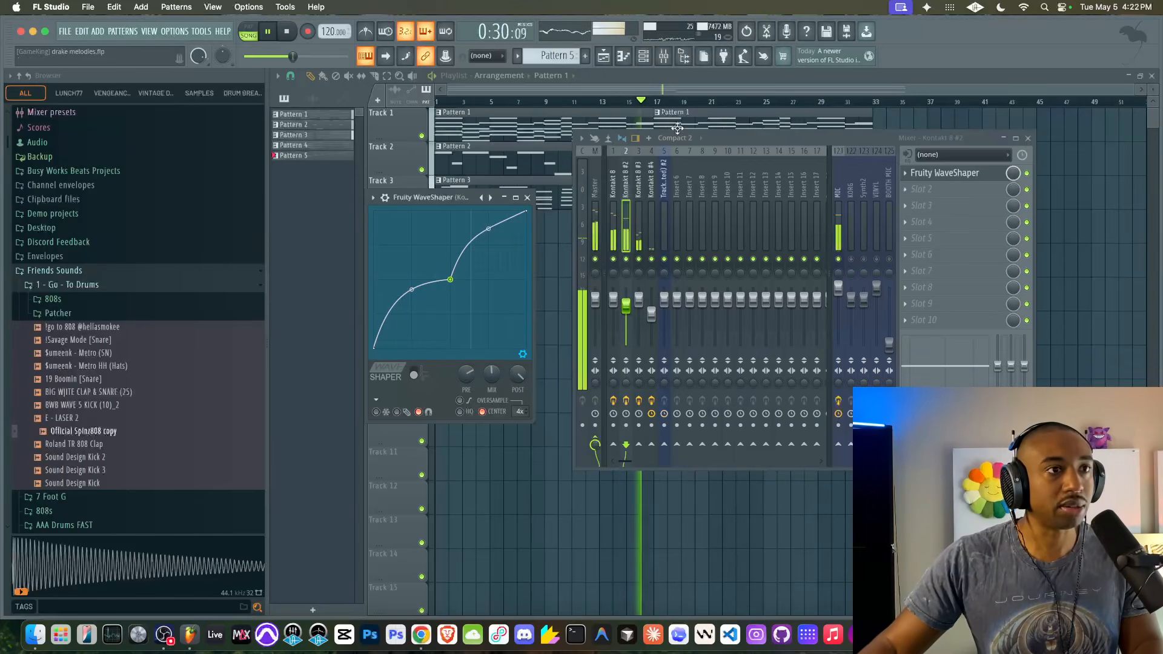
# - Add Fruity Stereo Shaper to the second effect slot of Kontakt 8 #2, offset its phase and close the plugin windows
pyautogui.click(943, 187)
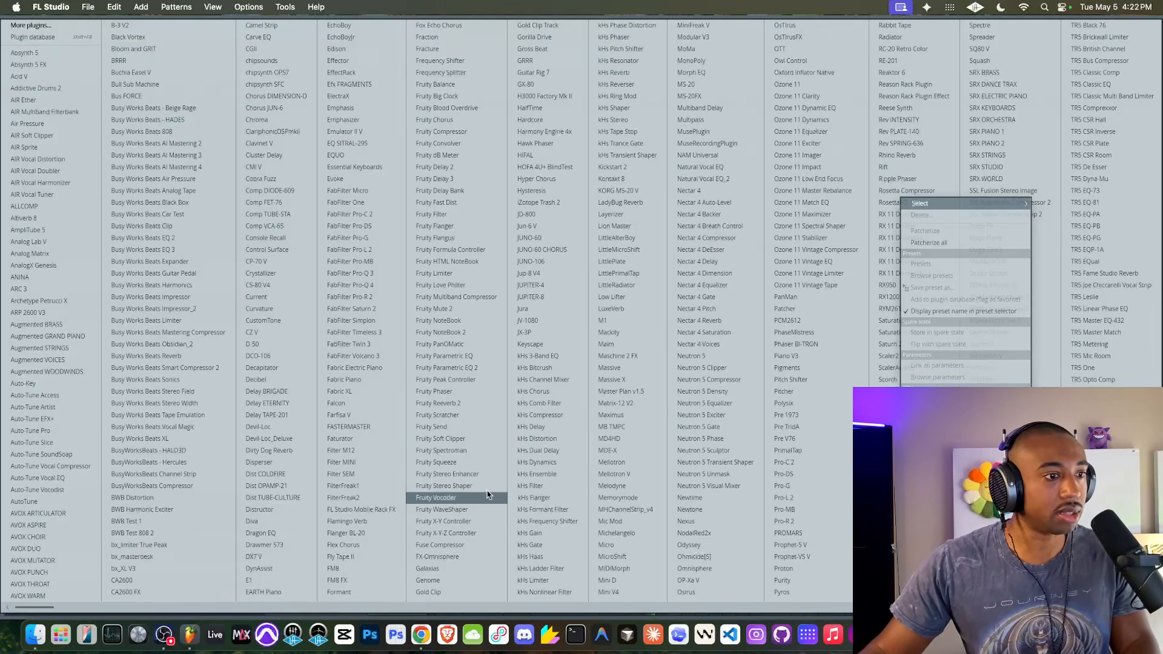
pyautogui.click(472, 487)
pyautogui.moveTo(530, 320)
pyautogui.mouseDown()
pyautogui.moveTo(530, 306)
pyautogui.moveTo(522, 339)
pyautogui.mouseUp()
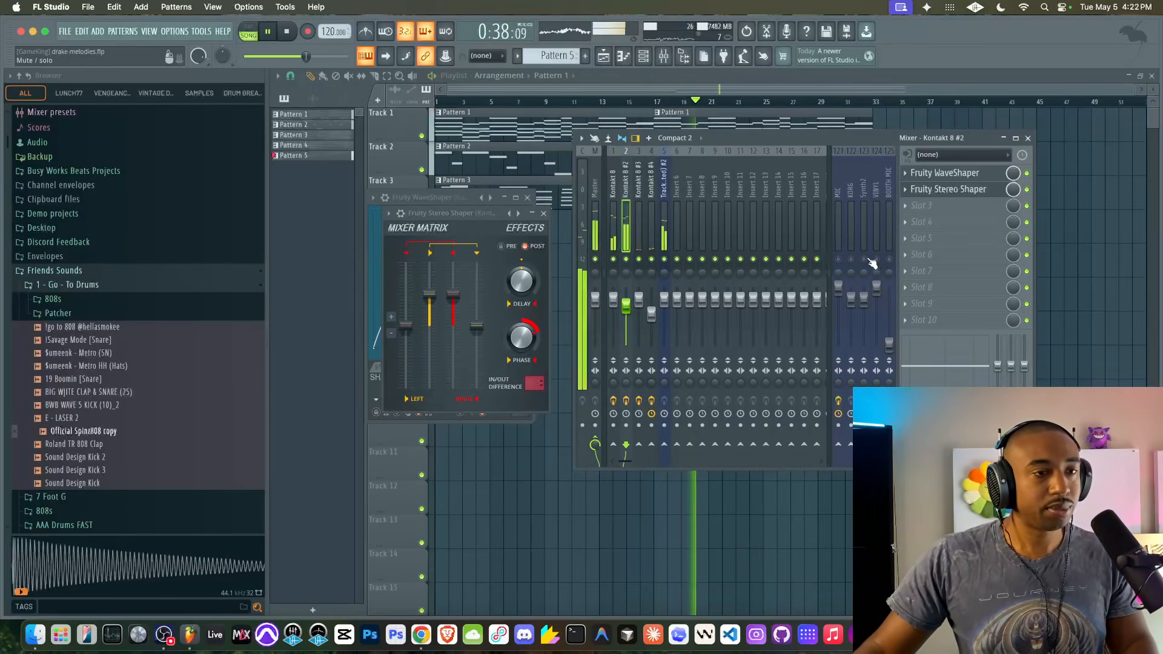
pyautogui.press('F12')
# - Review the effects on mixer track 5 and the advanced TONEFLX pedals on the Kontakt 8 mixer track
pyautogui.click(663, 56)
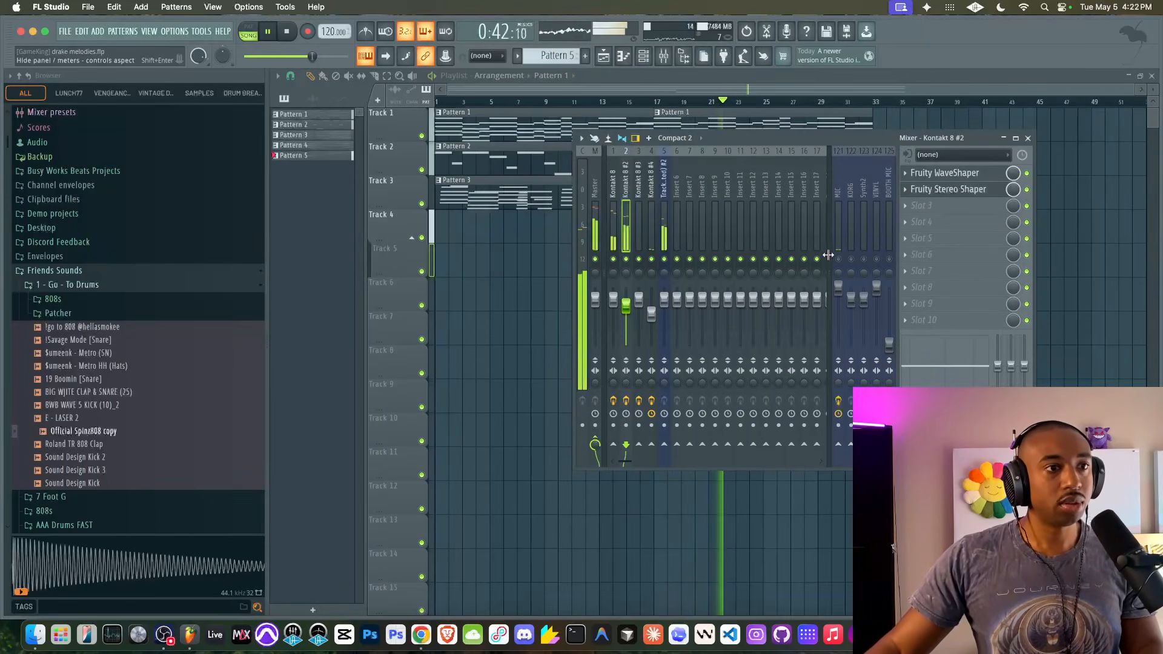
pyautogui.click(665, 242)
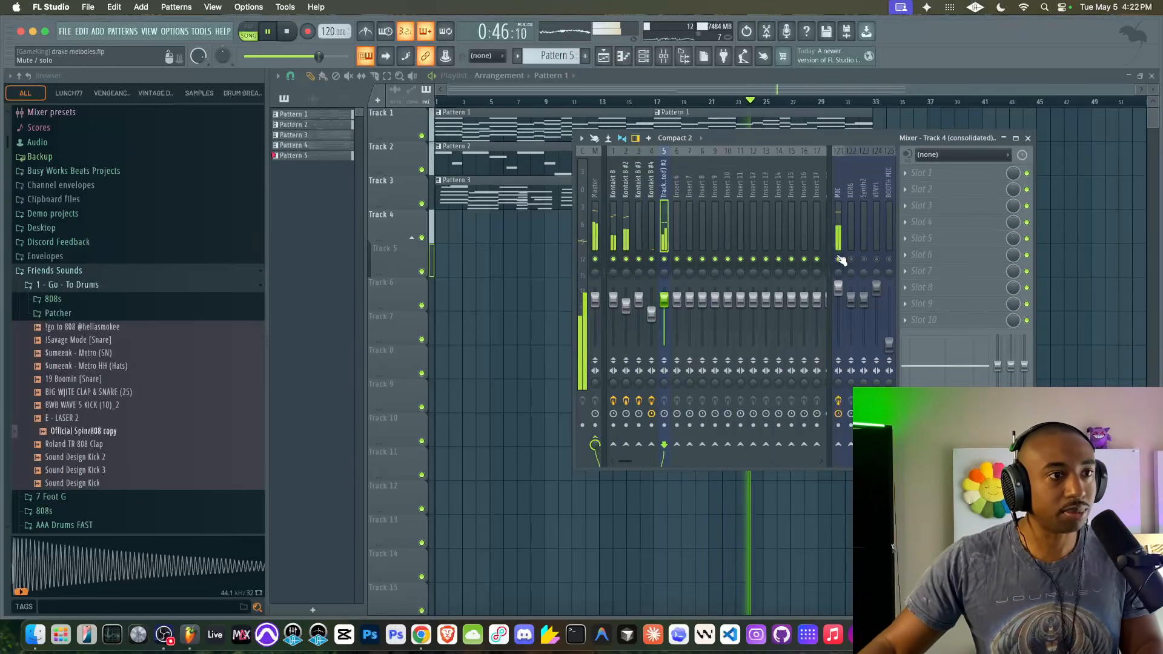
pyautogui.click(614, 241)
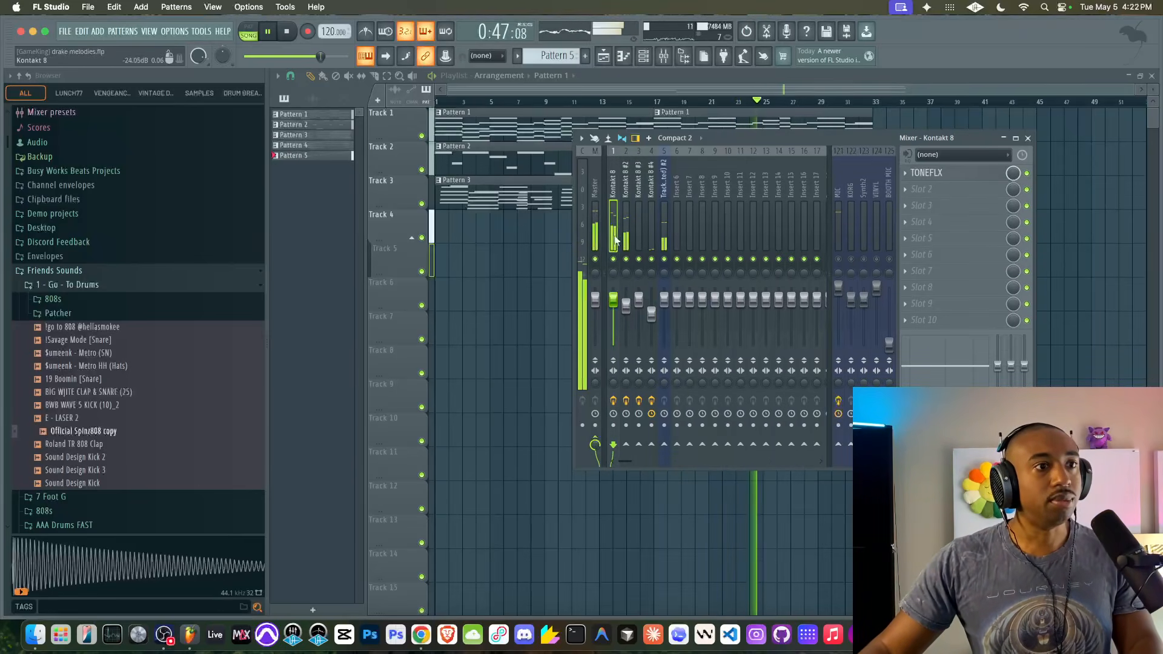
pyautogui.click(946, 176)
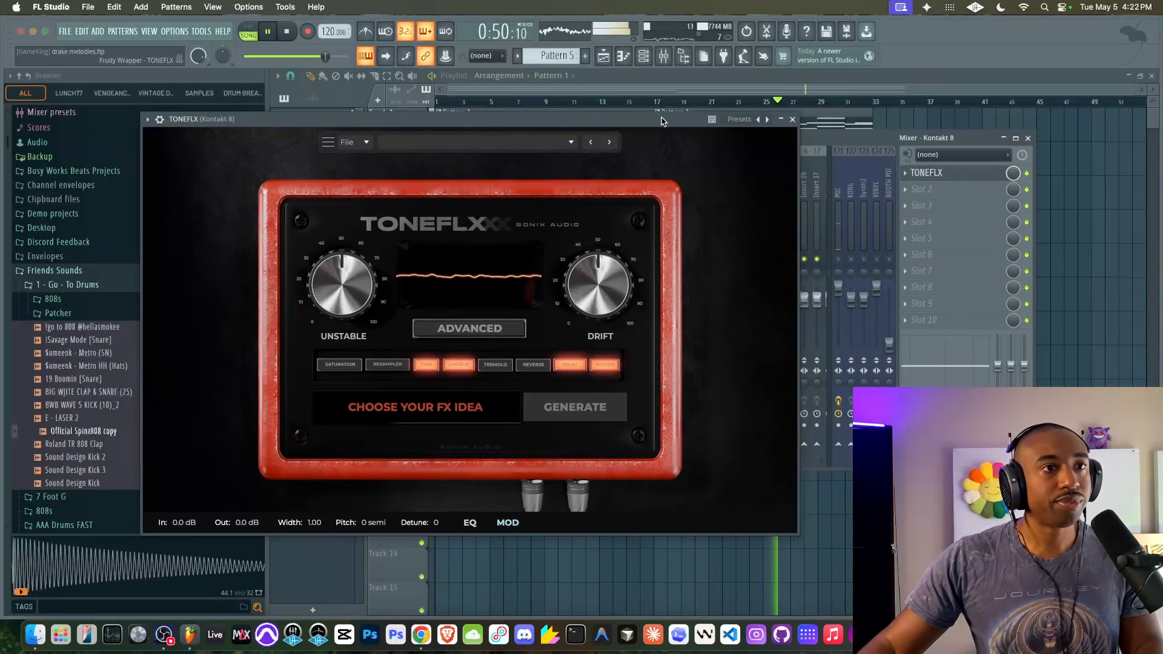
pyautogui.click(461, 330)
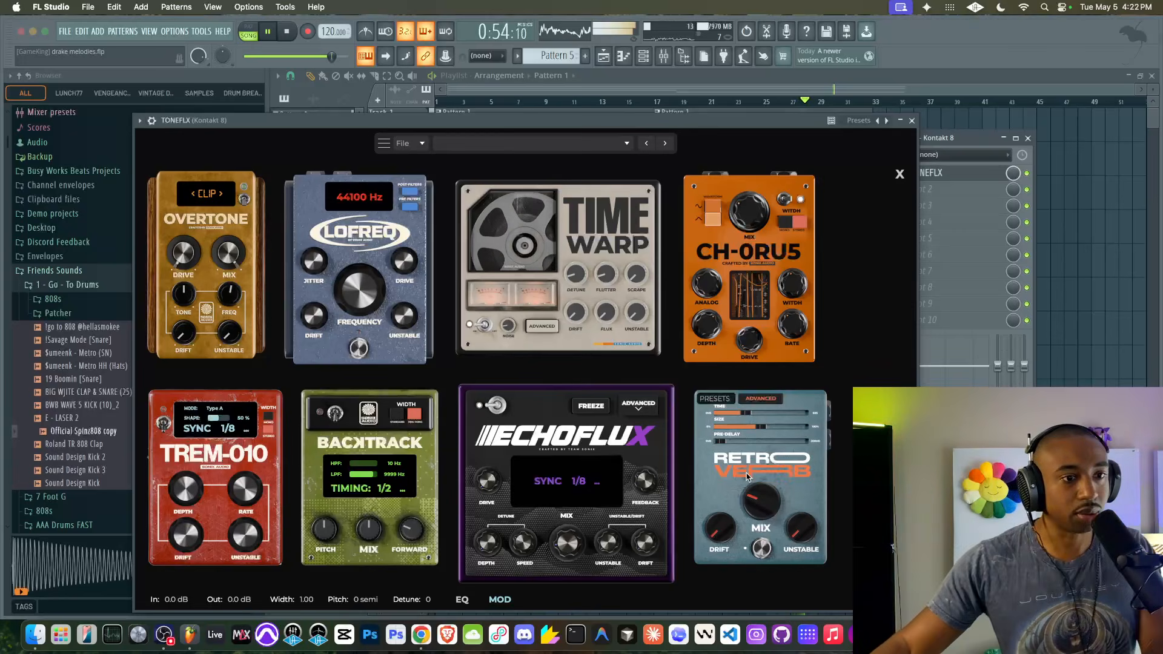
pyautogui.moveTo(760, 506)
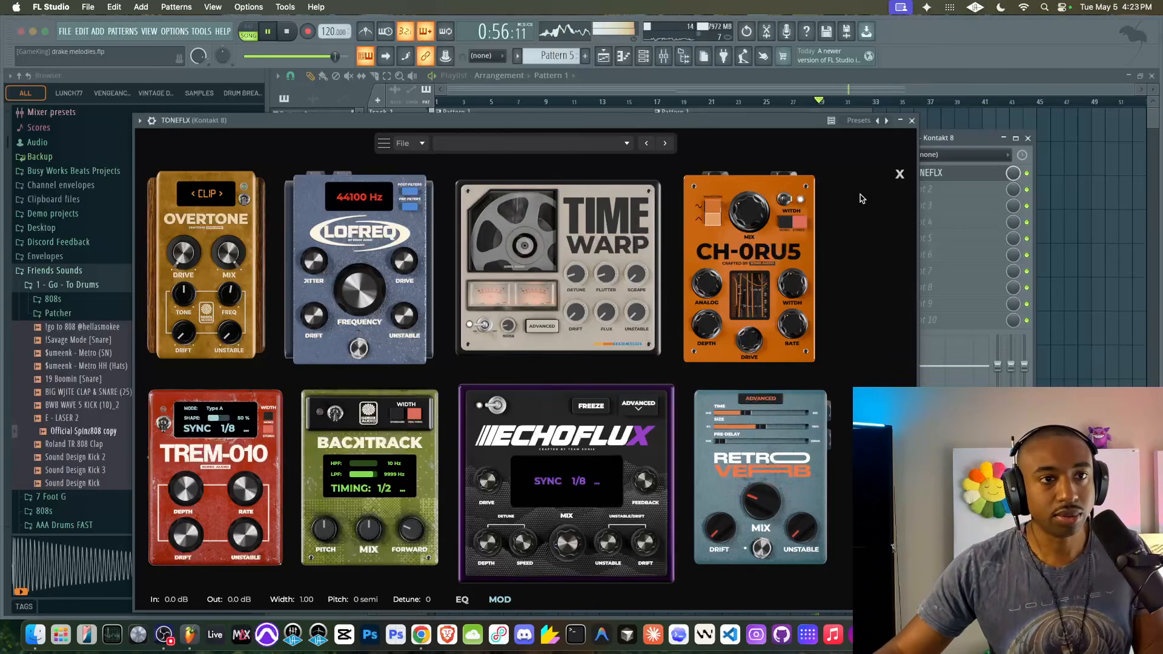
pyautogui.click(910, 121)
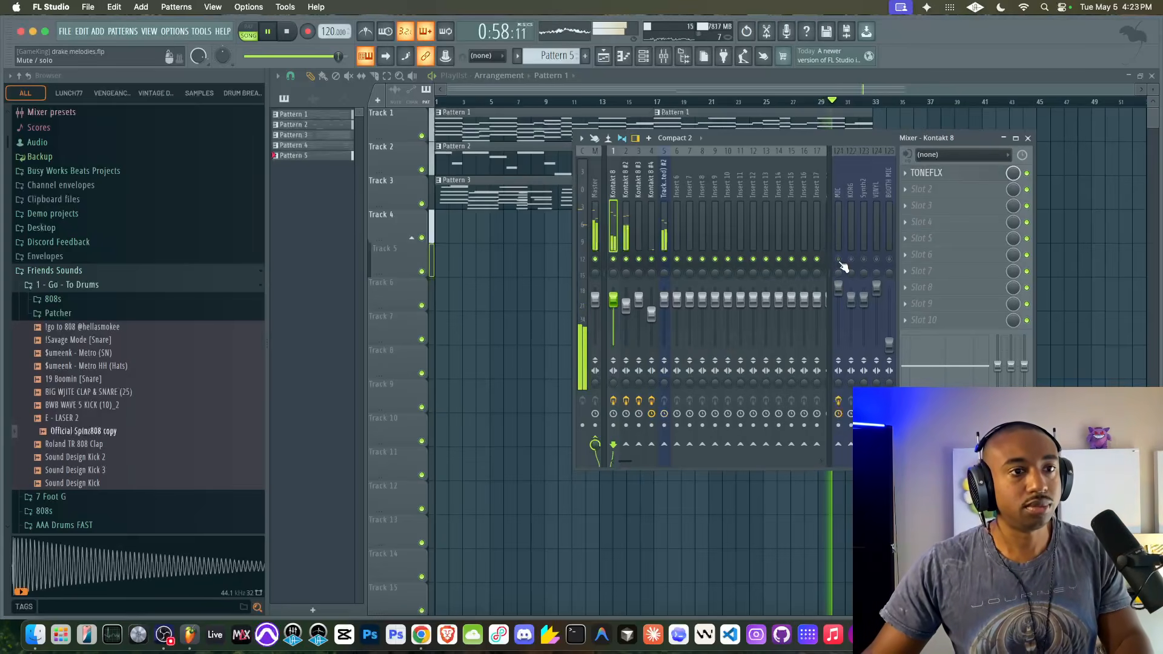
# - Set the project tempo to 160 BPM, audition the arrangement and close the mixer
pyautogui.press('F9')
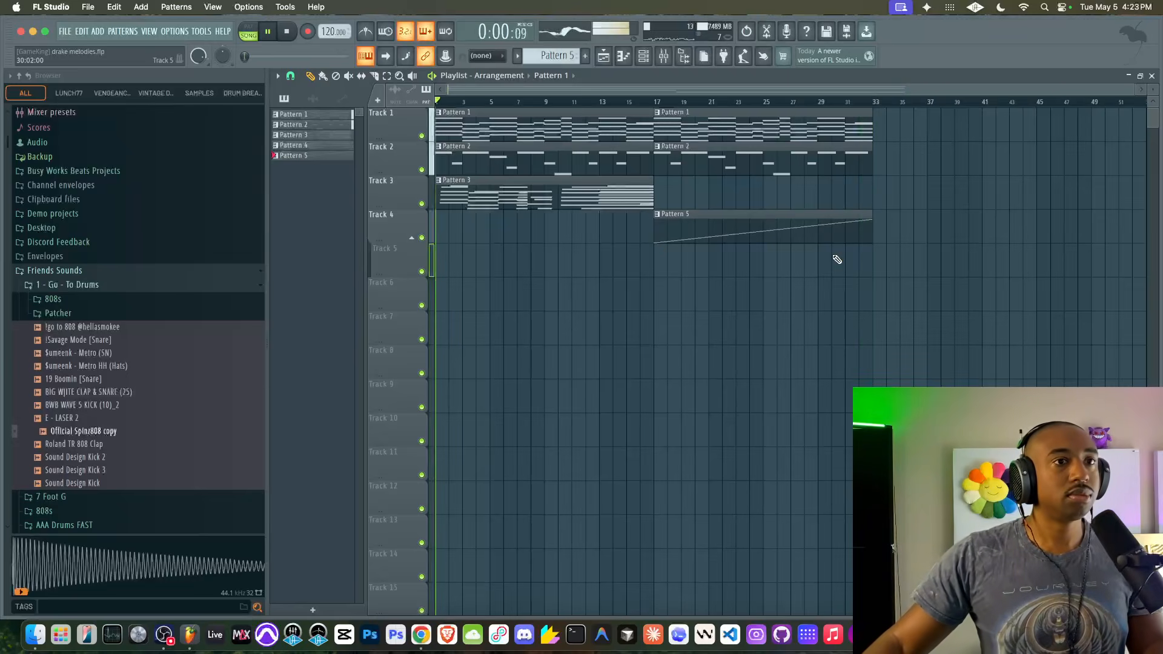
pyautogui.click(665, 56)
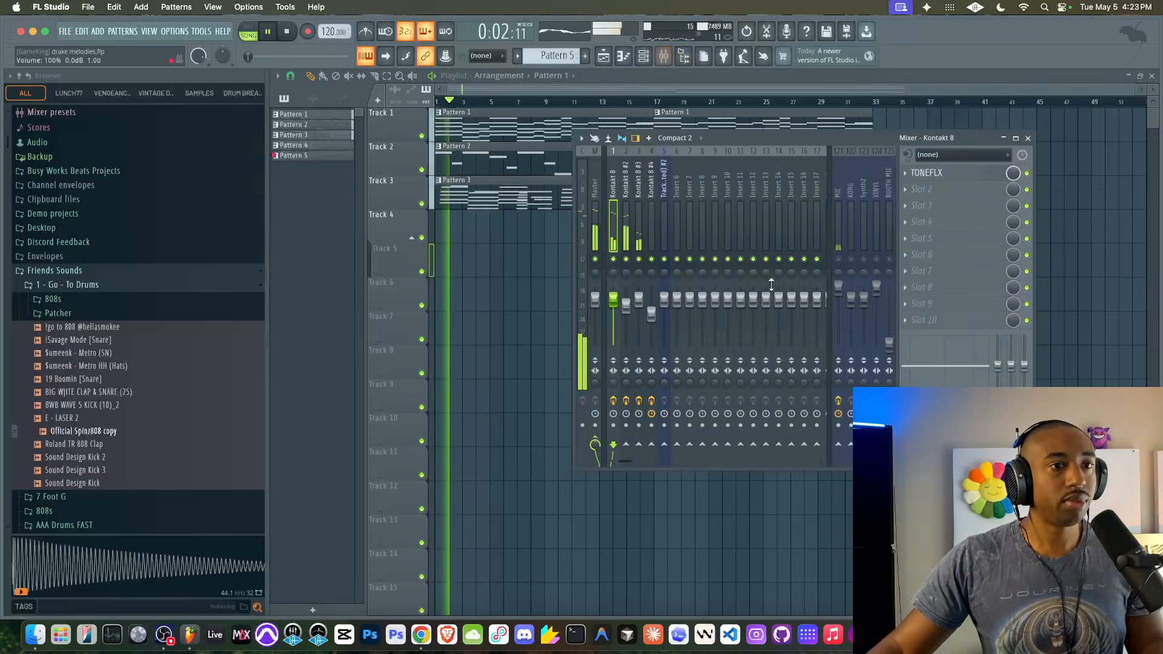
pyautogui.press('space')
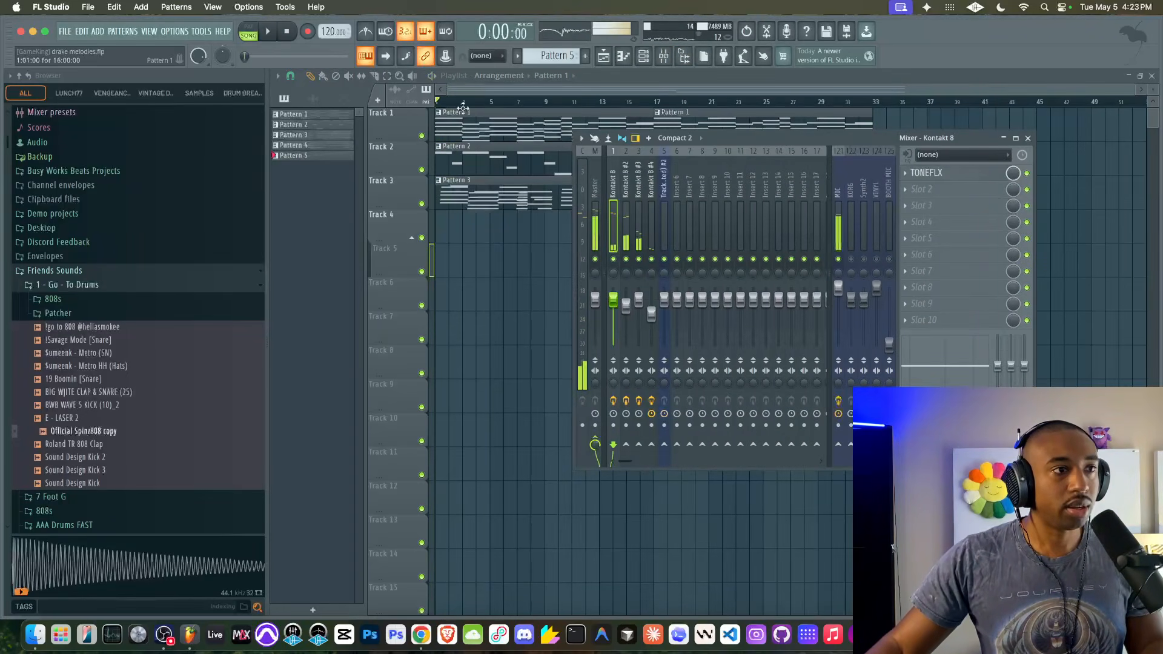
pyautogui.rightClick(328, 31)
pyautogui.click(349, 167)
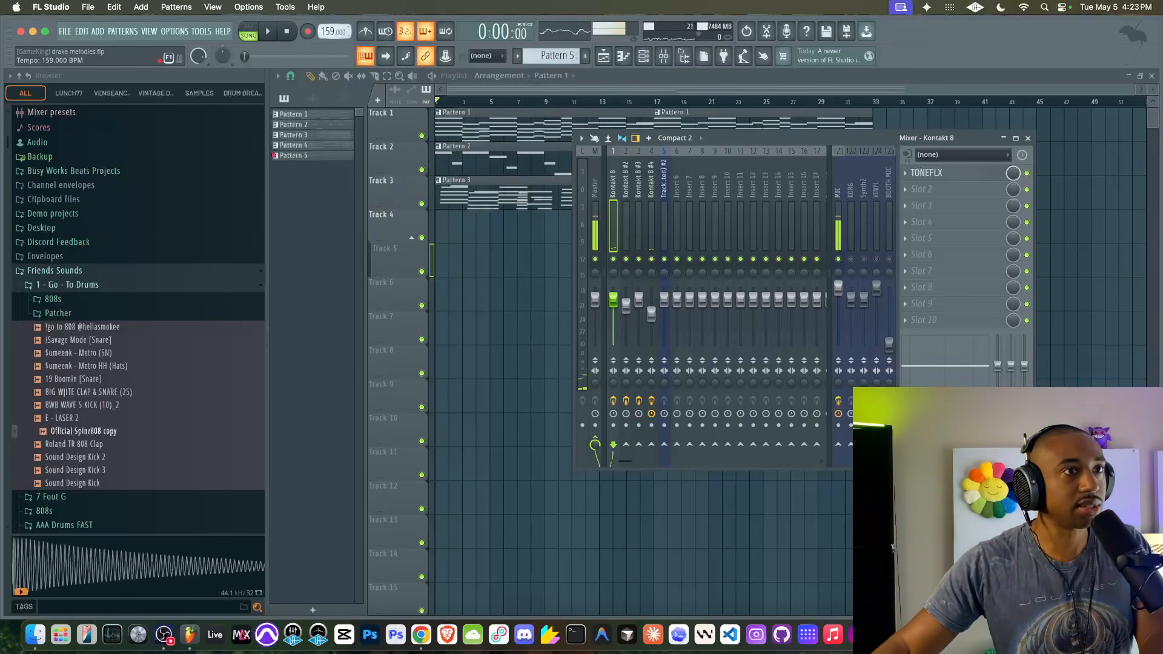
pyautogui.press('space')
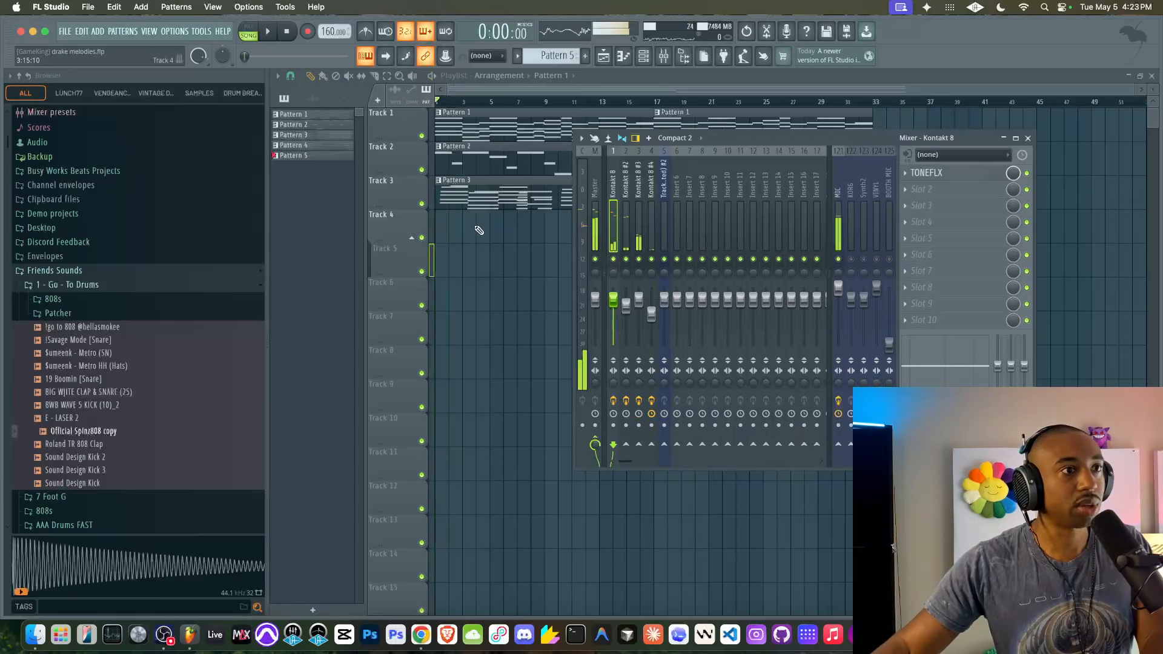
pyautogui.press('F9')
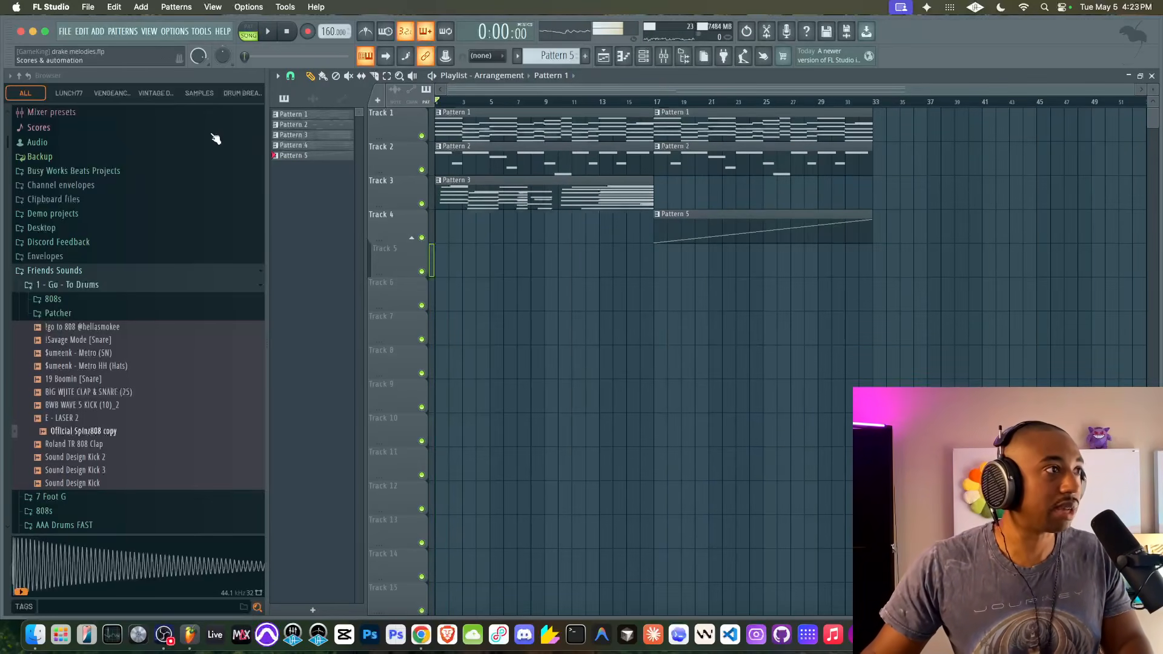
# - Export the song as a wave file named drake melodies in the drake melodies project folder
pyautogui.click(64, 31)
pyautogui.moveTo(103, 175)
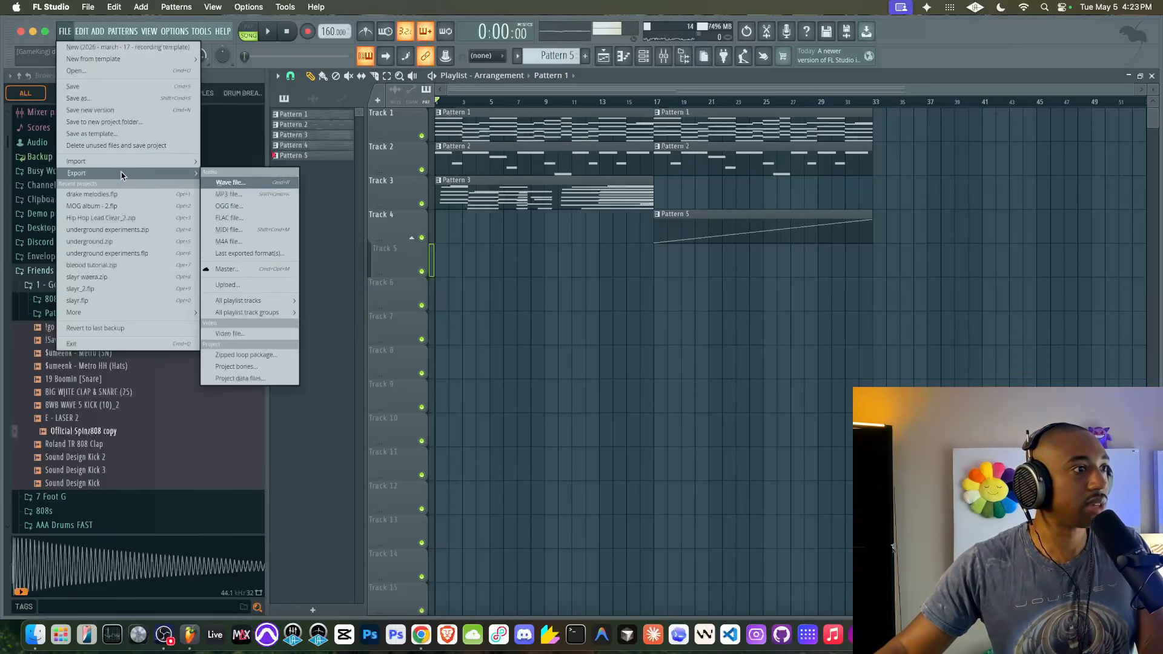
pyautogui.click(242, 180)
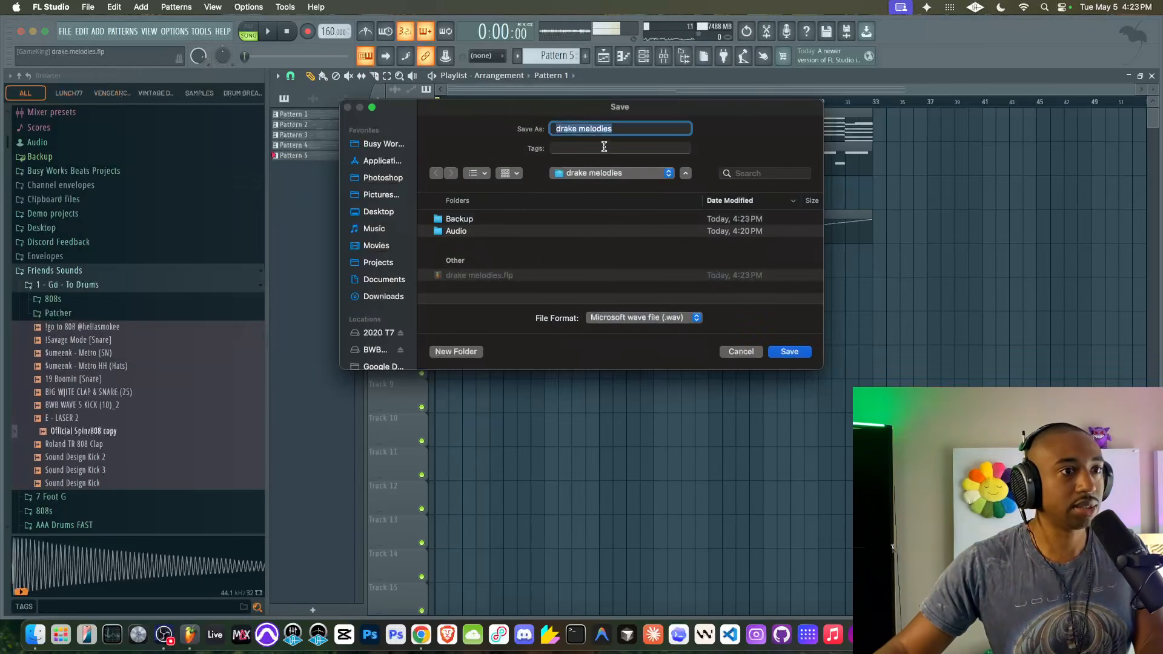
pyautogui.click(788, 352)
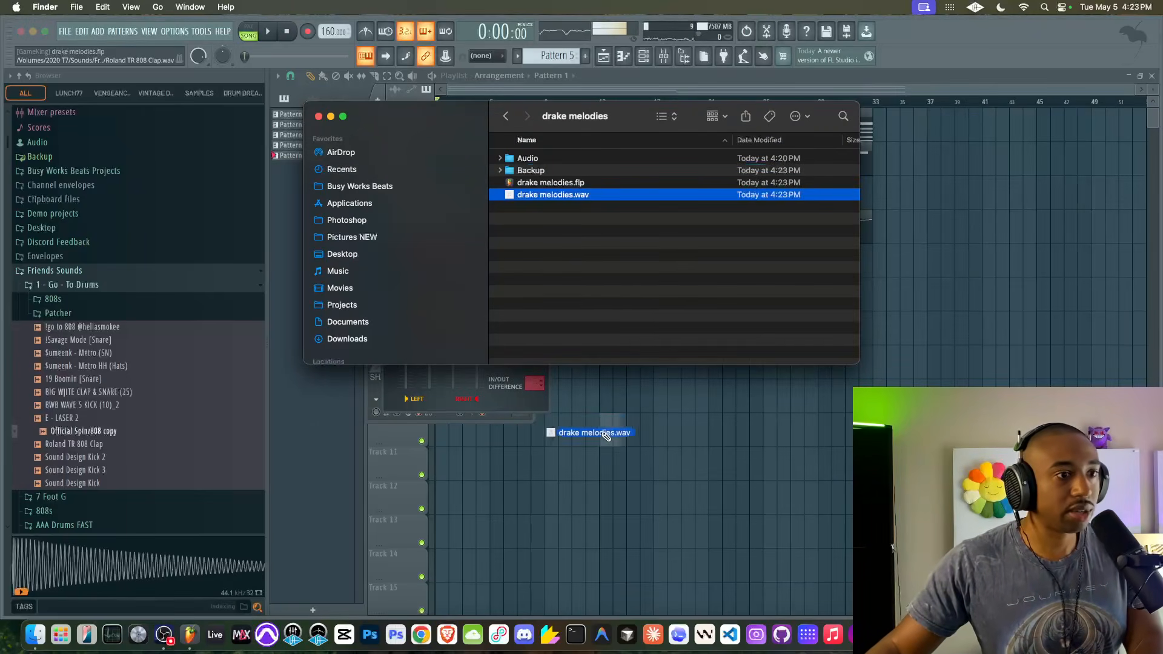
# - Bring drake melodies.wav into the playlist, mute all the pattern clips and move the audio clip to Track 6
pyautogui.moveTo(603, 431); pyautogui.dragTo(600, 431)
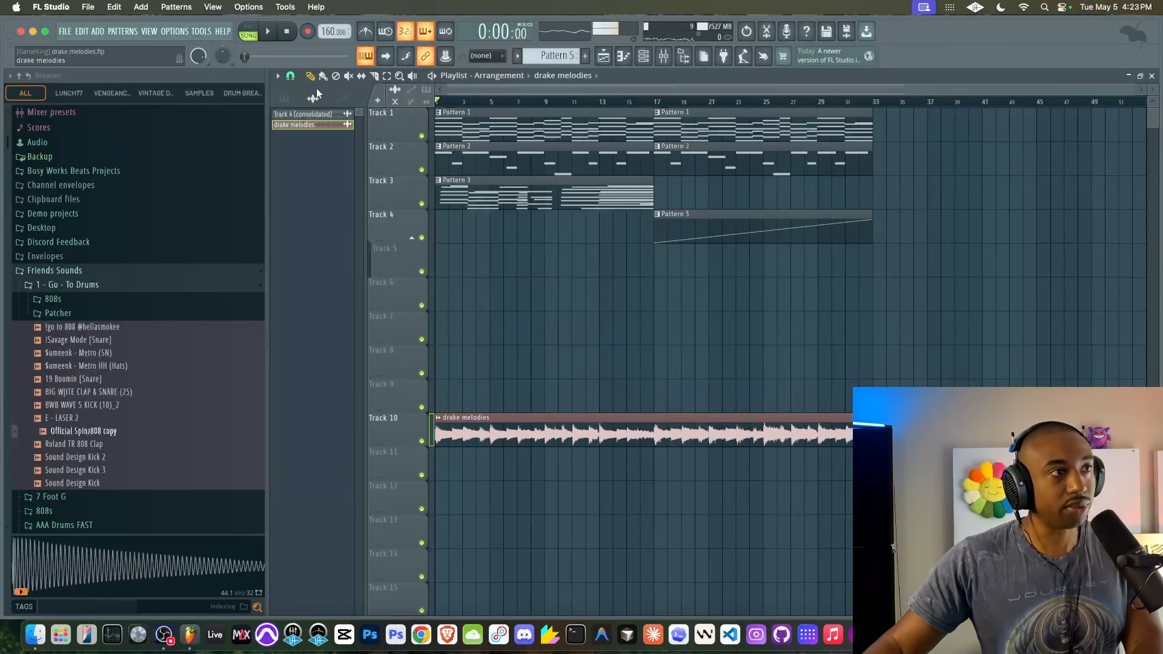
pyautogui.moveTo(852, 231); pyautogui.dragTo(835, 107)
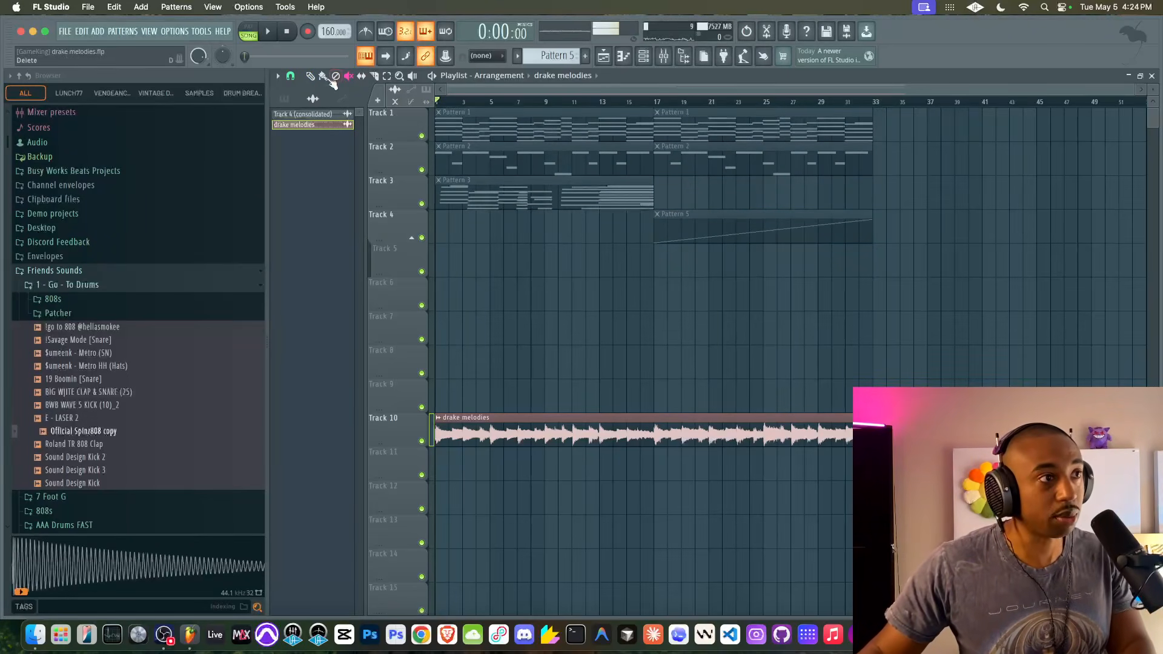
pyautogui.moveTo(513, 429); pyautogui.dragTo(513, 292)
# - Switch the drake melodies clip's time-stretching mode to Stretch and back to Resample, and close its sample settings
pyautogui.doubleClick(513, 292)
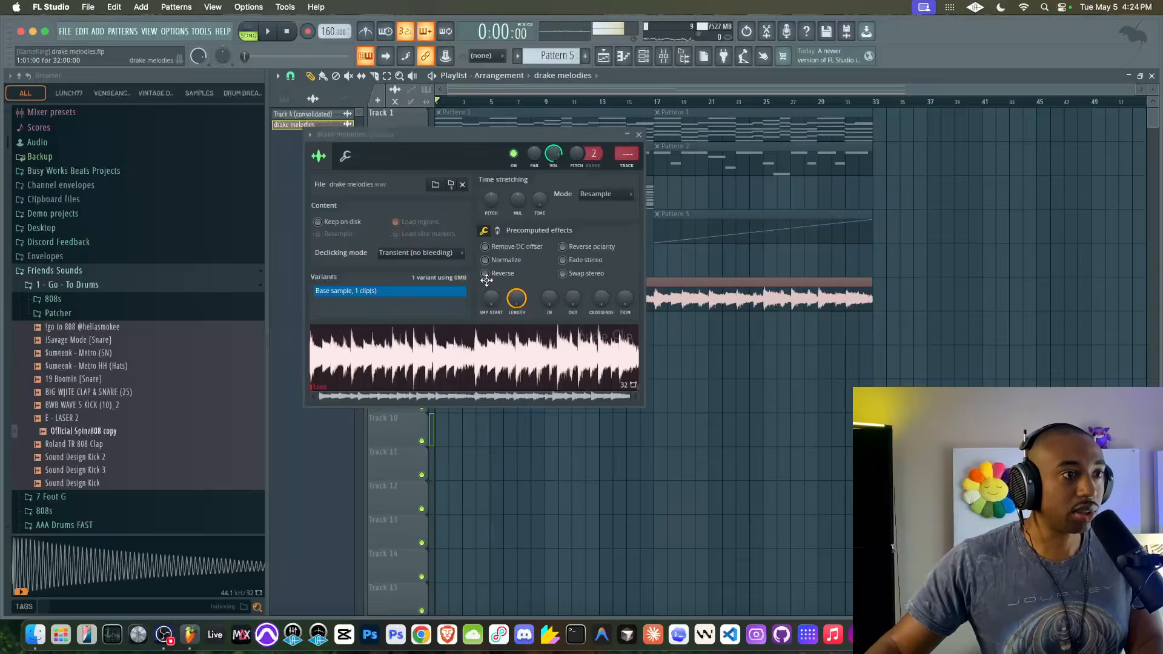
pyautogui.click(597, 194)
pyautogui.click(597, 228)
pyautogui.click(596, 195)
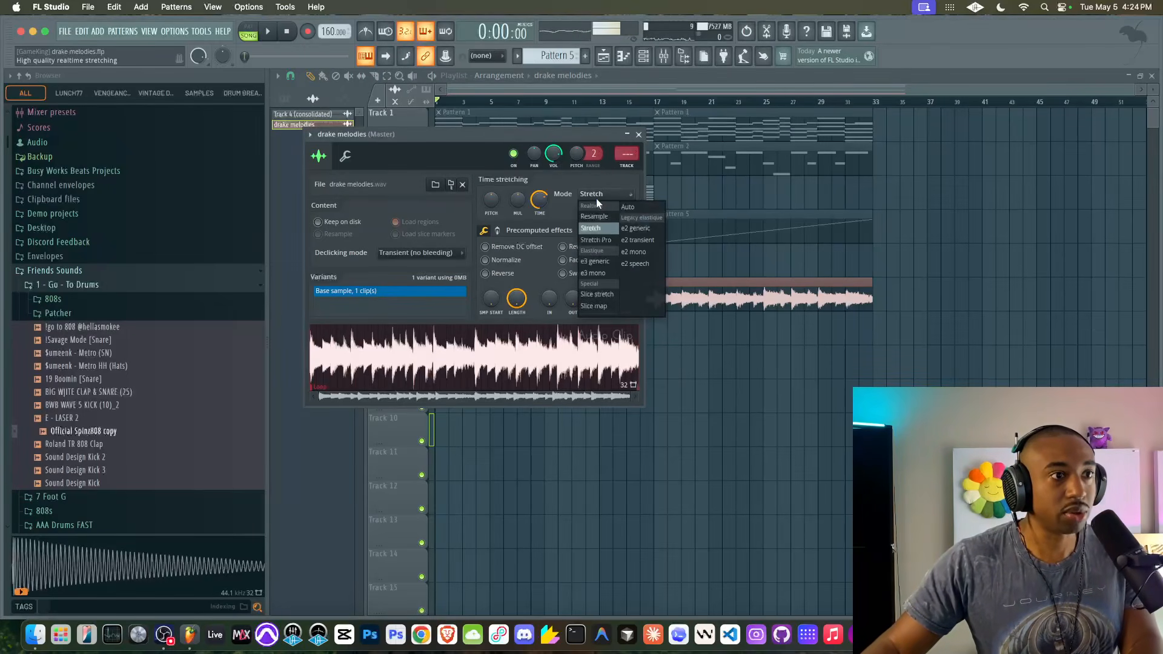
pyautogui.click(596, 217)
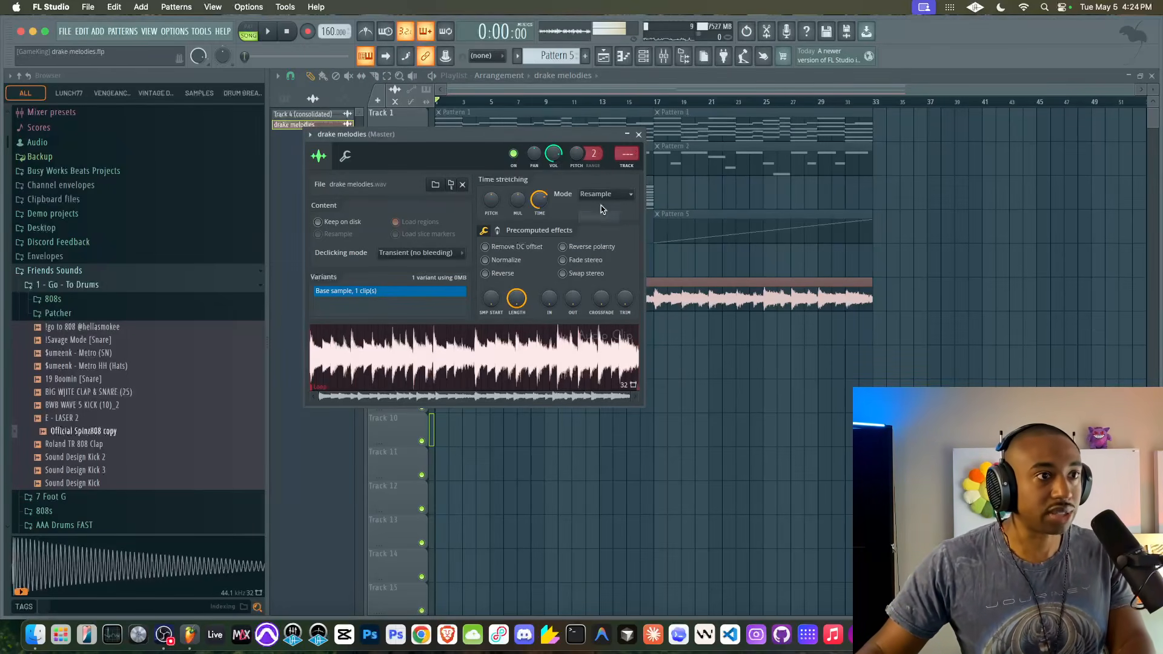
pyautogui.click(639, 135)
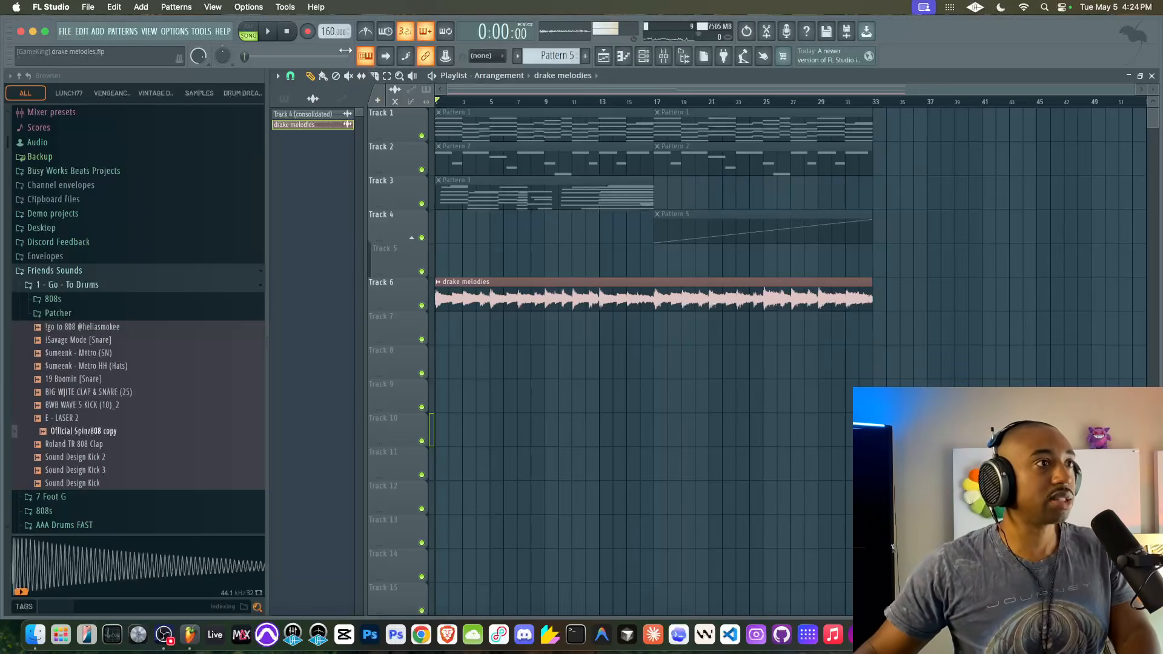
# - Lower the project tempo to 139 BPM and audition the resampled audio clip with the mixer open
pyautogui.moveTo(327, 32); pyautogui.dragTo(327, 54)
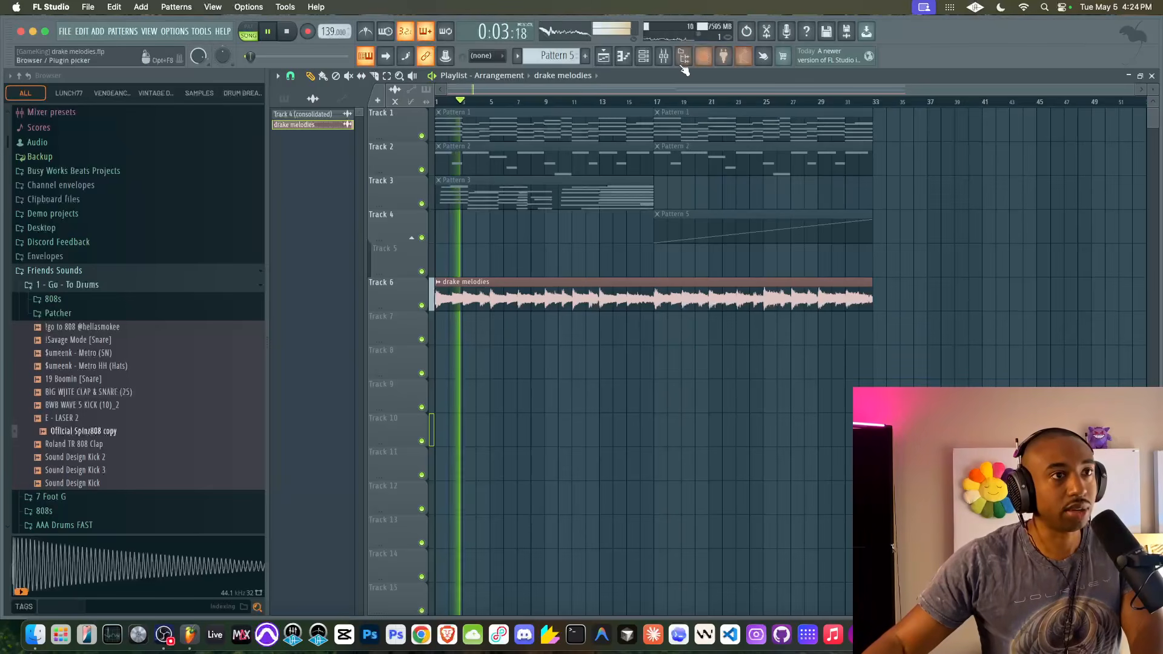
pyautogui.click(664, 56)
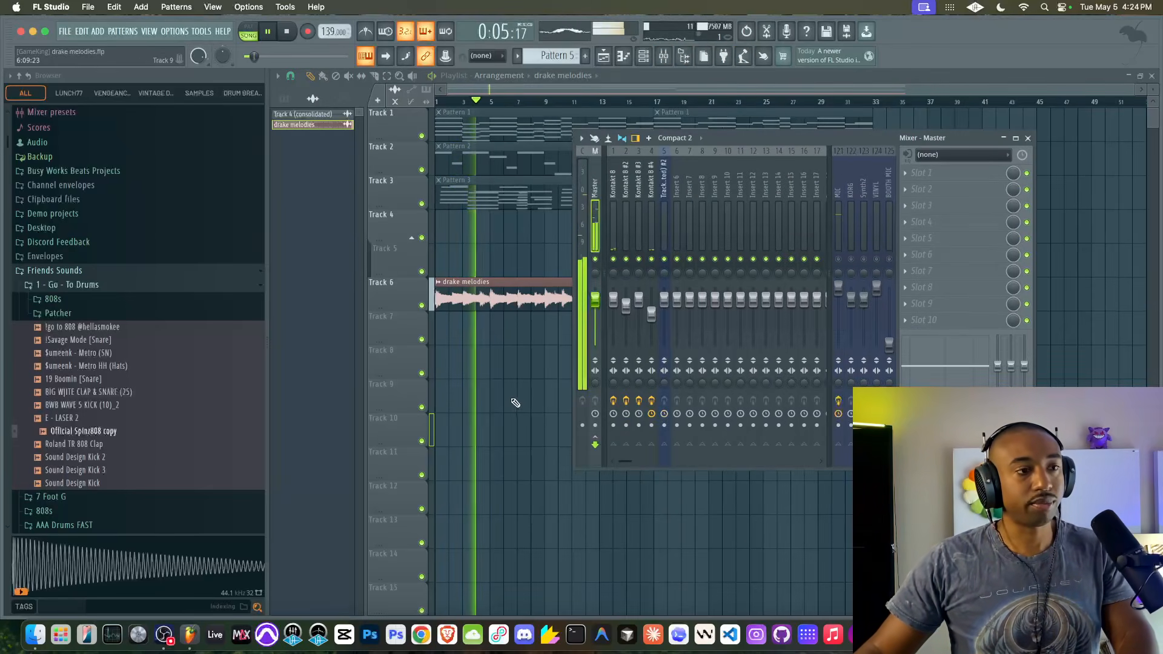
pyautogui.press('F9')
pyautogui.click(664, 56)
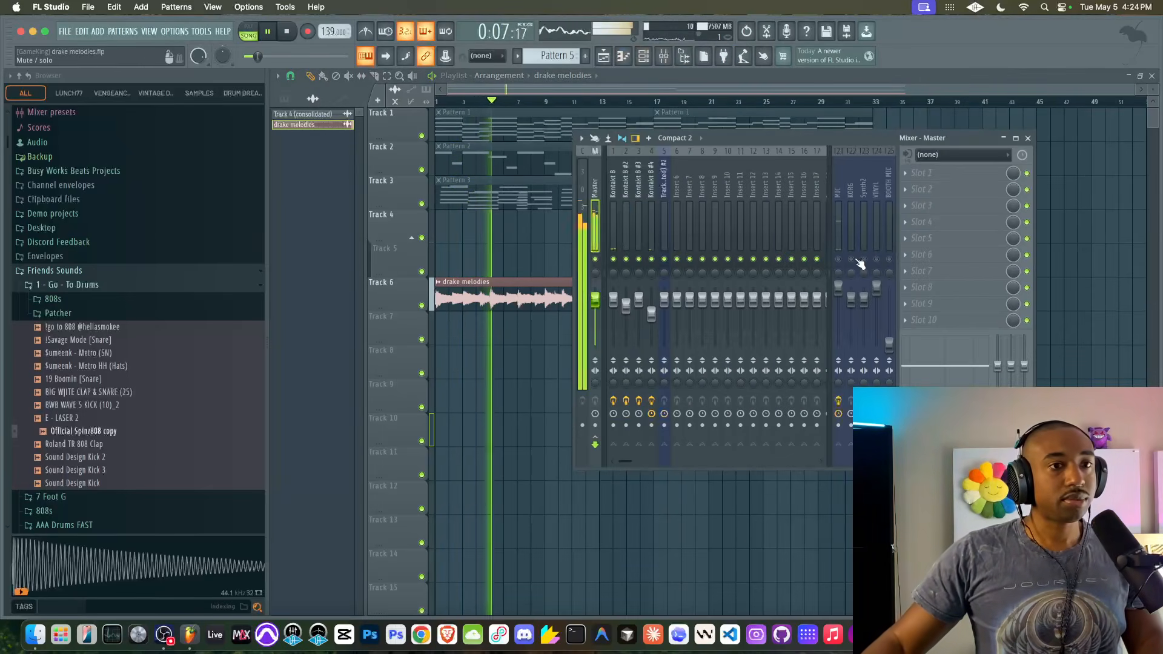
# - Raise the project tempo to 184 BPM, audition the resampled audio clip and save the project
pyautogui.moveTo(328, 31); pyautogui.dragTo(328, 5)
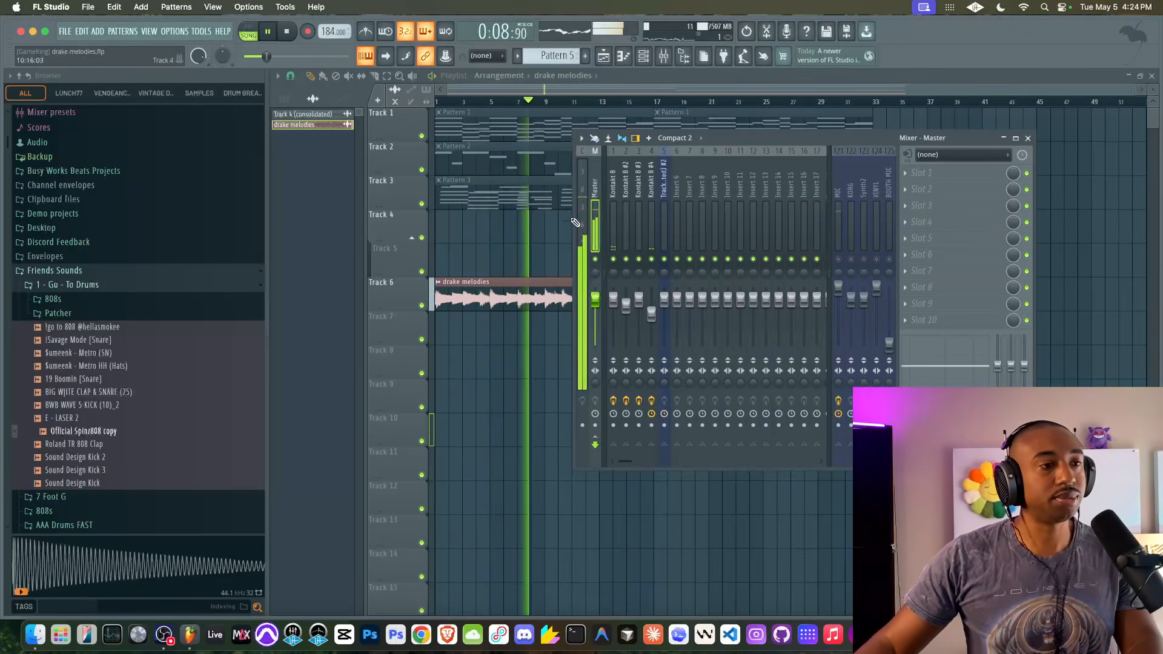
pyautogui.press('F9')
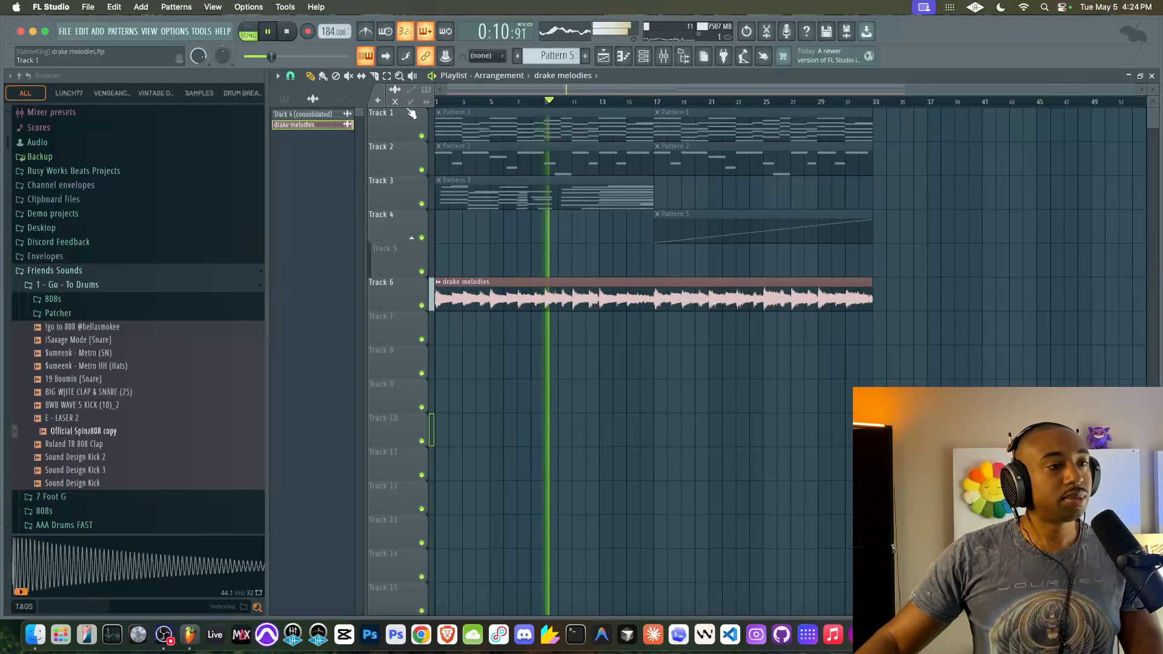
pyautogui.press('space')
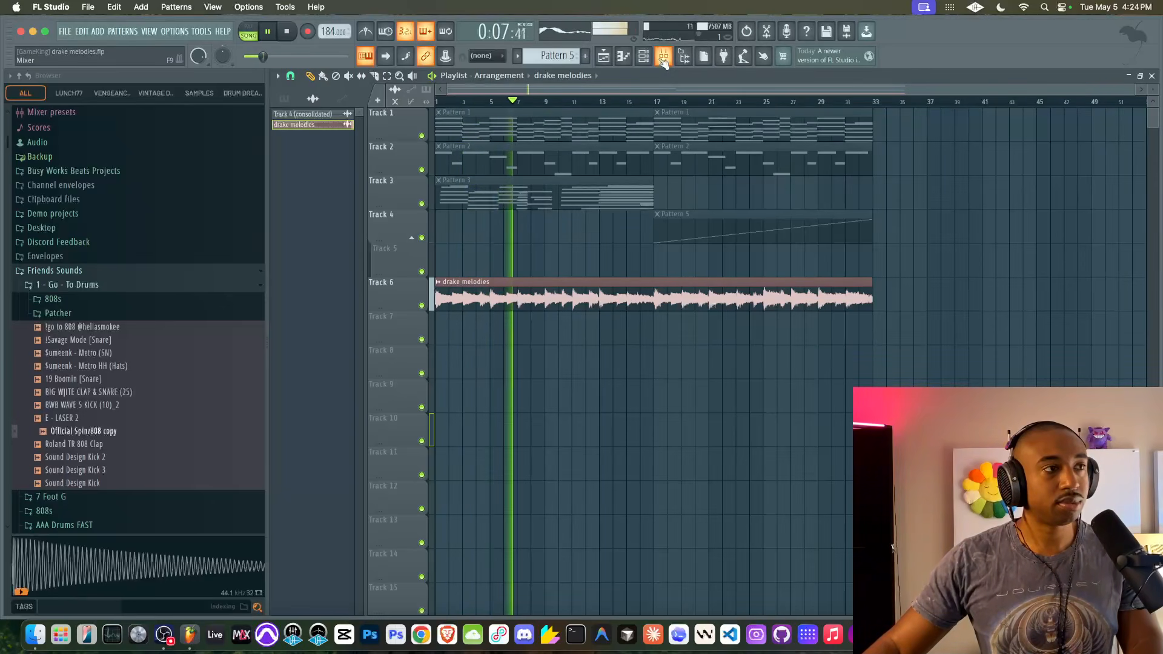
pyautogui.press('super+s')
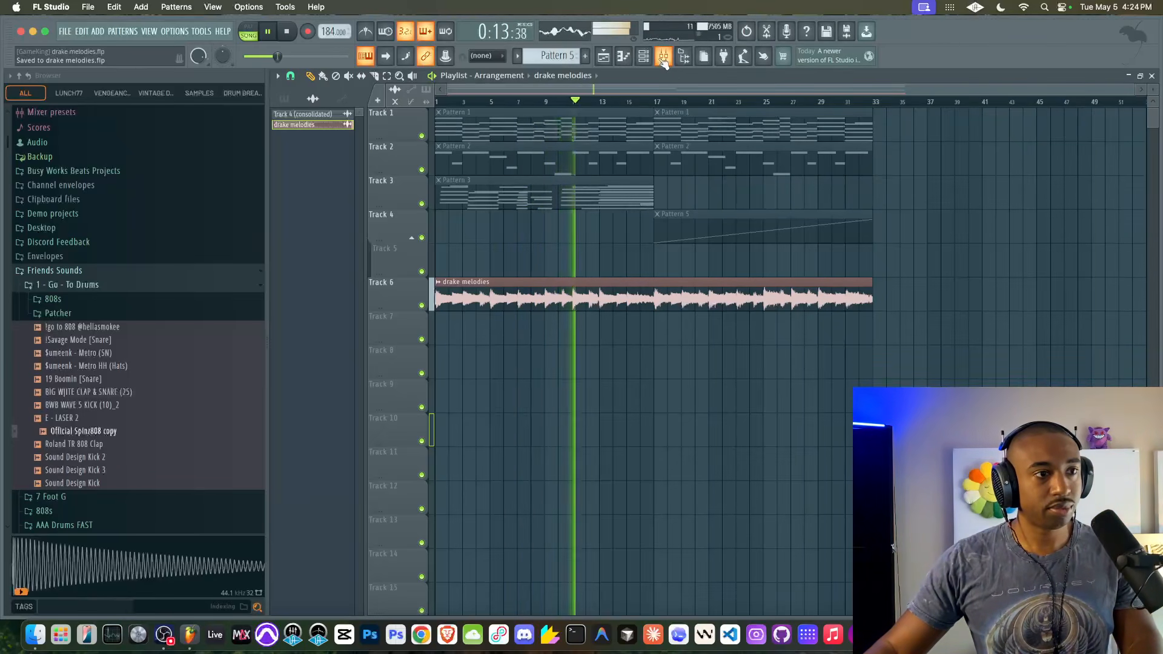
pyautogui.click(663, 61)
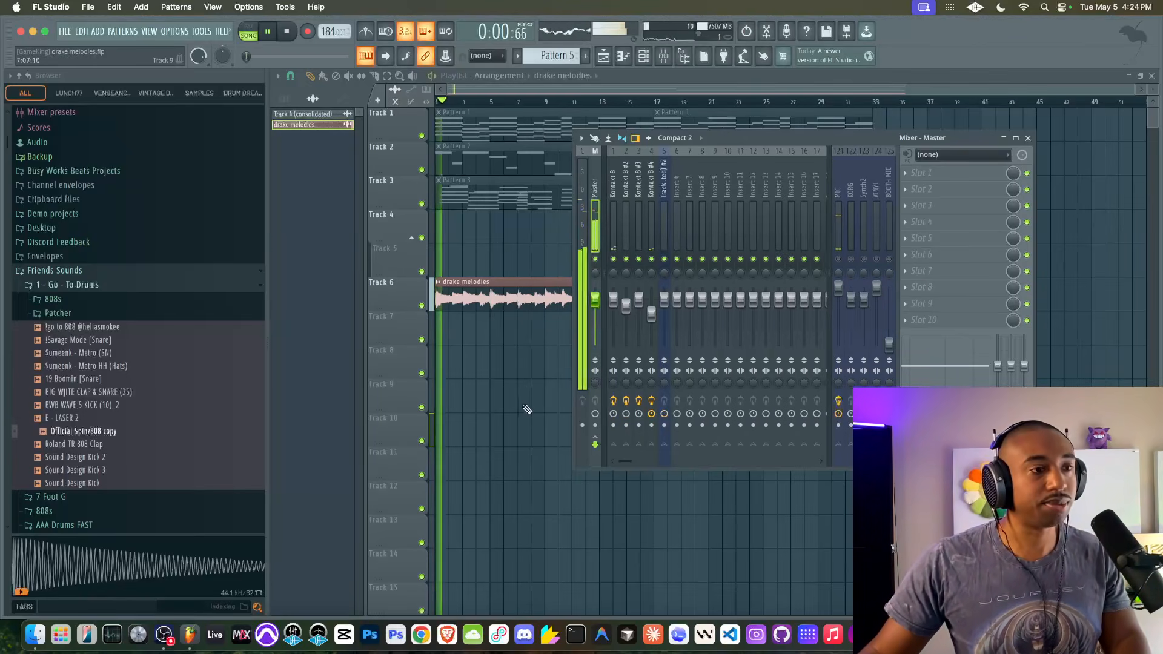
pyautogui.press('F9')
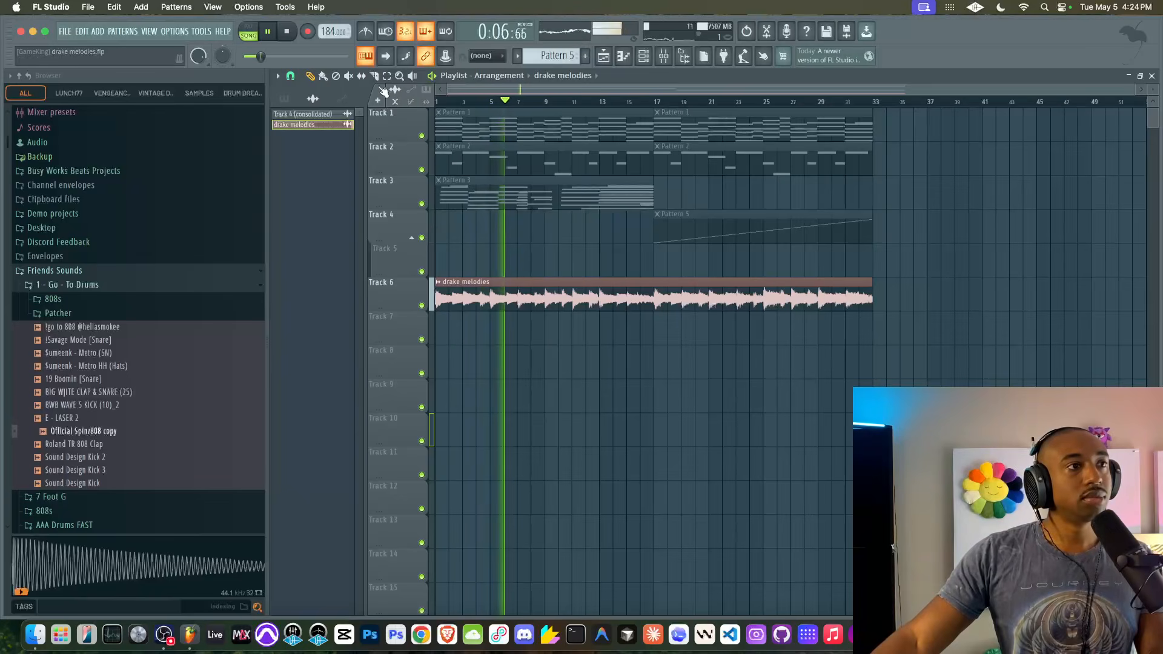
# - Slice the drake melodies clip on Track 6 at bars 9 and 11 and stop playback
pyautogui.scroll(3, 530, 242)
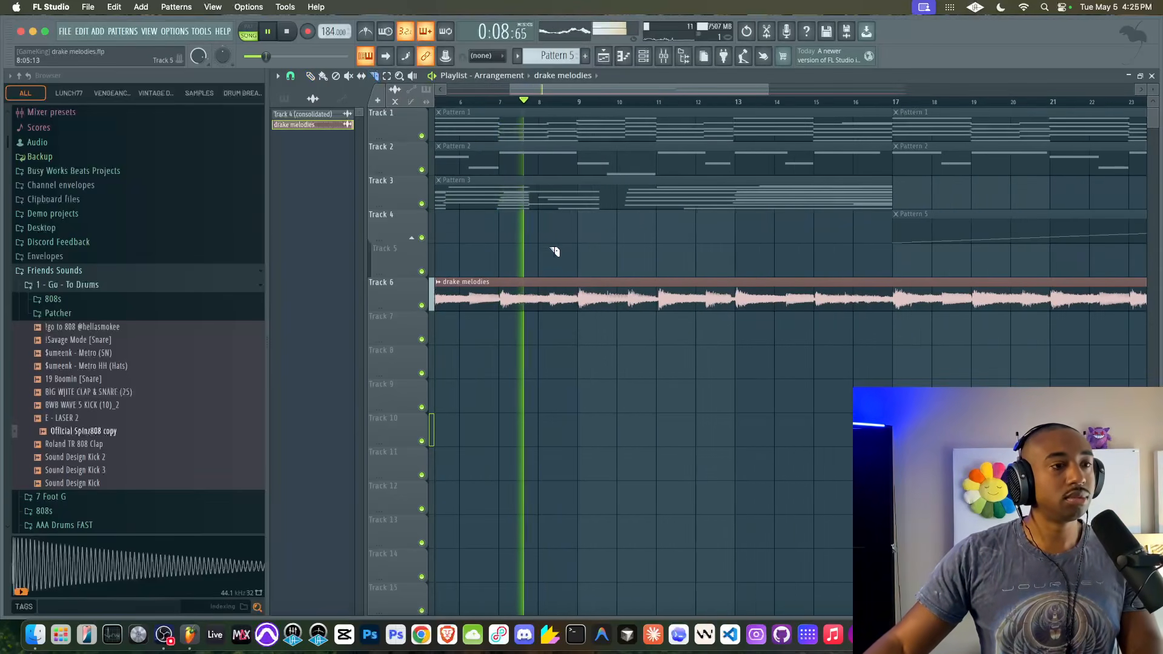
pyautogui.moveTo(580, 274); pyautogui.dragTo(578, 322)
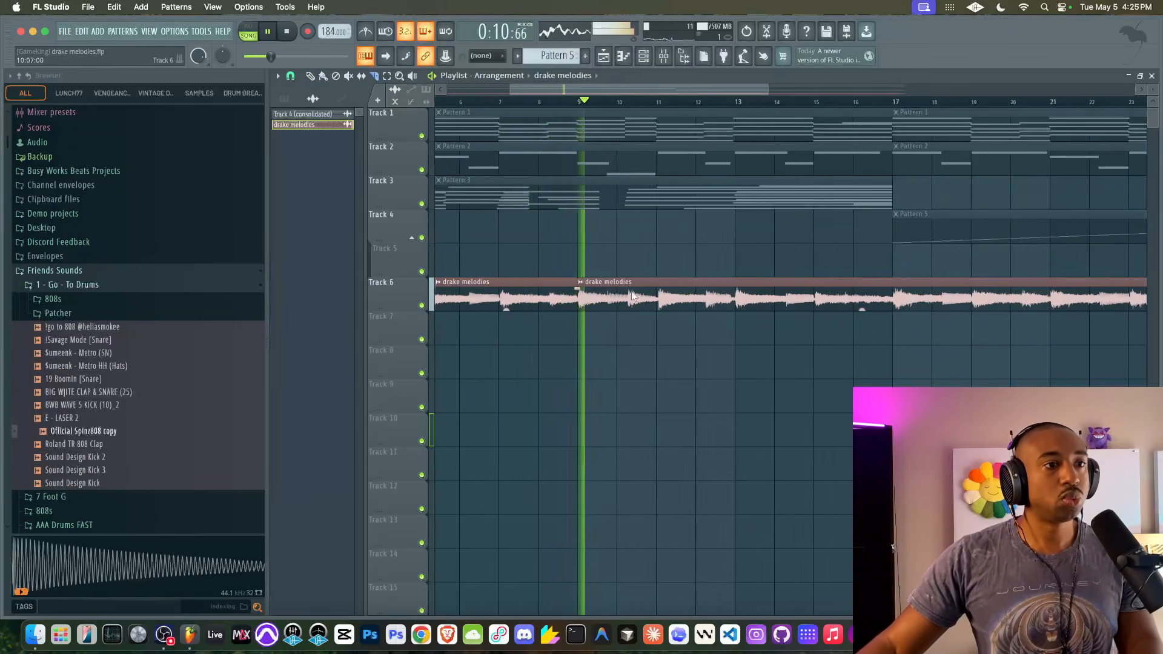
pyautogui.moveTo(657, 272); pyautogui.dragTo(659, 332)
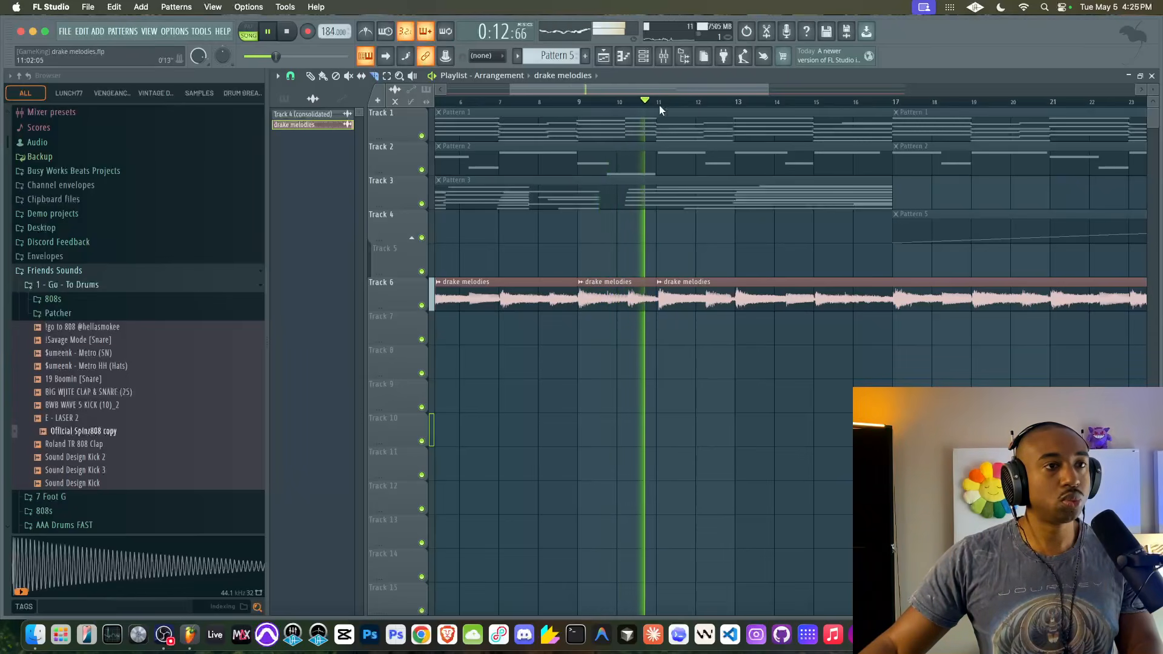
pyautogui.click(663, 55)
pyautogui.press('space')
pyautogui.press('F9')
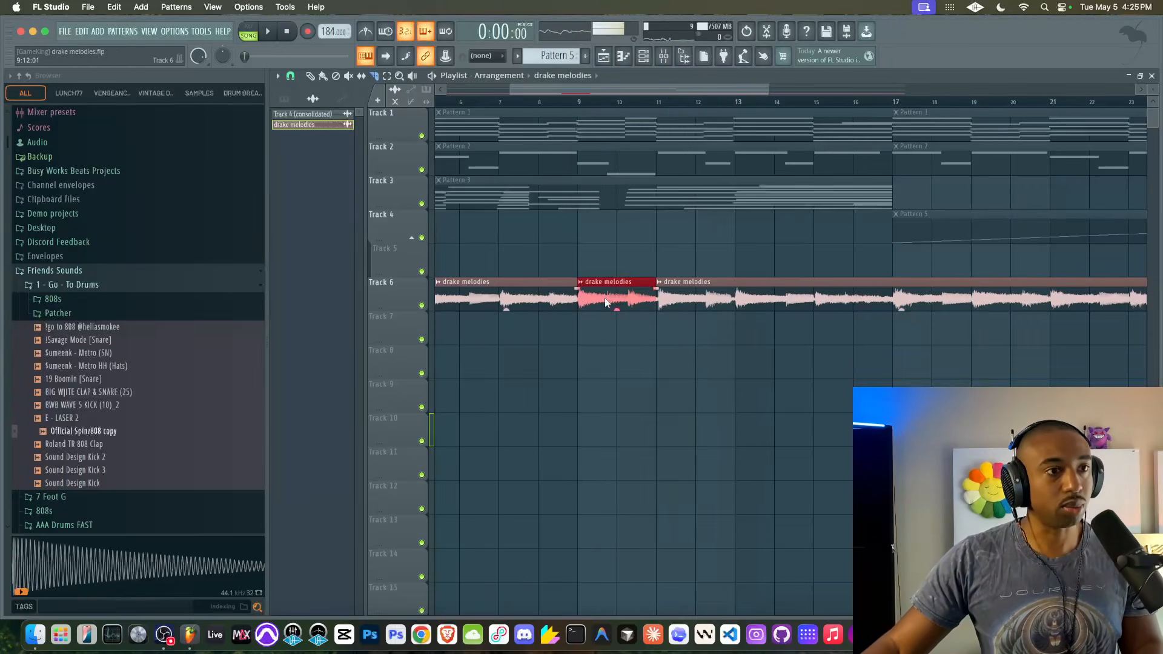
# - Slip the audio inside the Track 6 clip at bars 9 to 11, audition it and slice at bars 10 and 13
pyautogui.moveTo(655, 298); pyautogui.dragTo(617, 298)
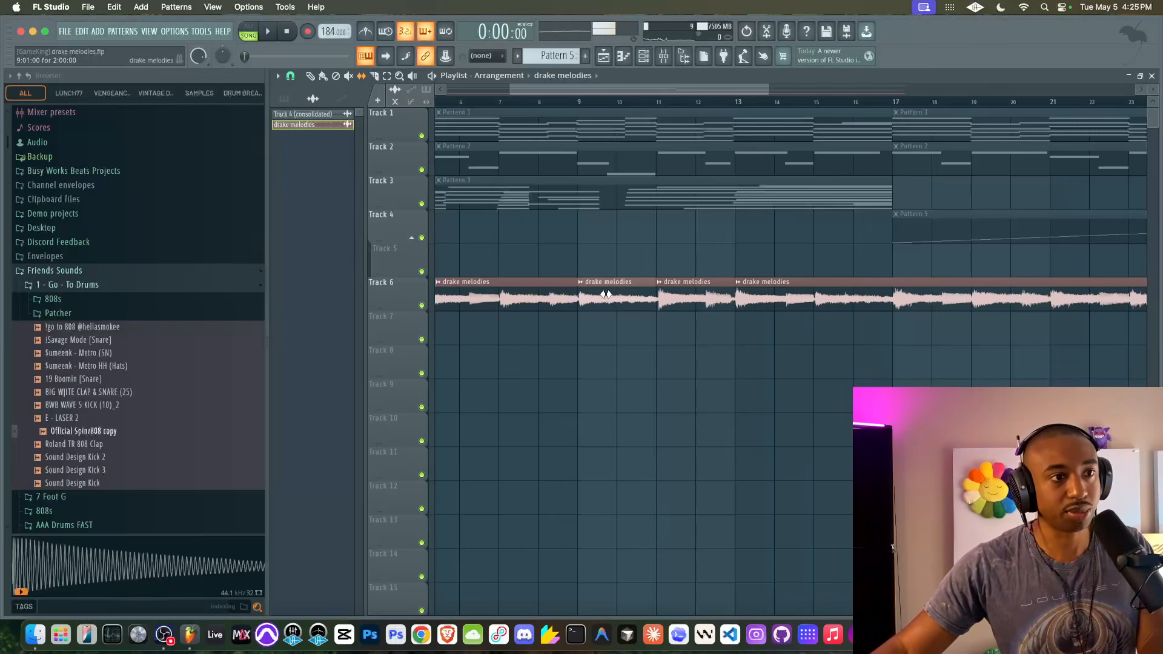
pyautogui.press('space')
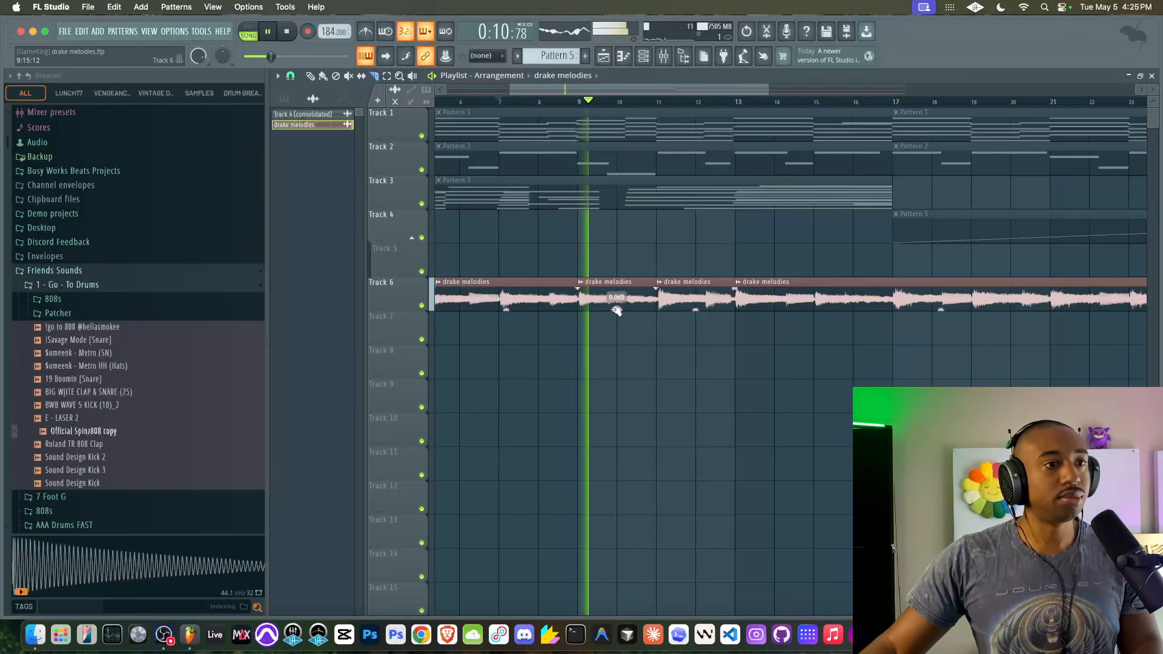
pyautogui.press('space')
pyautogui.press('space')
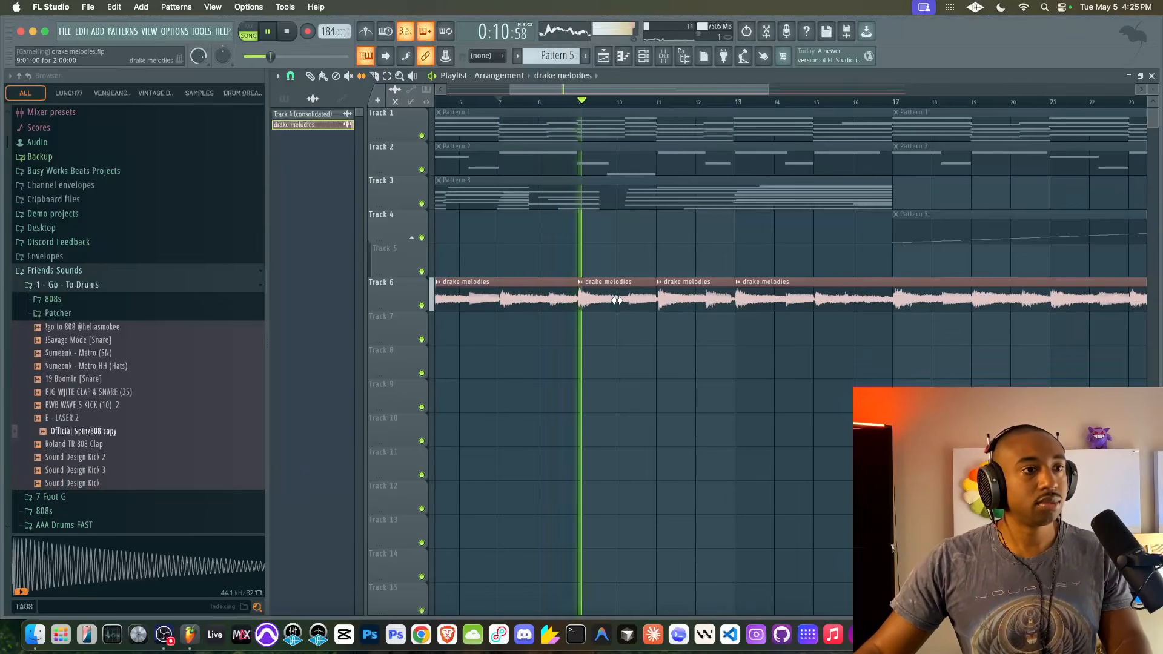
pyautogui.press('space')
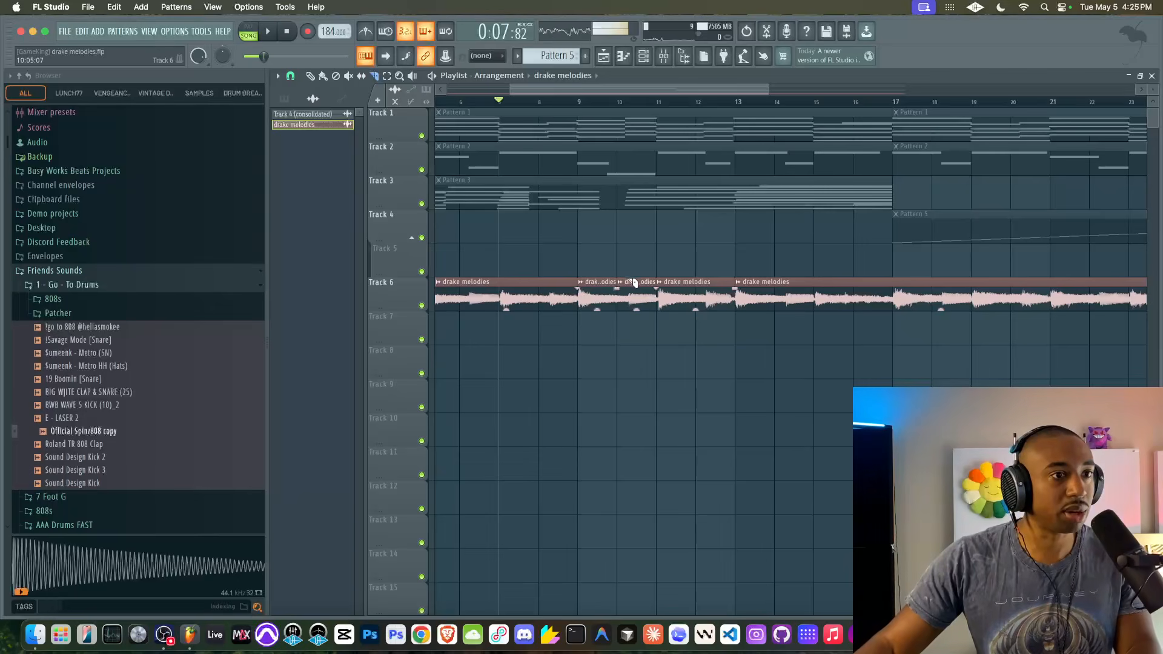
# - Set playlist snapping to Beat, slice the bar 10 audio into one-beat pieces and audition the slipped chops
pyautogui.click(290, 77)
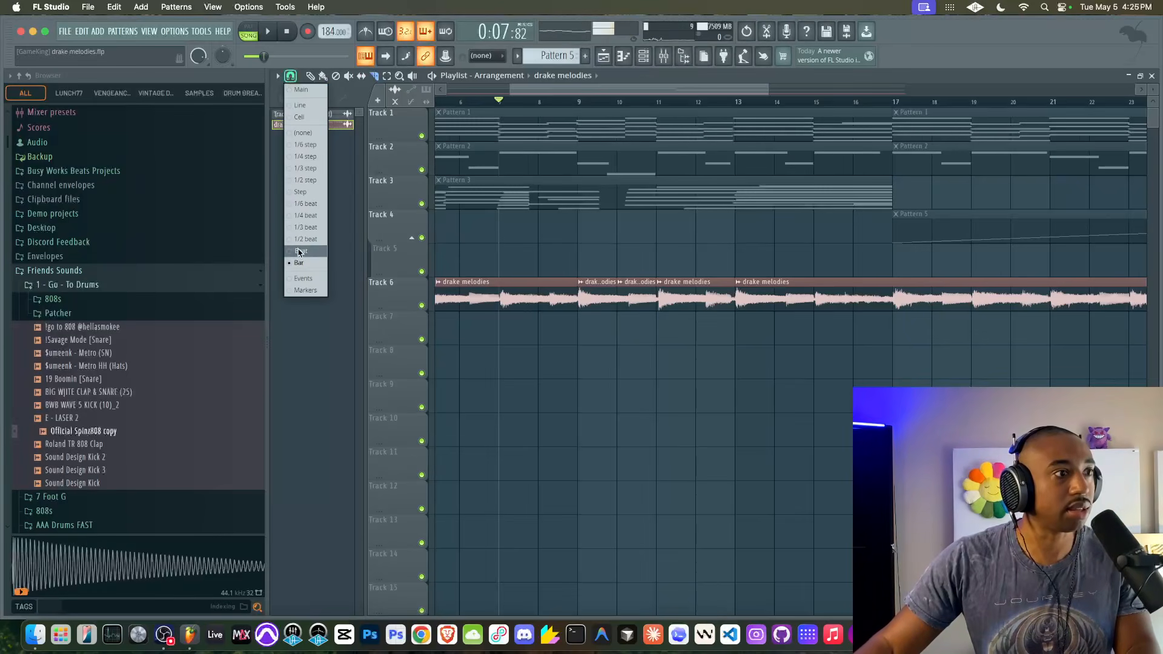
pyautogui.click(299, 252)
pyautogui.scroll(4, 643, 328)
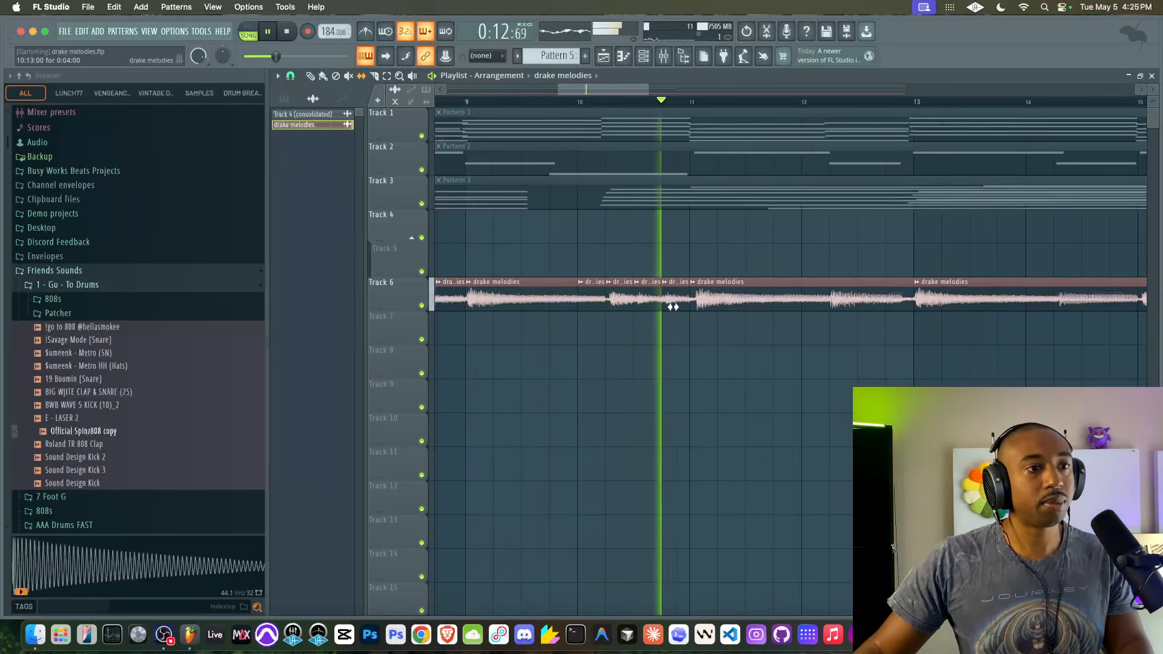
pyautogui.press('space')
pyautogui.scroll(-1, 656, 295)
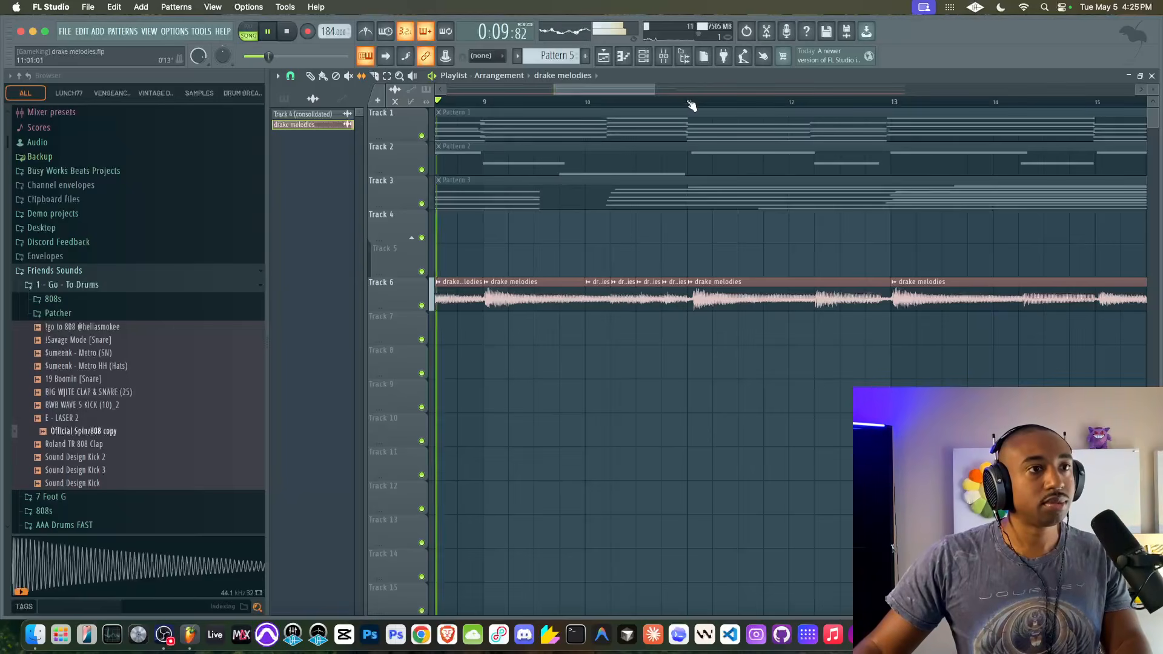
# - Select bars 9 to 11 and move the audio chops in that range from Track 6 to Track 7
pyautogui.moveTo(692, 106); pyautogui.dragTo(454, 121)
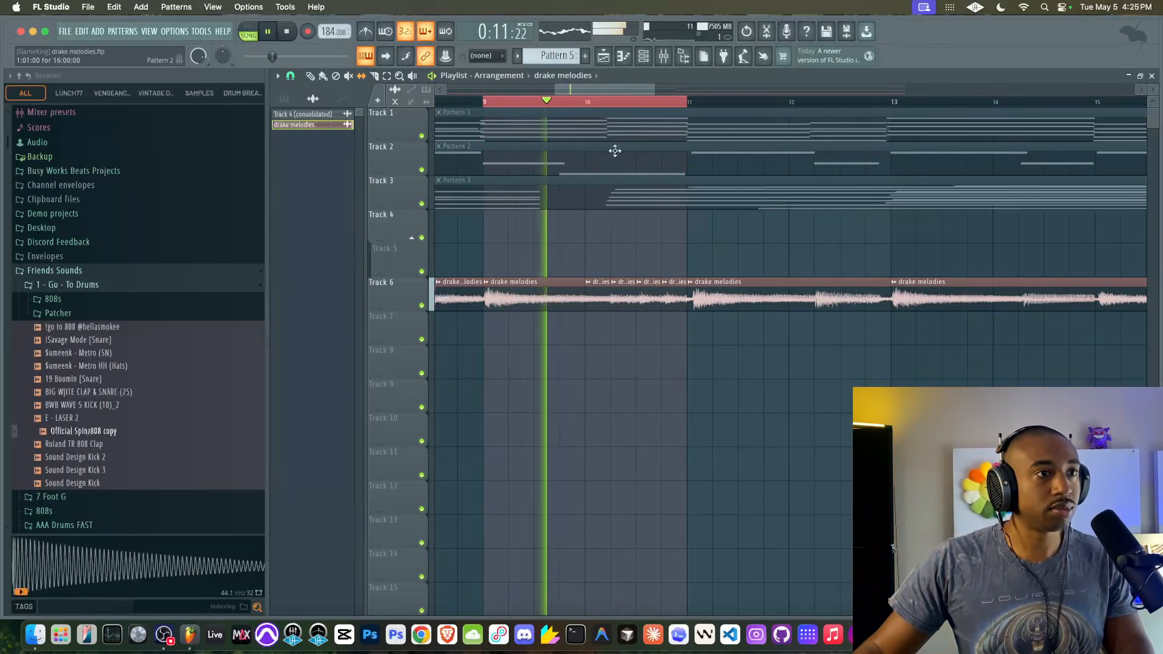
pyautogui.keyDown('super'); pyautogui.click(607, 107); pyautogui.keyUp('super')
pyautogui.moveTo(679, 316); pyautogui.dragTo(521, 337)
# - Duplicate the two-bar group of chops on Track 7 three times, filling the track up to bar 17
pyautogui.scroll(-5, 524, 321)
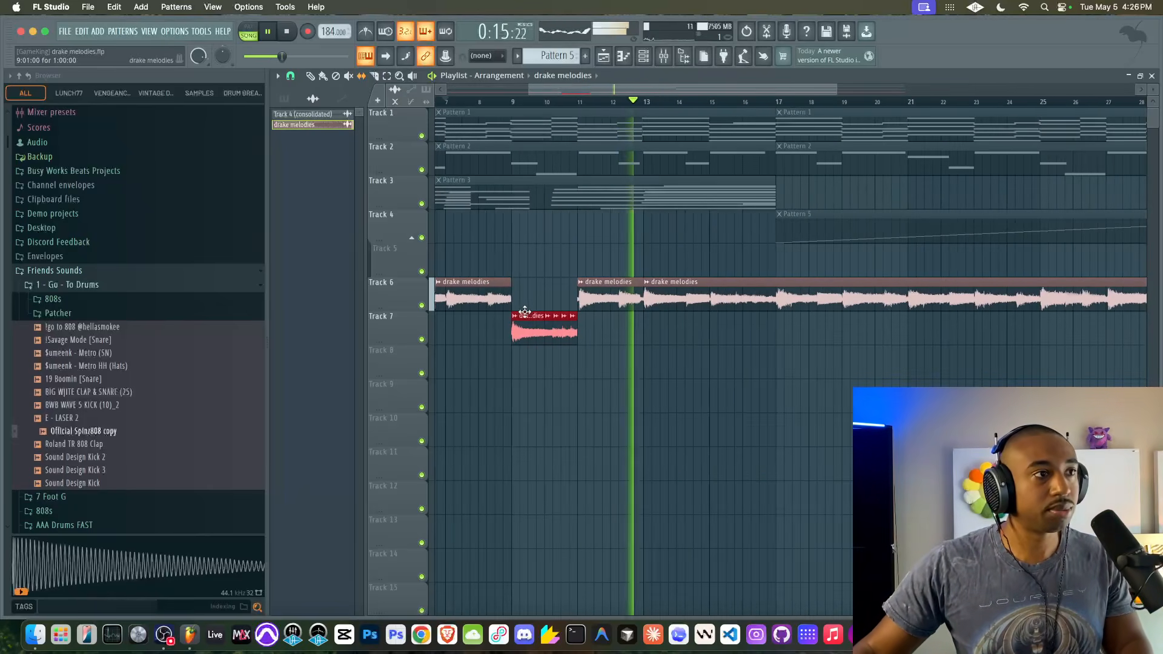
pyautogui.scroll(-3, 525, 318)
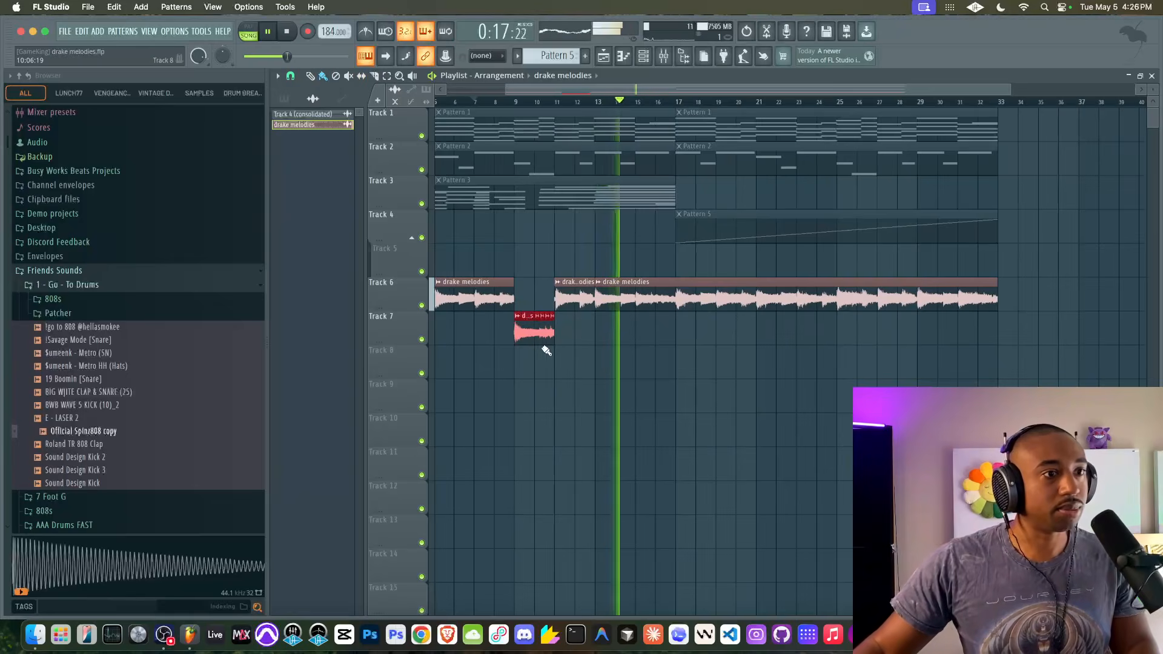
pyautogui.scroll(3, 545, 346)
pyautogui.hotkey('ctrl', 'b')
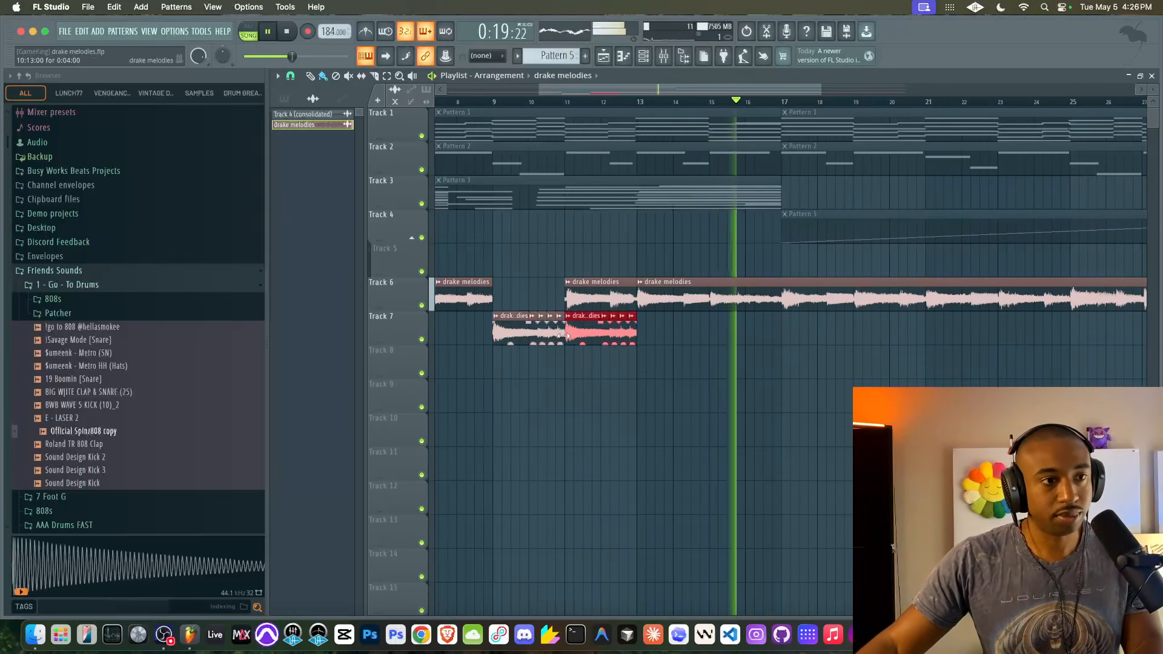
pyautogui.hotkey('ctrl', 'b')
pyautogui.hotkey('ctrl', 'b')
# - Slice the Track 6 audio at bars 17 and 21 and delete its audio between bars 11 and 17
pyautogui.click(697, 285)
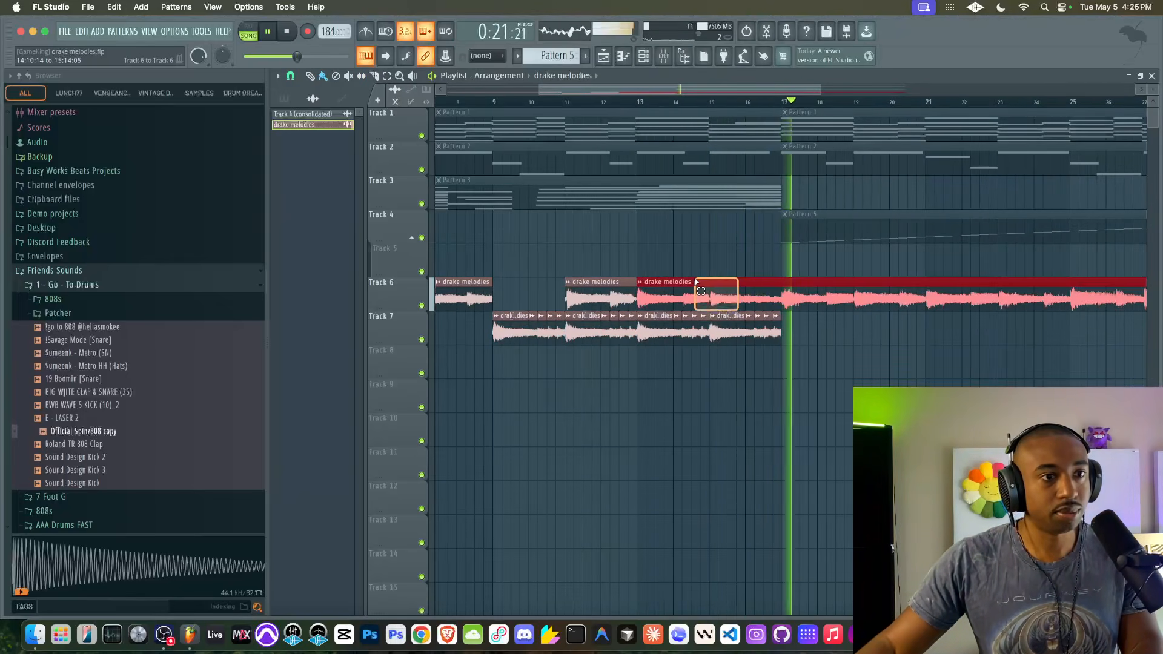
pyautogui.click(784, 292)
pyautogui.moveTo(768, 296); pyautogui.dragTo(616, 294)
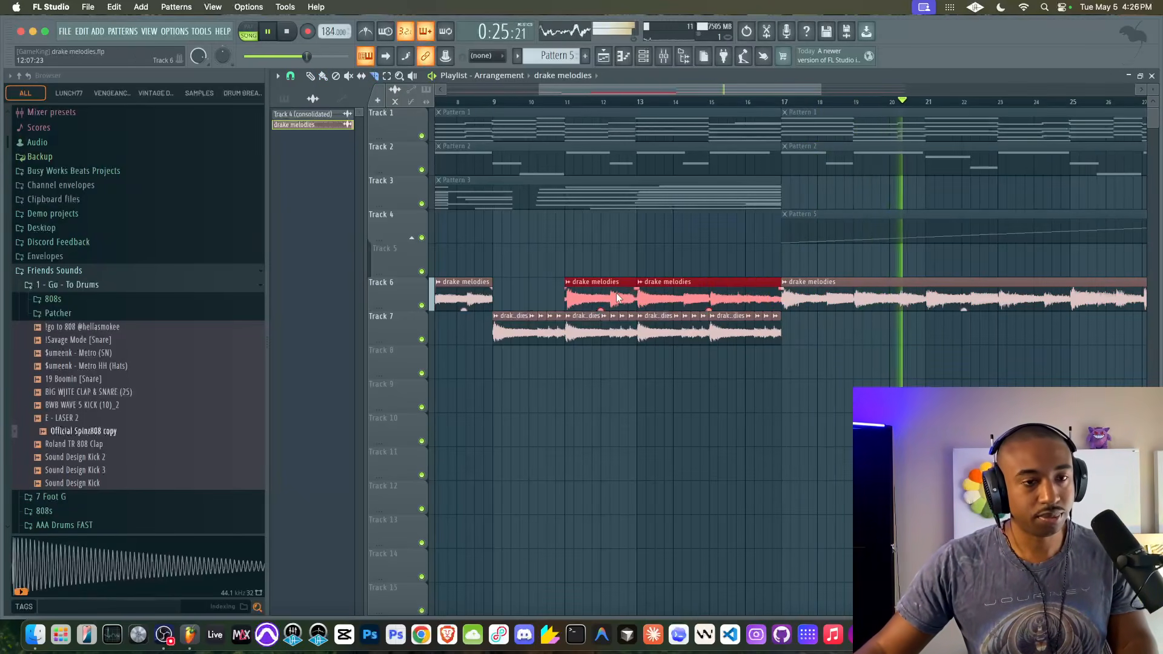
pyautogui.press('Delete')
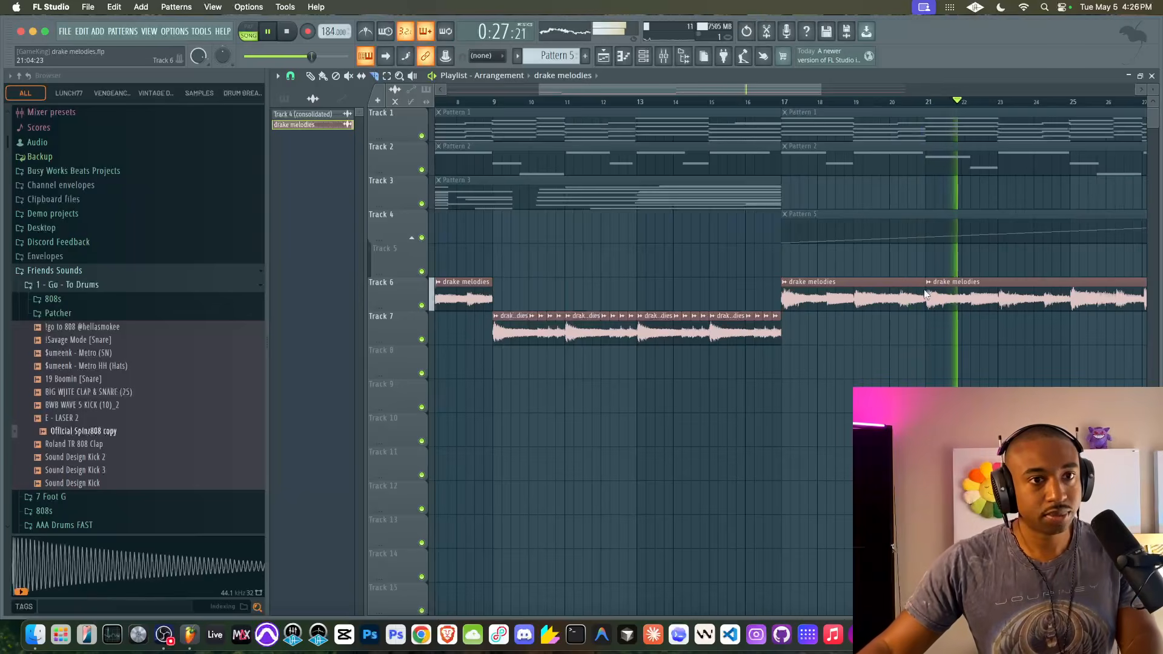
# - Play the arrangement from about bar 7 to check the Track 7 chops and their transition into the Track 6 audio at bar 17
pyautogui.scroll(-3, 925, 295)
pyautogui.hscroll(1, 917, 293)
pyautogui.press('space')
pyautogui.hscroll(2, 864, 270)
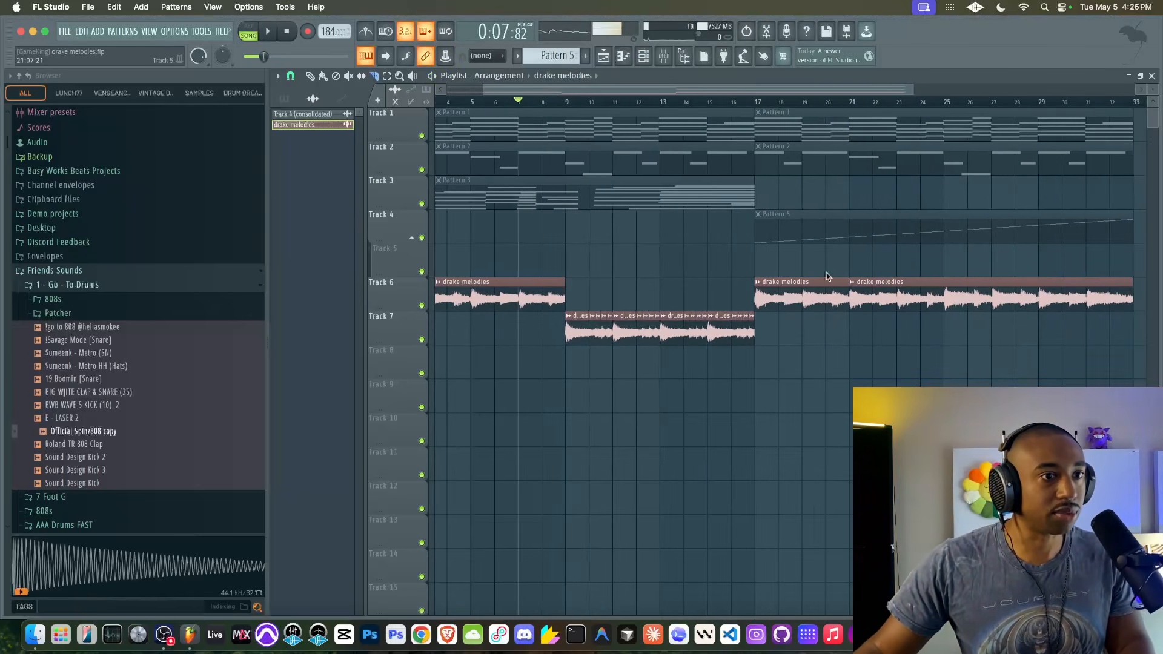
pyautogui.press('space')
pyautogui.hscroll(2, 635, 359)
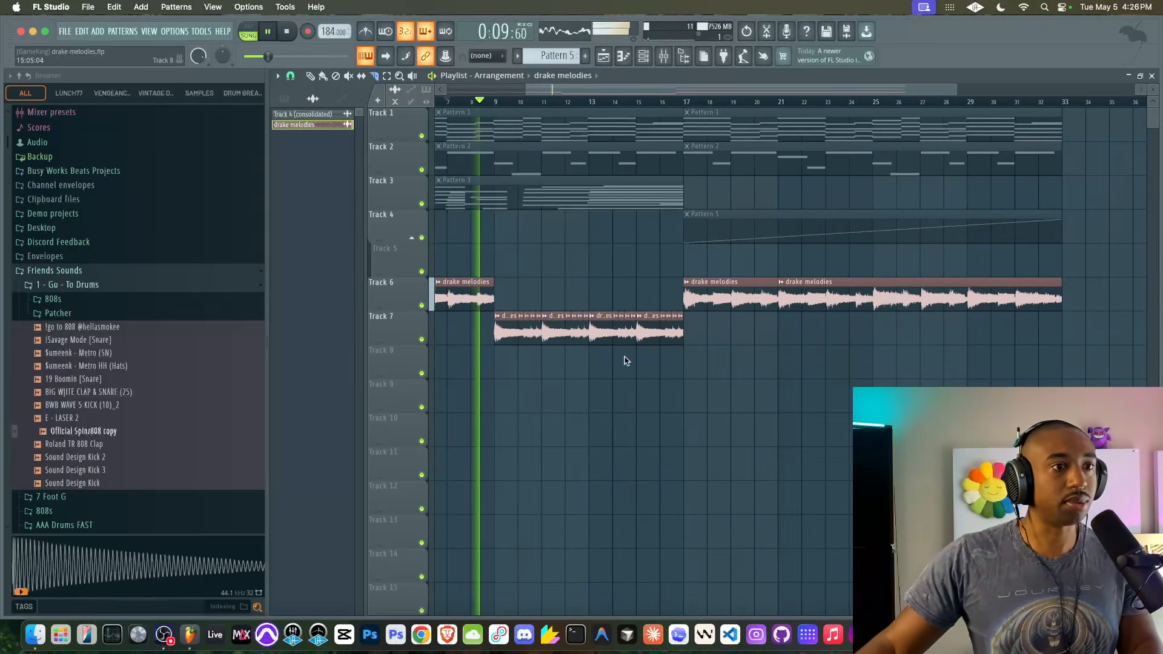
pyautogui.hscroll(-2, 702, 141)
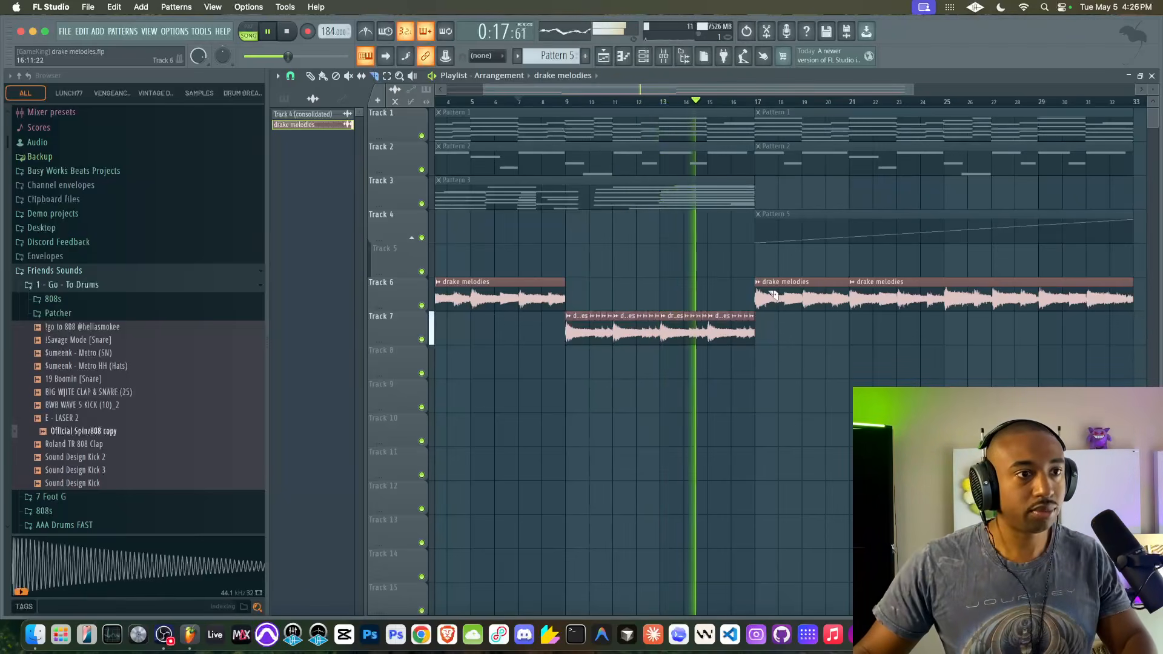
pyautogui.scroll(3, 747, 267)
pyautogui.press('space')
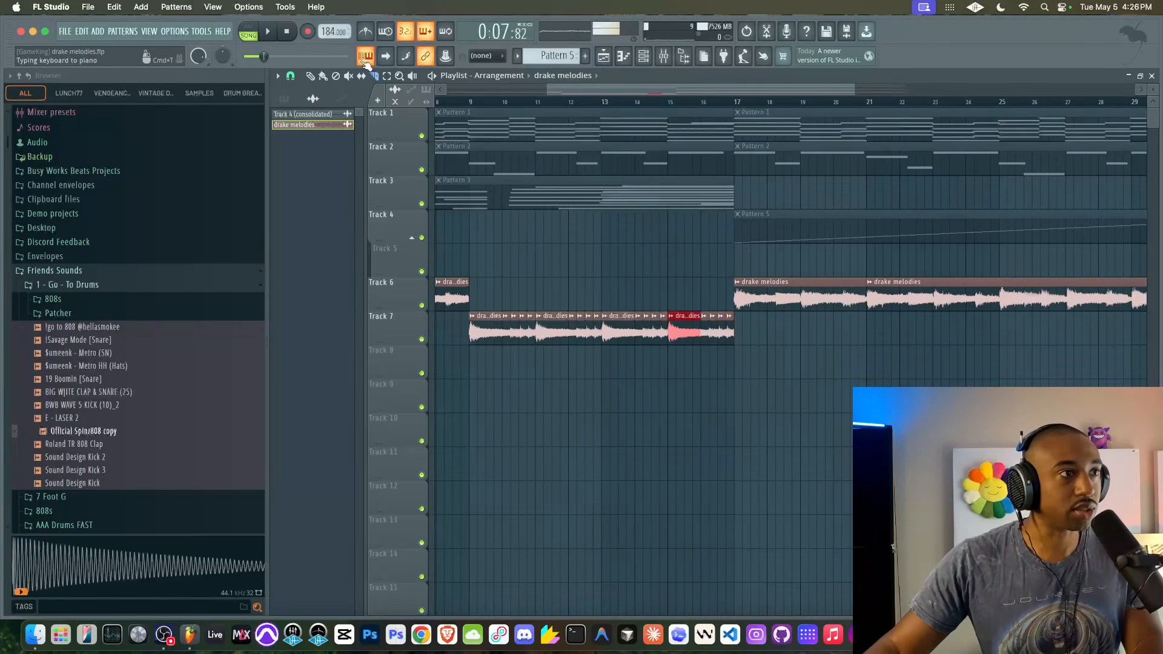
pyautogui.scroll(2, 687, 343)
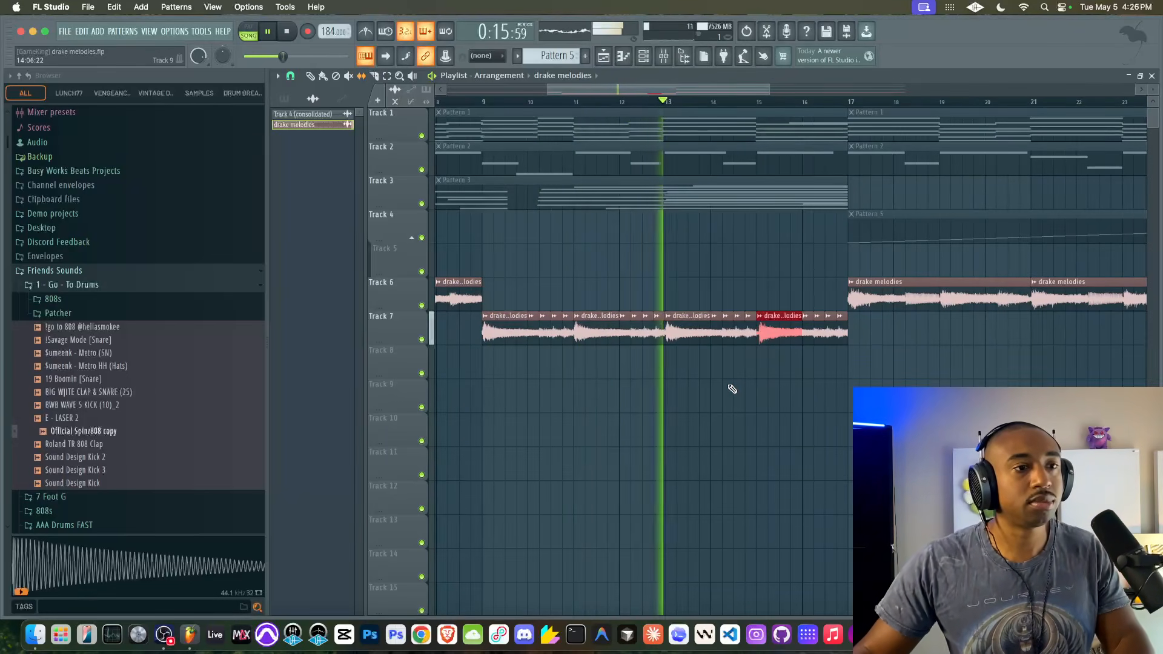
pyautogui.scroll(5, 799, 384)
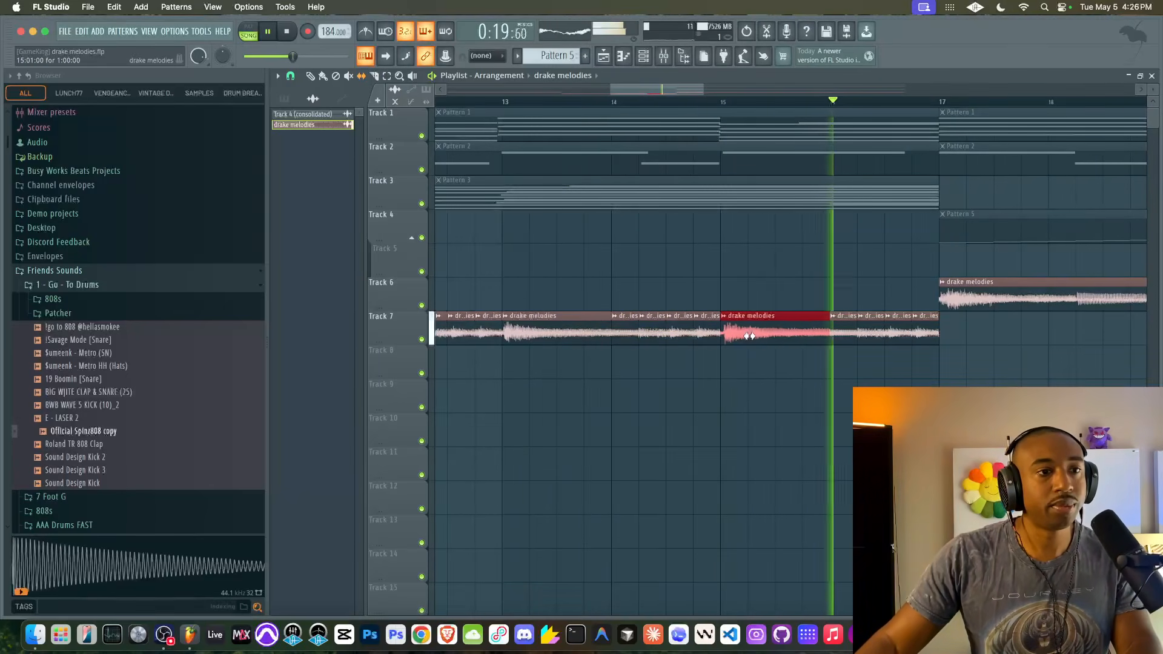
pyautogui.scroll(-2, 725, 419)
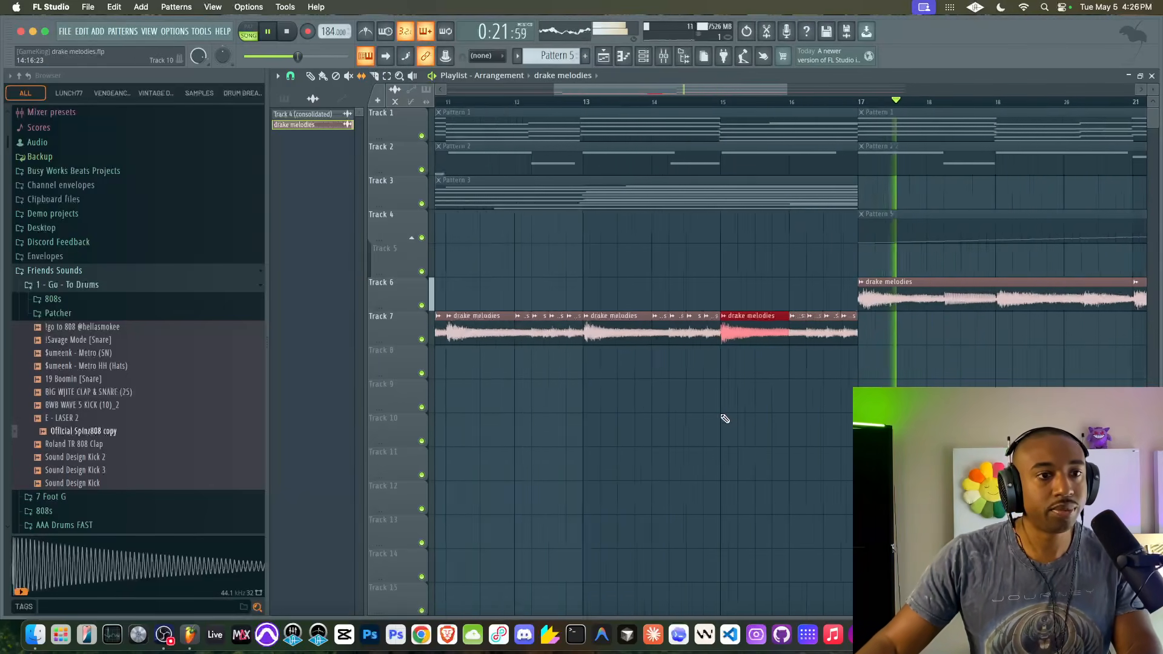
pyautogui.scroll(-2, 725, 419)
pyautogui.scroll(-1, 703, 315)
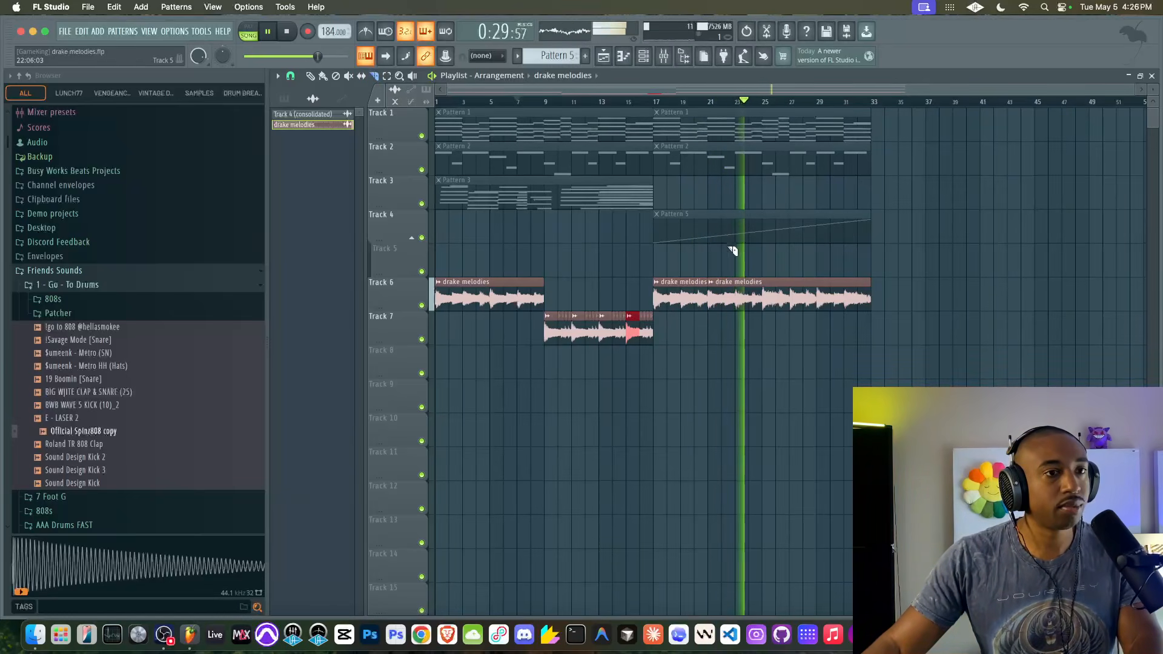
# - Slice the Track 6 audio at bars 25 and 27, slip the audio inside that two-bar clip and audition from bar 23
pyautogui.scroll(3, 726, 277)
pyautogui.press('space')
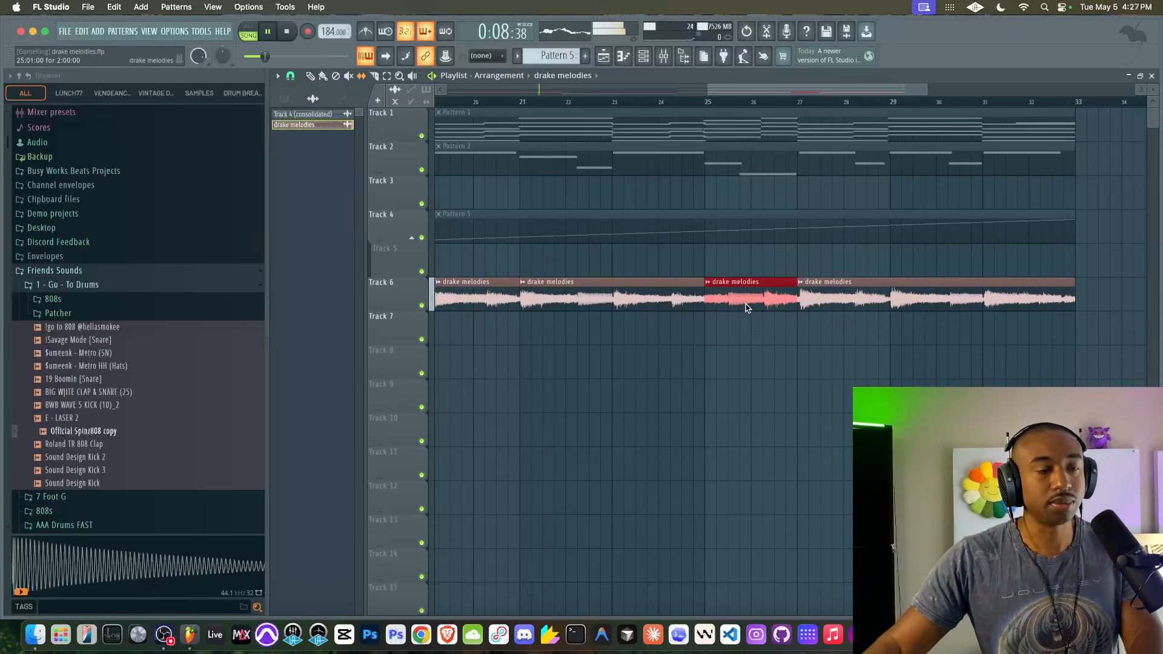
pyautogui.moveTo(739, 289); pyautogui.dragTo(636, 286)
pyautogui.moveTo(772, 289); pyautogui.dragTo(753, 291)
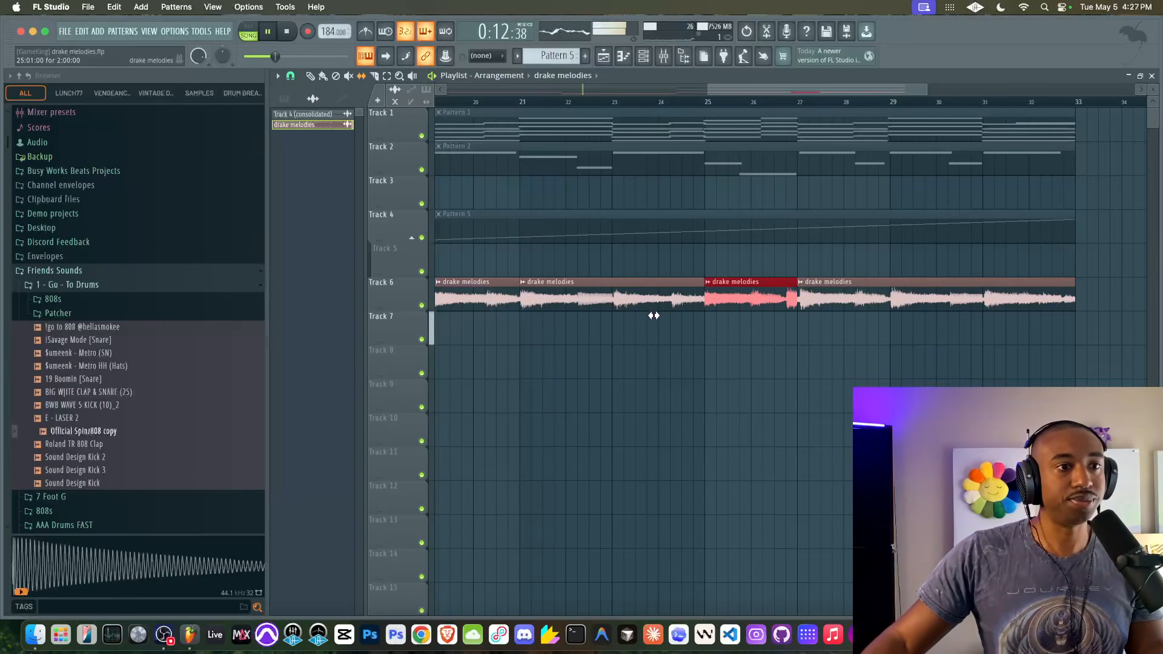
pyautogui.click(651, 102)
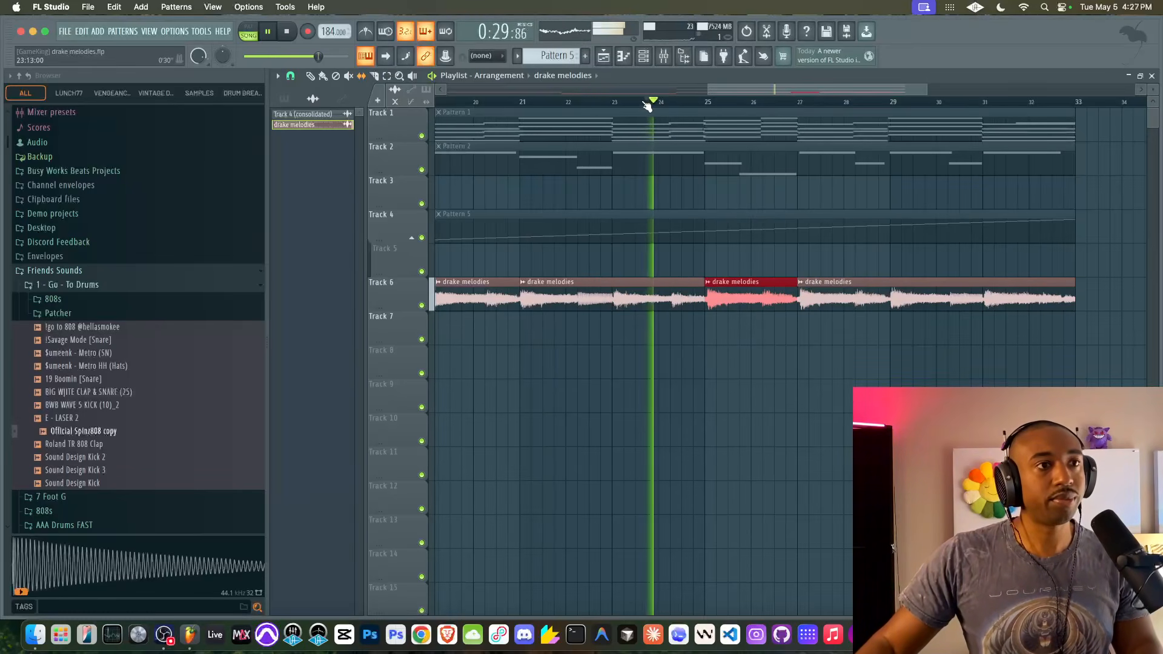
pyautogui.scroll(2, 731, 295)
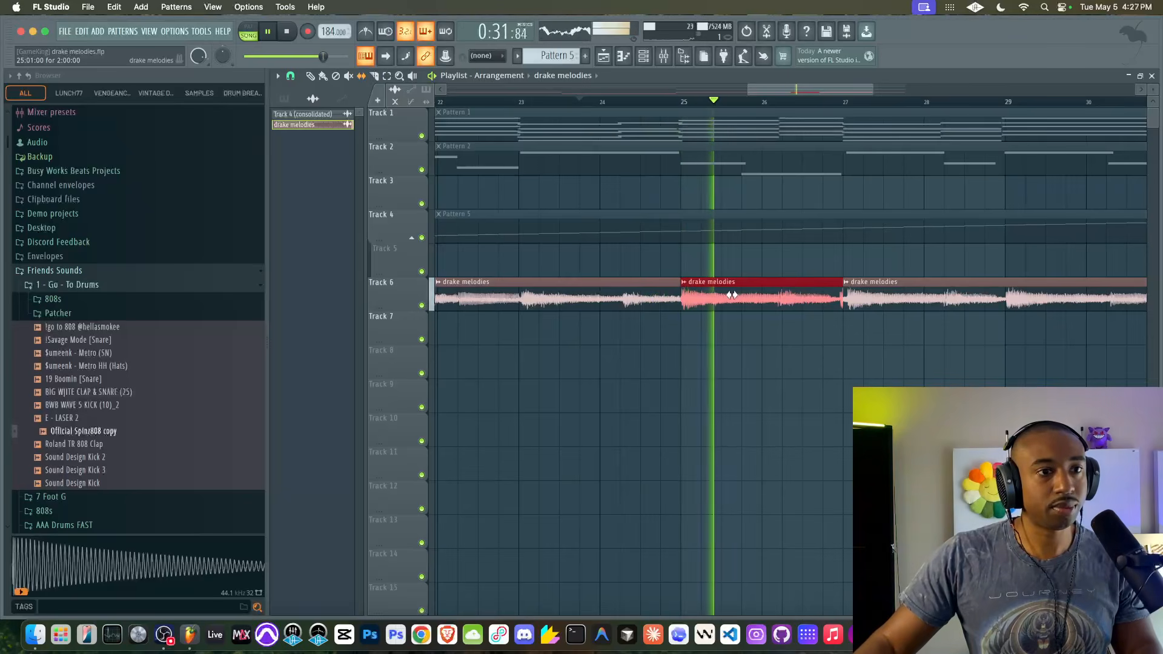
pyautogui.scroll(-1, 733, 295)
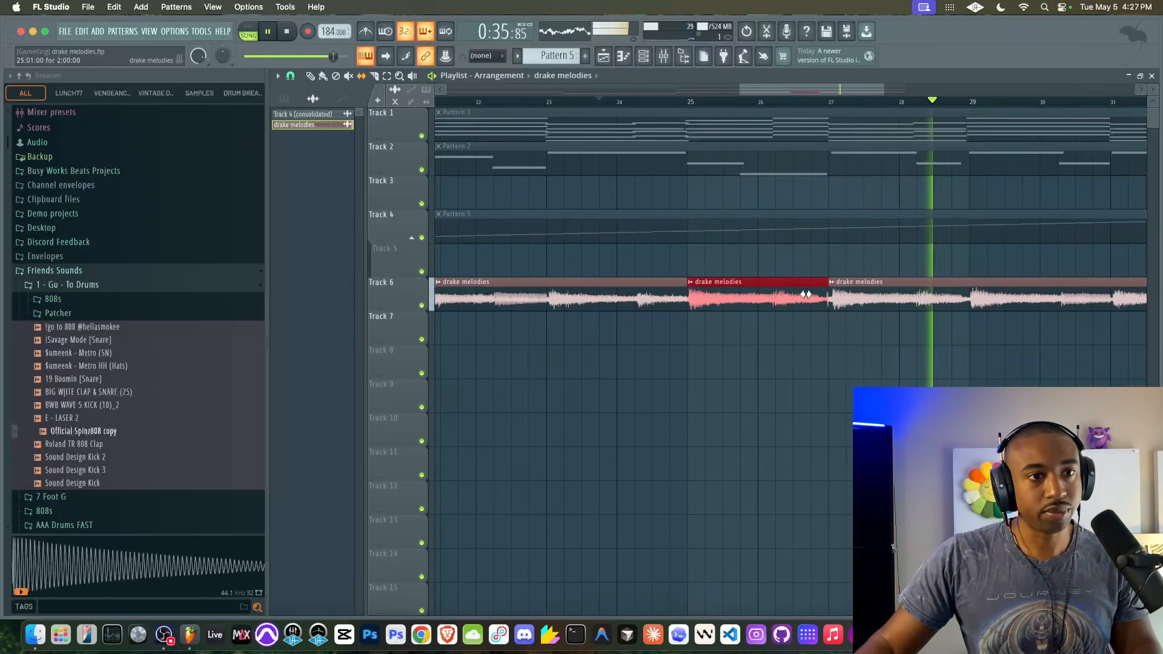
pyautogui.scroll(-5, 806, 295)
pyautogui.scroll(-2, 807, 295)
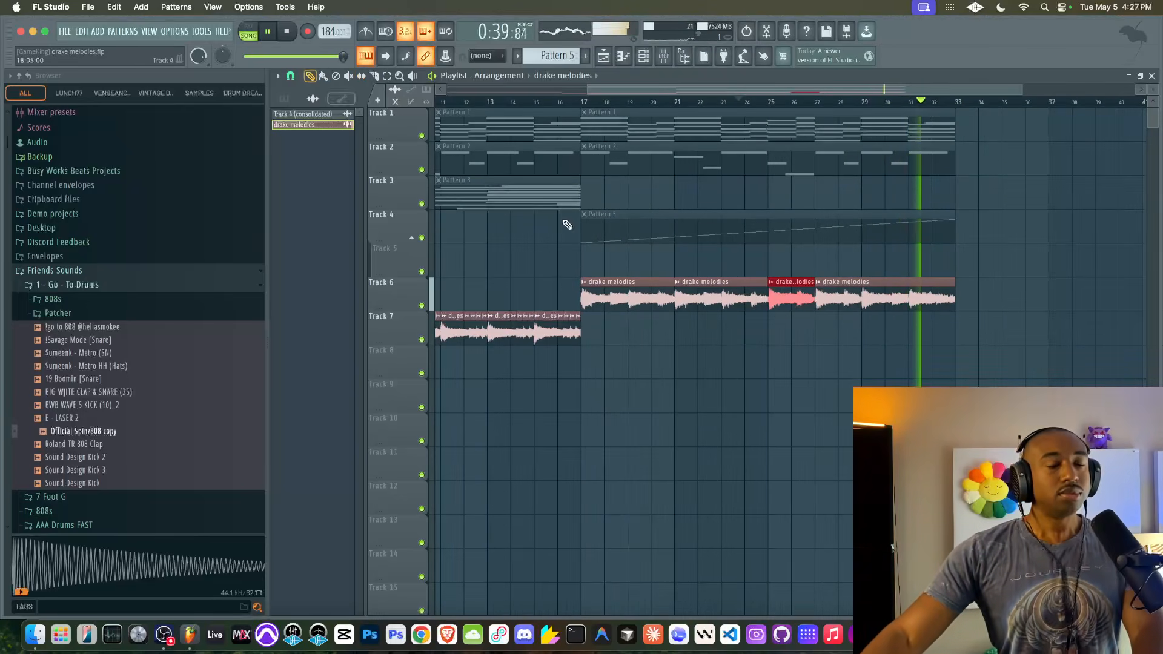
pyautogui.scroll(-1, 765, 350)
pyautogui.scroll(-3, 765, 351)
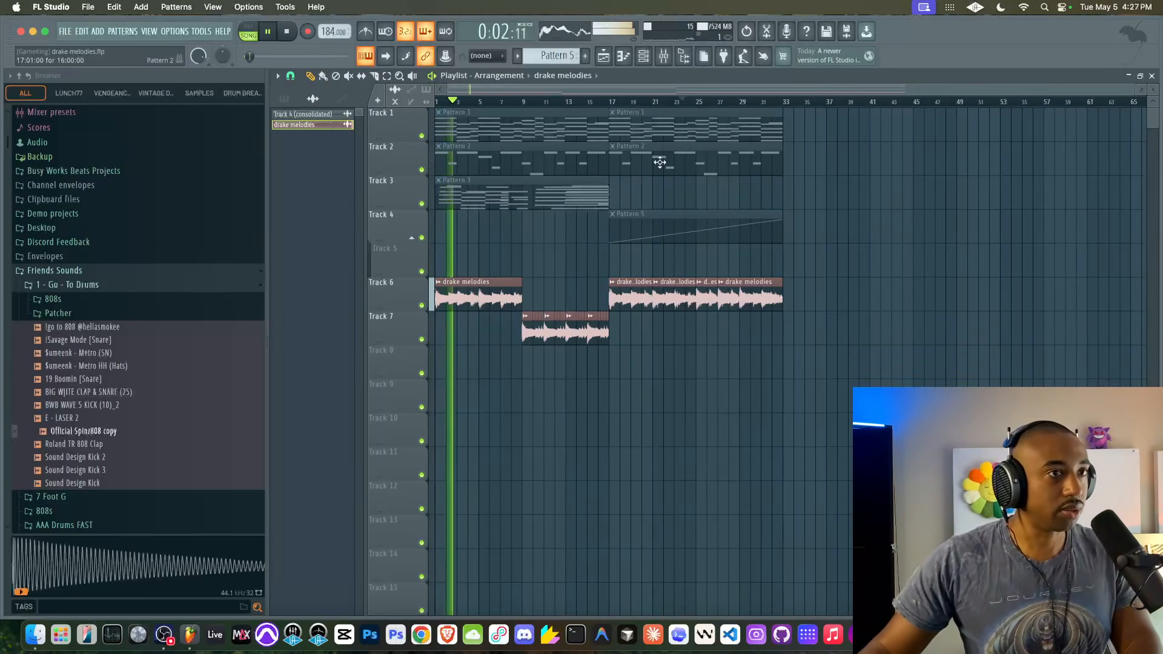
# - Route the drake melodies audio channel to free mixer track 6
pyautogui.click(664, 57)
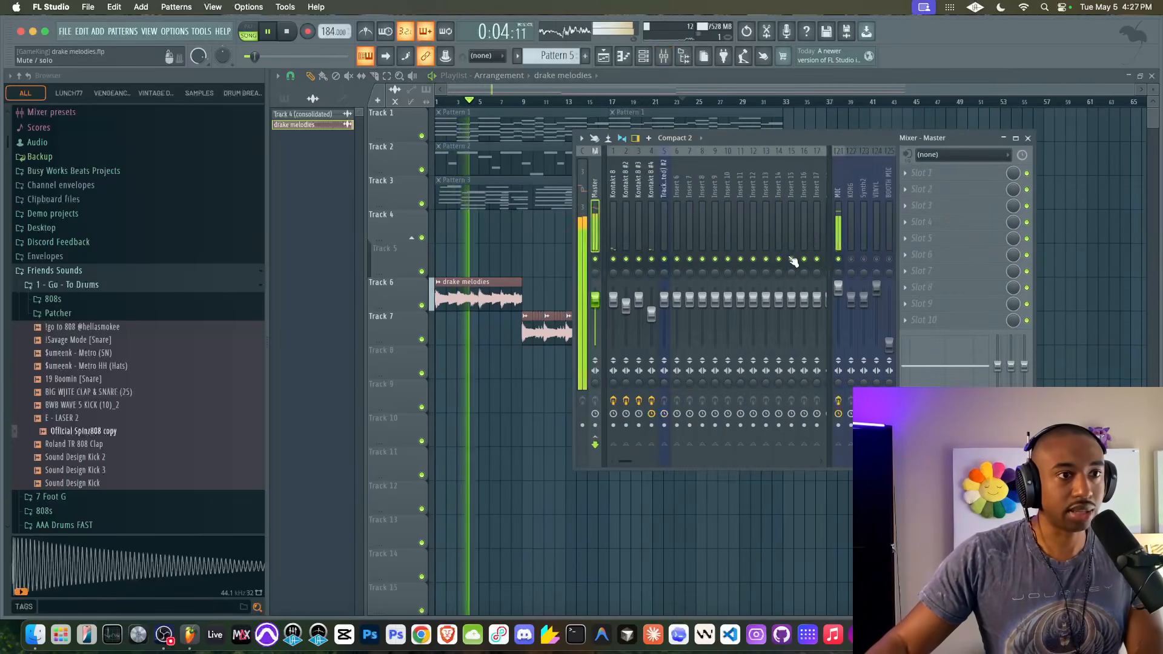
pyautogui.click(493, 363)
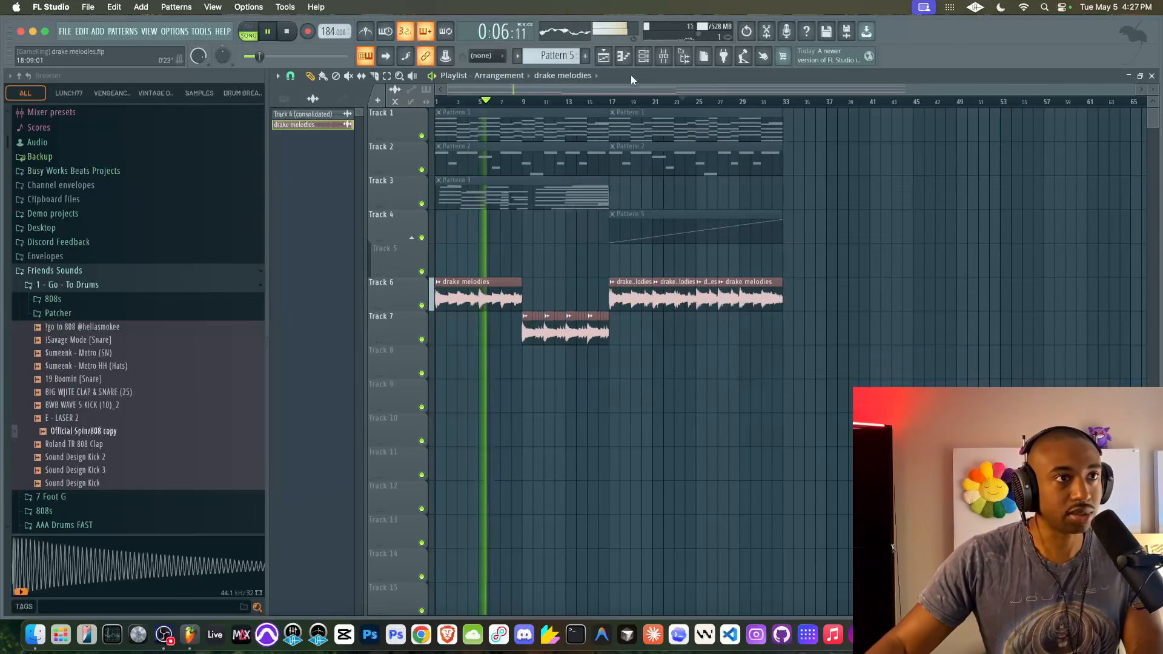
pyautogui.click(644, 56)
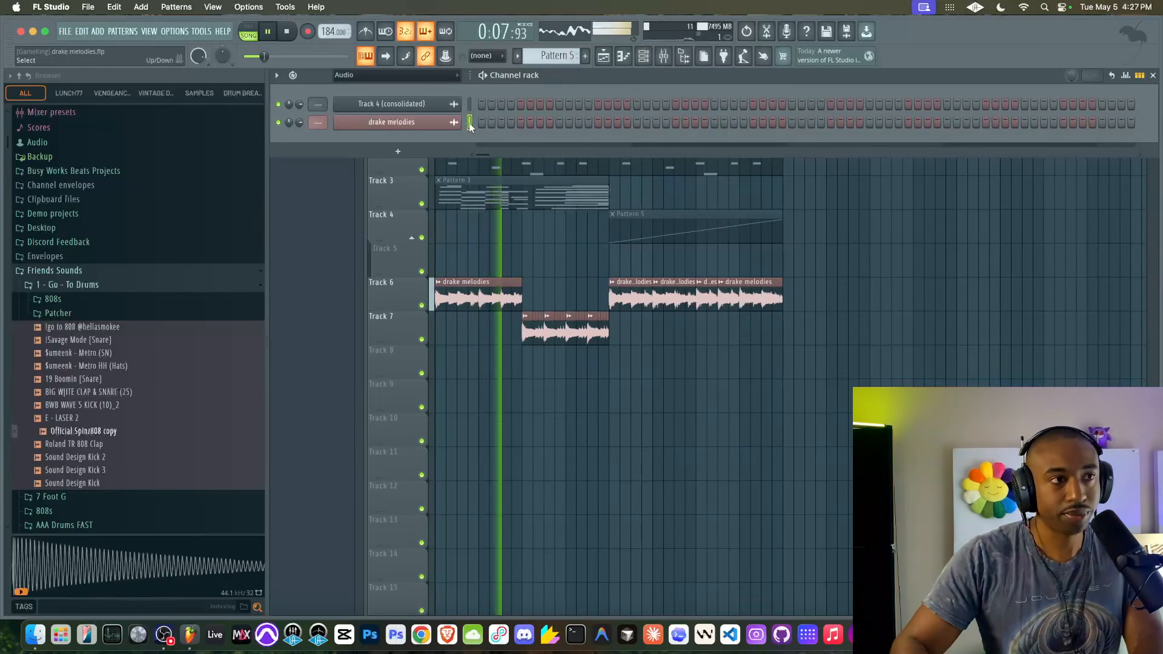
pyautogui.hotkey('ctrl', 'l')
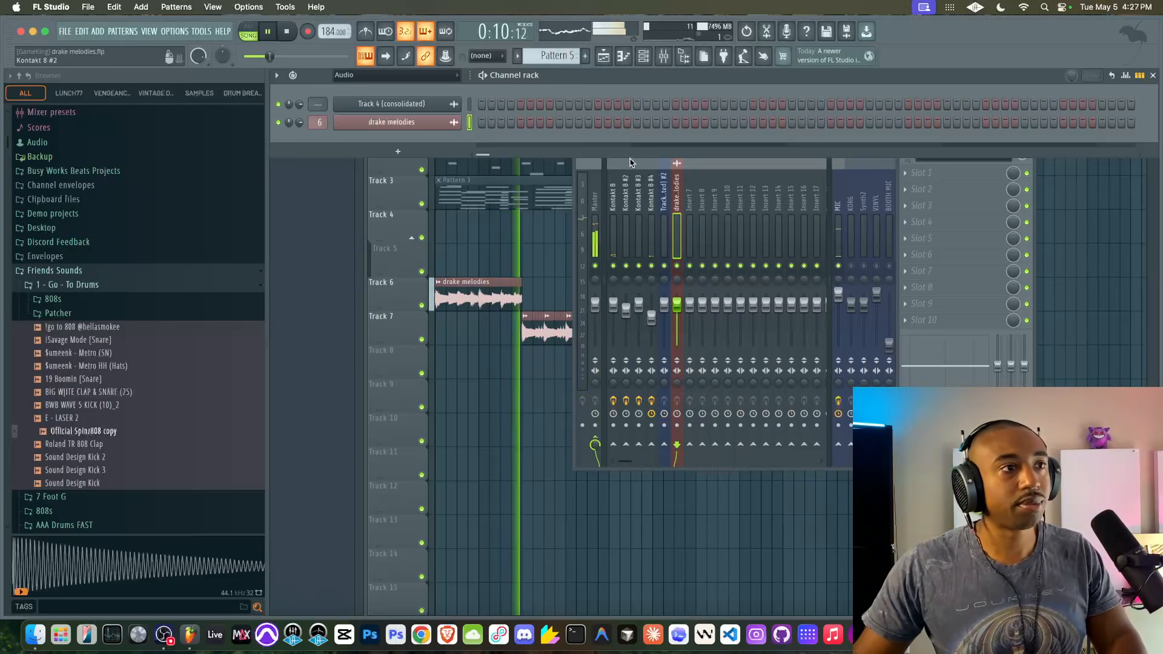
# - Add a ZENOLOGY instrument channel, filter its presets to the Synth Lead category and load 0991: Stitcher
pyautogui.click(398, 151)
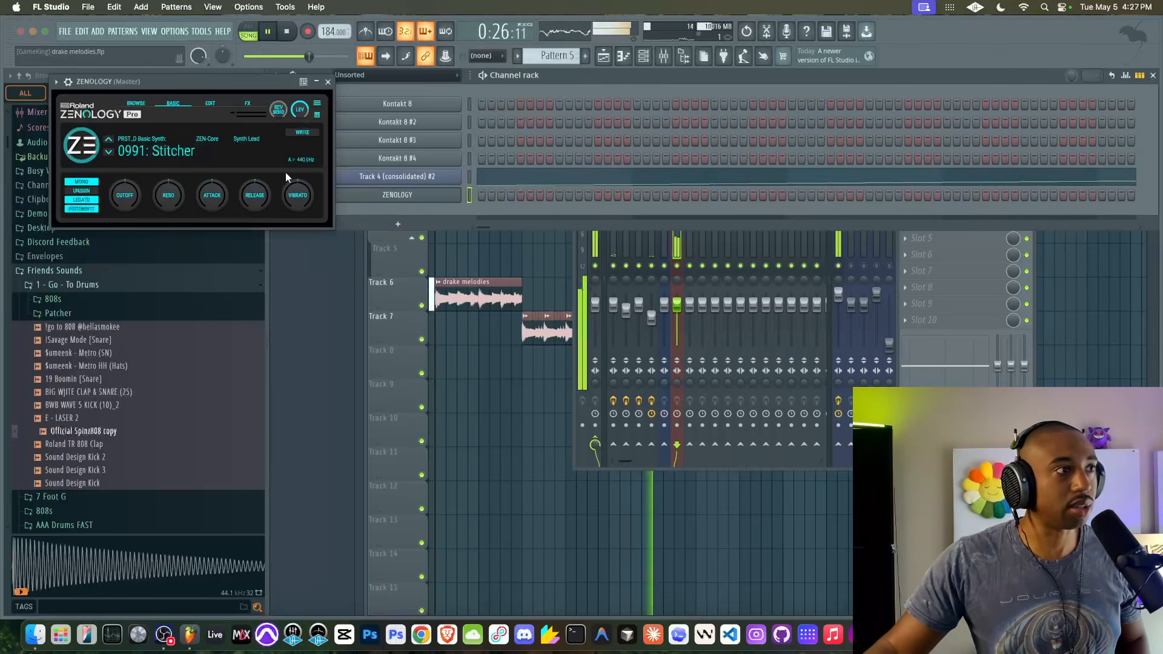
pyautogui.scroll(-5, 305, 304)
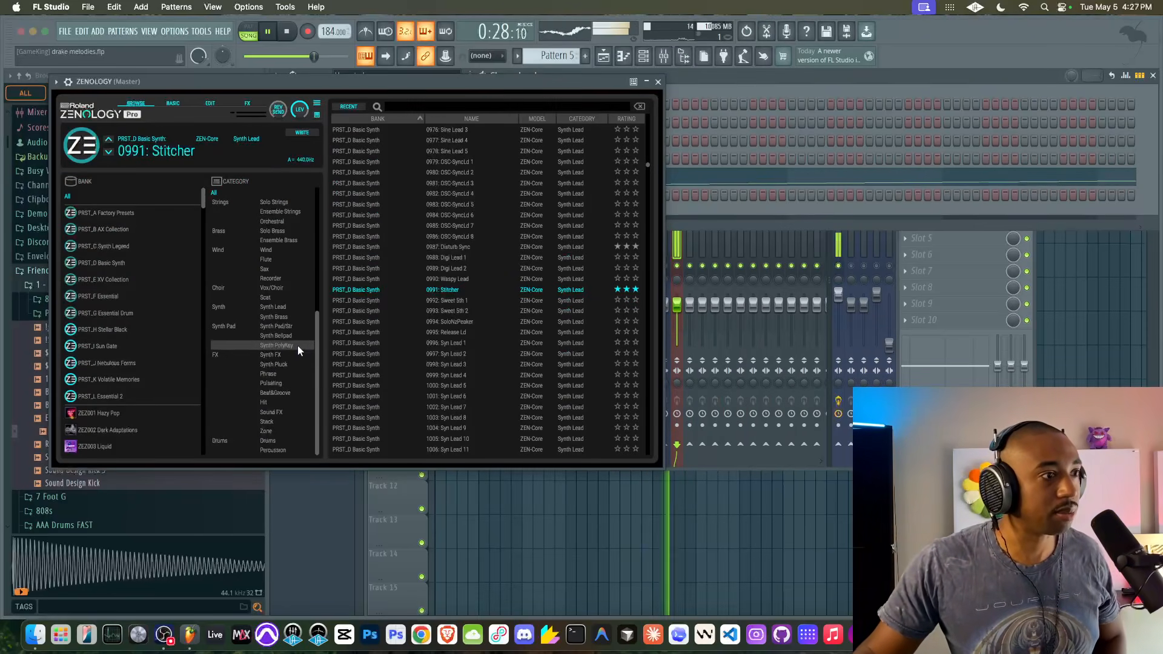
pyautogui.click(282, 307)
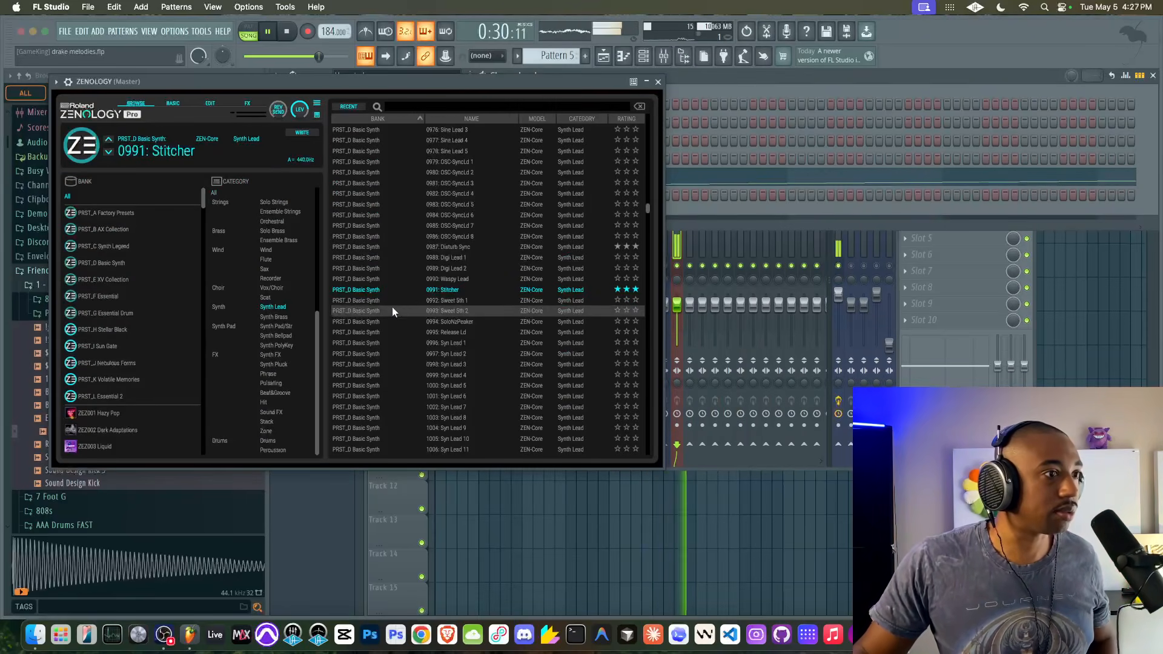
pyautogui.click(476, 303)
pyautogui.click(508, 290)
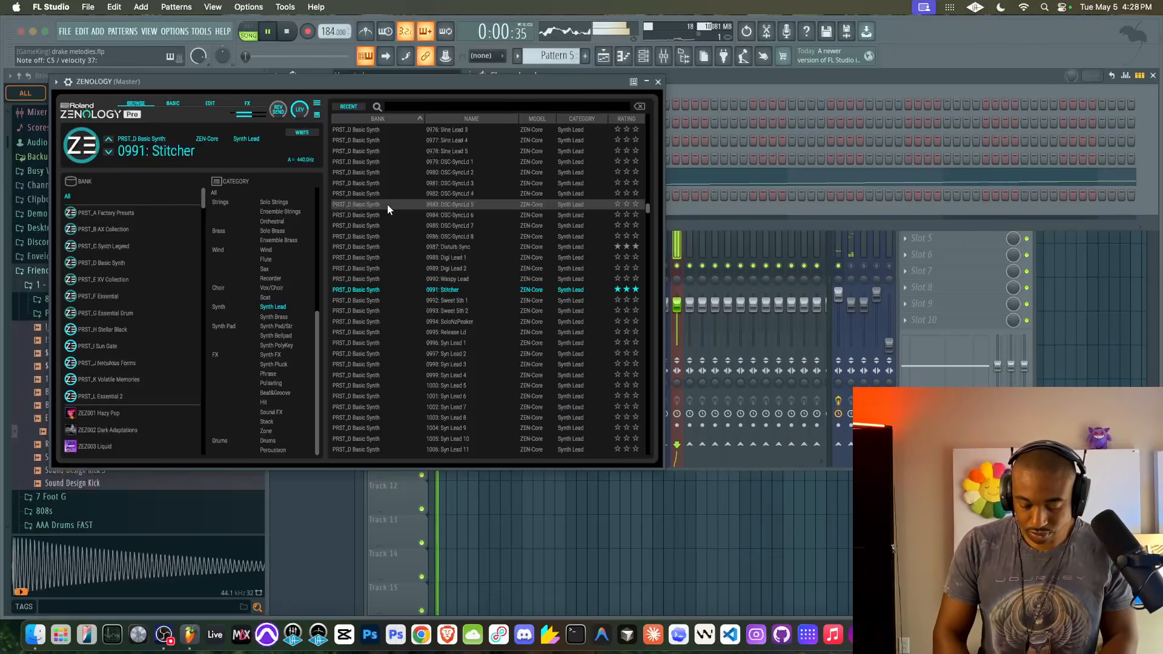
# - Set ZENOLOGY's master tuning to A = 449 Hz and close the plugin window
pyautogui.doubleClick(308, 169)
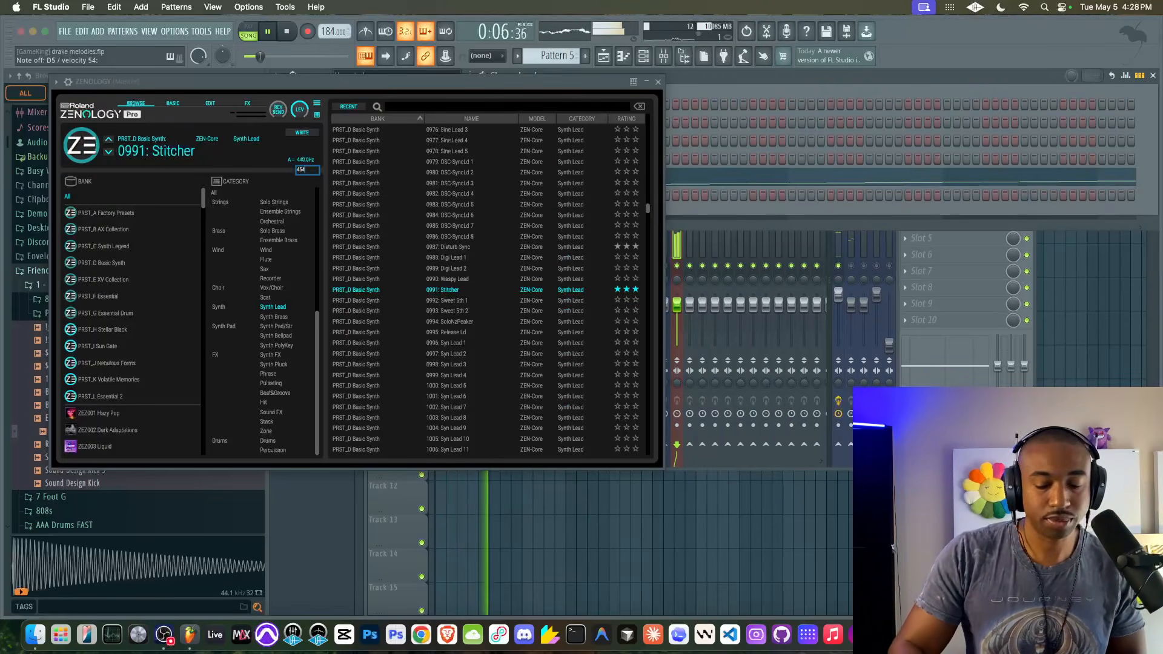
pyautogui.press('Return')
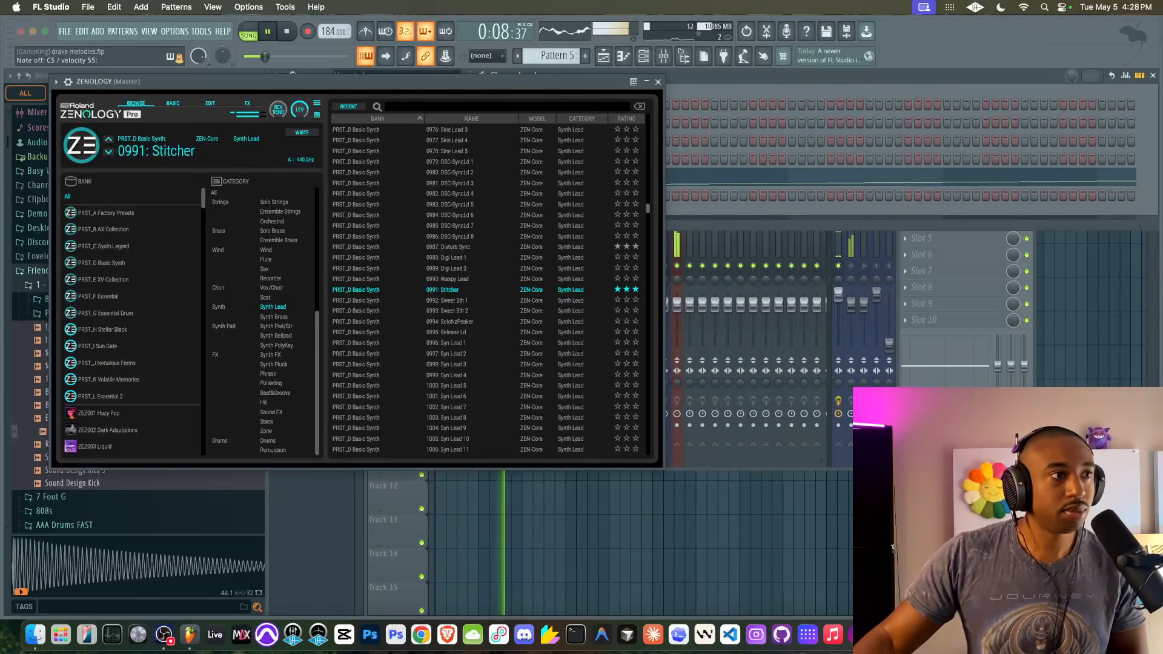
pyautogui.click(657, 81)
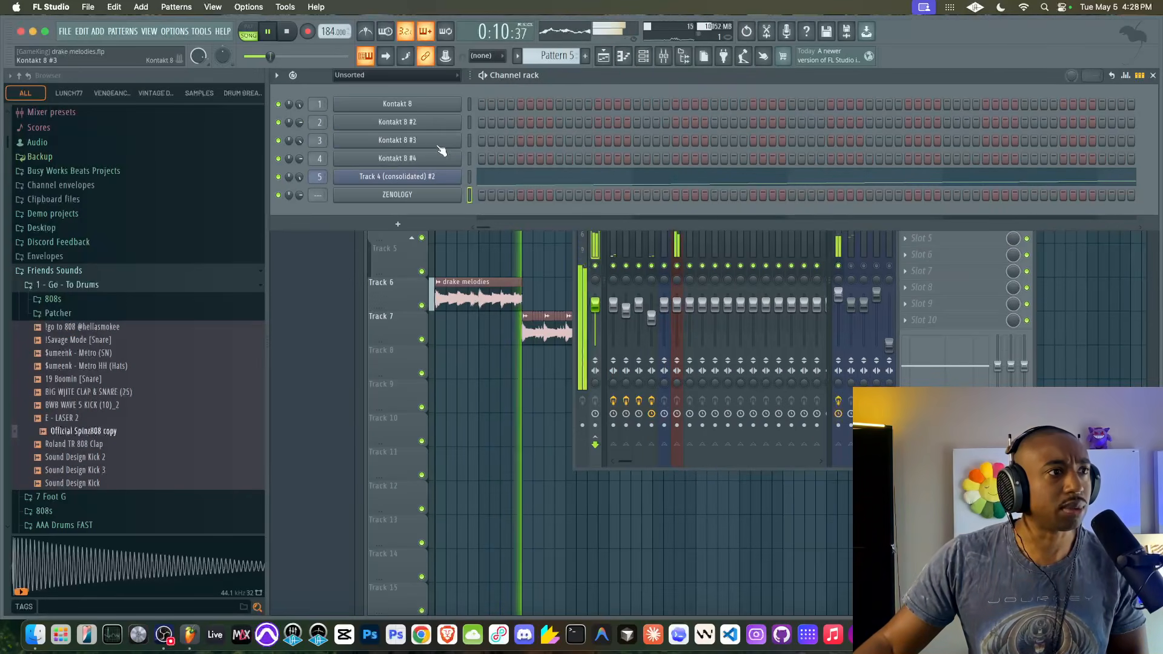
# - Reopen ZENOLOGY and audition the Digi Lead 2 and Disturb Sync lead presets over the playing song
pyautogui.click(432, 196)
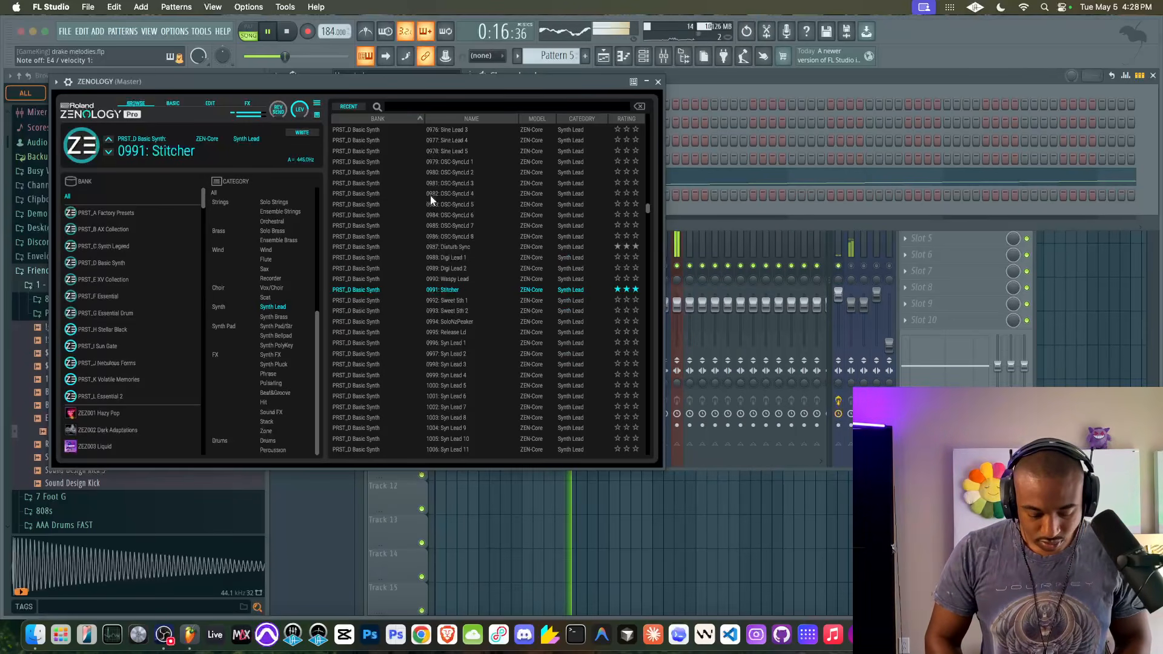
pyautogui.click(470, 268)
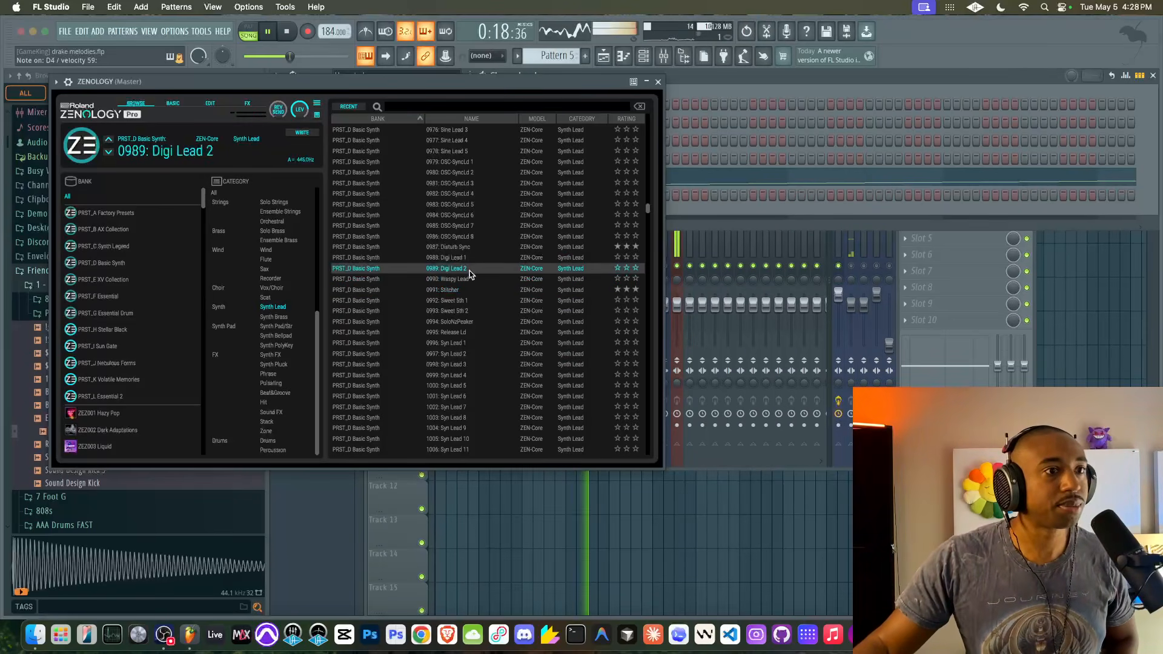
pyautogui.click(464, 246)
pyautogui.scroll(15, 464, 233)
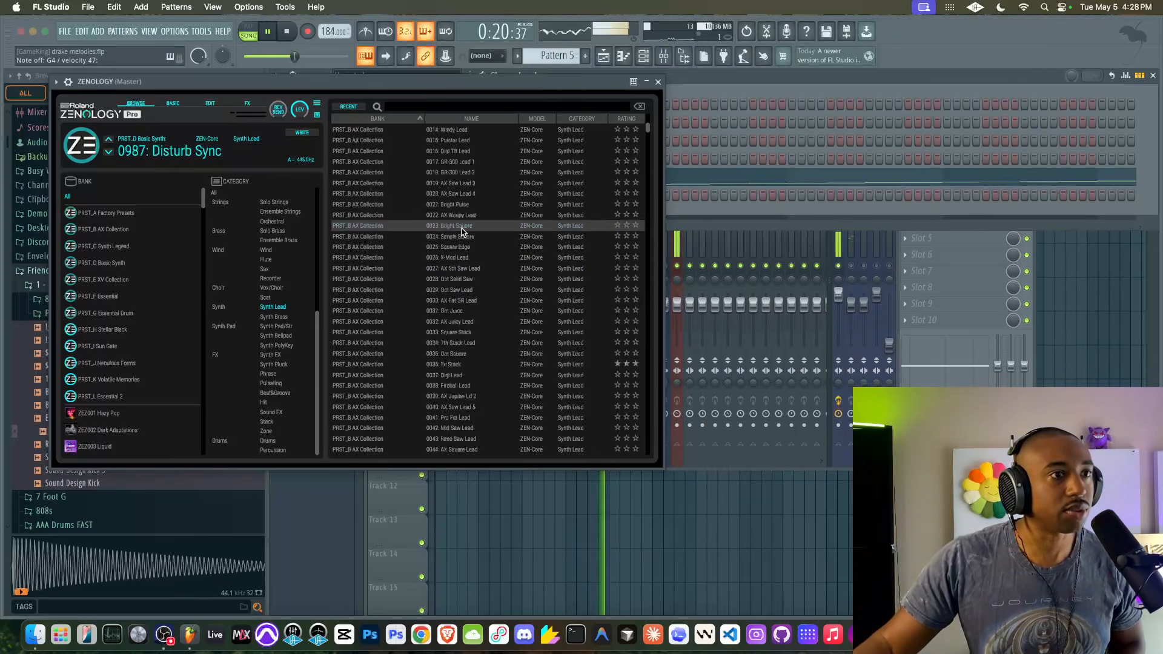
# - Sort the lead presets by rating and audition the top-rated Stitcher, Tri Stack, Edge Boost and Fat Mask Lead
pyautogui.click(627, 119)
pyautogui.click(533, 140)
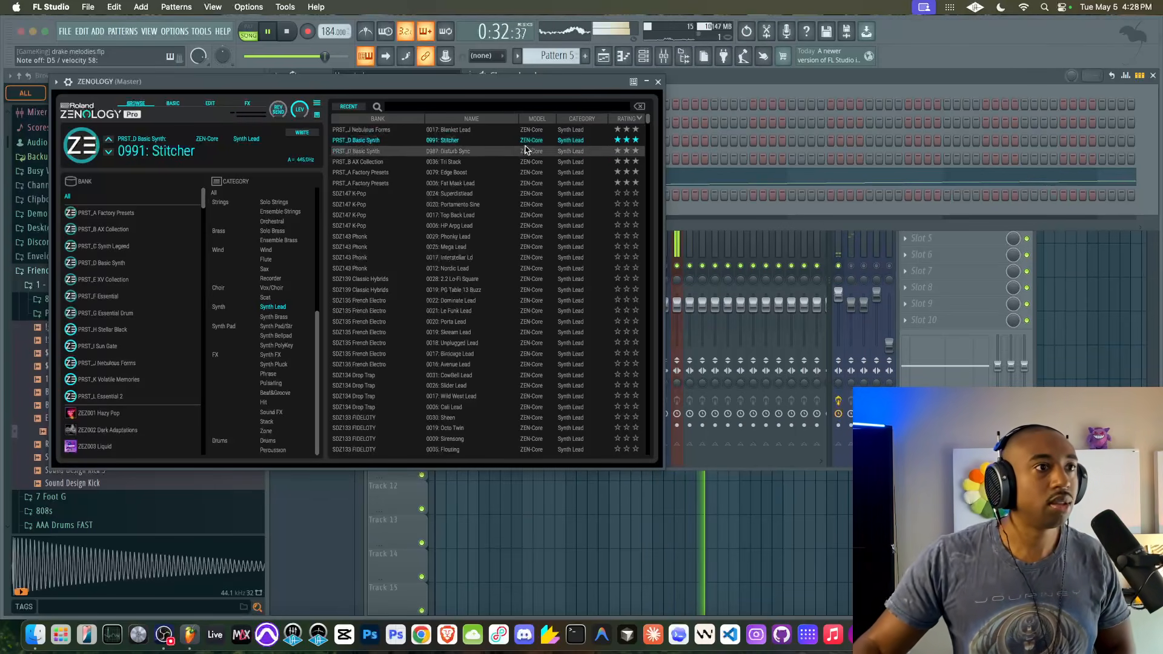
pyautogui.click(513, 161)
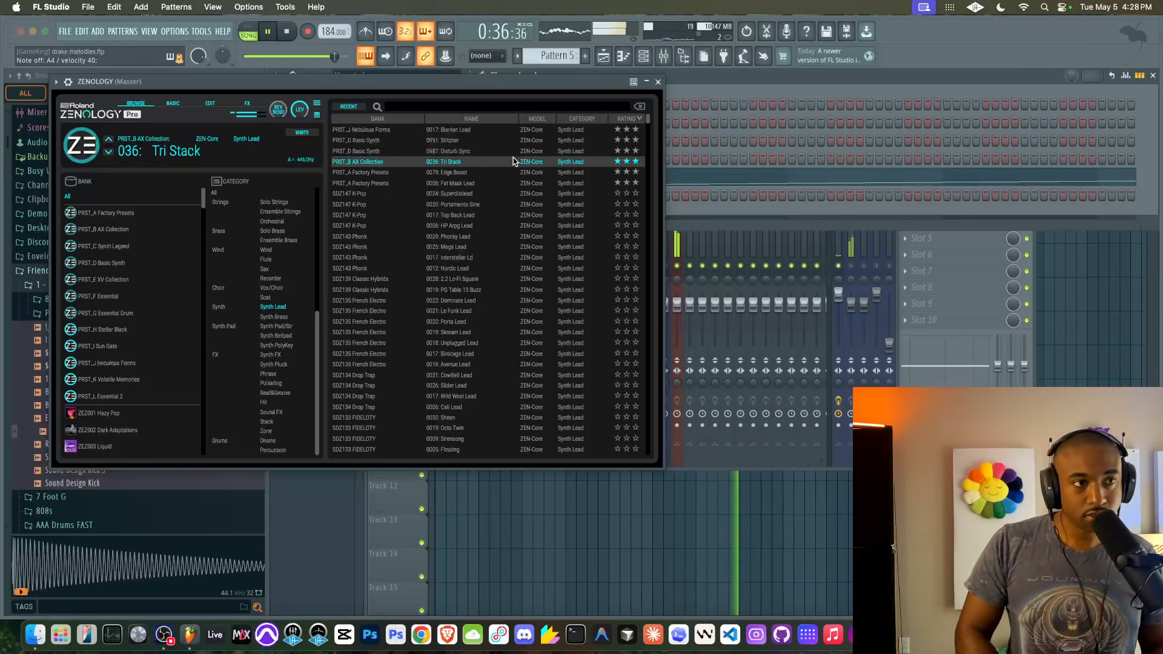
pyautogui.click(515, 174)
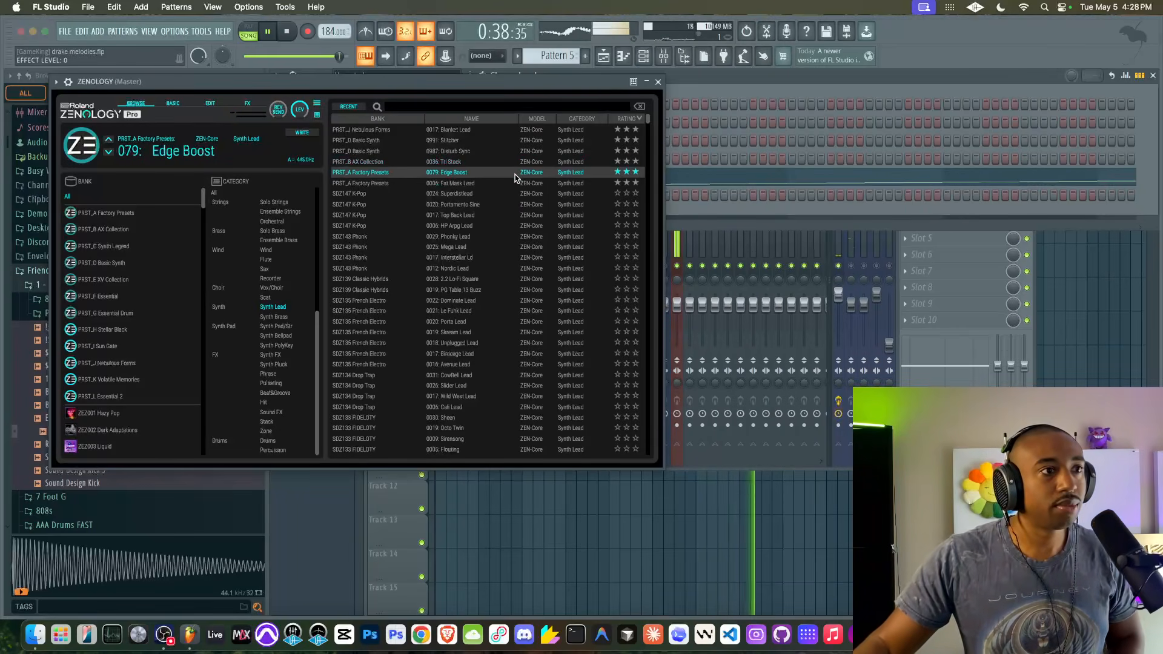
pyautogui.click(507, 184)
# - Audition unrated lead presets including Amniotyk, Big Room Bounce and Rager, and rate Rager three stars
pyautogui.scroll(-10, 511, 312)
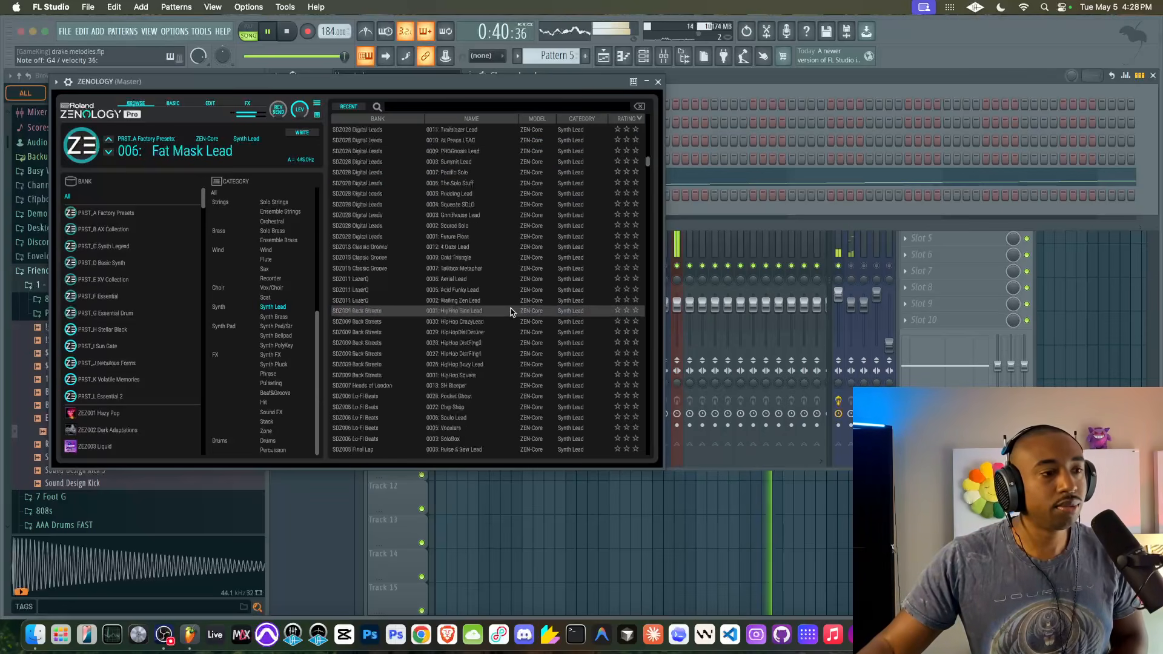
pyautogui.click(511, 311)
pyautogui.scroll(-5, 511, 311)
pyautogui.click(511, 312)
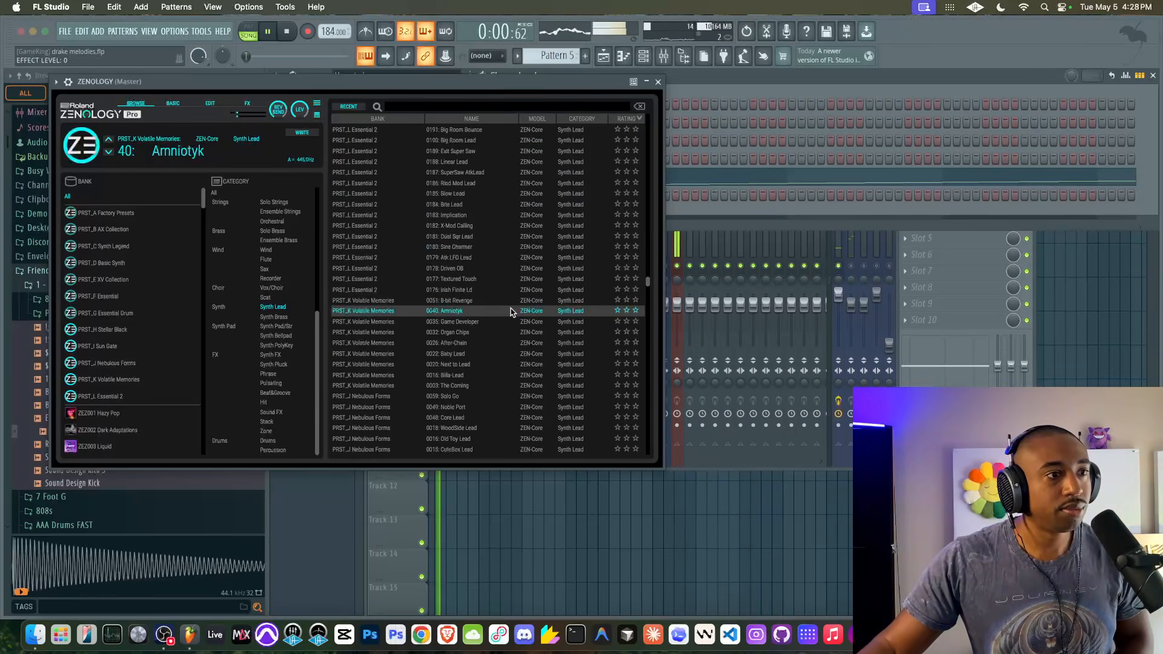
pyautogui.scroll(4, 488, 250)
pyautogui.click(488, 247)
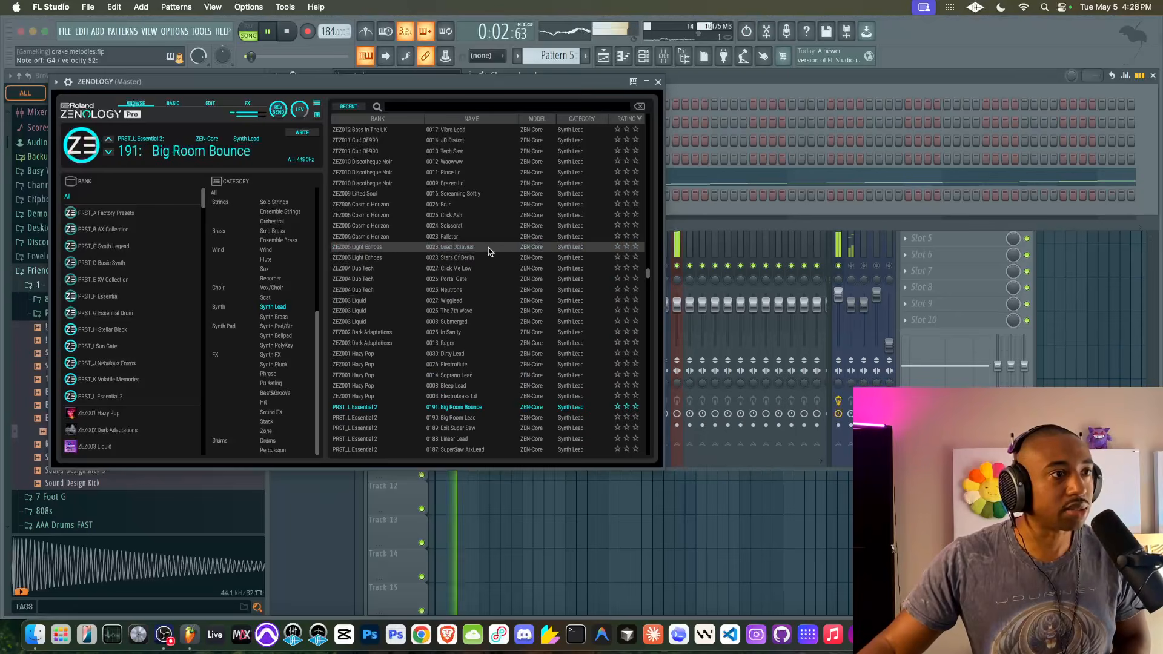
pyautogui.scroll(5, 484, 266)
pyautogui.click(471, 342)
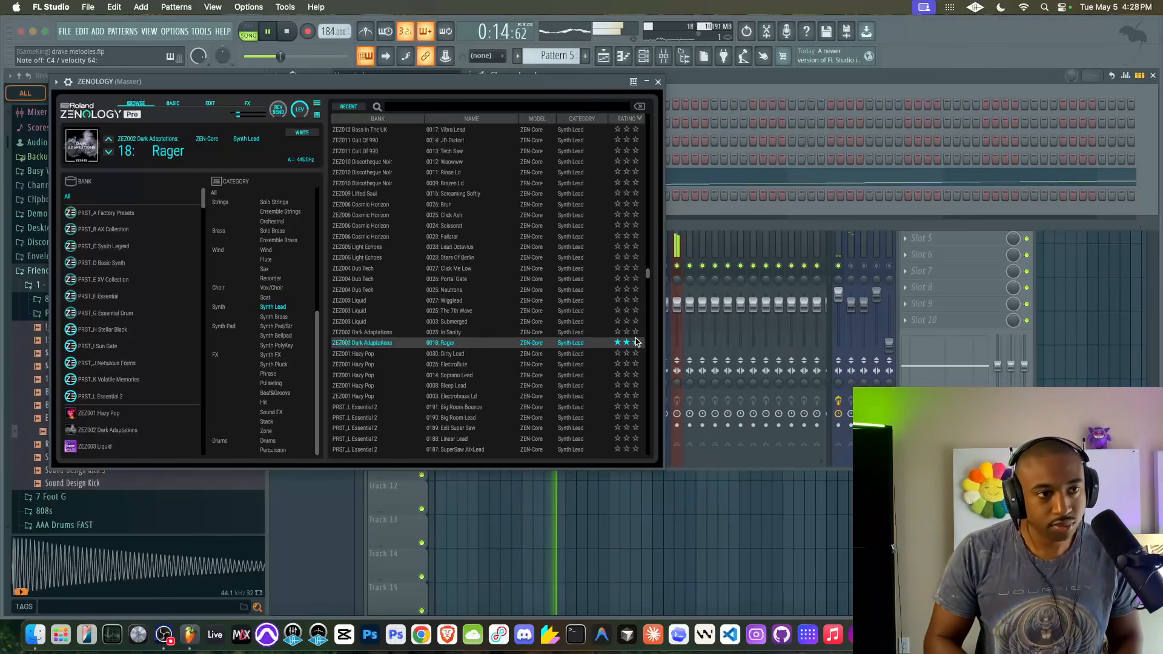
# - Try SuperSaw AtkLead from PRST_L Essential 2, load 184: Bite Lead instead and close ZENOLOGY
pyautogui.scroll(-3, 627, 350)
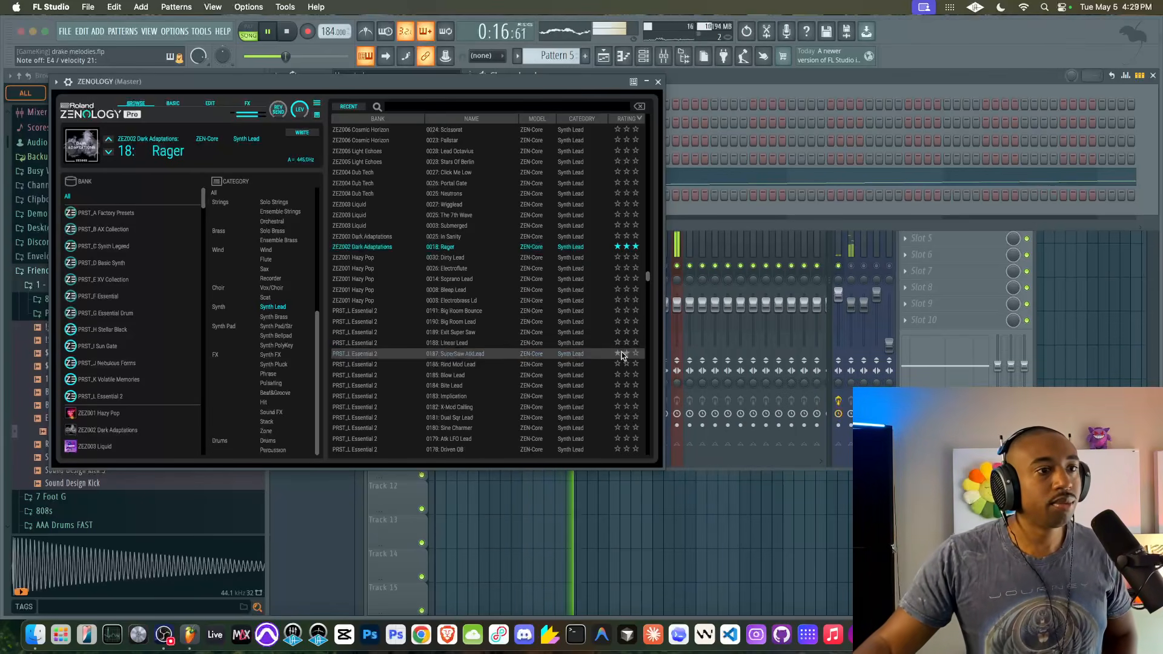
pyautogui.click(622, 355)
pyautogui.click(532, 374)
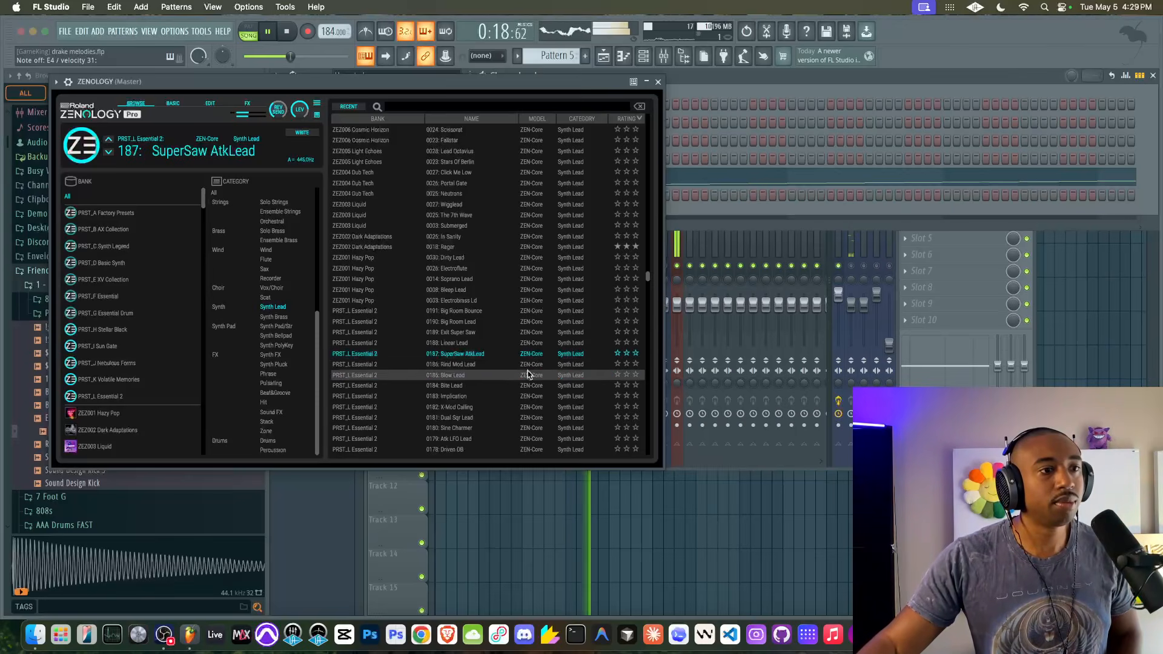
pyautogui.click(515, 386)
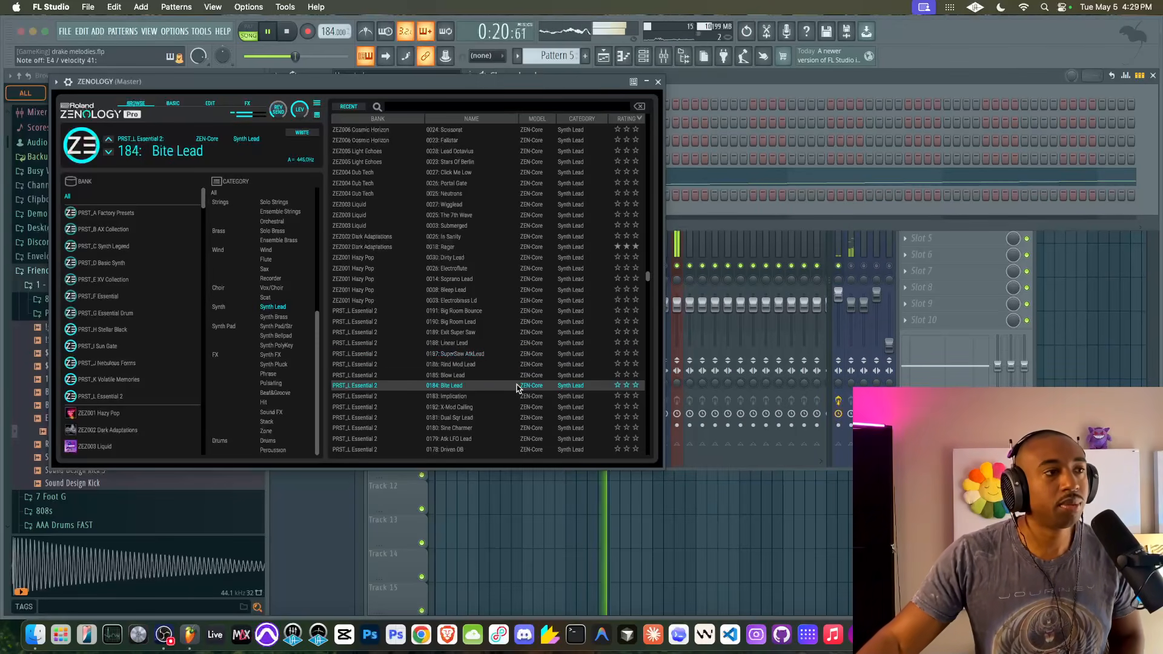
pyautogui.click(658, 81)
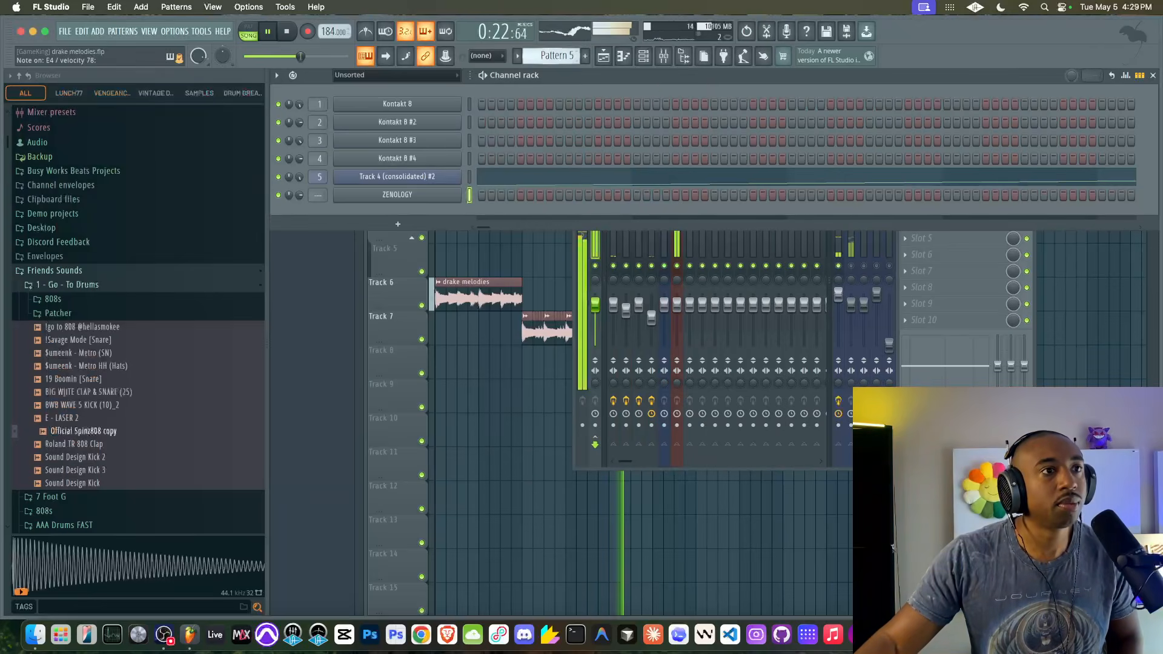
# - Create new empty Pattern 6, stop playback and turn on the metronome
pyautogui.press('F4')
pyautogui.click(286, 32)
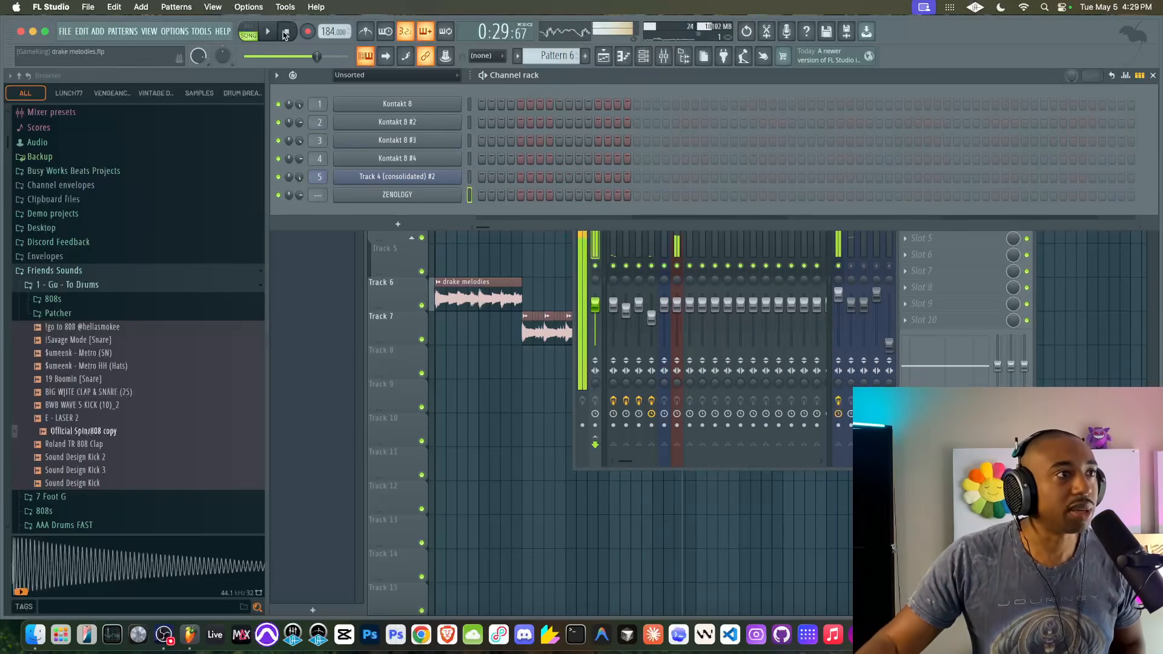
pyautogui.click(364, 33)
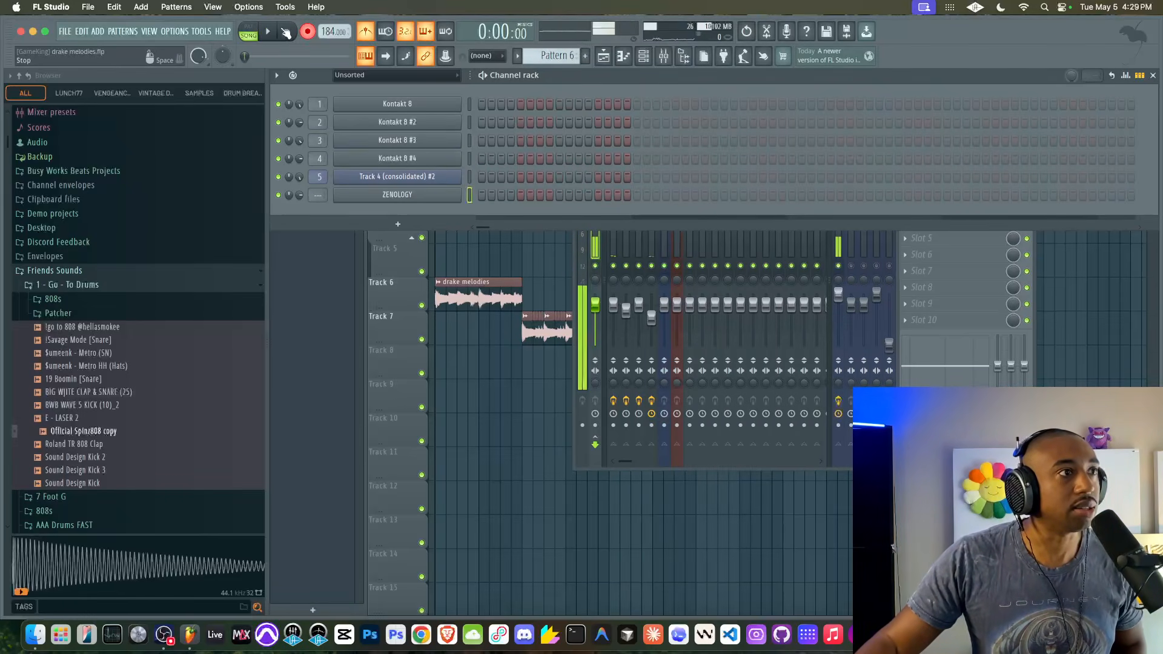
# - Play the arrangement from the start and open ZENOLOGY to rehearse a lead line with Bite Lead
pyautogui.press('F5')
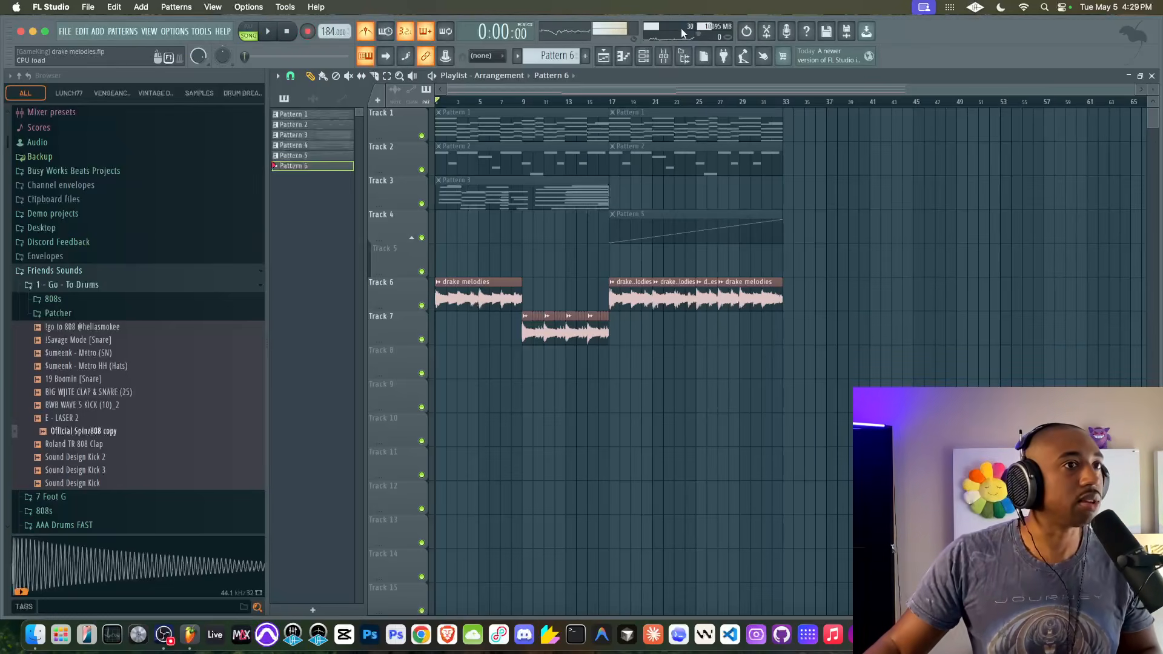
pyautogui.press('space')
pyautogui.click(643, 55)
pyautogui.click(435, 197)
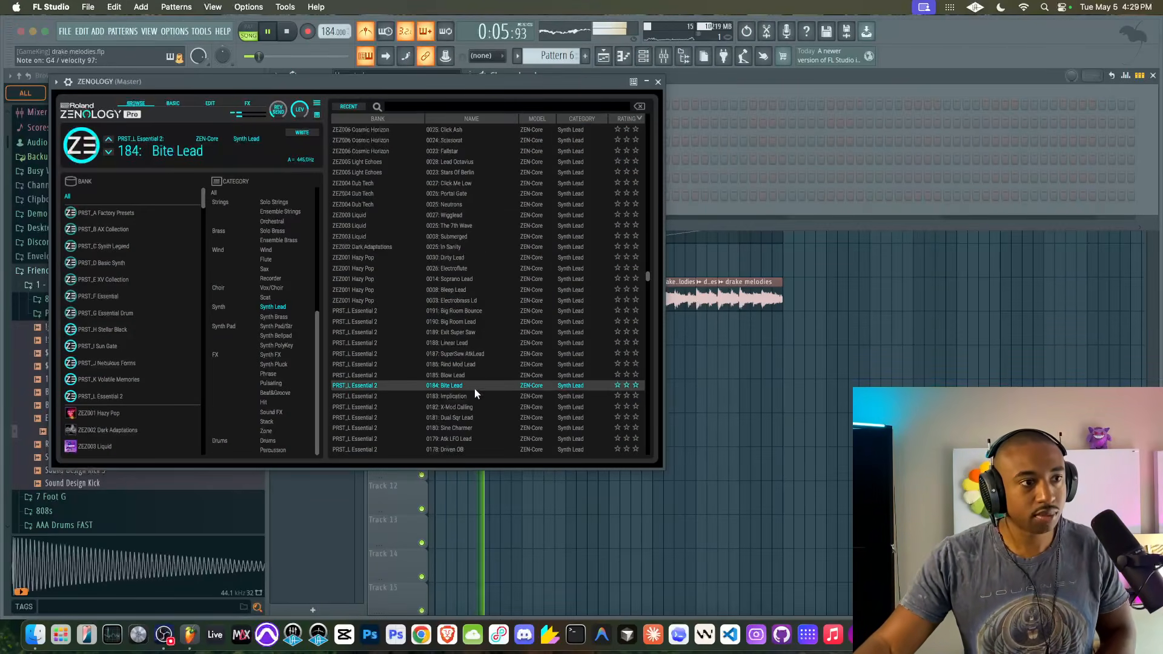
# - Record the Bite Lead line into Pattern 6 over the arrangement and close the ZENOLOGY window
pyautogui.click(287, 31)
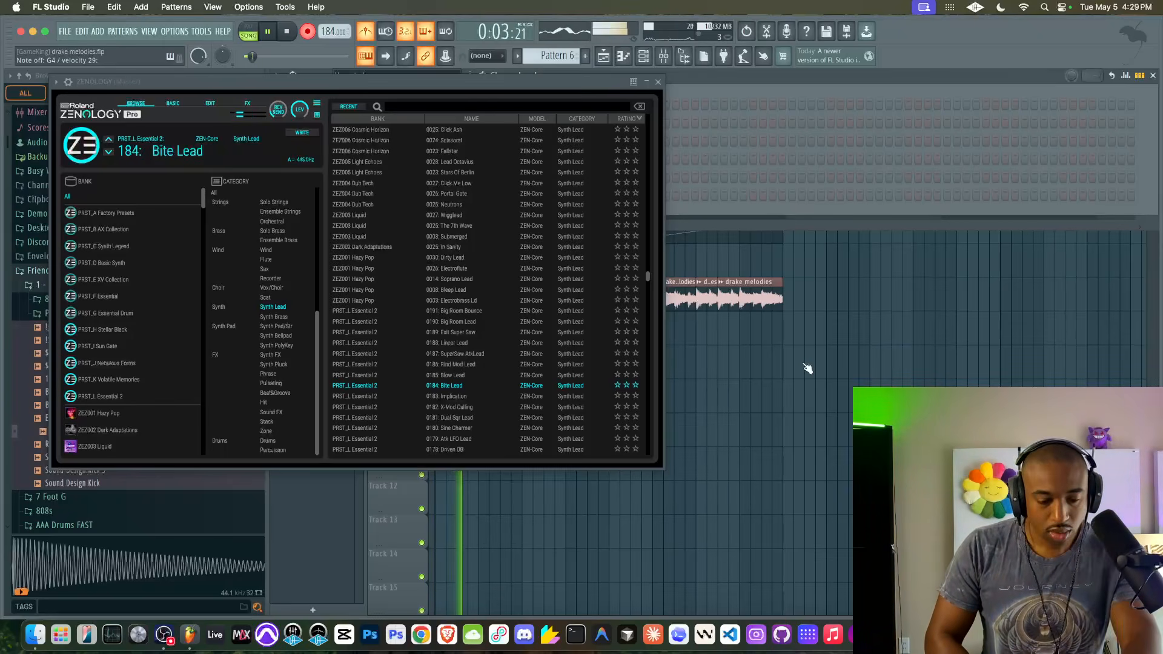
pyautogui.press('space')
pyautogui.click(658, 82)
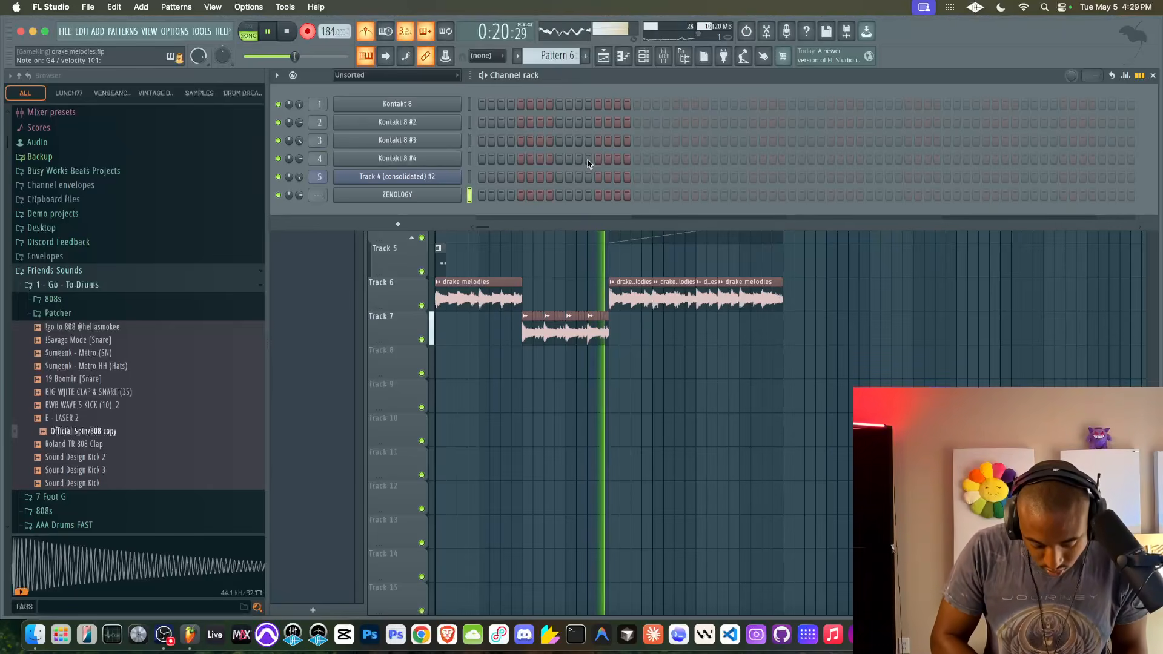
pyautogui.press('space')
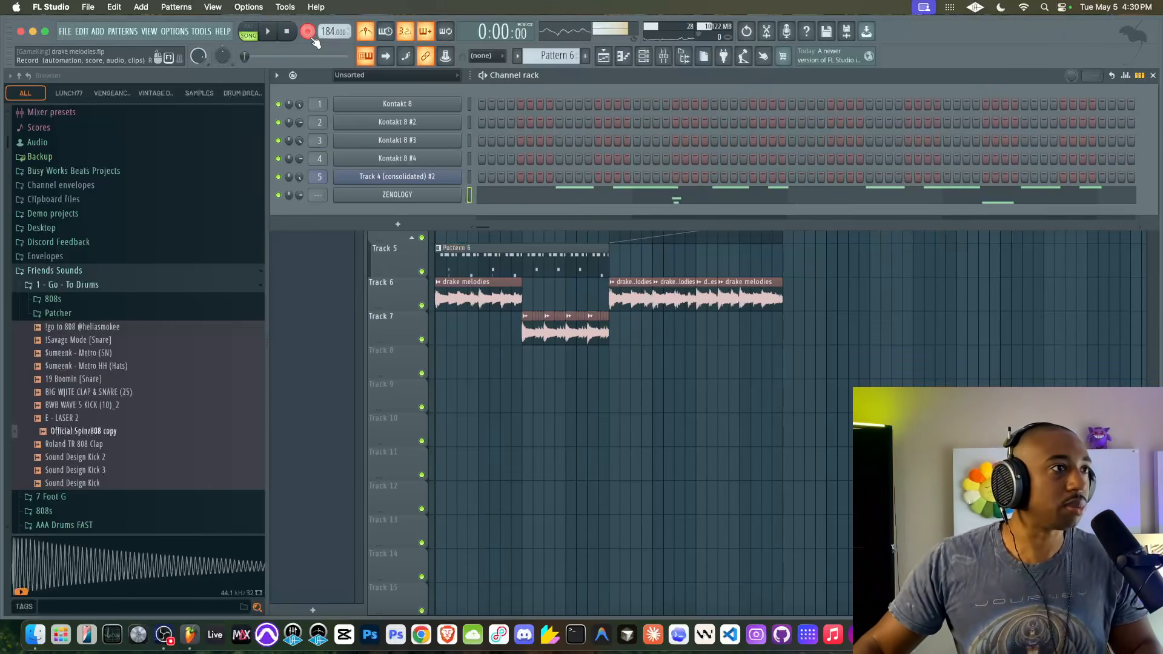
# - Play back the take and check the recorded ZENOLOGY notes in the piano roll
pyautogui.press('space')
pyautogui.click(618, 193)
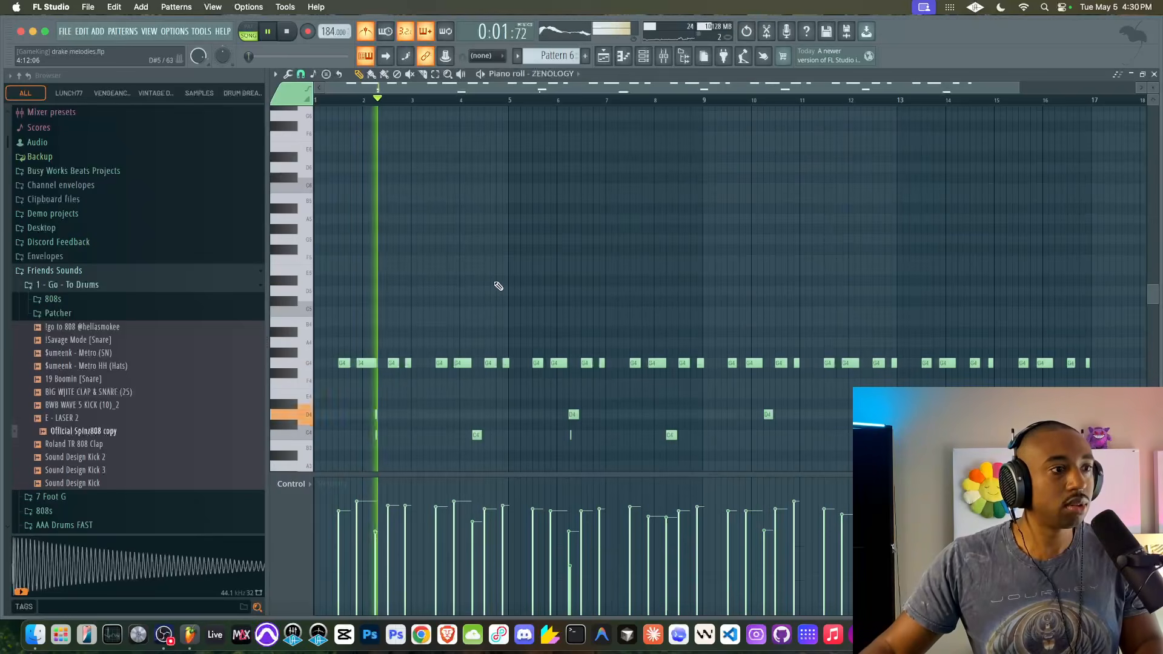
pyautogui.press('F5')
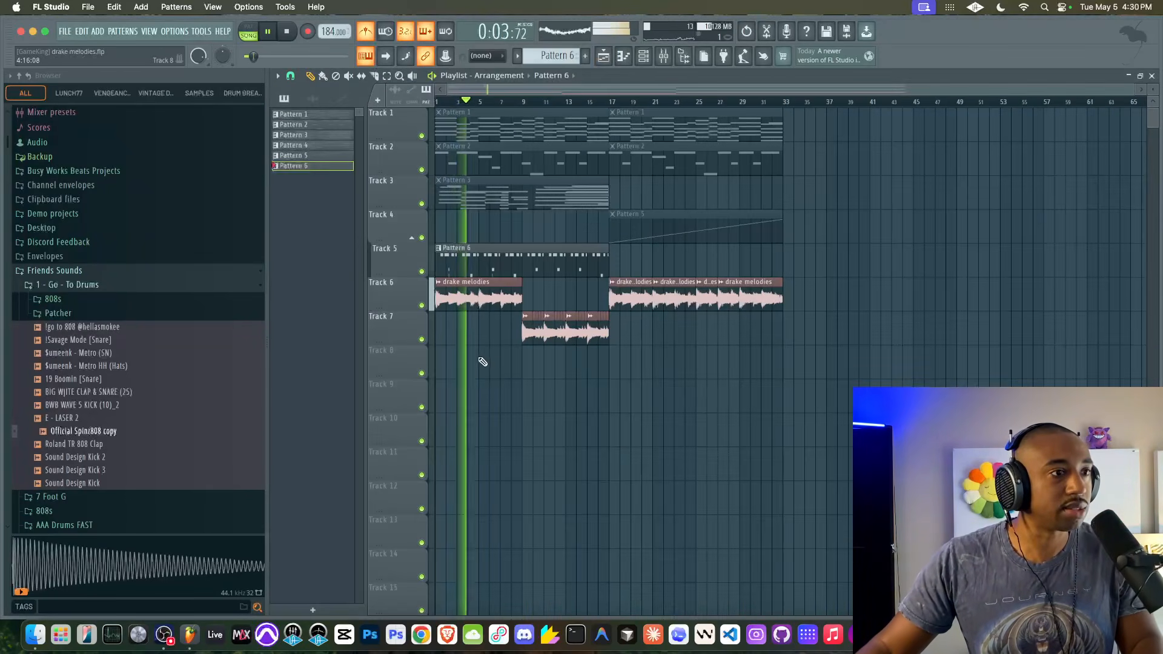
# - Duplicate the Pattern 6 clip on Track 5 to start at bar 17 and create an empty Pattern 7
pyautogui.click(566, 260)
pyautogui.hotkey('ctrl', 'b')
pyautogui.keyDown('super'); pyautogui.click(679, 367); pyautogui.keyUp('super')
pyautogui.click(643, 56)
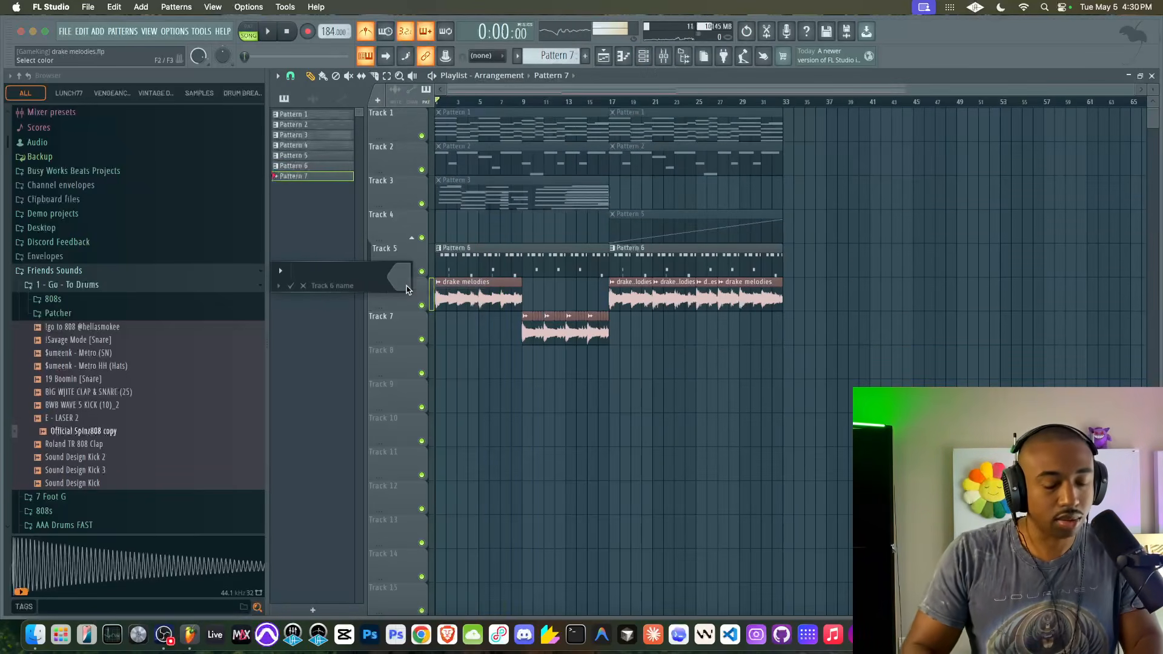
# - Rename playlist Track 6 as harmony.contrast and Track 5 as rhythm
pyautogui.write('harmony.contrast')
pyautogui.press('Return')
pyautogui.rightClick(403, 258)
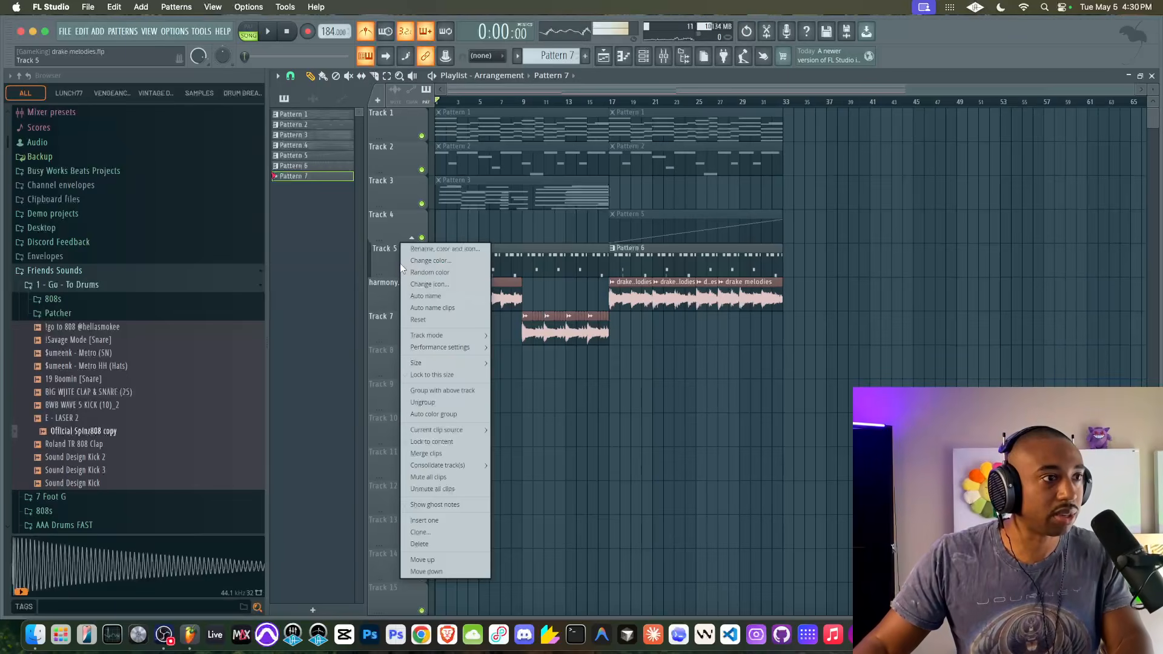
pyautogui.click(400, 268)
pyautogui.write('rhythm')
pyautogui.press('Return')
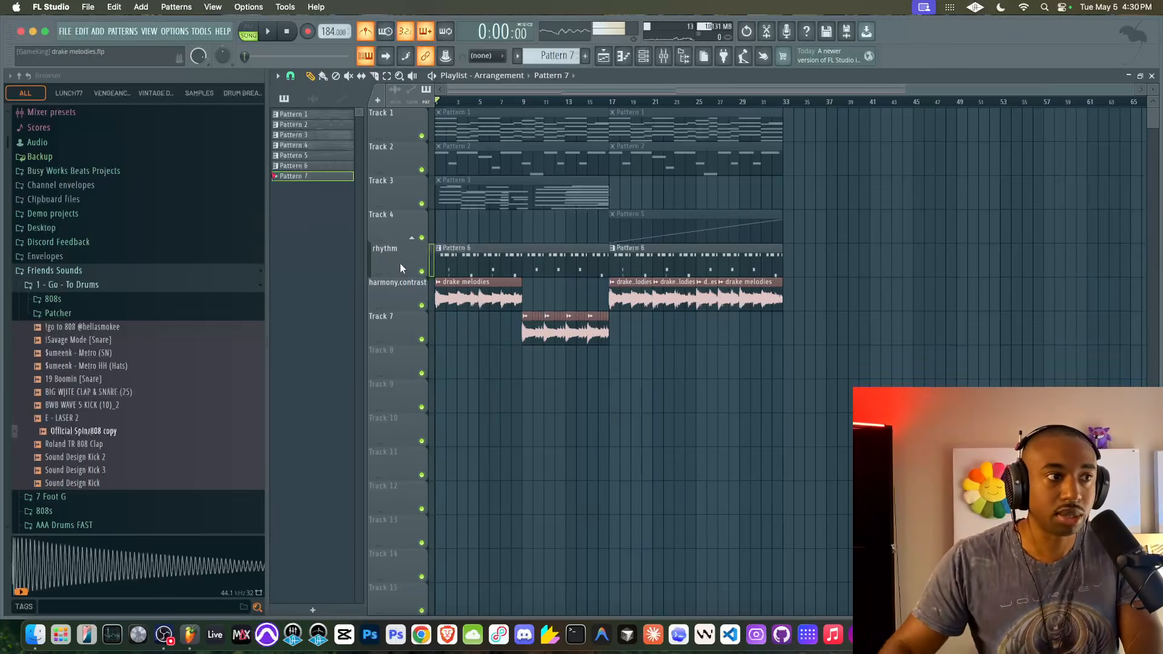
# - Play the arrangement, switch to empty Pattern 8 and turn off the metronome
pyautogui.press('space')
pyautogui.click(643, 56)
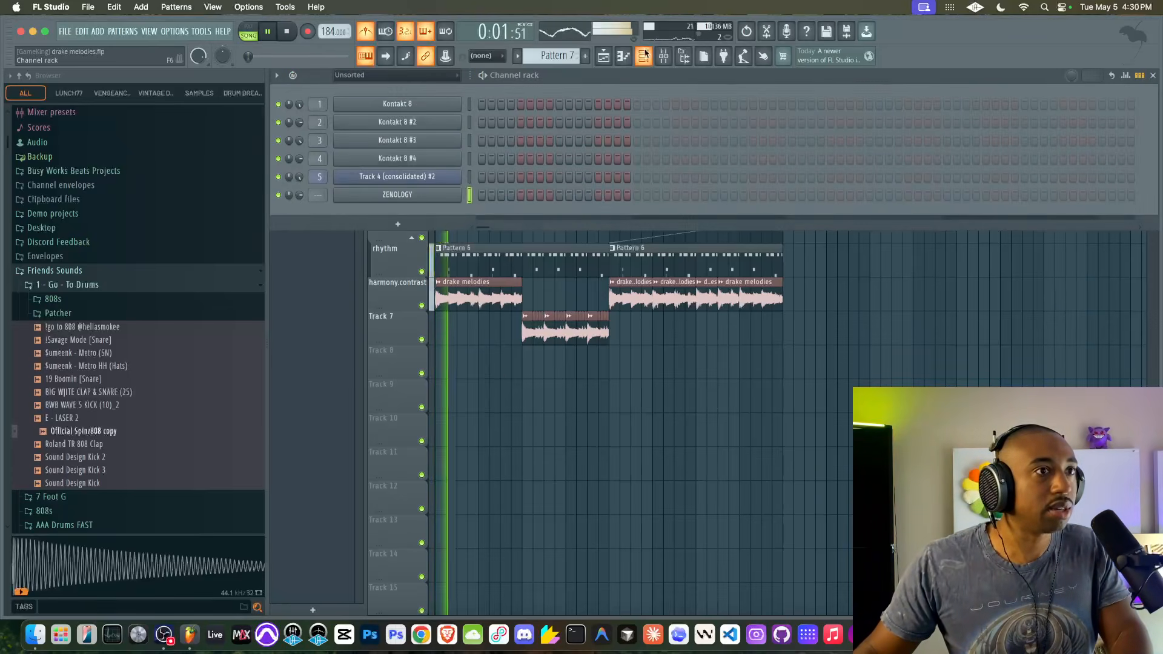
pyautogui.moveTo(563, 57); pyautogui.dragTo(563, 49)
pyautogui.click(365, 32)
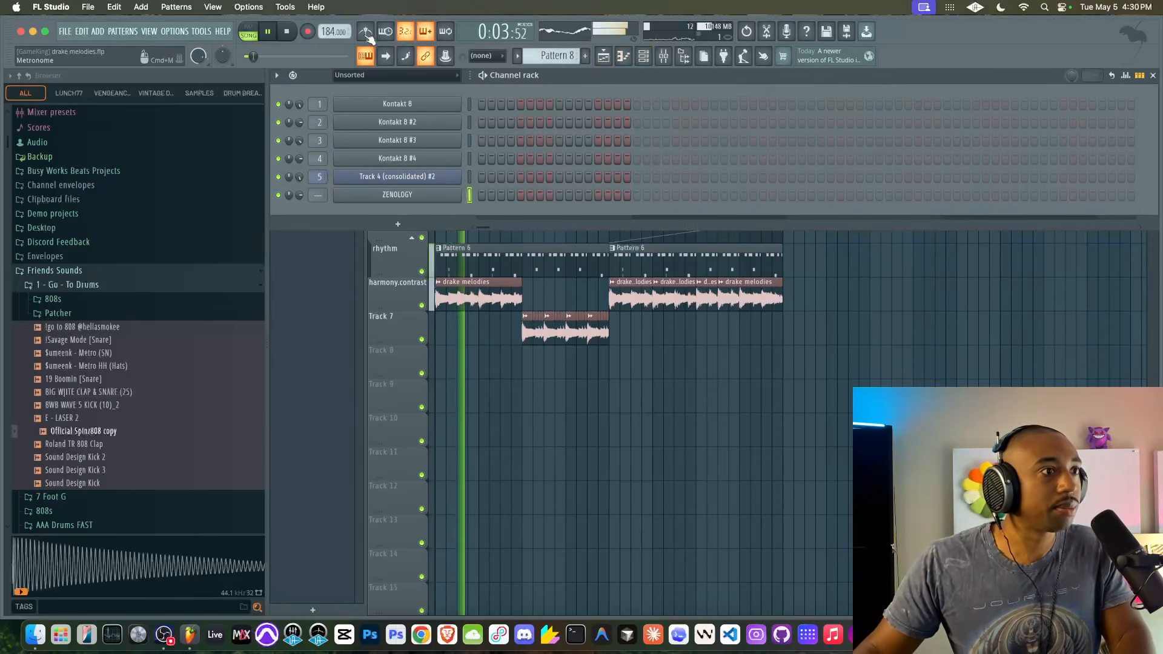
# - Save the project and route the ZENOLOGY channel to mixer track 7
pyautogui.press('super+s')
pyautogui.press('super+l')
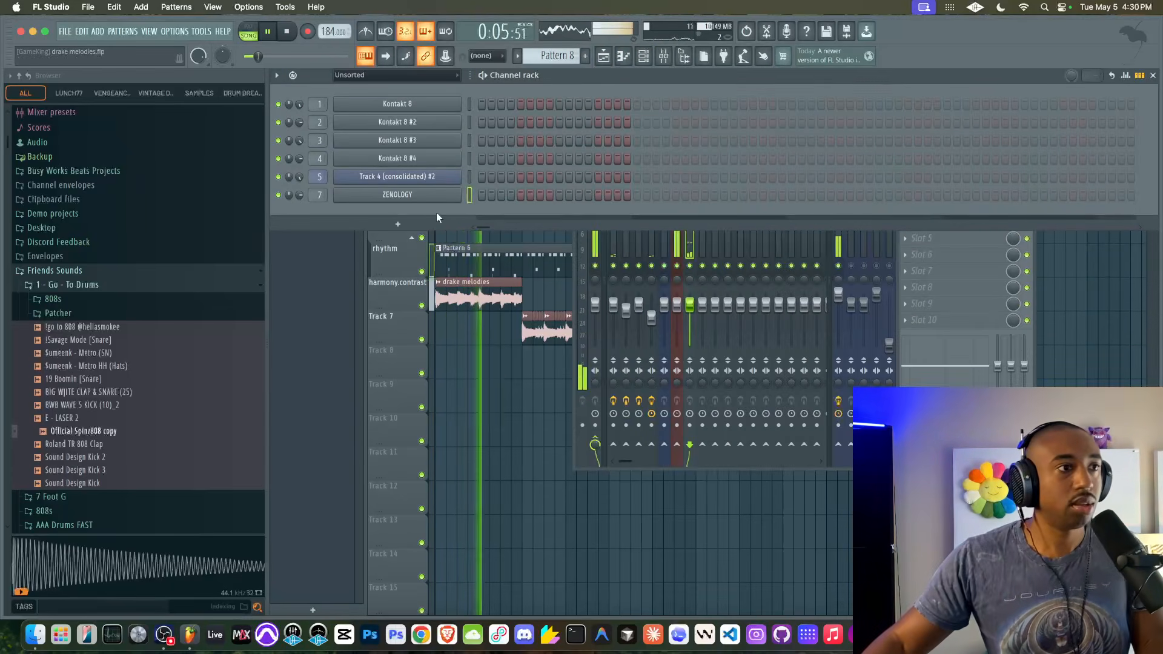
# - Add a second ZENOLOGY channel and filter its presets to the Synth PolyKey category
pyautogui.click(418, 225)
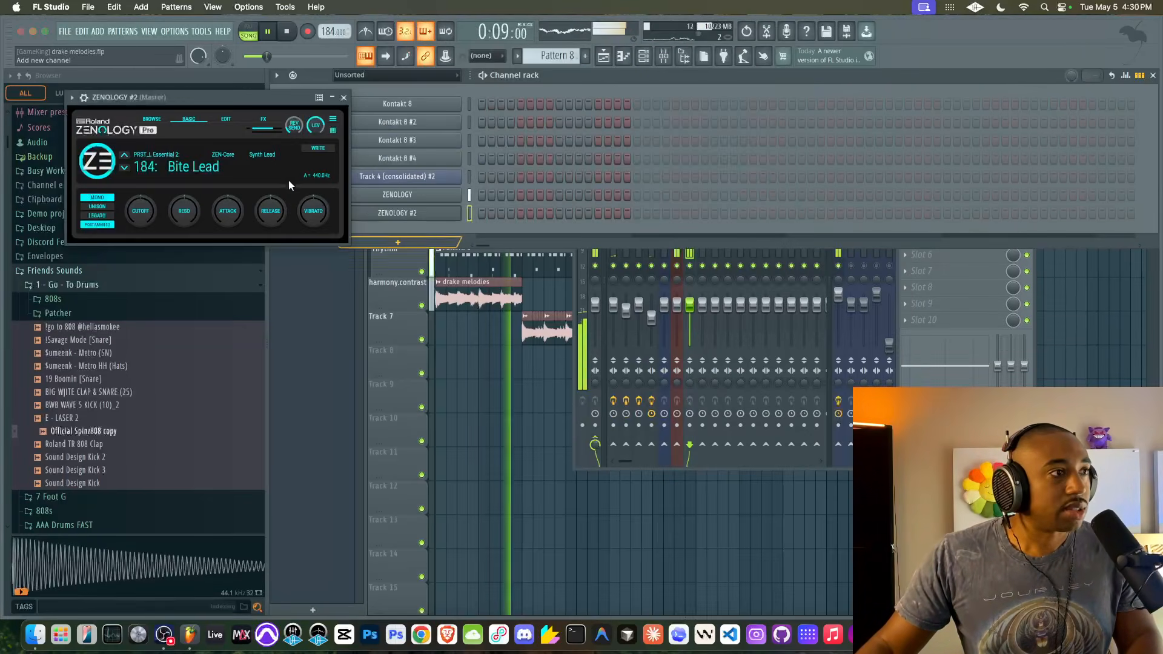
pyautogui.click(230, 159)
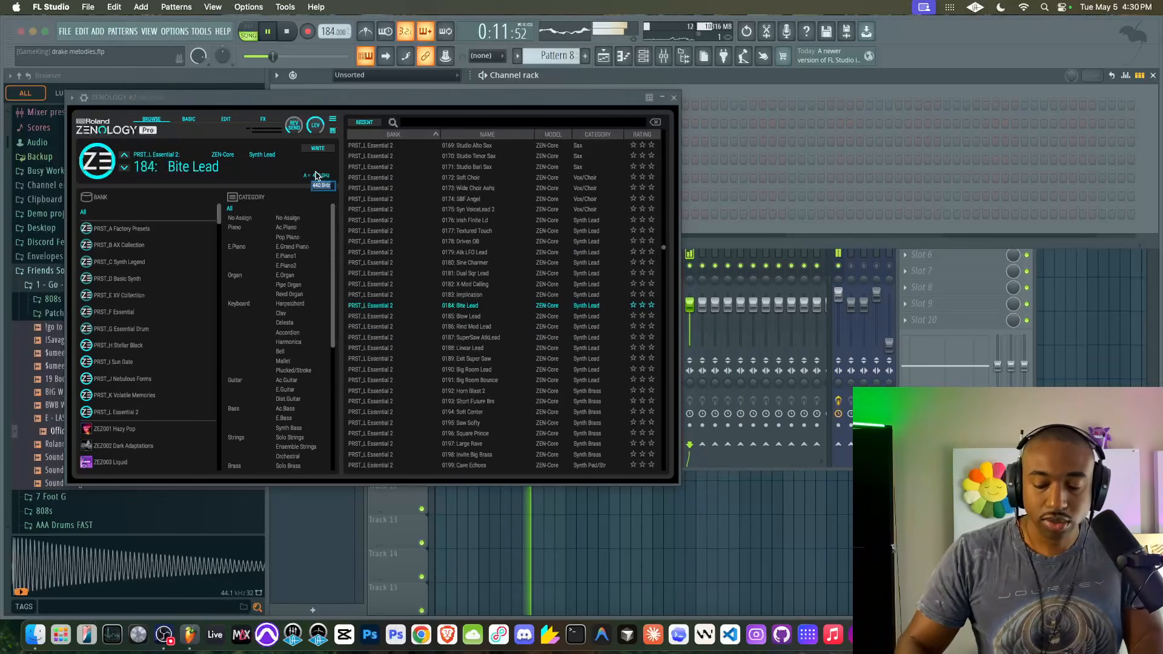
pyautogui.scroll(15, 424, 272)
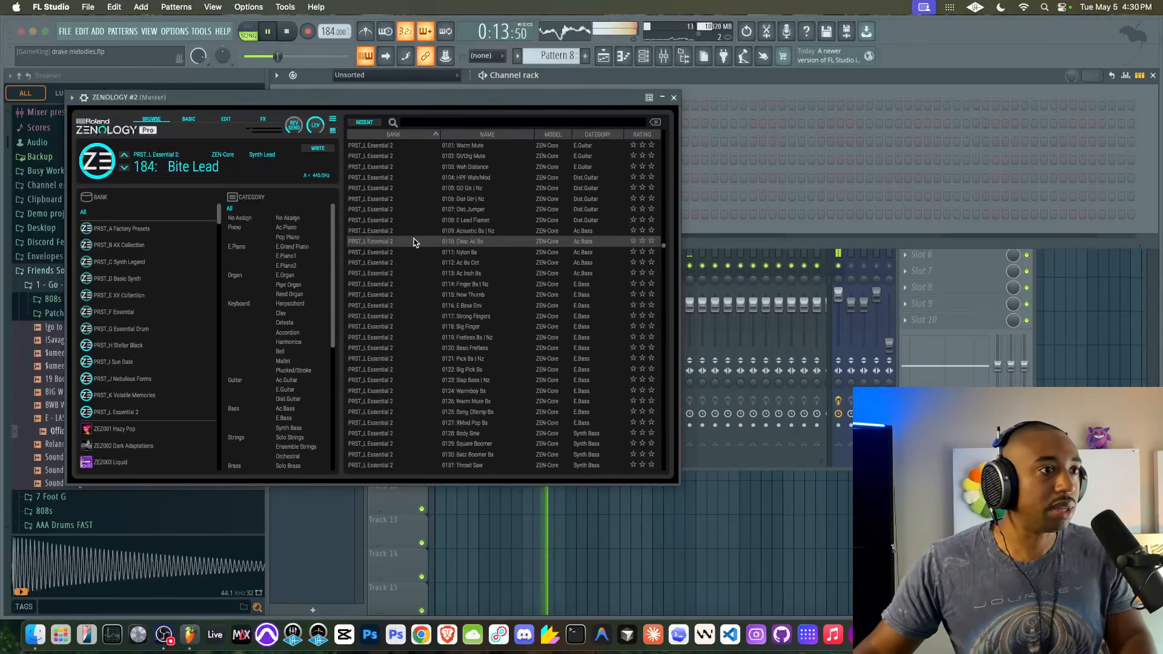
pyautogui.scroll(-3, 309, 303)
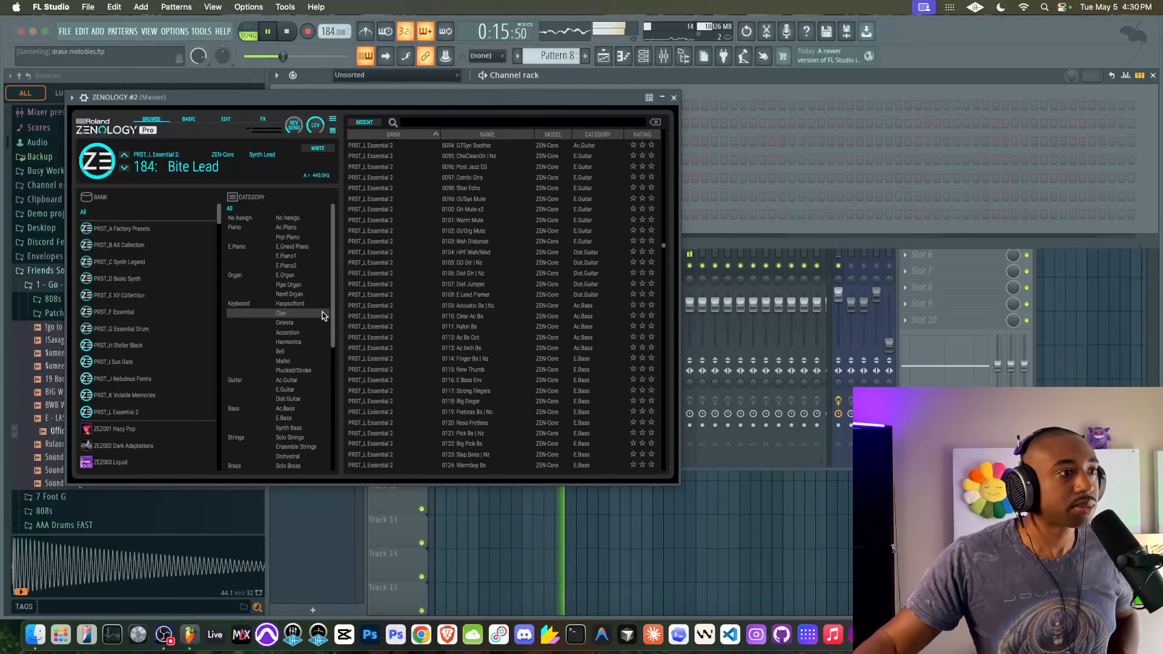
pyautogui.scroll(-5, 306, 361)
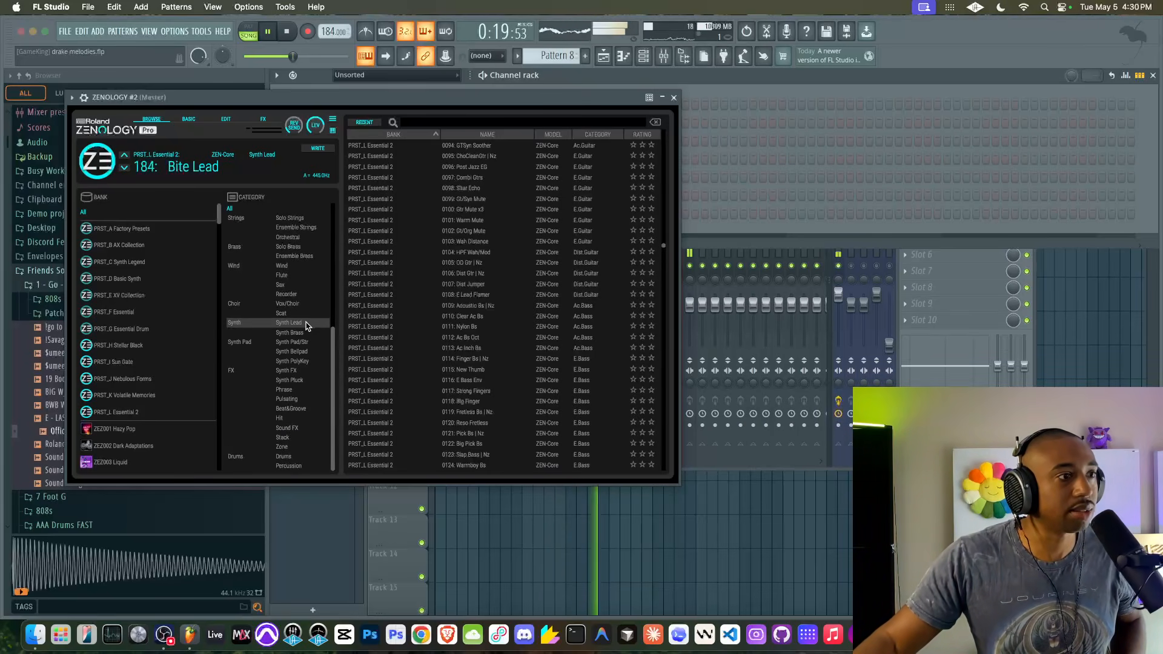
pyautogui.click(297, 361)
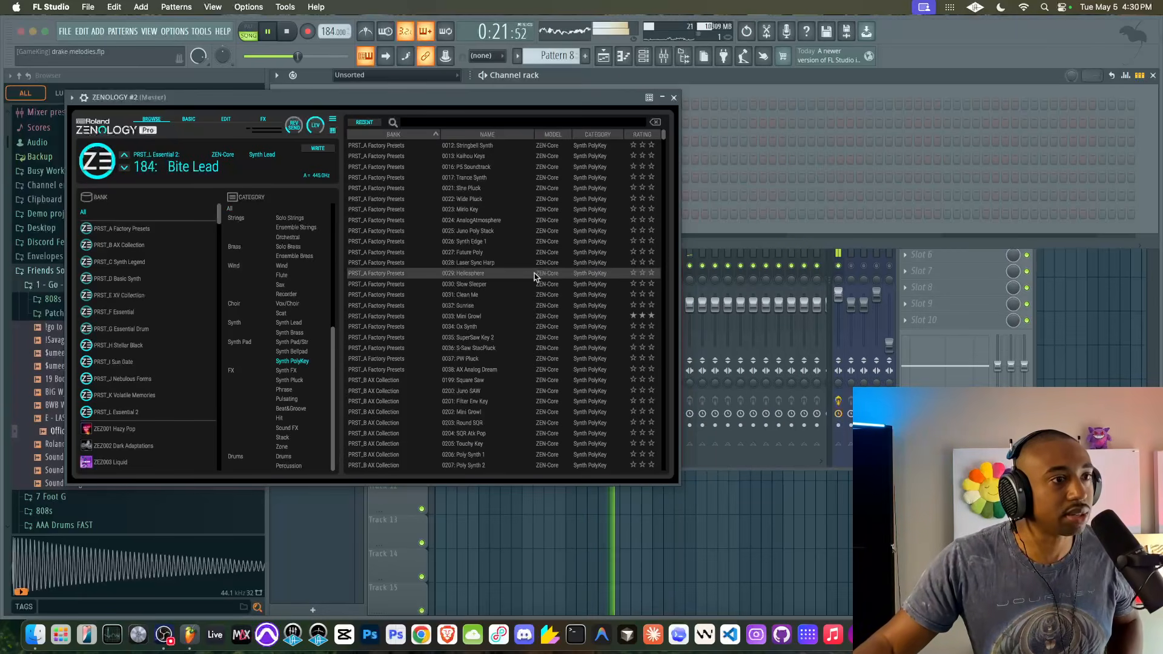
# - Load preset 0373: Poly Syn 19 after trying Poly Syn 16, and record a part into Pattern 8 with the metronome on
pyautogui.click(524, 254)
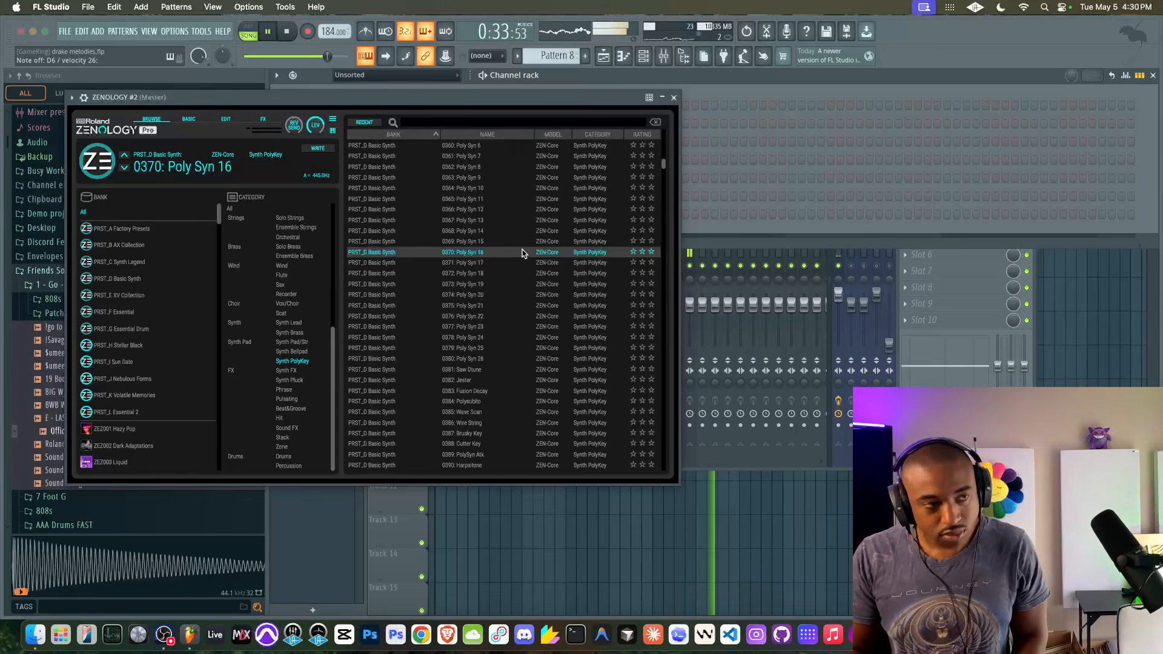
pyautogui.click(526, 284)
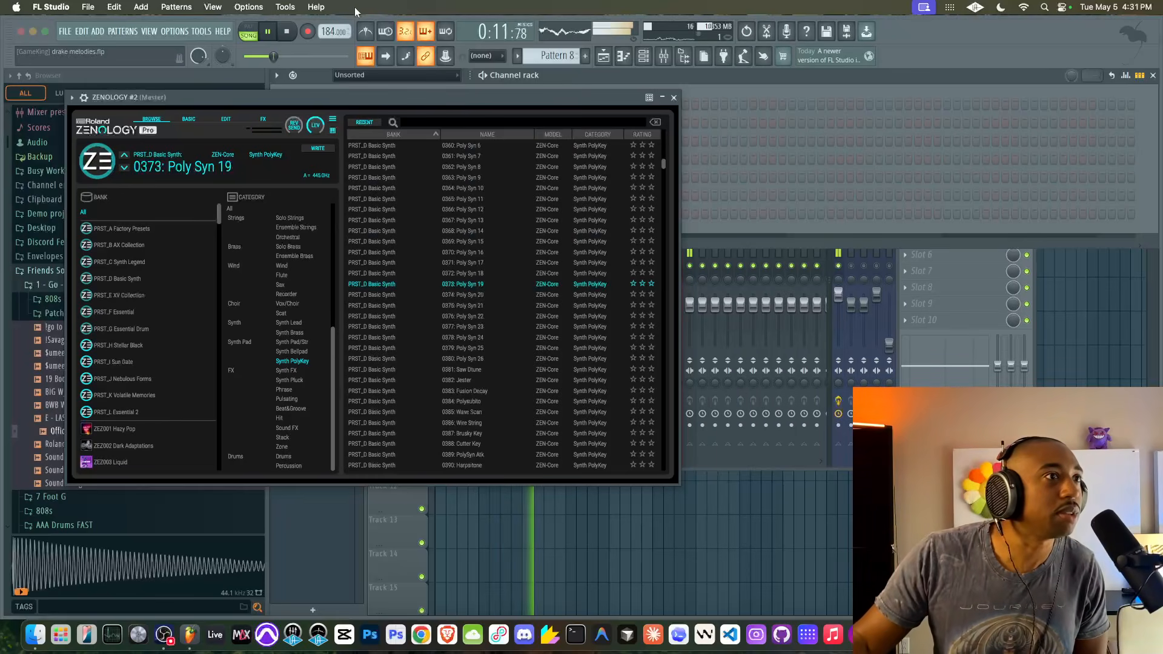
pyautogui.click(289, 34)
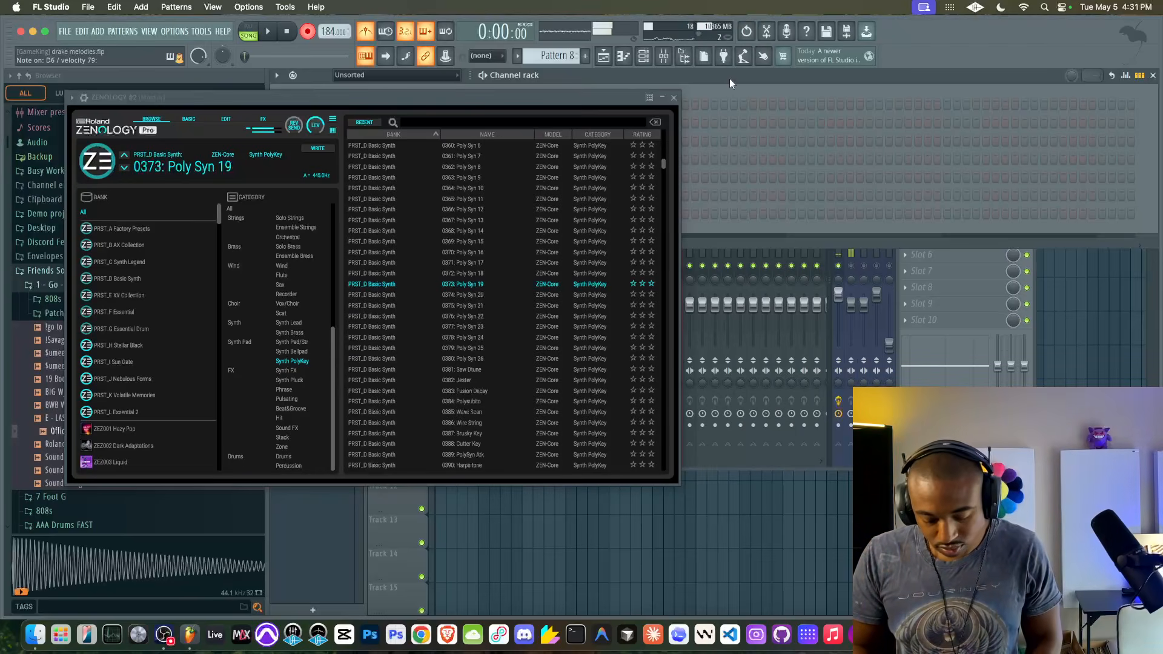
pyautogui.press('space')
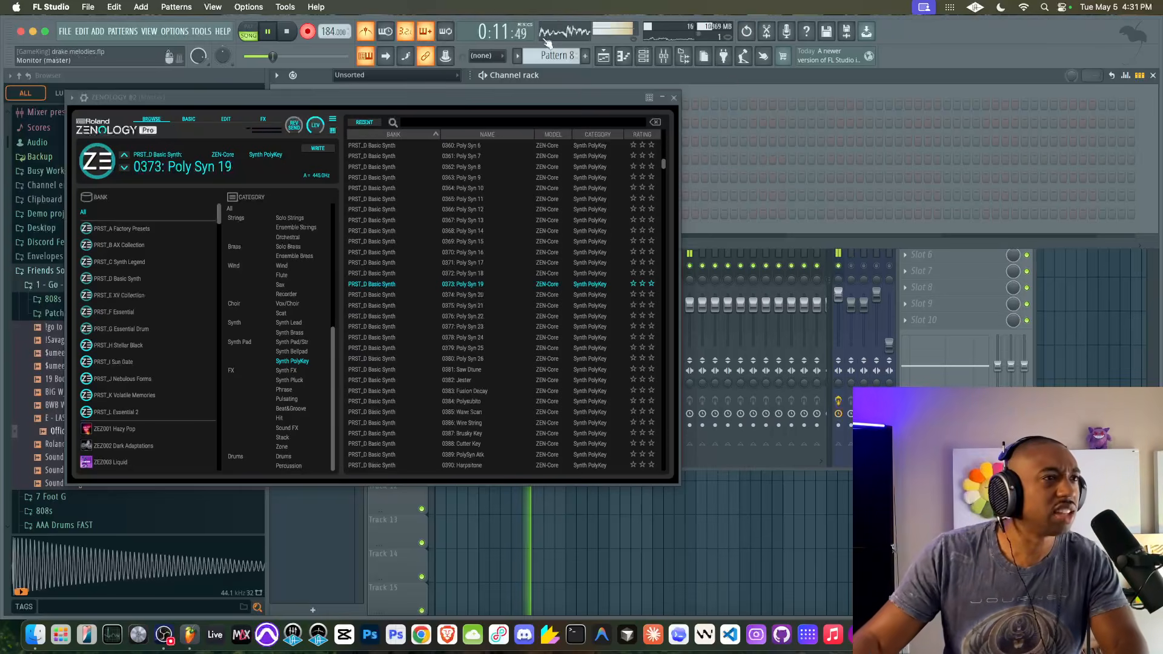
pyautogui.press('space')
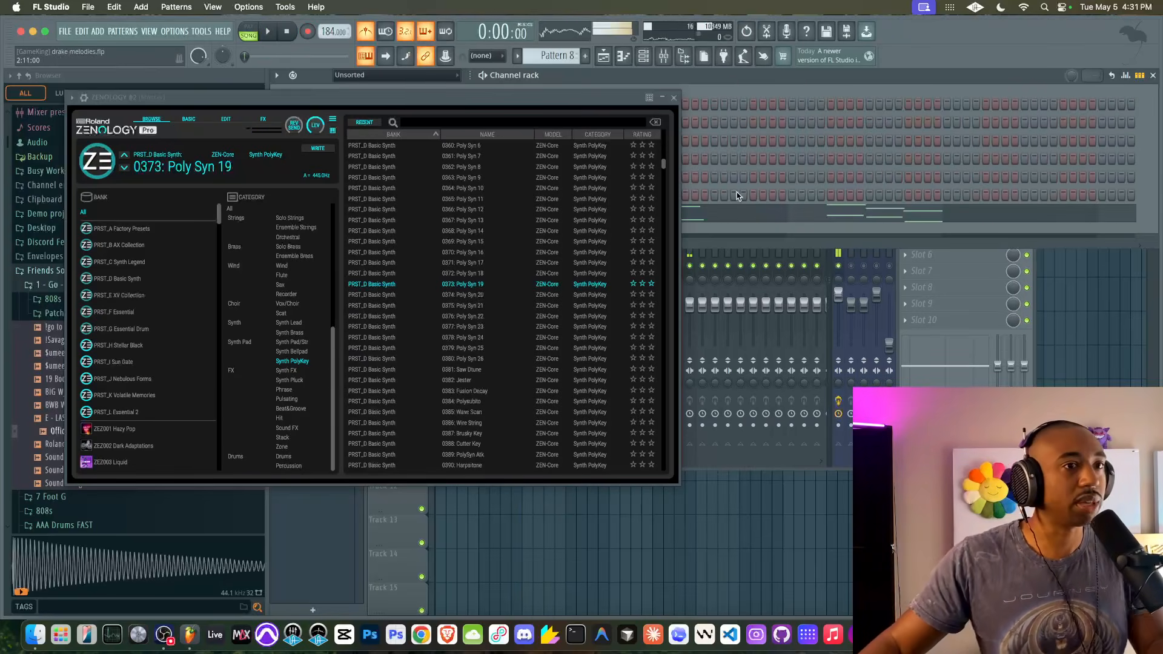
pyautogui.click(673, 98)
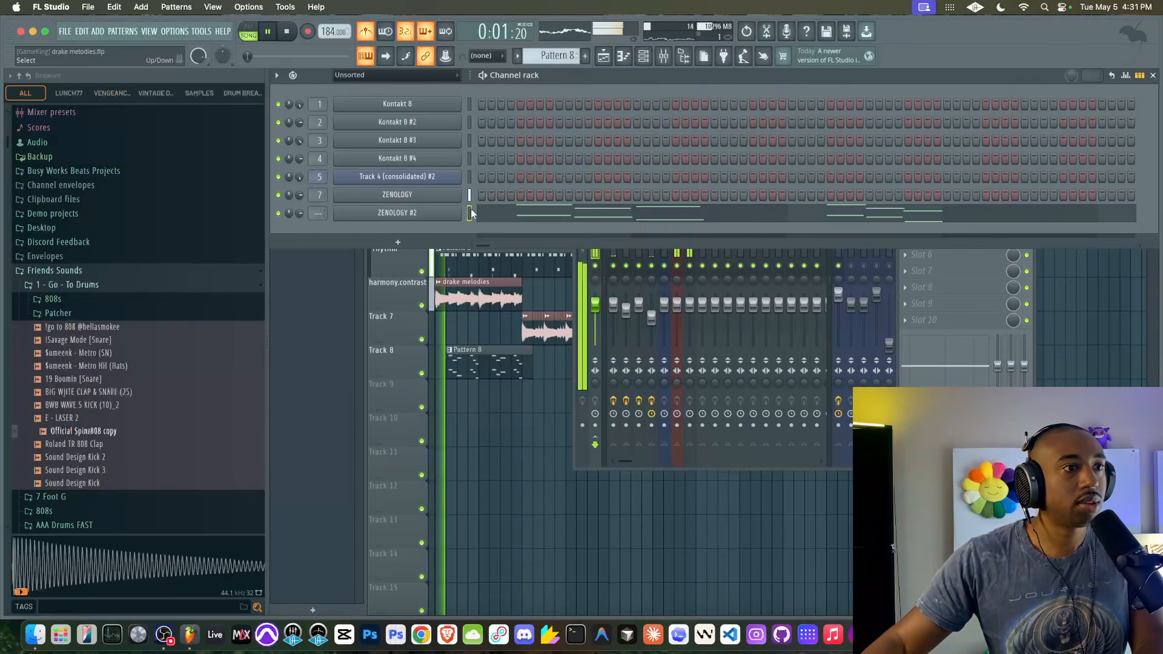
# - Route ZENOLOGY #2 to mixer track 8 and load TONEFLX in its first effect slot
pyautogui.press('super+l')
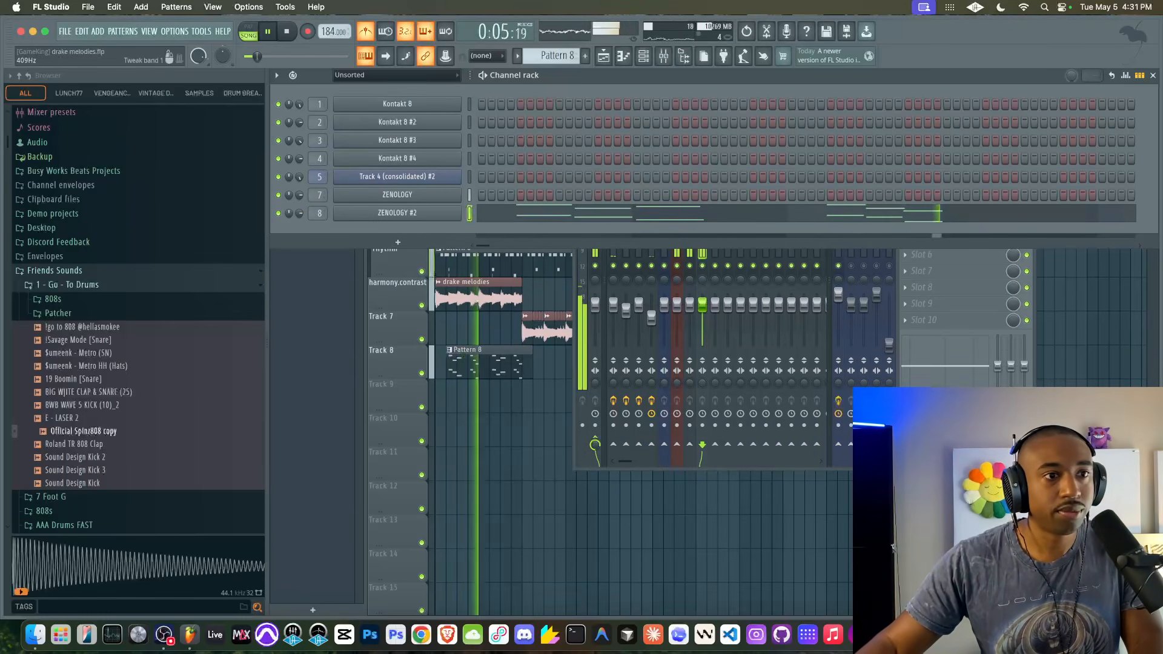
pyautogui.press('F9')
pyautogui.press('space')
pyautogui.click(905, 174)
pyautogui.moveTo(916, 186)
pyautogui.click(873, 418)
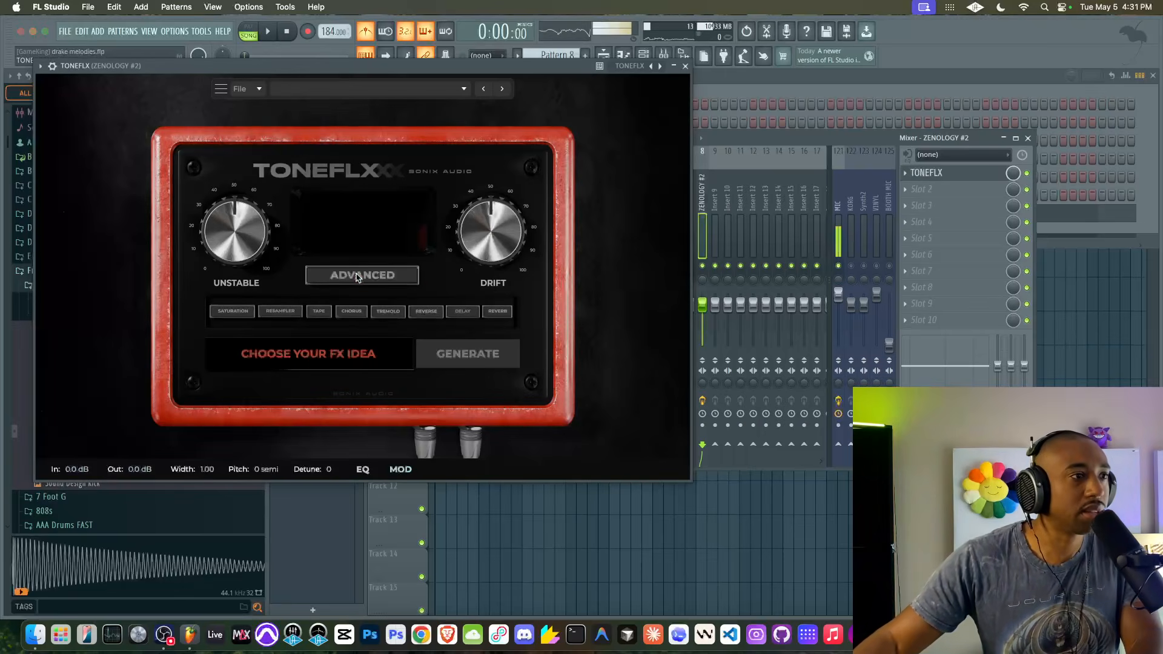
# - Switch on the Time Warp pedal in TONEFLX's advanced view, adjust its Unstable knob and close the plugin
pyautogui.click(357, 277)
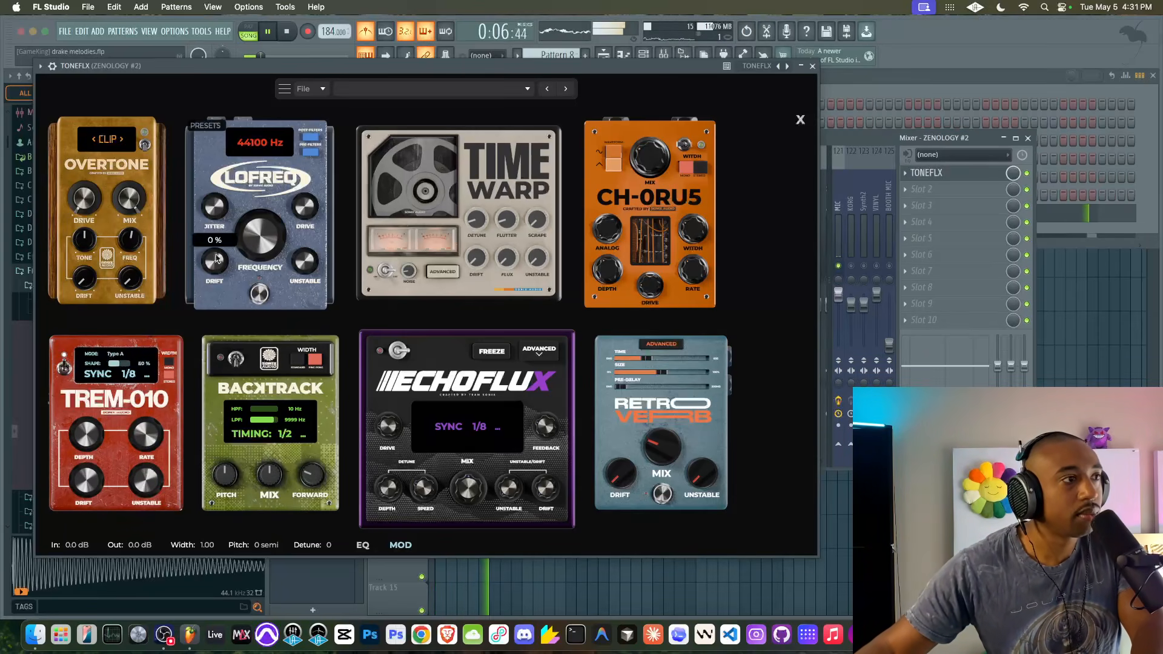
pyautogui.click(386, 269)
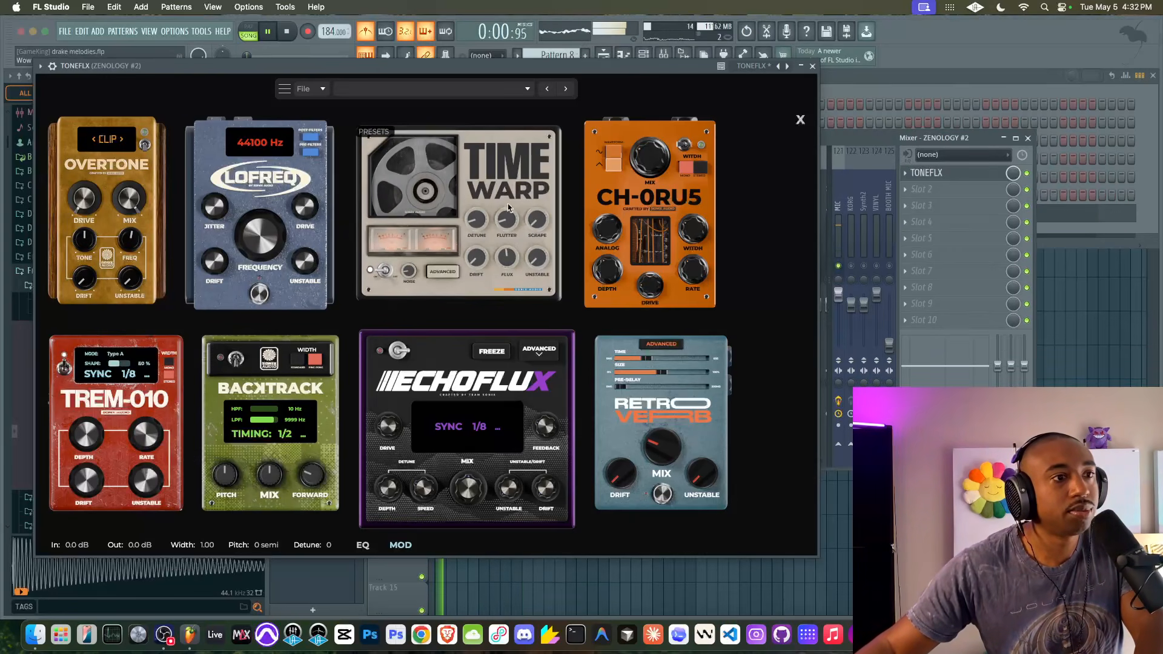
pyautogui.moveTo(536, 259); pyautogui.dragTo(533, 198)
pyautogui.moveTo(532, 259); pyautogui.dragTo(531, 286)
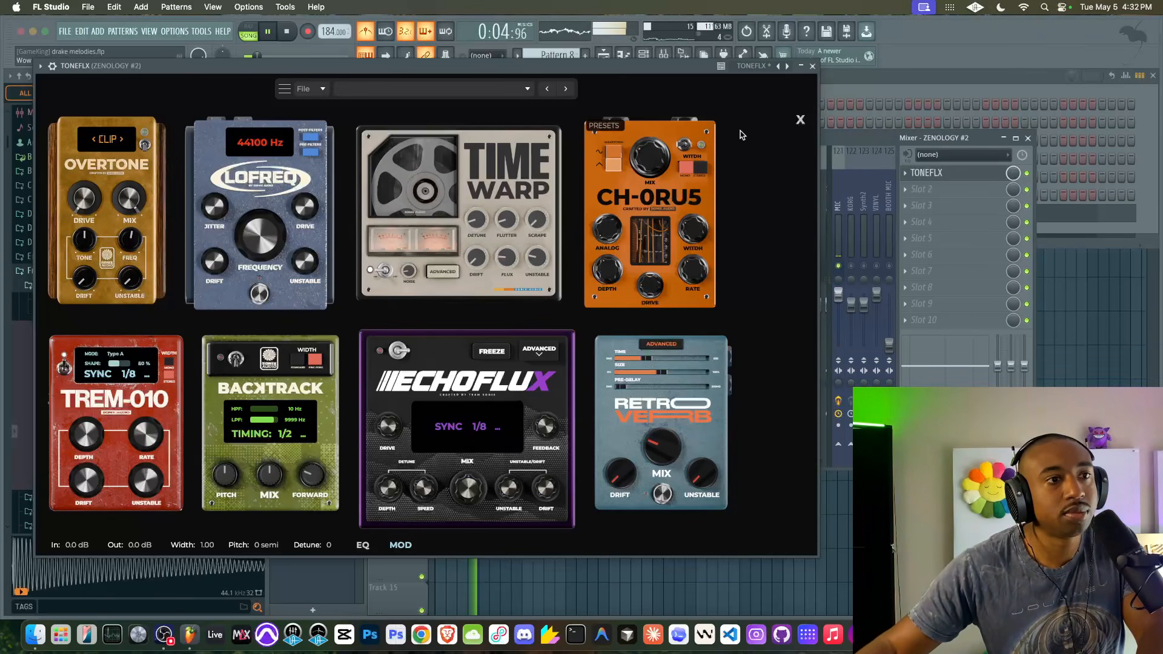
pyautogui.click(800, 120)
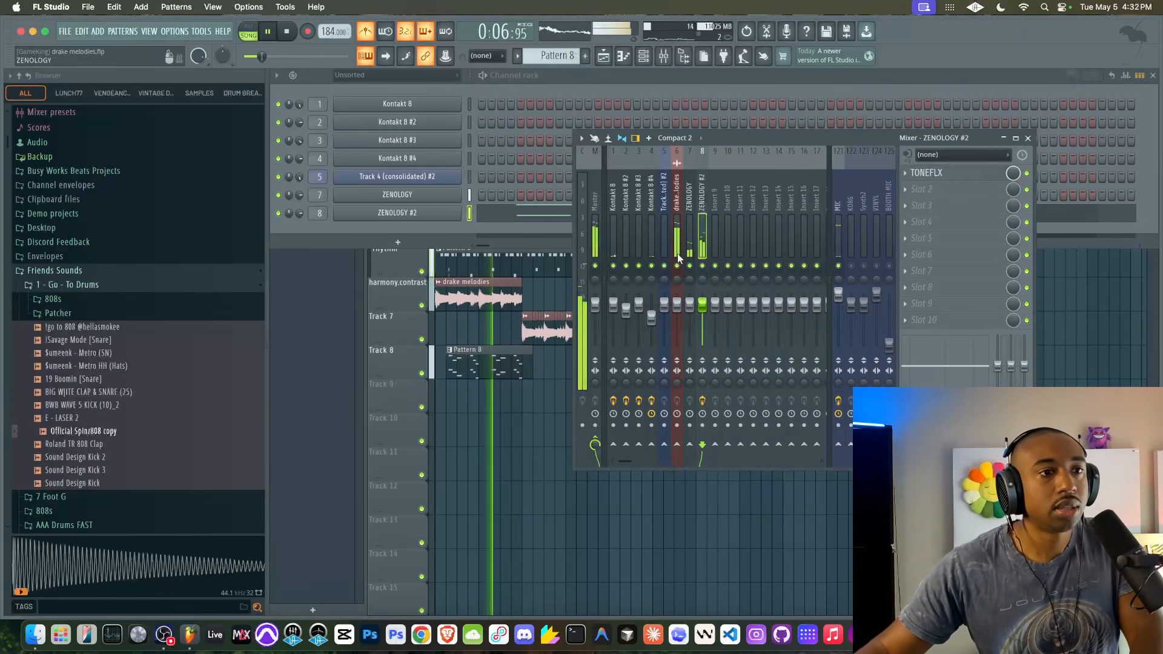
# - Copy the Pattern 8 clip to bar 17 on Track 8 and move the Track 7 drake melodies clips up to harmony.contrast
pyautogui.rightClick(527, 439)
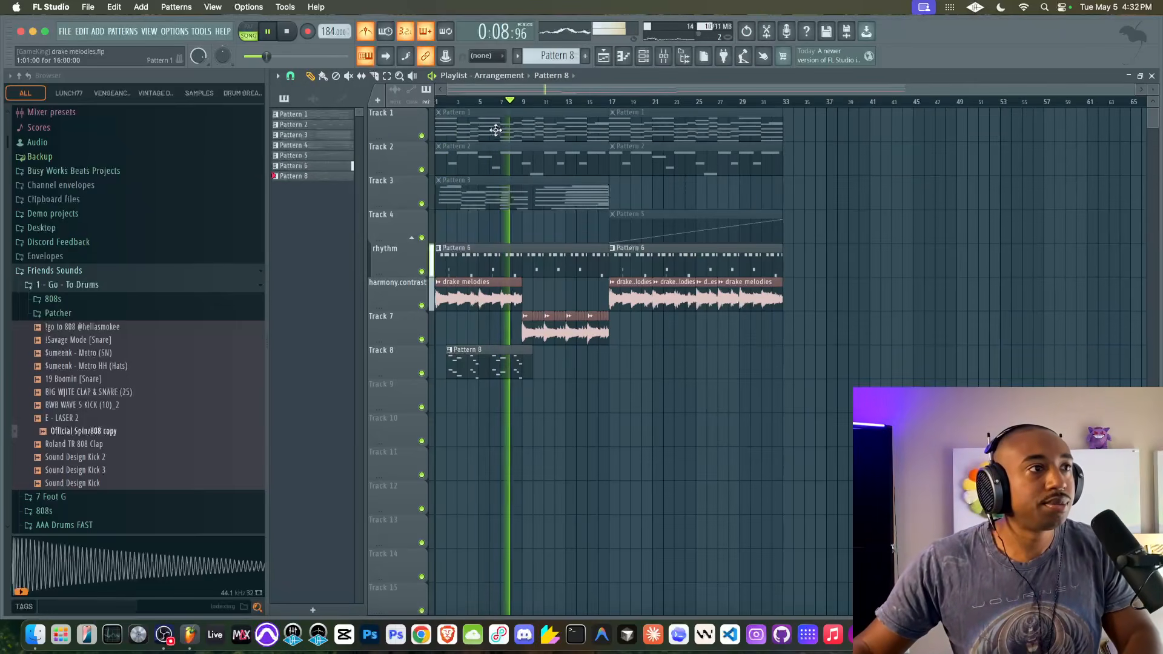
pyautogui.click(491, 350)
pyautogui.moveTo(490, 350); pyautogui.dragTo(643, 361)
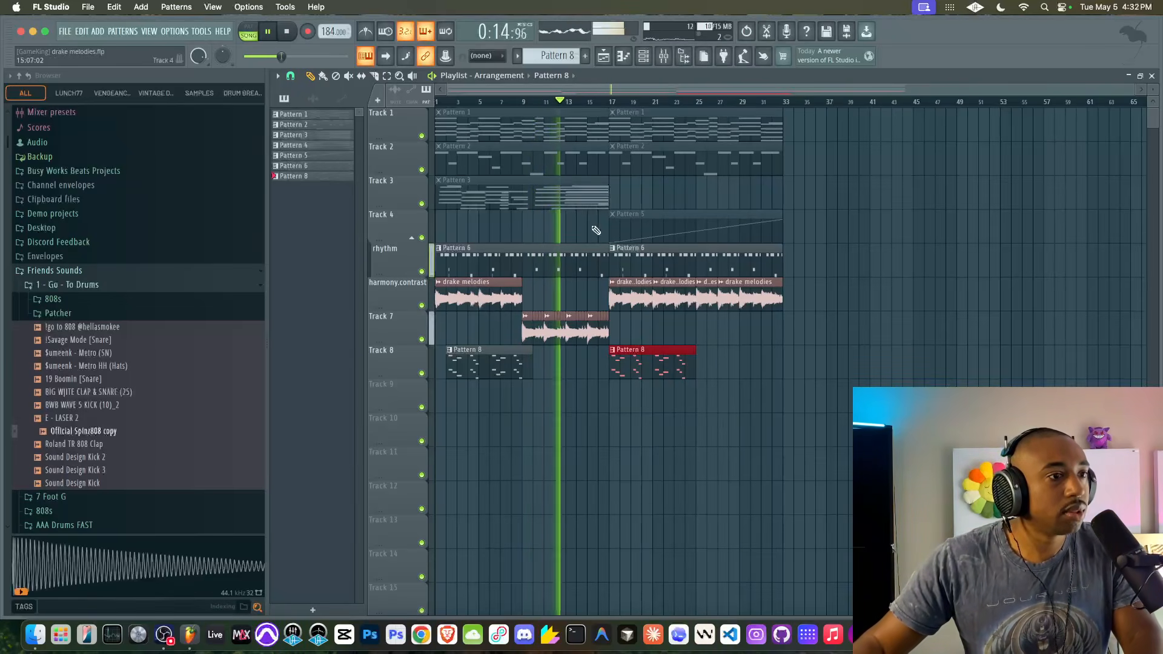
pyautogui.moveTo(482, 331); pyautogui.dragTo(641, 332)
pyautogui.hotkey('shift', 'Up')
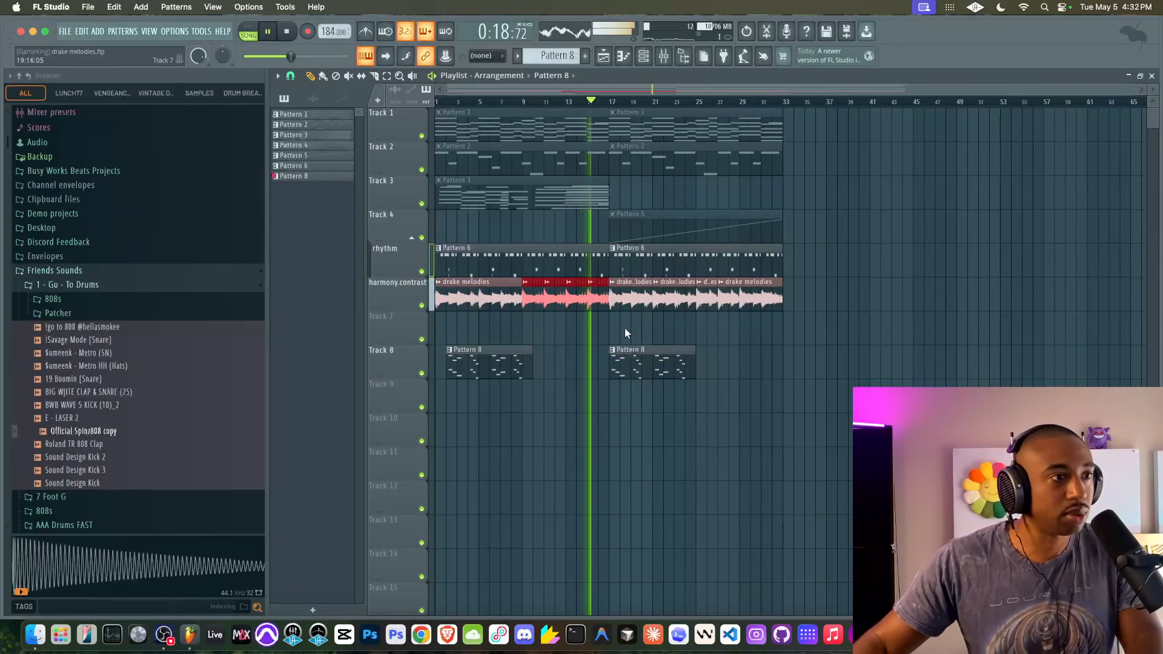
# - Ungroup the rhythm track from Track 4 and move the harmony.contrast track above it
pyautogui.rightClick(380, 253)
pyautogui.press('Escape')
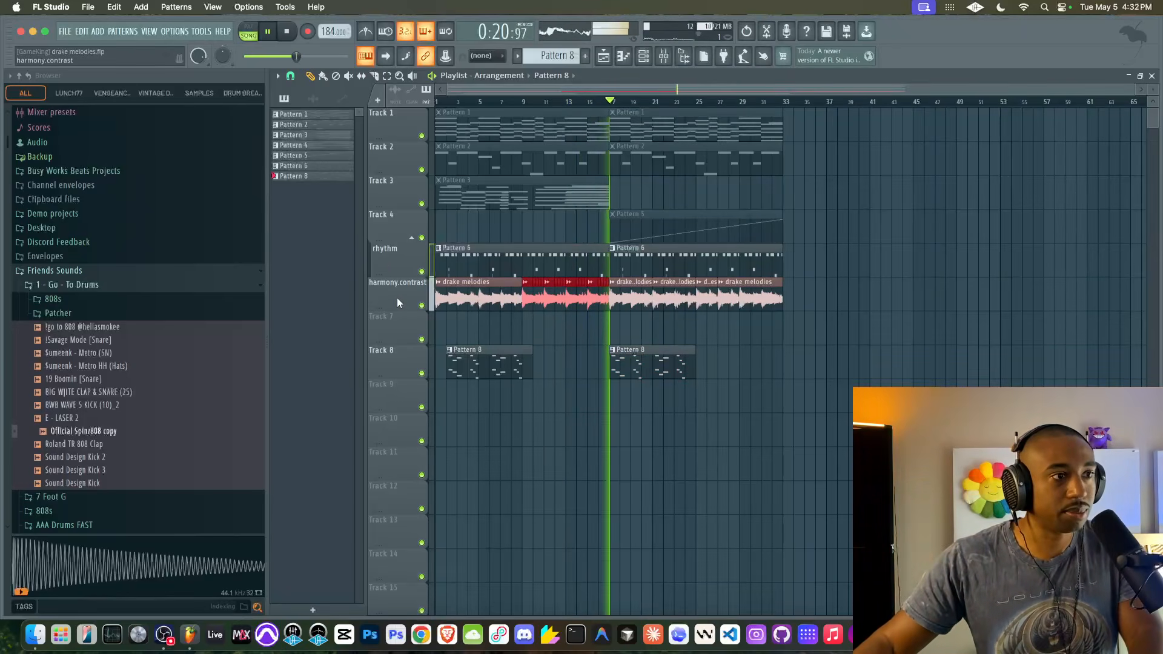
pyautogui.rightClick(398, 264)
pyautogui.press('Escape')
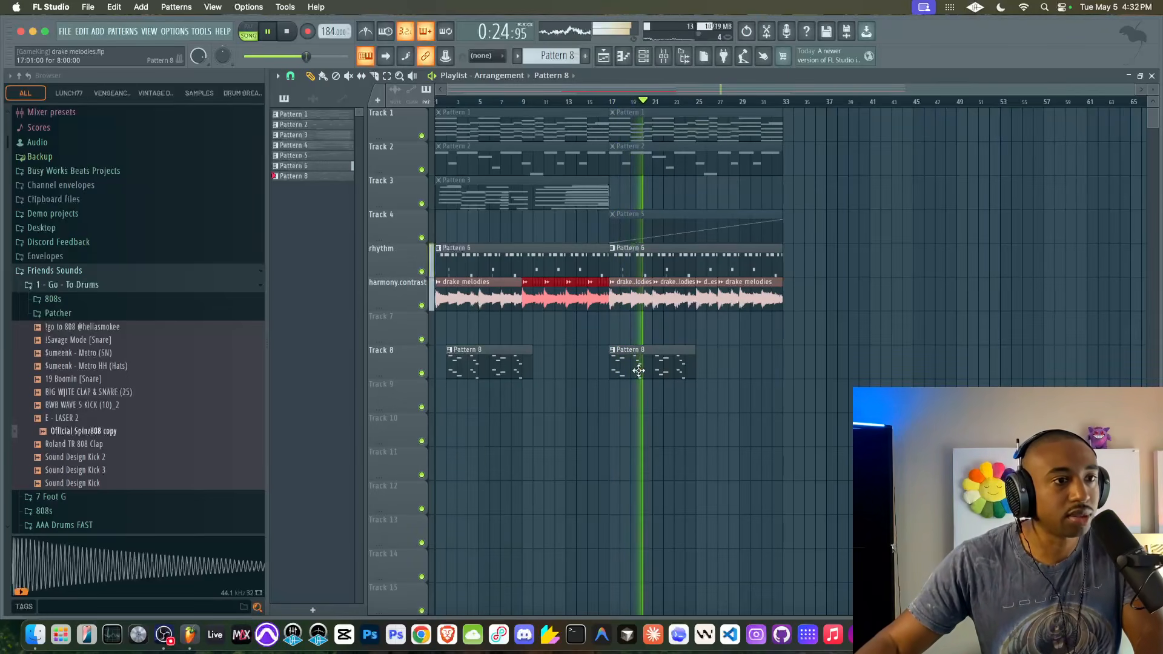
pyautogui.rightClick(397, 287)
pyautogui.click(396, 289)
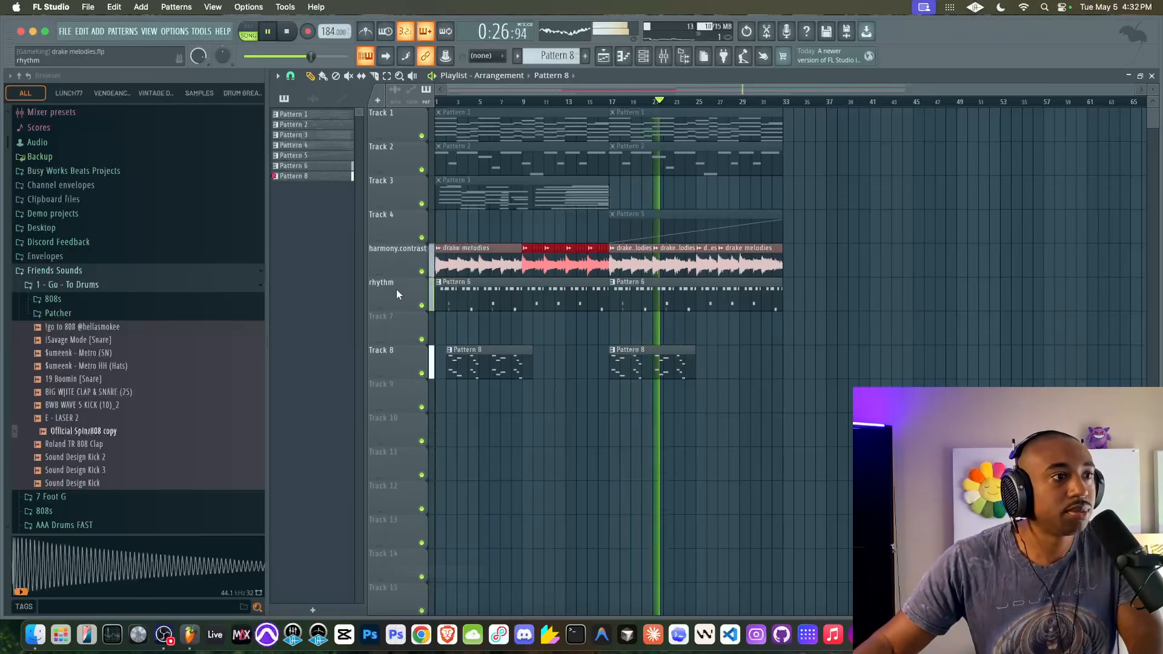
# - Move the rhythm track down below the Pattern 8 clips and name the Pattern 8 track "harmony expression"
pyautogui.scroll(-1, 397, 289)
pyautogui.scroll(-1, 396, 321)
pyautogui.doubleClick(394, 327)
pyautogui.write('harmo')
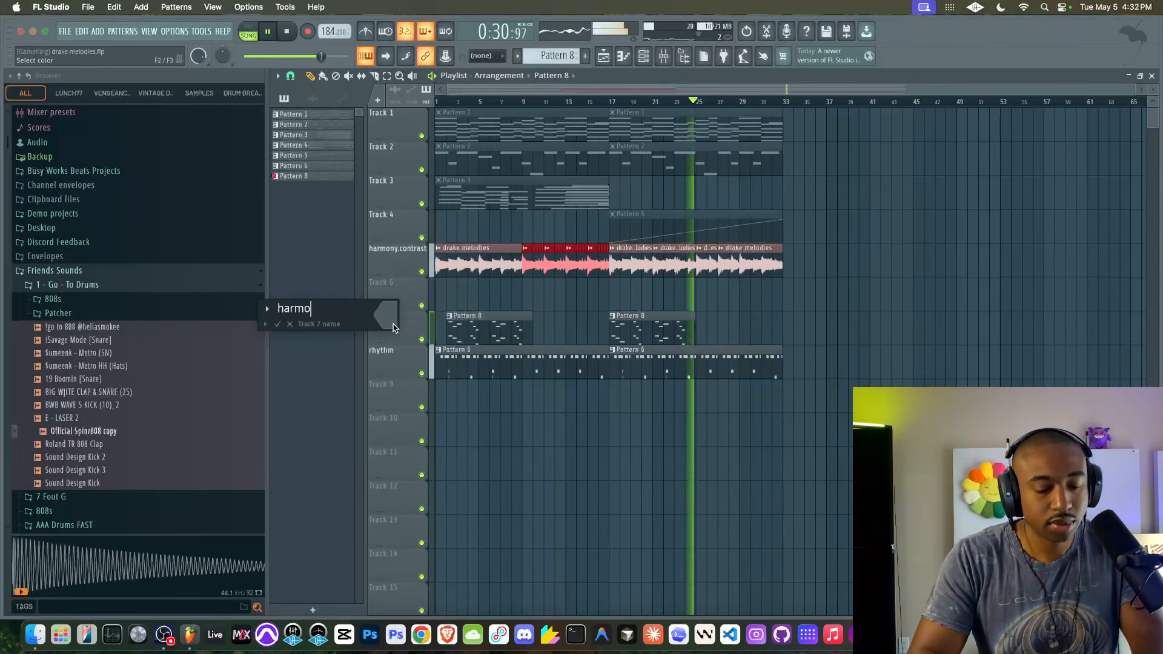
pyautogui.write('ny expression')
pyautogui.press('Return')
# - Move the harmony expression track down to the ninth playlist row, leaving rhythm above it on the seventh row
pyautogui.rightClick(394, 328)
pyautogui.press('d')
pyautogui.rightClick(398, 358)
pyautogui.press('d')
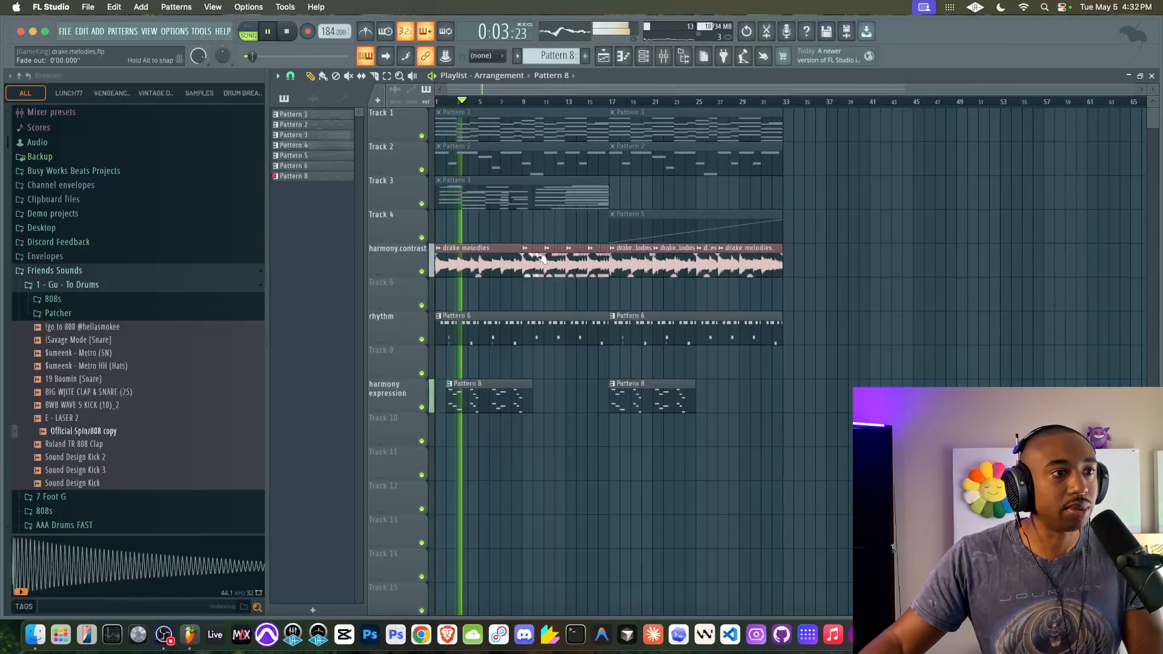
# - Add a third ZENOLOGY instrument to the channel rack
pyautogui.click(664, 56)
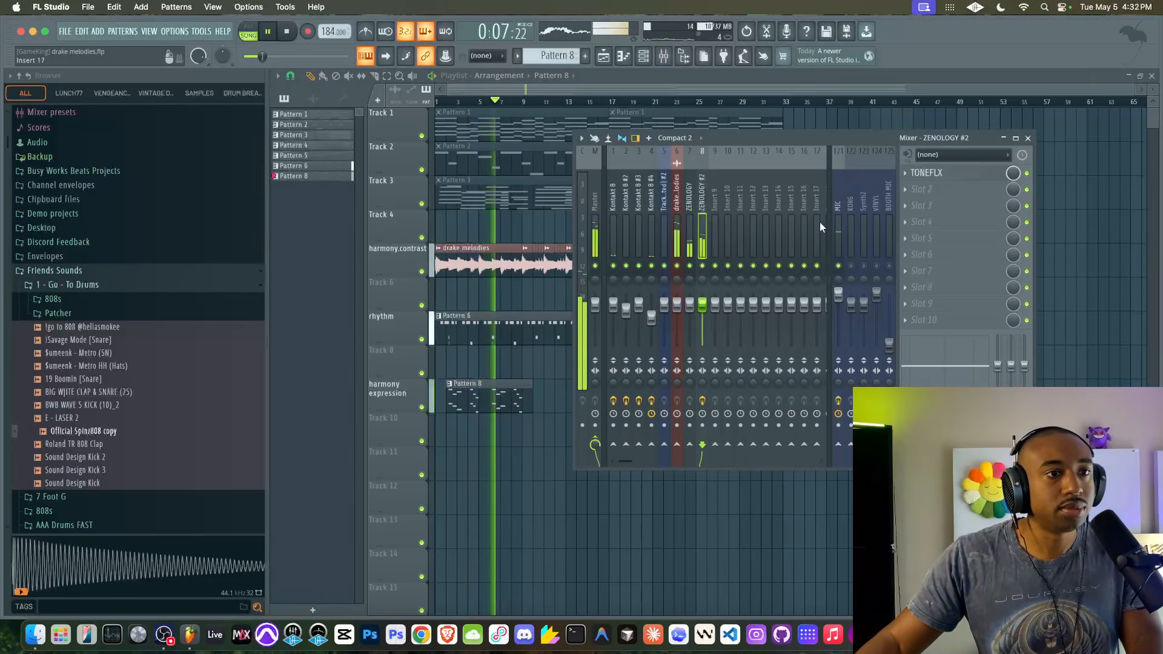
pyautogui.click(643, 56)
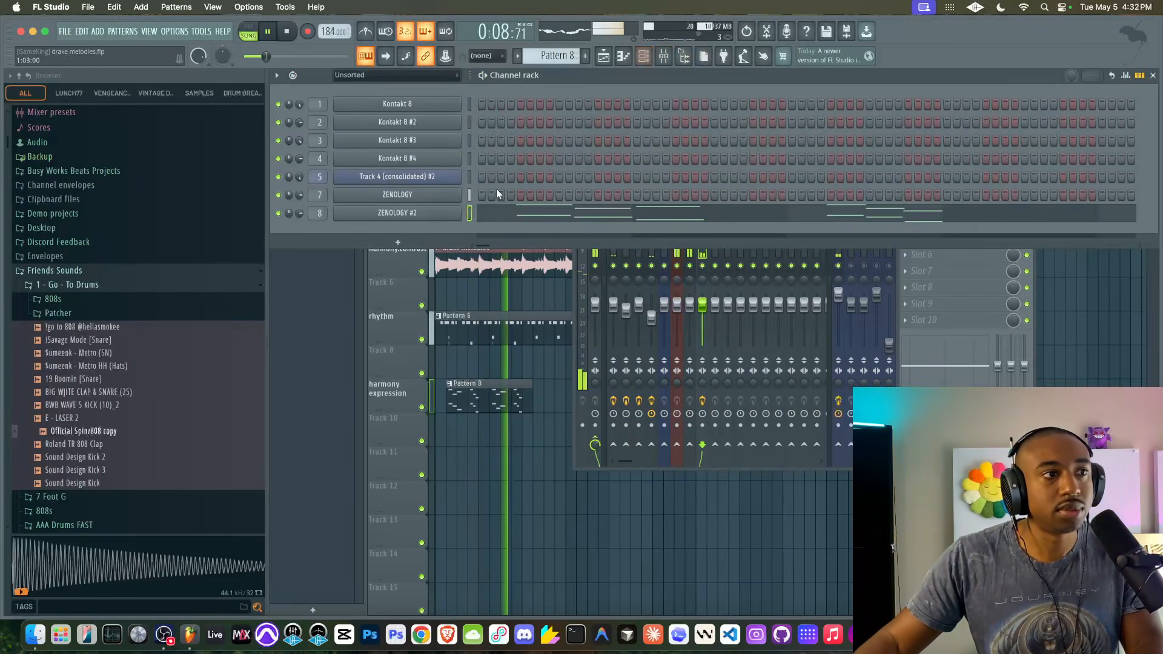
pyautogui.click(429, 242)
pyautogui.click(822, 591)
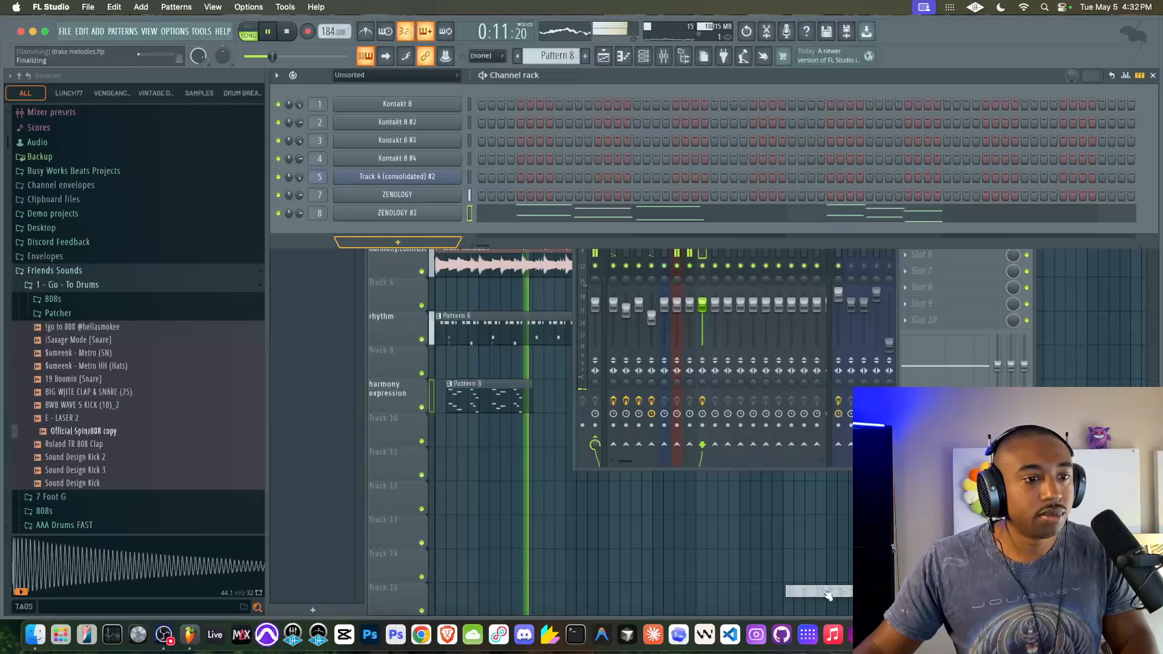
# - Load the JUNO-106 preset 106 PWM Dly Stb1 from the Synth PolyKey category in ZENOLOGY #3 and close the plugin
pyautogui.click(247, 184)
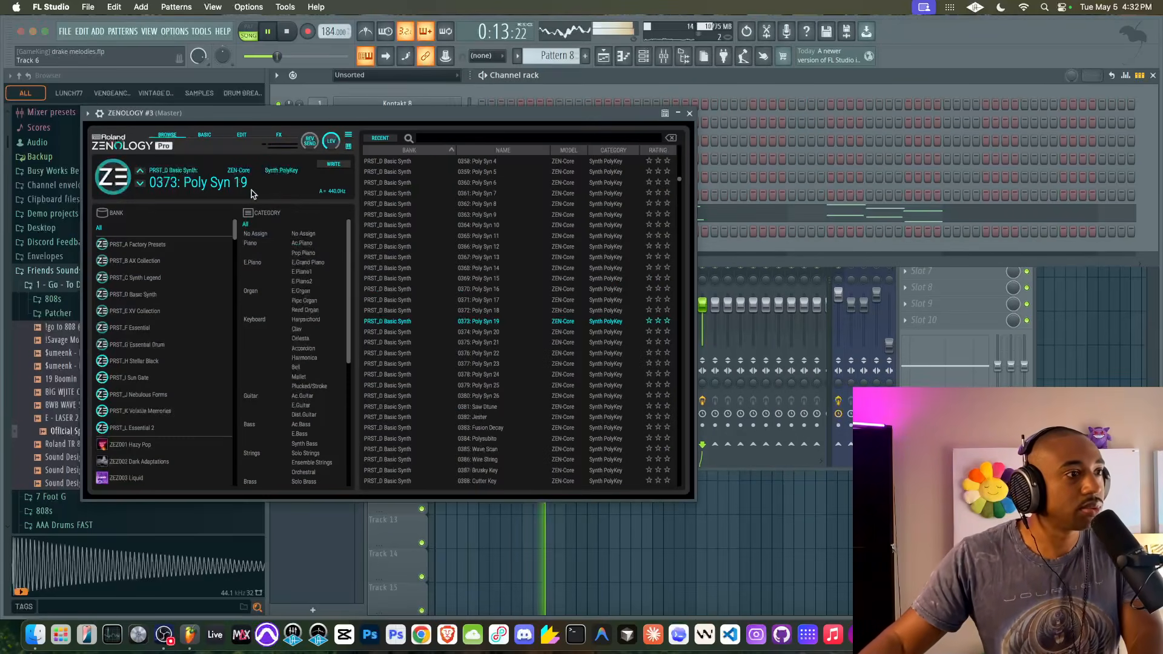
pyautogui.scroll(-5, 323, 341)
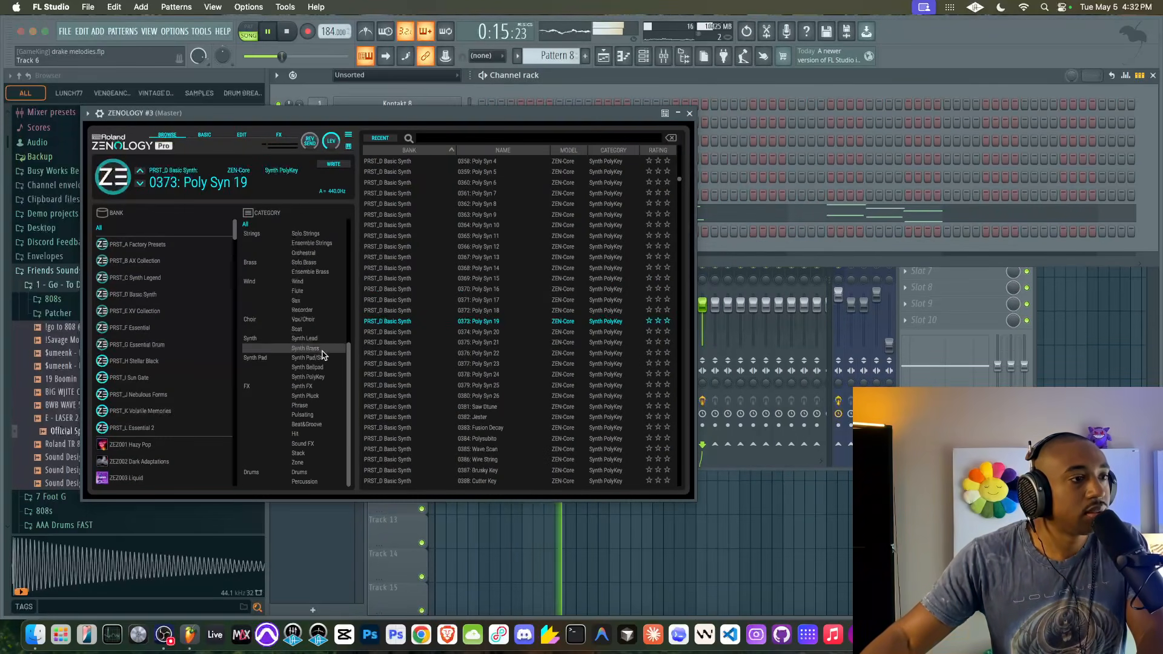
pyautogui.click(307, 377)
pyautogui.scroll(-10, 475, 406)
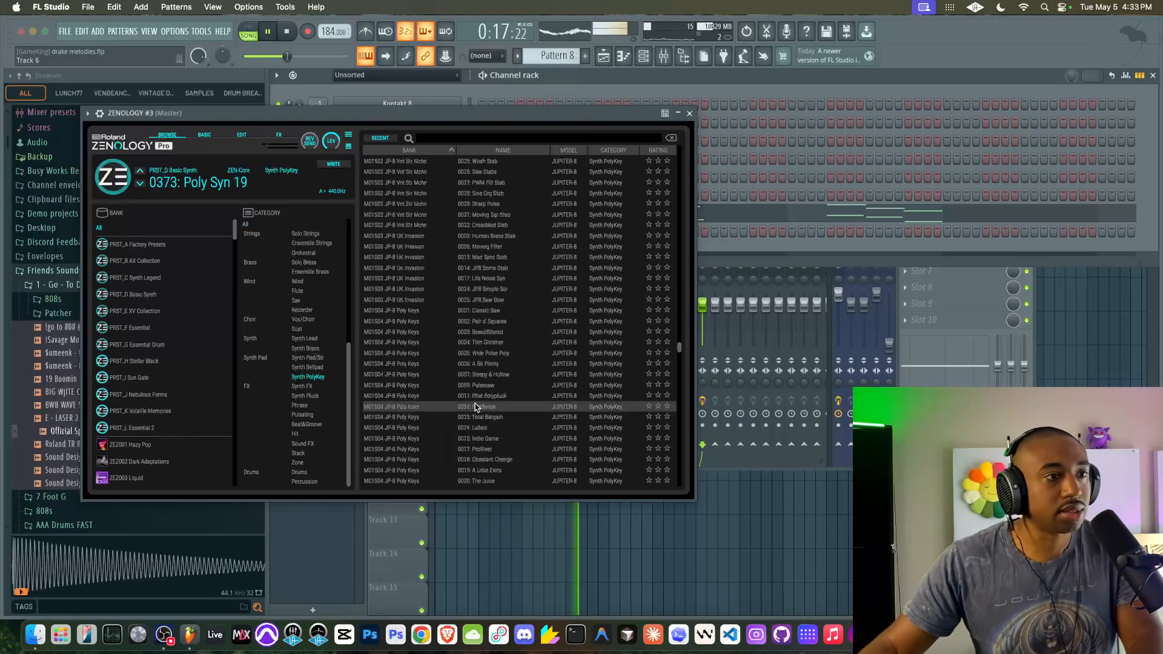
pyautogui.click(475, 397)
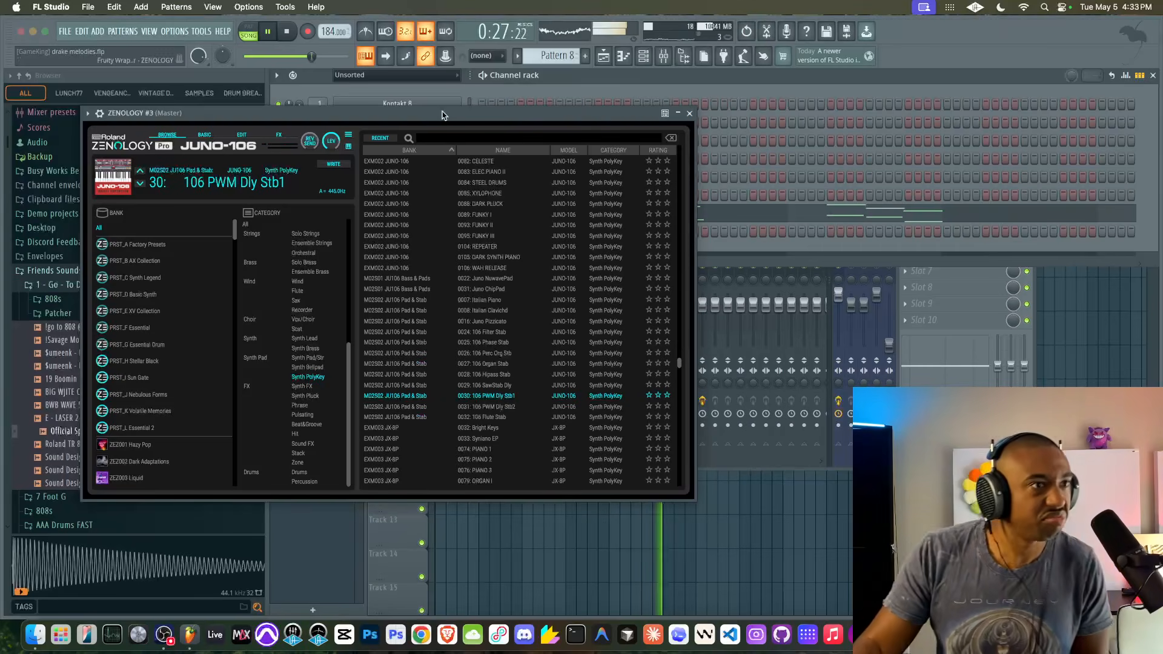
pyautogui.click(689, 112)
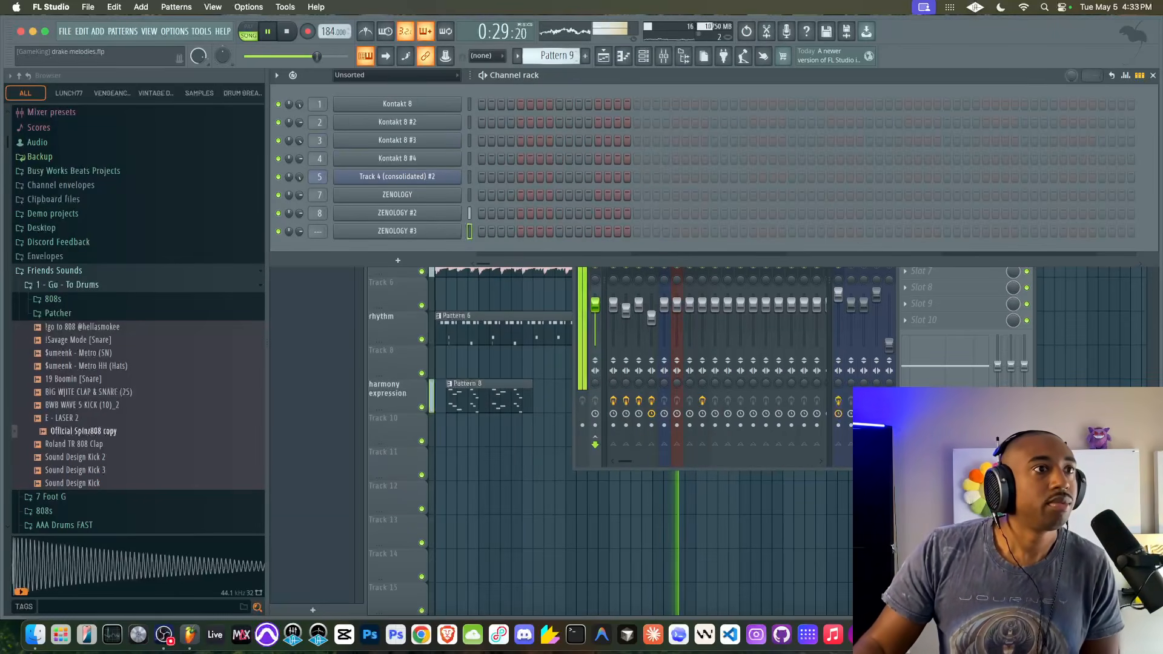
# - Record a ZENOLOGY #3 part over the song into Pattern 9 and route its channel to mixer track 9
pyautogui.click(288, 32)
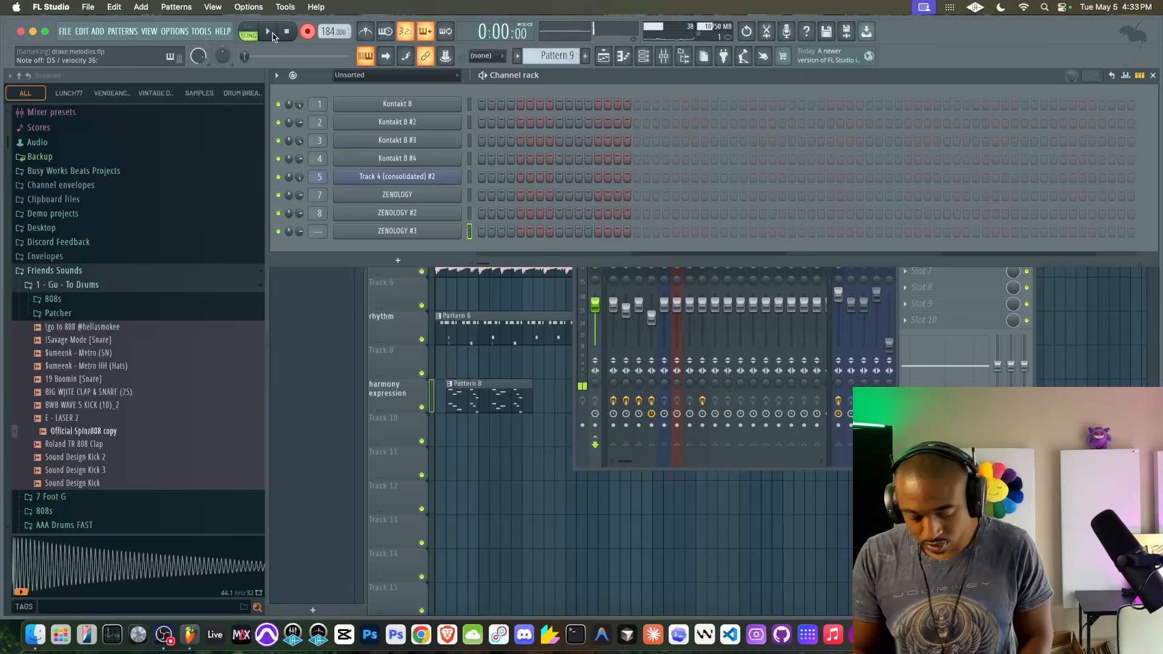
pyautogui.click(272, 37)
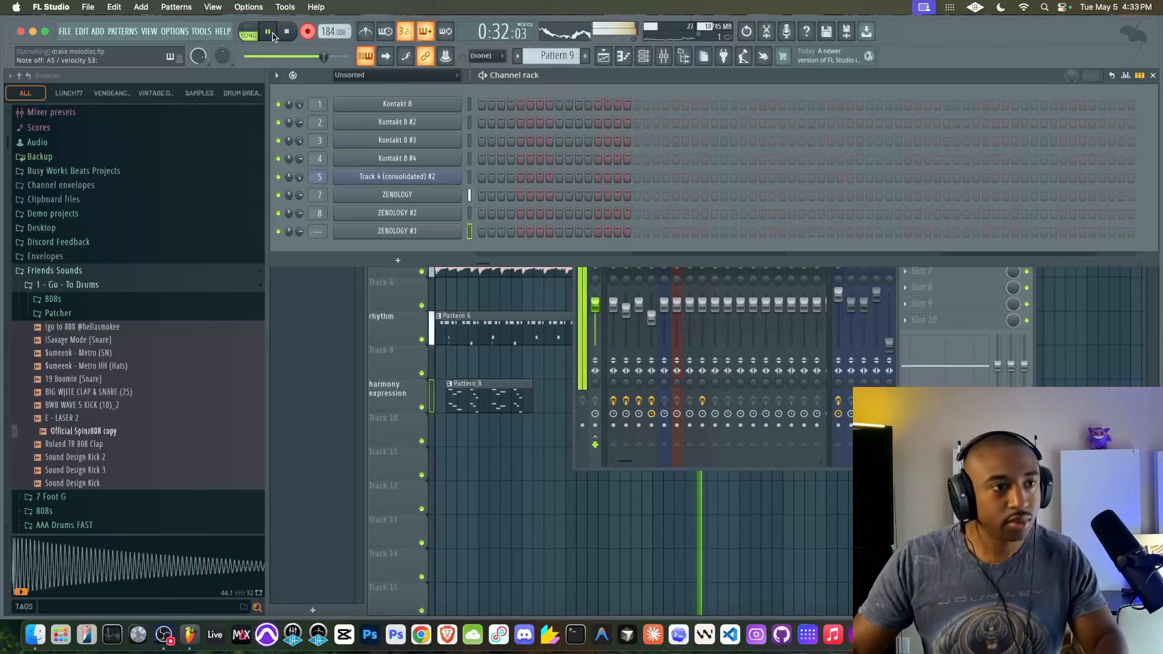
pyautogui.press('space')
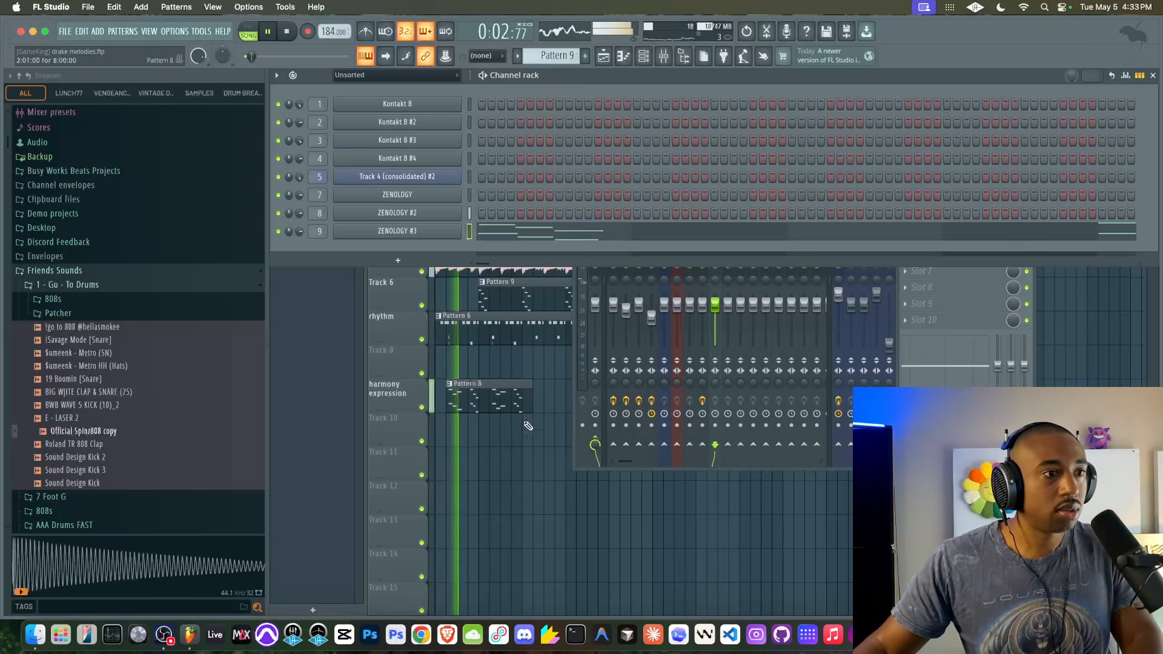
pyautogui.click(522, 400)
pyautogui.click(642, 57)
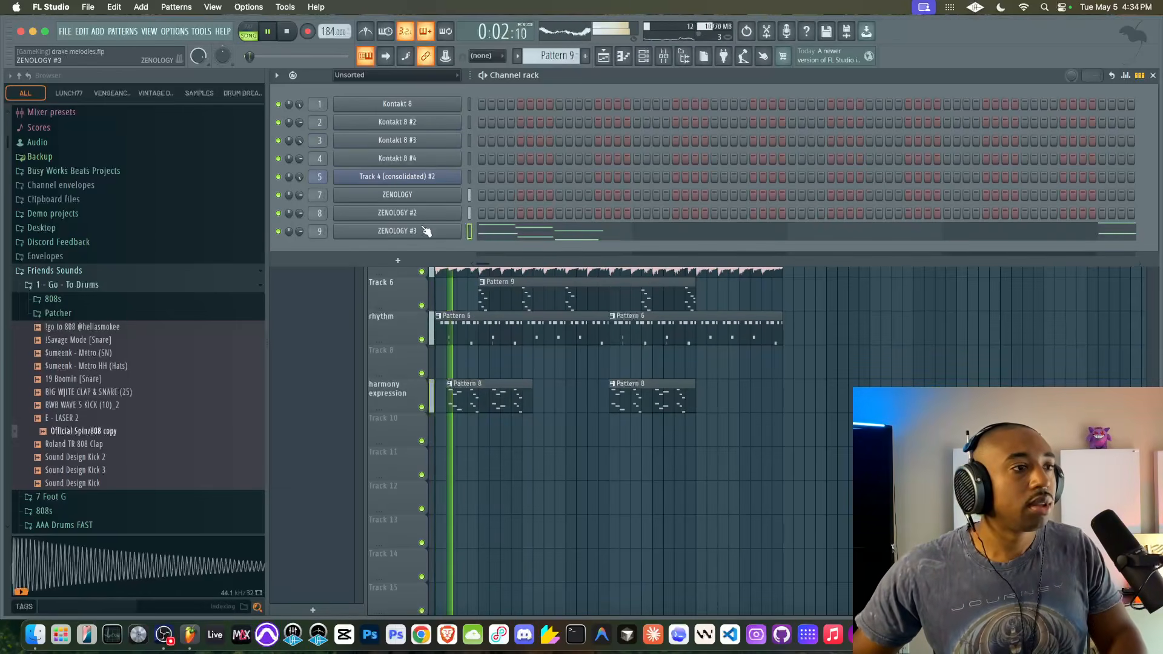
pyautogui.click(381, 235)
pyautogui.click(679, 113)
pyautogui.click(680, 113)
pyautogui.click(690, 114)
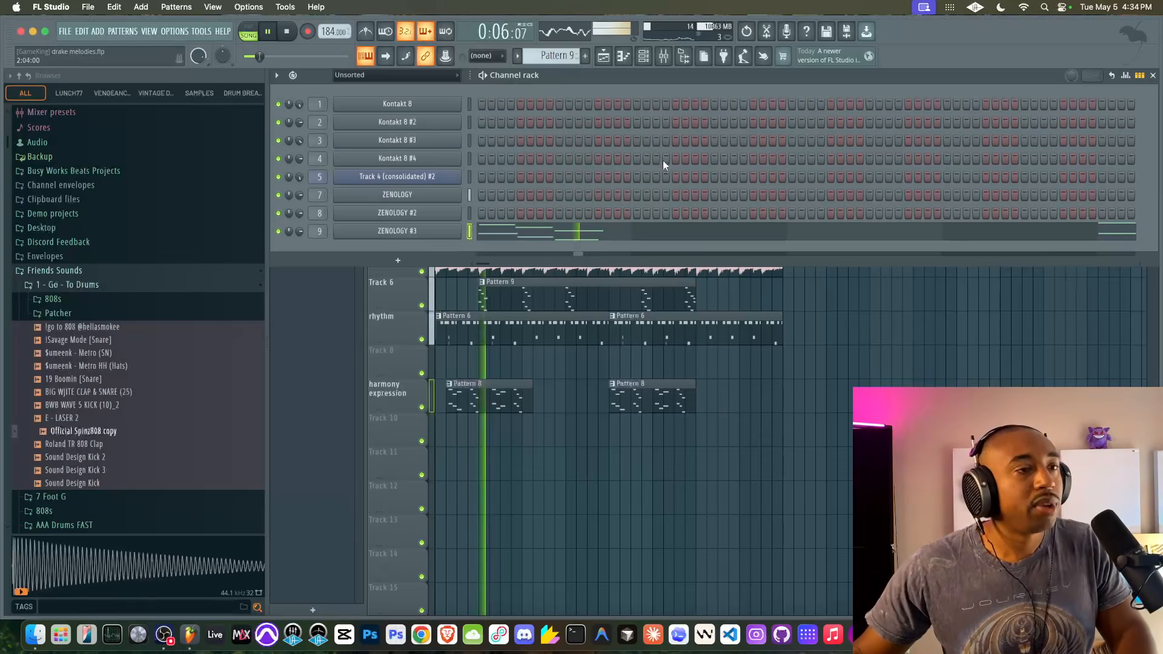
pyautogui.press('F6')
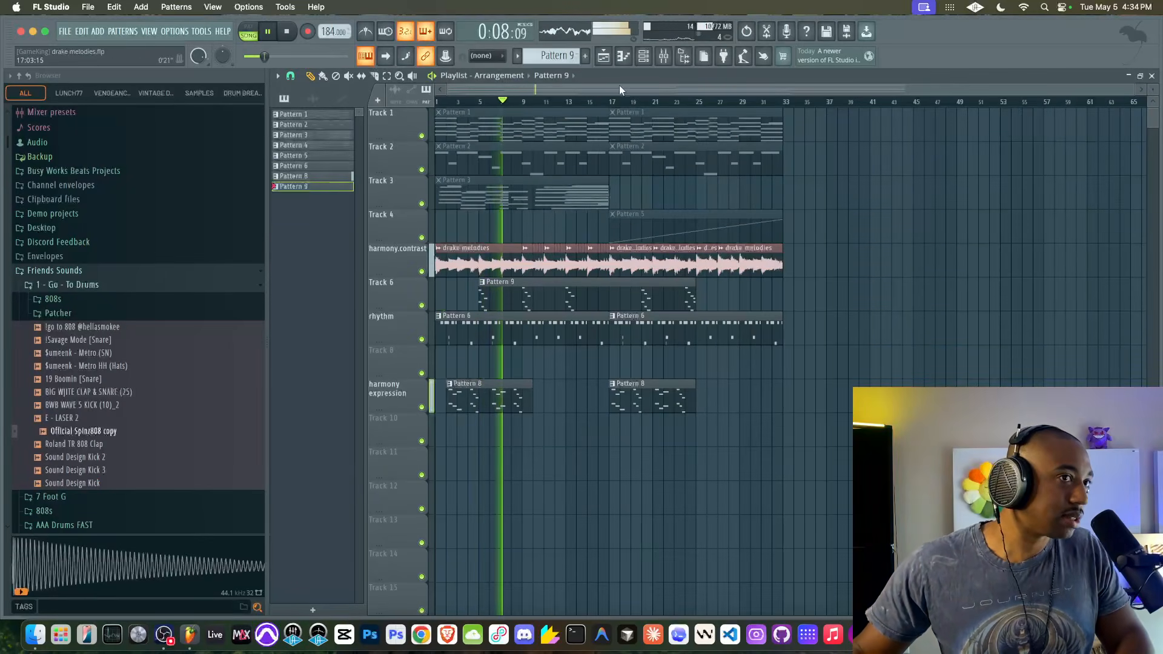
pyautogui.press('F6')
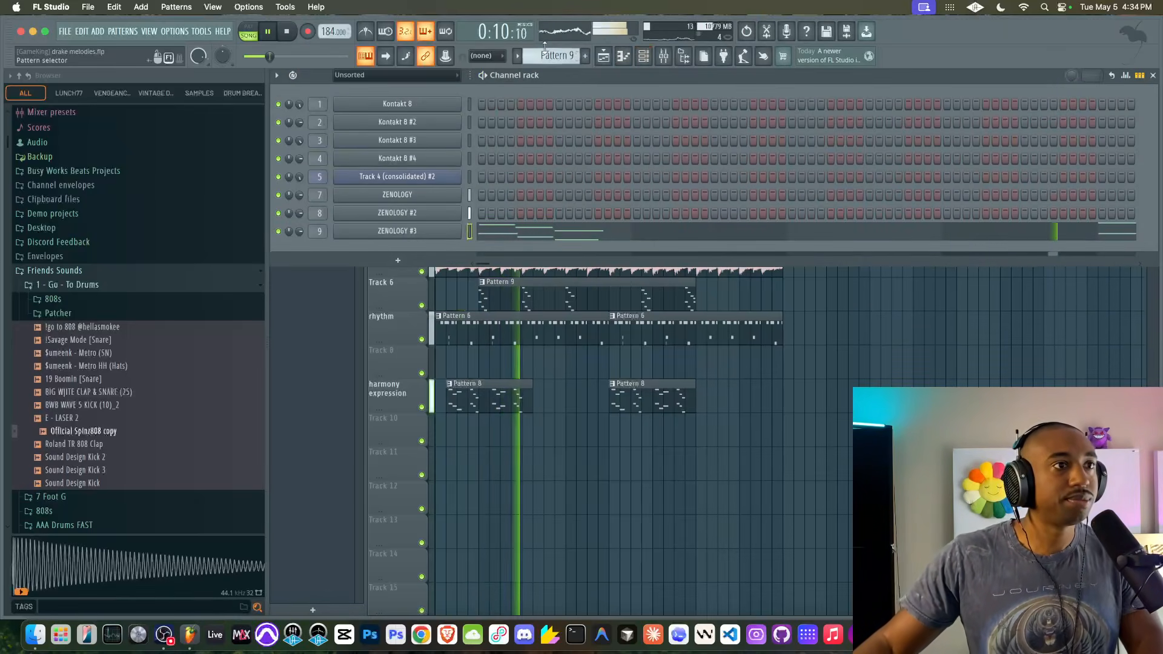
# - Add a fourth ZENOLOGY instrument with Pattern 10 as the active pattern
pyautogui.moveTo(544, 51); pyautogui.dragTo(544, 44)
pyautogui.click(408, 261)
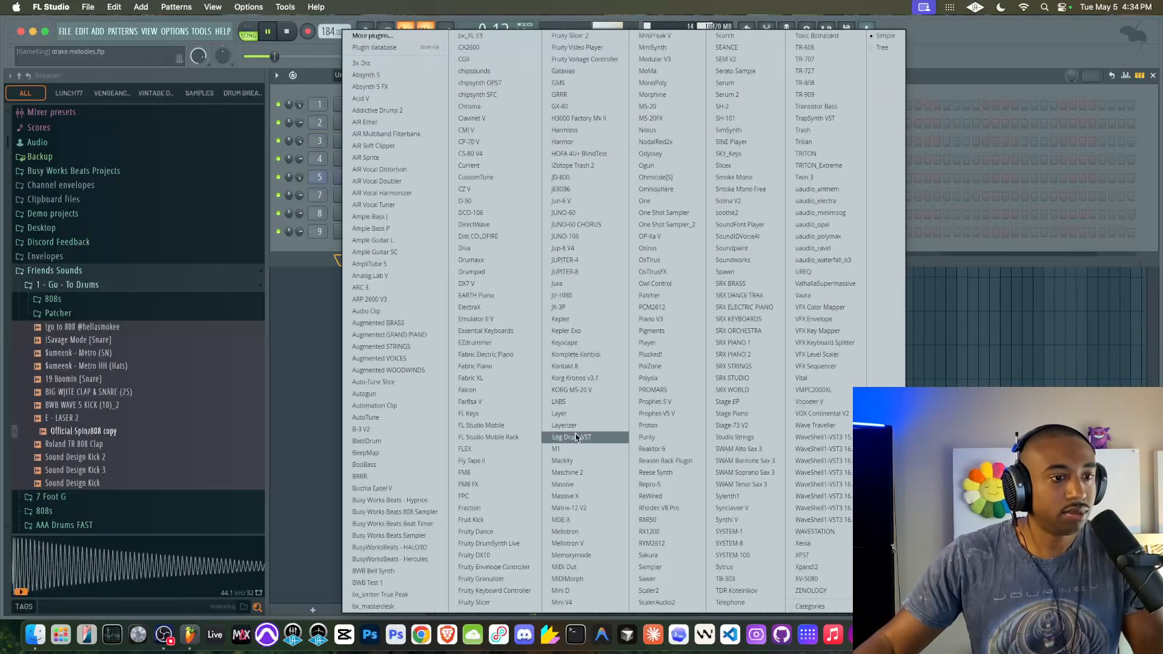
pyautogui.click(812, 591)
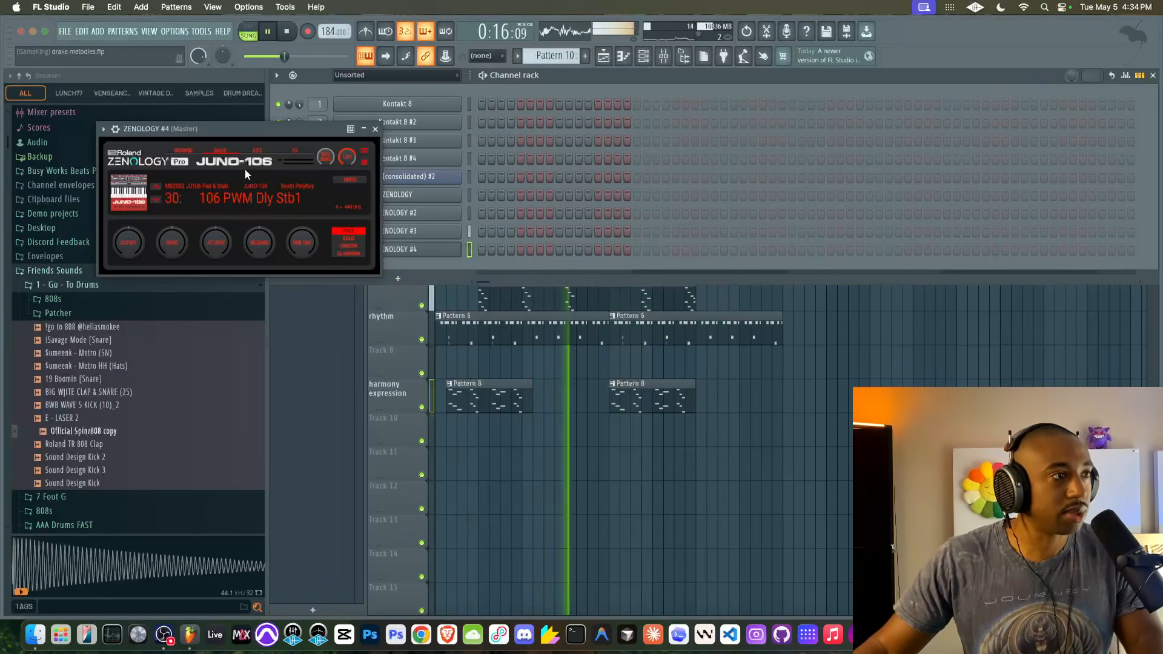
pyautogui.moveTo(217, 133); pyautogui.dragTo(338, 122)
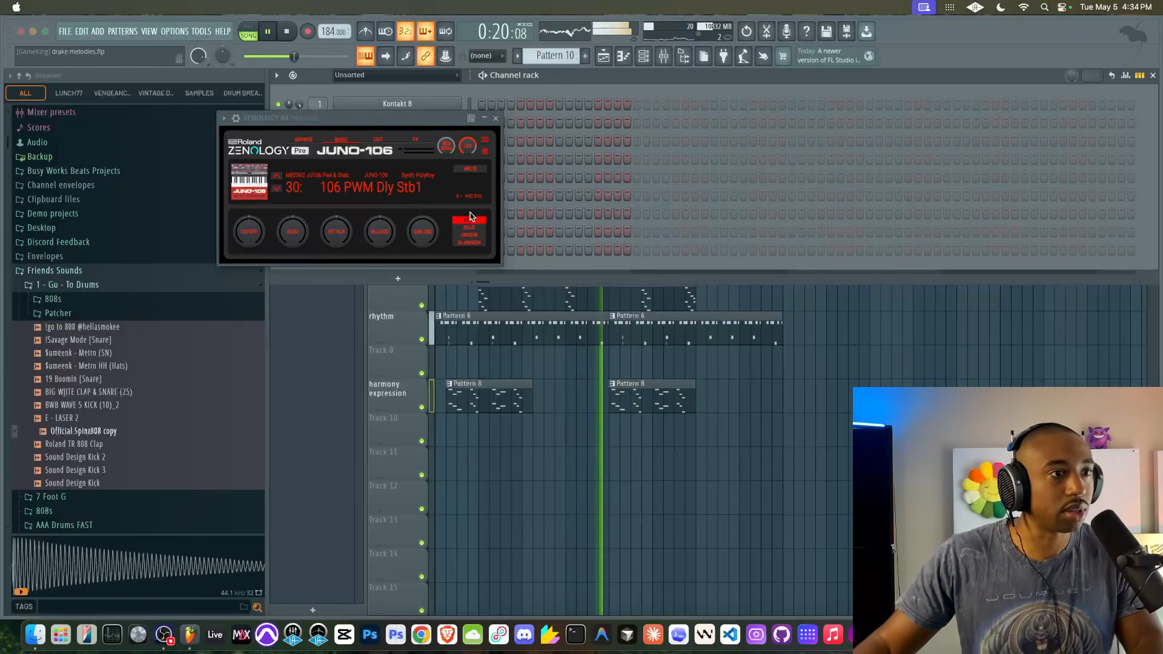
# - Load the Arpeg Magic /Mod preset from the Phrase category in ZENOLOGY #4 and return to the playlist
pyautogui.click(359, 127)
pyautogui.click(332, 193)
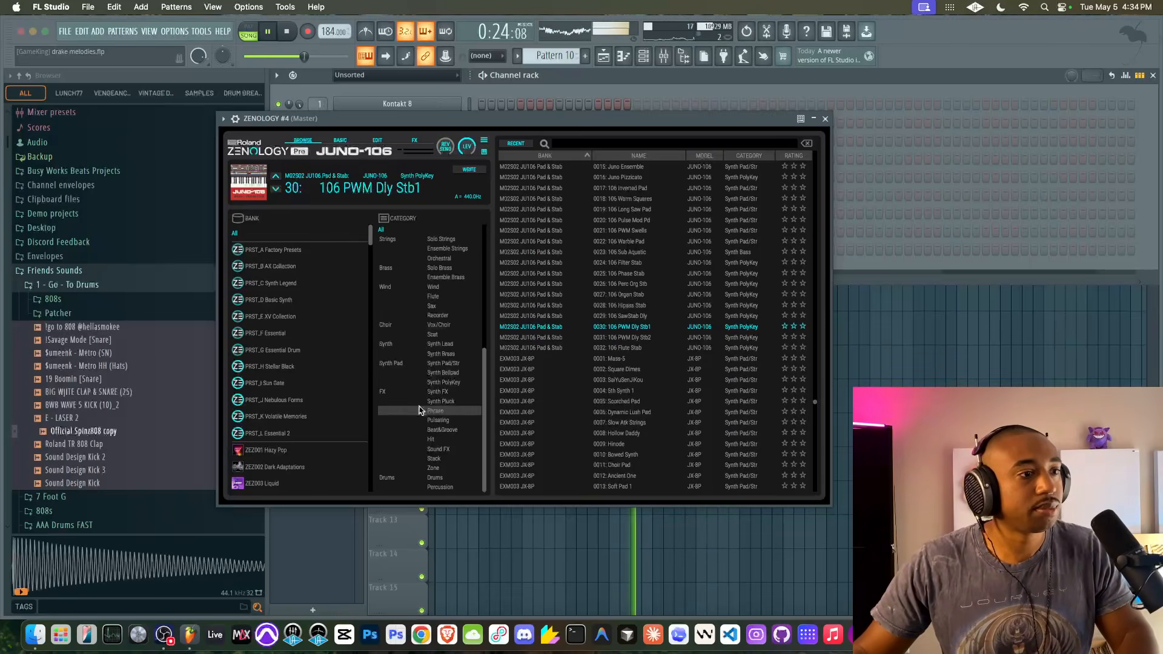
pyautogui.click(435, 410)
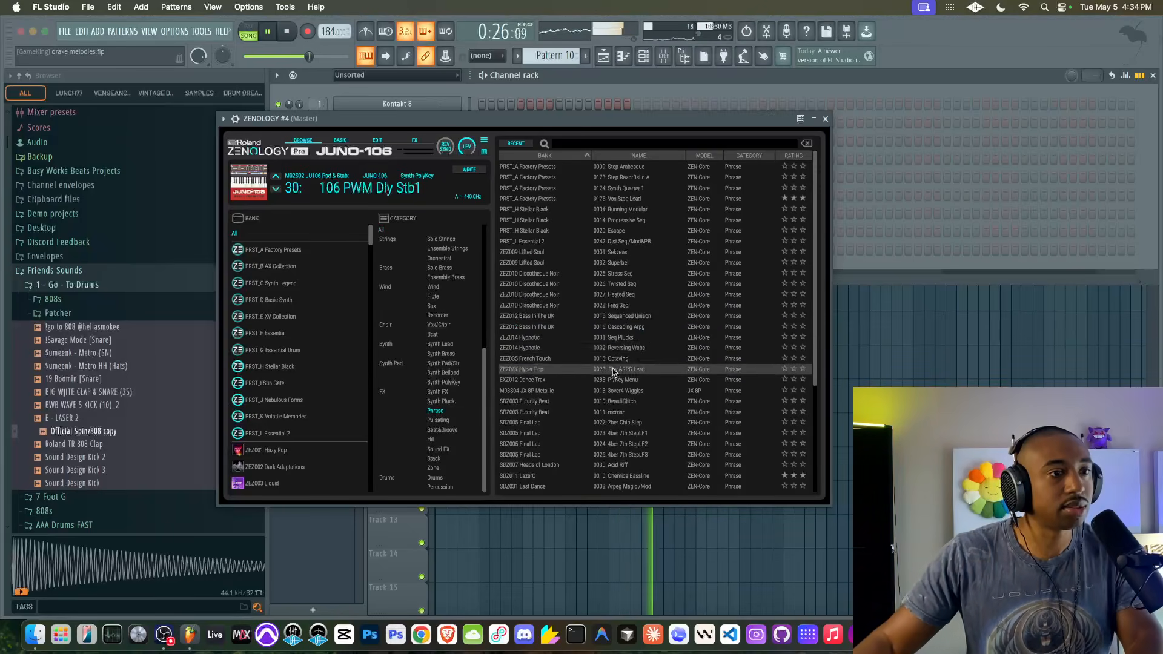
pyautogui.click(630, 337)
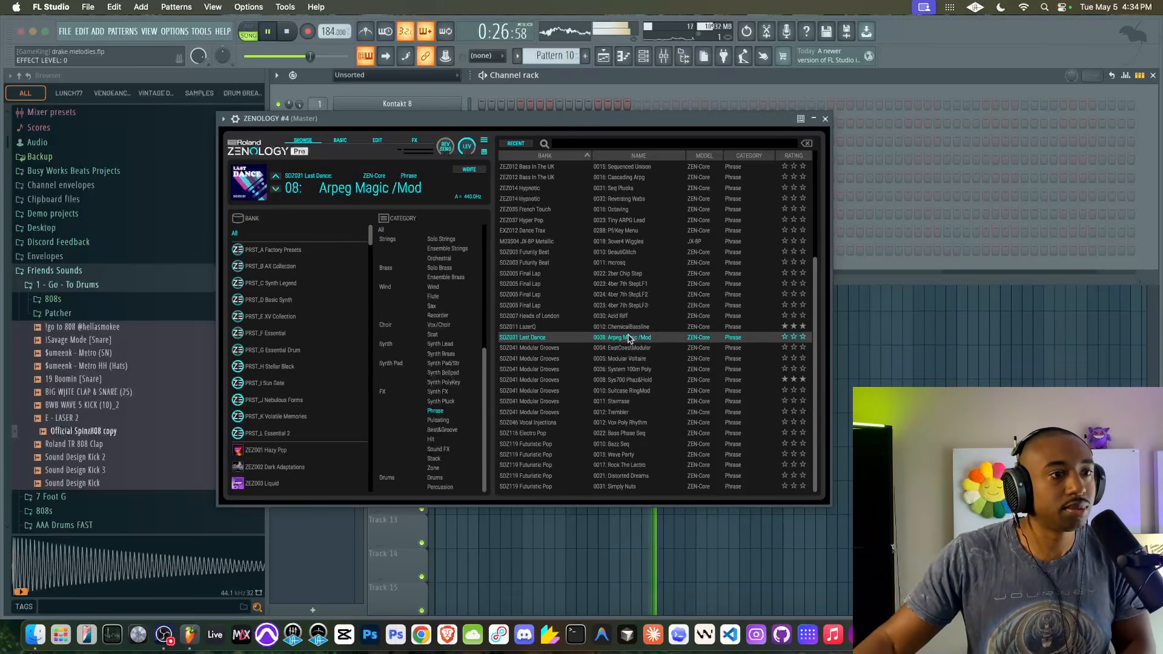
pyautogui.click(603, 59)
pyautogui.click(824, 121)
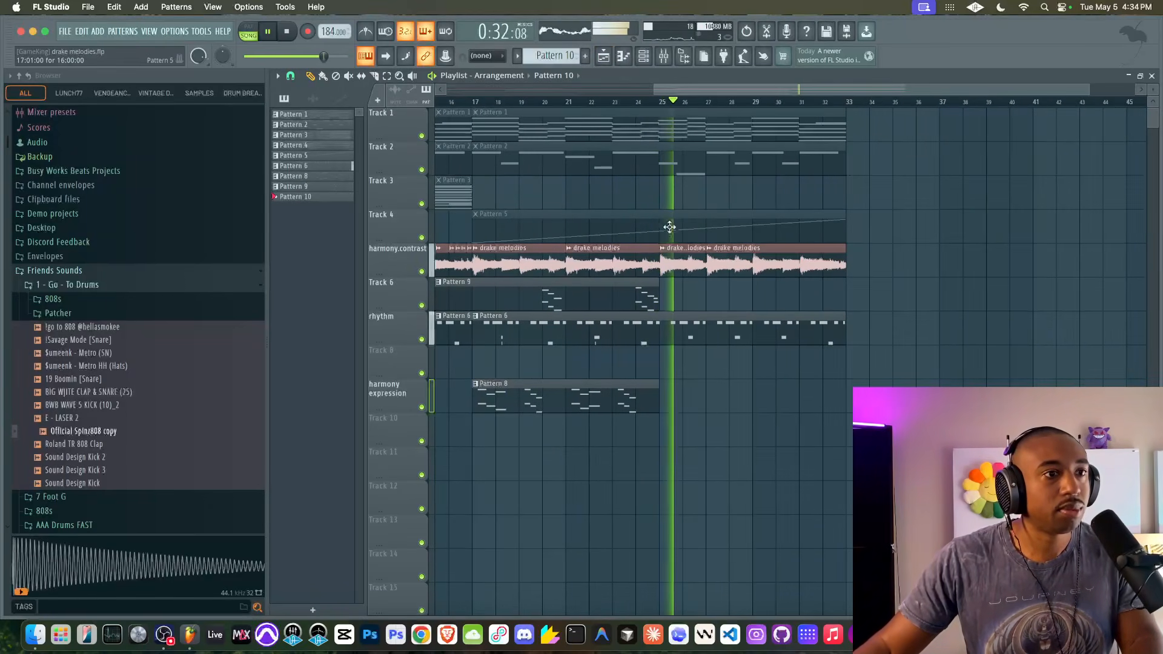
# - Play the song from bar 17 and delete the drake melodies clips between bars 25 and 33 on harmony.contrast
pyautogui.hscroll(-5, 727, 257)
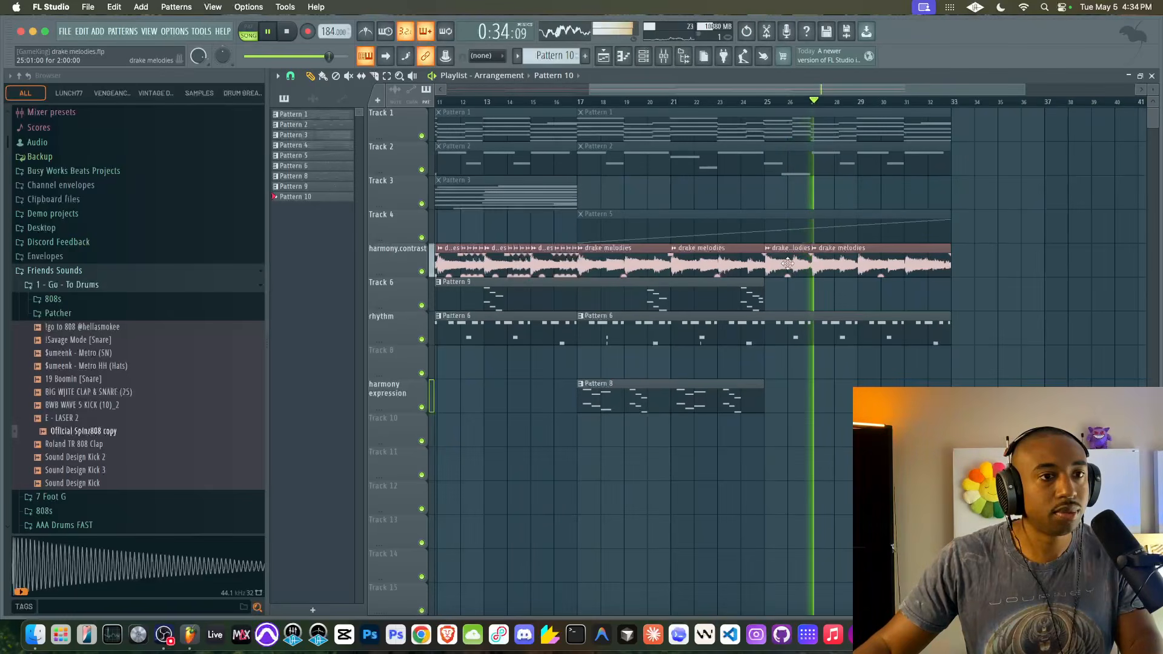
pyautogui.press('space')
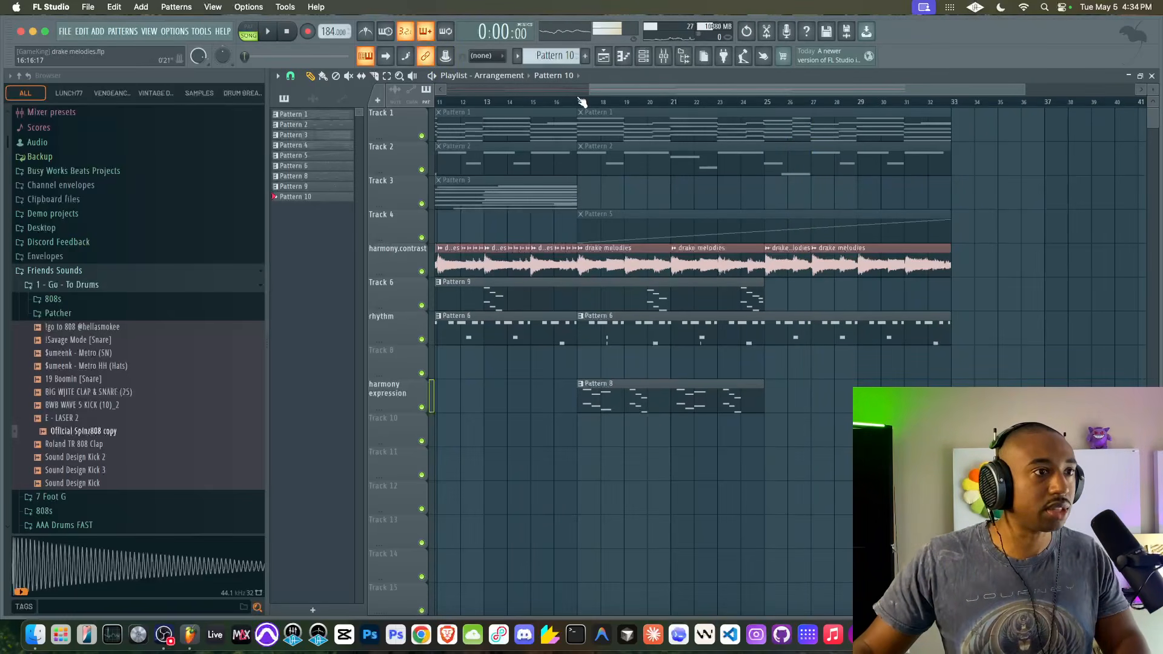
pyautogui.keyDown('ctrl'); pyautogui.scroll(3, 669, 260); pyautogui.keyUp('ctrl')
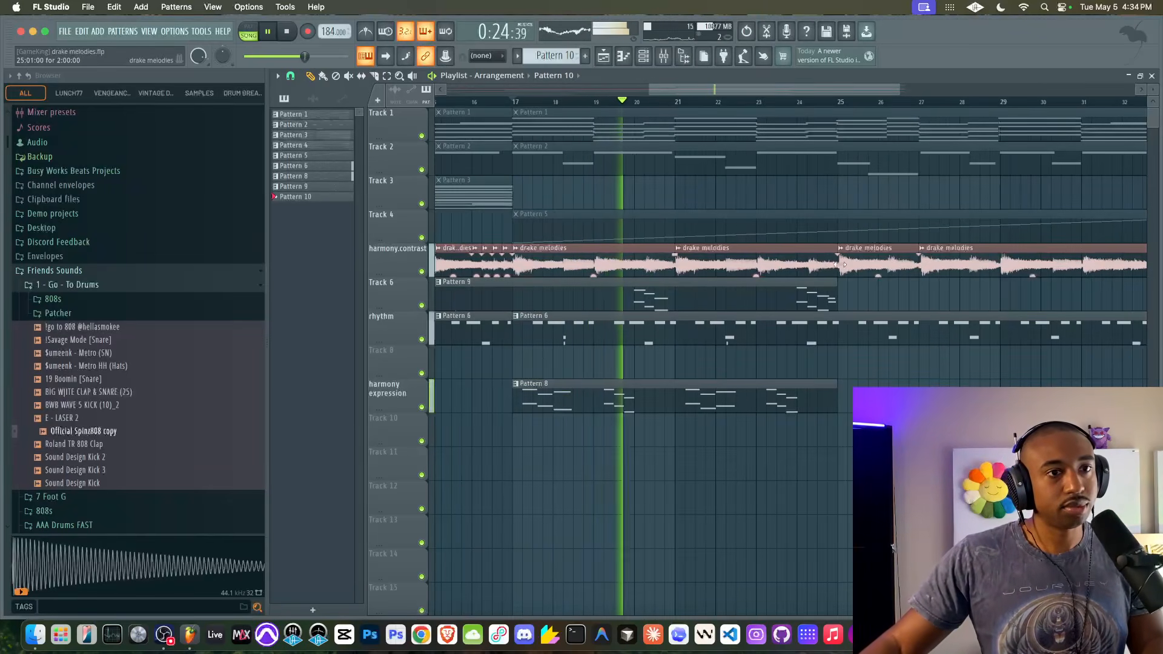
pyautogui.rightClick(892, 267)
pyautogui.click(884, 265)
pyautogui.keyDown('ctrl'); pyautogui.scroll(-3, 872, 266); pyautogui.keyUp('ctrl')
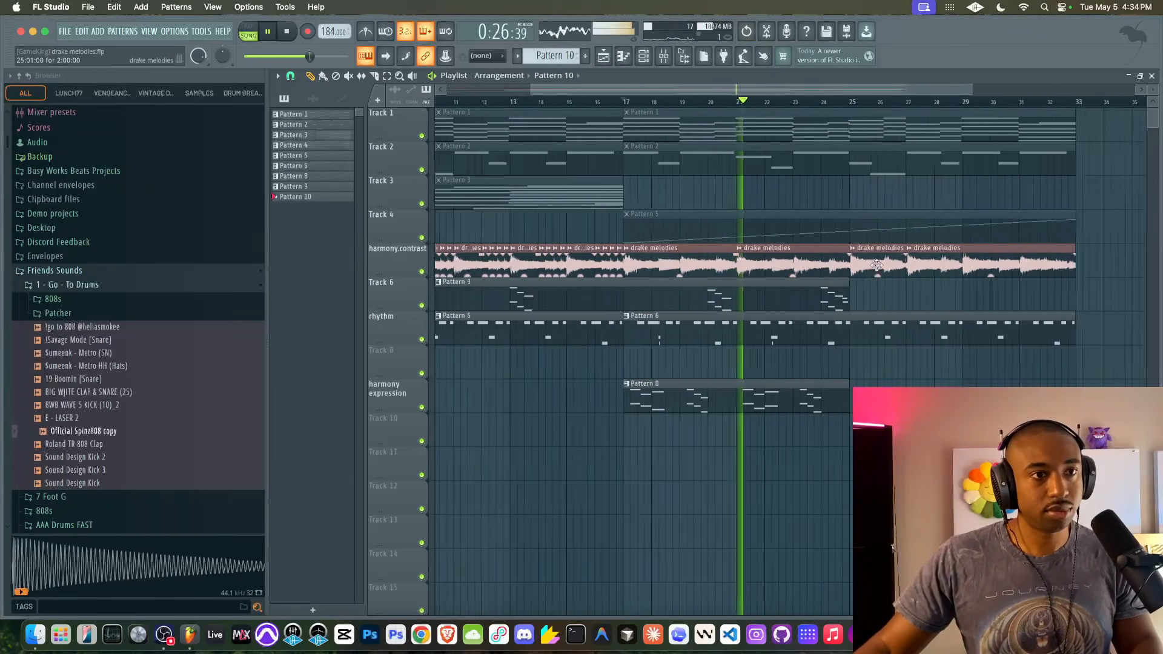
pyautogui.moveTo(870, 266); pyautogui.dragTo(1001, 267)
pyautogui.press('Delete')
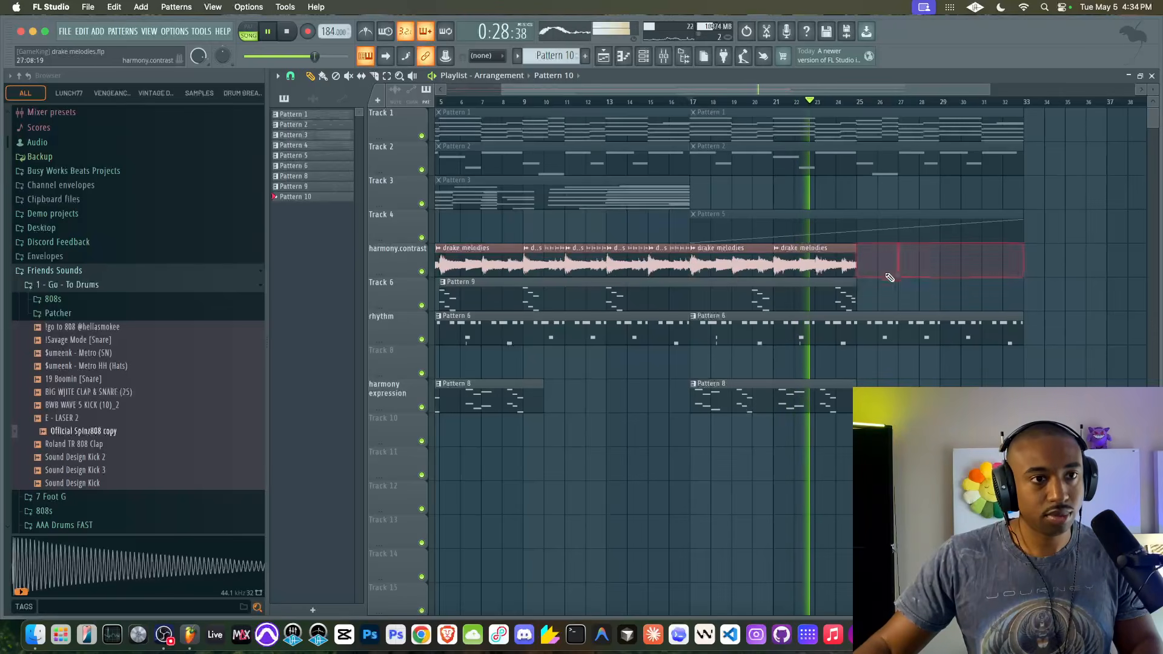
# - Duplicate the two preceding drake melodies clips to bar 25 and slice the first copy into short chops across bar 26
pyautogui.click(849, 264)
pyautogui.hotkey('ctrl', 'b')
pyautogui.hotkey('ctrl', 'b')
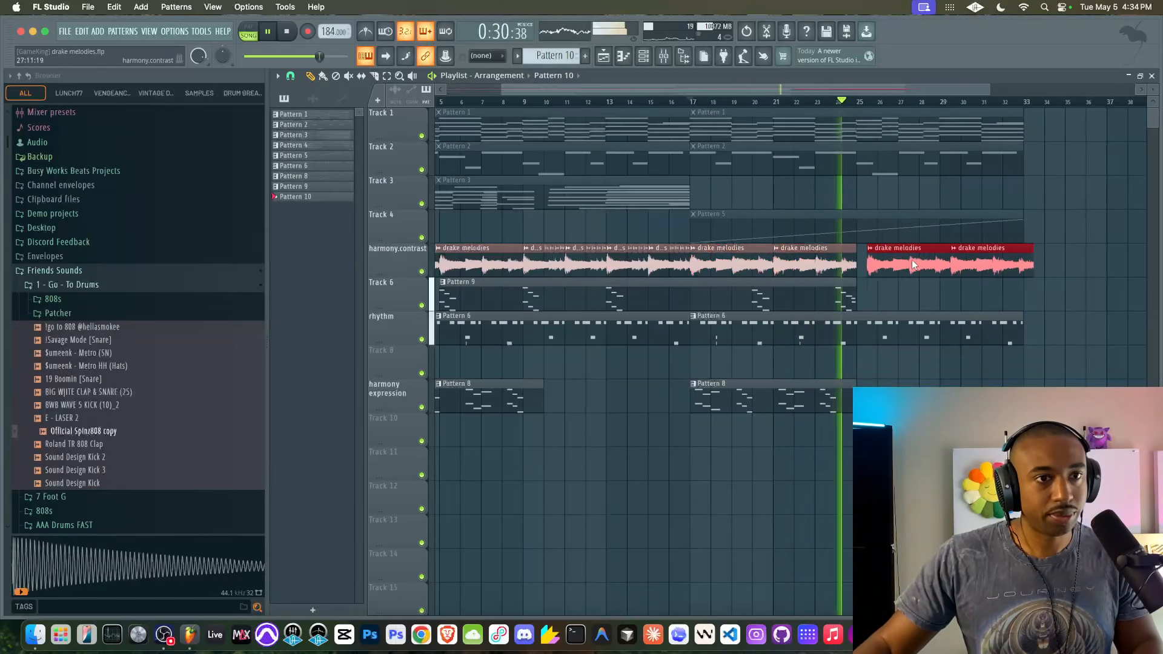
pyautogui.keyDown('ctrl'); pyautogui.scroll(3, 900, 260); pyautogui.keyUp('ctrl')
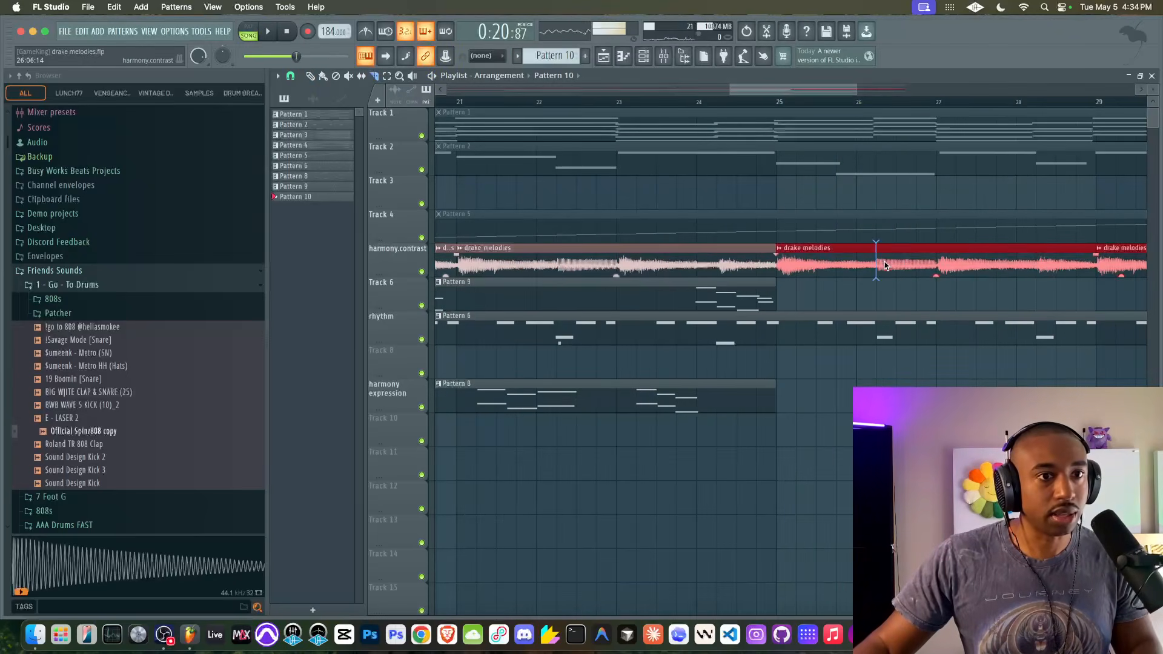
pyautogui.click(883, 265)
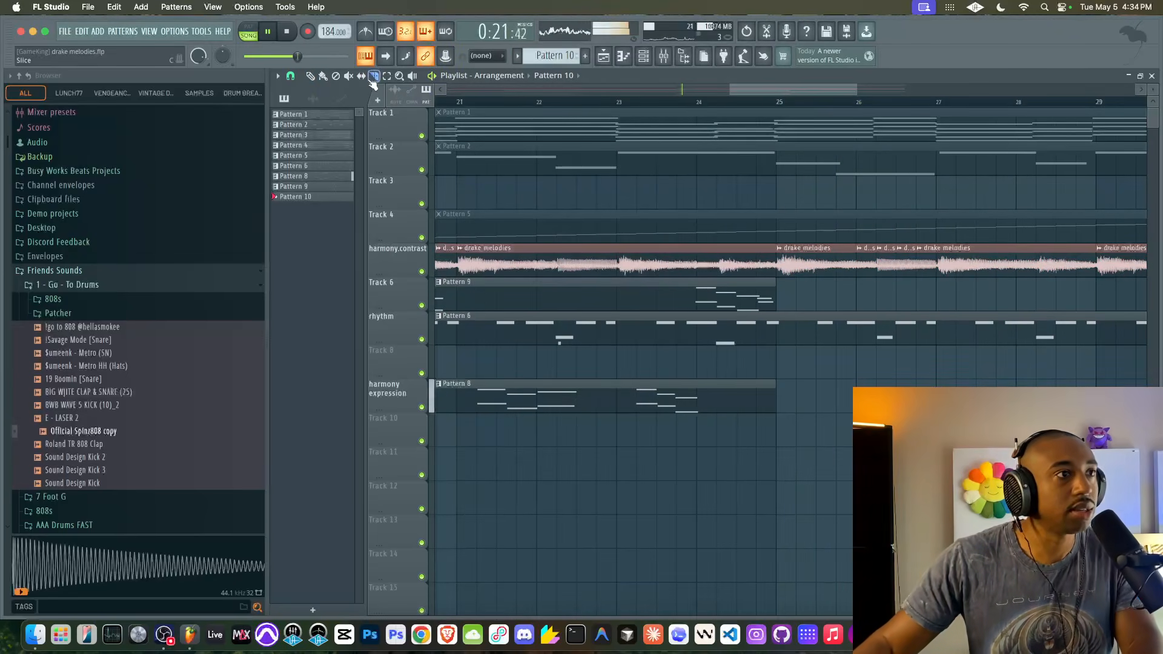
# - Loop bars 25 to 27 and slip the audio inside the chopped drake melodies clips at bar 26 during playback
pyautogui.moveTo(935, 102); pyautogui.dragTo(771, 133)
pyautogui.hscroll(1, 812, 243)
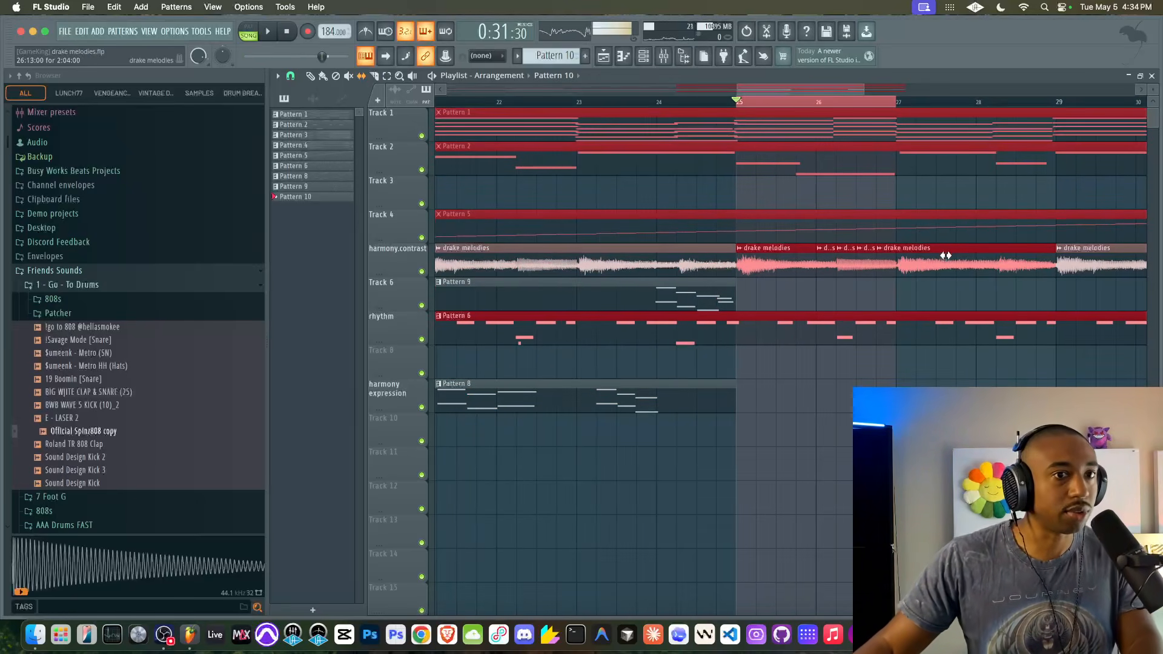
pyautogui.click(850, 307)
pyautogui.press('space')
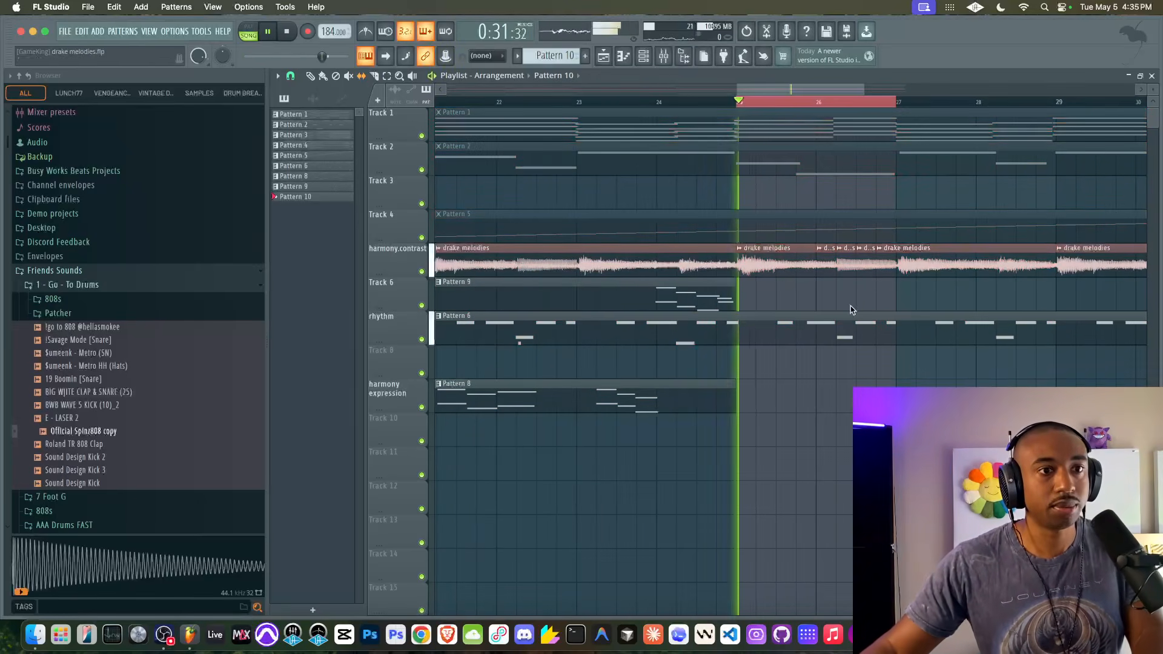
pyautogui.moveTo(831, 267); pyautogui.dragTo(799, 267)
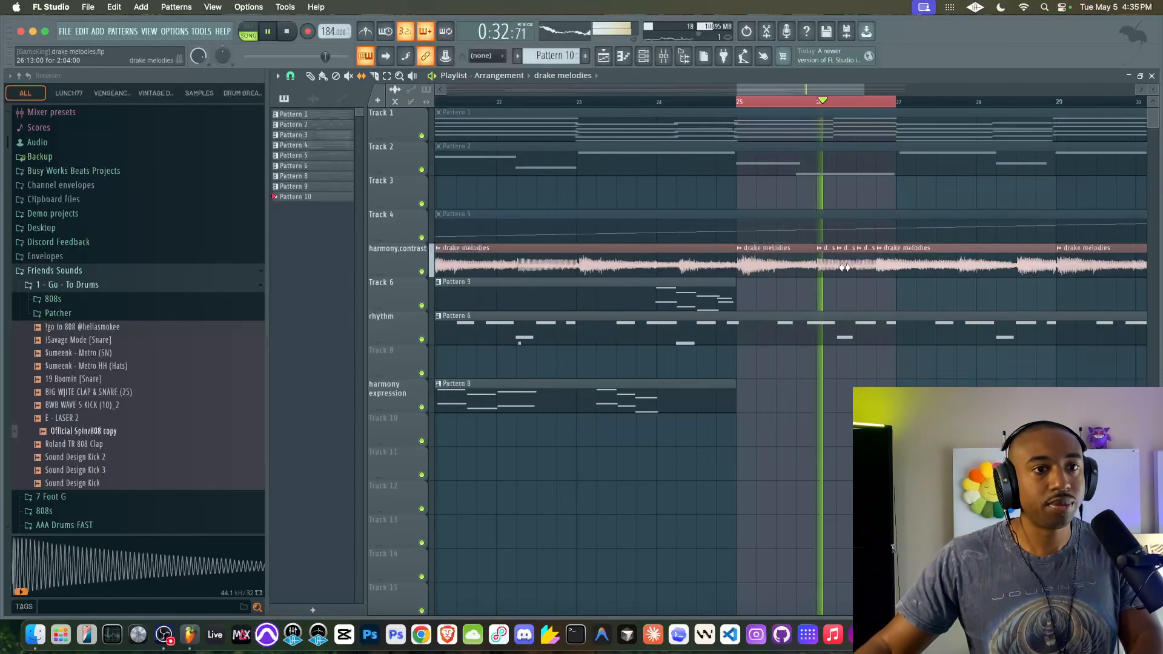
# - Slip the audio of the last drake melodies chop in bar 26 and slice that clip at bar 27
pyautogui.moveTo(884, 264); pyautogui.dragTo(897, 297)
pyautogui.click(375, 77)
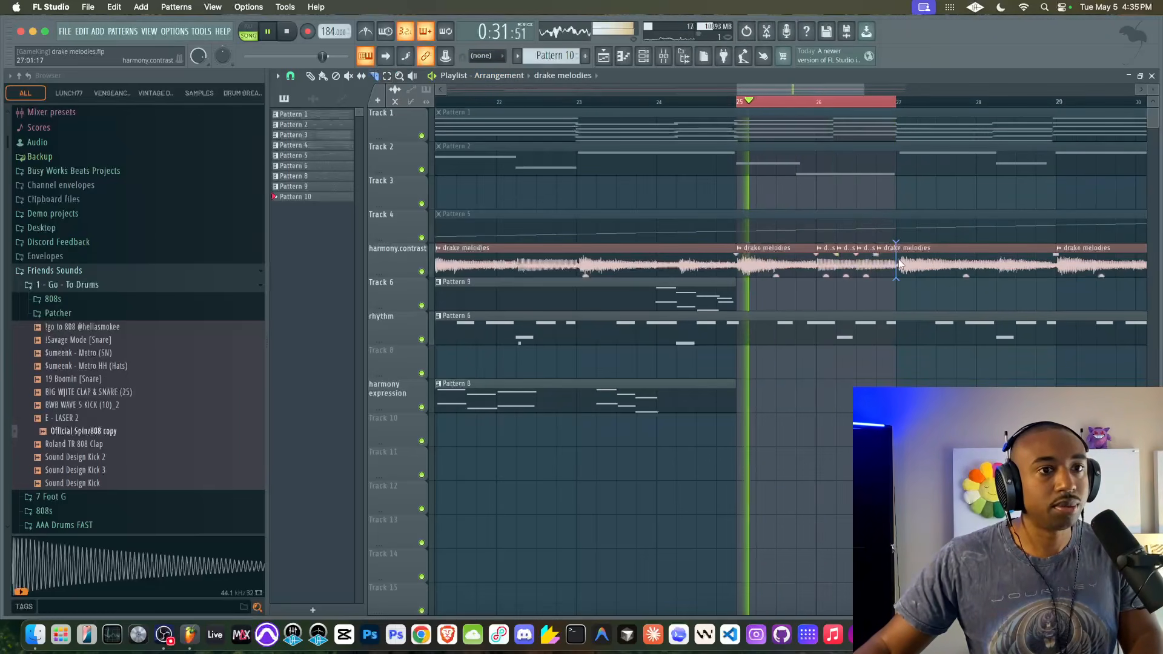
pyautogui.click(361, 76)
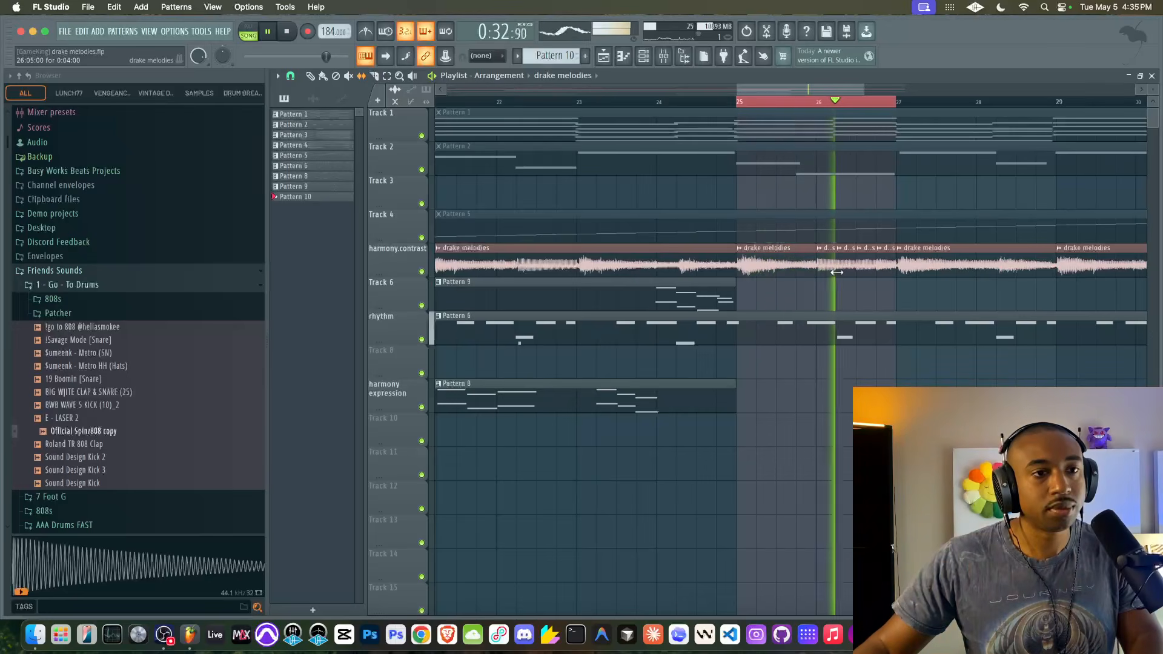
# - Select the four short drake melodies chops in bar 26 and replay the loop from bar 25 to hear them
pyautogui.scroll(-1, 780, 231)
pyautogui.hscroll(3, 781, 231)
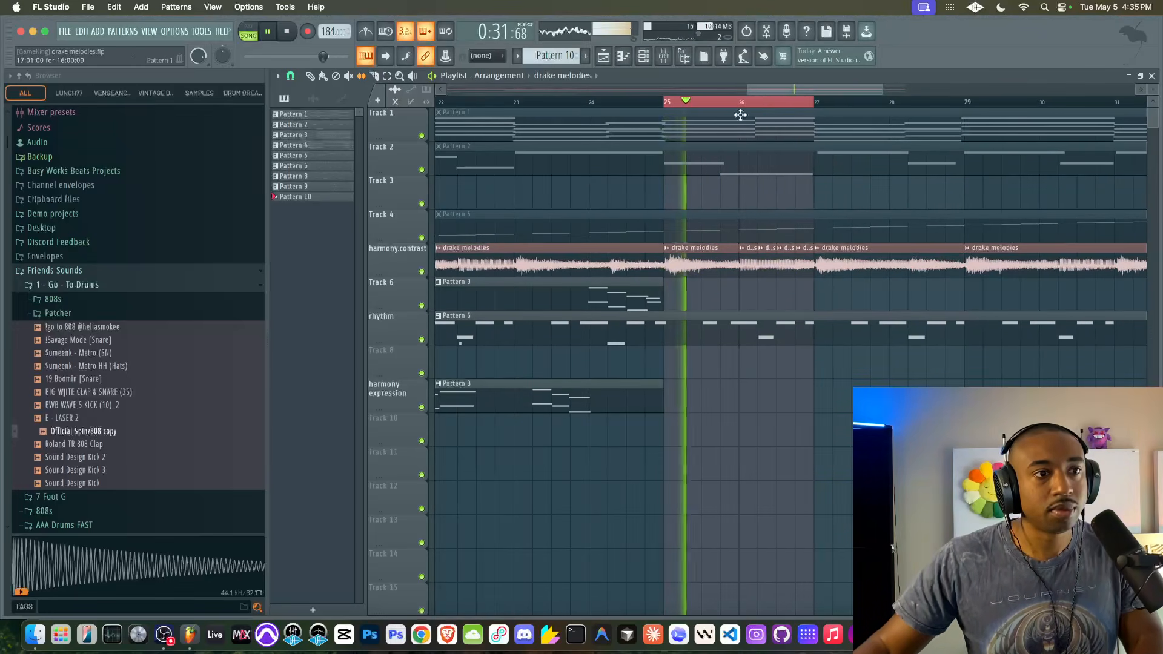
pyautogui.hscroll(4, 787, 206)
pyautogui.moveTo(630, 247); pyautogui.dragTo(692, 273)
pyautogui.press('space')
pyautogui.press('space')
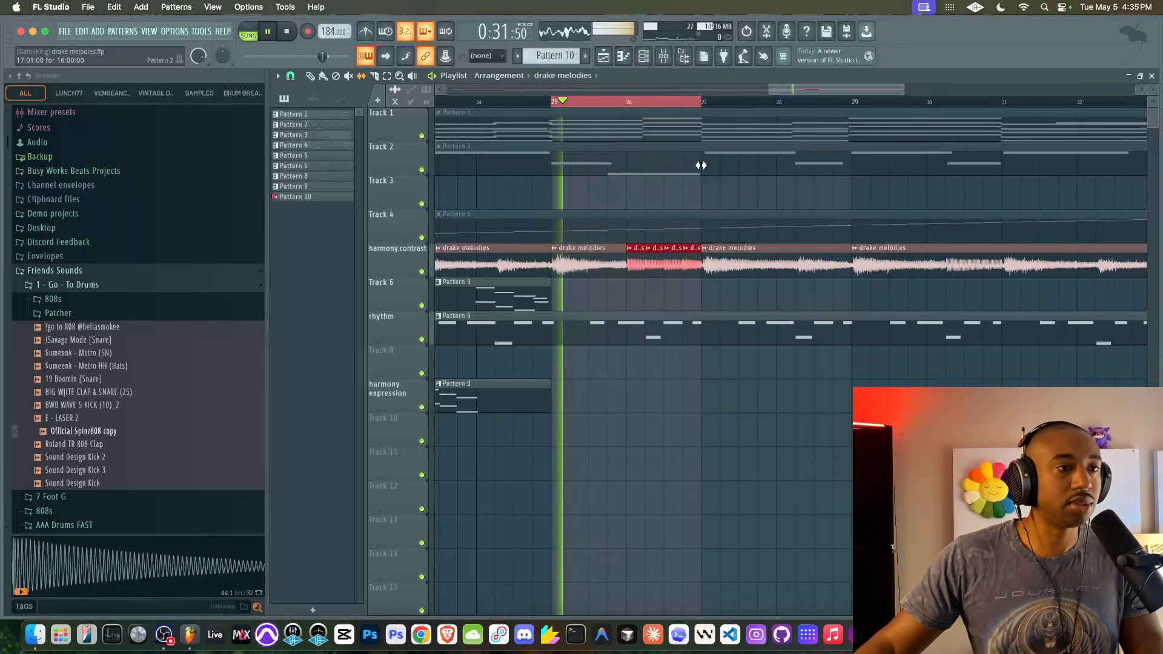
pyautogui.press('space')
pyautogui.press('space')
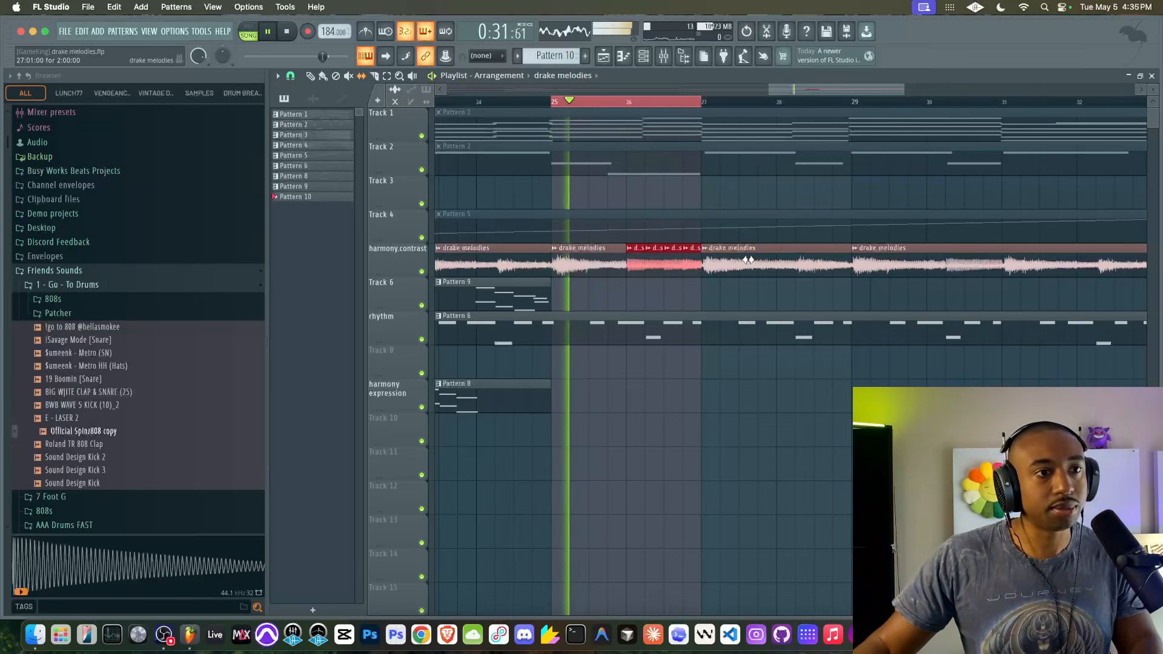
# - Slice the drake melodies clip at bar 28, delete its second half, and copy the four bar 26 chops into the gap
pyautogui.click(778, 258)
pyautogui.keyDown('super'); pyautogui.click(761, 271); pyautogui.keyUp('super')
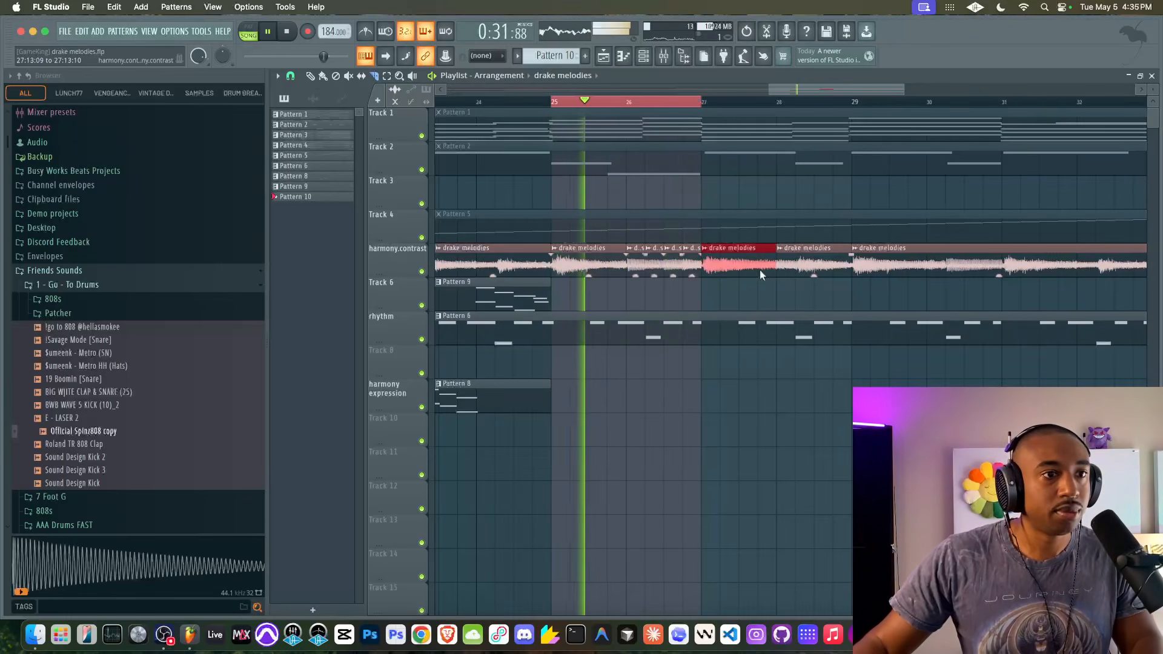
pyautogui.rightClick(797, 258)
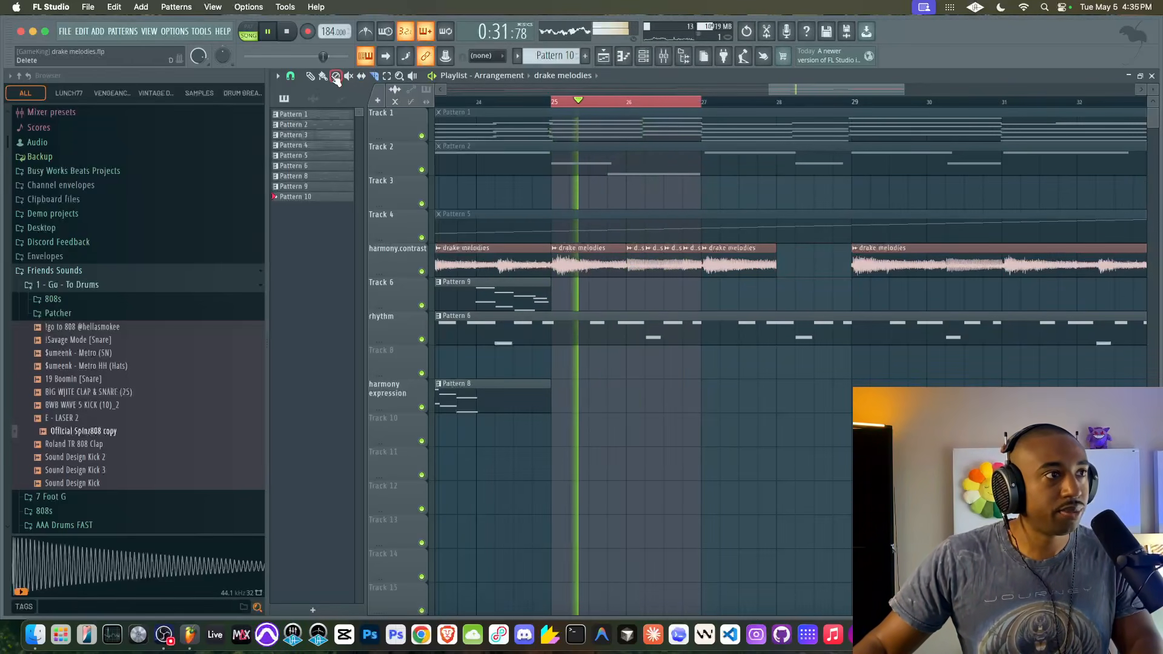
pyautogui.moveTo(695, 280); pyautogui.dragTo(639, 272)
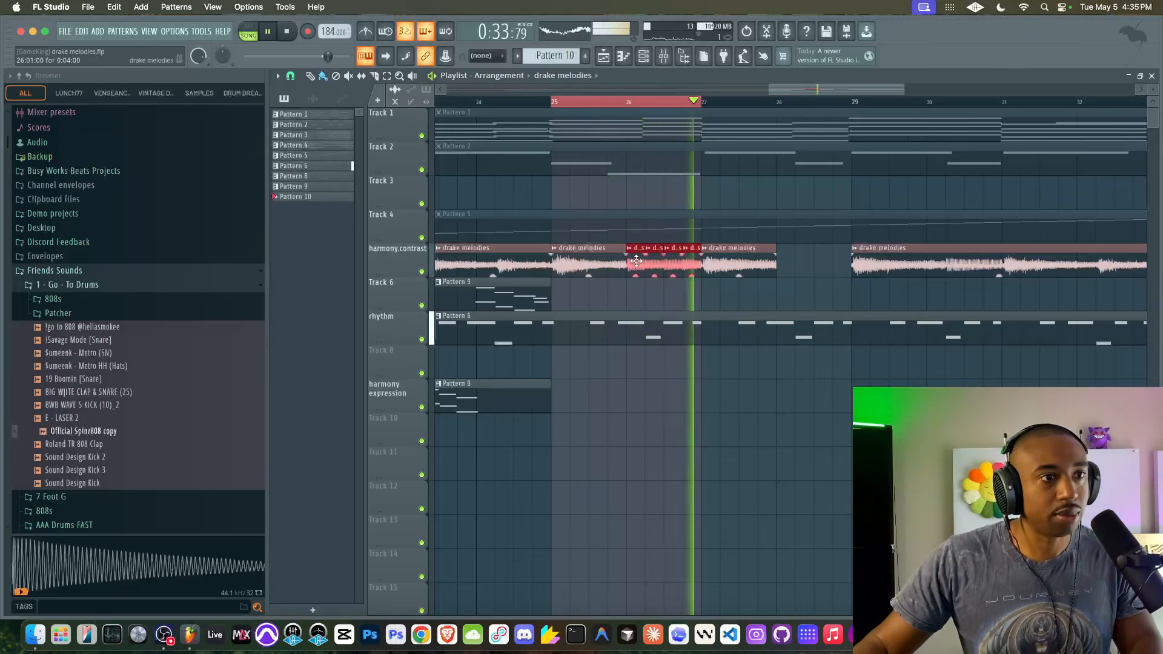
pyautogui.press('super+b')
# - Loop bars 27 to 29 and audition the copied drake melodies chops in bar 28
pyautogui.moveTo(852, 102); pyautogui.dragTo(697, 112)
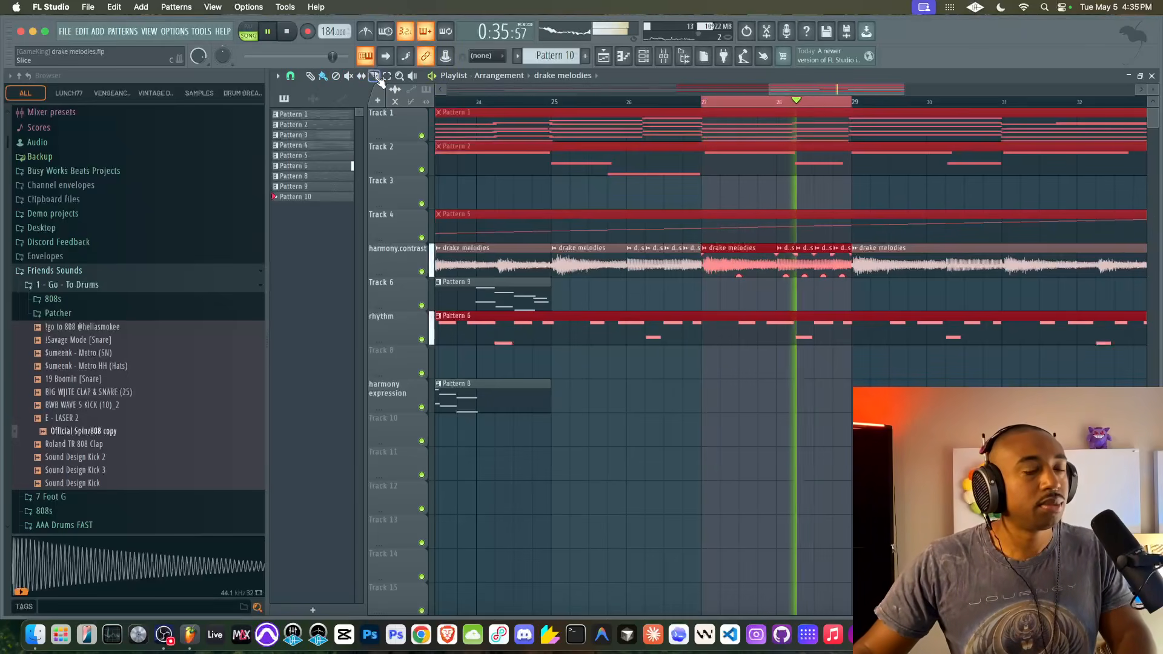
pyautogui.press('space')
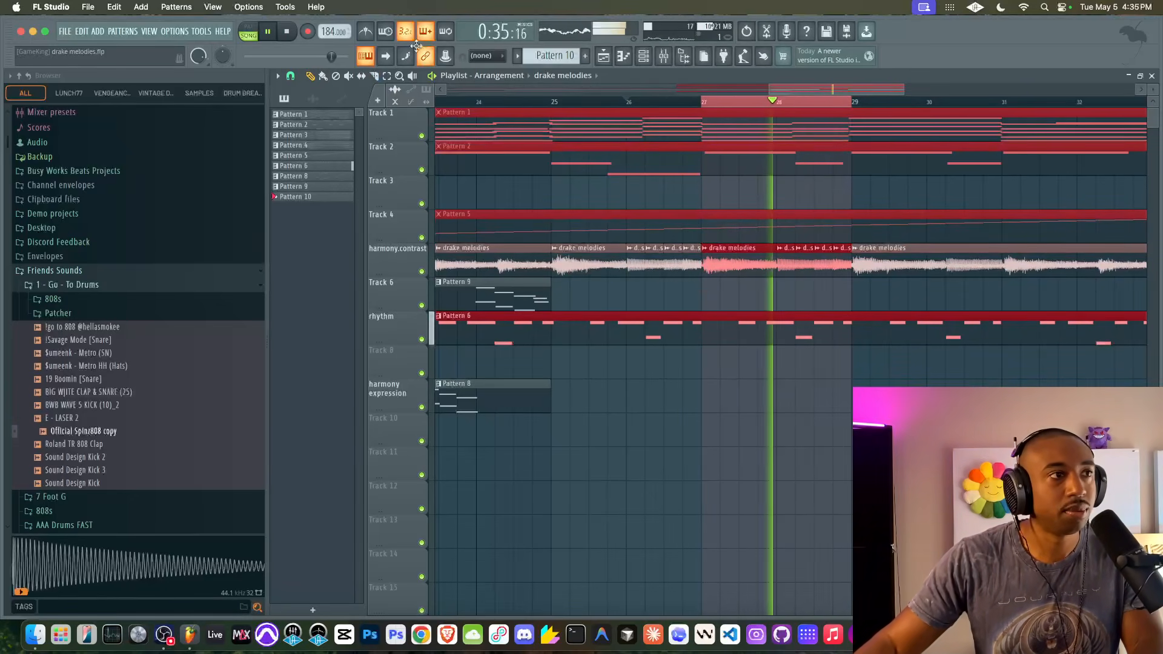
pyautogui.press('space')
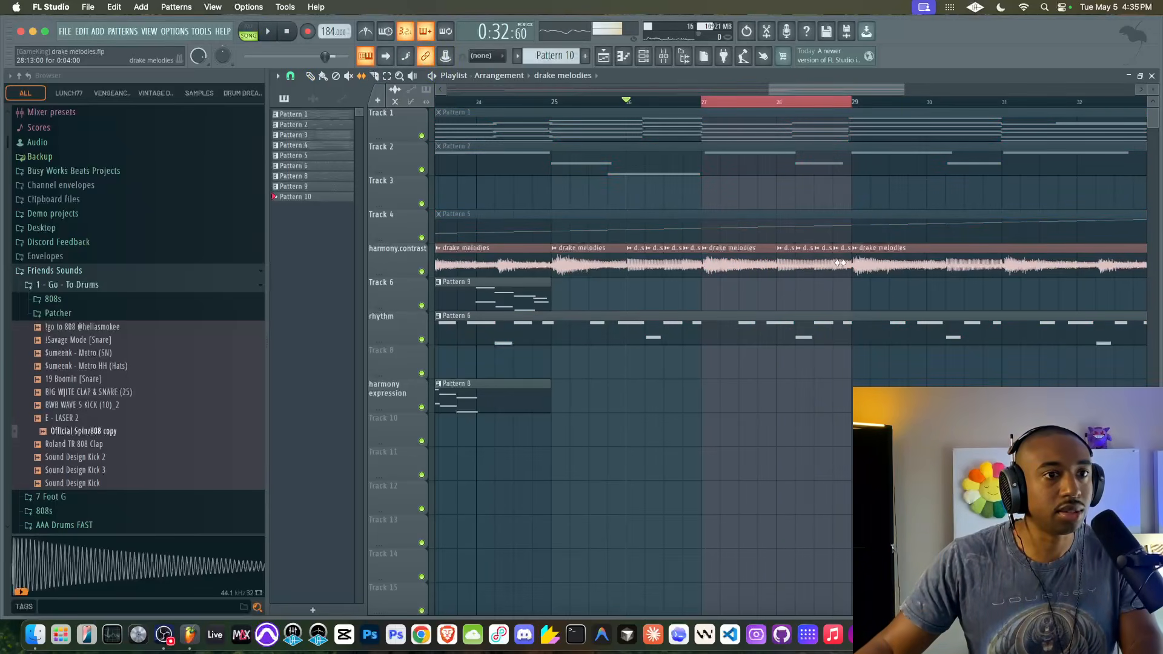
pyautogui.press('space')
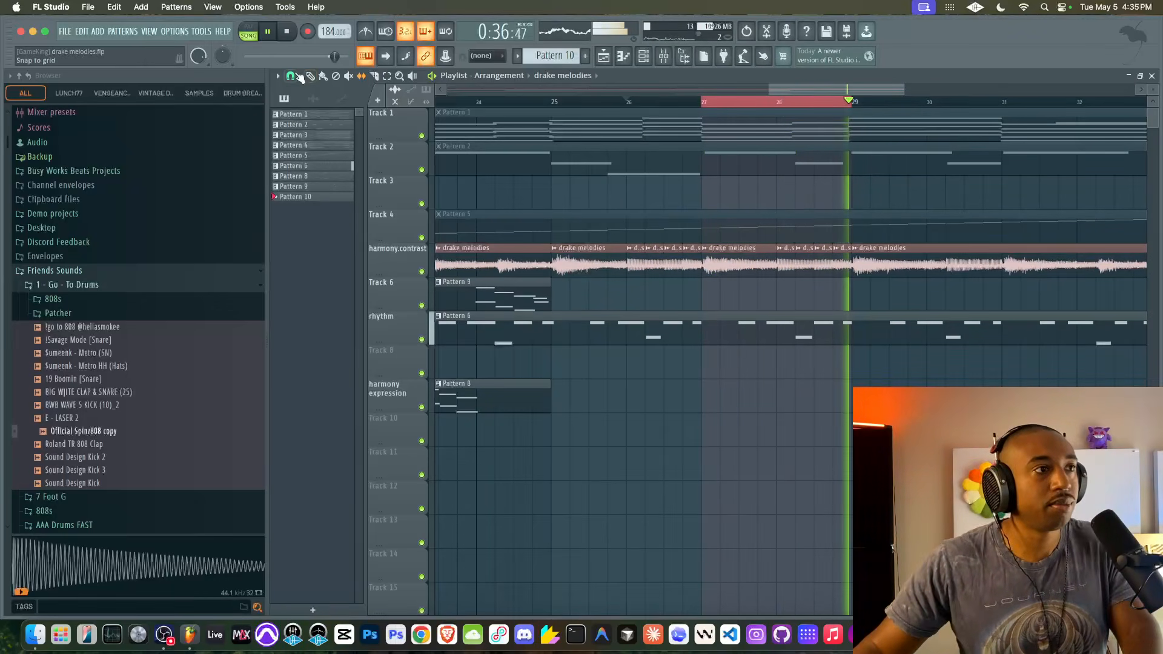
# - Replace the drake melodies clips from bar 29 to 33 with a copy of the chopped bars 25 to 29, and clear the loop
pyautogui.scroll(-2, 842, 260)
pyautogui.rightClick(842, 261)
pyautogui.moveTo(852, 268); pyautogui.dragTo(811, 261)
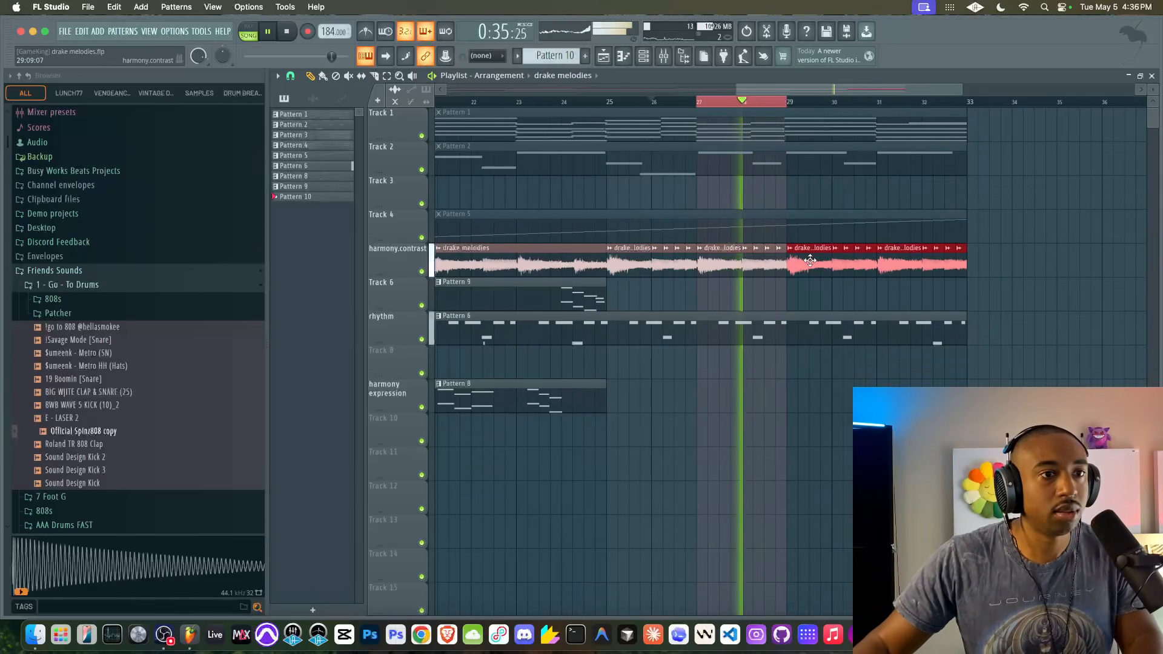
pyautogui.click(765, 104)
# - Play the chopped section through to the end of the song and examine the whole arrangement
pyautogui.scroll(-2, 769, 252)
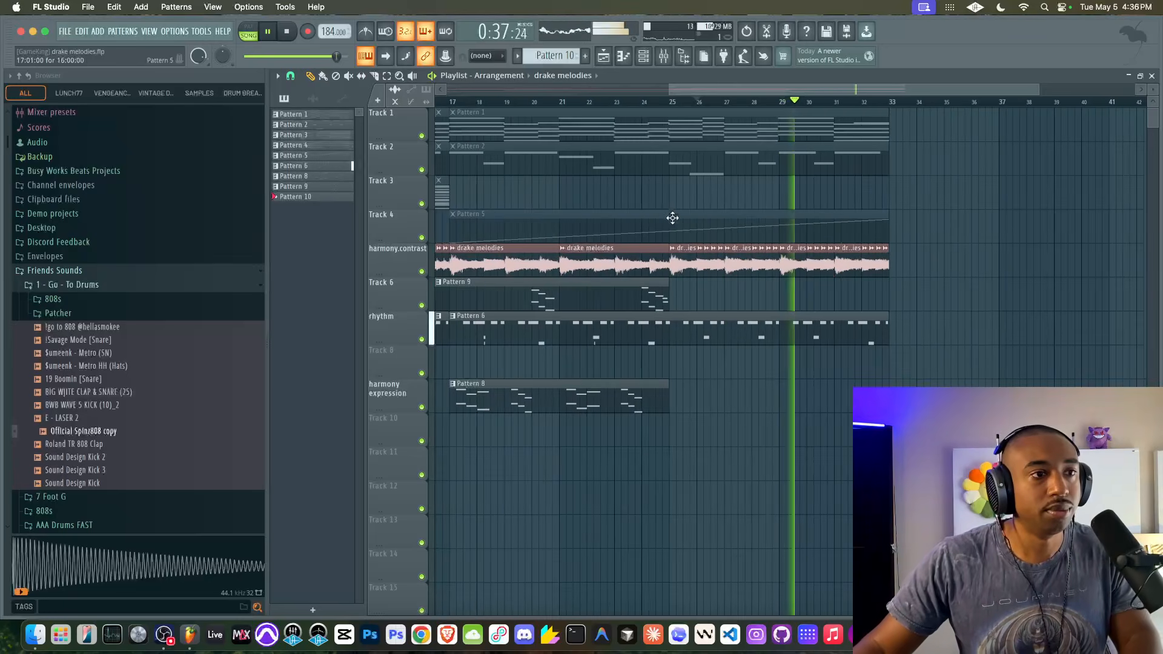
pyautogui.click(441, 89)
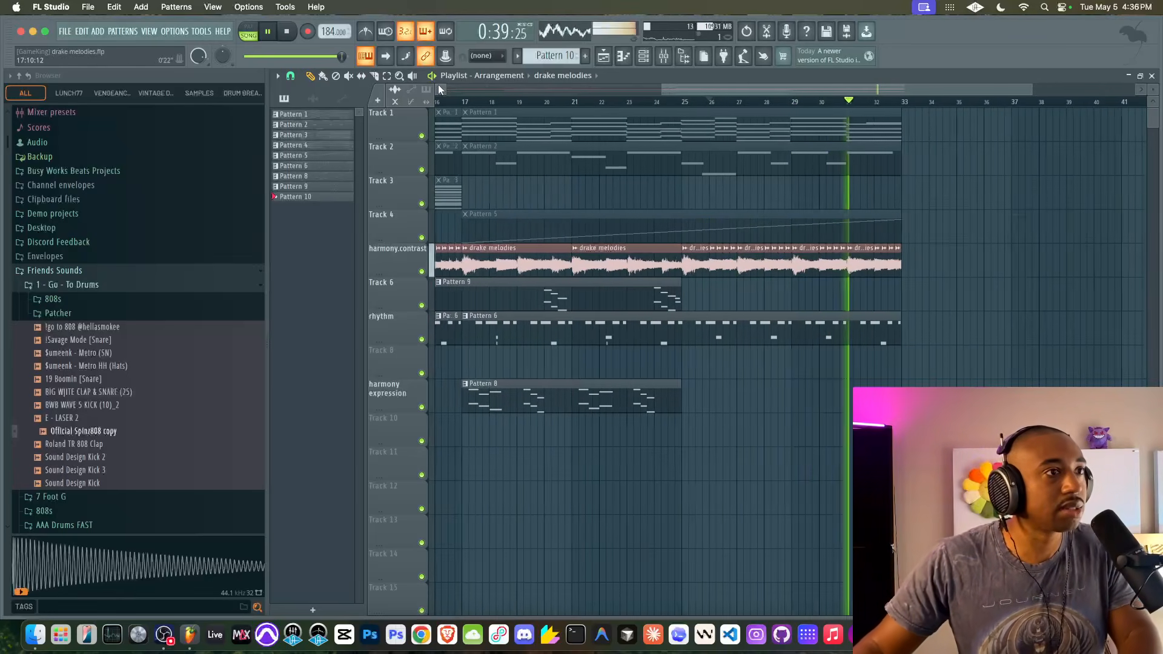
pyautogui.hscroll(5, 519, 171)
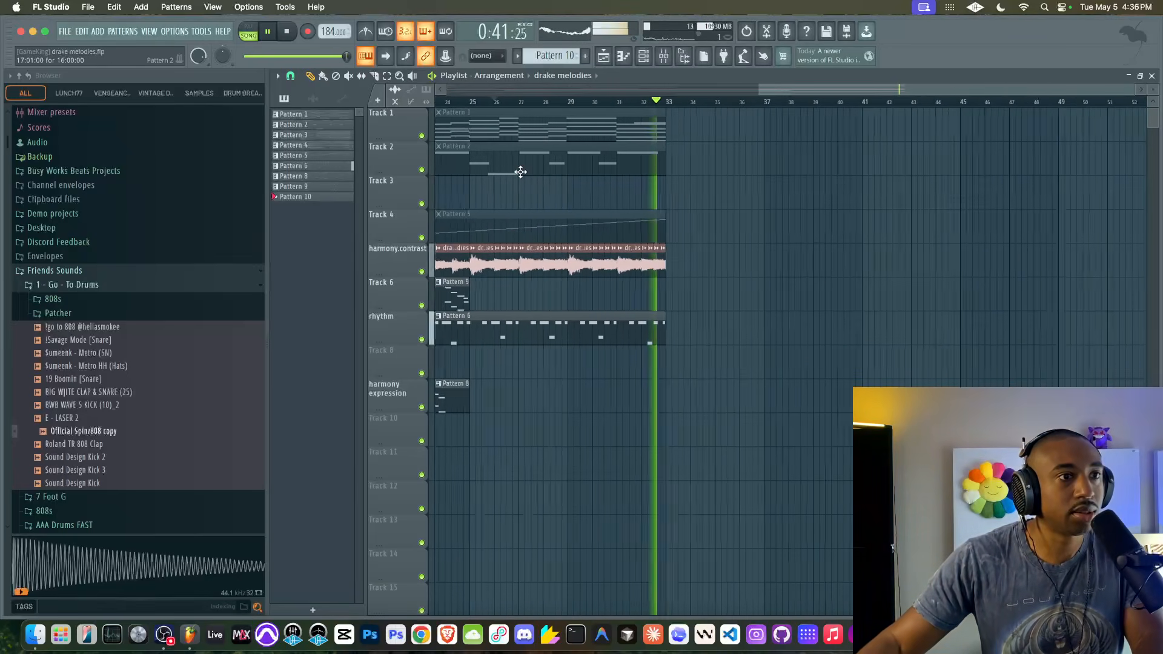
pyautogui.hscroll(-6, 519, 171)
pyautogui.scroll(-3, 519, 171)
pyautogui.hscroll(-1, 519, 172)
pyautogui.hscroll(-2, 563, 239)
pyautogui.hscroll(-1, 563, 239)
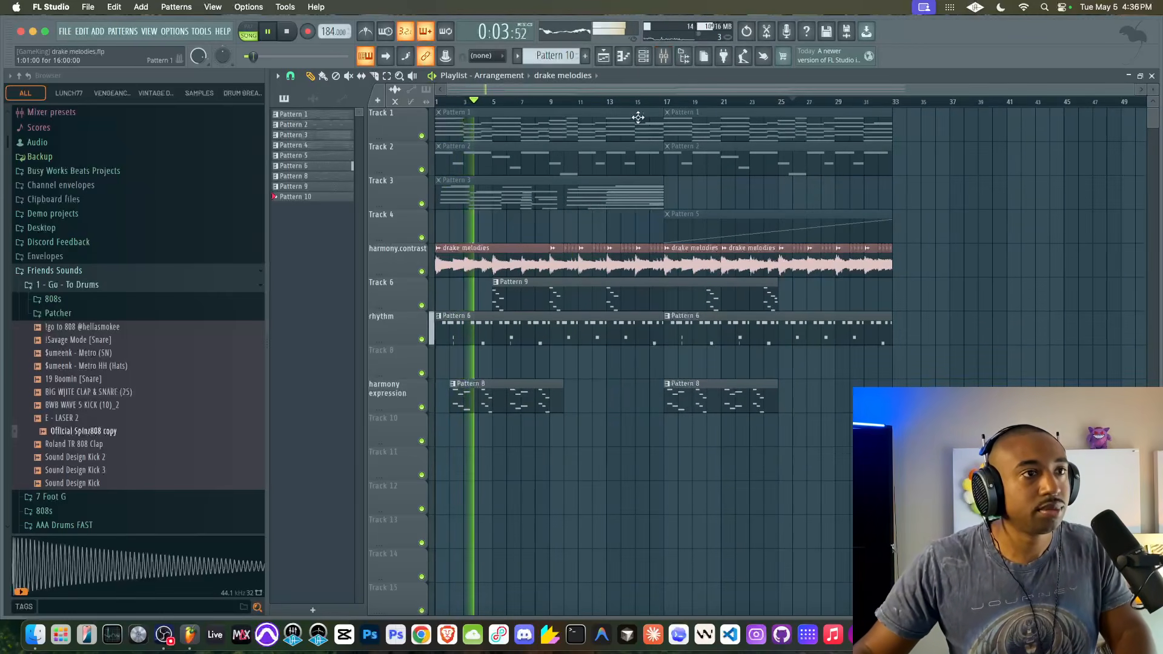
# - Route the ZENOLOGY #4 channel to mixer track 10 and save the project
pyautogui.click(643, 57)
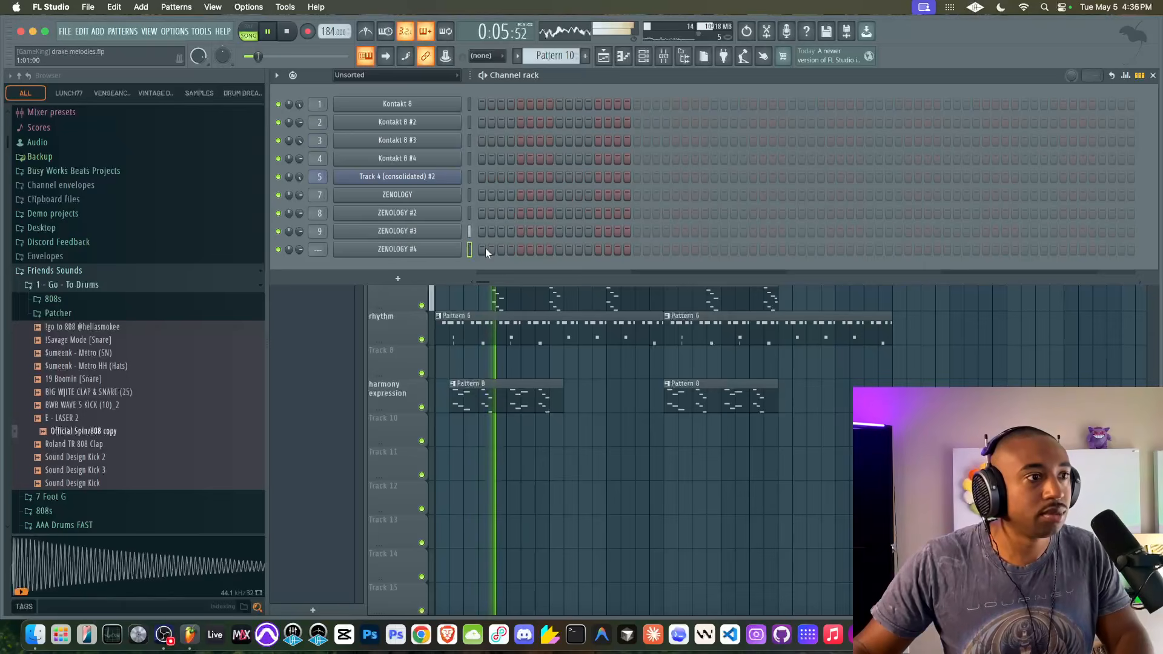
pyautogui.press('super+l')
pyautogui.press('super+s')
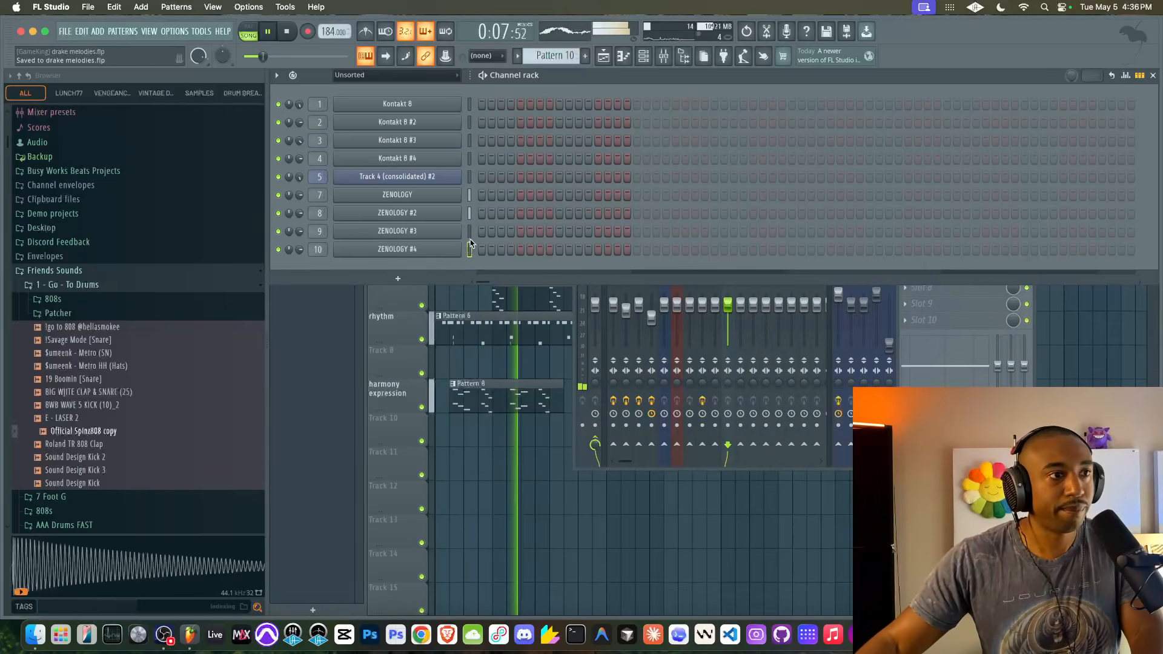
# - Open Pattern 8 on the harmony expression track and show its ZENOLOGY #2 instrument and mixer track
pyautogui.click(510, 409)
pyautogui.doubleClick(509, 407)
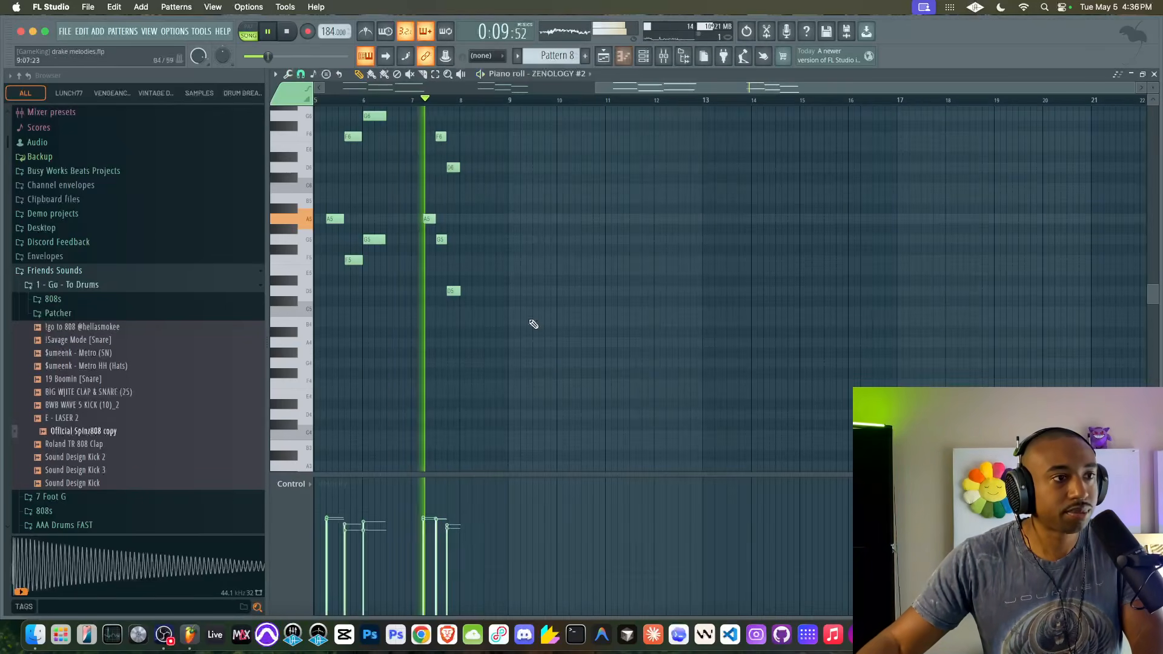
pyautogui.click(643, 56)
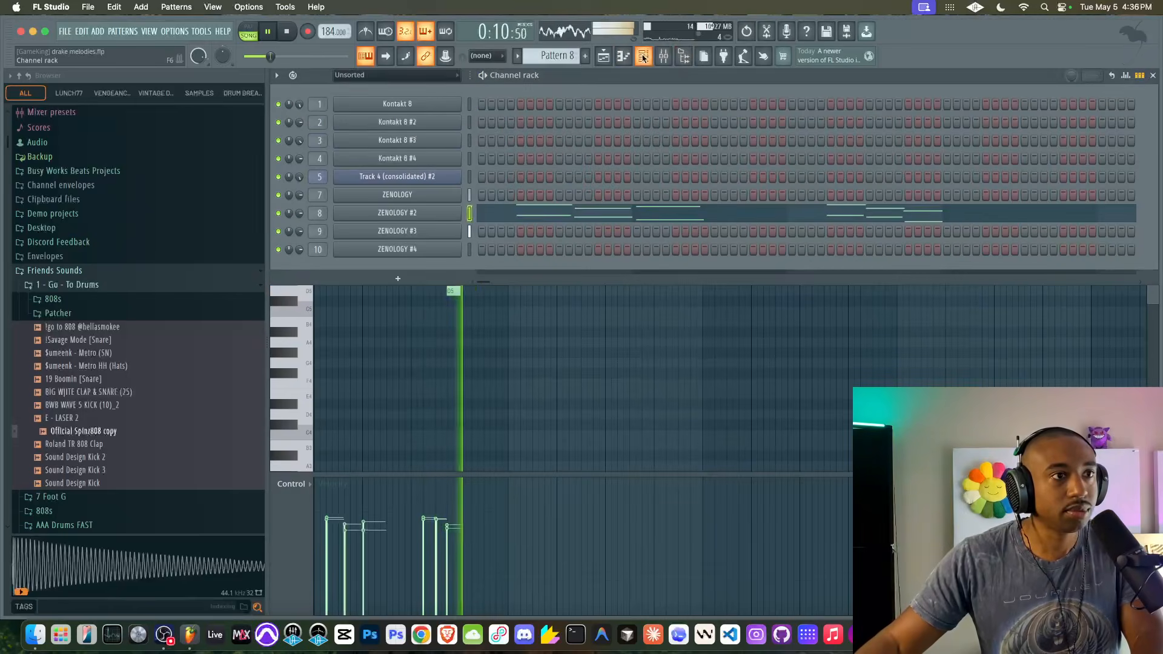
pyautogui.click(413, 214)
pyautogui.click(663, 58)
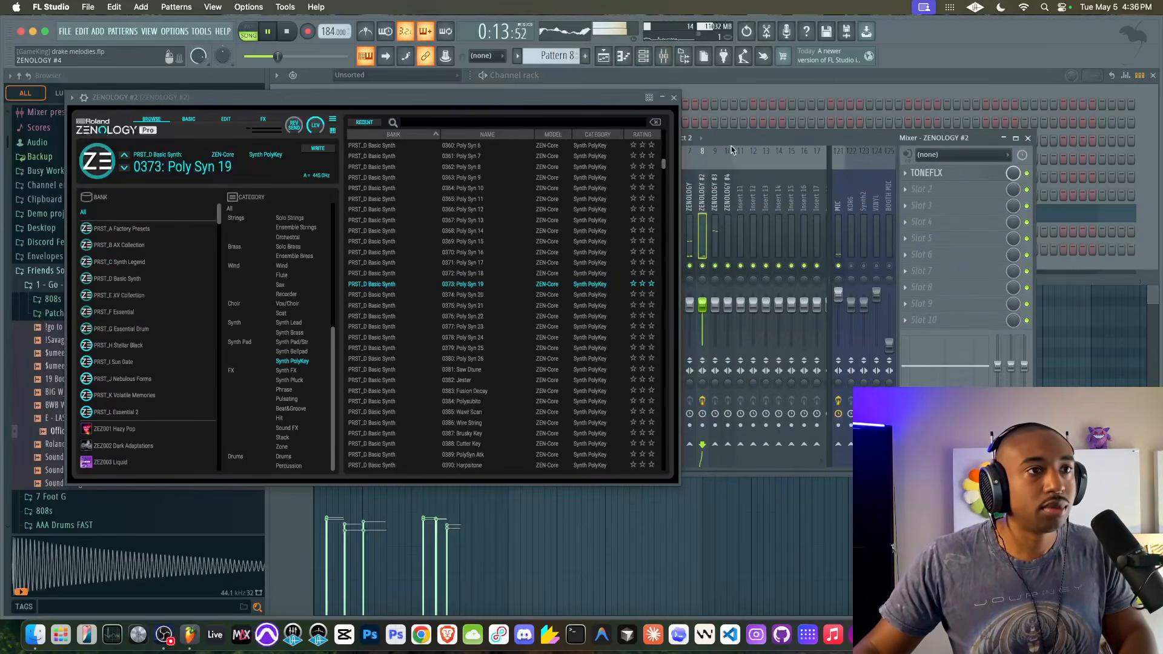
pyautogui.press('space')
# - Enable the Echoflux delay among TONEFLX's advanced effects on the ZENOLOGY #2 mixer track, and close the plugin windows
pyautogui.click(674, 98)
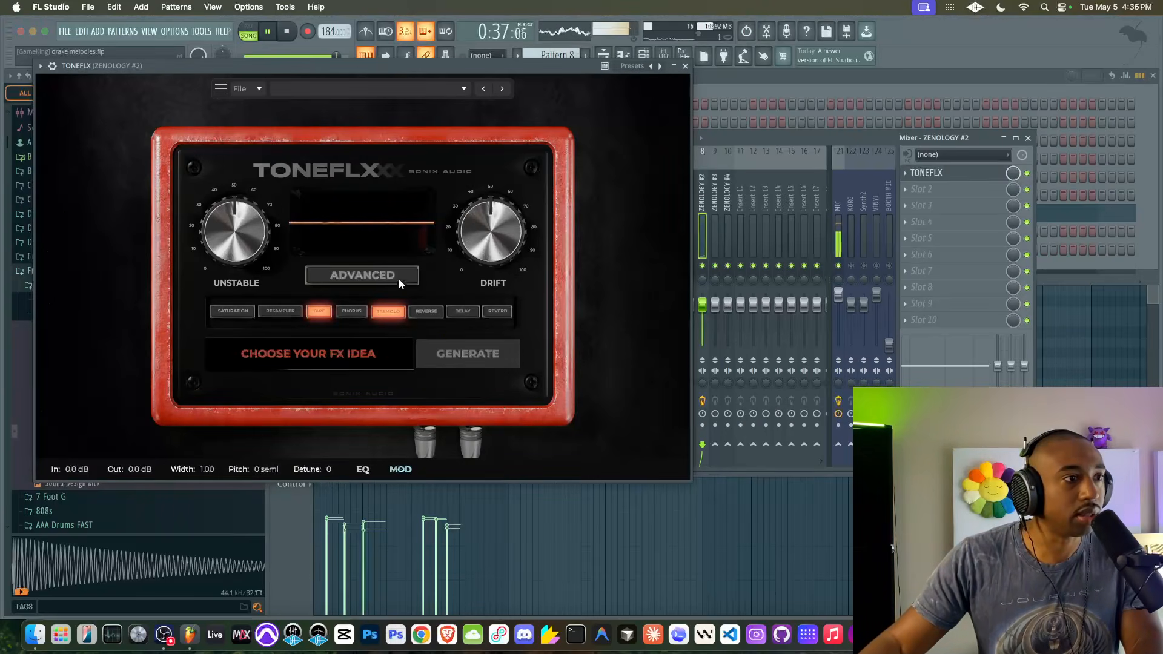
pyautogui.click(398, 277)
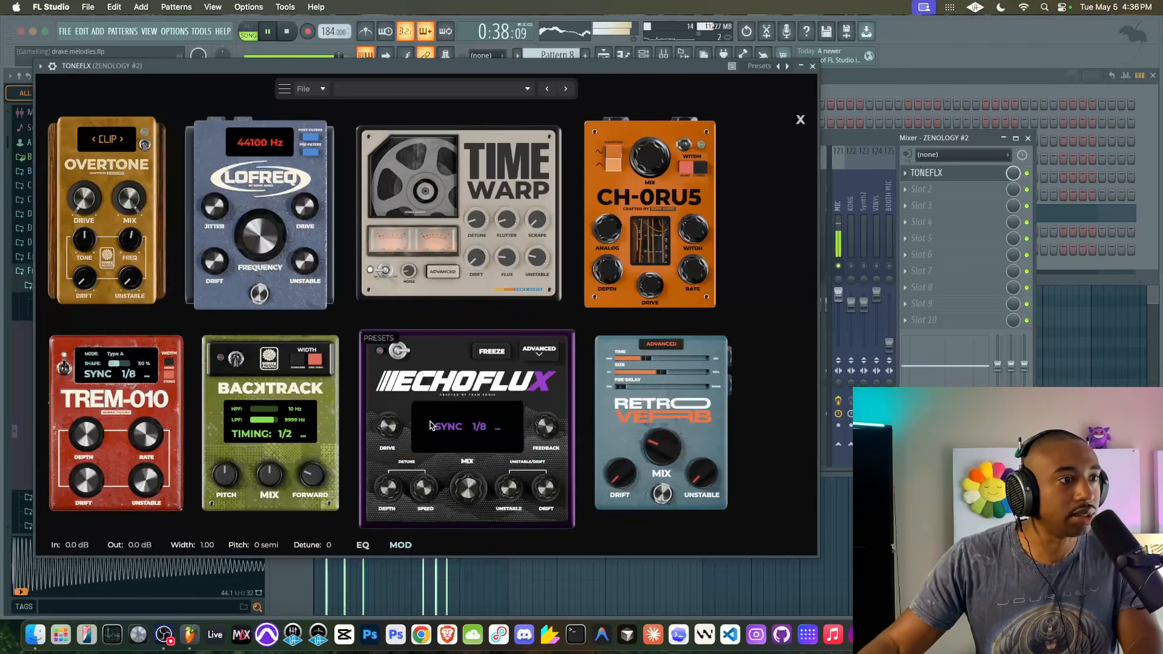
pyautogui.click(813, 66)
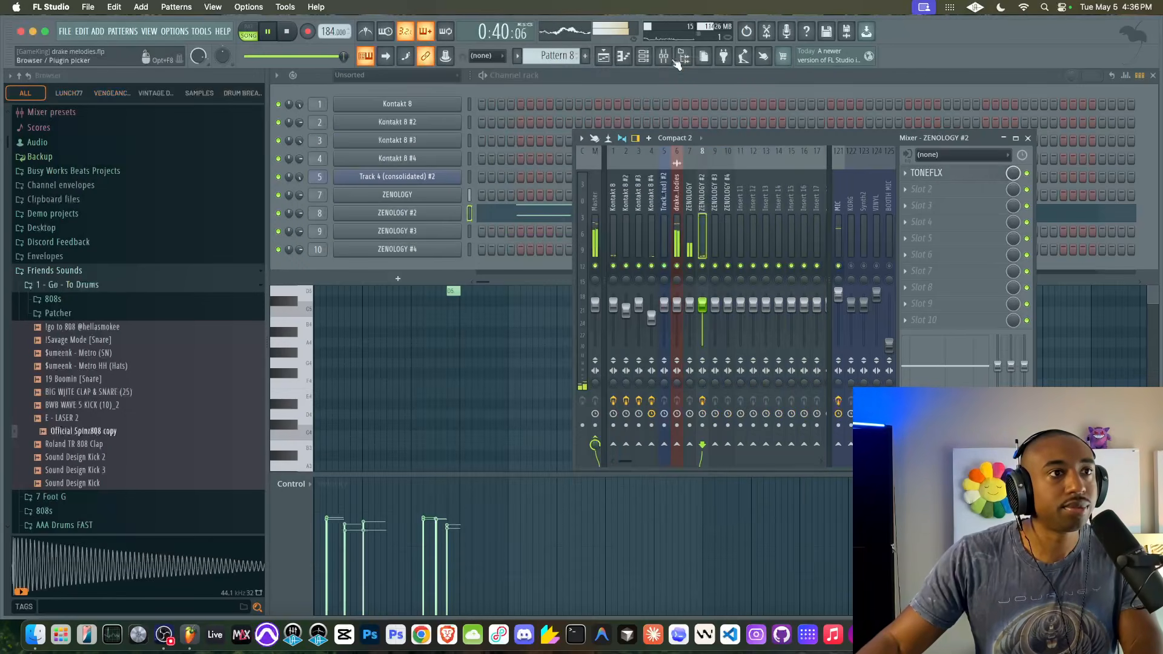
# - Restart the song from the beginning with Pattern 7 selected and return to the playlist
pyautogui.click(595, 56)
pyautogui.press('Return')
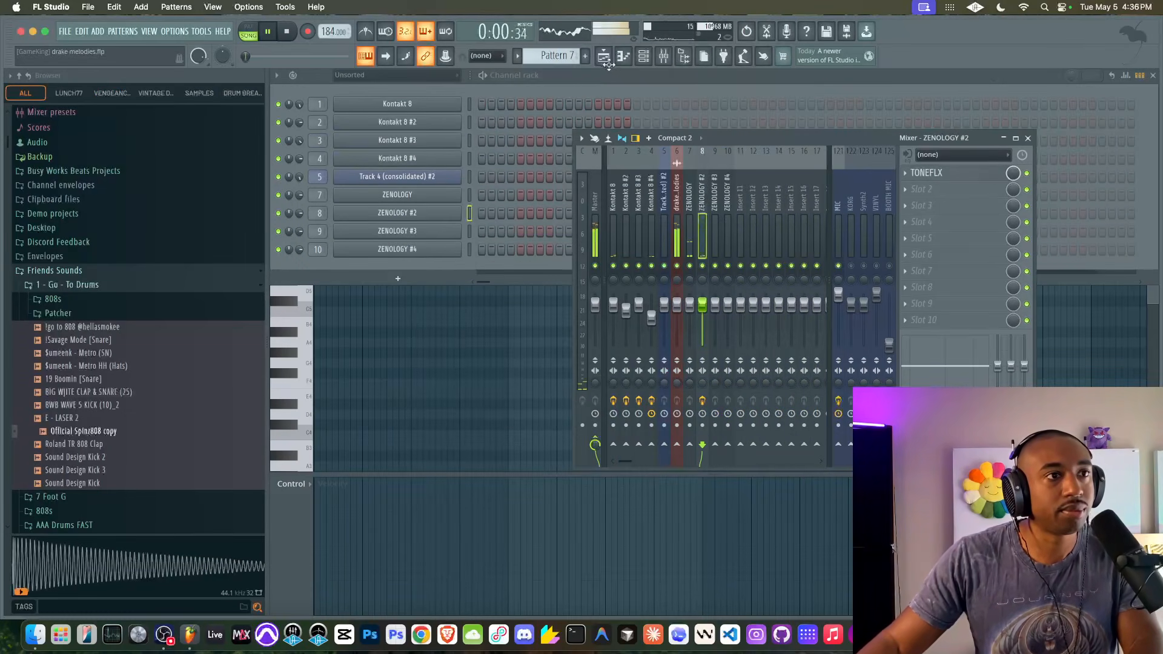
pyautogui.click(605, 57)
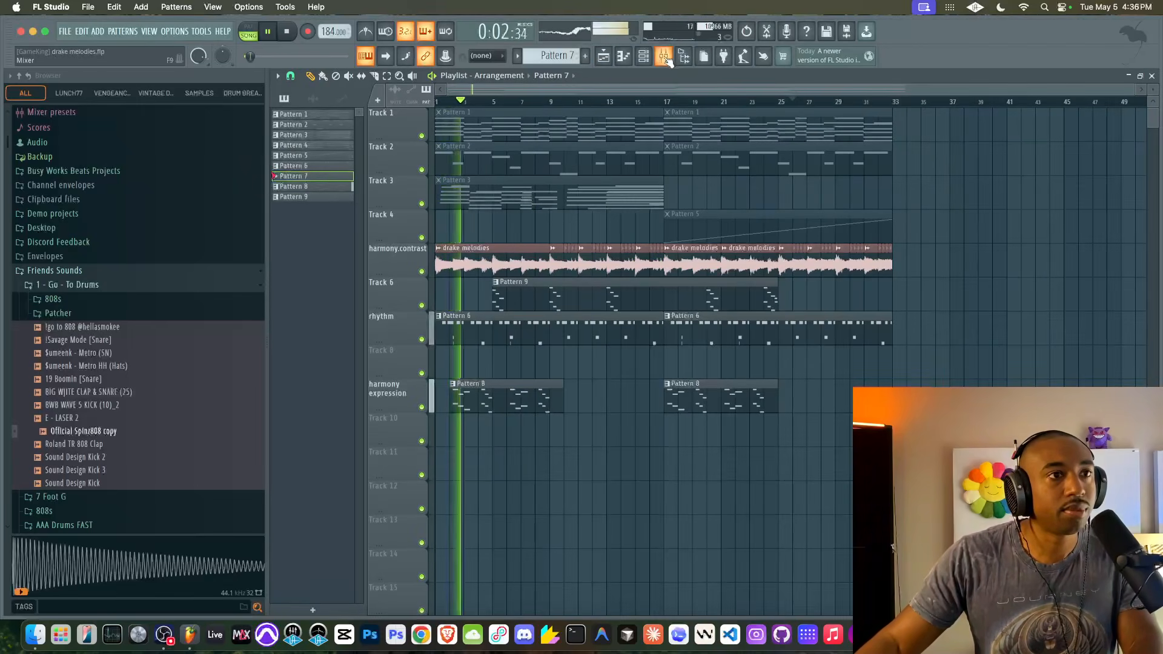
# - Reopen TONEFLX on ZENOLOGY #2 and check its advanced effects against the playing song
pyautogui.press('F9')
pyautogui.click(962, 176)
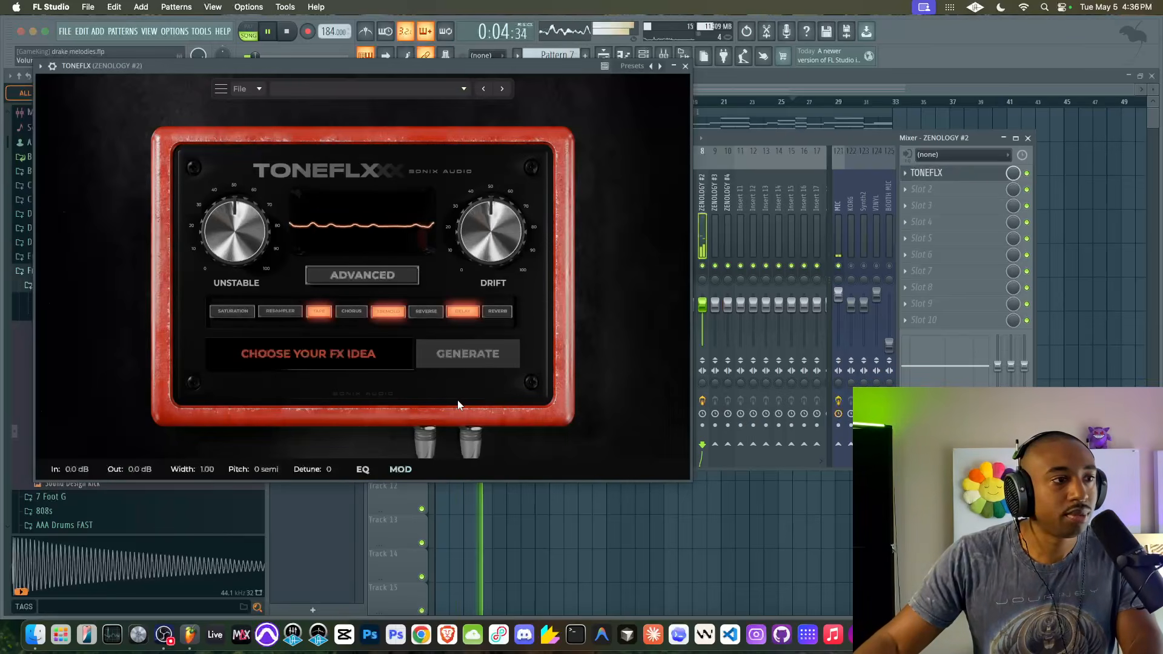
pyautogui.click(382, 282)
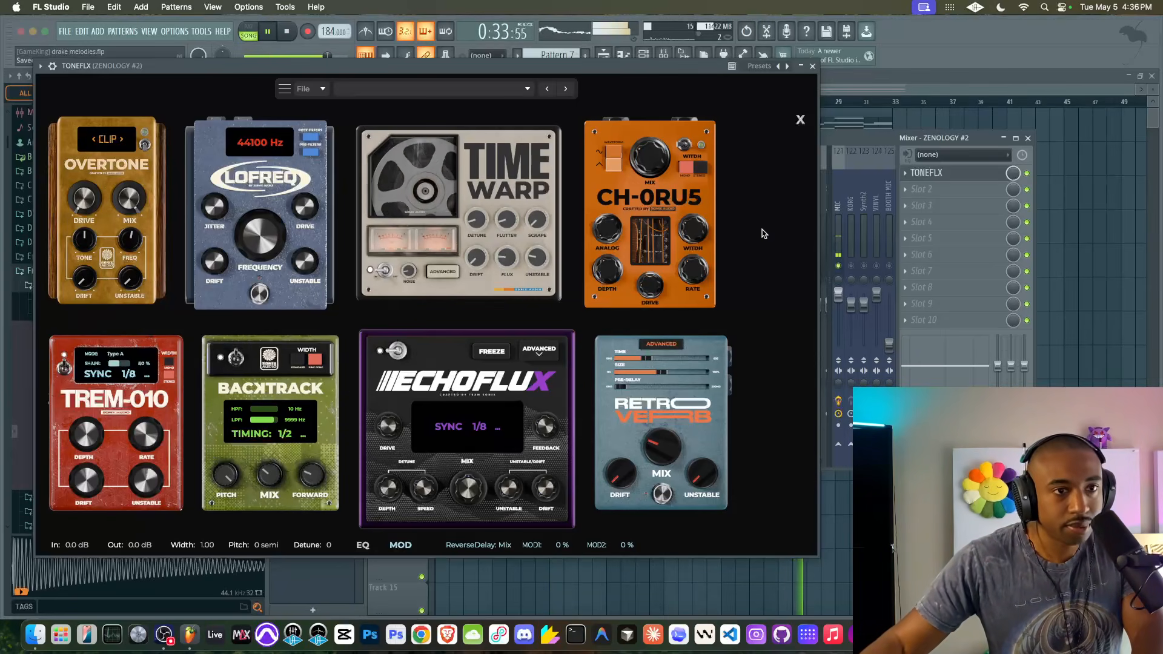
pyautogui.press('F9')
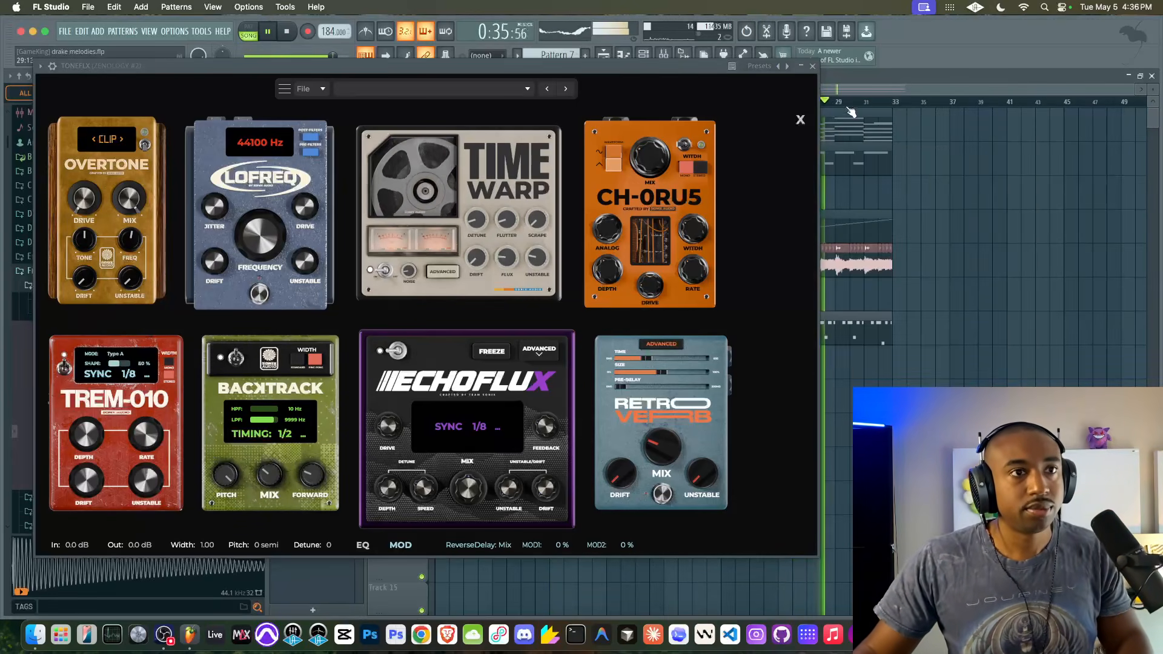
pyautogui.click(812, 66)
# - Play the song from bar 16, recheck TONEFLX's advanced effects, and bypass TONEFLX on the ZENOLOGY #2 mixer track
pyautogui.click(652, 104)
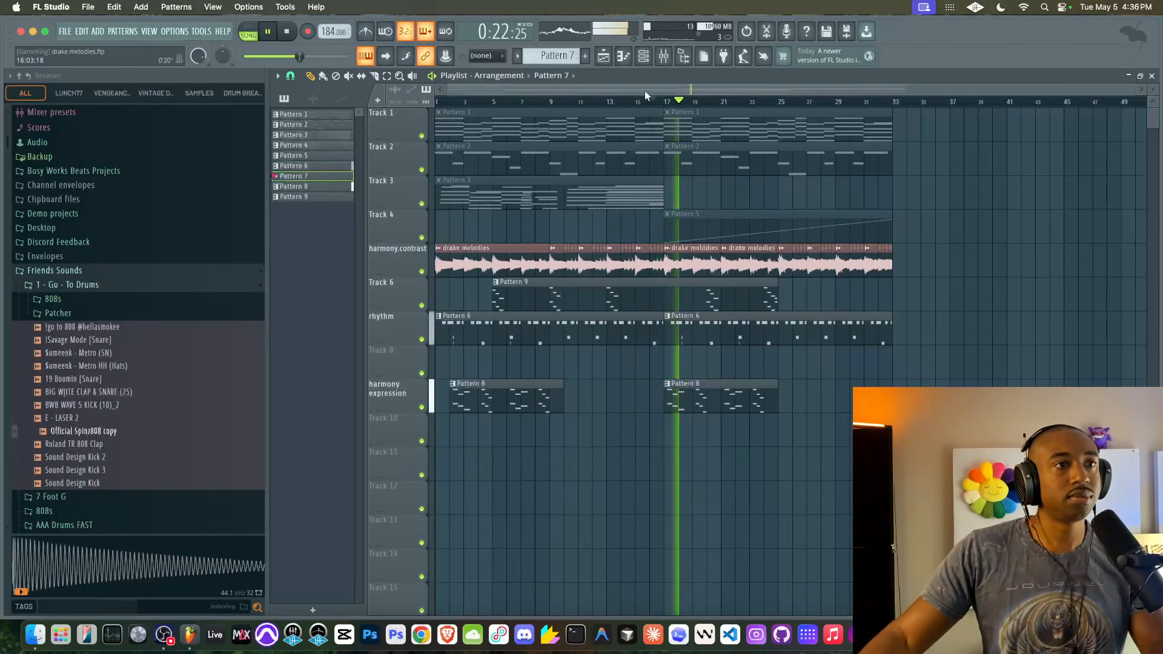
pyautogui.click(664, 56)
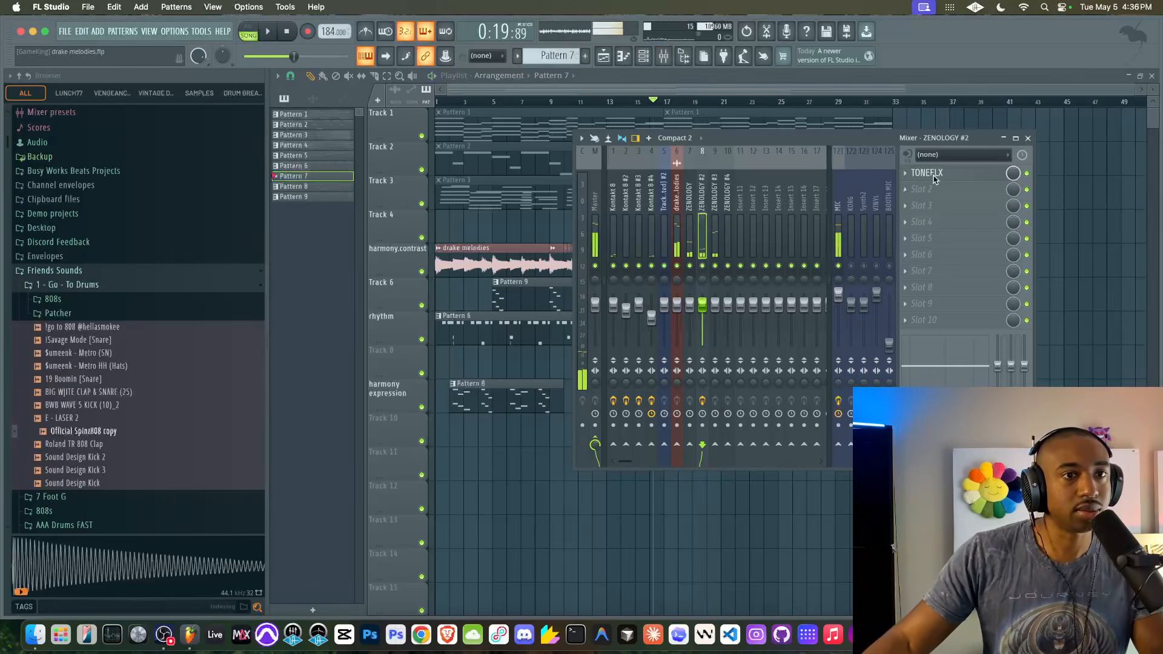
pyautogui.click(931, 174)
pyautogui.click(359, 277)
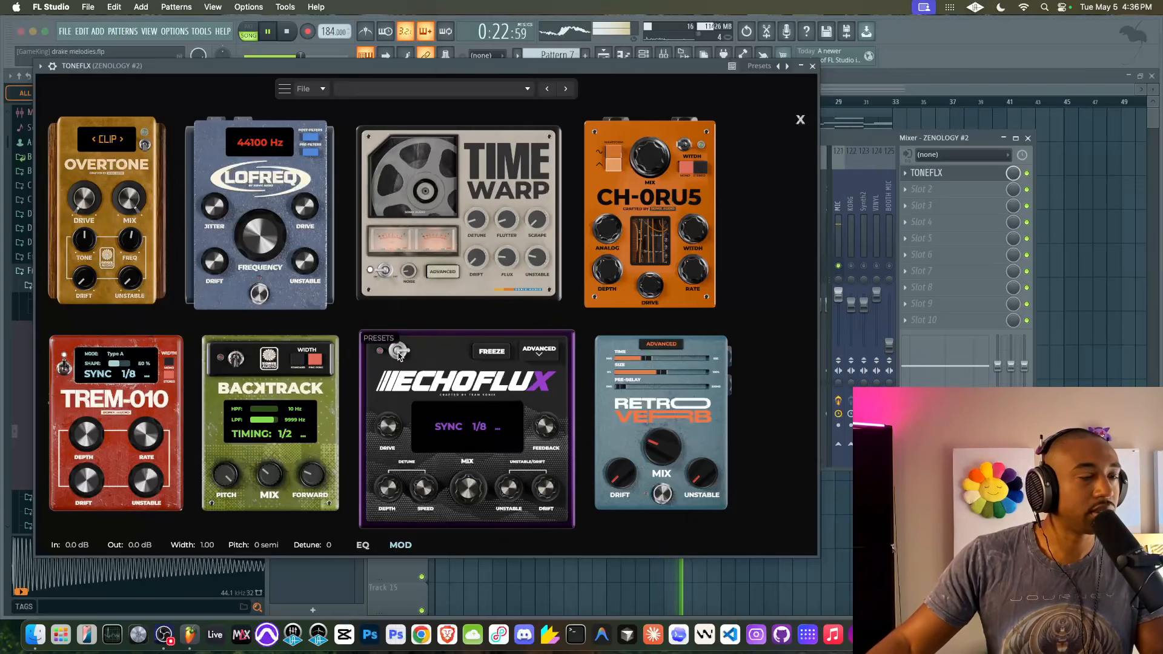
pyautogui.click(811, 66)
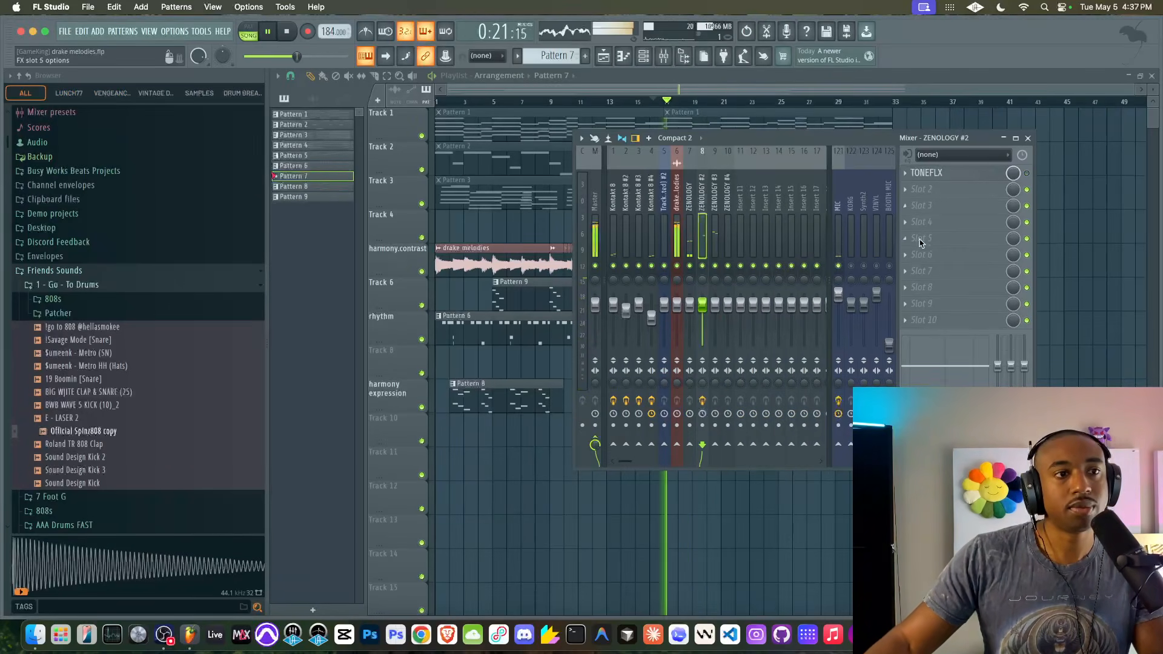
pyautogui.click(1026, 174)
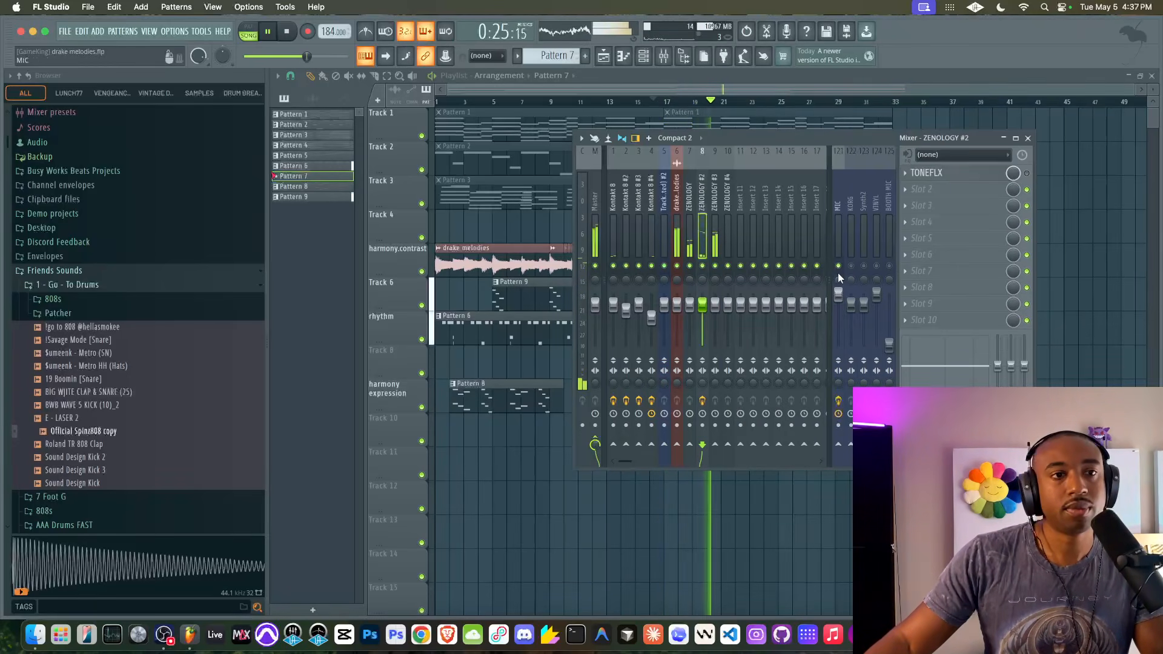
# - Open ZENOLOGY #2 from the channel rack and bring up its miscellaneous channel settings with the song playing
pyautogui.press('F9')
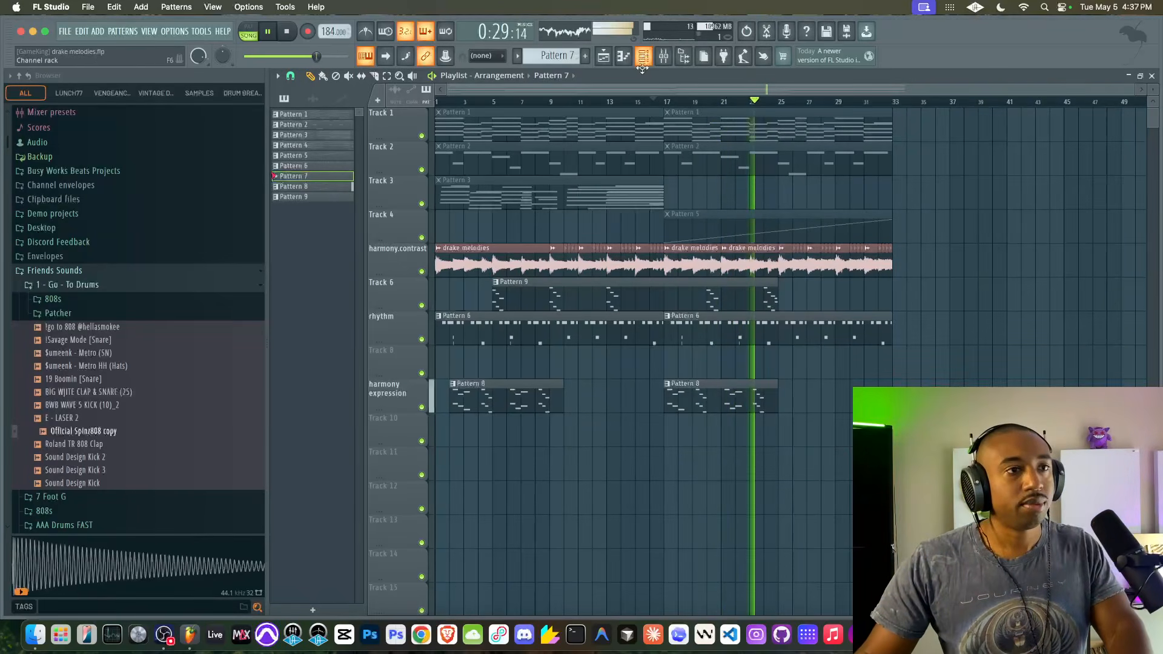
pyautogui.click(664, 55)
pyautogui.press('space')
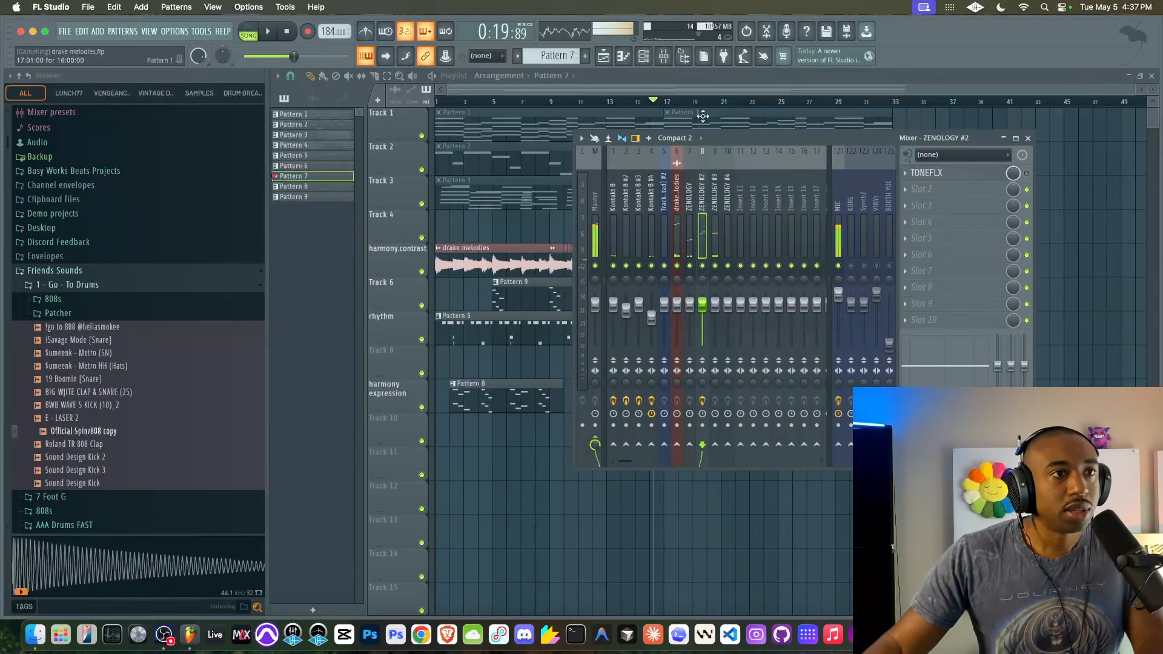
pyautogui.click(643, 56)
pyautogui.press('space')
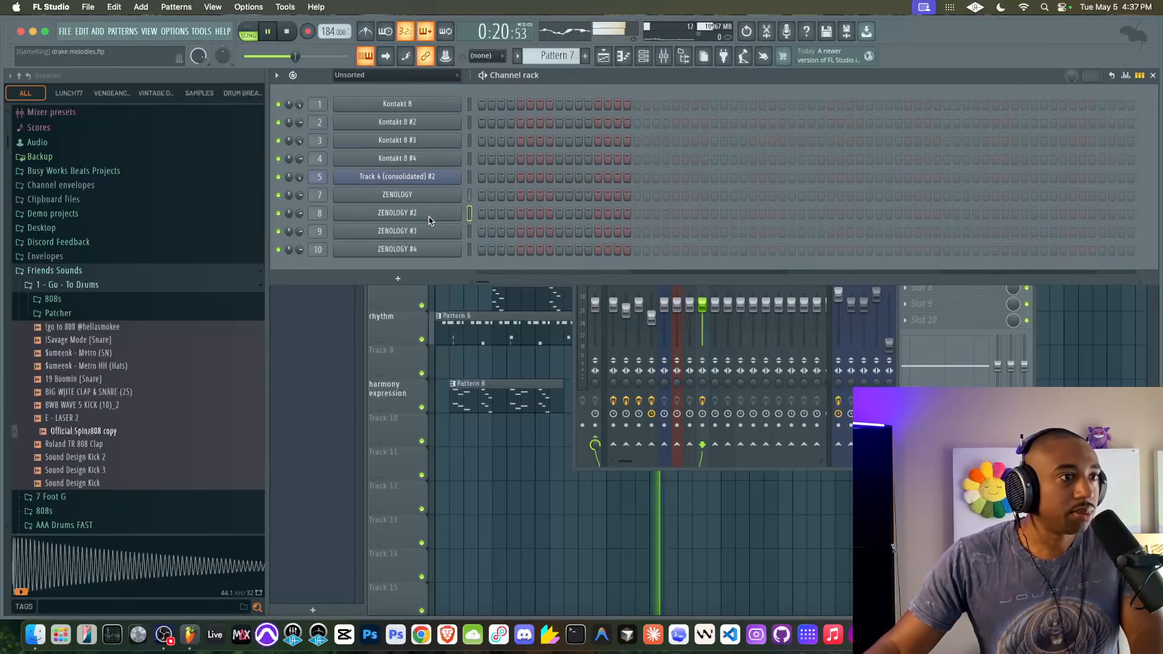
pyautogui.click(428, 220)
pyautogui.click(85, 98)
pyautogui.click(130, 120)
pyautogui.press('space')
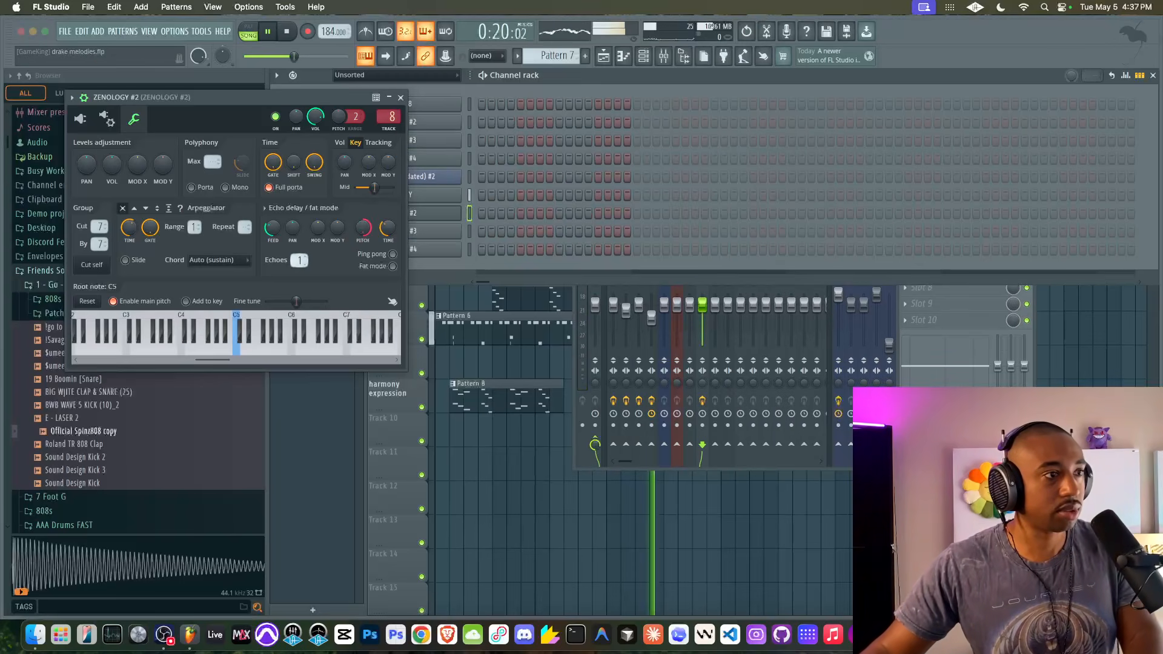
# - Set ZENOLOGY #2's echo delay to one ping-pong echo with shifted pan, 30% feedback and +700 cents pitch
pyautogui.moveTo(295, 228); pyautogui.dragTo(295, 209)
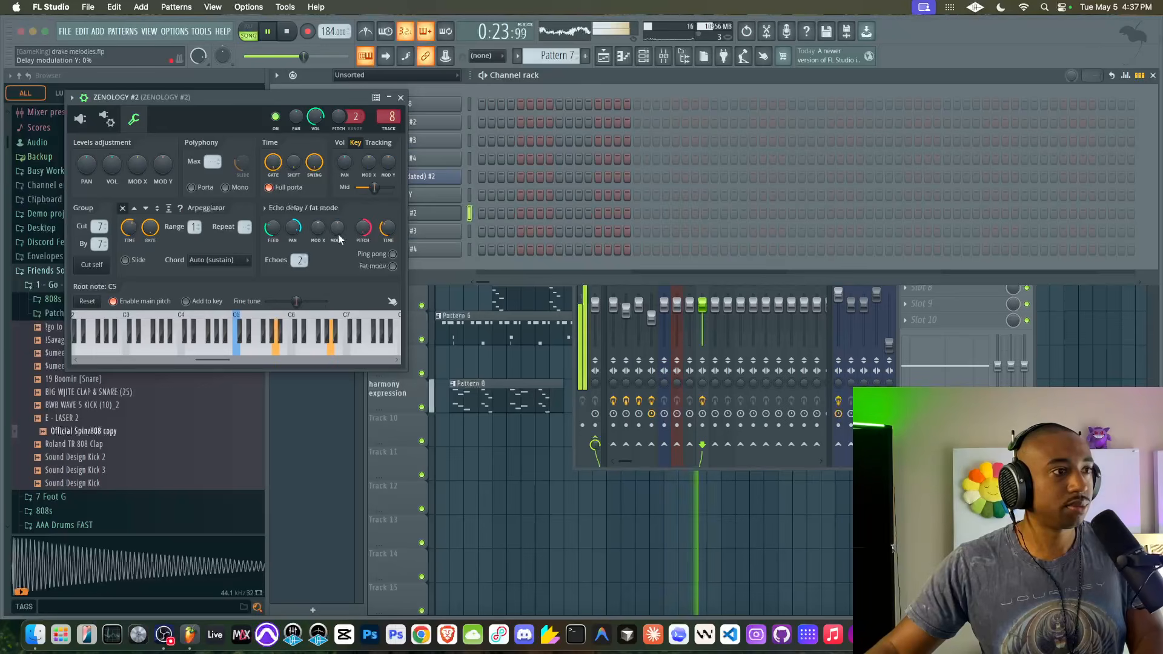
pyautogui.moveTo(275, 229); pyautogui.dragTo(274, 238)
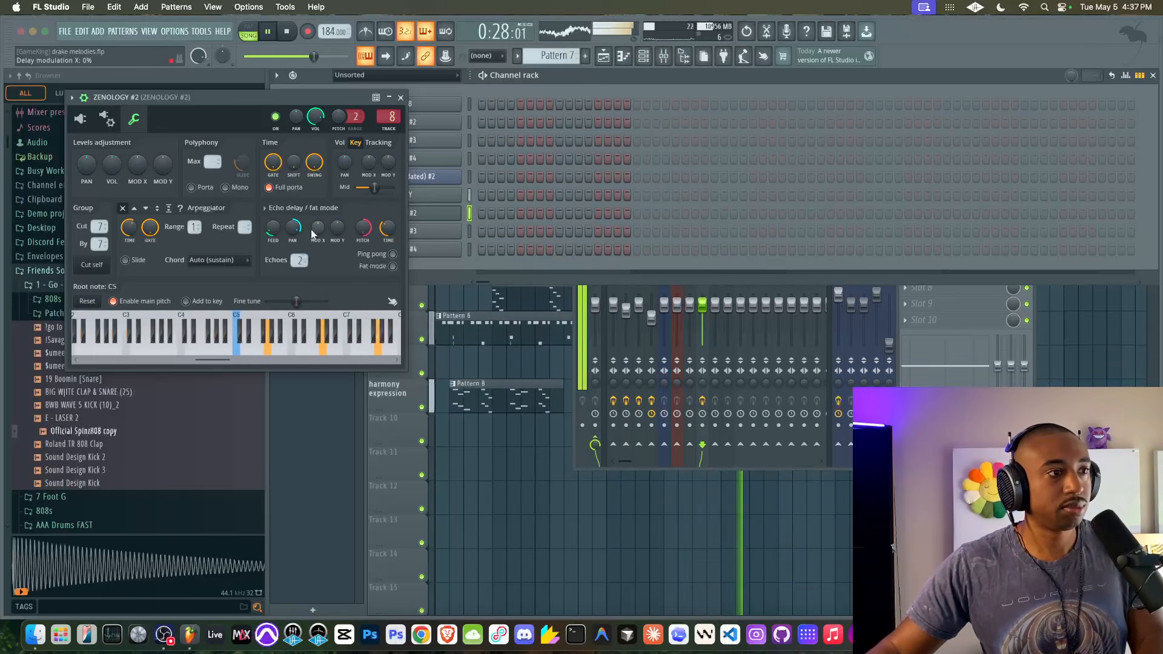
pyautogui.moveTo(363, 231); pyautogui.dragTo(364, 239)
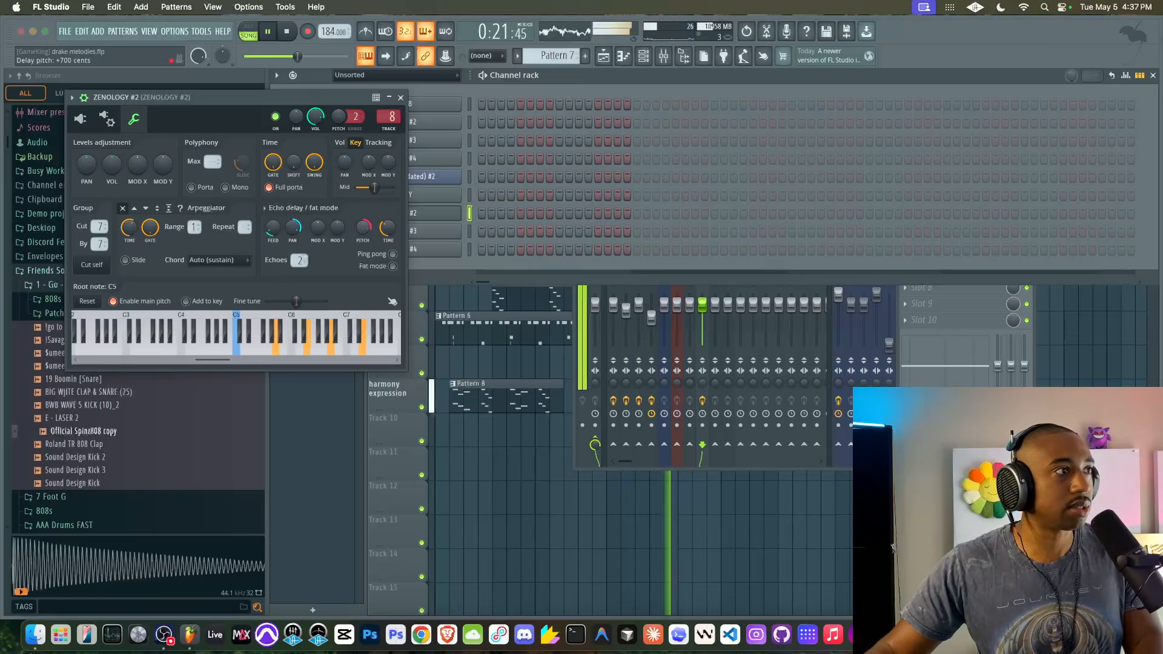
pyautogui.press('space')
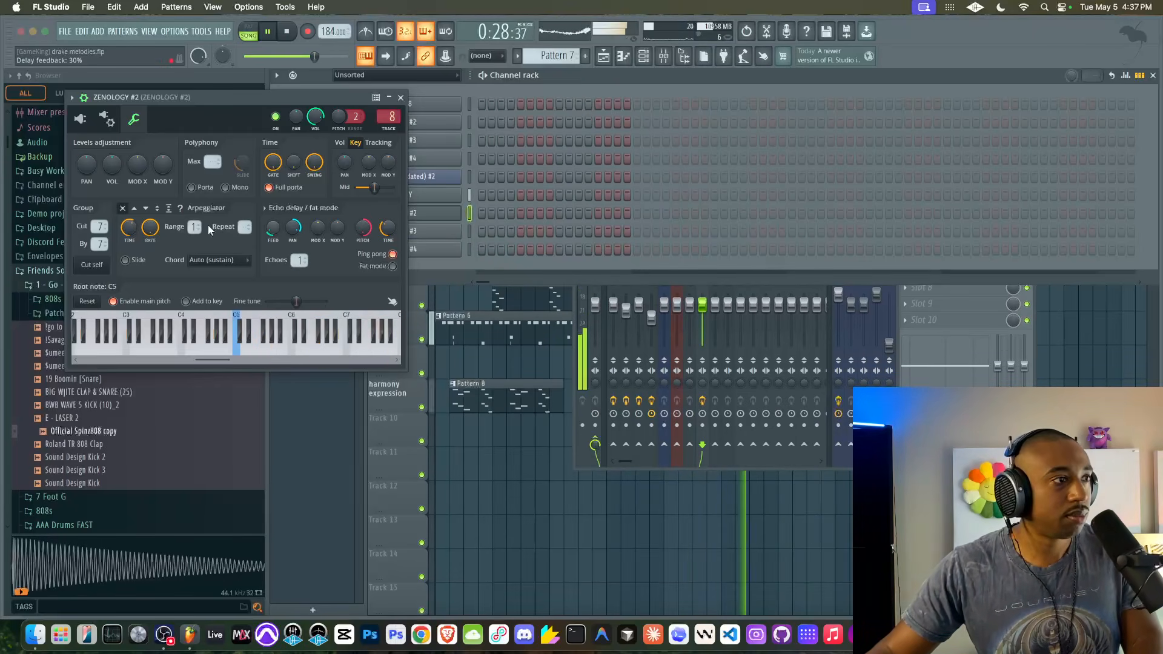
# - Turn on ZENOLOGY #2's arpeggiator in the up direction with range 2 and repeat 2, and close the channel rack
pyautogui.click(134, 208)
pyautogui.press('space')
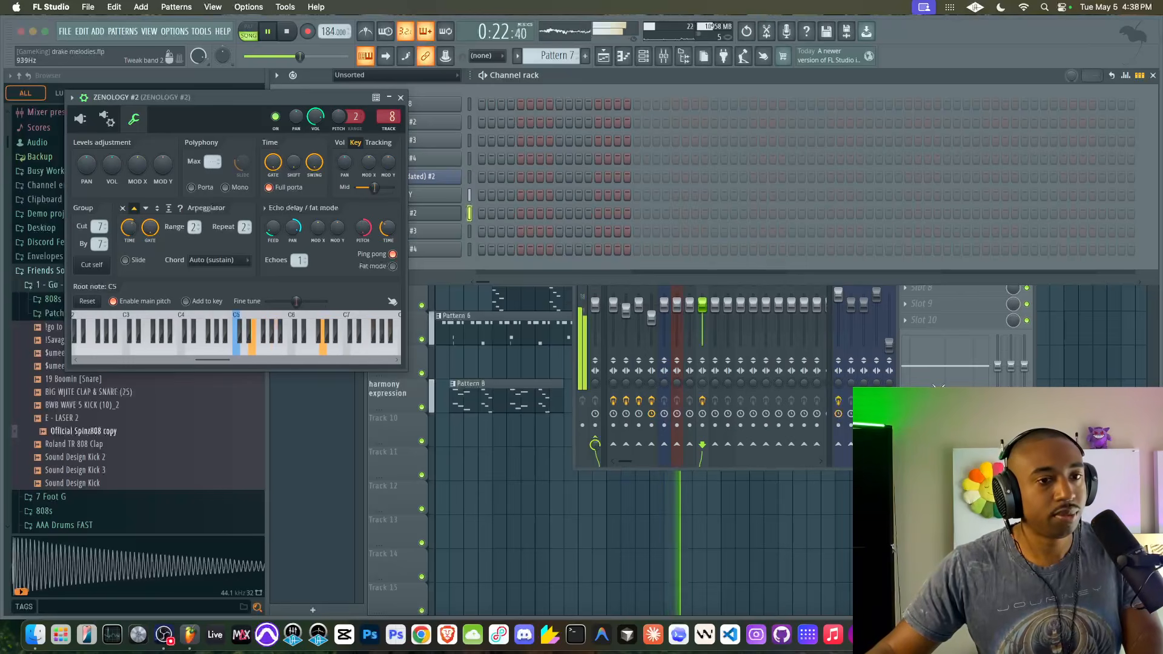
pyautogui.click(939, 380)
pyautogui.click(864, 288)
pyautogui.click(643, 57)
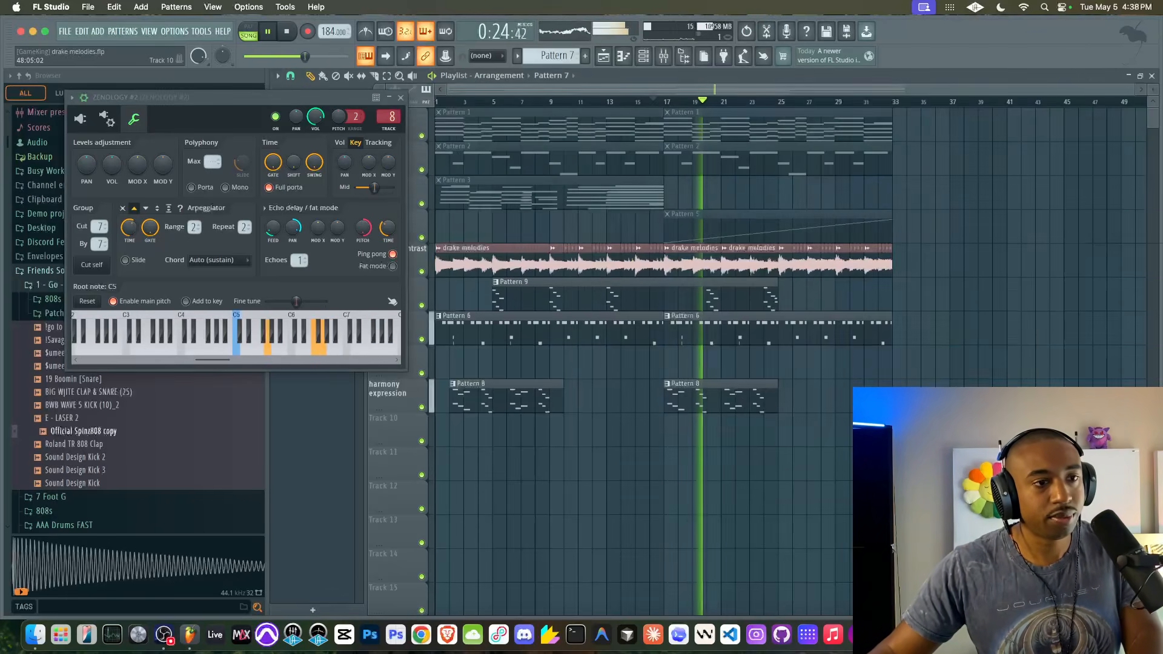
# - Change ZENOLOGY #2's arpeggio direction to down, lower its echo delay pitch, and replay the song with the mixer open
pyautogui.click(664, 56)
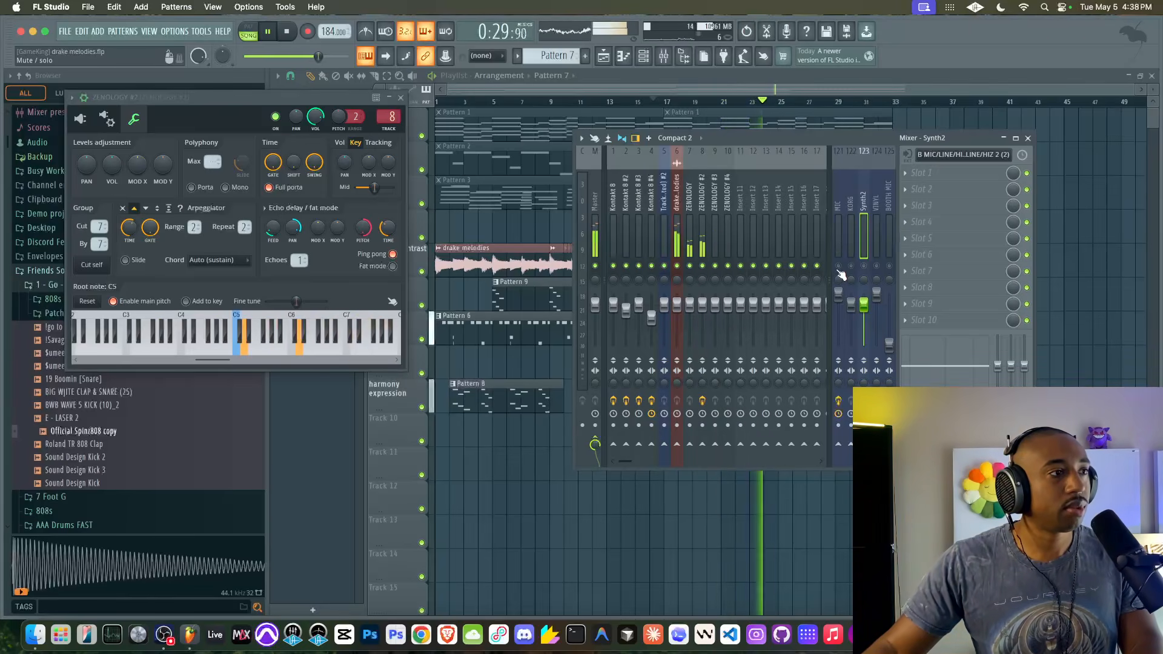
pyautogui.press('space')
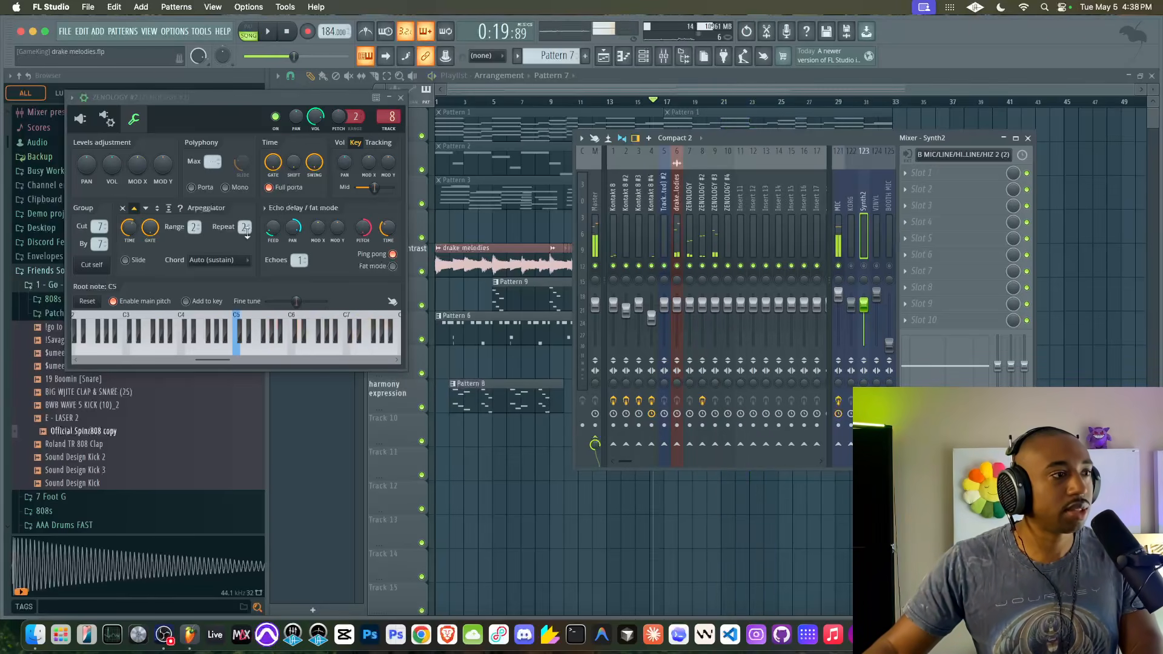
pyautogui.click(162, 239)
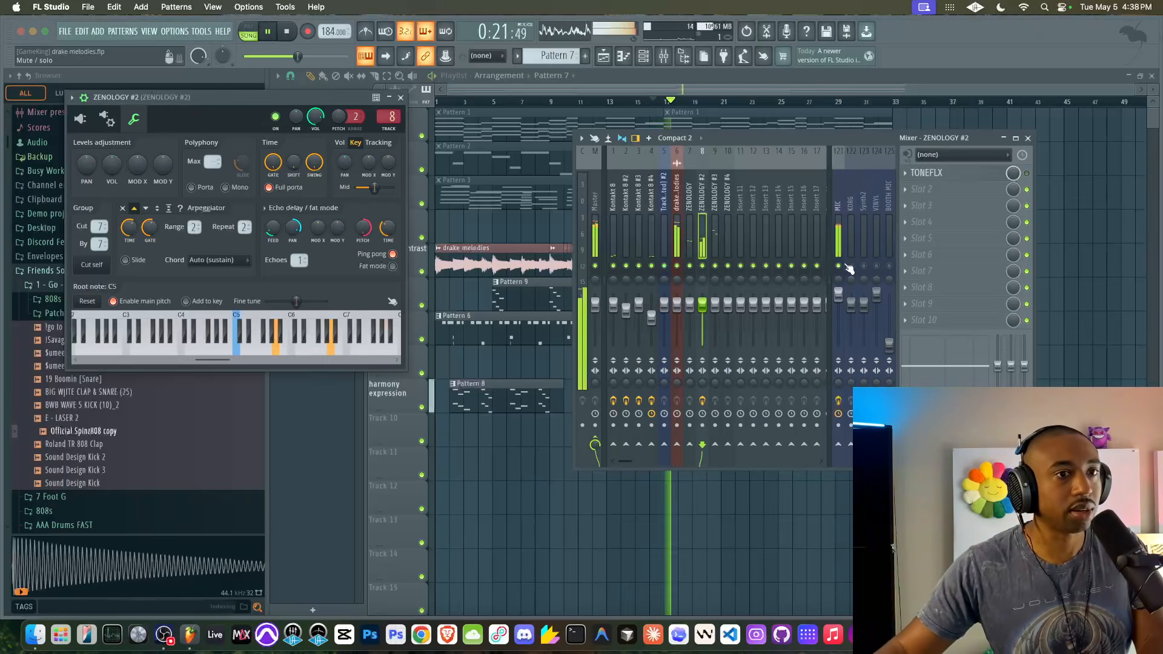
pyautogui.click(145, 208)
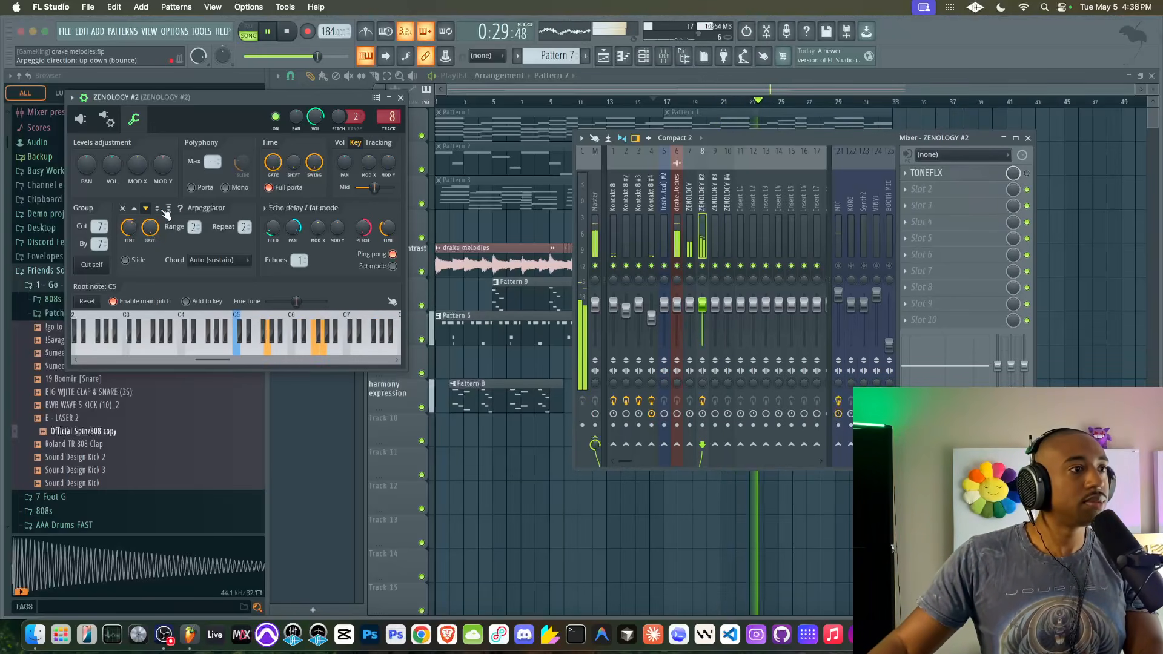
pyautogui.moveTo(362, 229); pyautogui.dragTo(363, 273)
pyautogui.press('space')
pyautogui.press('space')
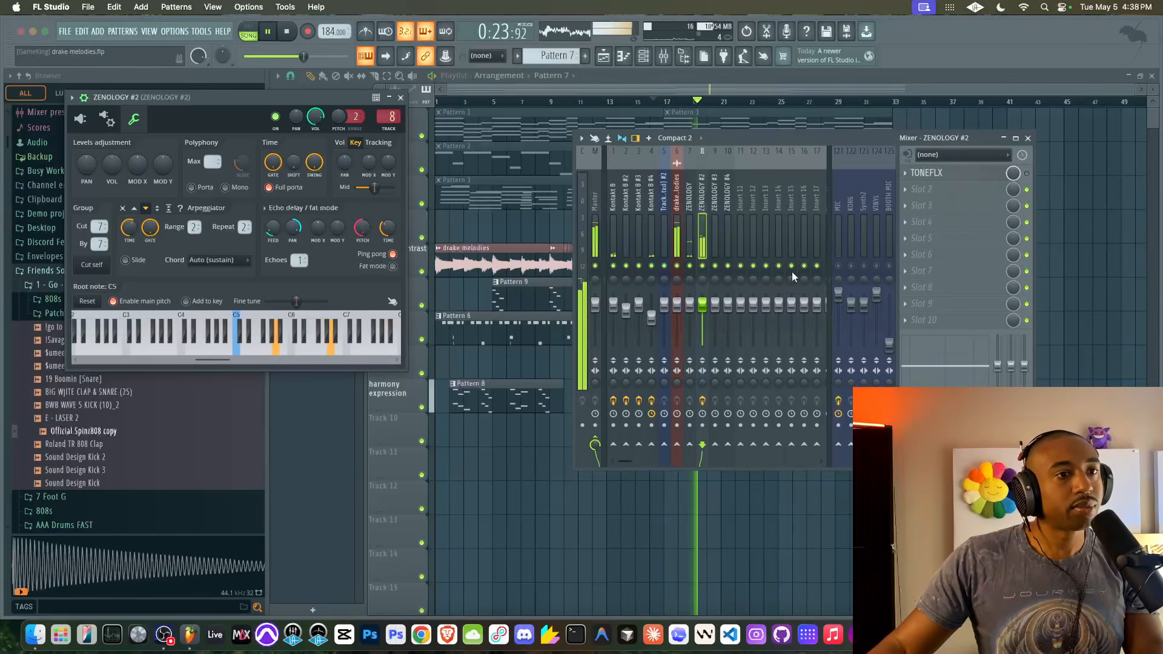
# - Re-enable TONEFLX on the ZENOLOGY #2 mixer track and switch on its Retro Verb effect
pyautogui.click(838, 266)
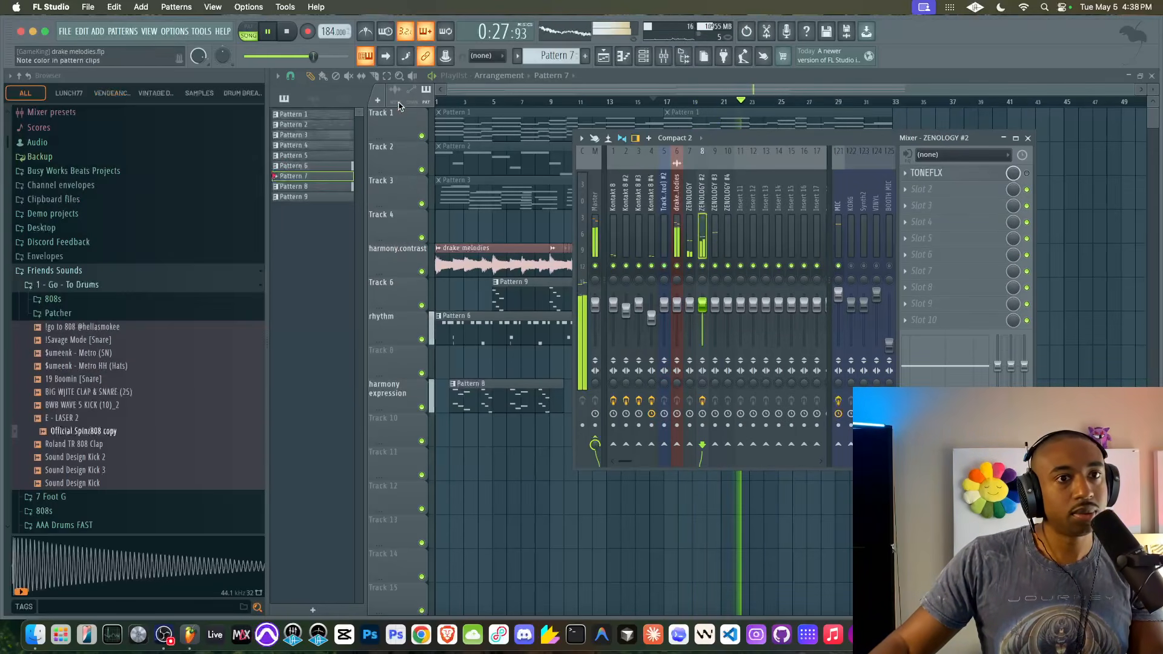
pyautogui.click(399, 98)
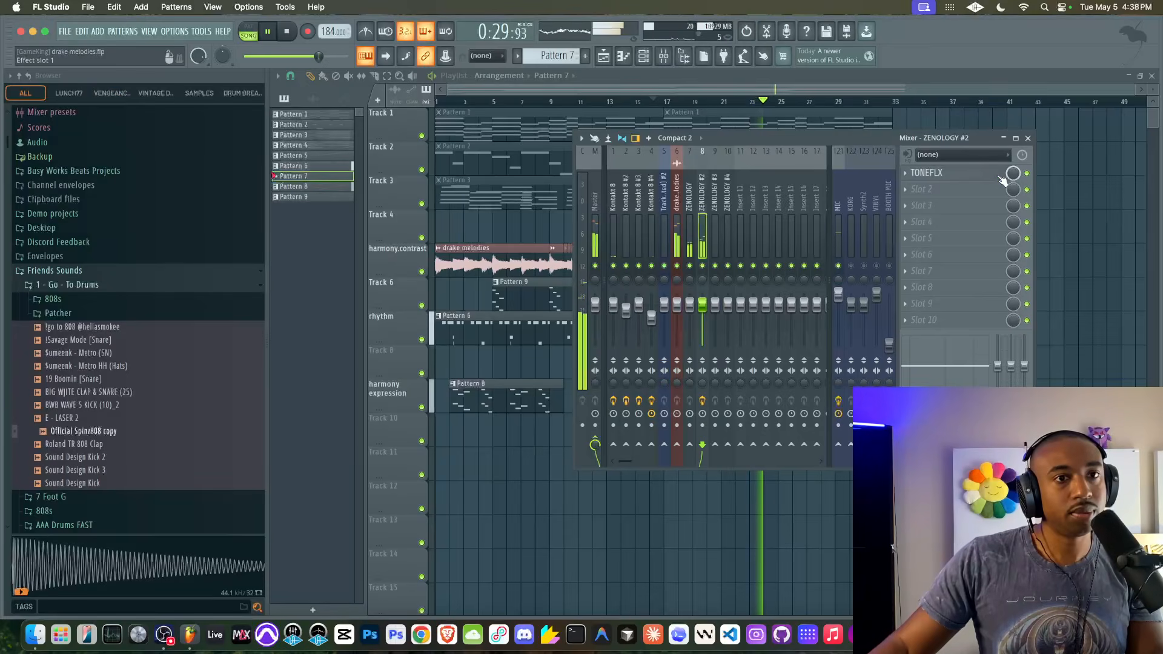
pyautogui.press('space')
pyautogui.click(332, 275)
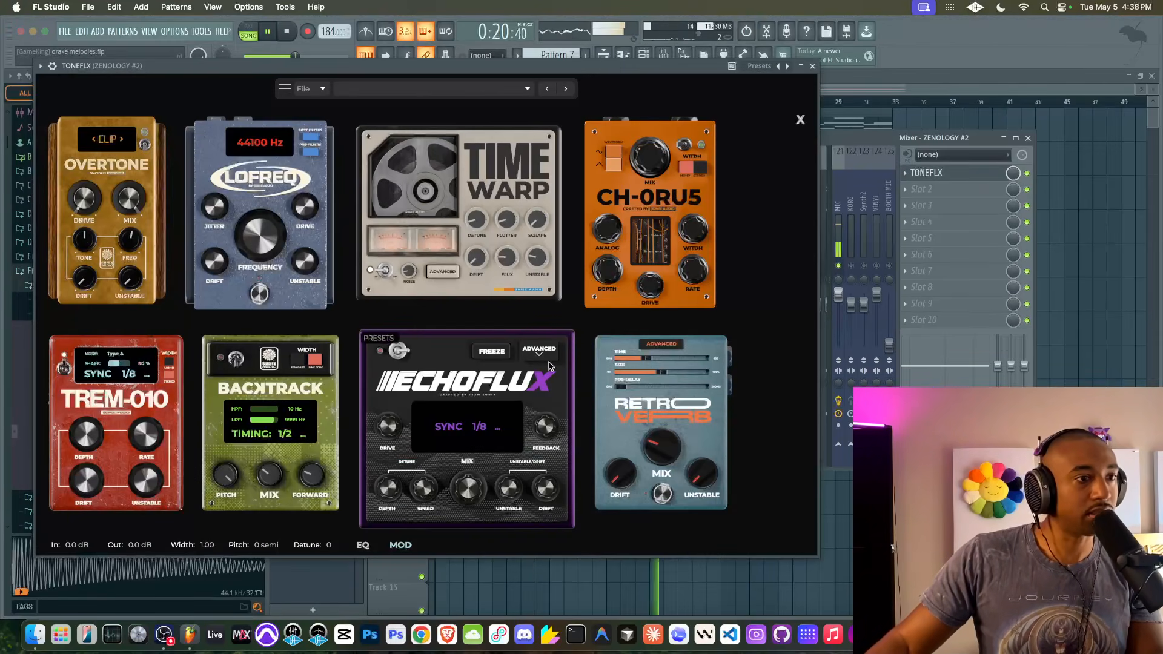
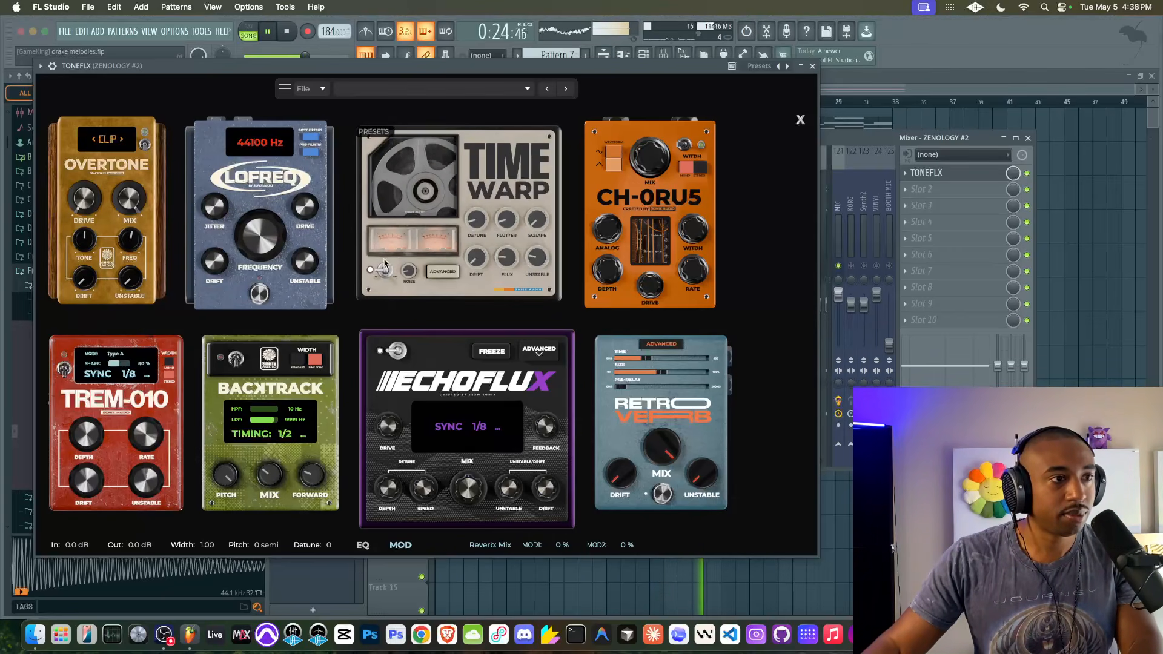
pyautogui.click(813, 66)
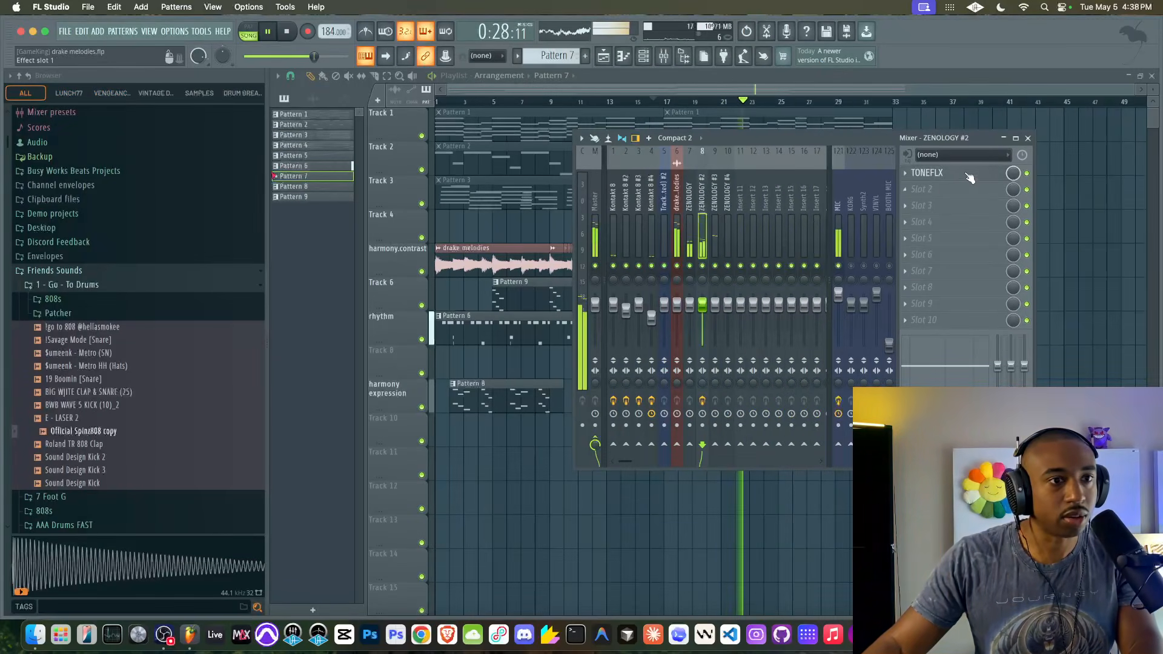
# - Increase the time and size of TONEFLX's Retro Verb on ZENOLOGY #2, and slightly lower that track's mixer fader
pyautogui.click(936, 173)
pyautogui.click(390, 280)
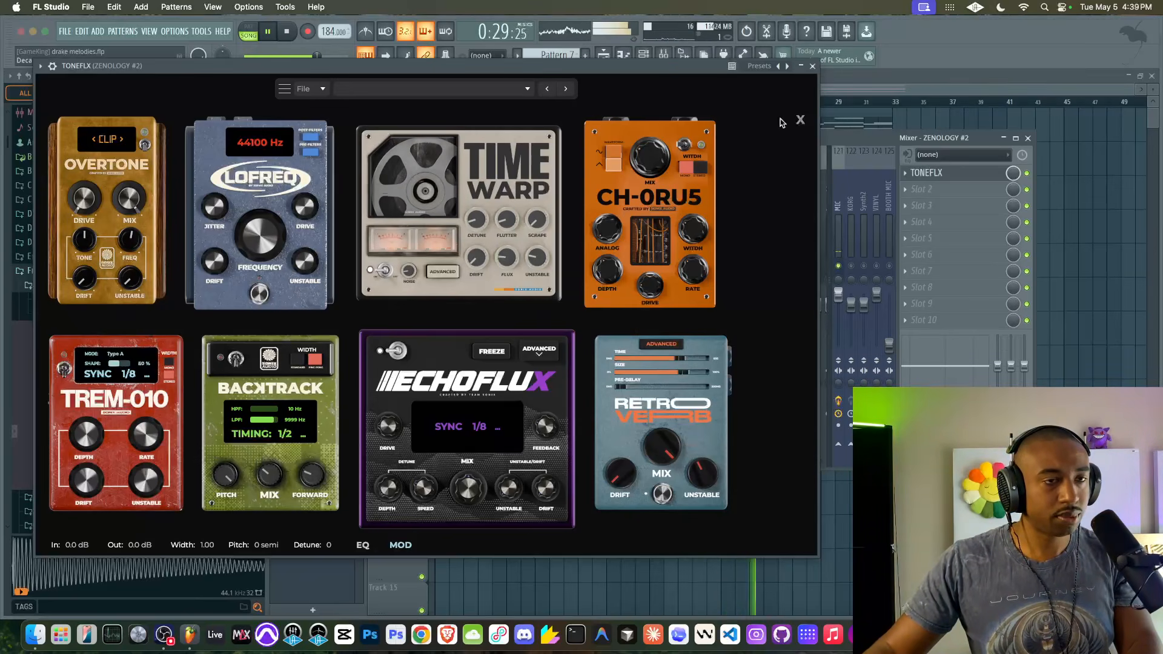
pyautogui.click(800, 120)
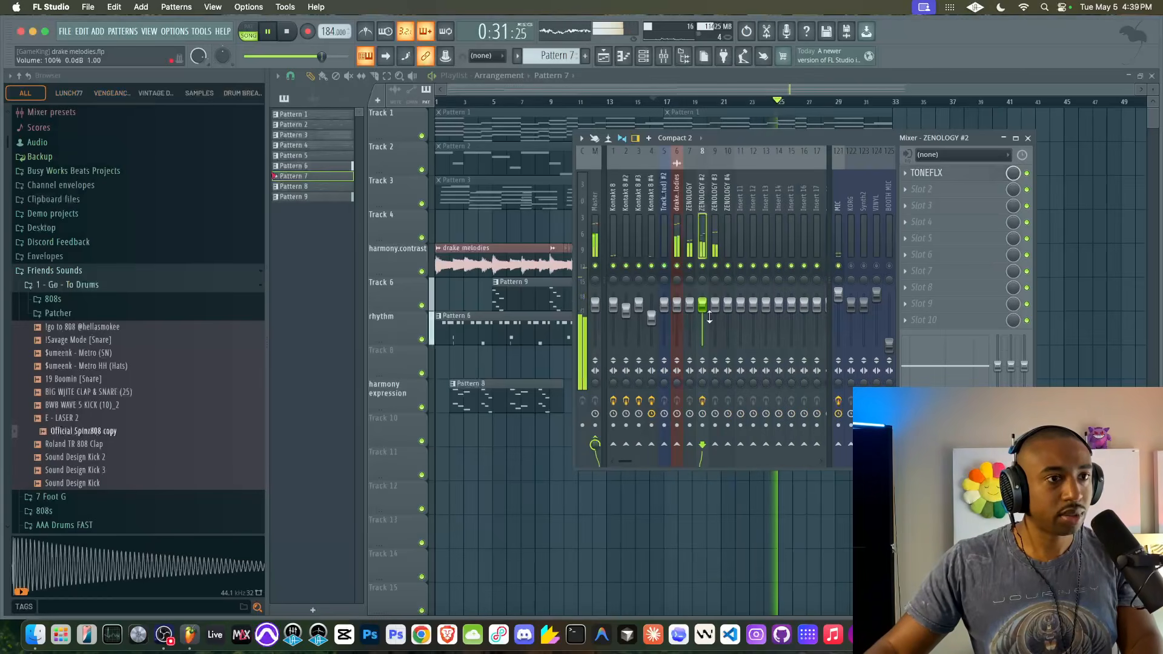
pyautogui.moveTo(702, 304); pyautogui.dragTo(702, 315)
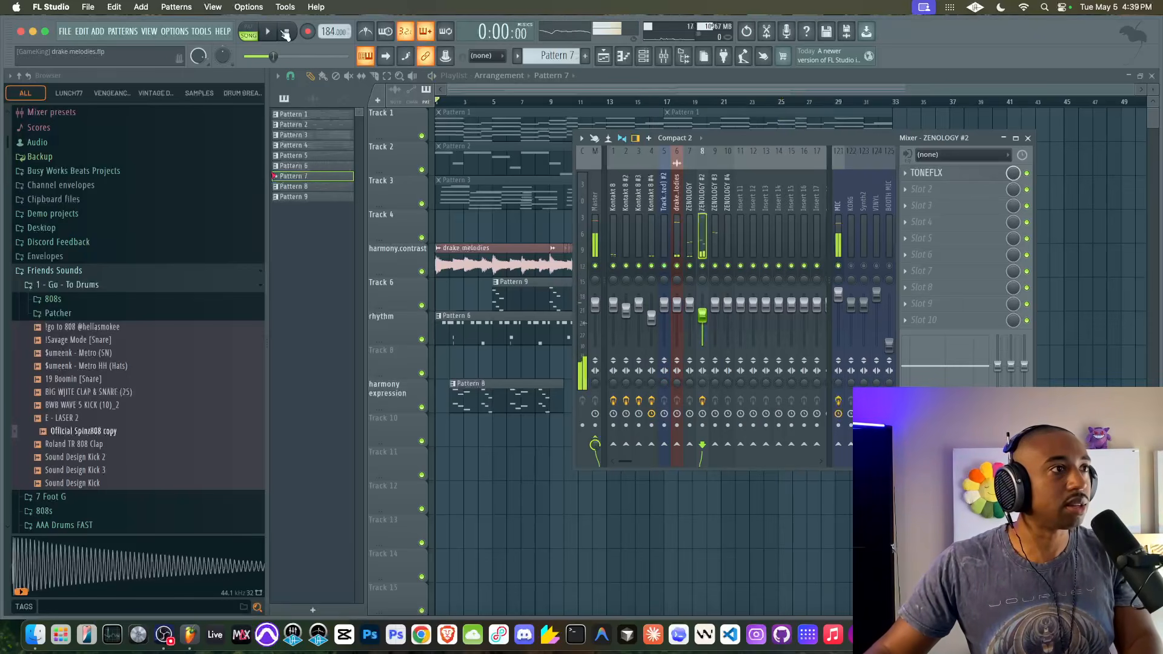
pyautogui.press('space')
# - Shorten both Pattern 8 clips on the harmony expression track to four bars each in the playlist
pyautogui.press('F9')
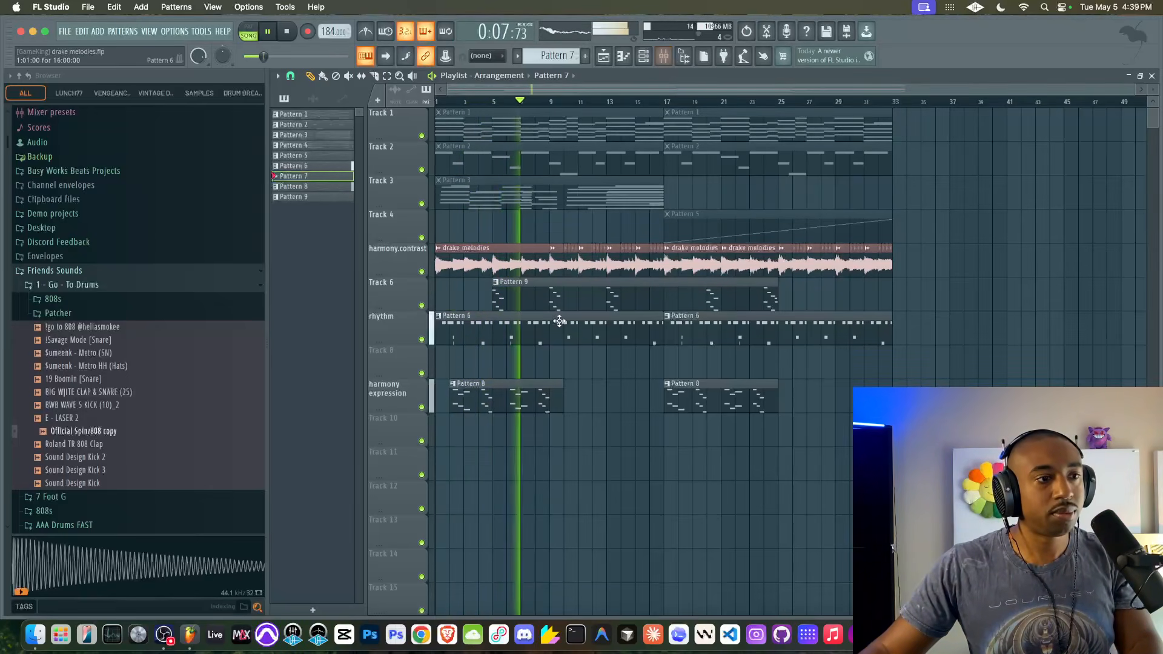
pyautogui.moveTo(562, 401); pyautogui.dragTo(505, 405)
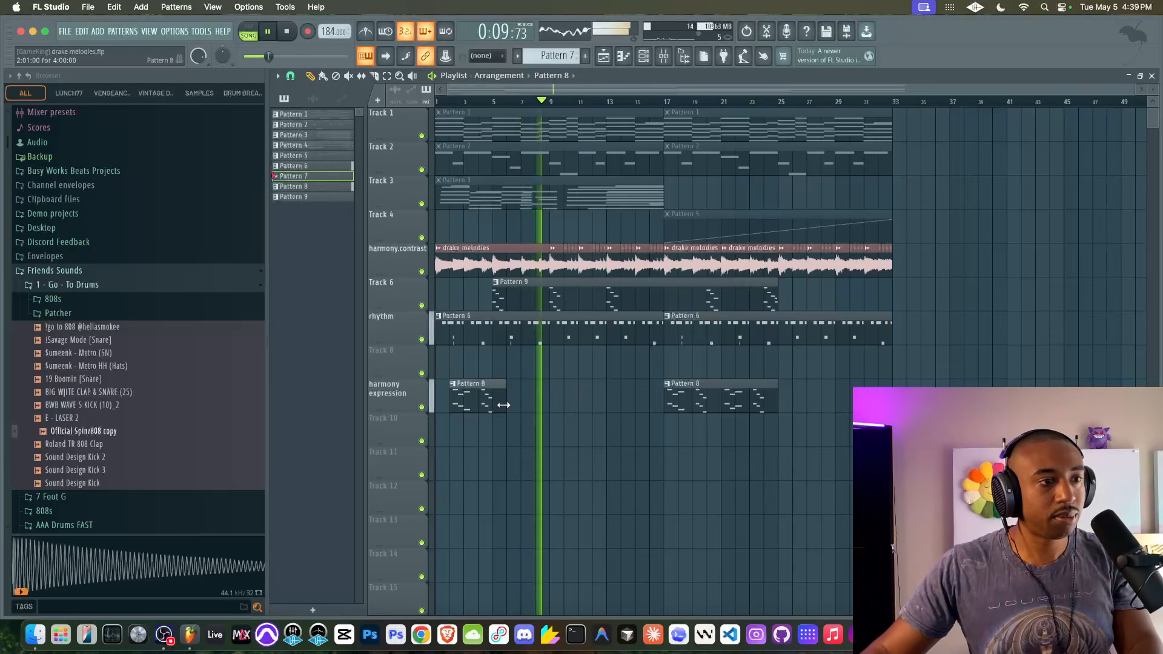
pyautogui.moveTo(776, 400); pyautogui.dragTo(718, 396)
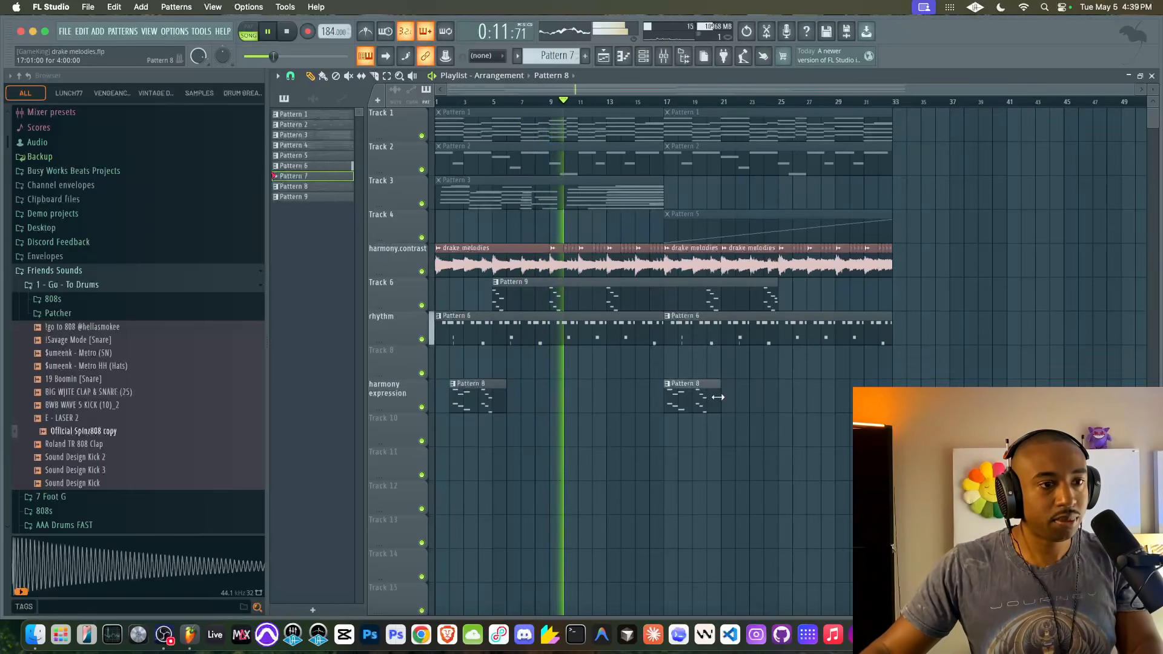
# - Replay the song from the beginning to check the shortened Pattern 8 clips in the mix
pyautogui.click(664, 56)
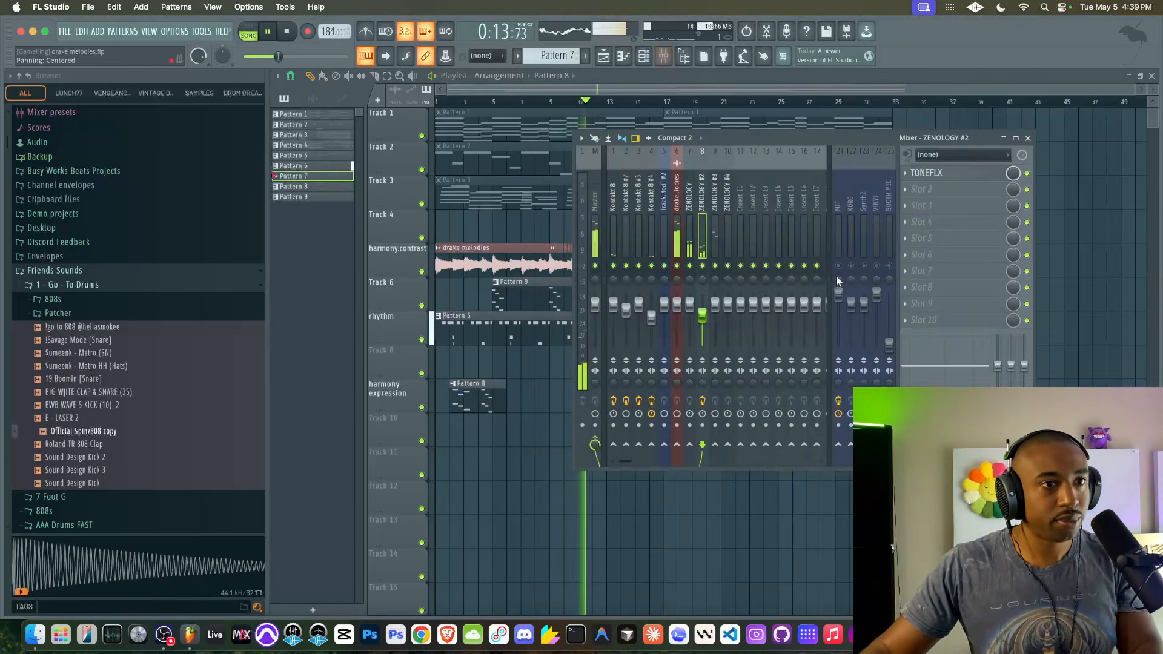
pyautogui.press('Escape')
pyautogui.press('space')
pyautogui.press('space')
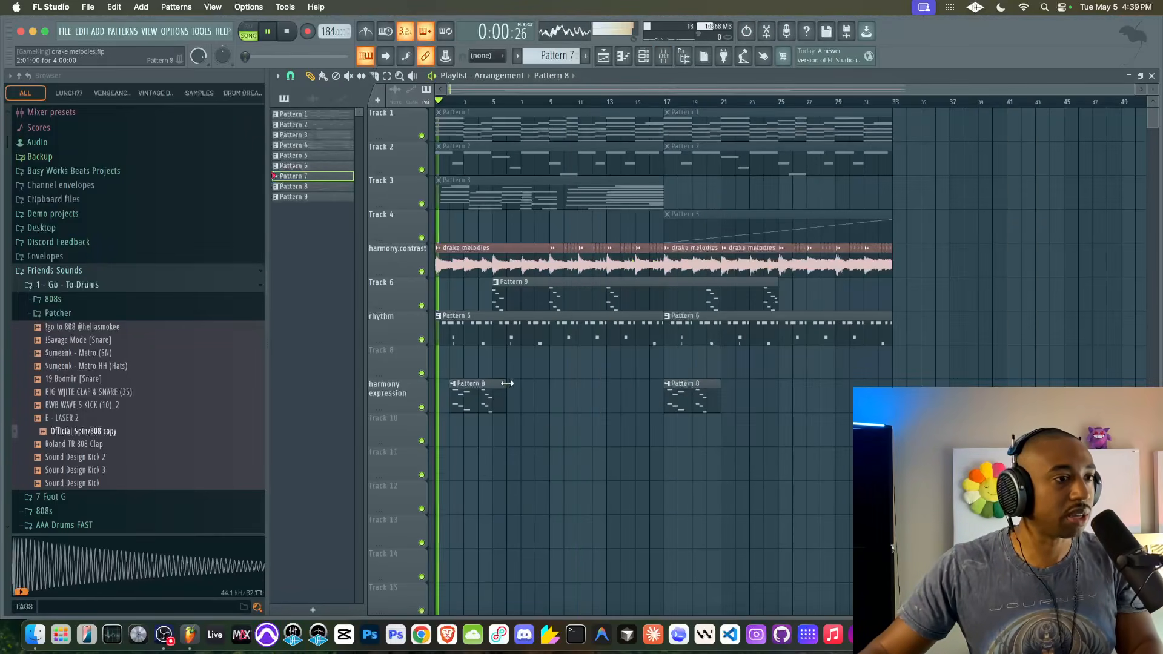
pyautogui.click(664, 56)
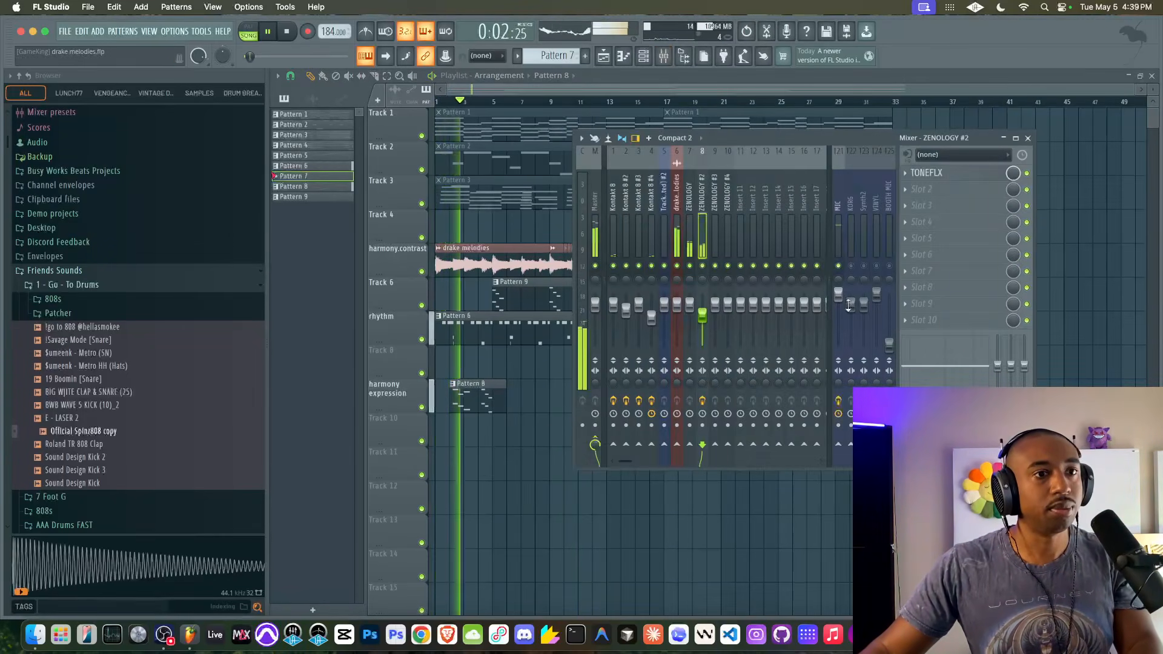
pyautogui.press('Escape')
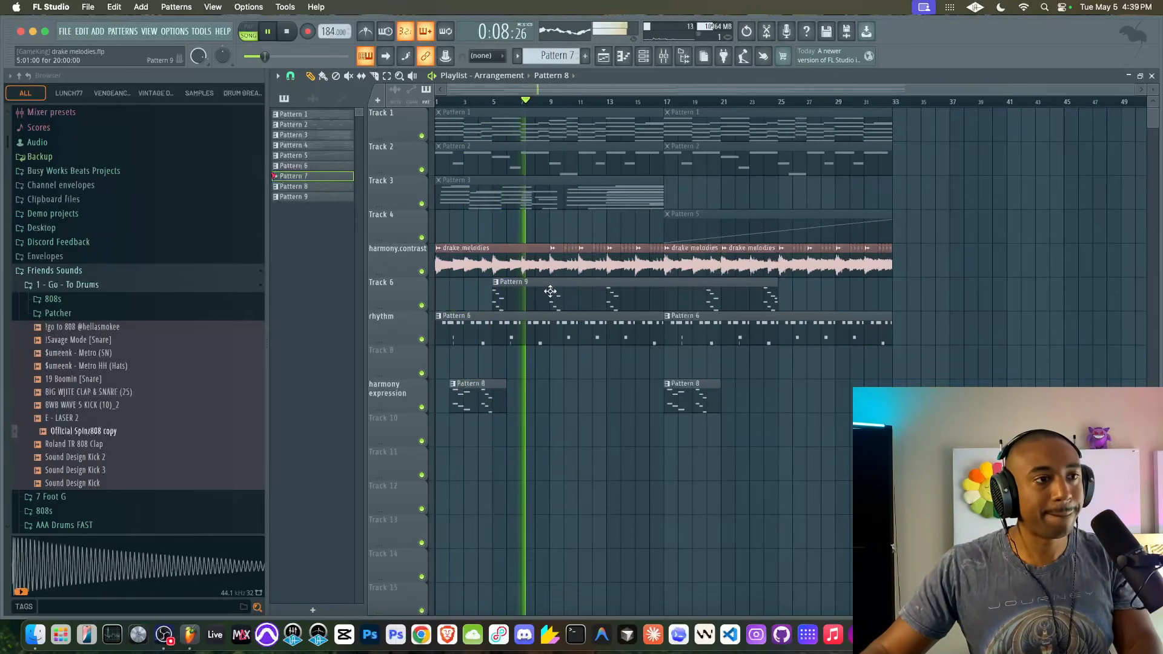
# - Load TONEFLX into the first effect slot of the drake melodies sample's mixer track and show its advanced effects
pyautogui.doubleClick(563, 263)
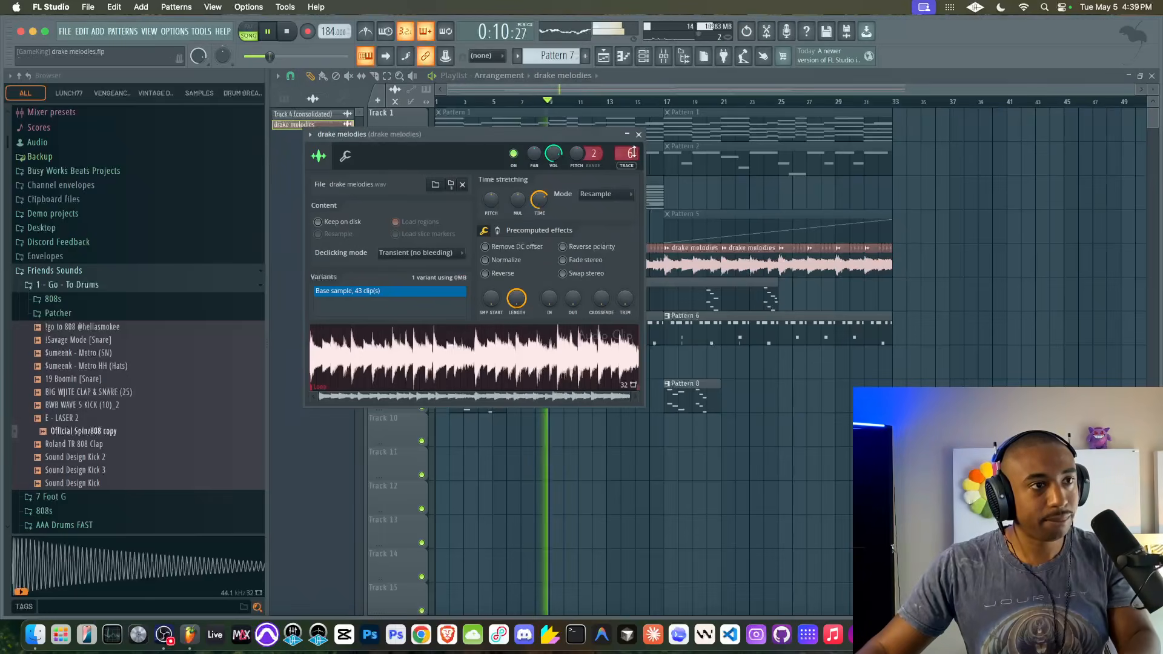
pyautogui.click(664, 56)
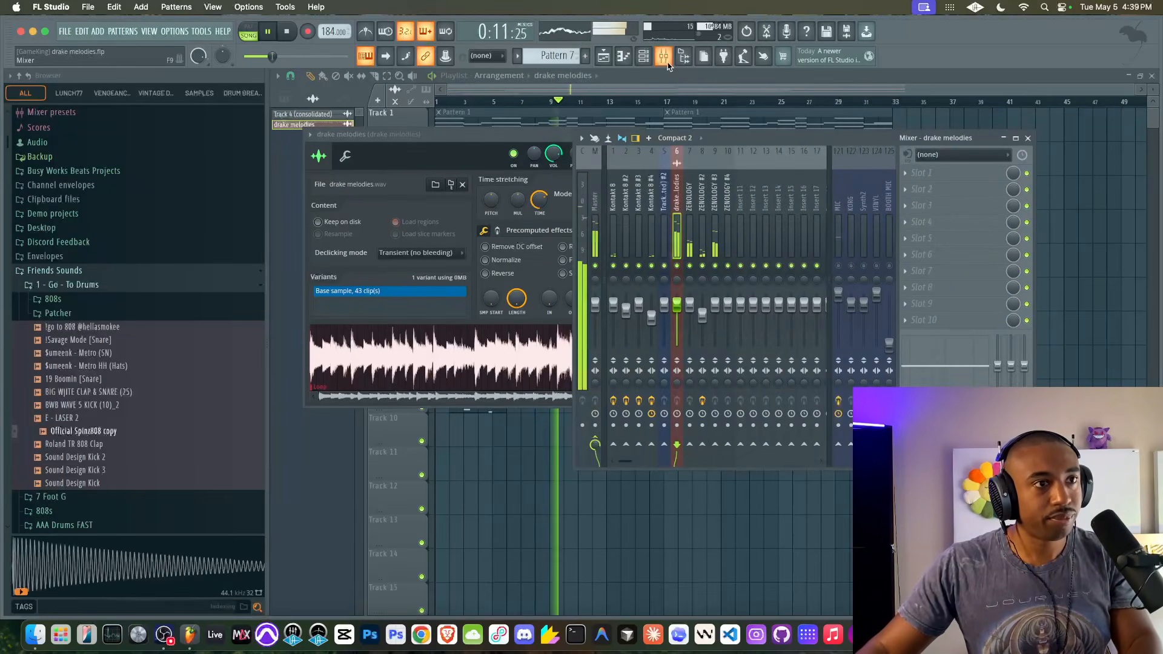
pyautogui.click(940, 175)
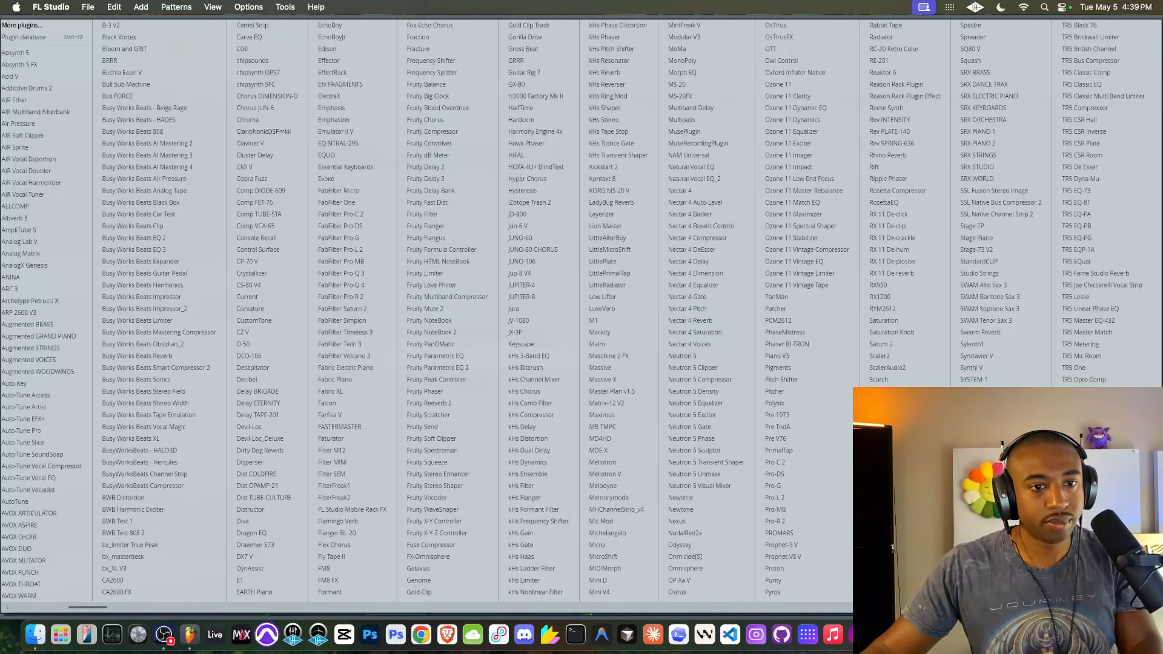
pyautogui.hscroll(3, 582, 312)
pyautogui.hscroll(10, 779, 413)
pyautogui.click(613, 533)
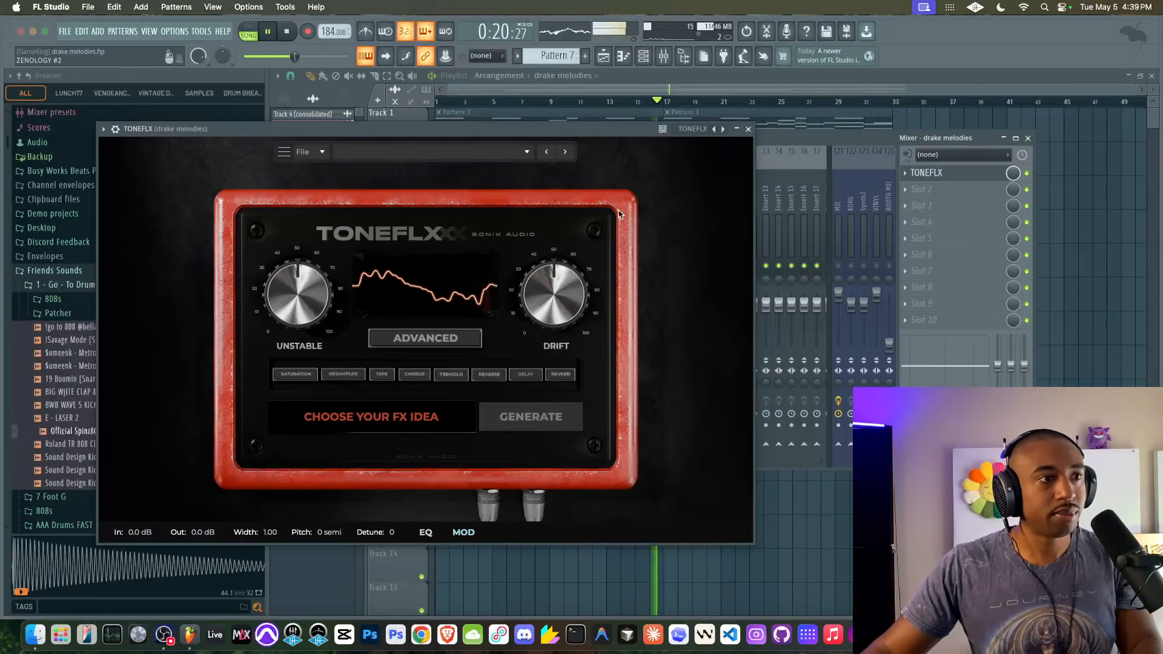
pyautogui.click(455, 333)
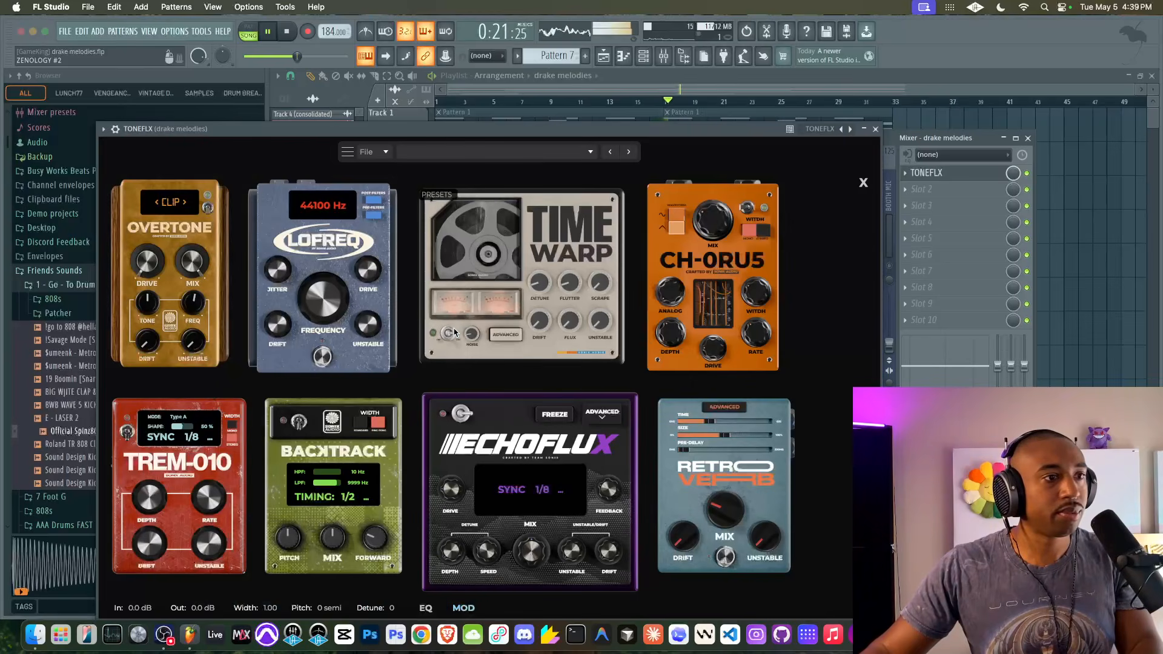
# - Reopen the advanced effects of TONEFLX on the drake melodies track and arrange the plugin and mixer windows side by side
pyautogui.click(864, 182)
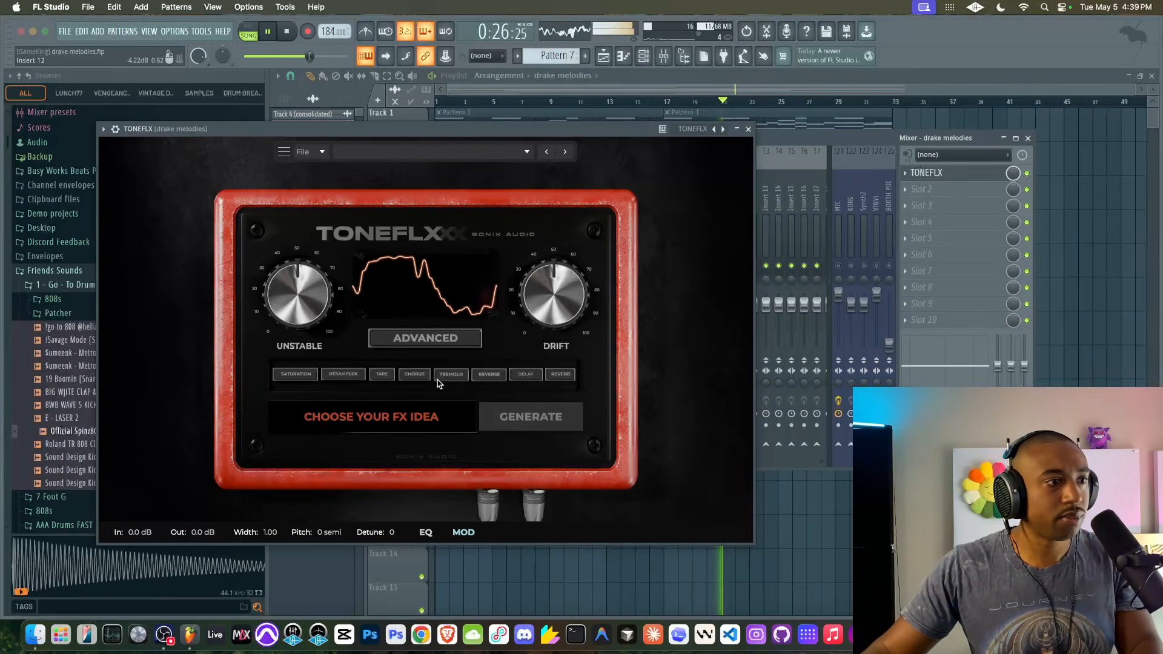
pyautogui.click(423, 348)
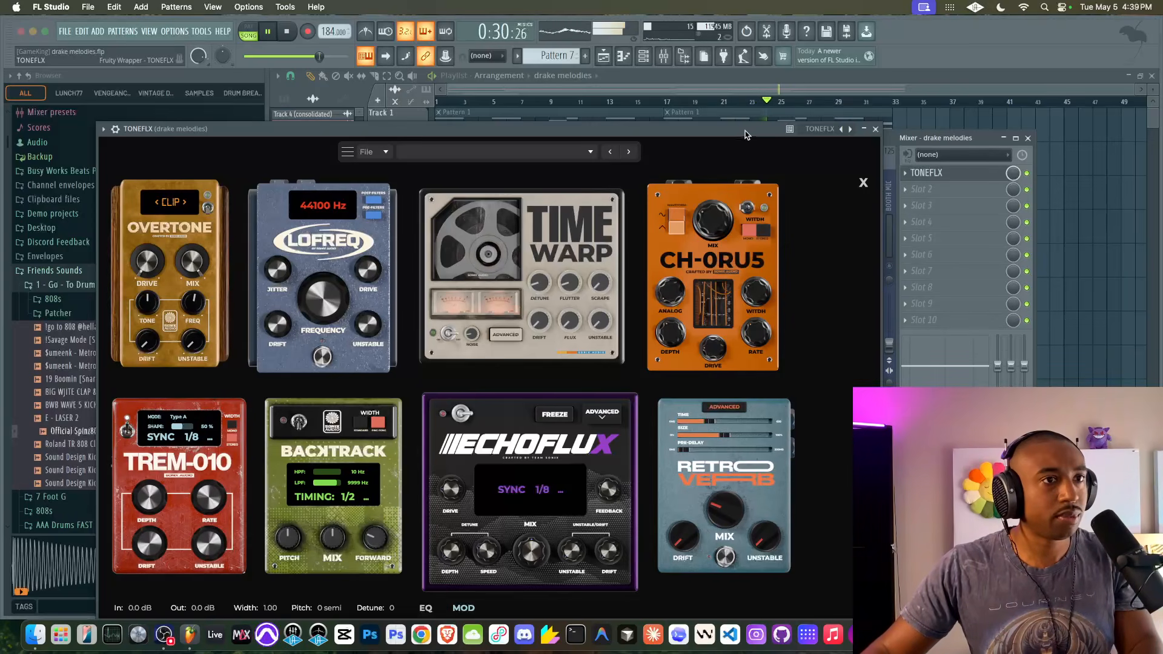
pyautogui.moveTo(747, 137); pyautogui.dragTo(639, 134)
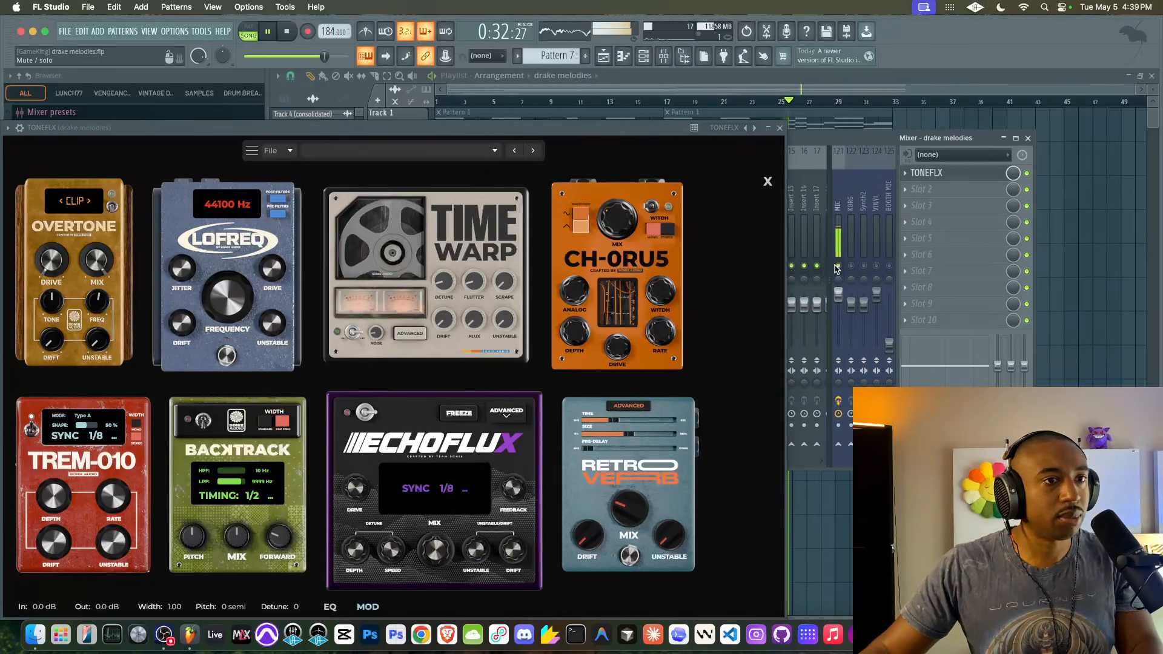
pyautogui.moveTo(507, 128); pyautogui.dragTo(558, 75)
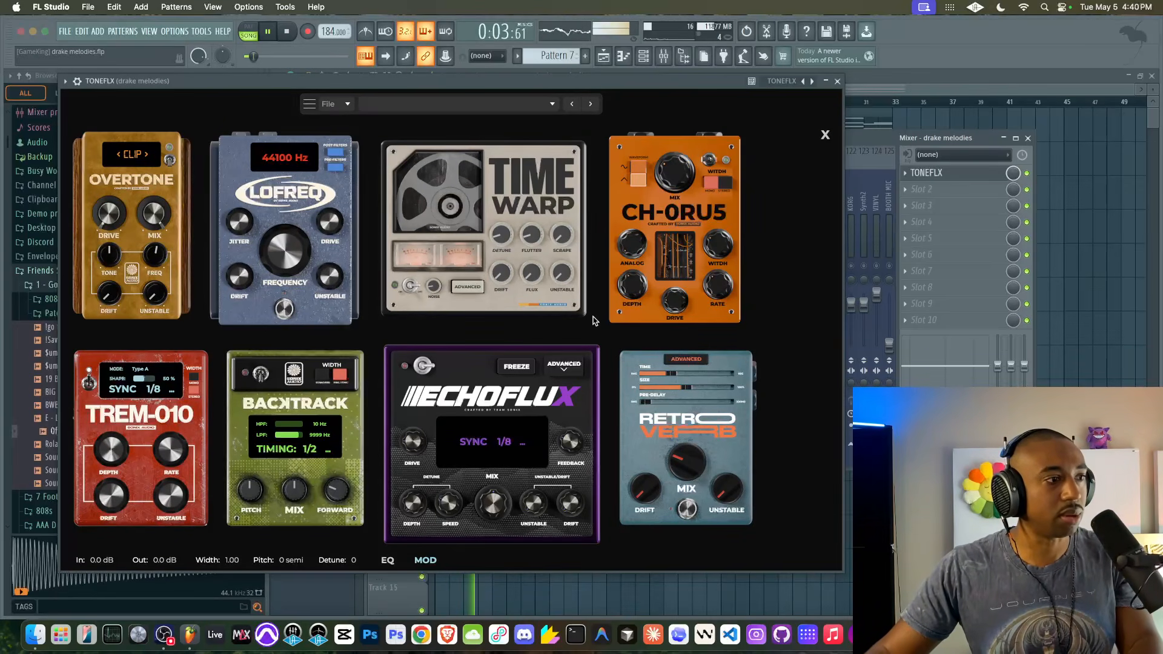
pyautogui.moveTo(863, 143); pyautogui.dragTo(973, 142)
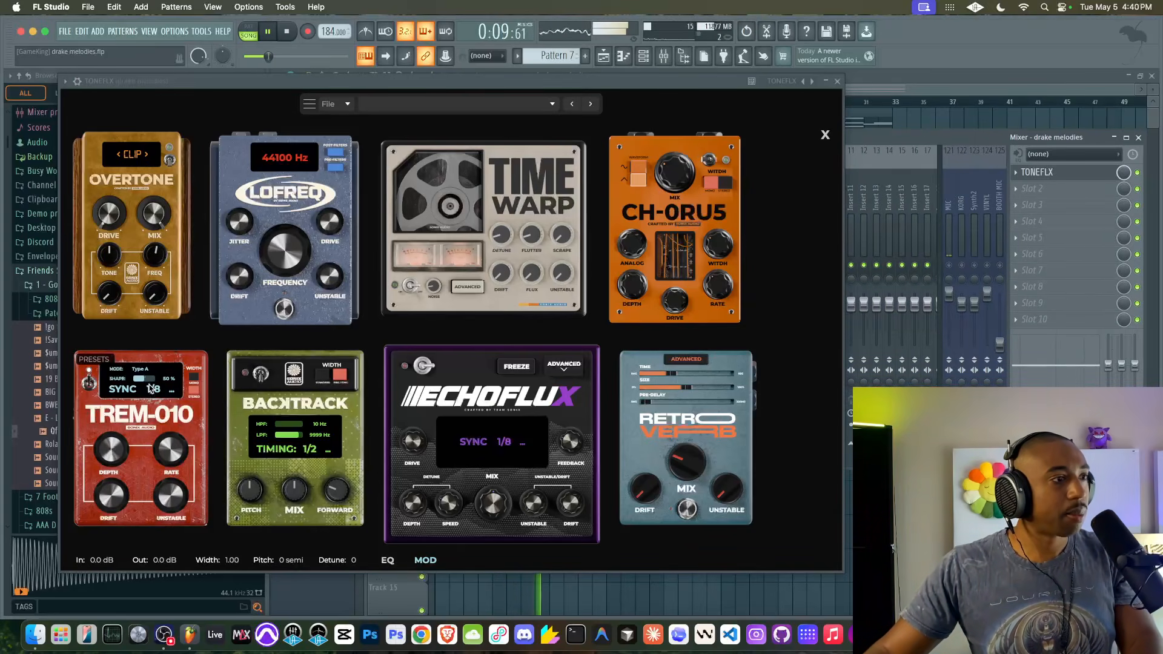
# - Switch TREM-010's width to stereo on the drake melodies track and toggle the MIC track's mute
pyautogui.click(194, 392)
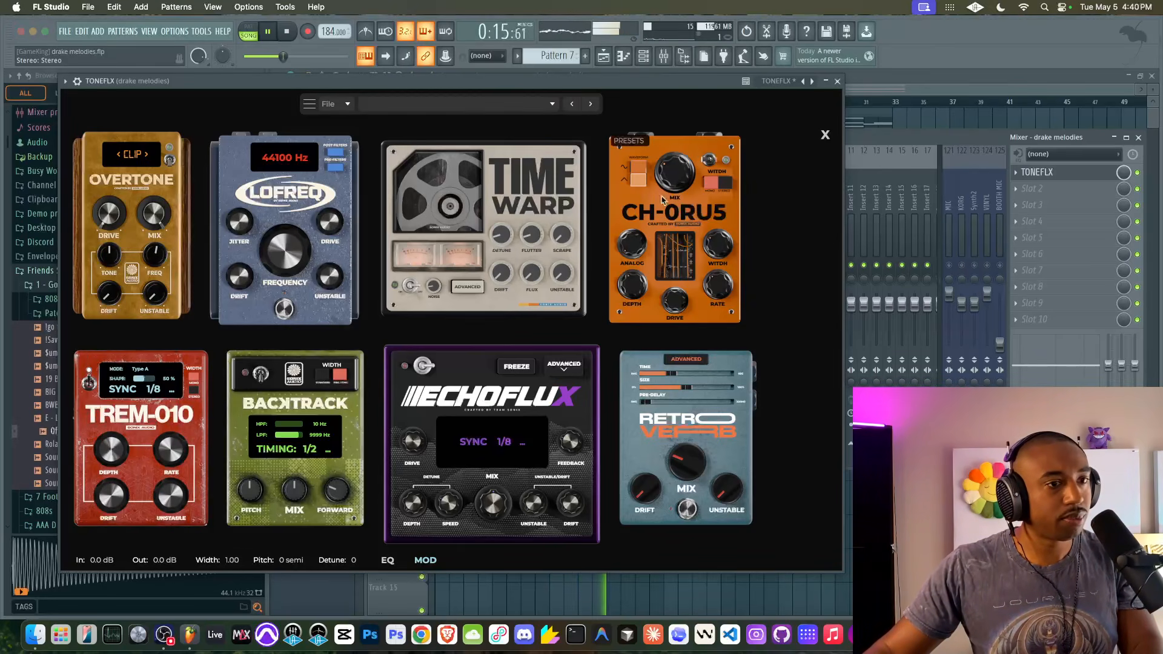
pyautogui.click(948, 264)
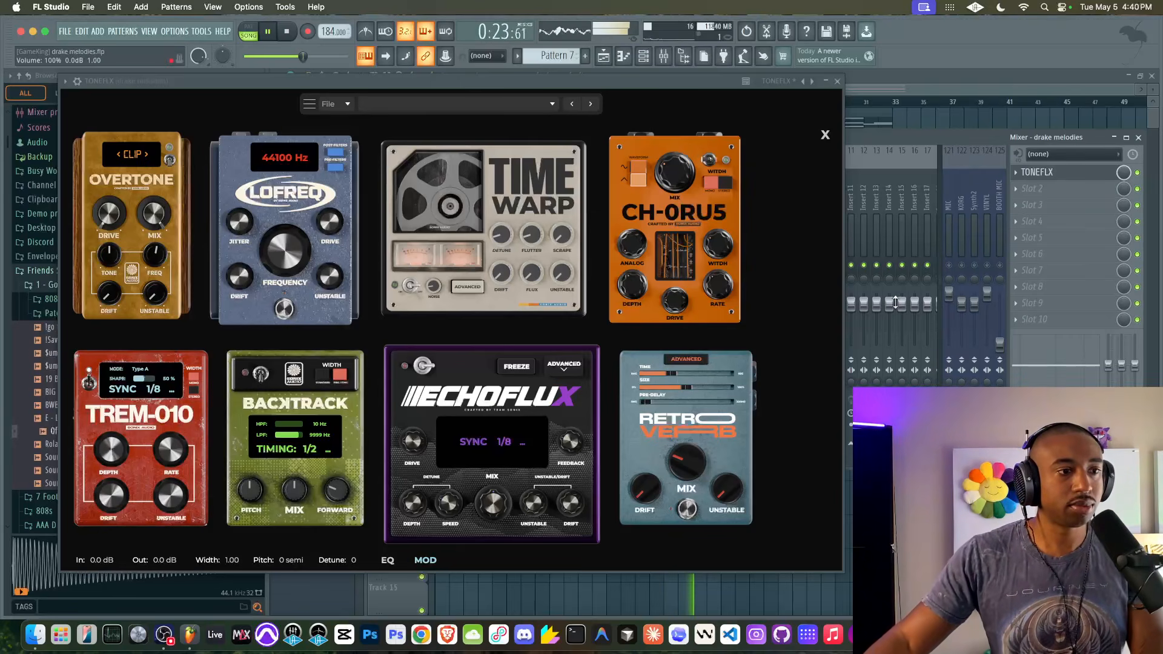
# - Try the Echoflux delay on the sample, checking its delay types and setting the modulation depth to about 7%
pyautogui.click(565, 365)
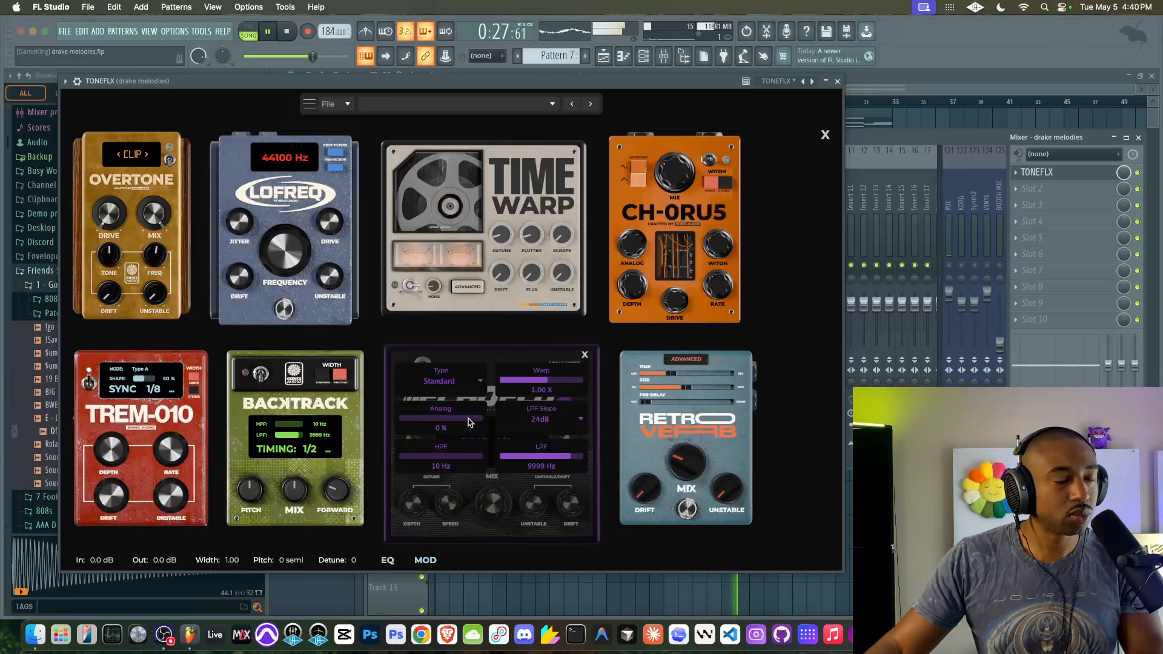
pyautogui.click(478, 383)
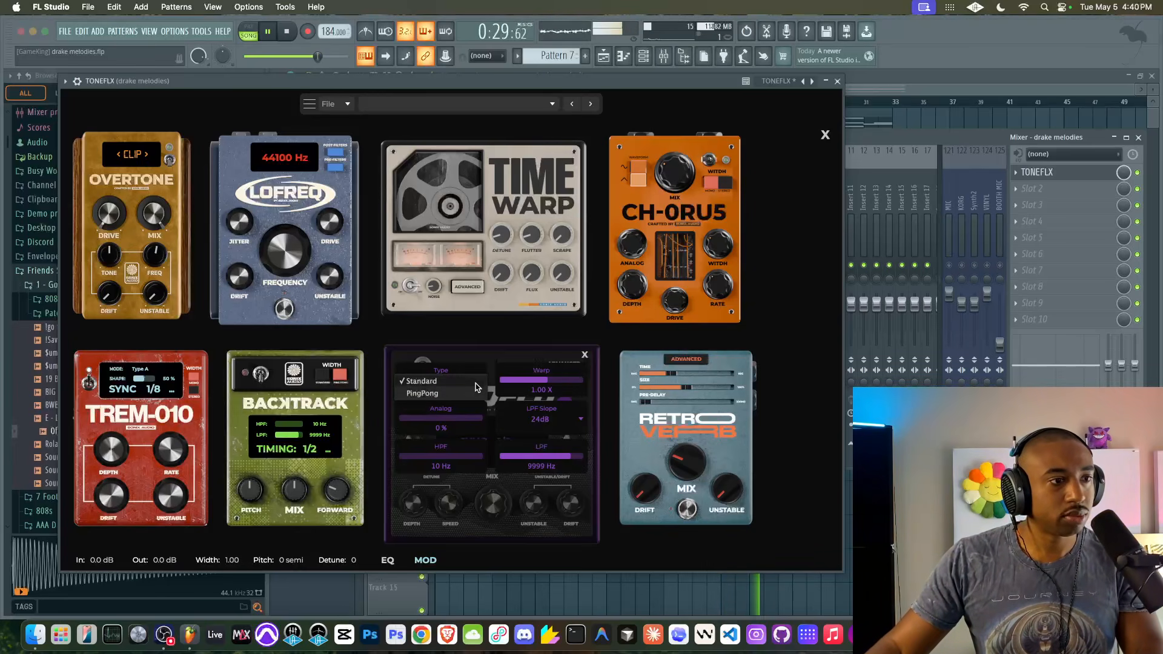
pyautogui.click(491, 360)
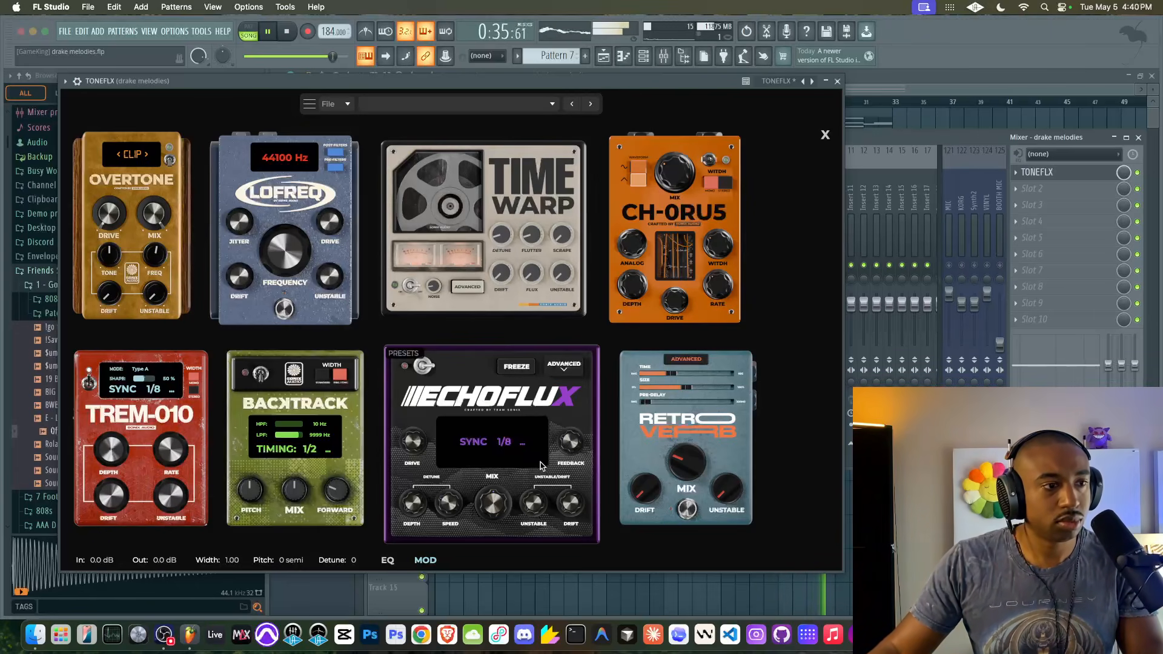
pyautogui.moveTo(572, 435)
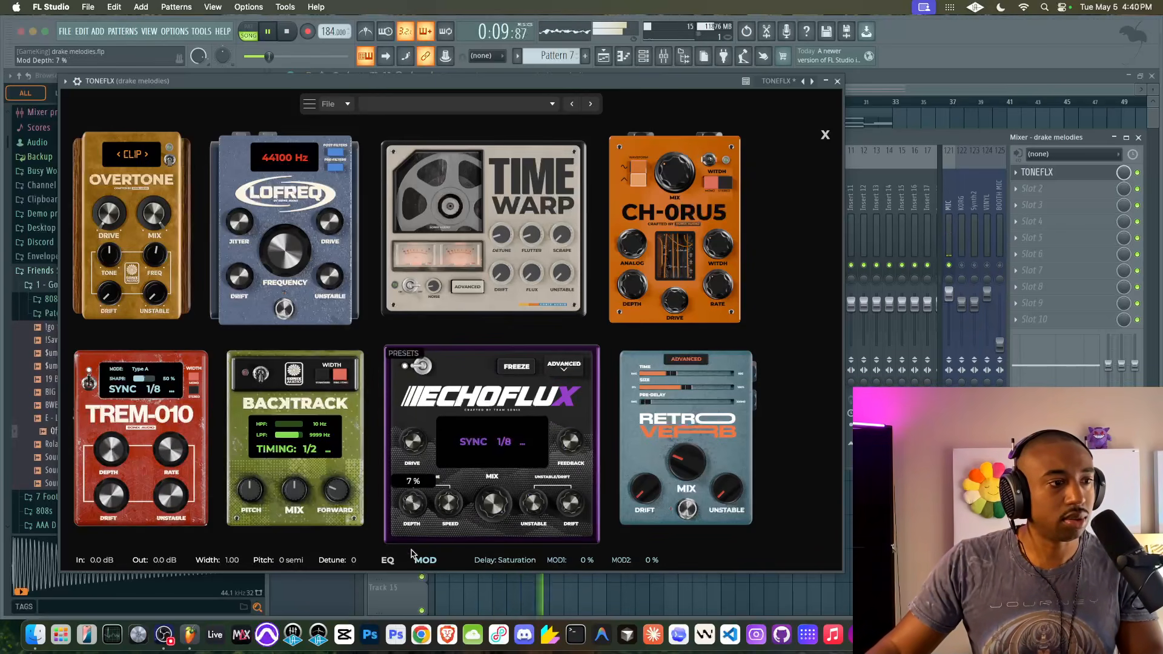
pyautogui.moveTo(413, 501); pyautogui.dragTo(413, 532)
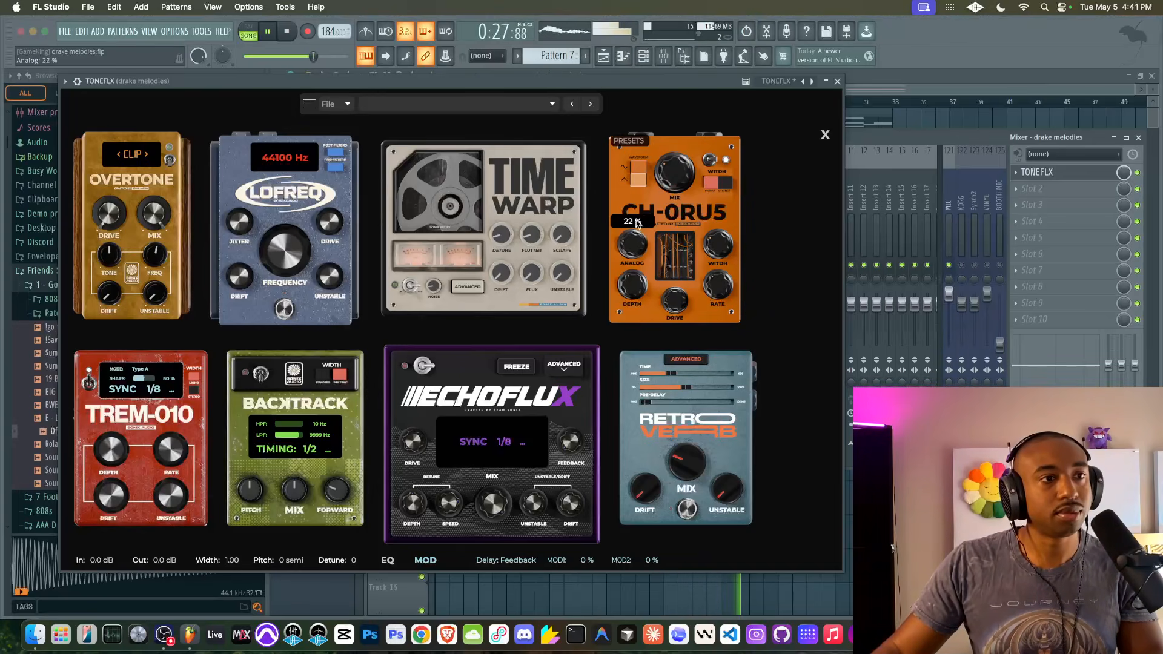
# - Set CH-0RU5's analog to about 22% and its drive to about 11.3 dB, close TONEFLX and mute the MIC track
pyautogui.moveTo(638, 243); pyautogui.dragTo(637, 247)
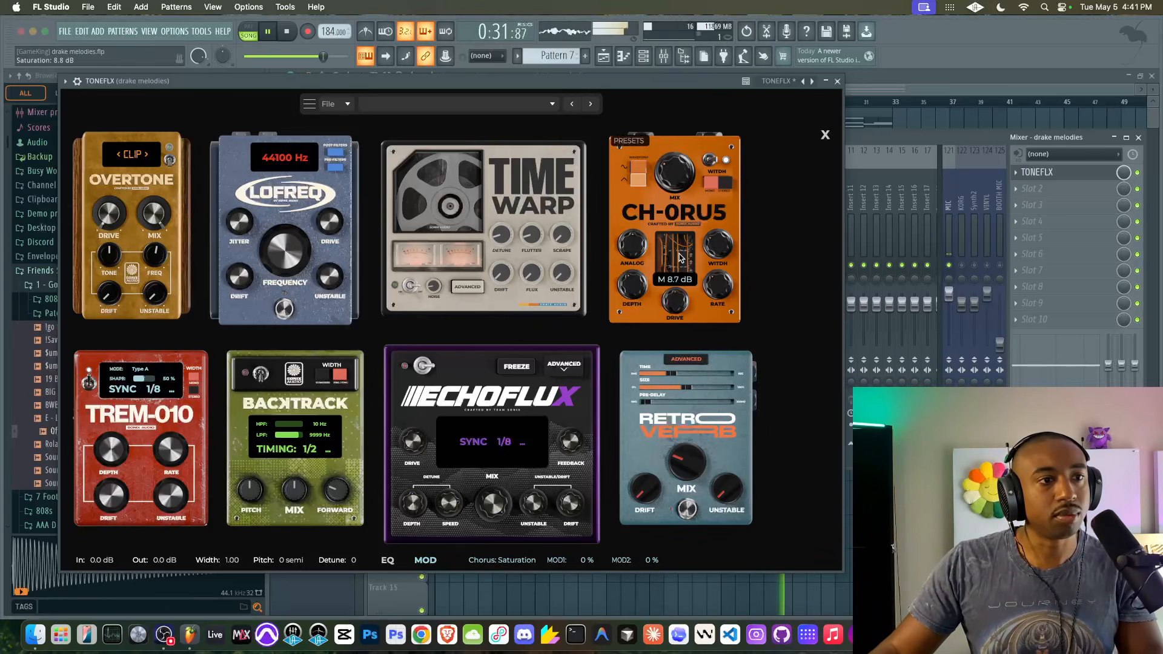
pyautogui.moveTo(693, 225); pyautogui.dragTo(690, 229)
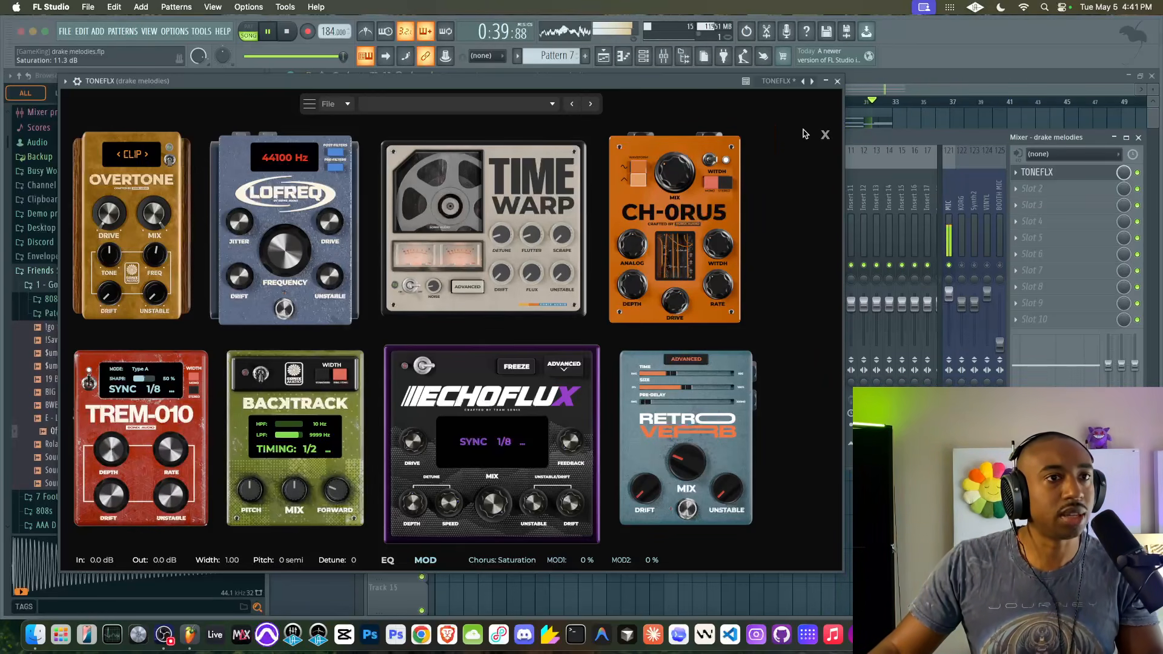
pyautogui.click(836, 82)
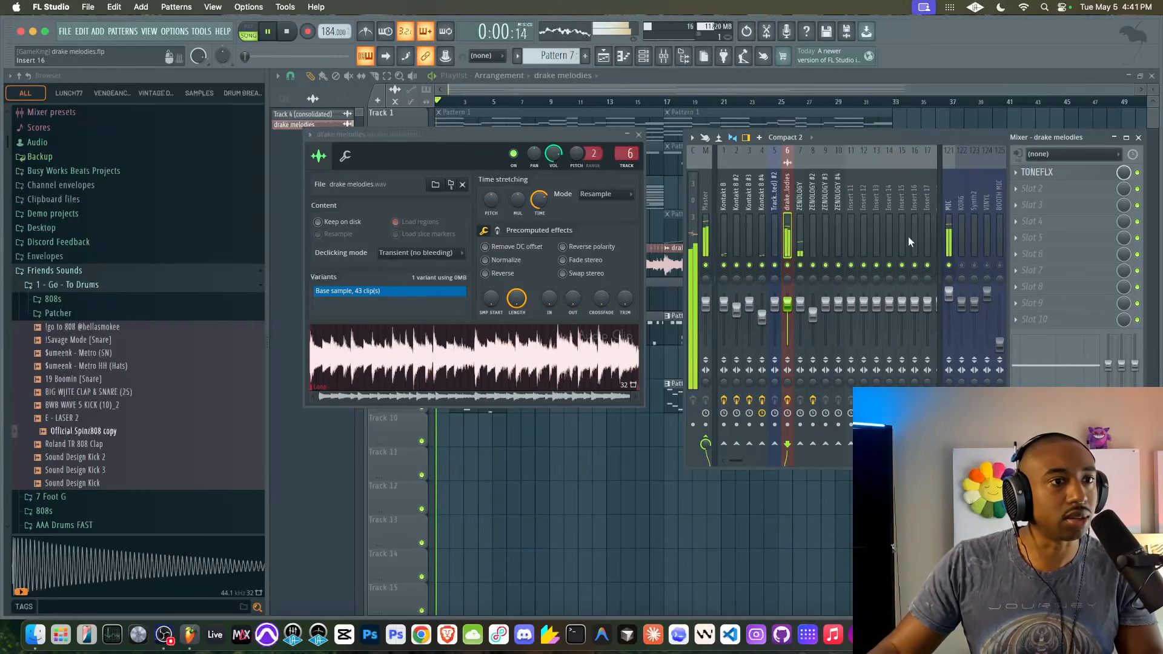
pyautogui.click(948, 265)
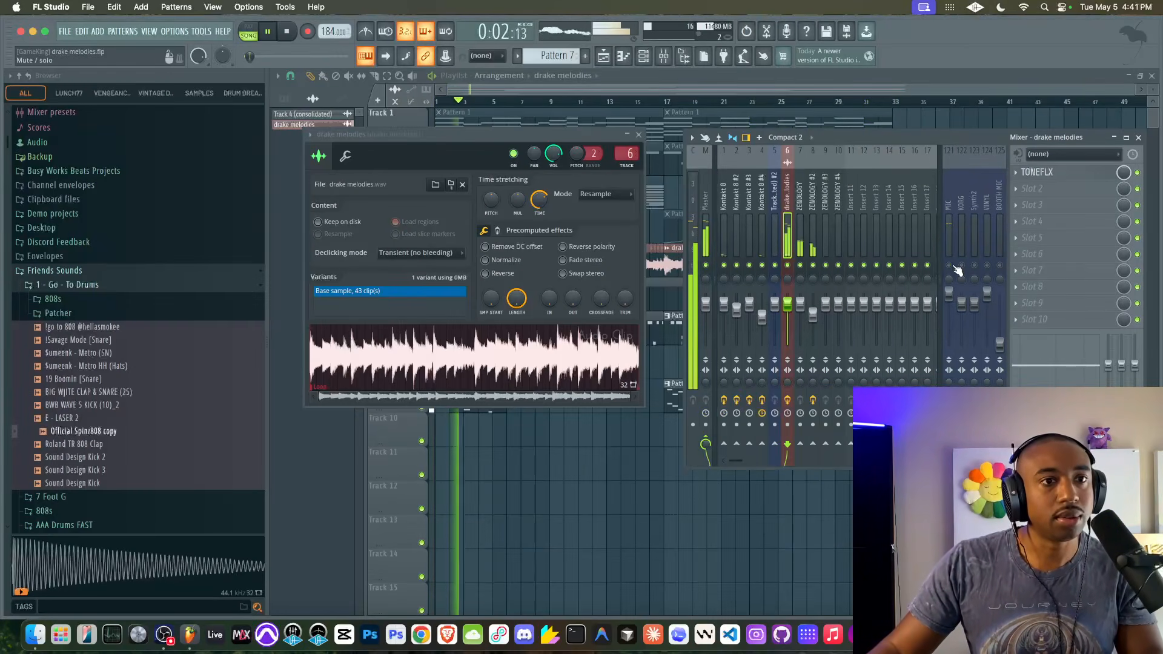
# - Review the advanced TONEFLX effects on the drake melodies track while the song plays
pyautogui.click(668, 475)
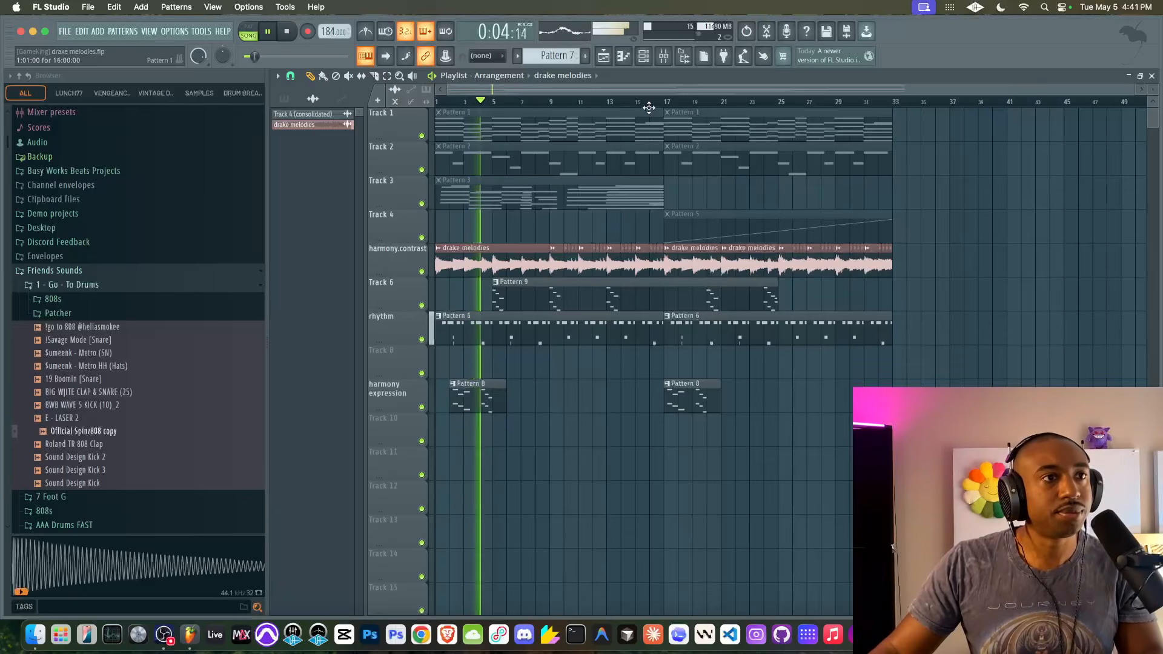
pyautogui.click(665, 60)
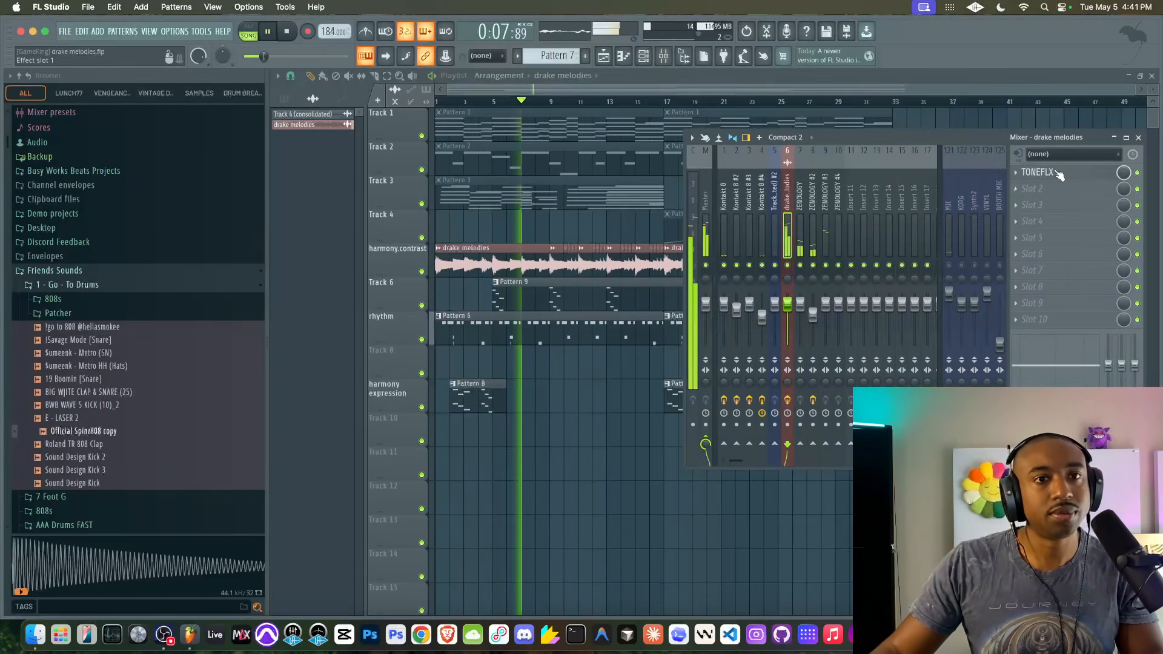
pyautogui.click(1059, 175)
pyautogui.click(392, 289)
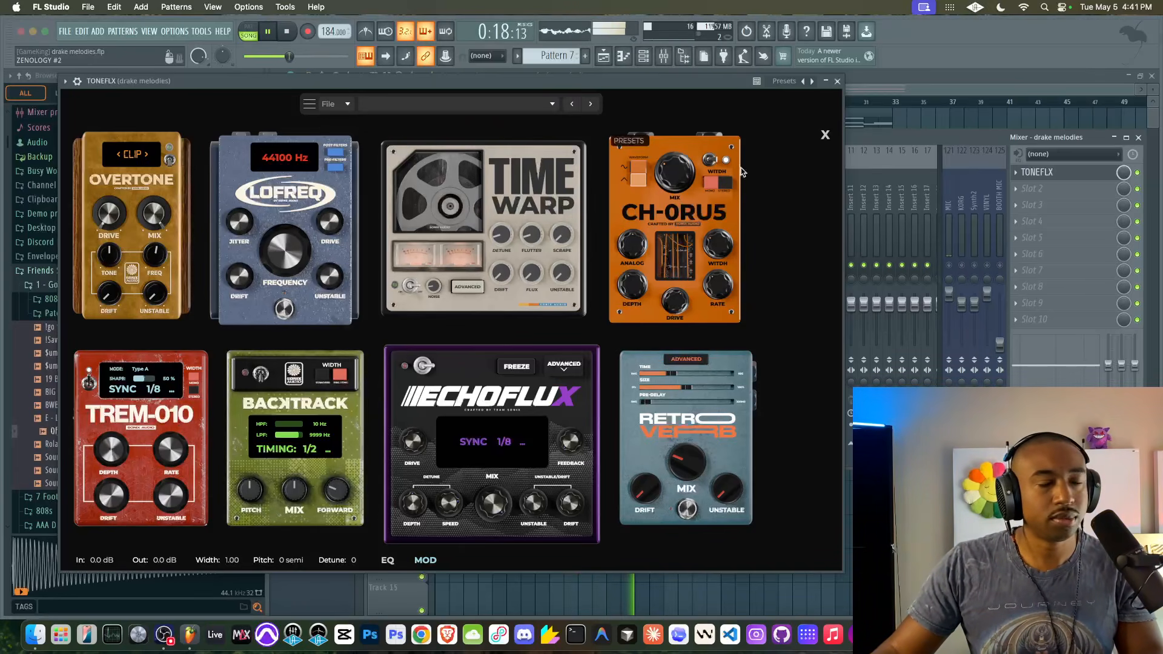
pyautogui.click(837, 81)
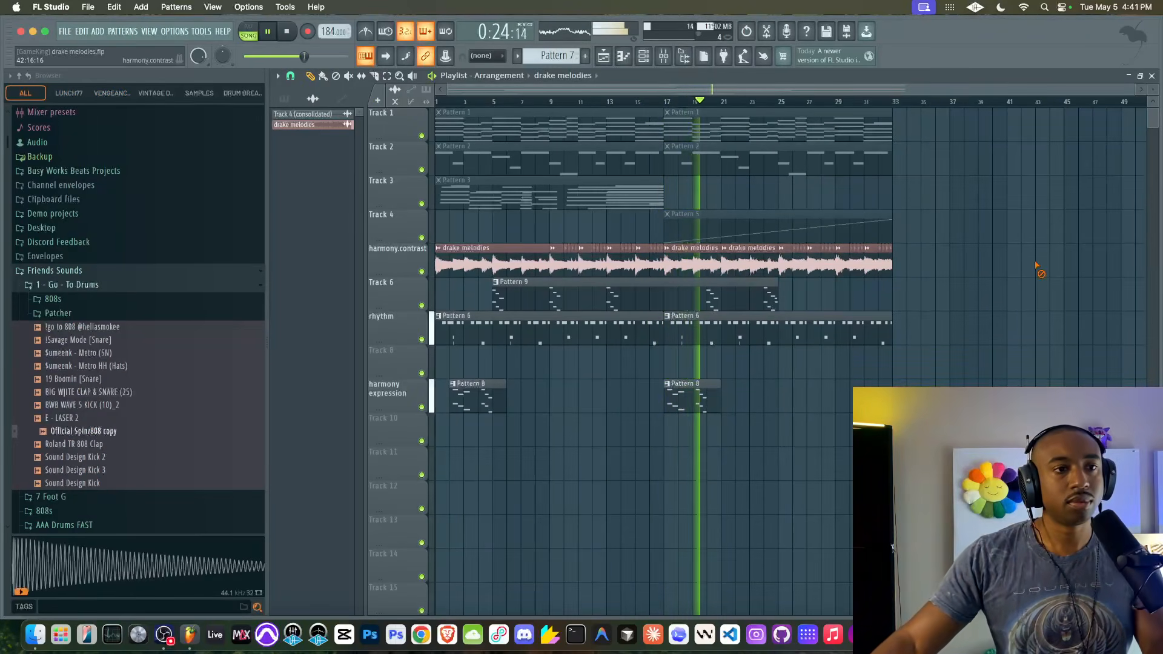
# - Open Pattern 9 to locate its ZENOLOGY #3 channel and load TONEFLX into the first effect slot of that mixer track
pyautogui.doubleClick(671, 304)
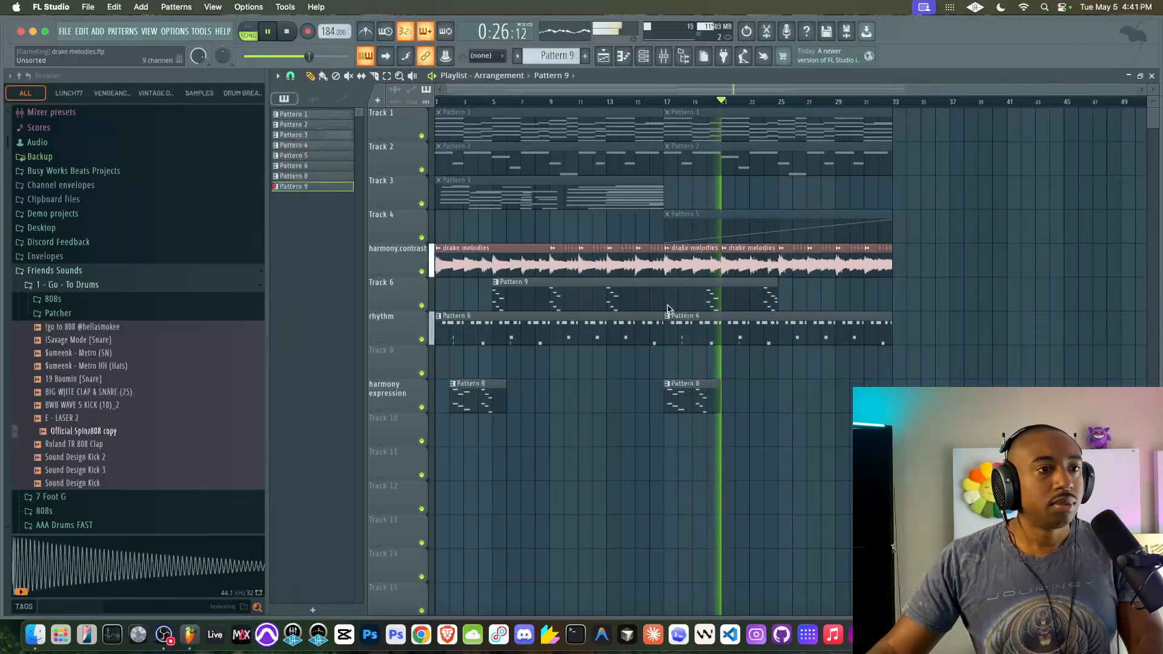
pyautogui.click(669, 57)
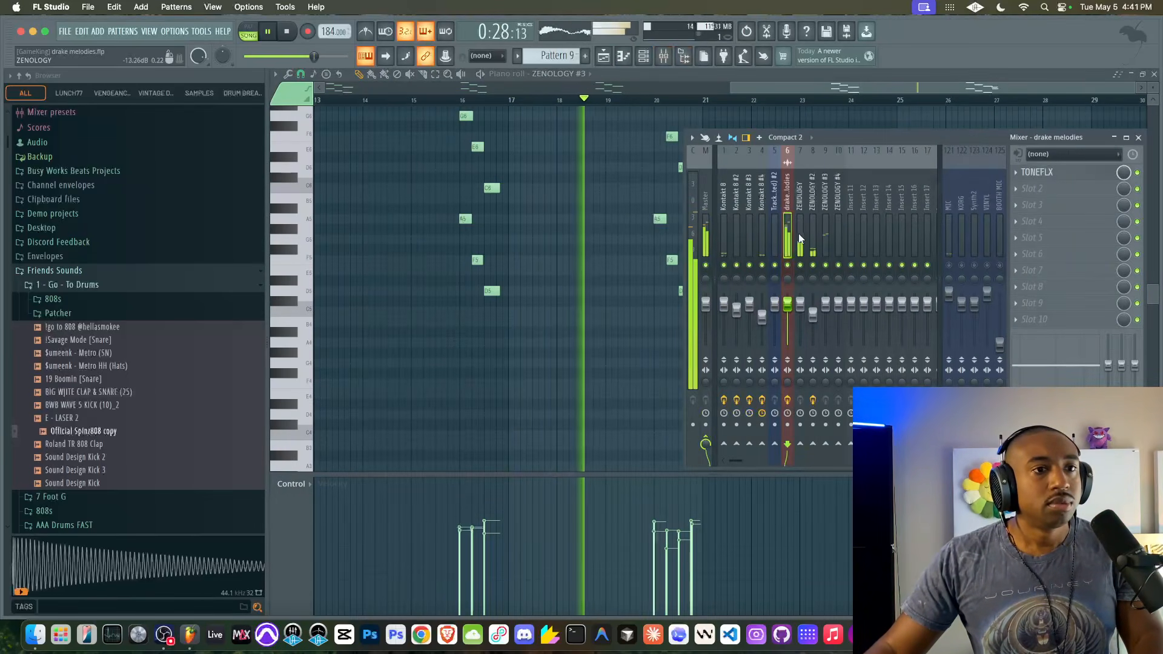
pyautogui.click(624, 56)
pyautogui.click(605, 56)
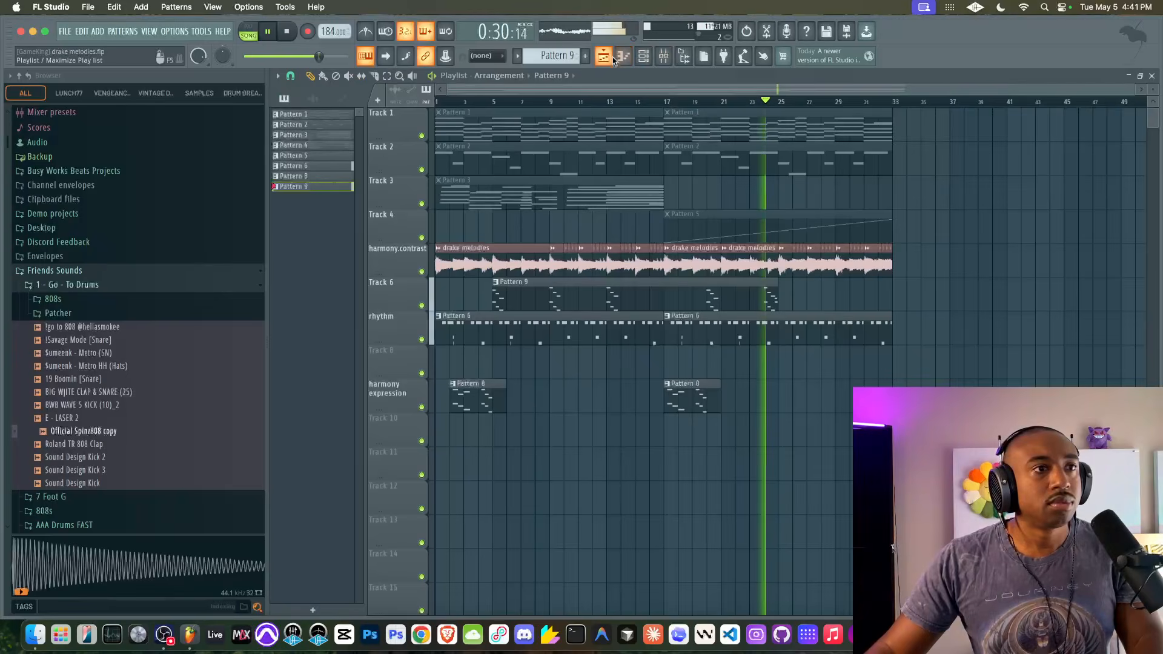
pyautogui.doubleClick(733, 304)
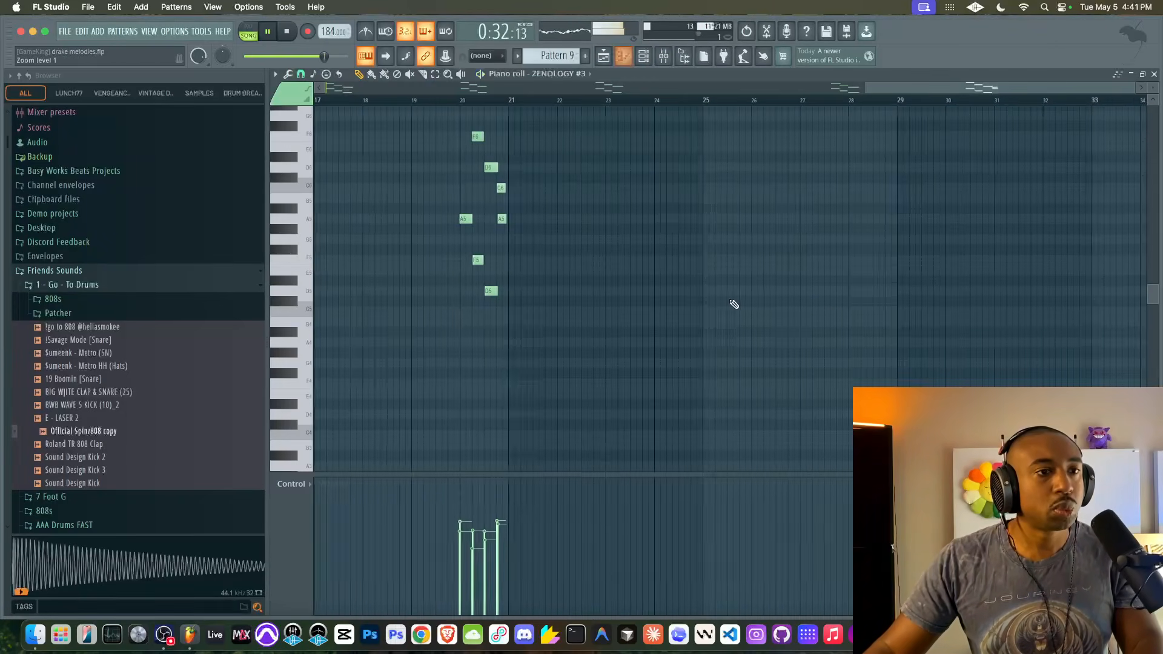
pyautogui.click(643, 57)
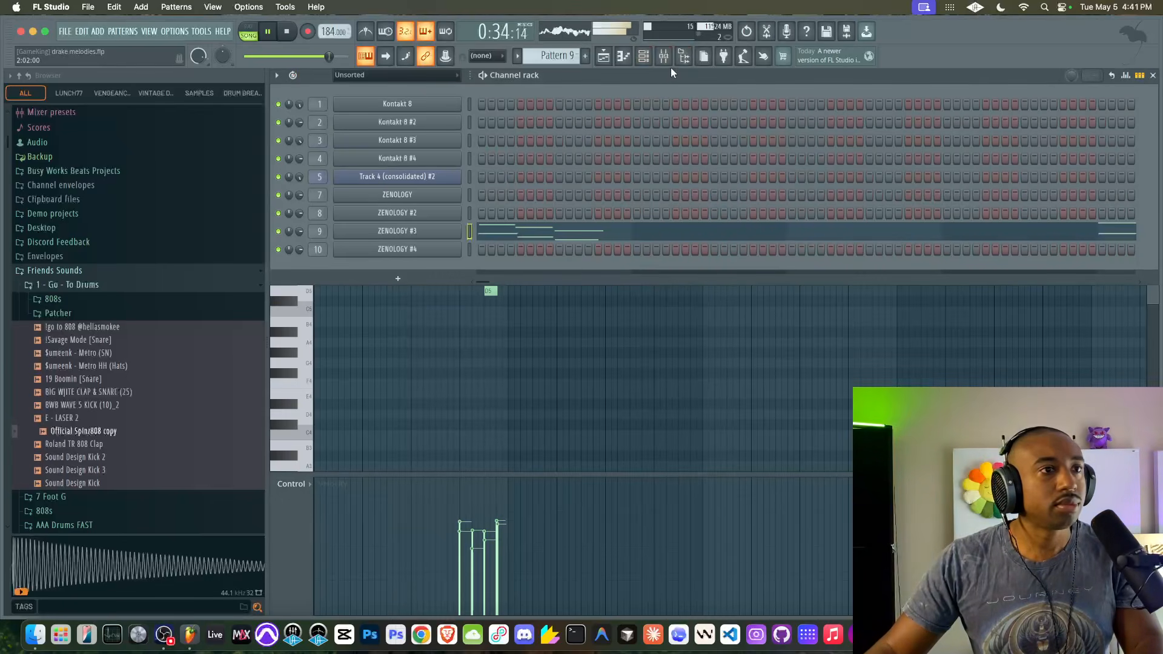
pyautogui.click(663, 57)
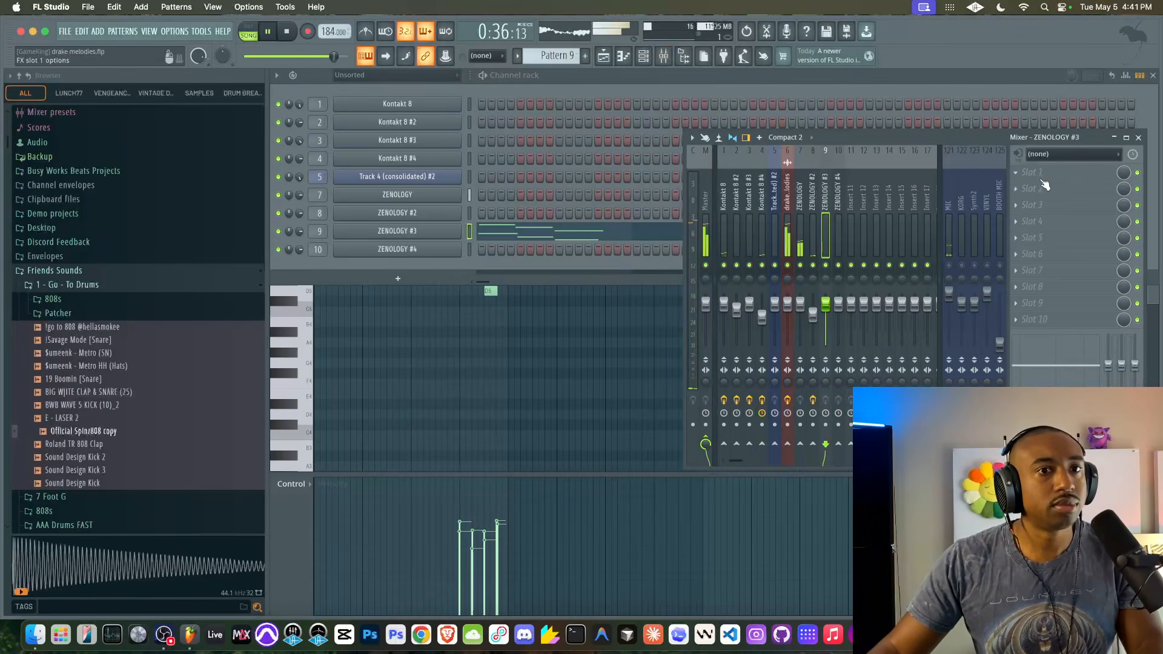
pyautogui.click(1043, 182)
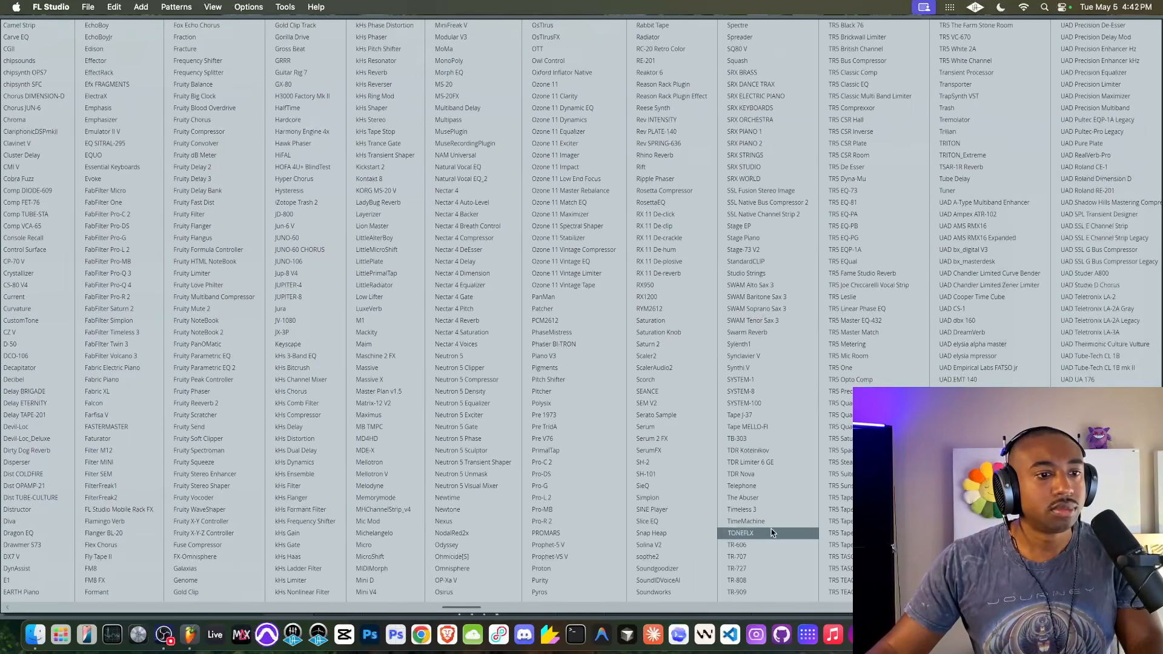
pyautogui.click(773, 532)
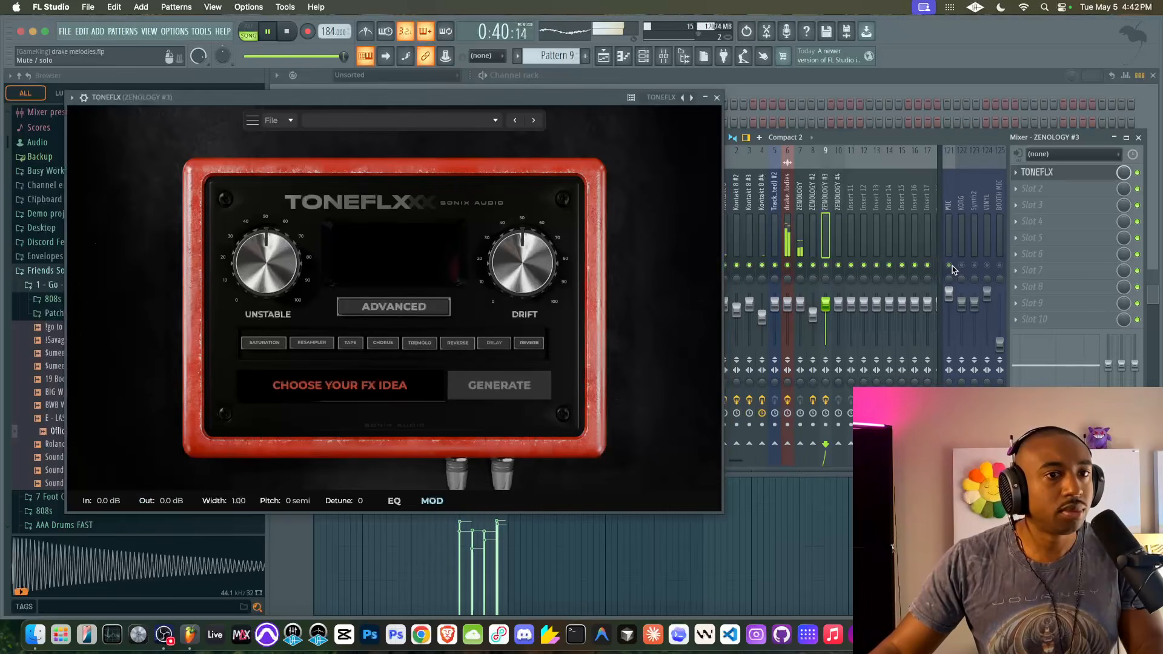
# - Enable Retro Verb on ZENOLOGY #3, raising its mix and time, setting size to about 81%, and adjusting drift and unstable
pyautogui.click(412, 306)
pyautogui.moveTo(694, 479); pyautogui.dragTo(725, 390)
pyautogui.click(719, 405)
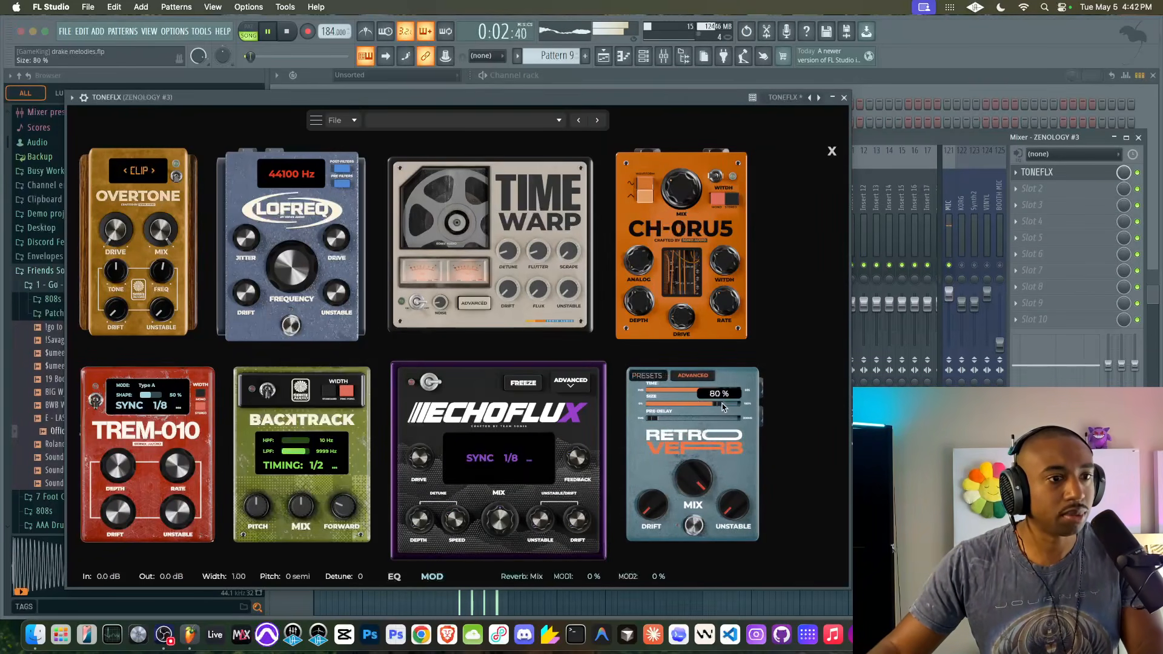
pyautogui.moveTo(653, 506); pyautogui.dragTo(655, 483)
pyautogui.moveTo(725, 500); pyautogui.dragTo(724, 476)
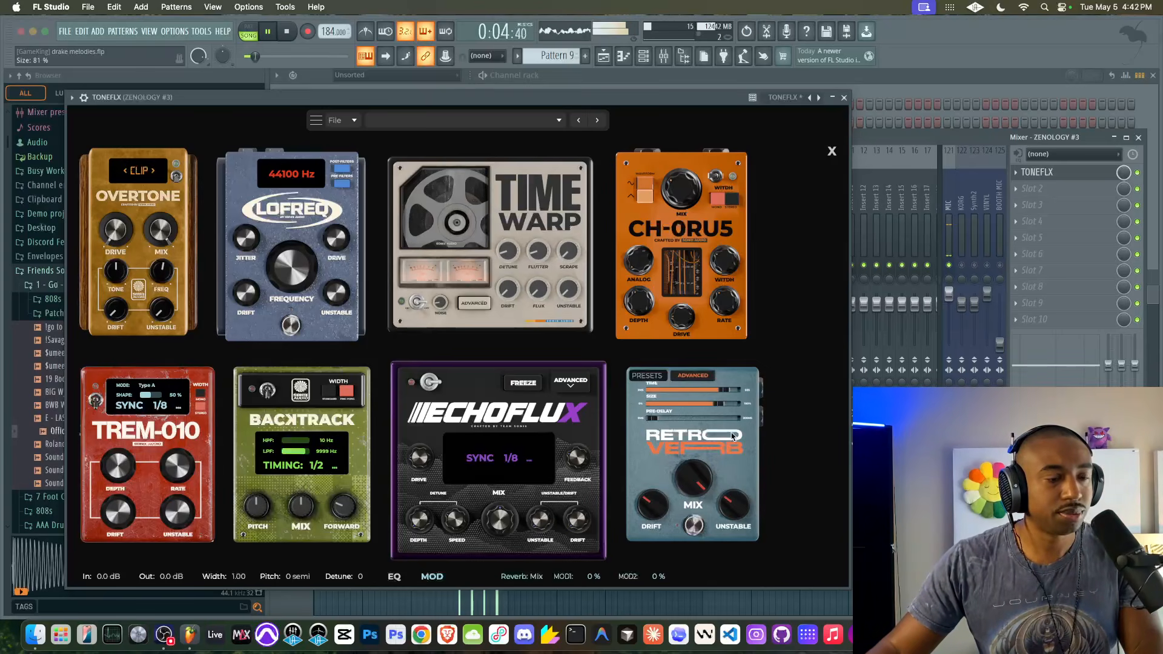
pyautogui.click(692, 528)
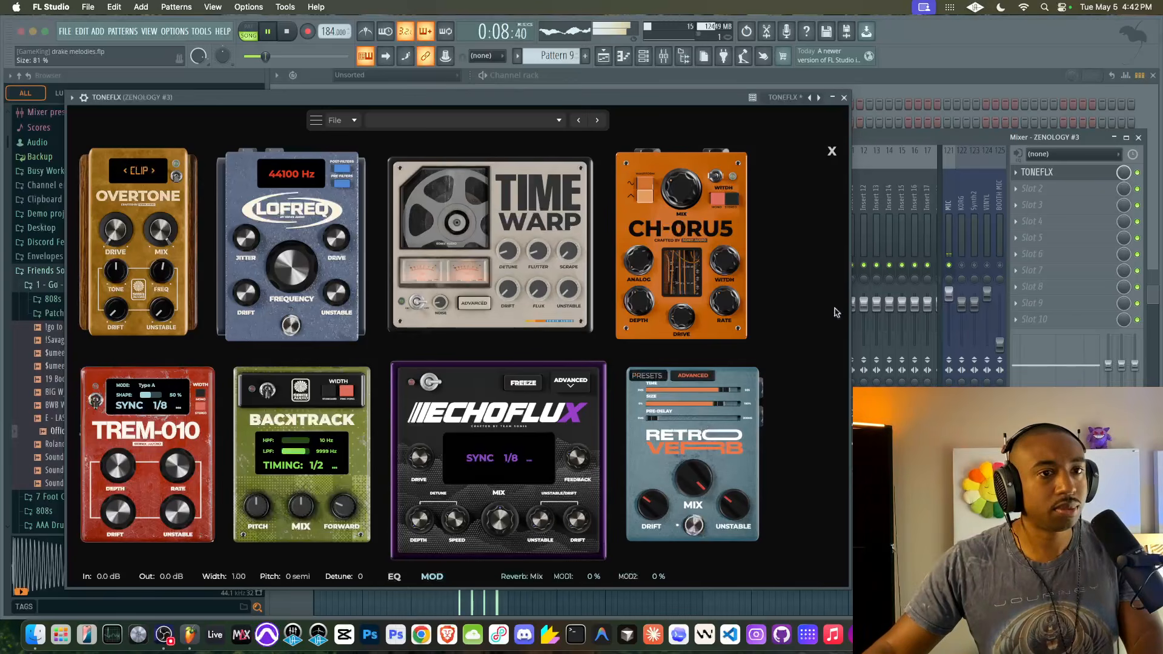
pyautogui.moveTo(737, 501); pyautogui.dragTo(737, 507)
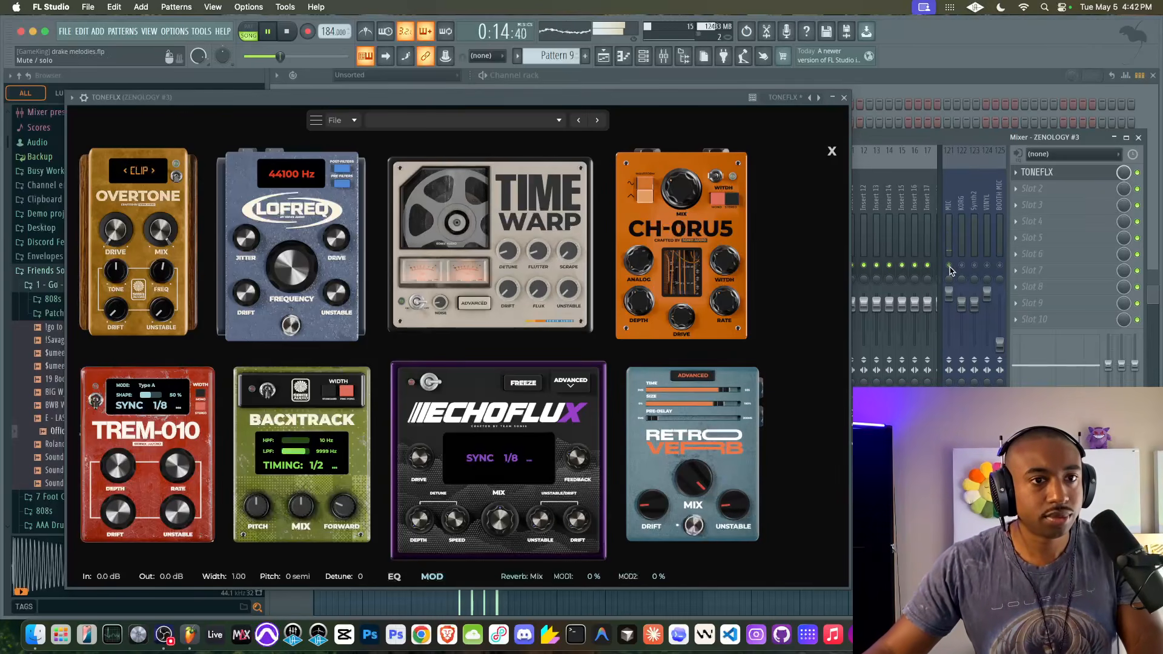
pyautogui.click(846, 98)
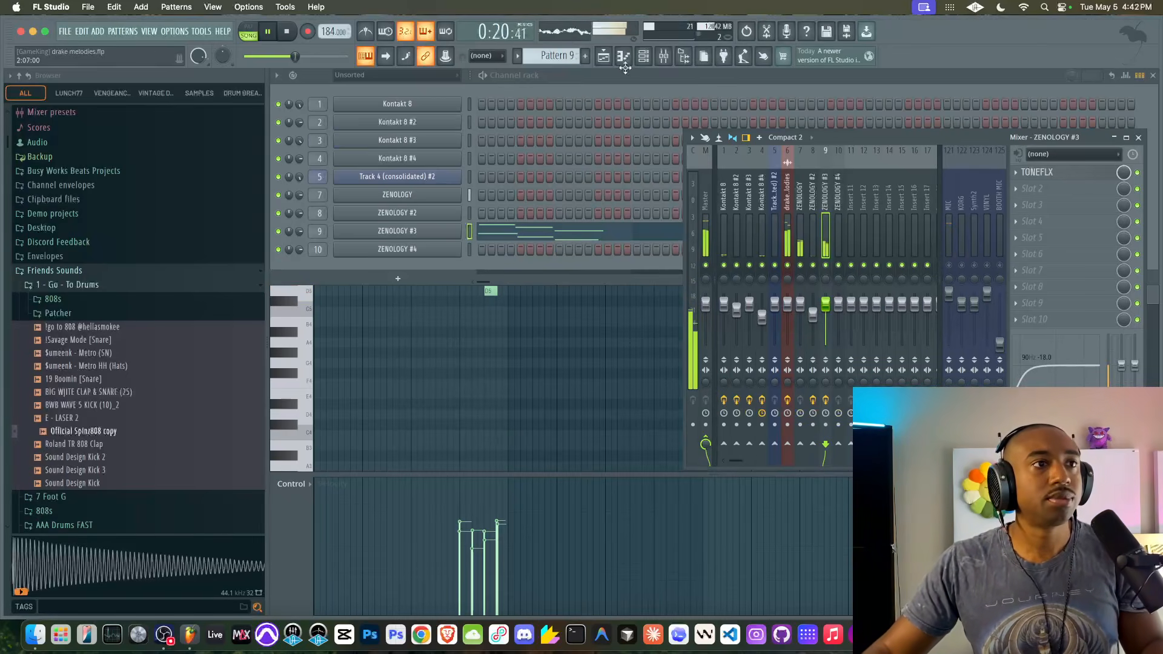
# - Shorten the Pattern 9 clip on Track 6 of the playlist so that it ends at bar 17
pyautogui.click(603, 56)
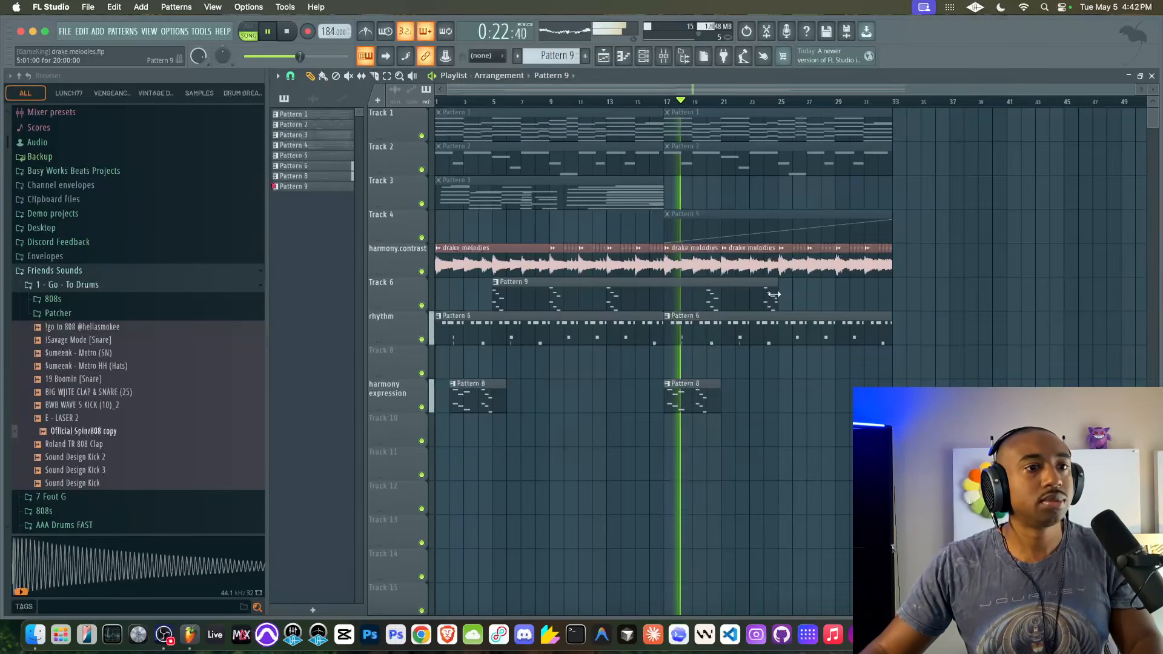
pyautogui.moveTo(775, 294); pyautogui.dragTo(666, 295)
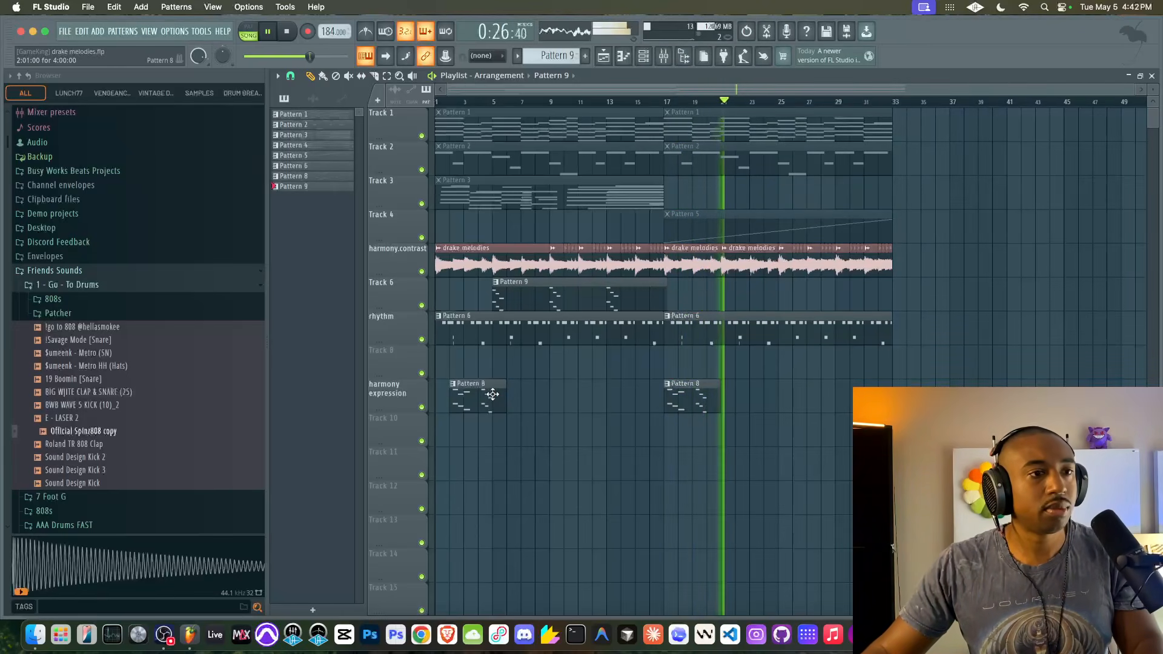
# - Delete the early Pattern 8 clip on the harmony expression track and hide the file browser
pyautogui.rightClick(492, 395)
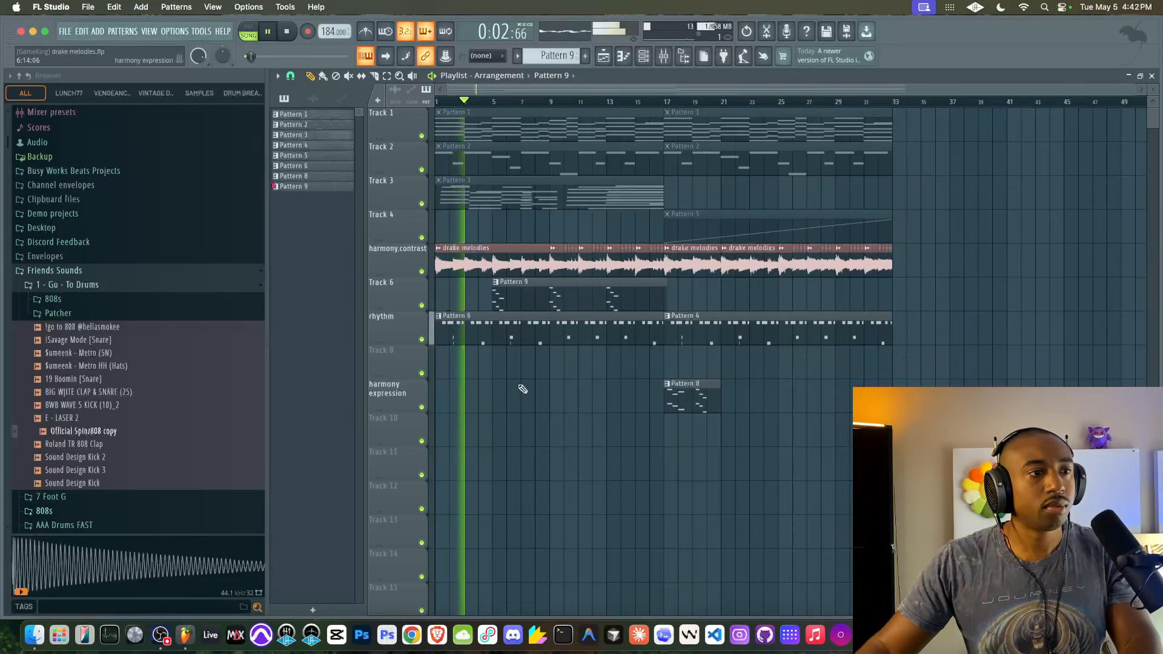
pyautogui.click(676, 58)
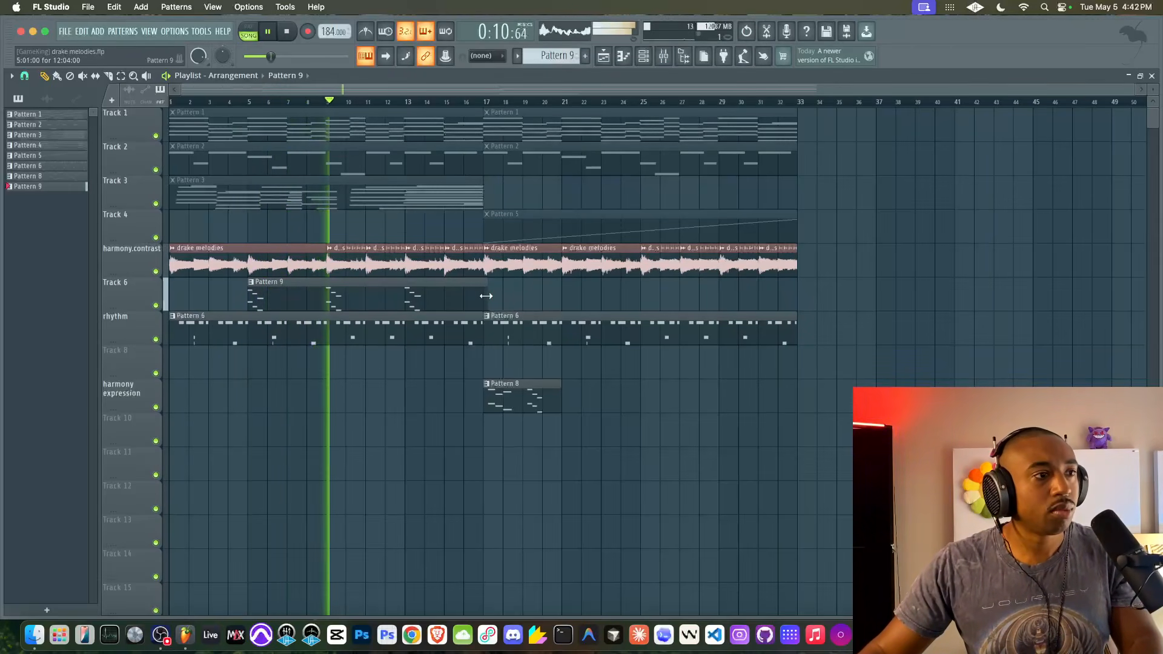
# - Cut the section from bar 8 to about bar 11 out of Track 6's Pattern 9 clip and mute Track 1
pyautogui.click(109, 75)
pyautogui.click(309, 299)
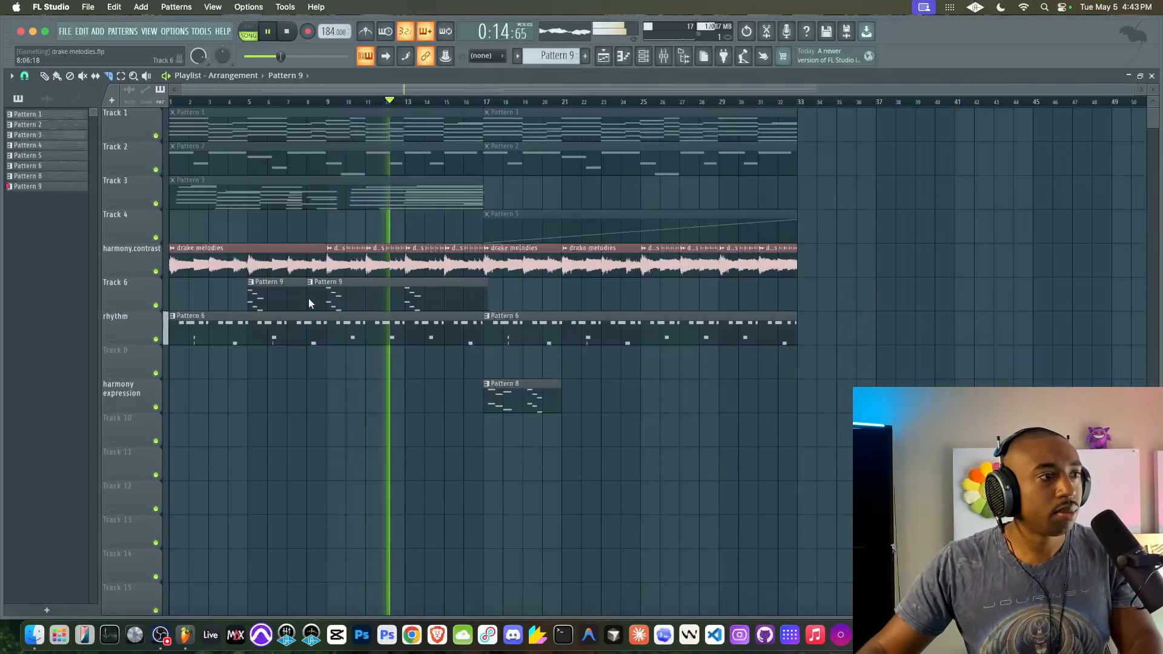
pyautogui.rightClick(361, 292)
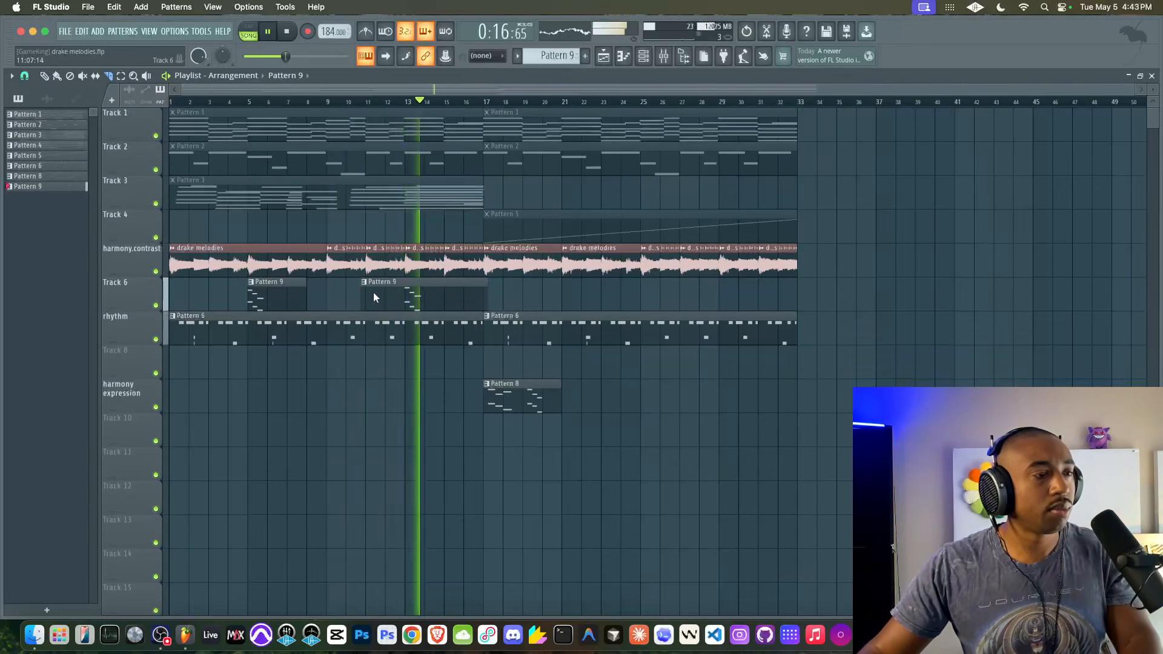
pyautogui.click(156, 136)
pyautogui.click(45, 76)
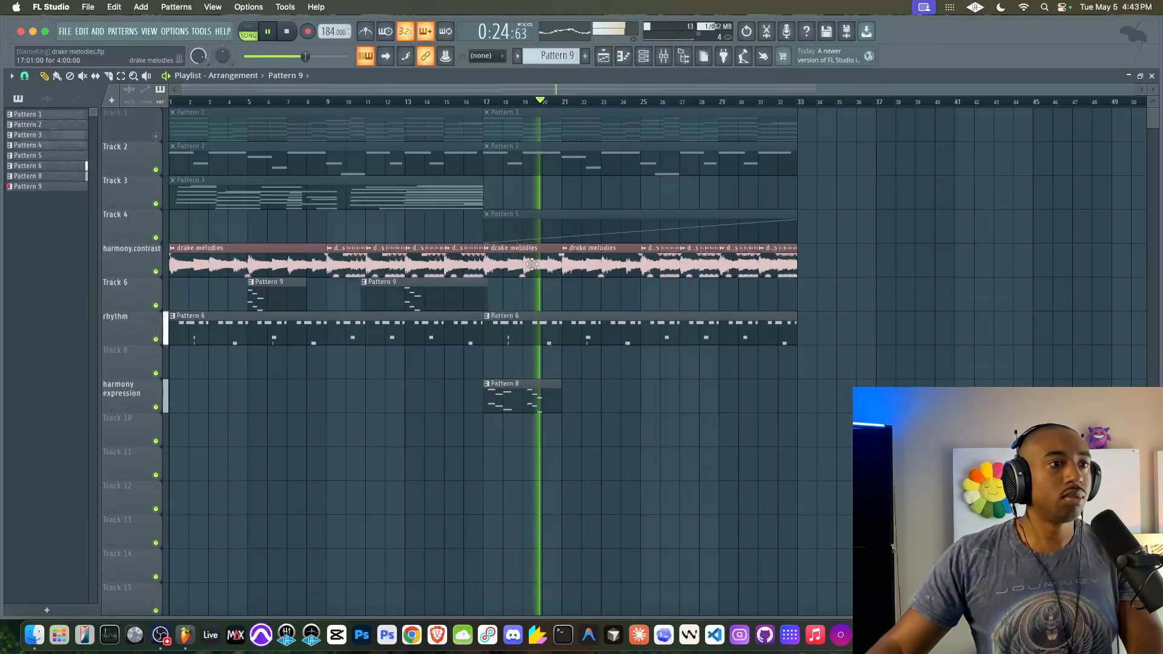
# - Rename mixer Insert 11 as melody
pyautogui.click(648, 64)
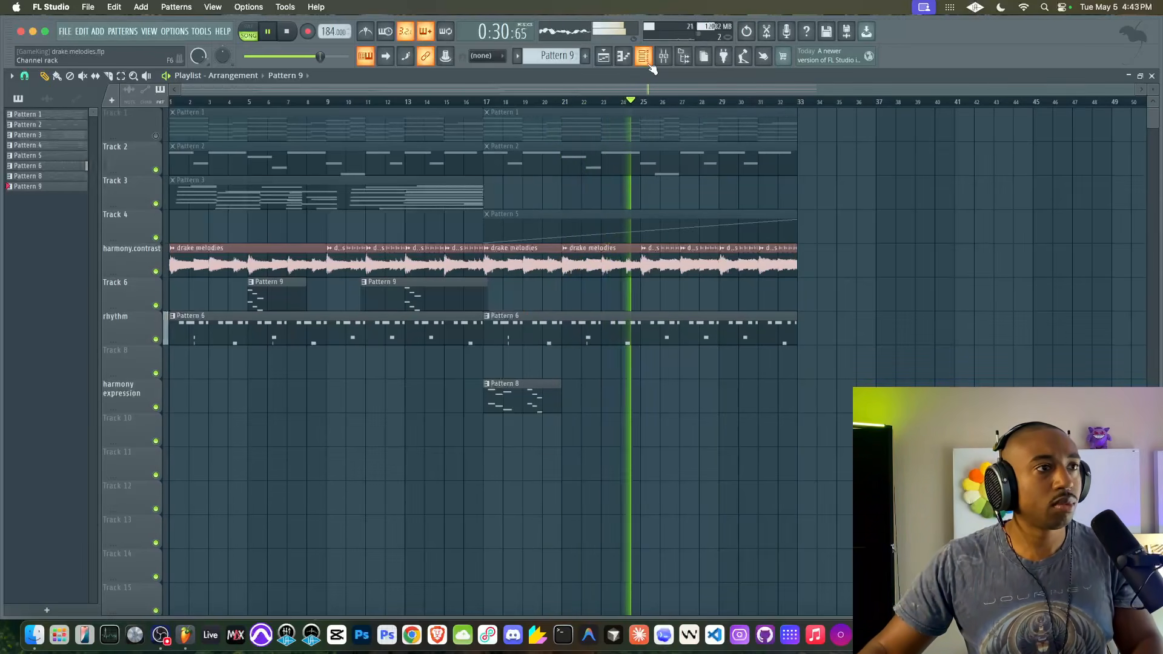
pyautogui.click(664, 56)
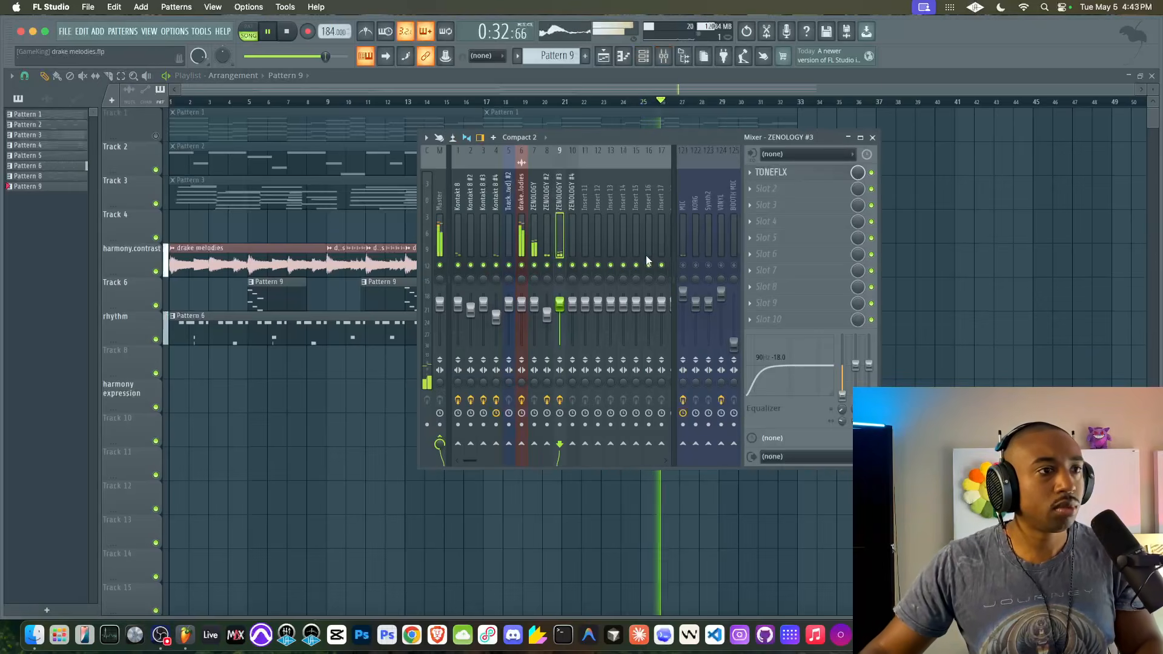
pyautogui.click(585, 242)
pyautogui.press('F2')
pyautogui.write('mel')
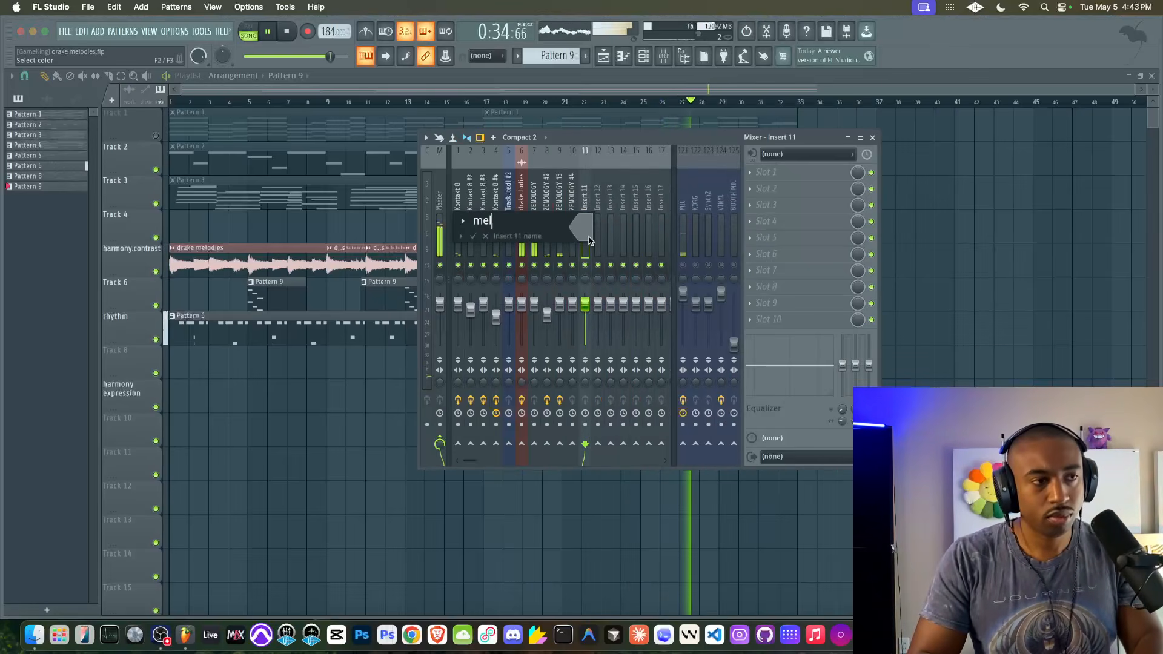
pyautogui.write('ody')
pyautogui.press('Return')
# - Route mixer tracks Kontakt 8 through ZENOLOGY #4 only to the melody track and stop playback
pyautogui.moveTo(572, 229); pyautogui.dragTo(461, 245)
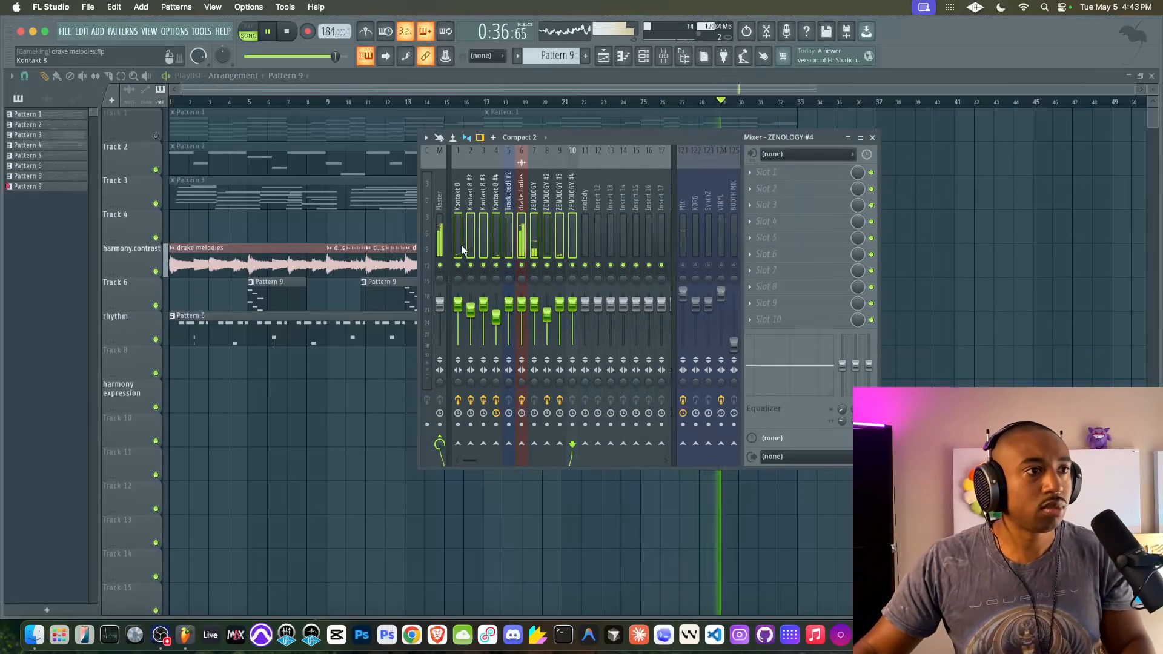
pyautogui.rightClick(585, 444)
pyautogui.click(609, 465)
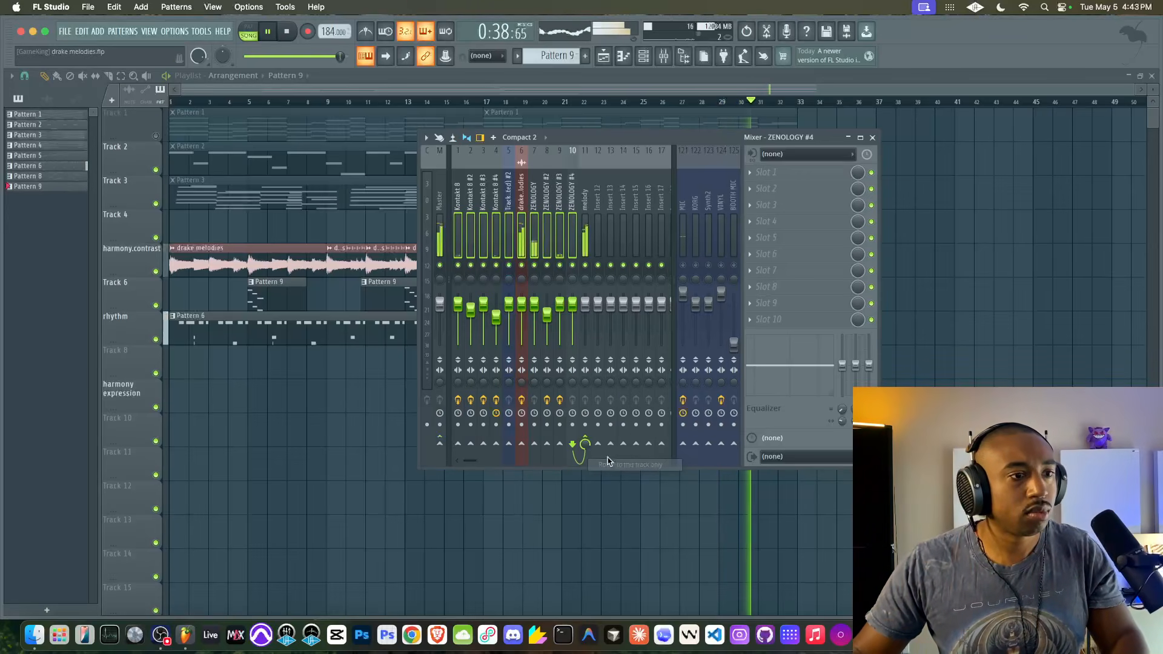
pyautogui.press('space')
# - Load Layerizer into the first effect slot of the melody track and move the mixer clear of the plugin window
pyautogui.click(583, 225)
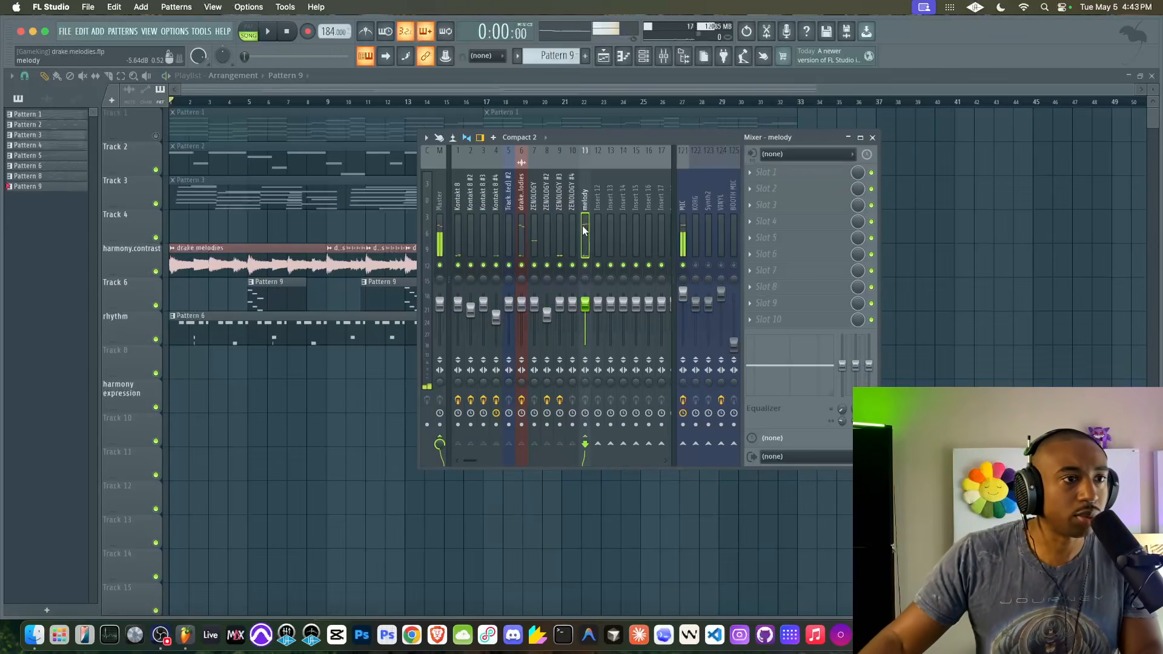
pyautogui.click(789, 173)
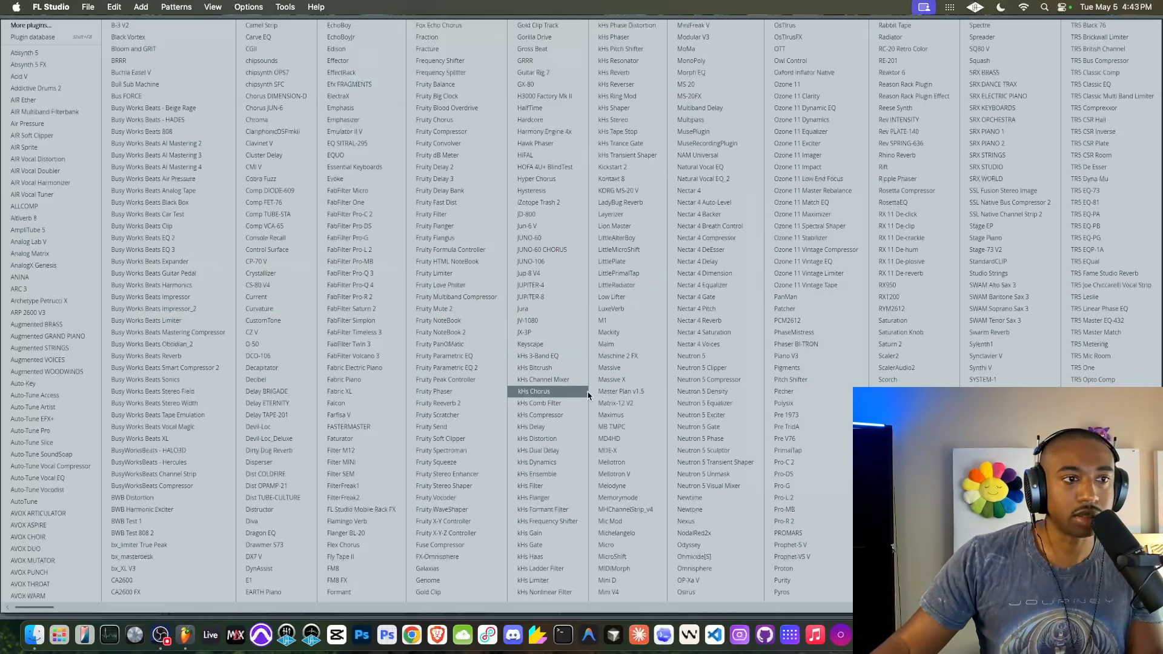
pyautogui.click(611, 214)
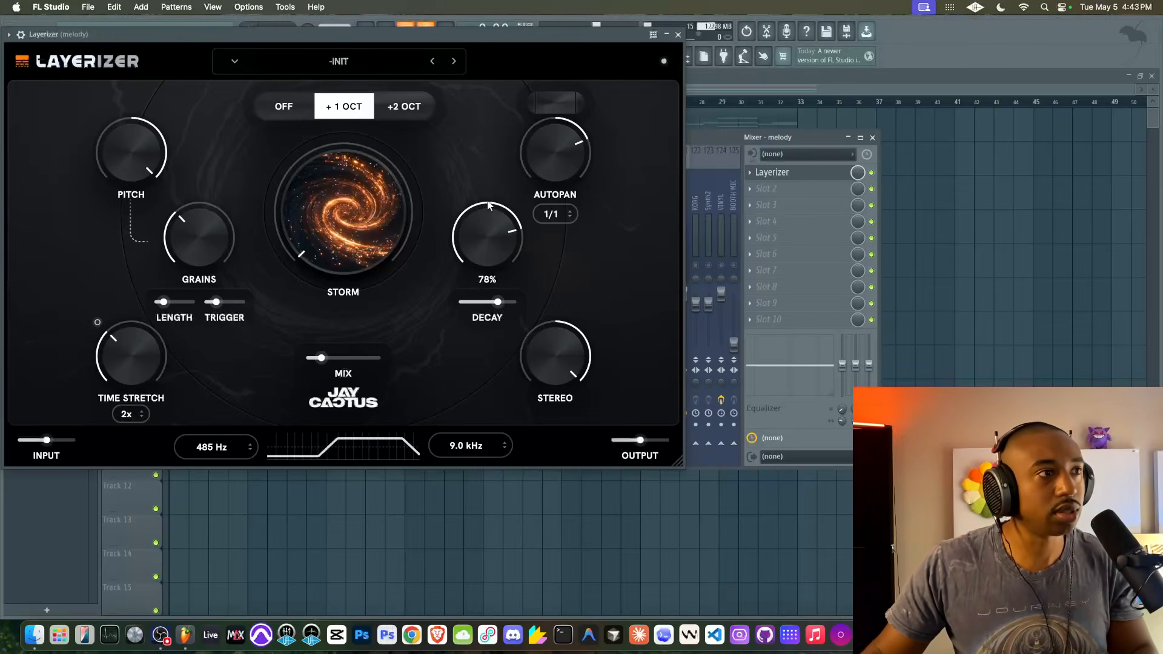
pyautogui.moveTo(728, 141); pyautogui.dragTo(843, 140)
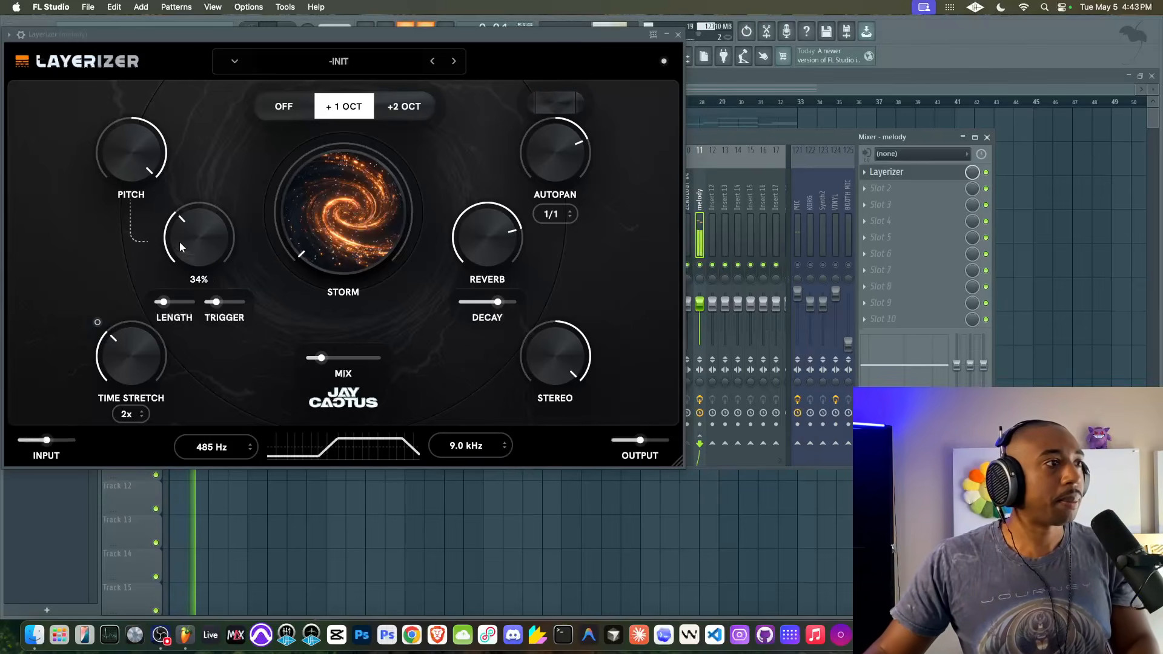
# - Try a heavier Layerizer blend with raised Grains, a mix of about 71% and much less reverb
pyautogui.click(152, 186)
pyautogui.moveTo(204, 202); pyautogui.dragTo(207, 171)
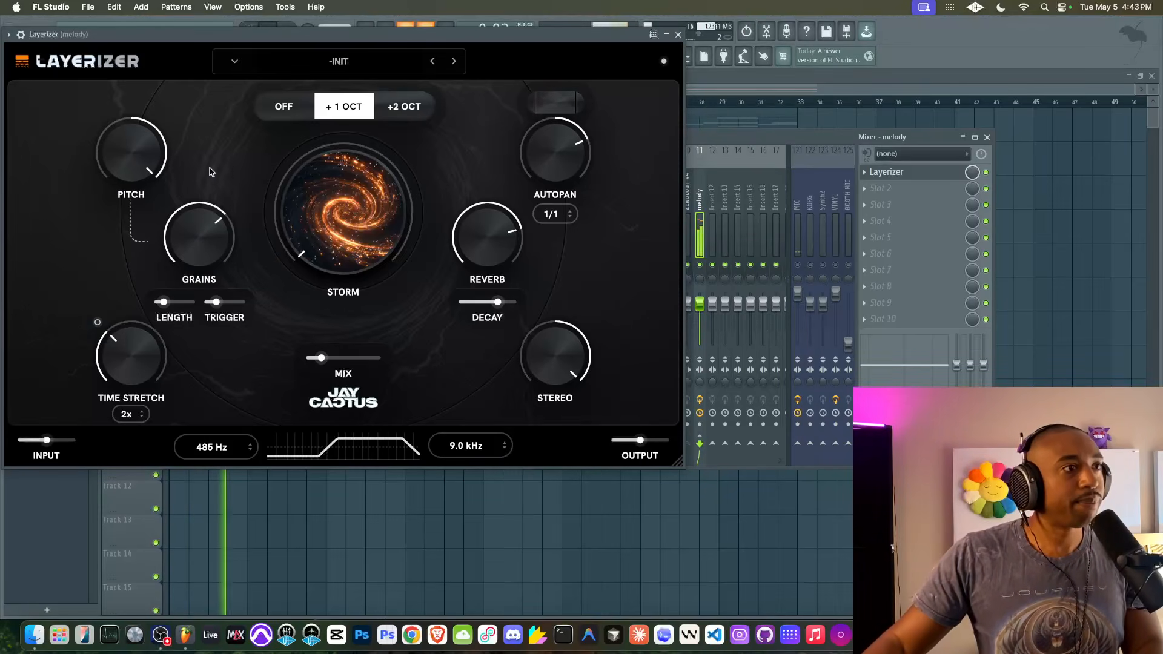
pyautogui.moveTo(321, 357); pyautogui.dragTo(353, 358)
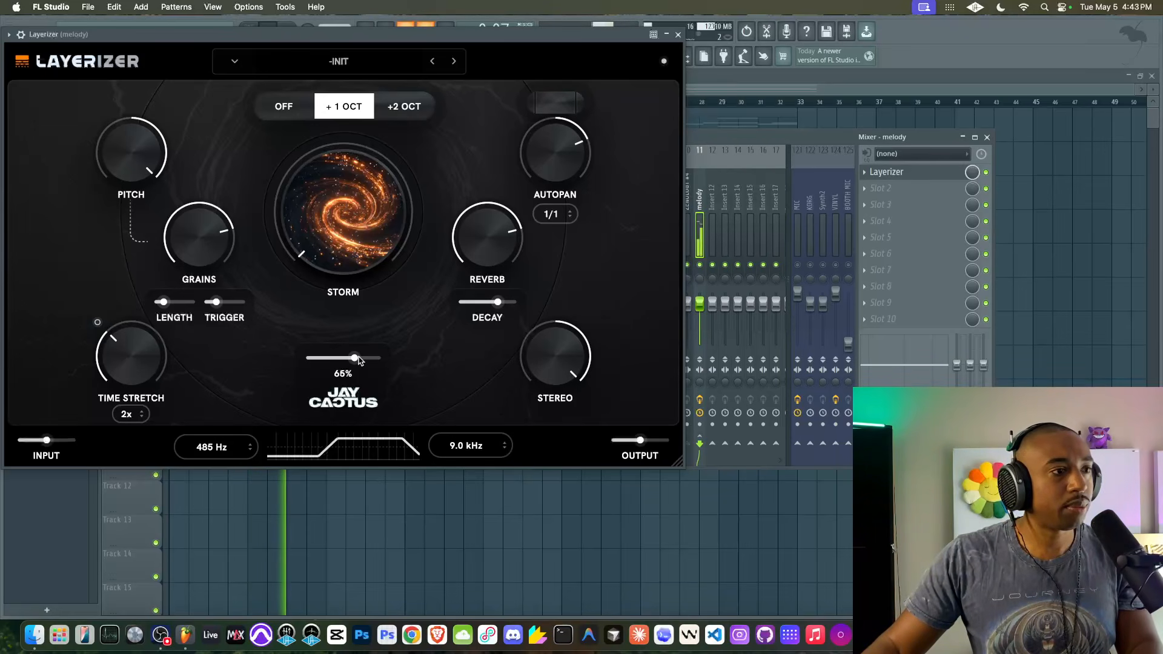
pyautogui.moveTo(480, 268); pyautogui.dragTo(434, 390)
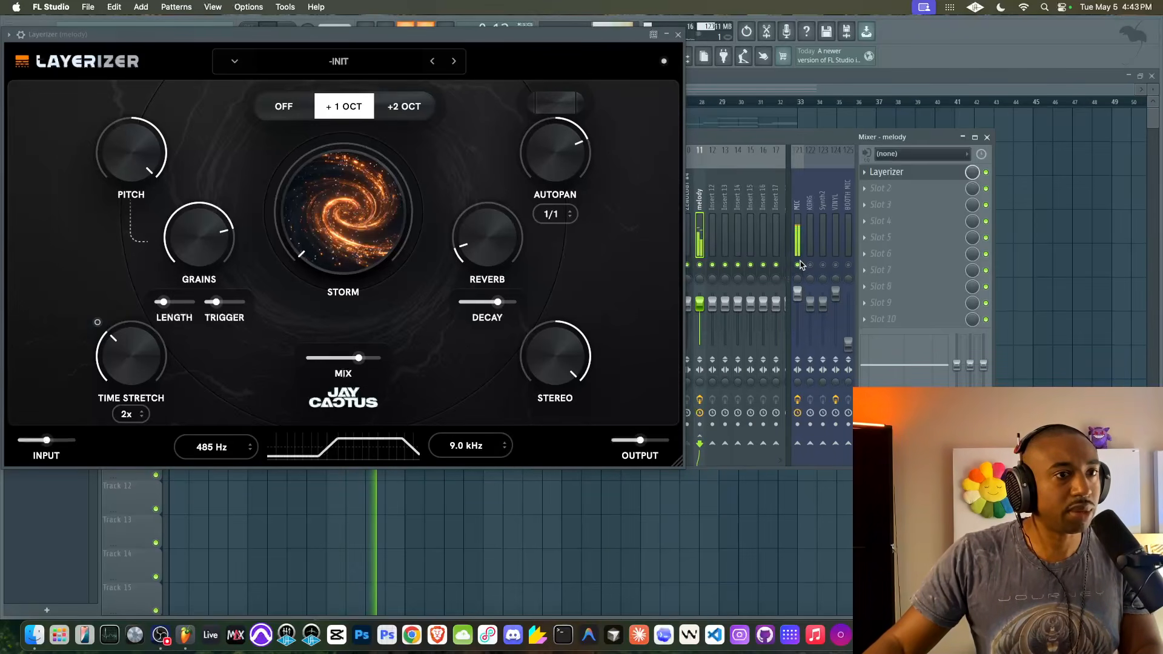
# - Lengthen the Layerizer grains and raise their Trigger, reducing the Grains amount and increasing Time Stretch
pyautogui.moveTo(552, 144)
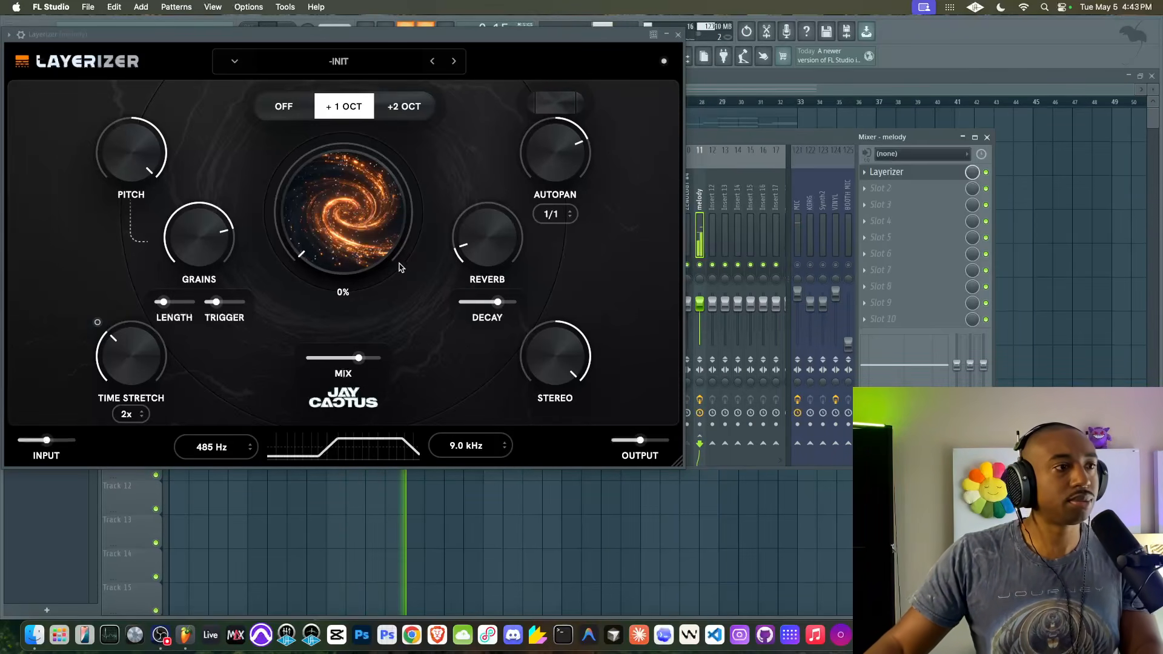
pyautogui.moveTo(183, 254)
pyautogui.moveTo(216, 303); pyautogui.dragTo(235, 303)
pyautogui.moveTo(166, 303); pyautogui.dragTo(222, 302)
pyautogui.moveTo(135, 175)
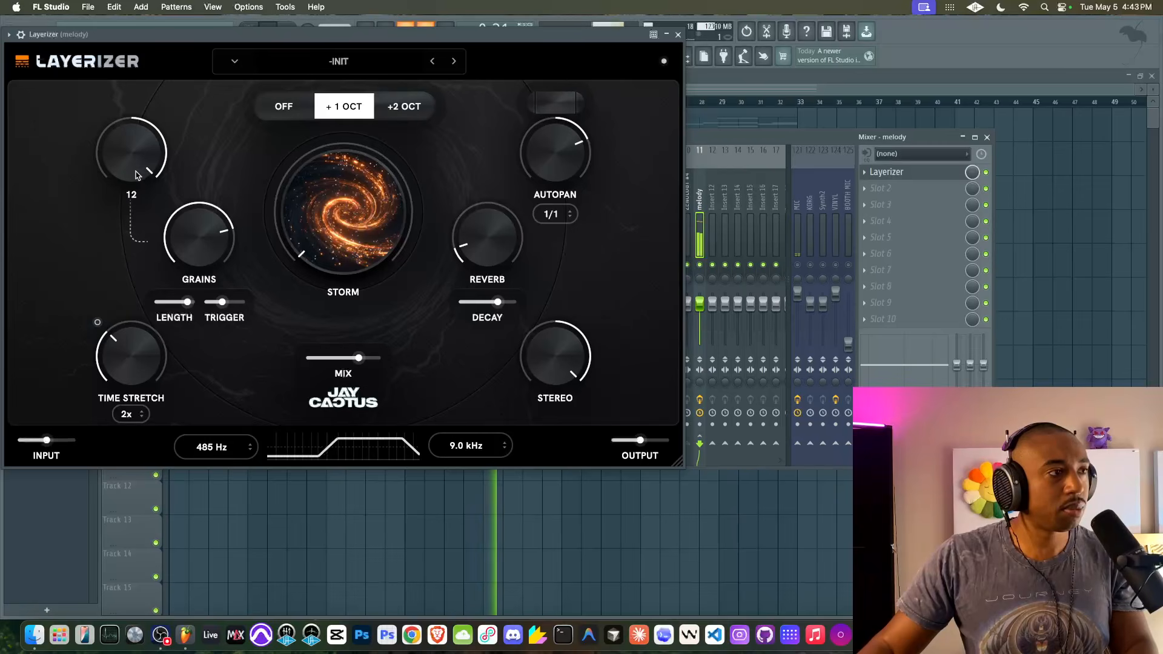
pyautogui.moveTo(184, 238); pyautogui.dragTo(184, 339)
pyautogui.moveTo(133, 368)
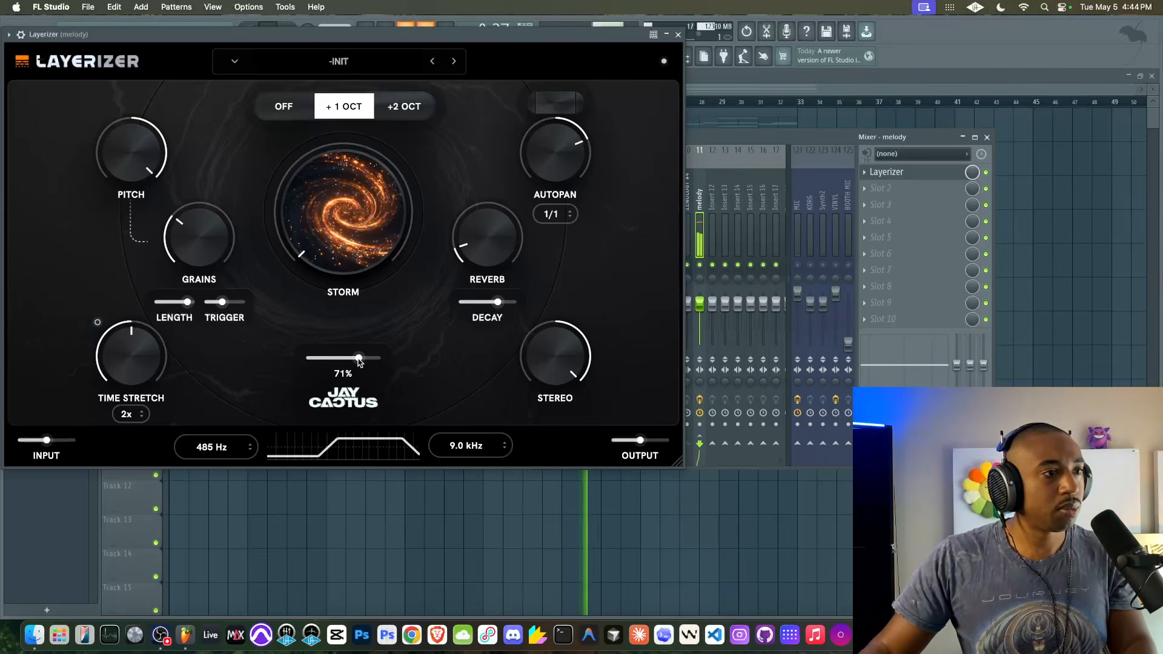
pyautogui.click(798, 265)
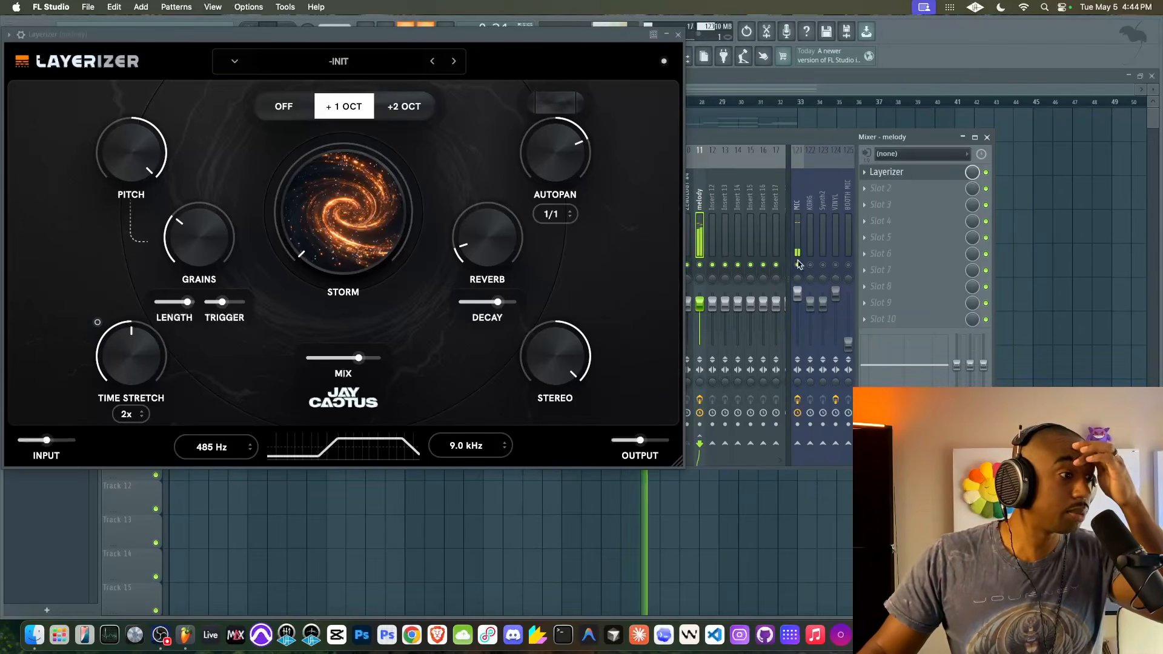
# - Lower Layerizer's upper filter cutoff to 2.4 kHz and set its mix to 55%
pyautogui.moveTo(468, 446); pyautogui.dragTo(443, 485)
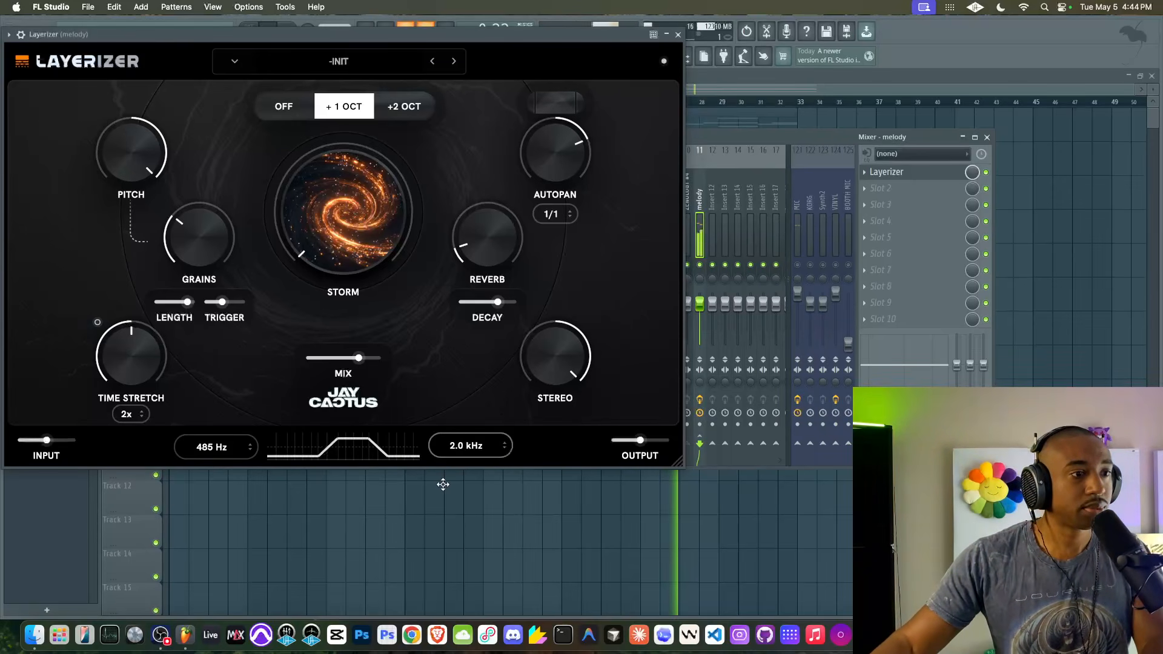
pyautogui.moveTo(360, 358); pyautogui.dragTo(348, 358)
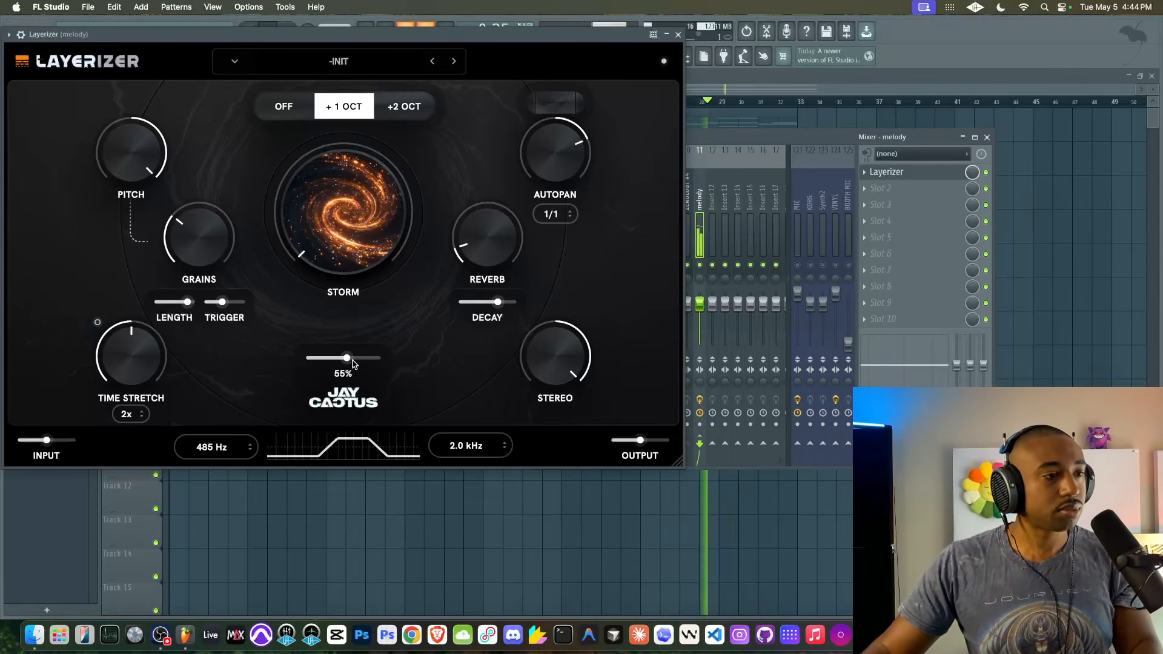
pyautogui.moveTo(454, 443)
pyautogui.mouseDown()
pyautogui.moveTo(470, 379)
pyautogui.moveTo(462, 431)
pyautogui.mouseUp()
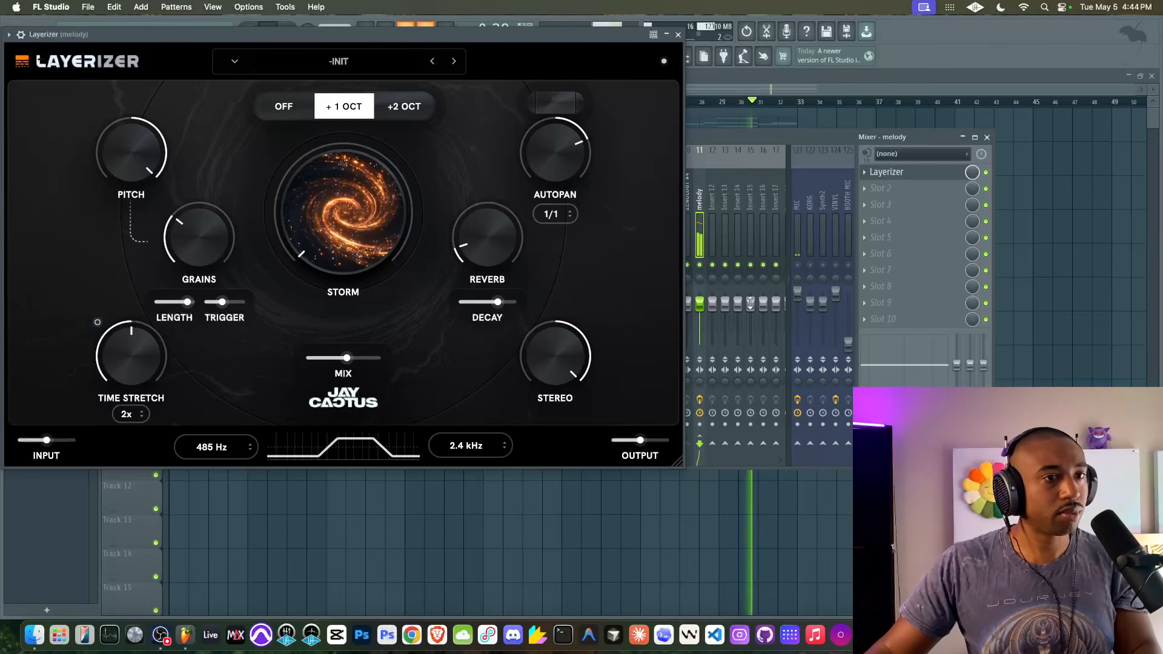
pyautogui.click(797, 265)
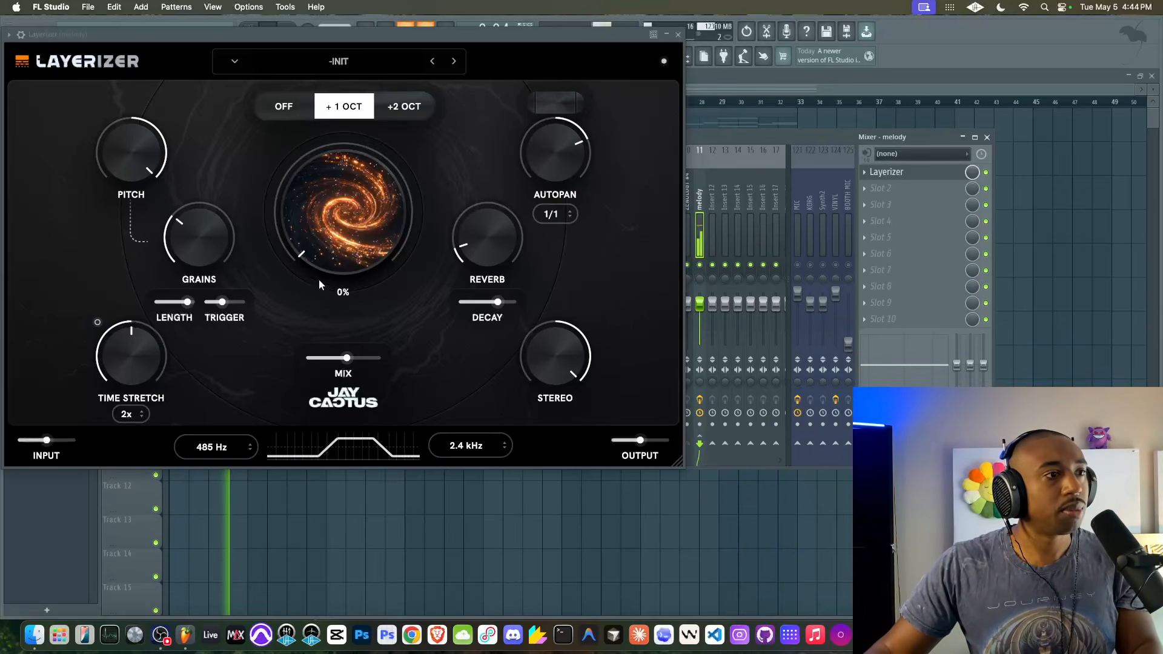
# - Set the Layerizer mix to 33%, narrow its Stereo width and raise the output slightly
pyautogui.moveTo(346, 358); pyautogui.dragTo(326, 359)
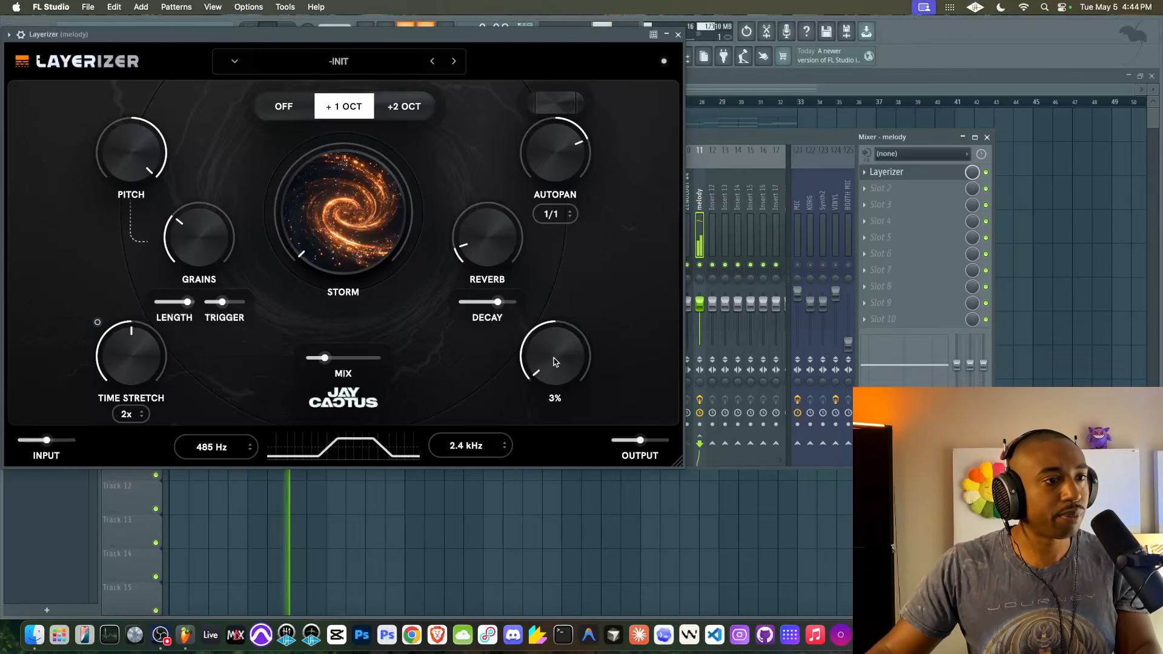
pyautogui.moveTo(324, 359)
pyautogui.mouseDown()
pyautogui.moveTo(304, 362)
pyautogui.moveTo(324, 362)
pyautogui.mouseUp()
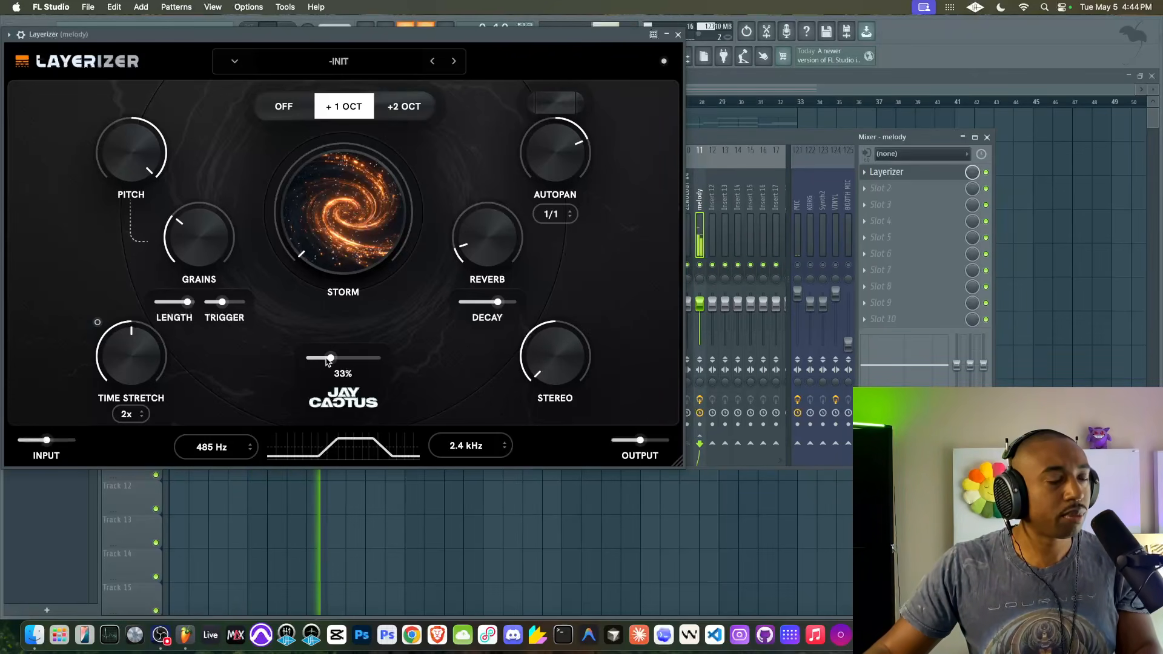
pyautogui.moveTo(542, 353); pyautogui.dragTo(550, 322)
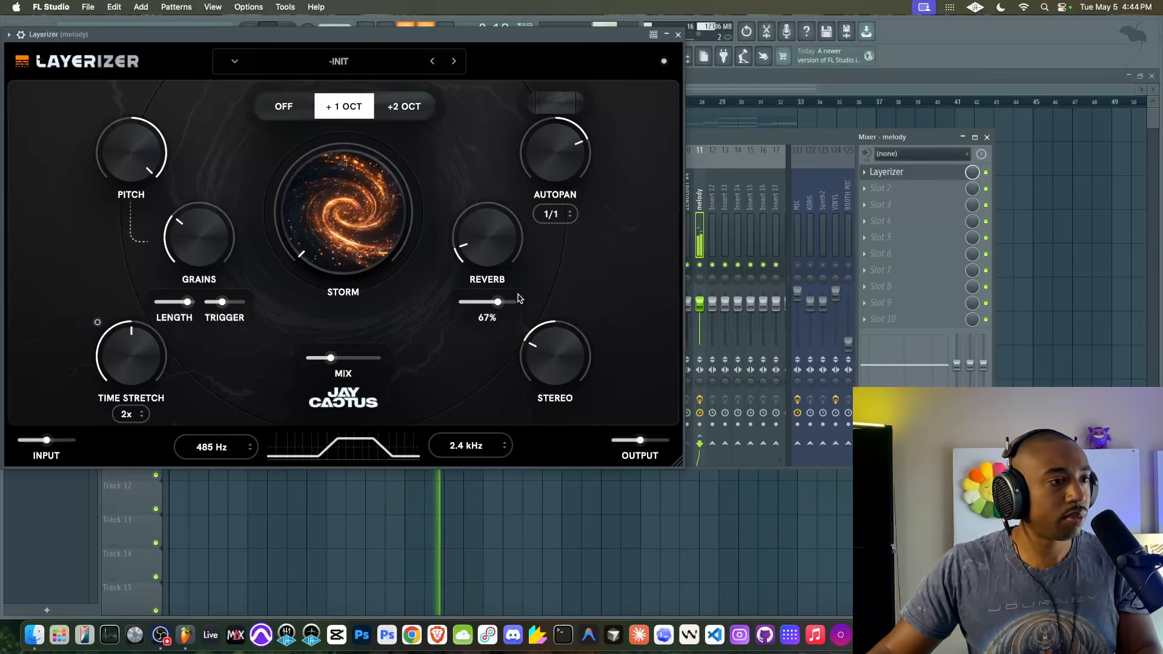
pyautogui.moveTo(641, 439); pyautogui.dragTo(644, 439)
# - Reset Layerizer's Pitch to centre, turn Grains down to minimum and reduce Time Stretch
pyautogui.moveTo(197, 253)
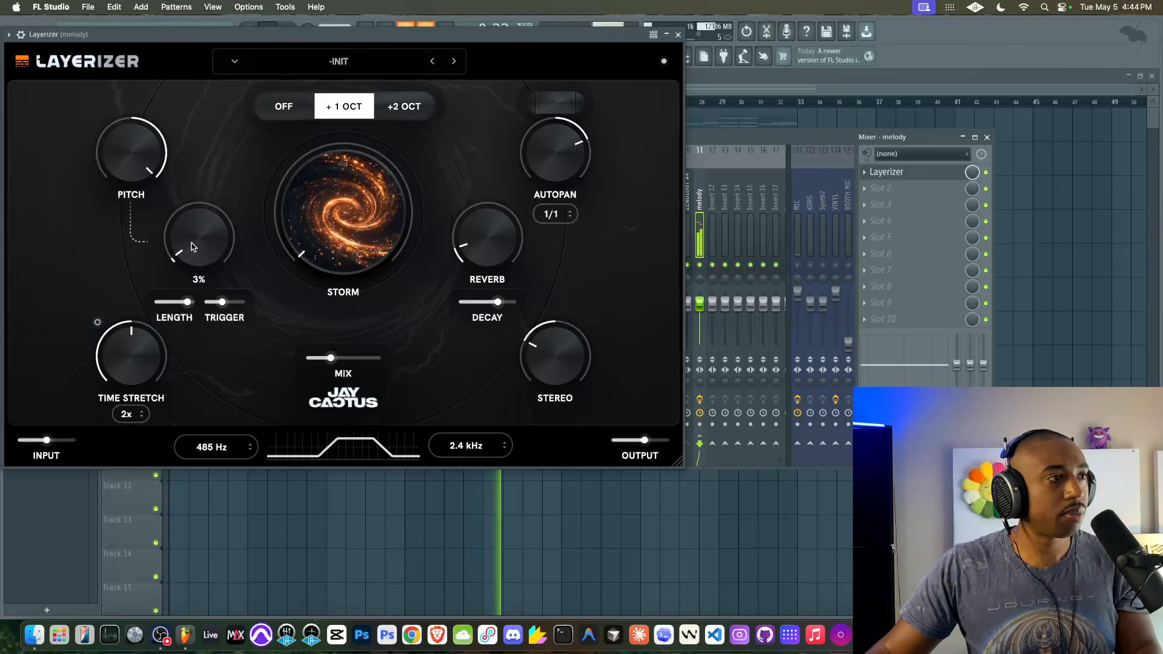
pyautogui.doubleClick(138, 159)
pyautogui.doubleClick(202, 233)
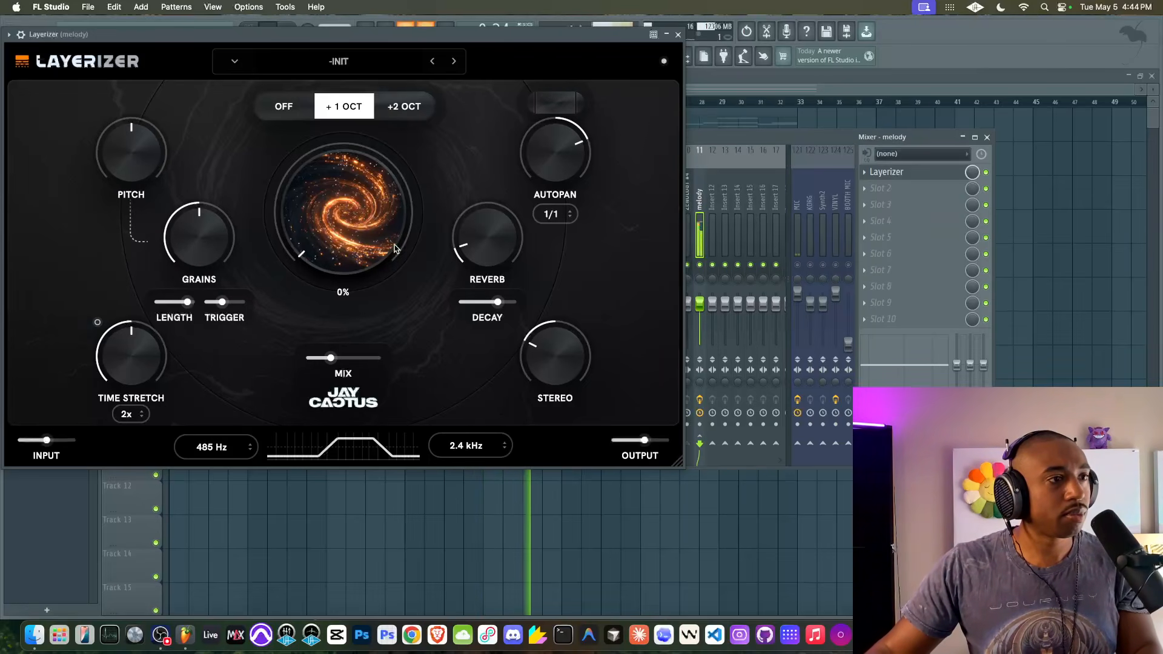
pyautogui.moveTo(222, 254); pyautogui.dragTo(179, 336)
pyautogui.moveTo(196, 264); pyautogui.dragTo(141, 408)
pyautogui.moveTo(356, 270); pyautogui.dragTo(299, 381)
# - Turn Layerizer's Reverb and Decay to minimum, centre Autopan and raise the mix
pyautogui.moveTo(471, 260); pyautogui.dragTo(459, 302)
pyautogui.moveTo(555, 152); pyautogui.dragTo(556, 208)
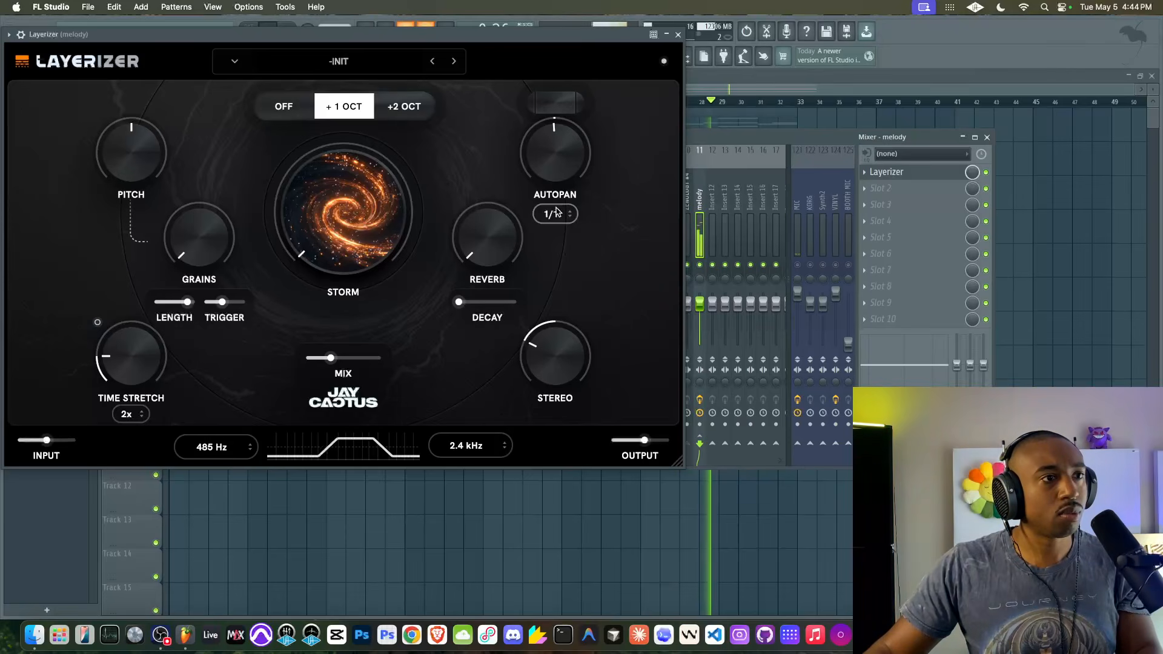
pyautogui.moveTo(331, 357); pyautogui.dragTo(379, 360)
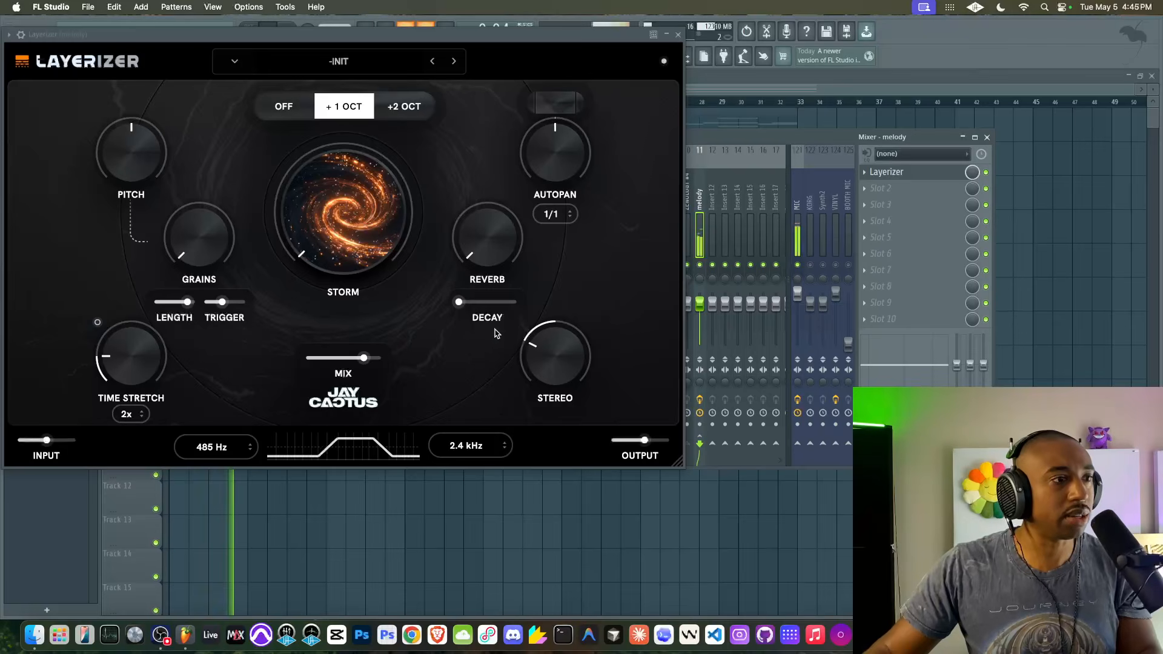
pyautogui.click(798, 265)
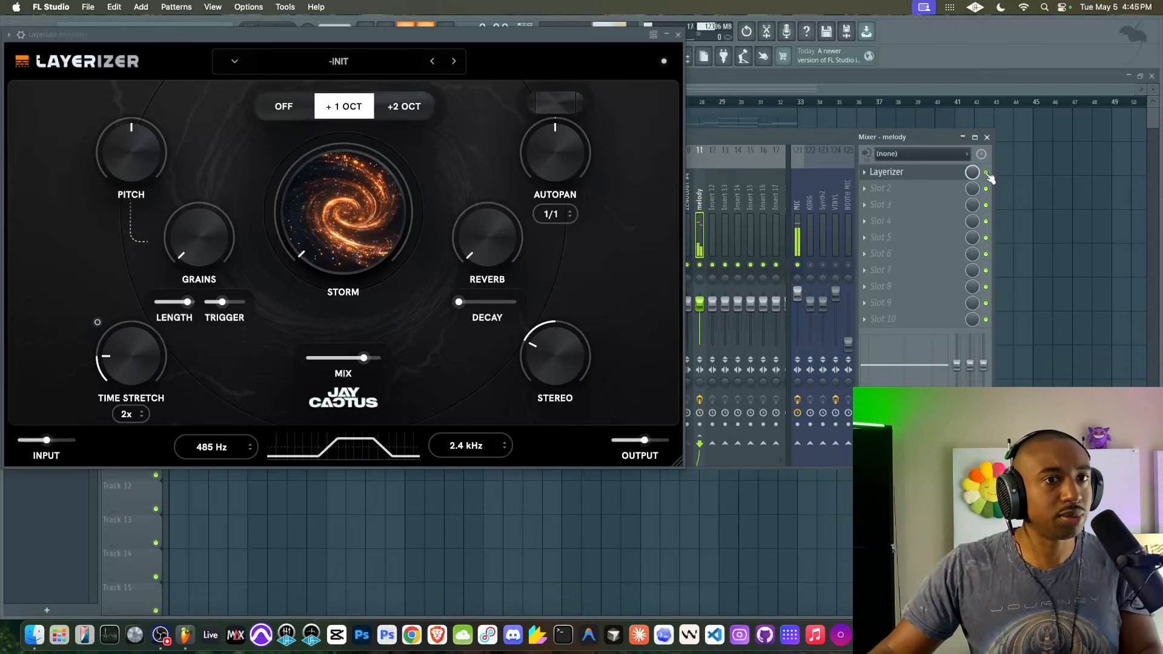
# - Close Layerizer and audition the ZENOLOGY #3 and ZENOLOGY mixer tracks in solo with the mic kept live, restoring all tracks to the mix
pyautogui.click(678, 34)
pyautogui.click(648, 223)
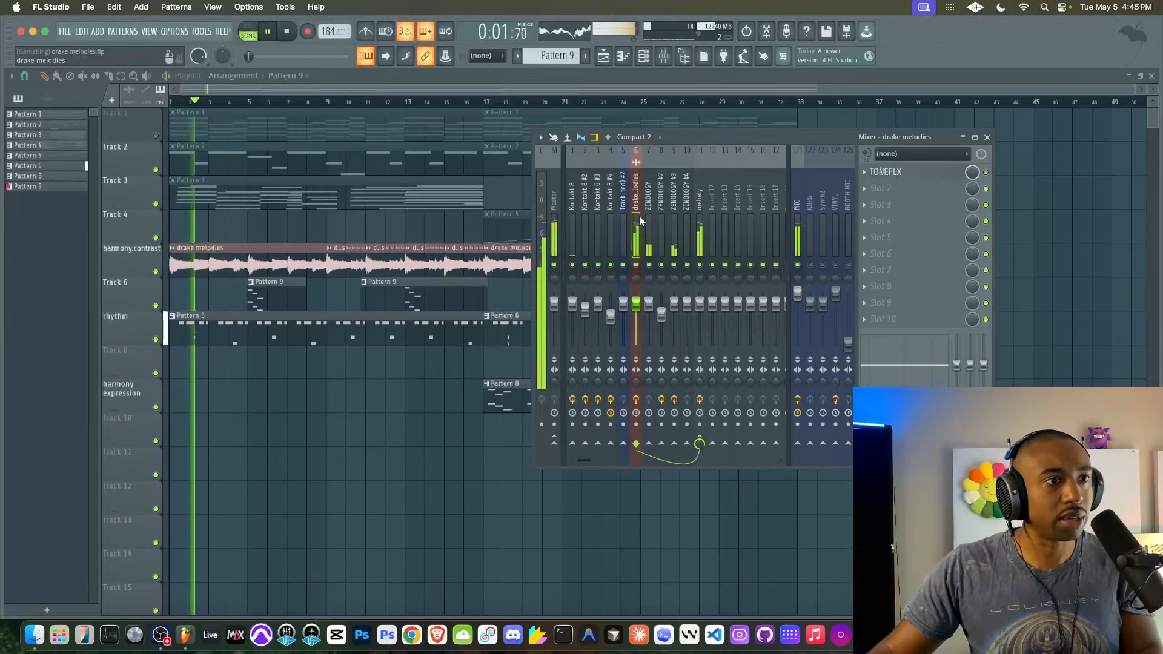
pyautogui.click(636, 231)
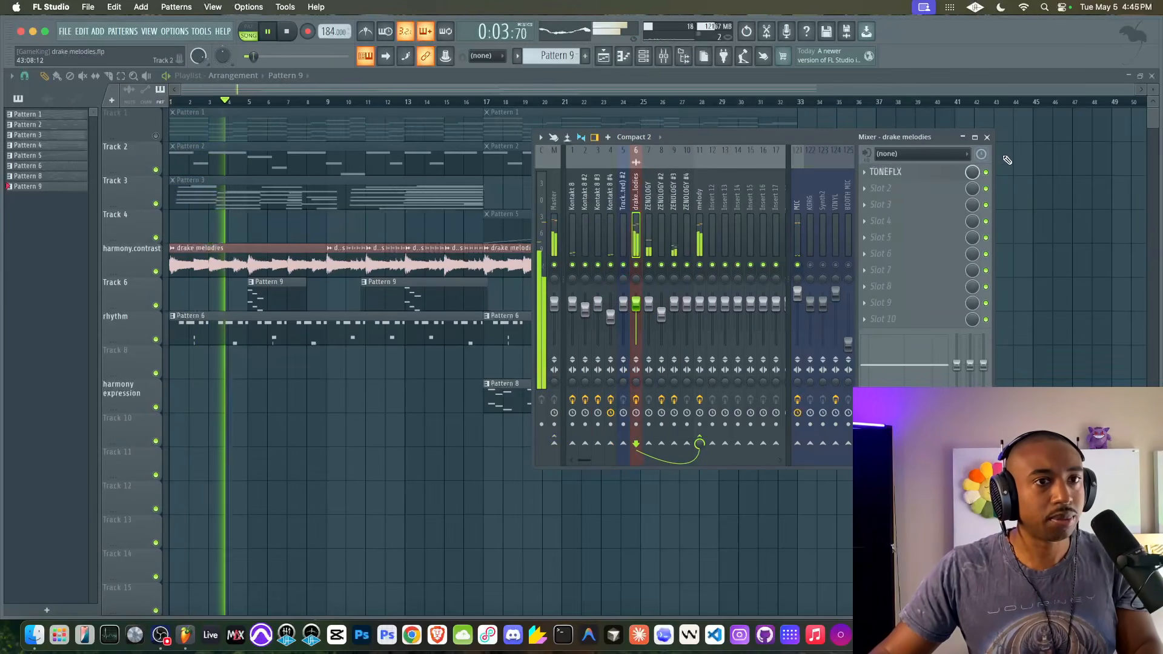
pyautogui.click(685, 233)
pyautogui.rightClick(675, 265)
pyautogui.rightClick(648, 266)
pyautogui.click(797, 265)
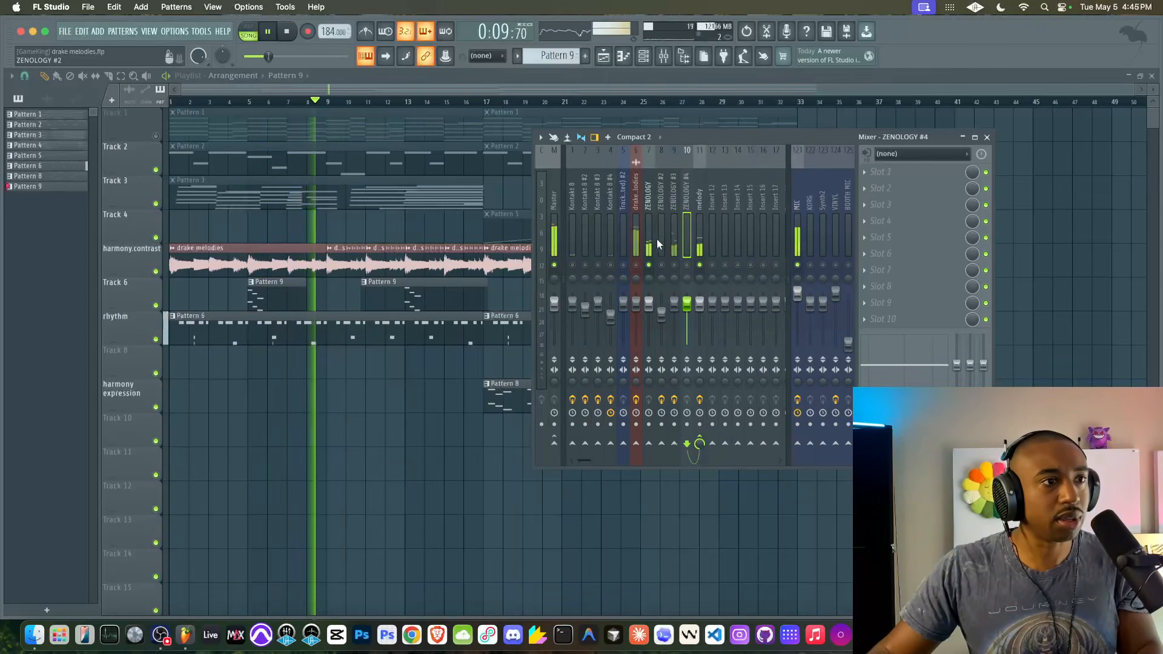
pyautogui.rightClick(648, 265)
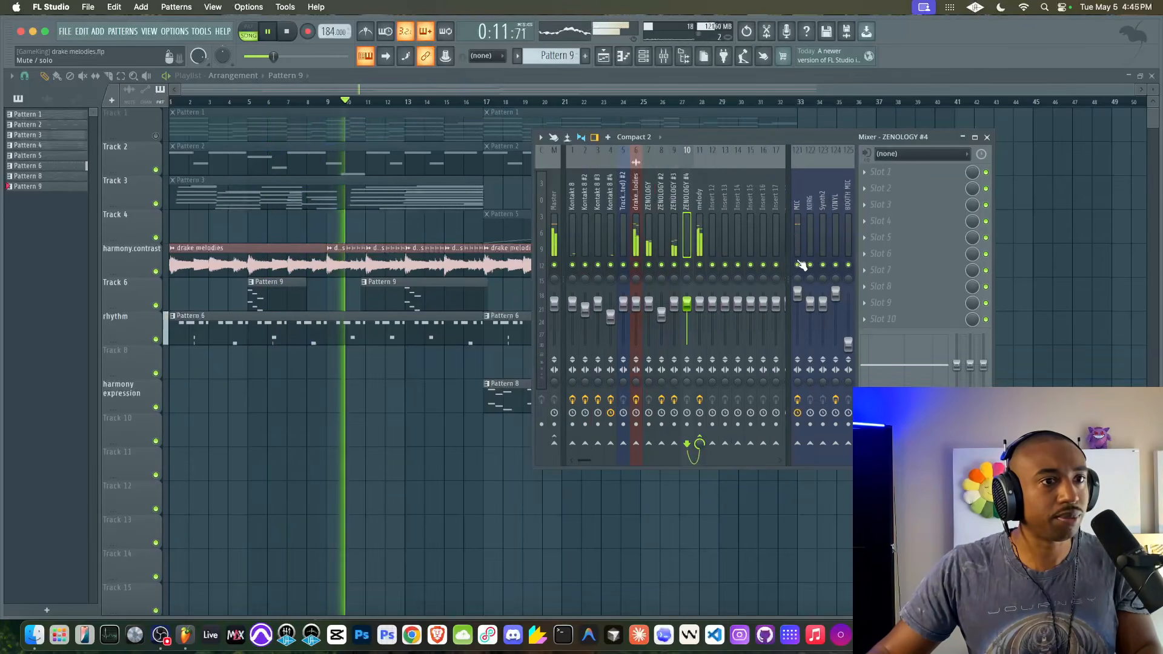
# - Review the effect modules in the advanced view of TONEFLX on the drake melodies track, closing it when done
pyautogui.click(636, 217)
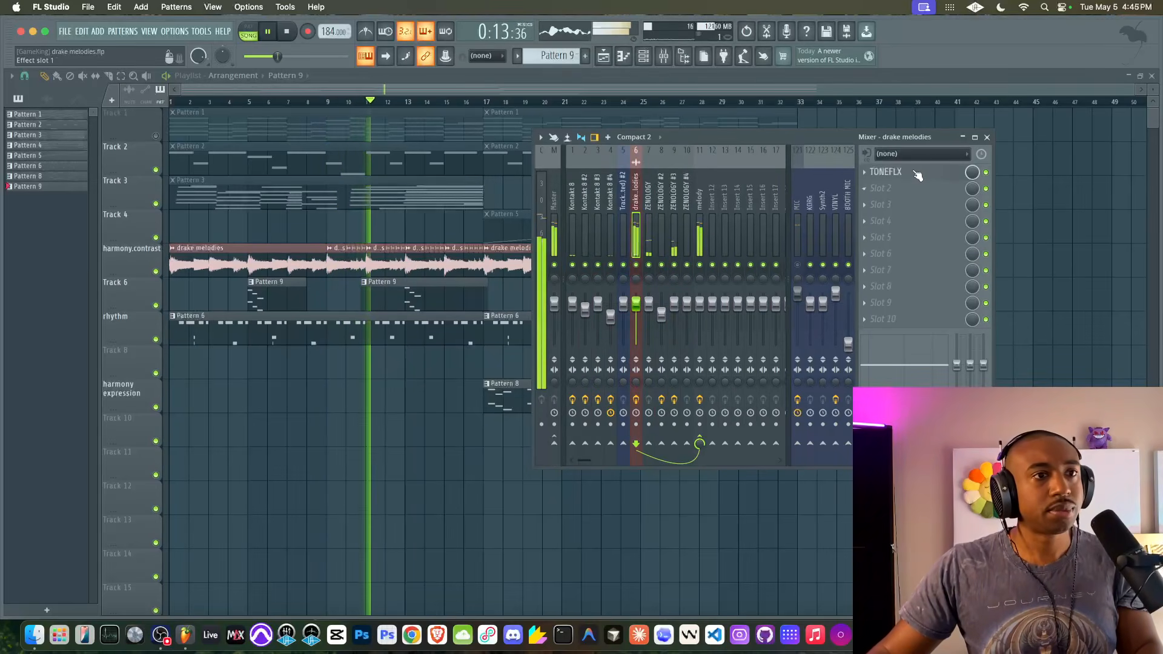
pyautogui.click(902, 173)
pyautogui.click(416, 291)
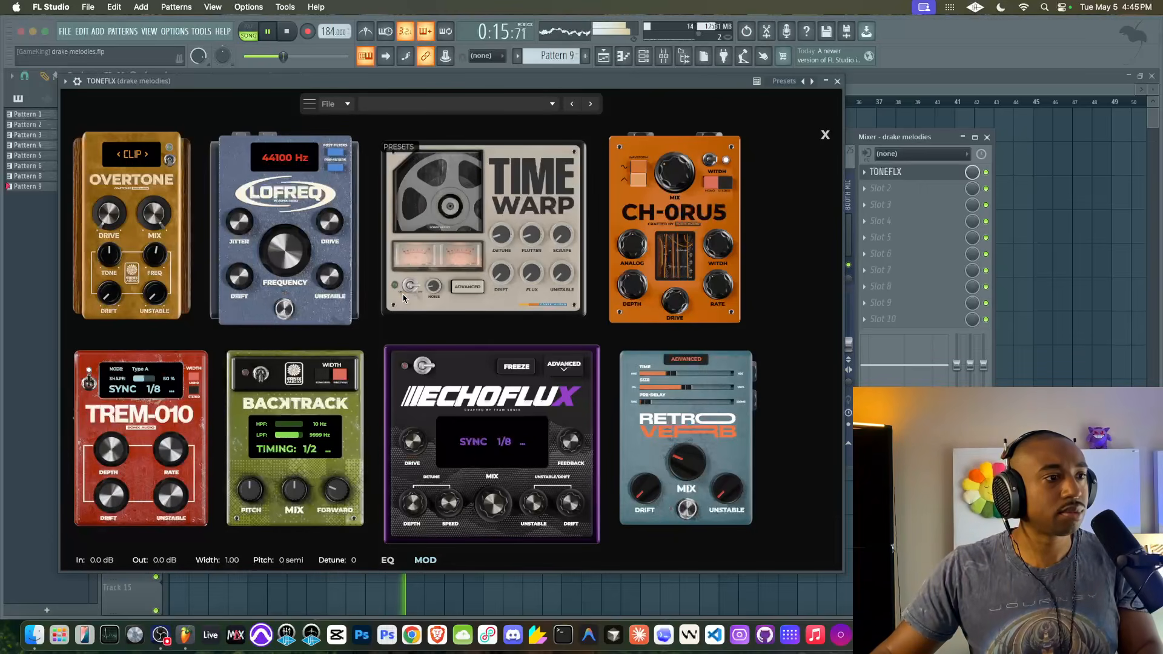
pyautogui.click(837, 82)
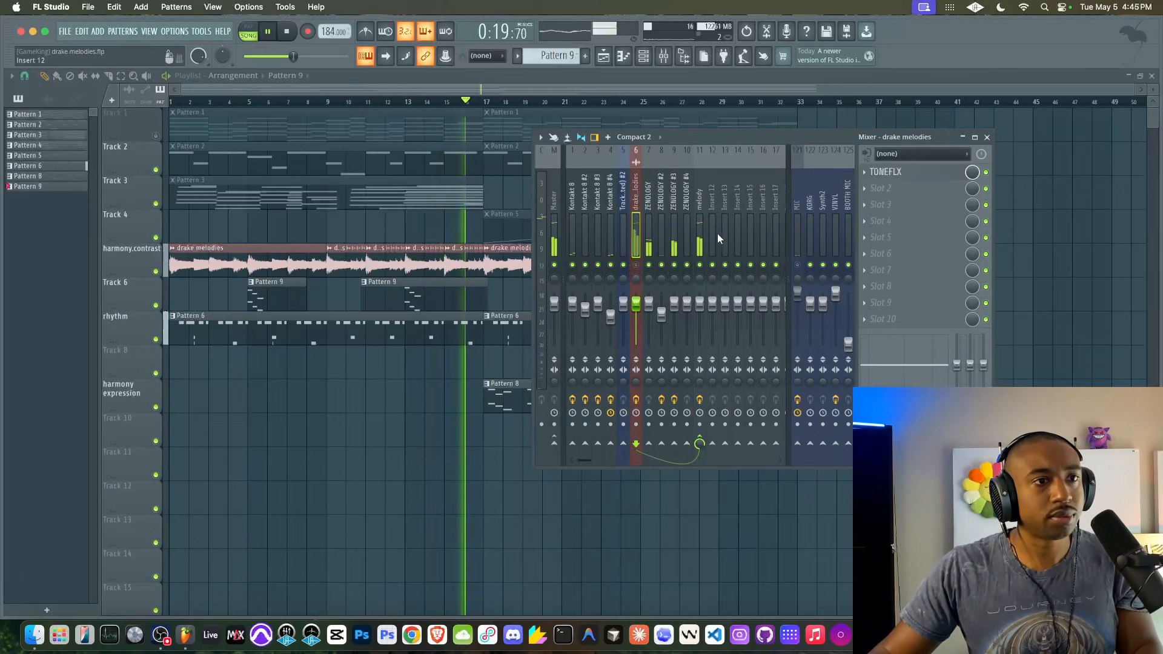
# - In the melody track's Layerizer, turn Pitch to maximum, raise Grains past halfway and shorten the grain Length
pyautogui.click(700, 229)
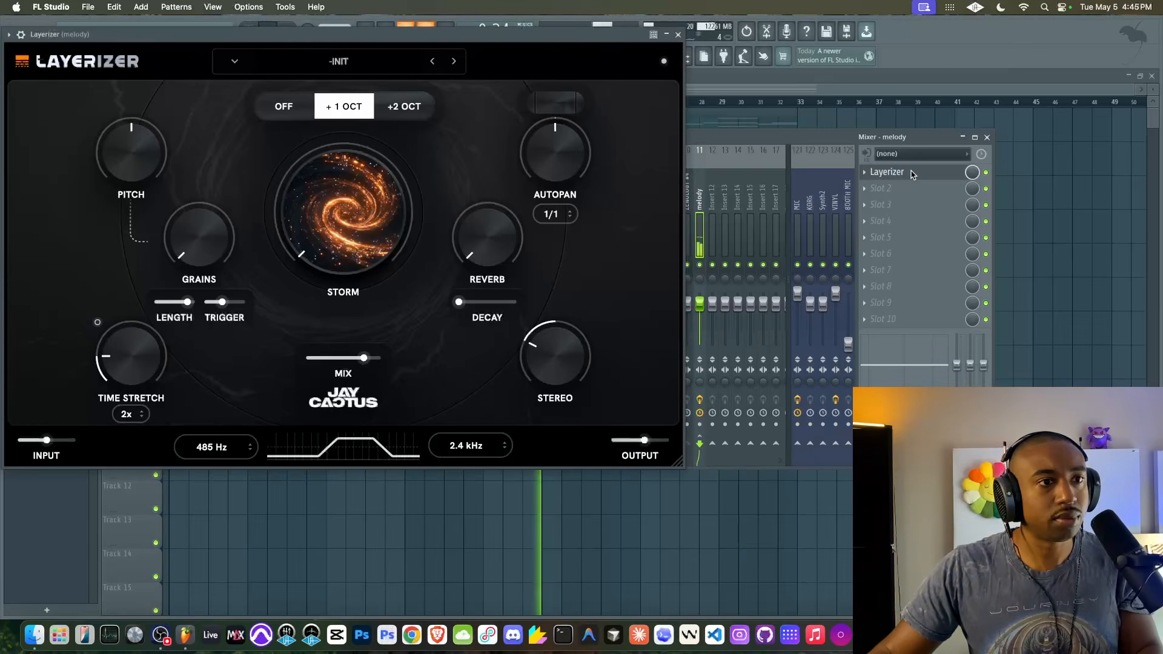
pyautogui.click(886, 172)
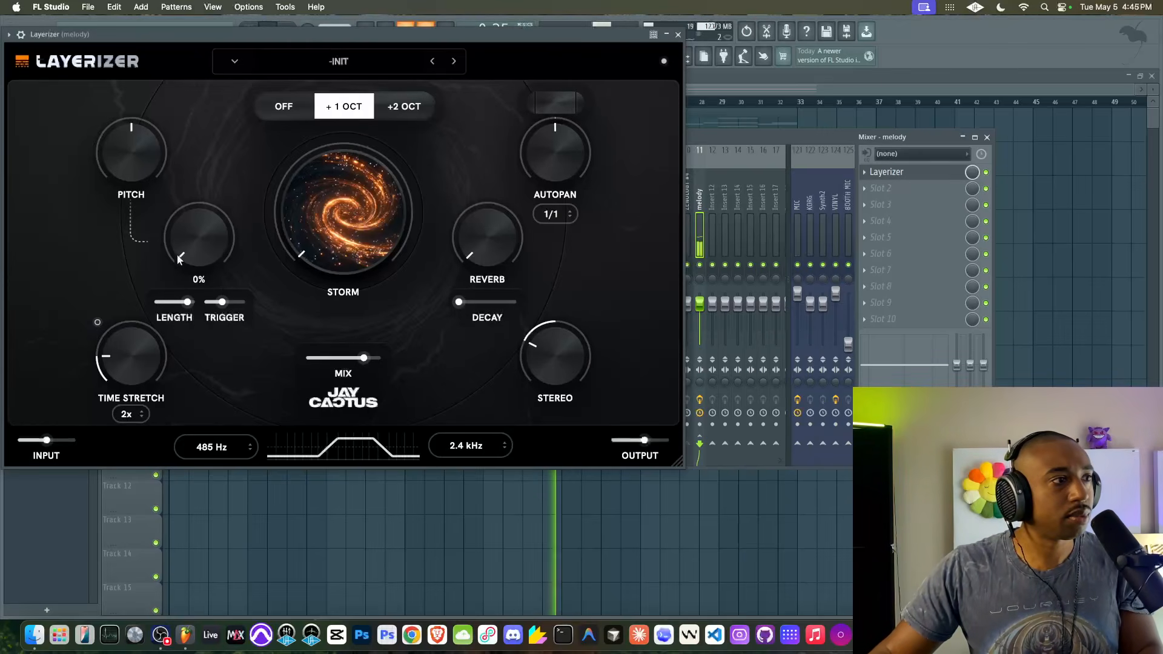
pyautogui.moveTo(186, 219); pyautogui.dragTo(141, 75)
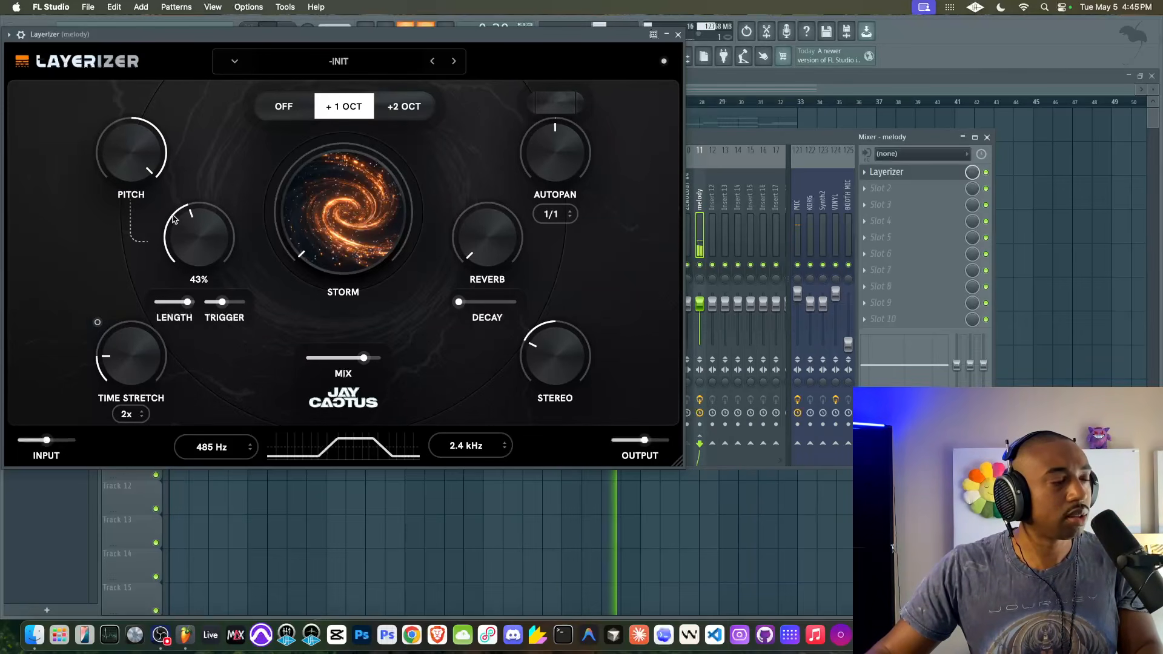
pyautogui.moveTo(196, 237); pyautogui.dragTo(198, 213)
pyautogui.moveTo(187, 301)
pyautogui.mouseDown()
pyautogui.moveTo(147, 305)
pyautogui.moveTo(170, 303)
pyautogui.mouseUp()
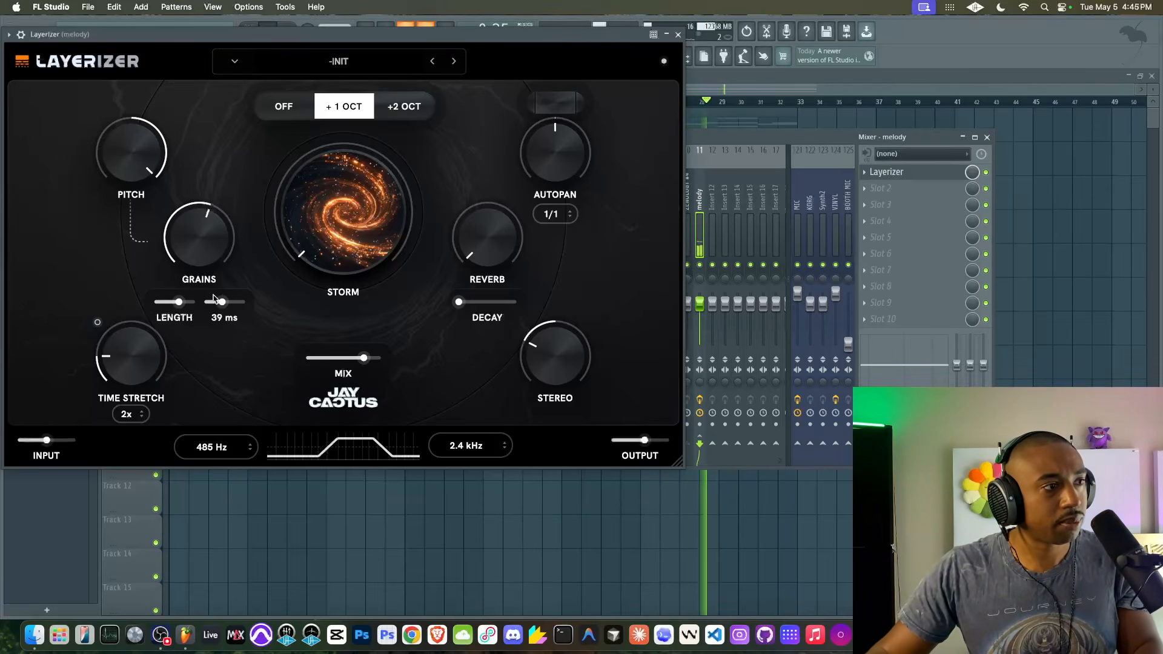
# - Mute the MIC, KORG, Synth2, VINYL and BOOTH MIC mixer tracks
pyautogui.click(798, 265)
pyautogui.click(811, 266)
pyautogui.click(823, 265)
pyautogui.click(836, 265)
pyautogui.click(848, 265)
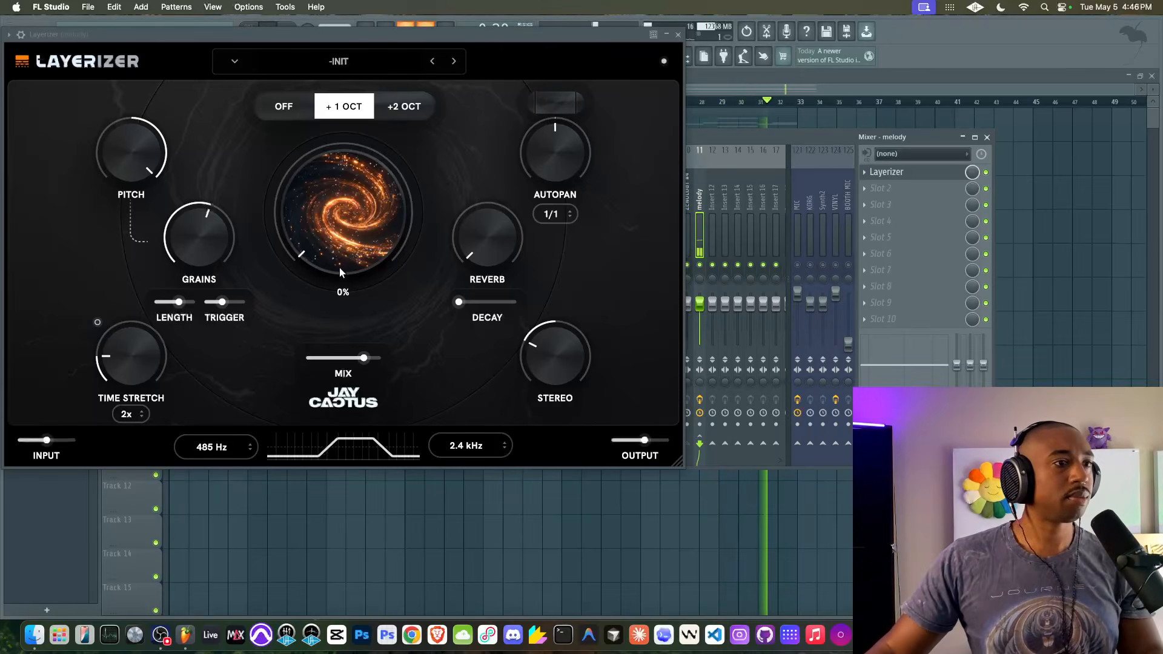
# - Raise Layerizer's Grains further, lower Trigger slightly, turn Time Stretch to maximum and set the output to 10.90
pyautogui.moveTo(201, 248); pyautogui.dragTo(200, 204)
pyautogui.moveTo(223, 301)
pyautogui.mouseDown()
pyautogui.moveTo(282, 298)
pyautogui.moveTo(214, 306)
pyautogui.mouseUp()
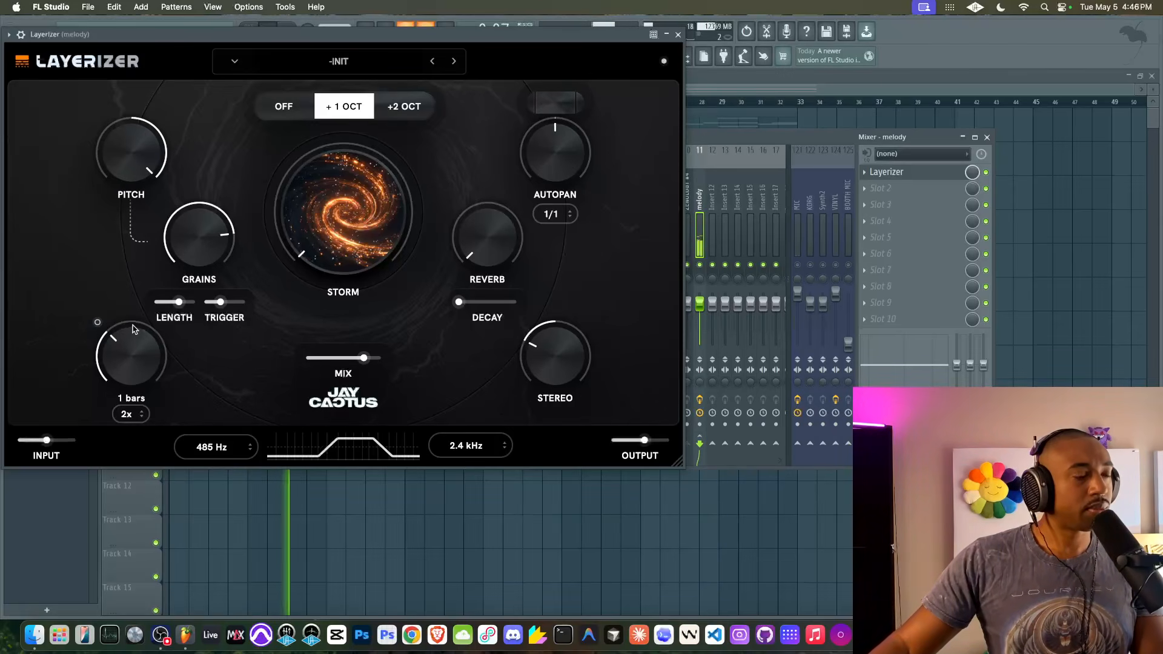
pyautogui.moveTo(129, 338); pyautogui.dragTo(130, 330)
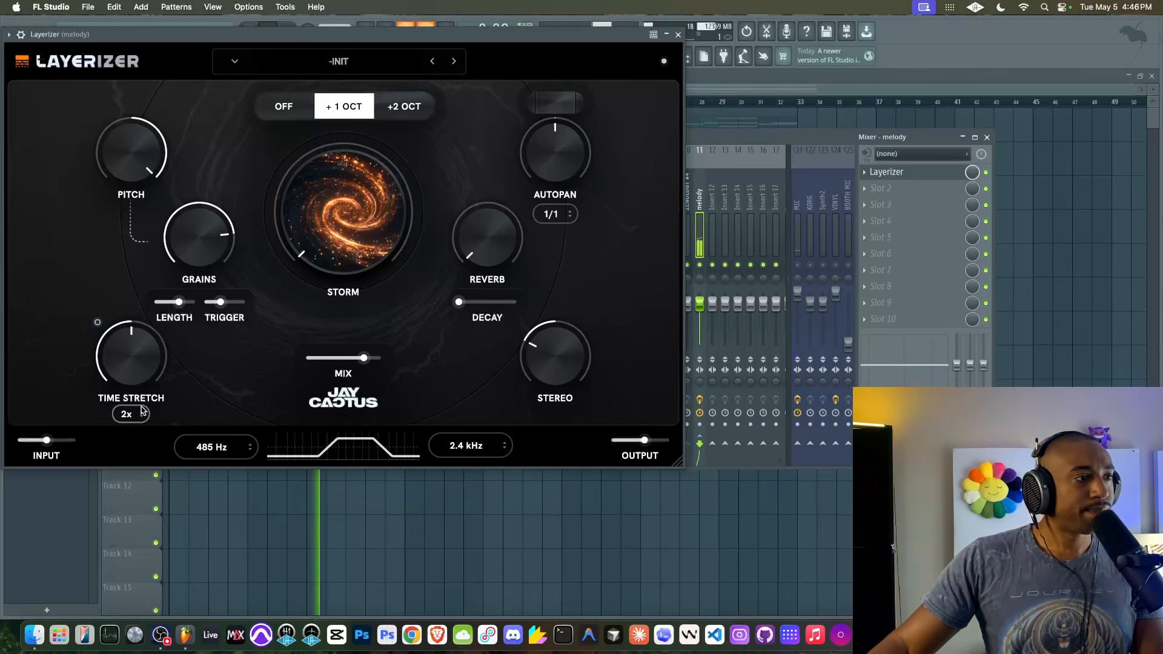
pyautogui.moveTo(130, 352); pyautogui.dragTo(130, 343)
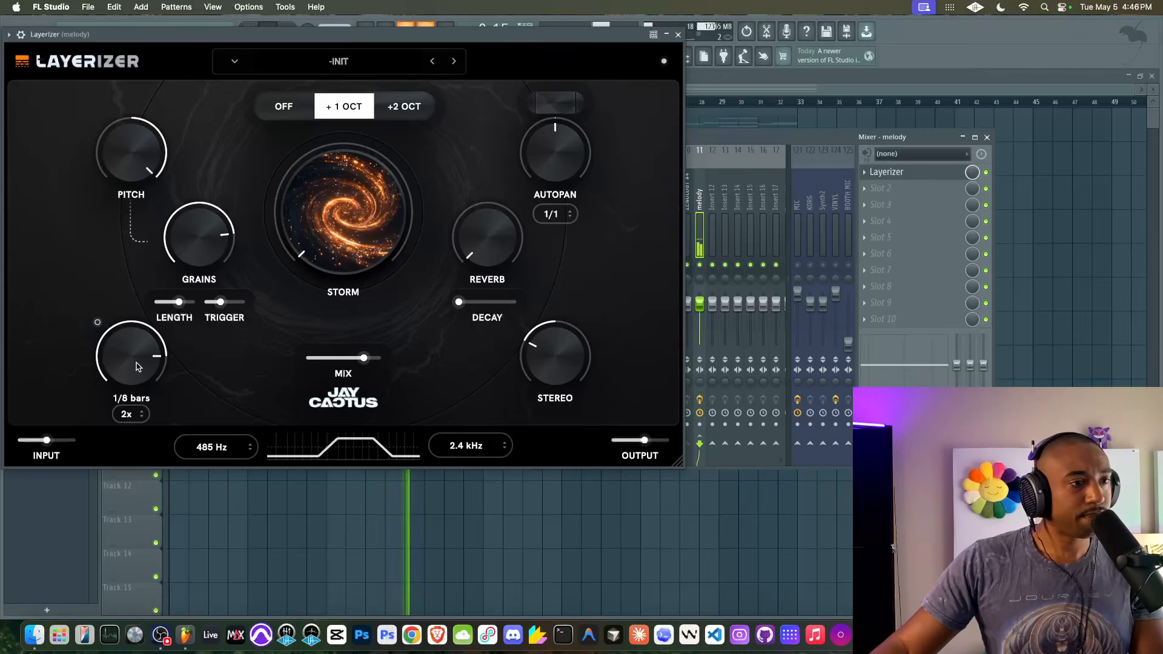
pyautogui.moveTo(138, 367); pyautogui.dragTo(138, 332)
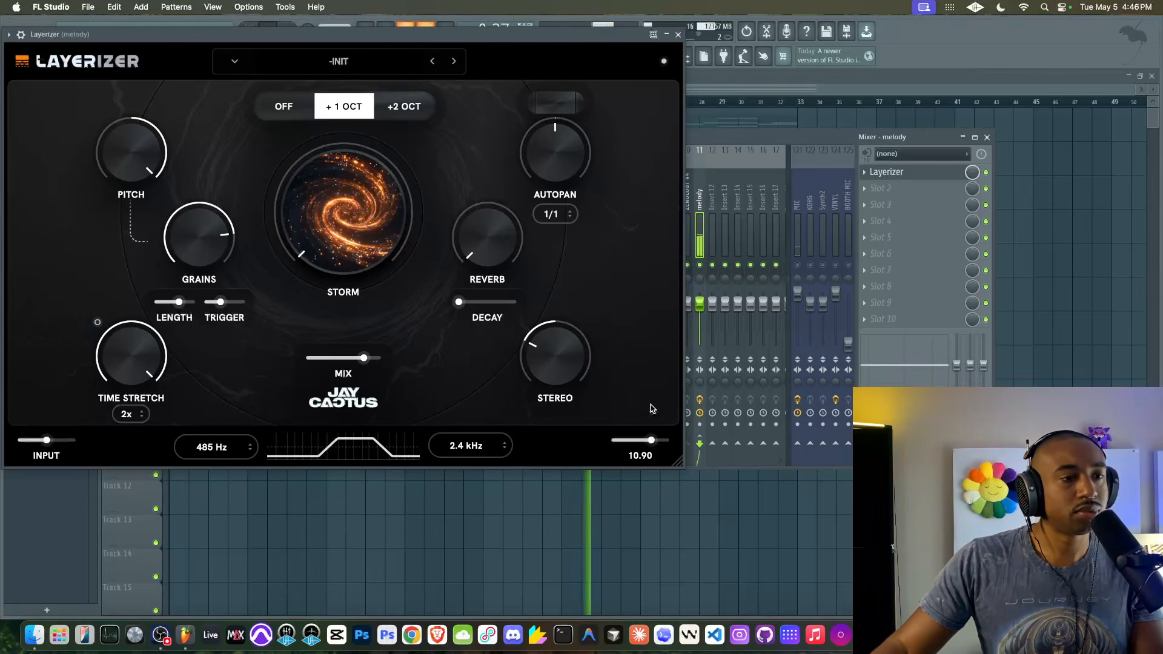
pyautogui.click(677, 35)
# - Place a Pattern 9 clip on Track 3 between bars 17 and 18, and play the arrangement briefly from the start
pyautogui.press('F9')
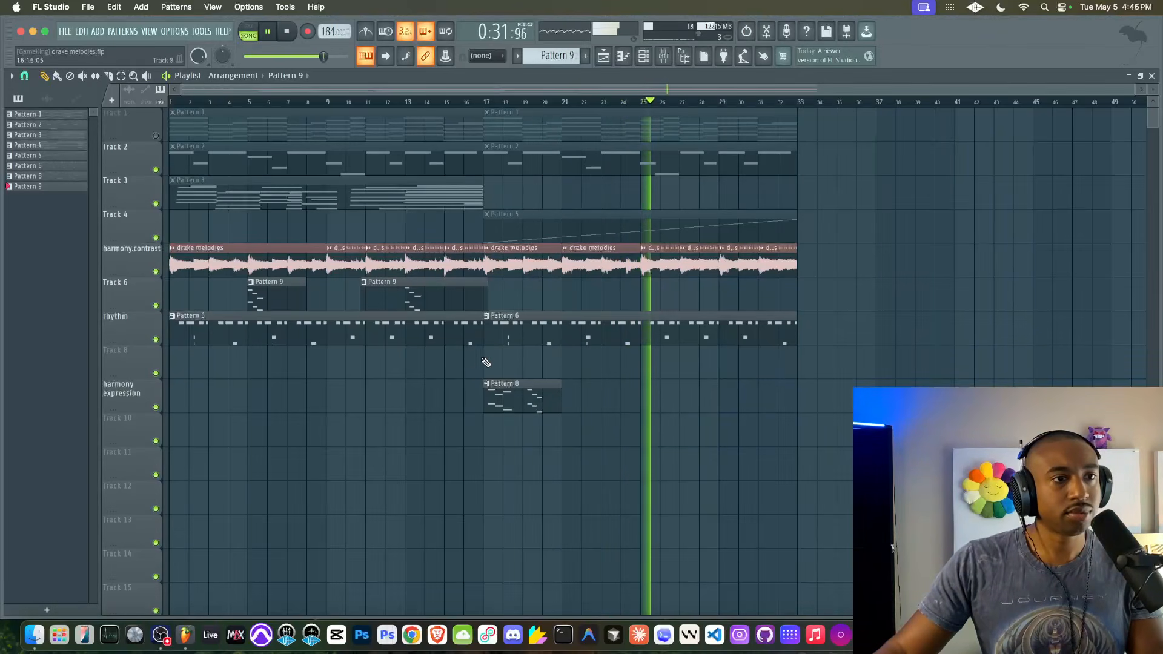
pyautogui.click(497, 208)
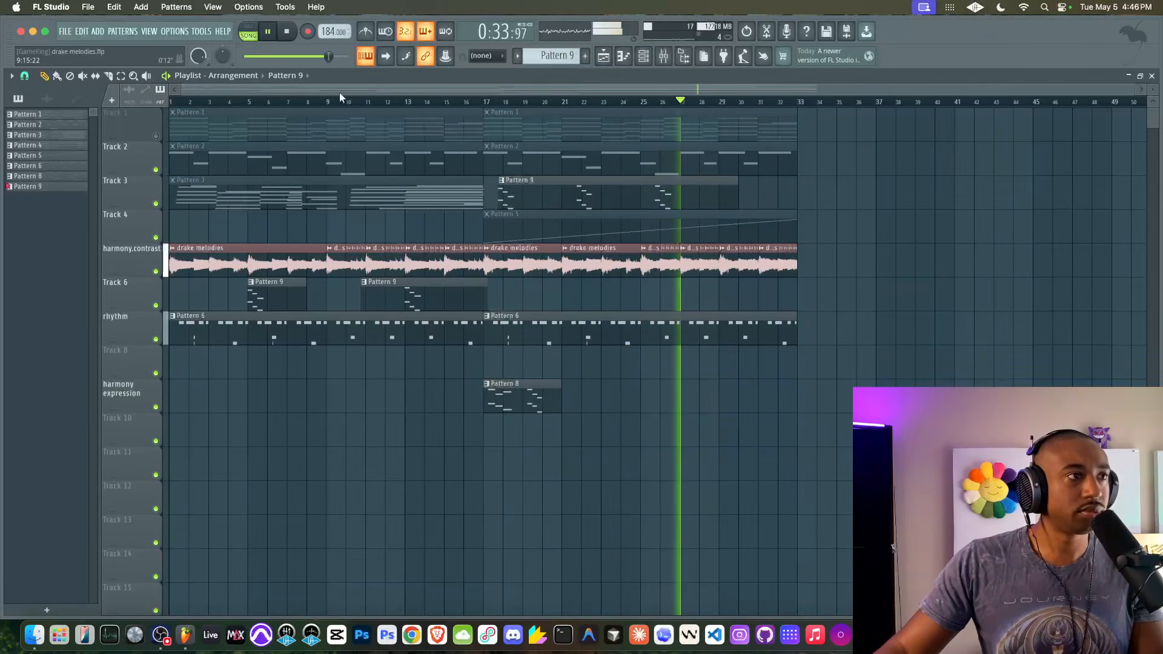
pyautogui.click(287, 32)
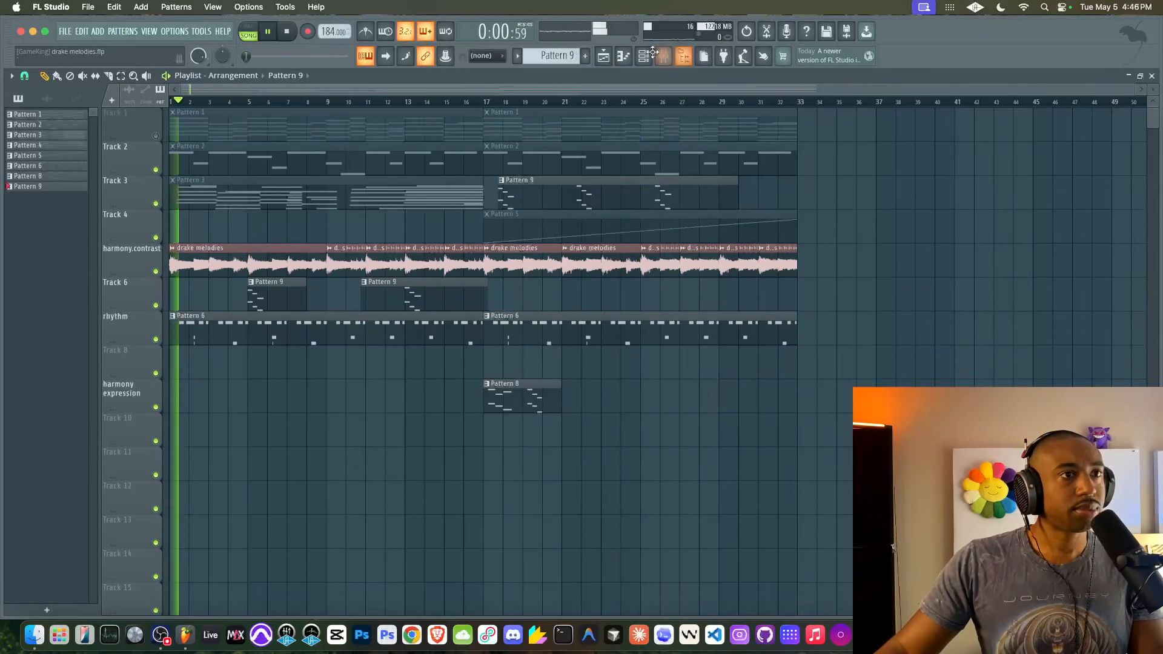
pyautogui.press('F9')
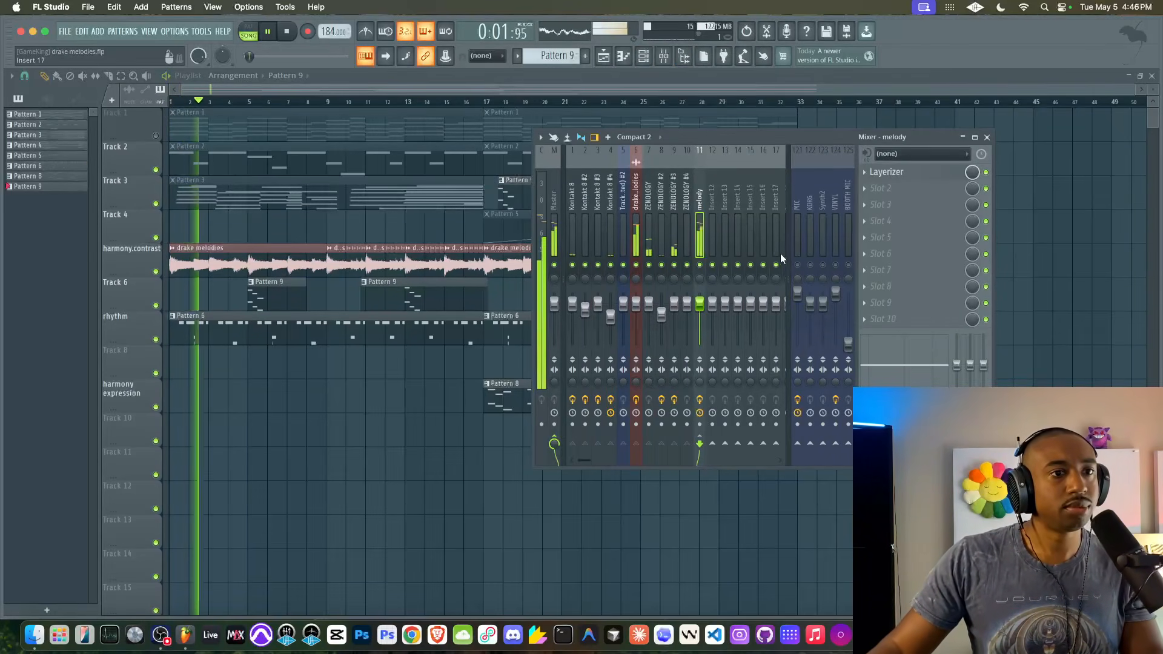
pyautogui.press('space')
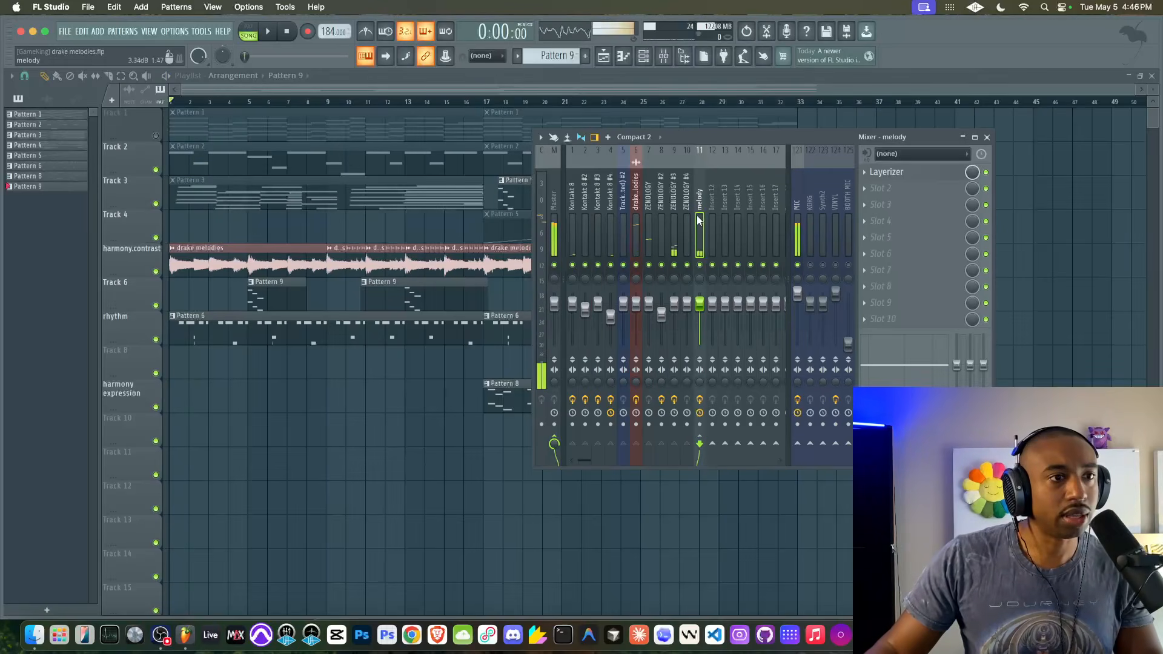
# - Check TONEFLX on the drake melodies track and the Layerizer settings on the melody track
pyautogui.click(636, 230)
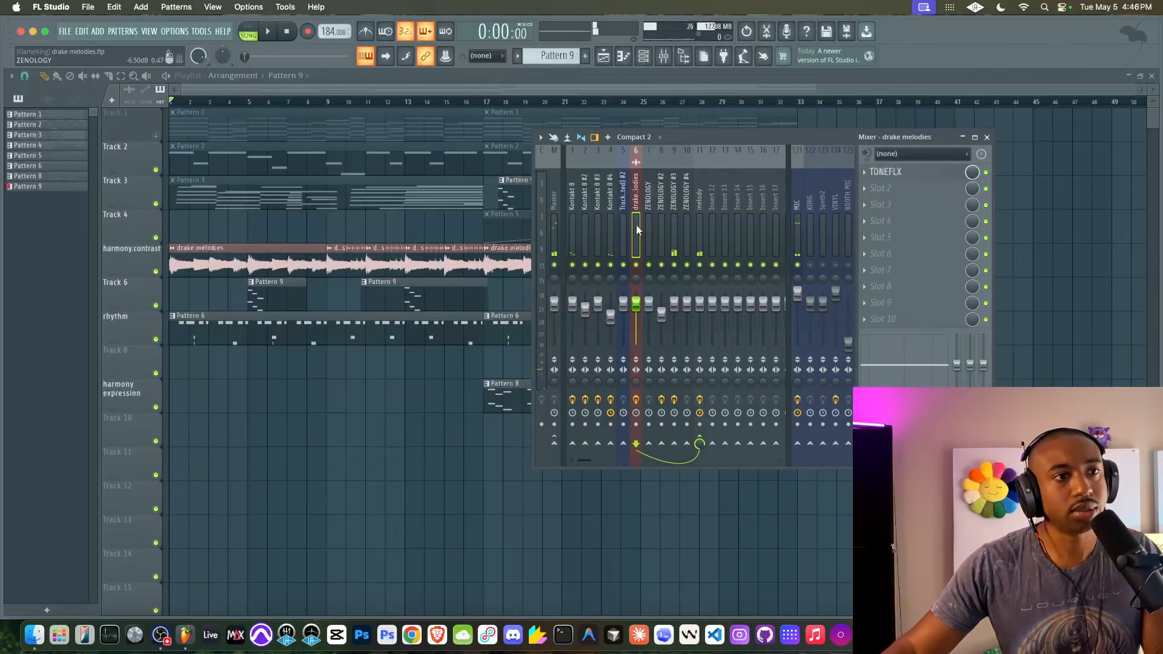
pyautogui.click(908, 174)
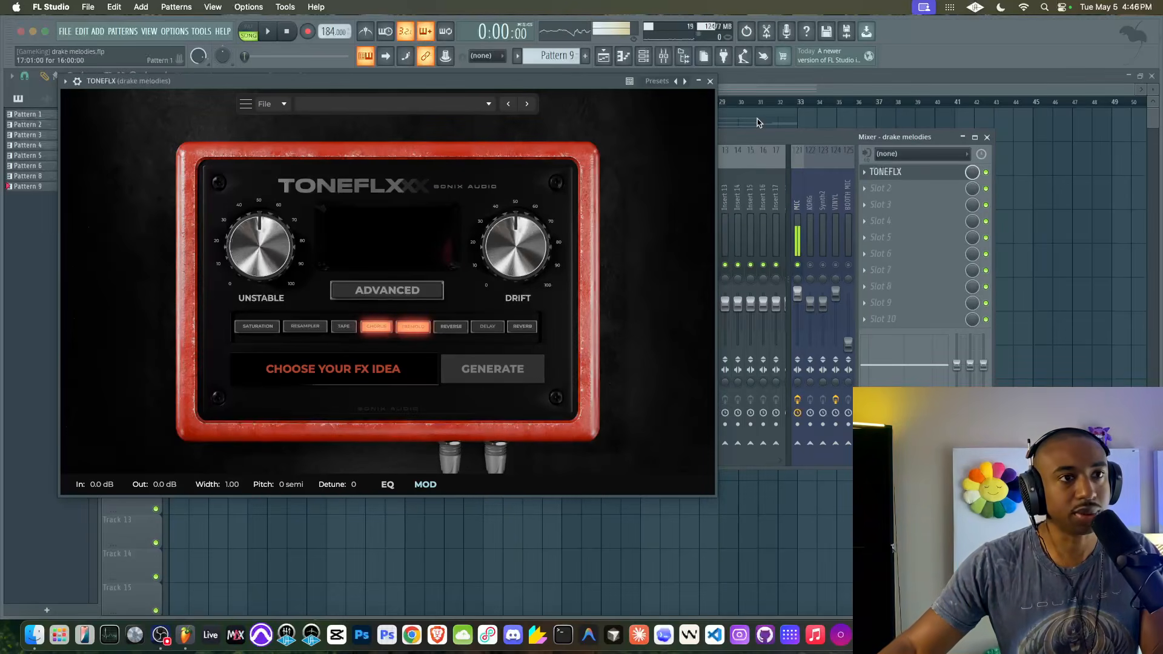
pyautogui.click(711, 81)
pyautogui.click(701, 206)
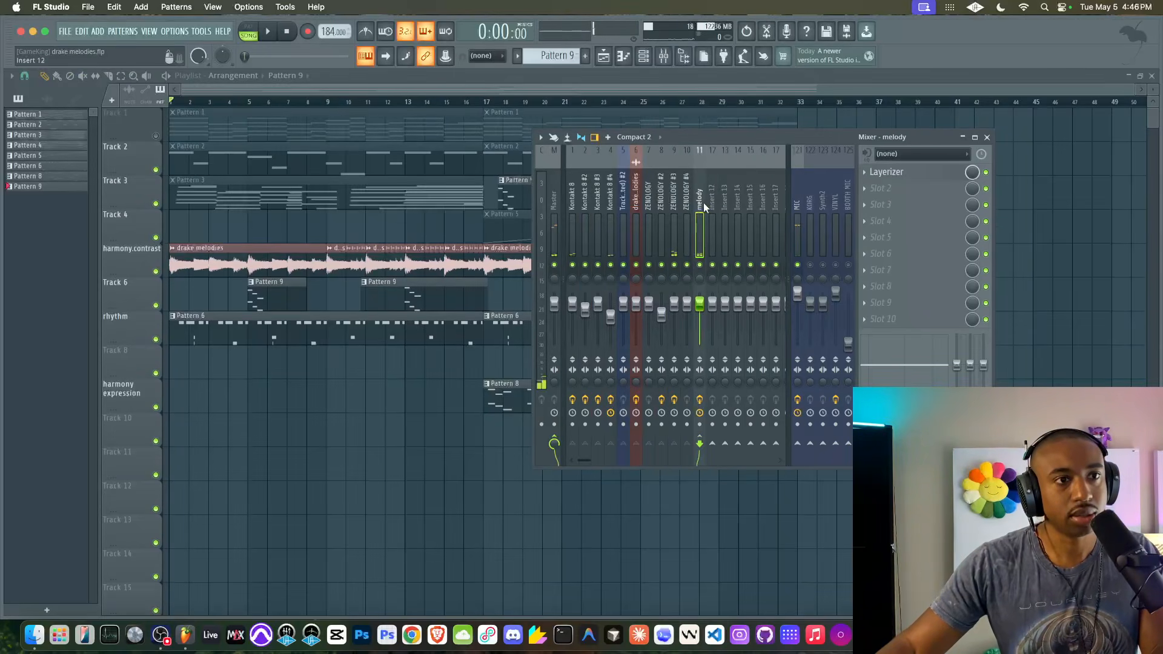
pyautogui.click(894, 176)
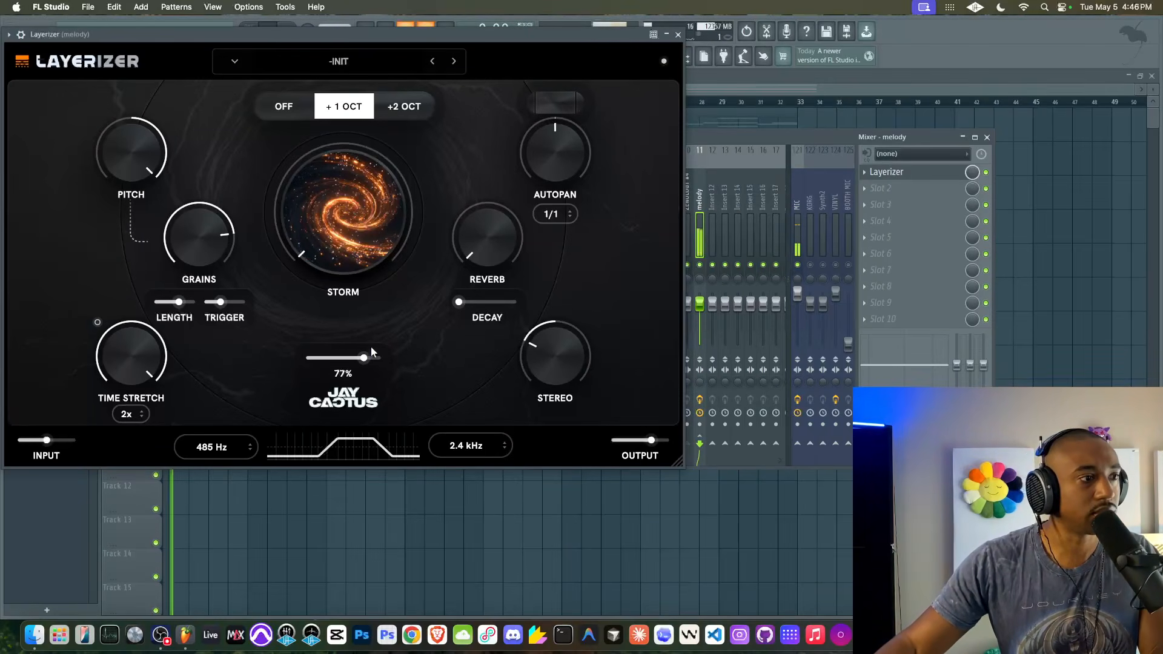
pyautogui.click(678, 34)
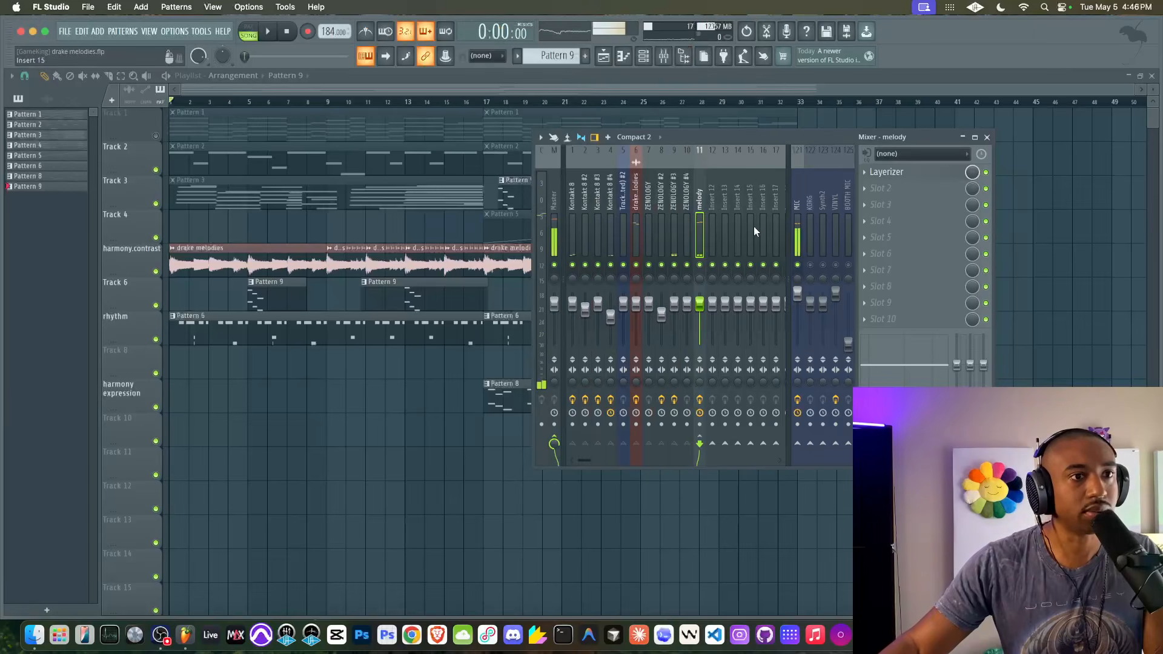
# - Name mixer Insert 12 "subgroup" and move it directly before the melody track
pyautogui.rightClick(708, 230)
pyautogui.press('F2')
pyautogui.write('subgrou')
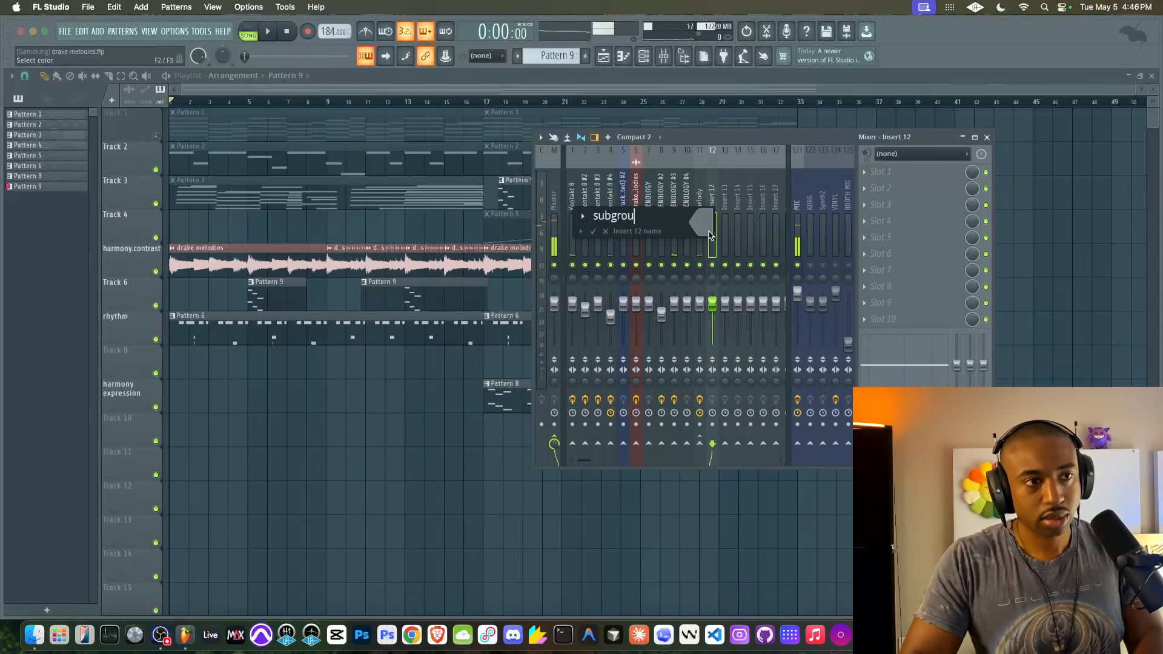
pyautogui.write('p')
pyautogui.press('Return')
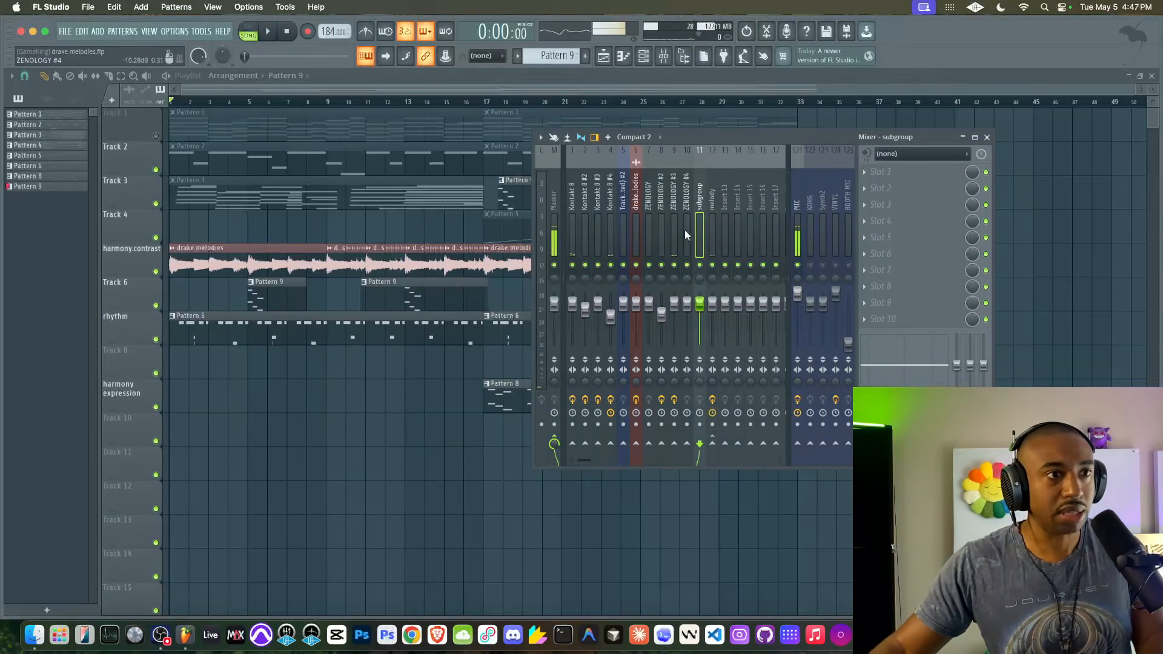
# - Route mixer tracks 1 to 10, except drake melodies, to the subgroup track
pyautogui.click(633, 227)
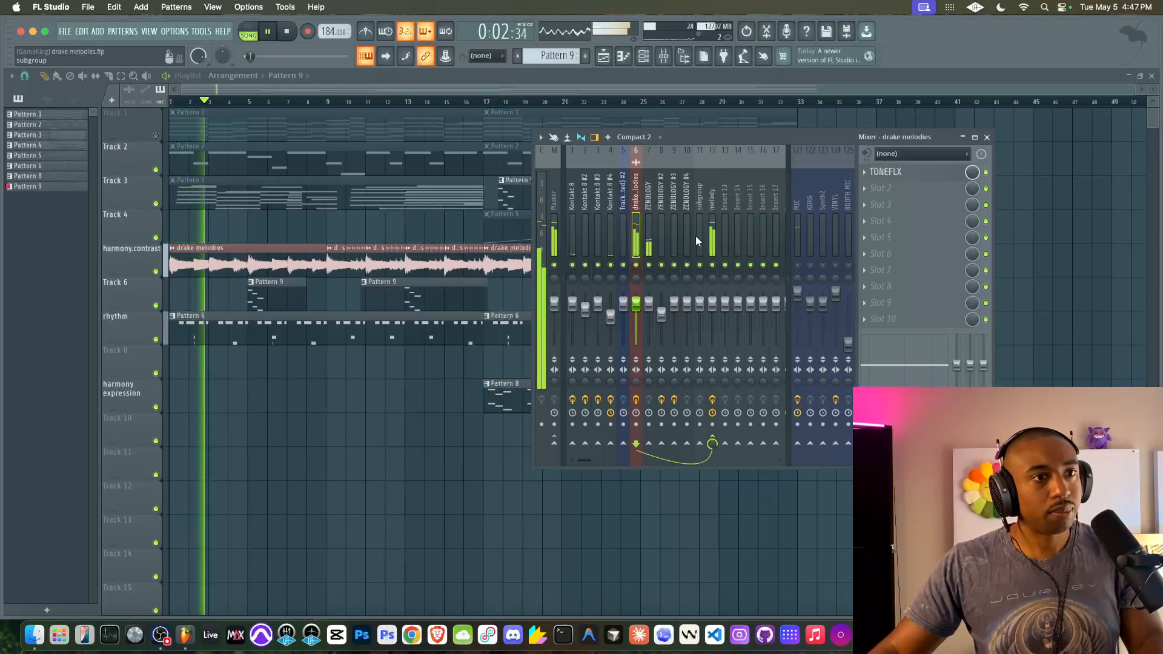
pyautogui.moveTo(690, 232); pyautogui.dragTo(575, 241)
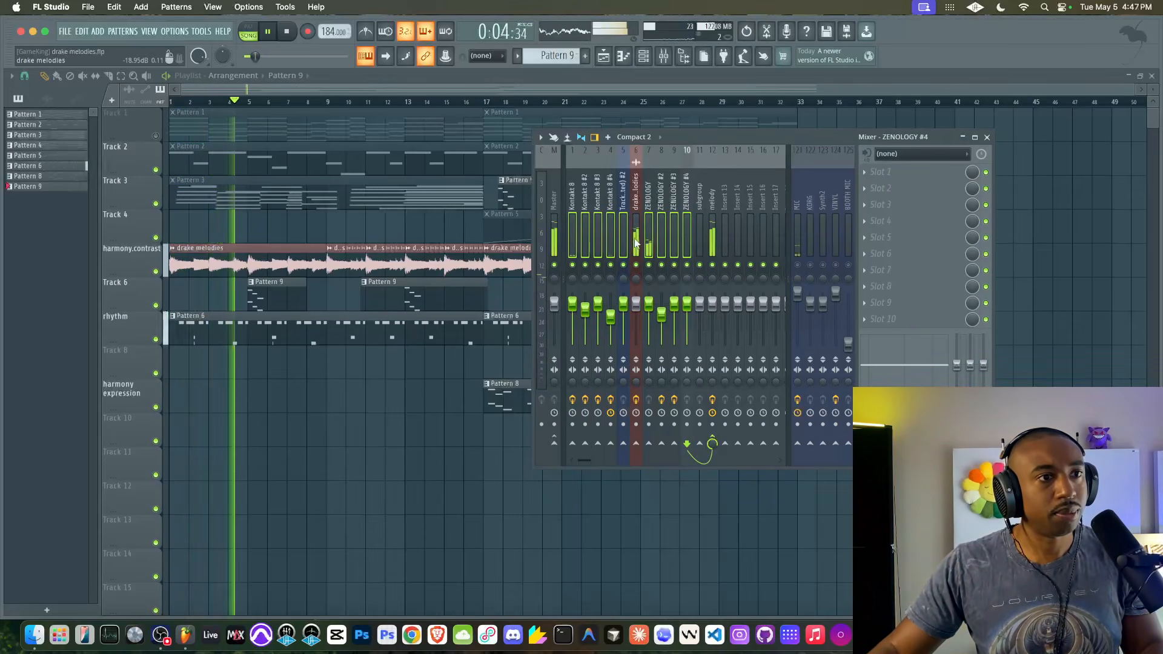
pyautogui.rightClick(701, 442)
pyautogui.click(722, 457)
pyautogui.click(698, 227)
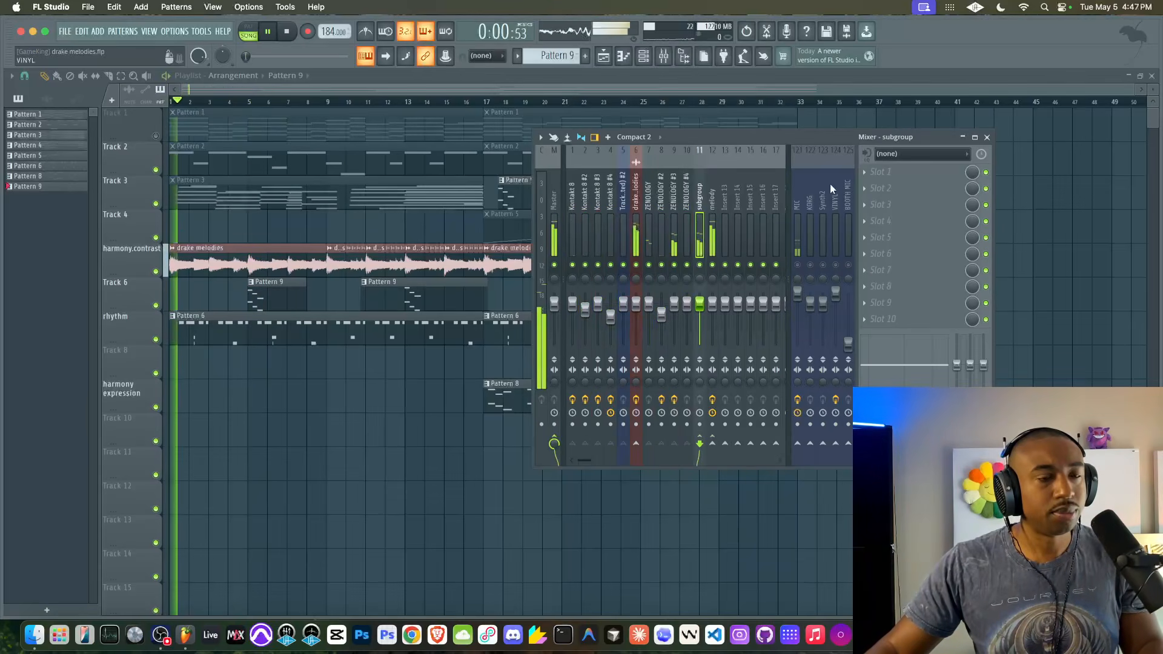
# - Copy Layerizer with its settings from the melody track to the subgroup track
pyautogui.click(712, 209)
pyautogui.press('space')
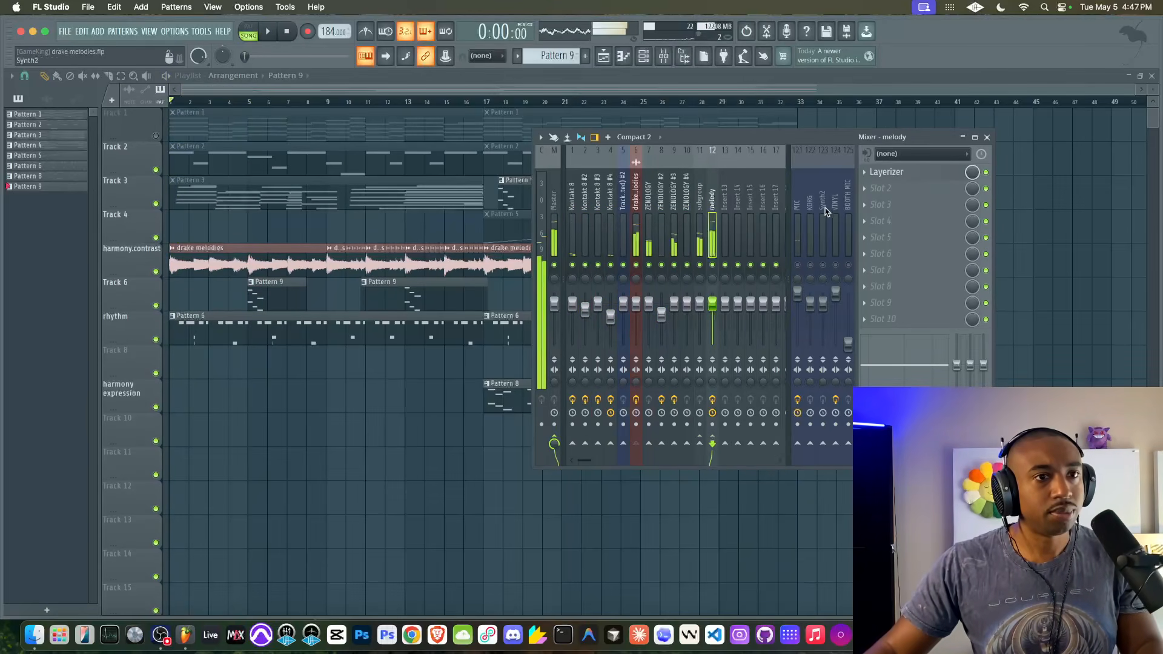
pyautogui.click(865, 173)
pyautogui.moveTo(885, 271); pyautogui.dragTo(706, 222)
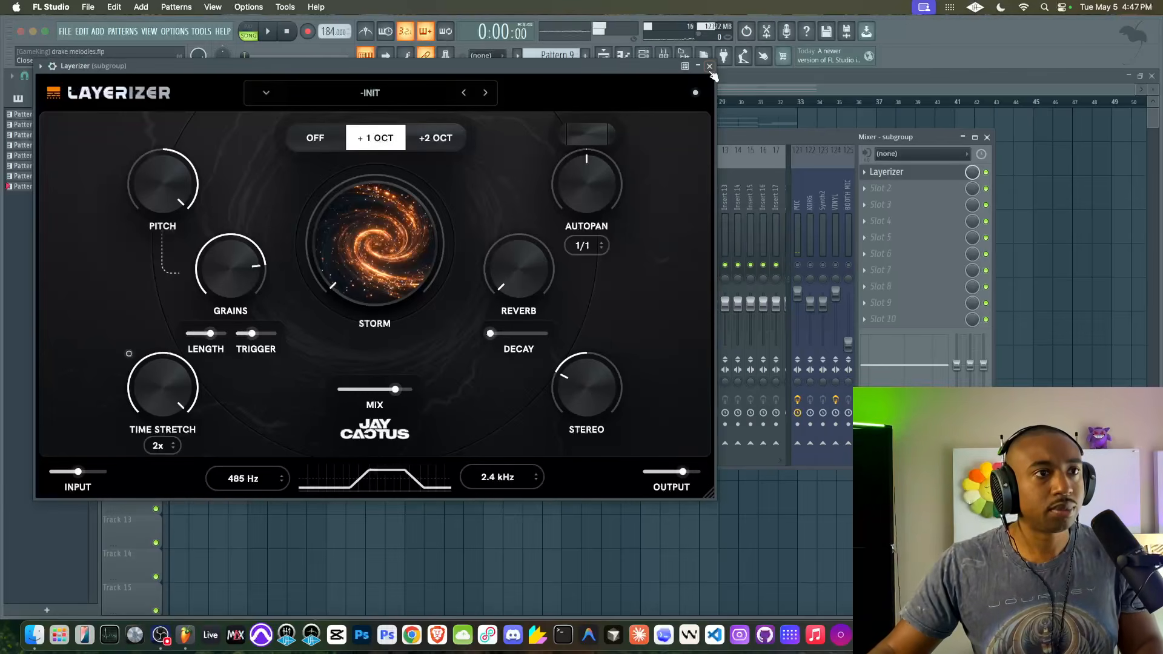
pyautogui.click(715, 70)
# - Bypass Layerizer on the melody track and play the arrangement from the start
pyautogui.click(708, 236)
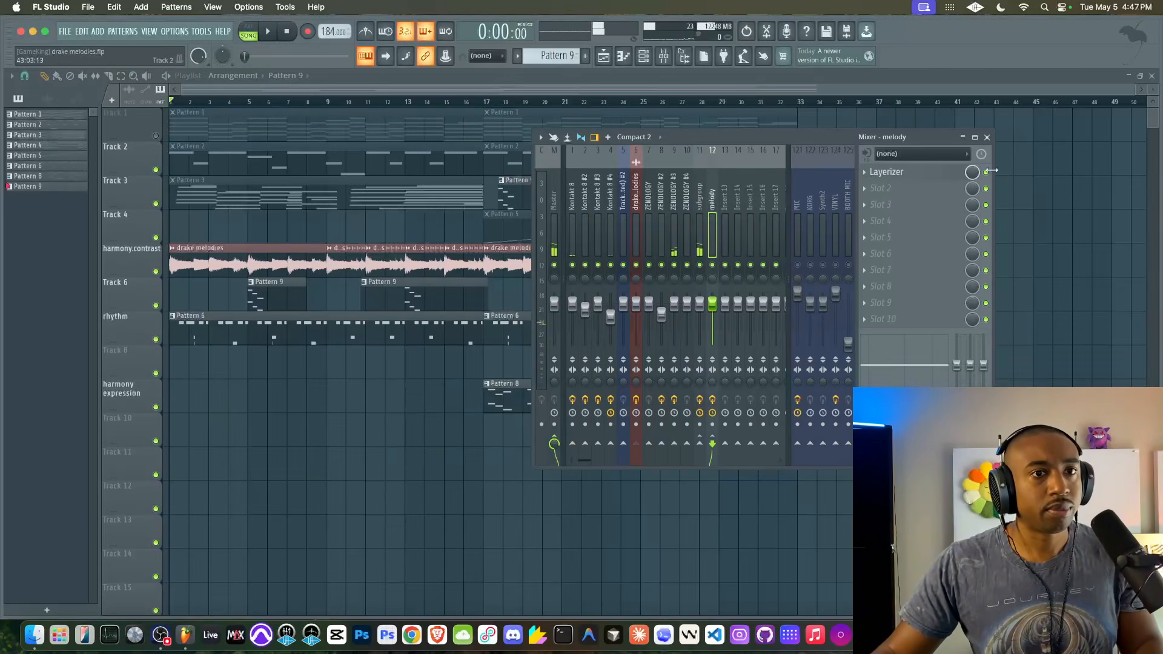
pyautogui.press('space')
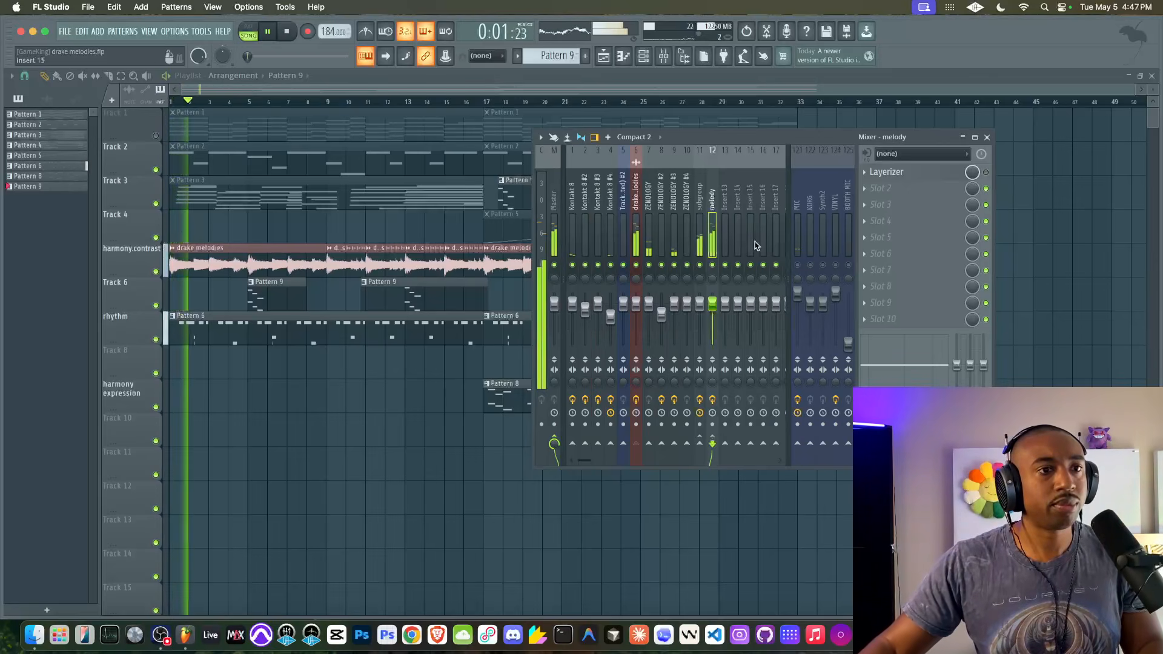
# - Remove Layerizer from the melody track's effects, keeping it only on the subgroup track
pyautogui.press('space')
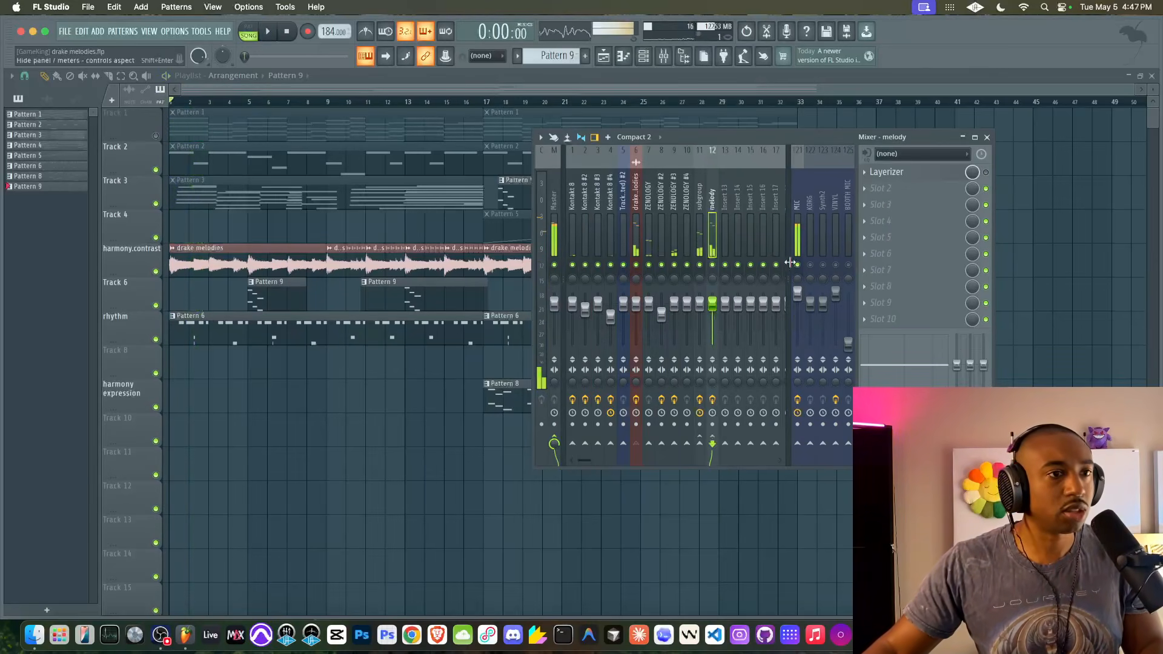
pyautogui.click(713, 232)
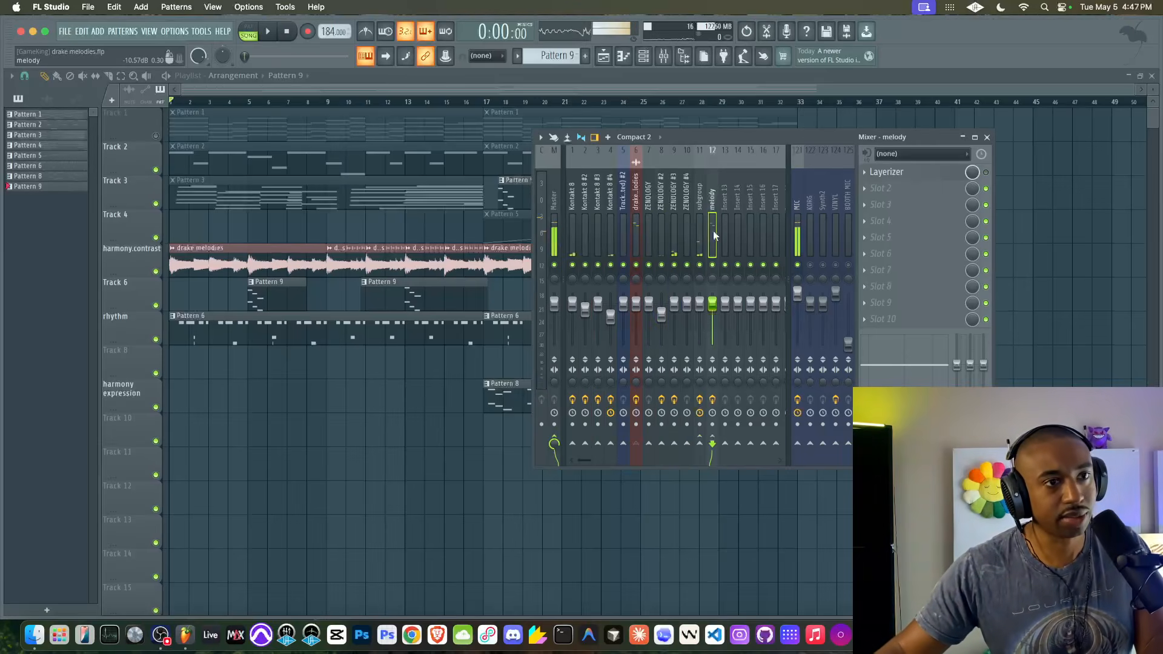
pyautogui.press('space')
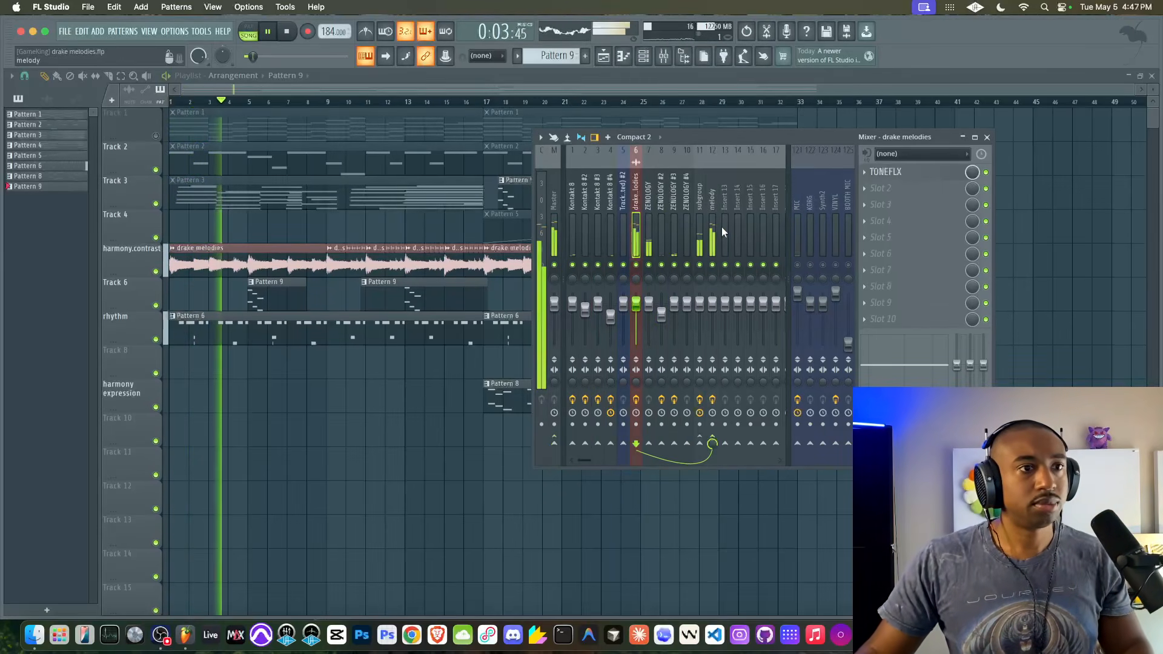
pyautogui.click(872, 173)
pyautogui.click(882, 205)
# - Solo the melody track, ZENOLOGY #3 with drake melodies, and ZENOLOGY in turn during playback to compare what each contributes
pyautogui.rightClick(713, 265)
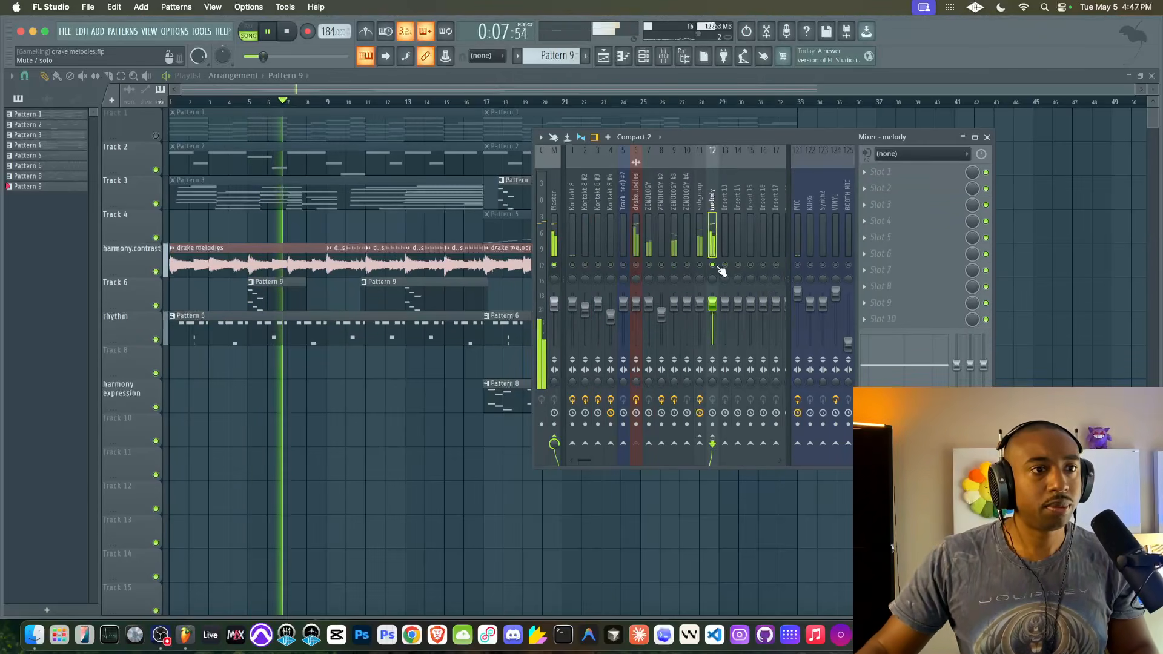
pyautogui.rightClick(675, 265)
pyautogui.click(636, 265)
pyautogui.press('space')
pyautogui.press('space')
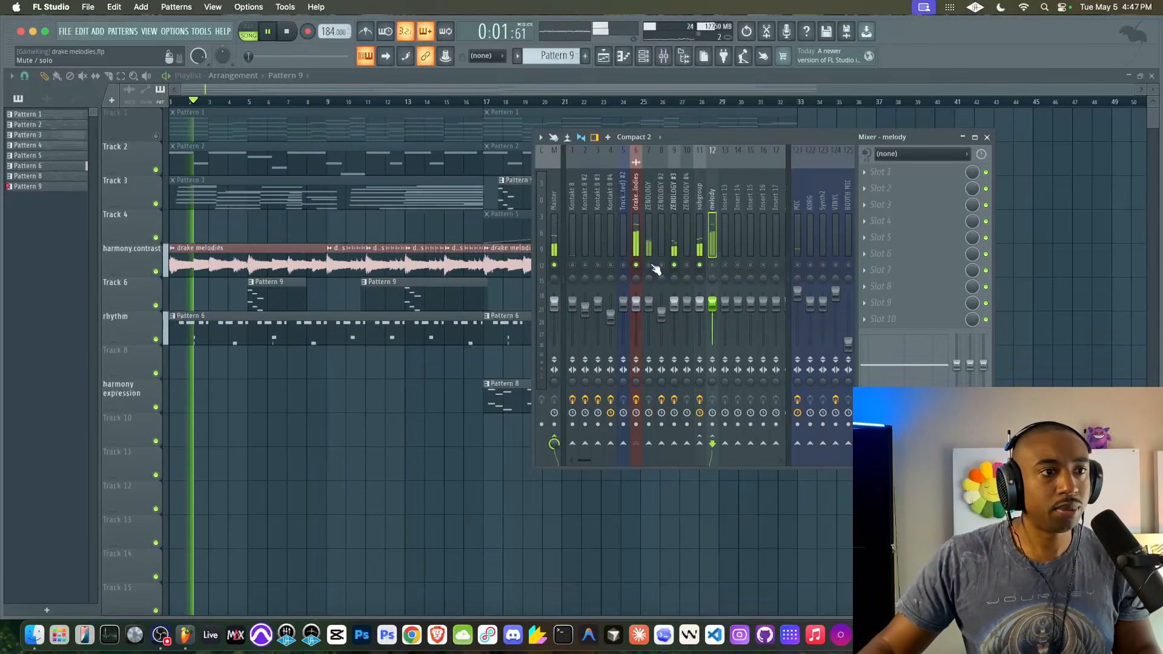
pyautogui.rightClick(798, 265)
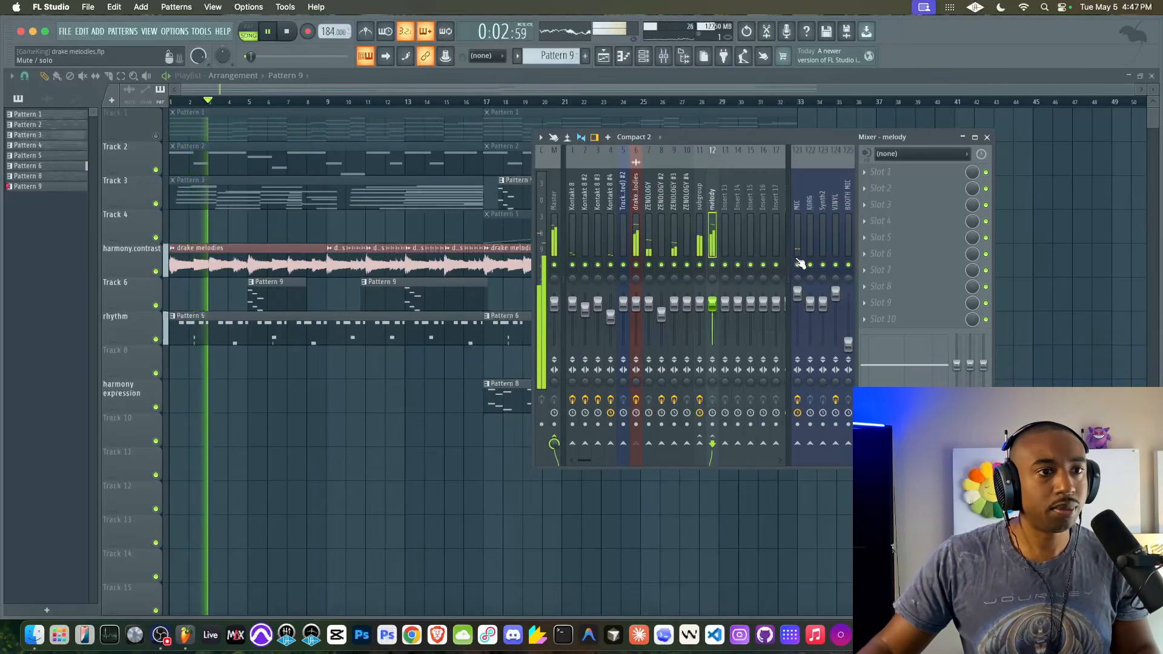
pyautogui.rightClick(649, 265)
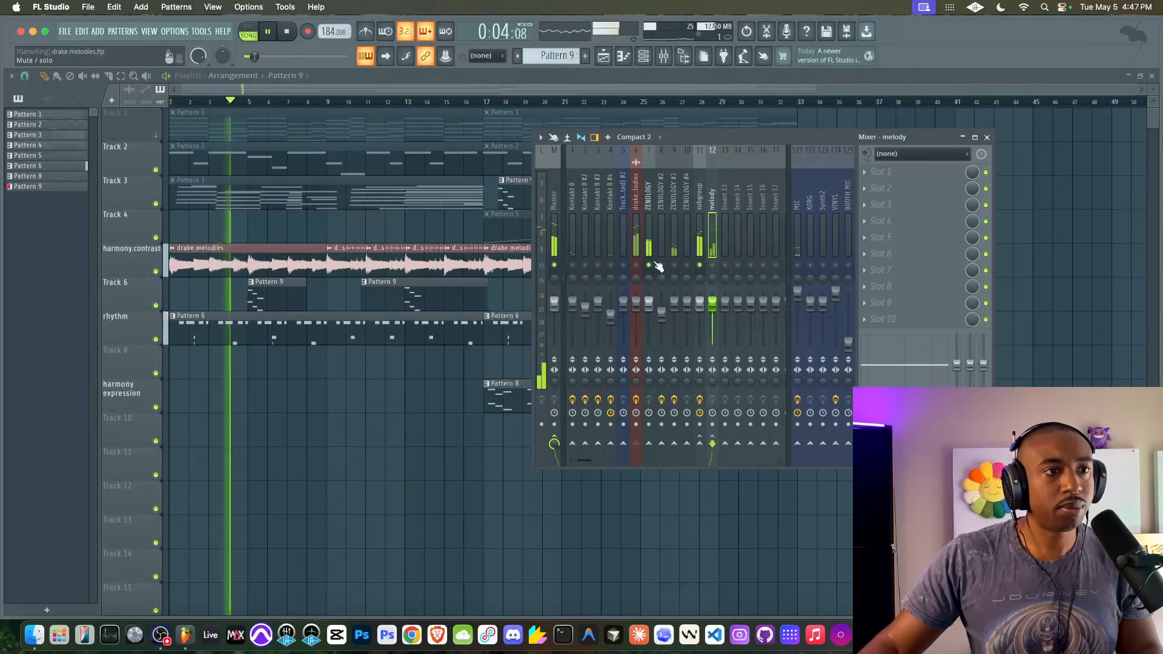
pyautogui.click(699, 245)
pyautogui.click(797, 265)
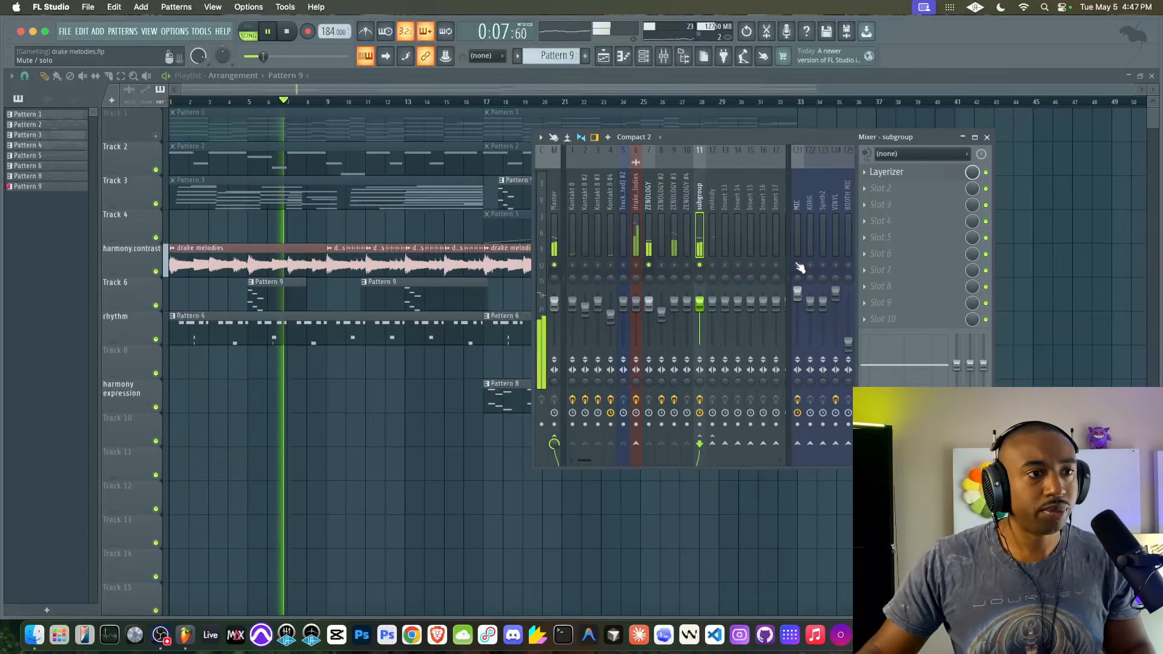
pyautogui.click(647, 235)
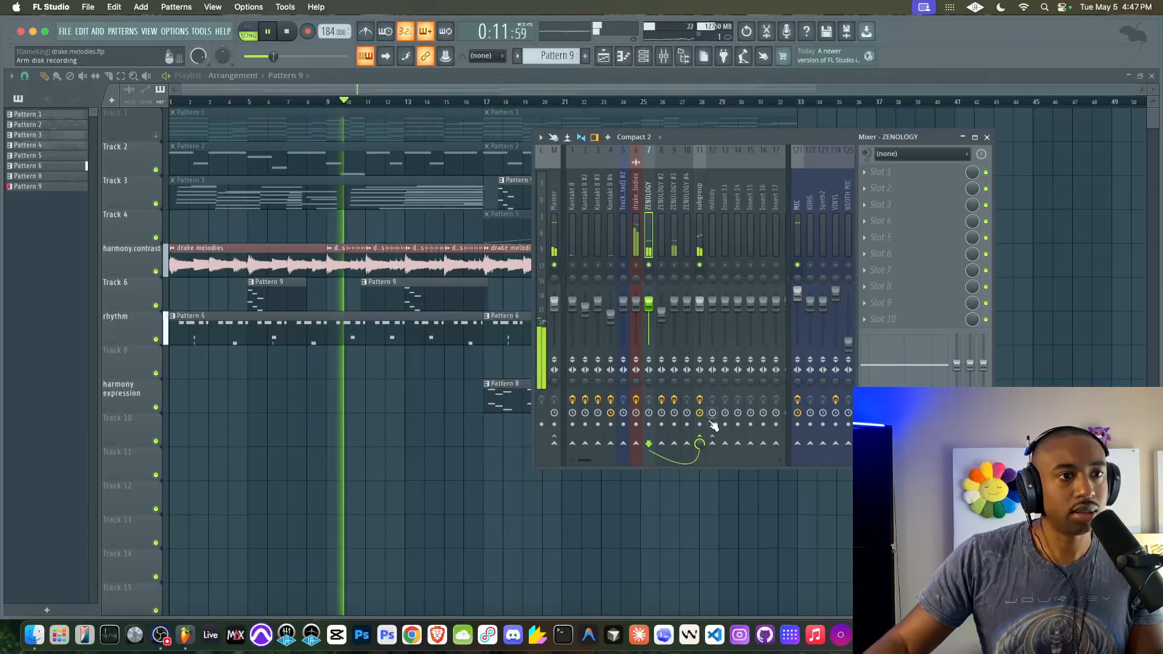
# - Clear the solo and mute the MIC, KORG, Synth2, VINYL and BOOTH MIC mixer tracks
pyautogui.rightClick(700, 265)
pyautogui.click(798, 265)
pyautogui.click(810, 266)
pyautogui.click(824, 266)
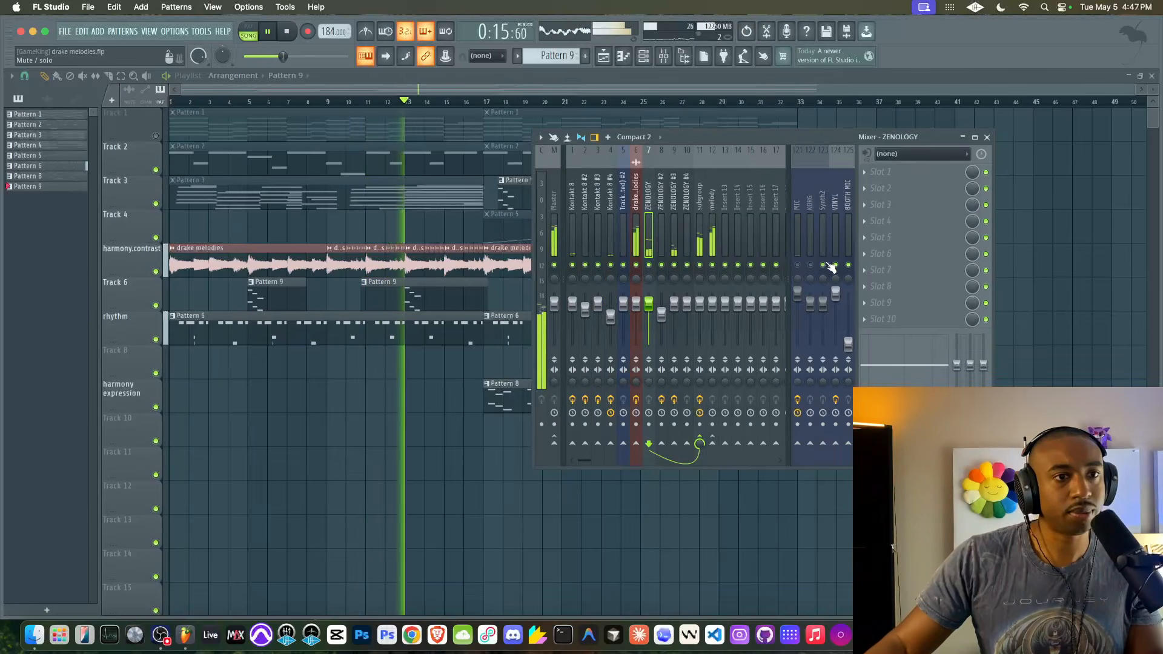
pyautogui.click(836, 265)
pyautogui.click(848, 265)
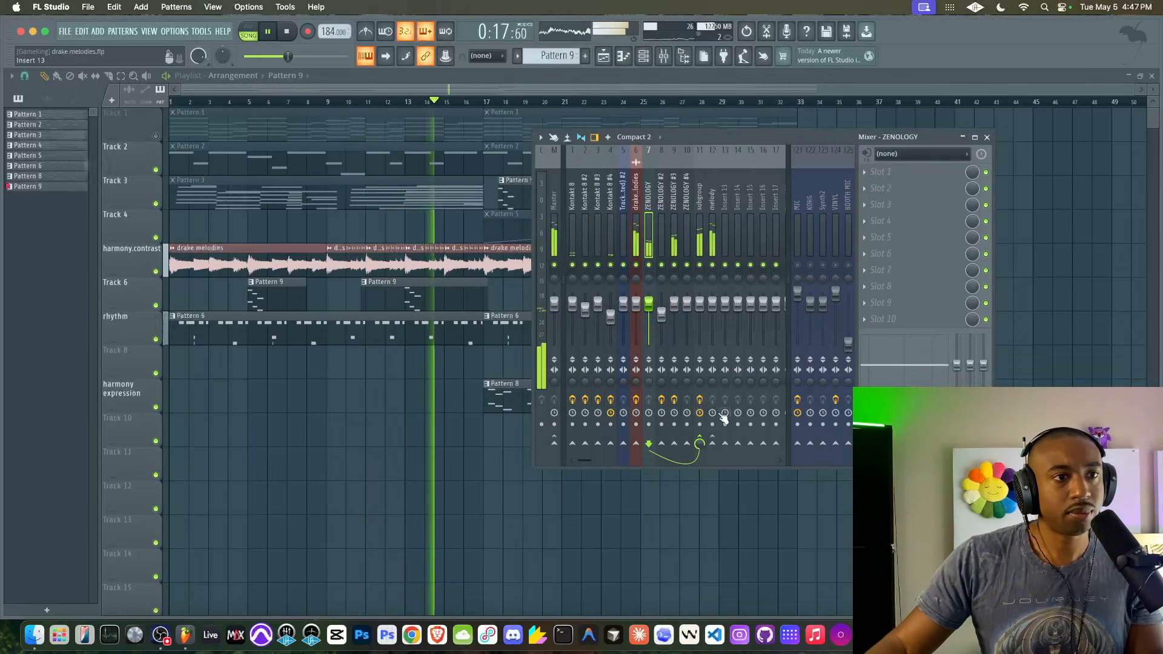
# - Route the ZENOLOGY track only to the melody track, replay the arrangement from the start and unmute the MIC track
pyautogui.rightClick(713, 444)
pyautogui.click(756, 463)
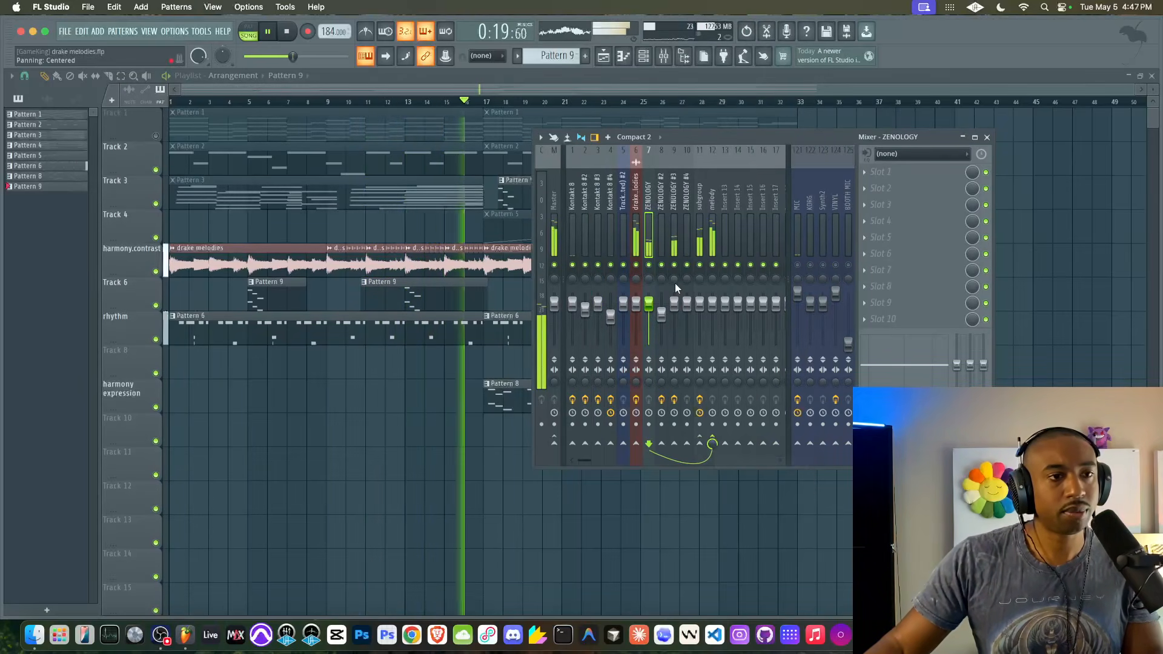
pyautogui.press('space')
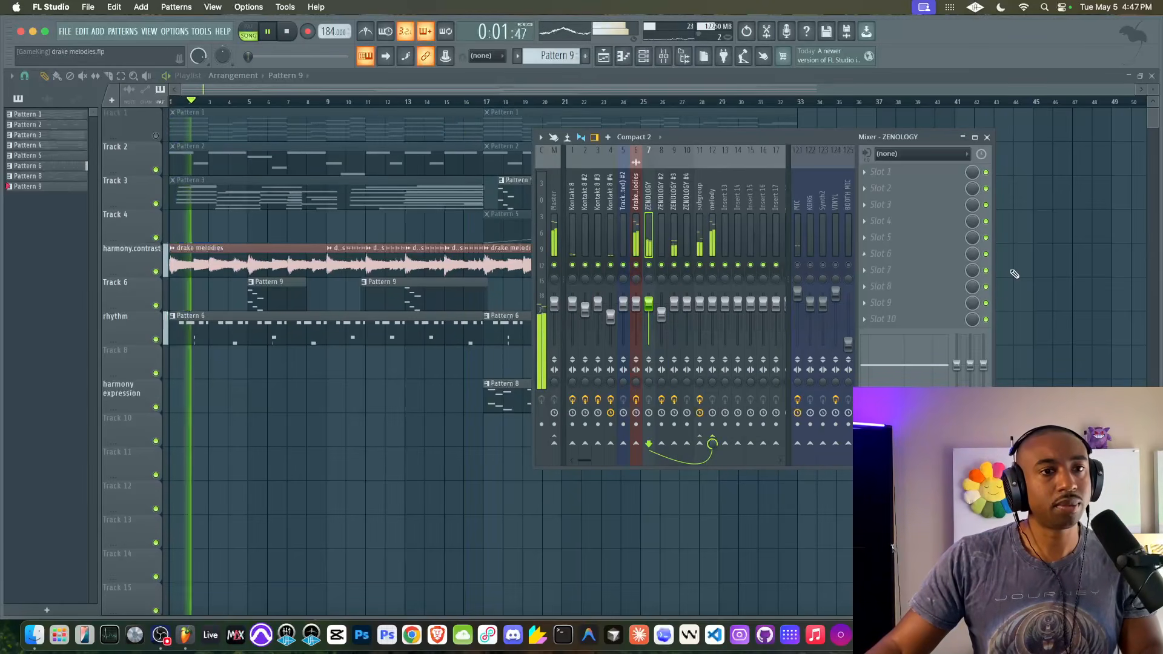
pyautogui.click(798, 266)
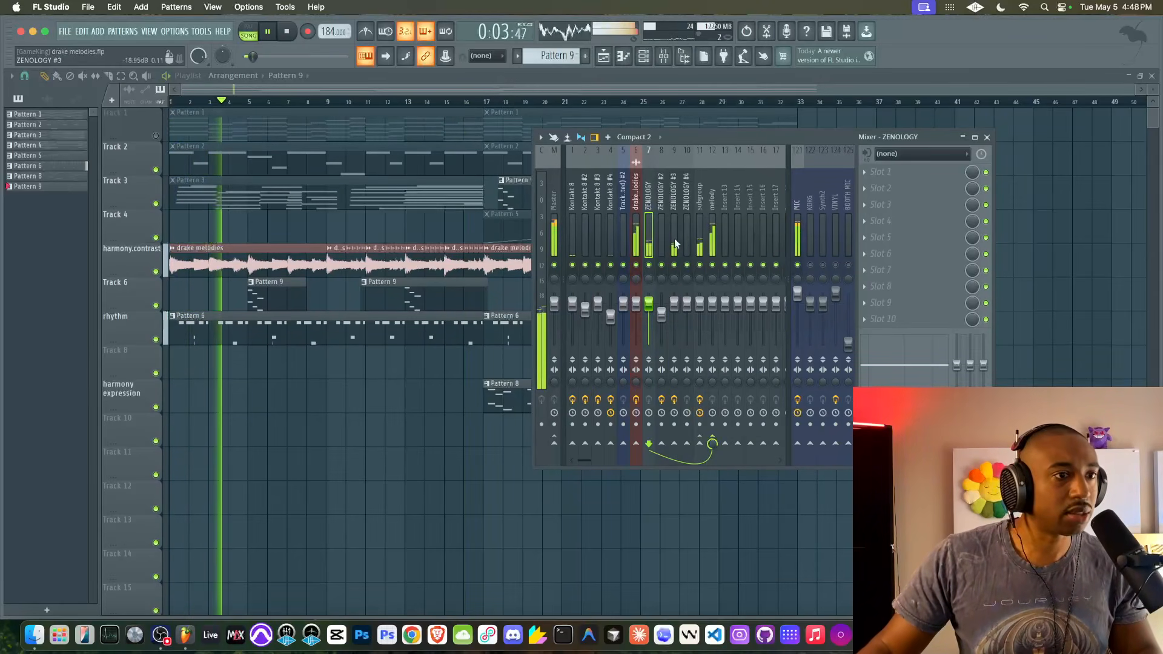
pyautogui.press('space')
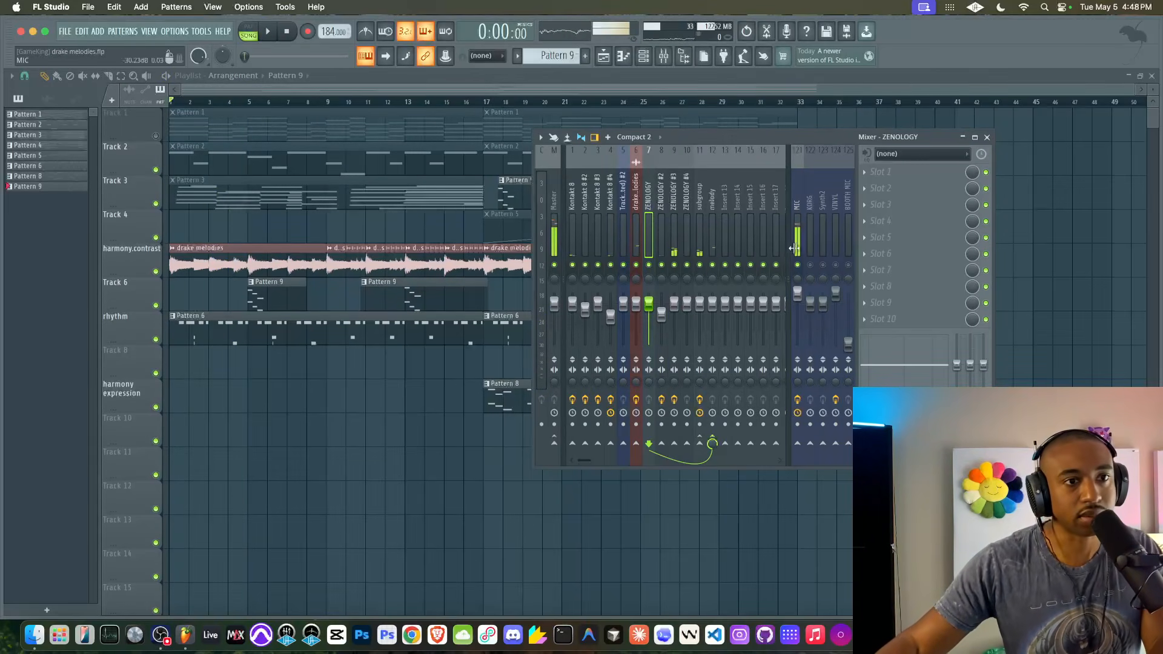
# - Lower the subgroup track's volume to about 72% (-6.6 dB) while the arrangement plays
pyautogui.press('F9')
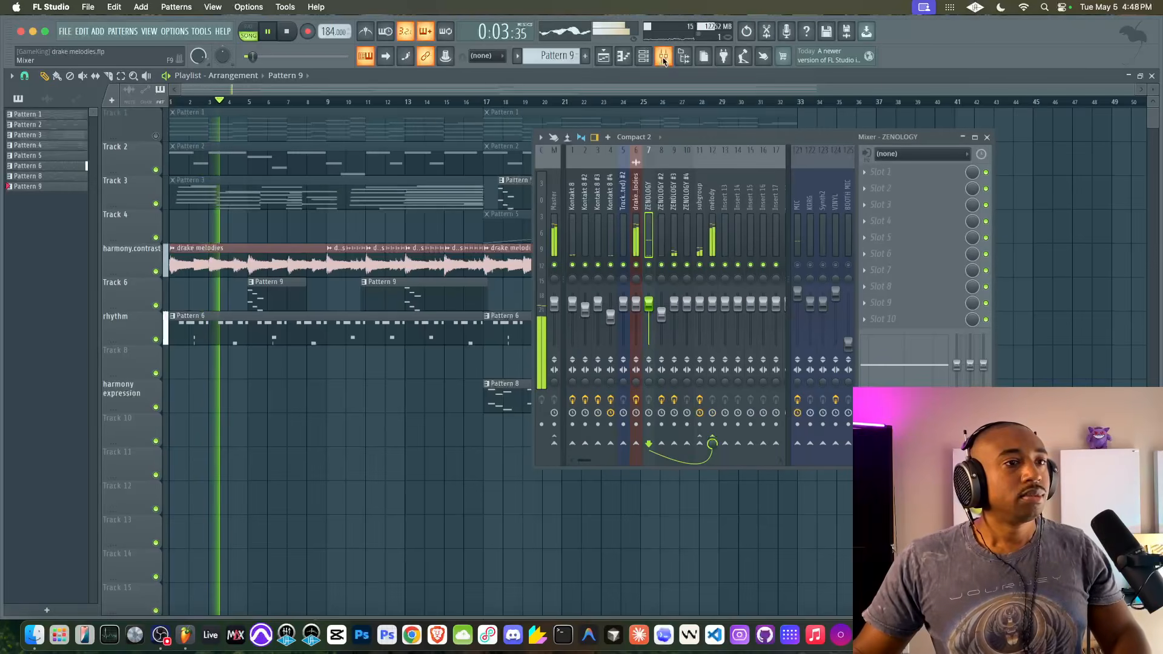
pyautogui.click(665, 57)
pyautogui.click(700, 236)
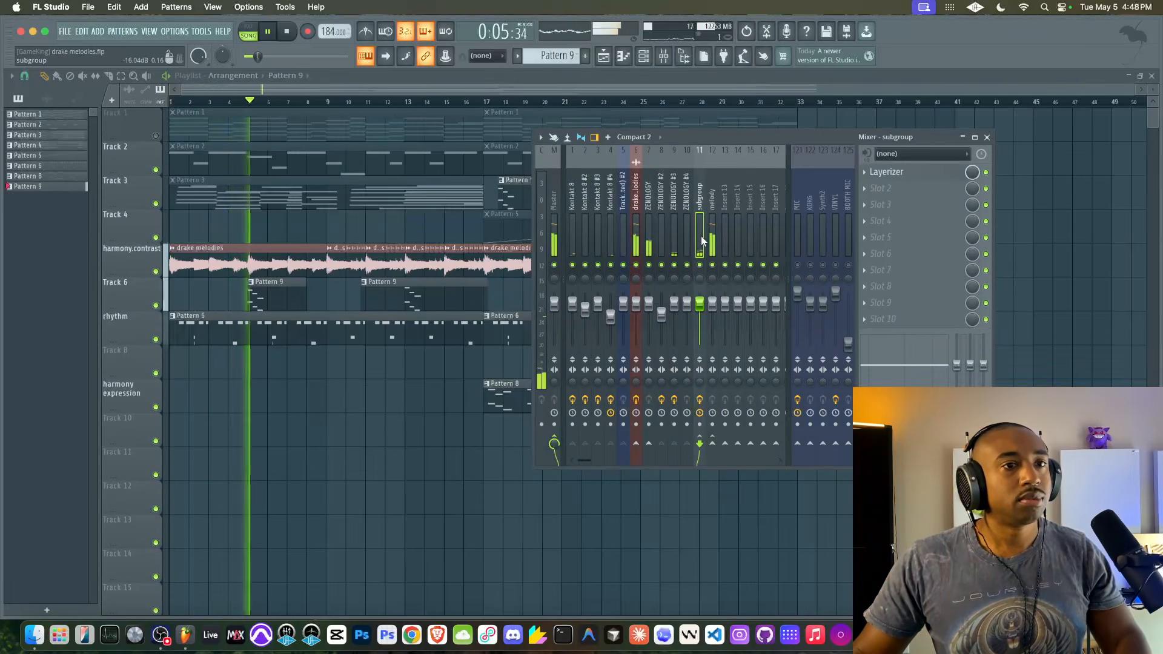
pyautogui.moveTo(700, 302); pyautogui.dragTo(700, 315)
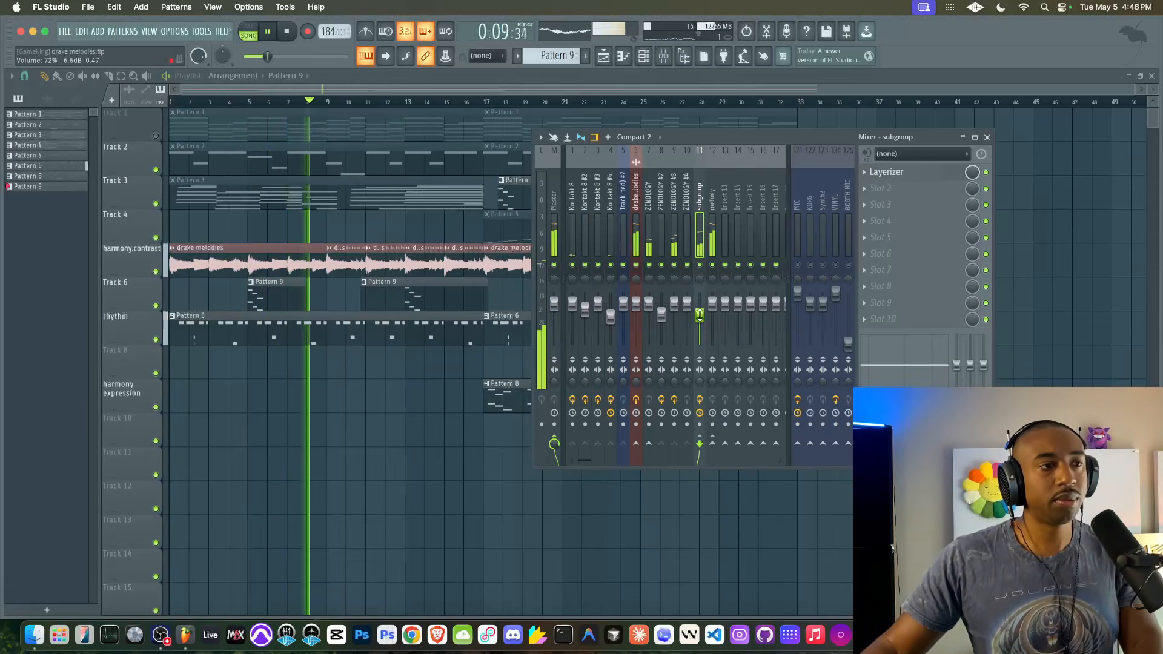
# - Rename mixer Insert 13 as "group melody"
pyautogui.click(716, 244)
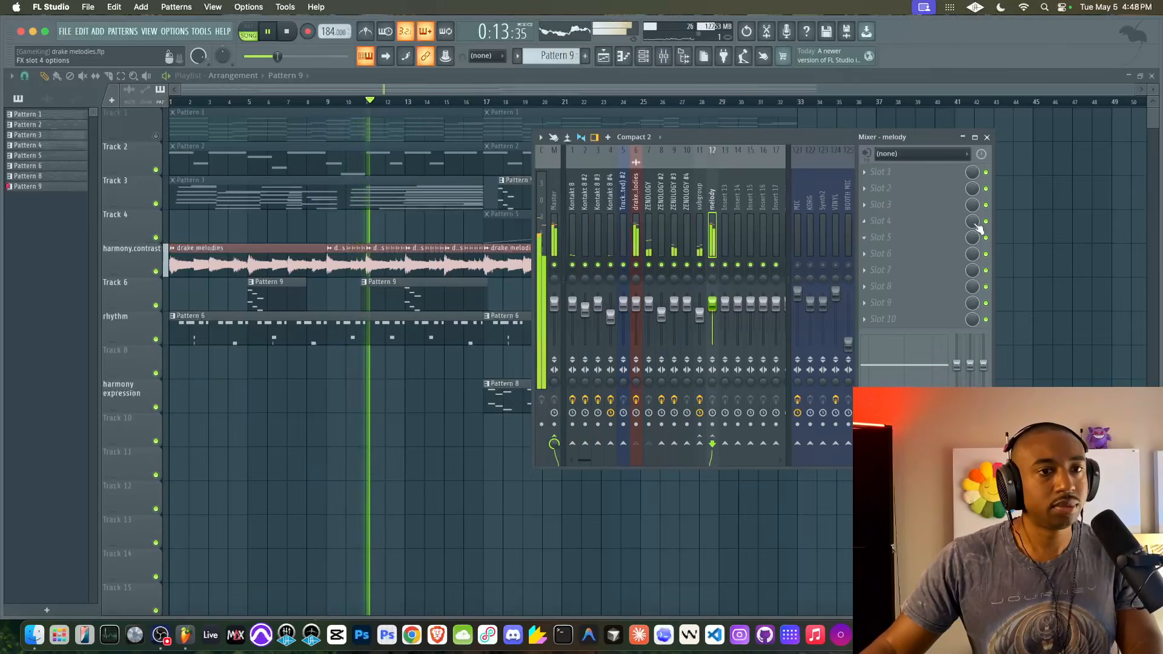
pyautogui.click(725, 243)
pyautogui.press('F2')
pyautogui.write('group melody')
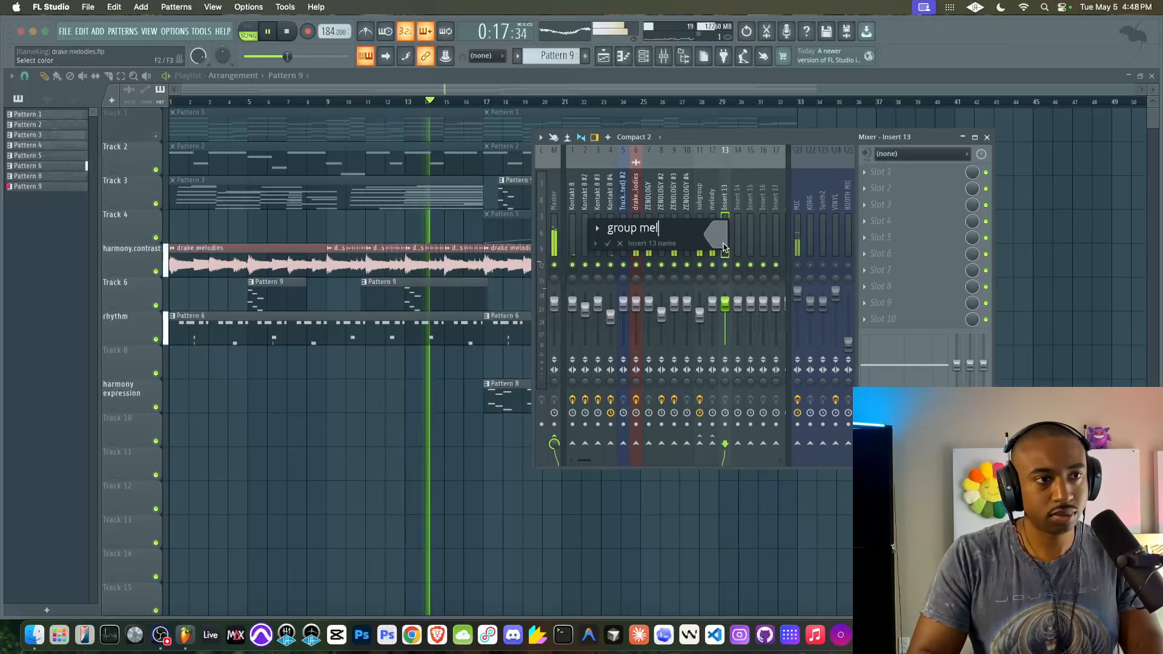
pyautogui.press('Return')
# - Route both the melody and subgroup tracks only to the group melody track
pyautogui.click(712, 242)
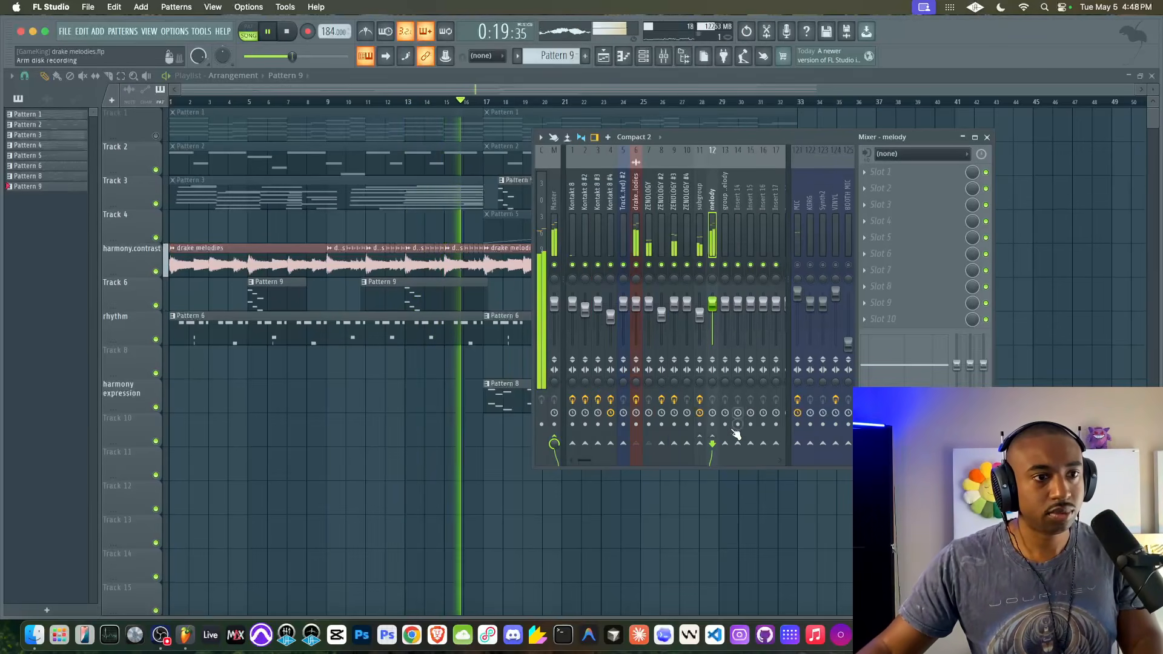
pyautogui.rightClick(725, 447)
pyautogui.click(739, 461)
pyautogui.click(700, 242)
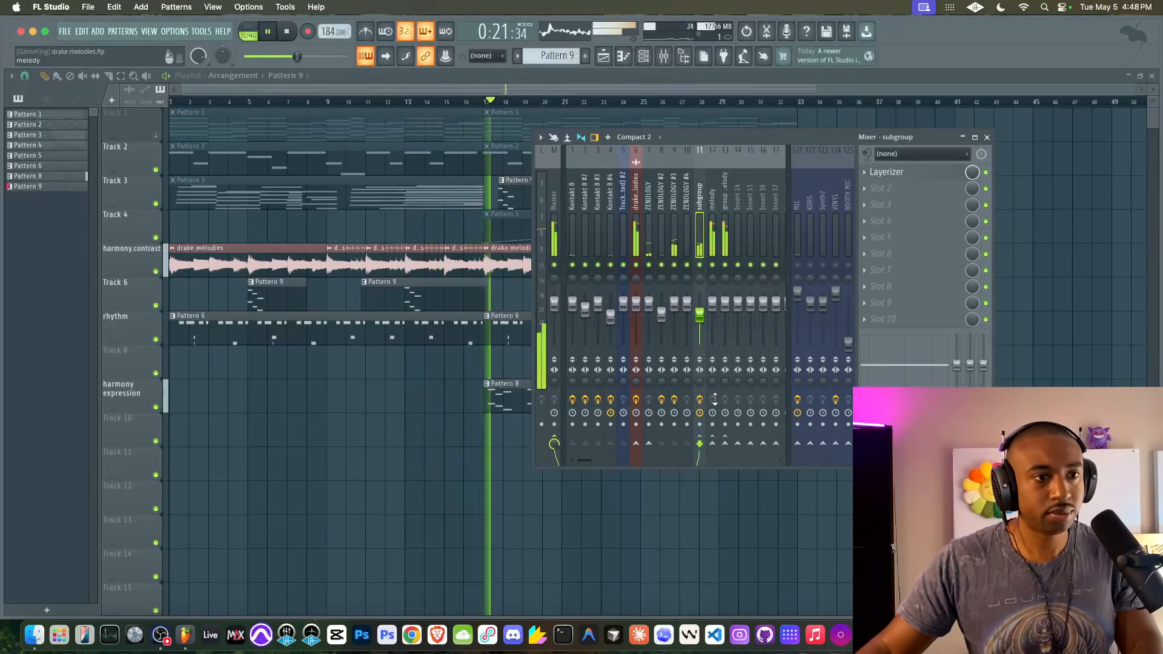
pyautogui.rightClick(725, 446)
pyautogui.click(740, 461)
# - Add Fruity Parametric EQ 2 to the first effect slot of the group melody track
pyautogui.click(729, 227)
pyautogui.click(798, 264)
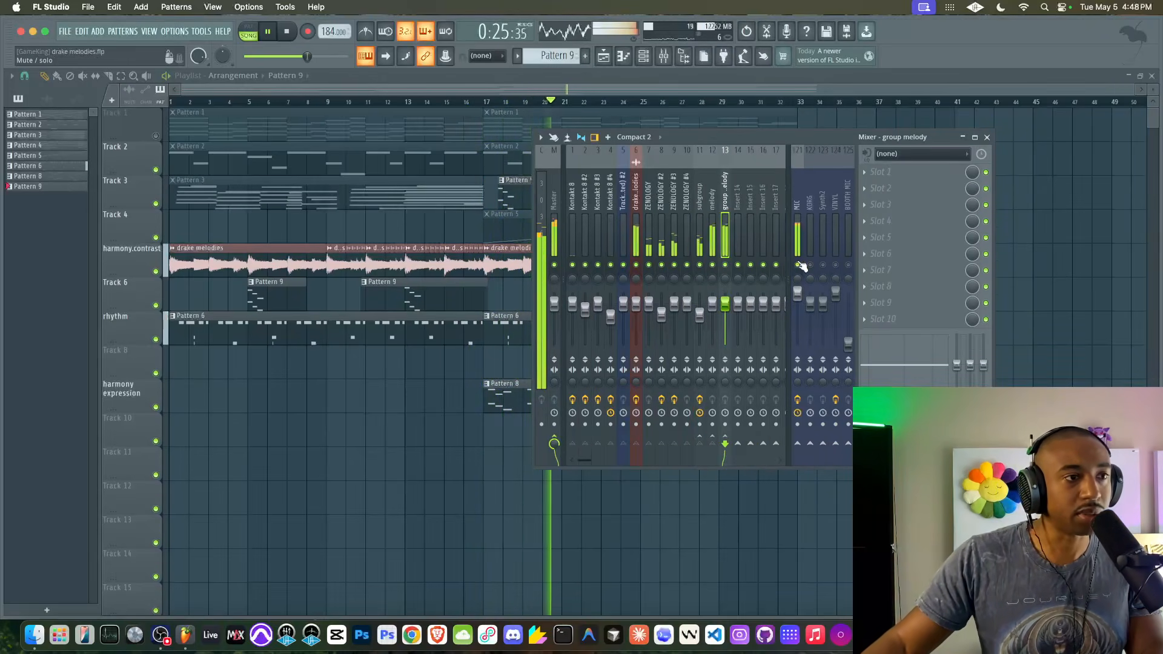
pyautogui.click(893, 184)
pyautogui.moveTo(880, 187)
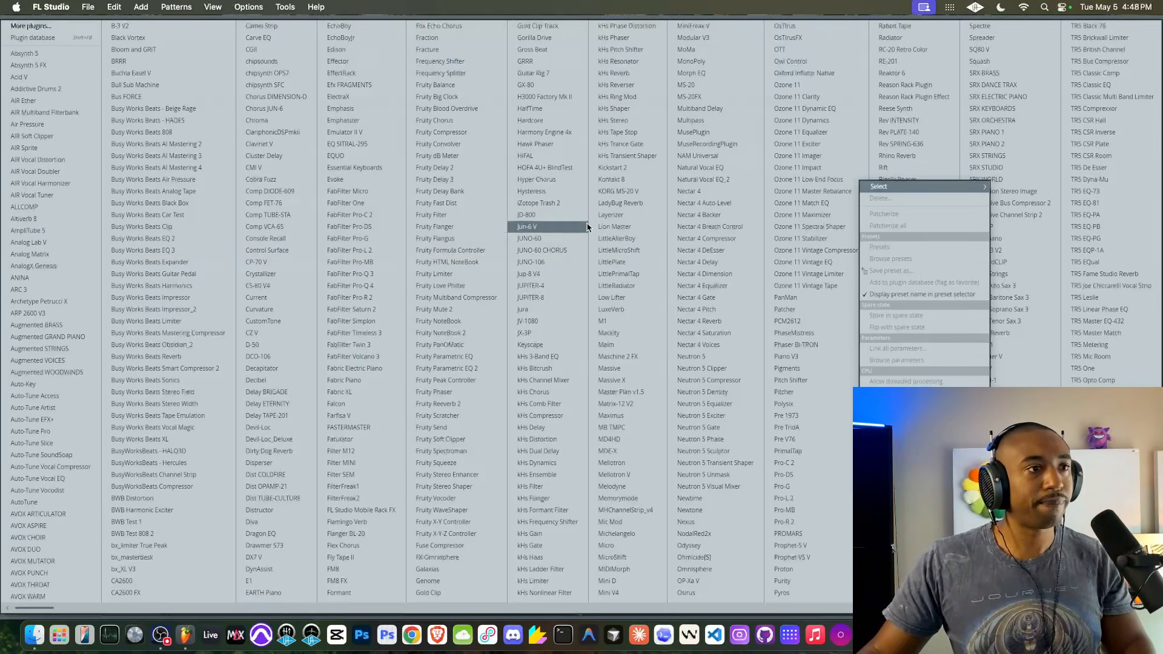
pyautogui.click(448, 369)
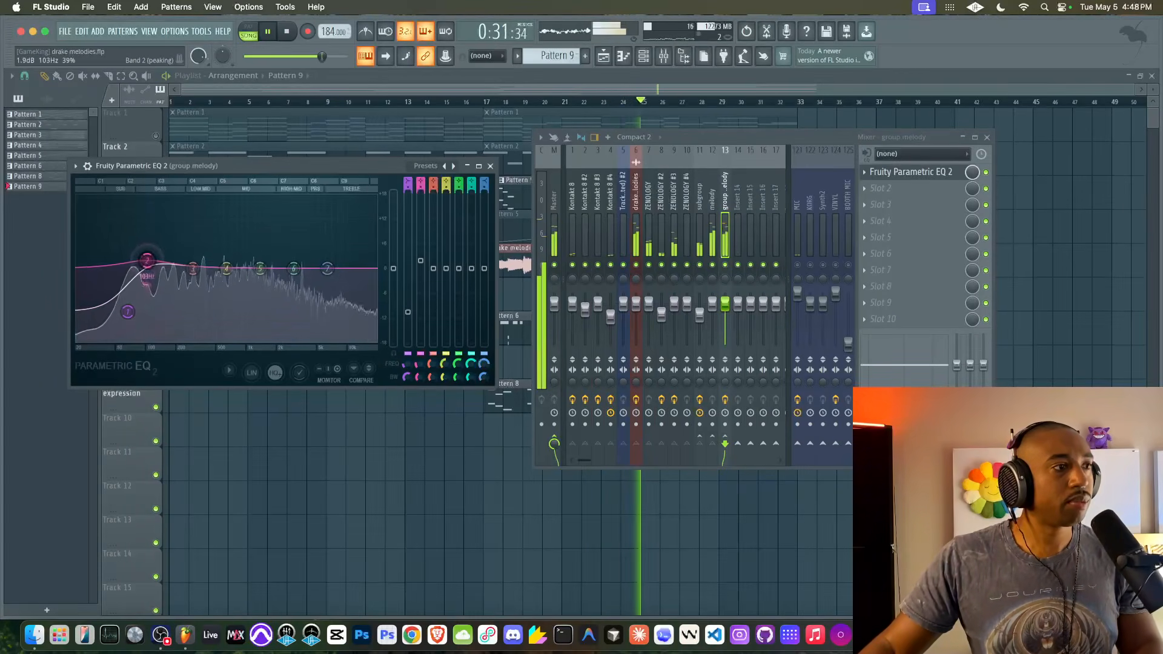
# - Shape the group melody EQ's low end, lowering band 1 and setting band 2 to 2.9 dB at 70 Hz with 15% width
pyautogui.moveTo(148, 260); pyautogui.dragTo(151, 270)
pyautogui.moveTo(127, 312); pyautogui.dragTo(127, 317)
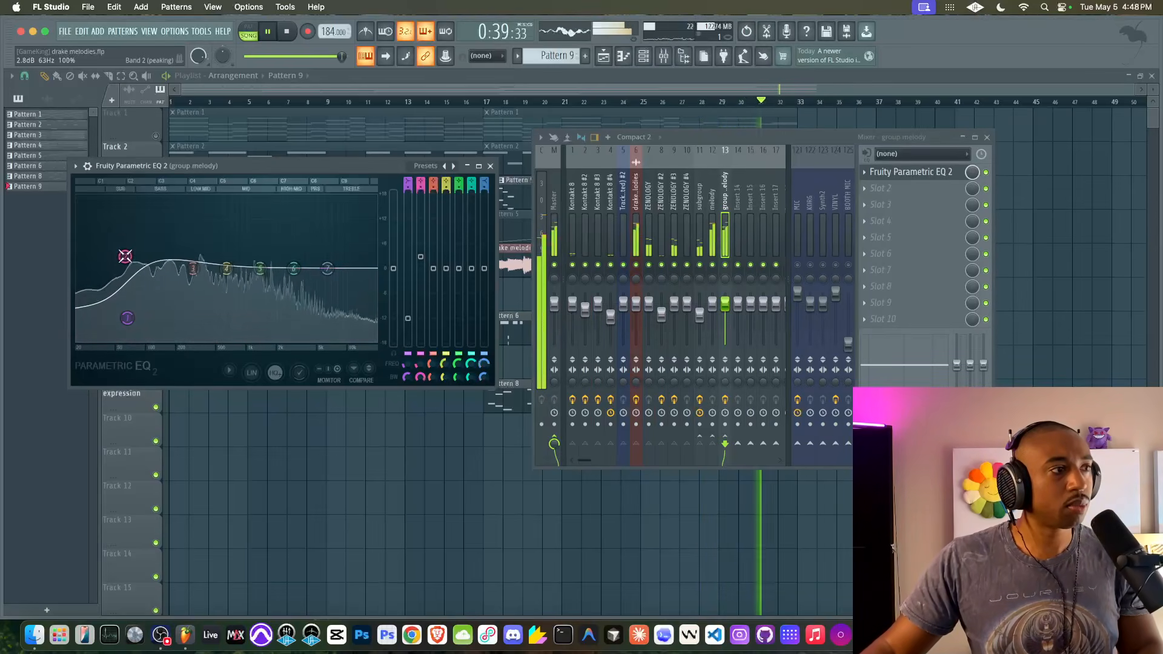
pyautogui.moveTo(126, 257); pyautogui.dragTo(129, 243)
pyautogui.scroll(5, 129, 243)
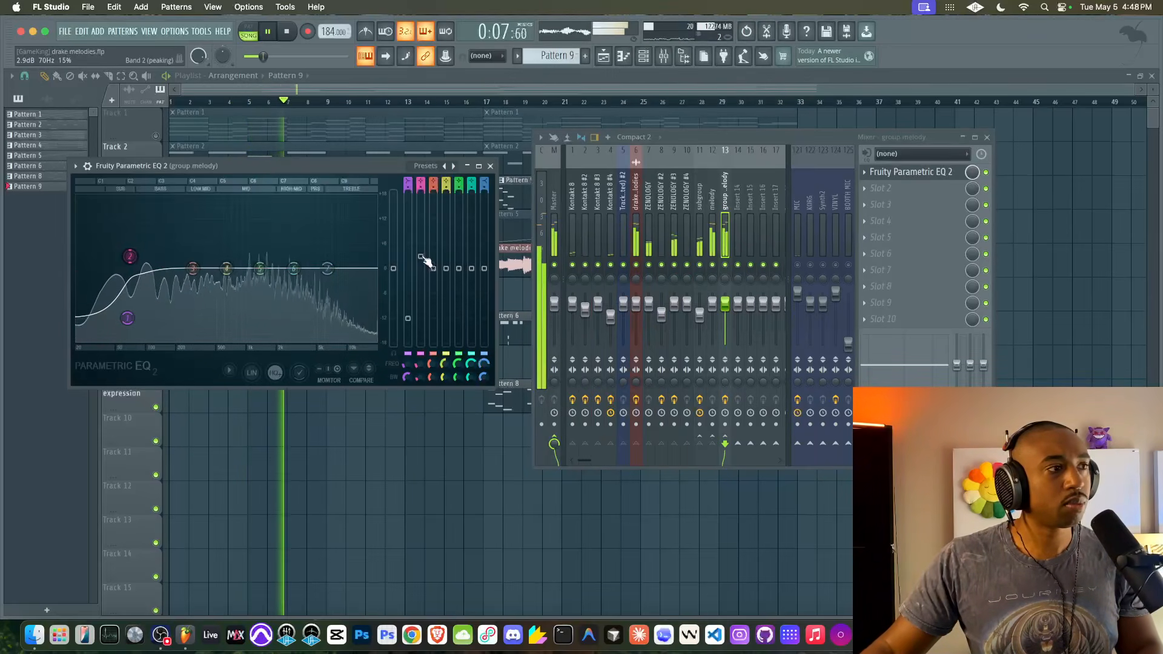
# - Add Busy Works Beats AI Mastering 4 to the second effect slot of the group melody track
pyautogui.click(908, 188)
pyautogui.moveTo(878, 203)
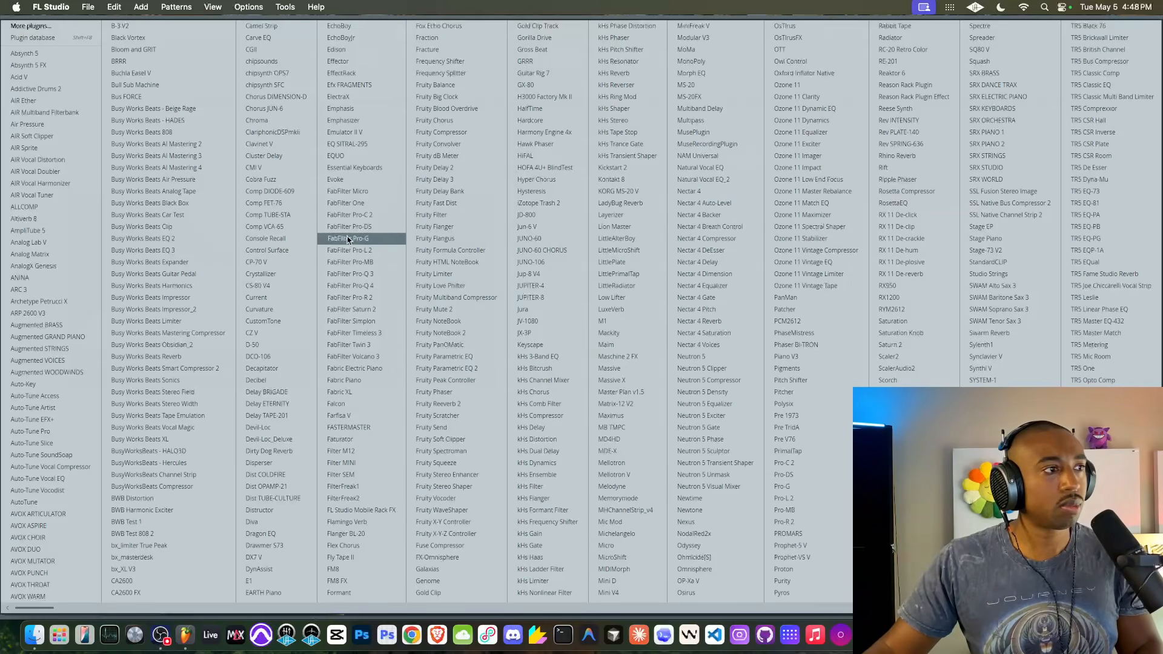
pyautogui.click(182, 167)
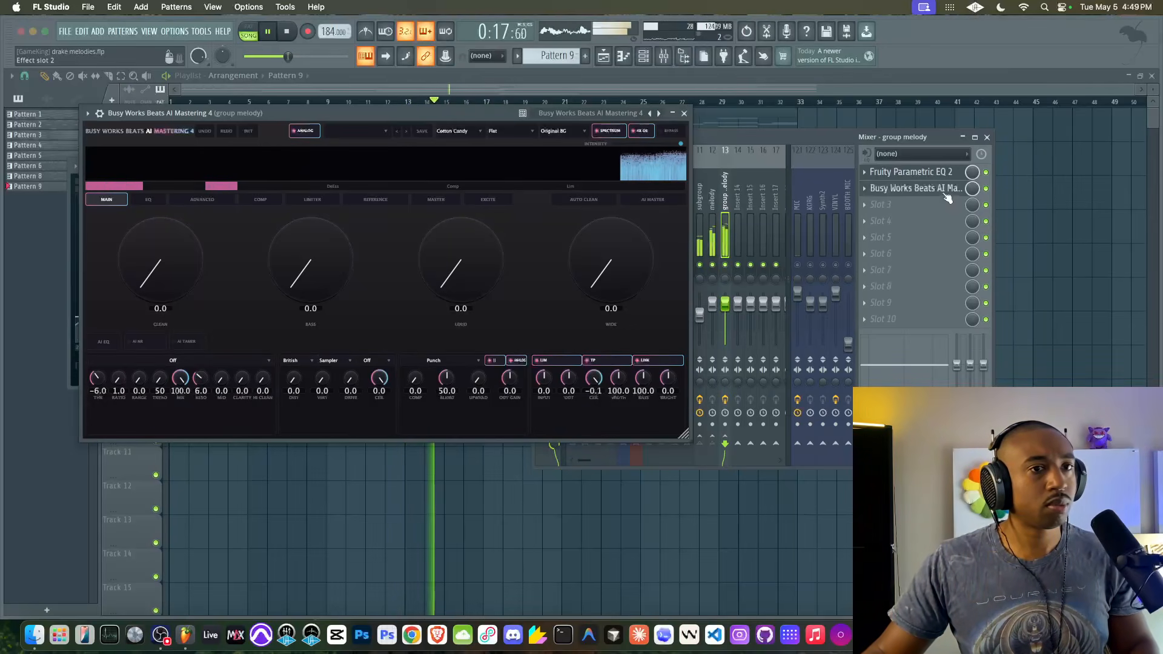
# - Lower the main output level of the group melody's Parametric EQ 2 and bring band 2 back to nearly flat
pyautogui.click(685, 114)
pyautogui.moveTo(393, 269); pyautogui.dragTo(393, 287)
pyautogui.moveTo(129, 256); pyautogui.dragTo(129, 268)
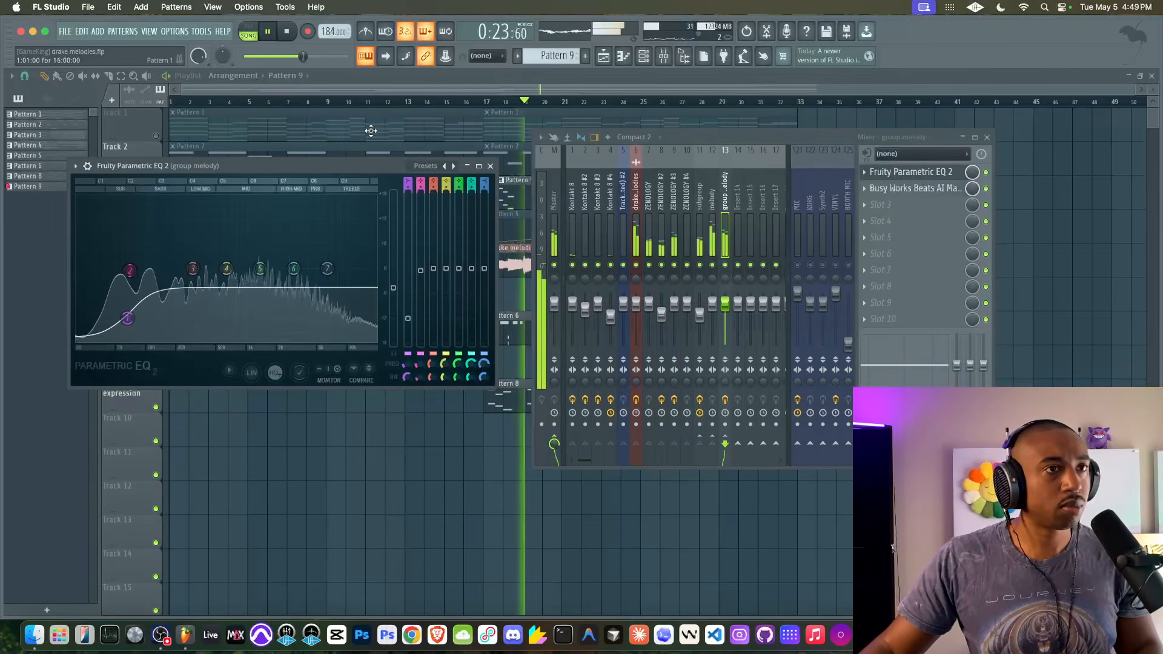
# - Check the buffer length in the audio settings and replay the arrangement from the start
pyautogui.click(175, 30)
pyautogui.click(189, 68)
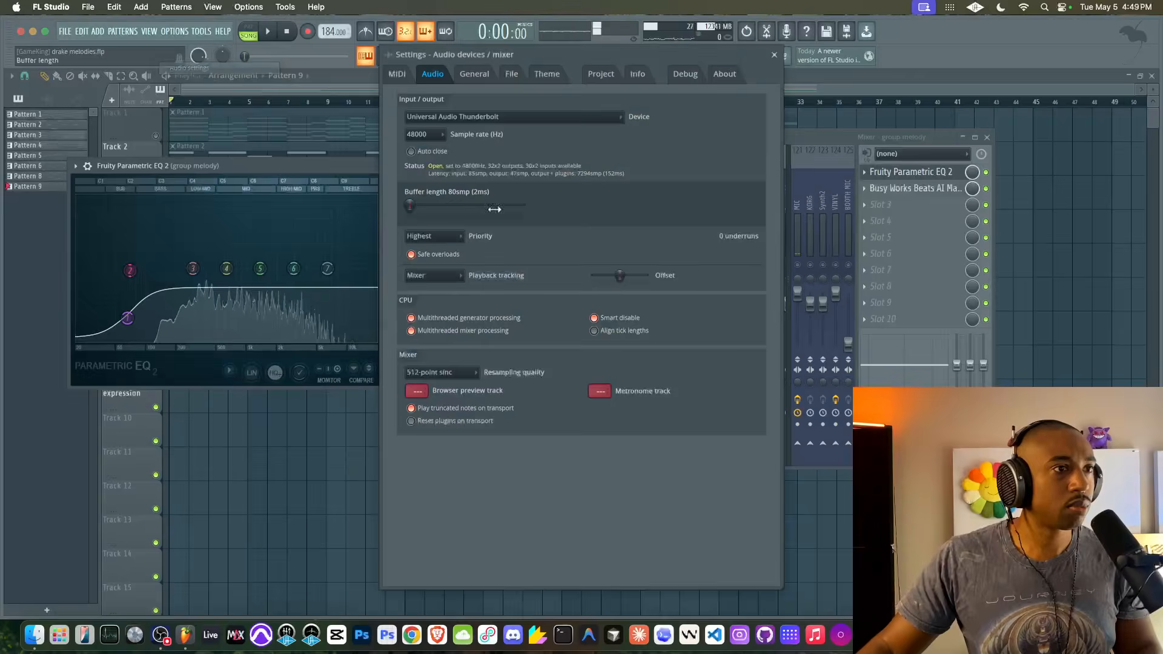
pyautogui.click(774, 55)
pyautogui.press('space')
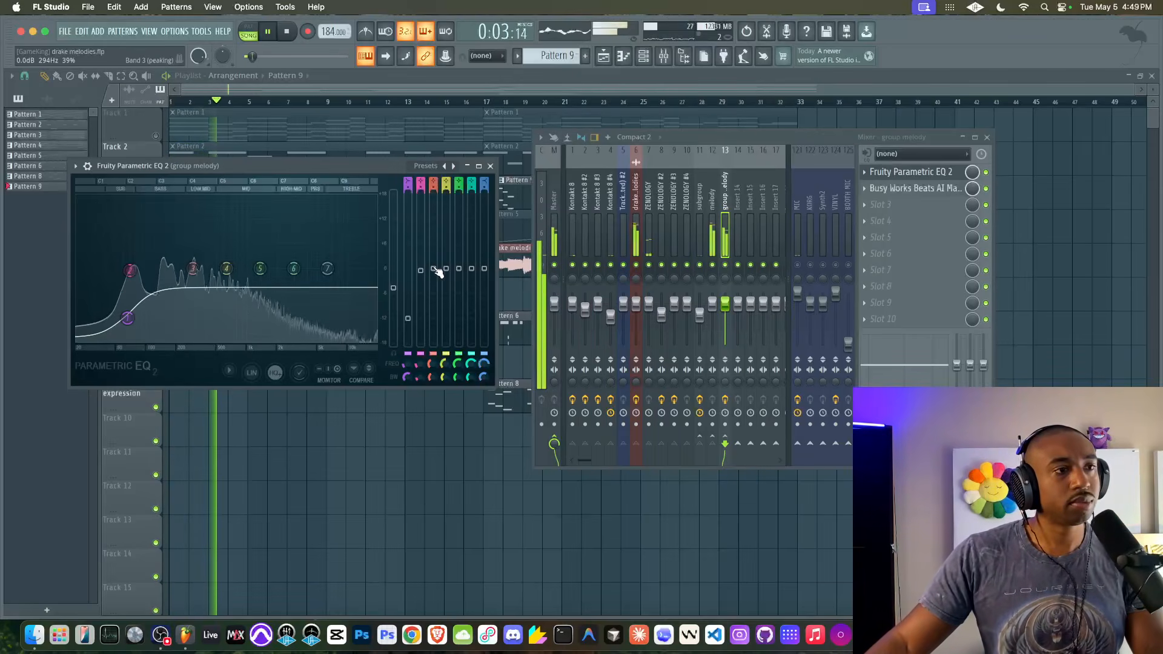
# - Set the compressor amount to about 64.7 in AI Mastering 4 on the group melody track
pyautogui.click(638, 223)
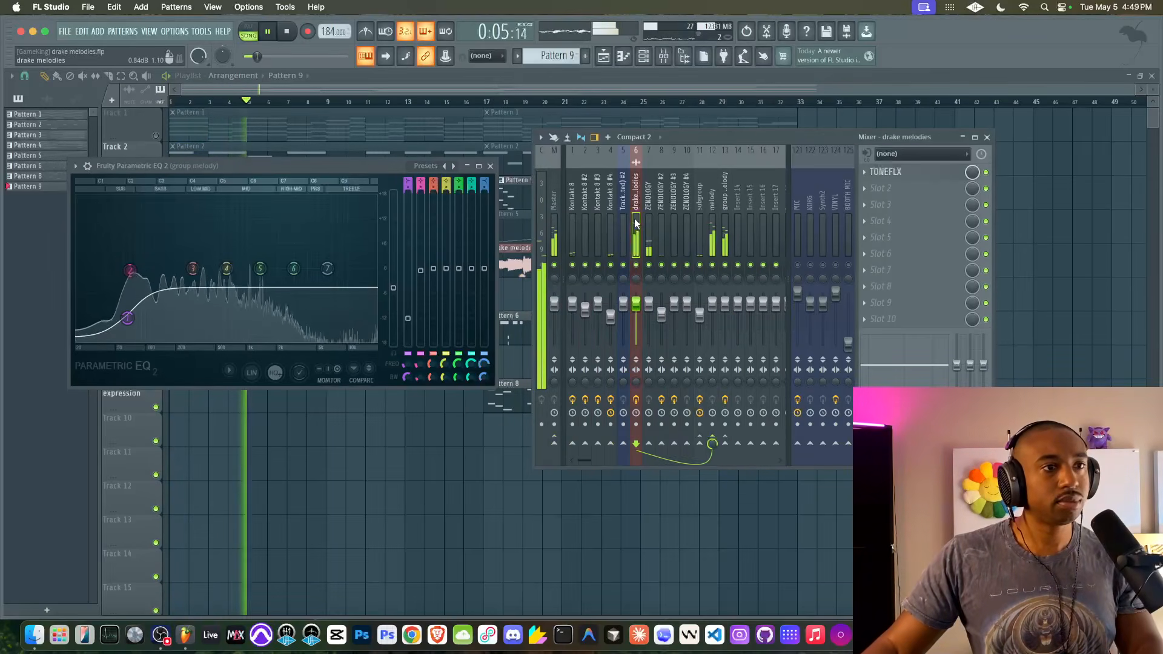
pyautogui.click(725, 218)
pyautogui.click(711, 223)
pyautogui.click(725, 218)
pyautogui.click(901, 189)
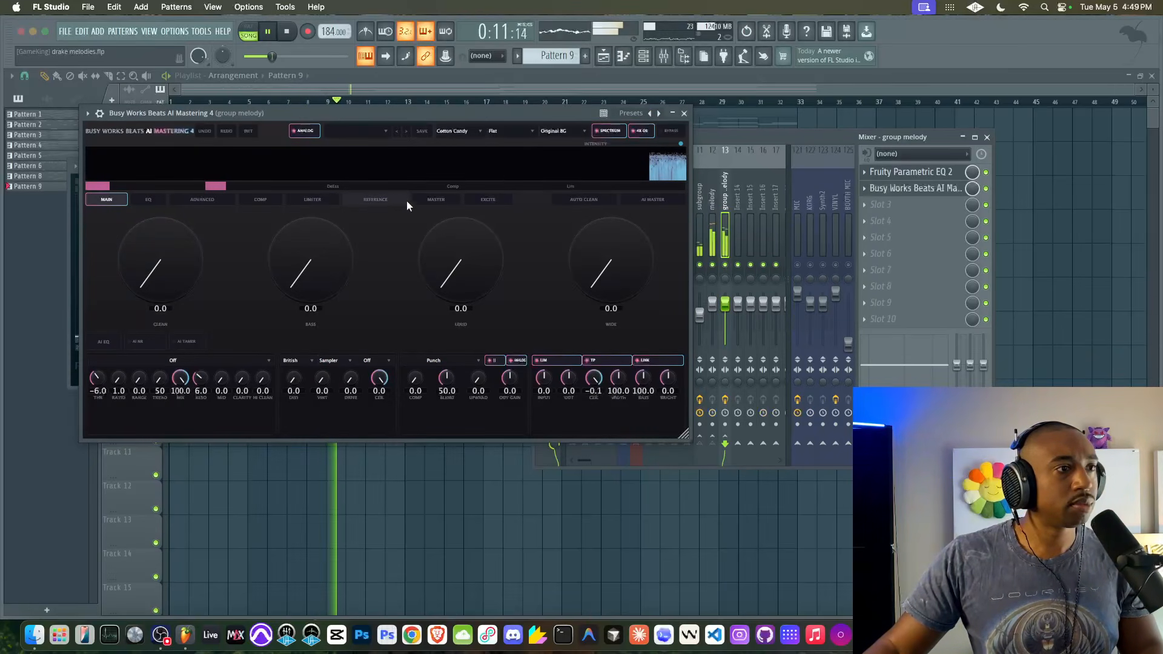
pyautogui.click(262, 200)
pyautogui.moveTo(149, 260); pyautogui.dragTo(152, 211)
pyautogui.moveTo(144, 259)
pyautogui.mouseDown()
pyautogui.moveTo(146, 224)
pyautogui.moveTo(147, 239)
pyautogui.mouseUp()
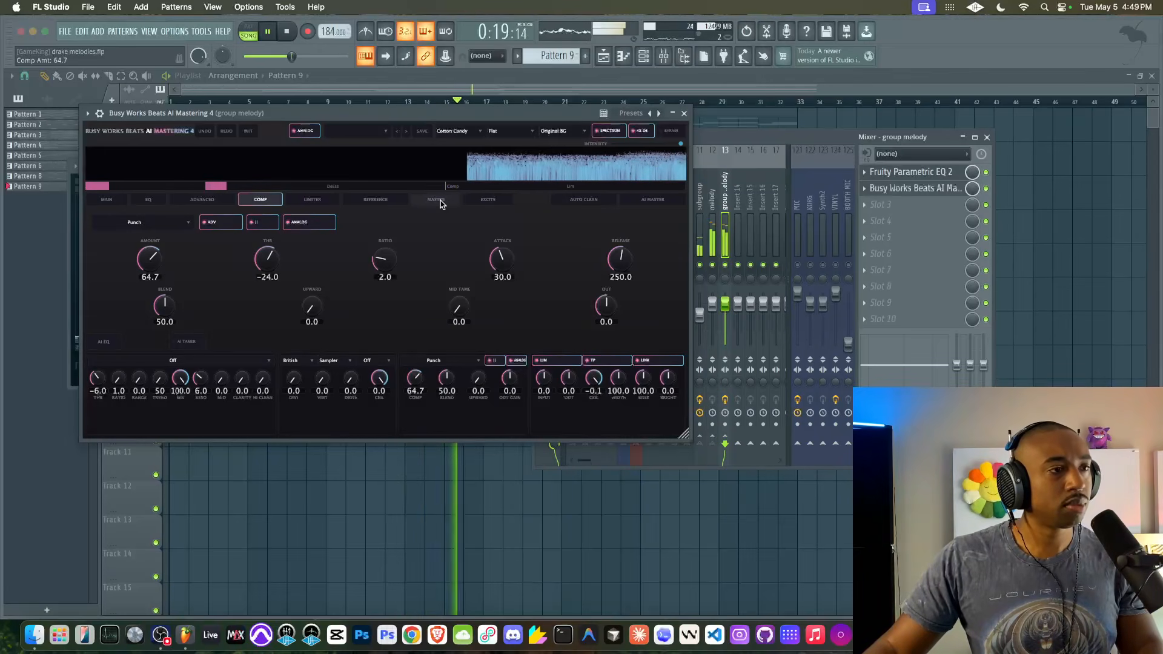
# - Set the AI Mastering 4 main controls to 81.3 Wide, 81.8 Clean and 23.1 Bass
pyautogui.click(106, 199)
pyautogui.moveTo(595, 286)
pyautogui.mouseDown()
pyautogui.moveTo(612, 246)
pyautogui.moveTo(614, 275)
pyautogui.mouseUp()
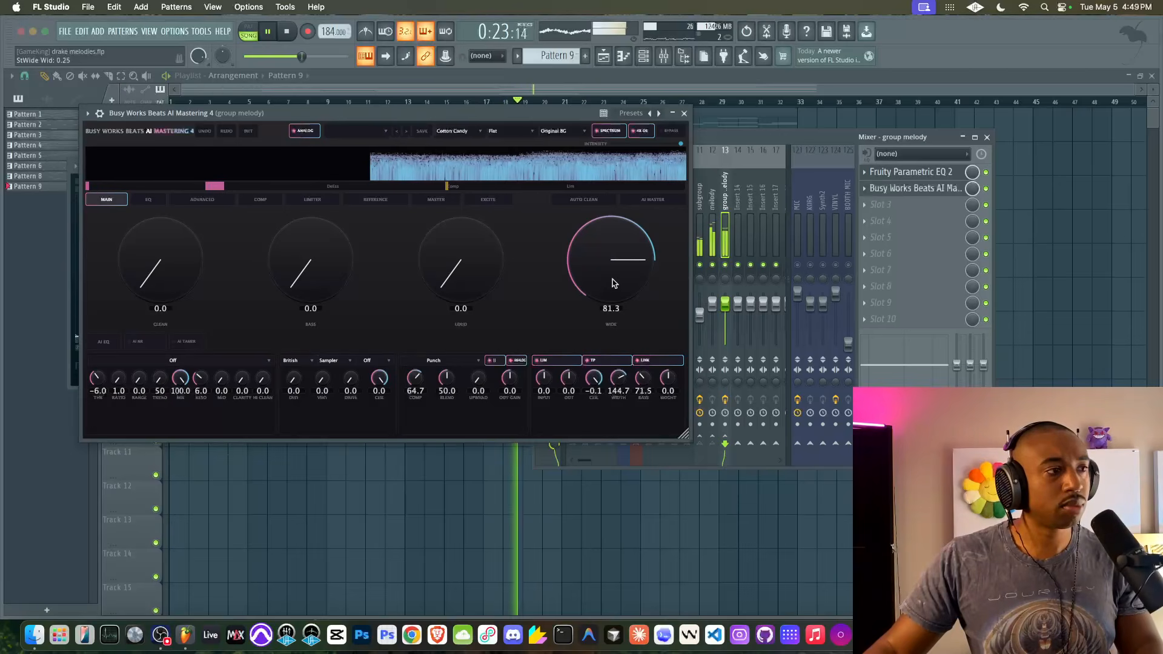
pyautogui.moveTo(176, 259); pyautogui.dragTo(168, 160)
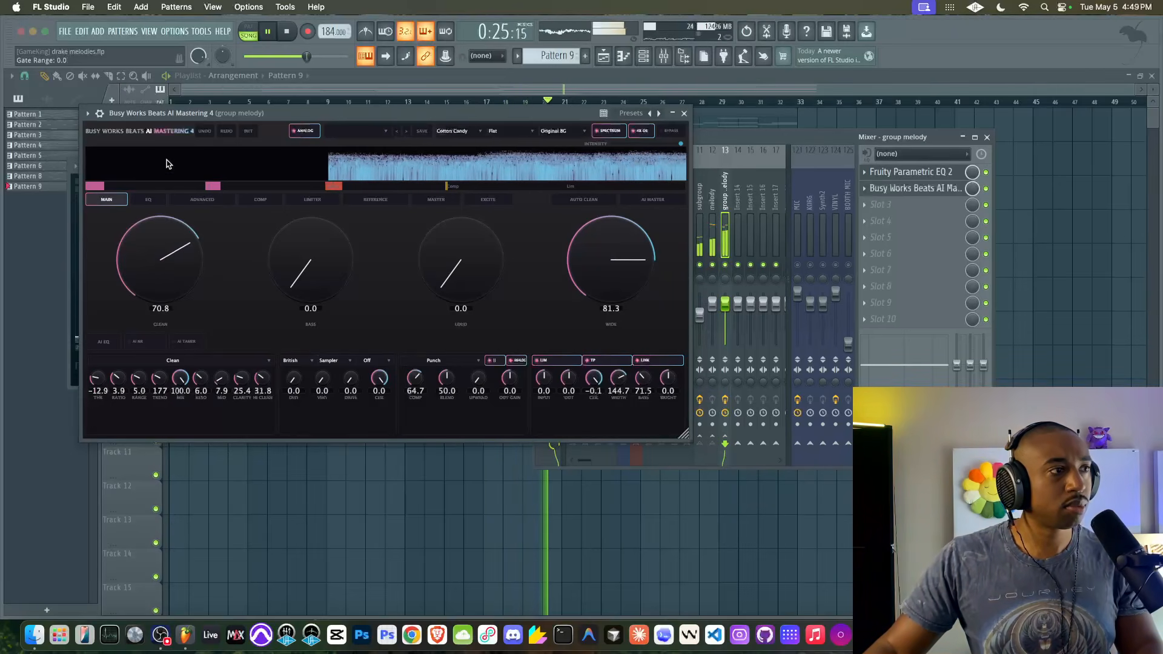
pyautogui.moveTo(182, 252); pyautogui.dragTo(181, 243)
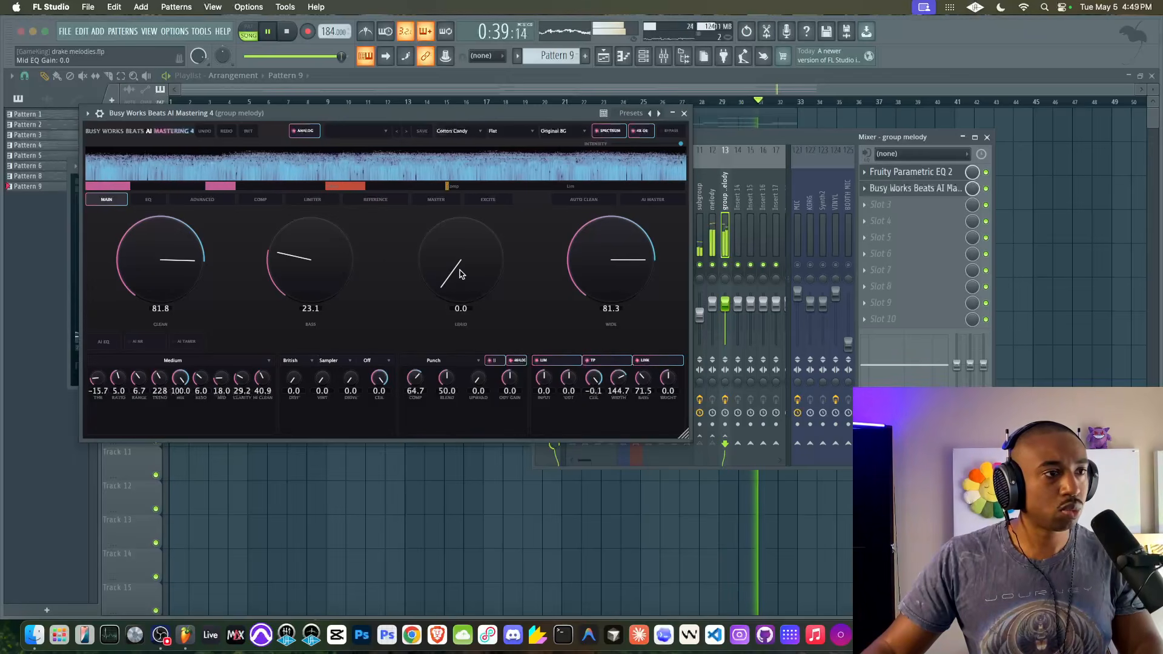
# - Turn off the limiter, true peak, transient limiter and Limiter 3 stages in AI Mastering 4
pyautogui.click(203, 200)
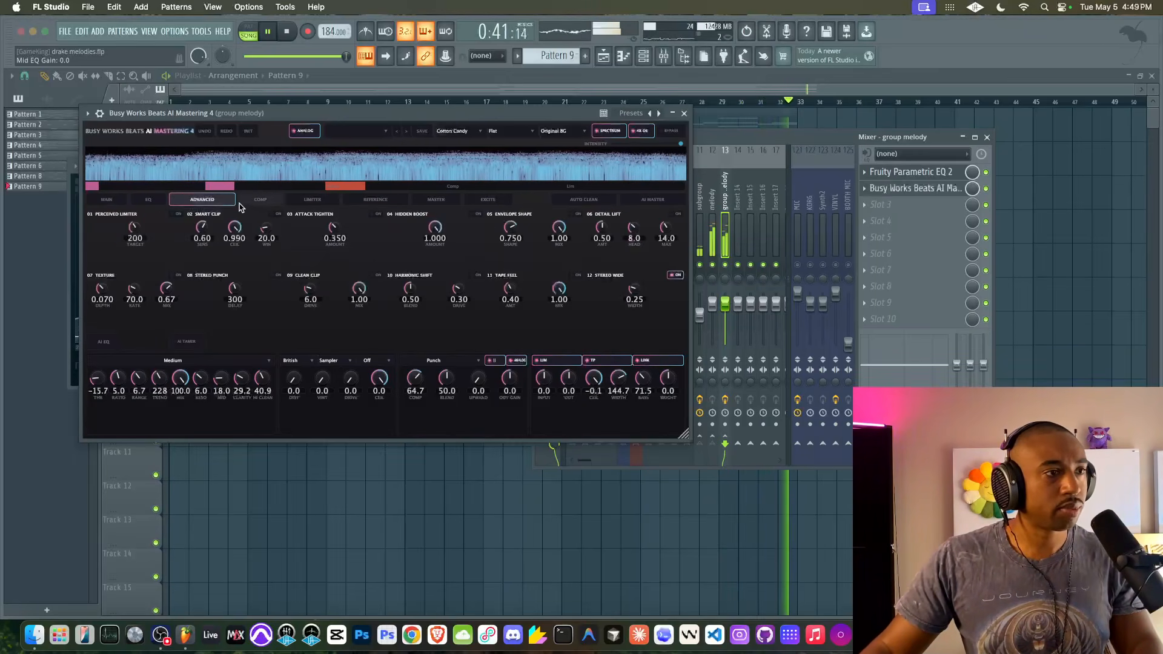
pyautogui.click(268, 201)
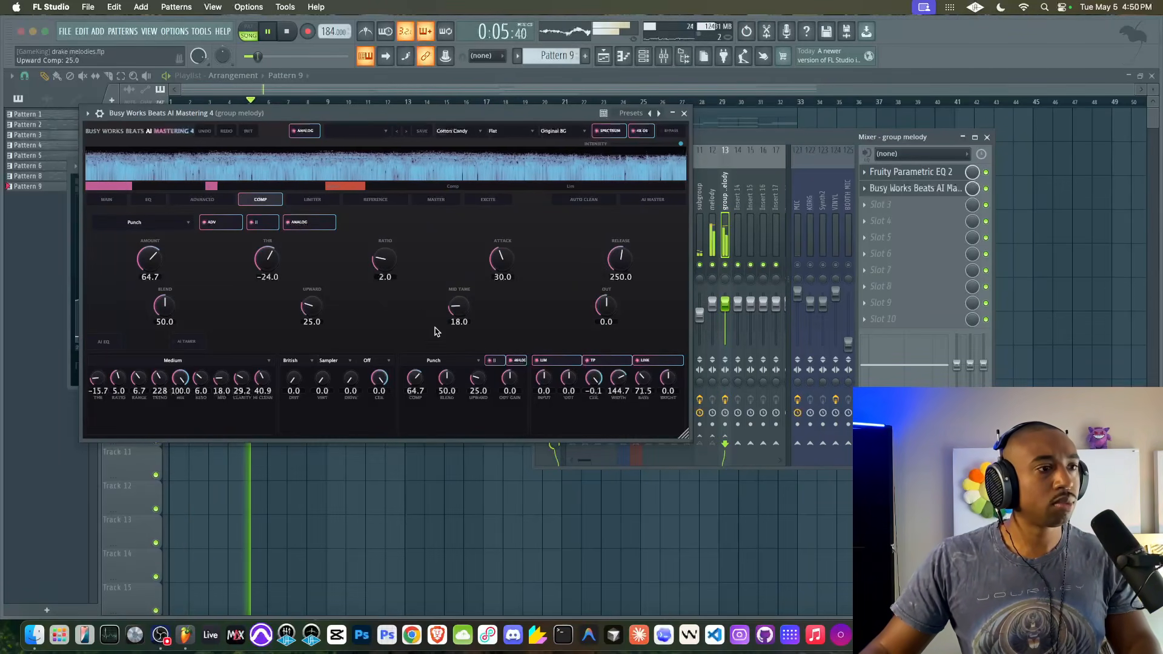
pyautogui.click(336, 203)
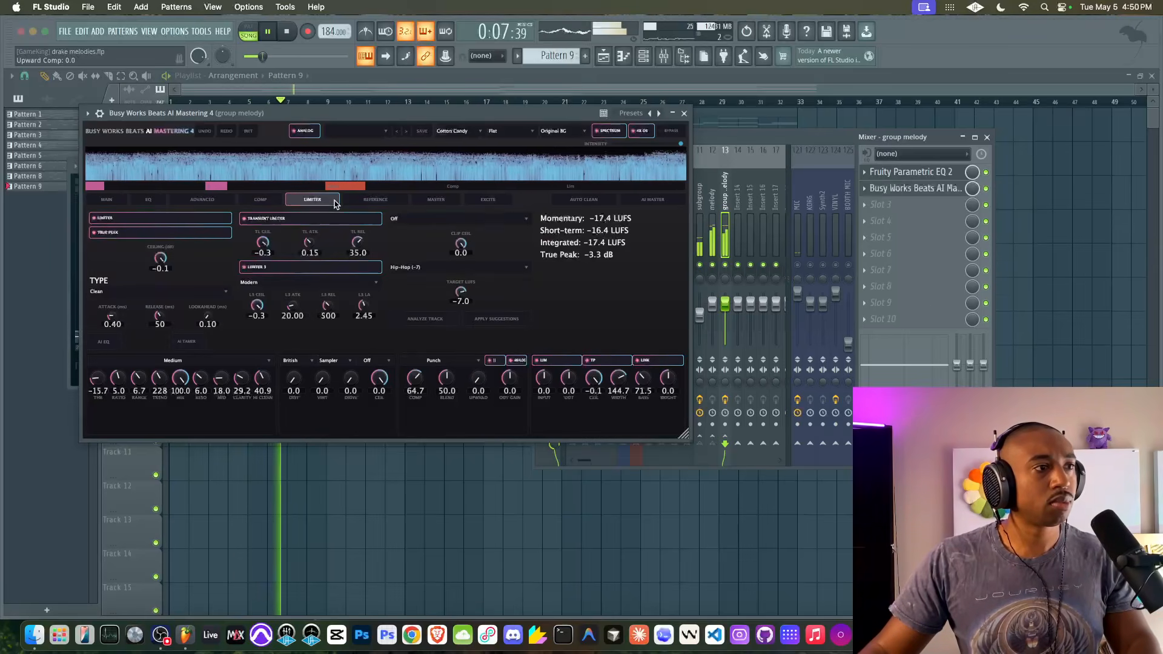
pyautogui.click(144, 230)
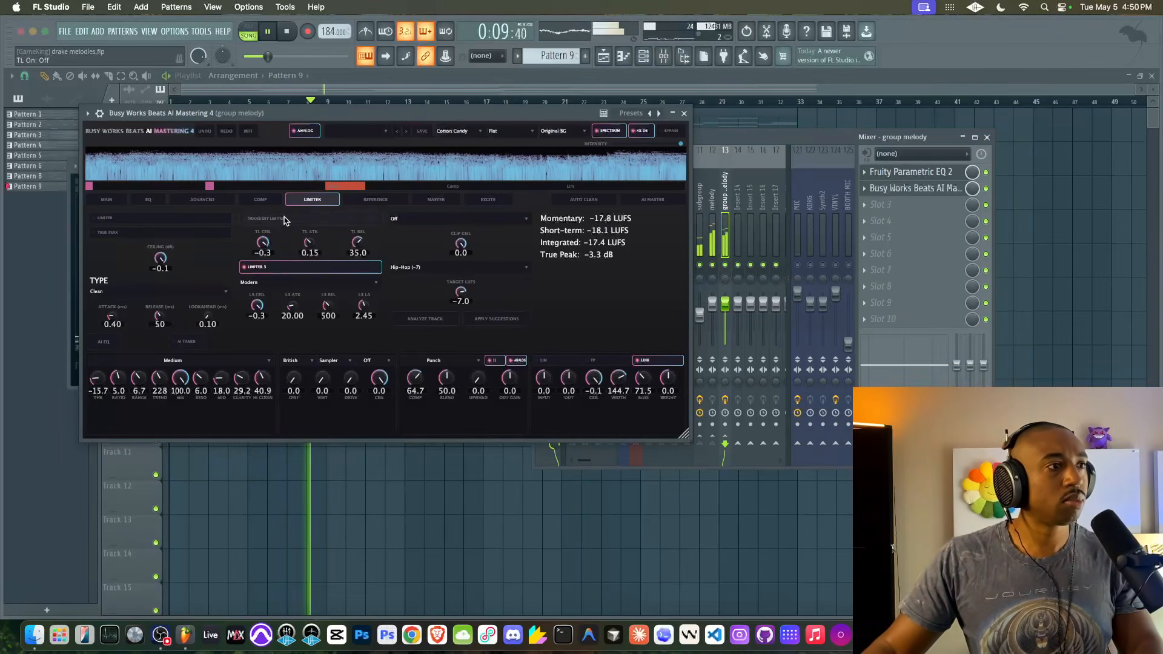
pyautogui.click(258, 267)
# - Set the analog type to Transformer in AI Mastering 4's master settings and close the plugin
pyautogui.click(436, 201)
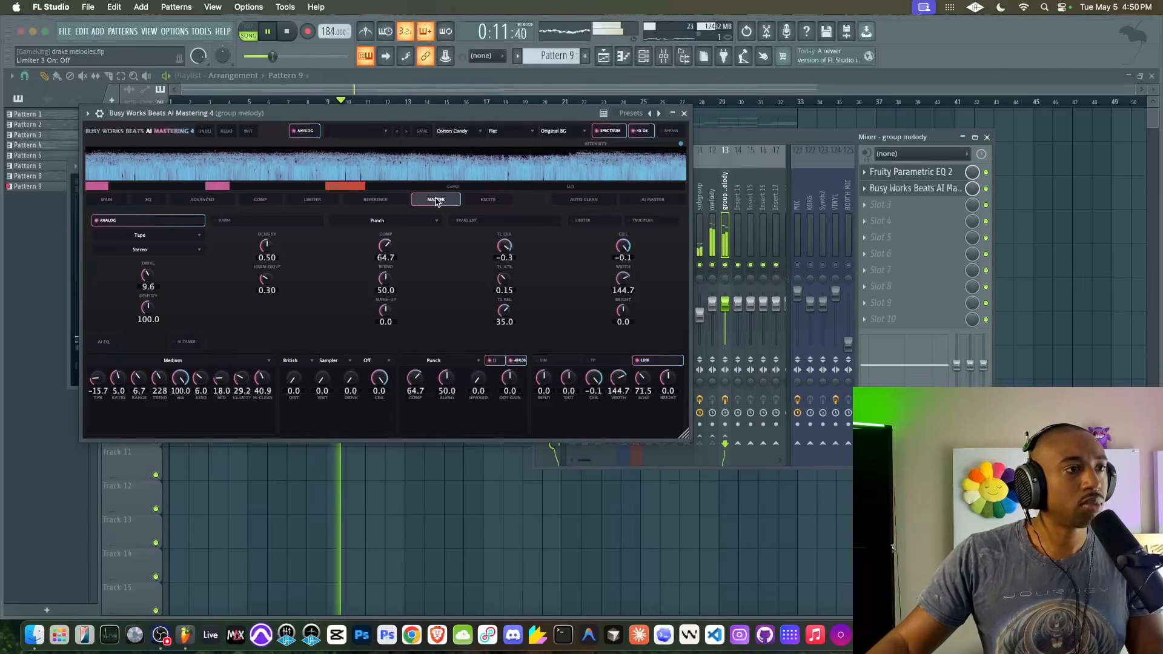
pyautogui.click(143, 234)
pyautogui.click(139, 267)
pyautogui.click(139, 249)
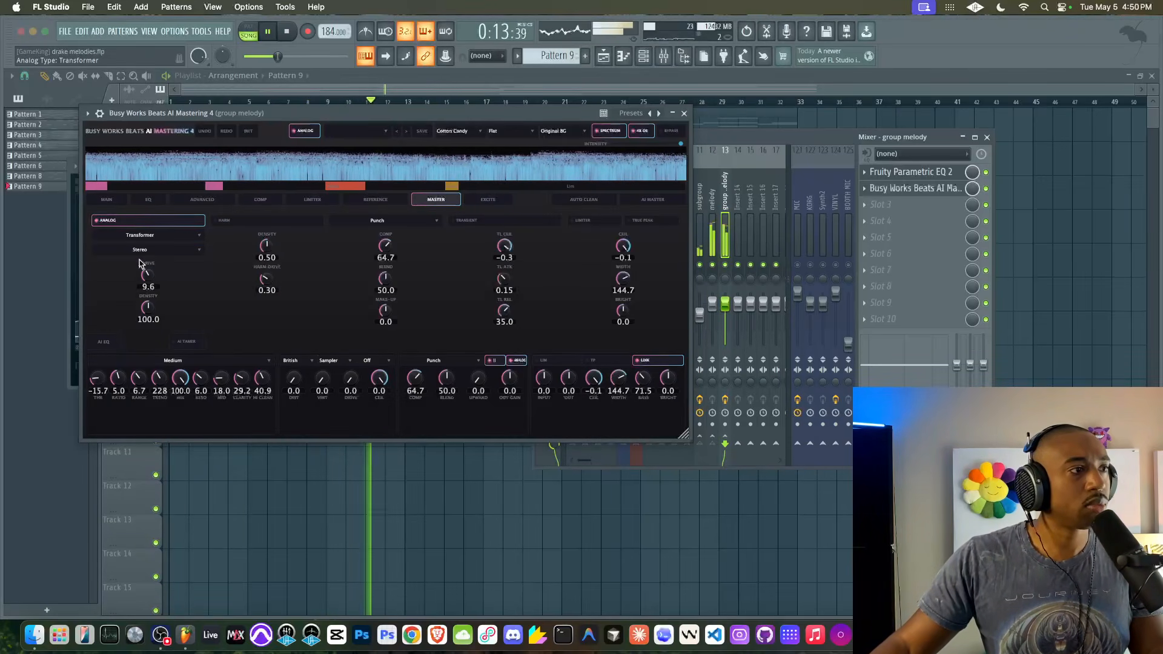
pyautogui.click(143, 274)
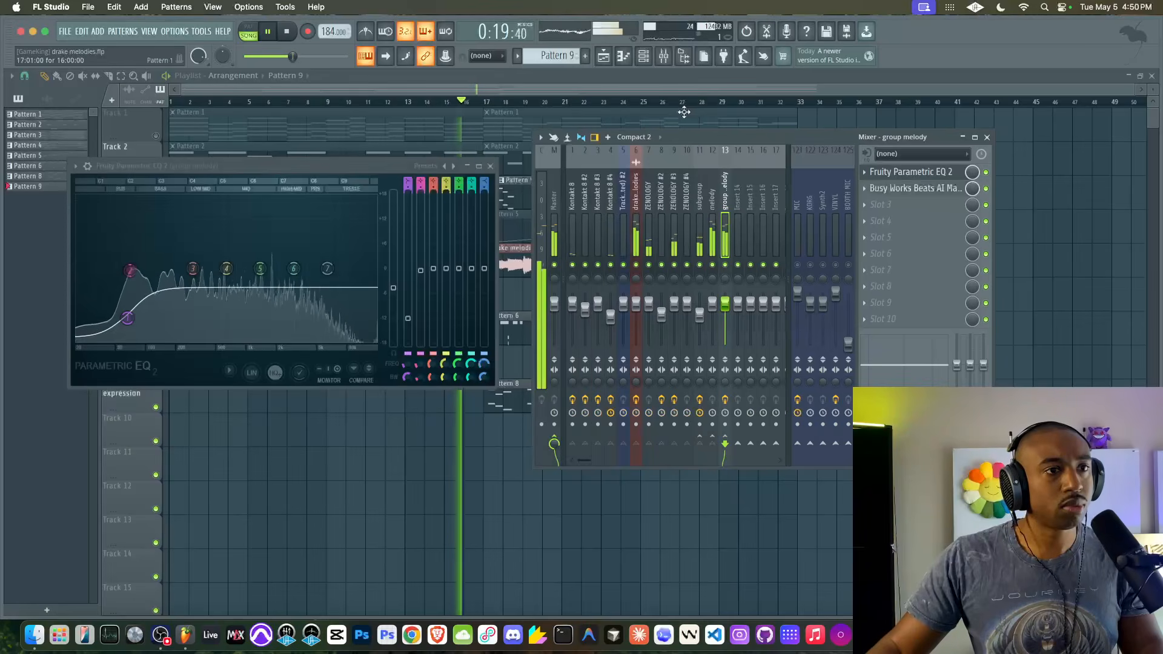
pyautogui.click(684, 113)
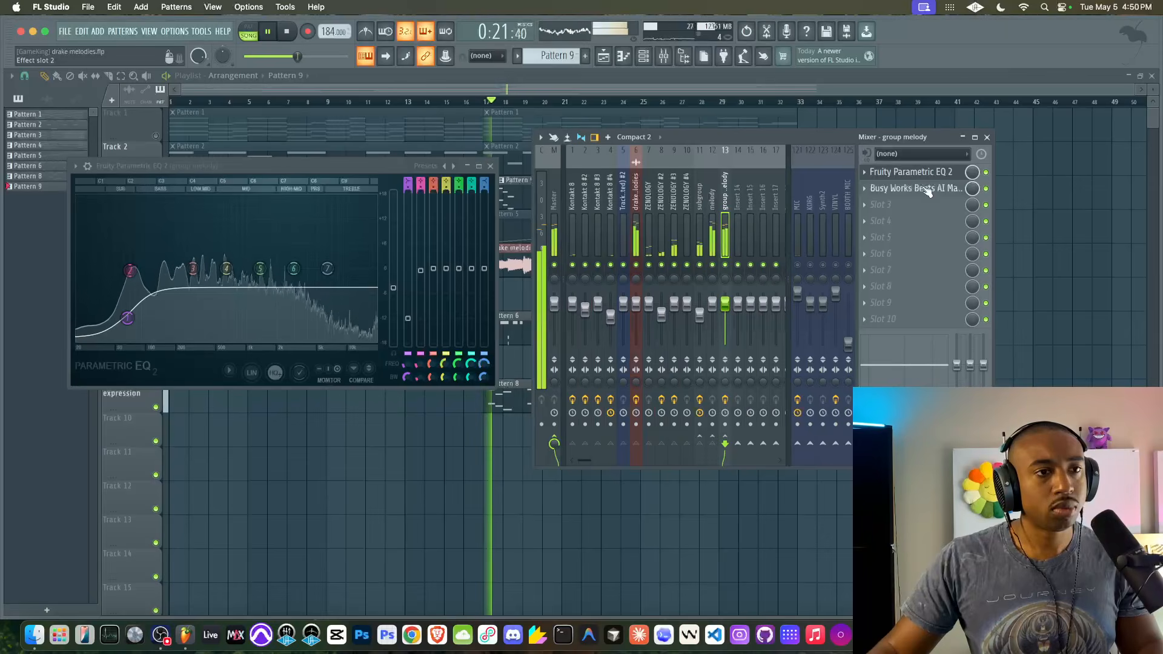
# - Check the TONEFLX effect on the drake melodies mixer track, moving the mixer aside, and close the plugin
pyautogui.click(638, 220)
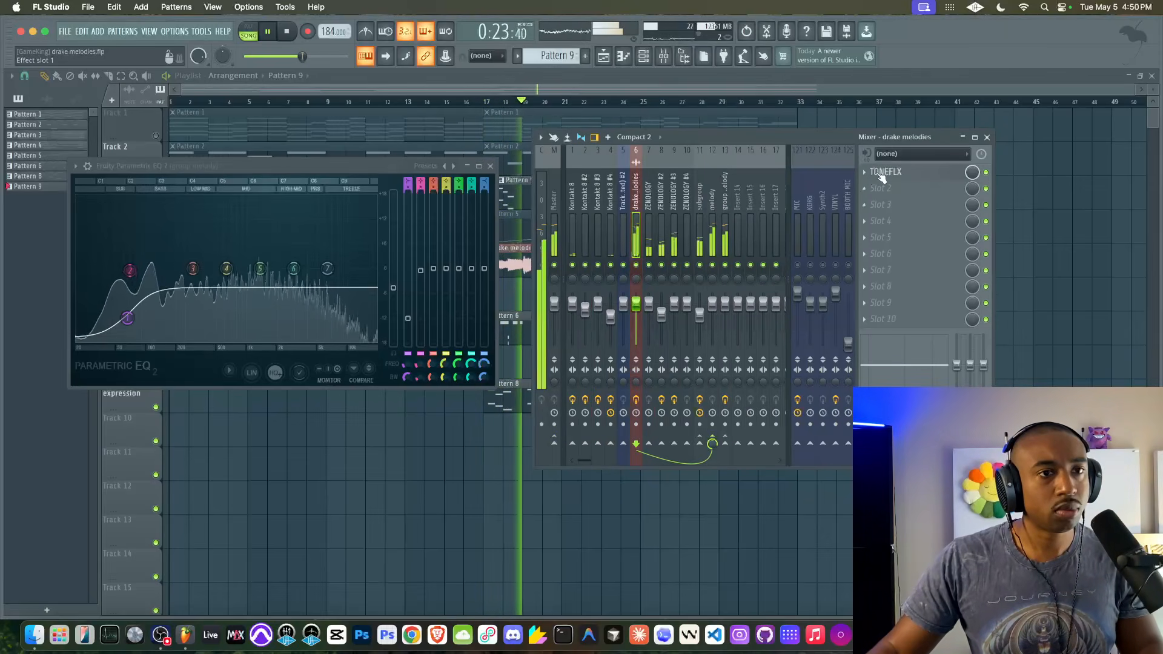
pyautogui.click(892, 172)
pyautogui.click(369, 293)
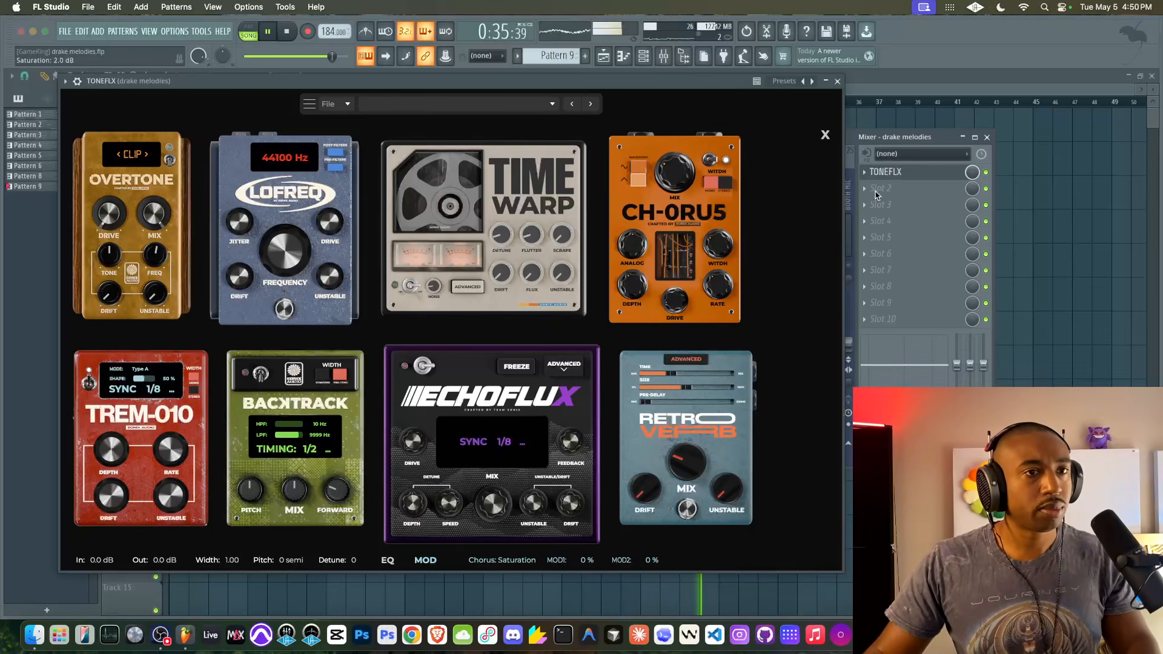
pyautogui.moveTo(874, 141); pyautogui.dragTo(975, 141)
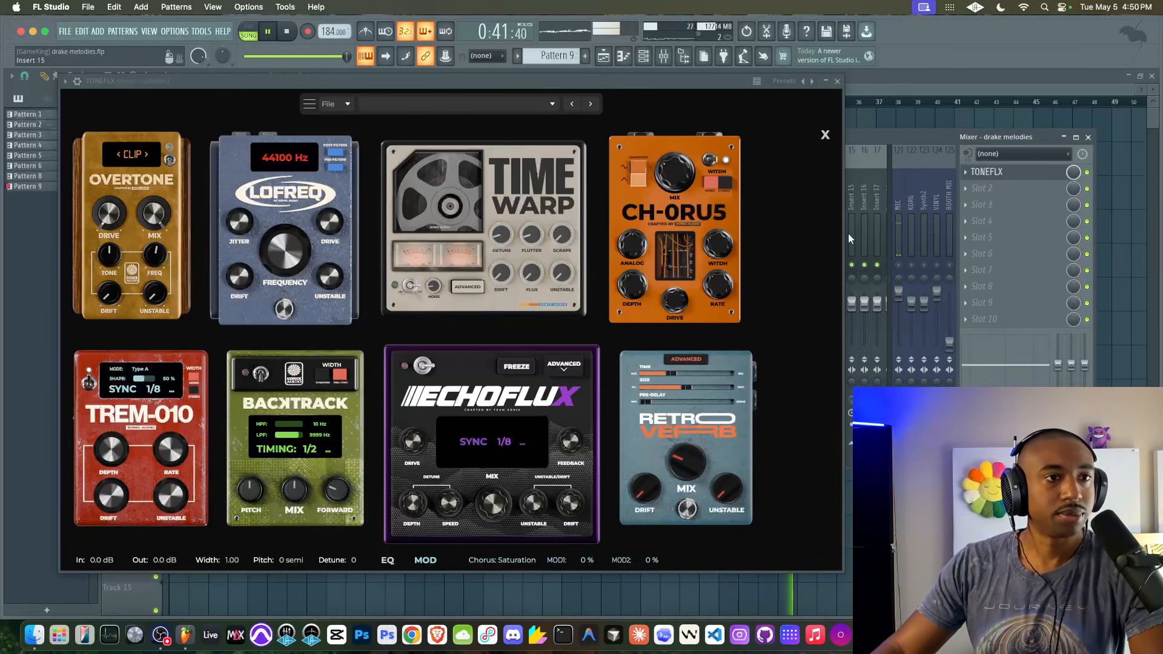
pyautogui.click(840, 81)
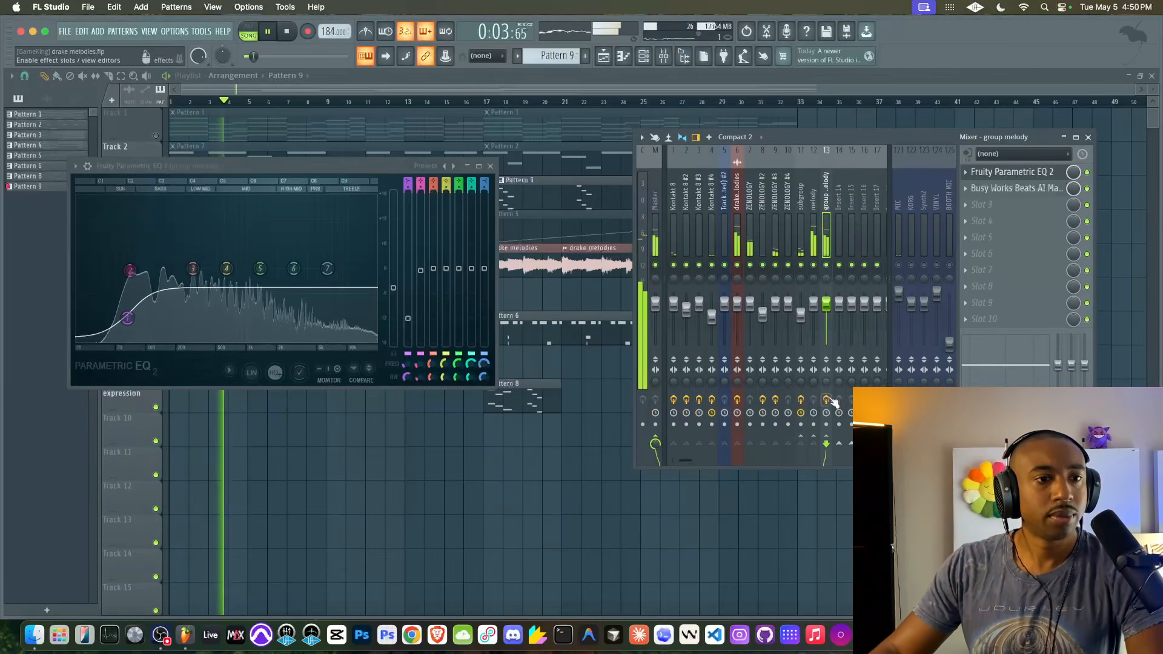
# - Increase the stereo separation of the group melody mixer track, and close the EQ and mixer windows
pyautogui.moveTo(829, 383); pyautogui.dragTo(830, 412)
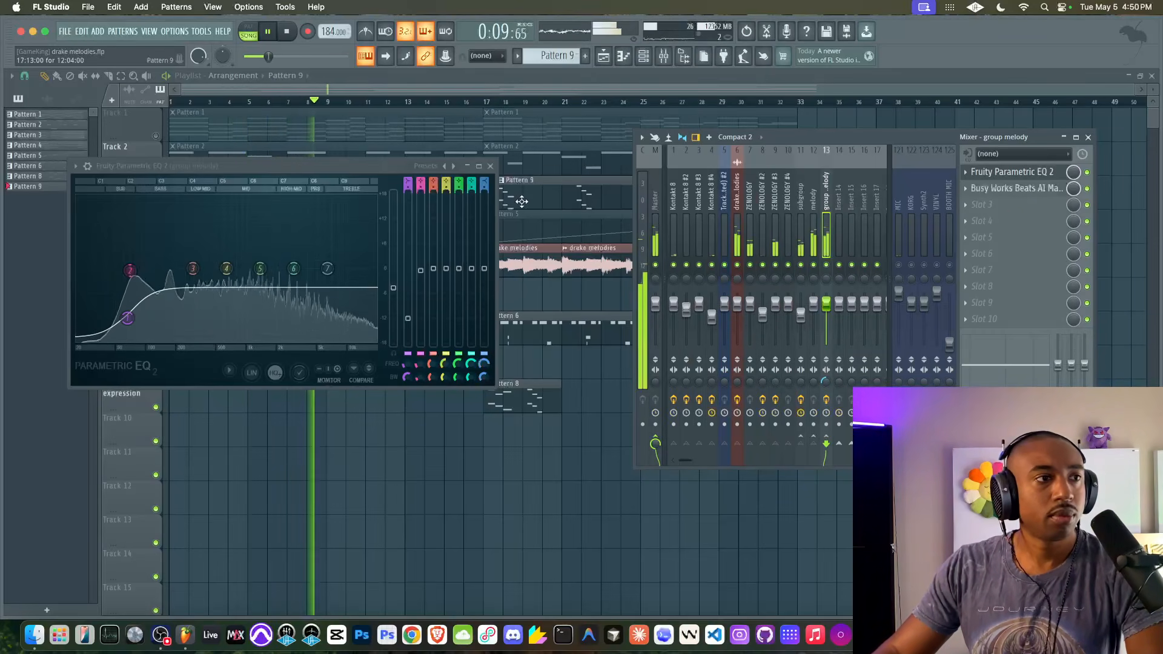
pyautogui.click(490, 166)
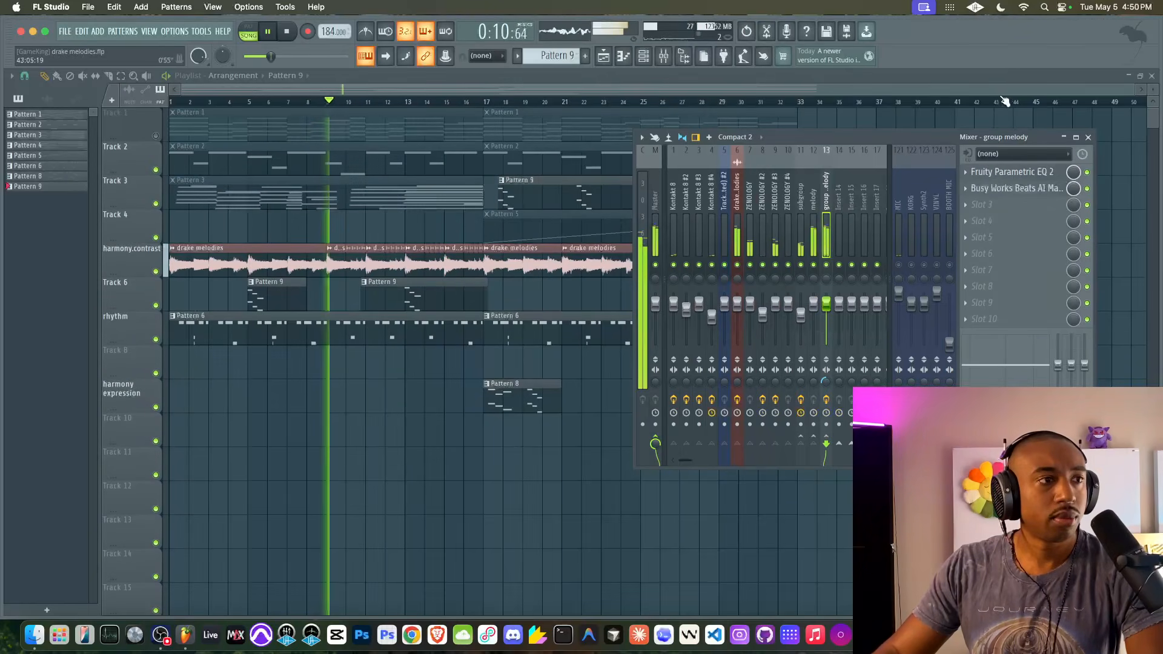
pyautogui.click(1090, 137)
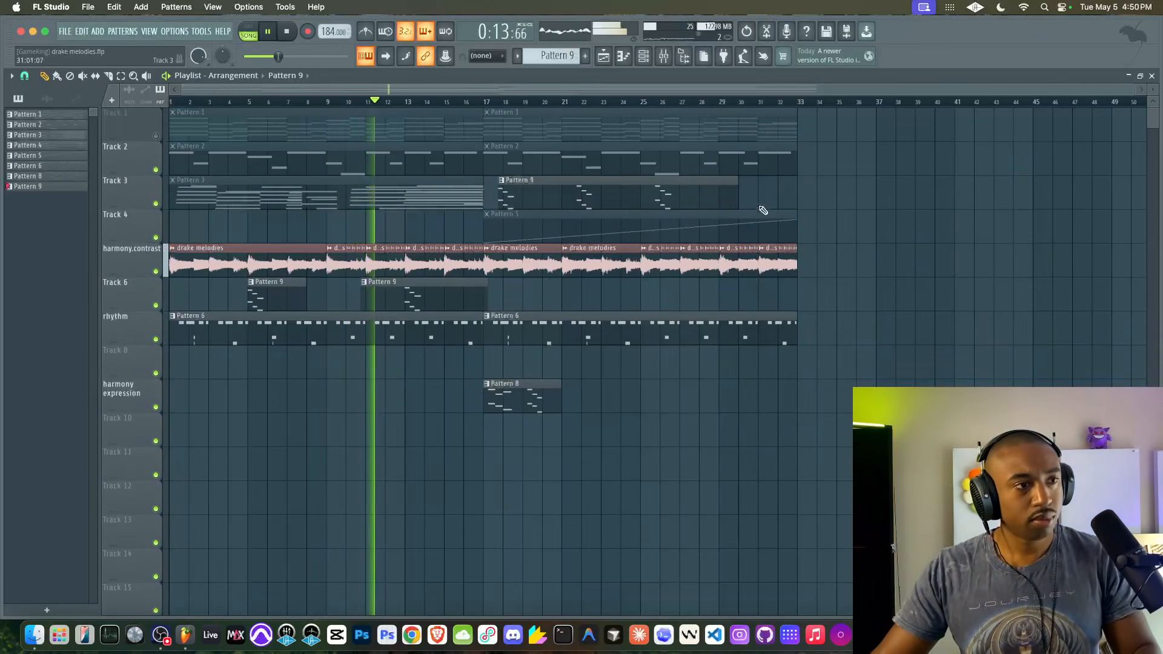
# - Toggle the mute switch of the MIC track in the mixer and stop playback
pyautogui.click(664, 56)
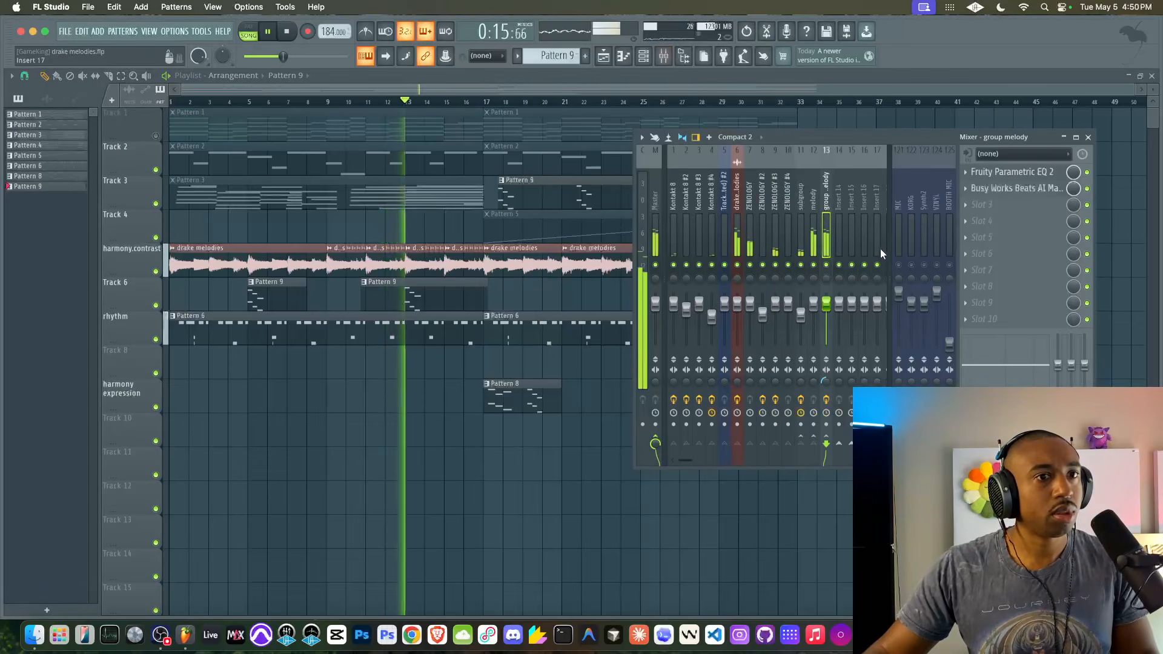
pyautogui.click(899, 265)
pyautogui.press('space')
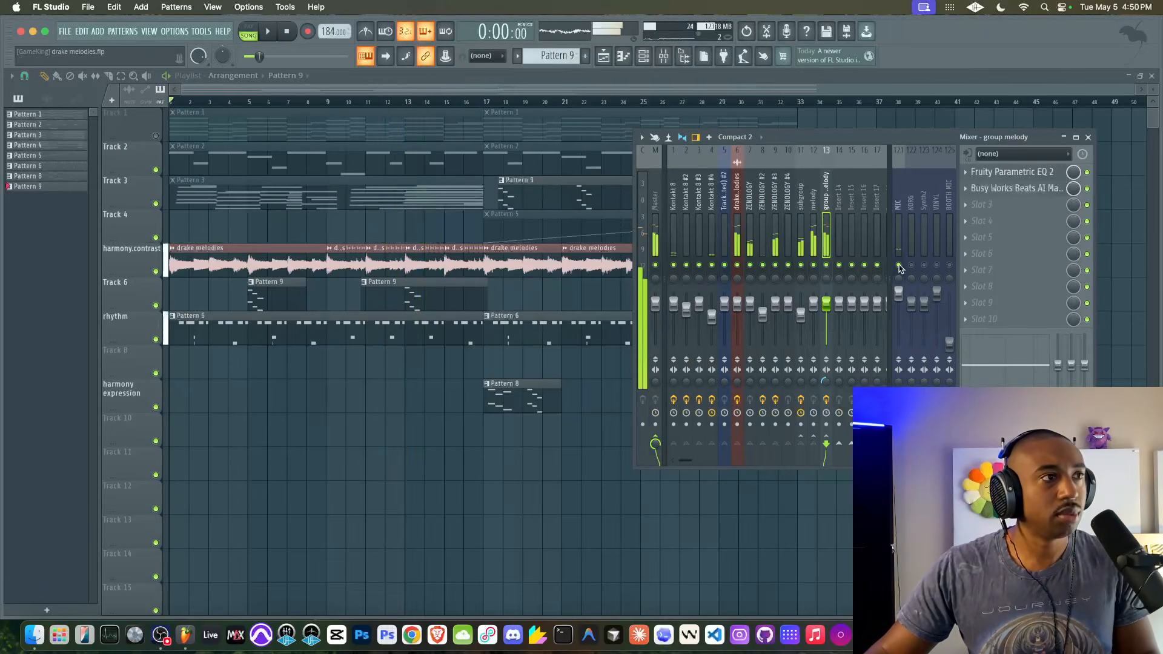
# - Render the arrangement to drake melodies 2.wav and place the rendered file on Track 11 of the playlist
pyautogui.rightClick(323, 33)
pyautogui.press('c')
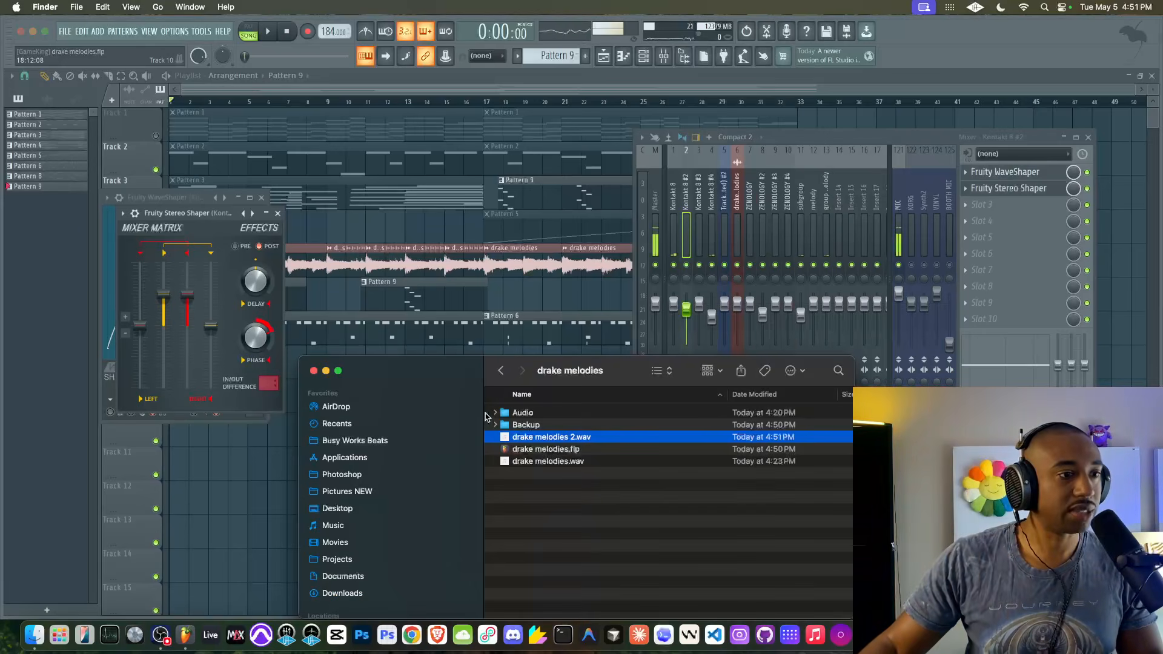
pyautogui.moveTo(529, 445); pyautogui.dragTo(202, 465)
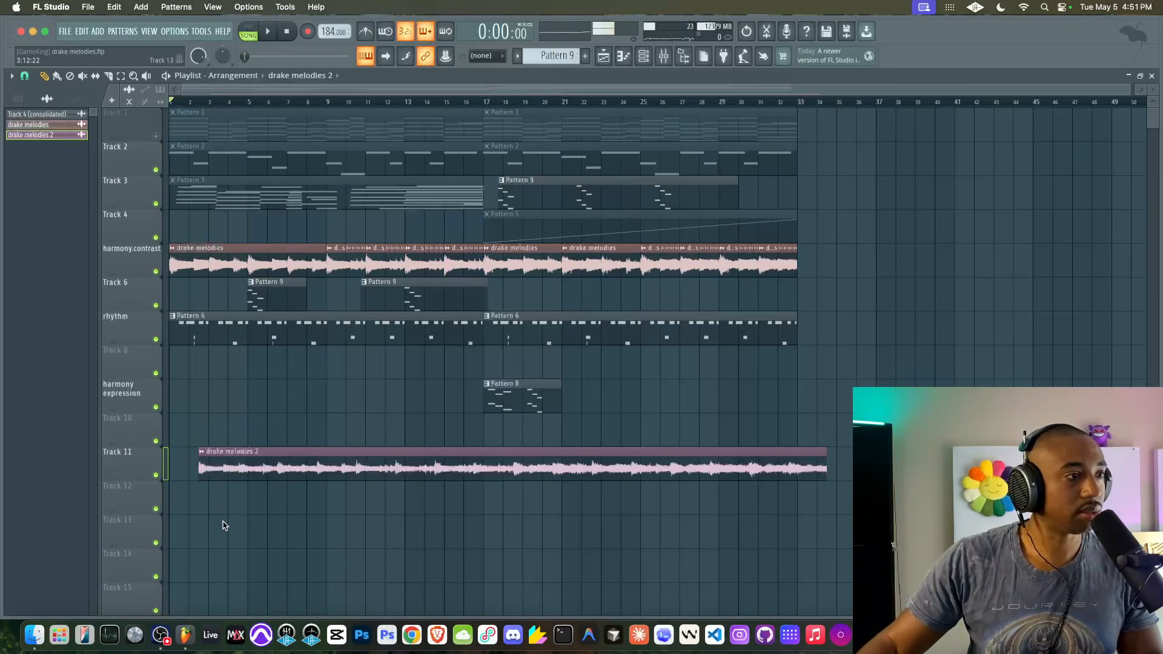
# - Mute all the original playlist clips and move the drake melodies 2 clip to start at bar 1
pyautogui.moveTo(768, 262); pyautogui.dragTo(306, 289)
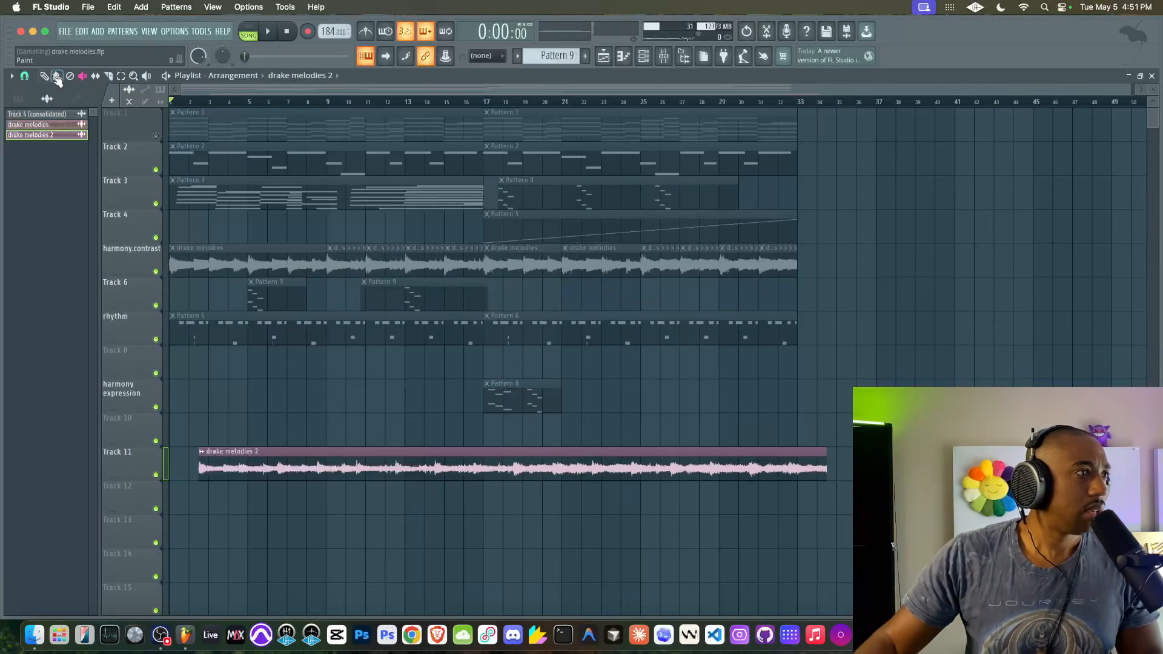
pyautogui.moveTo(277, 464); pyautogui.dragTo(247, 464)
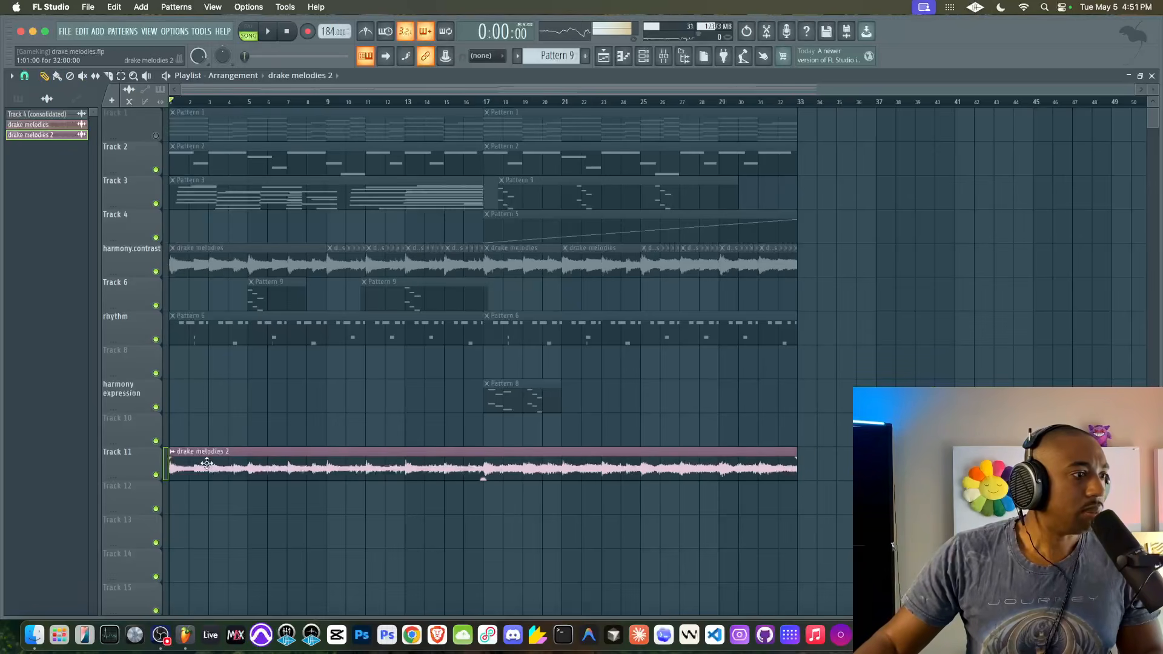
# - Set the time-stretching mode of the drake melodies 2 audio clip to Resample and close its settings
pyautogui.doubleClick(206, 463)
pyautogui.click(411, 274)
pyautogui.click(410, 308)
pyautogui.click(409, 273)
pyautogui.click(408, 294)
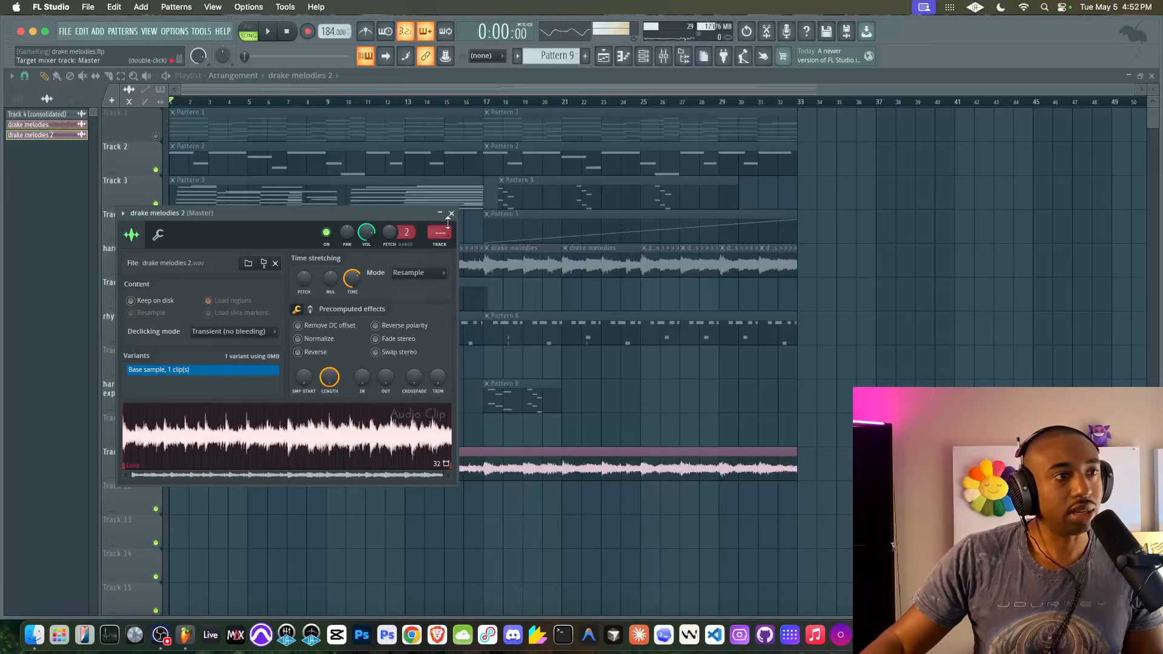
pyautogui.click(450, 213)
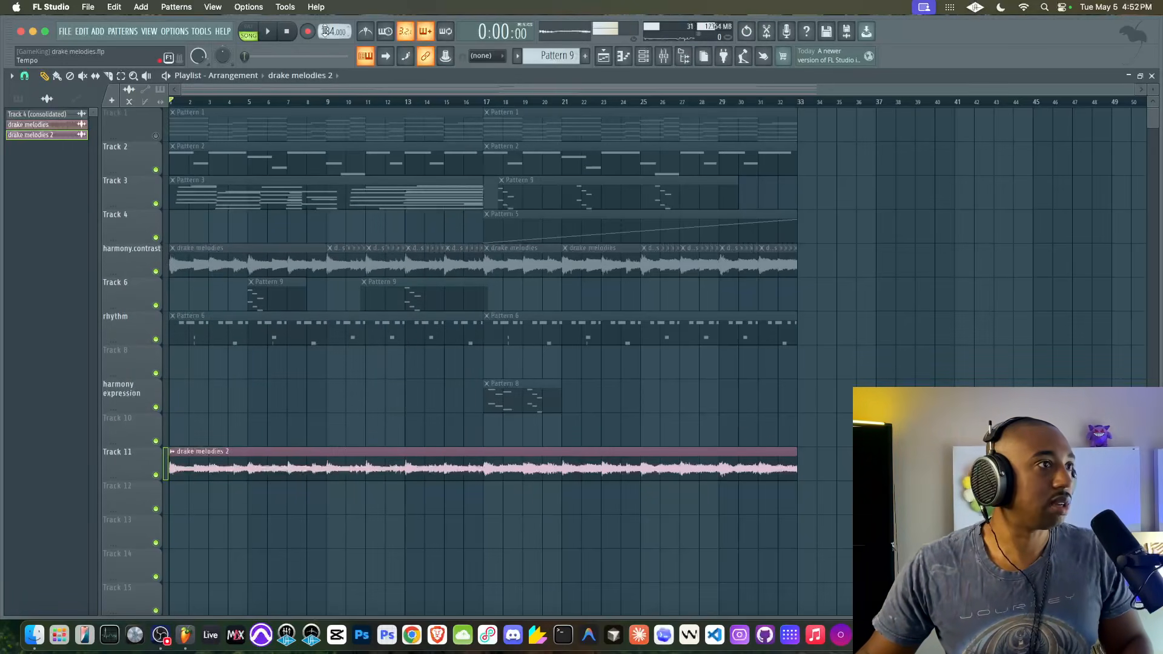
# - Try the project tempo at 160 BPM and replay the drake melodies 2 clip from the start
pyautogui.click(678, 58)
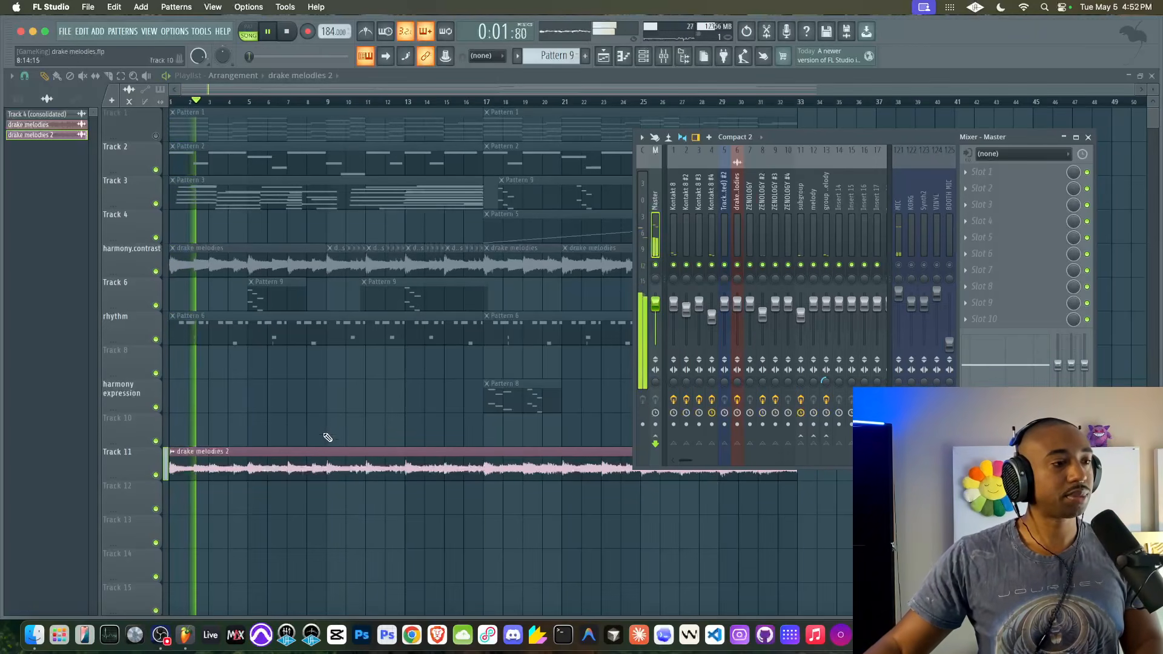
pyautogui.moveTo(329, 28); pyautogui.dragTo(326, 33)
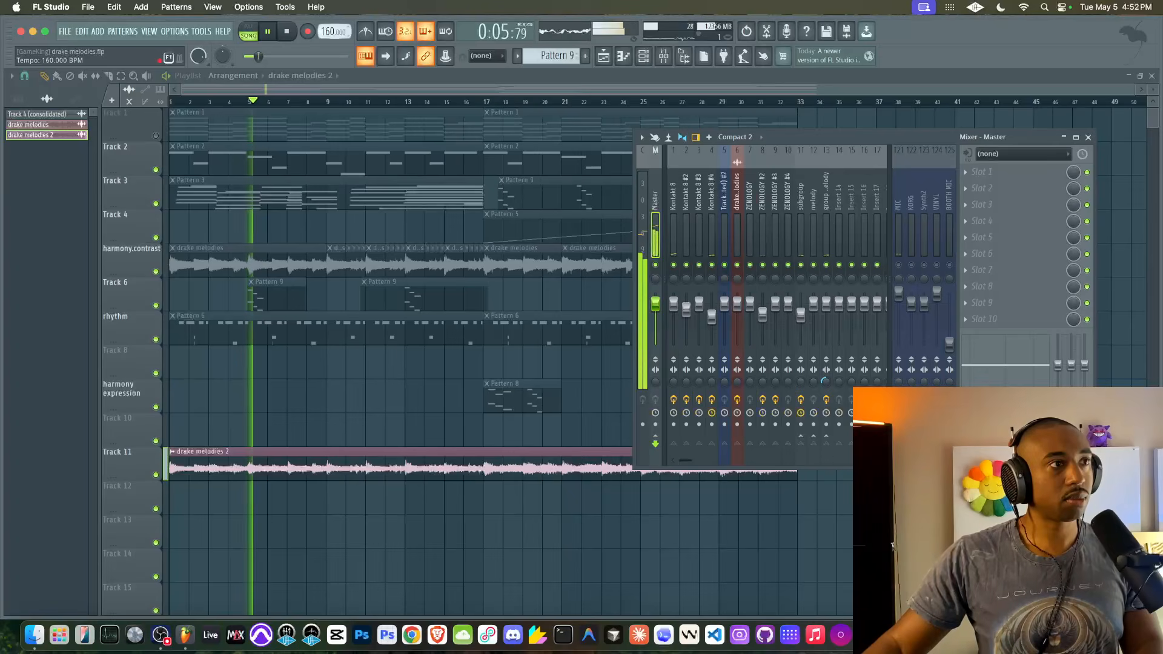
pyautogui.press('space')
pyautogui.press('space')
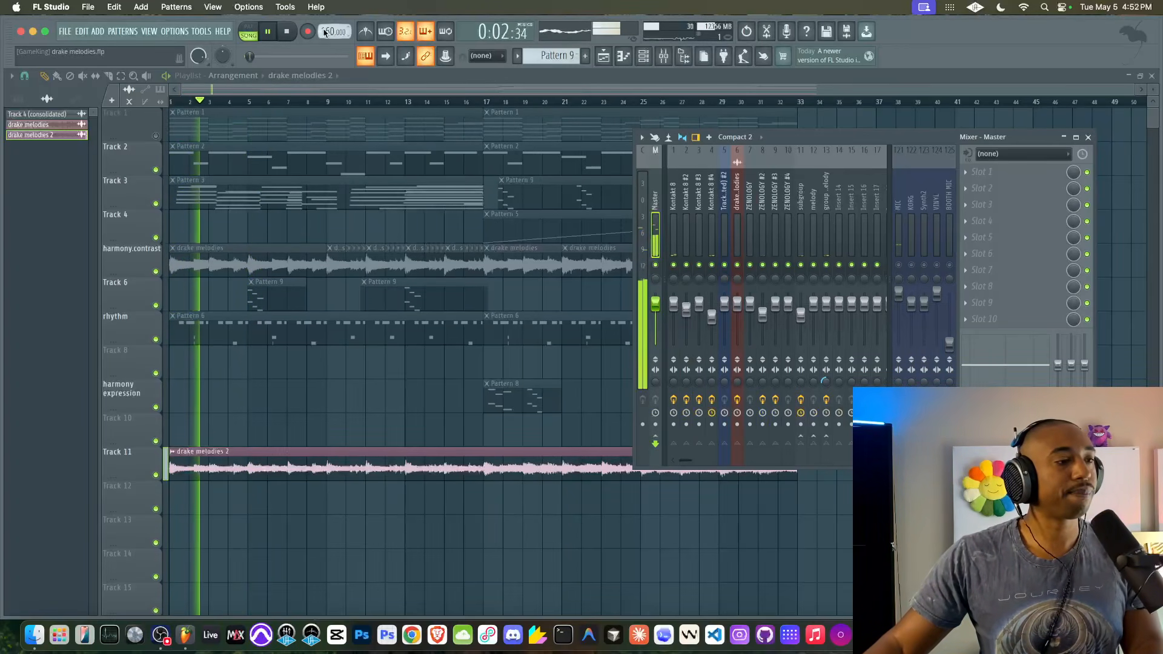
# - Audition the drake melodies 2 clip at 205 and 180 BPM, close the mixer, and return the tempo to 184 BPM
pyautogui.moveTo(325, 33)
pyautogui.mouseDown()
pyautogui.moveTo(325, 0)
pyautogui.moveTo(325, 9)
pyautogui.mouseUp()
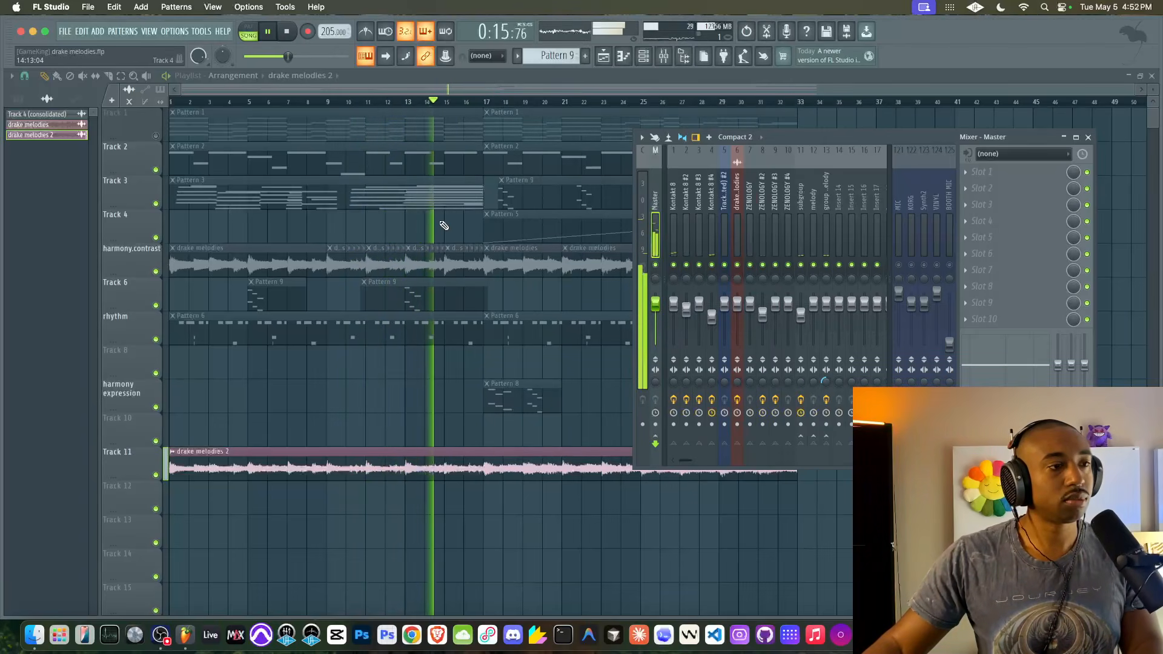
pyautogui.moveTo(935, 138); pyautogui.dragTo(917, 113)
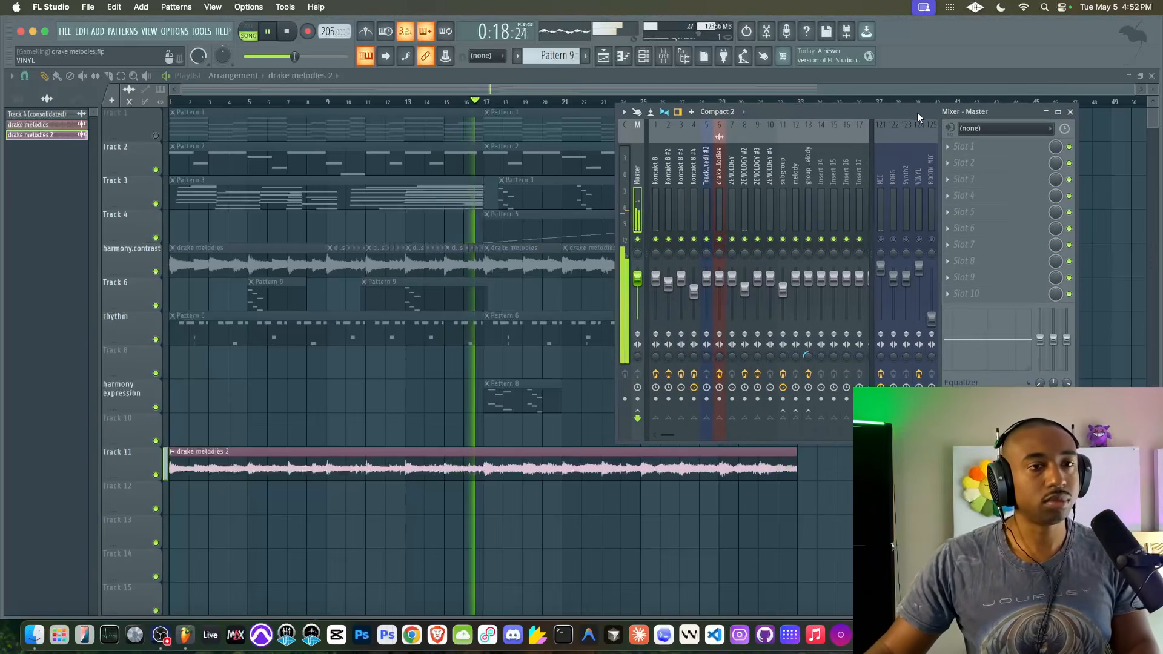
pyautogui.click(1070, 113)
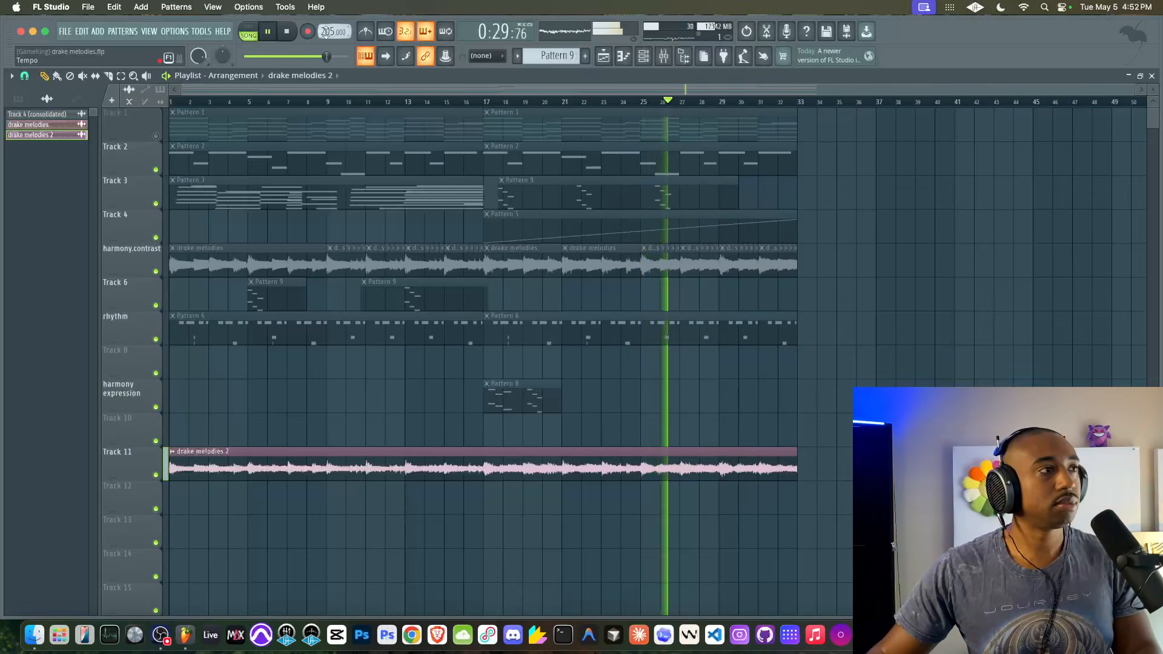
pyautogui.moveTo(326, 32); pyautogui.dragTo(326, 45)
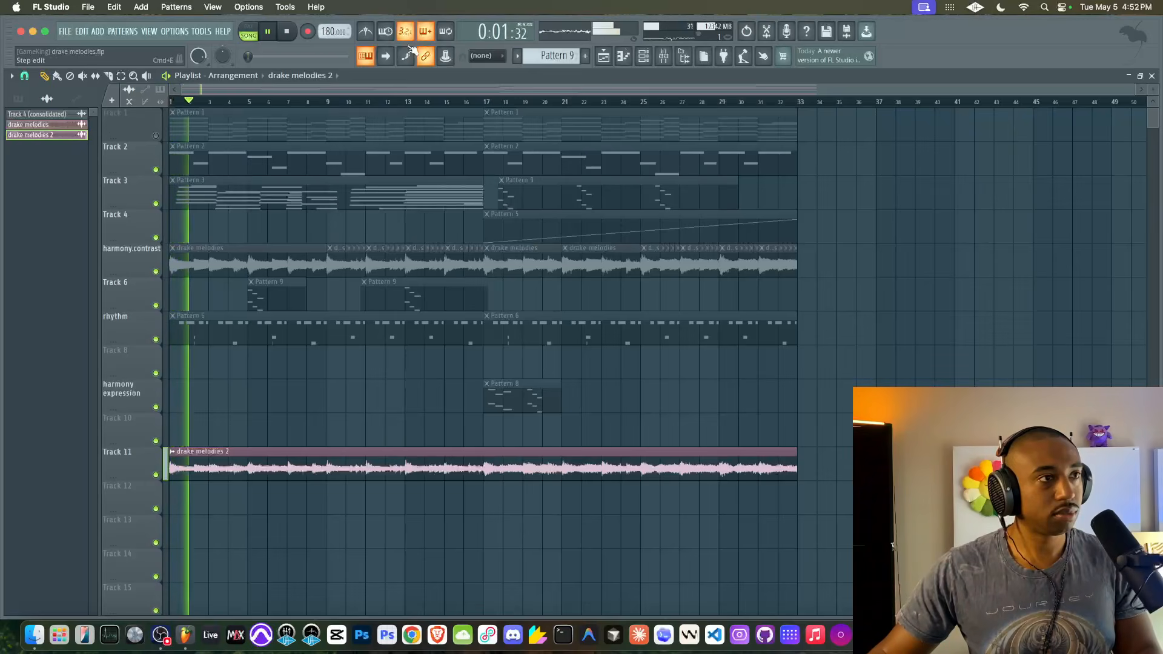
pyautogui.press('space')
# - Open the channel rack and filter it to the Unsorted channels
pyautogui.click(643, 55)
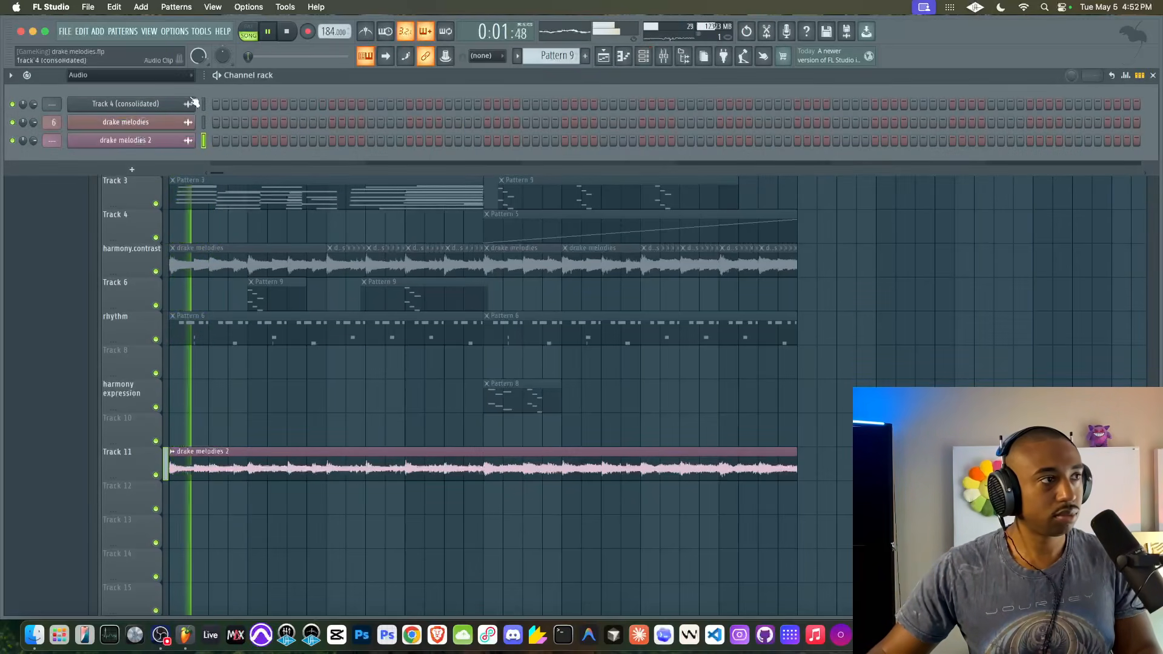
pyautogui.click(161, 76)
pyautogui.click(127, 114)
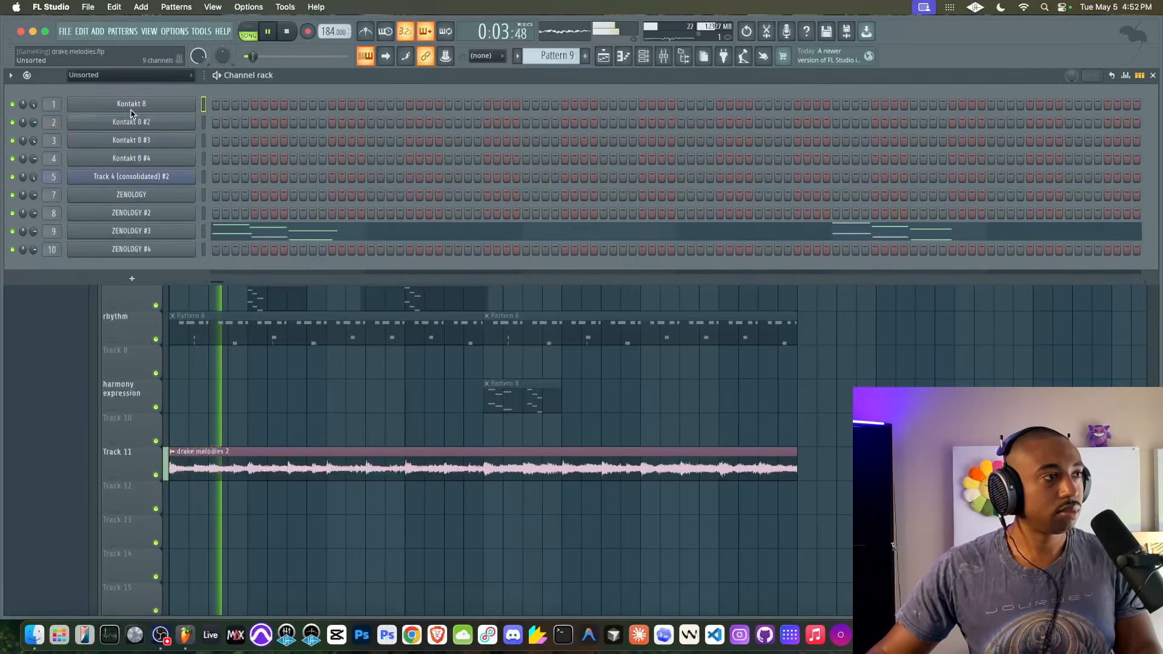
# - Switch the active pattern to Pattern 7 and select the Kontakt 8 track in the mixer, closing the mixer when done
pyautogui.click(554, 55)
pyautogui.click(659, 60)
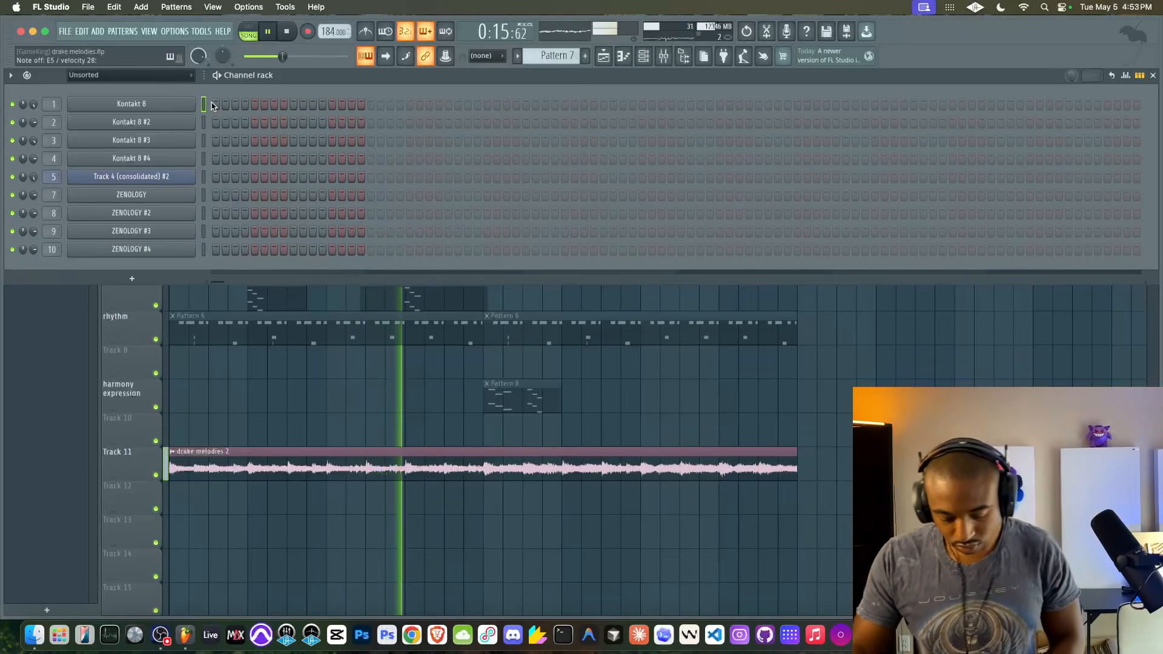
pyautogui.click(664, 56)
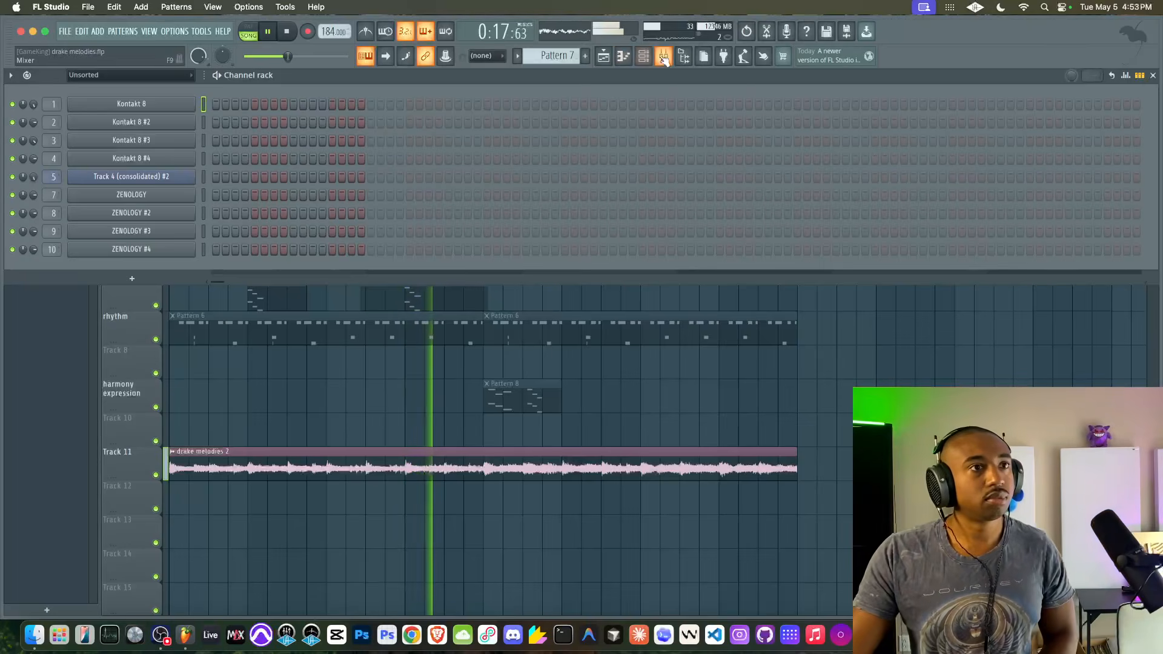
pyautogui.click(665, 194)
pyautogui.click(653, 193)
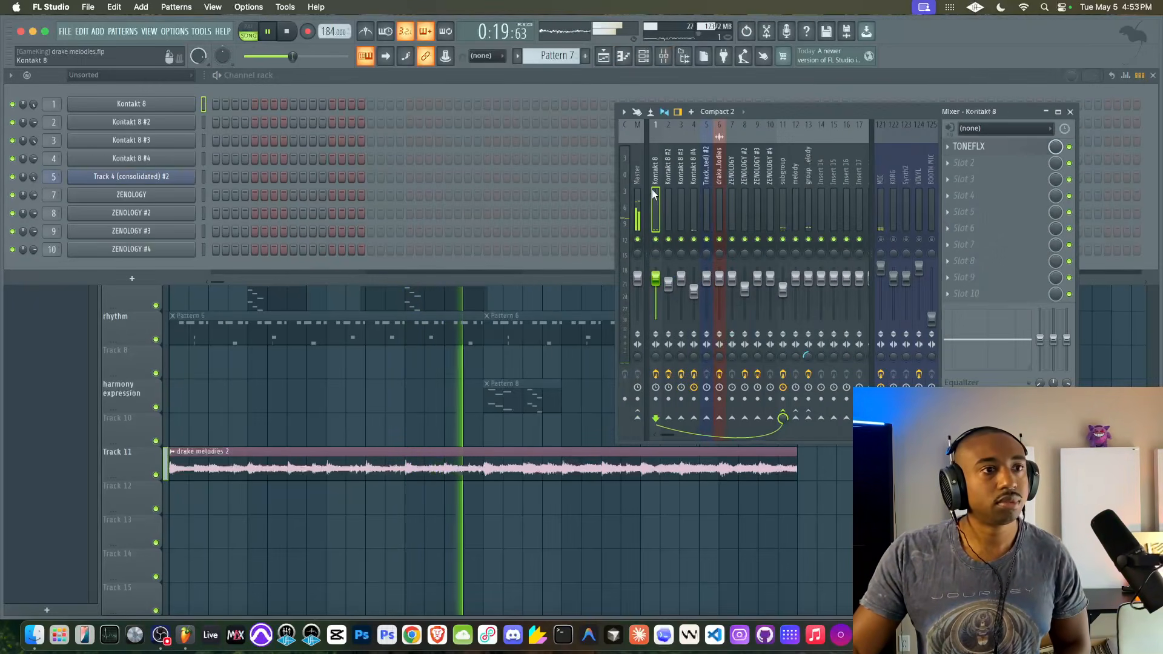
pyautogui.click(1069, 112)
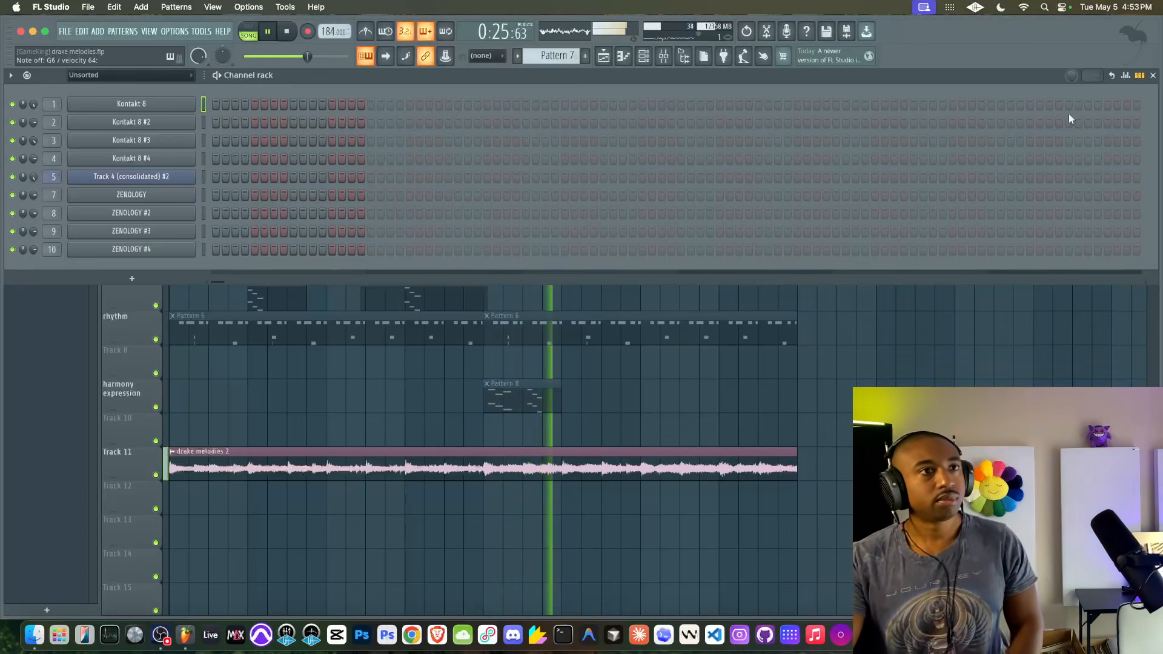
# - Restart the song from the beginning and select the empty Insert 14 mixer track, closing the mixer when done
pyautogui.press('F9')
pyautogui.press('space')
pyautogui.press('F5')
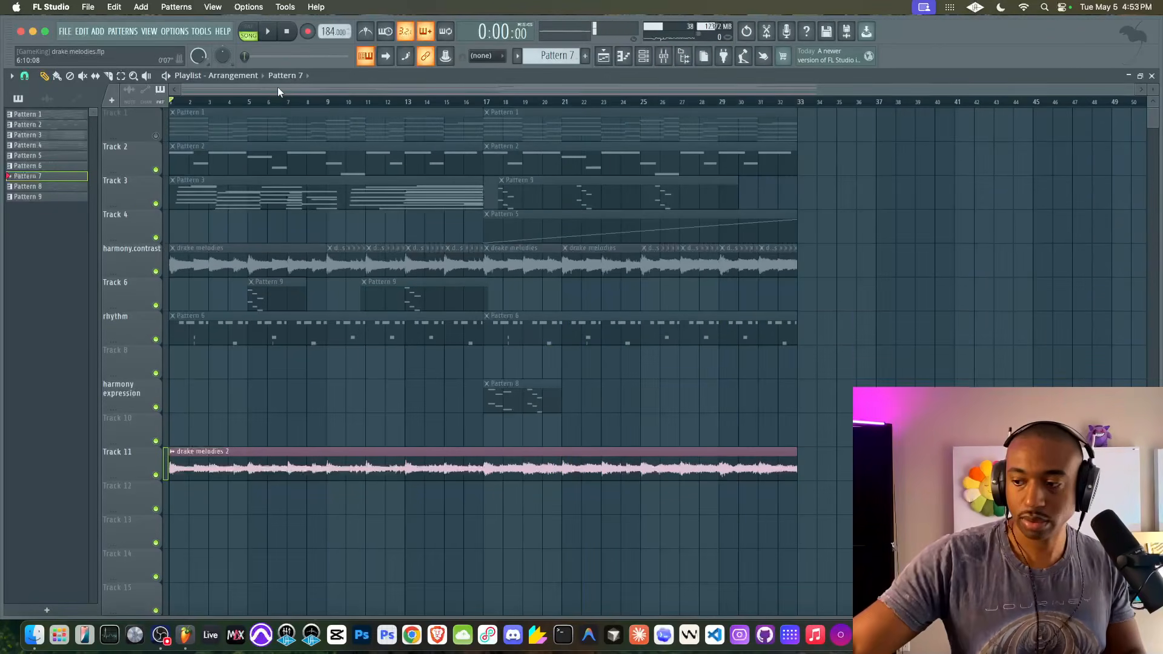
pyautogui.press('F9')
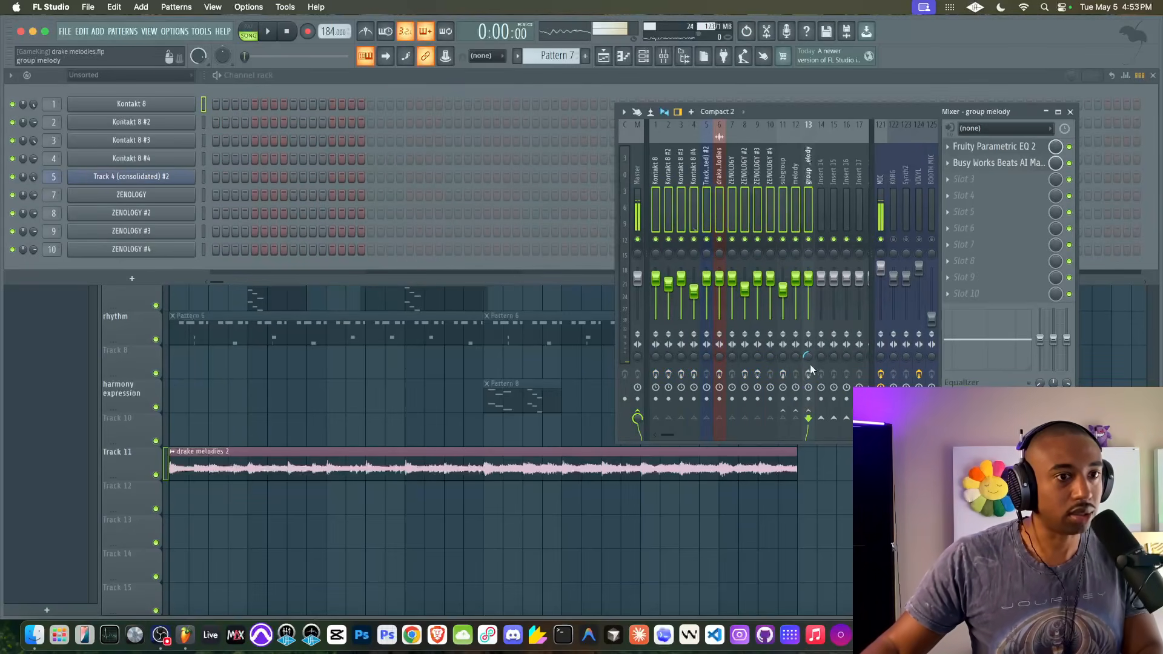
pyautogui.click(812, 196)
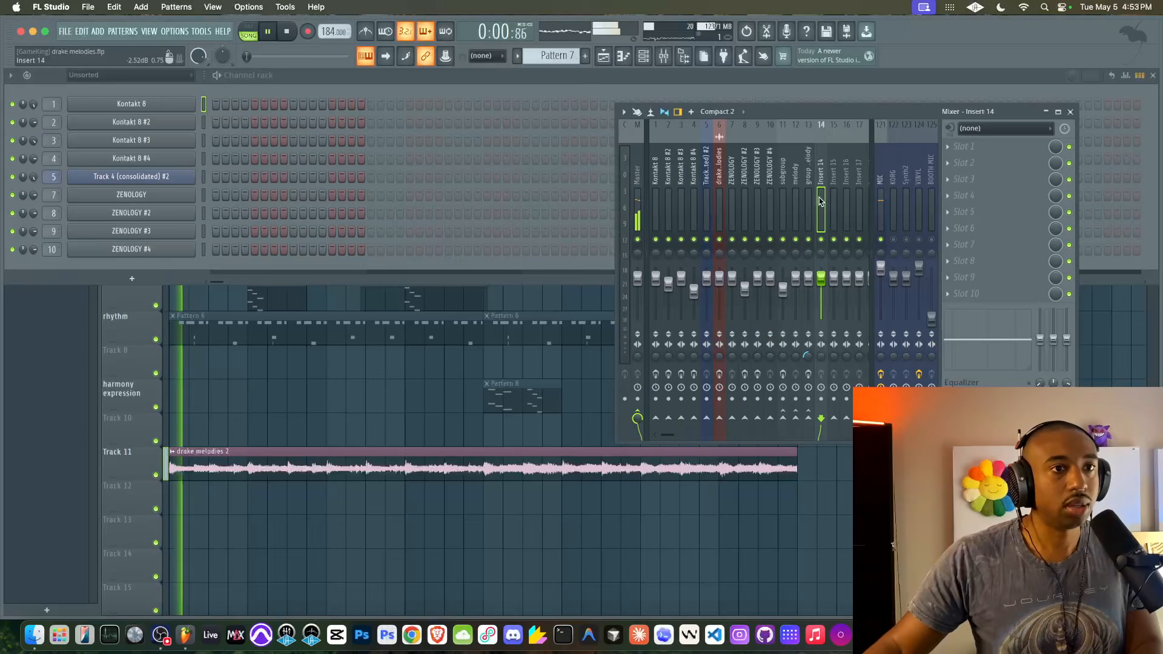
pyautogui.click(1070, 111)
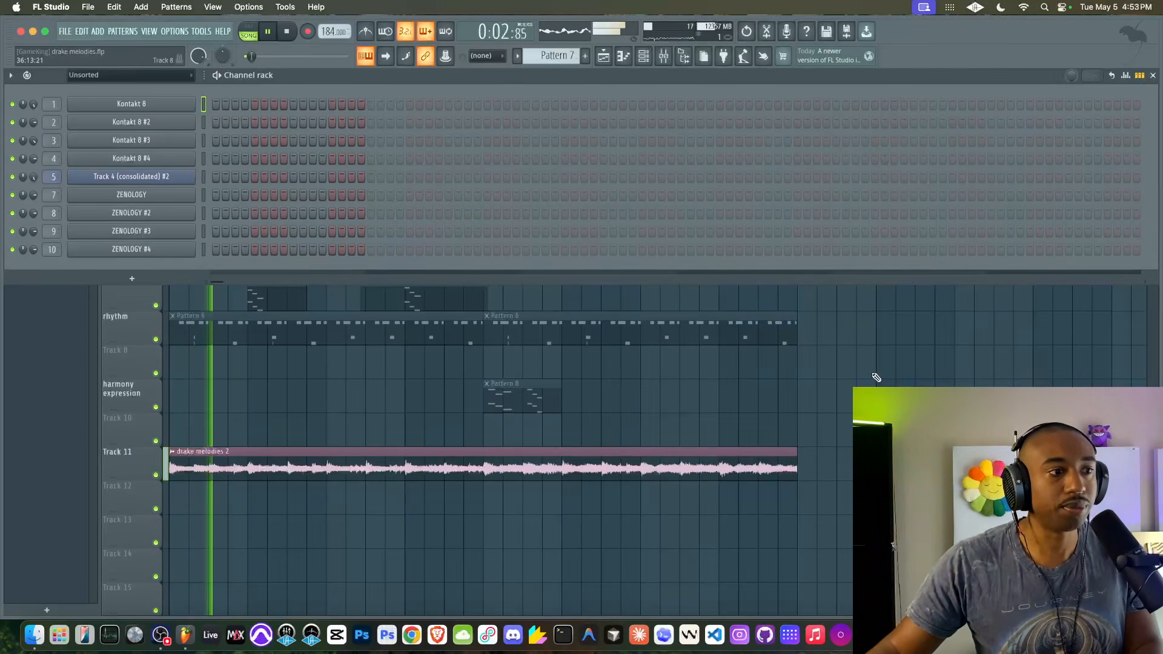
# - Add an Omnisphere instrument channel to the channel rack and open its patch directory list
pyautogui.press('F6')
pyautogui.click(641, 61)
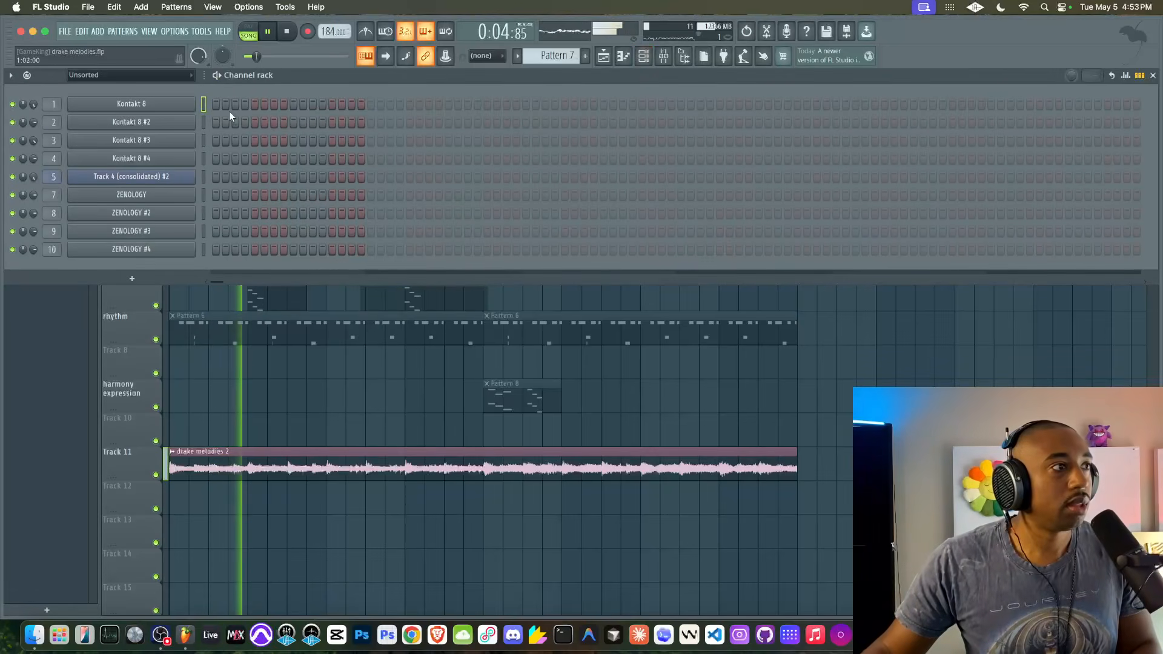
pyautogui.click(131, 278)
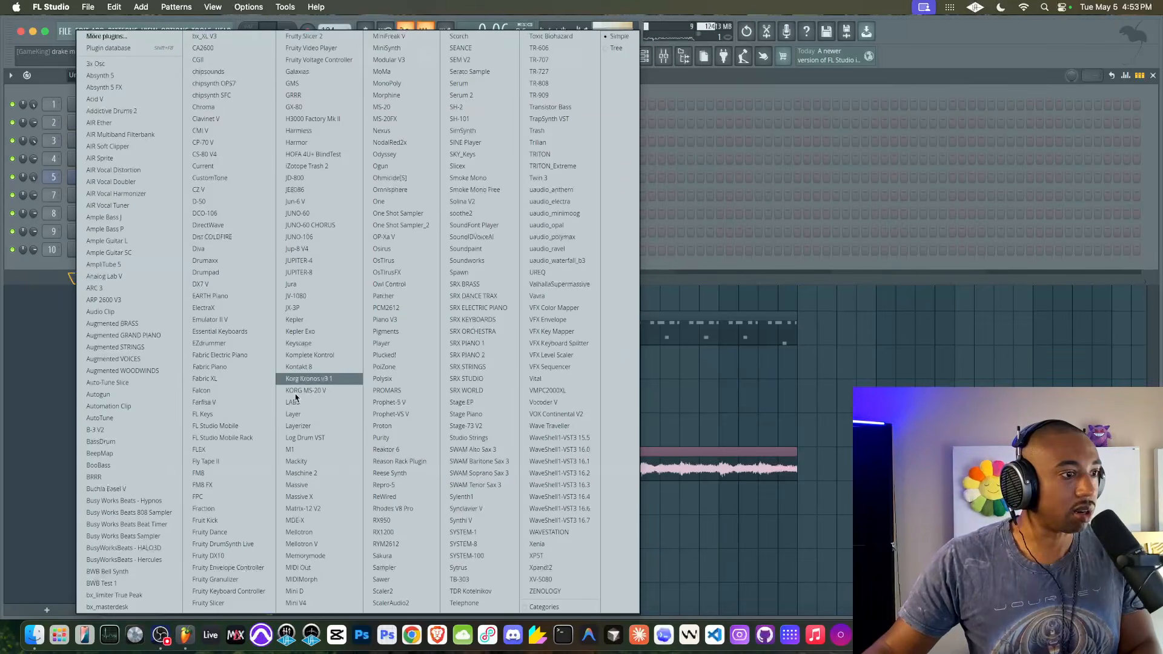
pyautogui.click(398, 189)
pyautogui.click(106, 78)
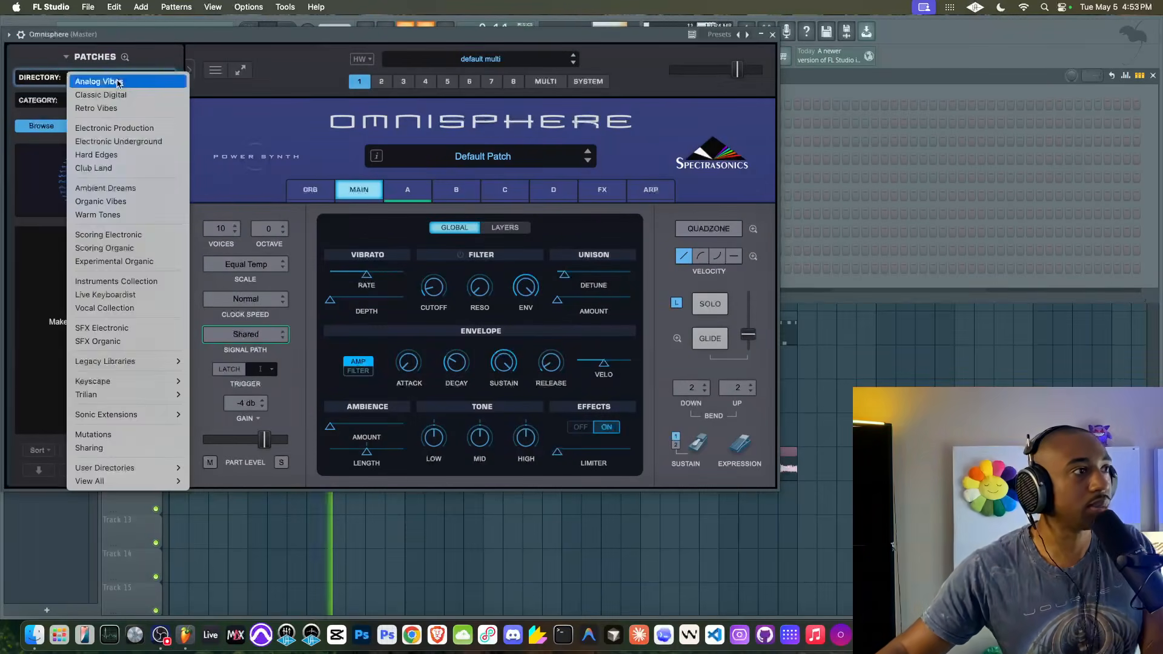
# - Load the LA Custom C7 Grand Piano patch from the Keyscape Library and route the Omnisphere channel to a free mixer track
pyautogui.moveTo(129, 381)
pyautogui.click(221, 381)
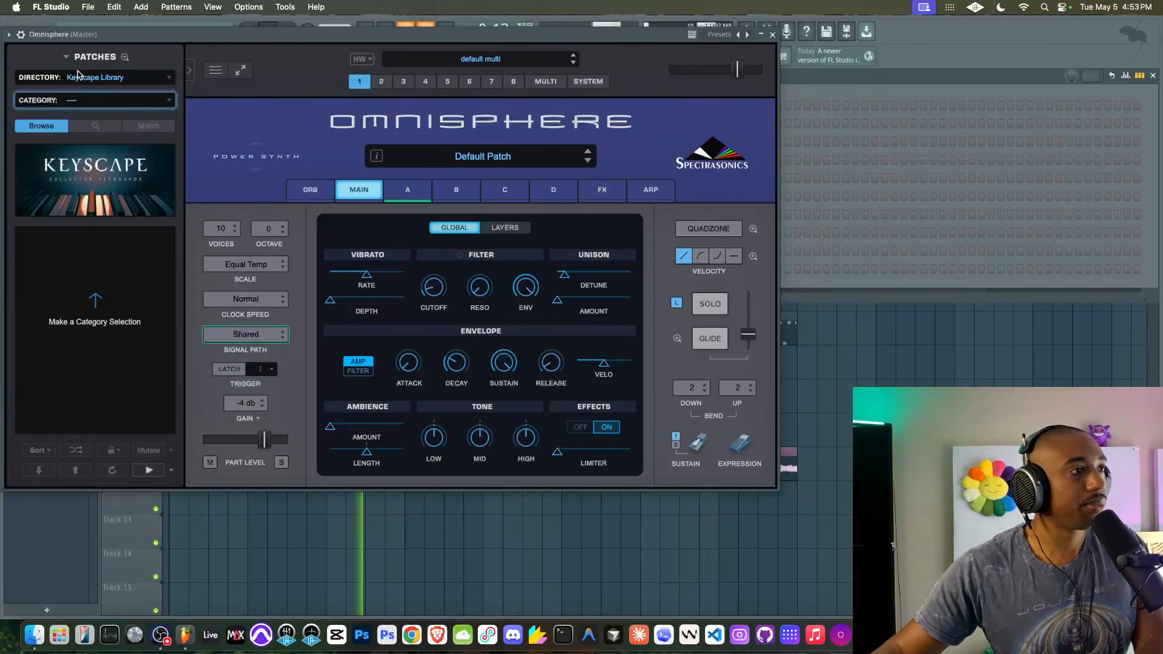
pyautogui.click(92, 102)
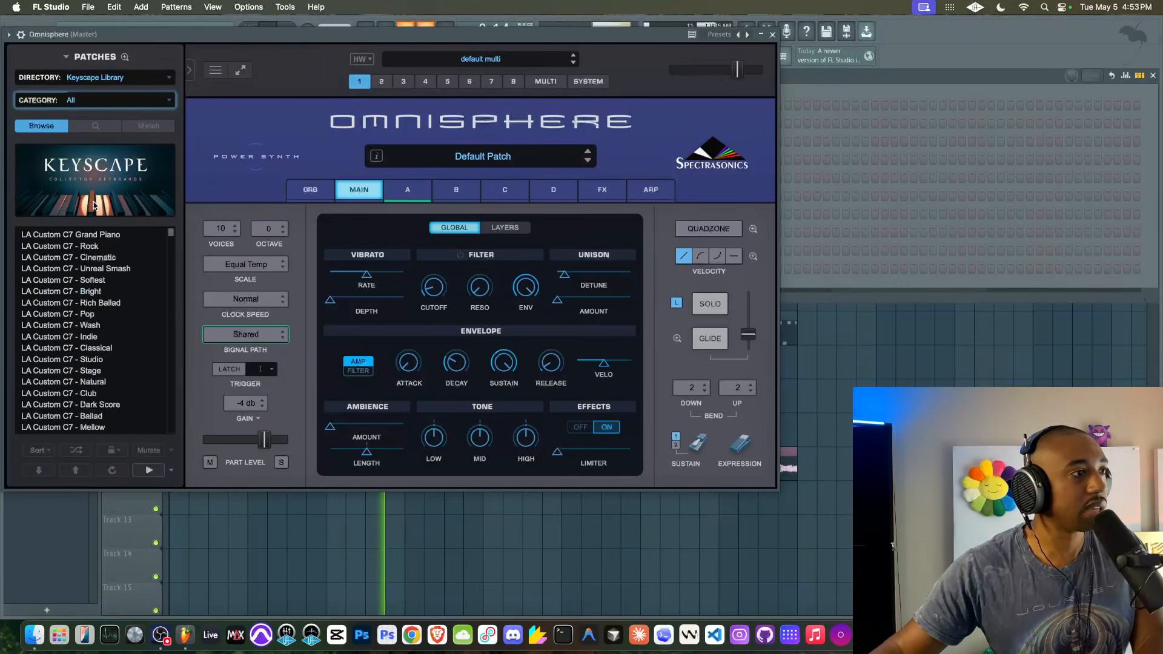
pyautogui.click(96, 236)
pyautogui.click(773, 35)
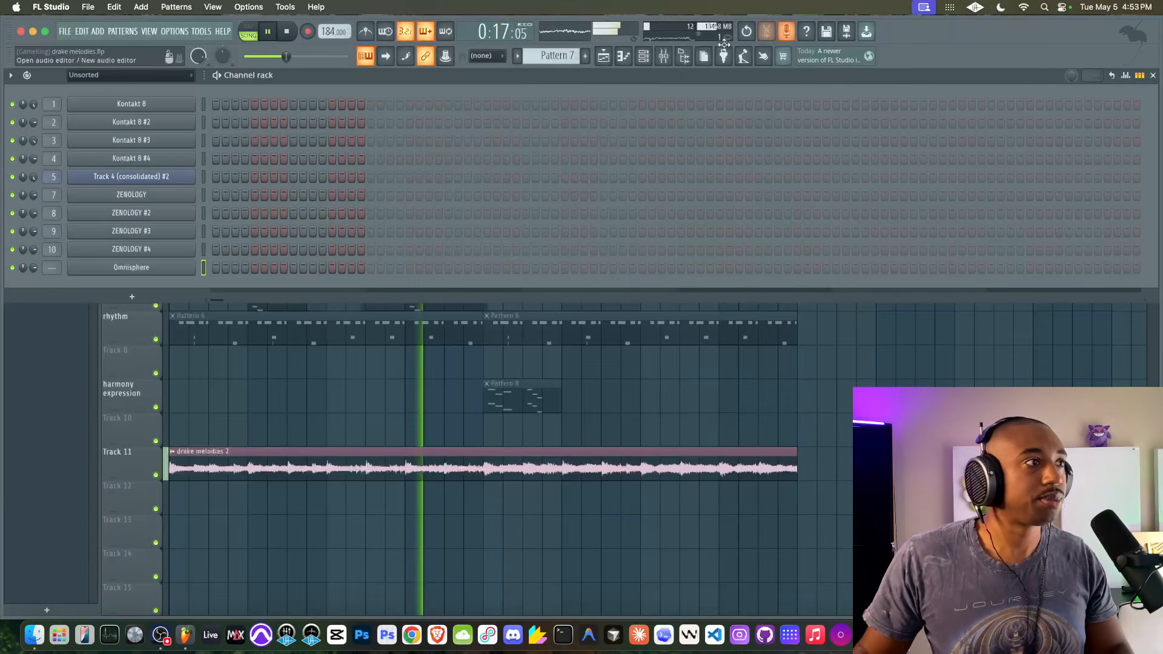
pyautogui.hotkey('ctrl', 'l')
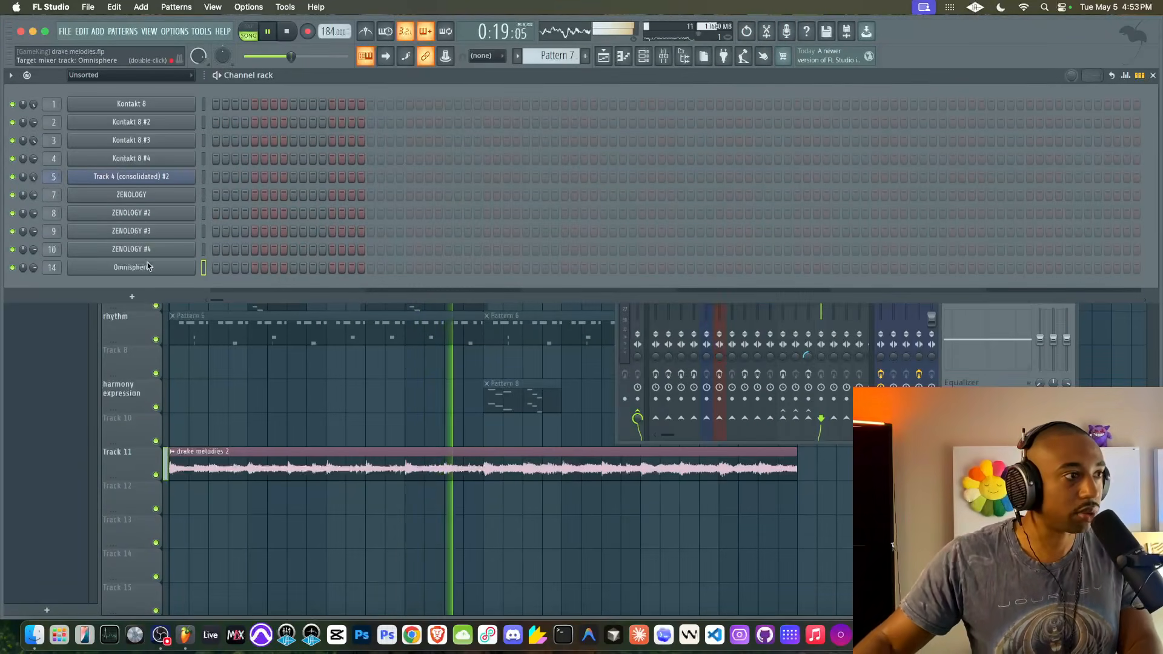
# - Check the master tuning in Omnisphere's system settings
pyautogui.click(147, 267)
pyautogui.click(581, 80)
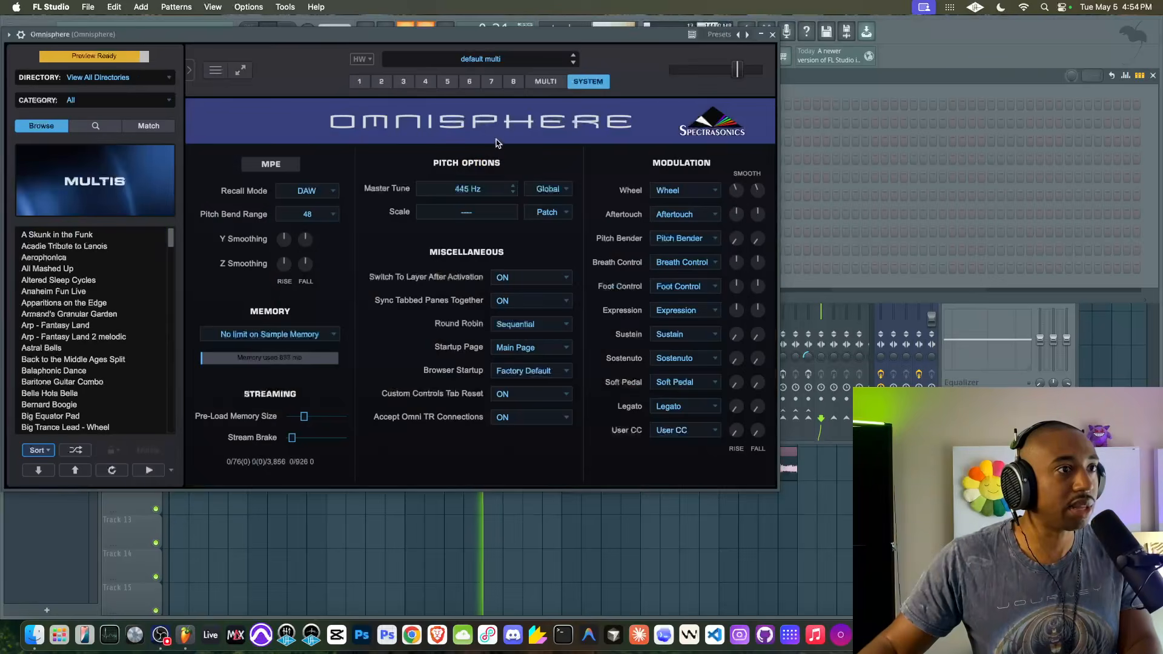
pyautogui.click(773, 35)
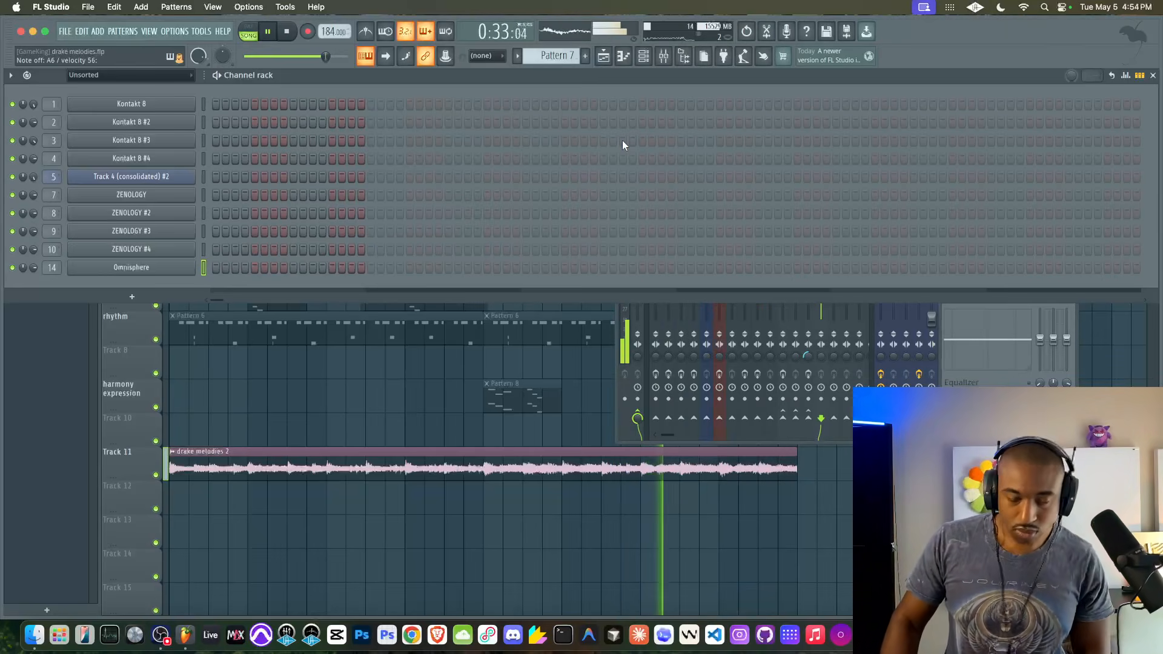
# - Reverse the drake melodies 2 audio clip on Track 11 and play it back
pyautogui.click(545, 359)
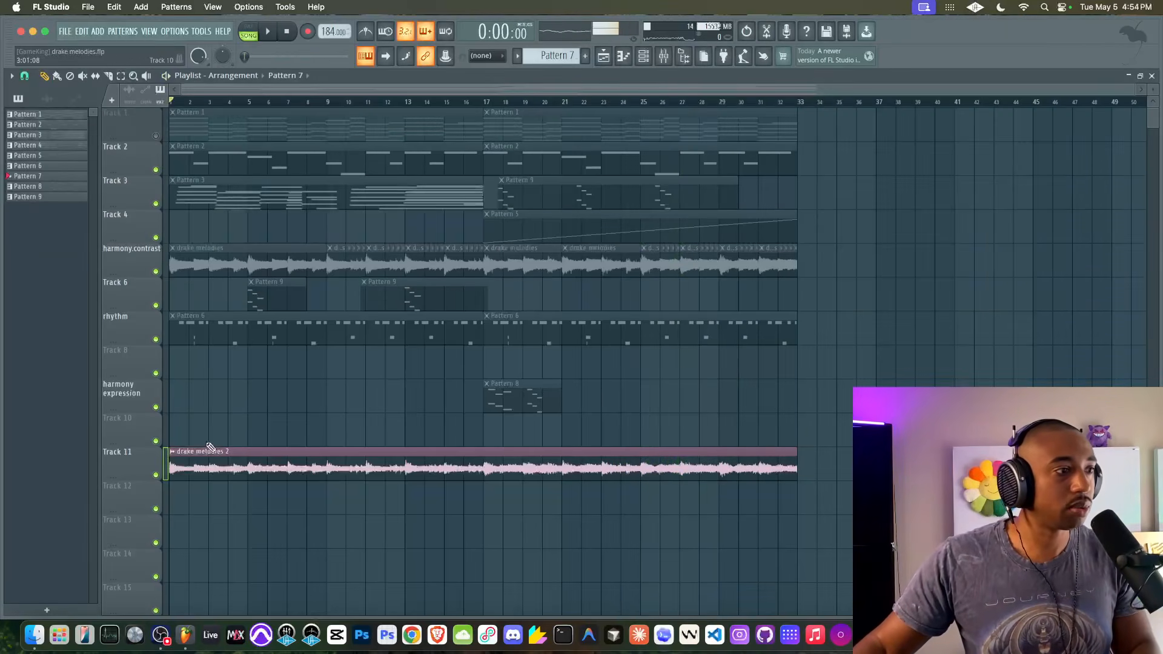
pyautogui.click(175, 453)
pyautogui.click(298, 352)
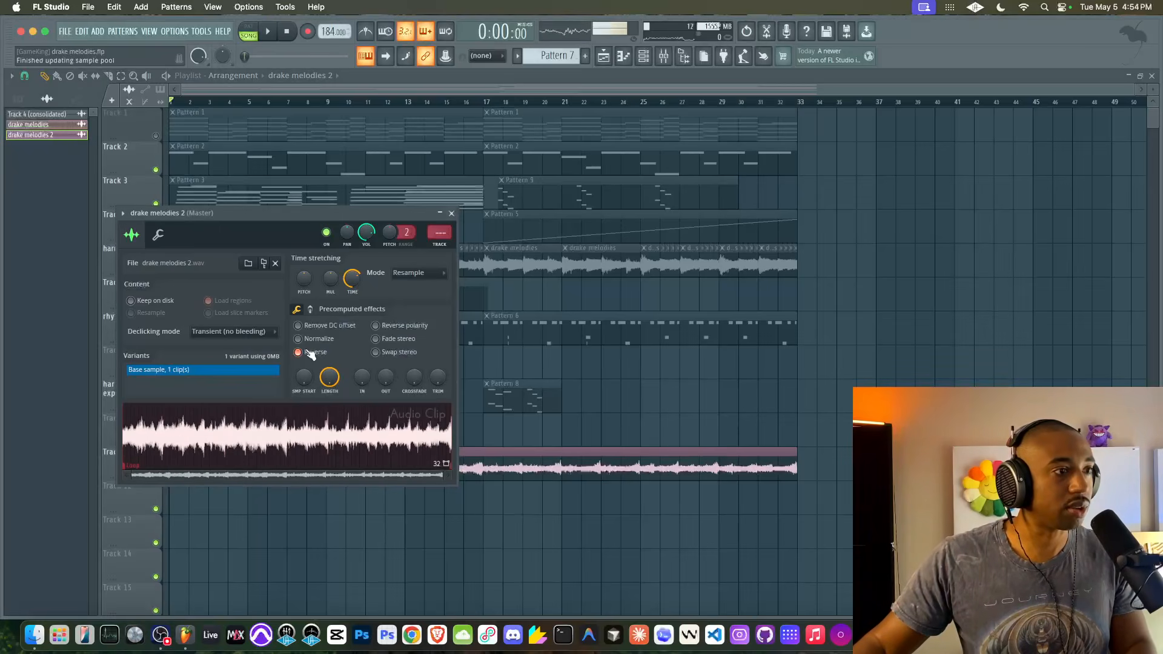
pyautogui.click(452, 213)
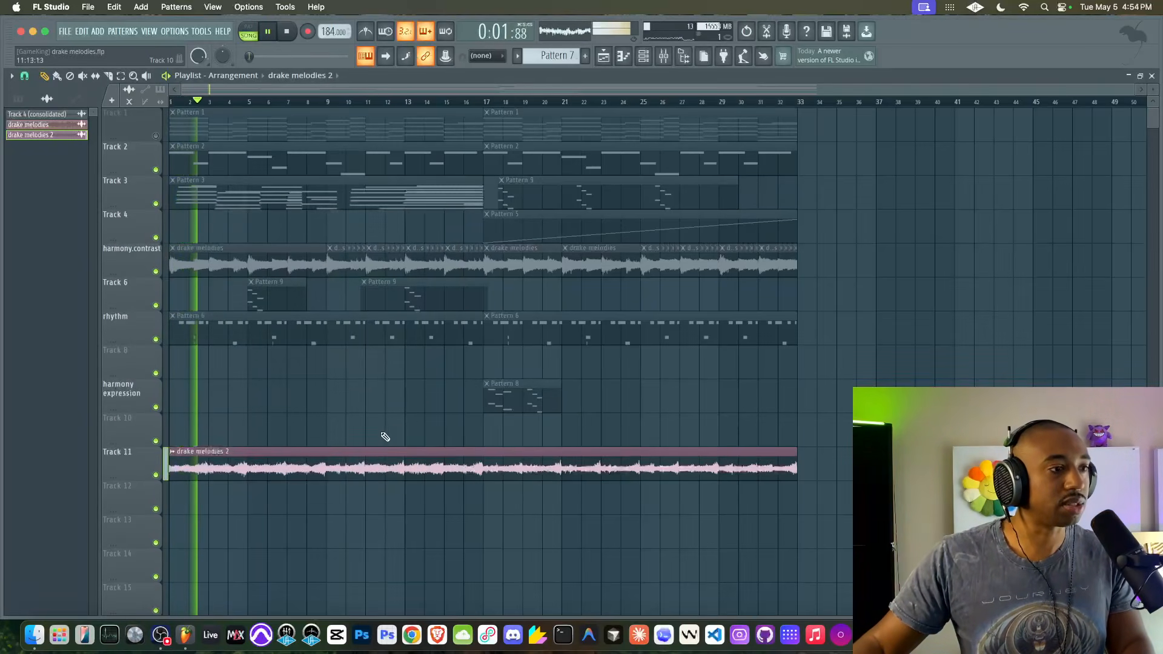
pyautogui.press('F9')
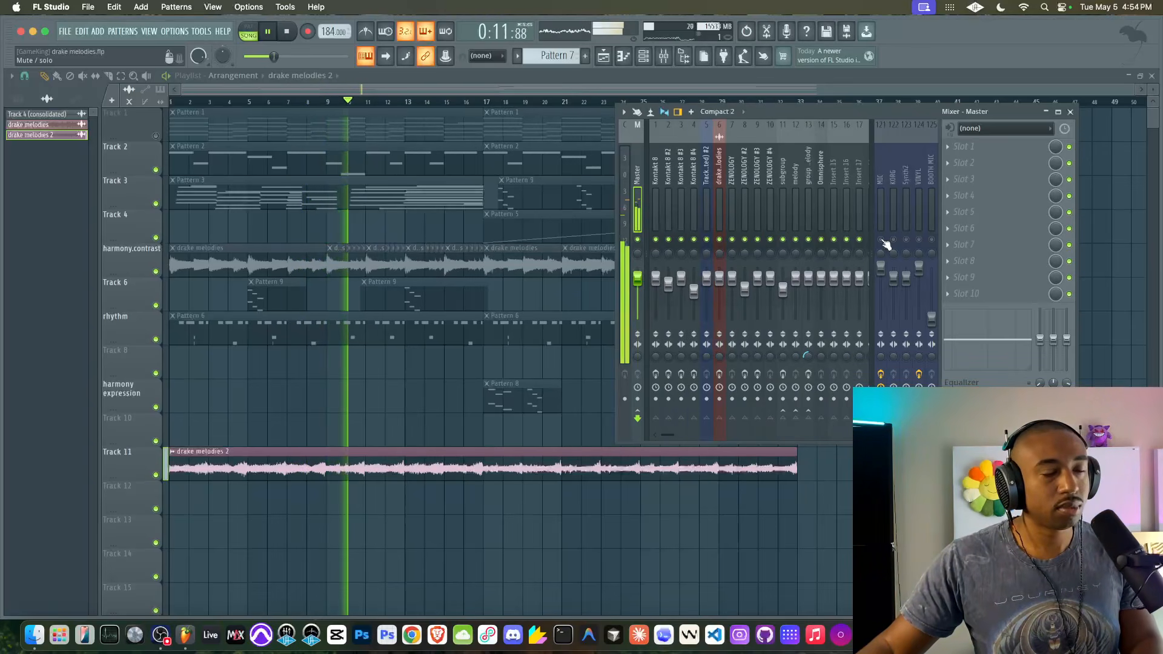
# - Stop playback and turn off Reverse for the drake melodies 2 audio clip
pyautogui.press('space')
pyautogui.doubleClick(259, 471)
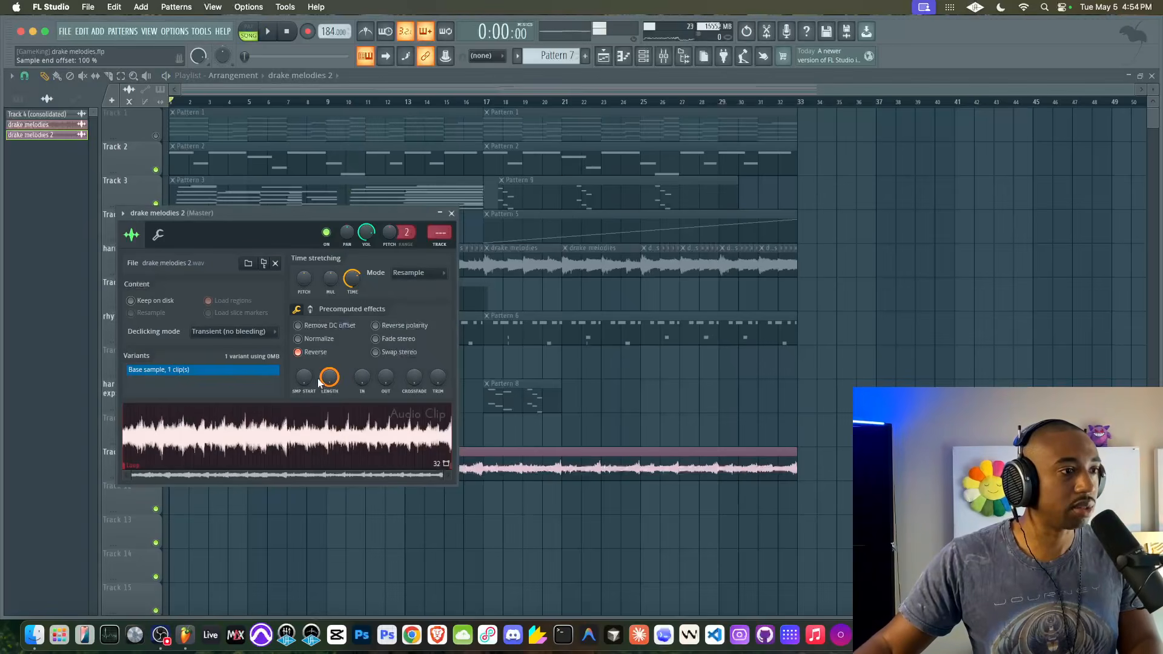
pyautogui.click(322, 352)
pyautogui.click(451, 213)
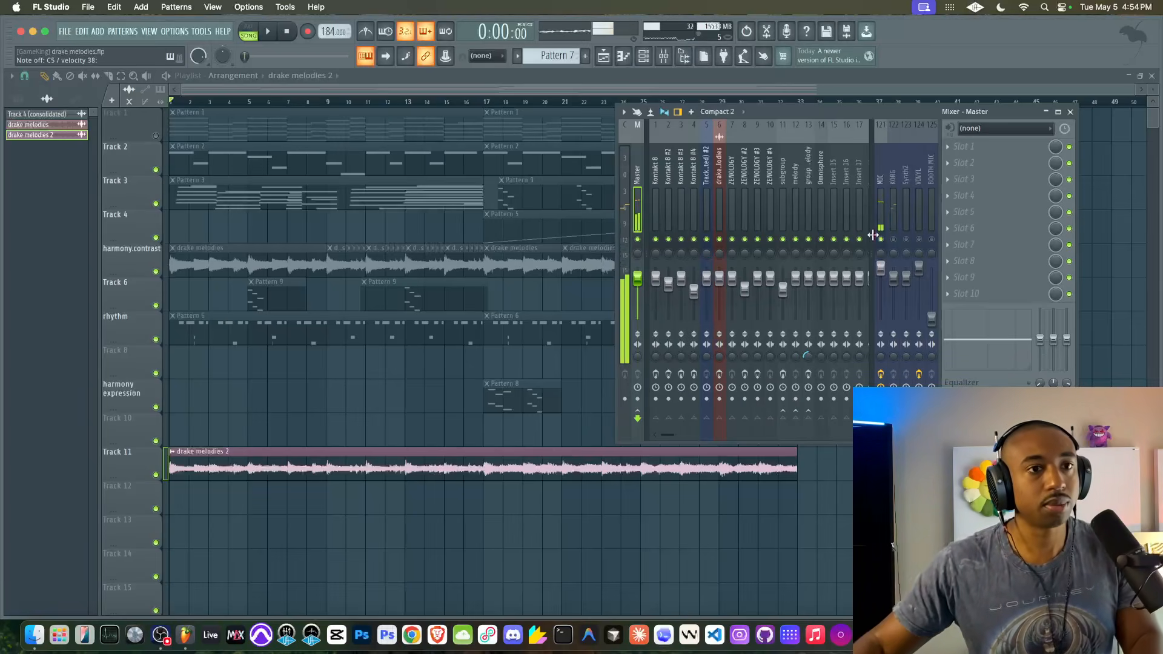
# - Show all channels in the channel rack, select the Omnisphere channel and restart playback to play along
pyautogui.press('space')
pyautogui.press('F6')
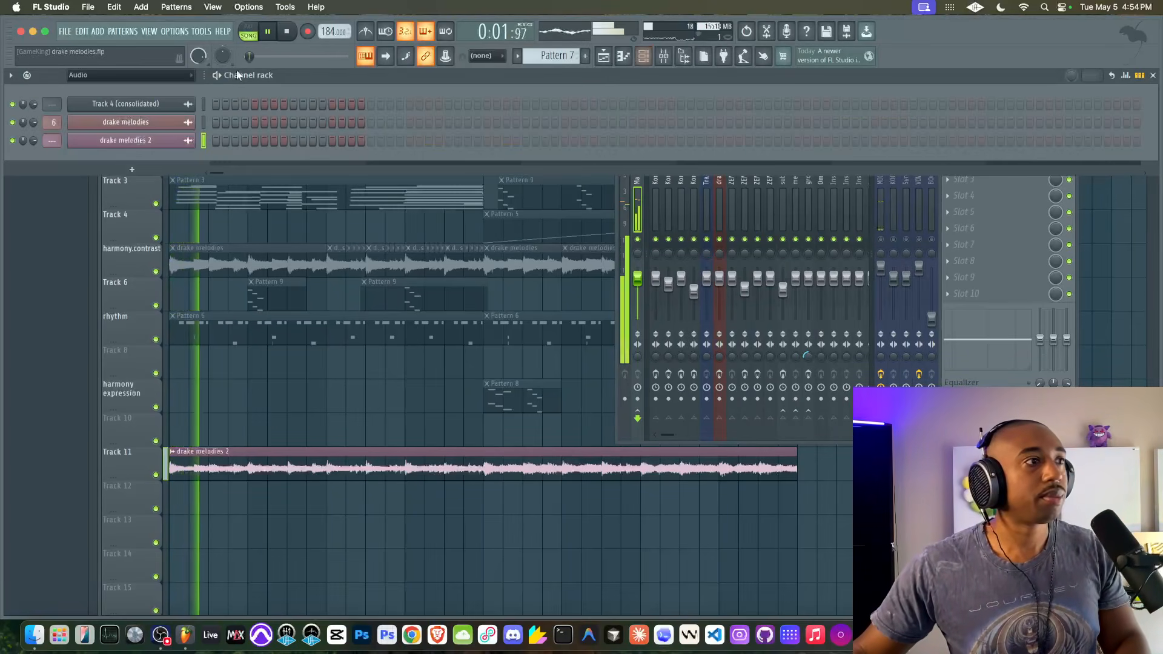
pyautogui.click(132, 79)
pyautogui.click(184, 96)
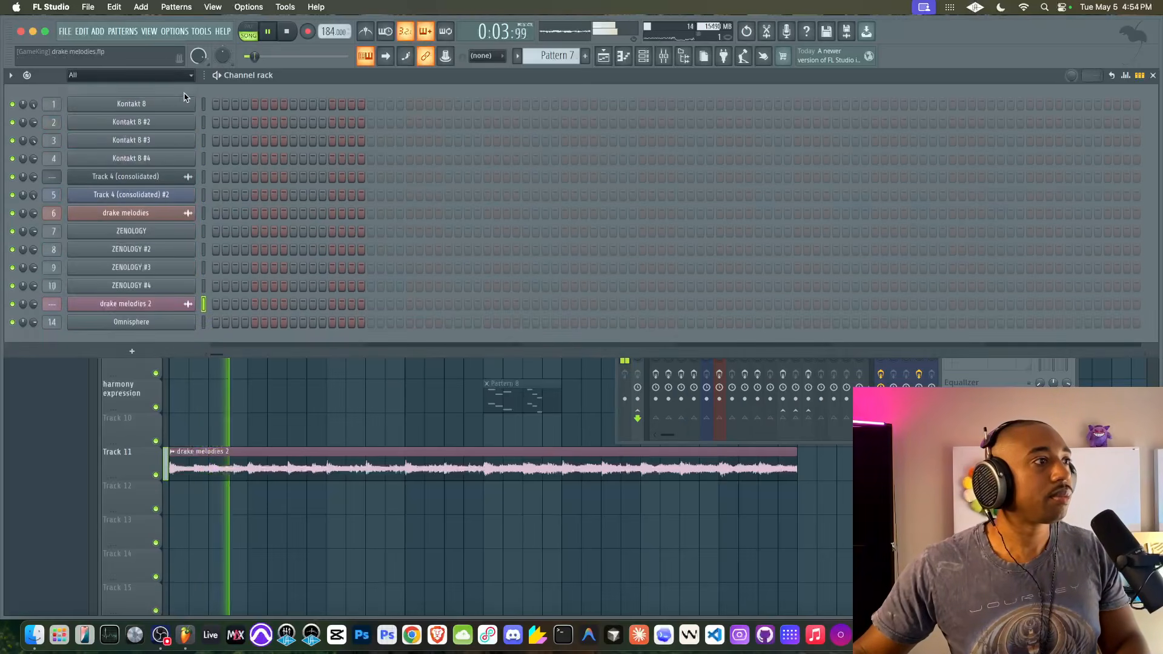
pyautogui.click(205, 108)
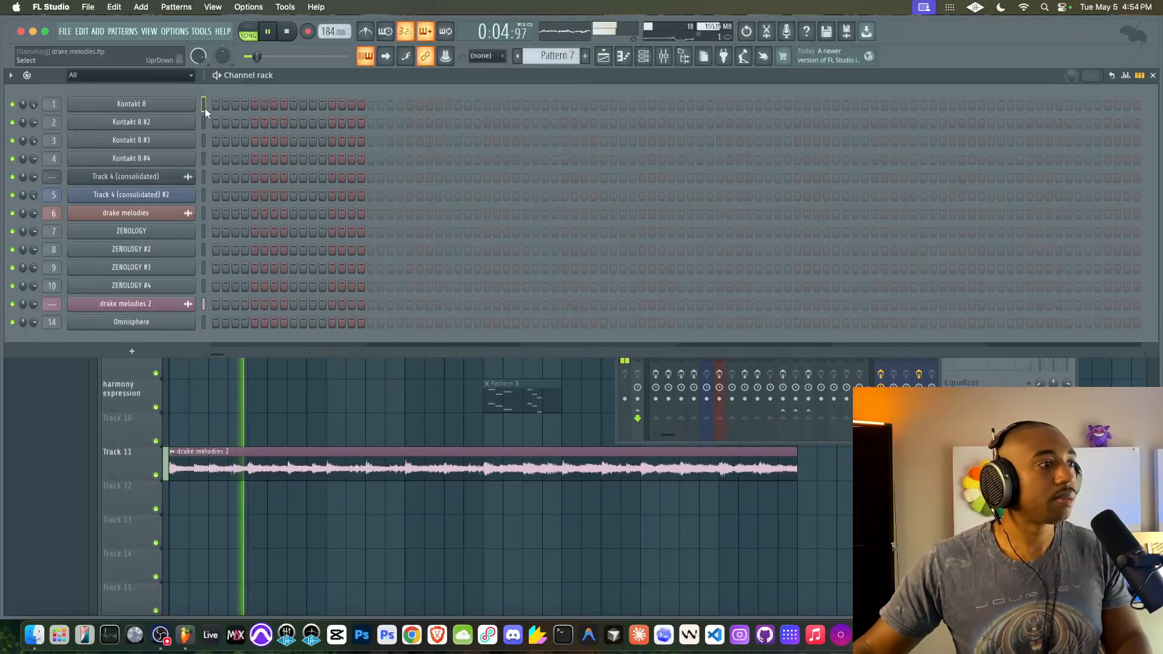
pyautogui.click(205, 321)
pyautogui.press('space')
pyautogui.click(959, 379)
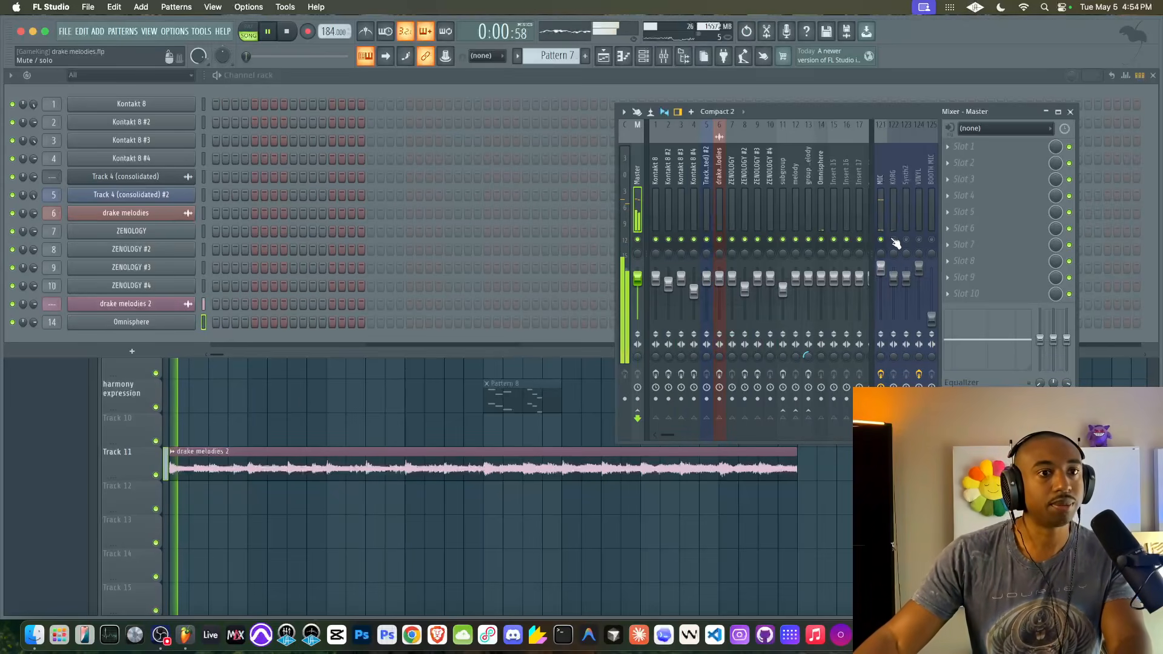
pyautogui.rightClick(756, 542)
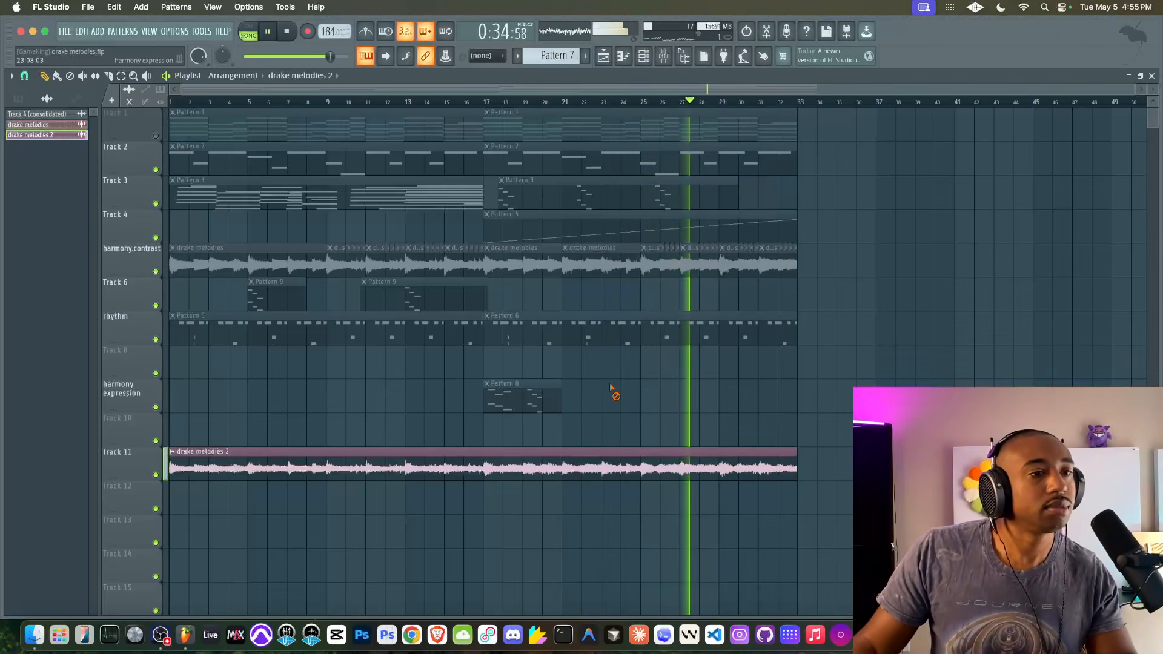
pyautogui.click(663, 56)
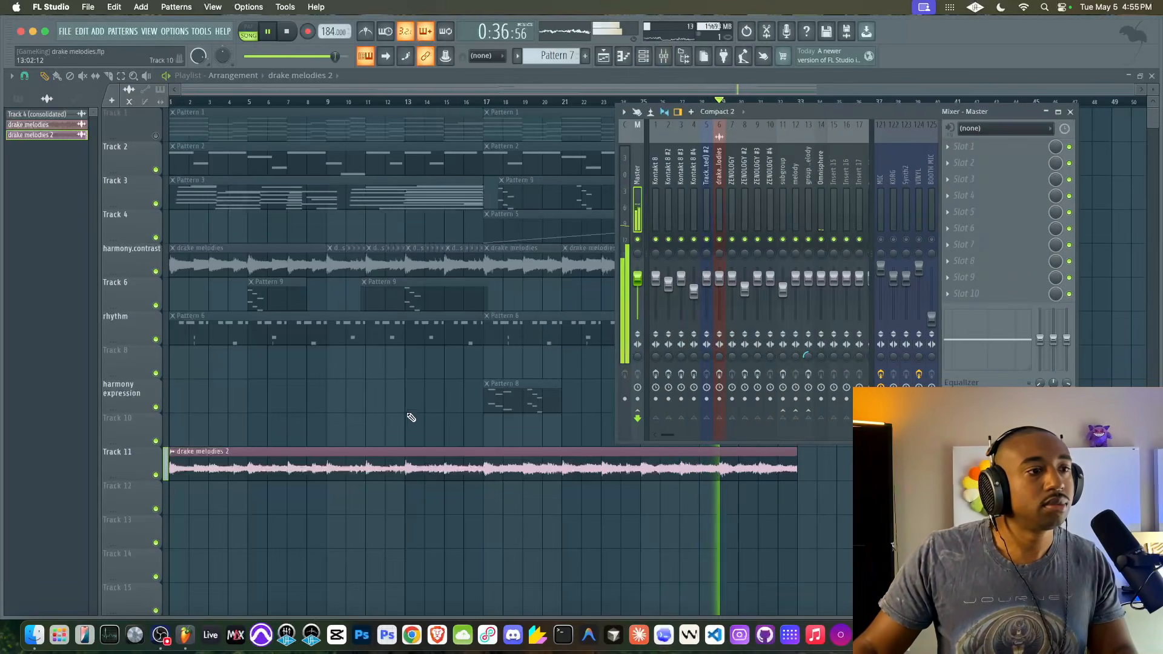
pyautogui.doubleClick(483, 475)
pyautogui.click(451, 214)
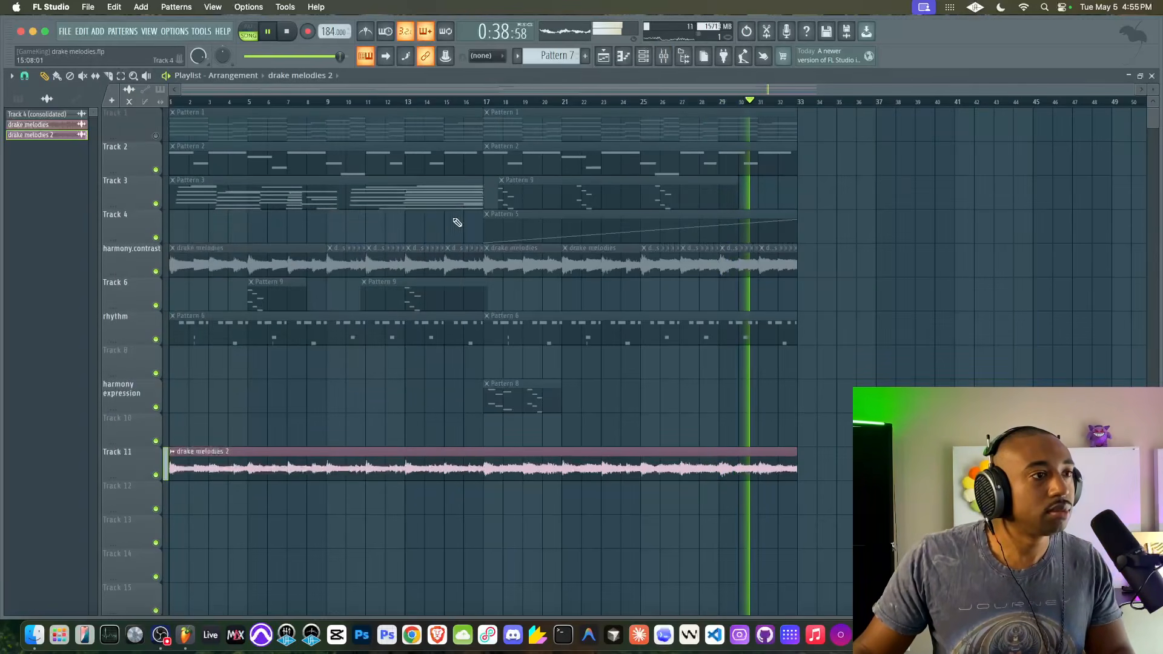
# - Set the playlist snap to Bar and slice the drake melodies 2 clip on Track 11 at every bar up to bar 13
pyautogui.moveTo(198, 410); pyautogui.dragTo(191, 484)
pyautogui.press('p')
pyautogui.click(23, 77)
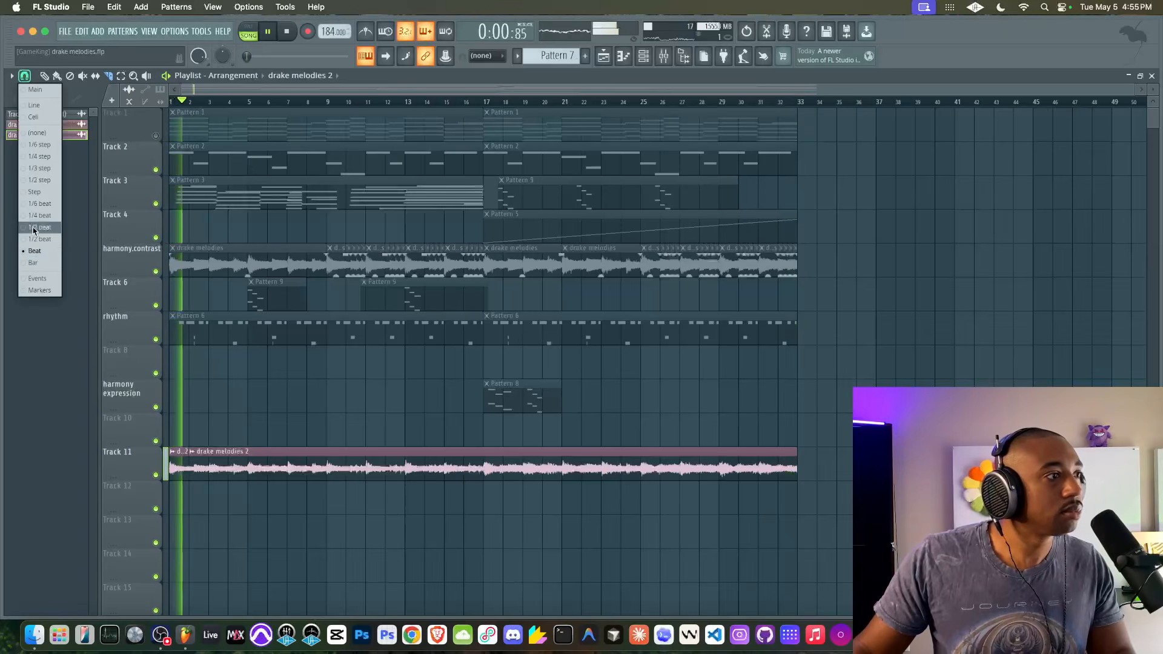
pyautogui.click(32, 264)
pyautogui.moveTo(219, 469); pyautogui.dragTo(407, 474)
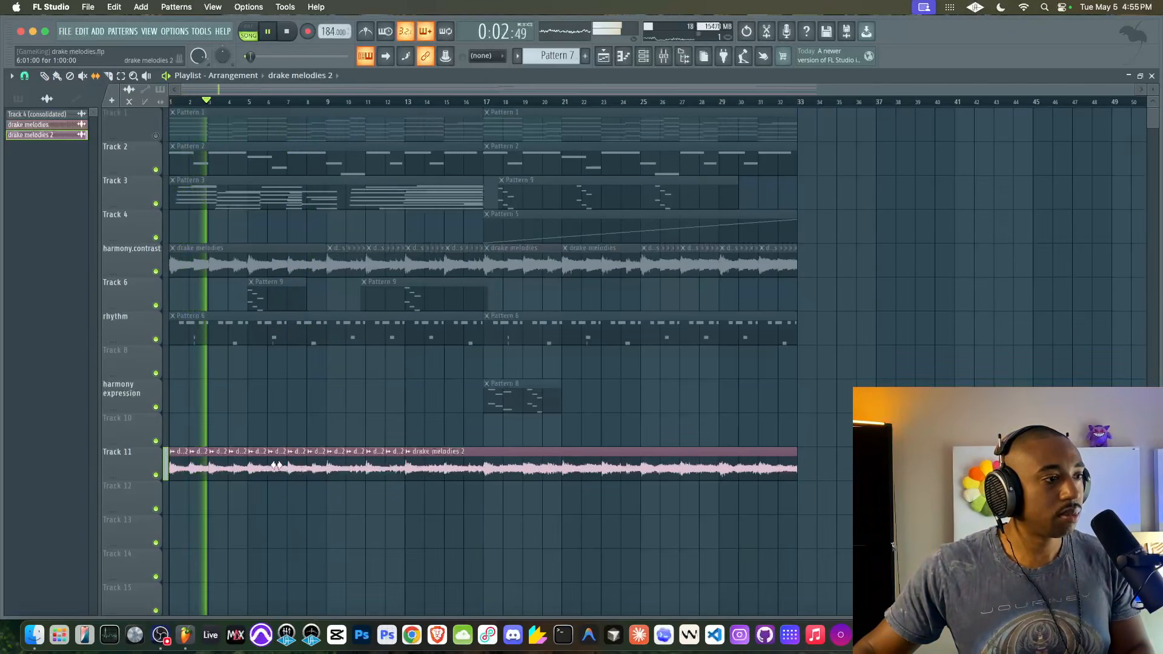
# - Audition the sliced clips on Track 11 from the start and undo the last edit to them
pyautogui.press('space')
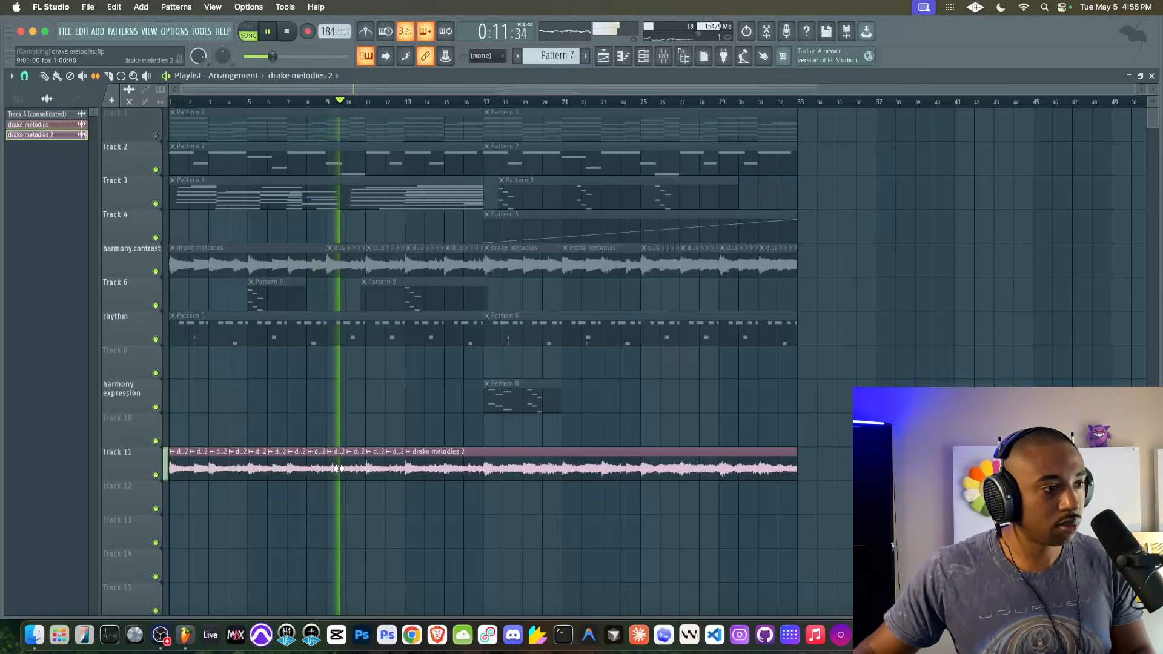
pyautogui.press('space')
pyautogui.press('space')
pyautogui.press('super+z')
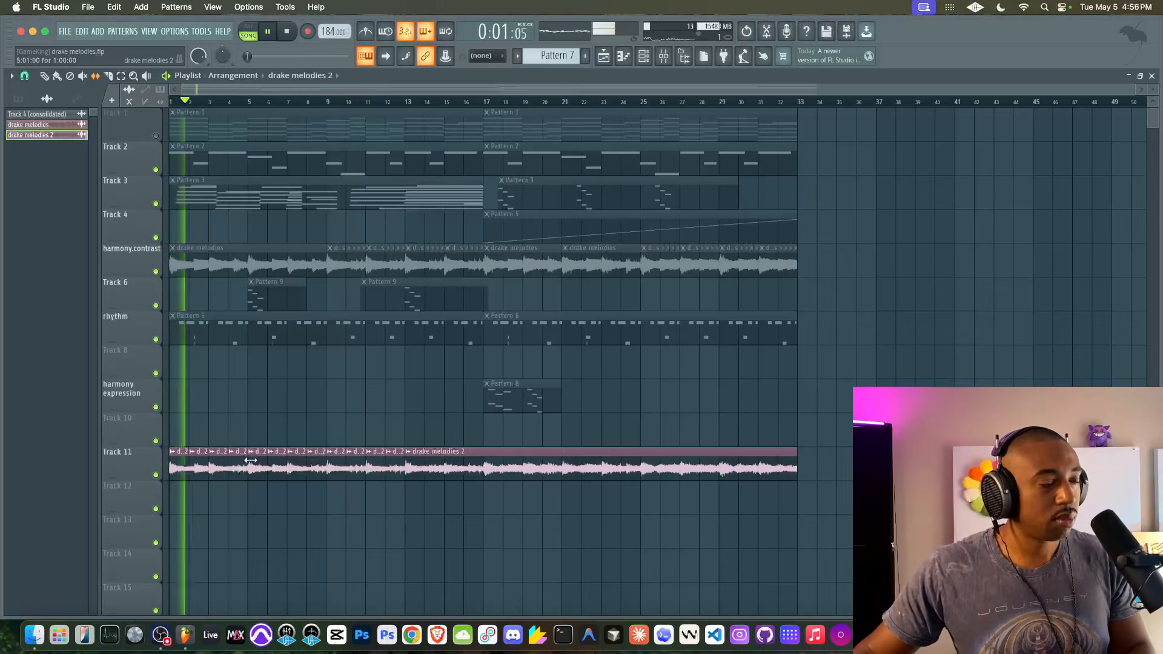
pyautogui.scroll(-2, 319, 478)
pyautogui.scroll(3, 324, 483)
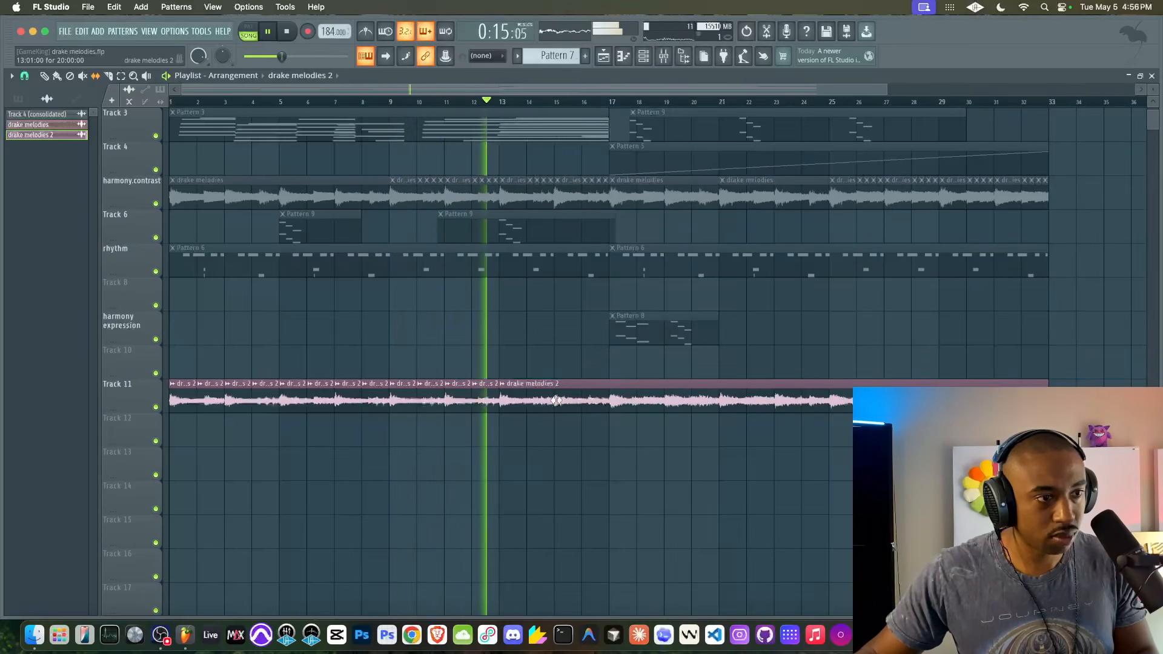
# - Slice the drake melodies 2 clip at bars 15, 16 and 17 and delete the remainder from bar 17 onward
pyautogui.click(109, 75)
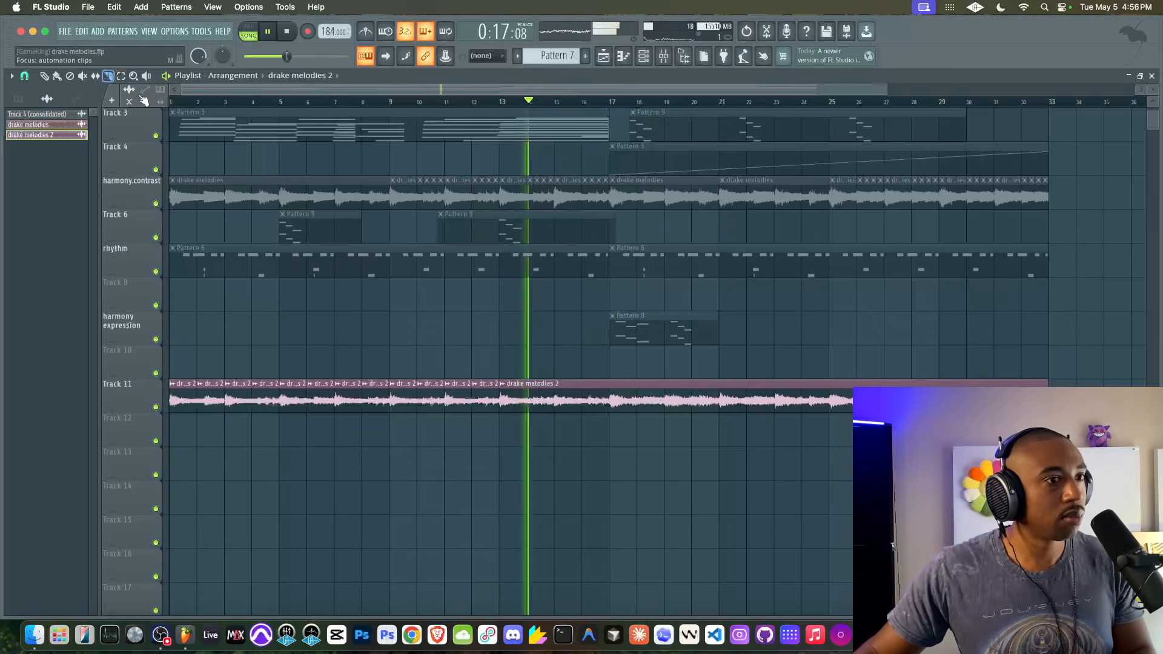
pyautogui.click(555, 400)
pyautogui.click(583, 401)
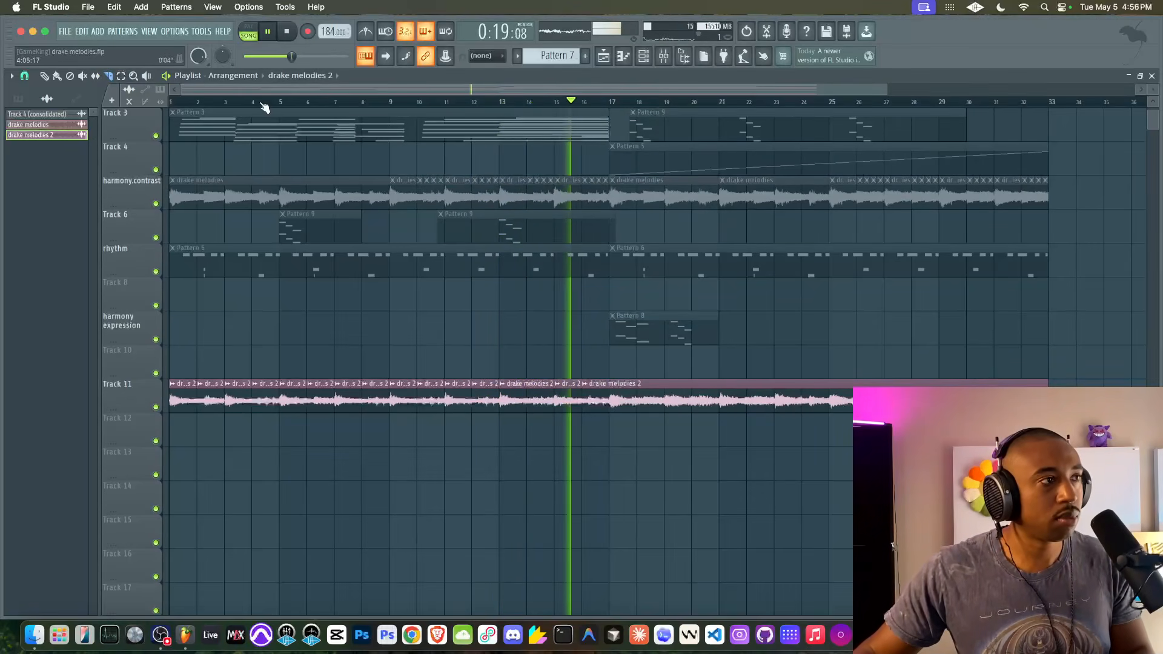
pyautogui.click(608, 394)
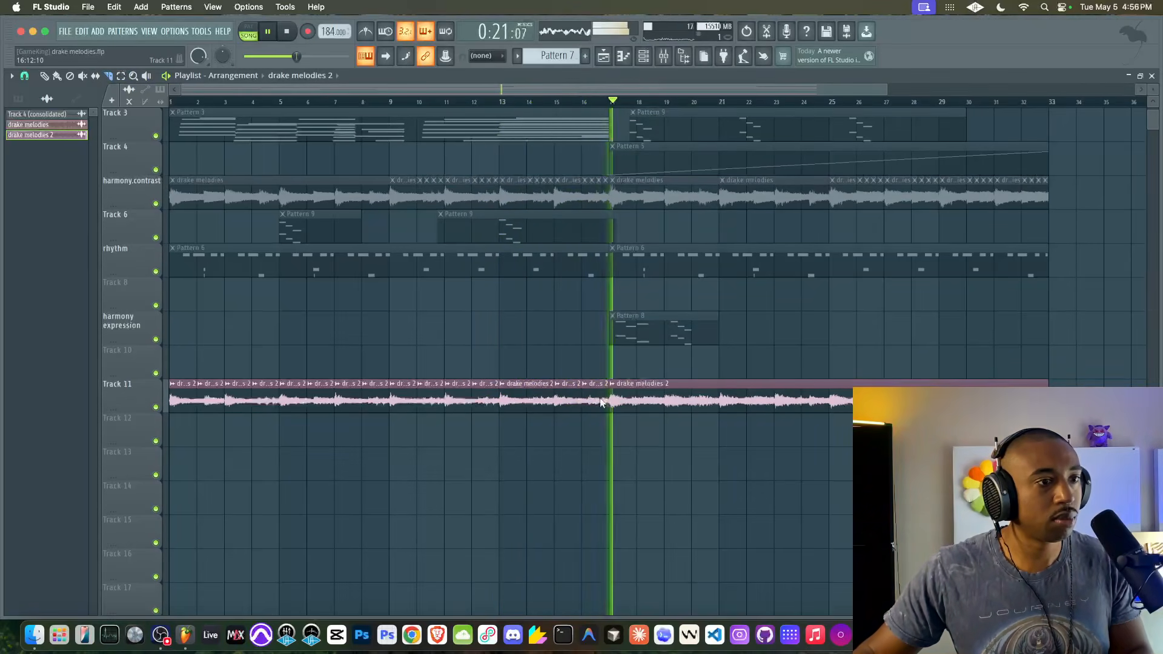
pyautogui.scroll(-5, 602, 365)
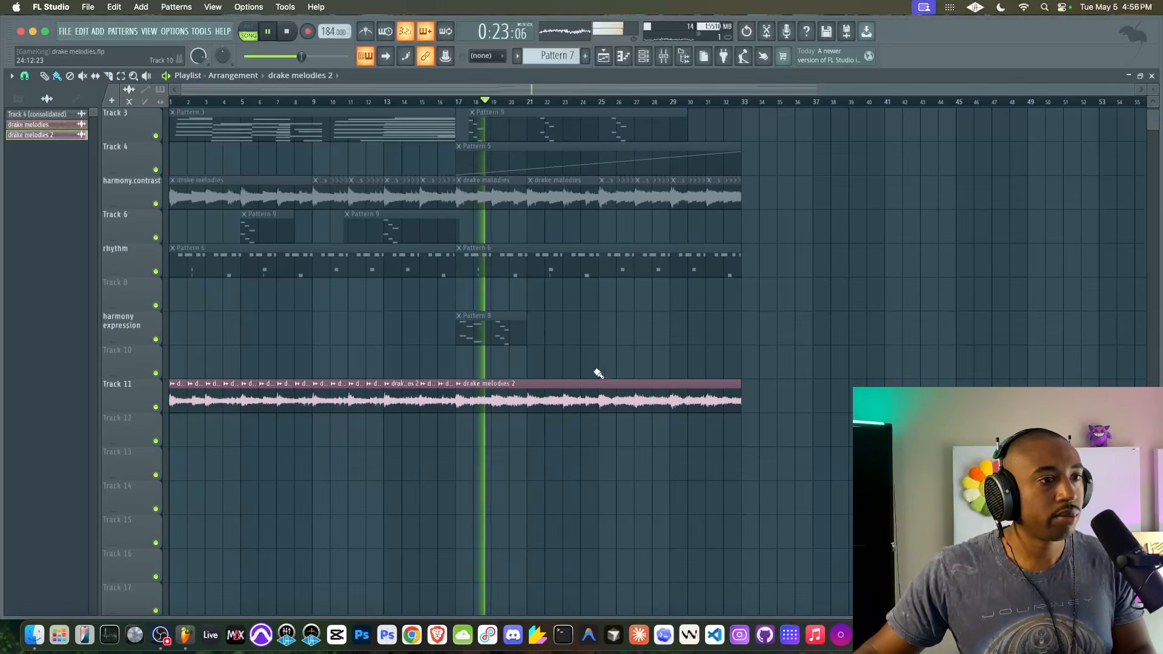
pyautogui.rightClick(492, 395)
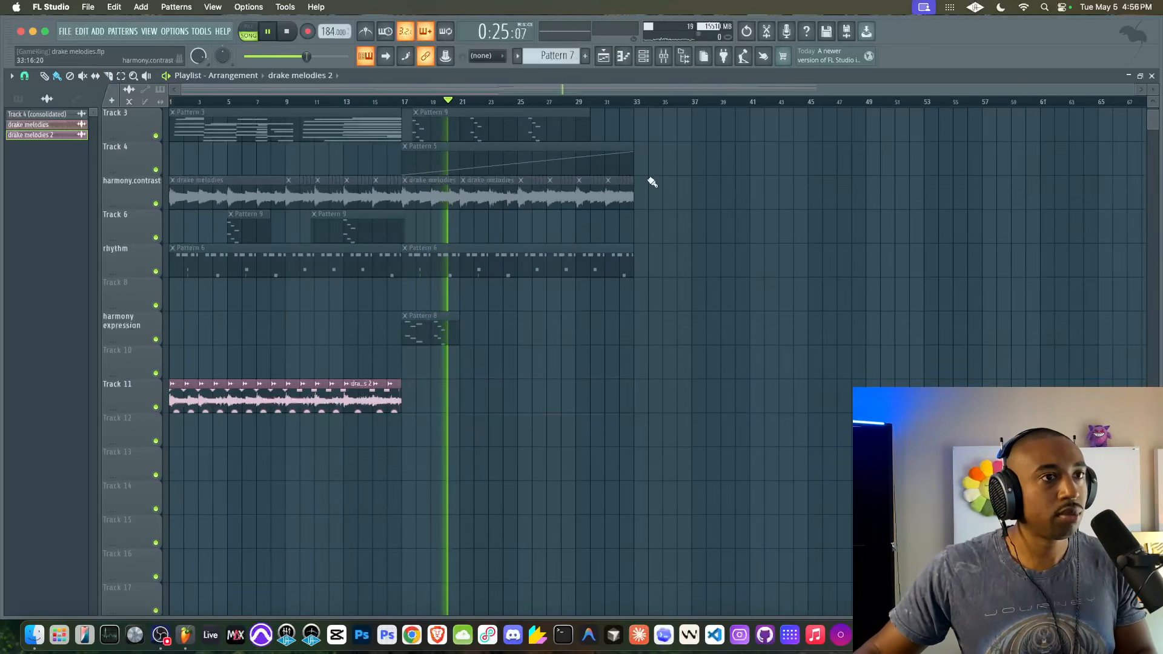
# - Select bars 1 to 17 in the playlist timeline as the loop region and start playback
pyautogui.click(664, 58)
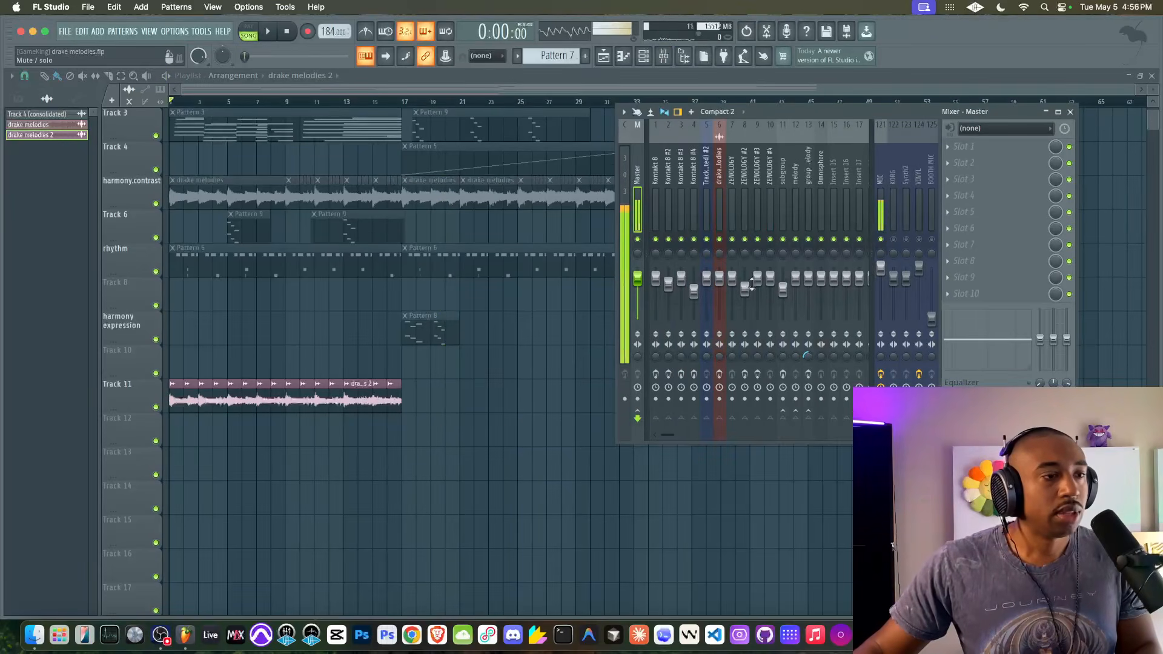
pyautogui.rightClick(406, 467)
pyautogui.moveTo(406, 105); pyautogui.dragTo(18, 115)
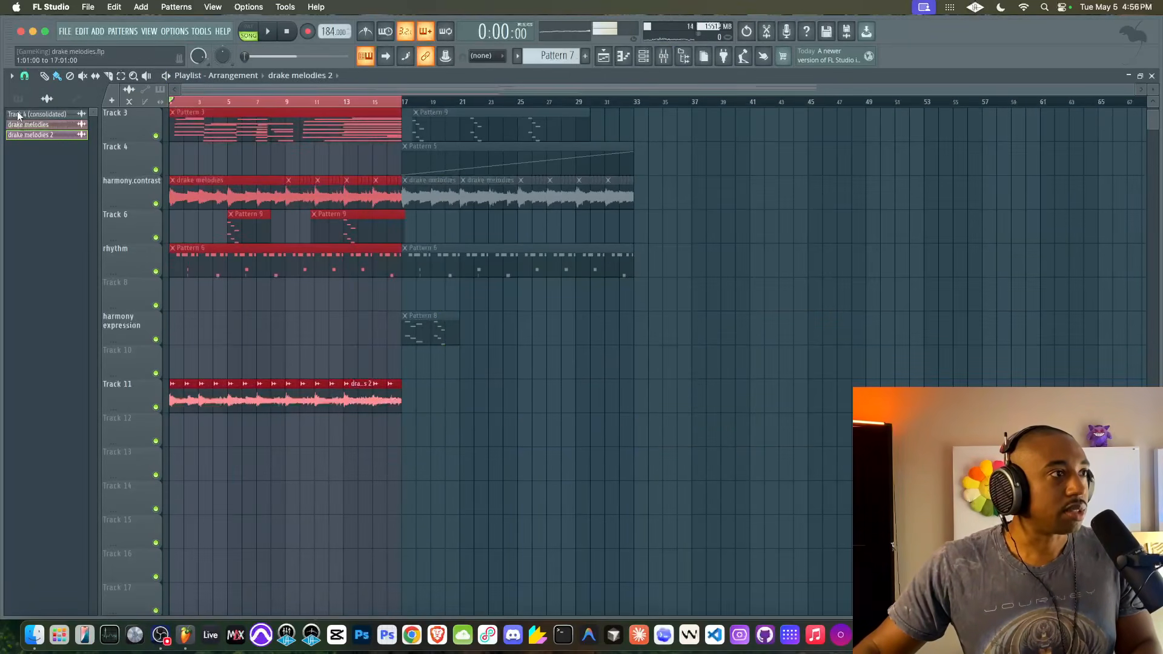
pyautogui.press('space')
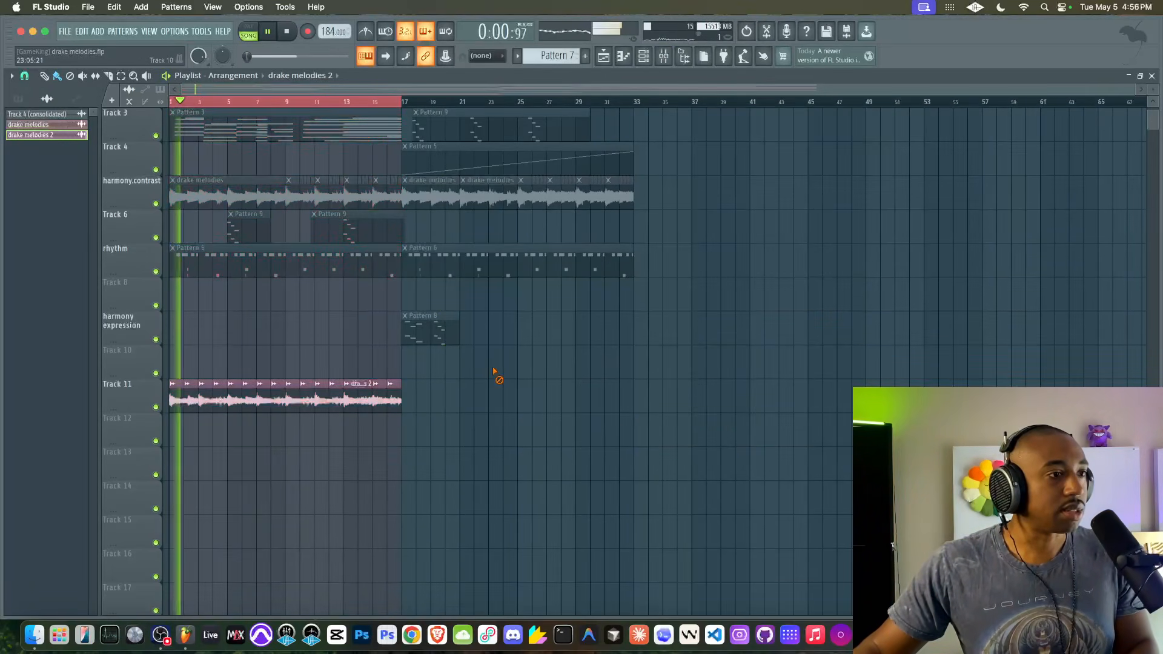
# - Bring up the channel rack and mixer and select the Omnisphere channel for playing
pyautogui.click(645, 57)
pyautogui.click(647, 58)
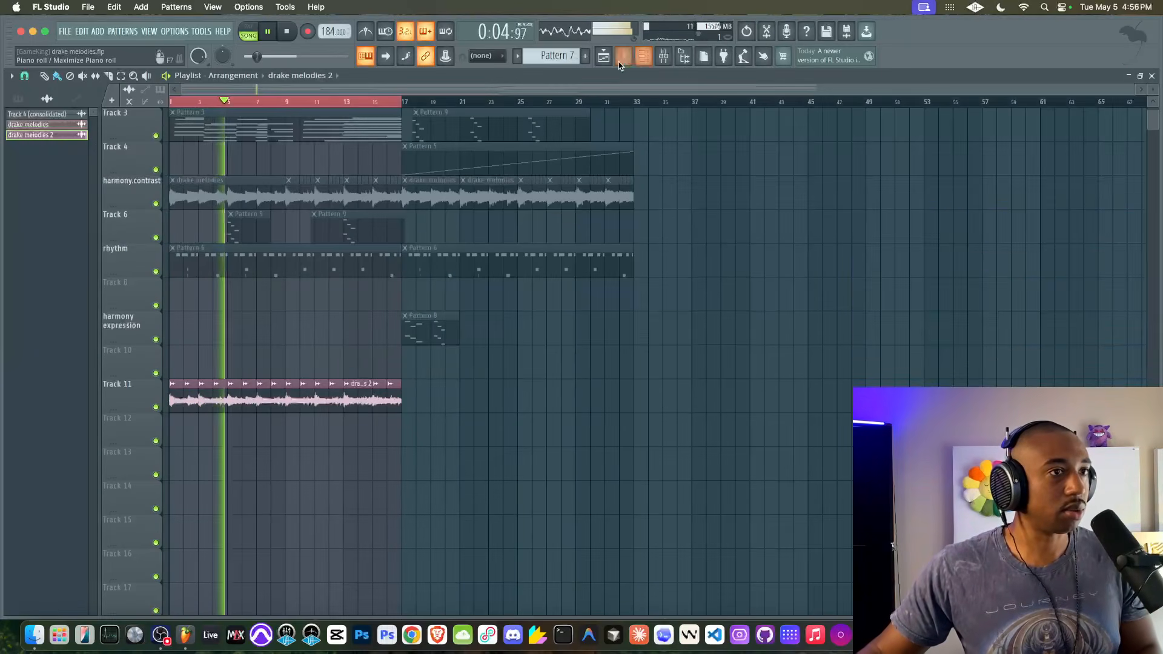
pyautogui.click(645, 57)
pyautogui.click(664, 56)
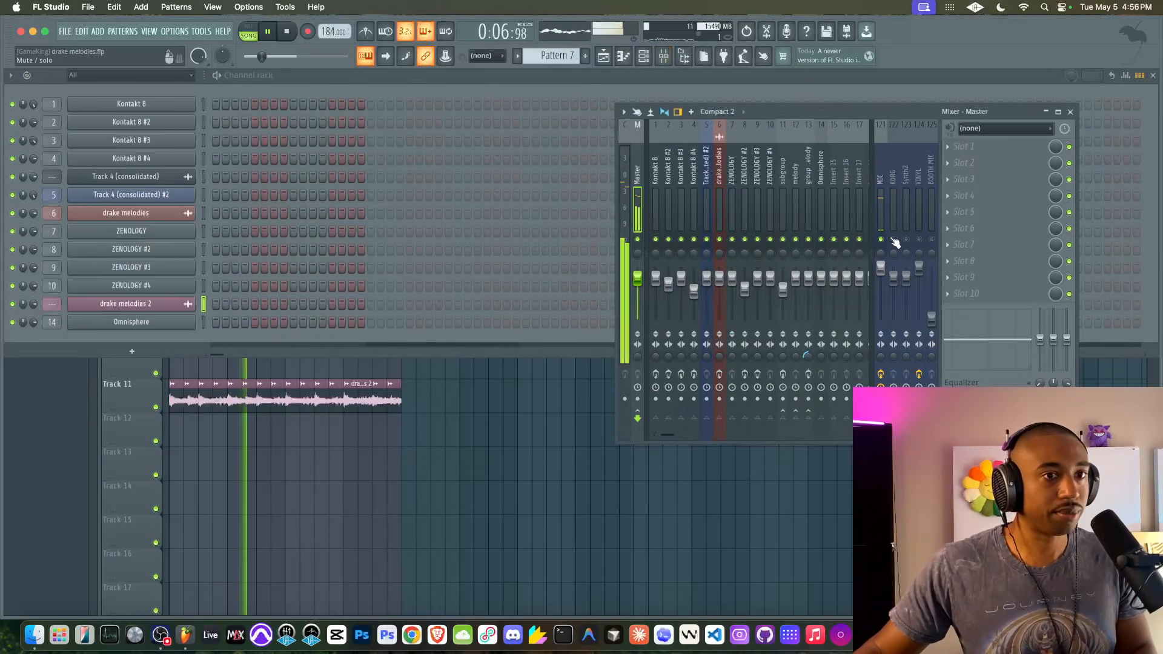
pyautogui.click(209, 324)
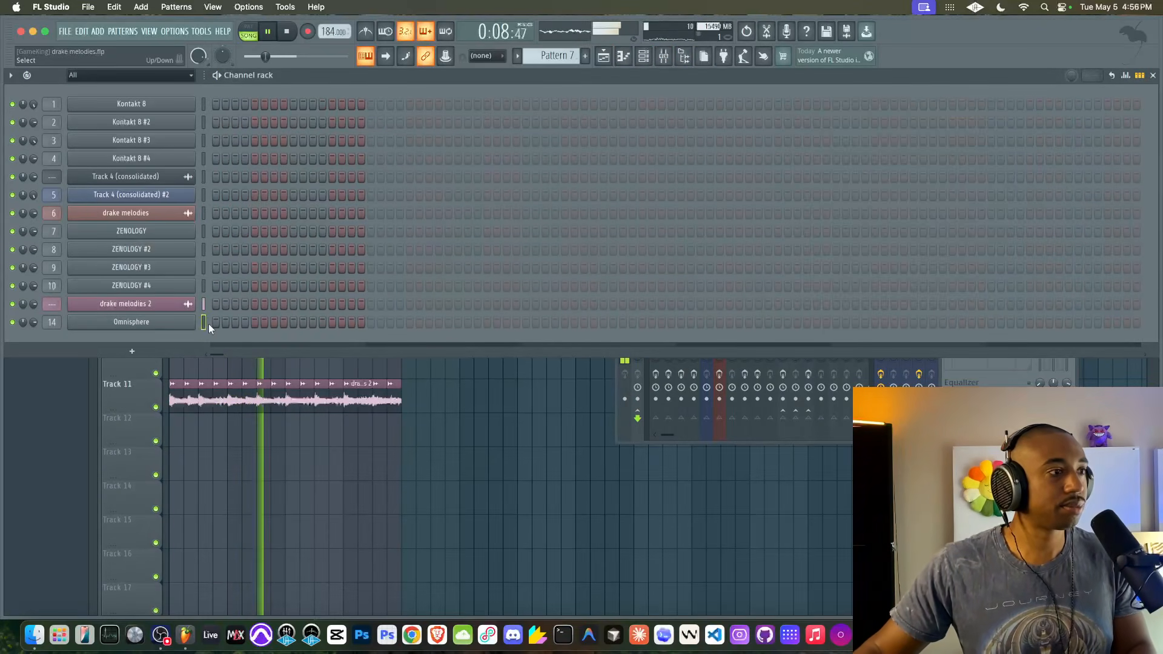
# - Open Omnisphere and show part 1 with the Keyscape patch Double Felt Grand, closing the instrument window at the end
pyautogui.click(168, 326)
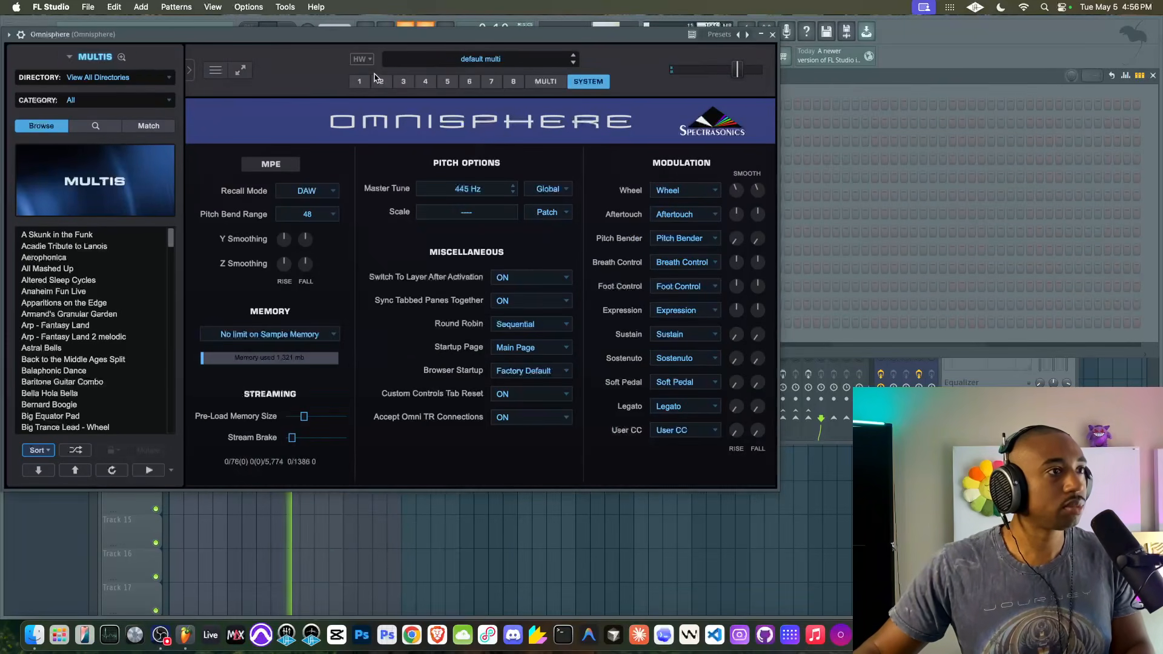
pyautogui.click(361, 81)
pyautogui.scroll(-8, 91, 291)
pyautogui.scroll(3, 85, 303)
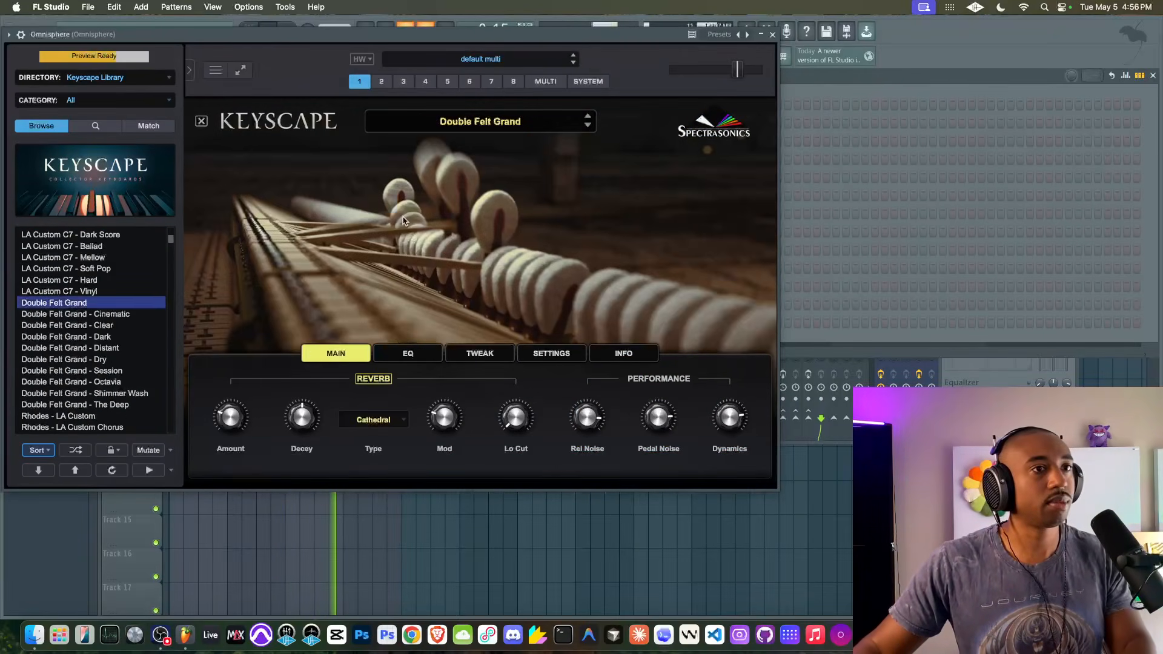
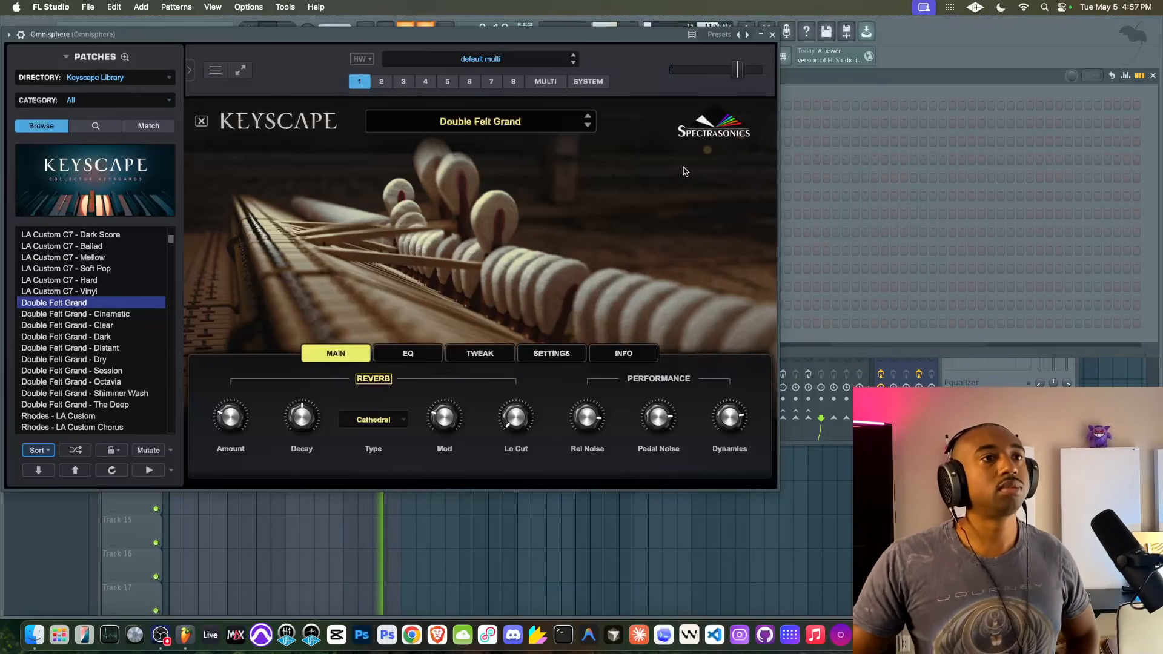
pyautogui.click(771, 36)
pyautogui.rightClick(579, 467)
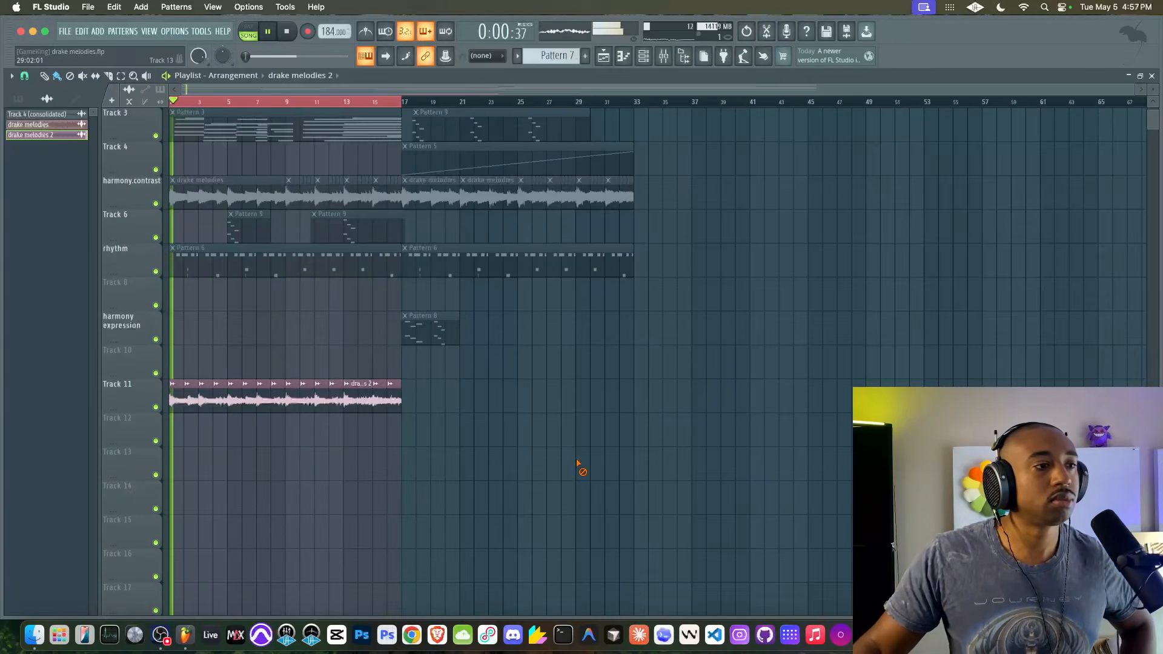
# - Route the drake melodies 2 clip to mixer track 15 and unmute the MIC mixer track
pyautogui.click(197, 401)
pyautogui.doubleClick(197, 401)
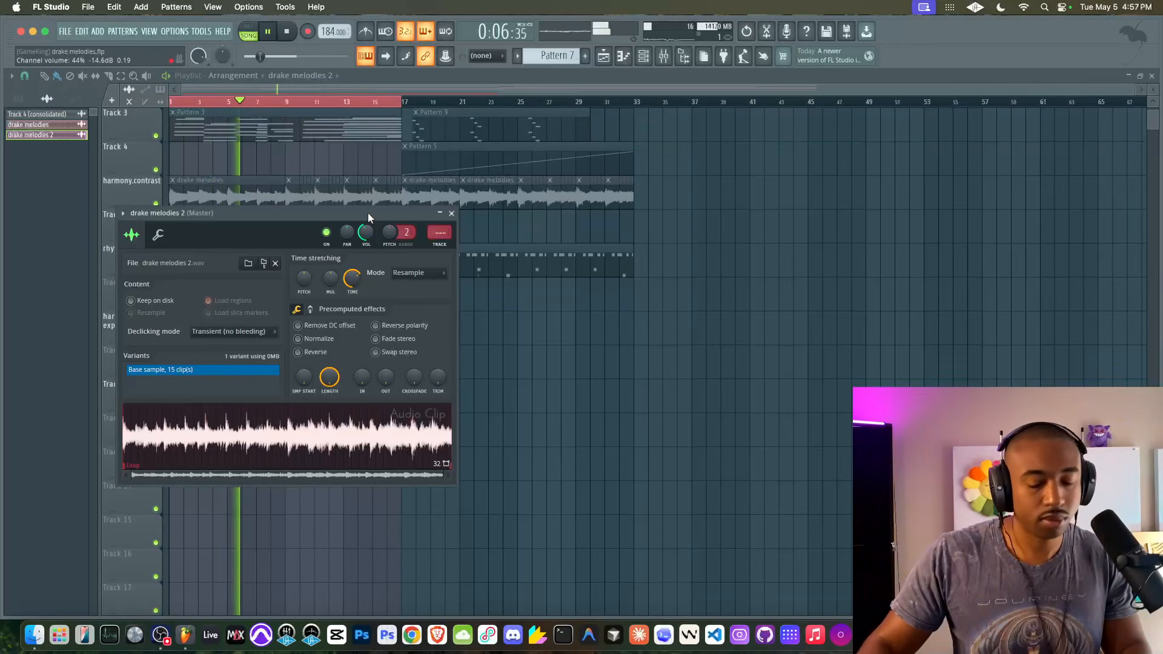
pyautogui.hotkey('ctrl', 'l')
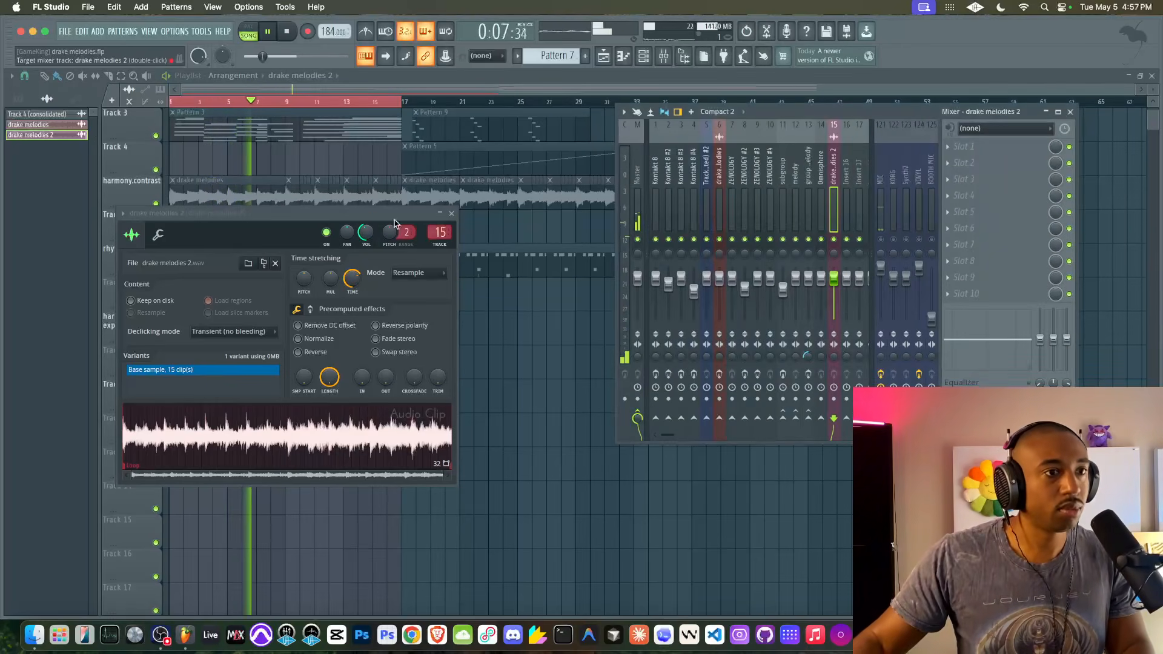
pyautogui.click(881, 239)
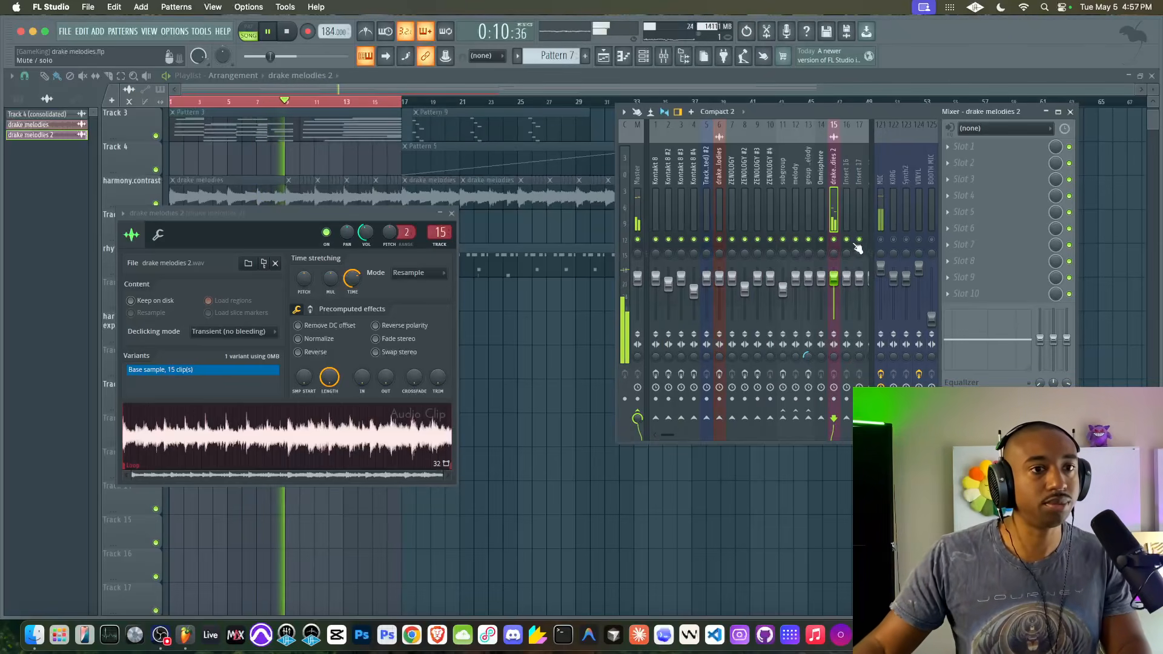
pyautogui.rightClick(589, 340)
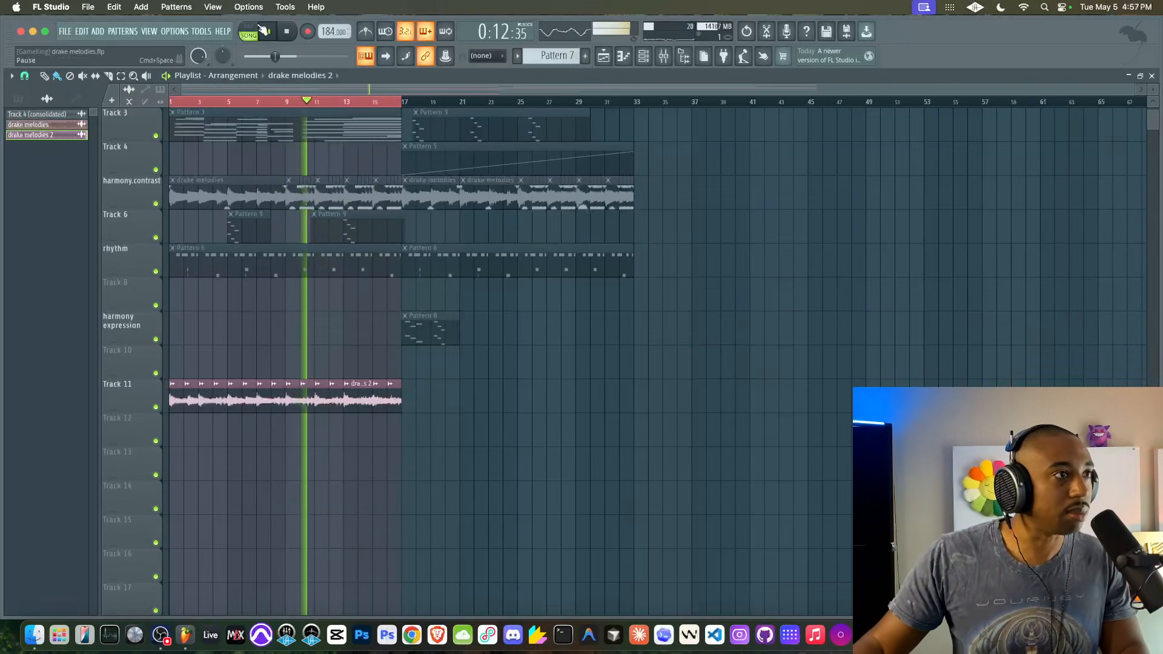
# - Record a live Omnisphere part into Pattern 7 over the looped bars with the metronome on, and move its clip to Track 12
pyautogui.click(663, 58)
pyautogui.rightClick(478, 469)
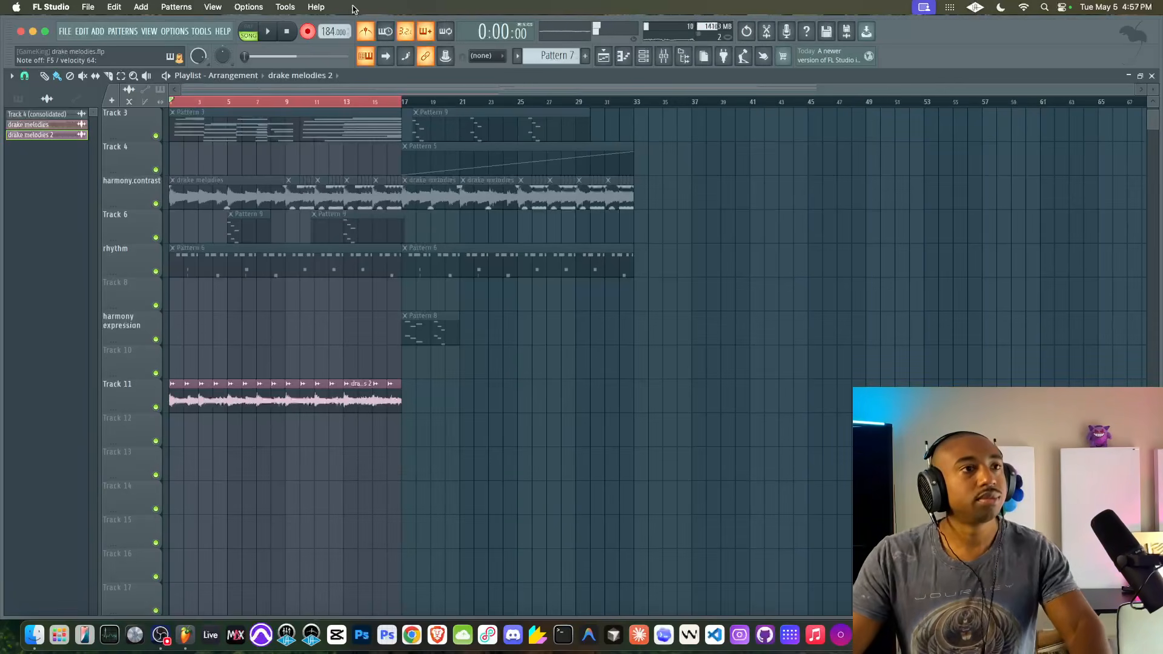
pyautogui.click(643, 57)
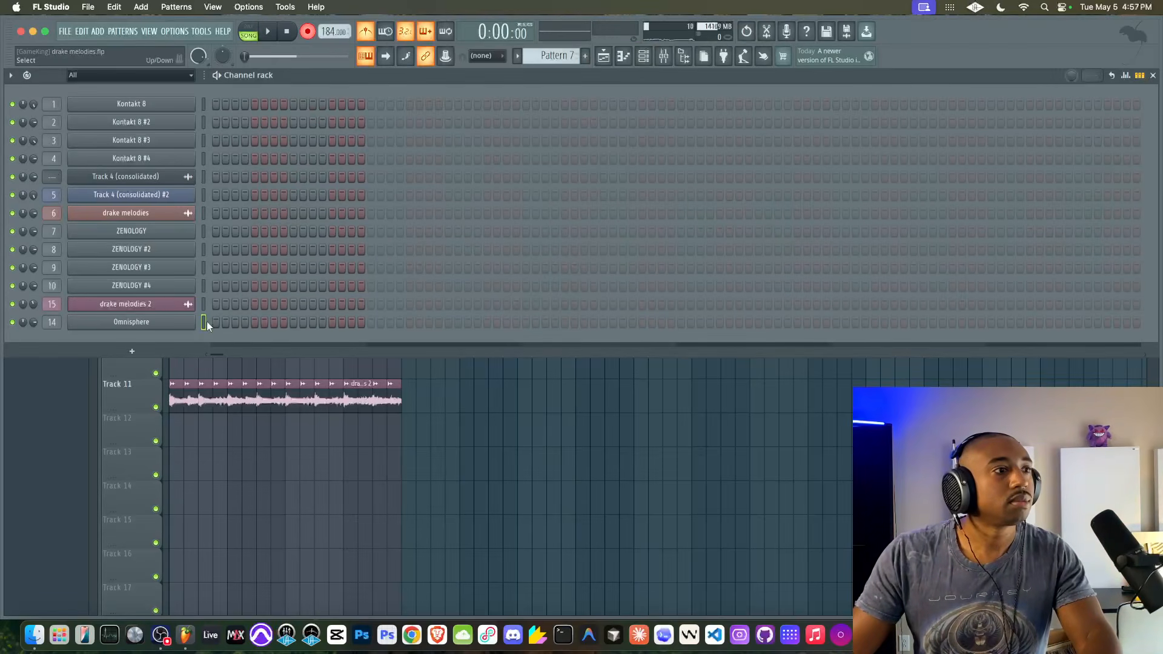
pyautogui.rightClick(233, 492)
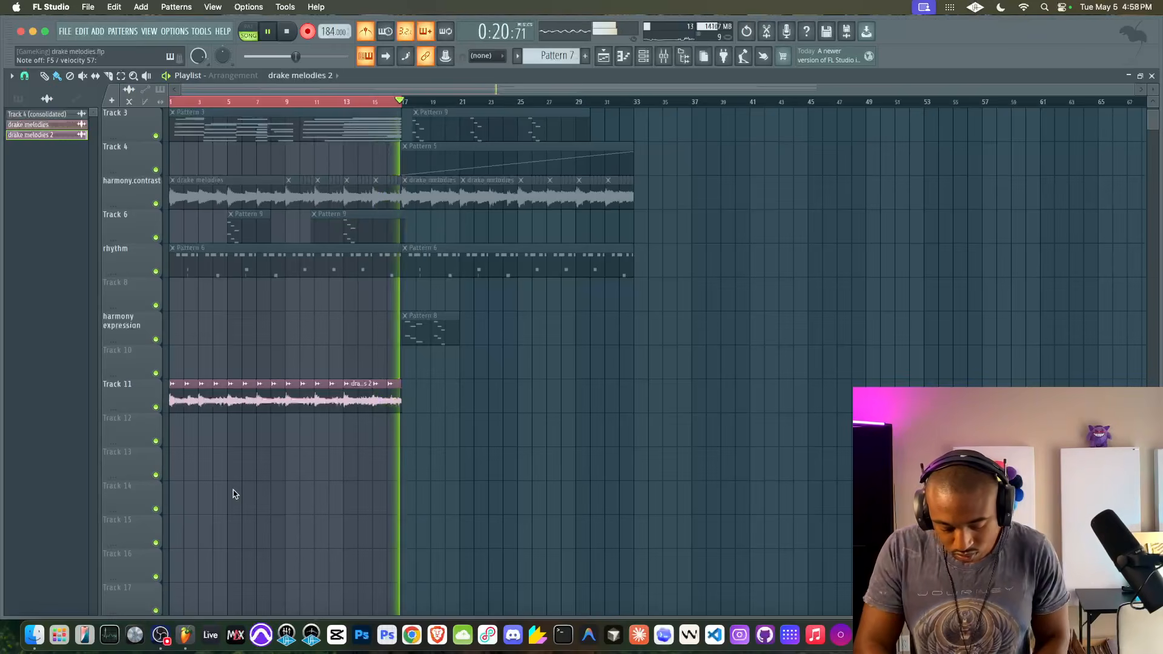
pyautogui.press('space')
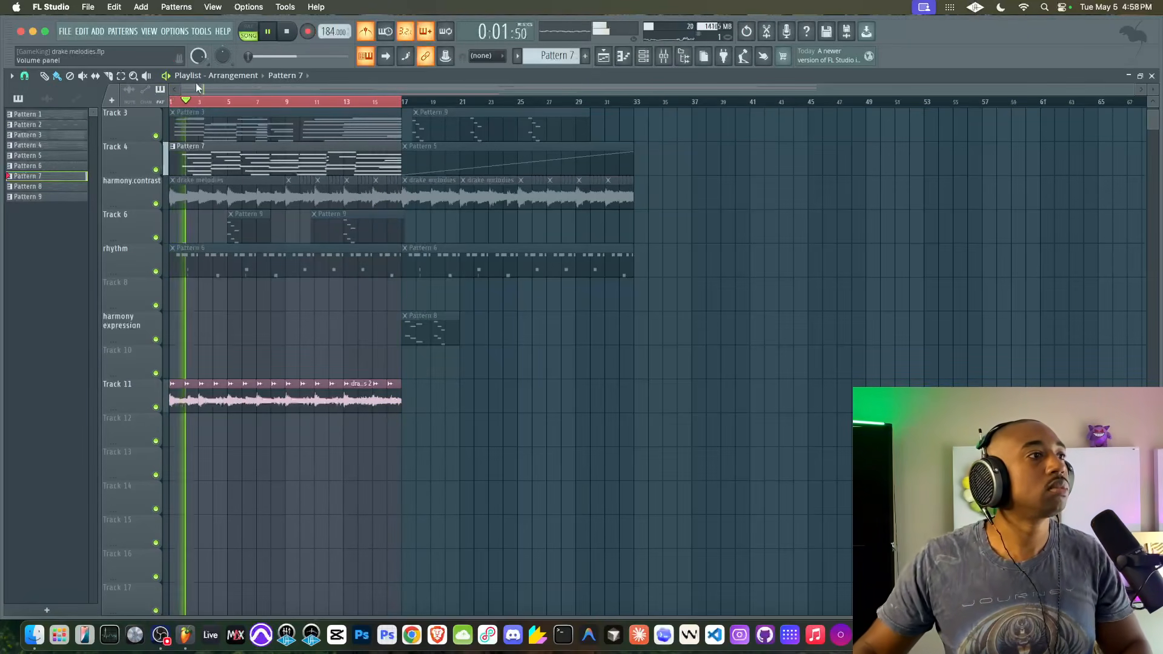
pyautogui.moveTo(194, 145); pyautogui.dragTo(234, 420)
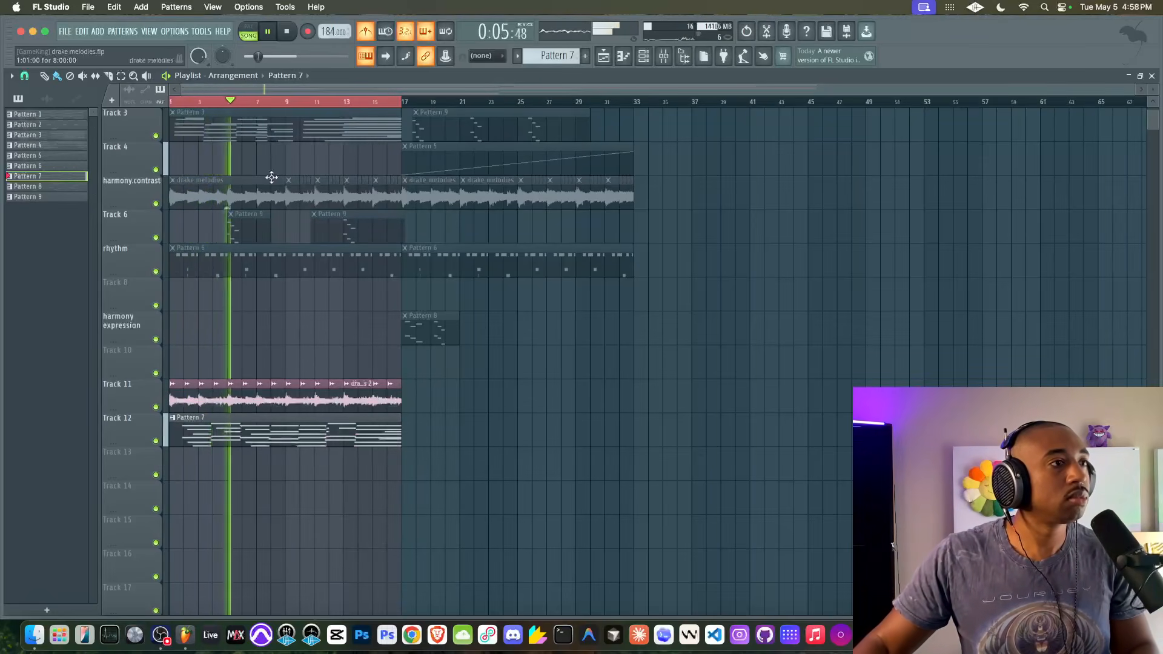
pyautogui.click(644, 56)
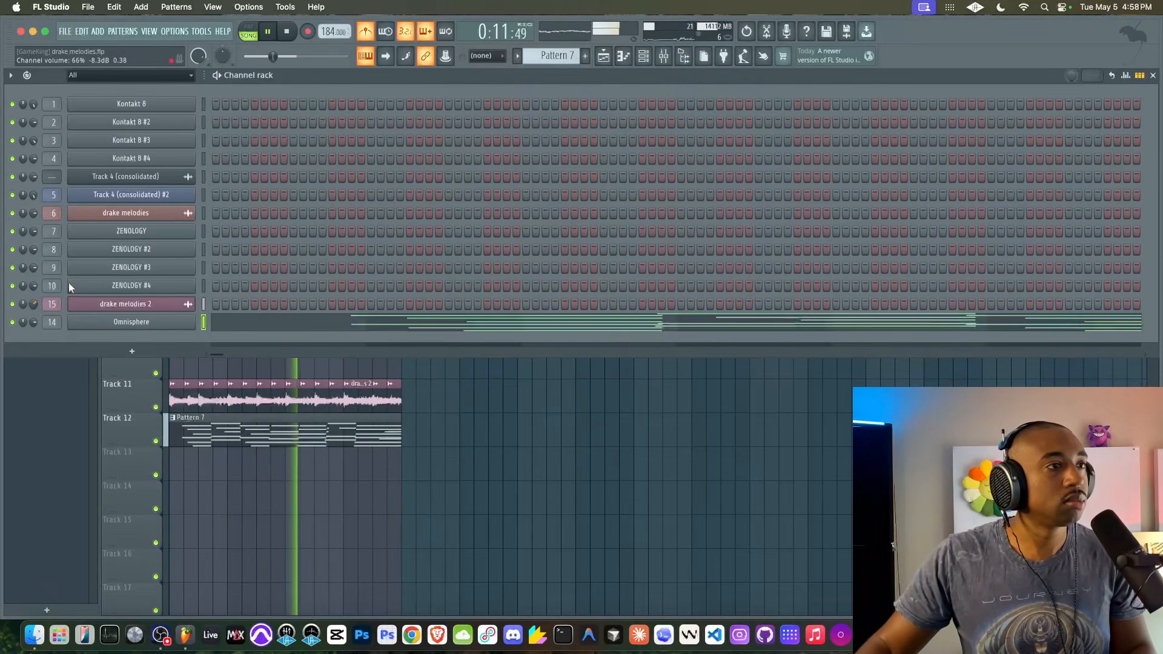
pyautogui.press('F6')
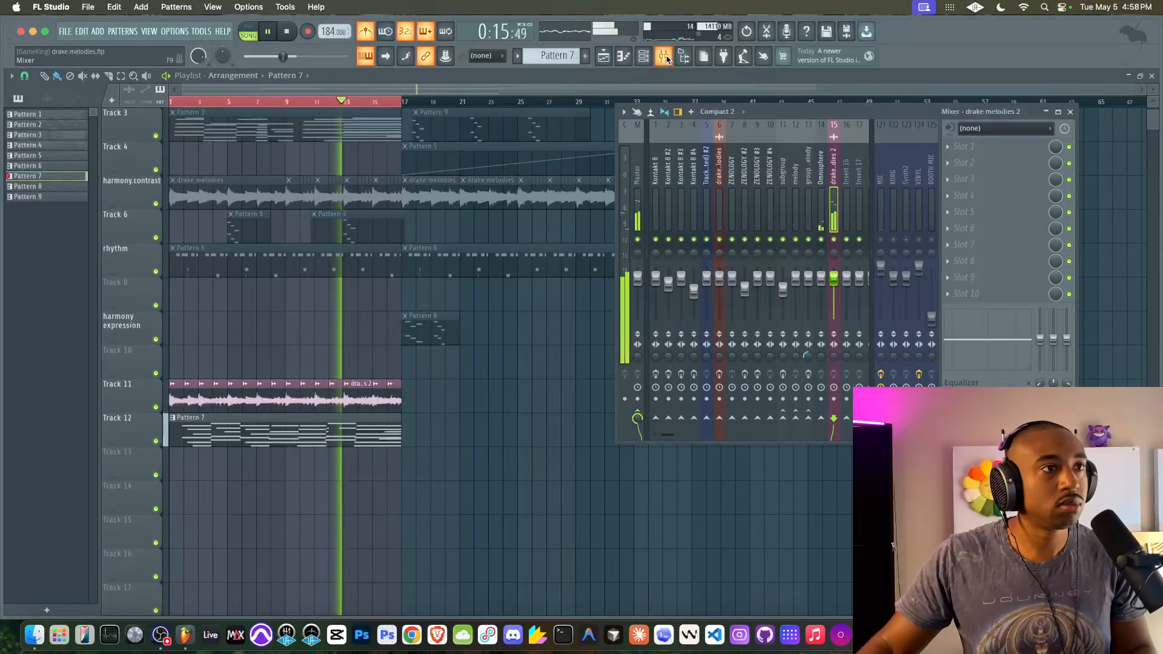
pyautogui.click(663, 56)
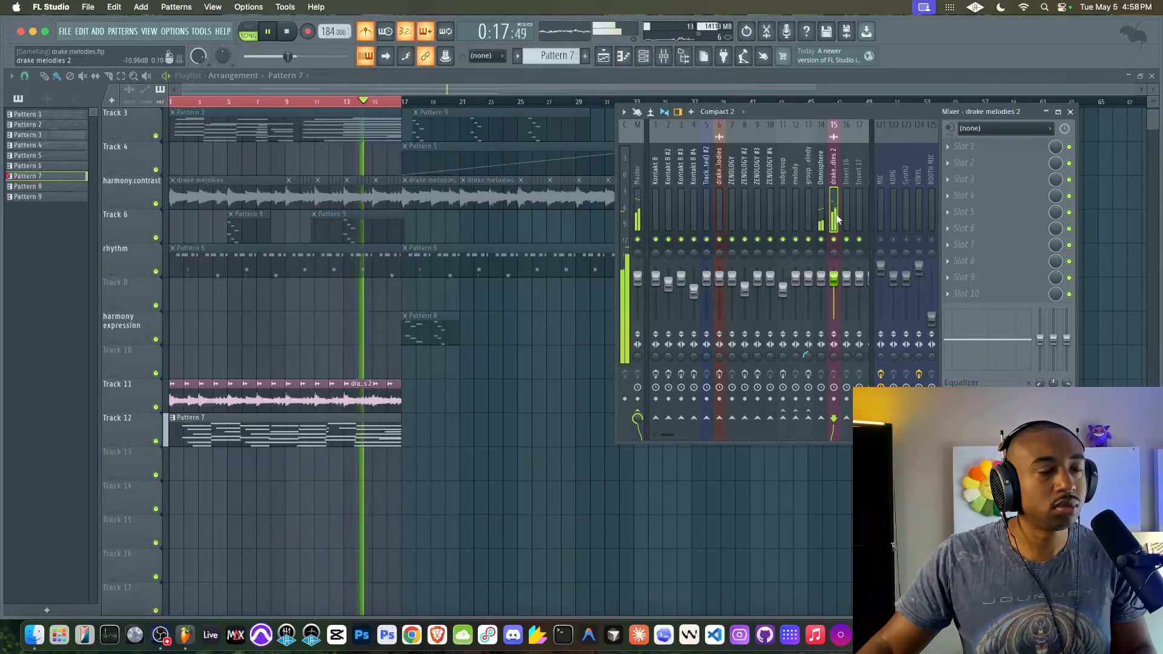
pyautogui.click(959, 148)
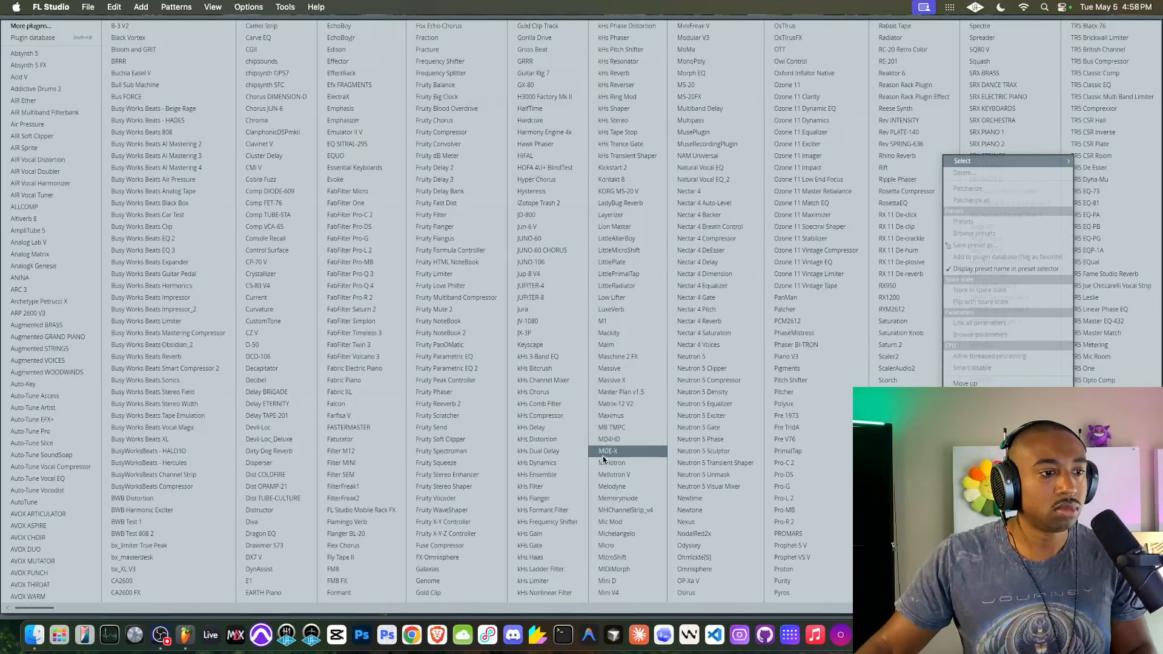
pyautogui.press('Escape')
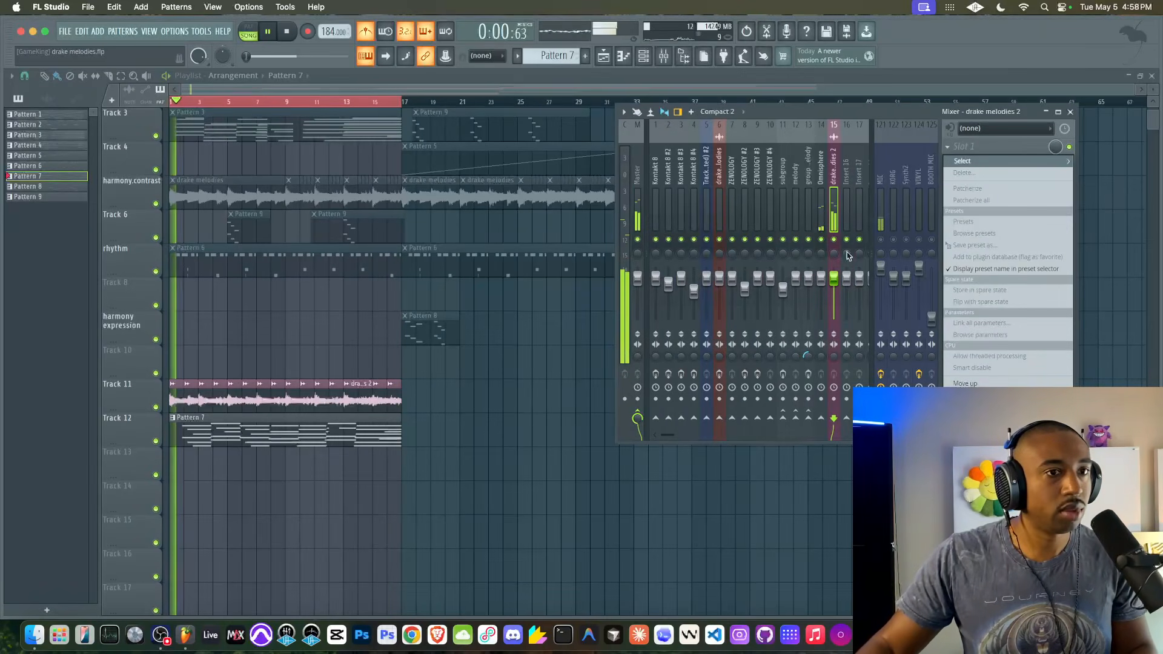
pyautogui.press('Escape')
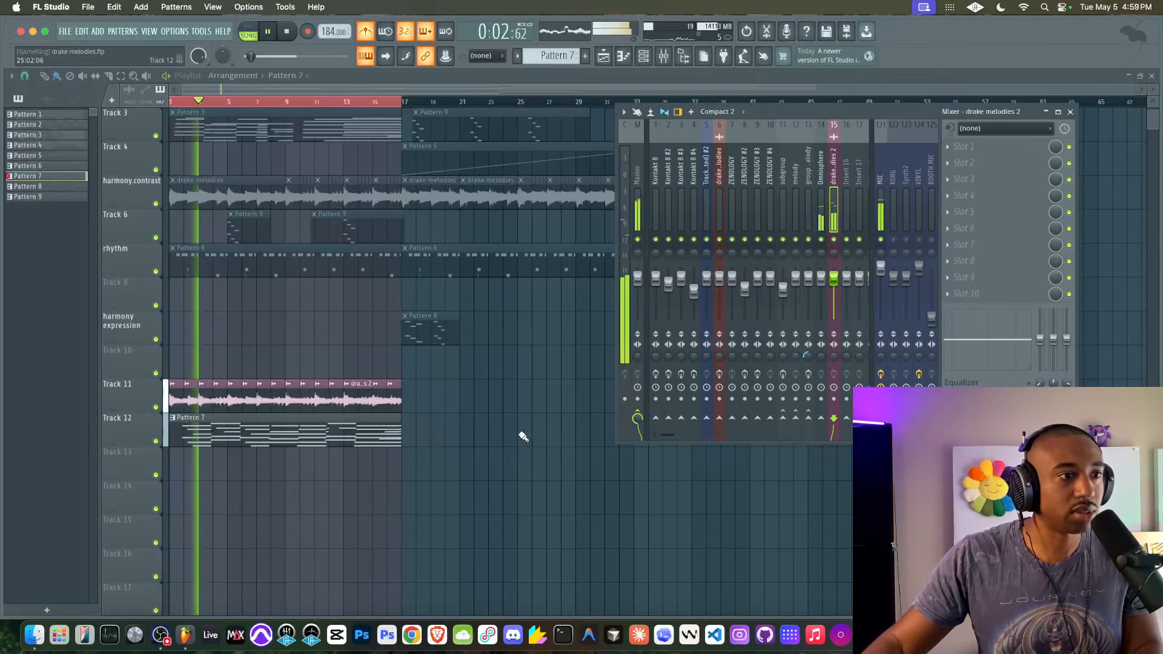
# - Stop playback and consolidate Track 11's sliced clips over the 16-bar selection into a 32Bit float stereo WAV with the remainder cut
pyautogui.press('F9')
pyautogui.press('space')
pyautogui.rightClick(137, 393)
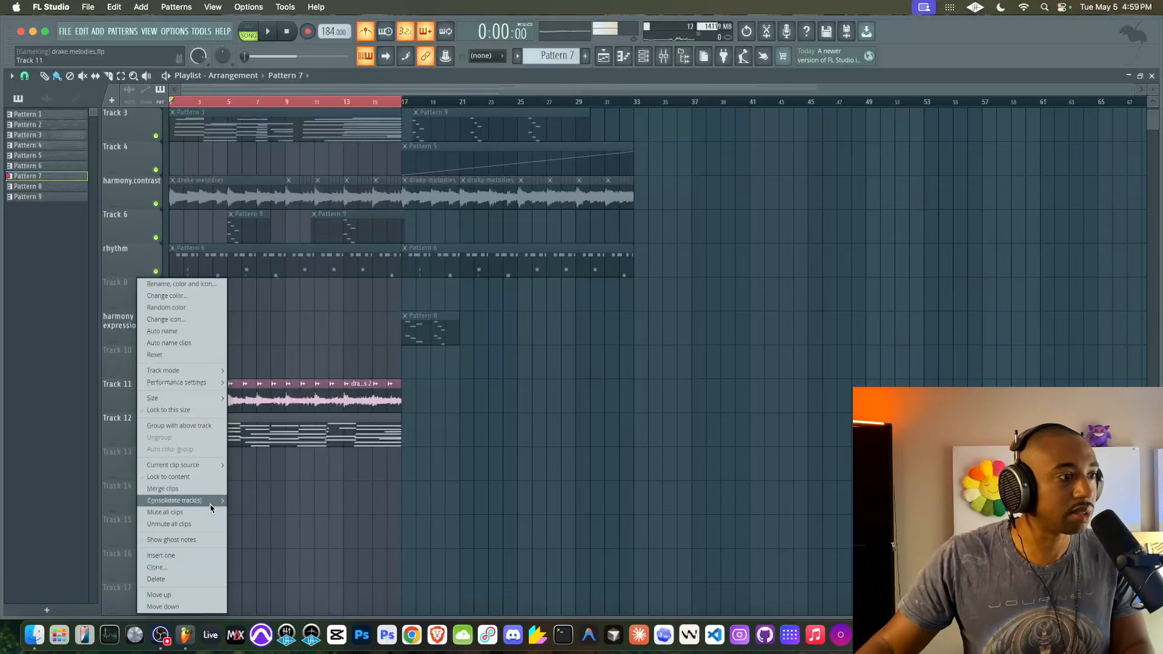
pyautogui.click(255, 501)
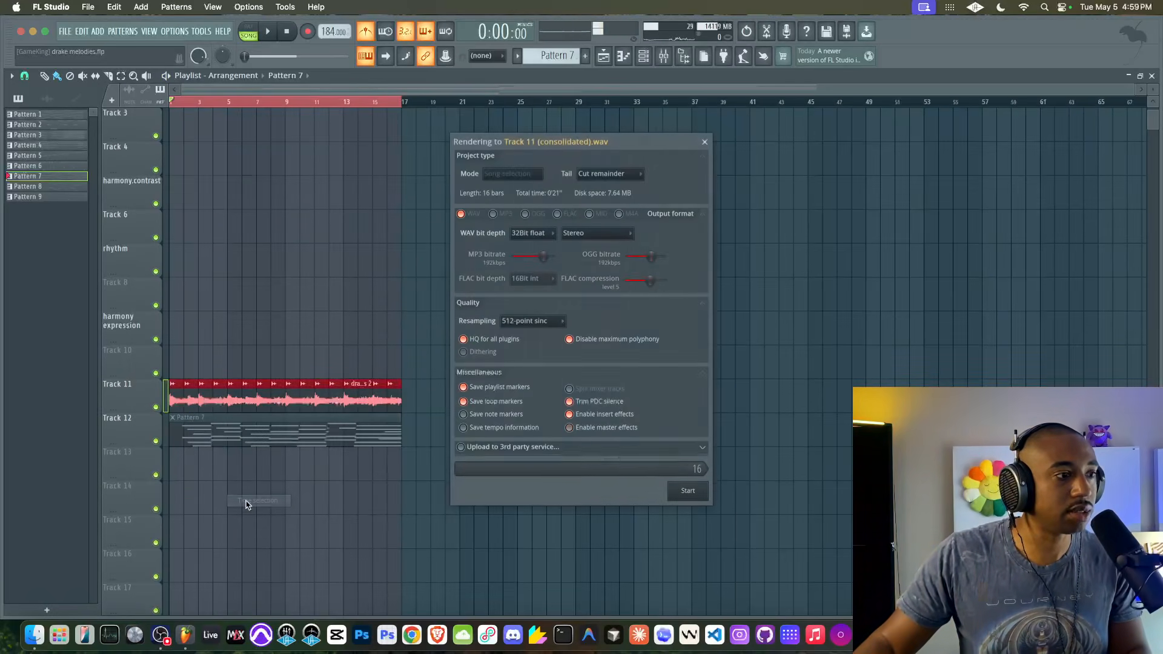
pyautogui.click(687, 486)
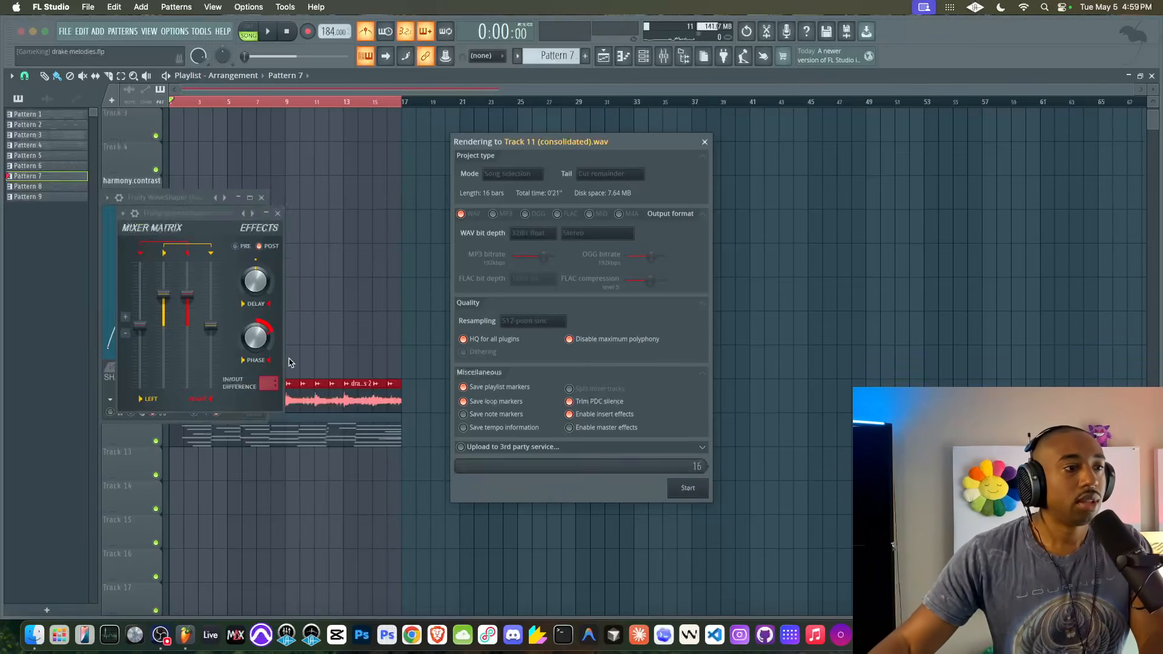
pyautogui.click(263, 196)
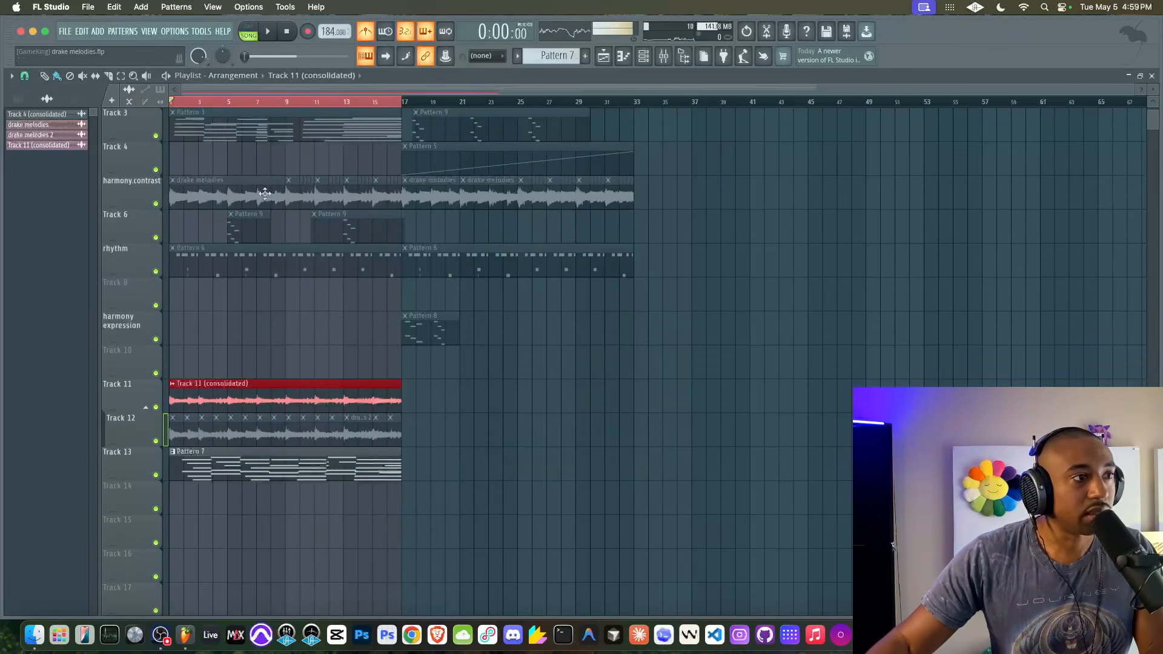
# - Open the consolidated Track 11 audio in a new Fruity Slicer channel and slice it by beat
pyautogui.doubleClick(263, 381)
pyautogui.rightClick(262, 353)
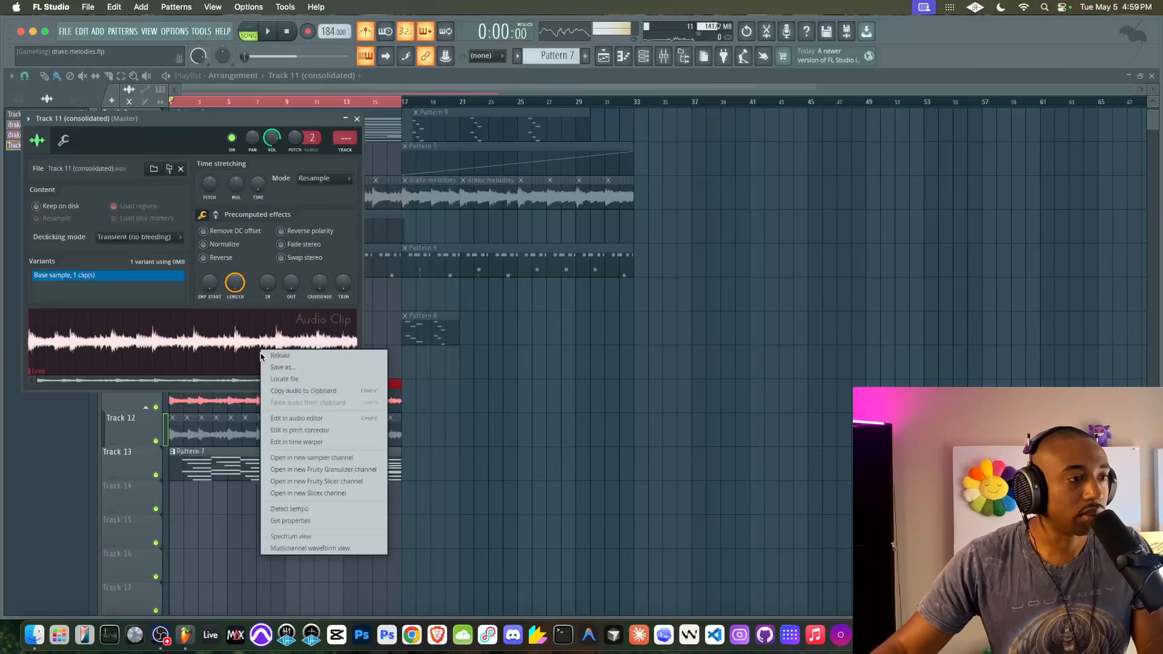
pyautogui.click(306, 481)
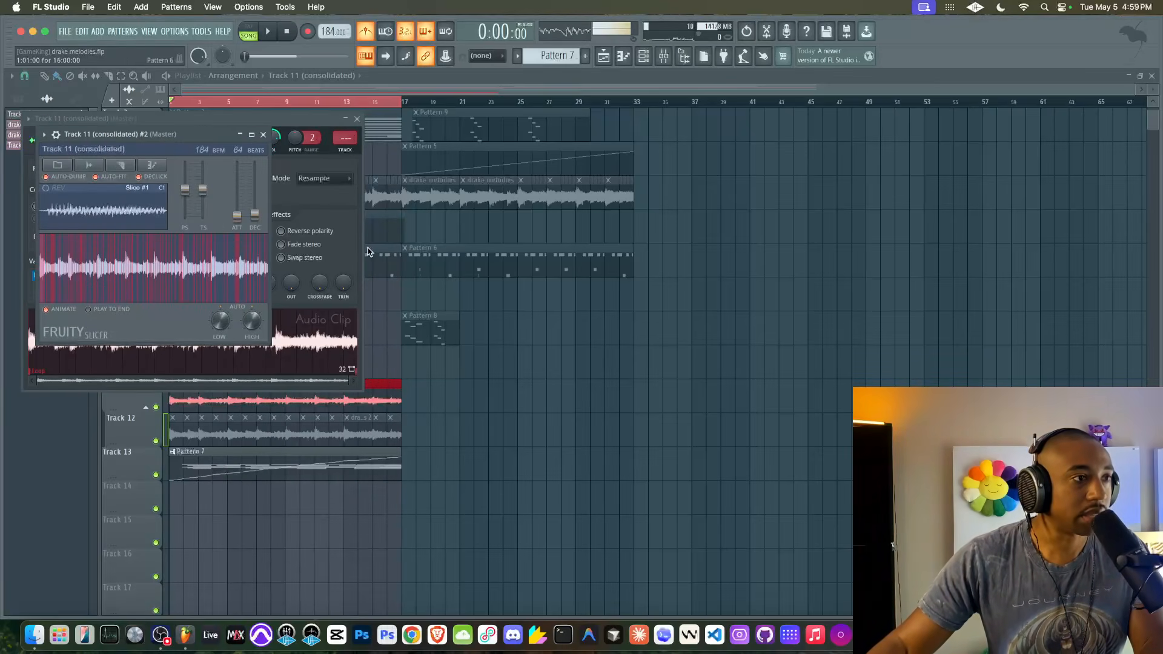
pyautogui.click(121, 165)
pyautogui.click(143, 295)
pyautogui.click(151, 177)
pyautogui.click(155, 179)
# - Move the slicer's notes from Pattern 7 into the empty Pattern 10 and route the slicer channel to mixer track 16
pyautogui.click(648, 56)
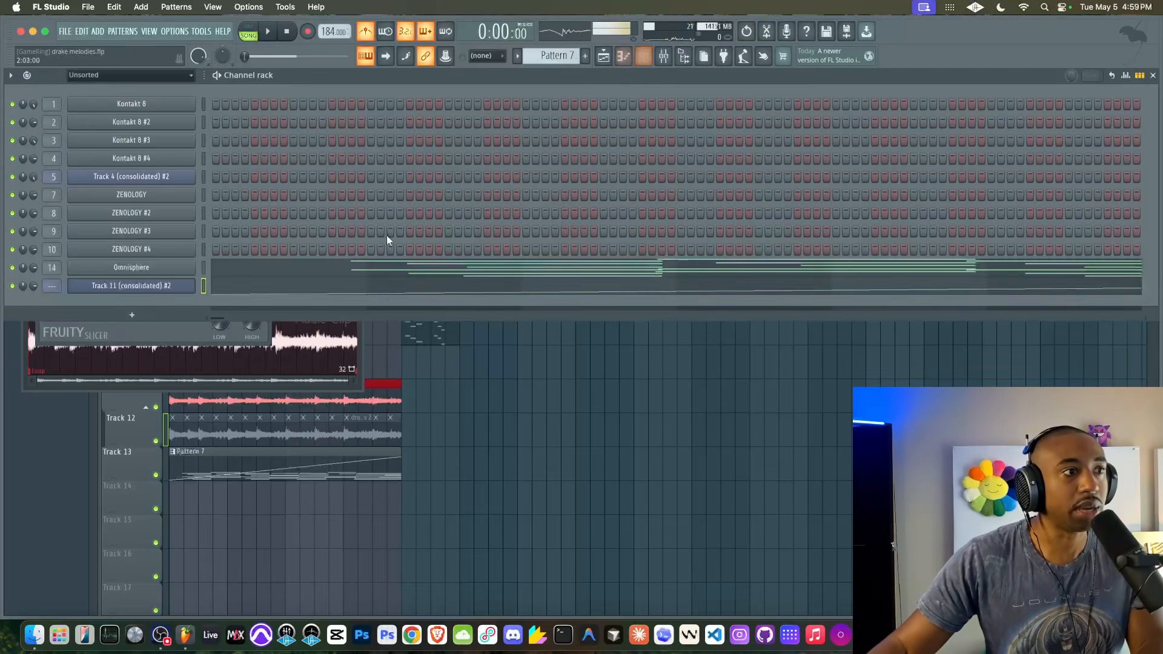
pyautogui.click(569, 53)
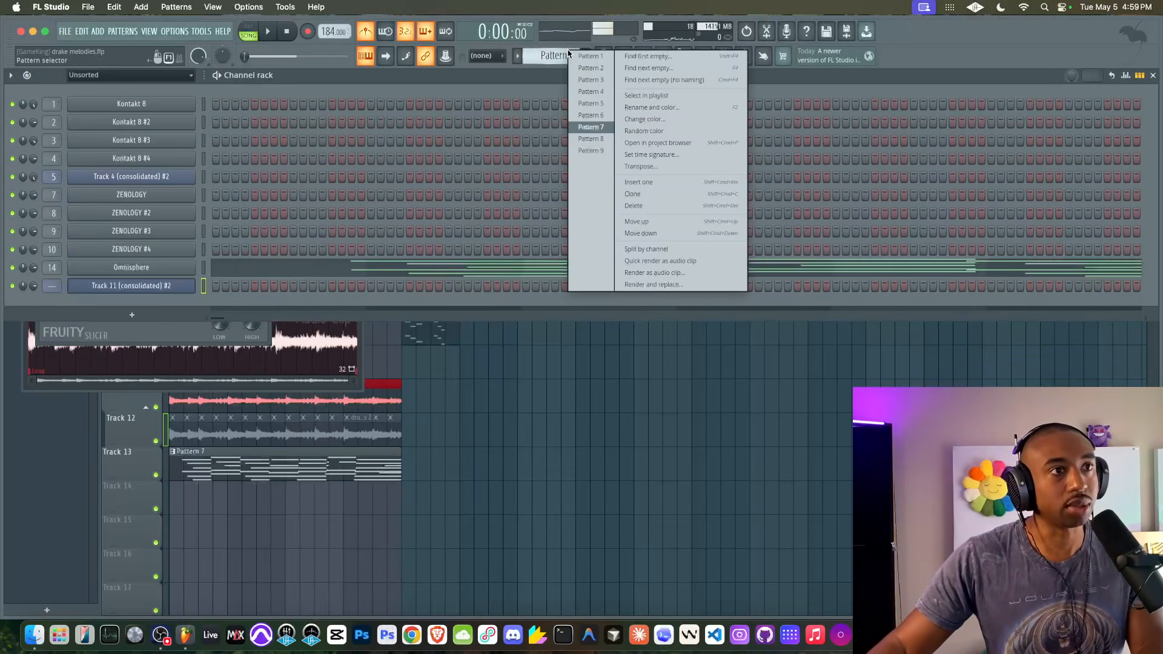
pyautogui.click(628, 56)
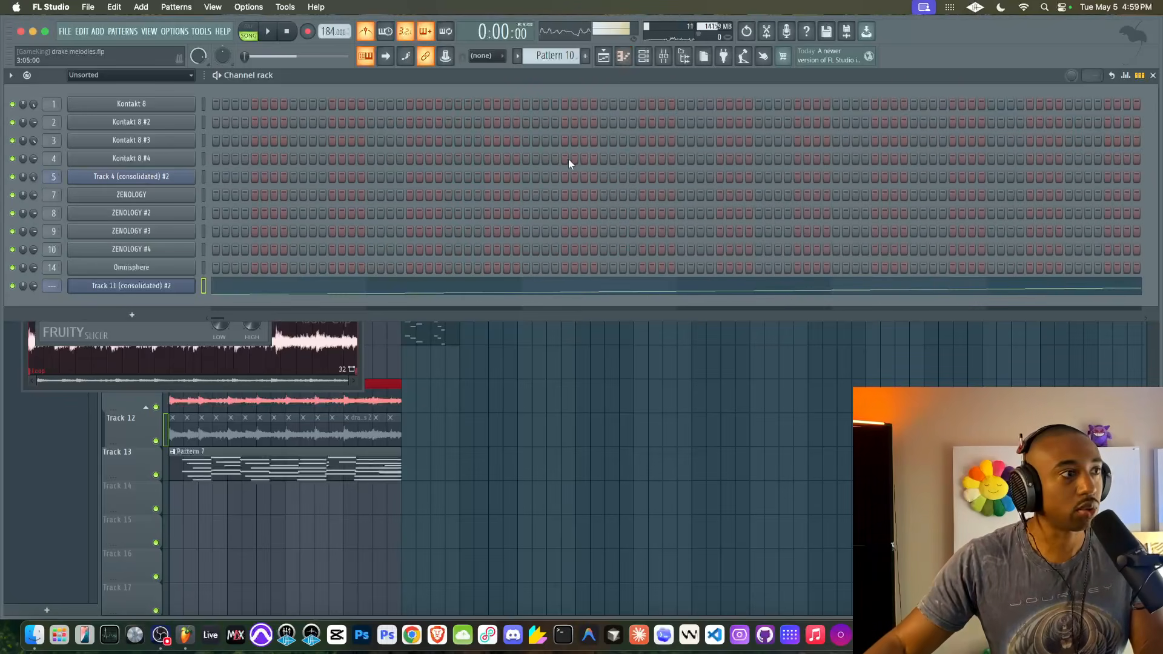
pyautogui.press('super+l')
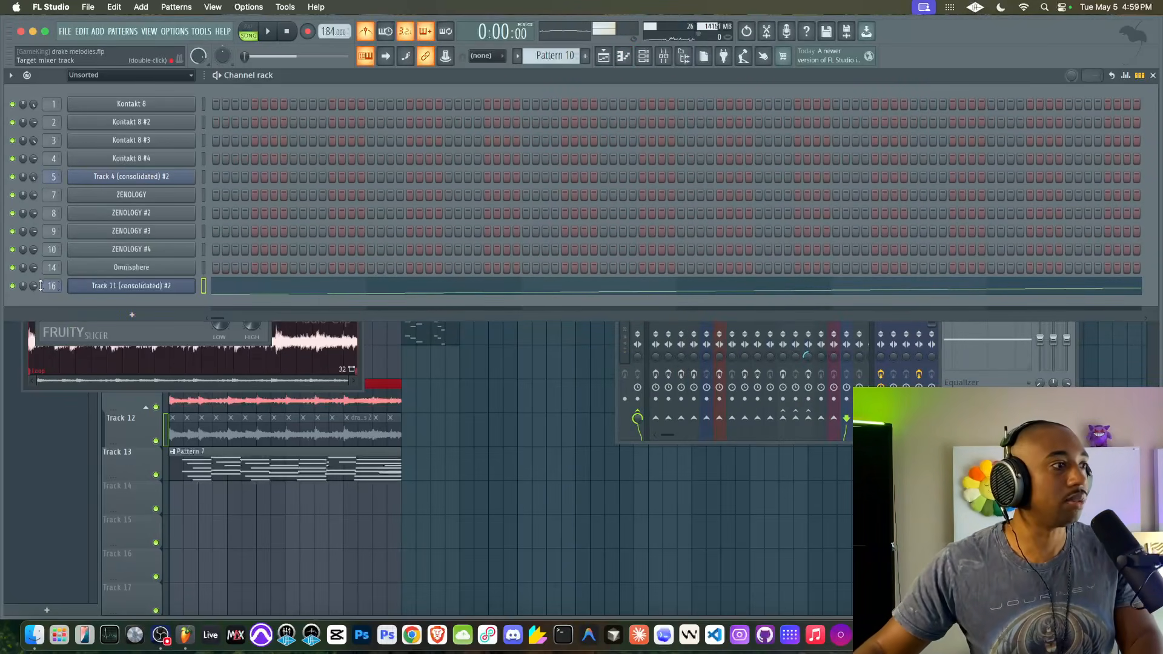
# - Raise the slicer's slice fade-in and replace the consolidated audio clip on Track 11 with Pattern 10 from bar 1
pyautogui.click(103, 286)
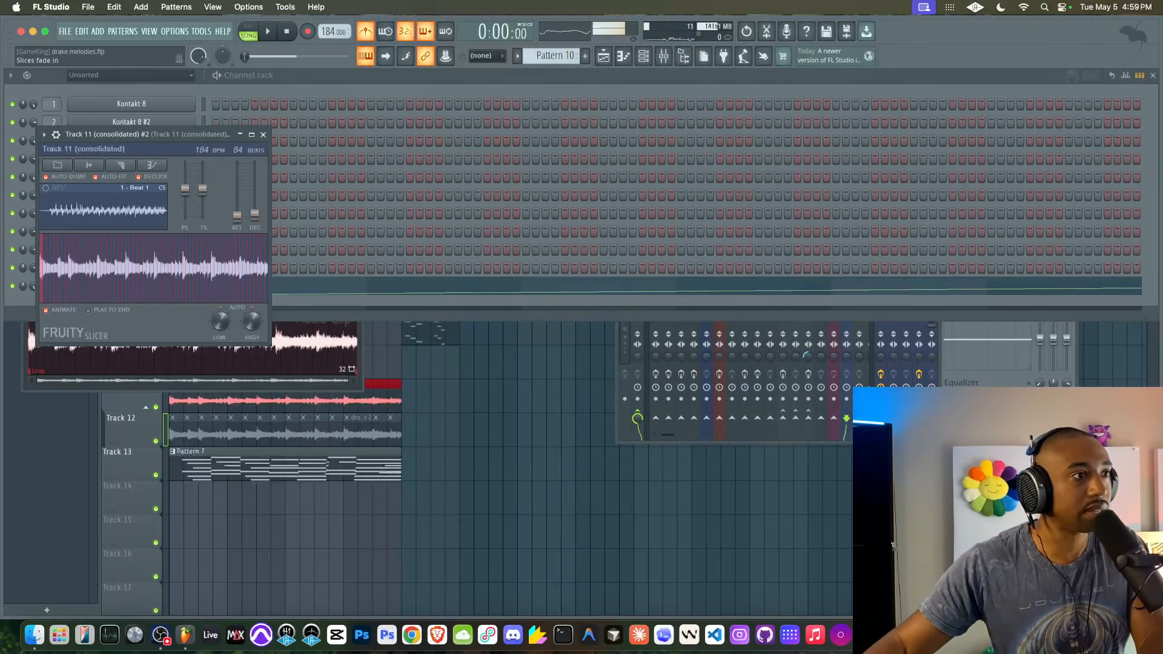
pyautogui.rightClick(479, 494)
pyautogui.rightClick(314, 407)
pyautogui.moveTo(231, 387); pyautogui.dragTo(121, 384)
pyautogui.press('space')
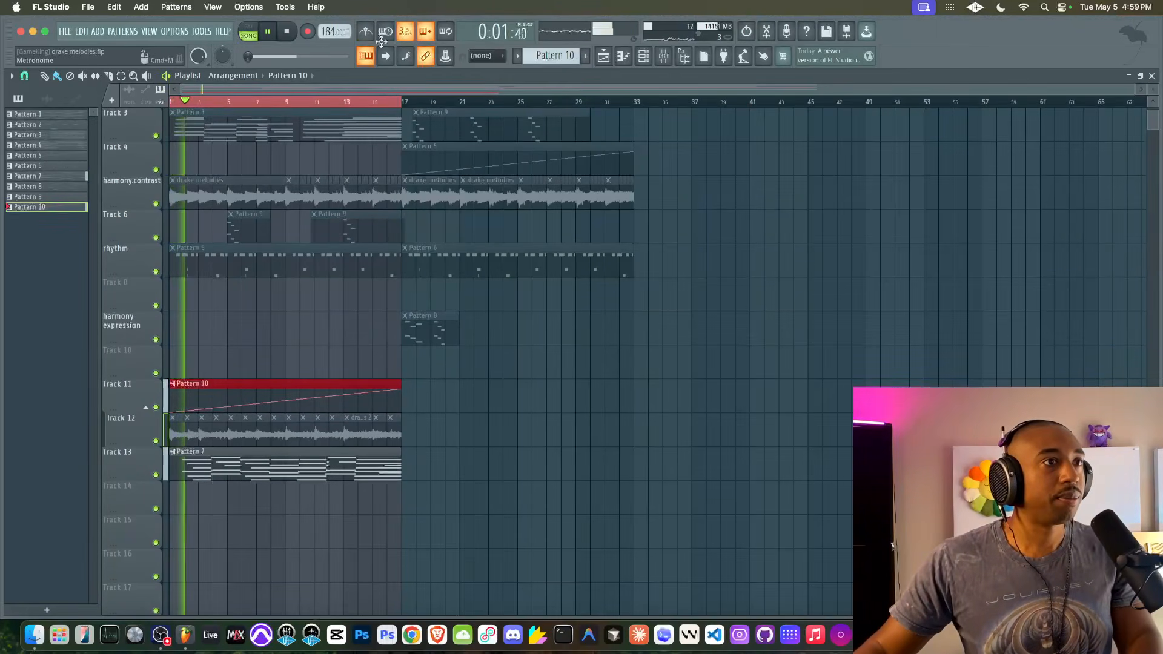
# - Check the slicer channel's miscellaneous functions and open Pattern 10 in the piano roll
pyautogui.press('F6')
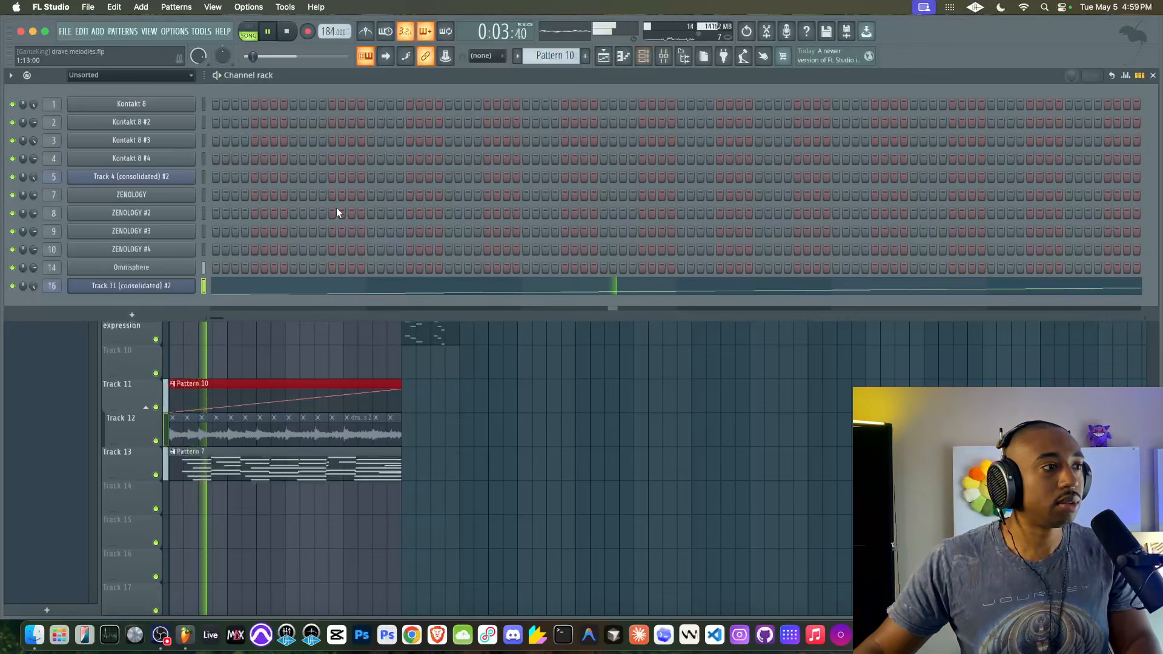
pyautogui.click(135, 288)
pyautogui.click(46, 135)
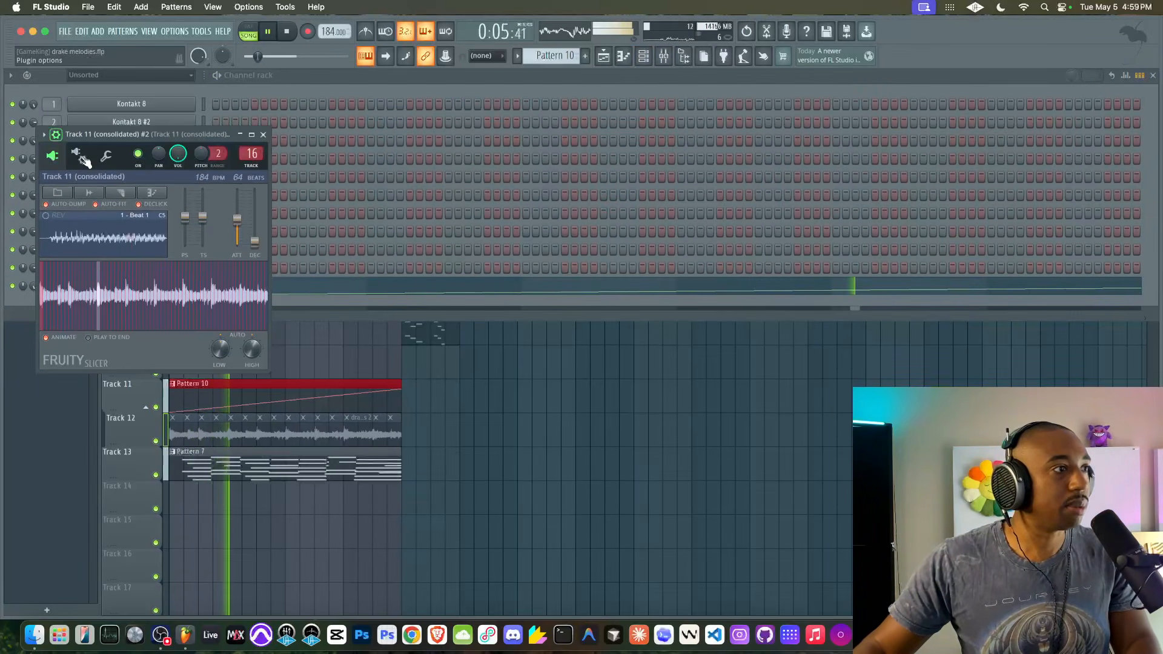
pyautogui.click(106, 156)
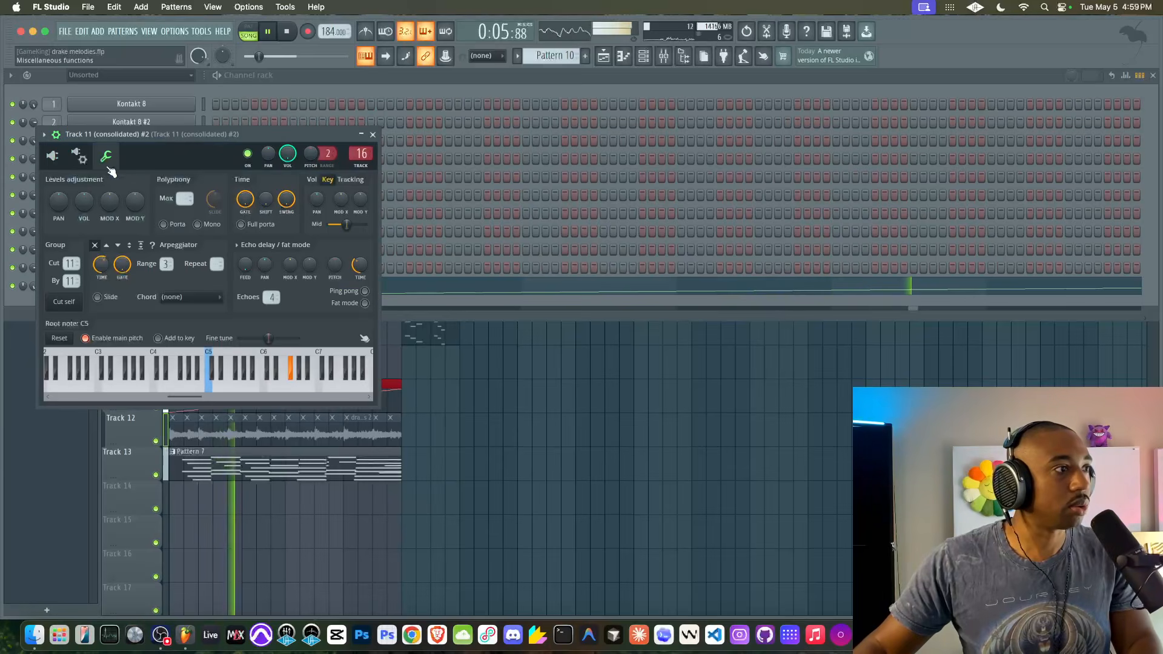
pyautogui.click(361, 135)
pyautogui.press('F6')
pyautogui.doubleClick(286, 386)
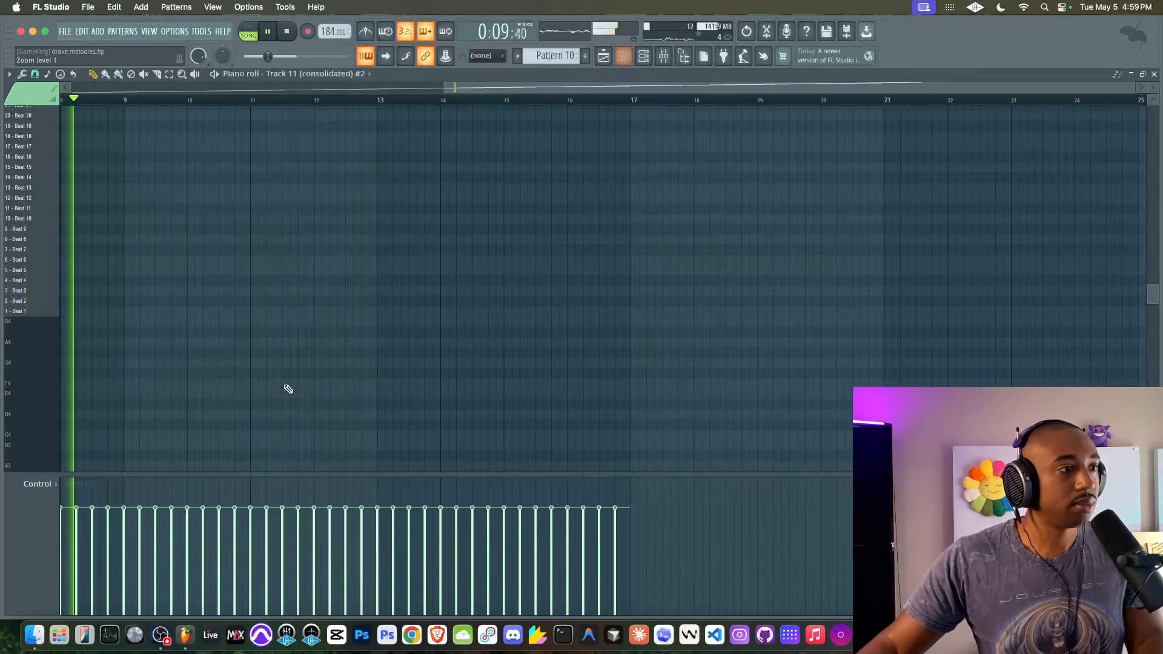
# - Add a one-beat slide note on the Beat 4 slice just before bar 3 of Pattern 10
pyautogui.press('space')
pyautogui.hscroll(-5, 169, 351)
pyautogui.scroll(-3, 169, 351)
pyautogui.scroll(5, 168, 352)
pyautogui.hscroll(-3, 169, 351)
pyautogui.scroll(-5, 169, 351)
pyautogui.press('space')
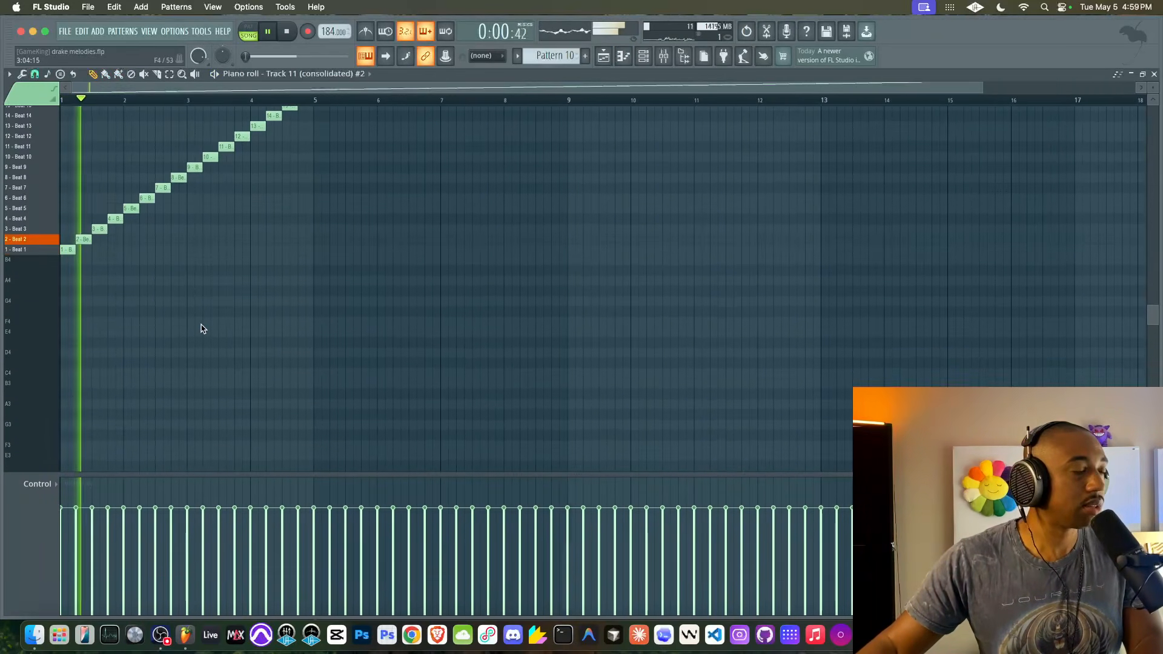
pyautogui.press('space')
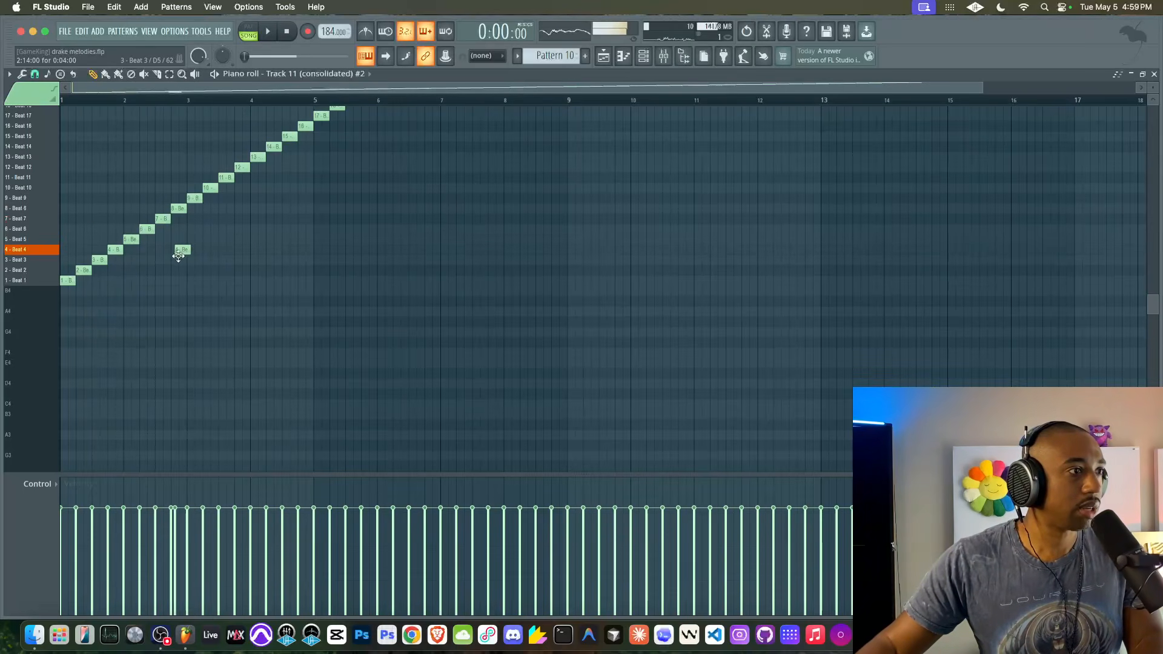
pyautogui.doubleClick(175, 250)
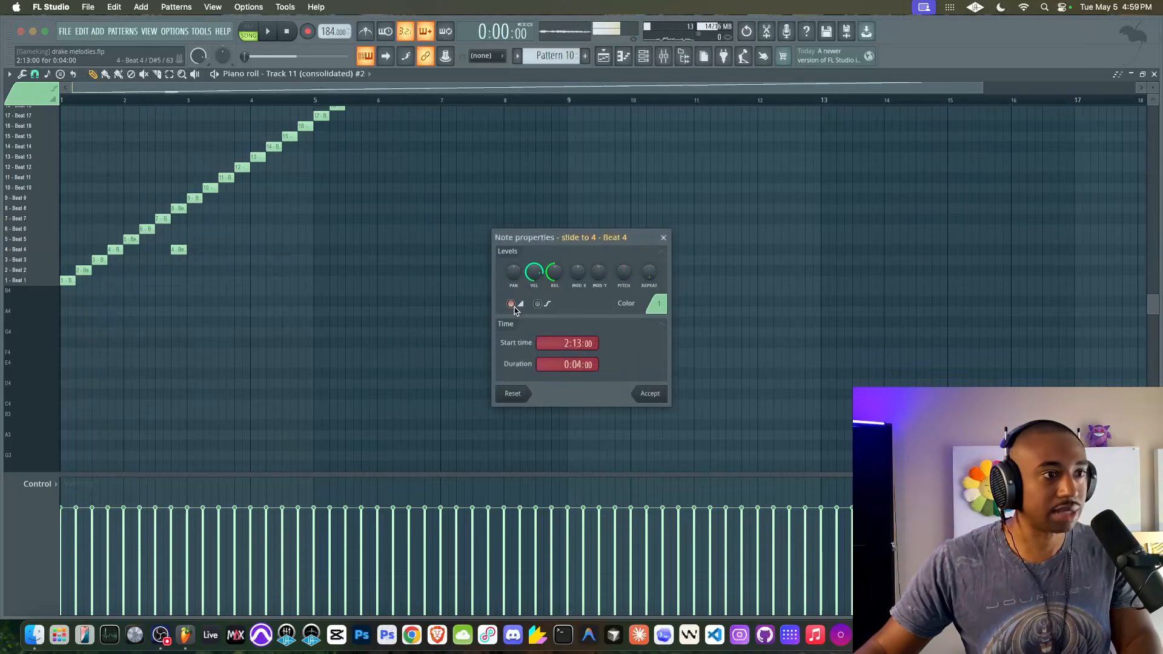
pyautogui.click(658, 388)
# - Move the slide note to the Beat 10 slice just before bar 5 and set the piano roll snap to 1/3 beat
pyautogui.press('space')
pyautogui.scroll(3, 202, 283)
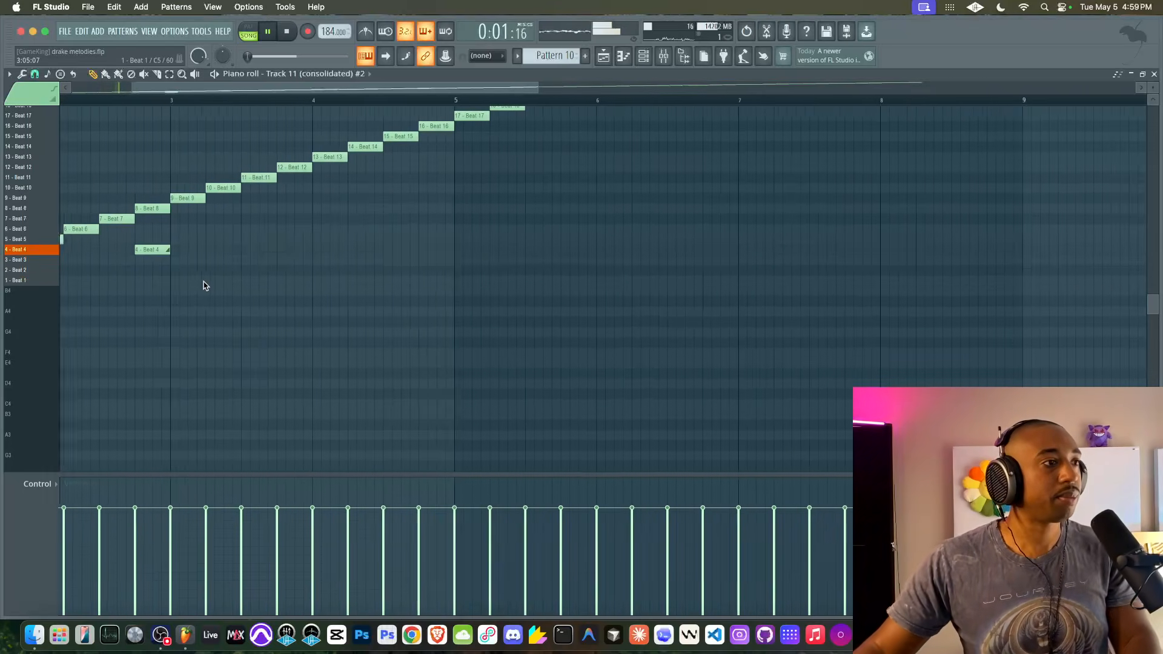
pyautogui.scroll(-2, 332, 252)
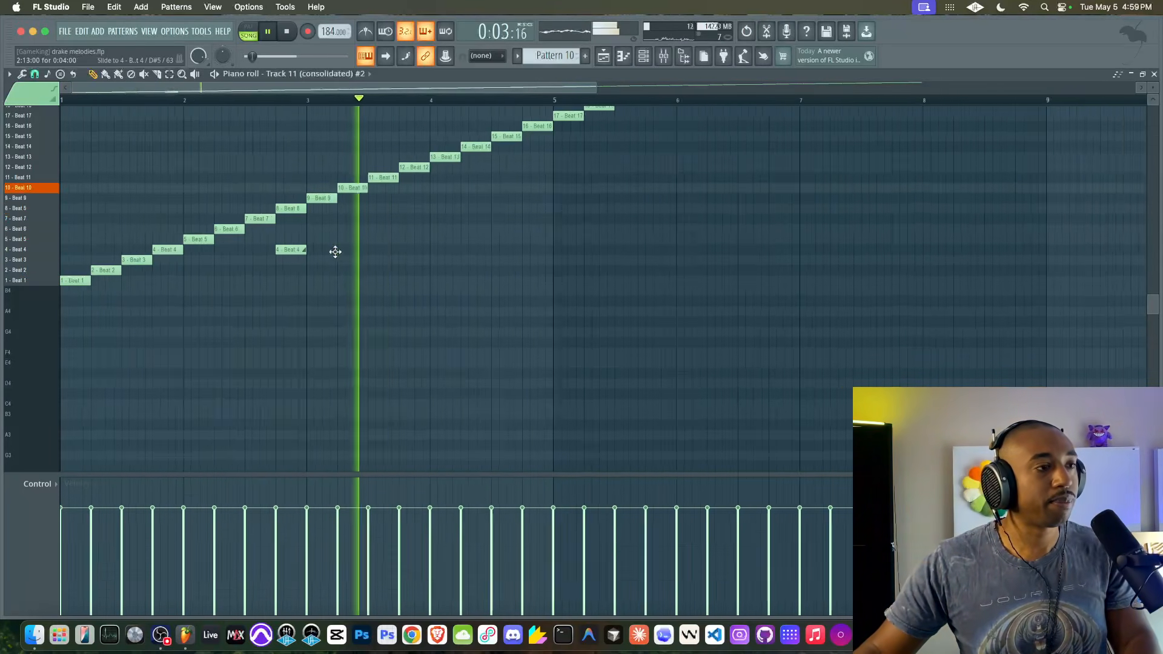
pyautogui.scroll(-2, 284, 253)
pyautogui.moveTo(220, 249); pyautogui.dragTo(395, 187)
pyautogui.click(34, 73)
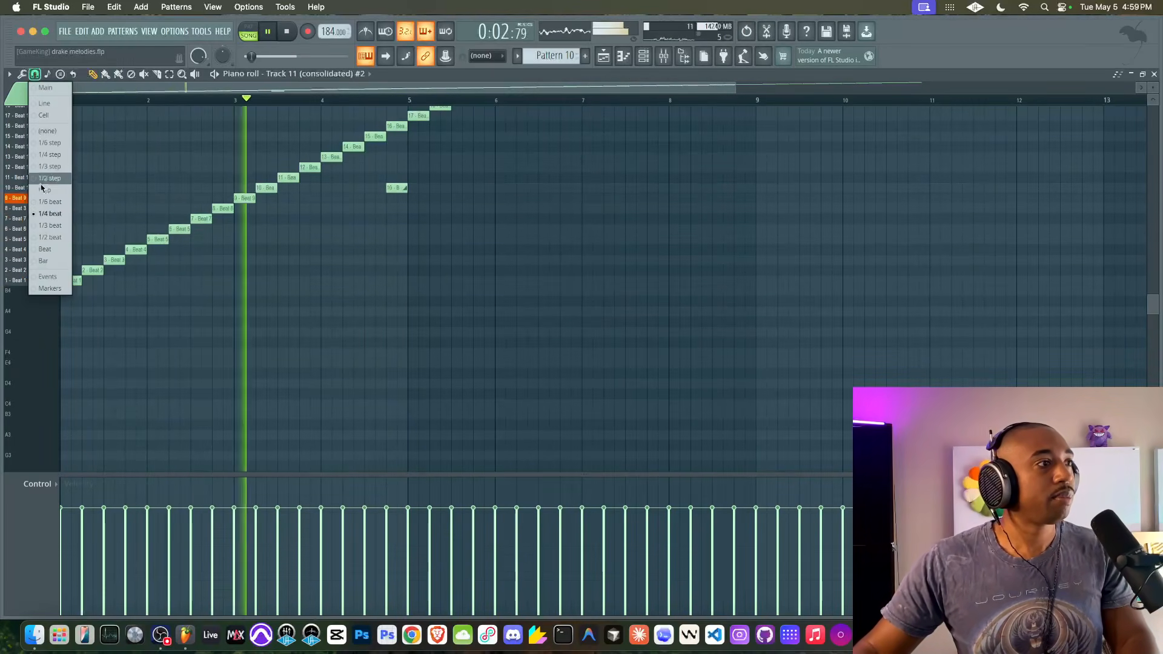
pyautogui.click(43, 228)
pyautogui.scroll(-1, 324, 293)
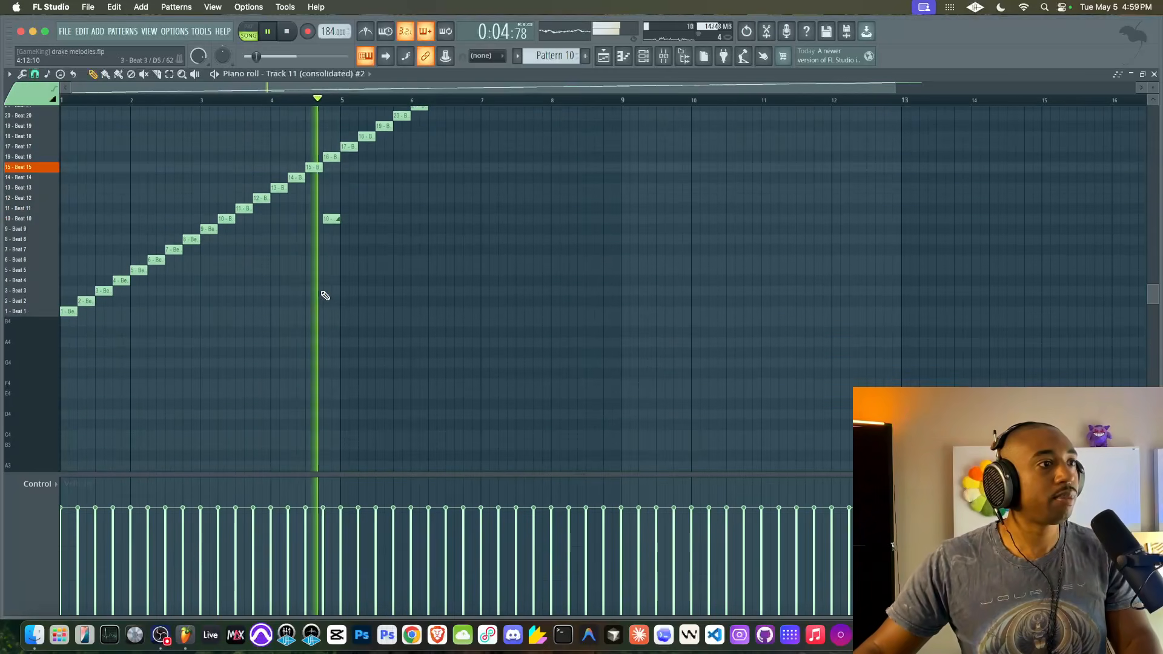
# - Add slide notes on the Beat 18 slice just before bar 7 and the Beat 27 slice just before bar 9
pyautogui.scroll(5, 364, 225)
pyautogui.scroll(2, 365, 224)
pyautogui.scroll(-5, 371, 294)
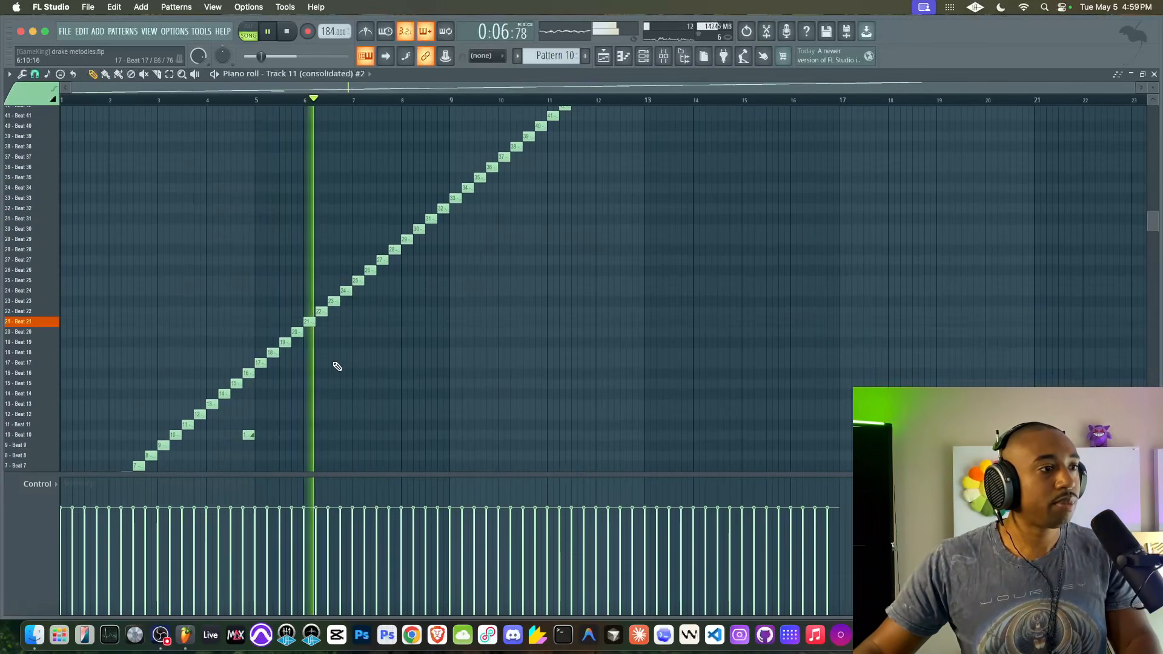
pyautogui.scroll(1, 341, 372)
pyautogui.click(344, 352)
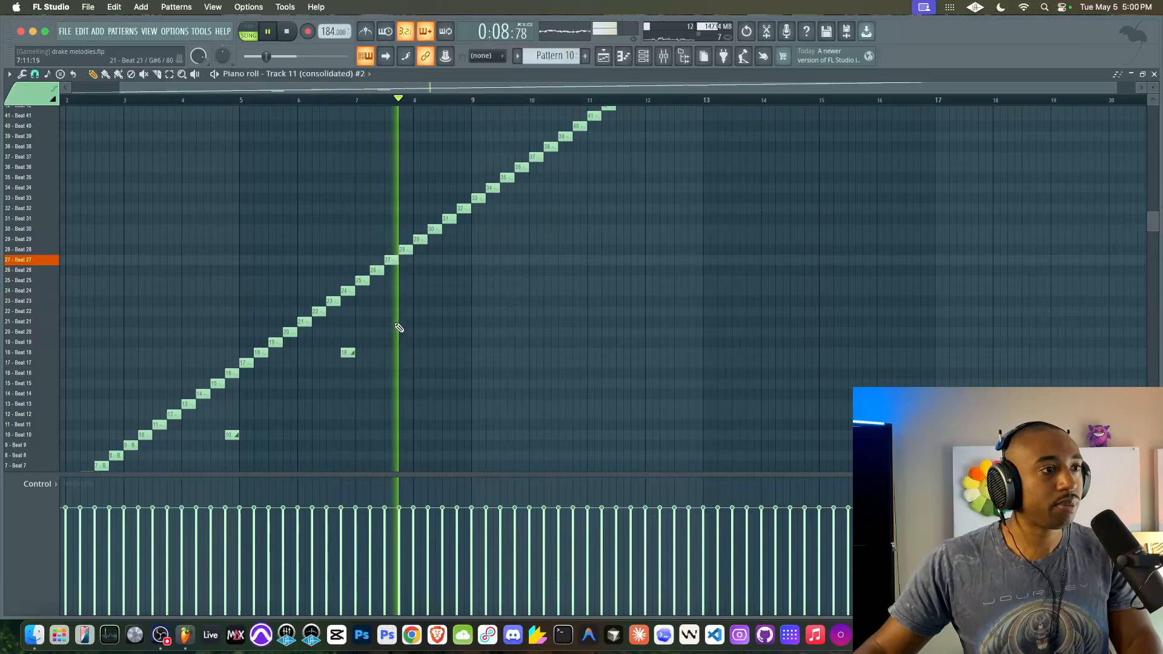
pyautogui.click(457, 259)
# - Delete all Pattern 10 notes from bar 9 up to bar 17
pyautogui.scroll(-2, 576, 252)
pyautogui.moveTo(410, 208); pyautogui.dragTo(772, 100)
pyautogui.press('Delete')
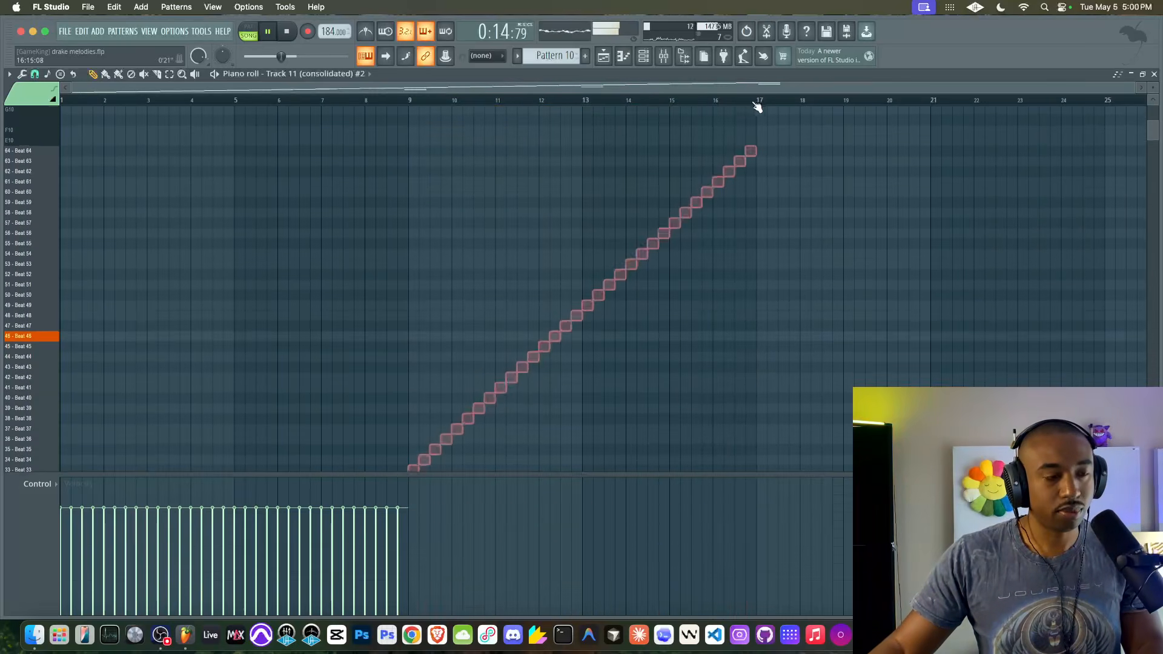
# - Duplicate the Pattern 10 clip on Track 11 at bar 9 so it fills the rest of the 16-bar section
pyautogui.press('F5')
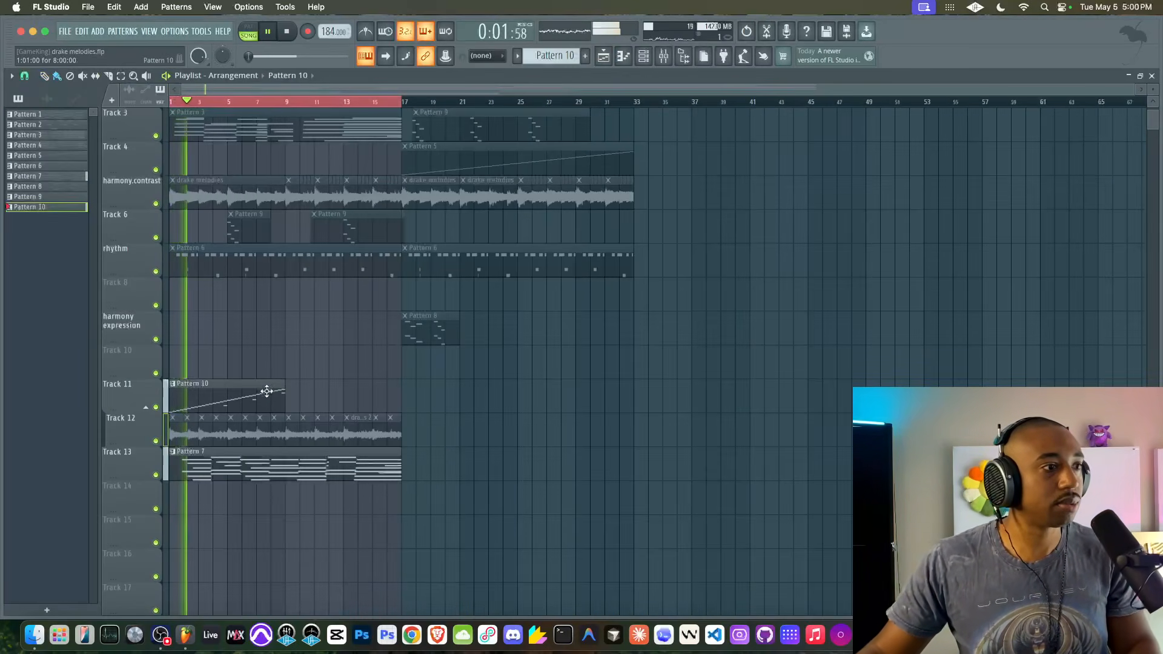
pyautogui.keyDown('shift'); pyautogui.moveTo(234, 395); pyautogui.dragTo(343, 393); pyautogui.keyUp('shift')
pyautogui.rightClick(457, 406)
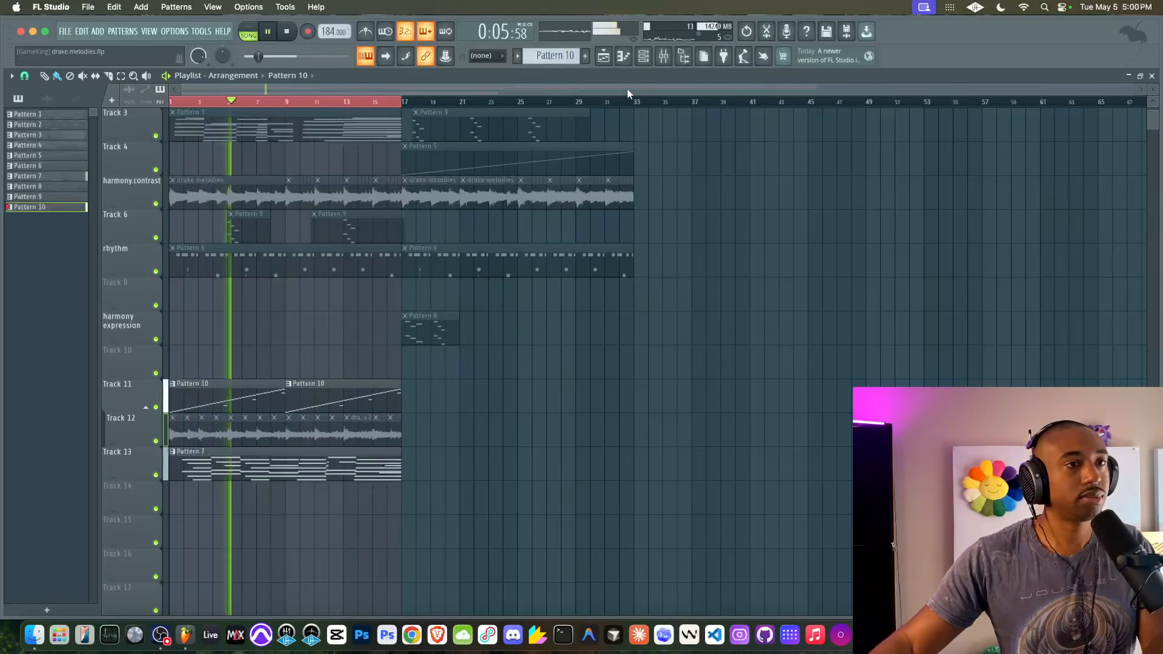
# - Open the Track 11 (consolidated) #2 channel settings and turn on an upward arpeggiator with a range of 2 octaves
pyautogui.click(643, 57)
pyautogui.click(103, 265)
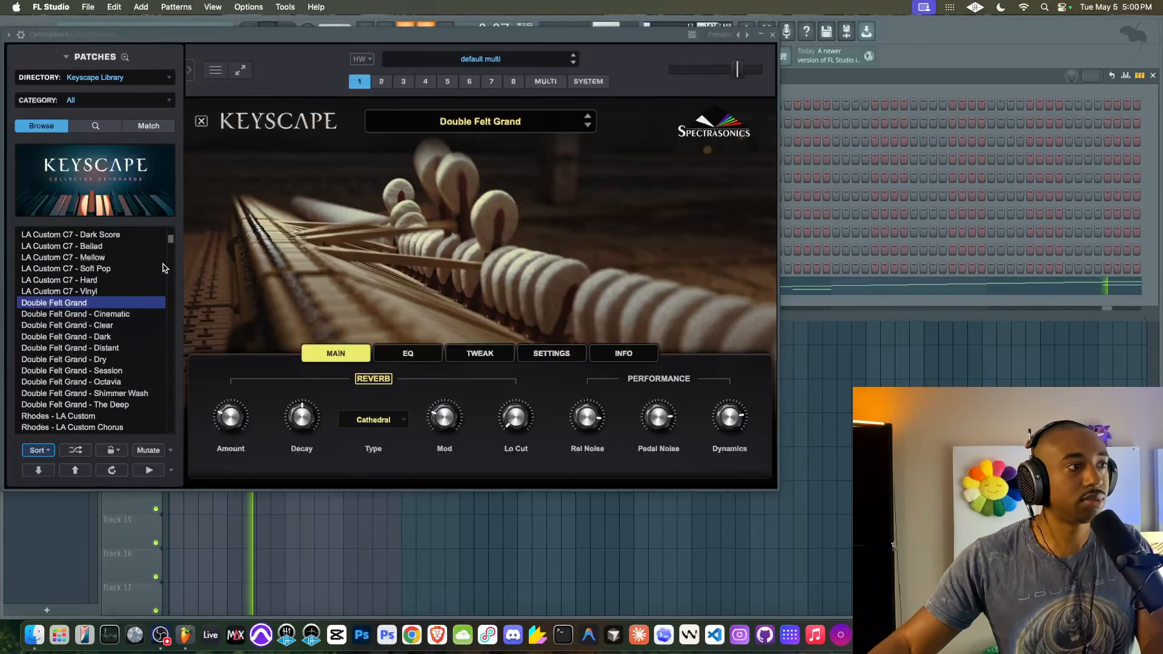
pyautogui.click(775, 35)
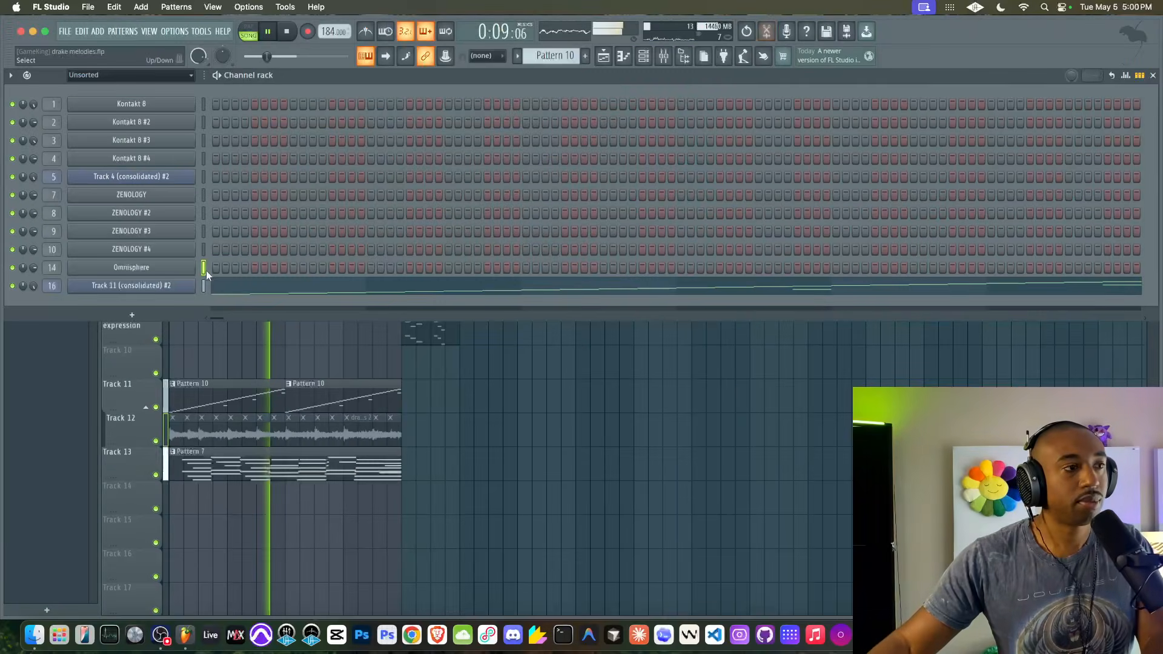
pyautogui.click(174, 286)
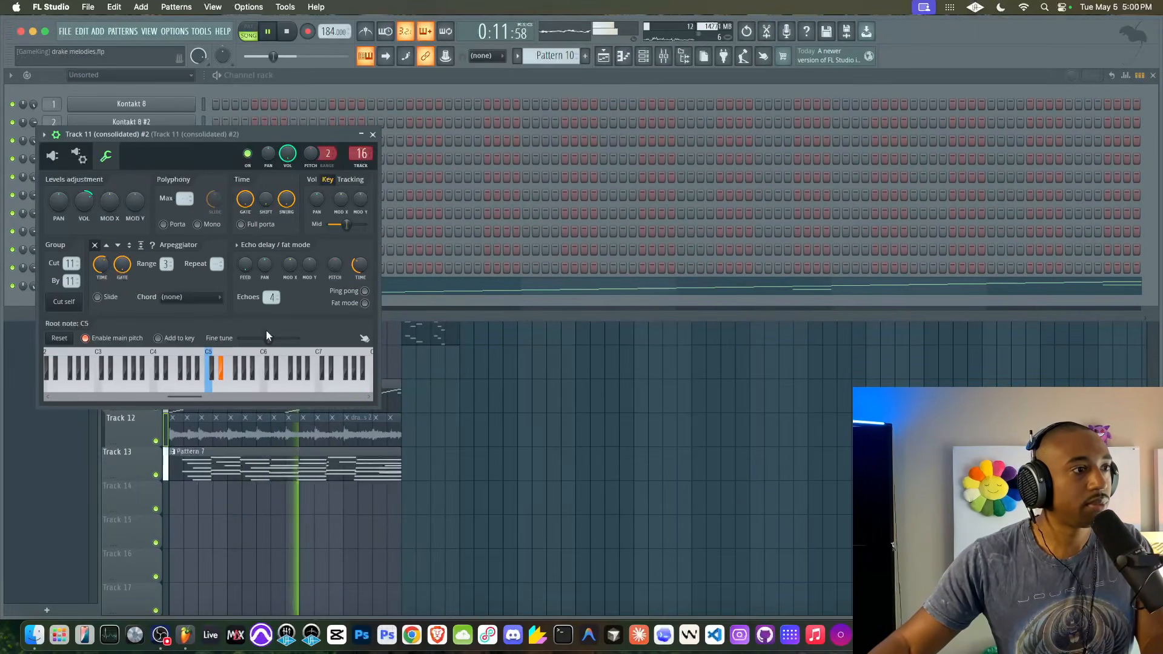
pyautogui.click(106, 245)
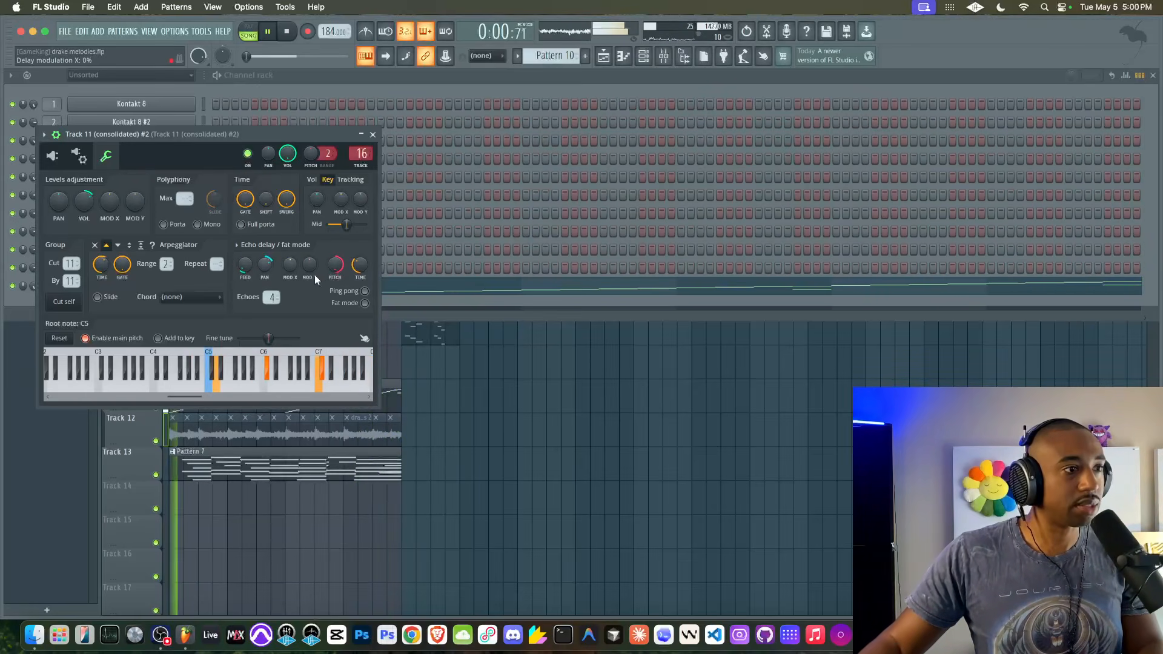
# - Enable ping pong on the slicer channel's echo delay, show the mixer and set the arpeggiator gate to 25%
pyautogui.click(365, 292)
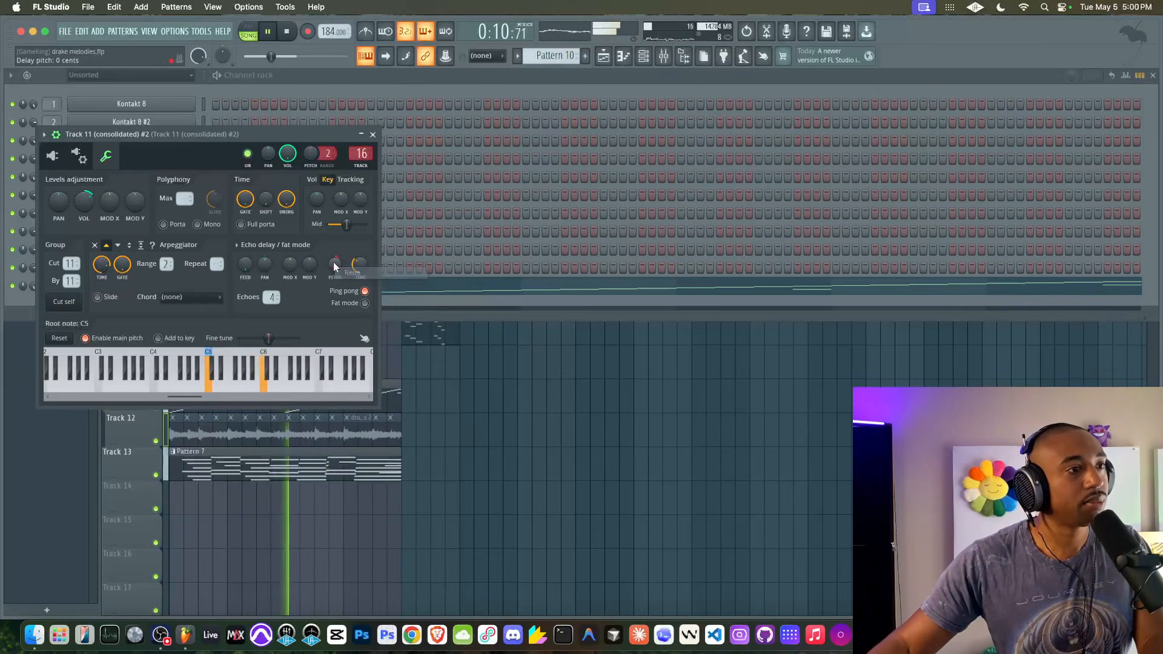
pyautogui.moveTo(265, 265); pyautogui.dragTo(265, 266)
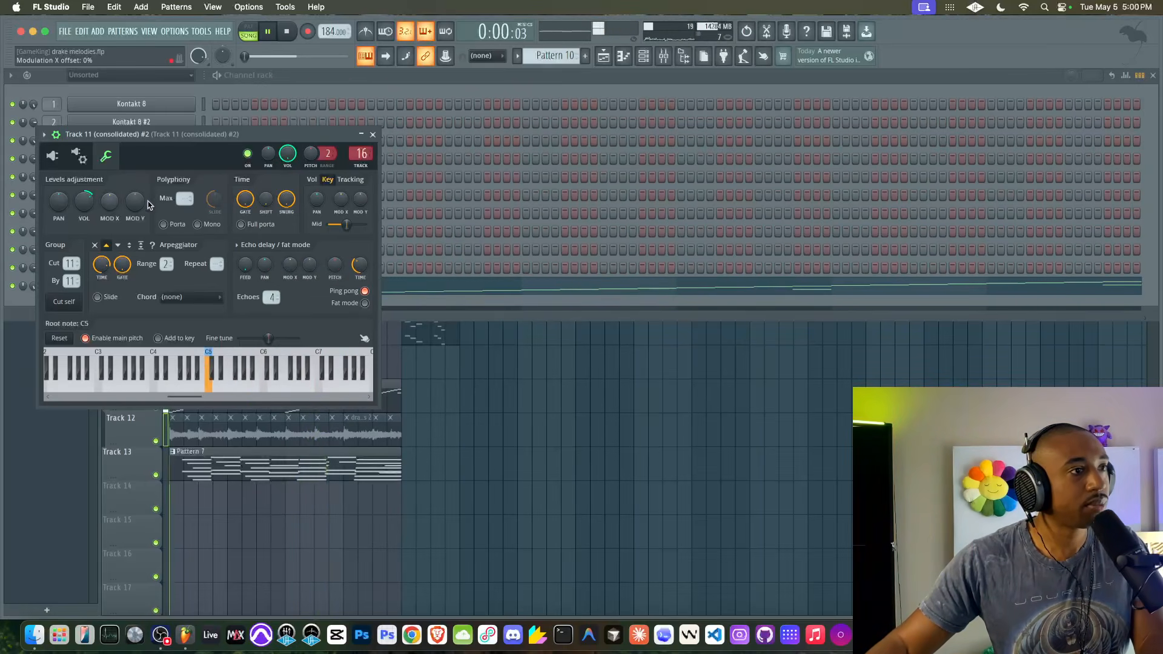
pyautogui.click(664, 56)
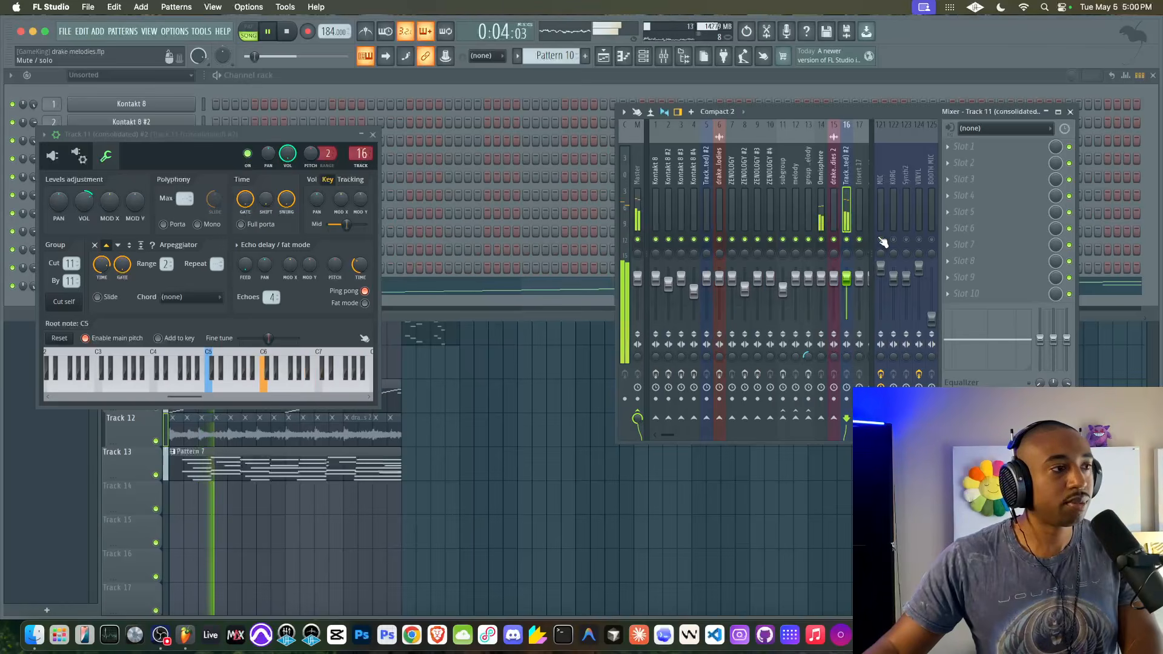
pyautogui.press('space')
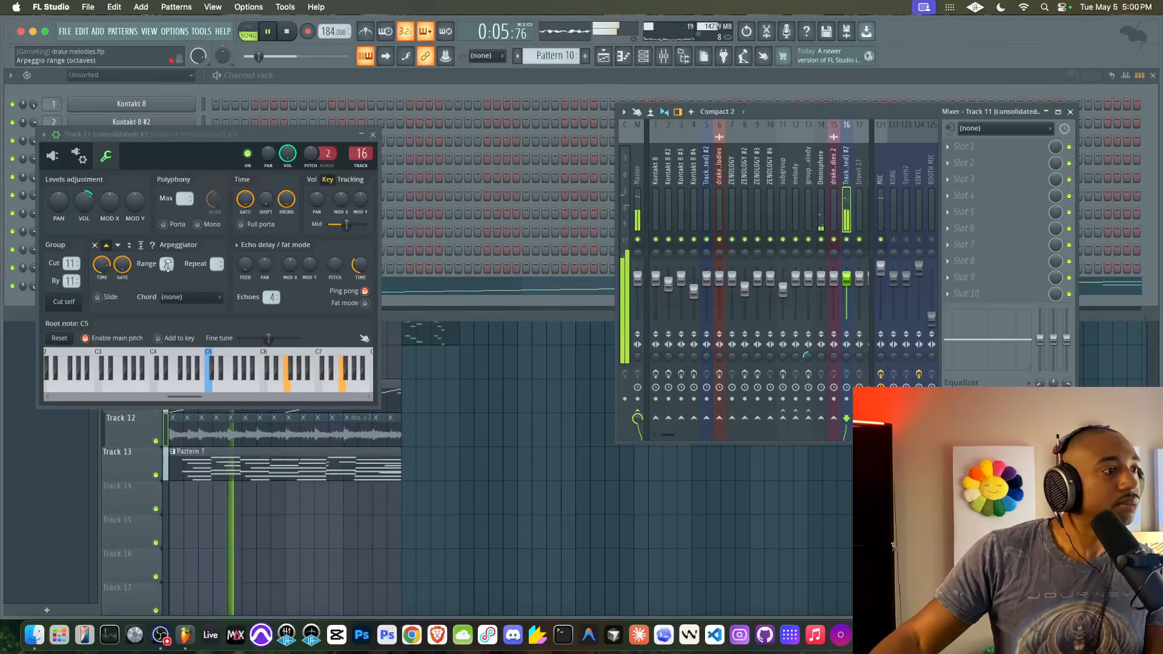
pyautogui.moveTo(122, 265); pyautogui.dragTo(122, 308)
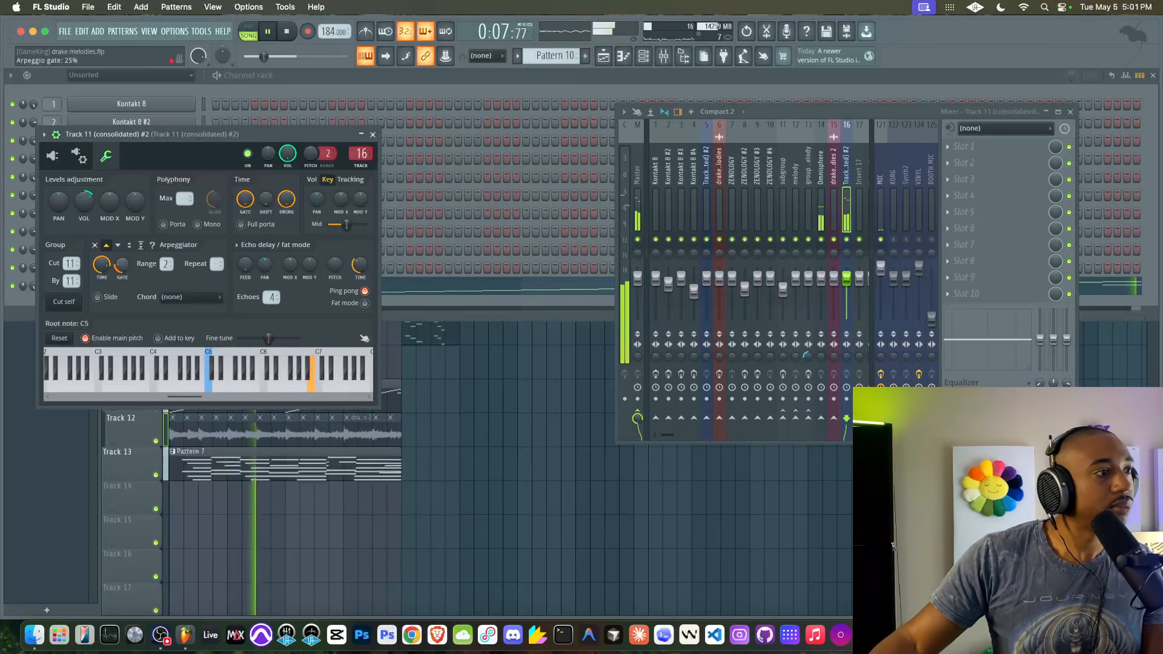
# - Try a longer time stretch in the slicer, reset it to default and lower the pitch shift close to its minimum
pyautogui.click(52, 156)
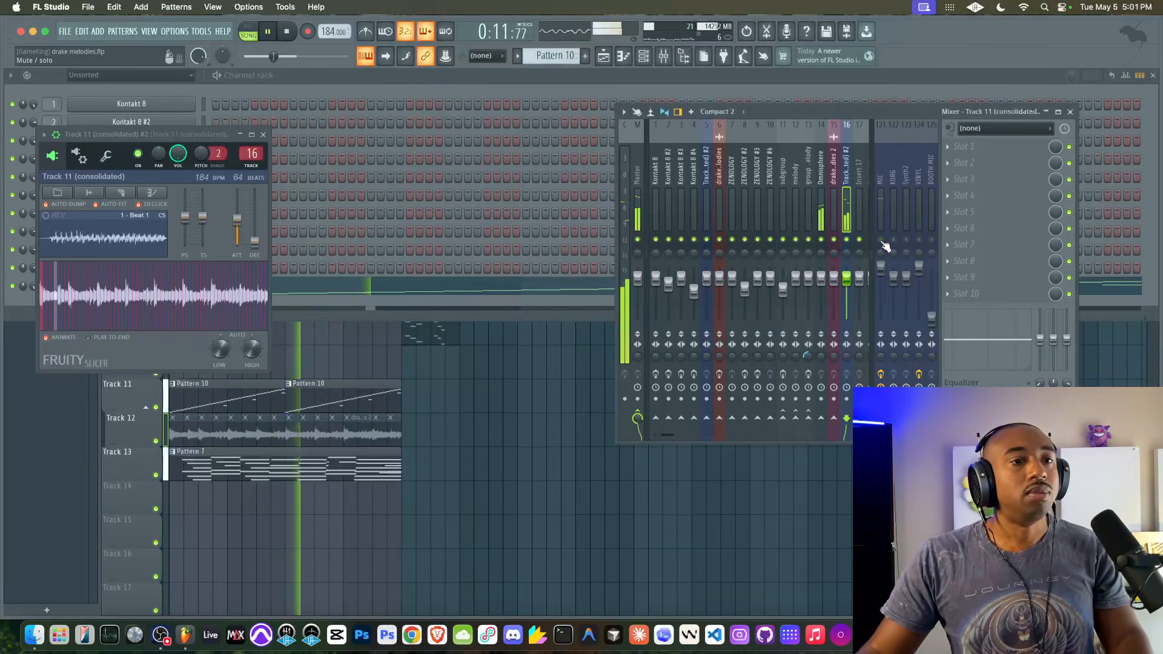
pyautogui.moveTo(209, 227)
pyautogui.mouseDown()
pyautogui.moveTo(207, 236)
pyautogui.moveTo(206, 212)
pyautogui.mouseUp()
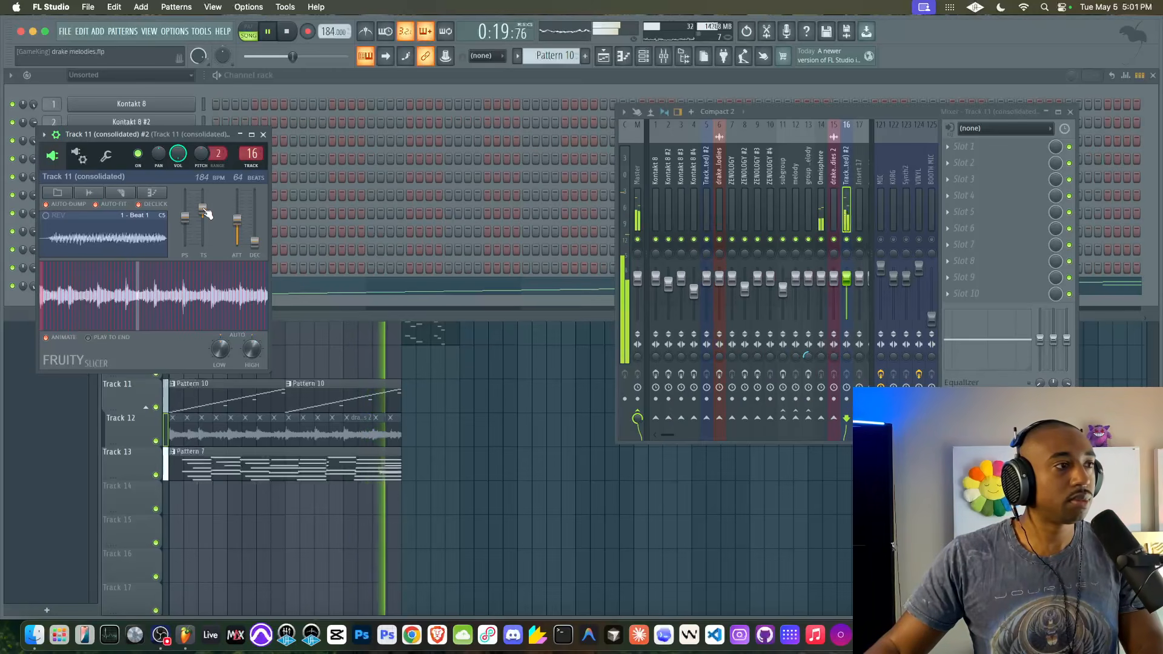
pyautogui.moveTo(185, 216); pyautogui.dragTo(187, 193)
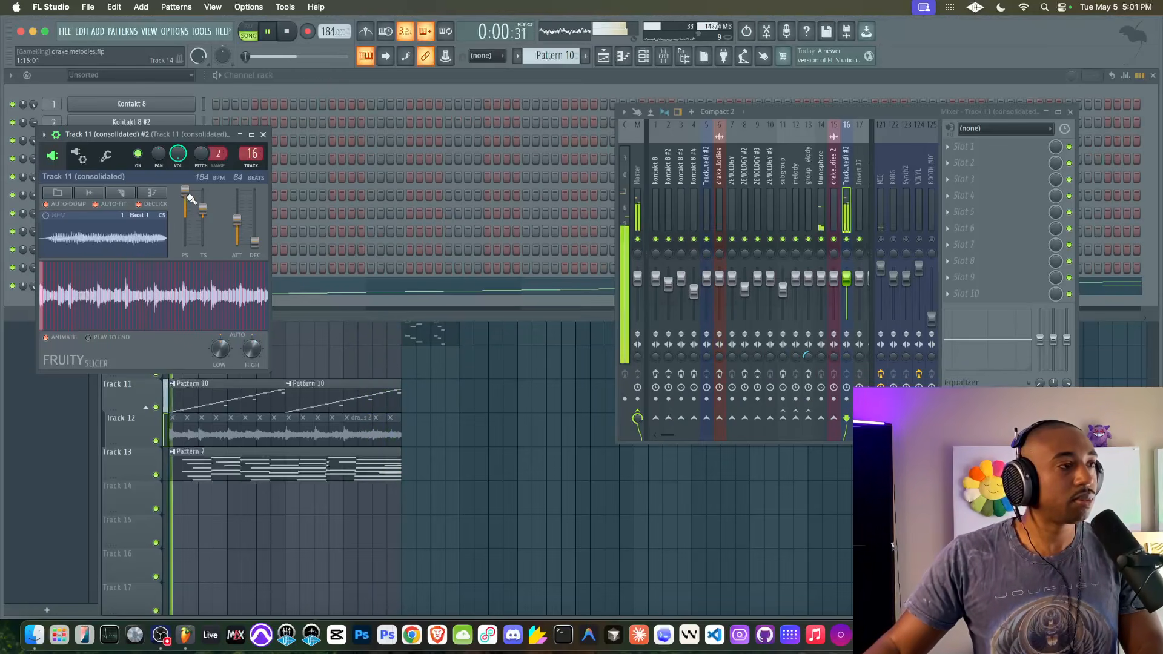
pyautogui.rightClick(203, 224)
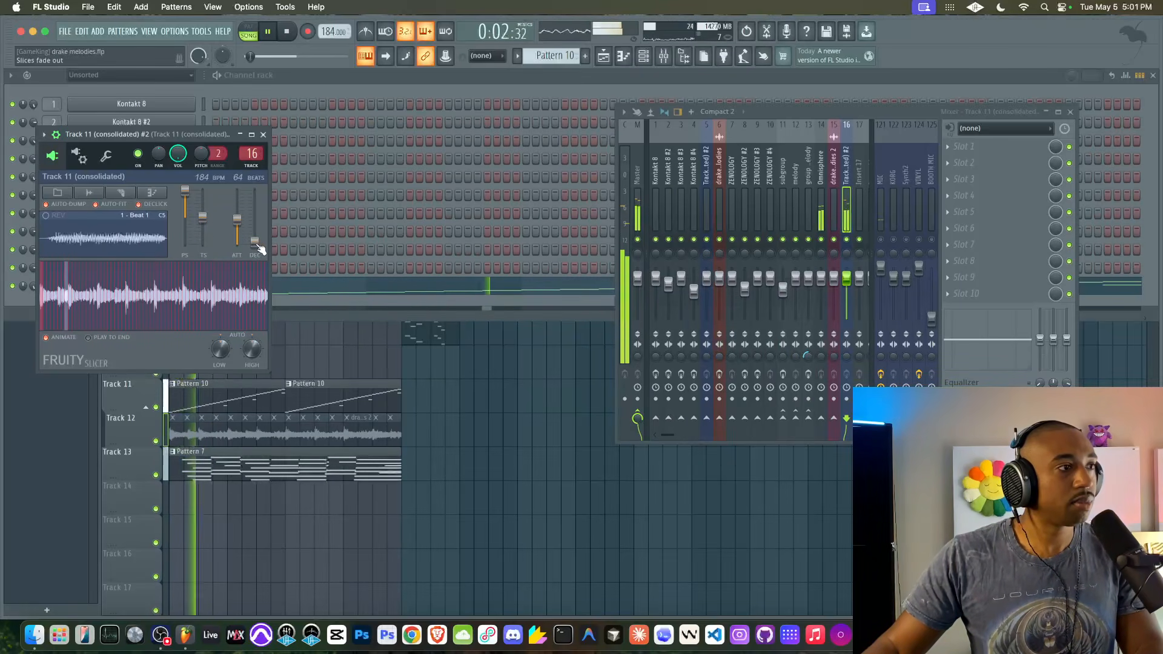
pyautogui.moveTo(185, 211); pyautogui.dragTo(186, 242)
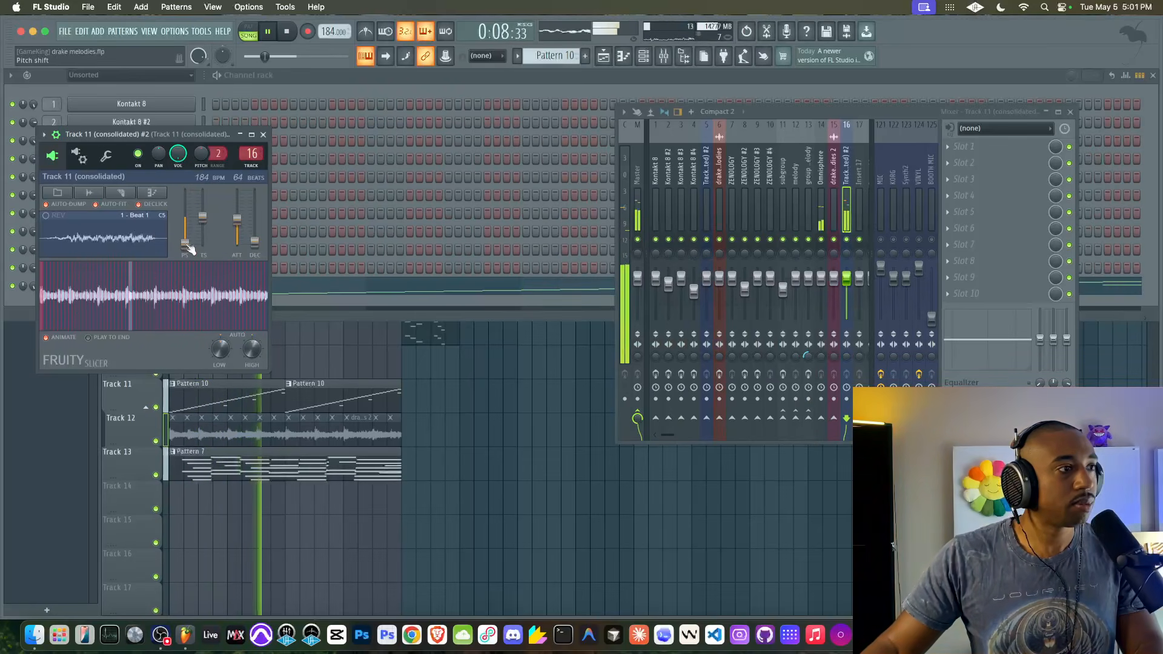
pyautogui.press('space')
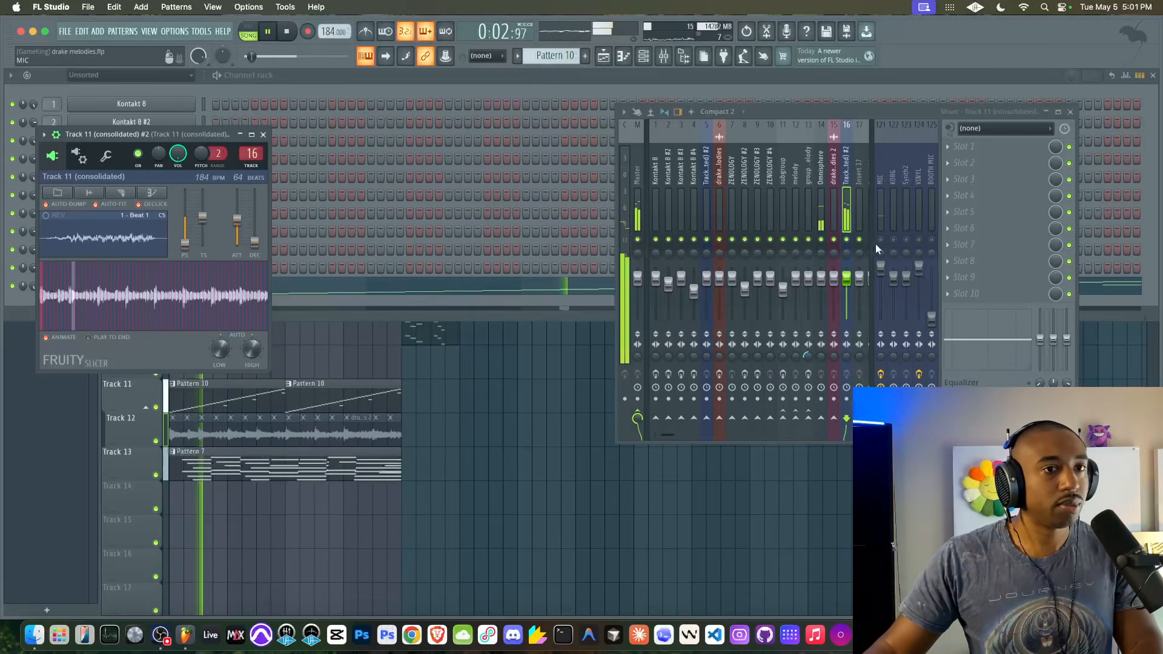
# - Check the slicer channel's envelope settings, turn off its arpeggiator and set its root note to F4
pyautogui.click(78, 156)
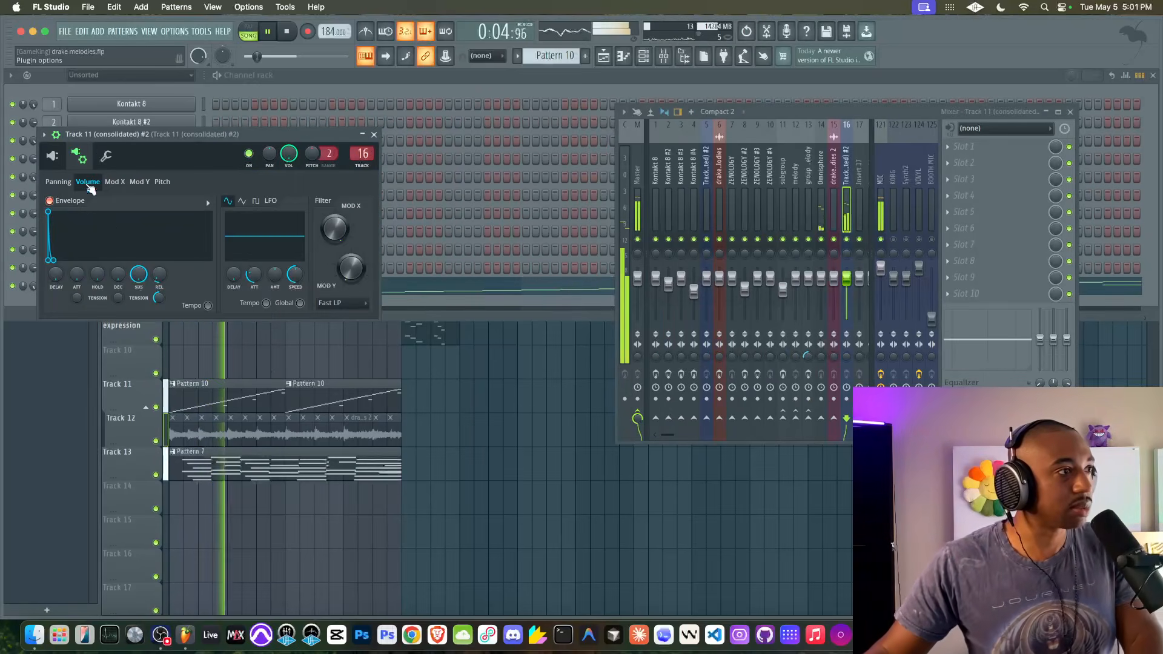
pyautogui.click(106, 156)
pyautogui.press('space')
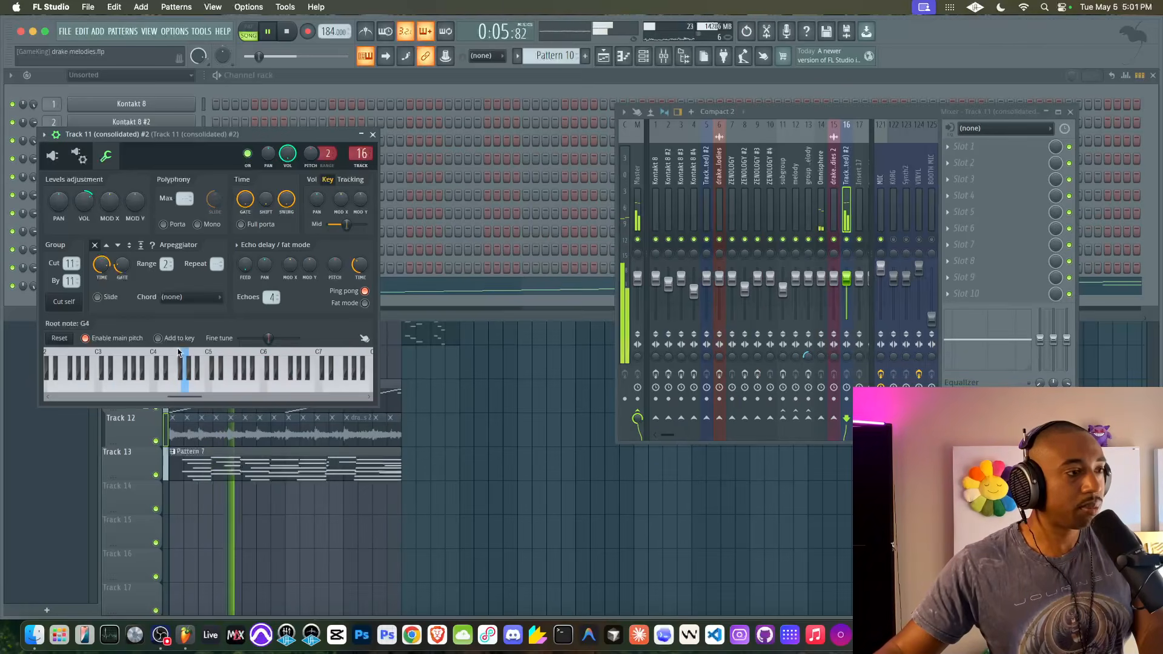
pyautogui.rightClick(171, 360)
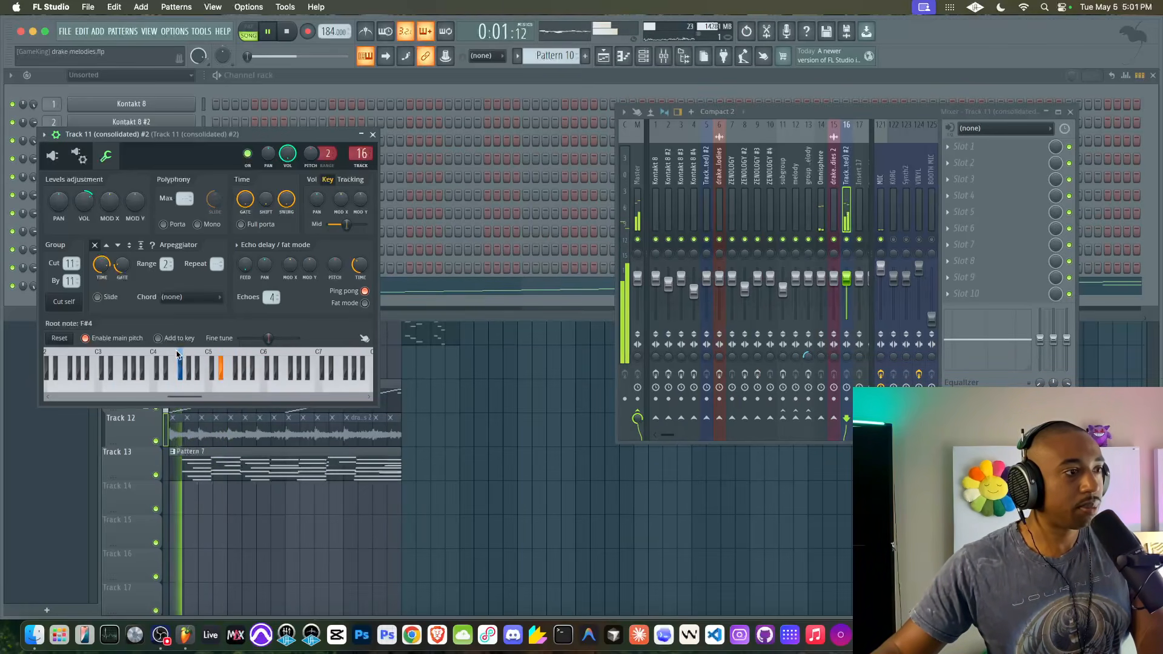
pyautogui.click(881, 240)
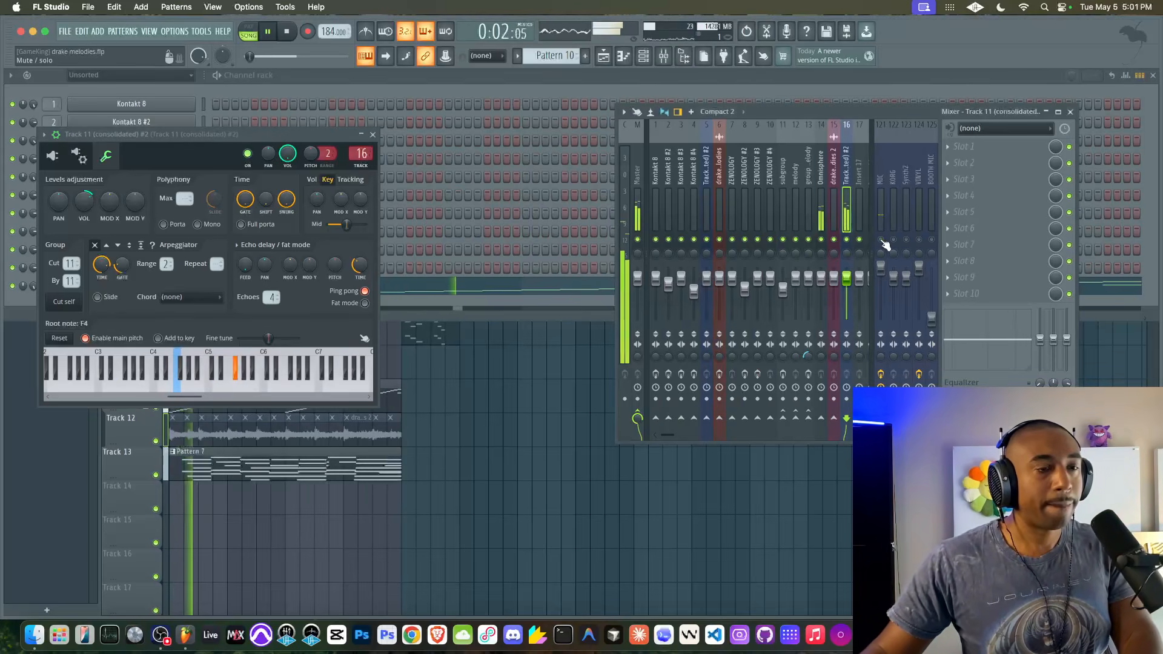
# - Audition the slicer with root note C5, clear the selected key zone, restore the root to F4 and return to the playlist
pyautogui.click(212, 353)
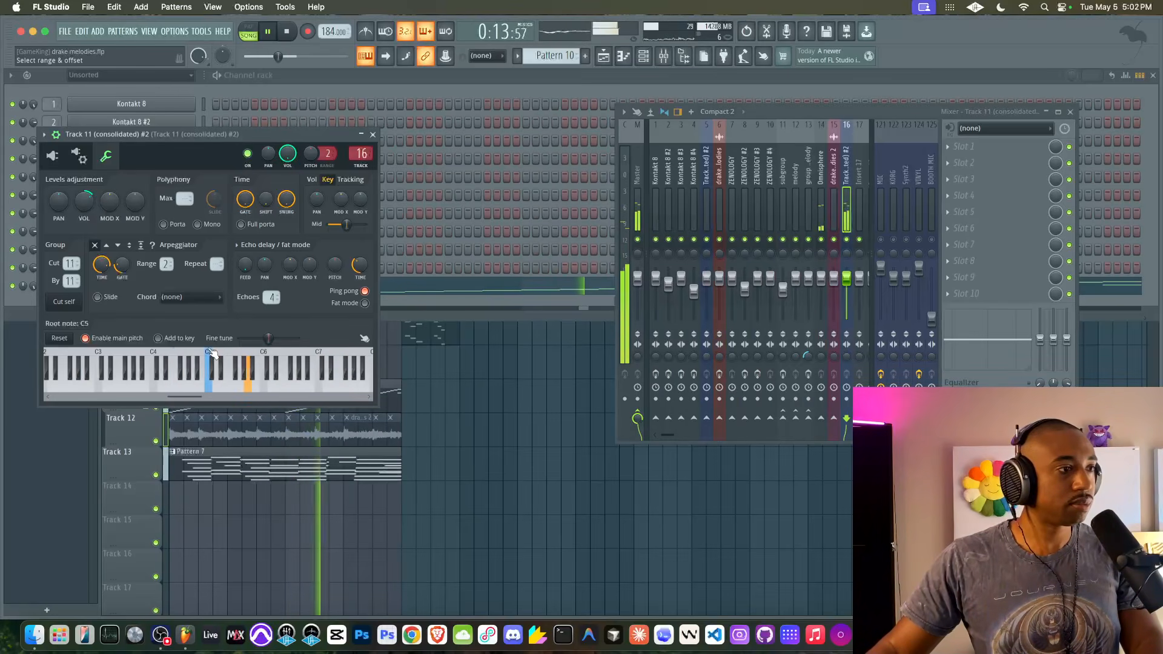
pyautogui.click(168, 352)
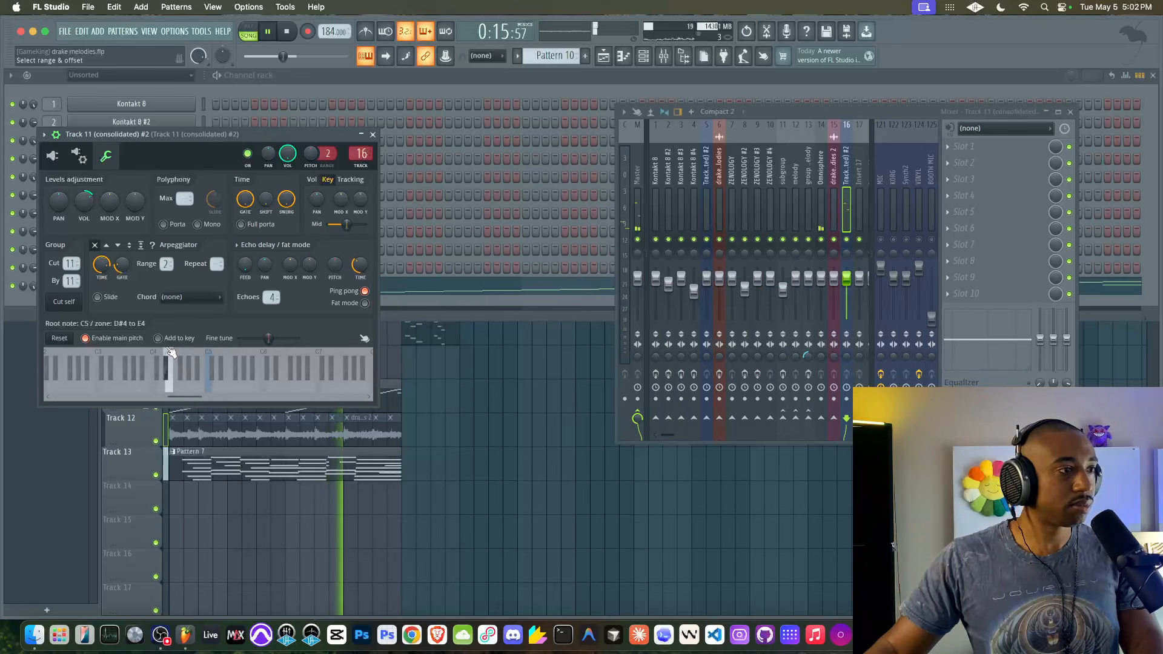
pyautogui.click(70, 340)
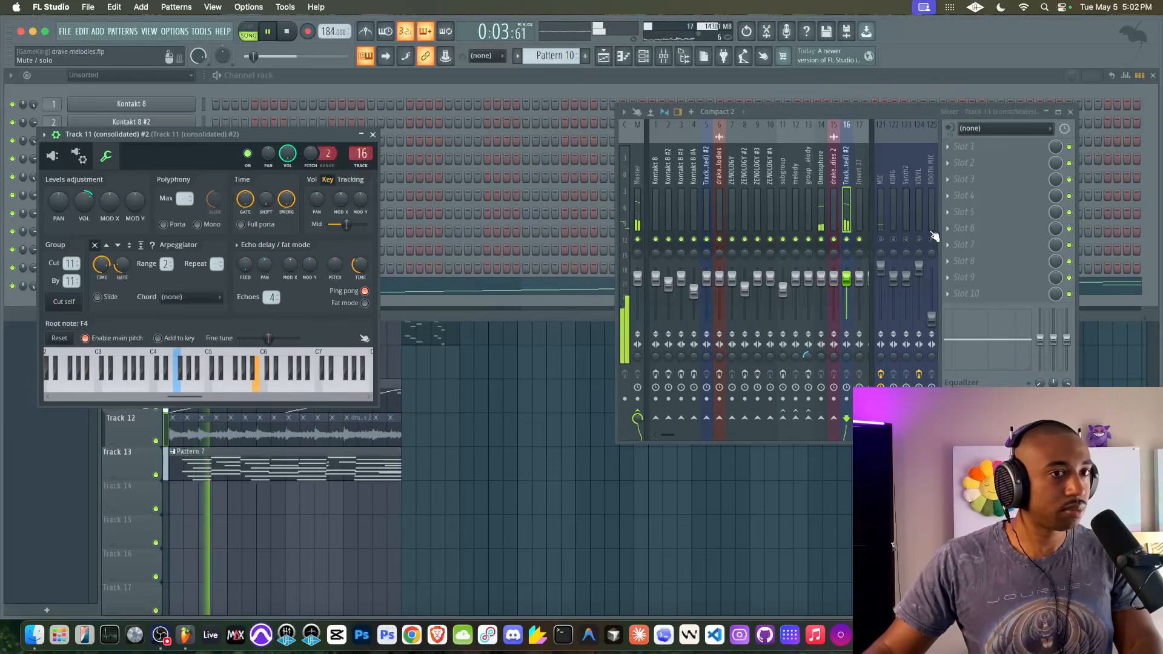
pyautogui.click(457, 471)
pyautogui.press('space')
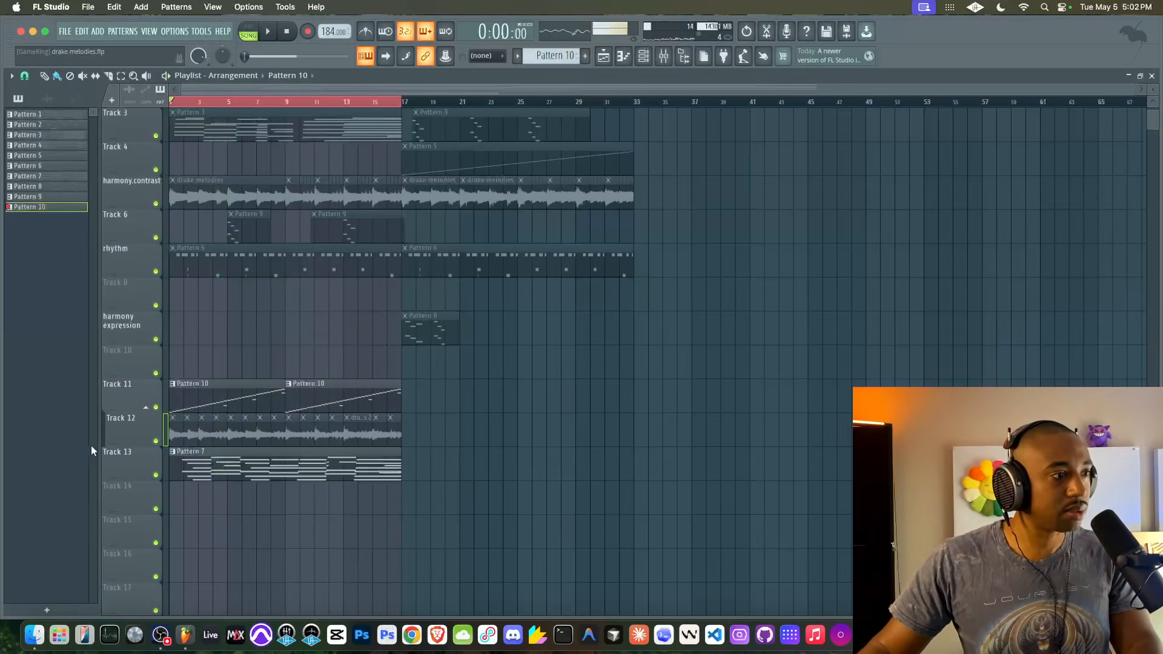
# - Mute playlist Track 13, play the arrangement and mute the MIC track in the mixer
pyautogui.click(155, 475)
pyautogui.press('space')
pyautogui.press('F9')
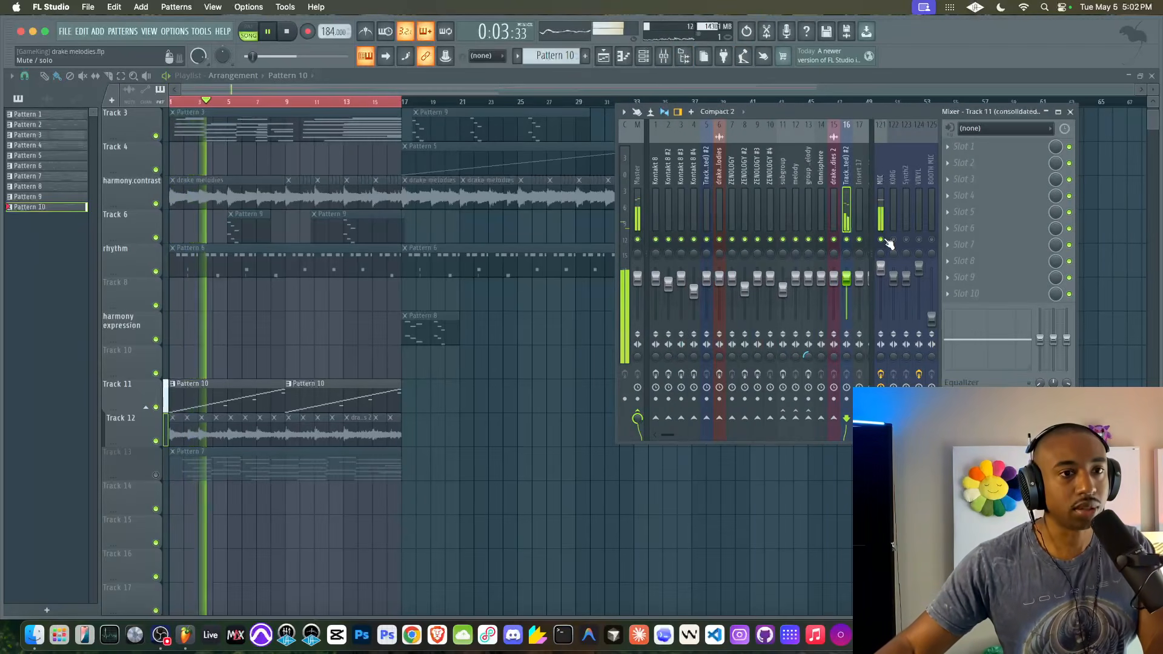
pyautogui.click(880, 239)
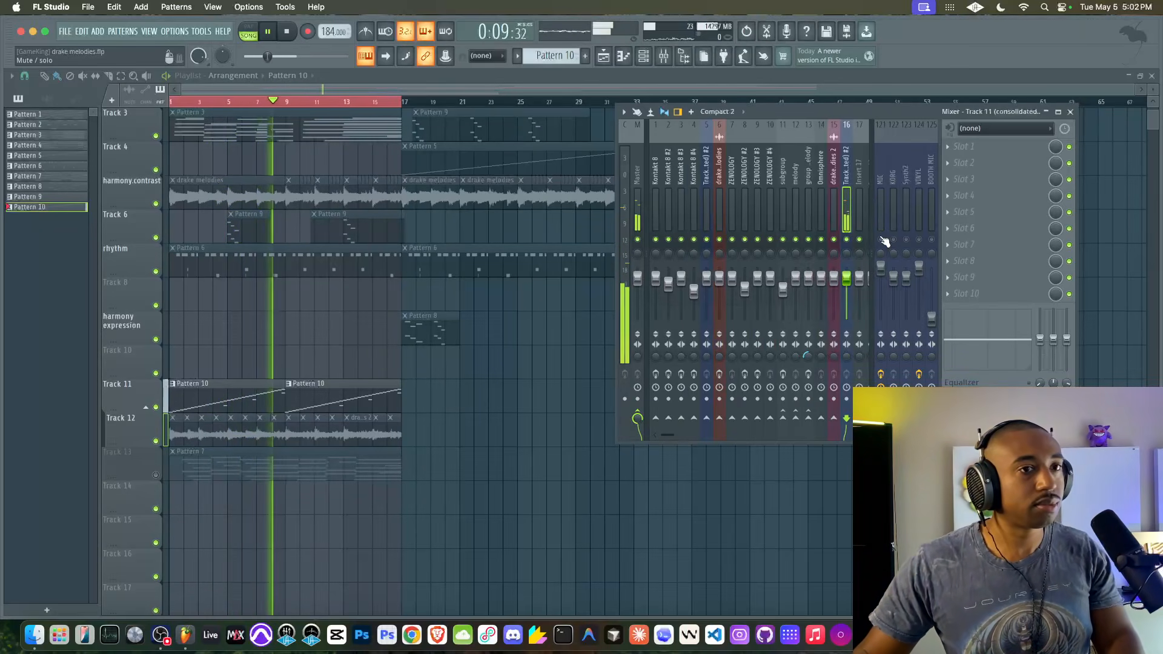
# - Select the Omnisphere channel, turn the MIC mixer track back on and play along with the looping arrangement
pyautogui.click(643, 56)
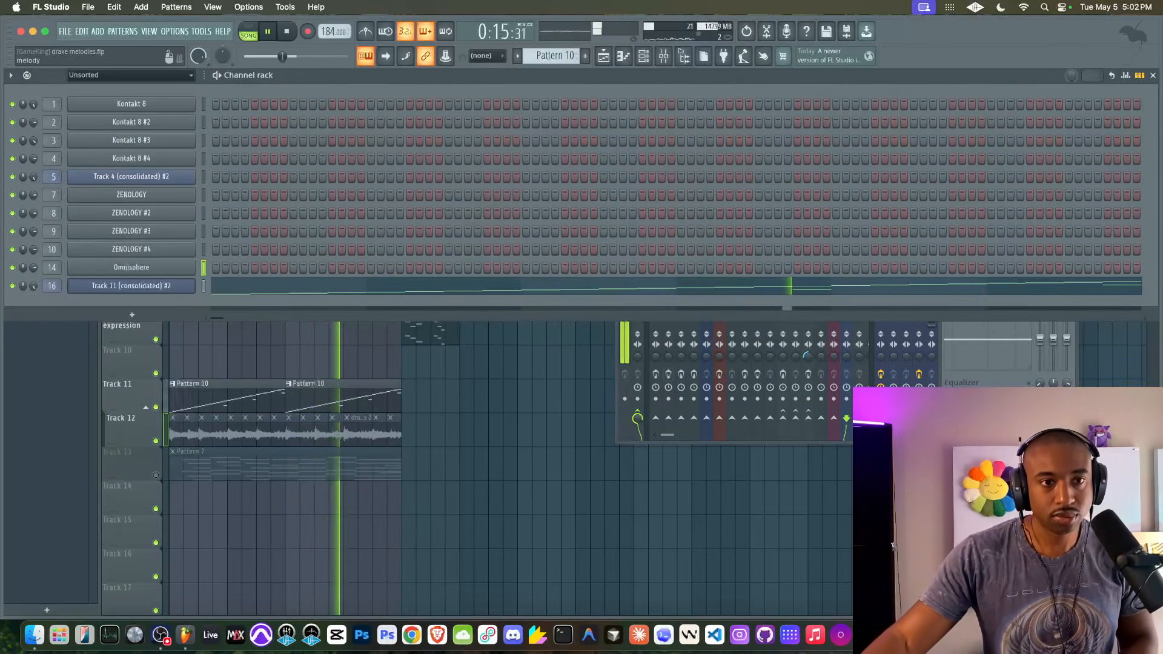
pyautogui.click(988, 381)
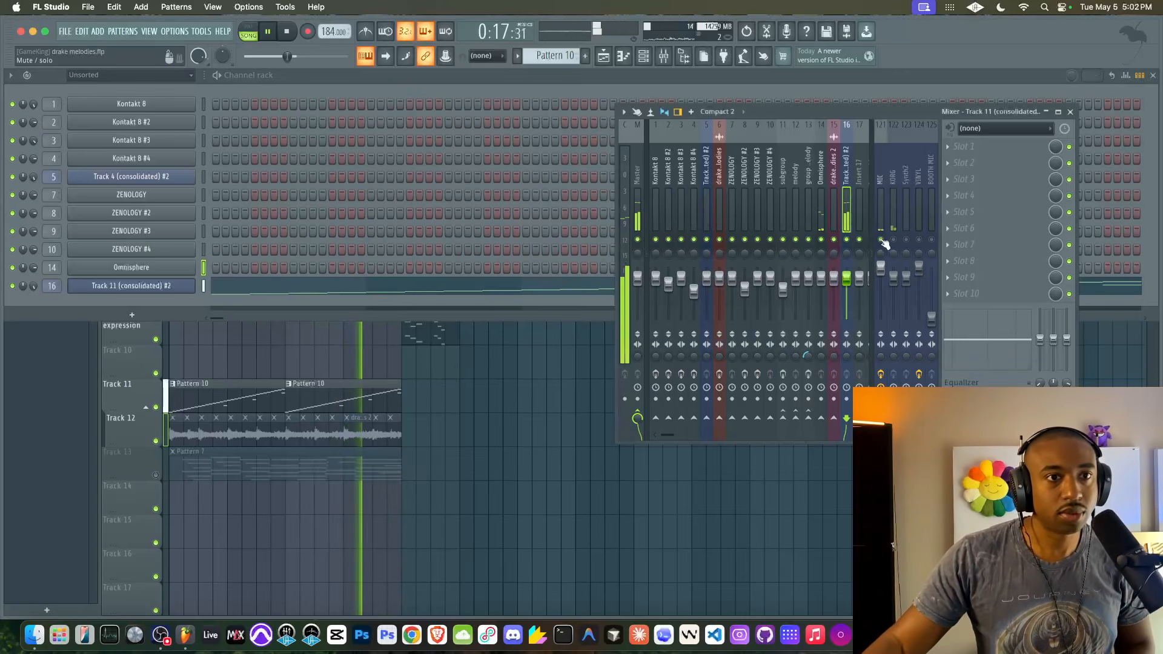
pyautogui.click(509, 460)
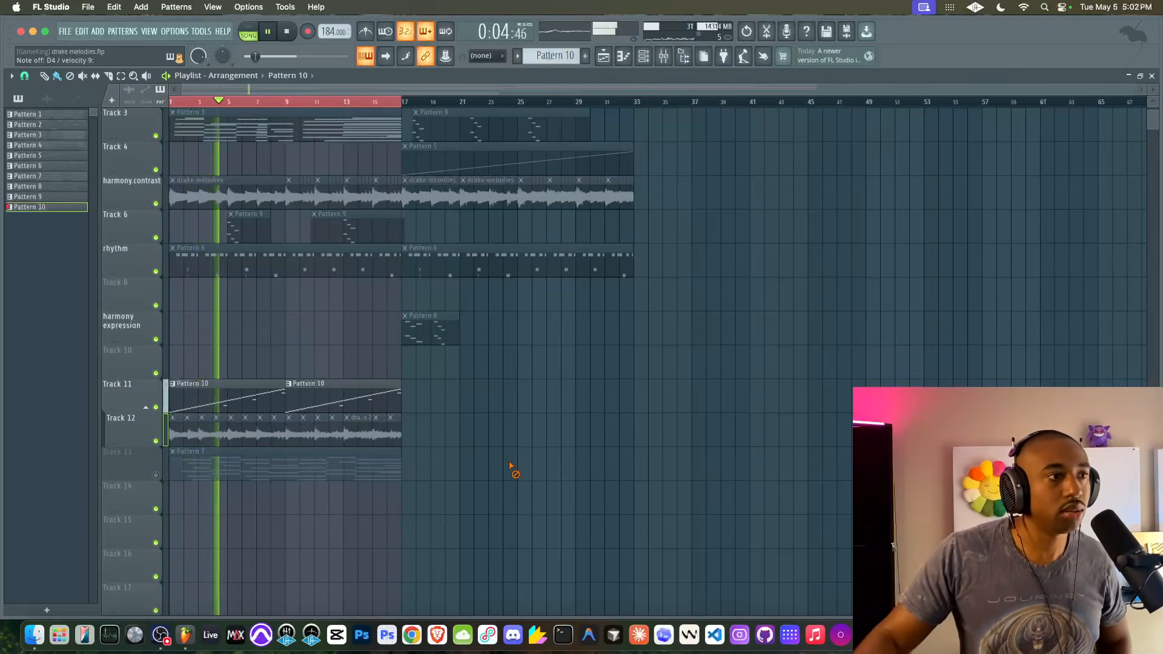
# - Stop playback, turn on the metronome, arm recording and mute the MIC mixer track
pyautogui.click(287, 32)
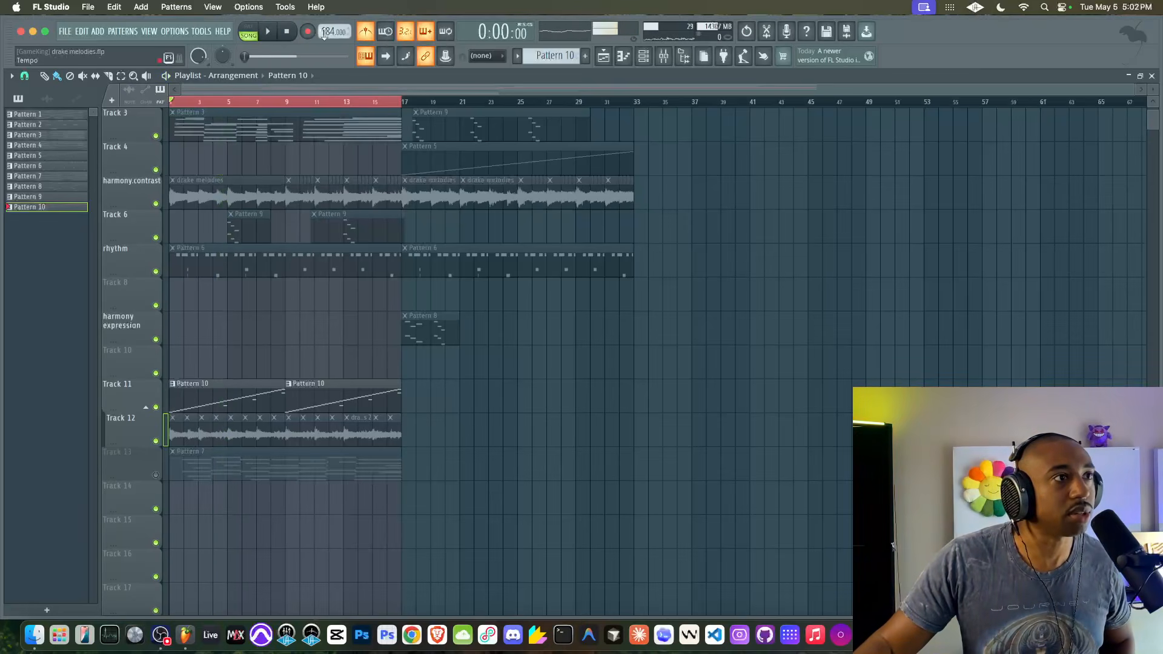
pyautogui.click(664, 57)
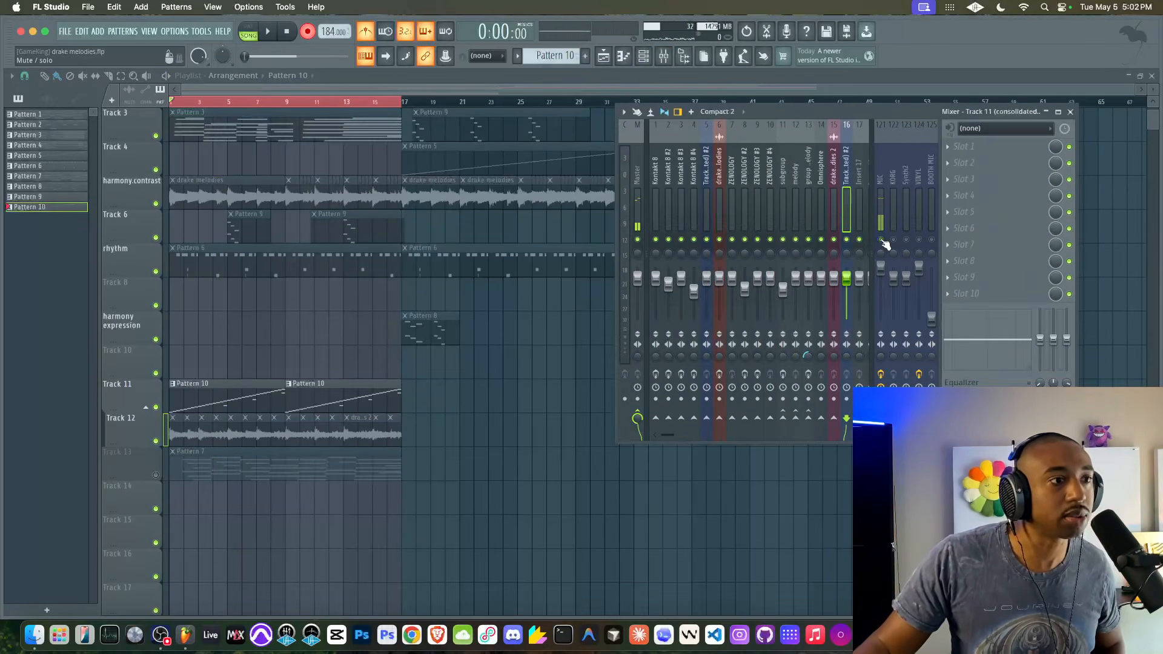
pyautogui.press('F9')
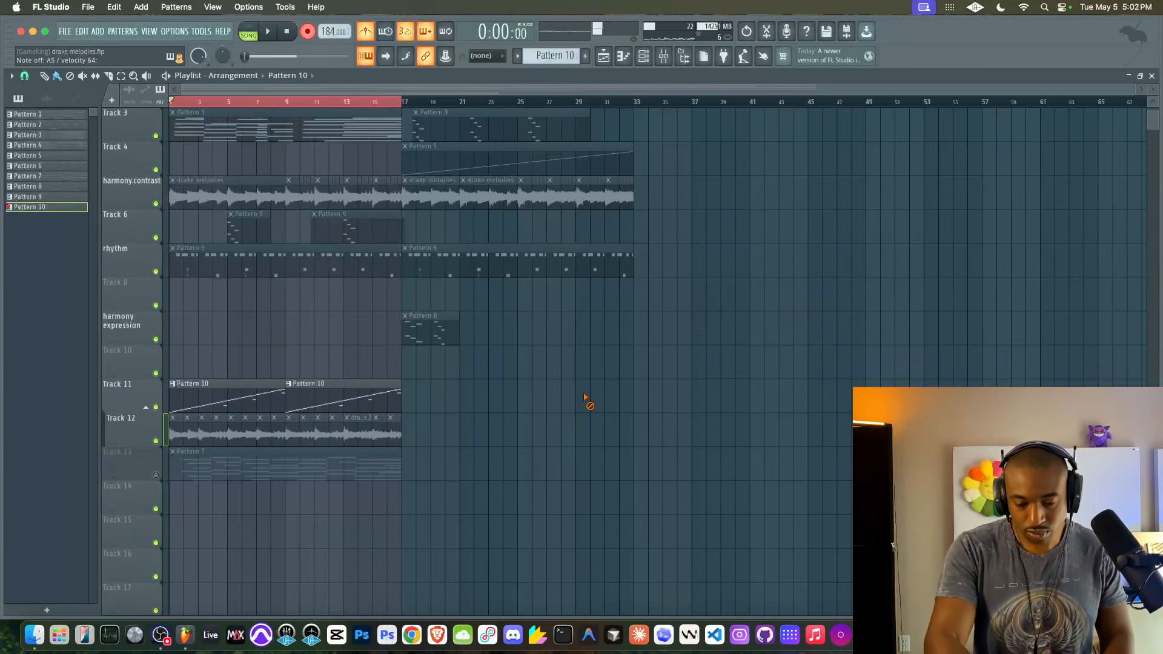
# - Try recording an Omnisphere take into Pattern 10, then undo it
pyautogui.press('space')
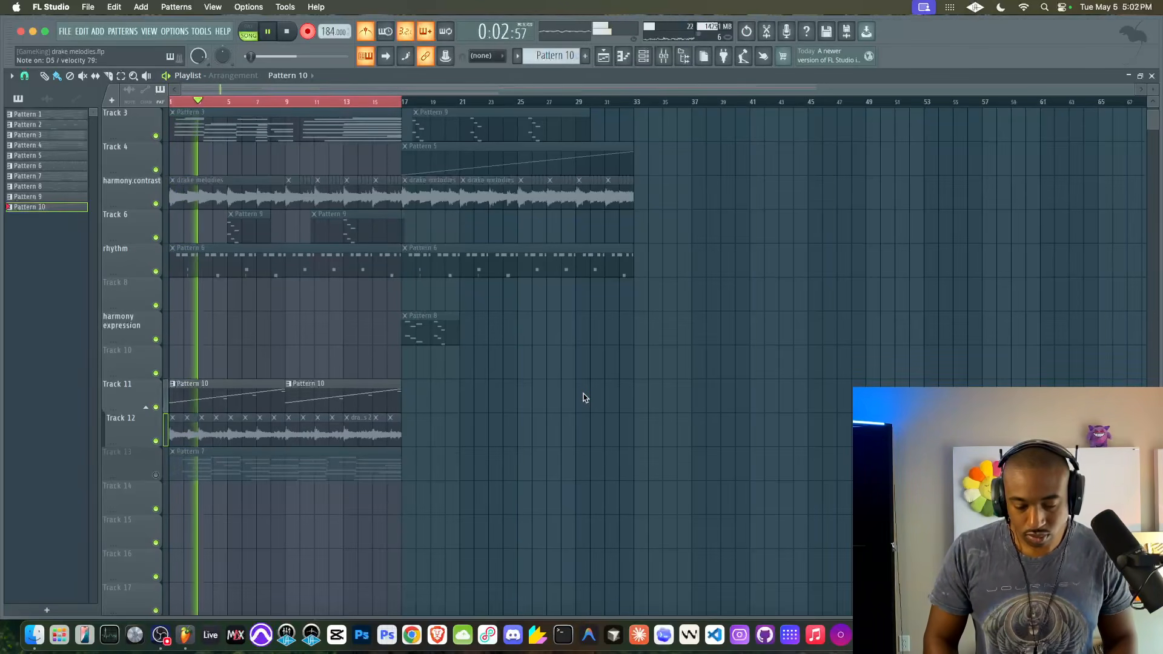
pyautogui.press('space')
pyautogui.press('super+z')
# - Create Pattern 11 and record a 16-bar Omnisphere part into it, discarding the first take
pyautogui.click(554, 57)
pyautogui.click(686, 61)
pyautogui.press('Return')
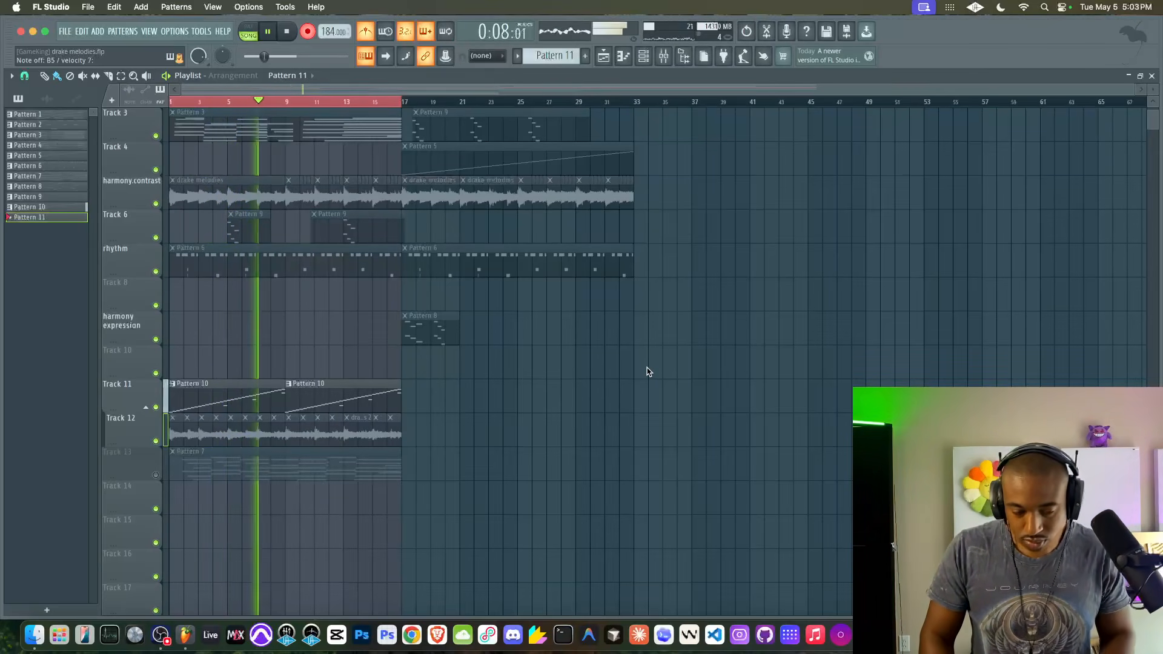
pyautogui.press('space')
pyautogui.hotkey('ctrl', 'z')
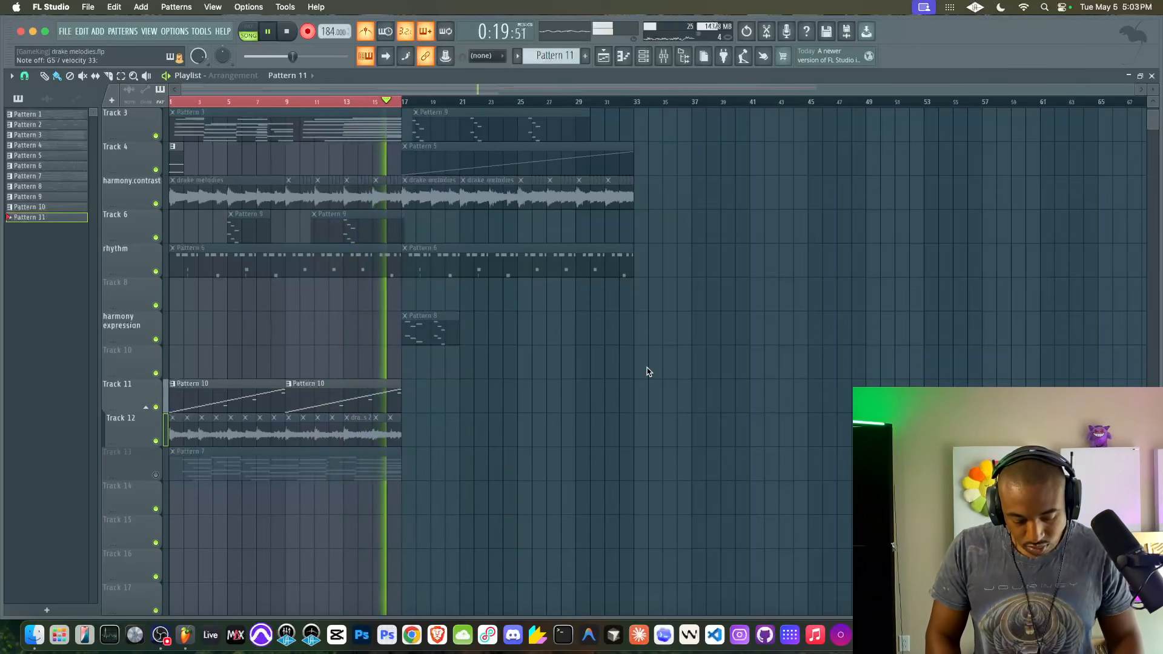
pyautogui.press('space')
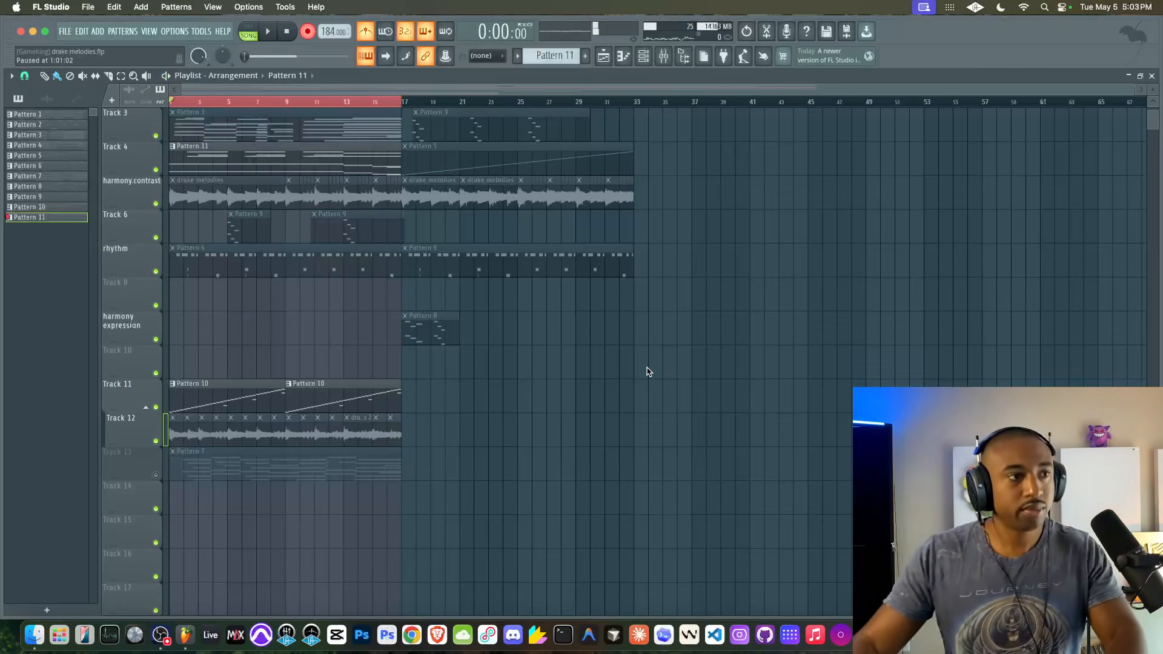
# - Move the Pattern 11 clip from Track 4 to the harmony expression track and check it during playback
pyautogui.press('space')
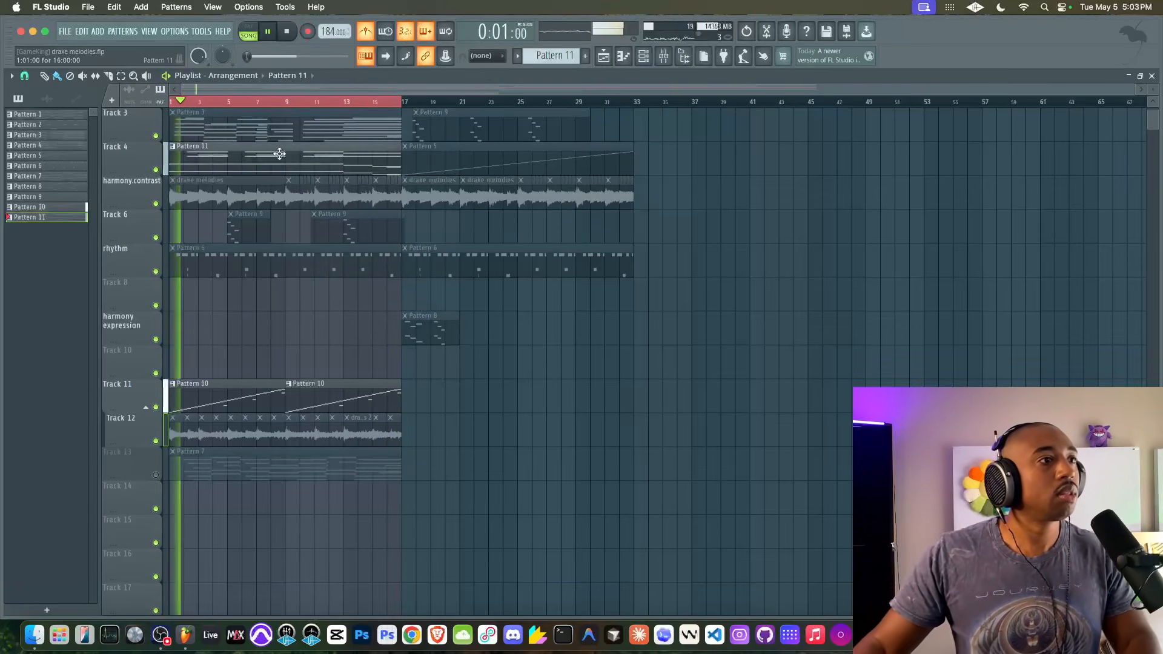
pyautogui.moveTo(289, 157); pyautogui.dragTo(292, 332)
pyautogui.click(663, 56)
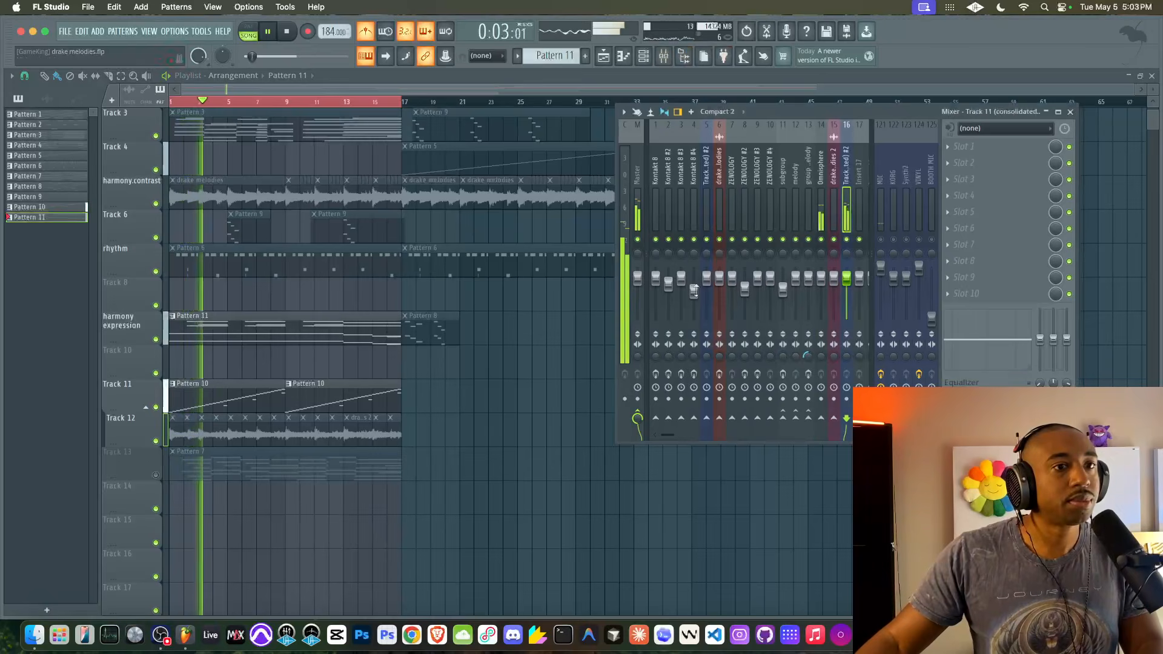
pyautogui.doubleClick(346, 339)
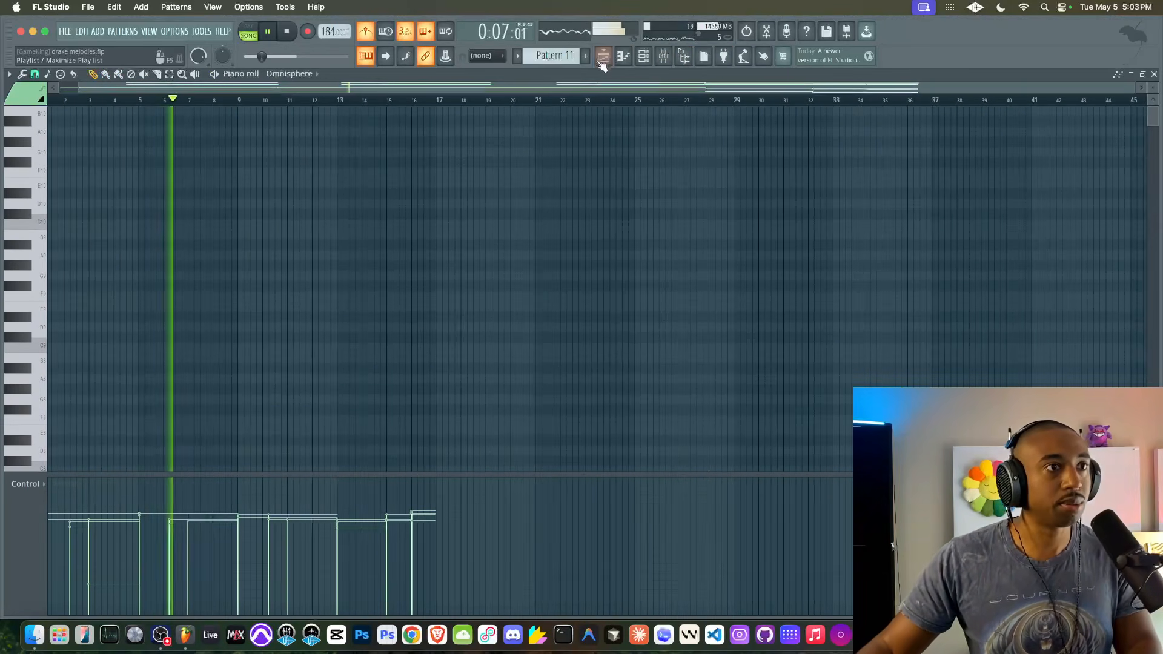
pyautogui.click(604, 56)
pyautogui.press('space')
# - Audition only Track 11 with the harmony expression track, then turn all playlist tracks back on
pyautogui.rightClick(156, 407)
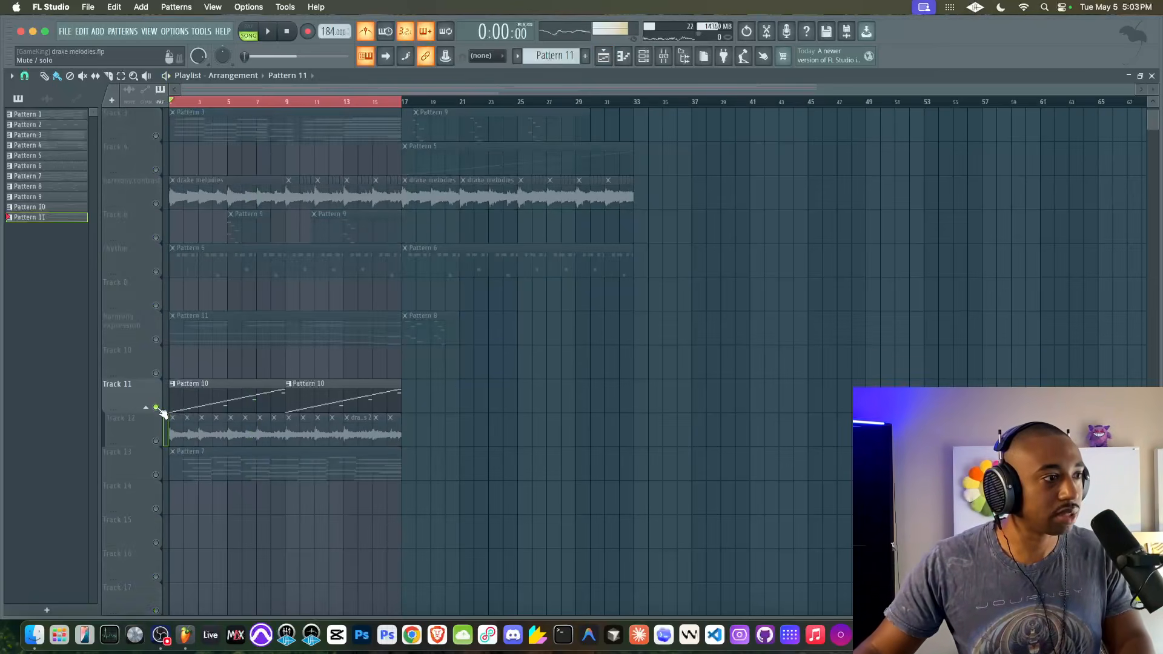
pyautogui.click(160, 343)
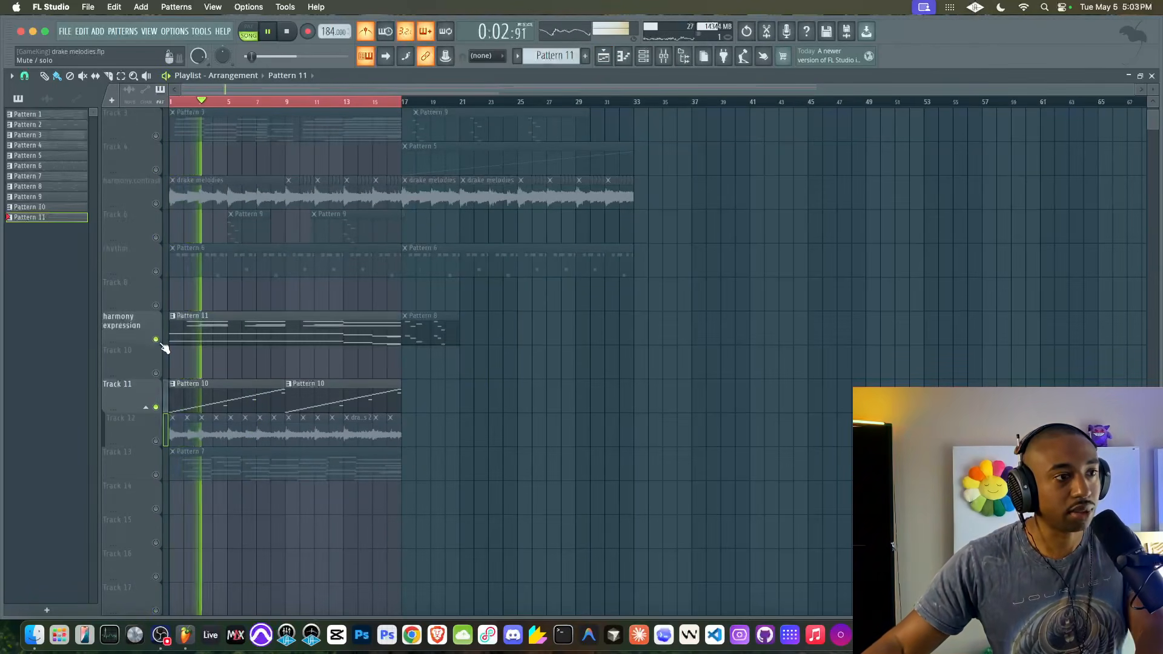
pyautogui.rightClick(156, 340)
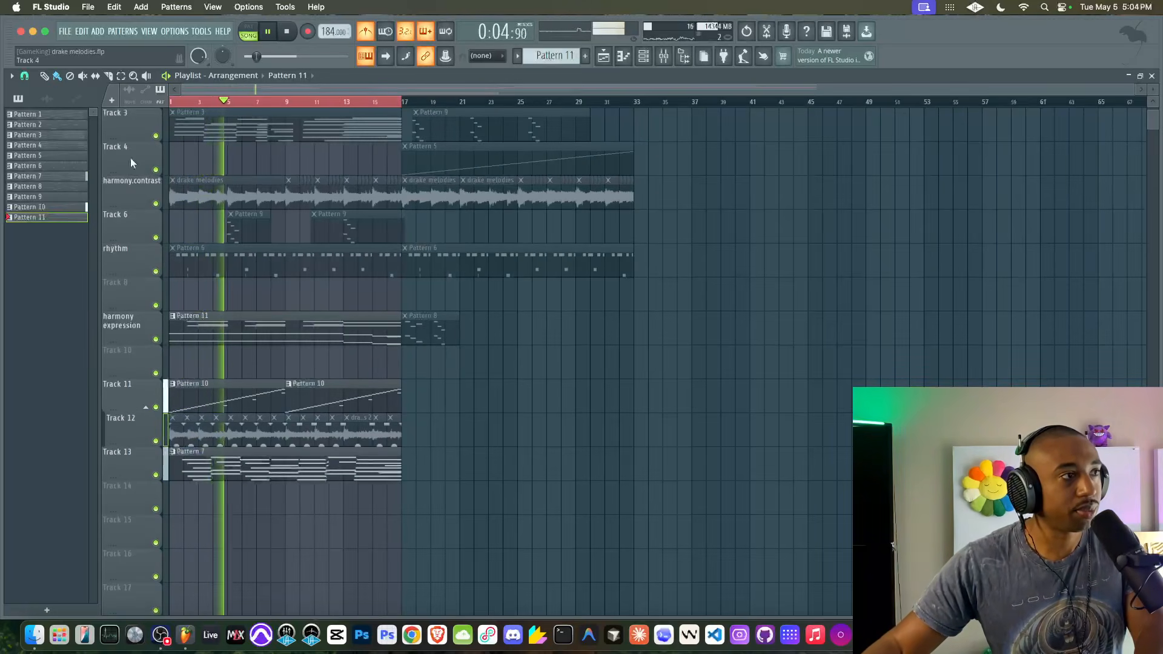
# - Mute the Pattern 7 clip on Track 13, show the mixer and turn off the metronome
pyautogui.click(83, 76)
pyautogui.press('space')
pyautogui.press('space')
pyautogui.click(208, 451)
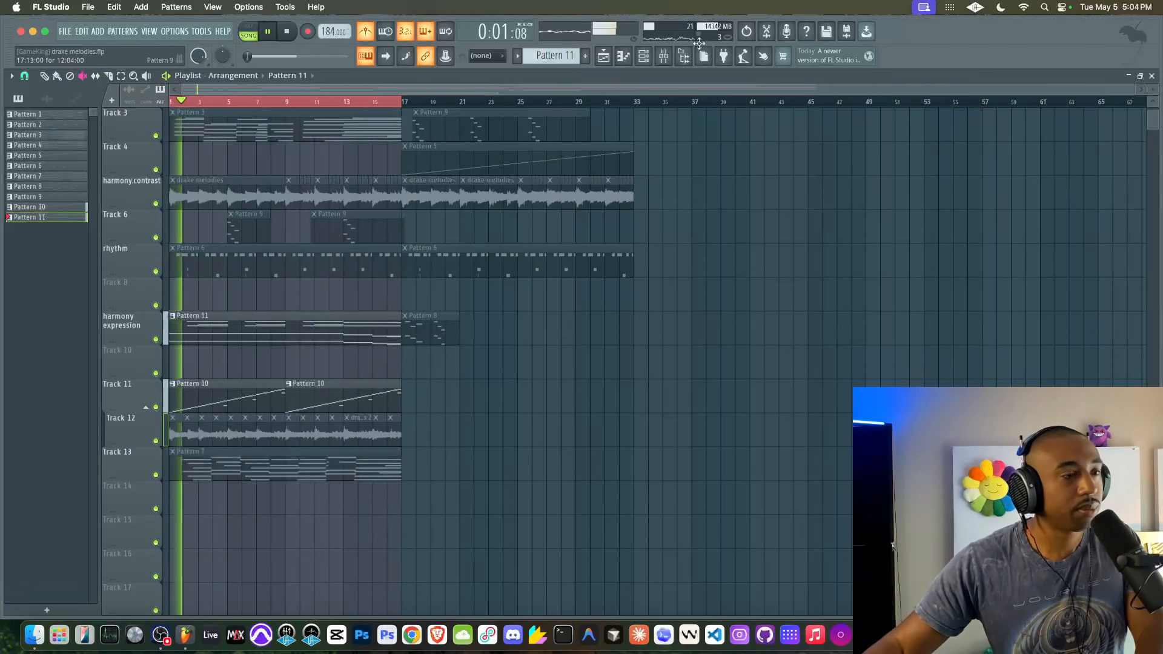
pyautogui.click(663, 56)
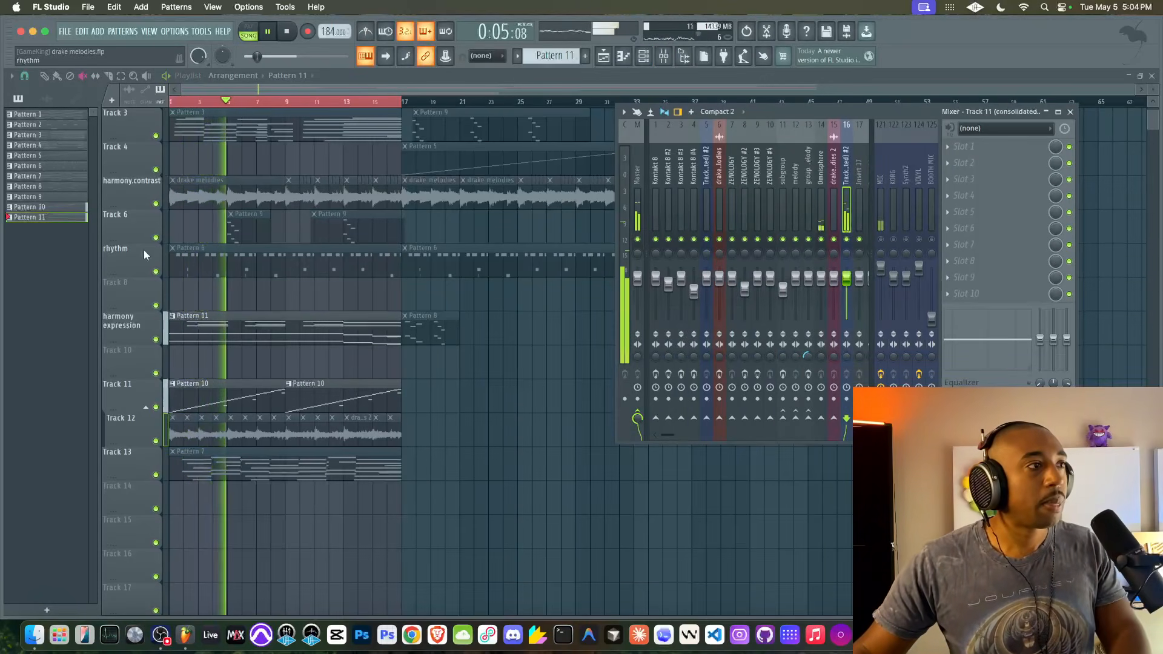
# - Review the Pattern 11 notes in the Omnisphere piano roll and return to the playlist
pyautogui.click(45, 76)
pyautogui.doubleClick(191, 321)
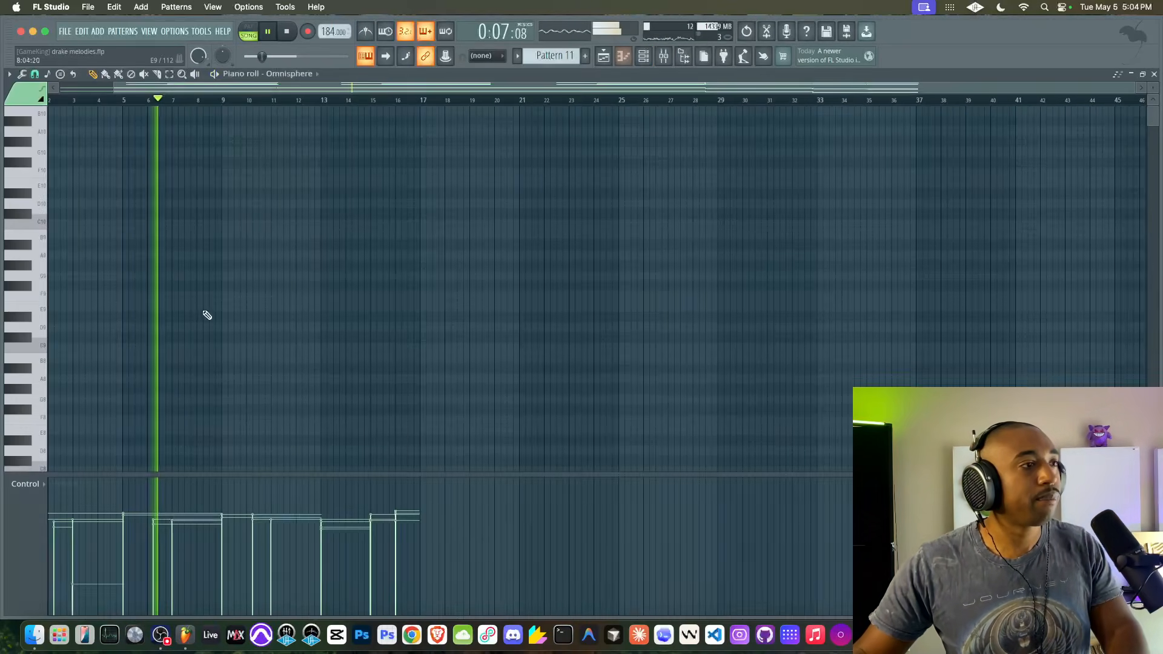
pyautogui.scroll(-10, 279, 279)
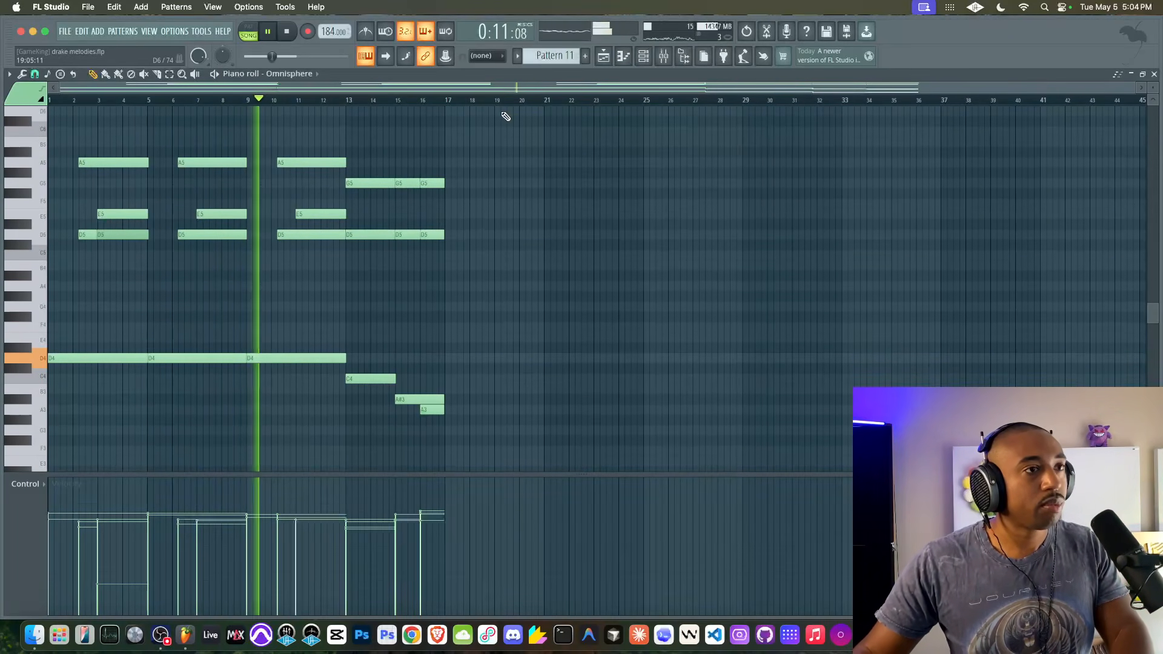
pyautogui.click(604, 55)
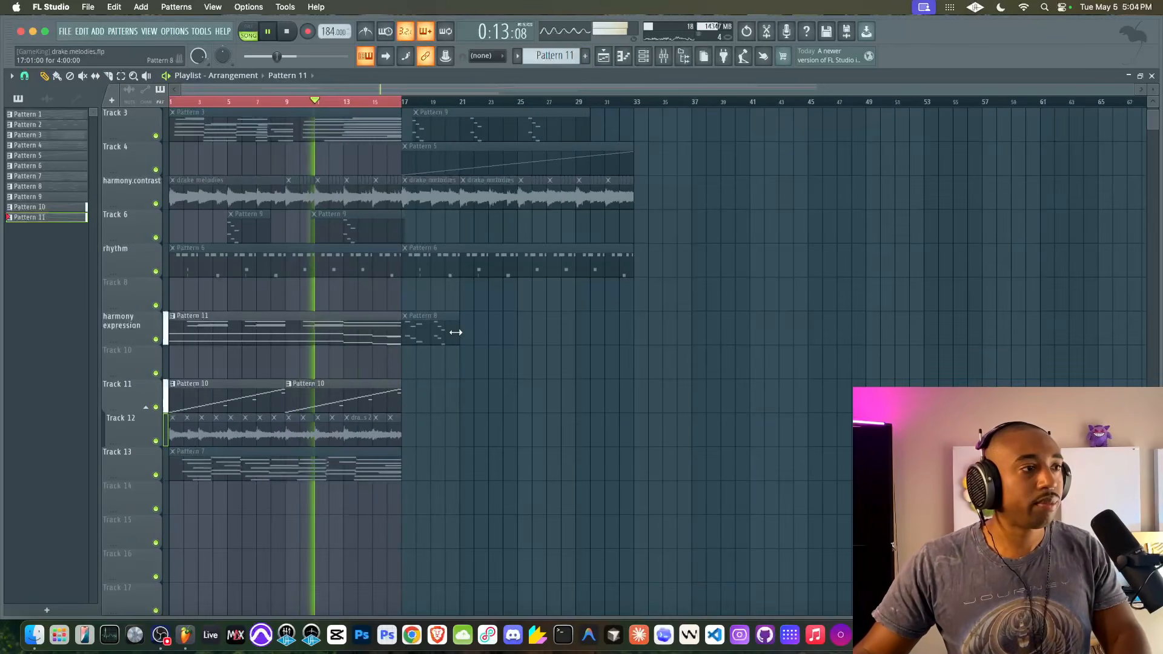
# - Select the Pattern 11 clip and both Pattern 10 clips in the playlist
pyautogui.moveTo(393, 315); pyautogui.dragTo(213, 383)
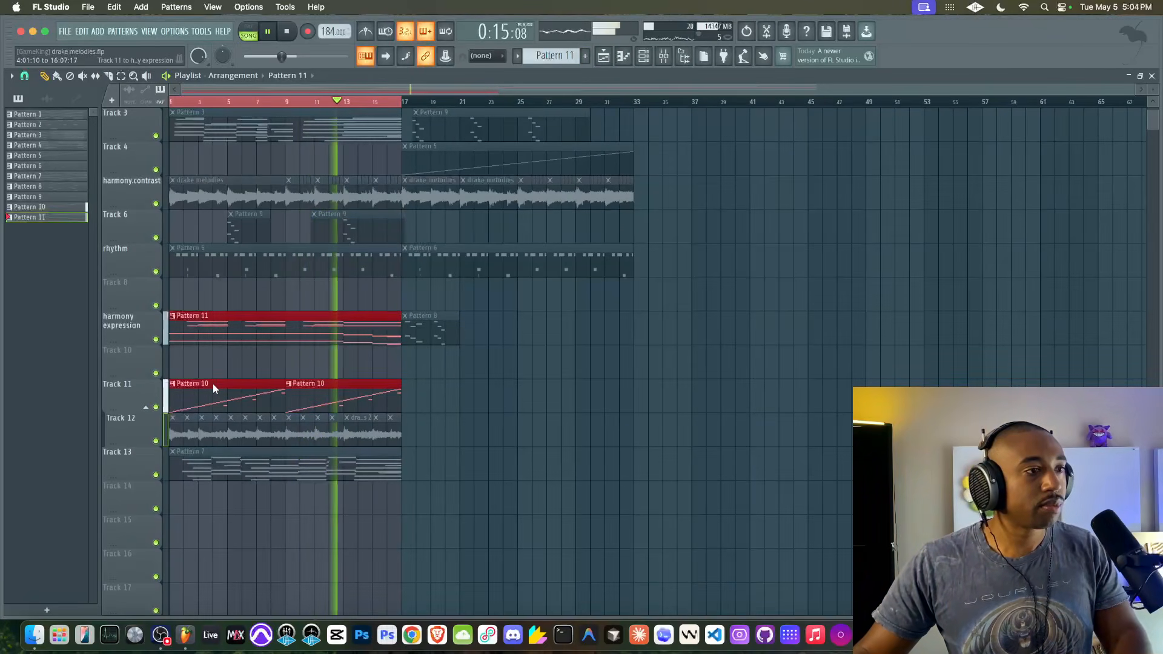
pyautogui.keyDown('ctrl'); pyautogui.scroll(3, 316, 364); pyautogui.keyUp('ctrl')
pyautogui.hscroll(-3, 317, 364)
pyautogui.scroll(2, 316, 364)
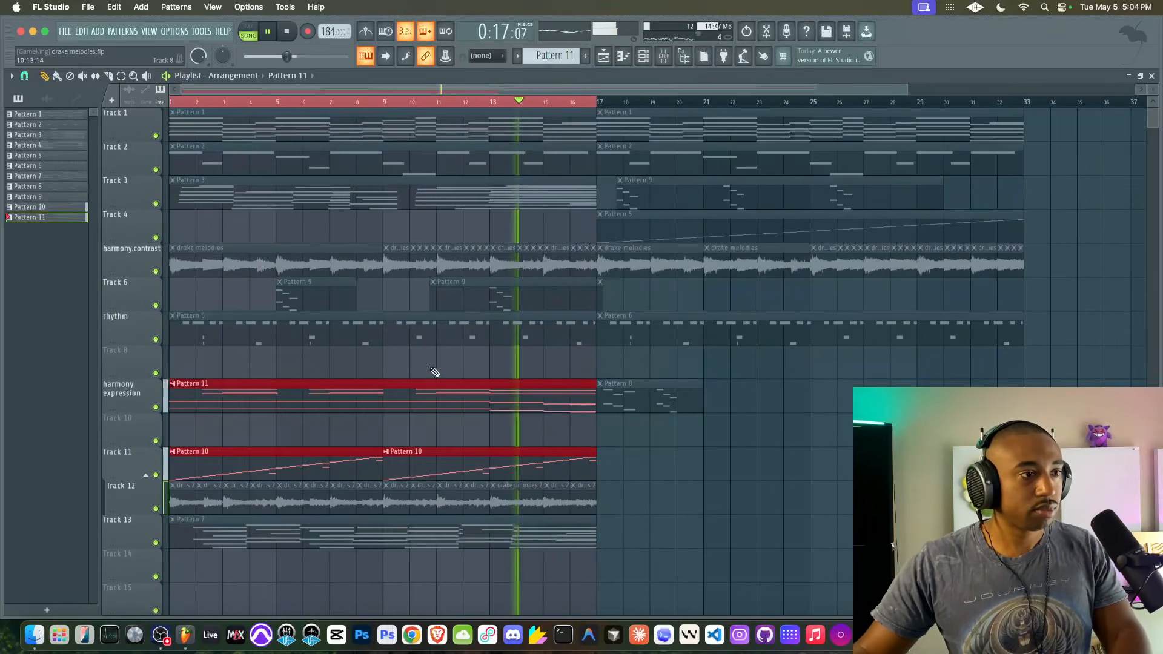
# - Examine the bass and upper notes over the last bars of Pattern 11 in the Omnisphere piano roll
pyautogui.doubleClick(430, 394)
pyautogui.hscroll(-2, 303, 321)
pyautogui.scroll(-1, 302, 321)
pyautogui.scroll(-2, 316, 308)
pyautogui.hscroll(-2, 316, 308)
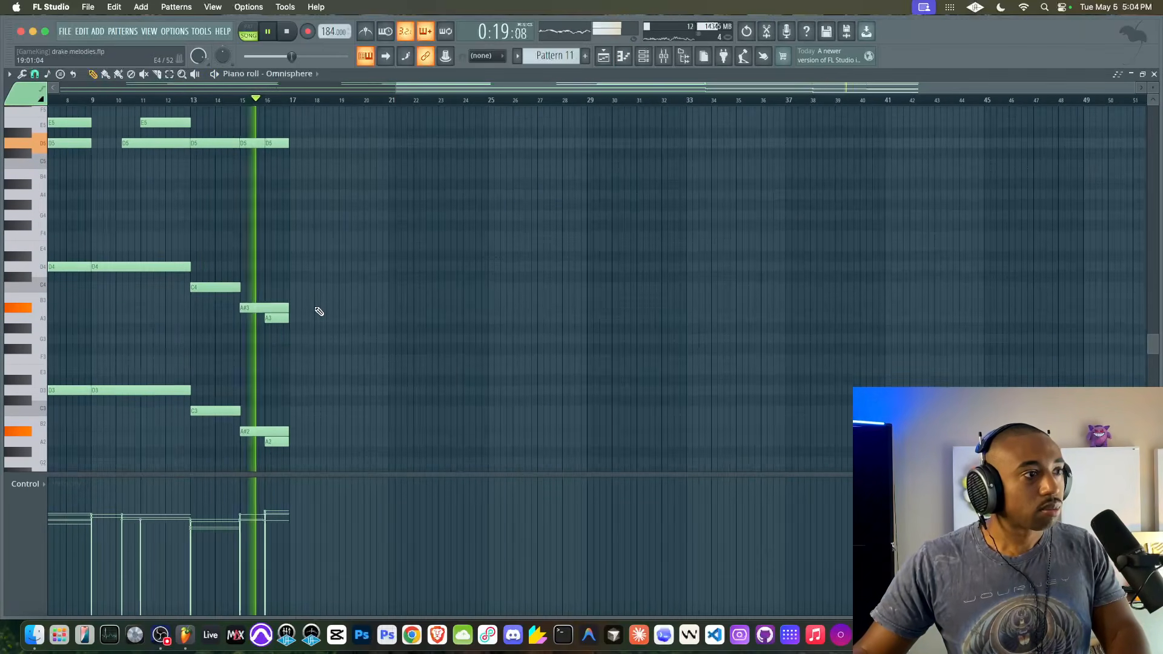
pyautogui.scroll(2, 316, 308)
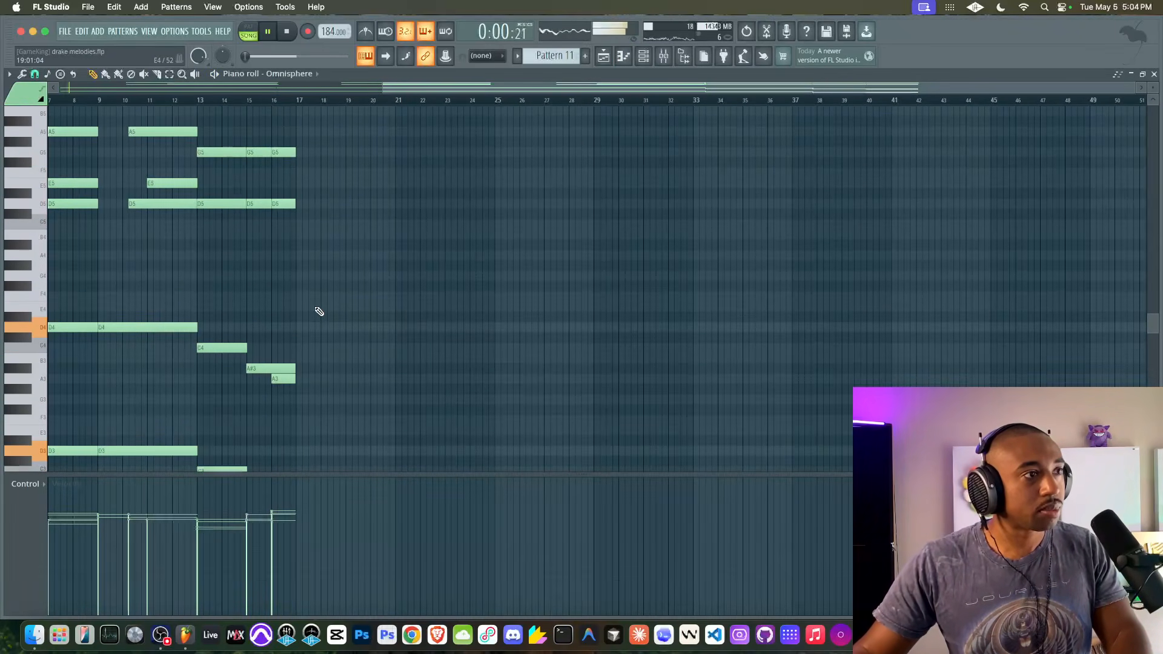
pyautogui.click(608, 56)
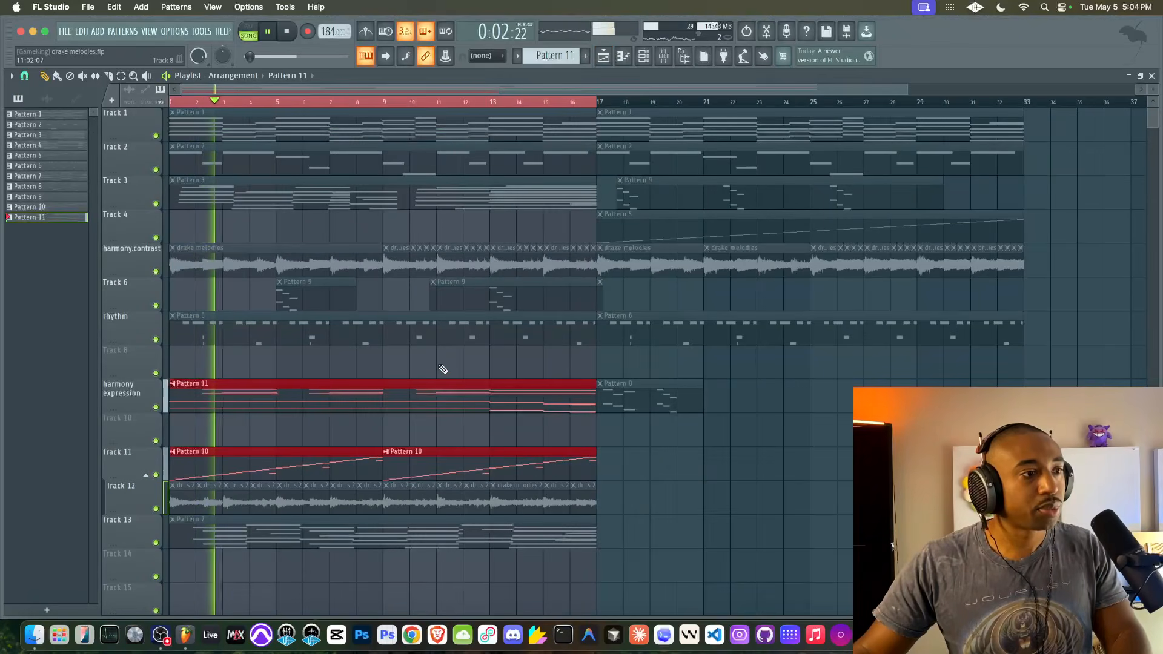
# - Move the selected Pattern 11 clip to Track 15 and the Pattern 10 clips to Track 17
pyautogui.scroll(-2, 442, 364)
pyautogui.moveTo(412, 324); pyautogui.dragTo(389, 540)
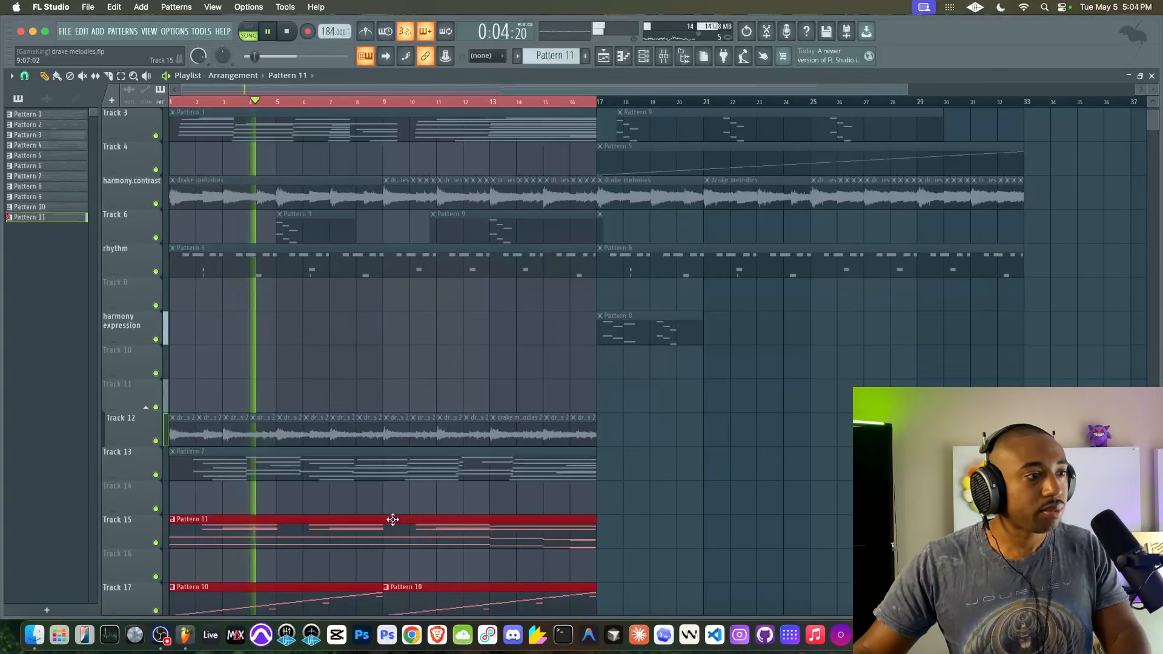
# - Group the playlist tracks down to Track 13 under Track 1 and collapse the group
pyautogui.click(134, 454)
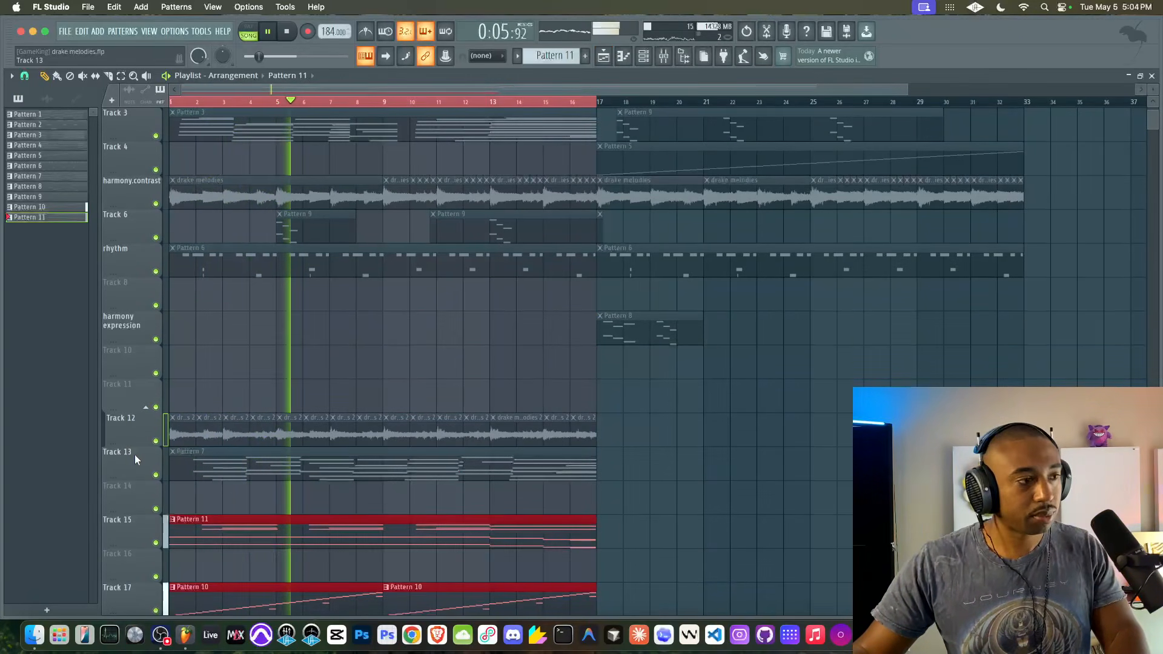
pyautogui.click(128, 407)
pyautogui.rightClick(128, 407)
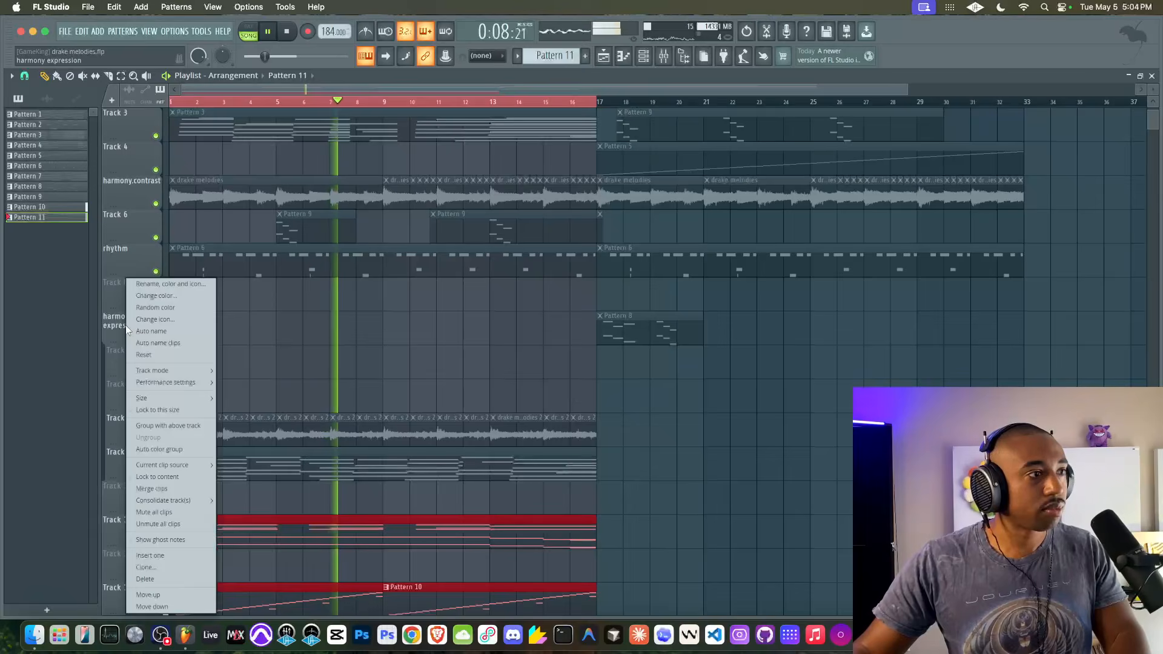
pyautogui.rightClick(126, 272)
pyautogui.press('g')
pyautogui.rightClick(127, 233)
pyautogui.press('g')
pyautogui.scroll(2, 126, 229)
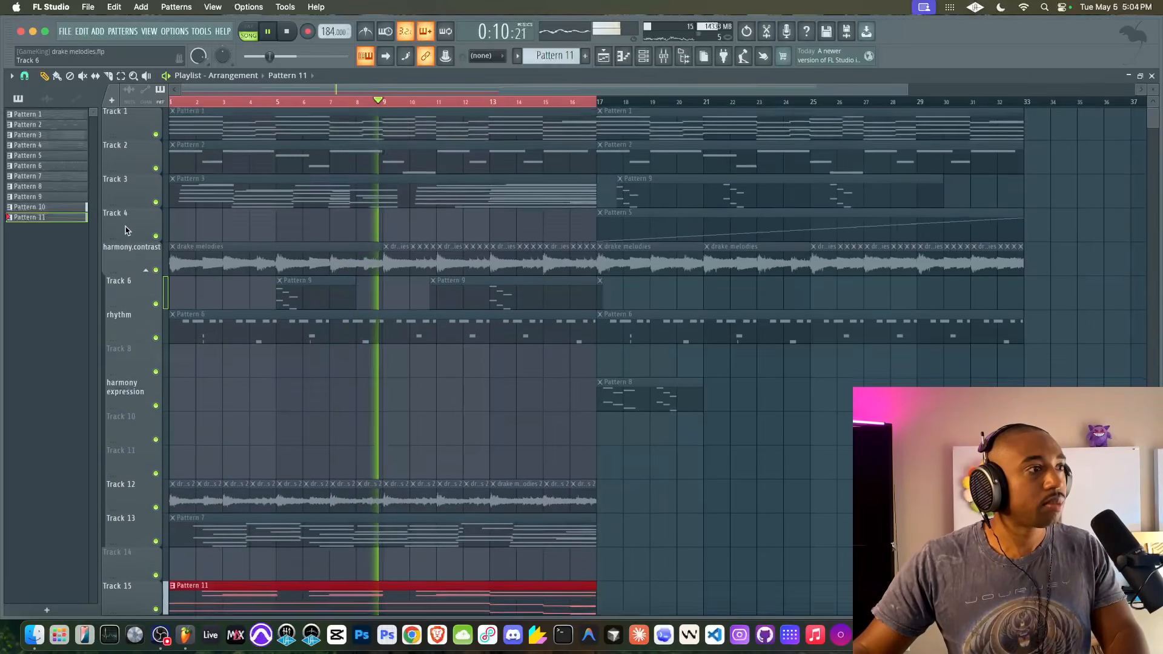
pyautogui.rightClick(132, 260)
pyautogui.press('g')
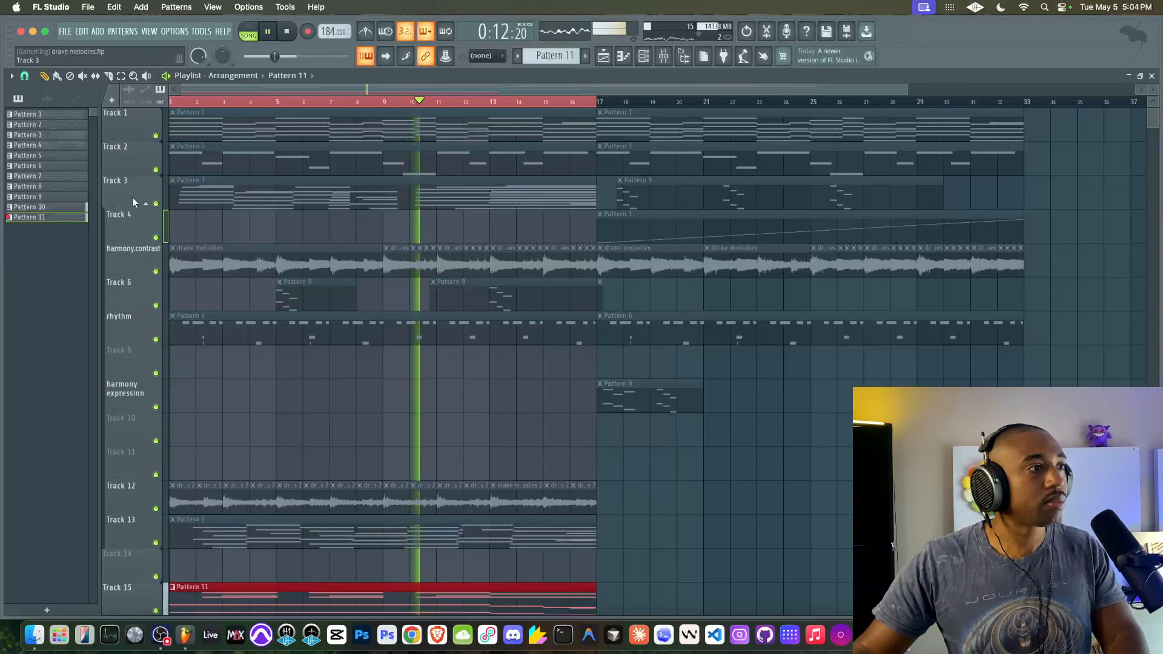
pyautogui.click(151, 135)
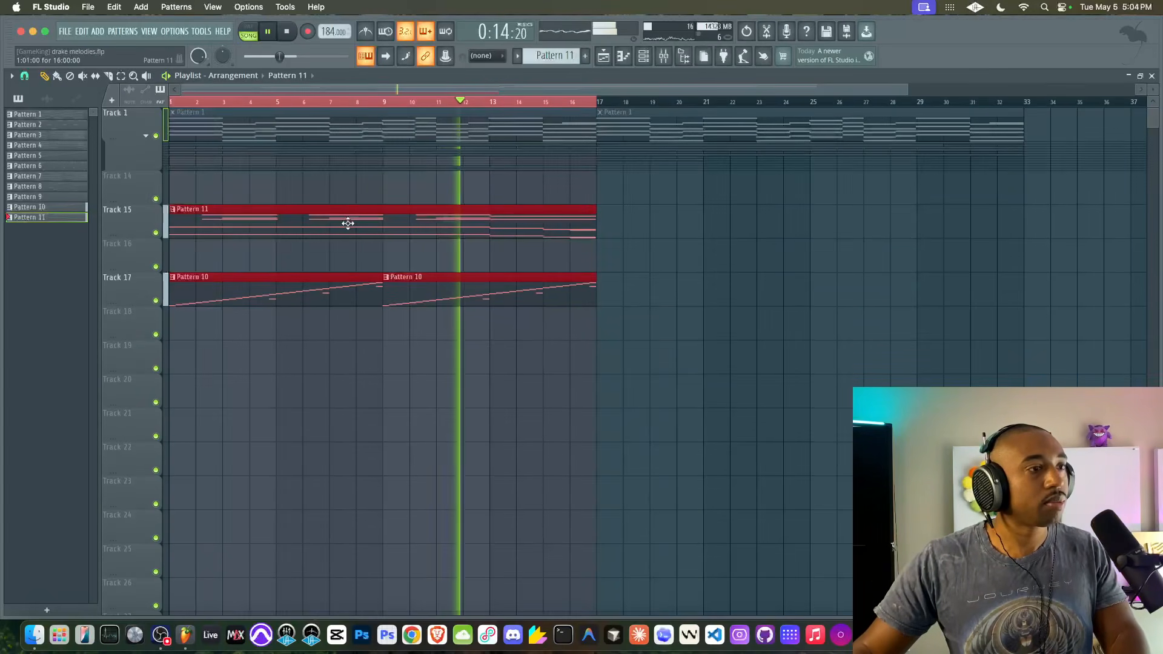
# - Duplicate the Pattern 11 and Pattern 10 clips on Tracks 15 and 17 so the copies start at bar 17
pyautogui.keyDown('super'); pyautogui.click(478, 371); pyautogui.keyUp('super')
pyautogui.moveTo(592, 333); pyautogui.dragTo(249, 226)
pyautogui.moveTo(249, 226); pyautogui.dragTo(677, 219)
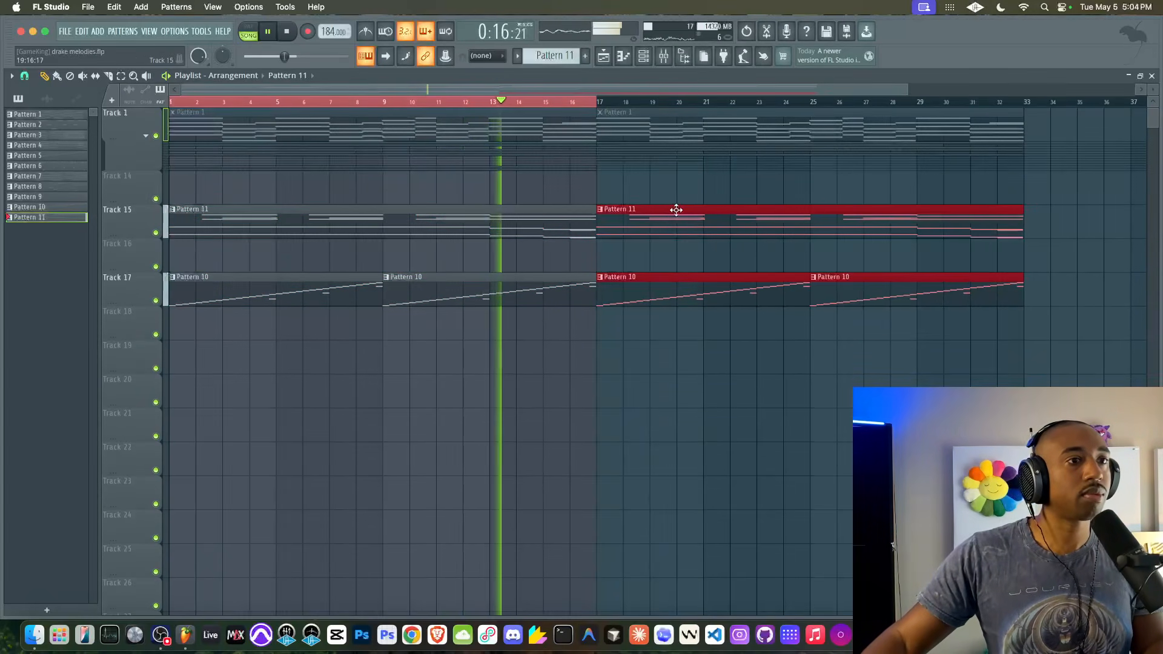
# - Select bars 17 to 33 on the playlist timeline as the playback loop
pyautogui.moveTo(1028, 102); pyautogui.dragTo(596, 101)
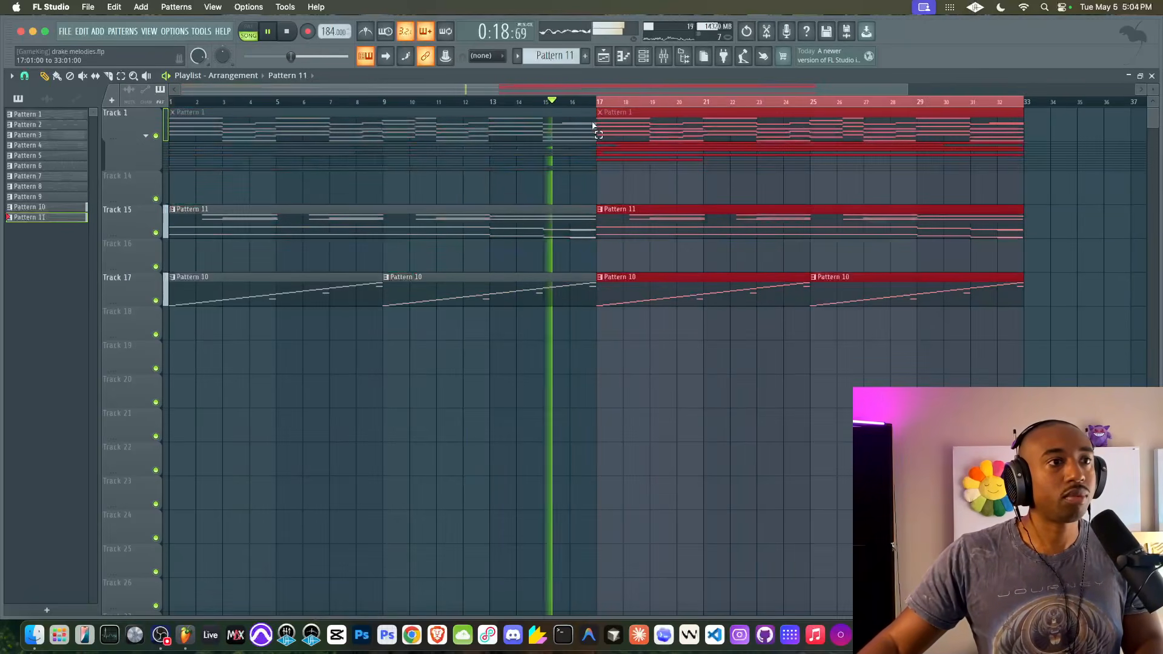
pyautogui.click(663, 56)
pyautogui.press('F9')
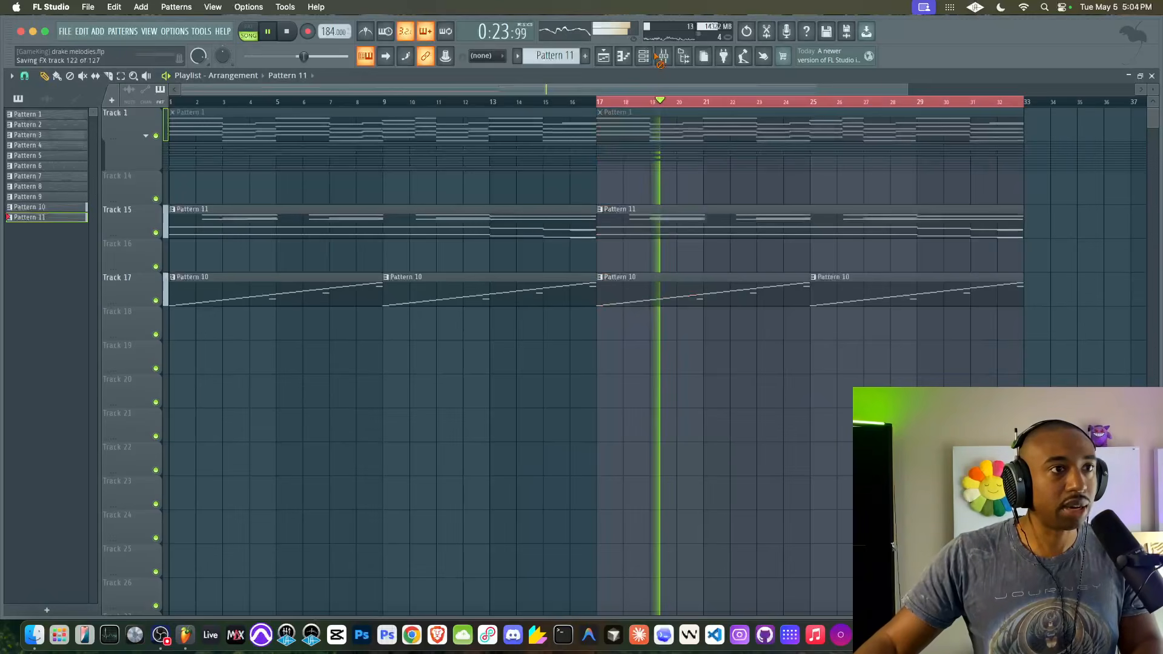
# - Add a second Omnisphere instrument channel for the new Pattern 12
pyautogui.press('F6')
pyautogui.scroll(-1, 562, 53)
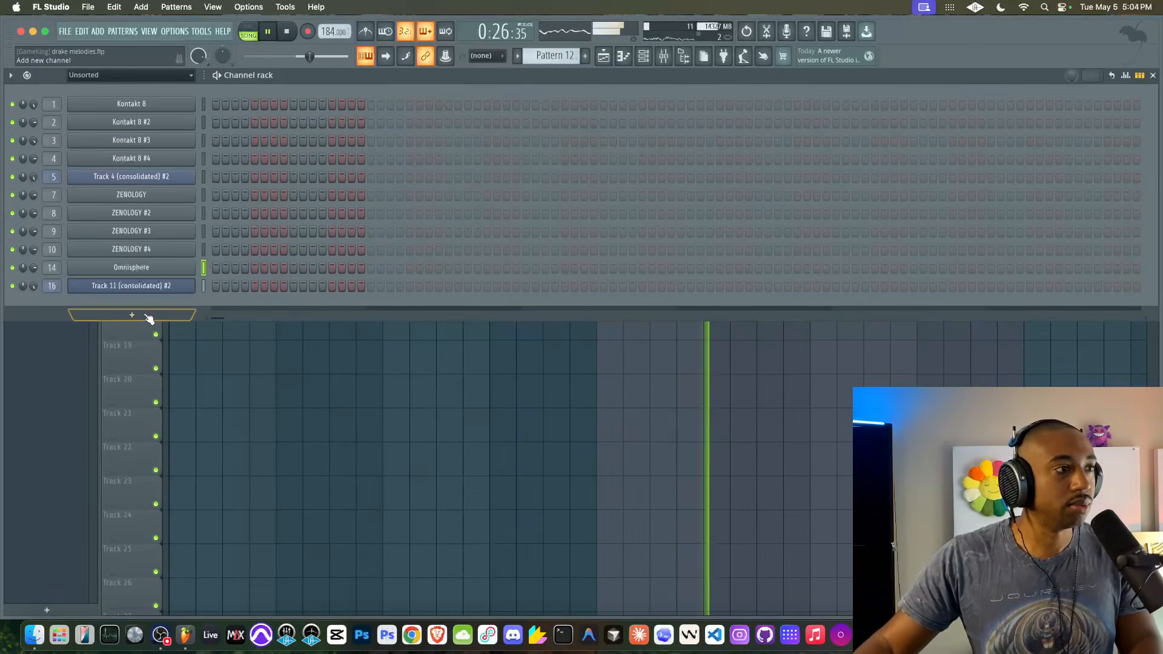
pyautogui.click(150, 318)
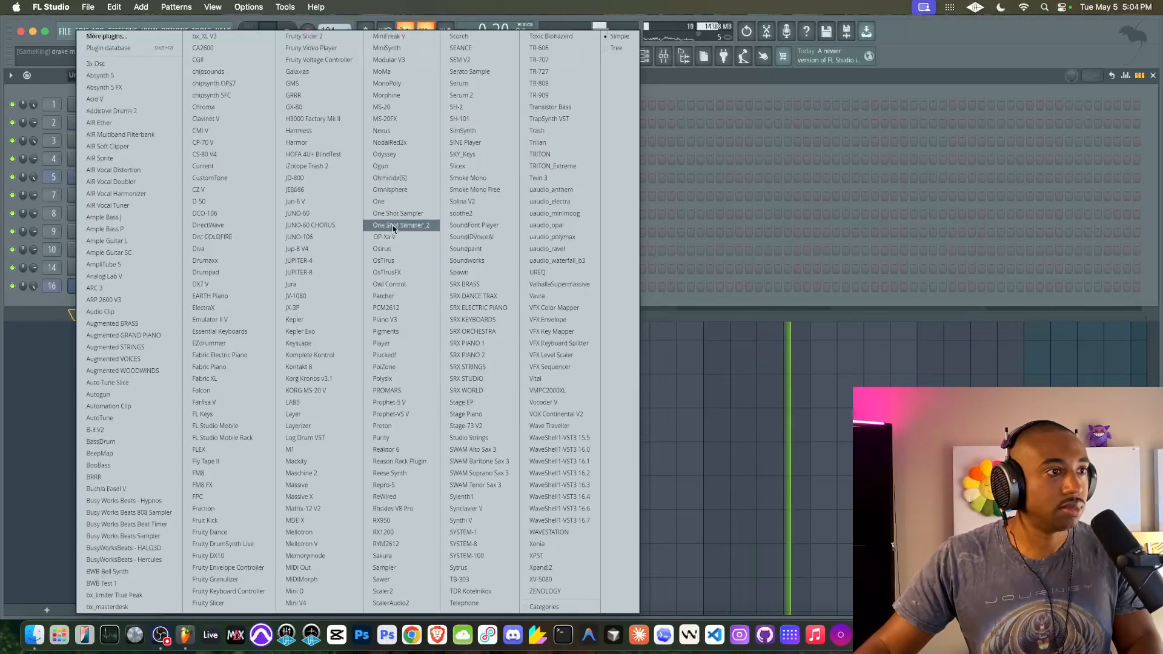
pyautogui.click(393, 190)
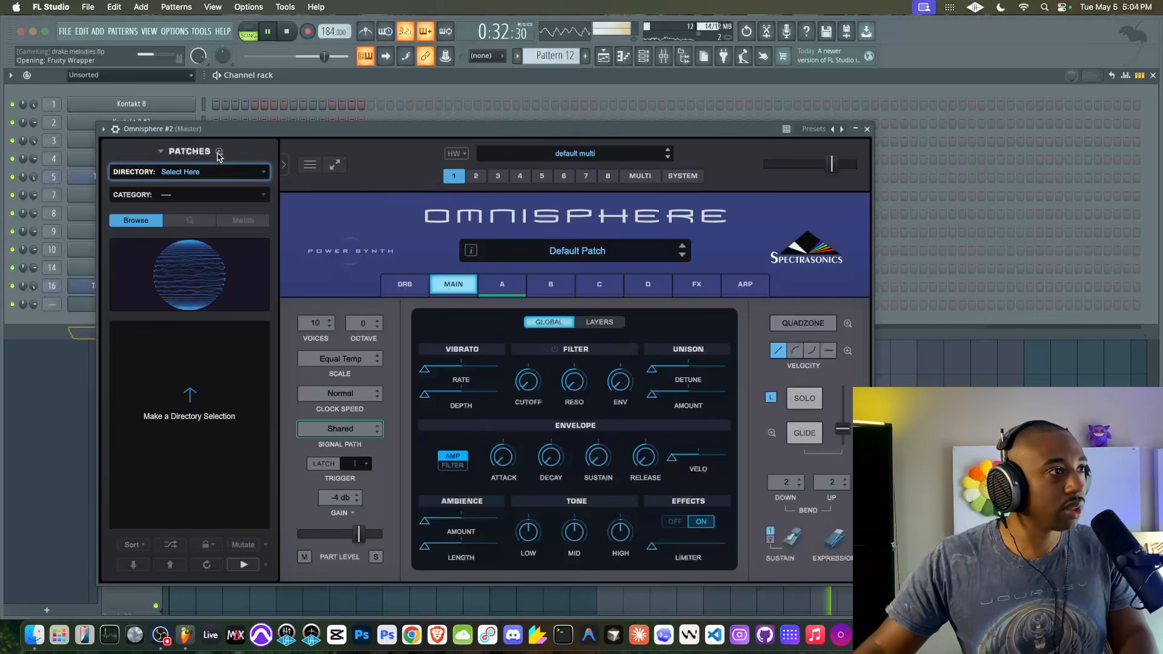
# - Load the LA Custom C7 Grand Piano patch from the Keyscape Library, category All, into Omnisphere #2 and close the plugin window
pyautogui.moveTo(304, 129); pyautogui.dragTo(301, 74)
pyautogui.click(212, 117)
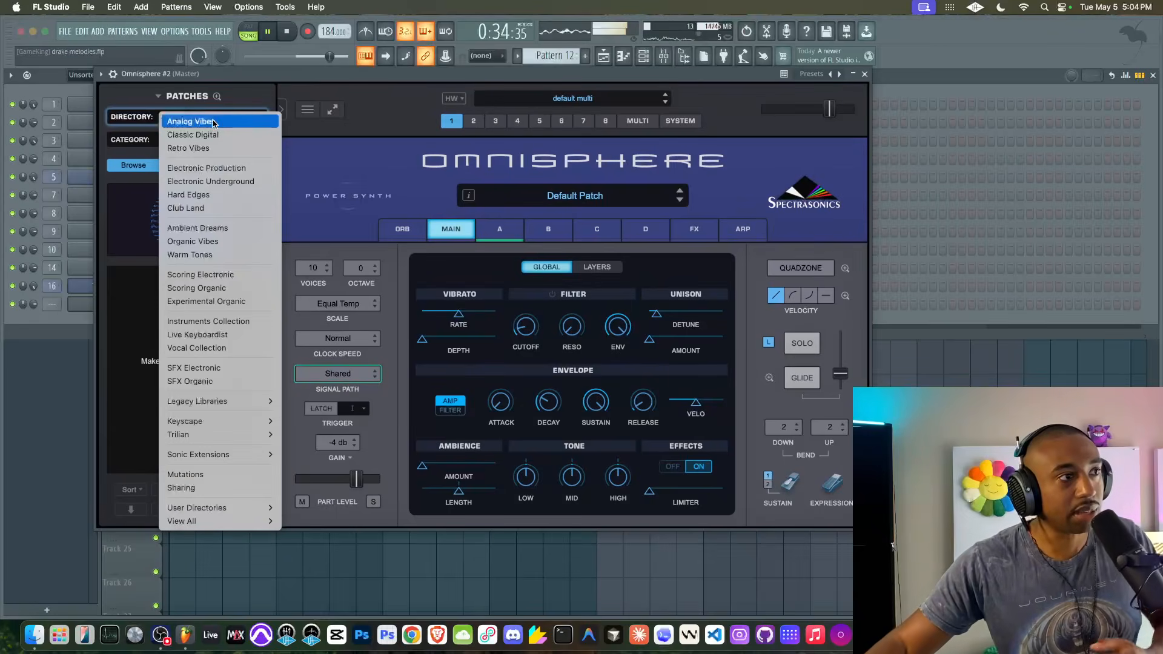
pyautogui.click(337, 209)
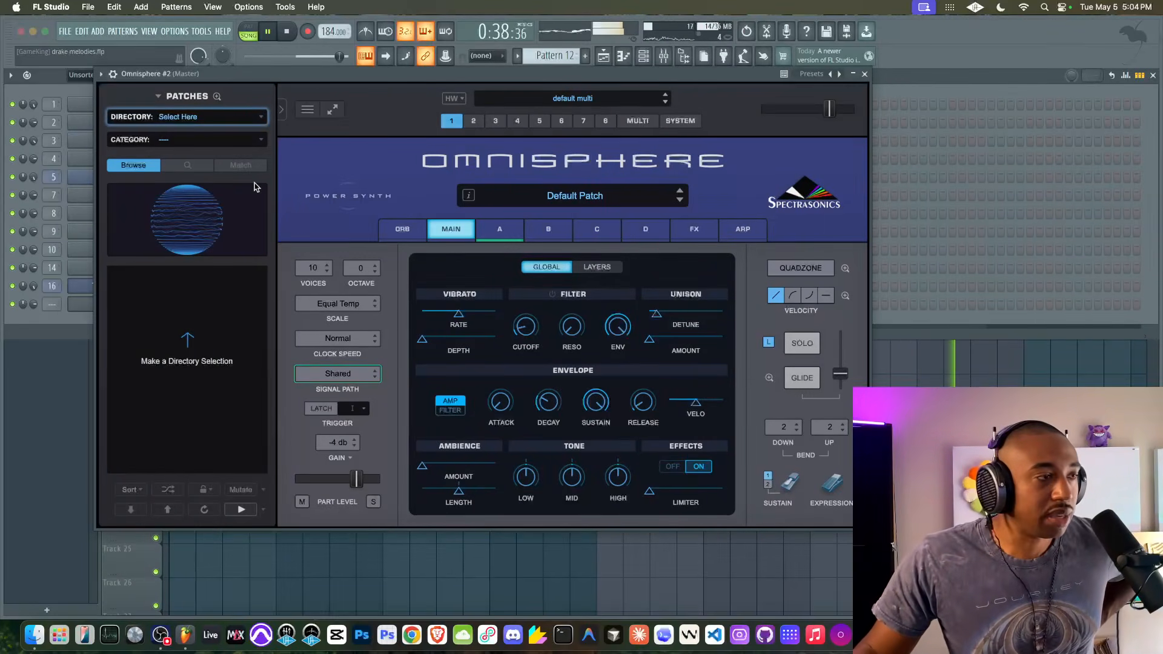
pyautogui.click(209, 117)
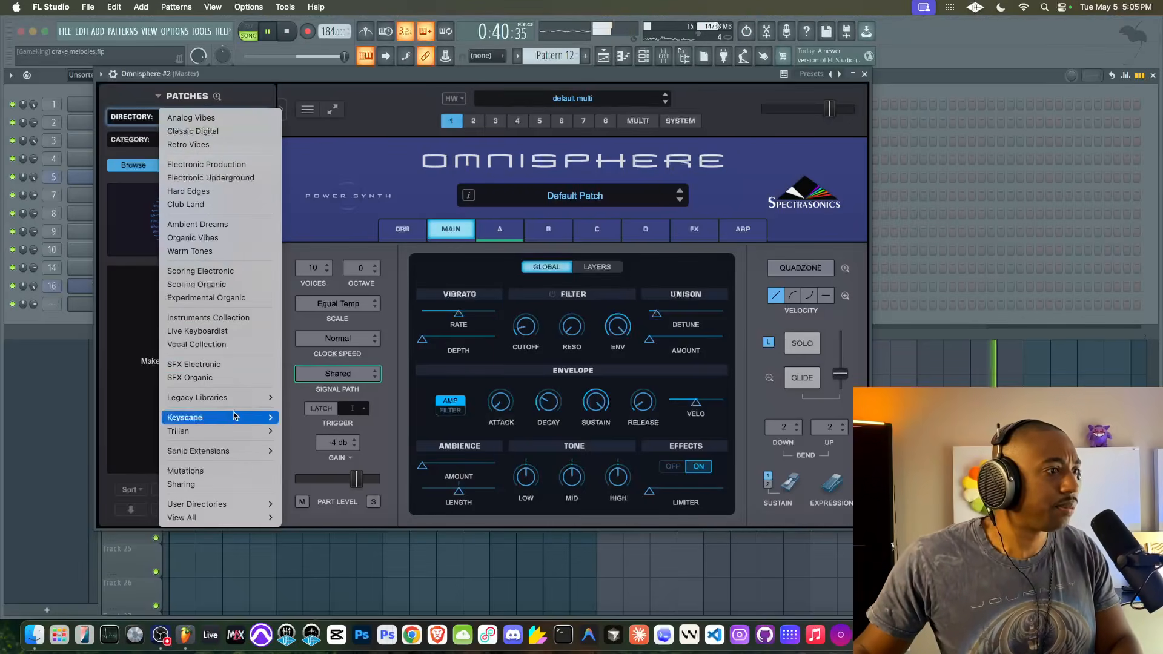
pyautogui.click(318, 418)
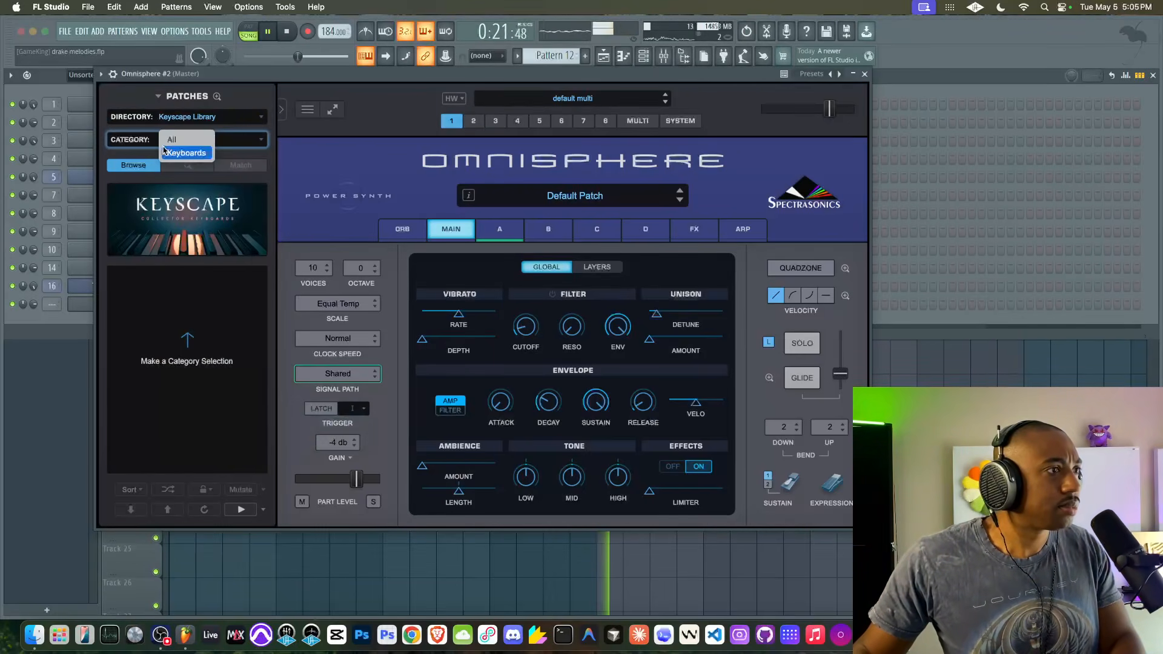
pyautogui.click(169, 141)
pyautogui.click(180, 276)
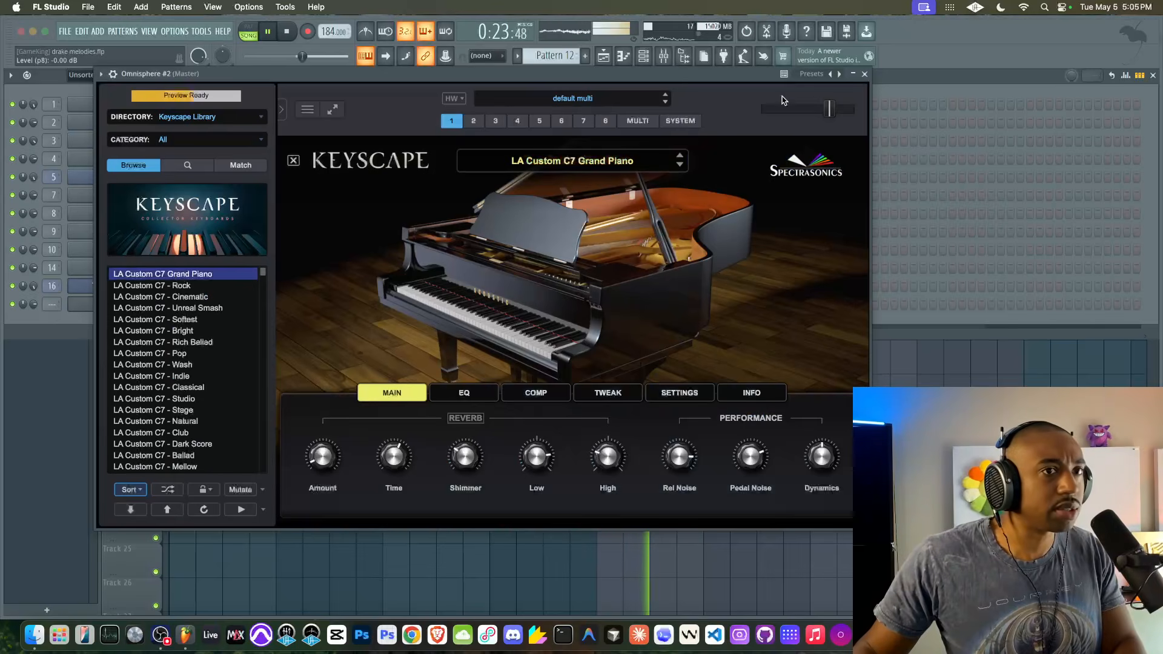
pyautogui.click(865, 73)
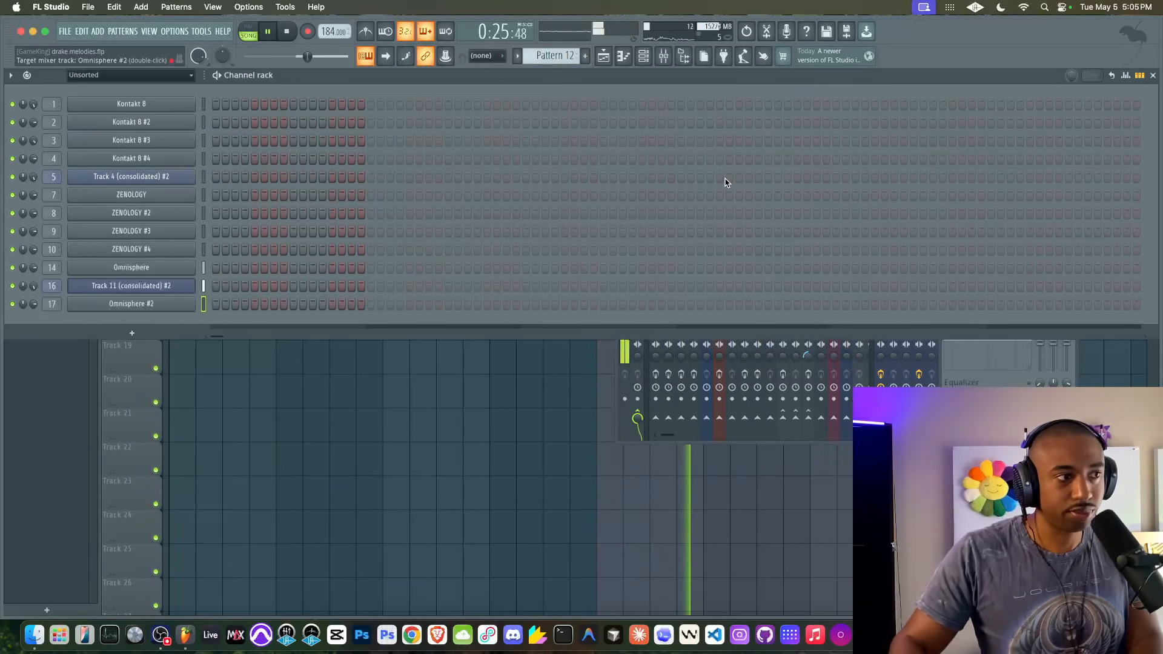
# - Cue playback near bar 14 and enable recording and the metronome for Pattern 12
pyautogui.rightClick(335, 392)
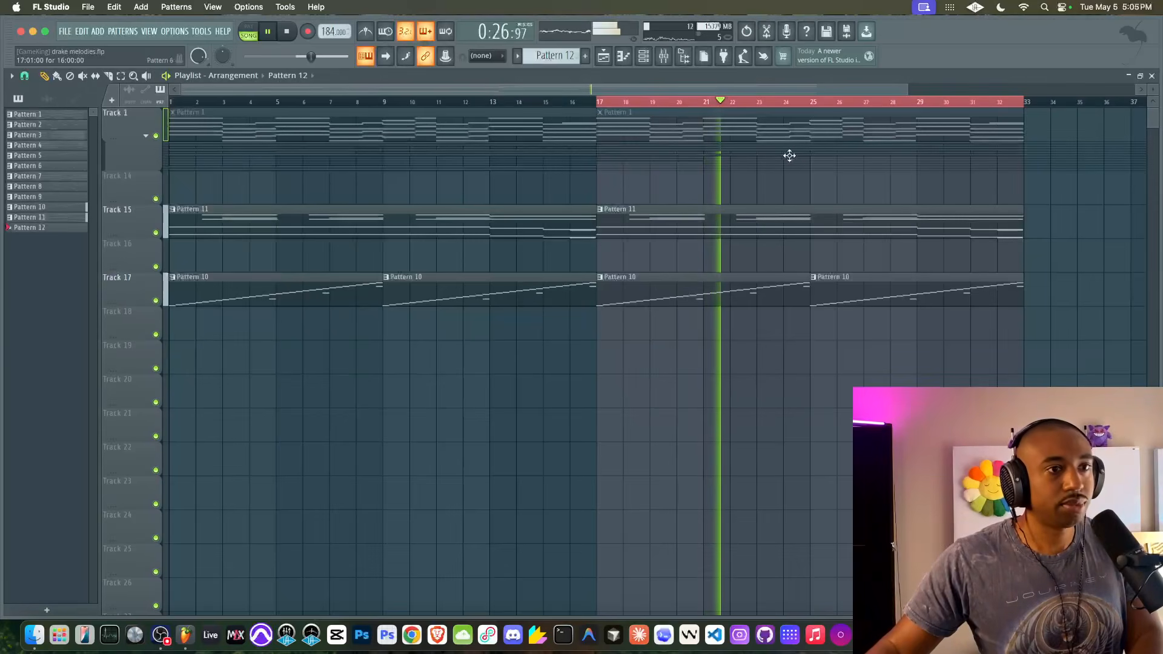
pyautogui.click(666, 57)
pyautogui.rightClick(469, 467)
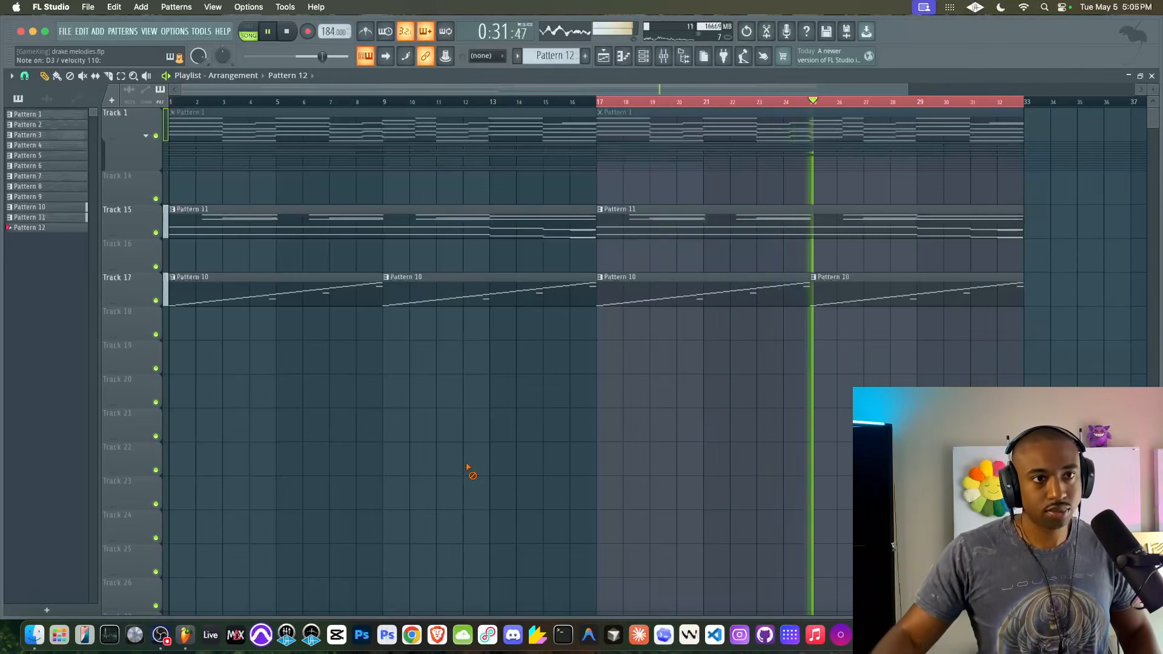
pyautogui.click(522, 102)
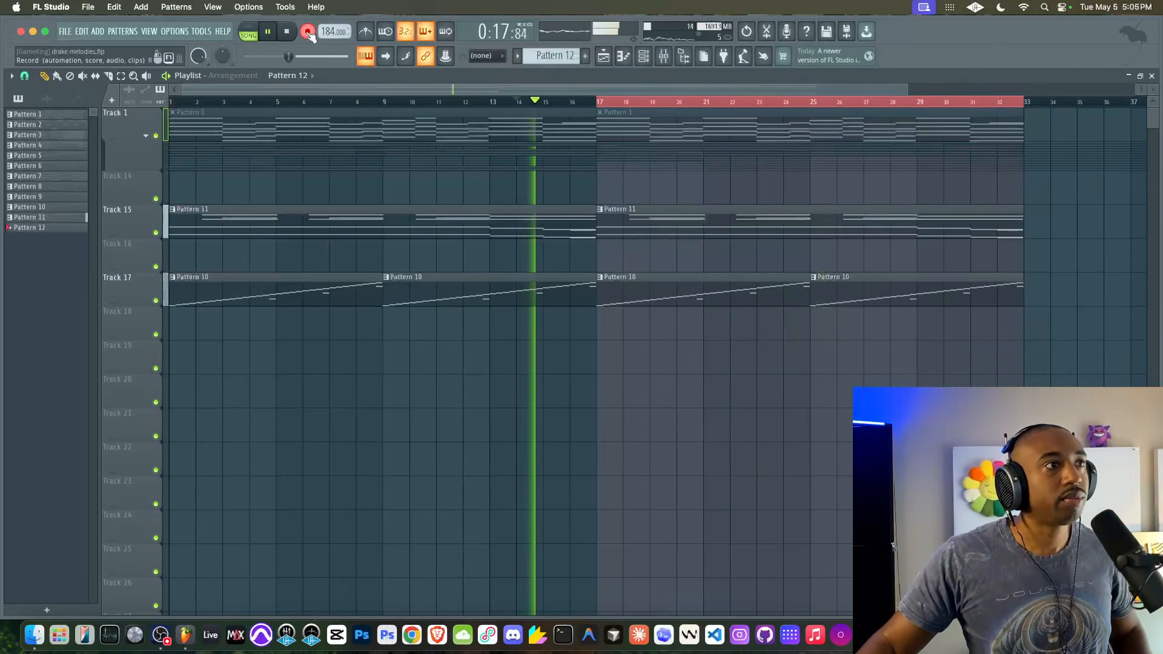
pyautogui.click(366, 33)
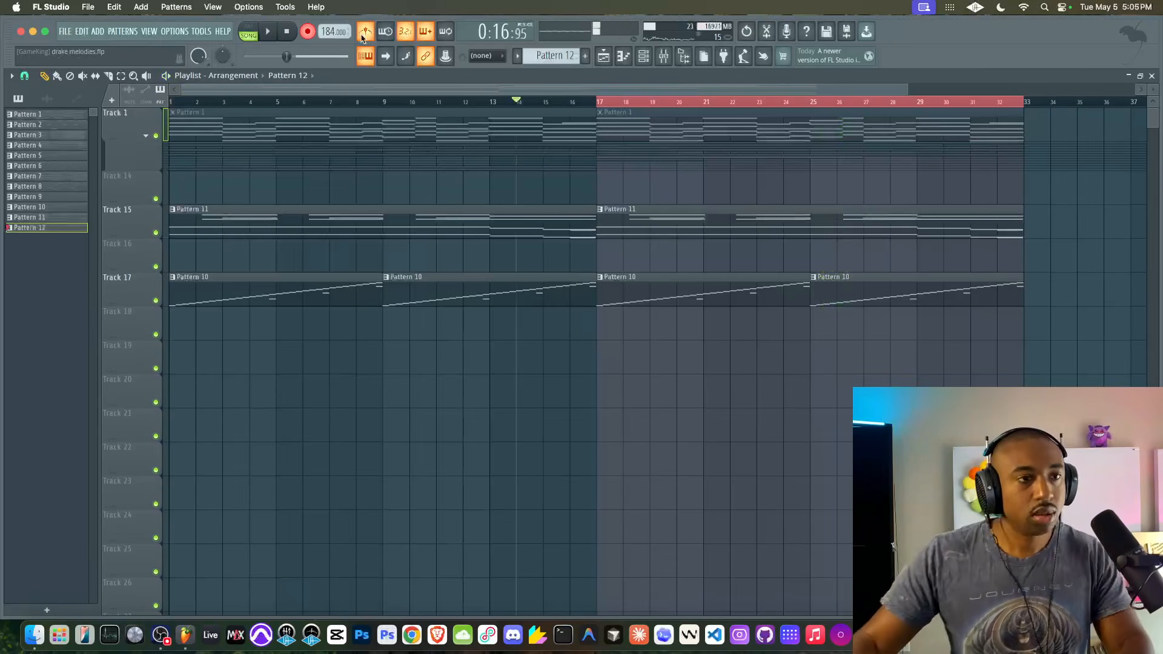
# - Try to record a piano take with Omnisphere #2 into Pattern 12 over the bars from 17
pyautogui.click(668, 62)
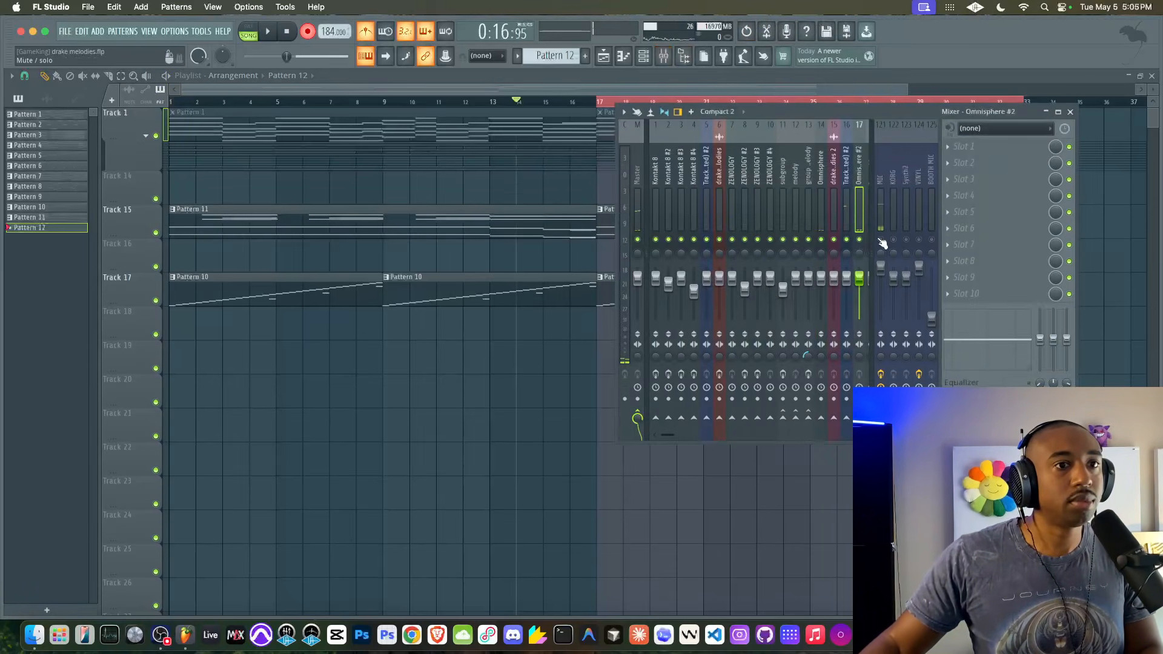
pyautogui.press('F9')
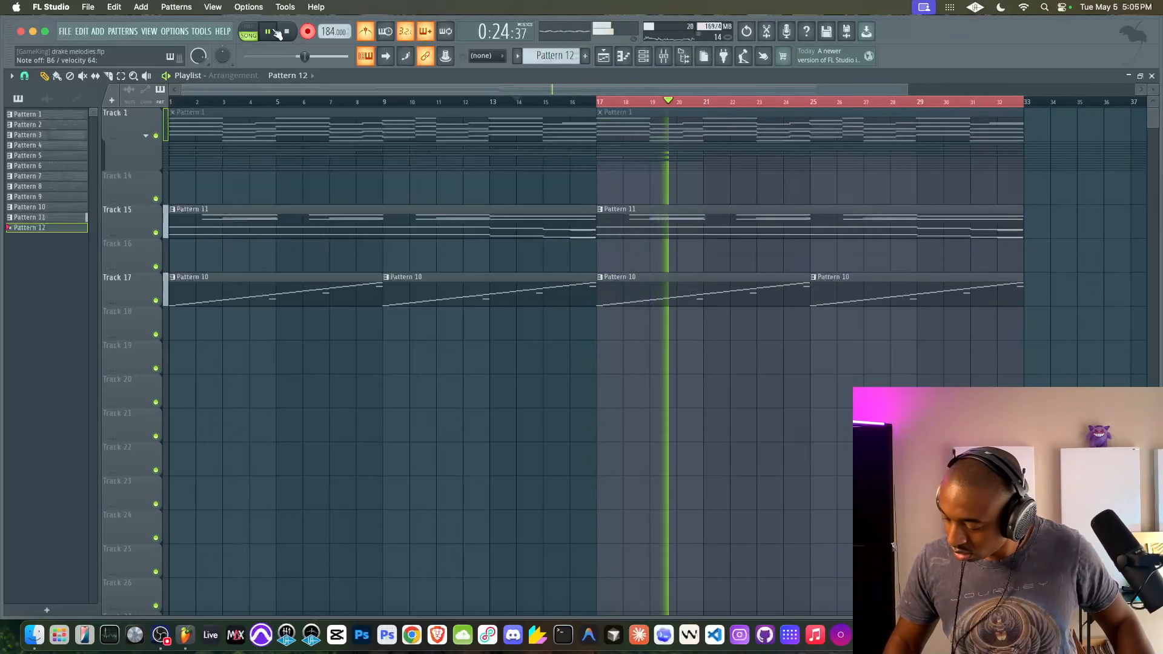
pyautogui.click(287, 32)
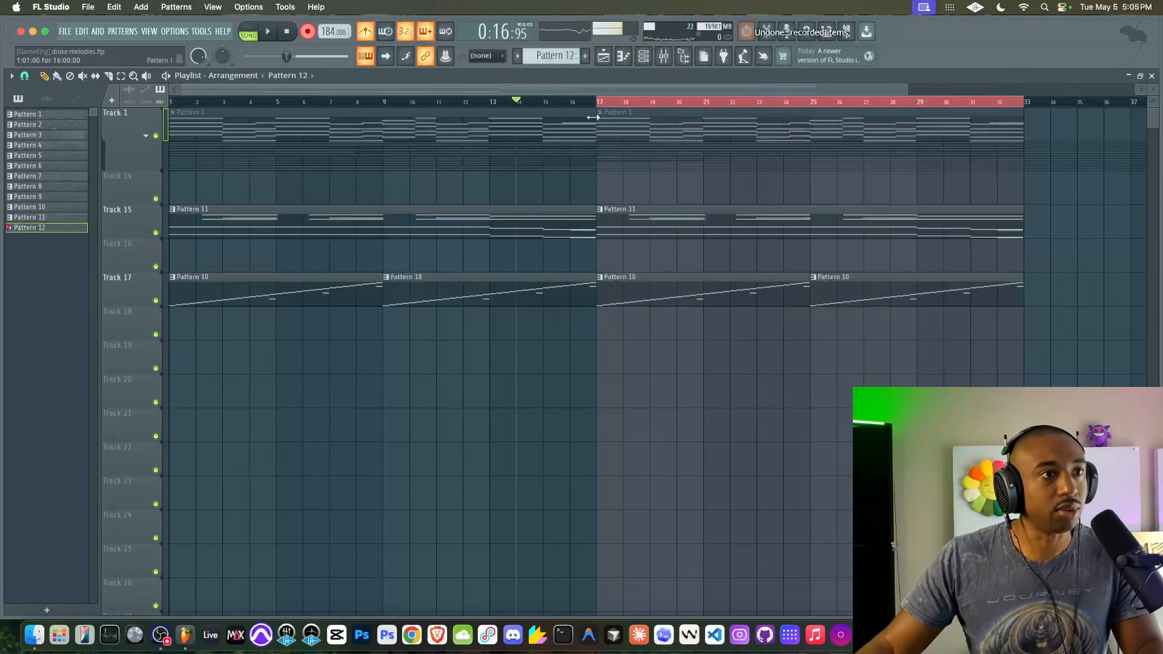
# - Record a piano phrase into Pattern 12 on Track 16, starting at bar 17, and stop playback
pyautogui.click(573, 58)
pyautogui.click(626, 66)
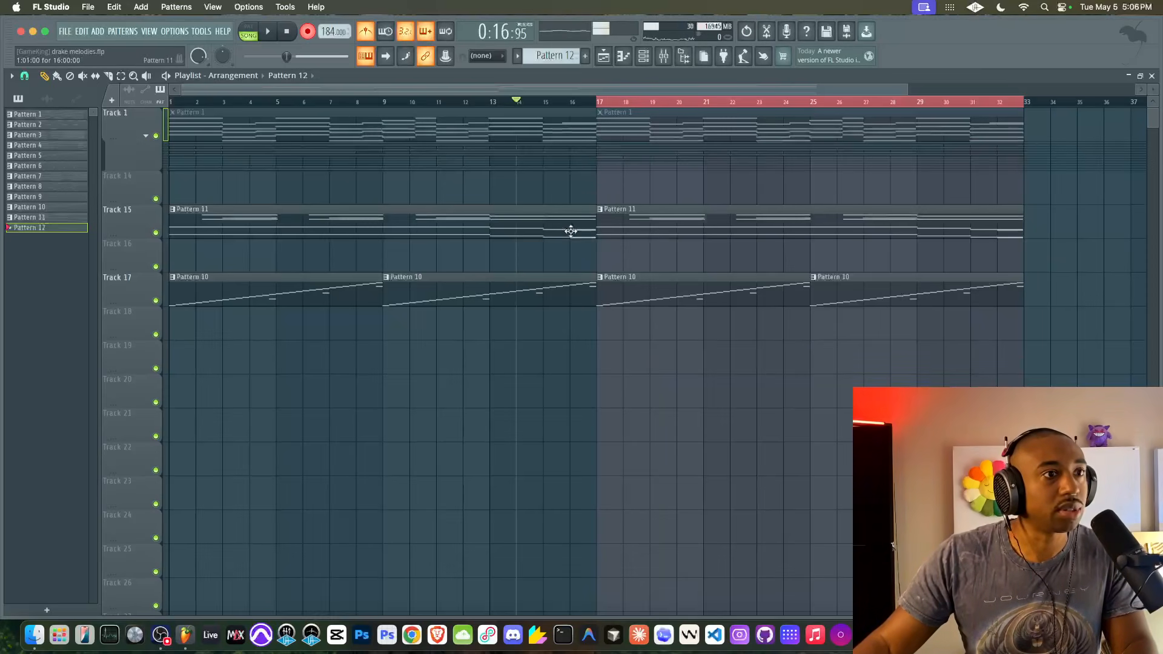
pyautogui.moveTo(623, 258); pyautogui.dragTo(898, 256)
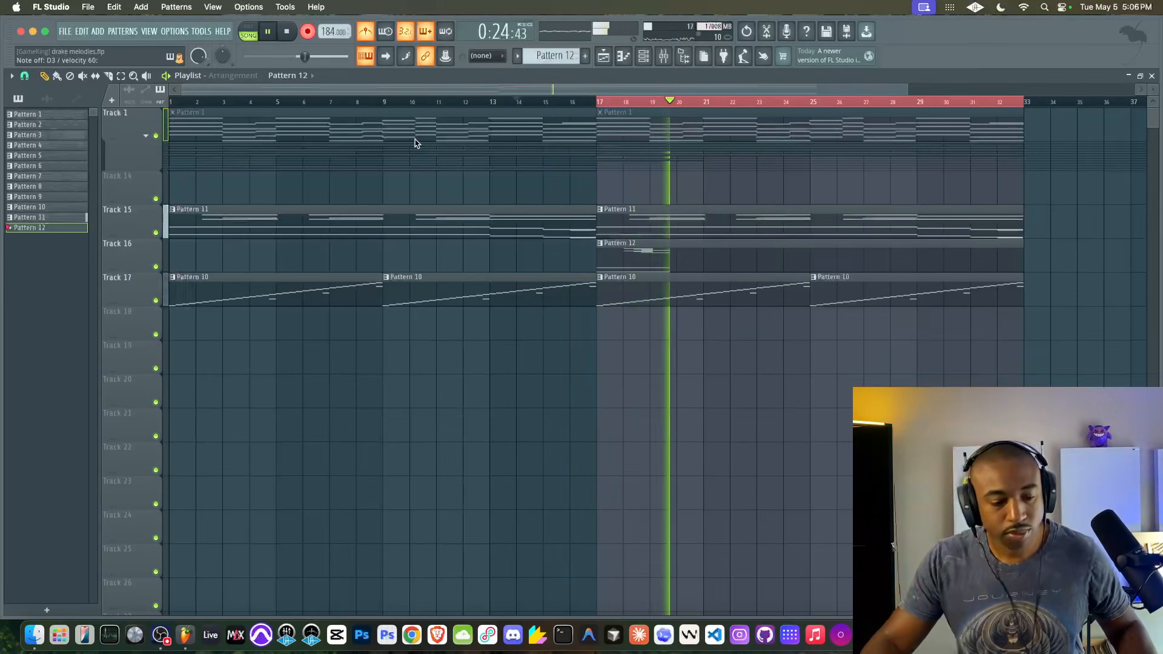
pyautogui.press('space')
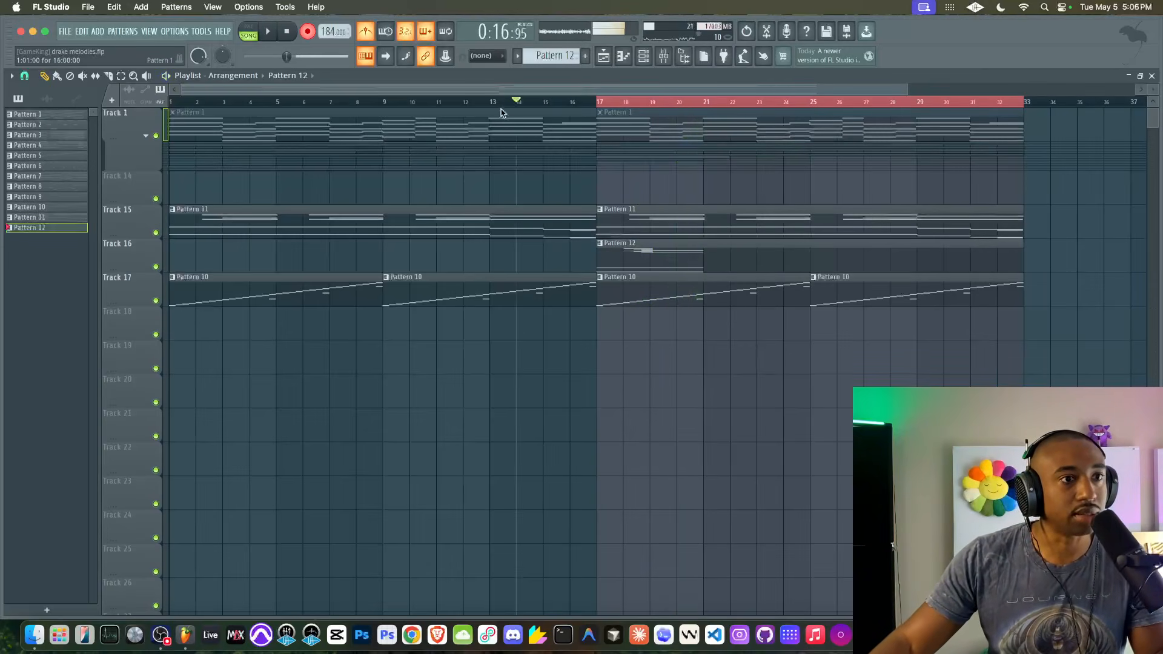
# - Examine the recorded piano notes of Pattern 12 up close in the Omnisphere #2 piano roll
pyautogui.doubleClick(687, 245)
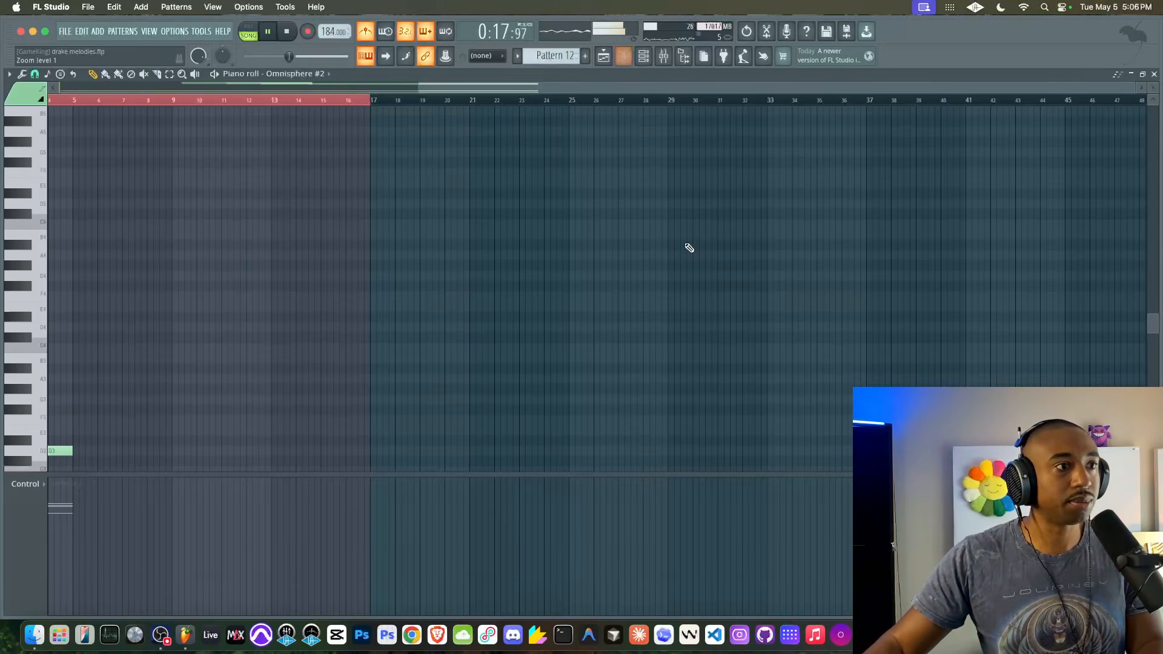
pyautogui.scroll(15, 413, 233)
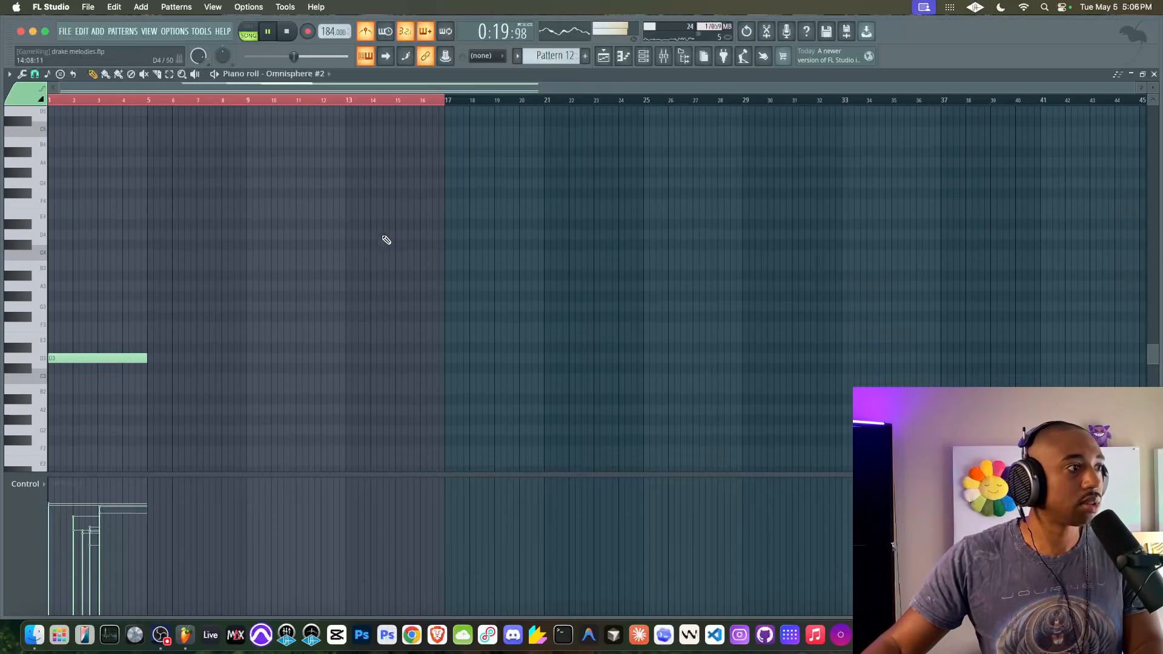
pyautogui.scroll(5, 109, 268)
pyautogui.keyDown('ctrl'); pyautogui.scroll(6, 121, 243); pyautogui.keyUp('ctrl')
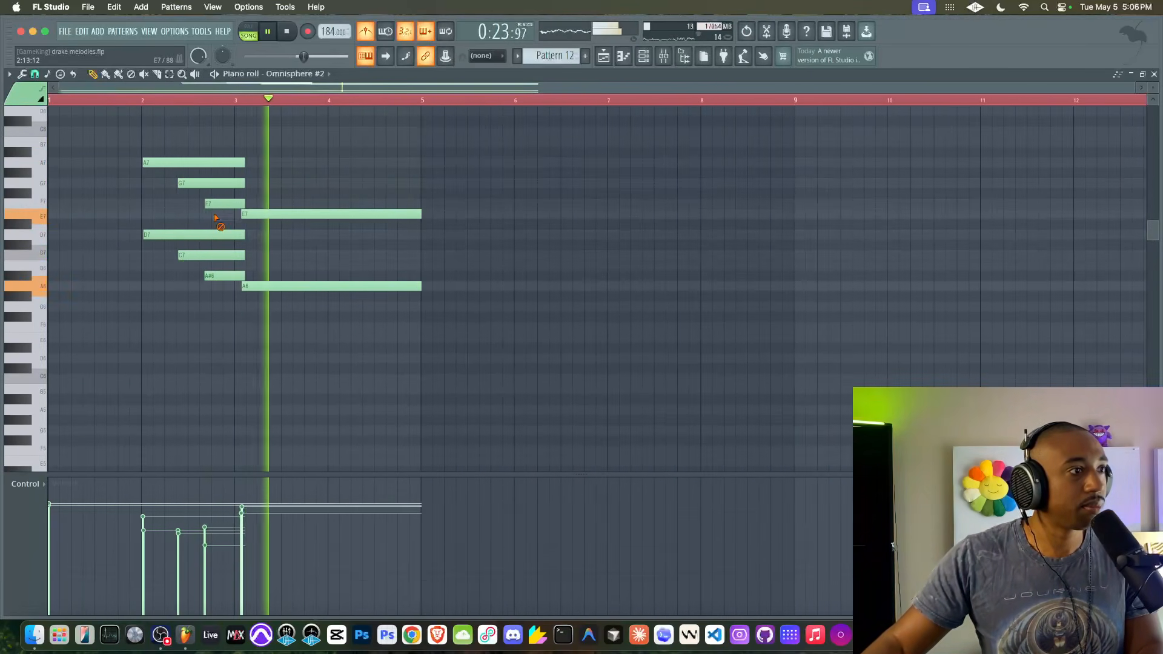
pyautogui.click(145, 100)
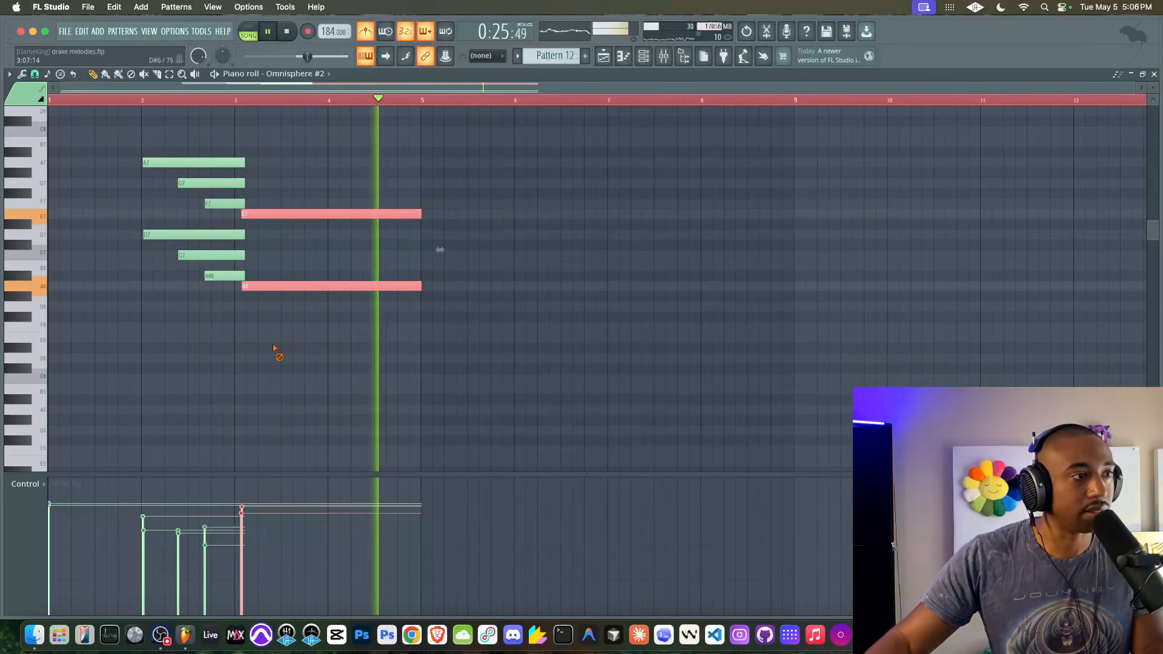
# - Duplicate the four-bar Pattern 12 clip along Track 16 so the copies fill bars 17 to 33
pyautogui.click(602, 57)
pyautogui.press('space')
pyautogui.press('space')
pyautogui.moveTo(923, 259); pyautogui.dragTo(789, 254)
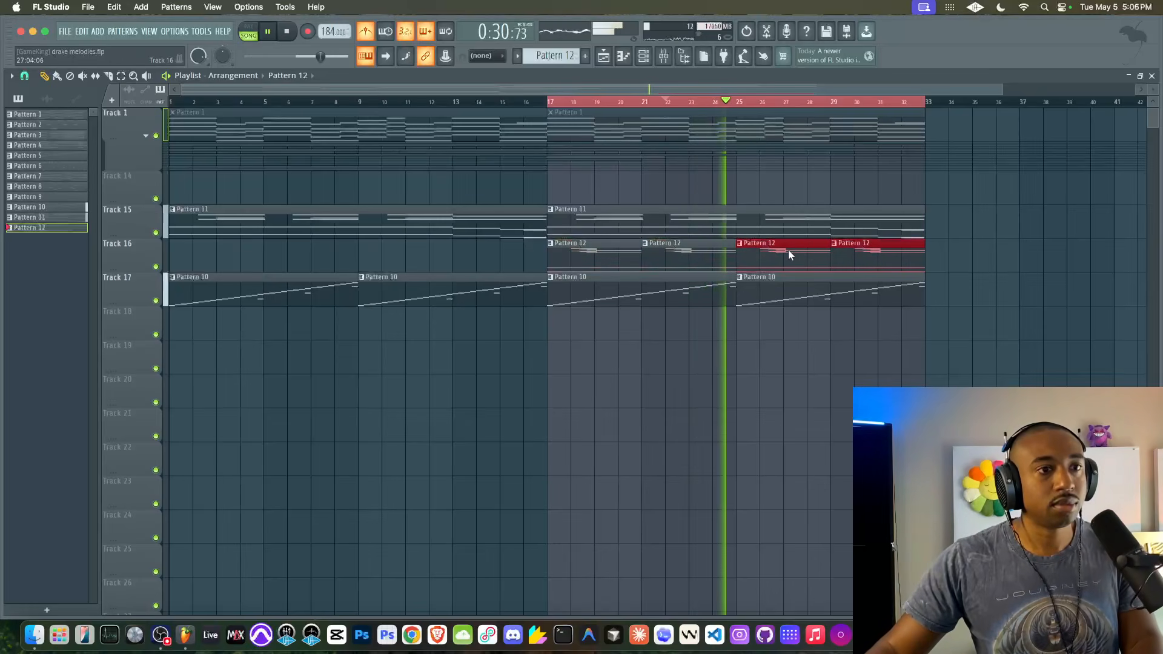
pyautogui.click(710, 353)
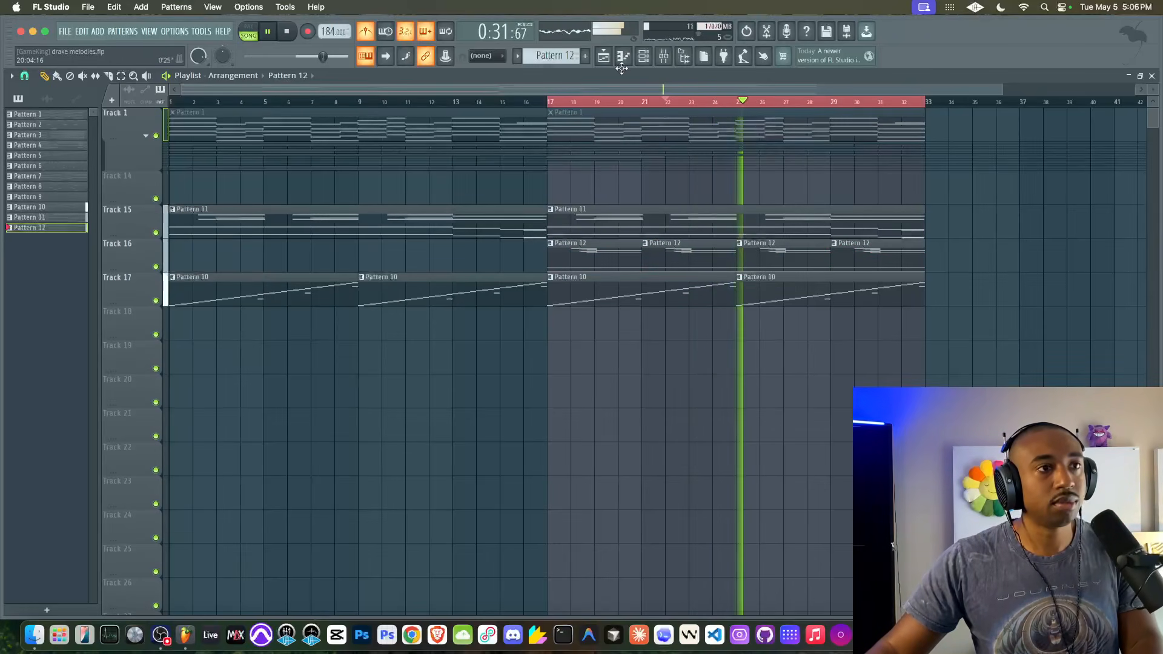
# - Shorten the held E7 and A6 notes in Pattern 12 so they end just before bar 5
pyautogui.doubleClick(627, 243)
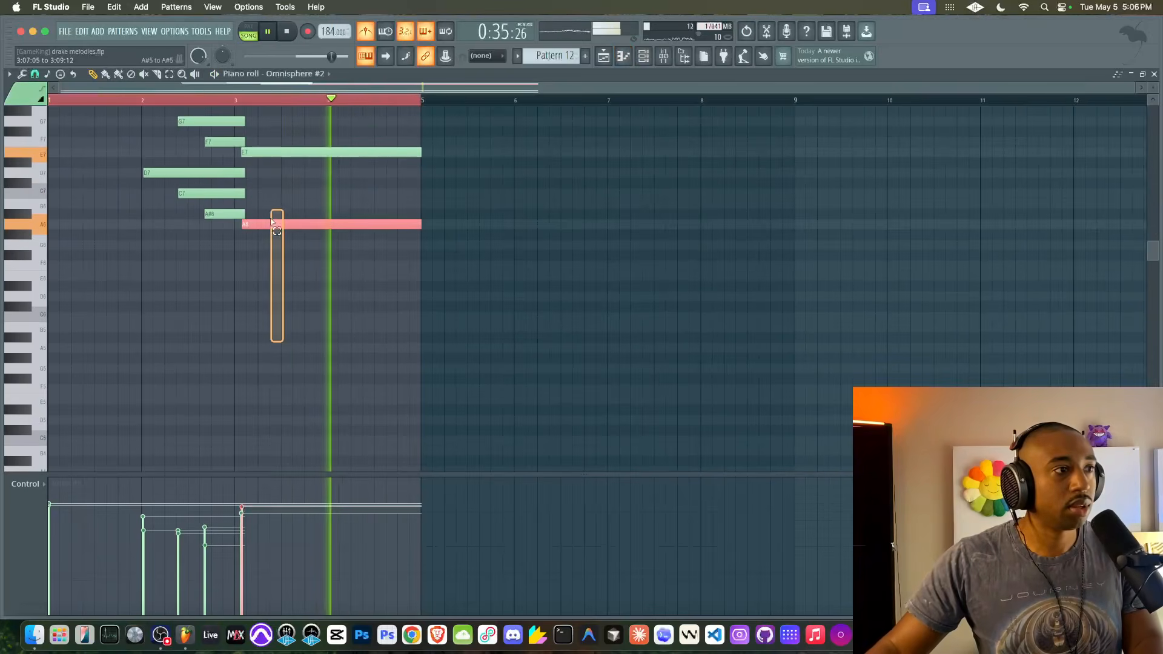
pyautogui.moveTo(272, 247); pyautogui.dragTo(261, 118)
pyautogui.press('space')
pyautogui.scroll(3, 272, 209)
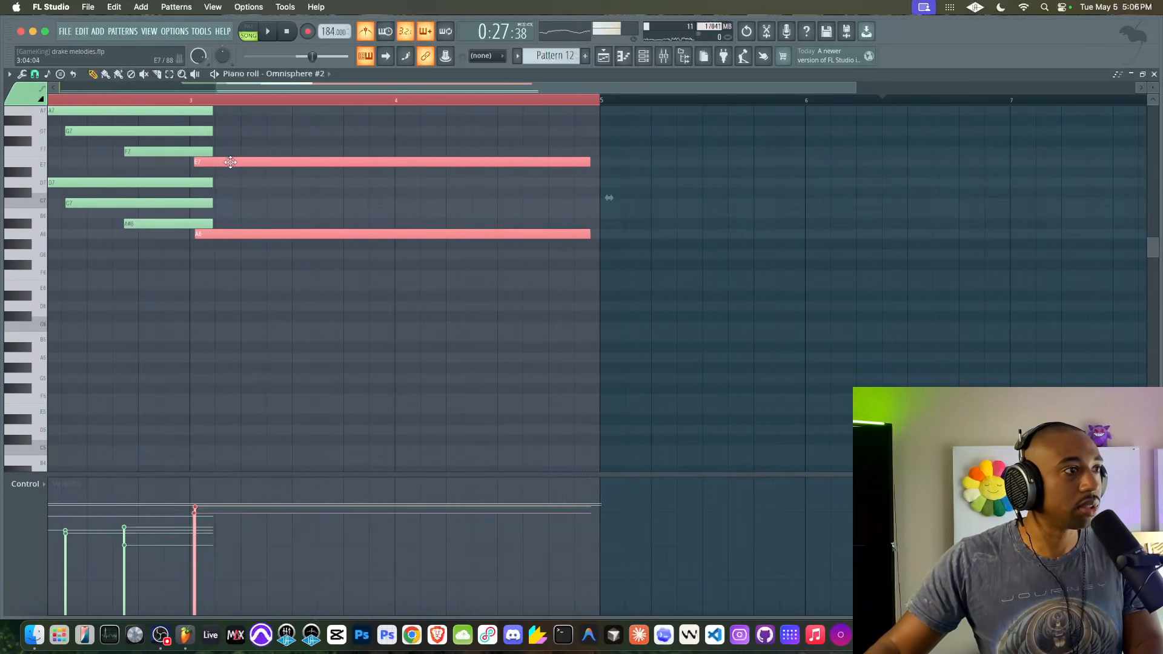
# - Lower the velocities of the held E7 and A6 notes using the Multiply control in level scaling
pyautogui.hscroll(-5, 213, 177)
pyautogui.scroll(4, 213, 177)
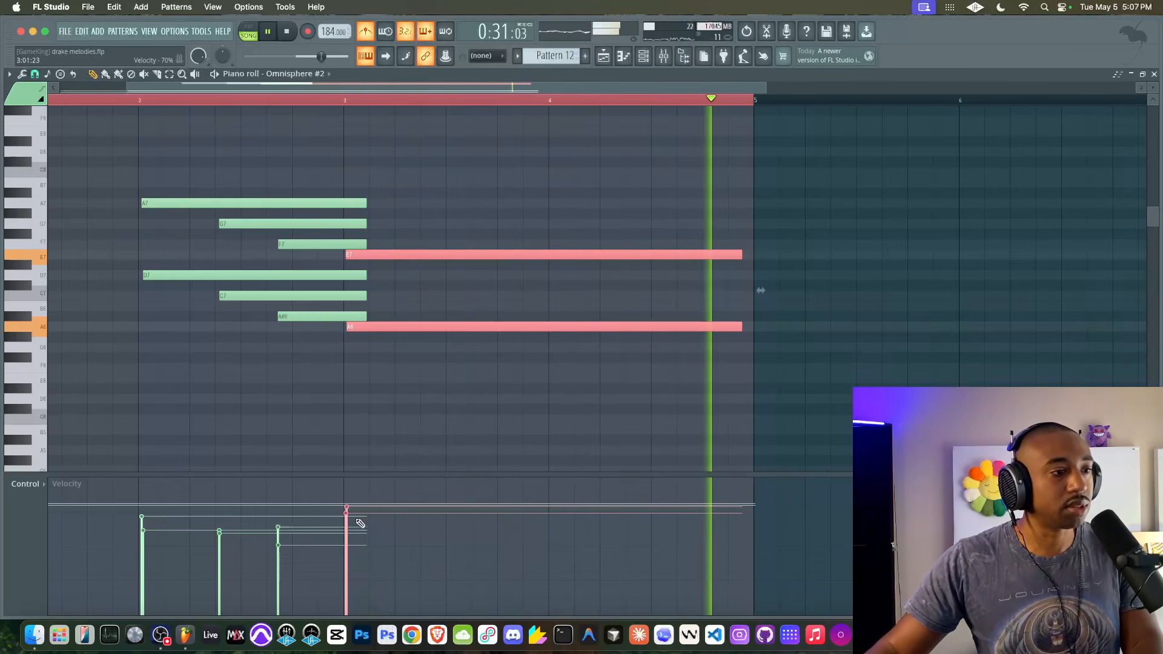
pyautogui.hotkey('alt', 'x')
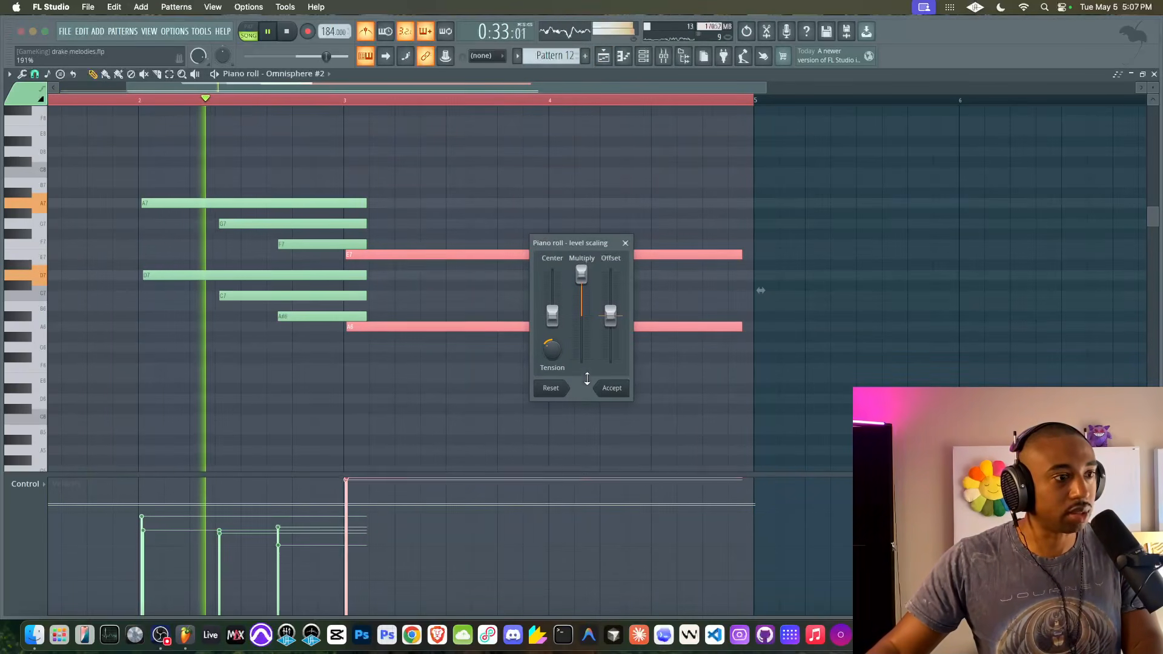
pyautogui.moveTo(582, 290)
pyautogui.mouseDown()
pyautogui.moveTo(581, 325)
pyautogui.moveTo(581, 292)
pyautogui.mouseUp()
pyautogui.click(610, 387)
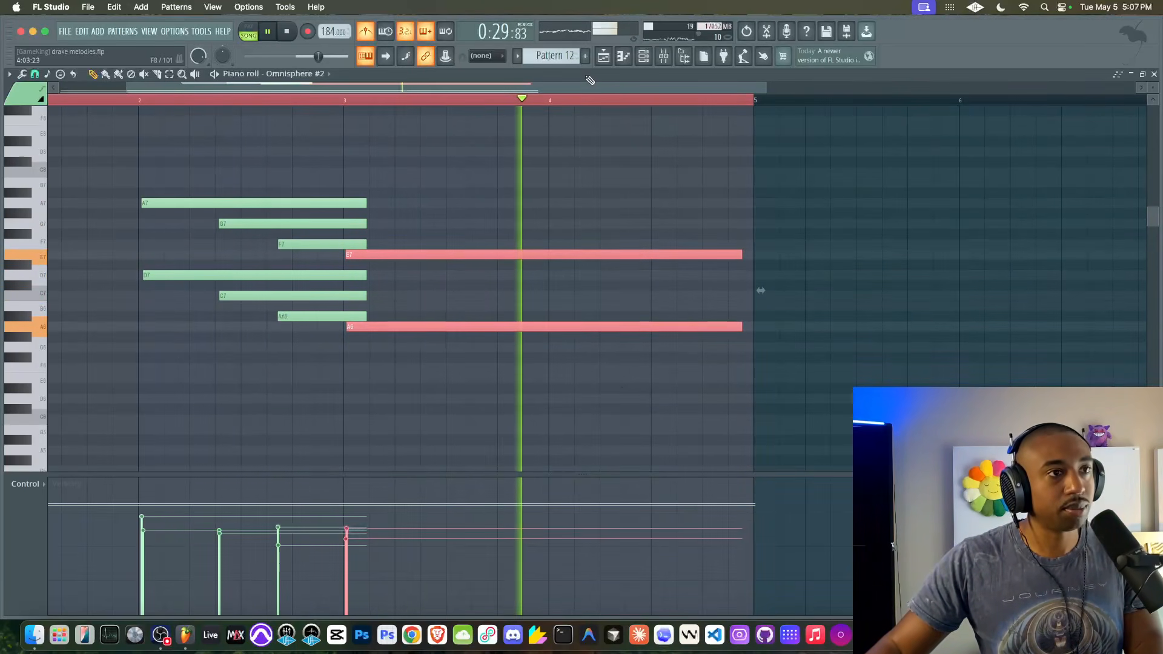
# - Make the Pattern 12 clips at bars 21, 25 and 29 on Track 16 unique patterns
pyautogui.click(609, 56)
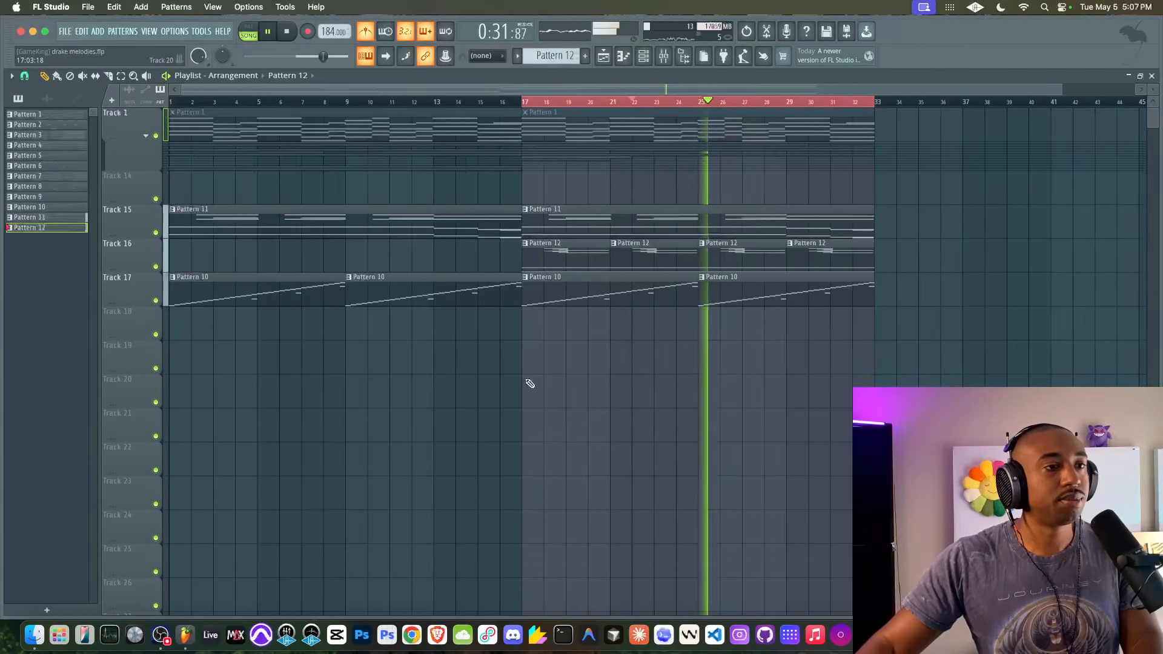
pyautogui.doubleClick(503, 264)
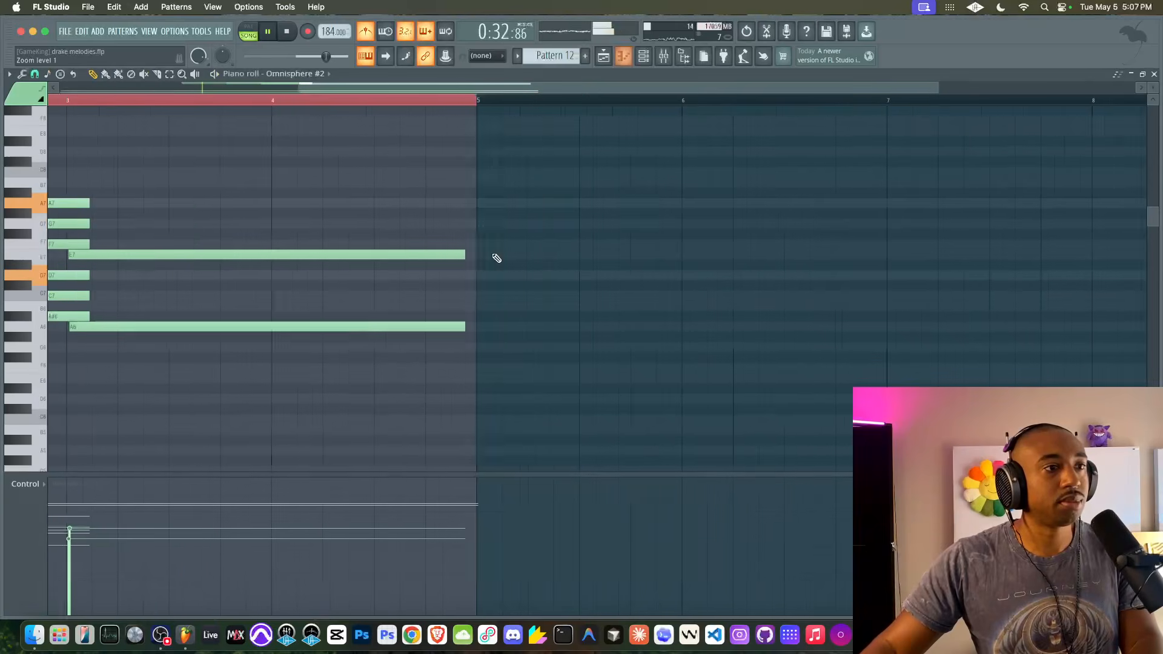
pyautogui.press('space')
pyautogui.click(608, 59)
pyautogui.rightClick(460, 245)
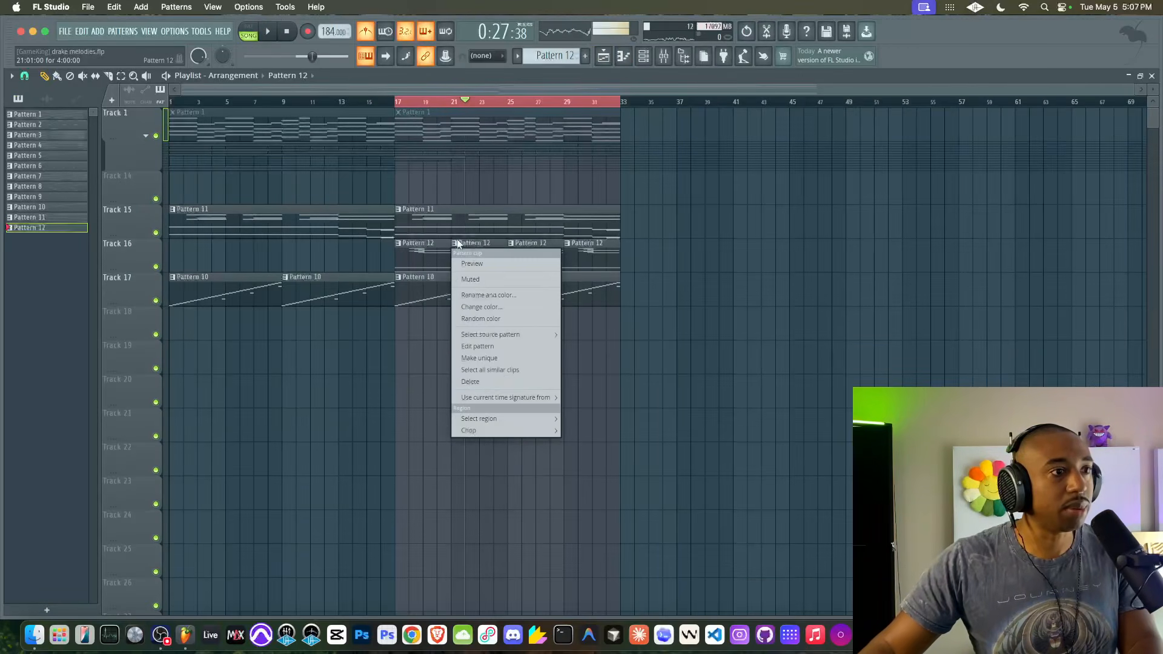
pyautogui.click(498, 359)
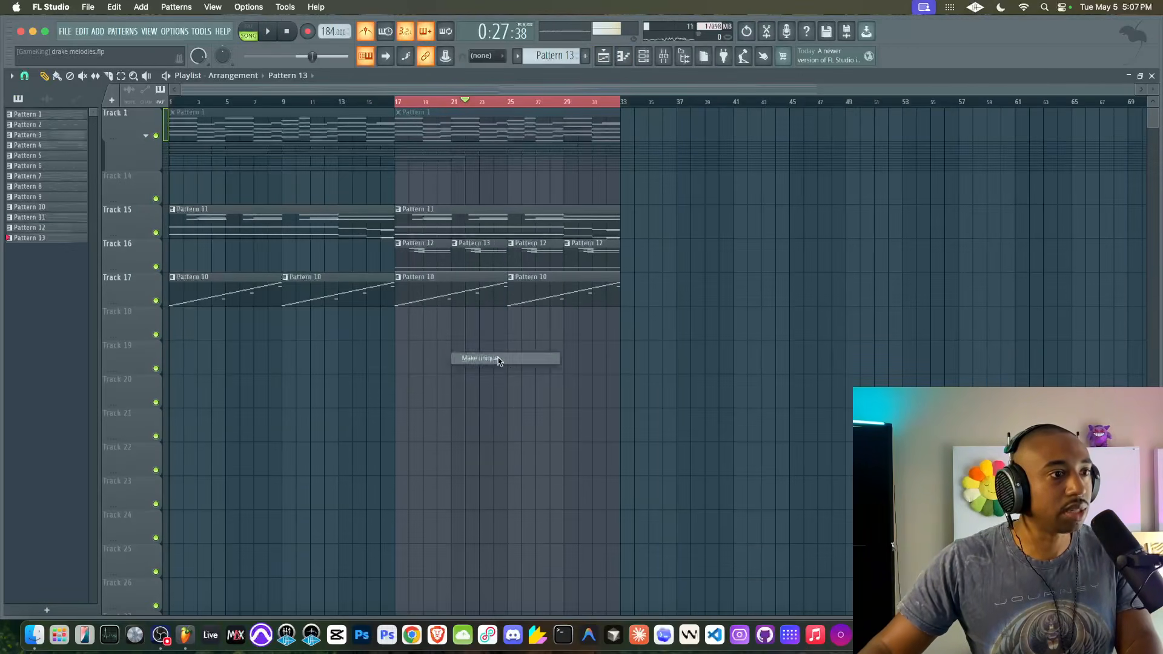
pyautogui.rightClick(513, 247)
pyautogui.click(530, 358)
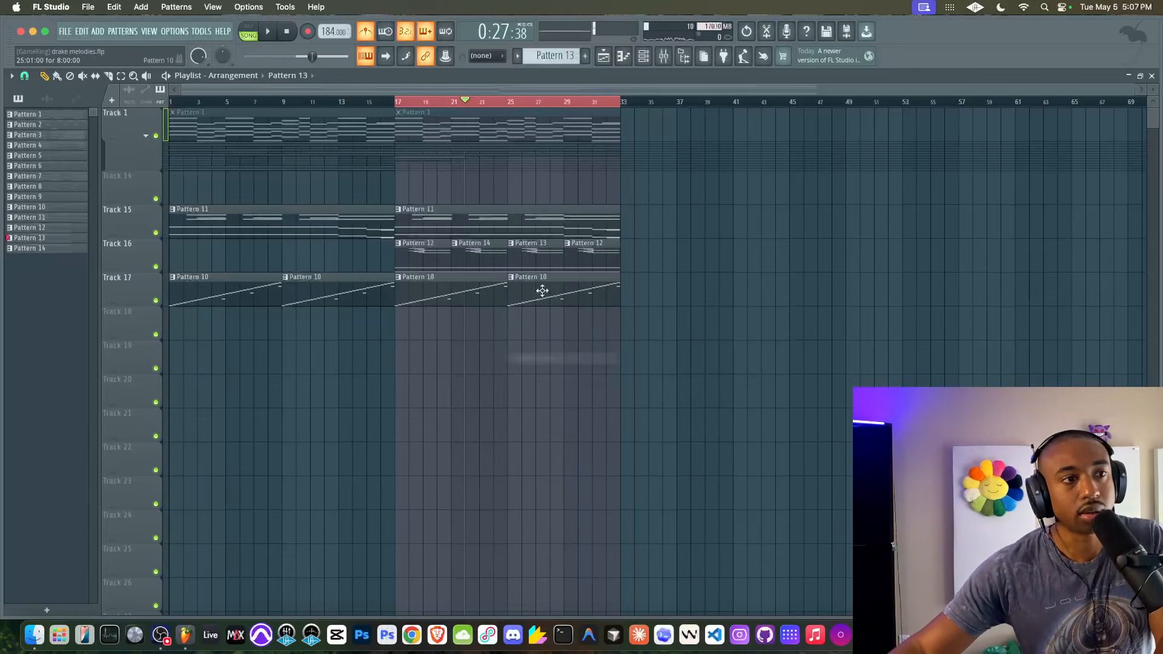
pyautogui.rightClick(564, 247)
pyautogui.click(600, 358)
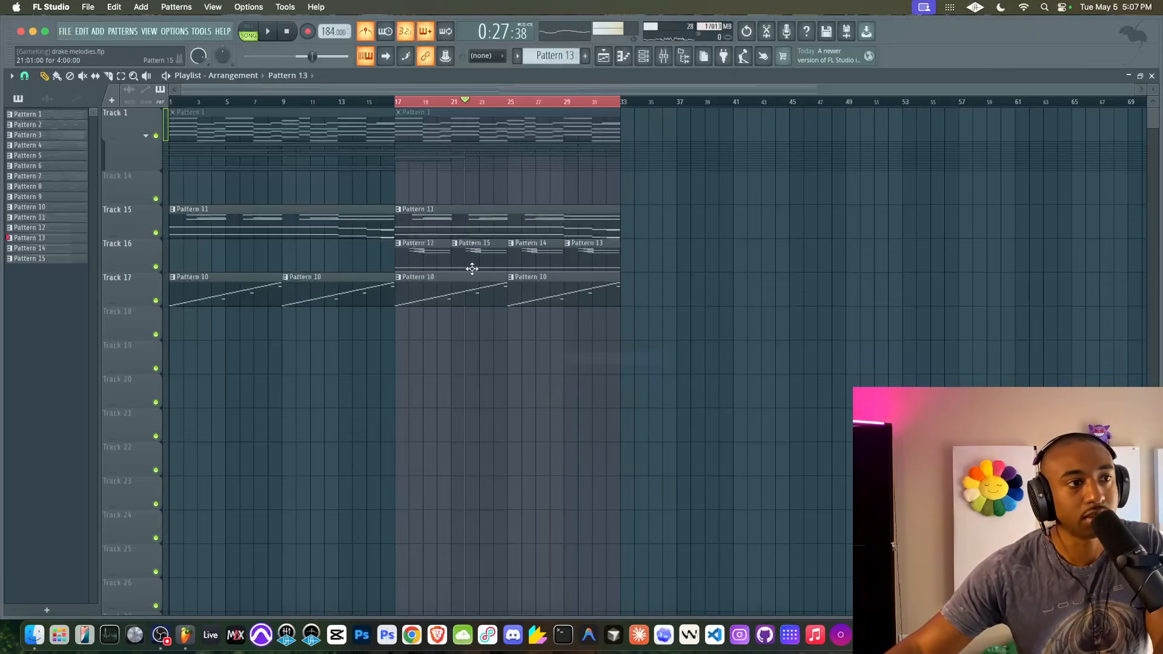
# - Raise the two held bass notes in Pattern 15, the bar 21 clip on Track 16, by one octave
pyautogui.doubleClick(472, 267)
pyautogui.scroll(-5, 296, 359)
pyautogui.scroll(-4, 296, 359)
pyautogui.moveTo(296, 398); pyautogui.dragTo(135, 173)
pyautogui.scroll(-2, 135, 176)
pyautogui.press('space')
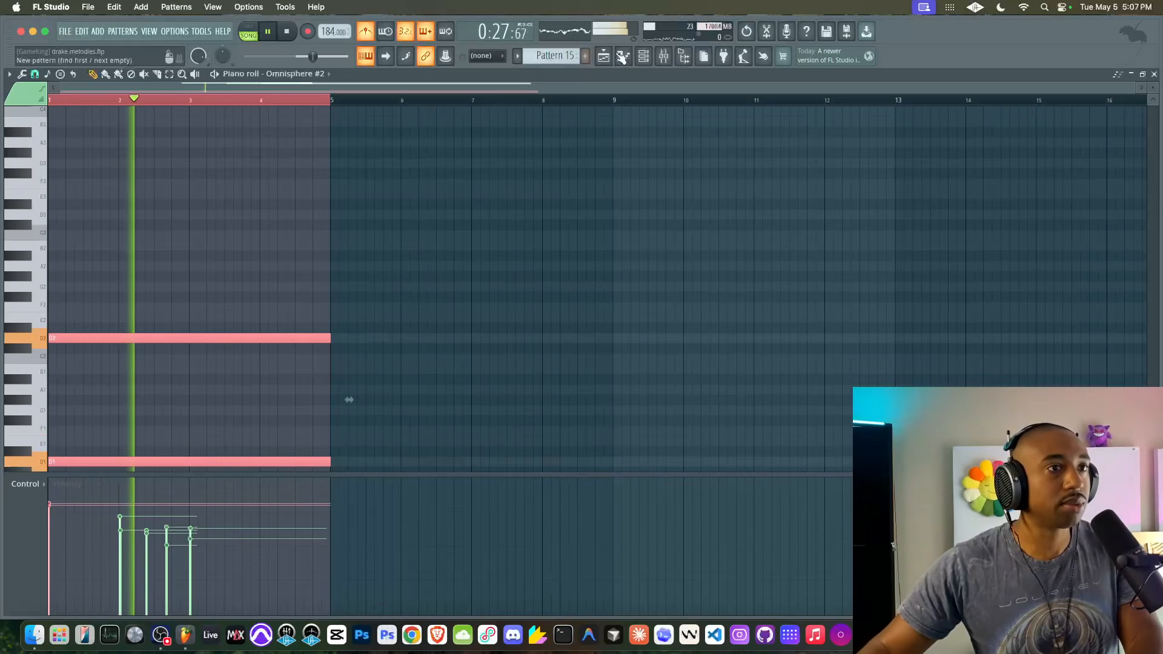
pyautogui.press('space')
pyautogui.hotkey('ctrl', 'Up')
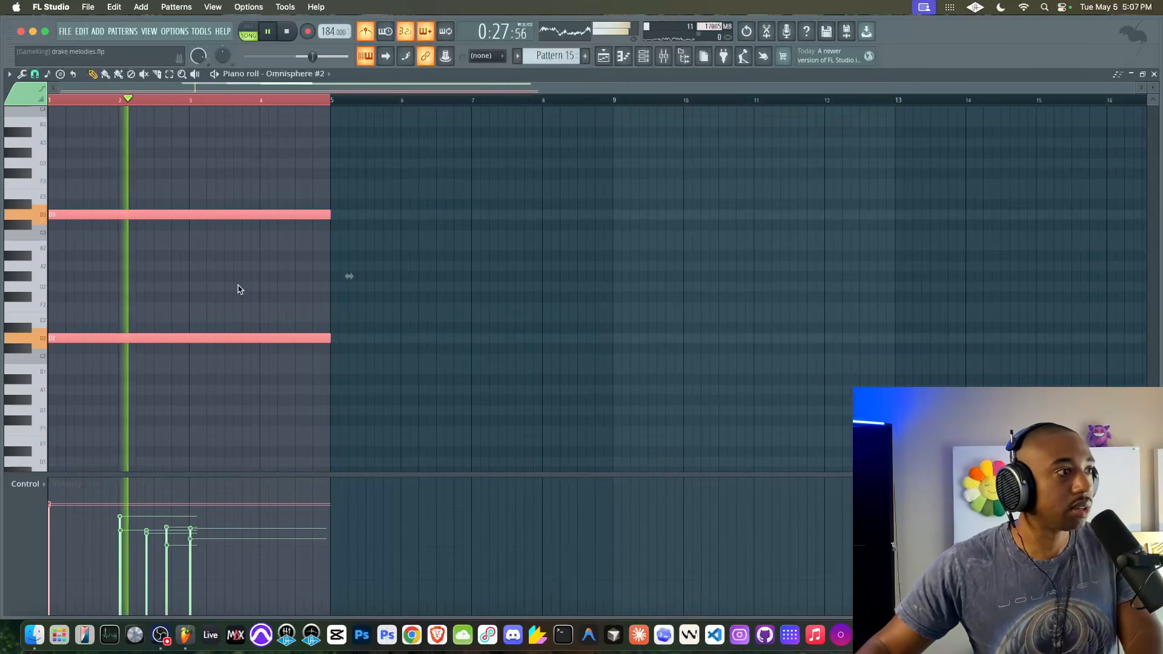
pyautogui.press('F5')
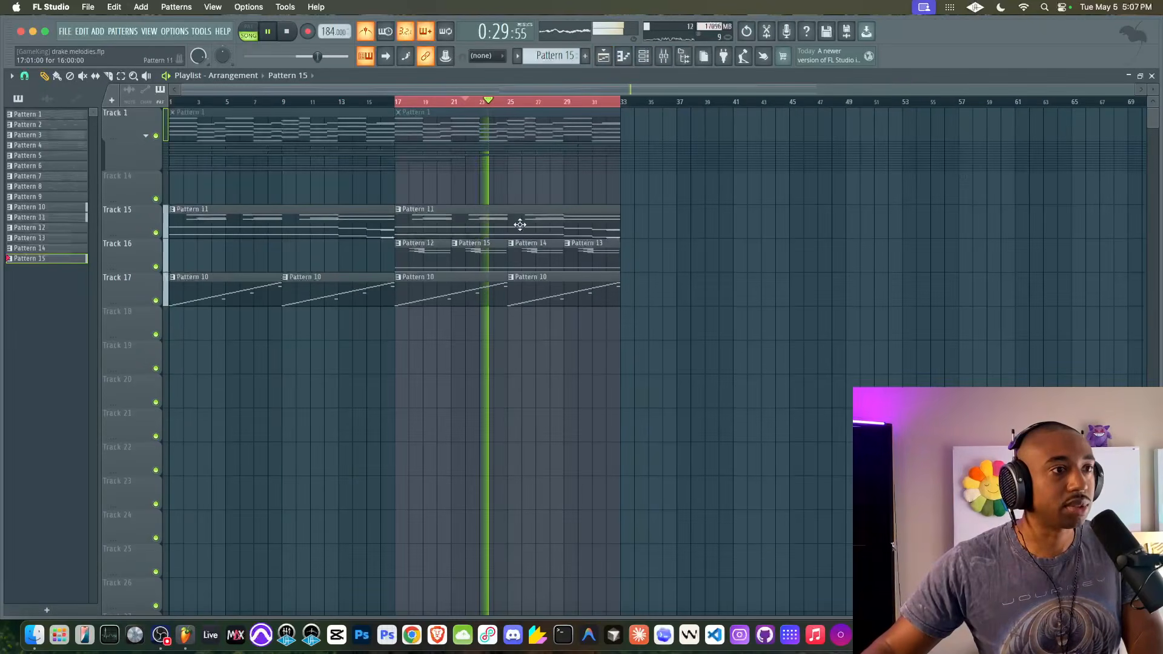
# - Shorten the held G1 and G2 bass notes in Pattern 14 so they end at bar 3
pyautogui.doubleClick(519, 252)
pyautogui.moveTo(226, 384); pyautogui.dragTo(79, 253)
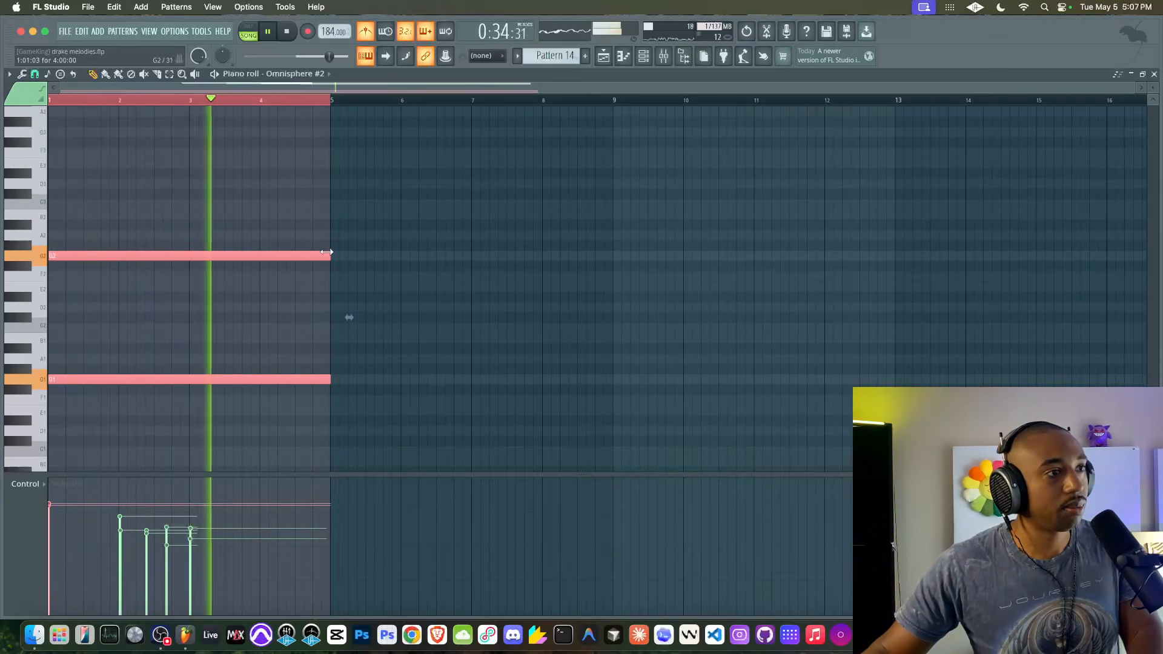
pyautogui.moveTo(328, 253); pyautogui.dragTo(190, 253)
pyautogui.press('space')
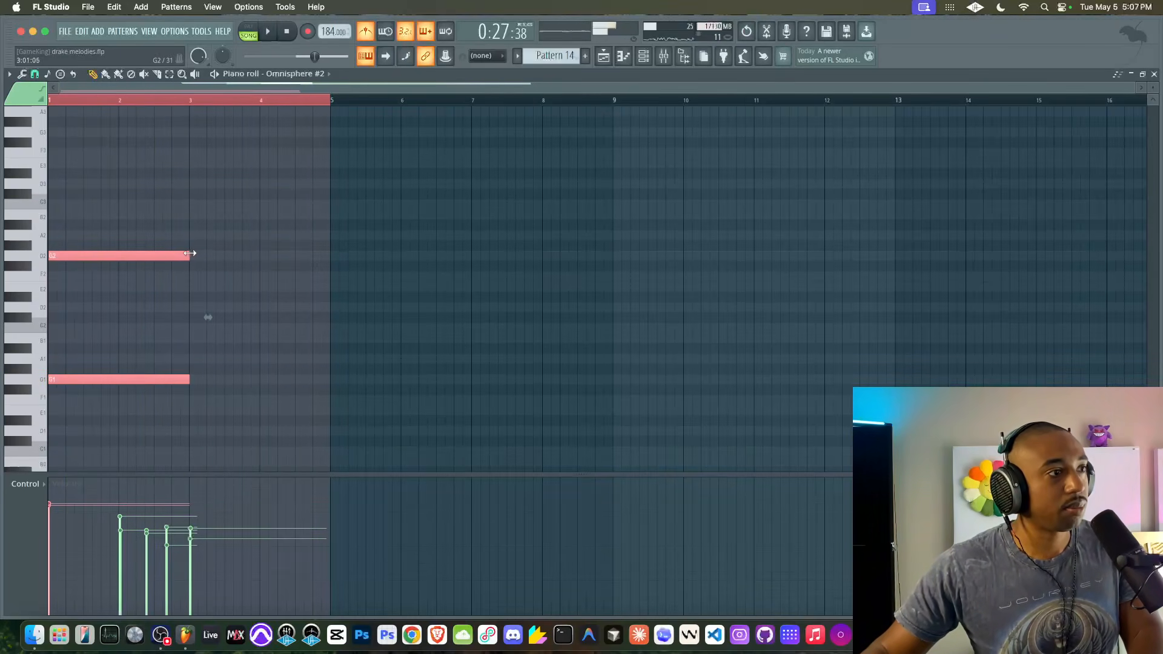
# - Copy Pattern 14's bass pair to bar 3 as one-bar A1 and A2 notes, and again at a higher pitch to bar 4
pyautogui.click(257, 40)
pyautogui.press('space')
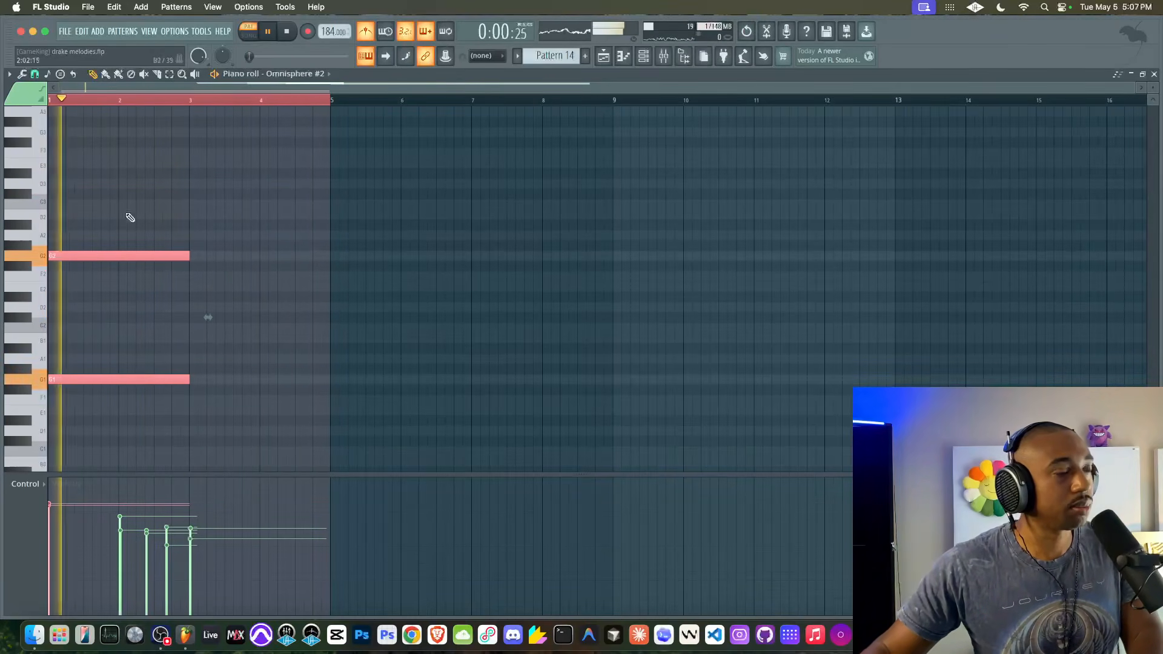
pyautogui.moveTo(111, 255); pyautogui.dragTo(254, 238)
pyautogui.press('space')
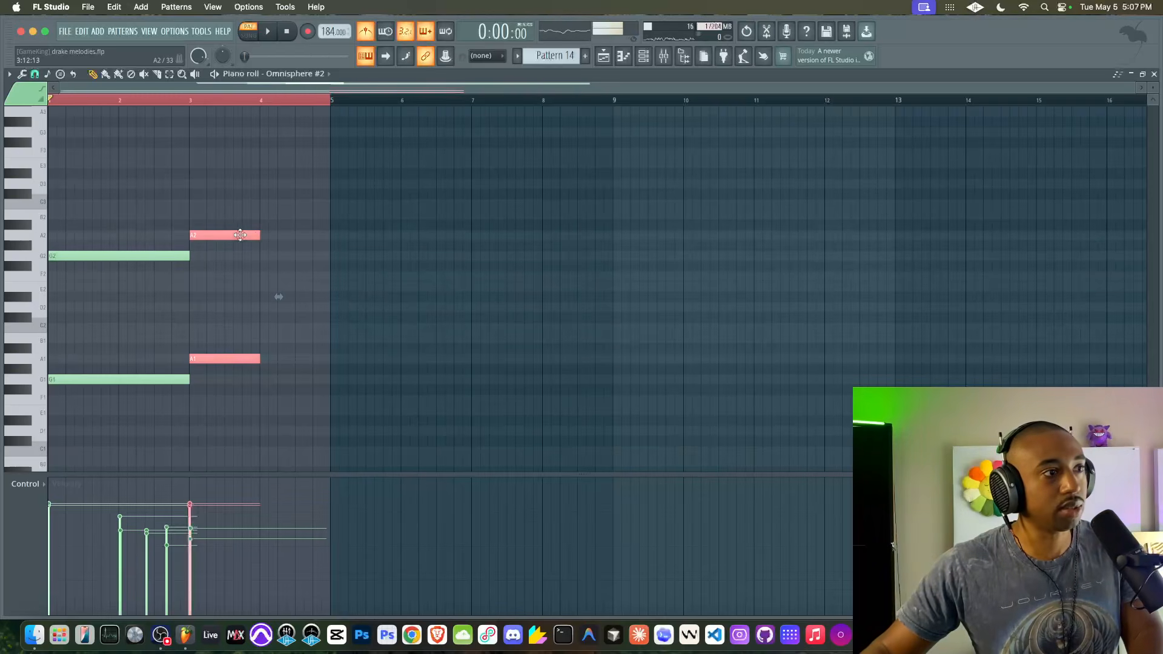
pyautogui.moveTo(241, 235); pyautogui.dragTo(309, 219)
pyautogui.press('space')
pyautogui.click(604, 56)
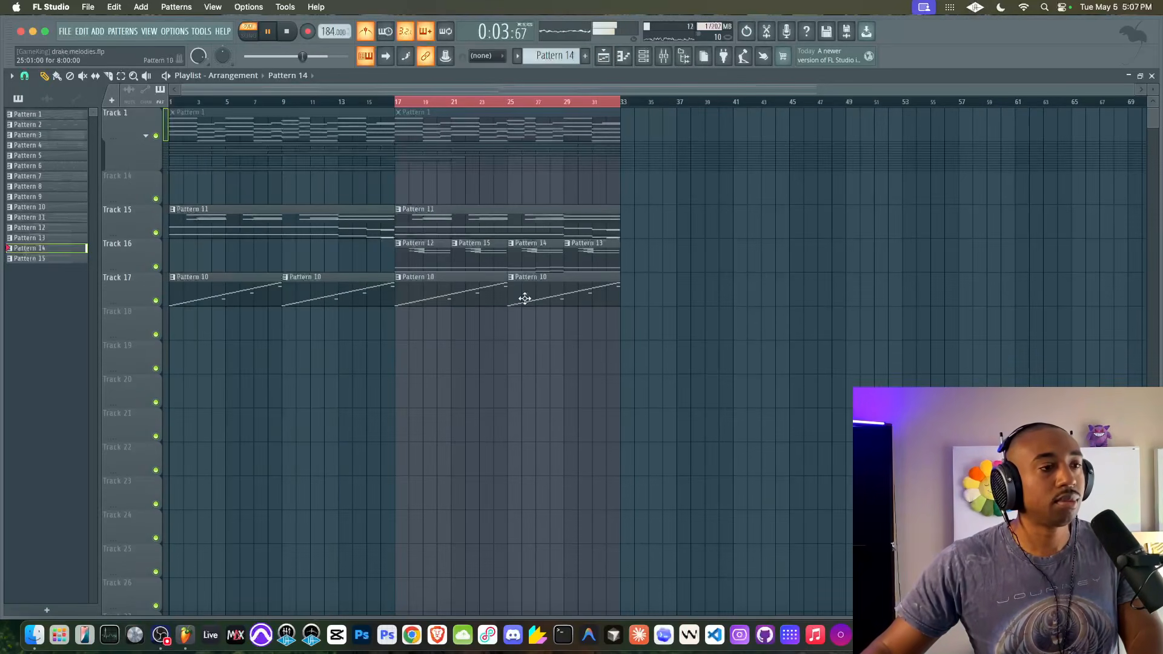
pyautogui.press('l')
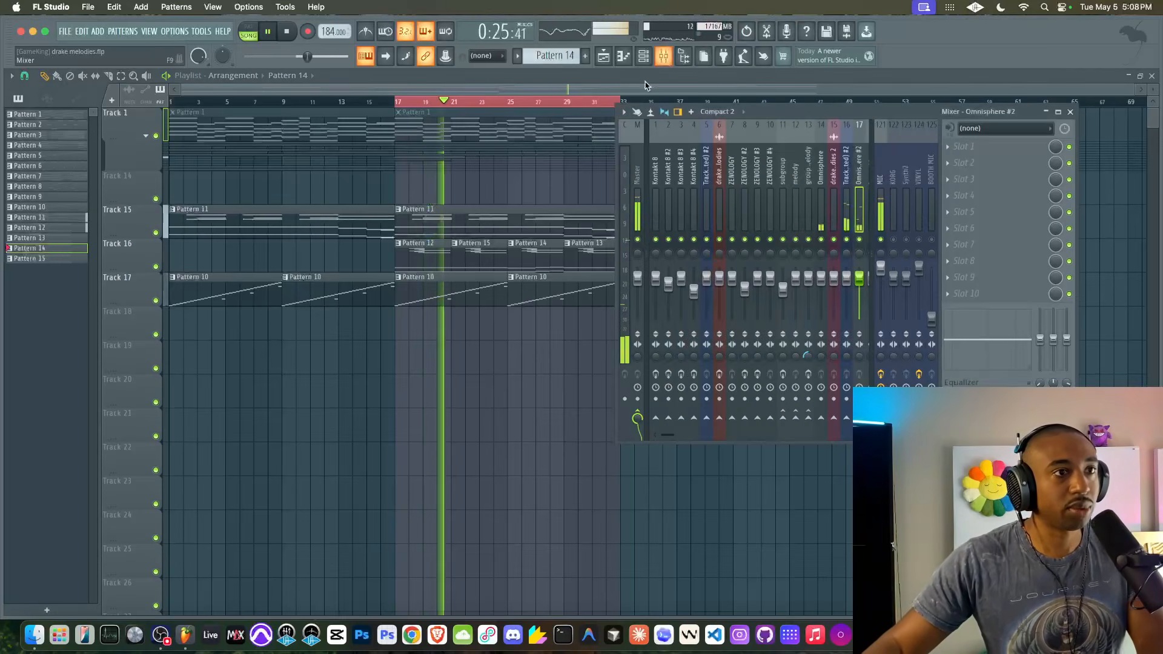
# - Add Fruity Reeverb 2 to the Track 11 (consolidated) #2 mixer track with a 13.9-second decay
pyautogui.click(664, 56)
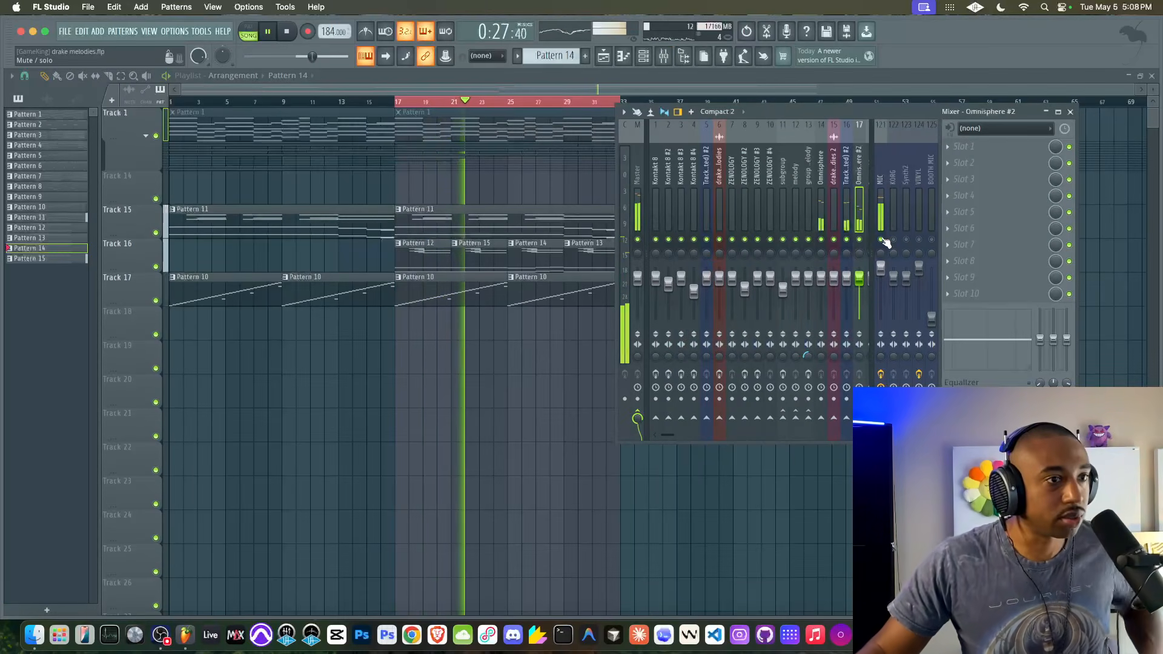
pyautogui.click(846, 224)
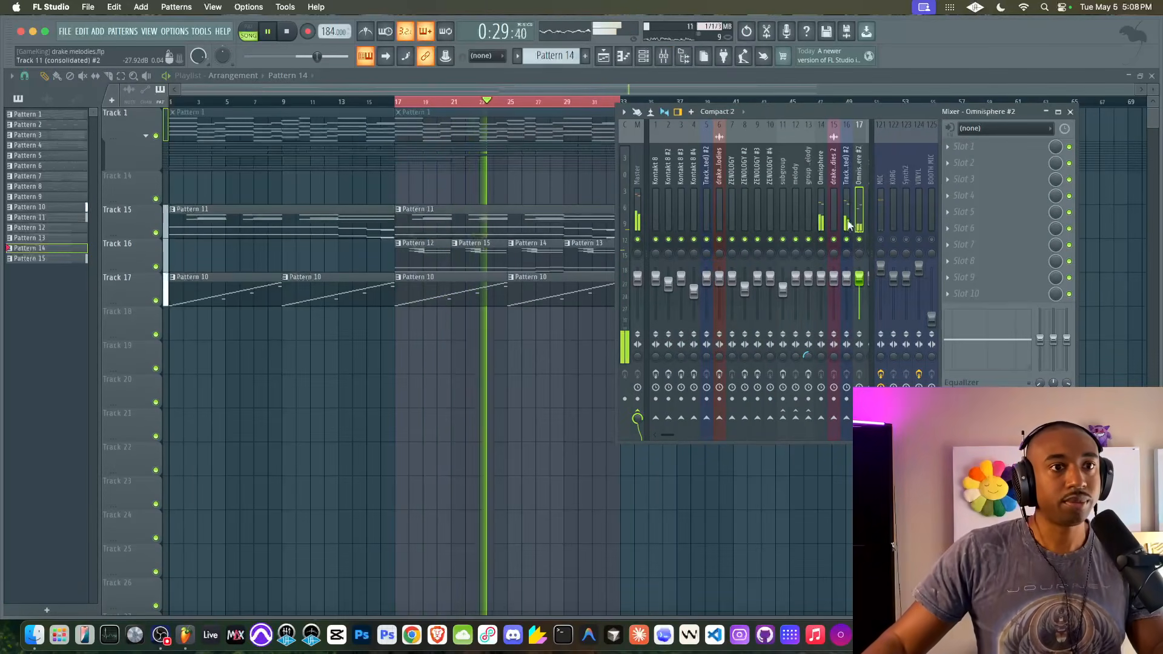
pyautogui.click(968, 155)
pyautogui.moveTo(963, 160)
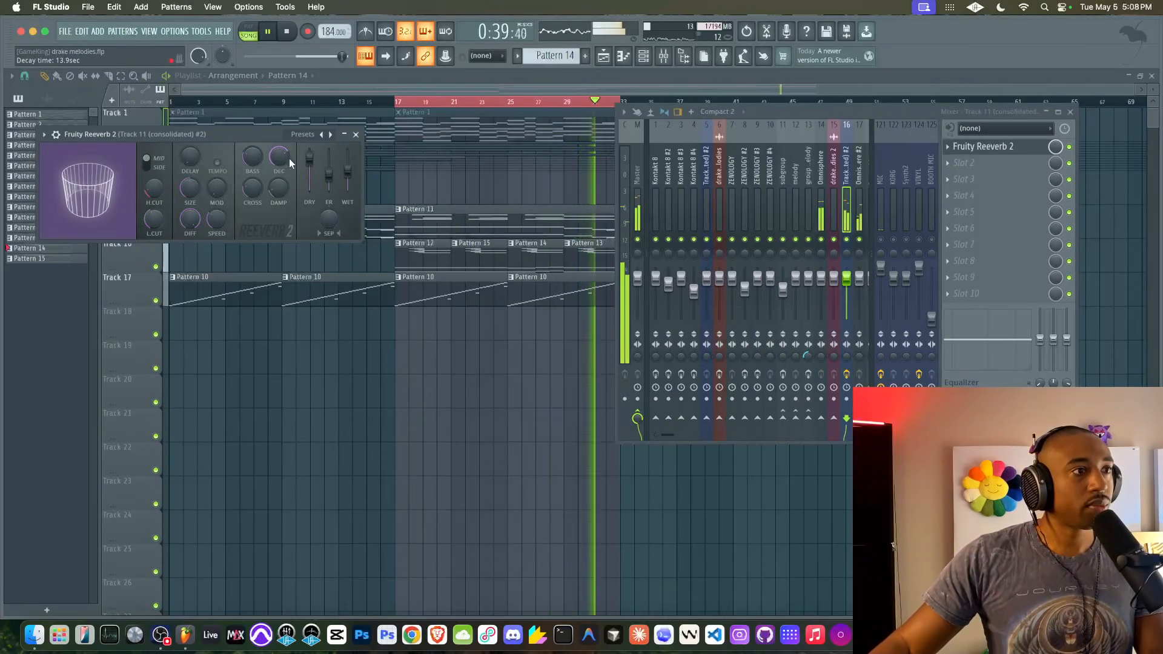
# - Set the reverb to 72% stereo separation, 780 Hz low cut, 18.7 kHz high cut and 0% early reflections, and adjust its wet level
pyautogui.moveTo(347, 172); pyautogui.dragTo(347, 164)
pyautogui.moveTo(330, 218); pyautogui.dragTo(329, 252)
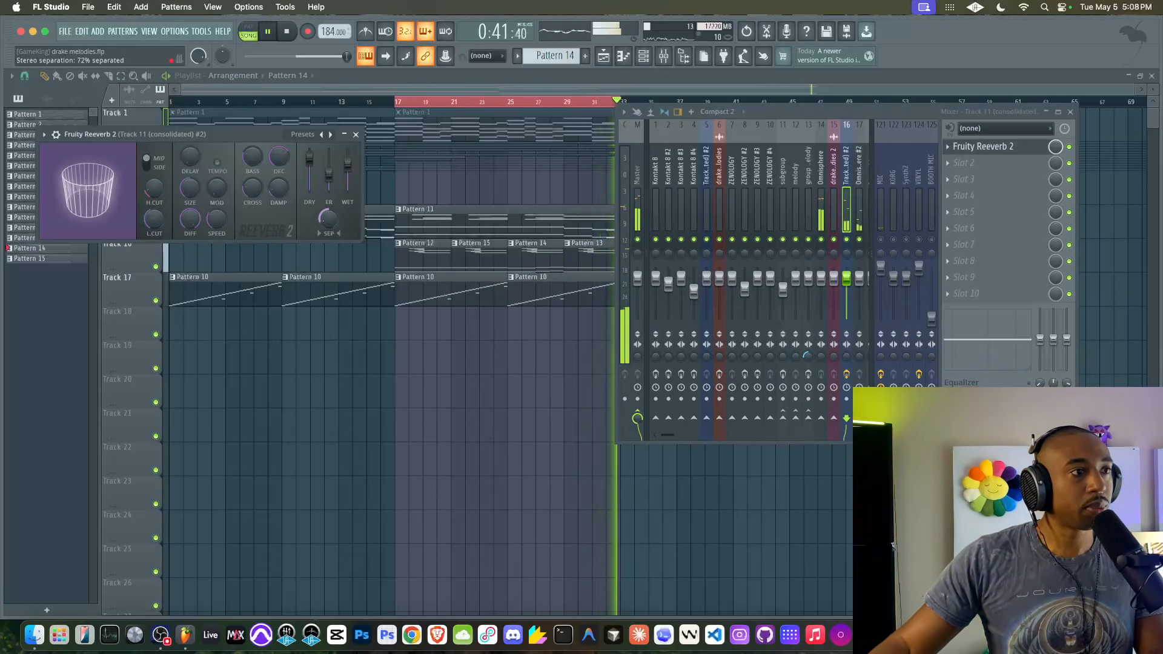
pyautogui.moveTo(161, 189); pyautogui.dragTo(161, 155)
pyautogui.moveTo(154, 219); pyautogui.dragTo(154, 234)
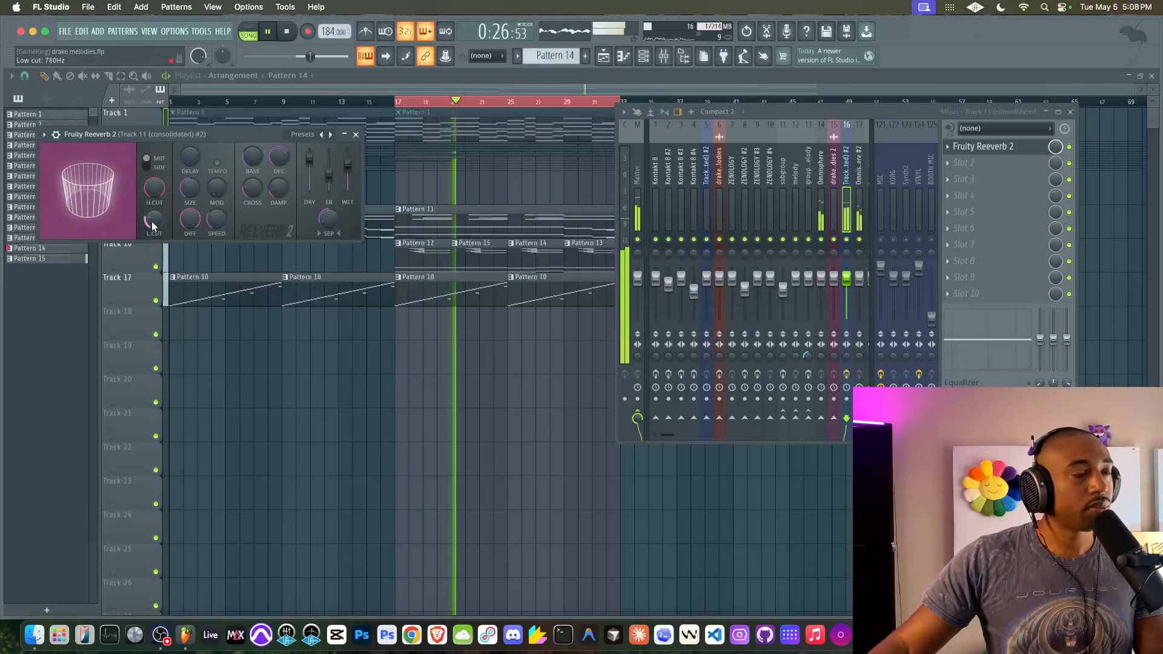
pyautogui.moveTo(347, 163); pyautogui.dragTo(347, 175)
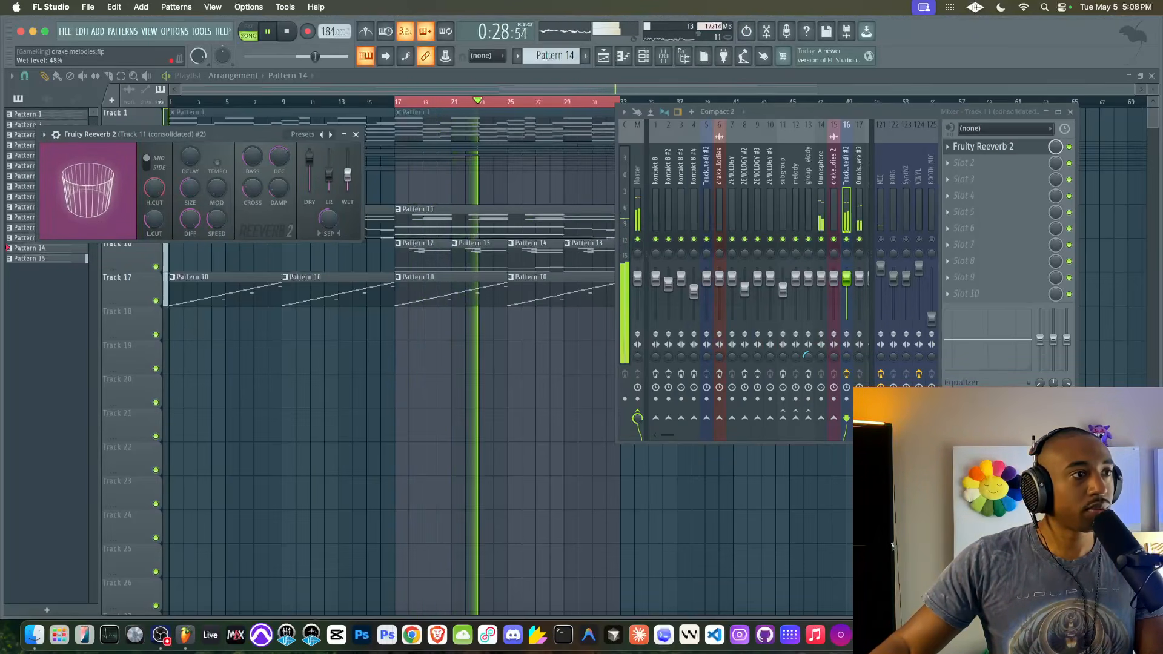
pyautogui.moveTo(215, 192); pyautogui.dragTo(157, 195)
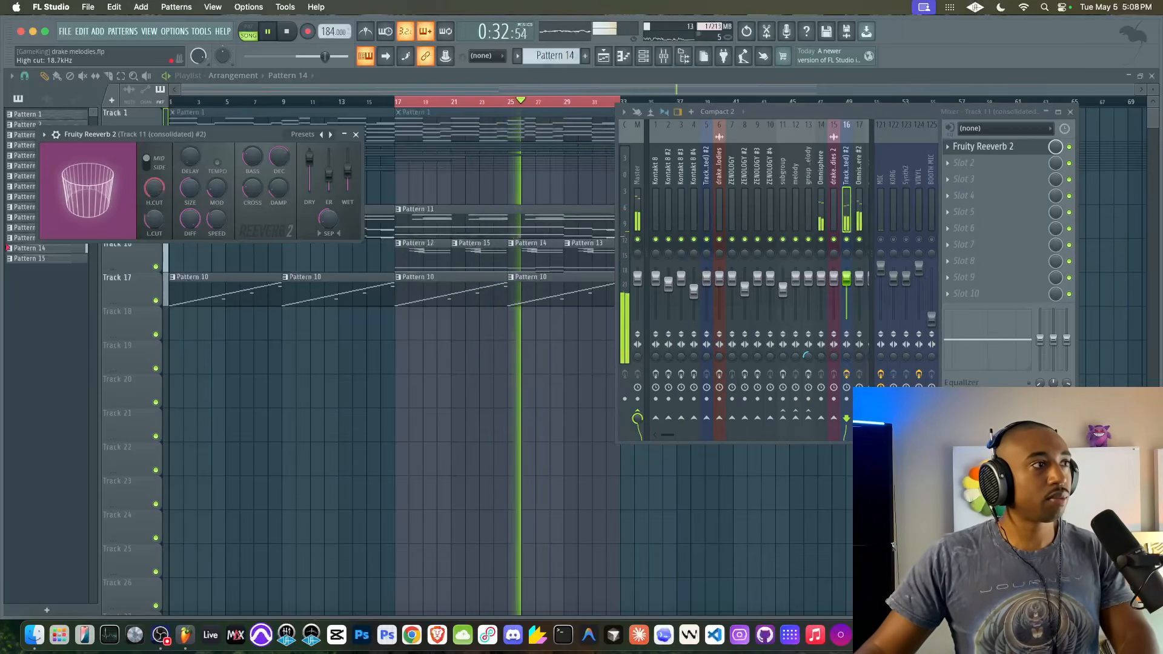
pyautogui.moveTo(329, 173); pyautogui.dragTo(329, 189)
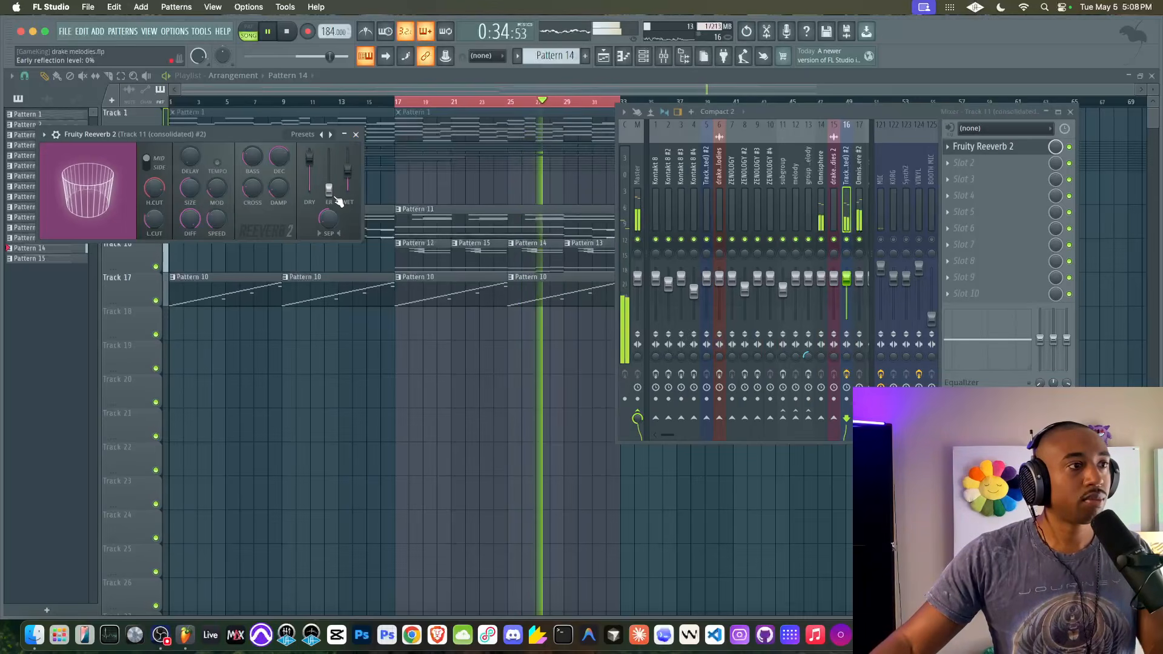
pyautogui.click(356, 133)
pyautogui.press('F9')
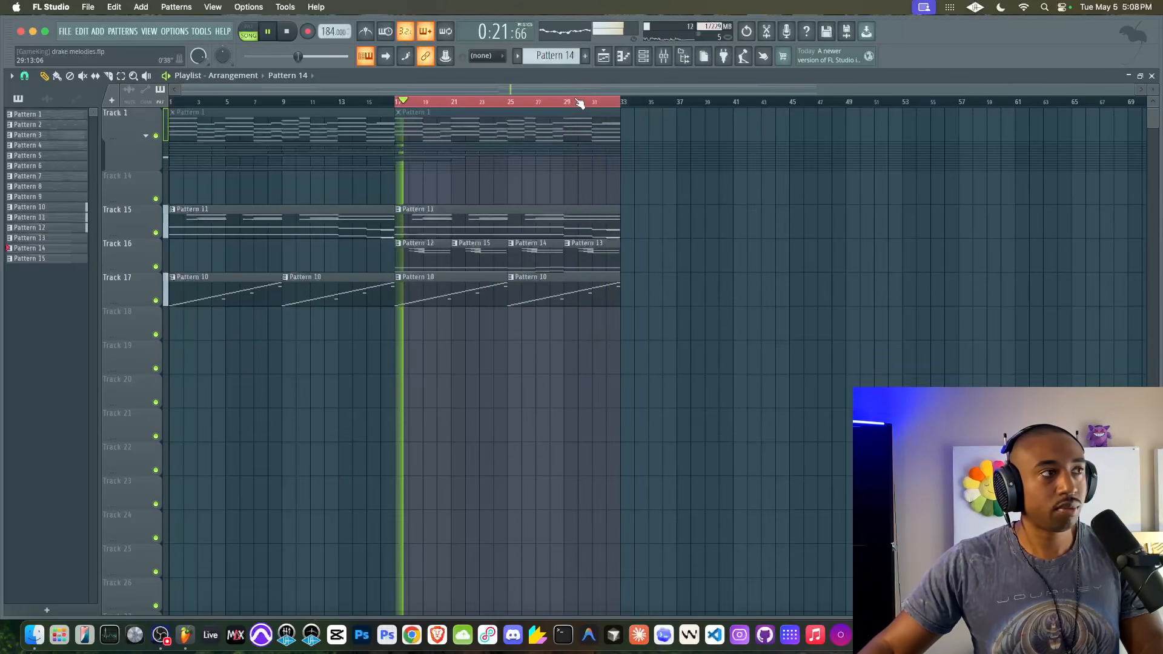
# - Save the drake melodies project
pyautogui.click(663, 57)
pyautogui.press('F9')
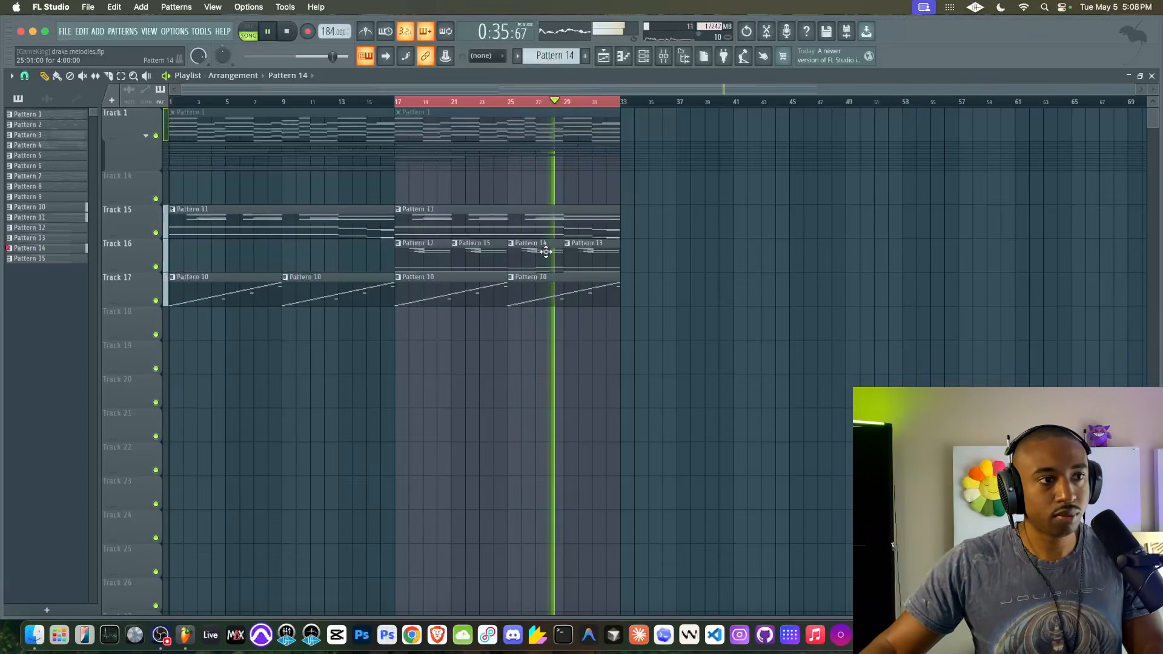
pyautogui.press('super+s')
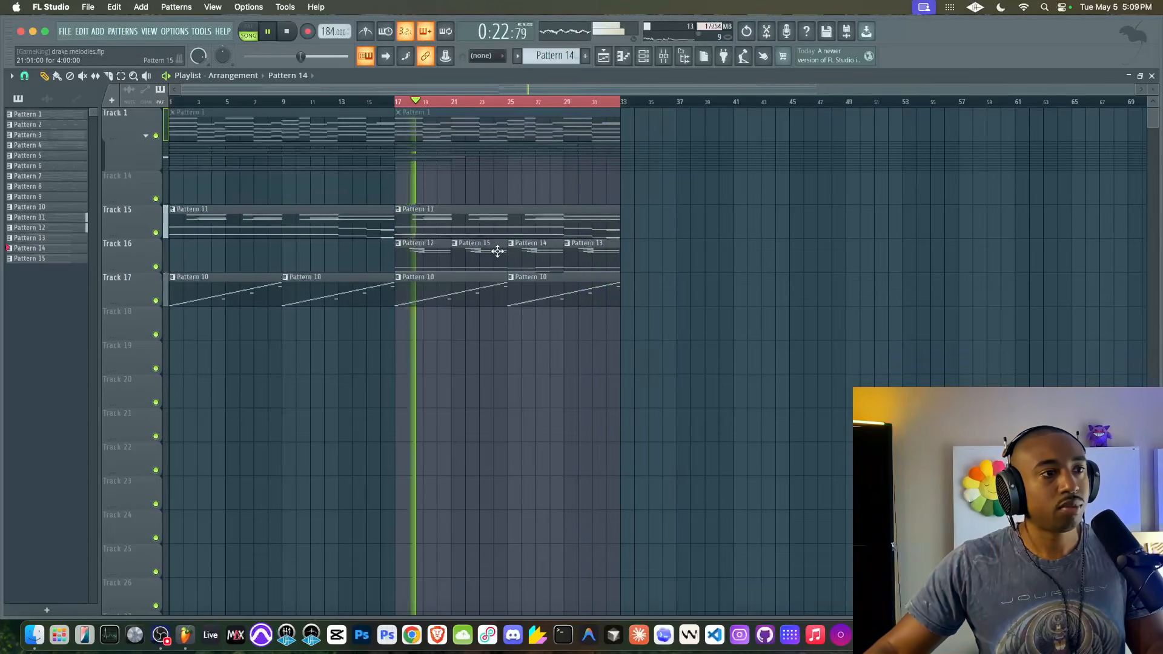
pyautogui.moveTo(486, 252); pyautogui.dragTo(541, 320)
pyautogui.moveTo(528, 260)
pyautogui.mouseDown()
pyautogui.moveTo(471, 260)
pyautogui.moveTo(528, 256)
pyautogui.mouseUp()
pyautogui.moveTo(527, 320); pyautogui.dragTo(470, 252)
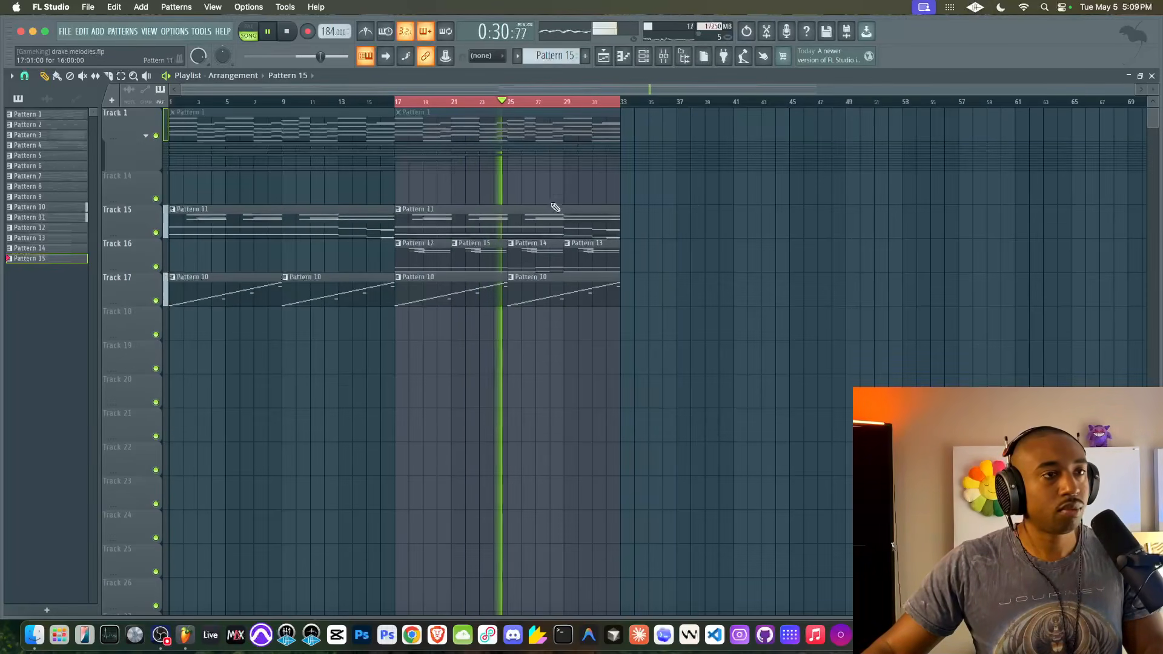
# - Swap the Pattern 15 and Pattern 14 clips on Track 16 so Pattern 14 starts at bar 21 and Pattern 15 at bar 25
pyautogui.moveTo(474, 265); pyautogui.dragTo(528, 332)
pyautogui.moveTo(524, 265); pyautogui.dragTo(474, 258)
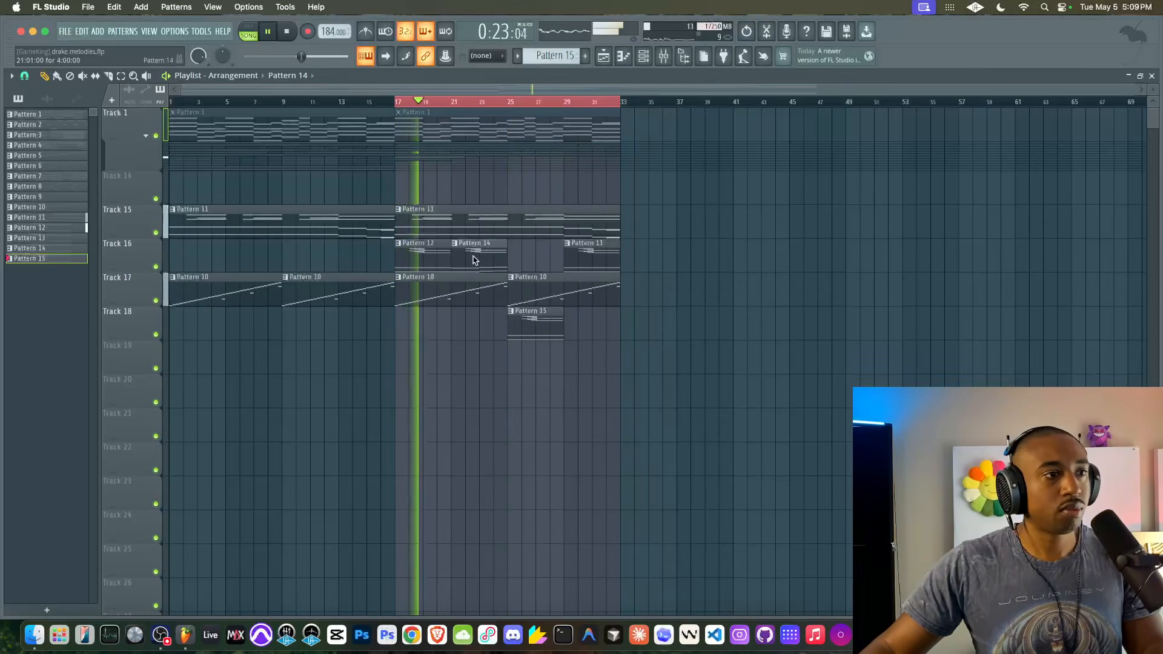
pyautogui.moveTo(527, 323); pyautogui.dragTo(526, 254)
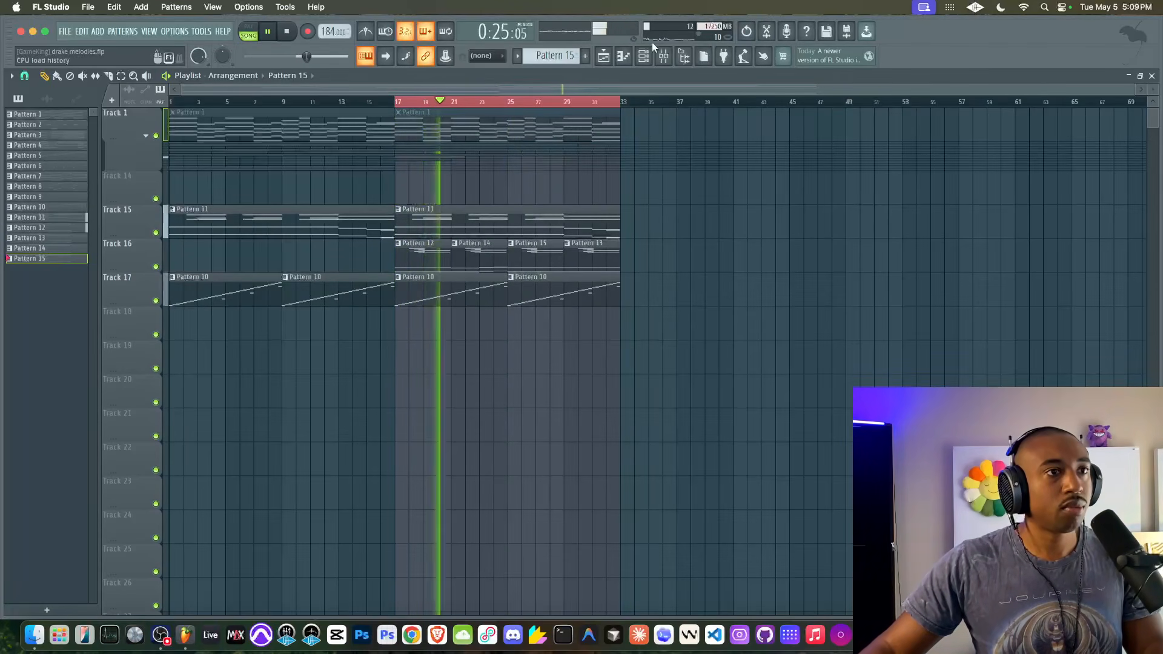
# - Switch to a new empty pattern with the Omnisphere #2 channel selected and return to the playlist
pyautogui.press('F9')
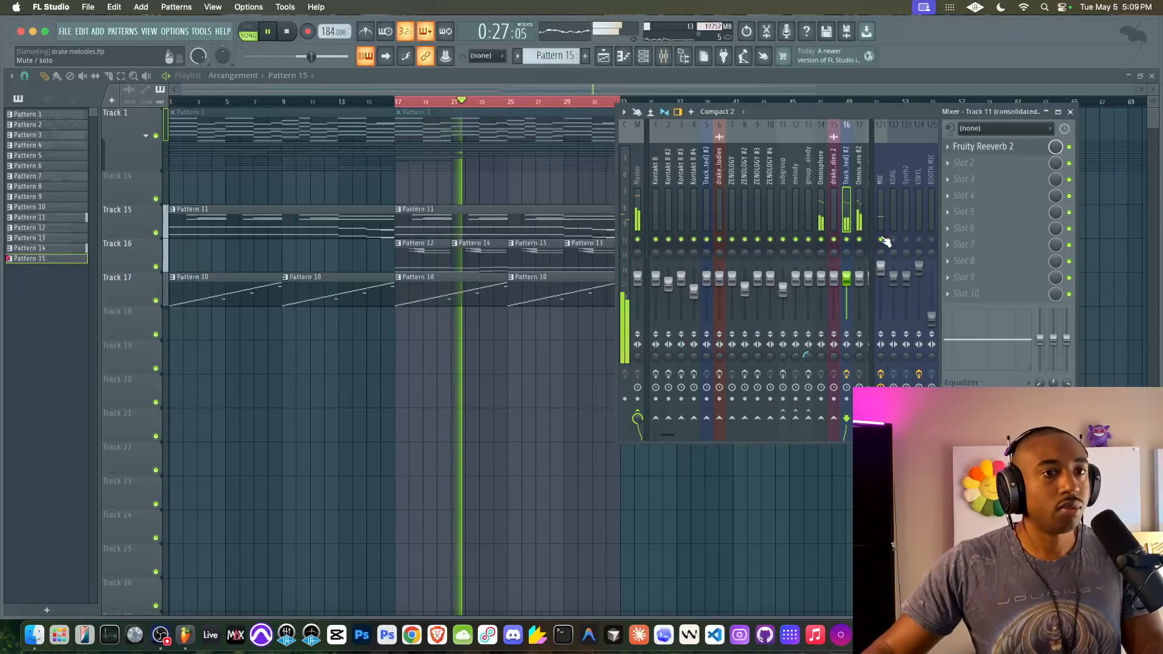
pyautogui.click(643, 56)
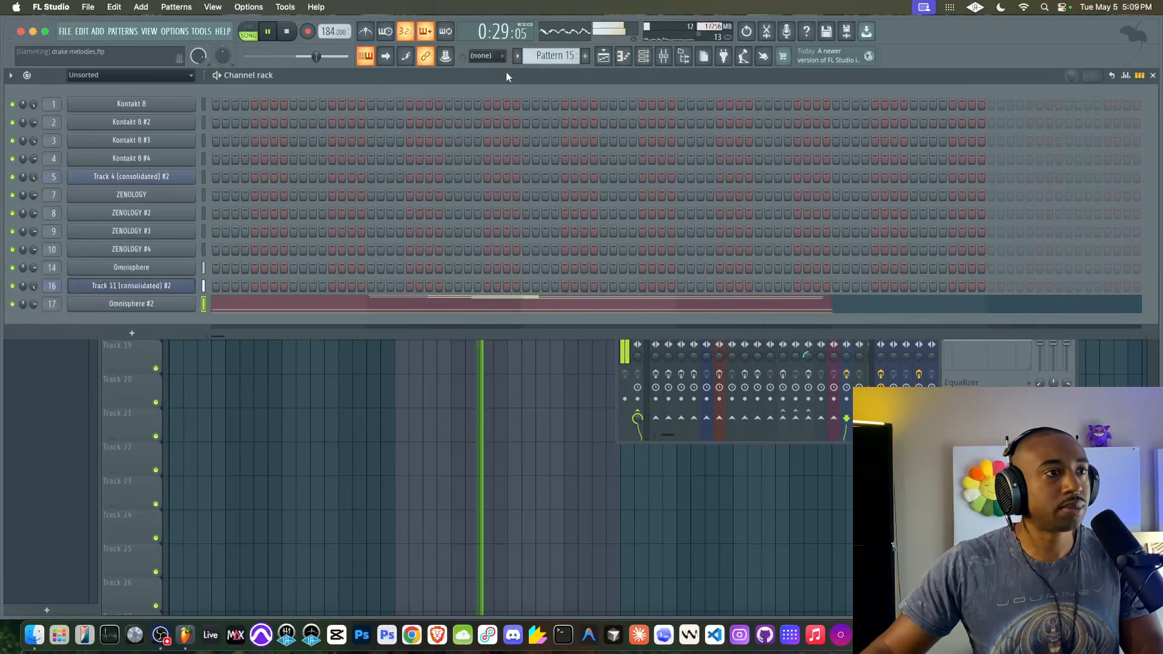
pyautogui.scroll(1, 552, 55)
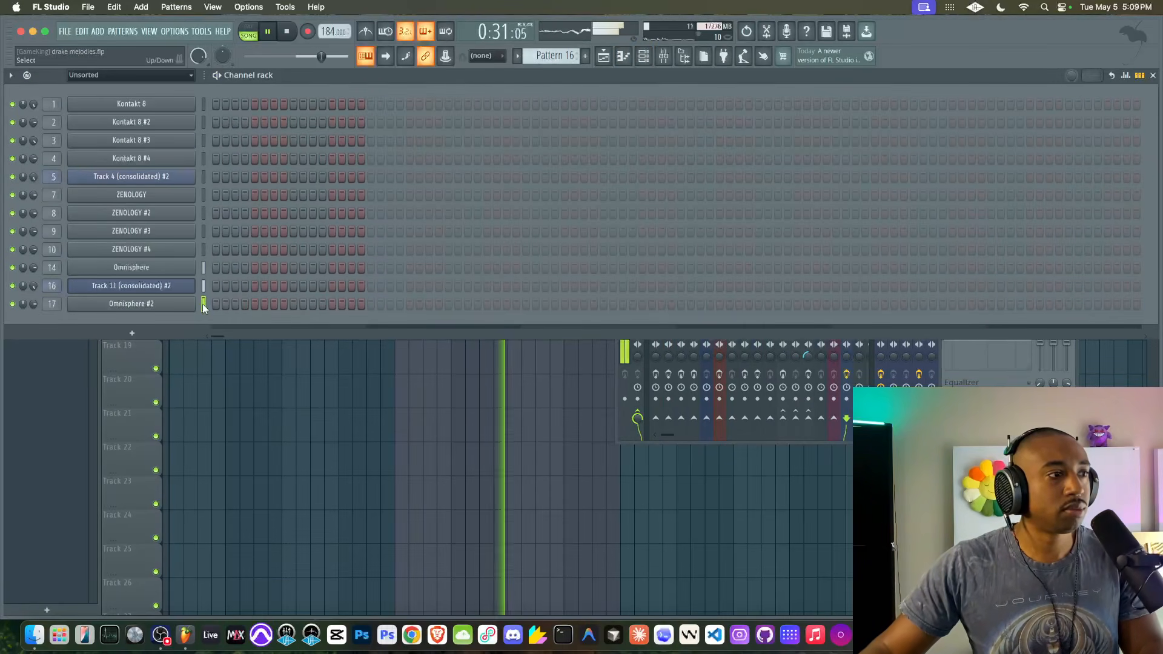
pyautogui.click(822, 396)
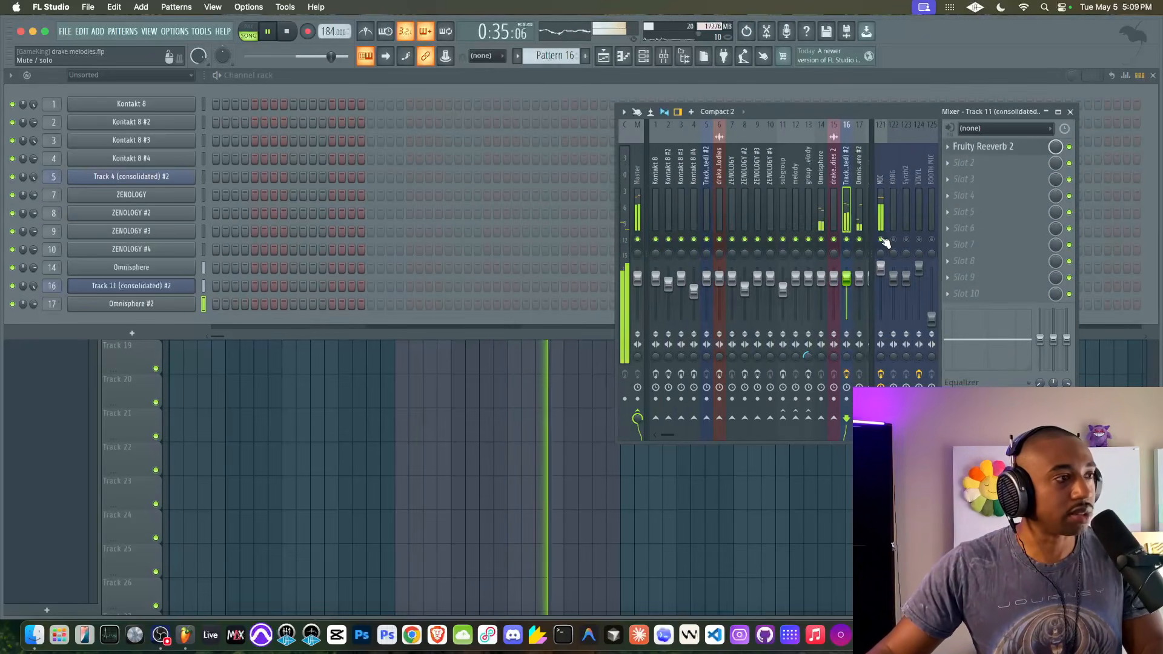
pyautogui.click(213, 312)
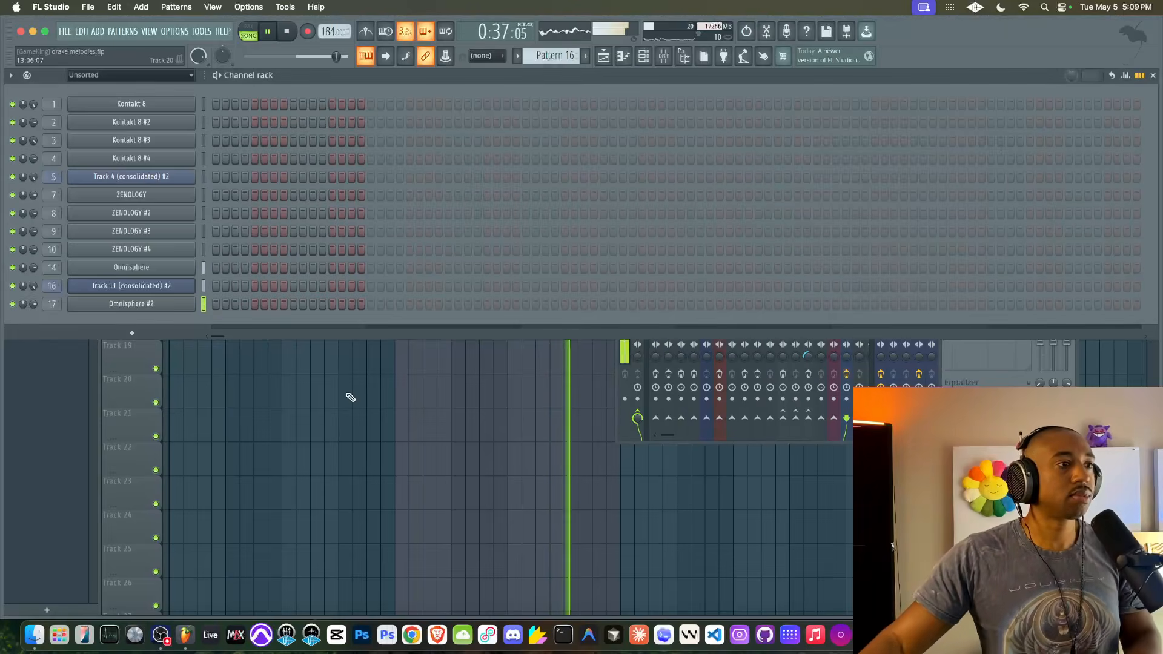
pyautogui.rightClick(347, 393)
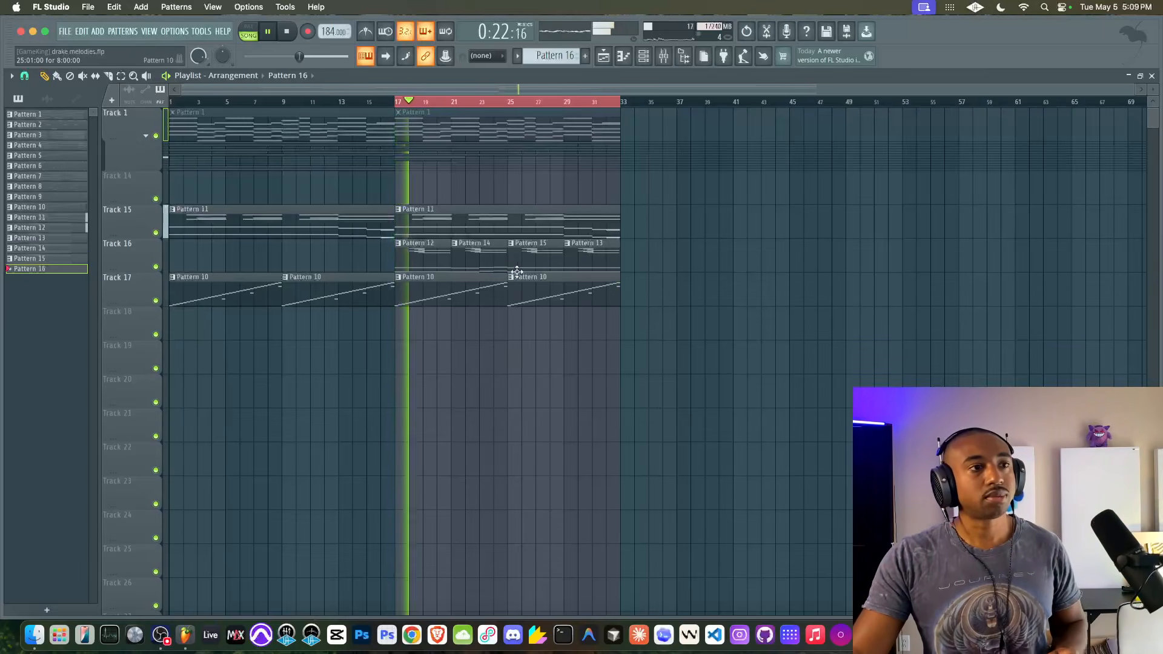
# - Replace the Pattern 13 clip at bar 29 on Track 16 with a copy of Pattern 14
pyautogui.rightClick(580, 257)
pyautogui.moveTo(499, 255); pyautogui.dragTo(610, 254)
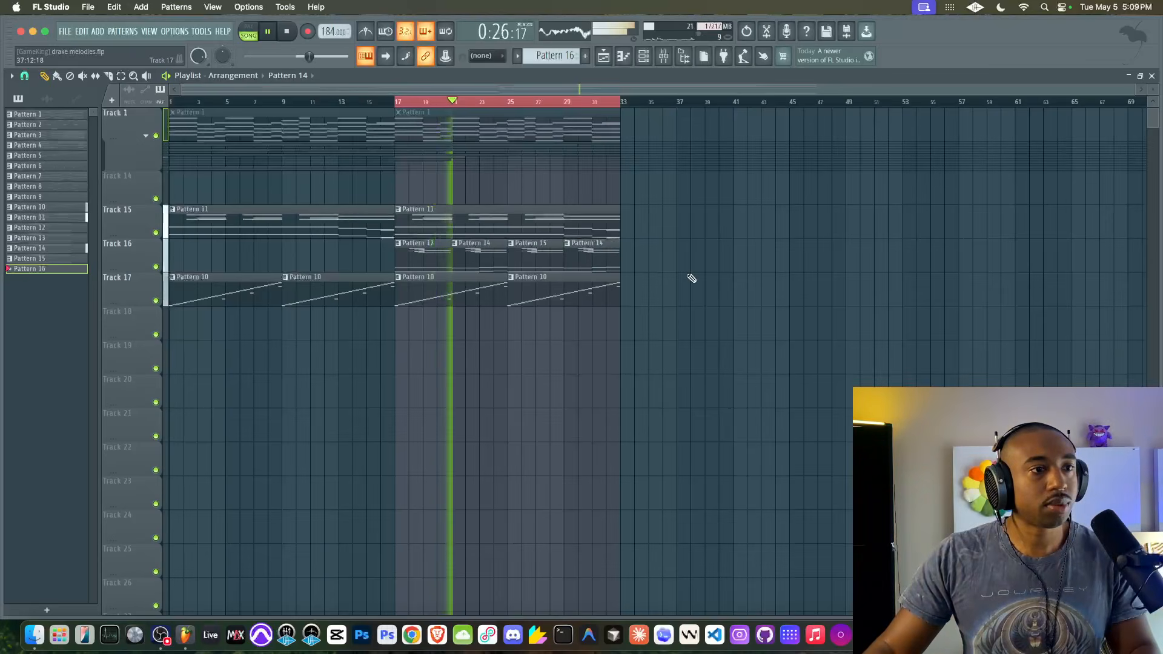
pyautogui.click(664, 58)
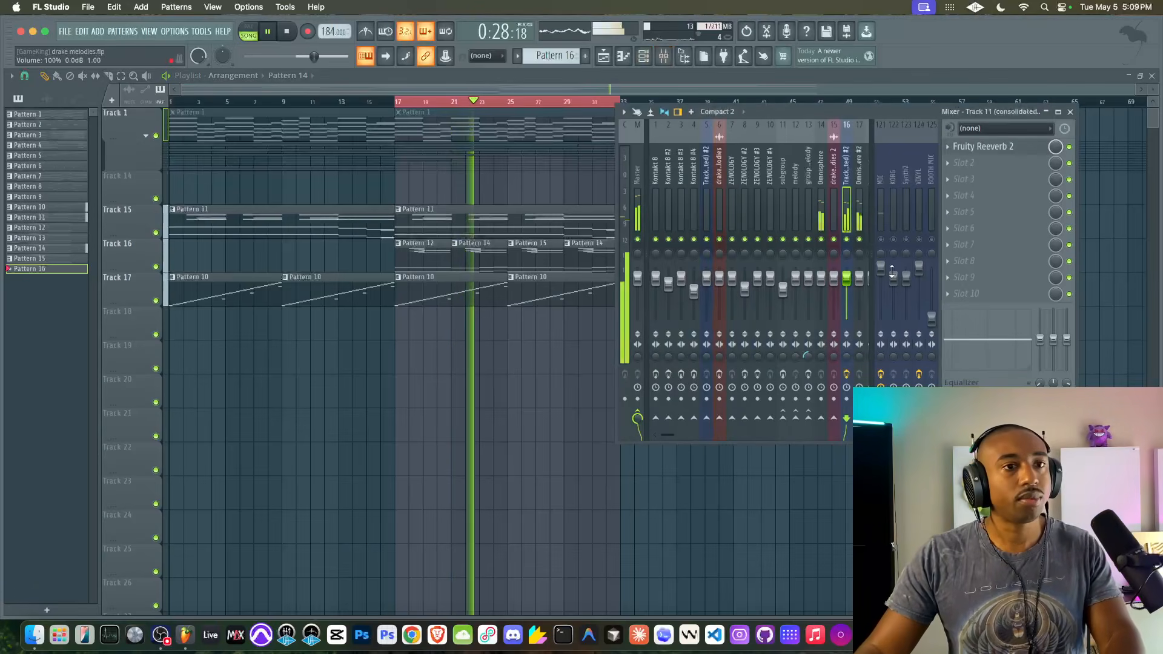
pyautogui.press('F9')
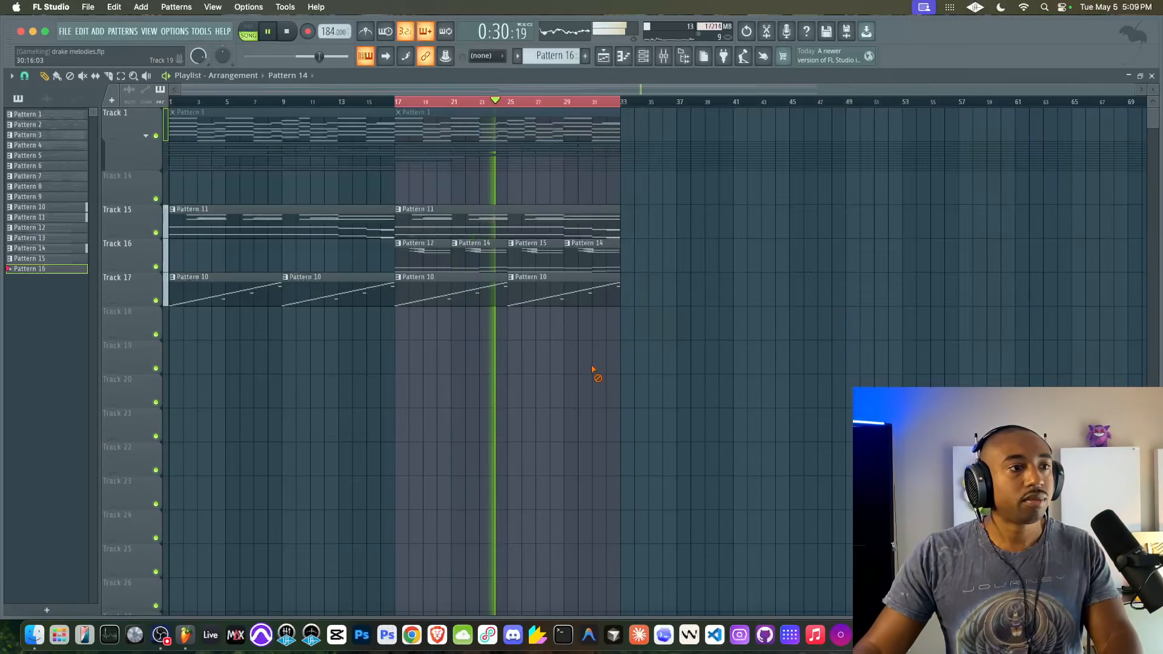
# - Record a sustained Omnisphere #2 chord into Pattern 16 and return to the playlist
pyautogui.click(643, 57)
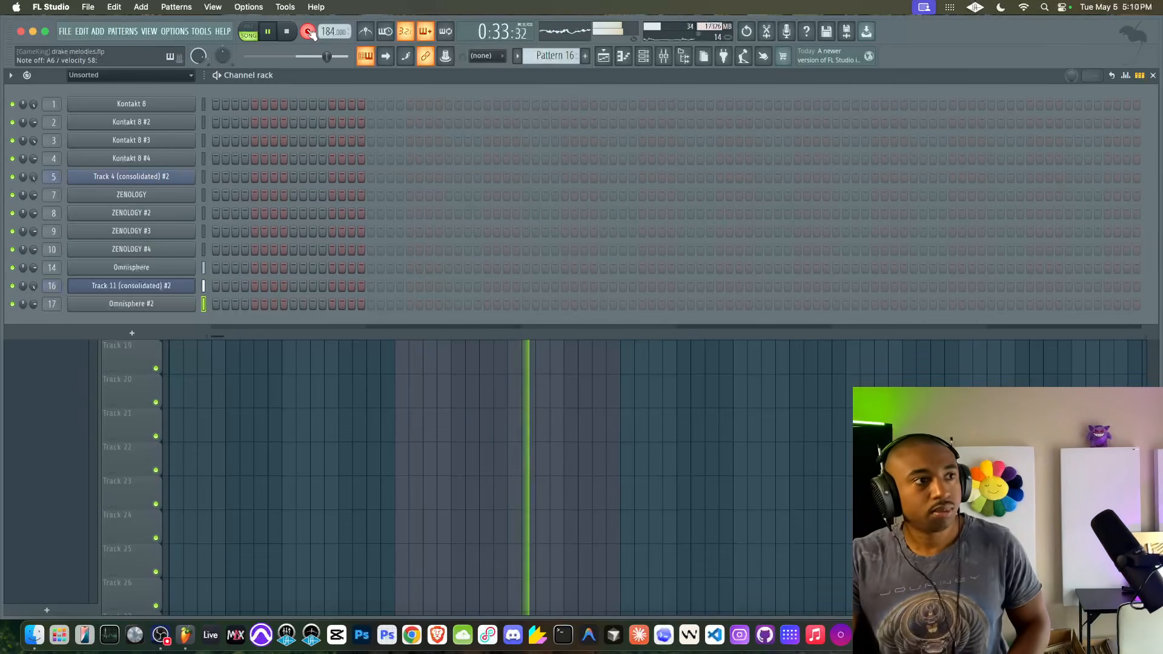
pyautogui.click(308, 36)
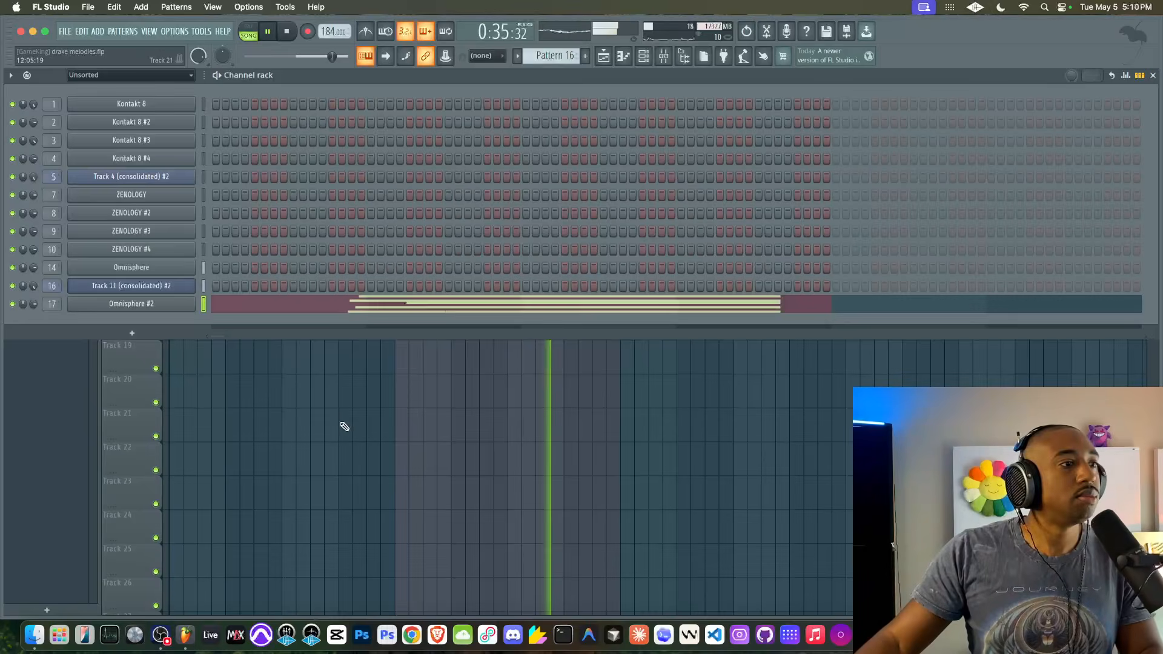
pyautogui.press('F6')
# - Expand the grouped tracks and move the recorded Pattern 16 clip from Track 10 down to Track 14 at the same bar
pyautogui.click(397, 313)
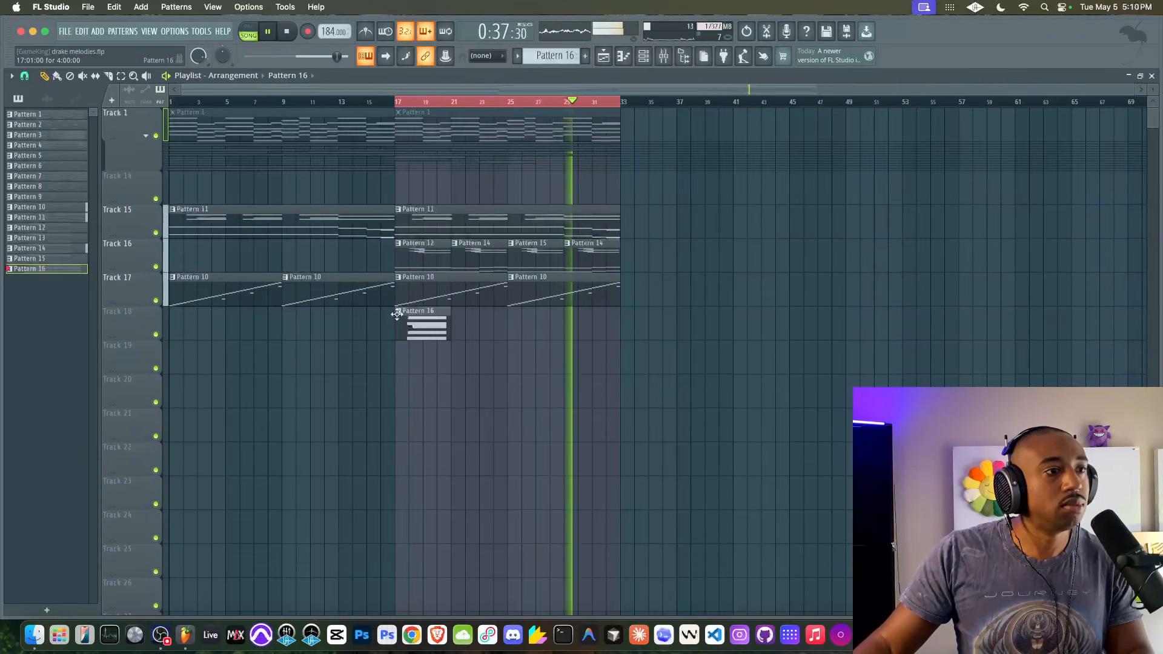
pyautogui.press('super+z')
pyautogui.click(146, 137)
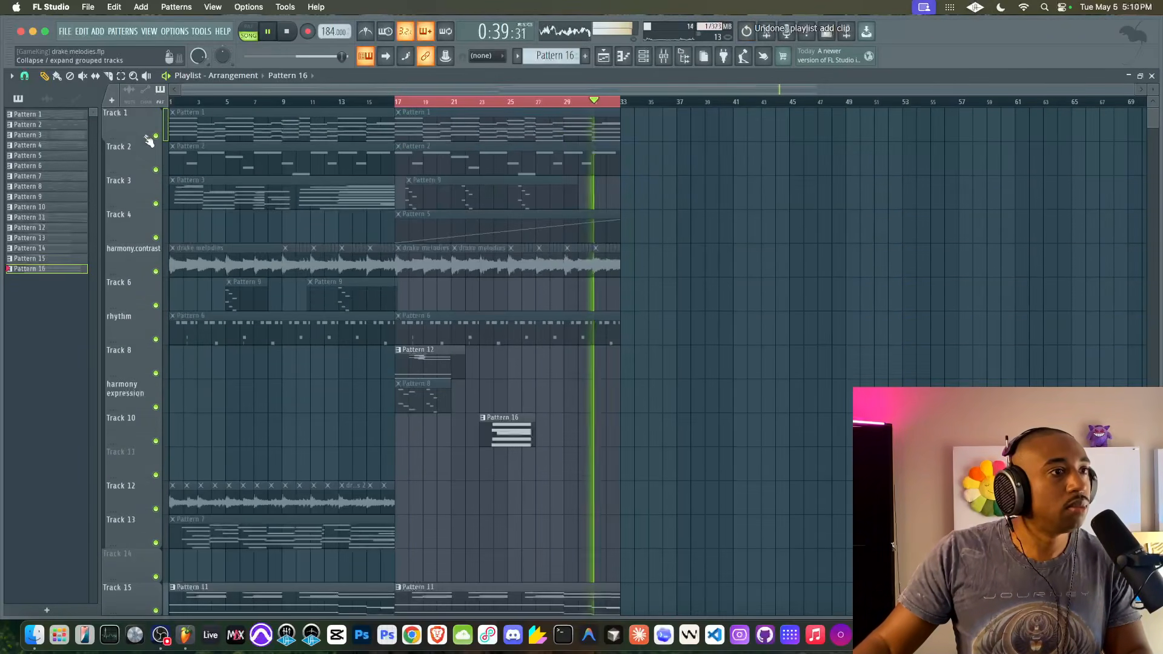
pyautogui.click(508, 427)
pyautogui.scroll(-3, 505, 363)
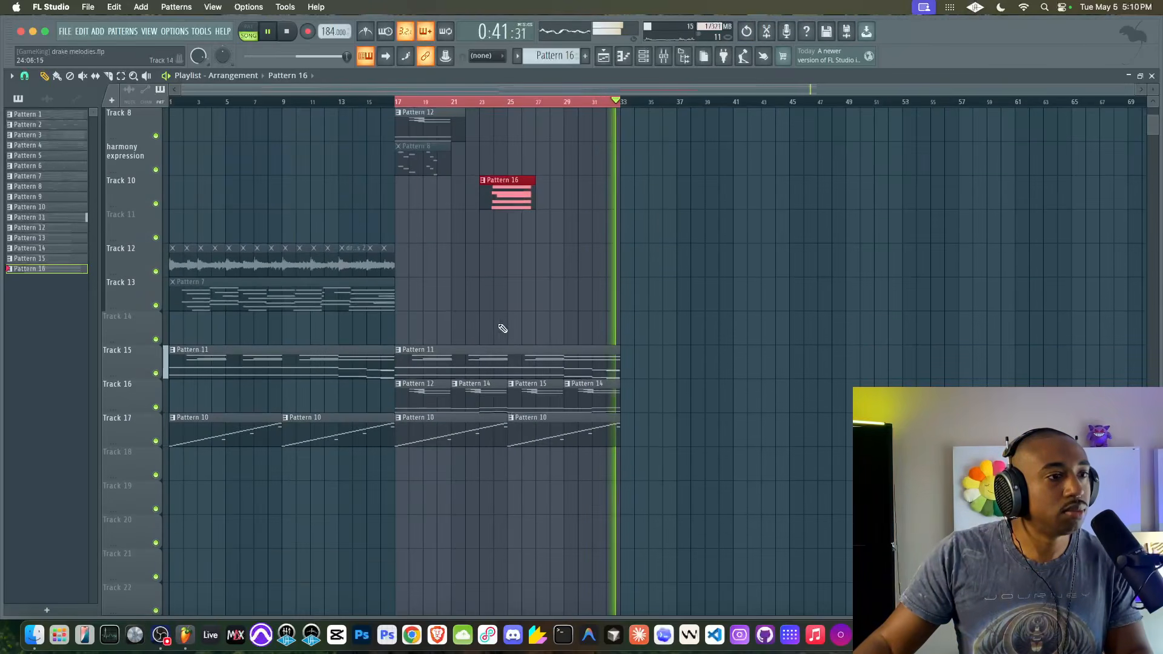
pyautogui.hotkey('shift', 'Down')
pyautogui.hotkey('shift', 'Down')
pyautogui.hotkey('shift', 'Down')
pyautogui.hotkey('shift', 'Down')
pyautogui.keyDown('super'); pyautogui.click(591, 259); pyautogui.keyUp('super')
# - Load FX-Omnisphere into effect slot 2 of the Track 11 (consolidated) #2 mixer track
pyautogui.click(645, 59)
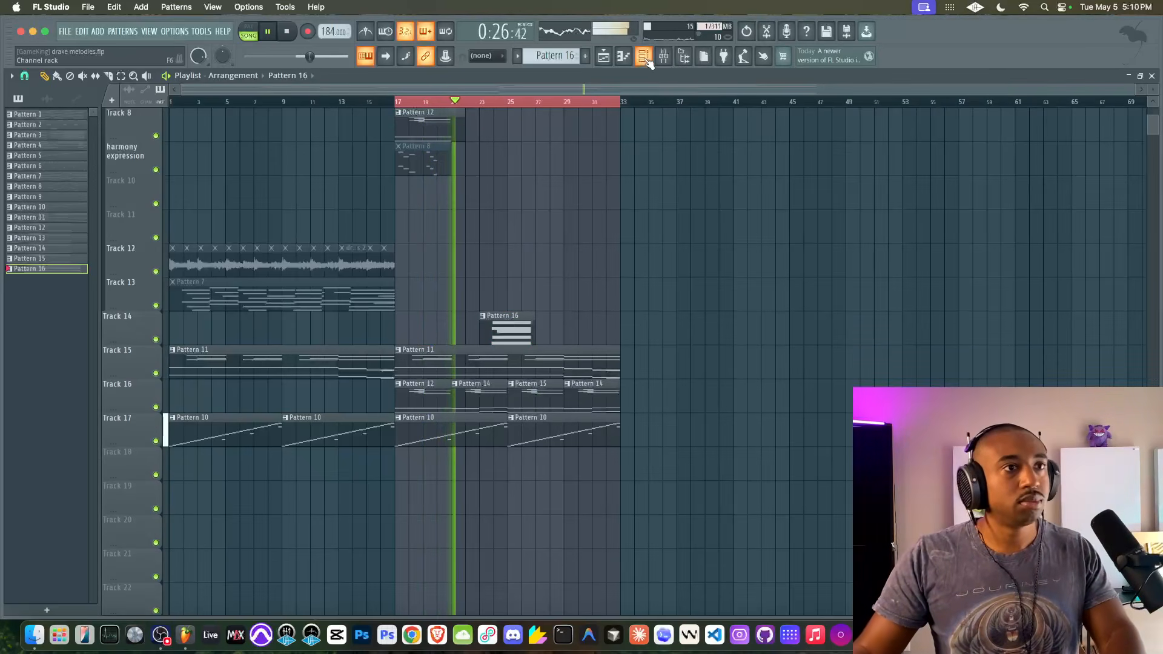
pyautogui.click(664, 55)
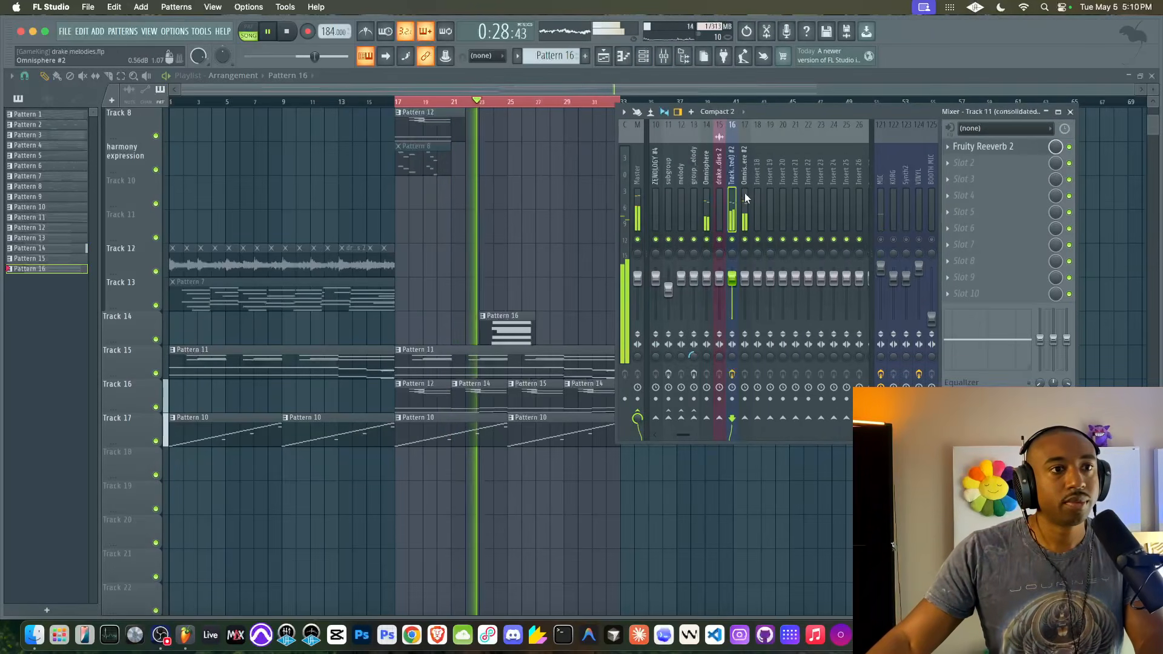
pyautogui.click(965, 169)
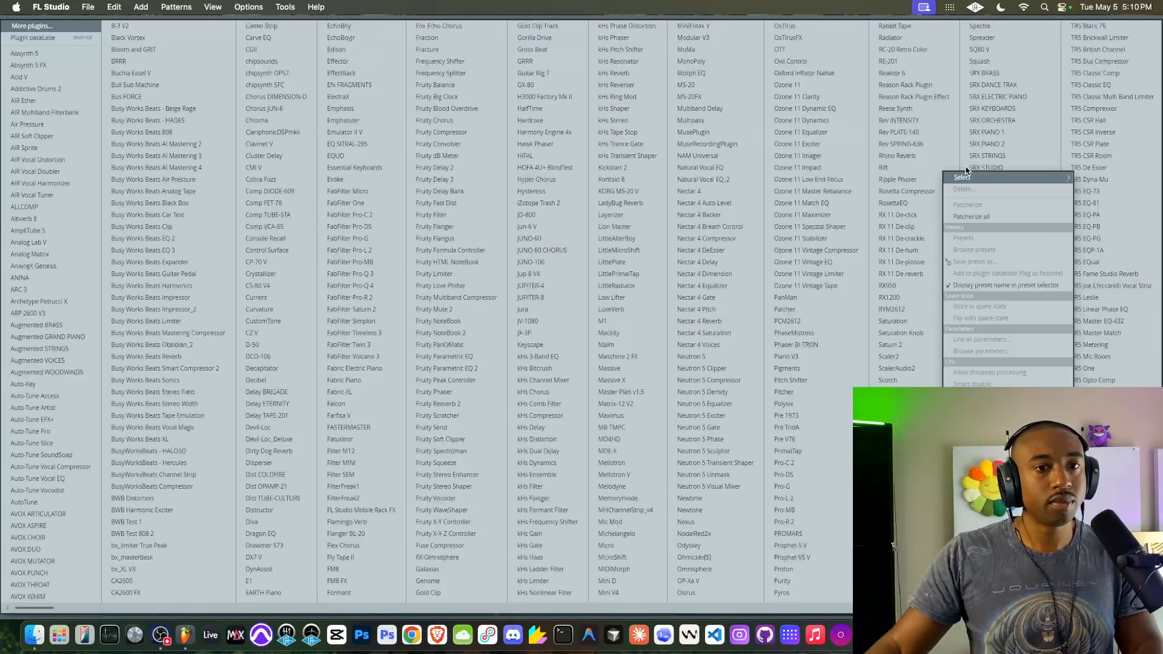
pyautogui.scroll(-8, 951, 176)
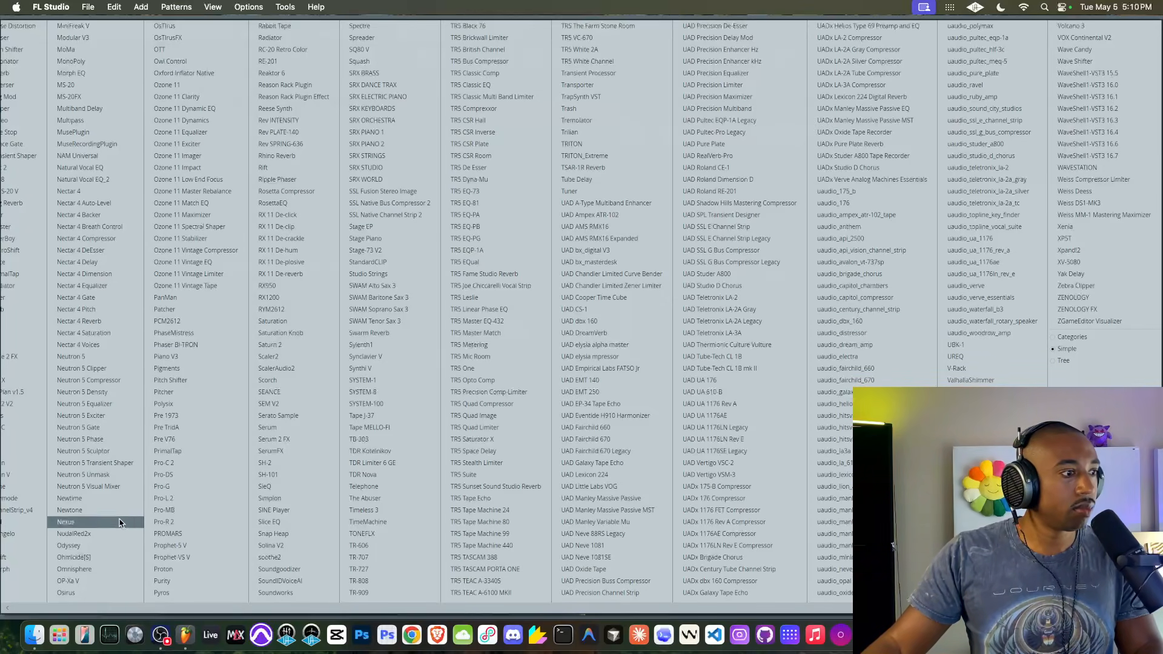
pyautogui.hscroll(-10, 109, 557)
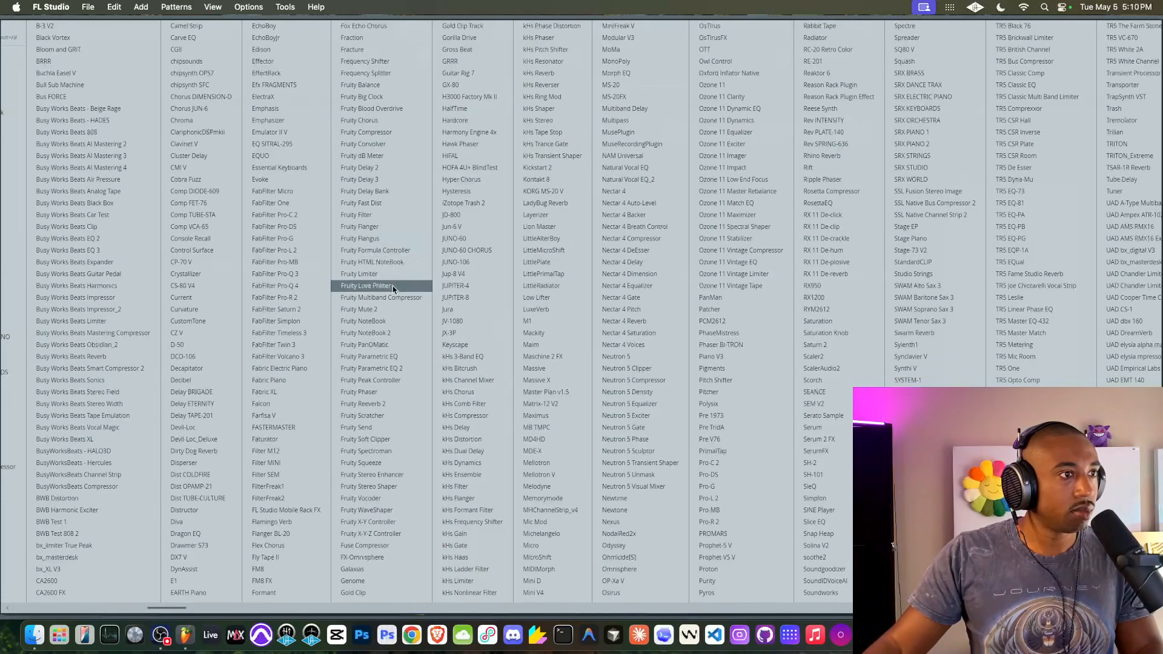
pyautogui.click(377, 556)
# - Add an Optical Leveling Amp in the first FX-Omnisphere rack slot and move FX-Omnisphere ahead of Fruity Reeverb 2
pyautogui.click(166, 212)
pyautogui.moveTo(202, 225)
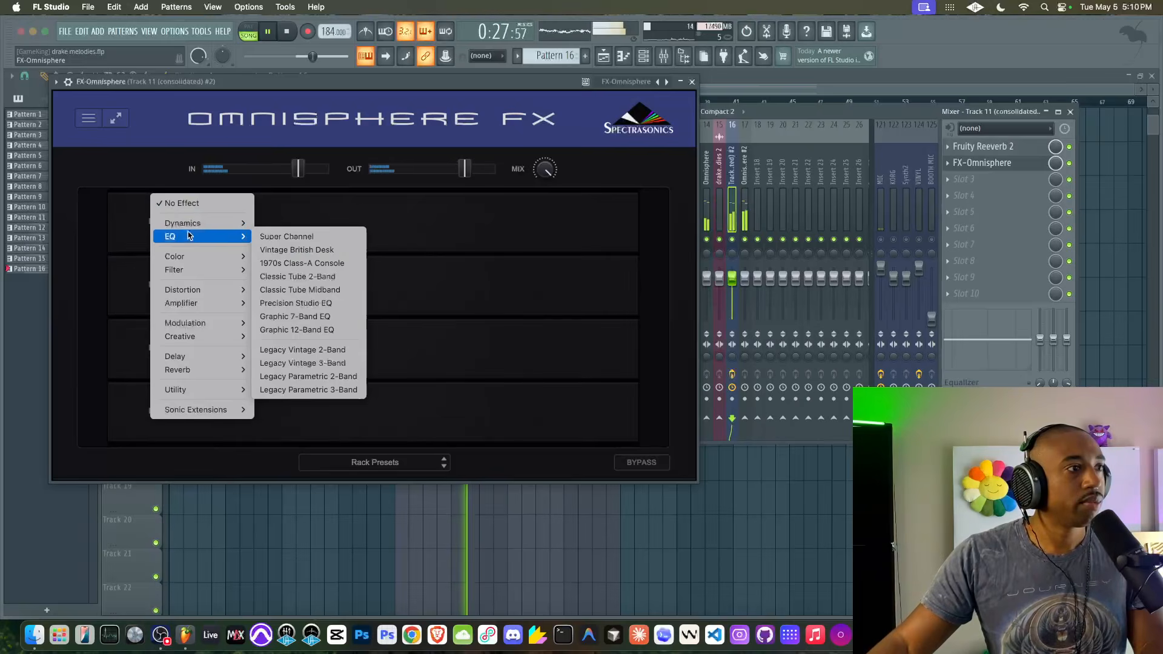
pyautogui.click(296, 224)
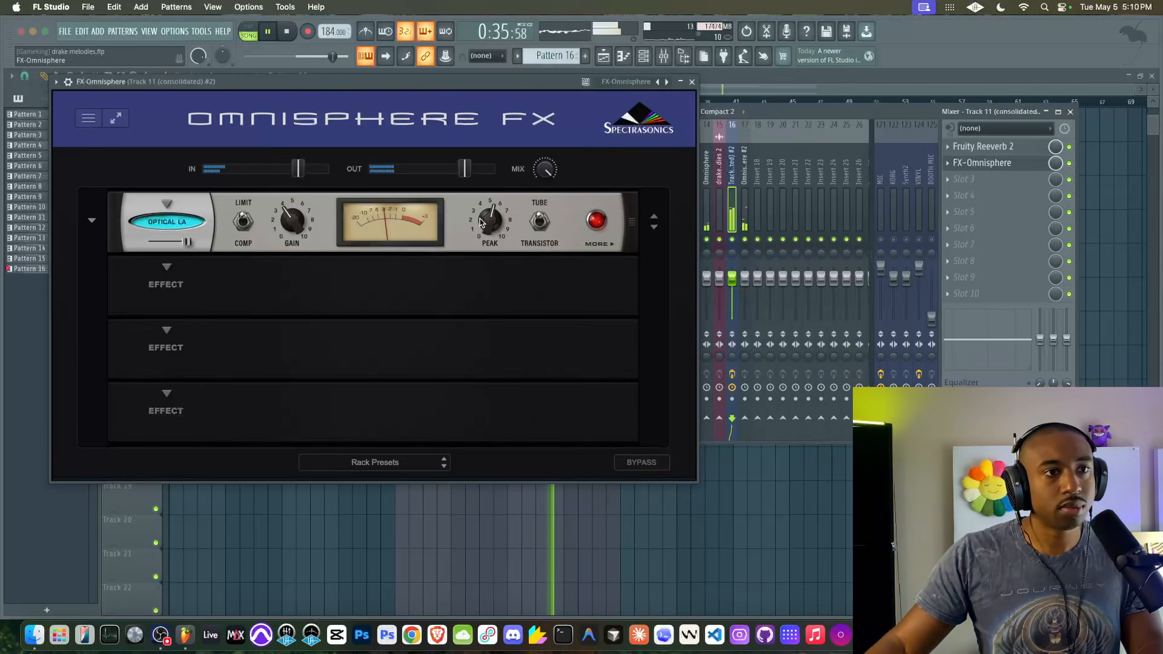
pyautogui.click(883, 242)
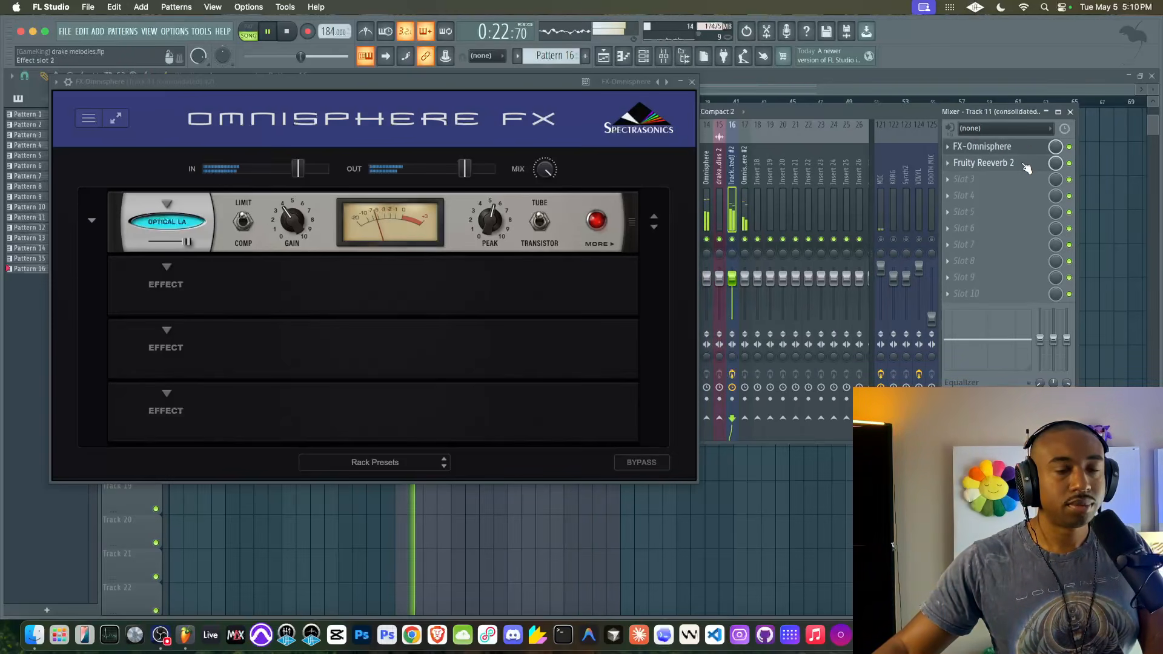
# - Add the Super Channel EQ in the second FX-Omnisphere rack slot and close the plugin
pyautogui.click(169, 270)
pyautogui.moveTo(183, 301)
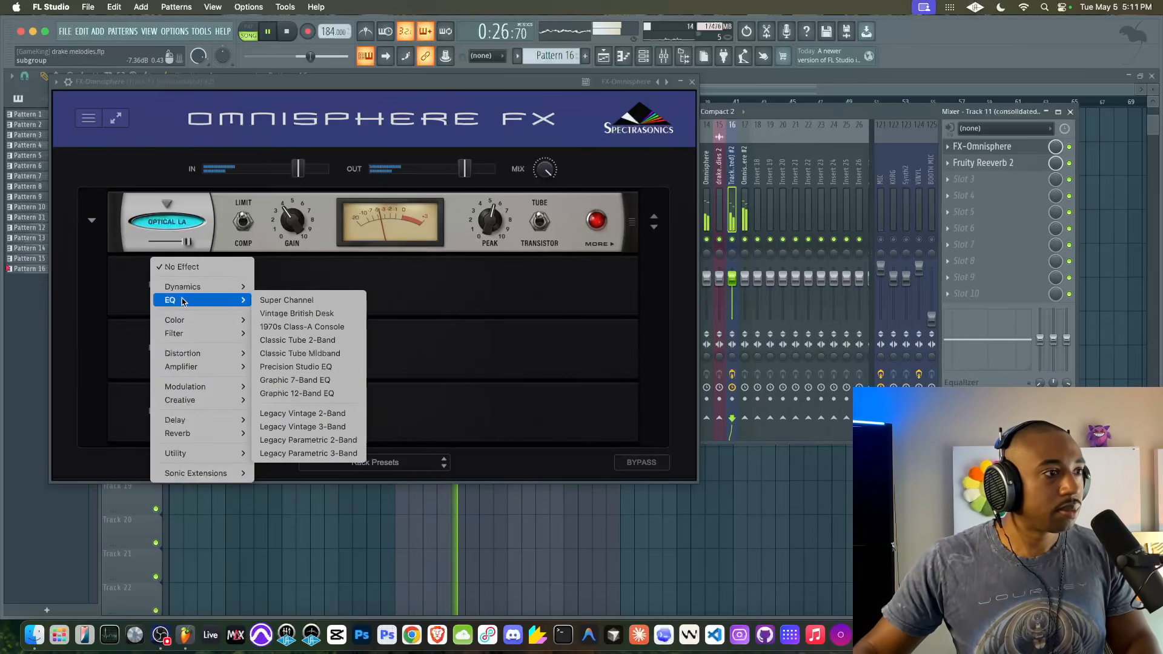
pyautogui.click(301, 300)
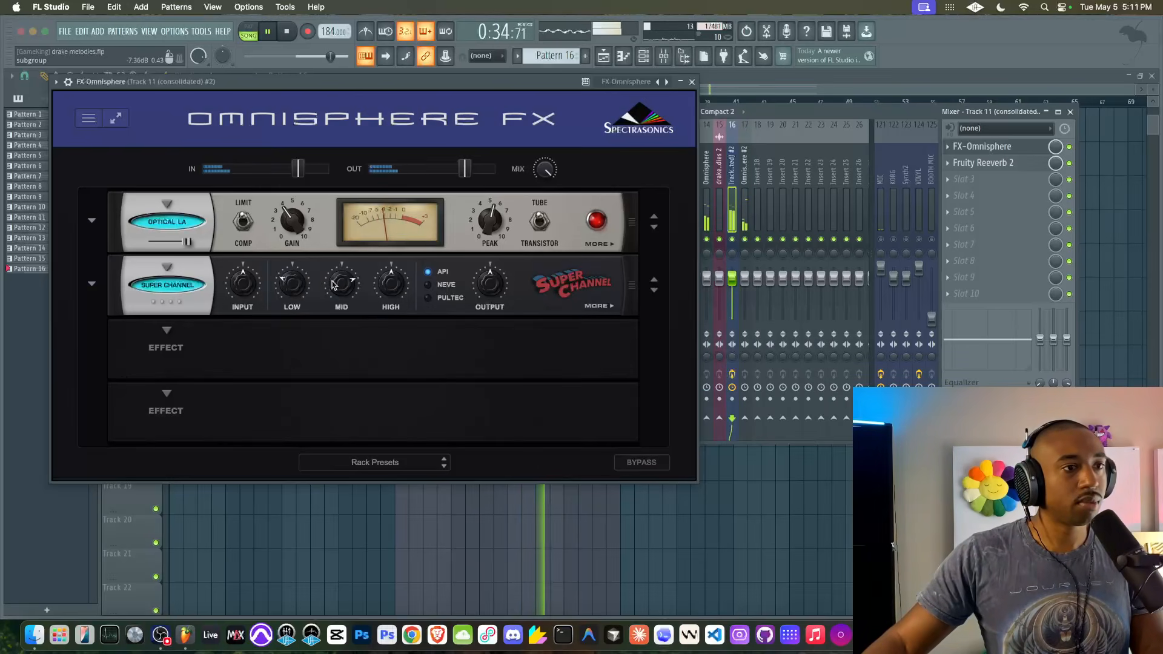
pyautogui.click(691, 84)
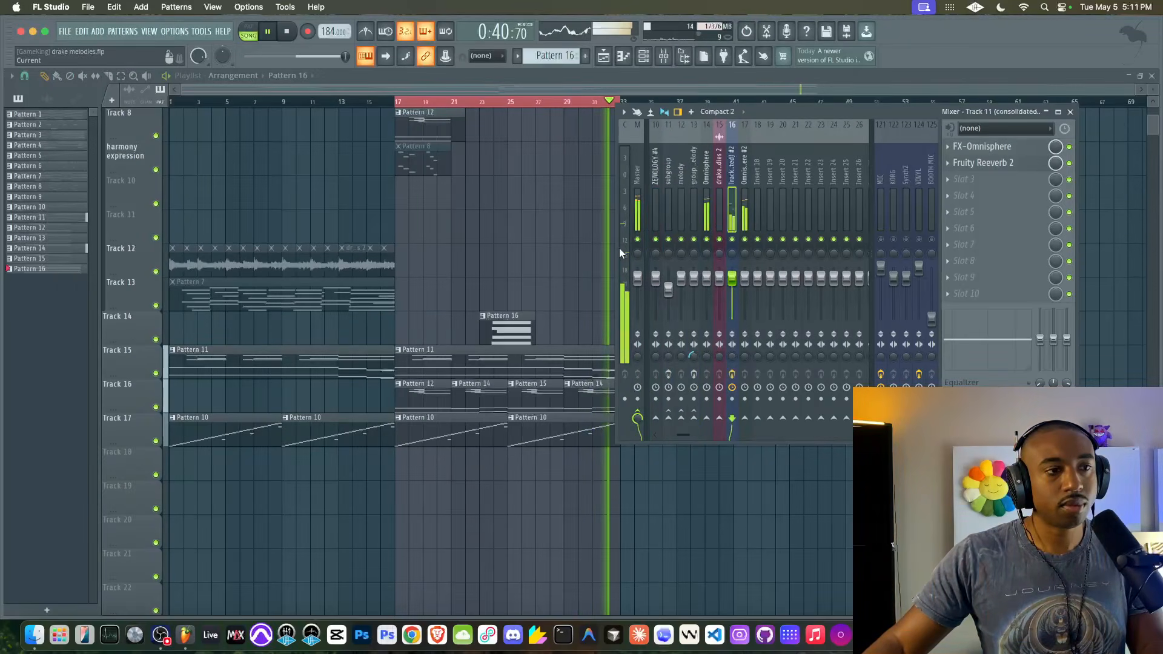
# - Load FX-Omnisphere into effect slot 1 of the Omnisphere #2 mixer track
pyautogui.rightClick(574, 280)
pyautogui.click(664, 56)
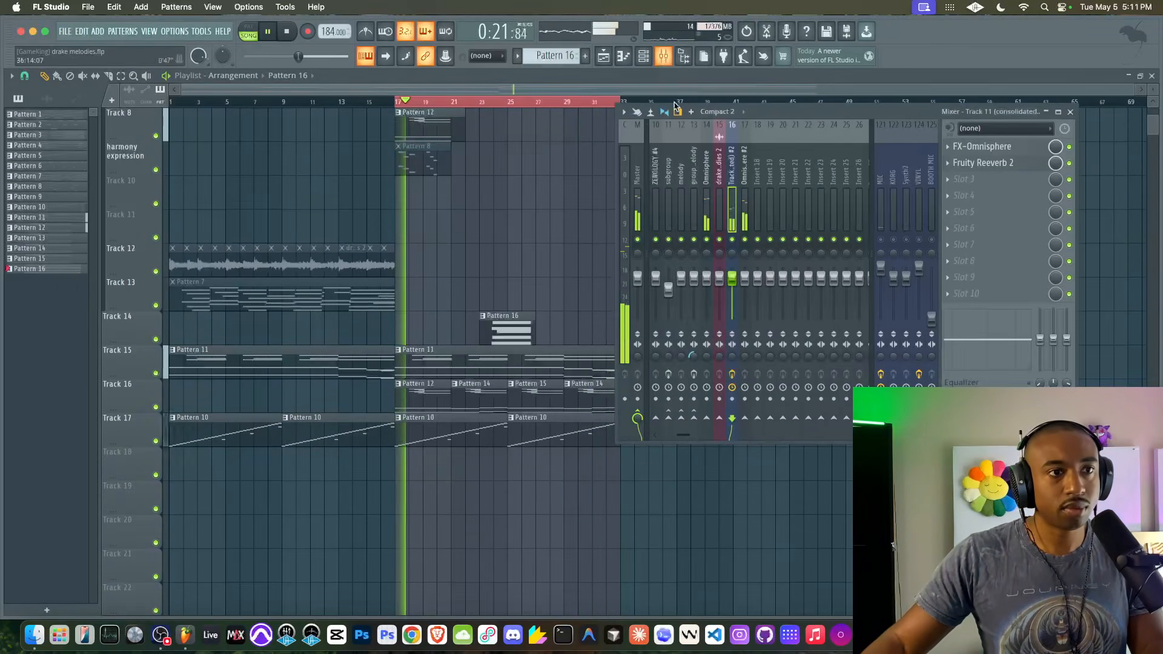
pyautogui.click(747, 212)
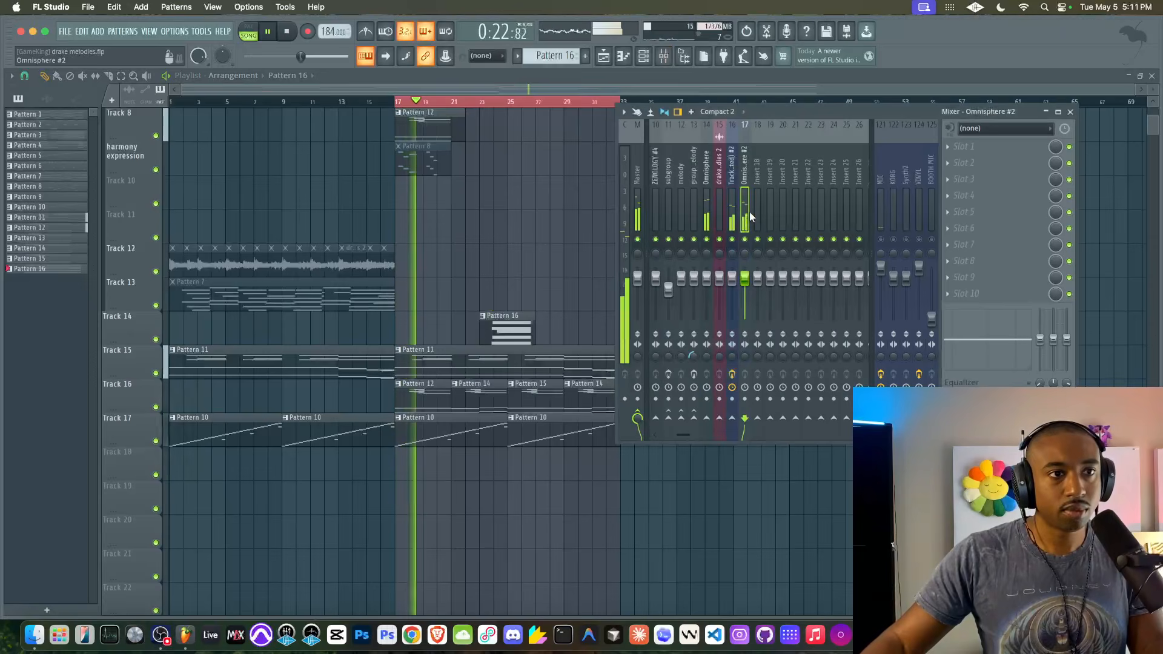
pyautogui.click(969, 152)
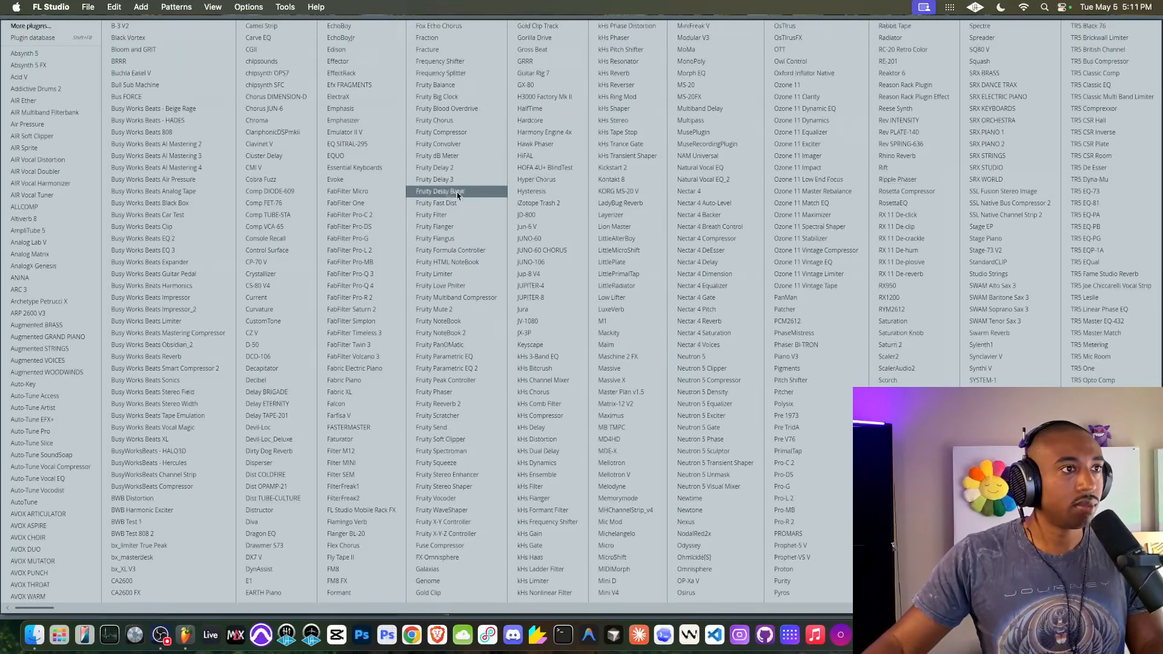
pyautogui.click(463, 557)
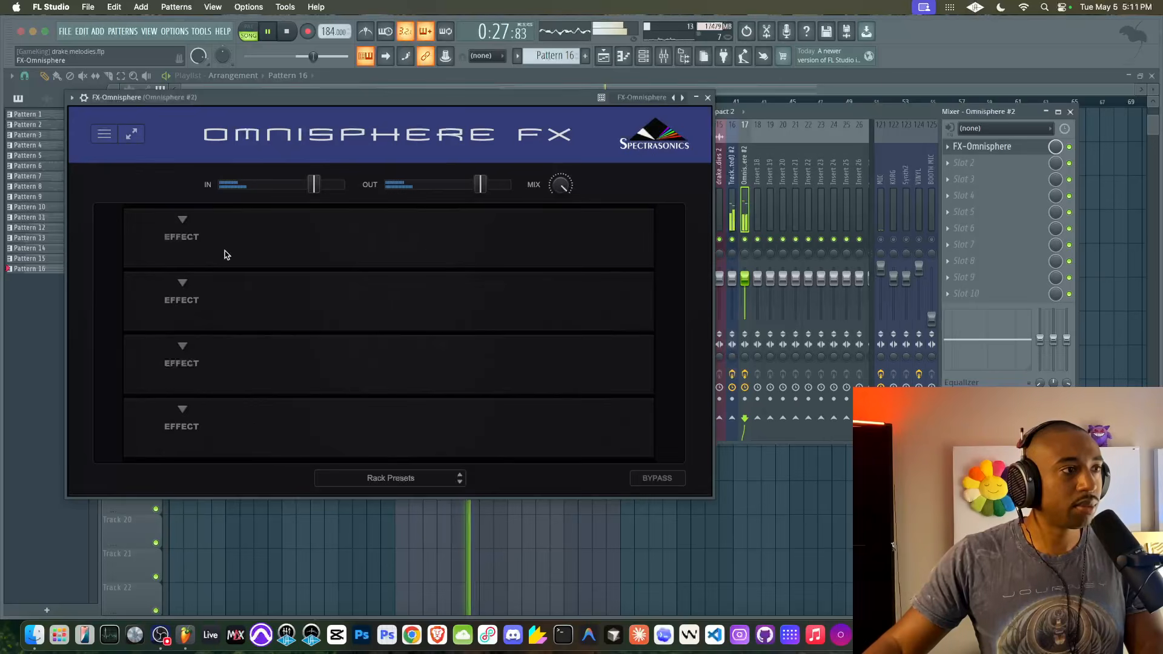
# - Add an Optical Leveling Amp in the first rack slot of the Omnisphere #2 FX-Omnisphere, then close the plugin and mixer
pyautogui.click(183, 230)
pyautogui.moveTo(197, 244)
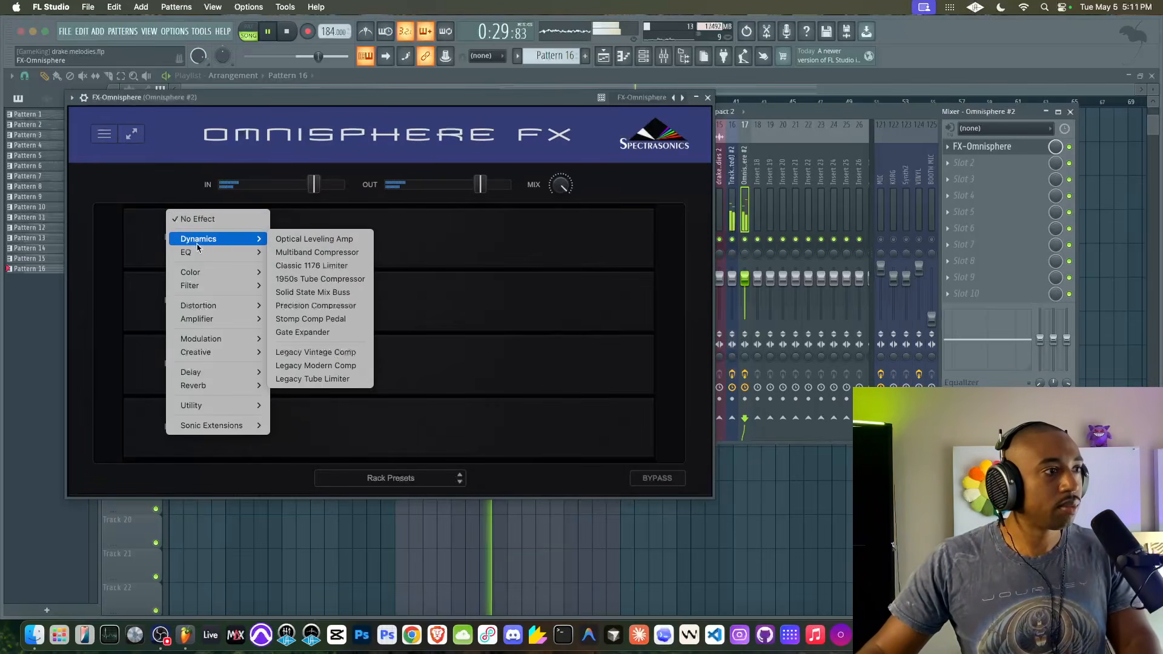
pyautogui.click(315, 239)
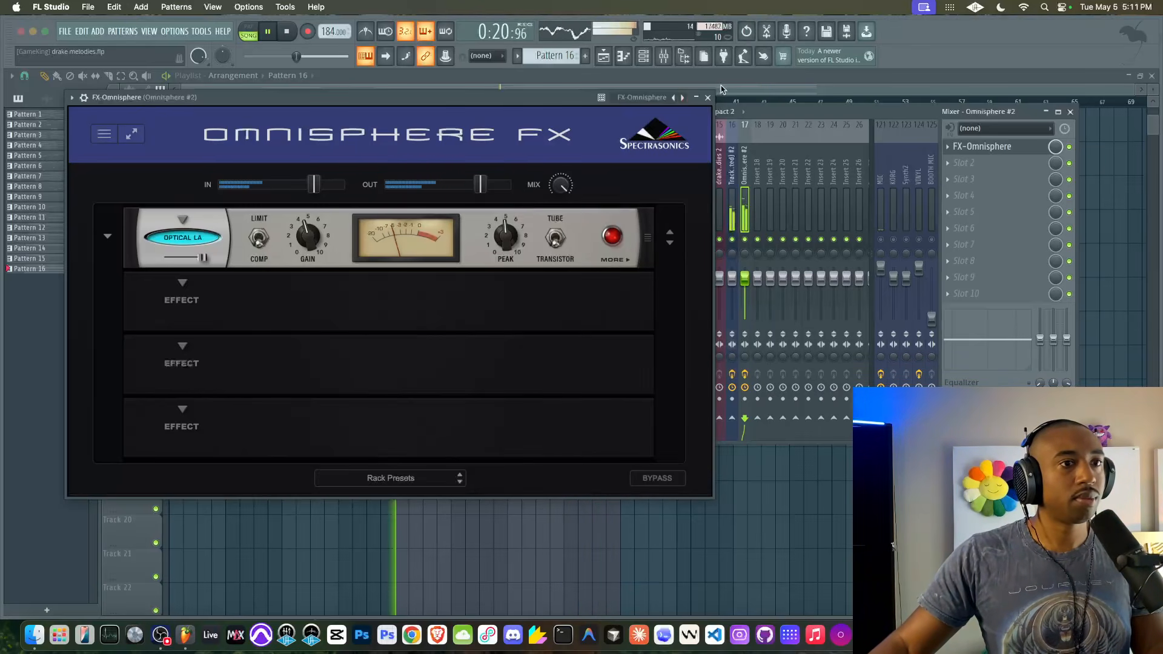
pyautogui.click(707, 97)
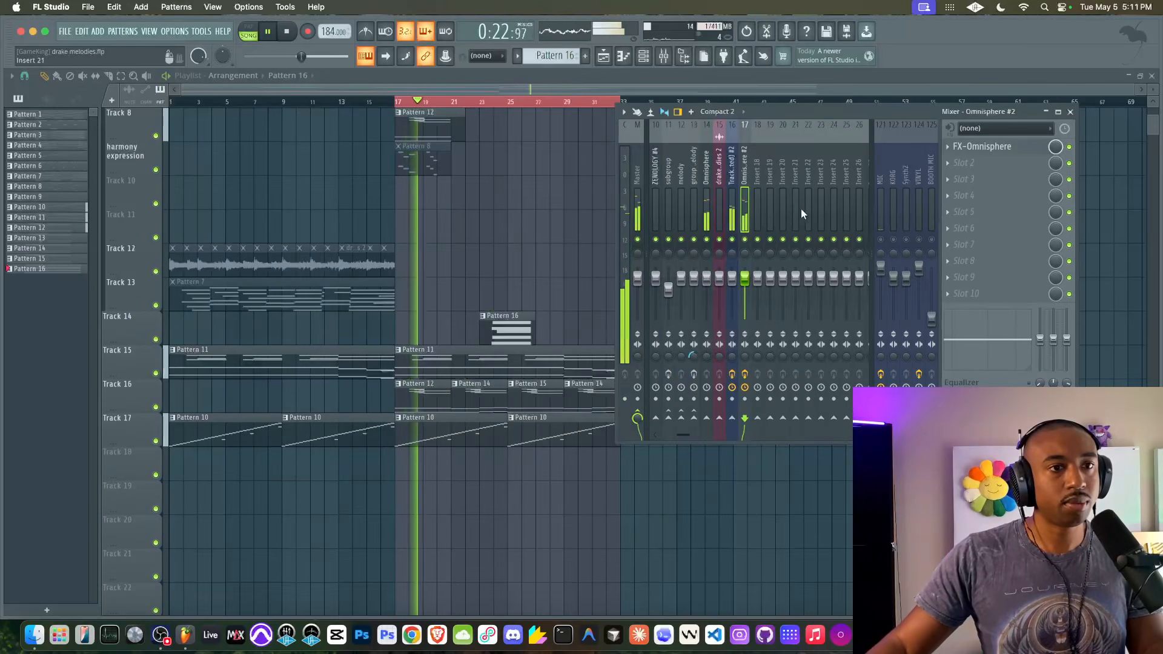
pyautogui.press('F9')
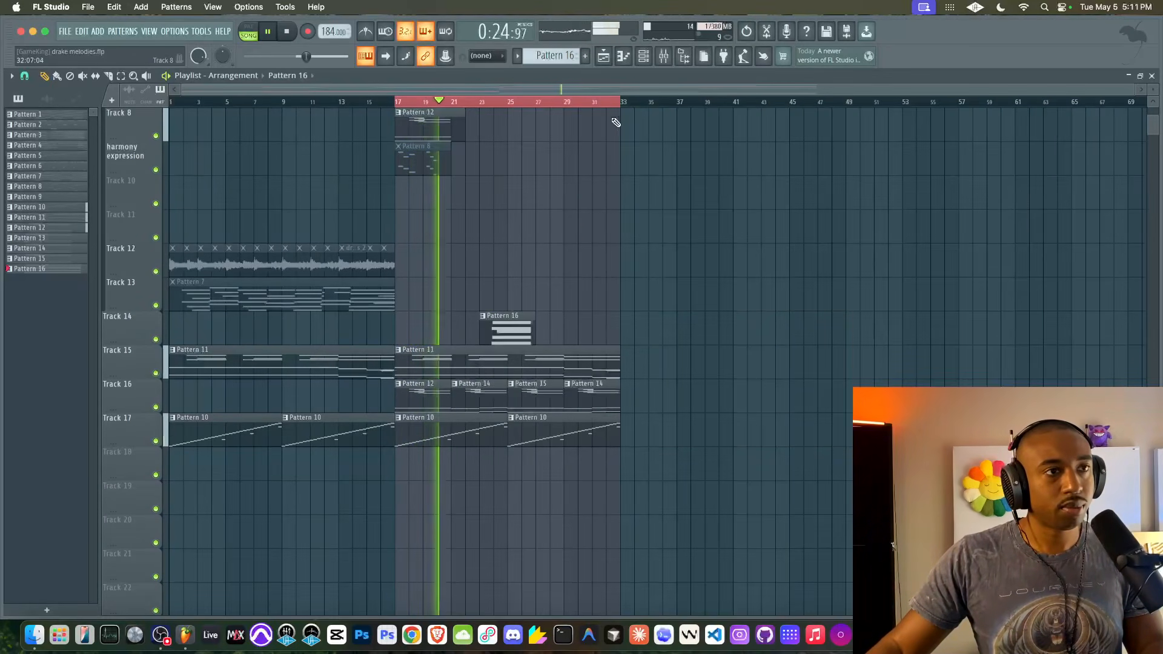
pyautogui.click(664, 57)
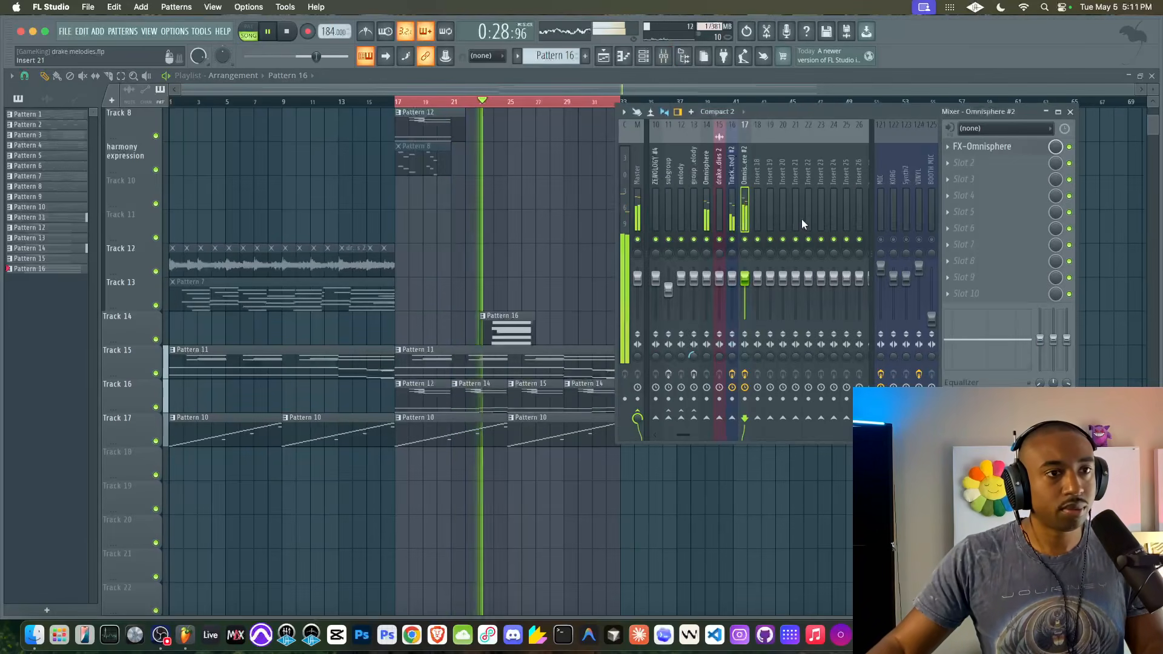
pyautogui.press('F9')
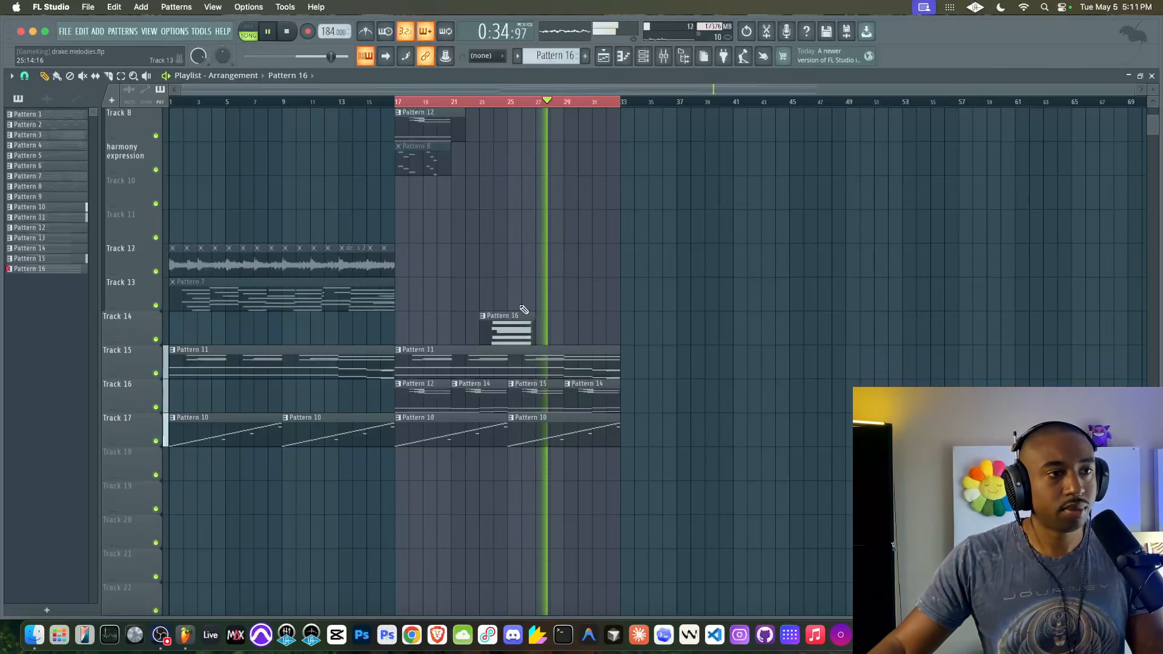
# - Start a new empty pattern and check the mixer tracks before returning to the playlist
pyautogui.click(643, 56)
pyautogui.click(584, 56)
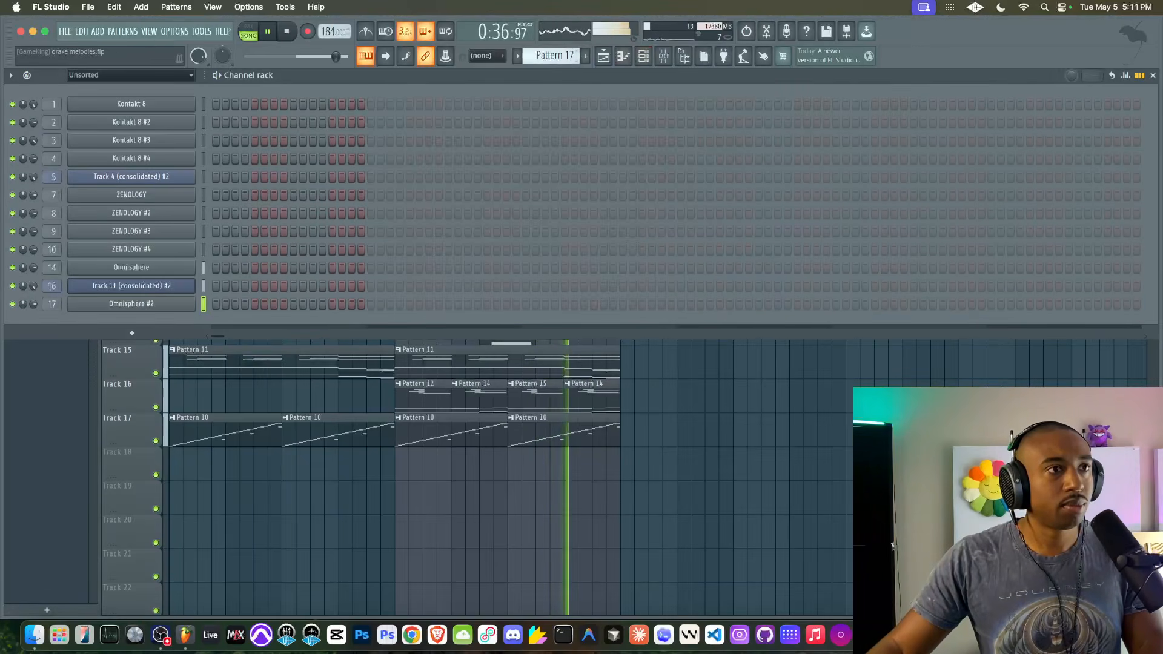
pyautogui.click(664, 56)
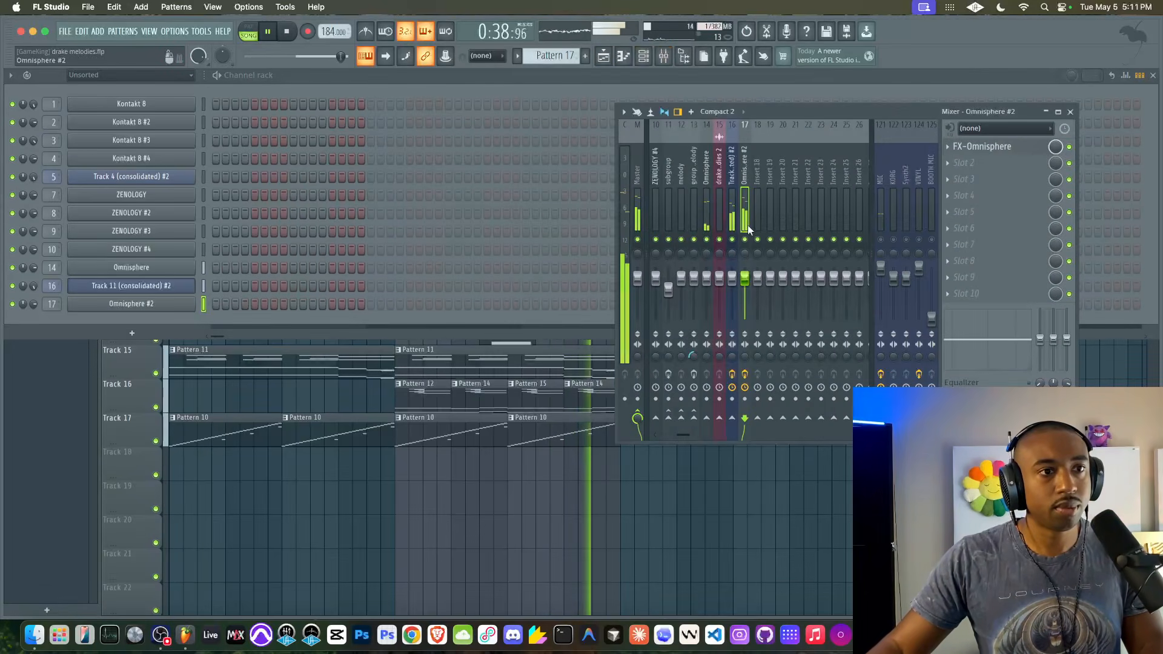
pyautogui.moveTo(732, 214); pyautogui.dragTo(718, 215)
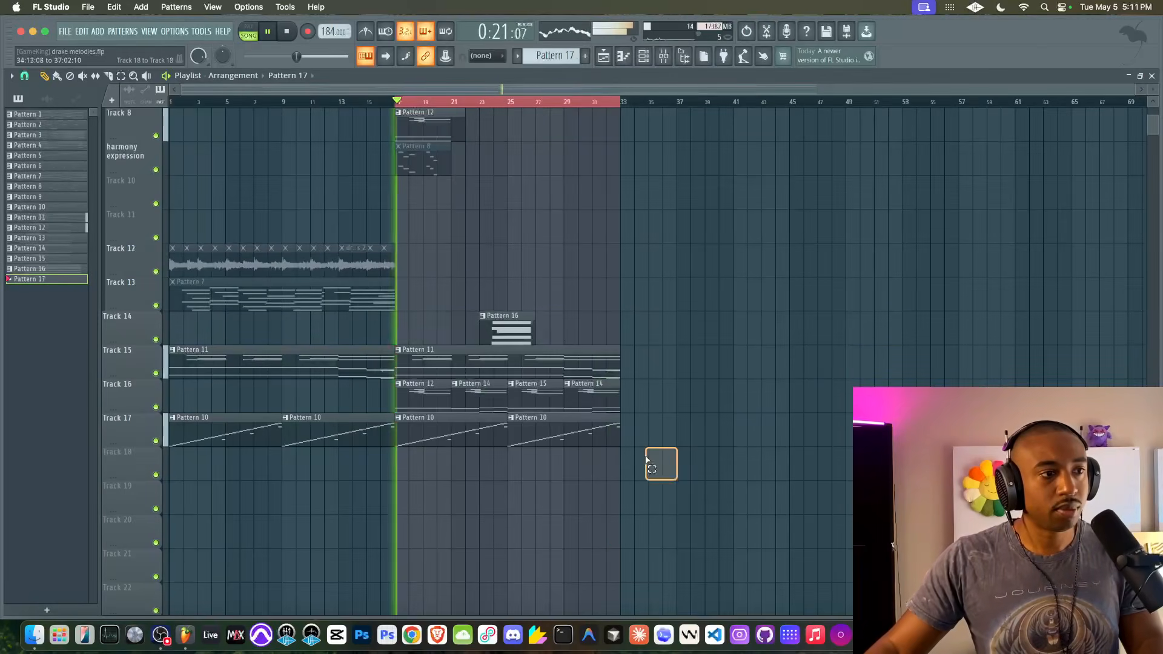
# - Copy the bars 17 to 33 clips on Tracks 14 to 17 to start at bar 33, and select the Track 15 and 16 copies
pyautogui.moveTo(674, 480); pyautogui.dragTo(434, 278)
pyautogui.moveTo(416, 359); pyautogui.dragTo(787, 357)
pyautogui.moveTo(851, 406); pyautogui.dragTo(623, 346)
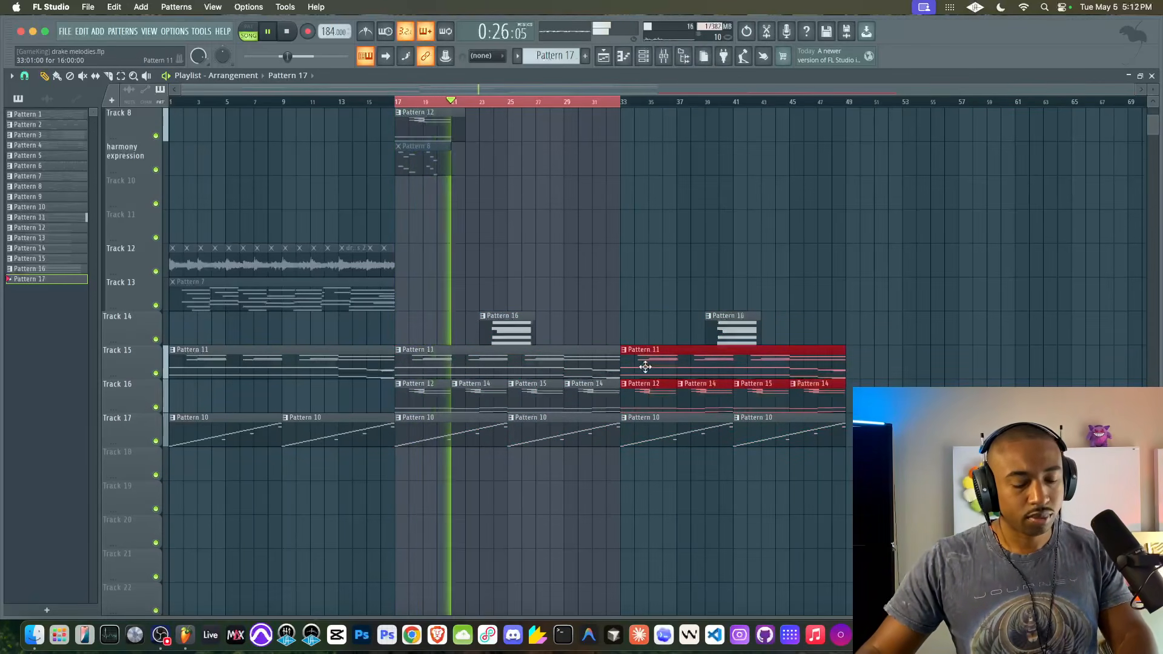
# - Make the Track 15 clip starting at bar 33 a unique pattern, separate from the earlier Pattern 11 clips
pyautogui.doubleClick(645, 367)
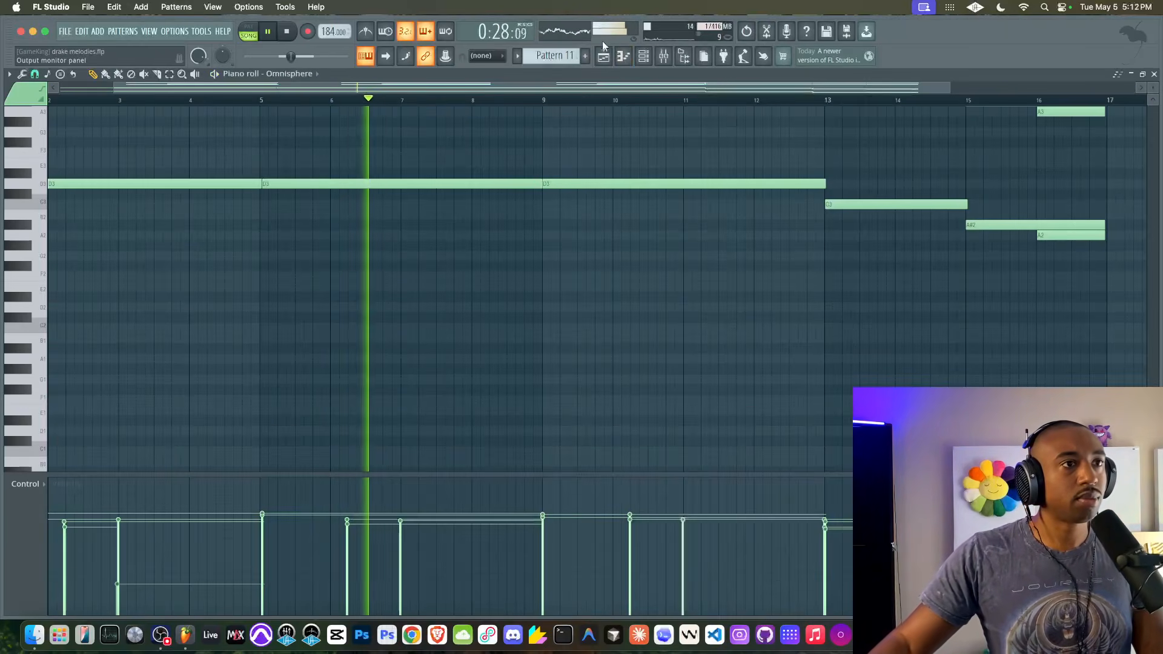
pyautogui.press('F5')
pyautogui.click(624, 350)
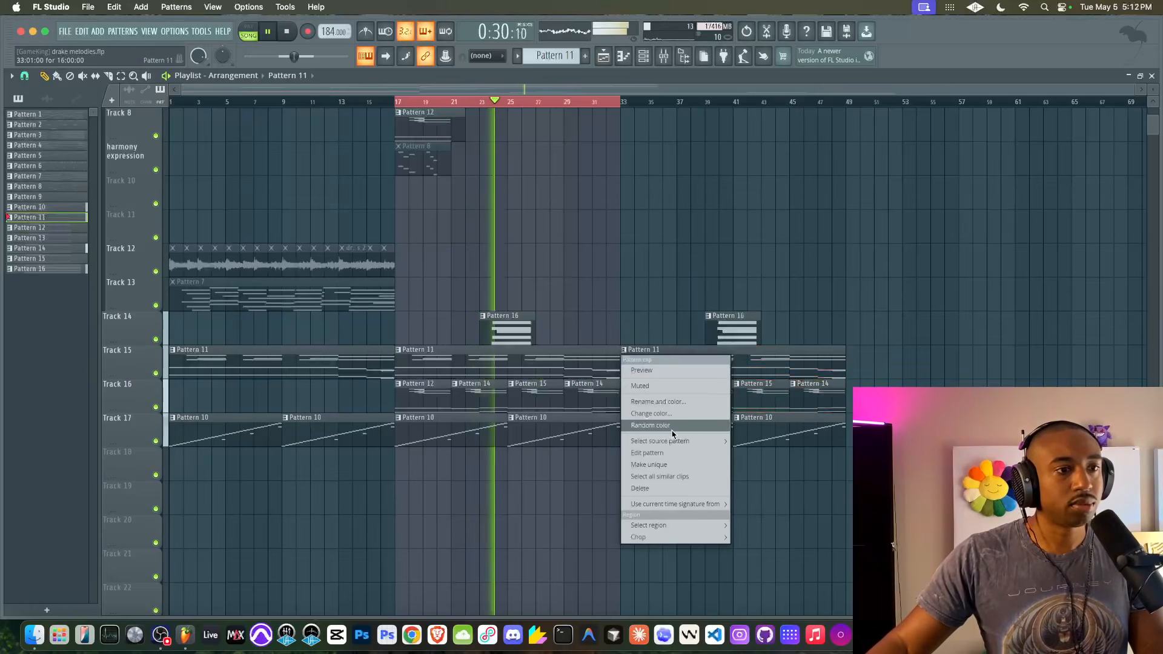
pyautogui.click(648, 464)
# - Merge the four Track 16 clips from bar 33 to 49 into one clip and make it unique
pyautogui.moveTo(628, 412); pyautogui.dragTo(830, 387)
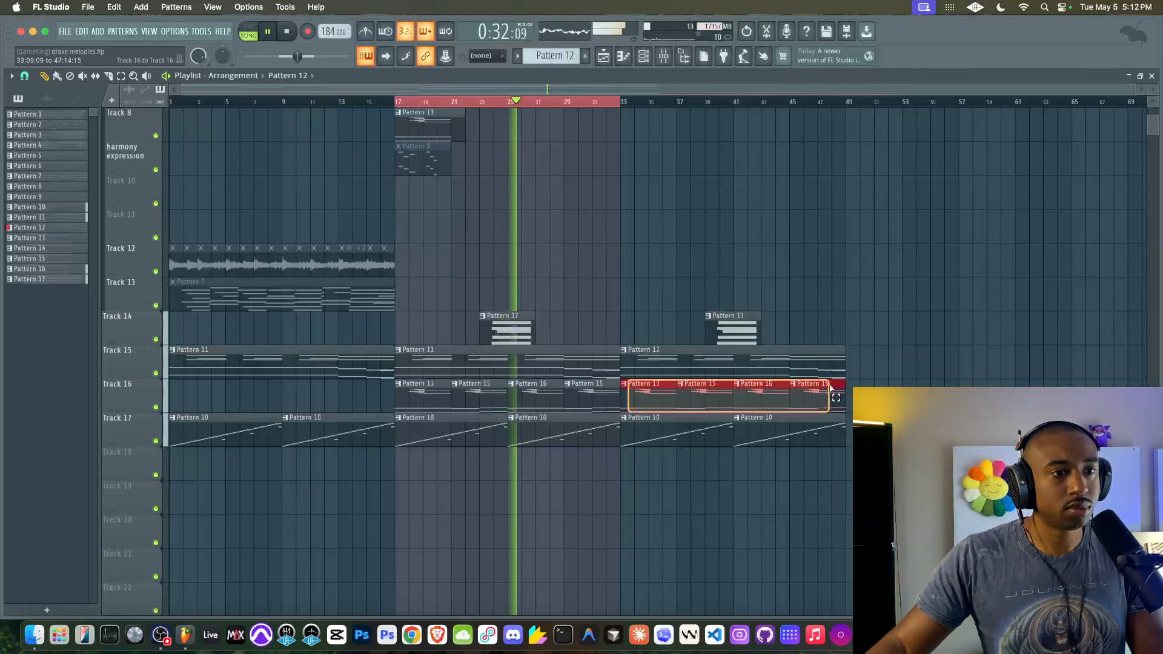
pyautogui.press('super+g')
pyautogui.click(624, 385)
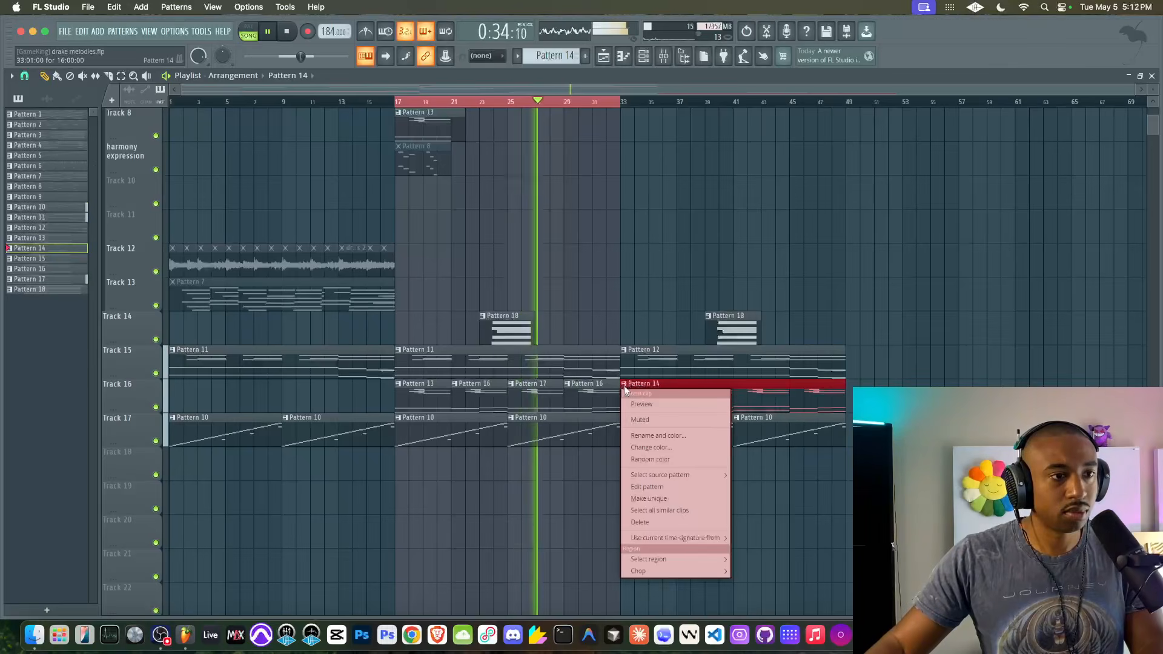
pyautogui.click(648, 498)
# - Select the long low Omnisphere #2 notes in the merged Track 16 pattern, then return to the playlist
pyautogui.press('F7')
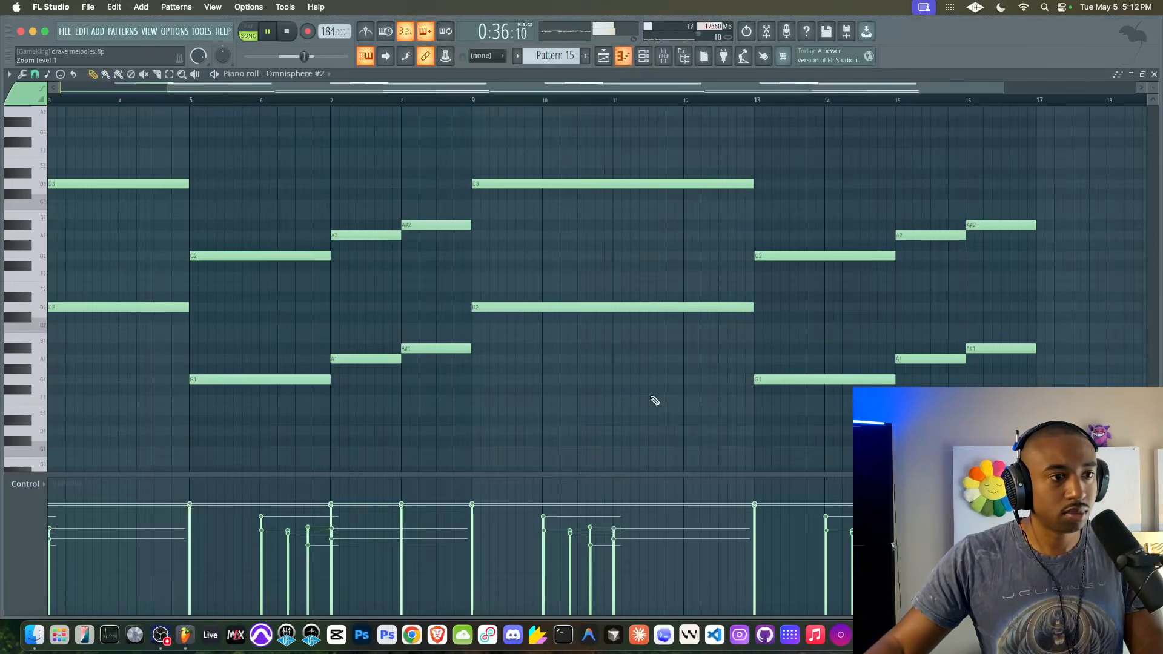
pyautogui.scroll(-5, 376, 389)
pyautogui.scroll(4, 389, 347)
pyautogui.moveTo(597, 428); pyautogui.dragTo(77, 241)
pyautogui.click(600, 63)
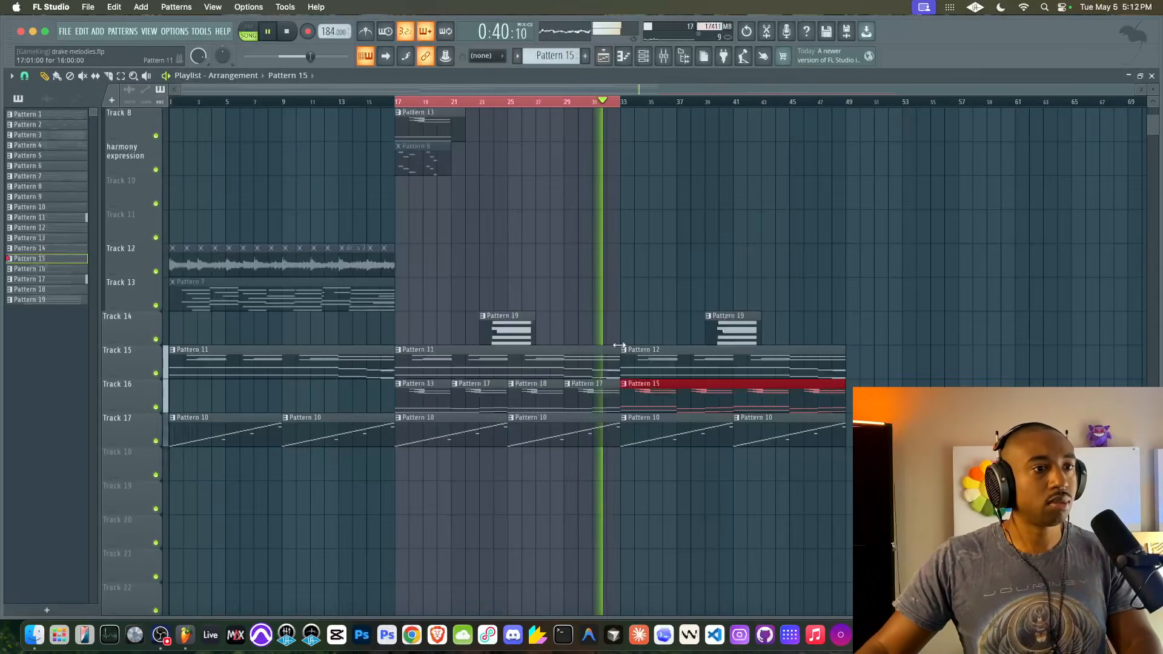
# - Delete the long low Omnisphere notes from Pattern 12 on Track 15, then return to the playlist
pyautogui.doubleClick(661, 365)
pyautogui.hscroll(-2, 384, 307)
pyautogui.moveTo(536, 328); pyautogui.dragTo(67, 130)
pyautogui.press('Delete')
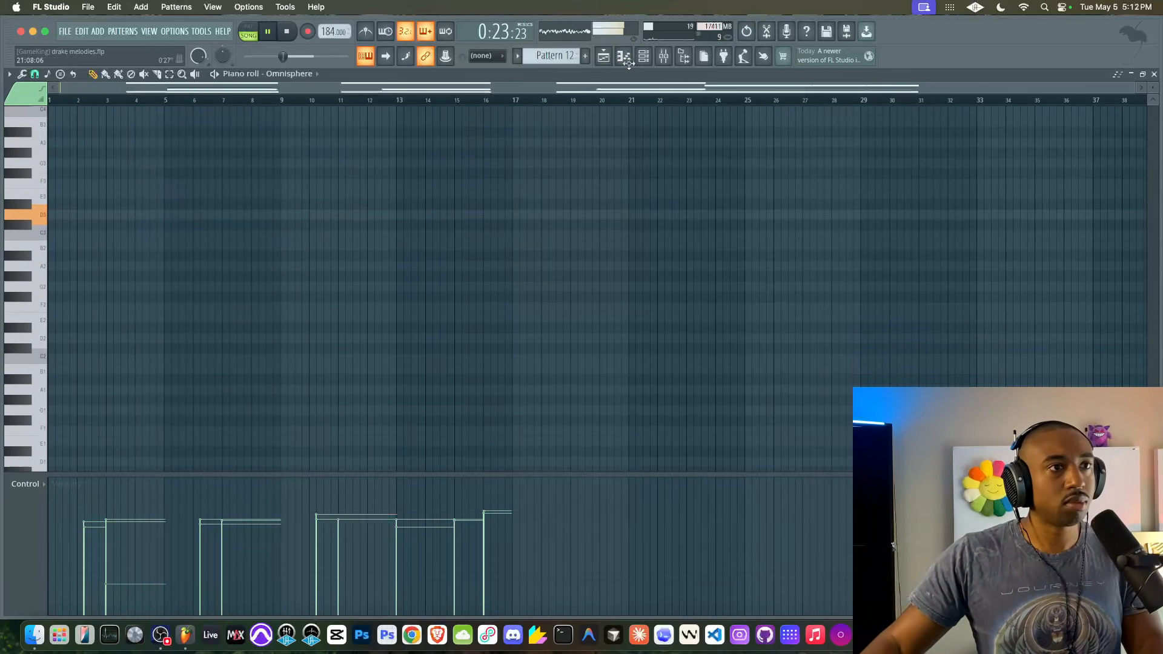
pyautogui.click(605, 59)
# - Play back bars 33 to 49 while checking the mixer, then loop bars 17 to 33
pyautogui.moveTo(617, 103); pyautogui.dragTo(851, 103)
pyautogui.click(664, 58)
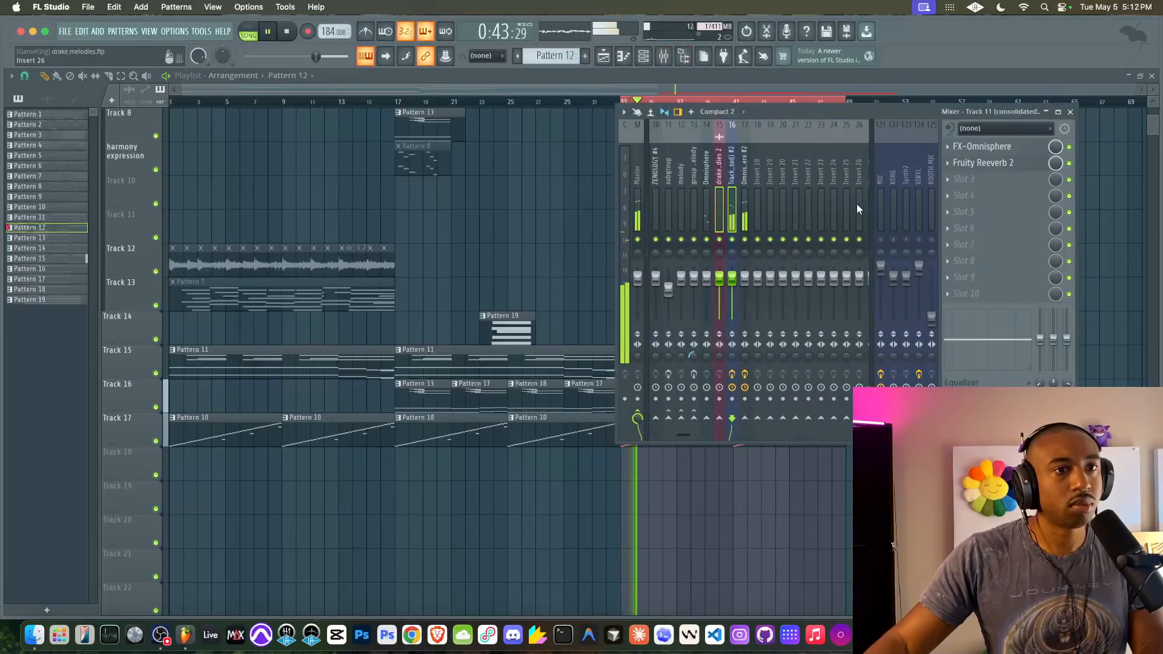
pyautogui.press('space')
pyautogui.press('Escape')
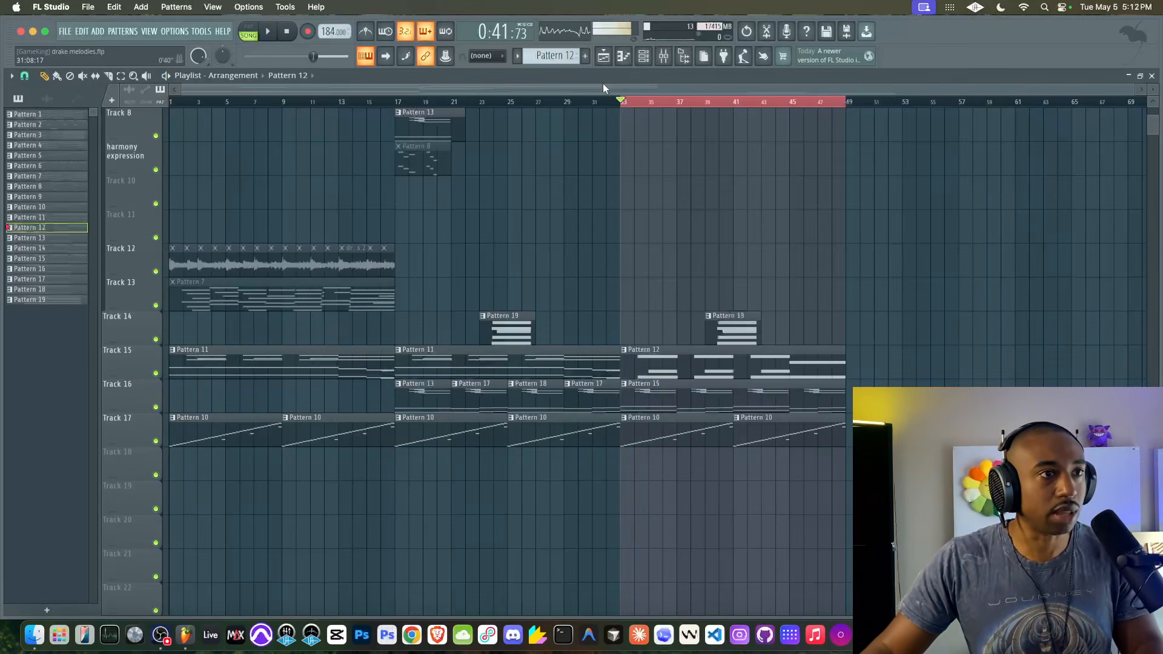
pyautogui.moveTo(624, 104); pyautogui.dragTo(395, 104)
pyautogui.press('space')
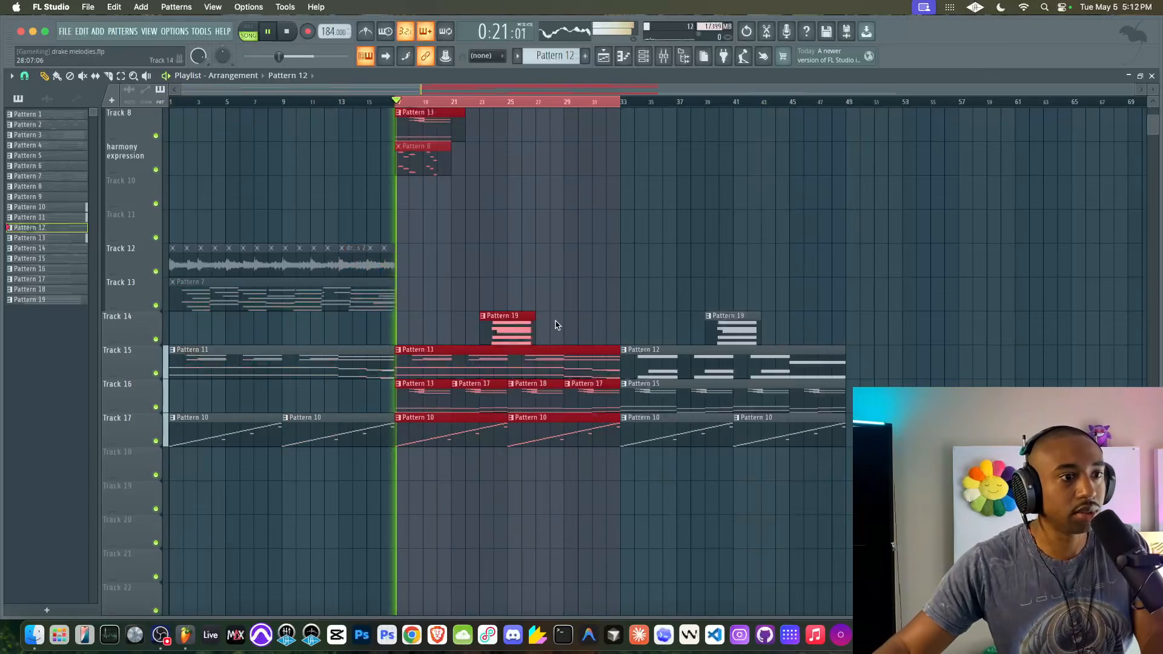
# - Merge the four Track 16 clips from bar 17 to 33 and delete the merged pattern's low sustained notes
pyautogui.moveTo(585, 385); pyautogui.dragTo(441, 400)
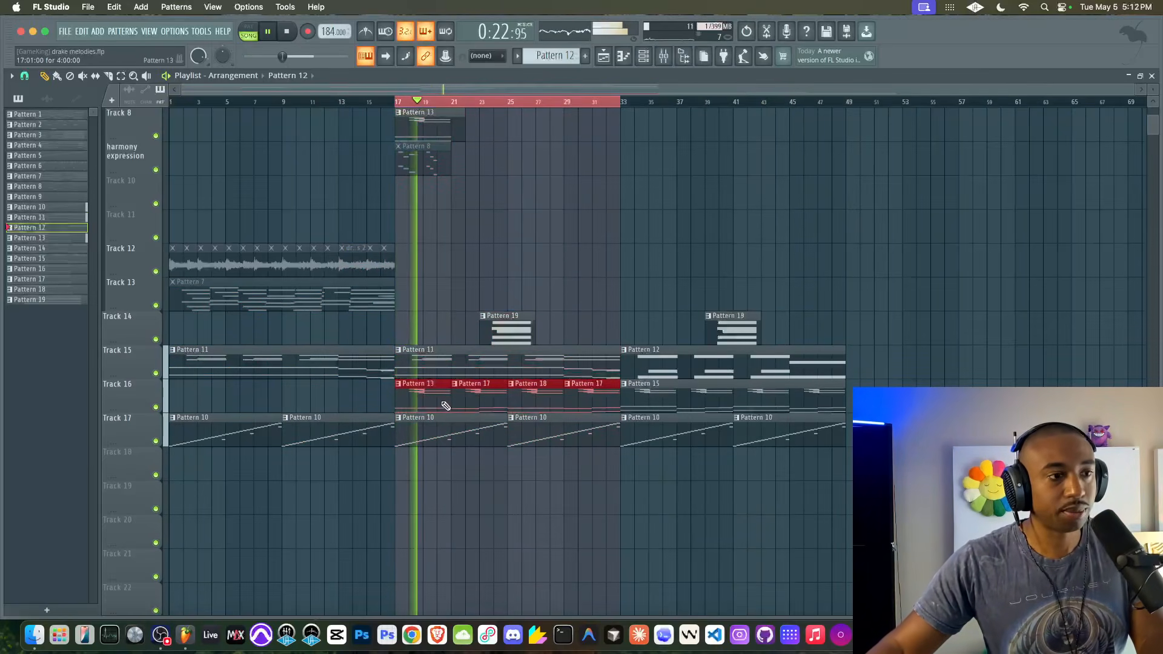
pyautogui.press('super+g')
pyautogui.doubleClick(467, 404)
pyautogui.moveTo(537, 345); pyautogui.dragTo(106, 79)
pyautogui.press('Delete')
pyautogui.click(604, 55)
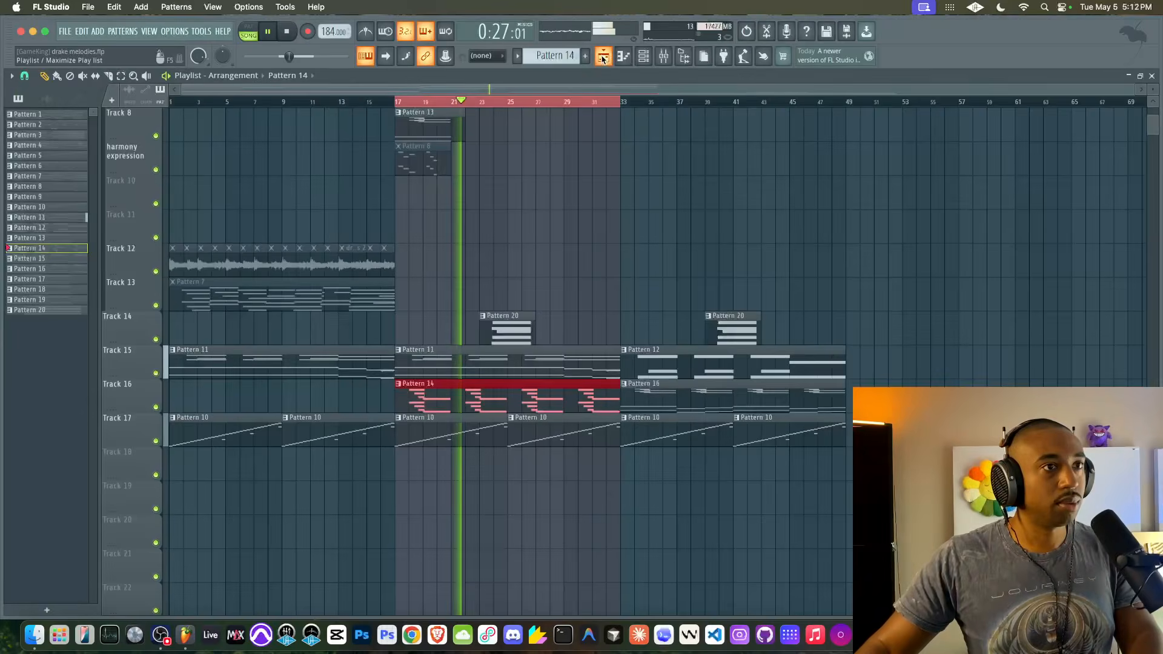
# - Save the project, clear the playlist's clip and time selections, and select the Omnisphere #2 mixer track
pyautogui.keyDown('super'); pyautogui.click(583, 234); pyautogui.keyUp('super')
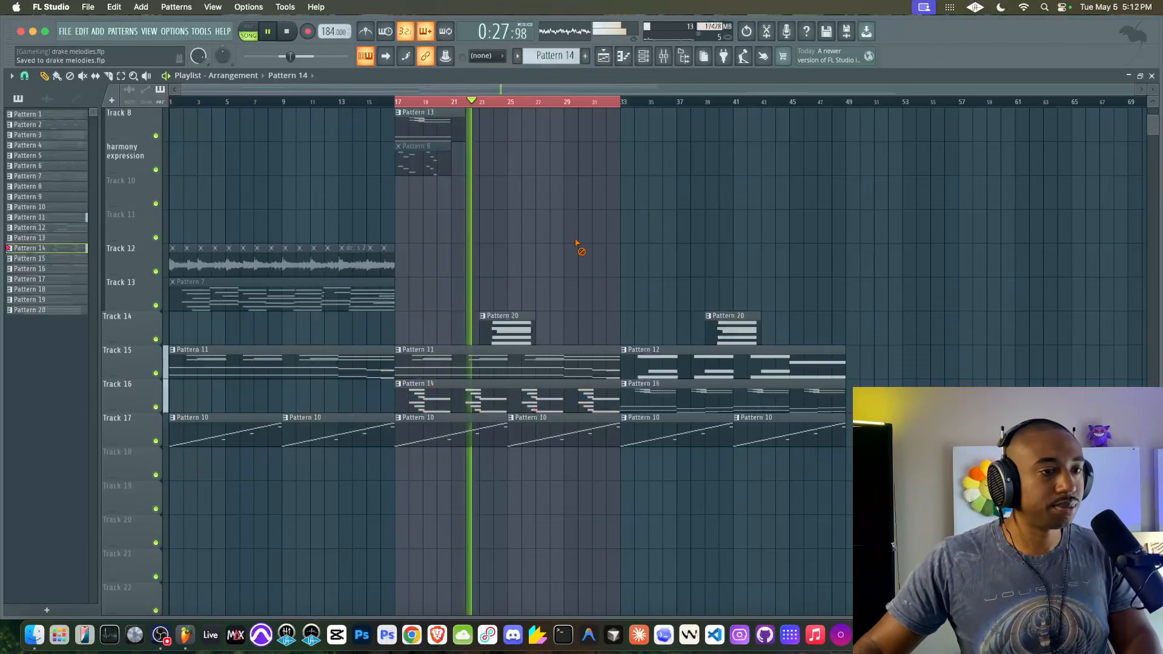
pyautogui.keyDown('super'); pyautogui.click(579, 101); pyautogui.keyUp('super')
pyautogui.press('F9')
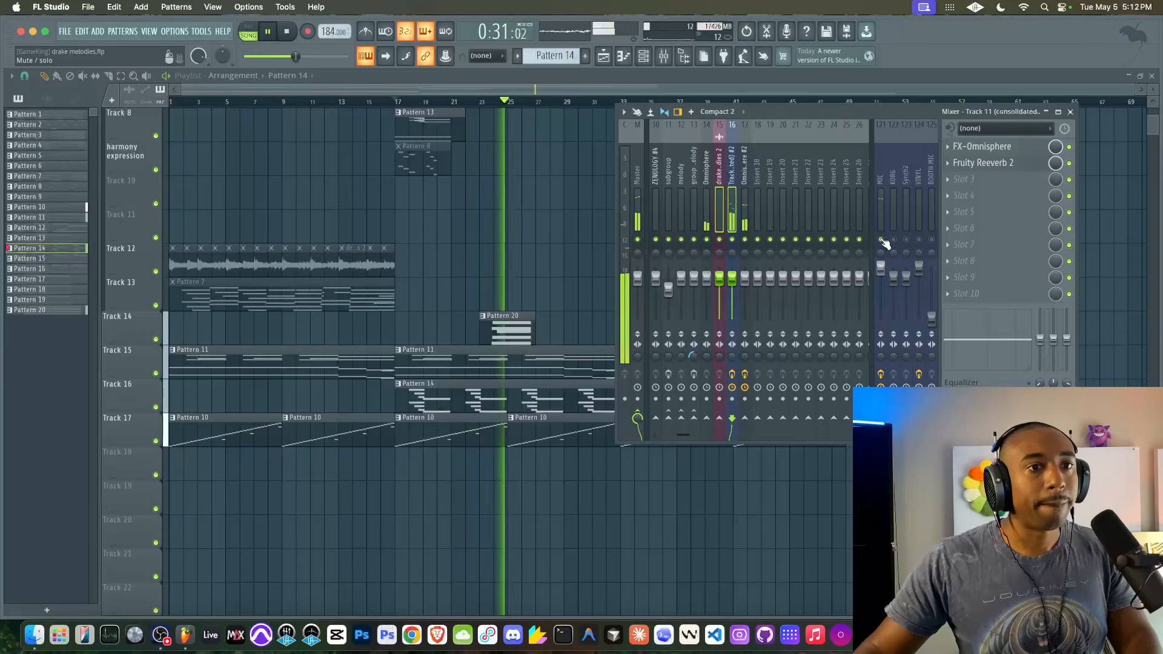
pyautogui.click(750, 201)
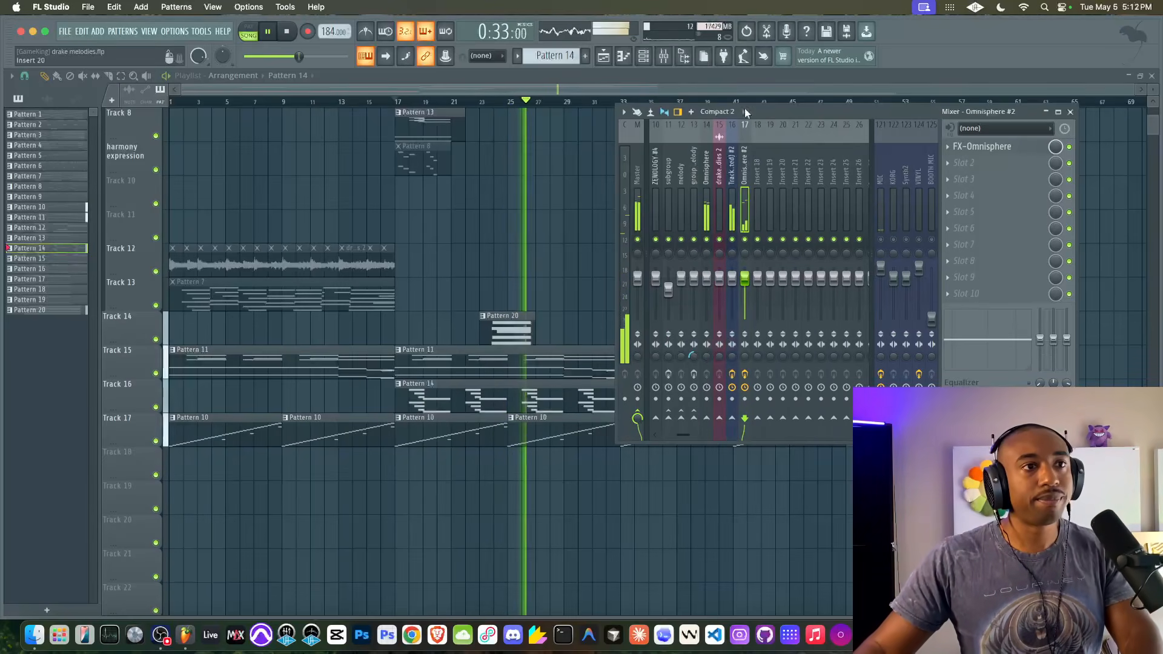
# - Raise the reverb Lo Cut and Decay of the Omnisphere channel's Double Felt Grand patch, then close the plugin
pyautogui.press('F6')
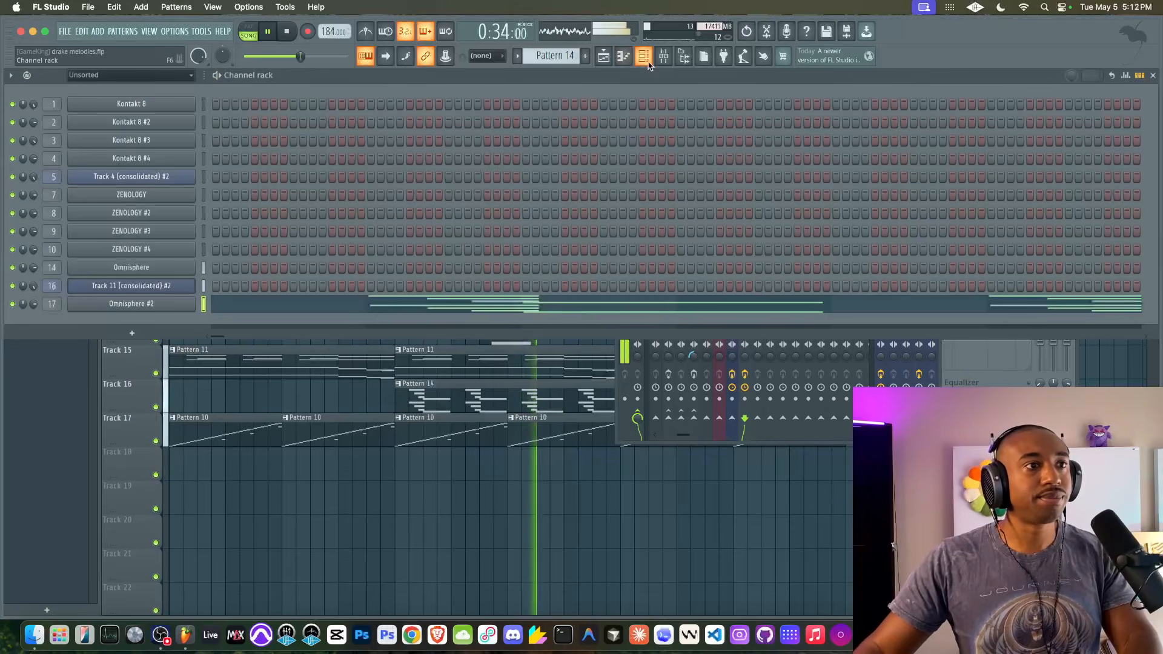
pyautogui.click(180, 281)
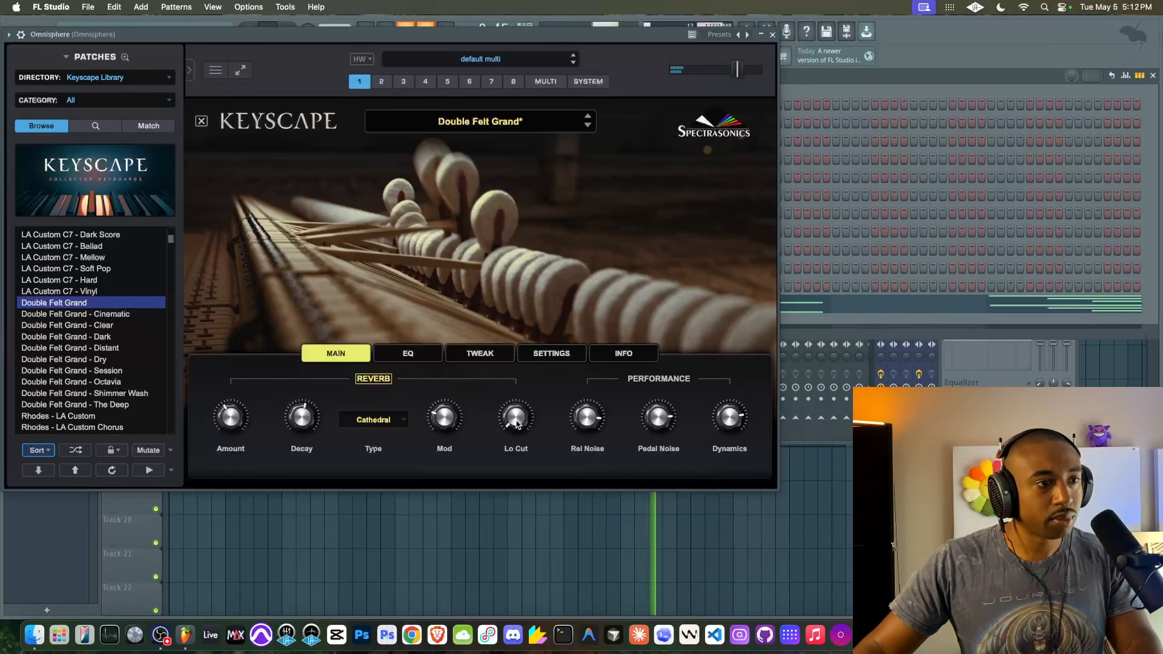
pyautogui.moveTo(515, 424); pyautogui.dragTo(518, 374)
pyautogui.moveTo(286, 428); pyautogui.dragTo(314, 398)
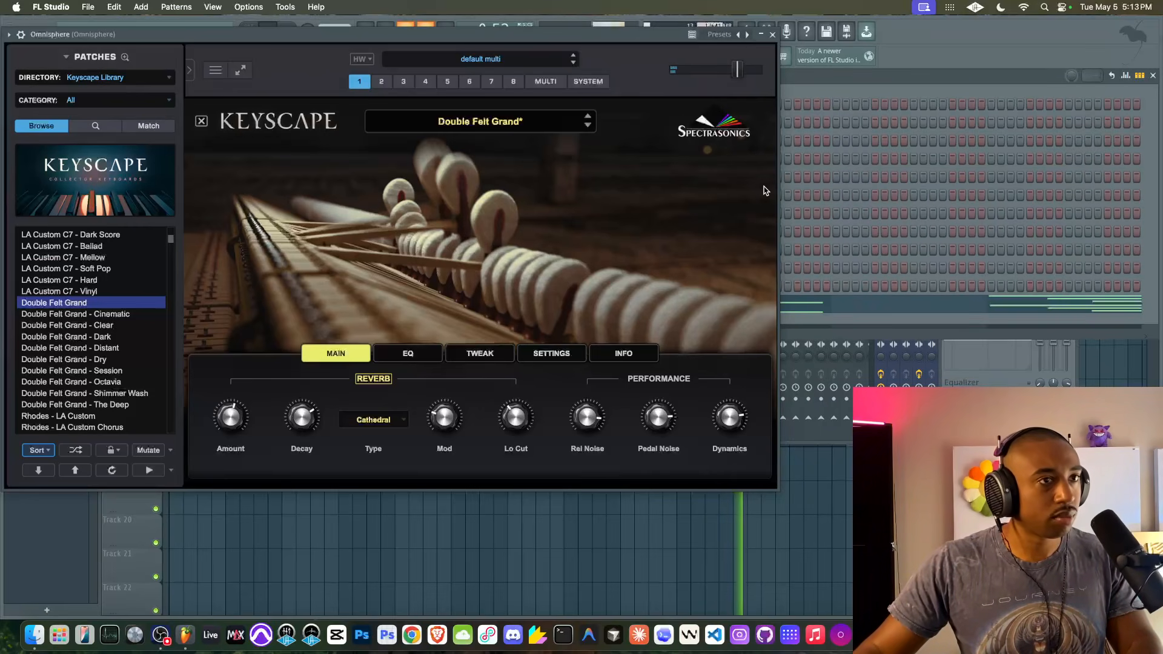
pyautogui.click(772, 35)
pyautogui.rightClick(555, 504)
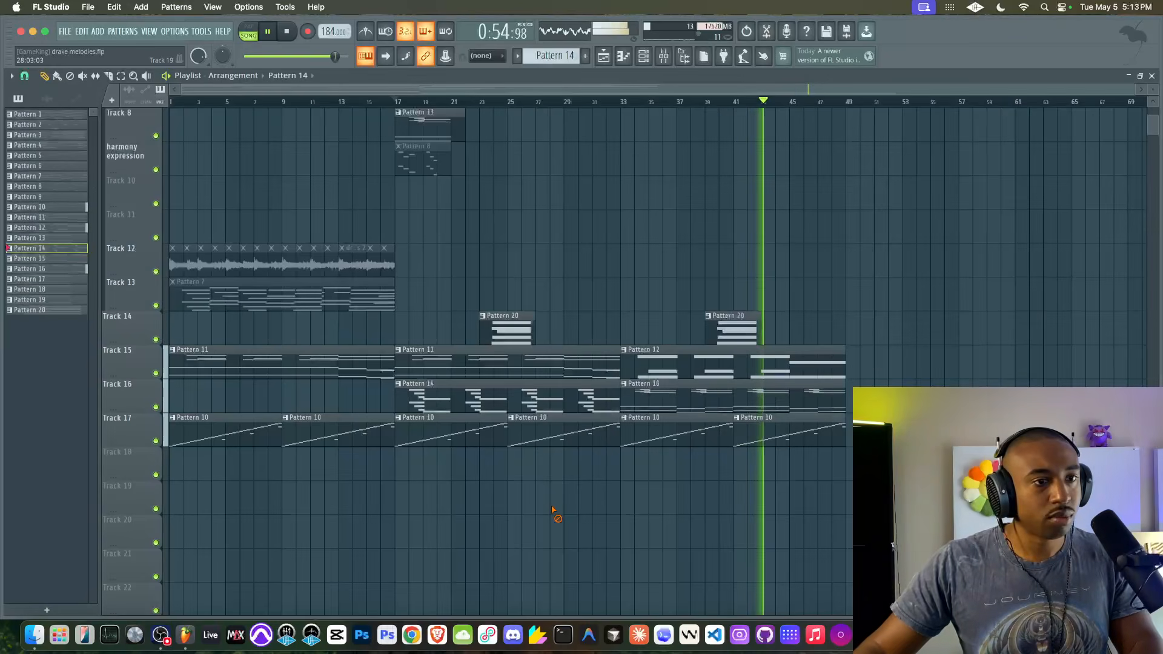
# - Try slicing the Track 11 (consolidated) #2 loop into 1/2 beats in Fruity Slicer and undo the score dump
pyautogui.click(643, 56)
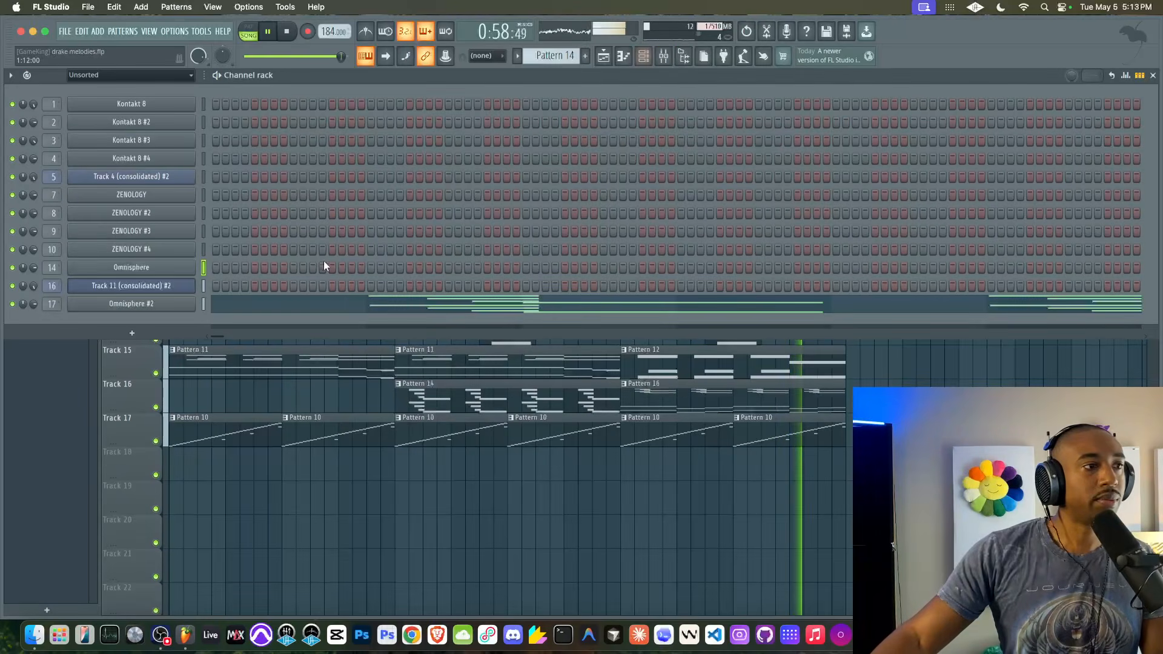
pyautogui.click(183, 287)
pyautogui.click(53, 157)
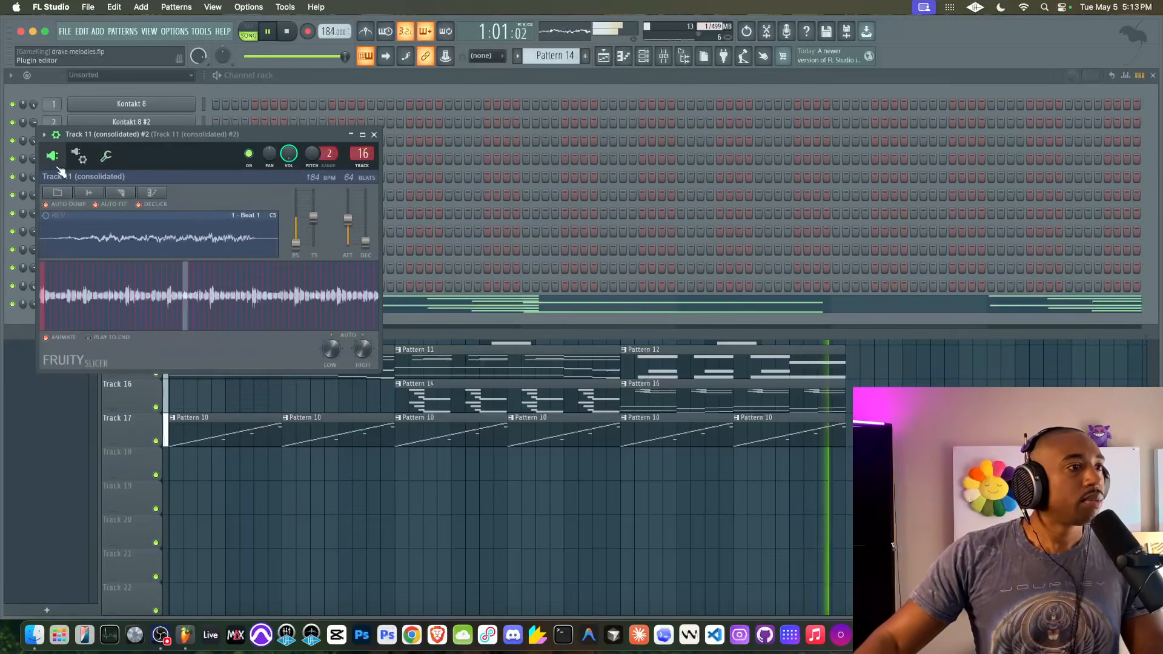
pyautogui.click(120, 192)
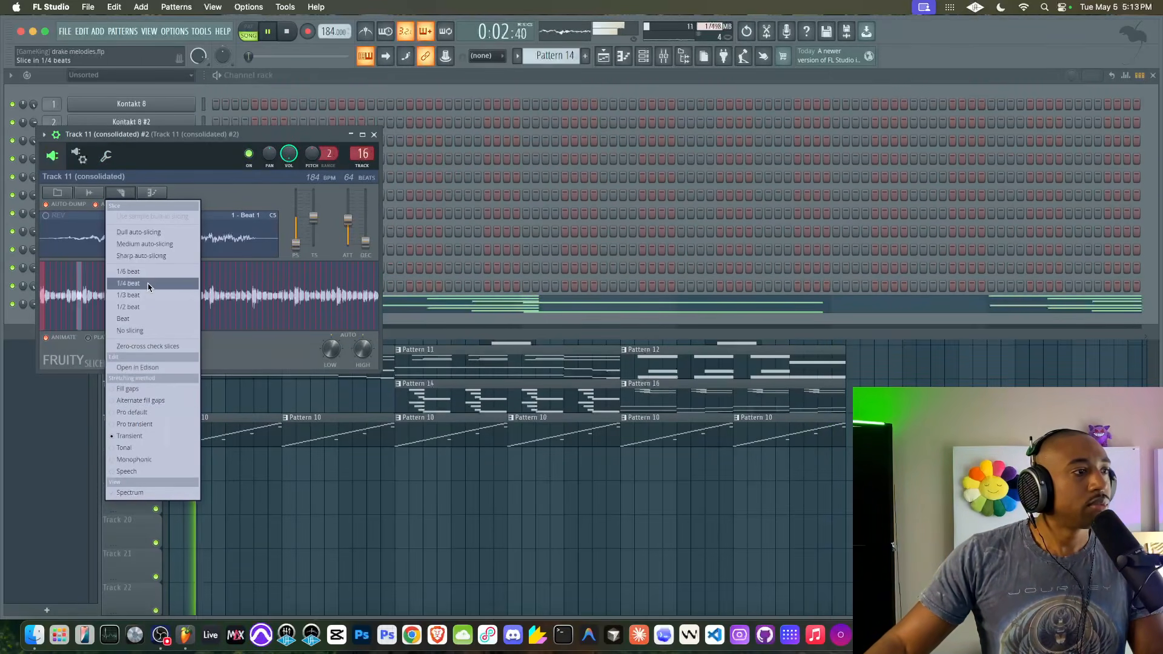
pyautogui.click(150, 307)
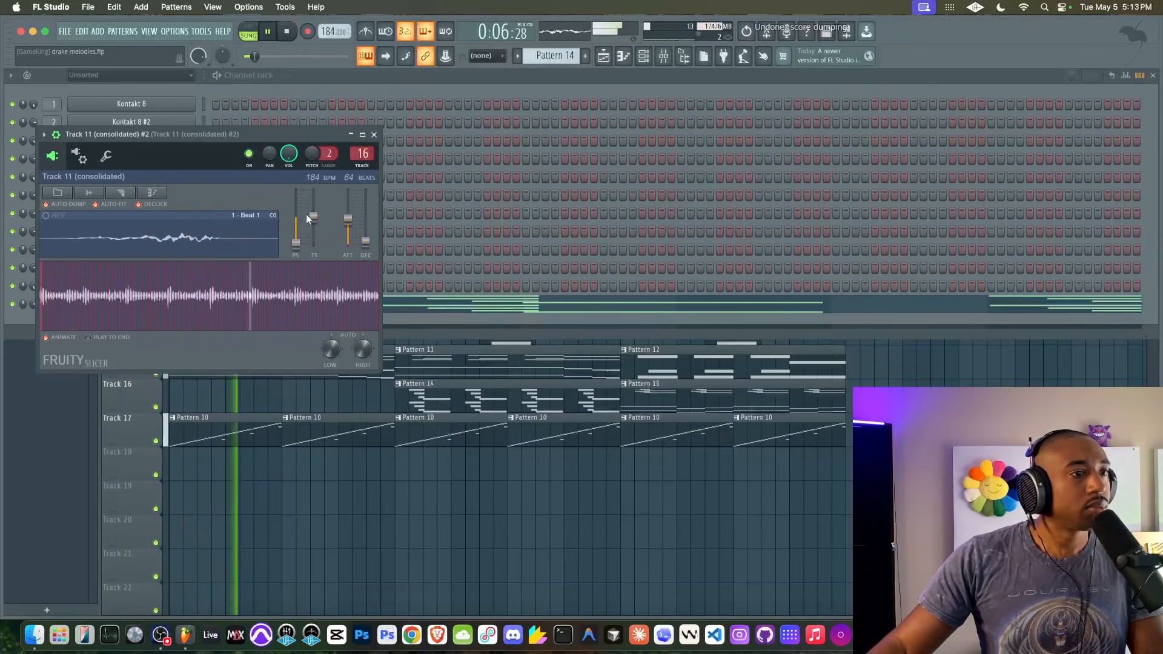
# - Re-slice the Track 11 (consolidated) #2 loop by beat and check the resulting Pattern 14 in the playlist
pyautogui.click(677, 56)
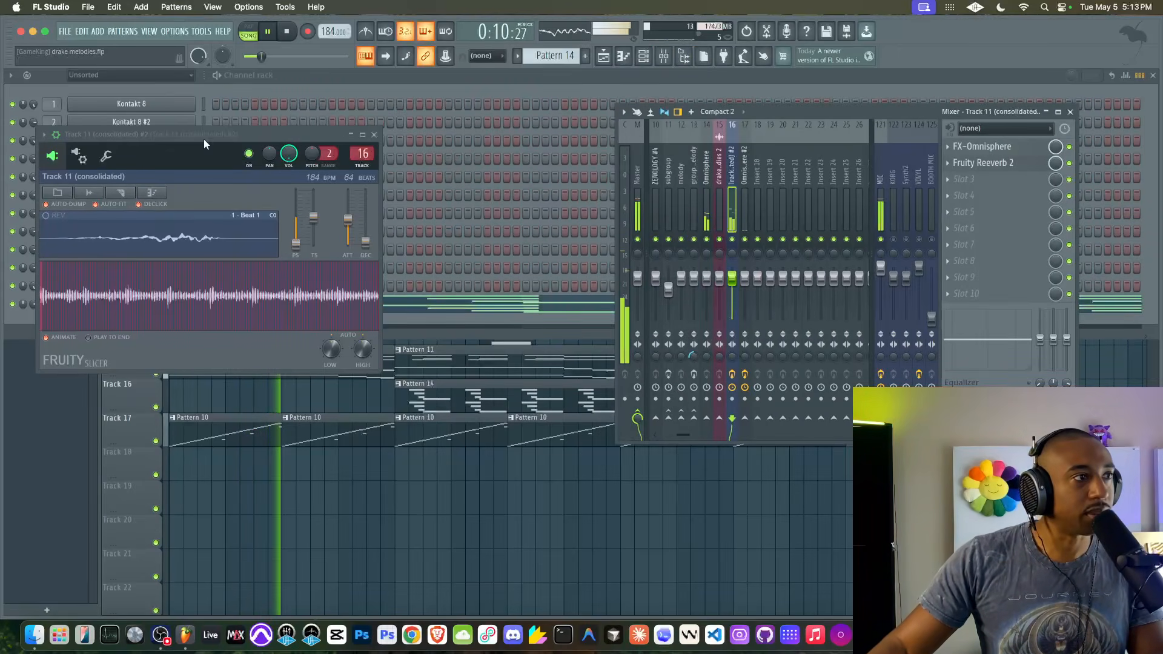
pyautogui.click(120, 192)
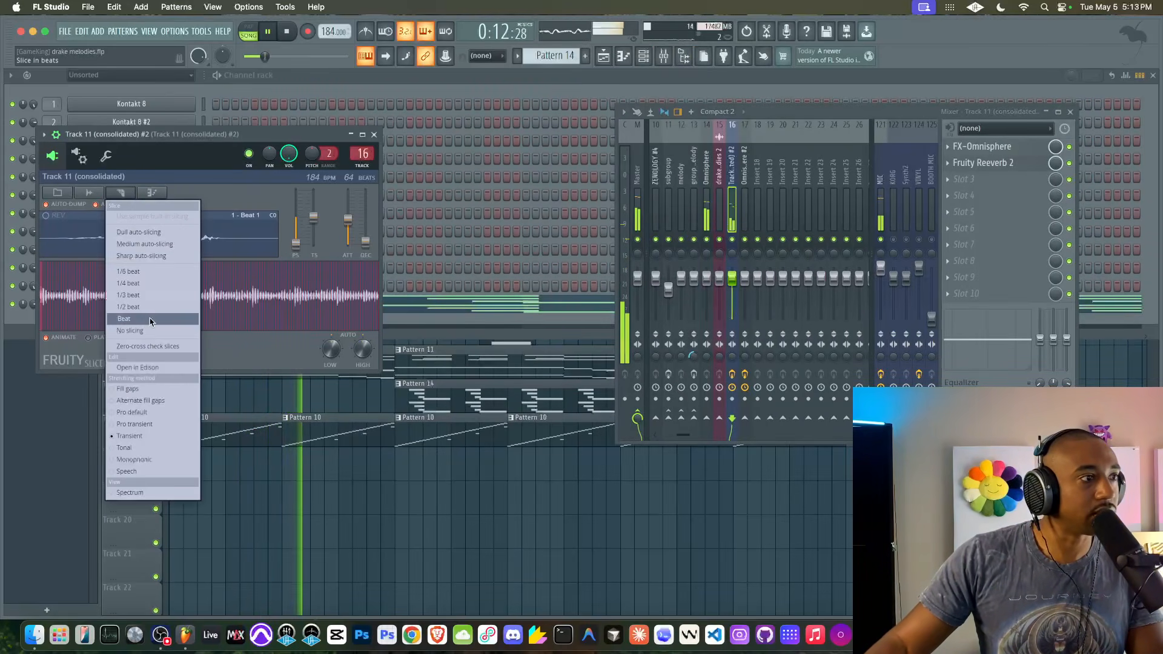
pyautogui.click(149, 320)
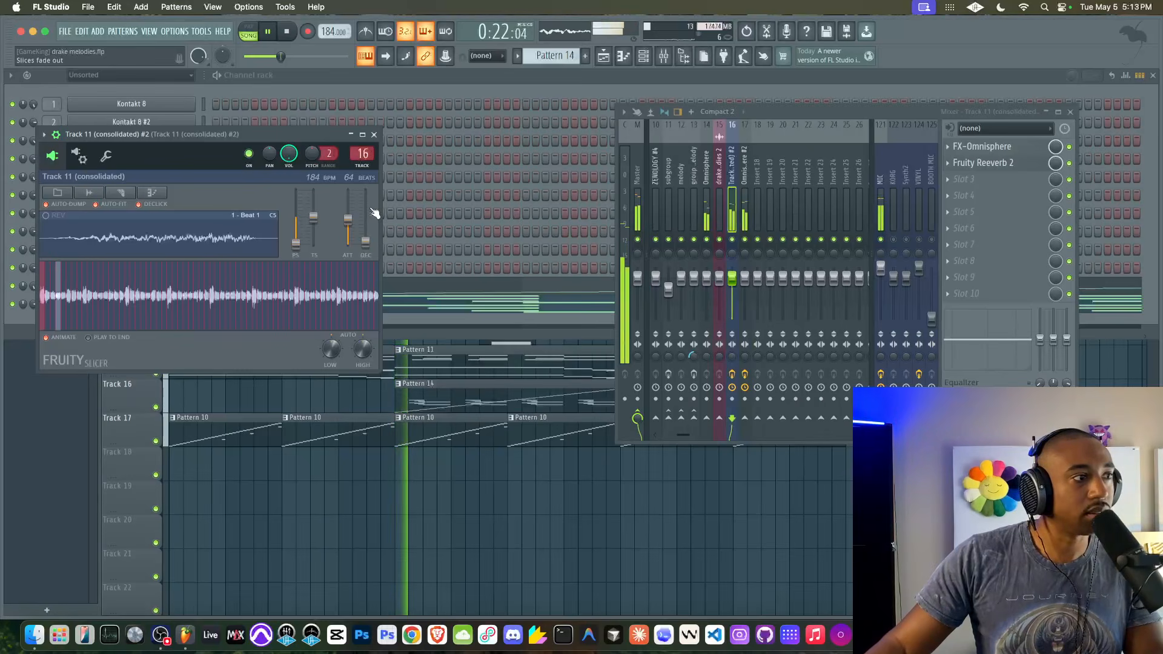
pyautogui.rightClick(403, 482)
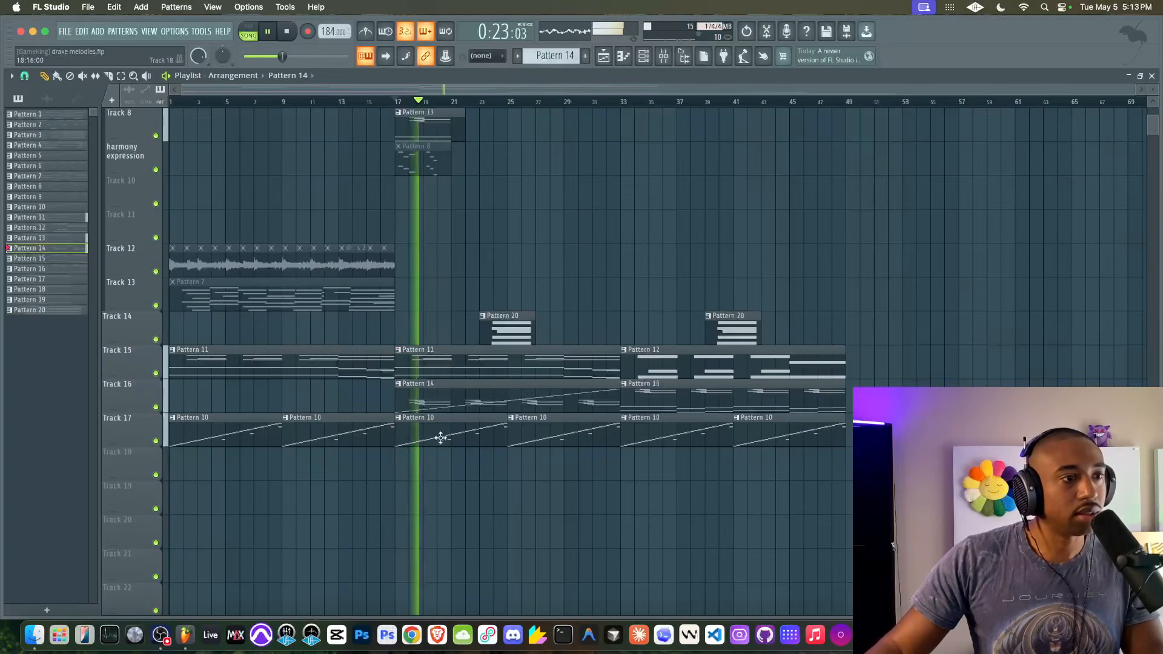
# - Undo the slicer's score dump into Pattern 14 and bring the mixer back up
pyautogui.click(647, 55)
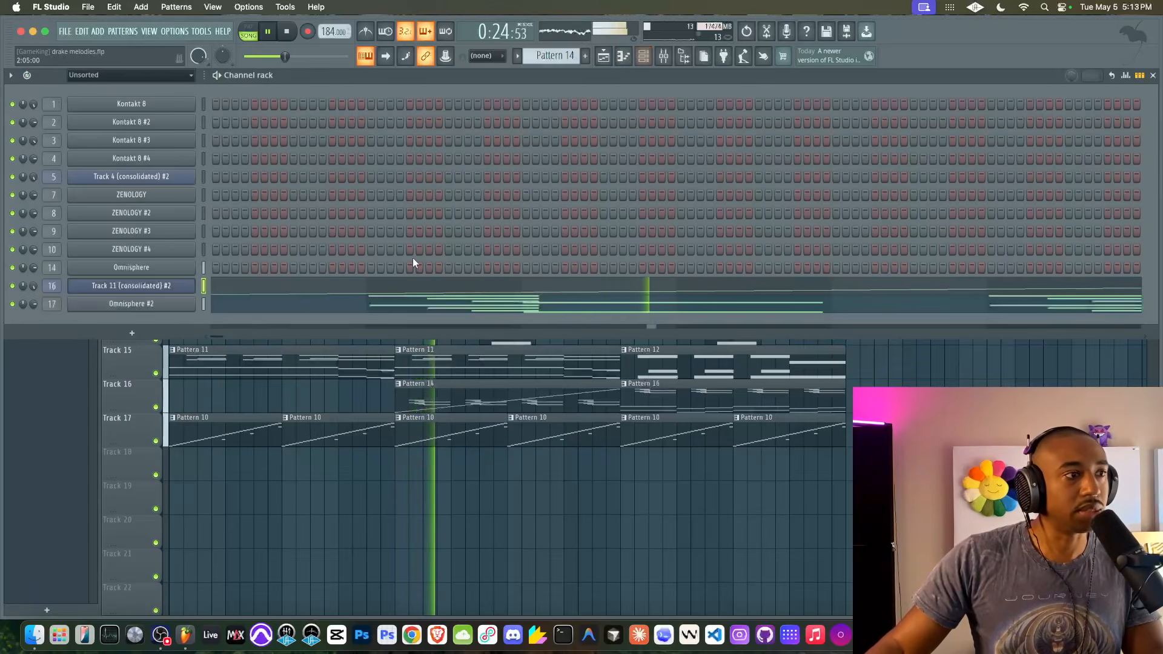
pyautogui.click(363, 439)
pyautogui.click(643, 55)
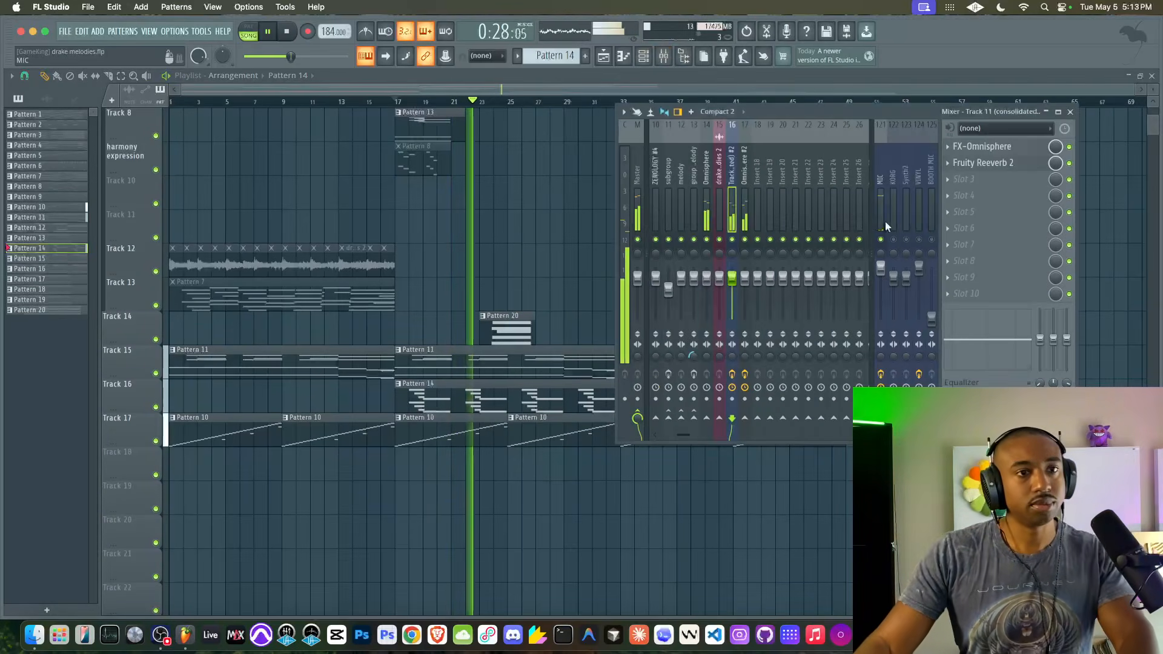
# - Restart playback from the beginning of the arrangement, check the mixer levels and save the project
pyautogui.rightClick(539, 251)
pyautogui.click(289, 33)
pyautogui.click(664, 55)
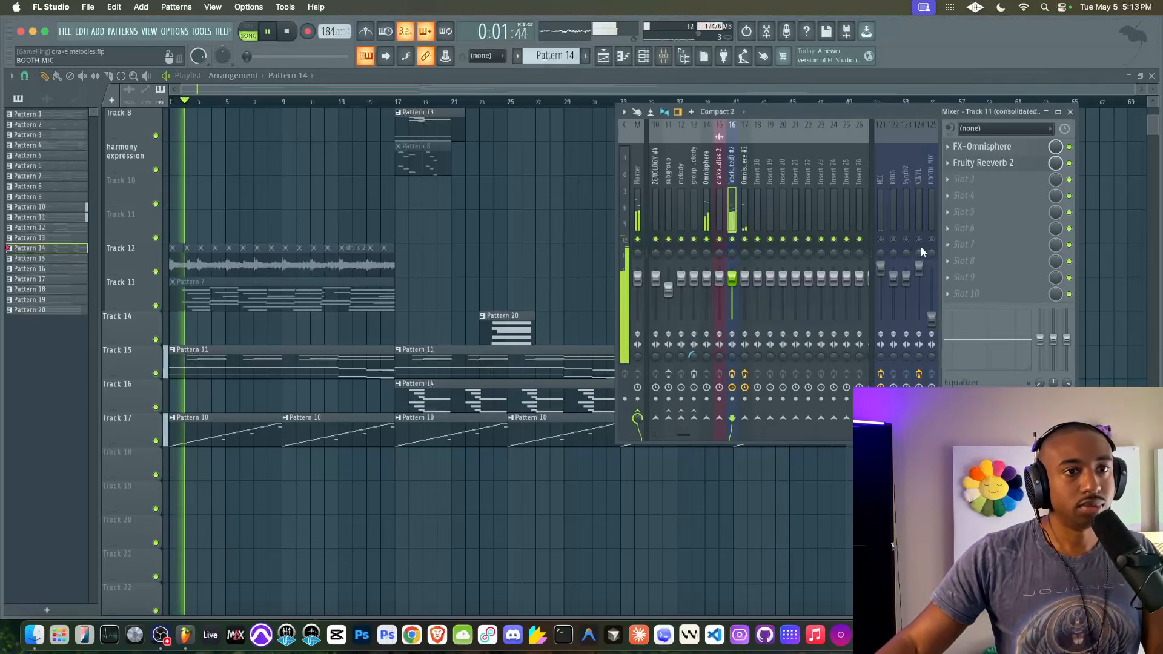
pyautogui.rightClick(614, 245)
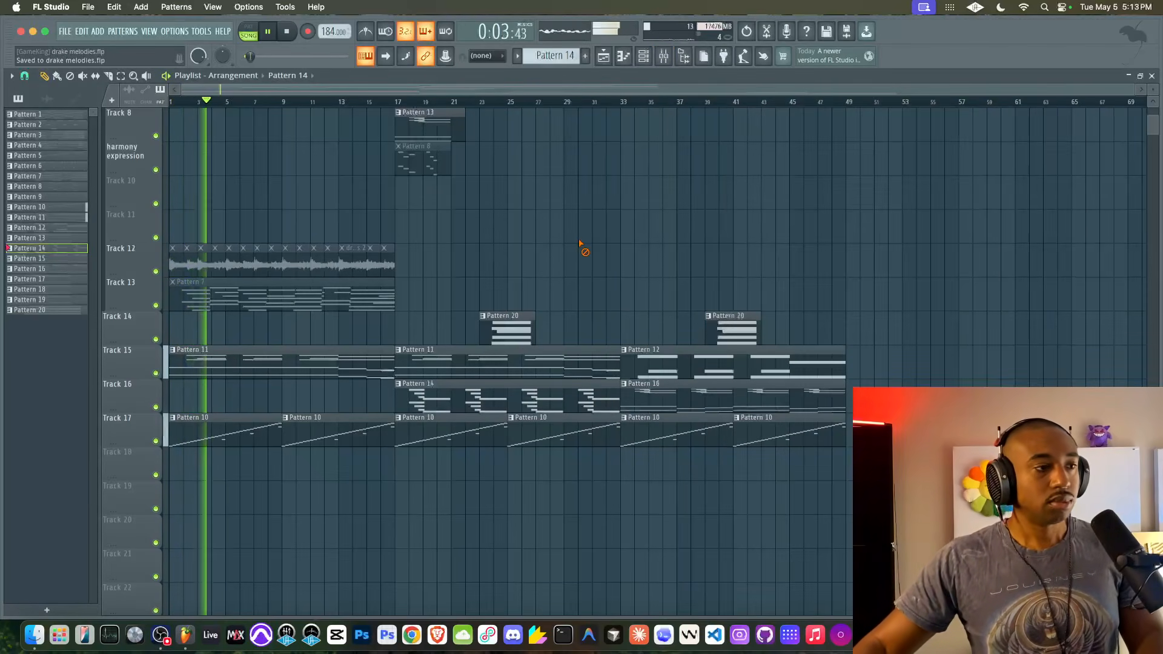
# - Load Filter MINI into slot 3 of the Track 11 (consolidated) #2 mixer track and set its envelope follower cutoff mod to 0.254
pyautogui.click(663, 56)
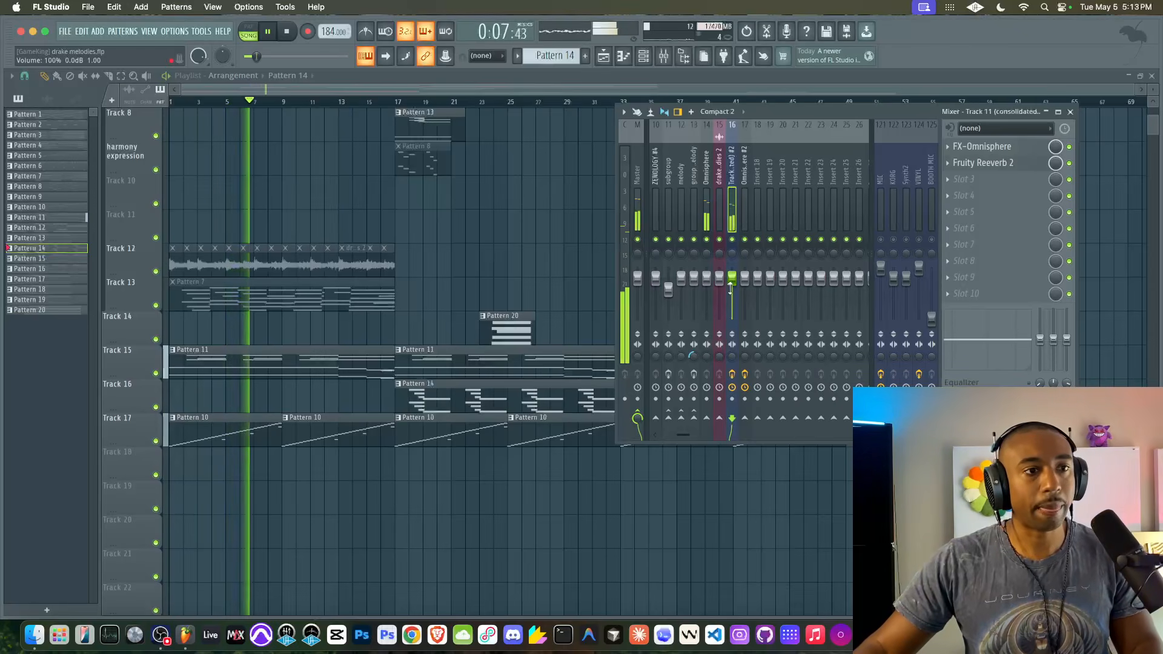
pyautogui.click(946, 192)
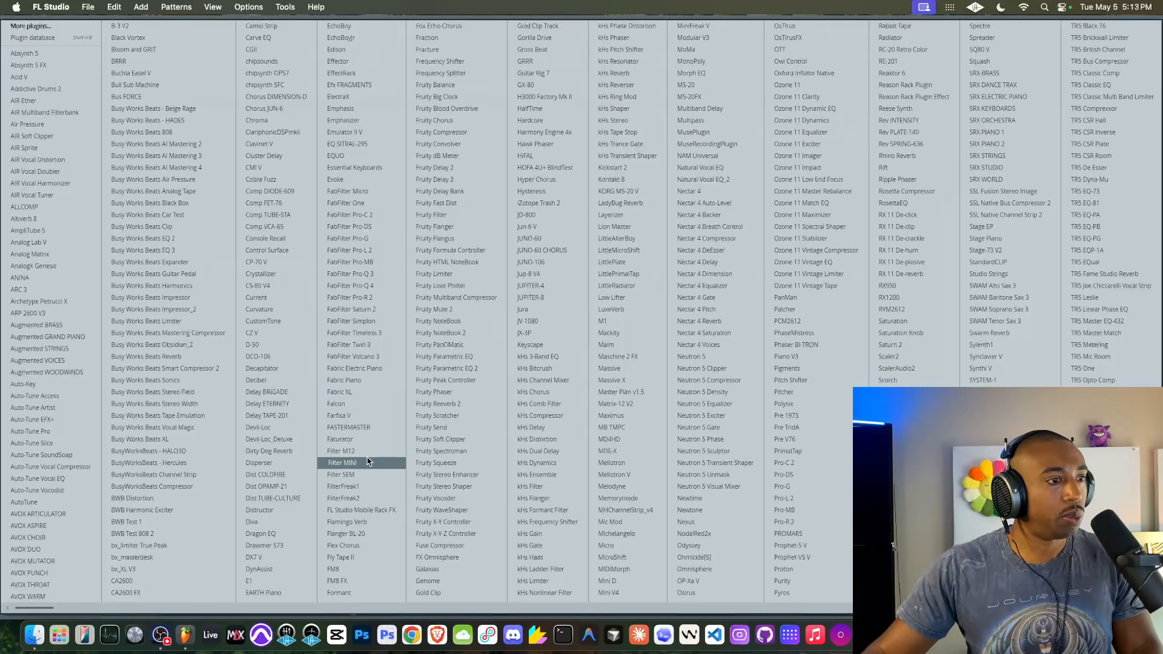
pyautogui.click(345, 463)
pyautogui.moveTo(241, 238); pyautogui.dragTo(321, 220)
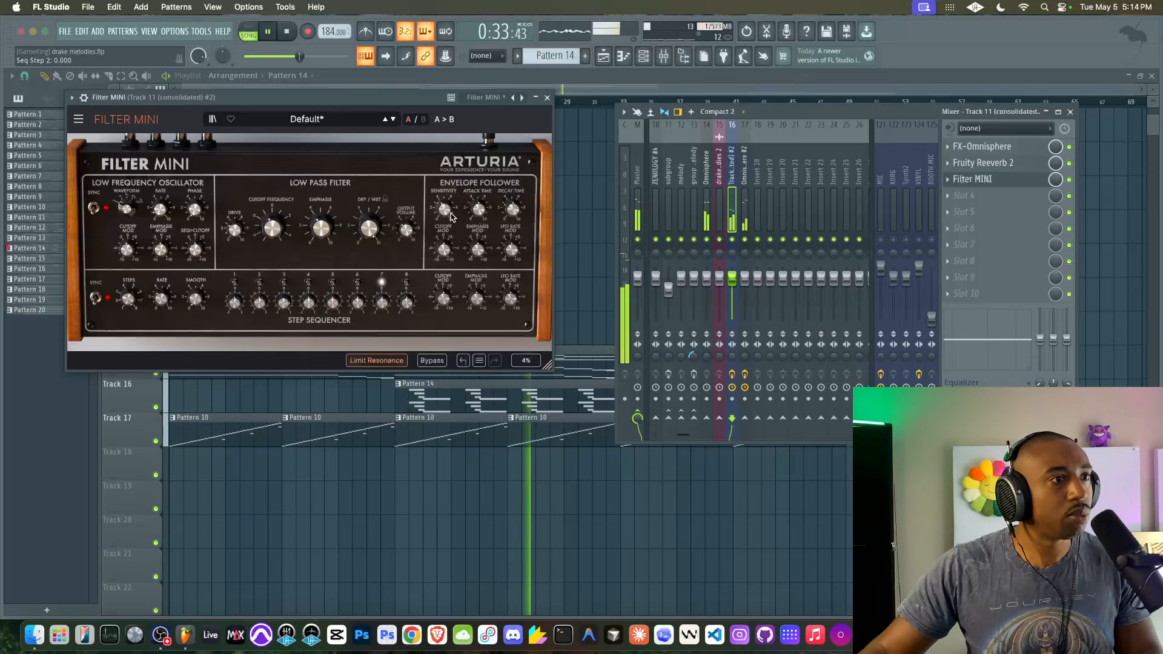
pyautogui.moveTo(444, 249); pyautogui.dragTo(443, 235)
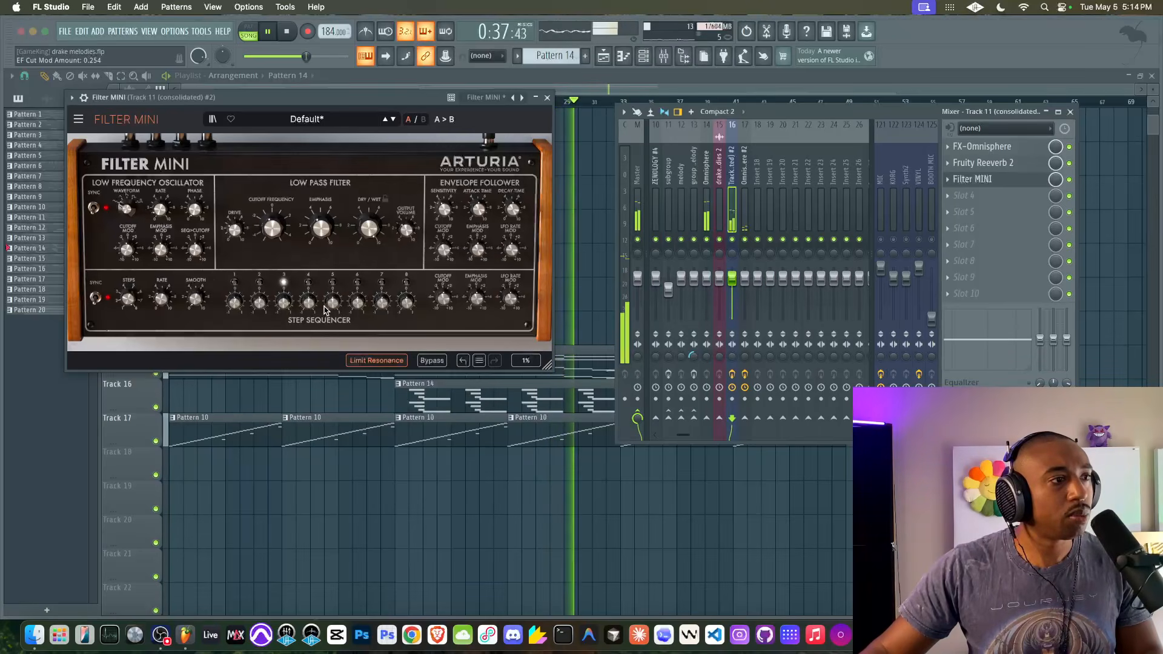
# - In Filter MINI, adjust sequencer step 7, and set the envelope follower's cutoff mod to 0.360 and sensitivity to 0.716
pyautogui.moveTo(382, 307); pyautogui.dragTo(382, 281)
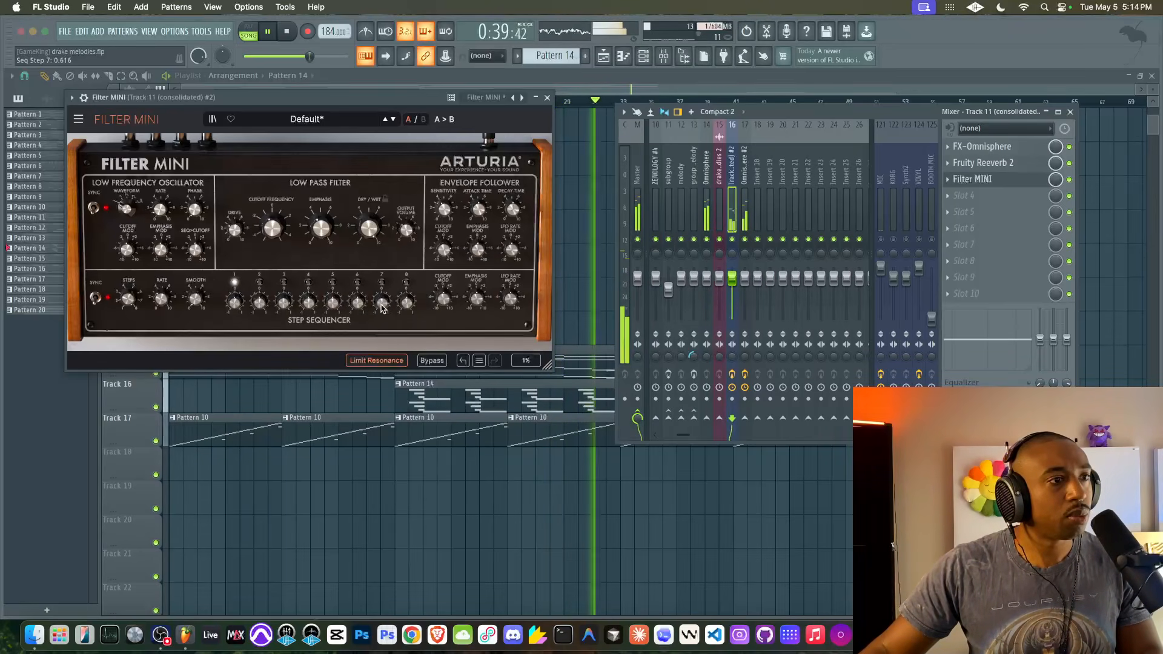
pyautogui.moveTo(444, 249); pyautogui.dragTo(444, 241)
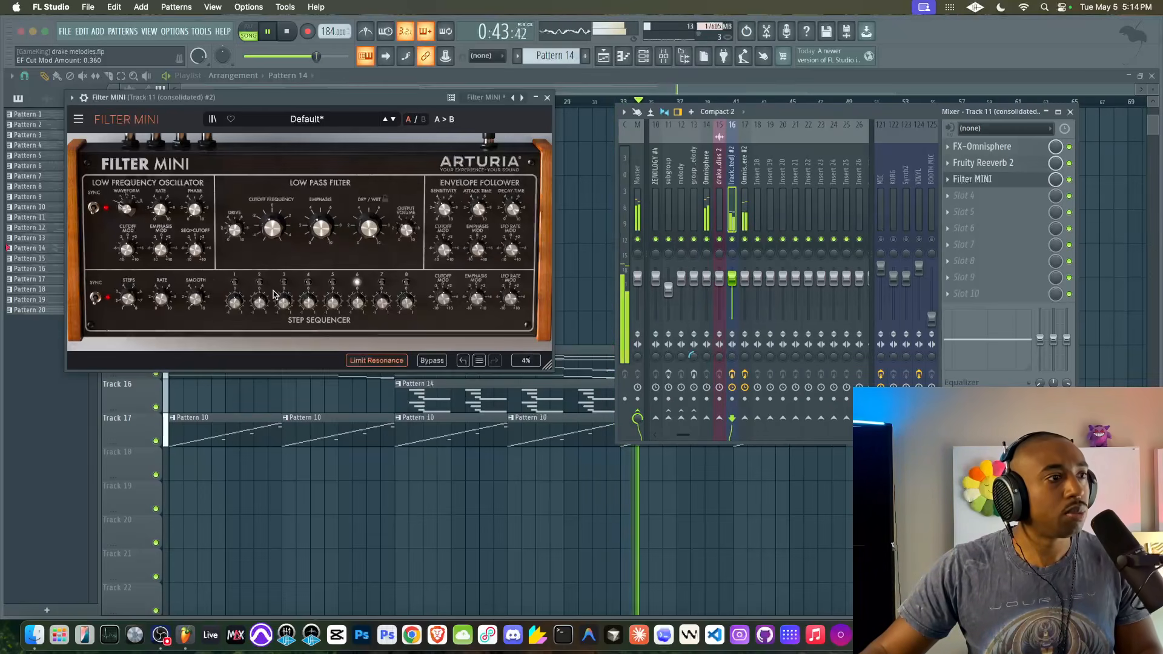
pyautogui.moveTo(387, 303); pyautogui.dragTo(388, 305)
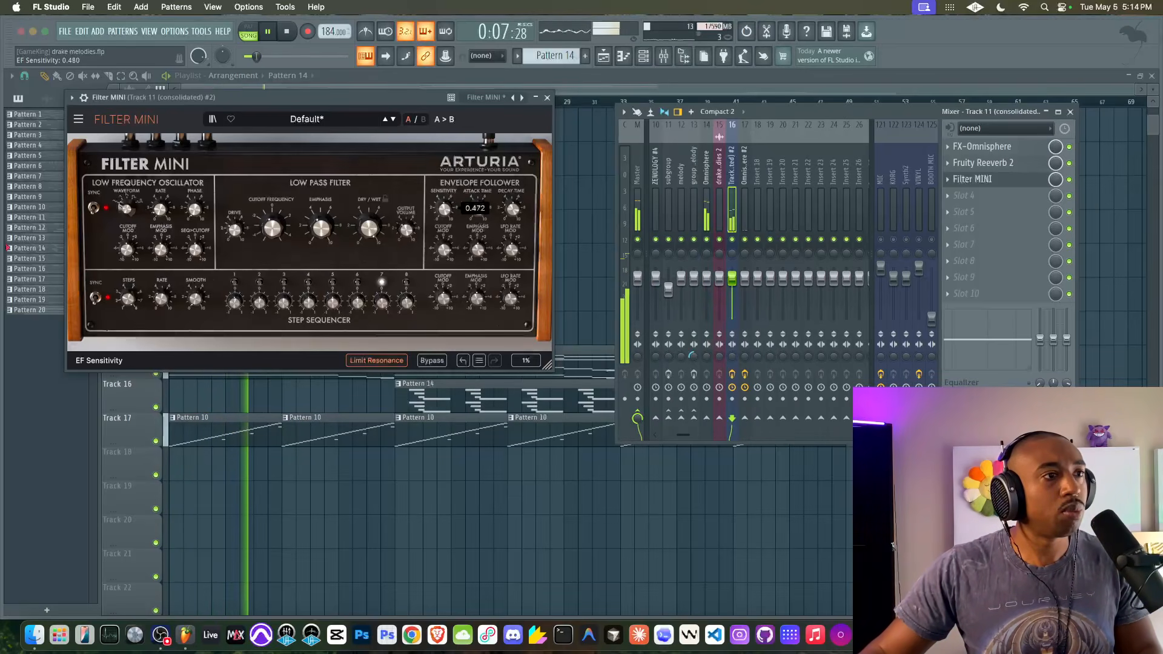
pyautogui.moveTo(435, 217); pyautogui.dragTo(444, 210)
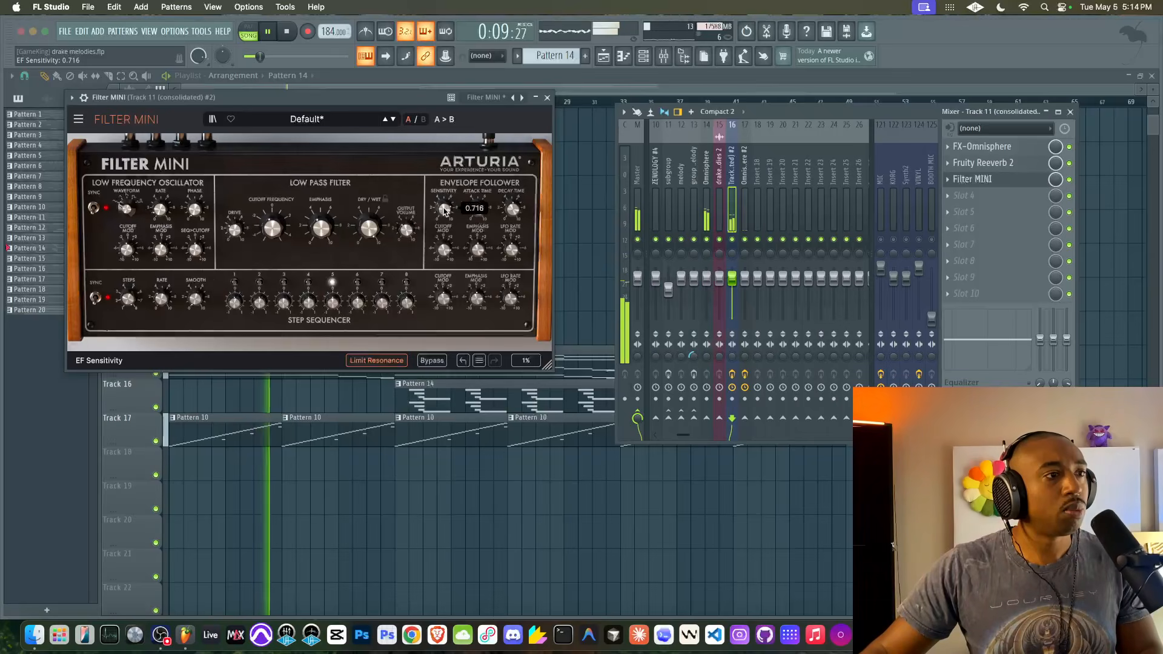
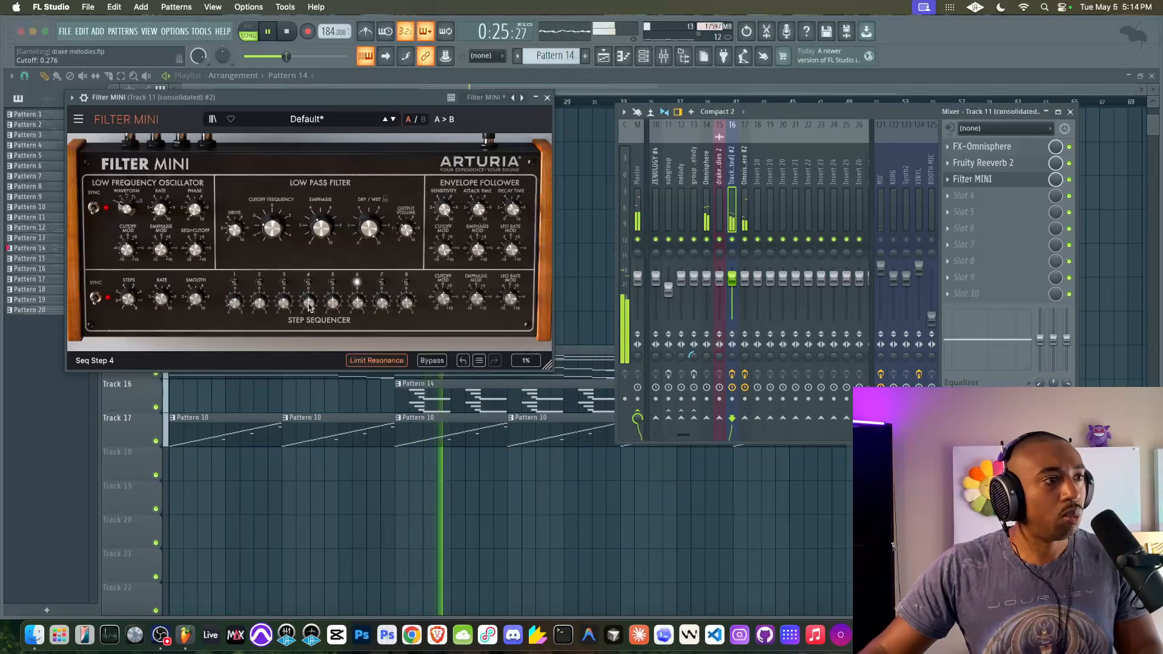
# - Raise the envelope follower's sensitivity, set its cutoff mod to 0.774 and raise the step sequencer's cutoff mod in Filter MINI
pyautogui.moveTo(444, 210); pyautogui.dragTo(443, 191)
pyautogui.moveTo(444, 249); pyautogui.dragTo(444, 244)
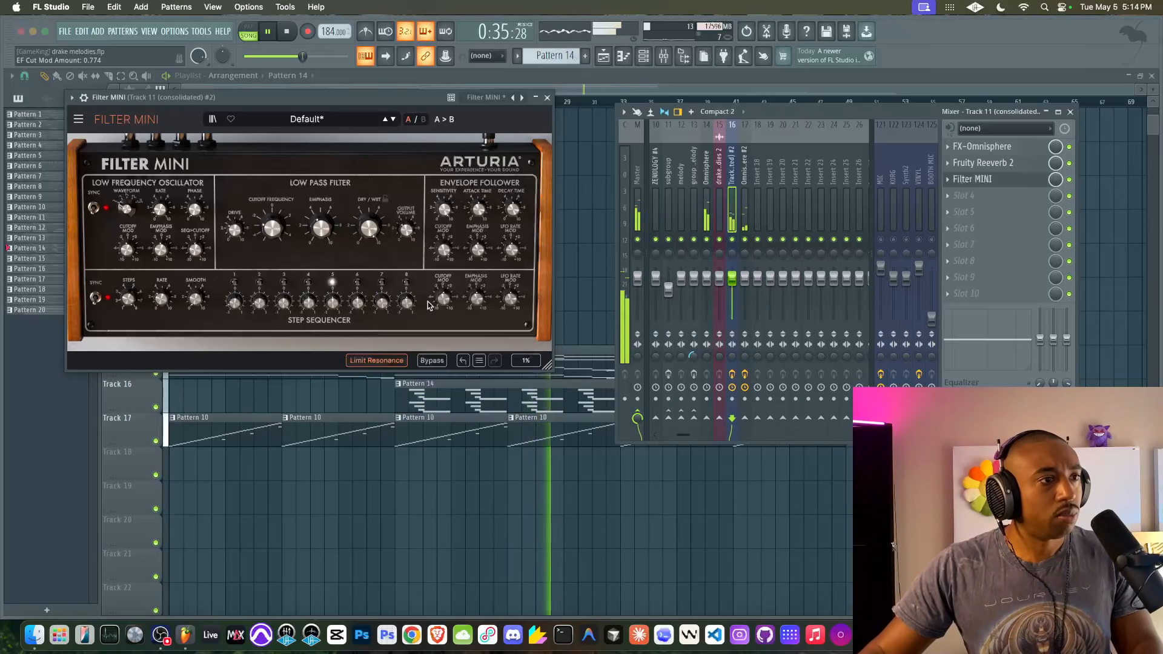
pyautogui.moveTo(444, 299); pyautogui.dragTo(444, 273)
pyautogui.doubleClick(445, 252)
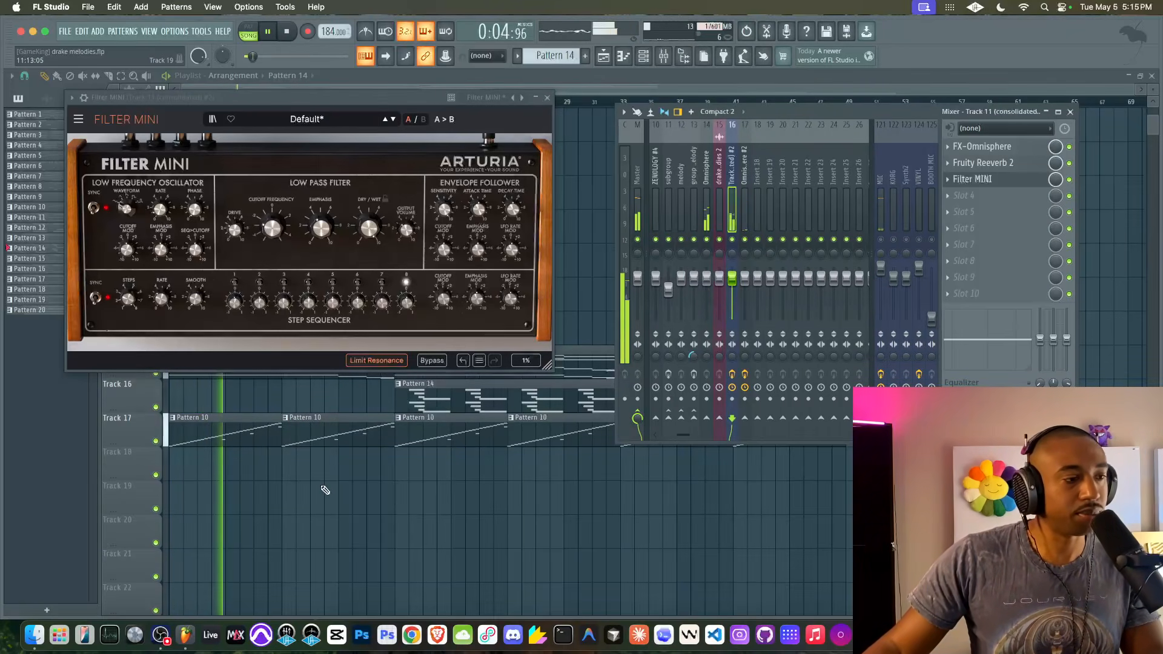
# - Review Filter MINI on the Track 11 (consolidated) #2 mixer track, save the project, and close the plugin and mixer
pyautogui.click(161, 635)
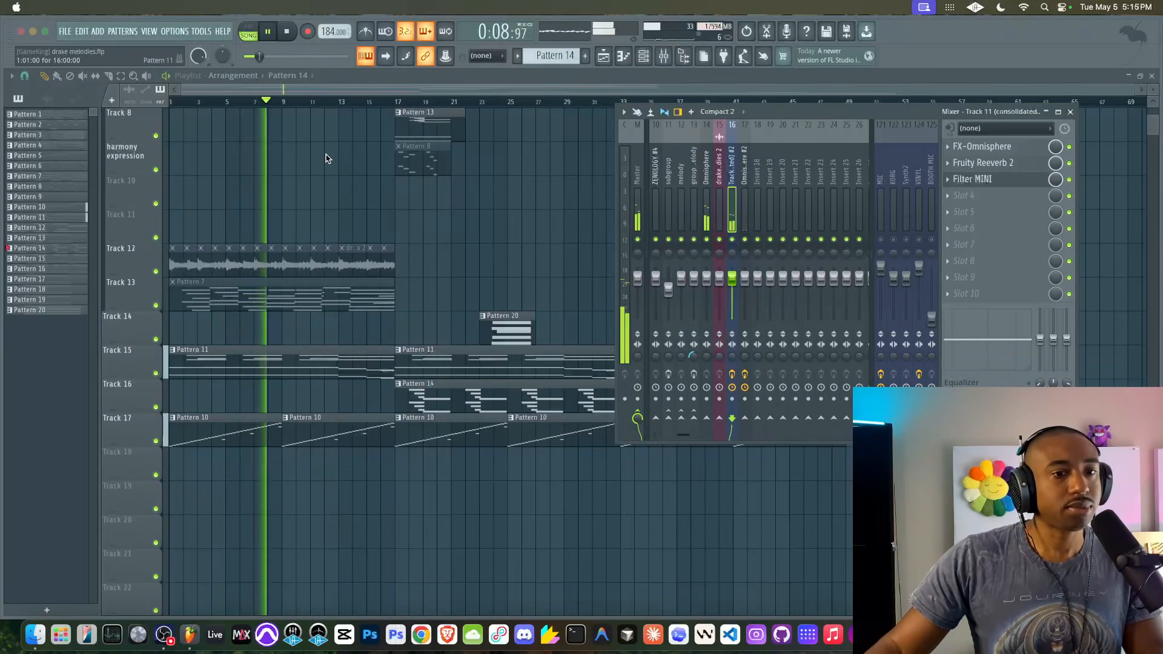
pyautogui.click(976, 179)
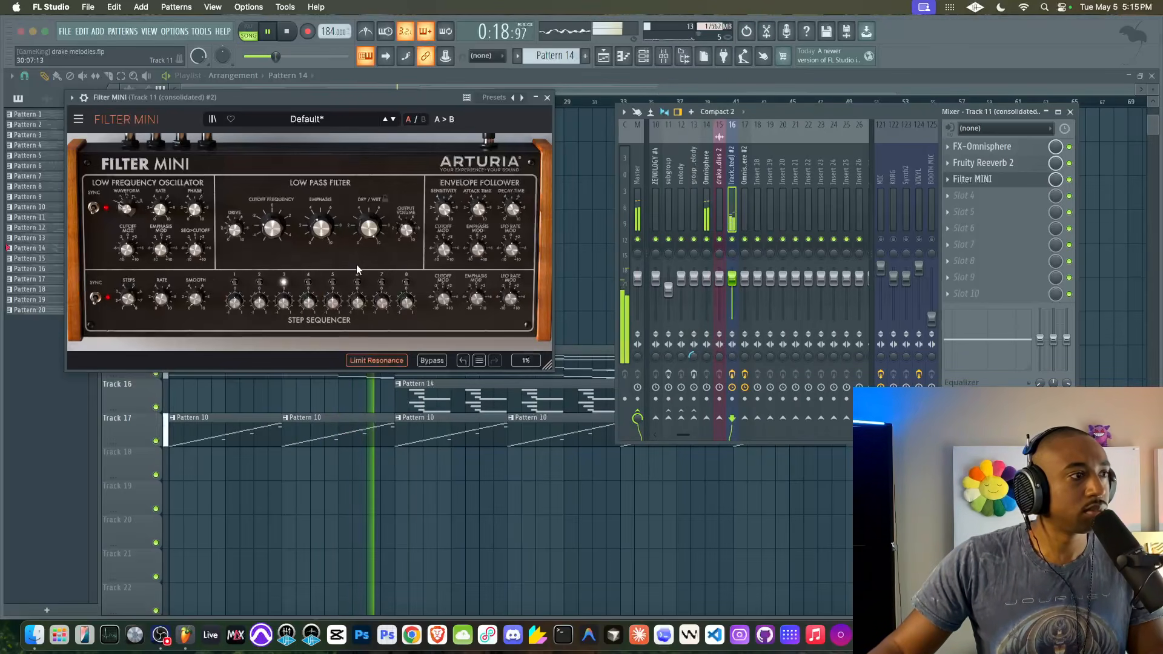
pyautogui.press('super+s')
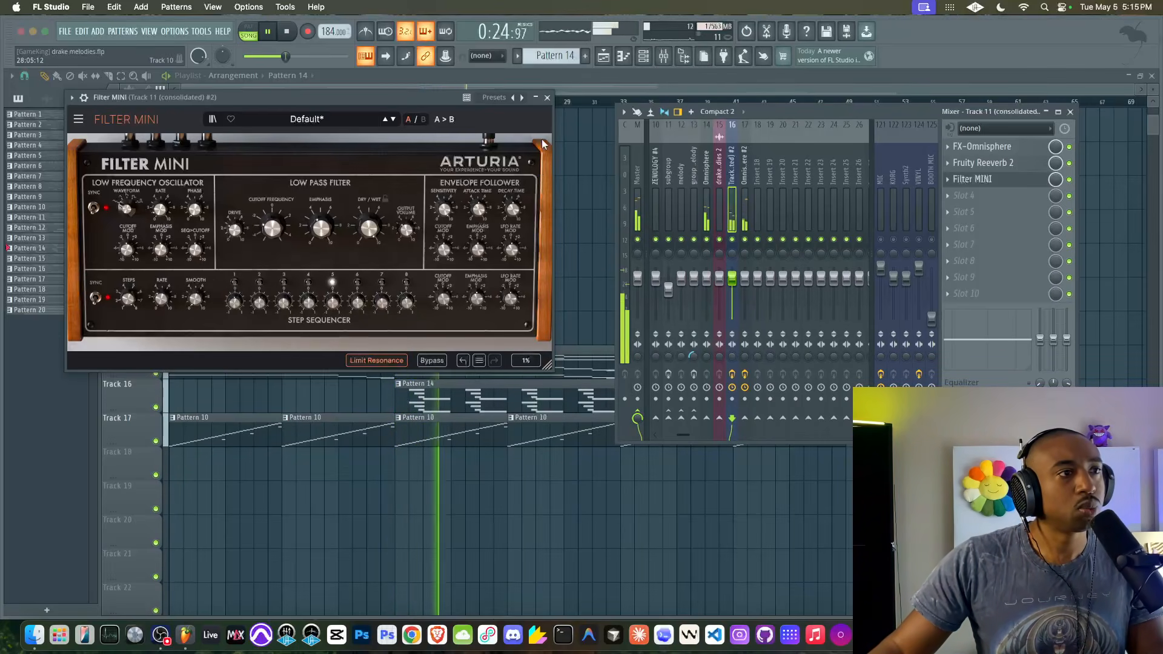
pyautogui.click(547, 97)
pyautogui.press('F9')
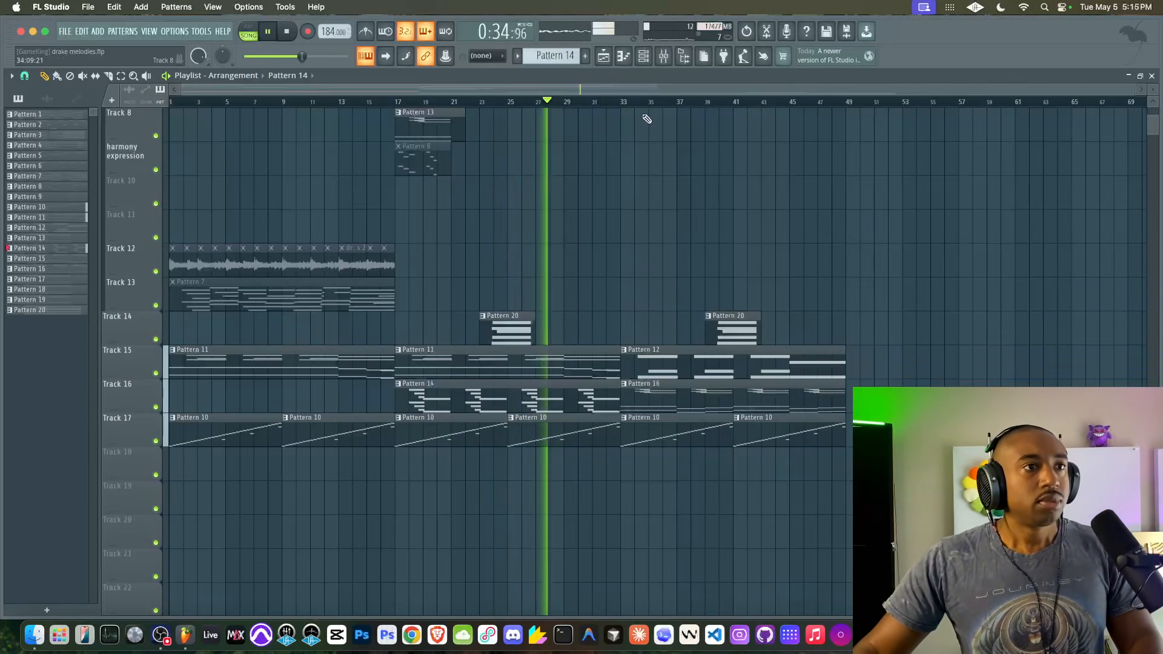
# - Open the Omnisphere #2 channel and turn on the reverb of its LA Custom C7 Grand Piano patch
pyautogui.click(663, 56)
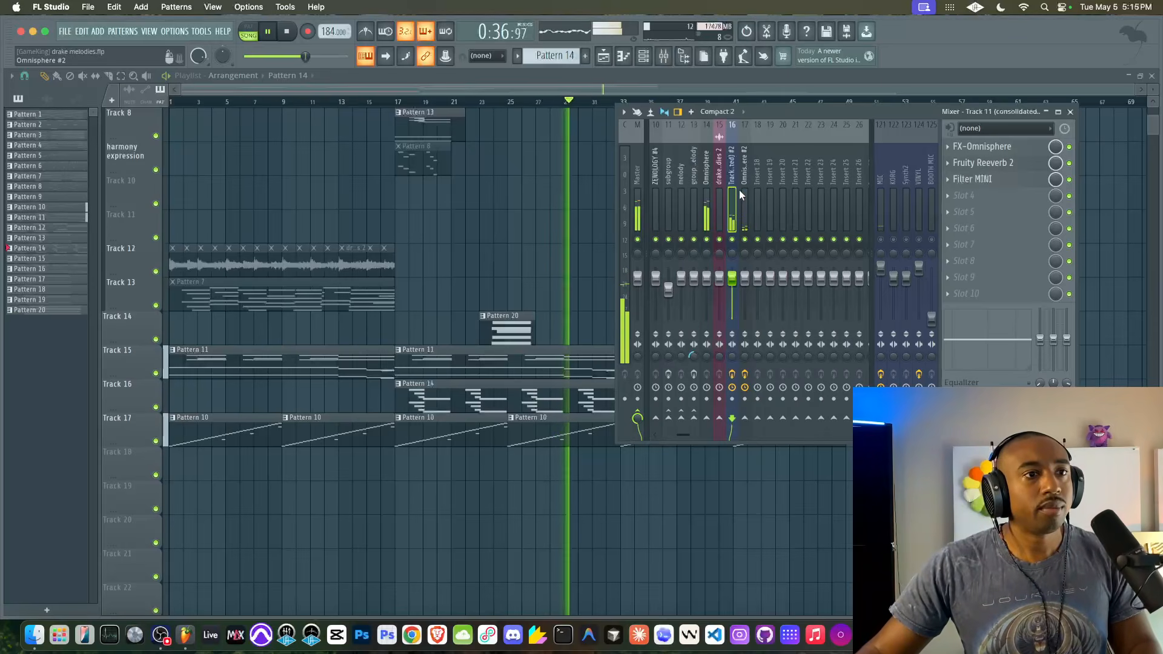
pyautogui.click(644, 56)
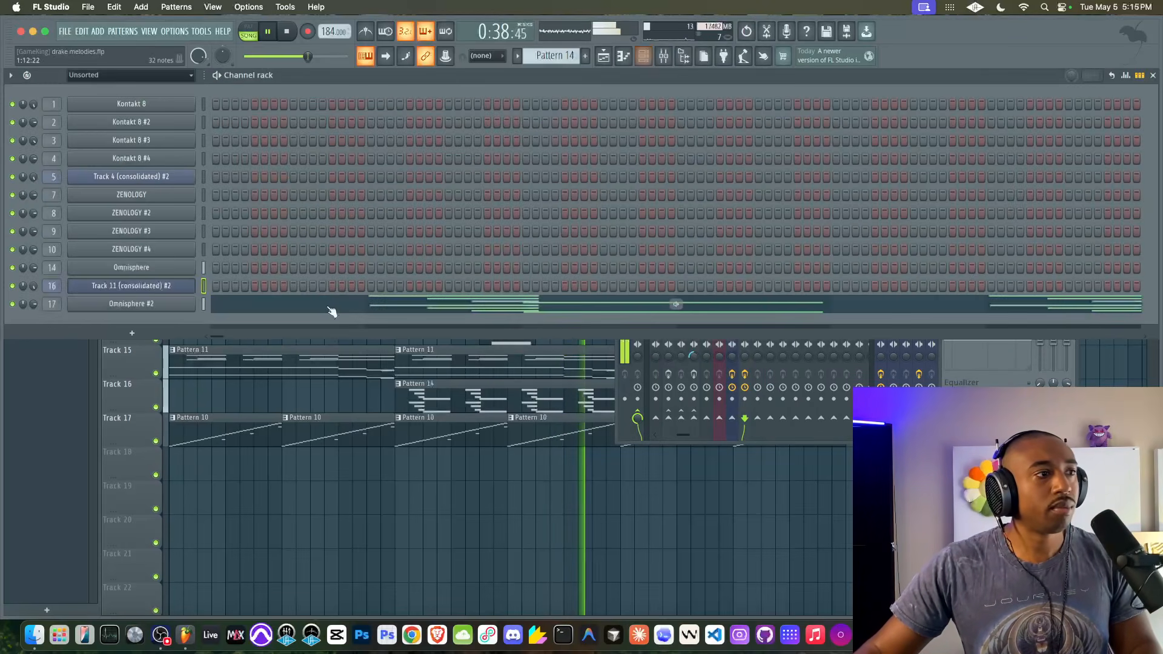
pyautogui.click(158, 307)
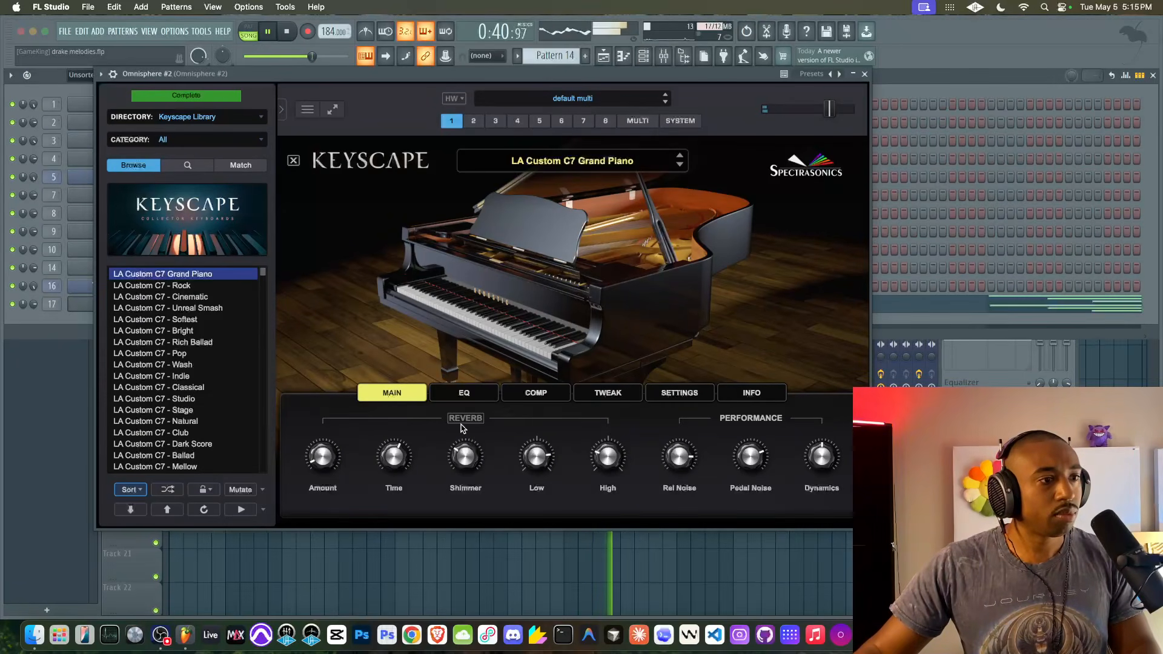
pyautogui.moveTo(329, 442)
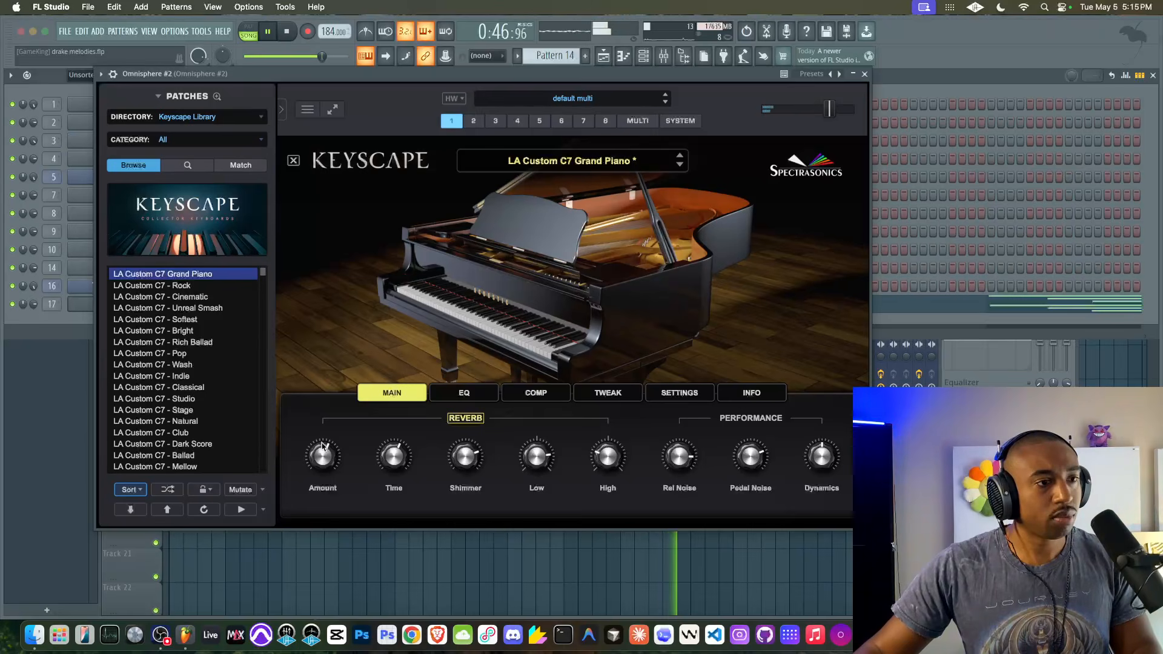
pyautogui.click(865, 75)
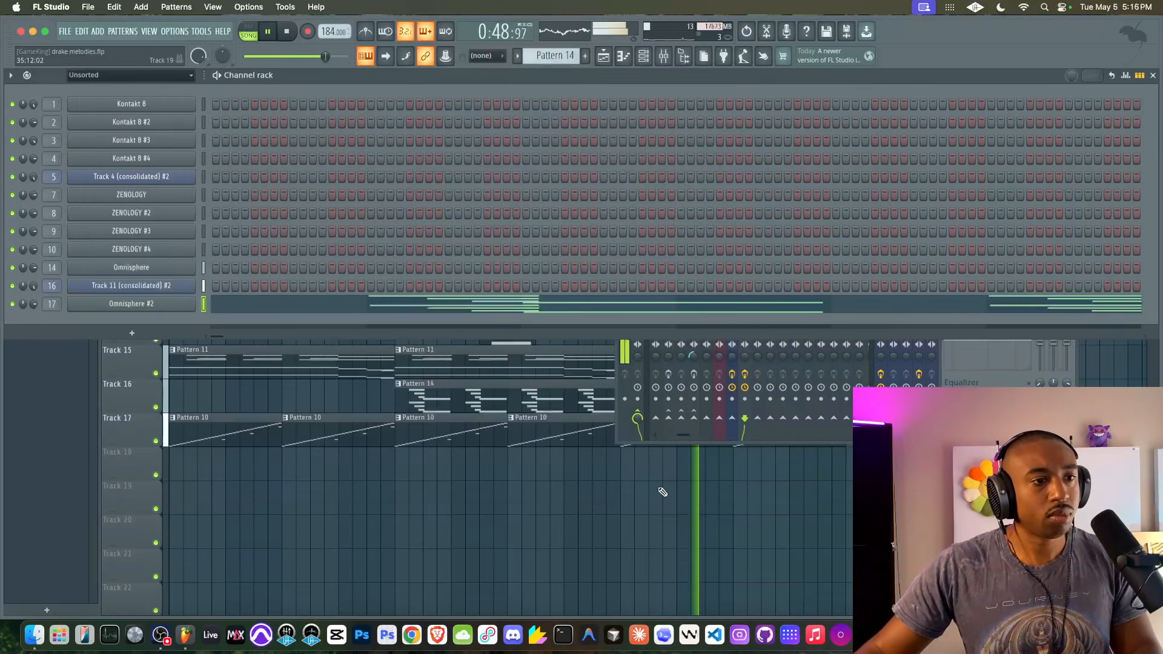
# - In Pattern 16's Omnisphere #2 part, transpose the two bar 5 bass notes up seven semitones from G to D
pyautogui.rightClick(662, 492)
pyautogui.doubleClick(691, 408)
pyautogui.hscroll(-4, 284, 381)
pyautogui.scroll(-1, 278, 388)
pyautogui.moveTo(189, 399); pyautogui.dragTo(189, 211)
pyautogui.hotkey('shift', 'Up')
pyautogui.hotkey('shift', 'Up')
pyautogui.hotkey('shift', 'Up')
pyautogui.hotkey('shift', 'Up')
pyautogui.hotkey('shift', 'Up')
pyautogui.hotkey('shift', 'Up')
pyautogui.hotkey('shift', 'Up')
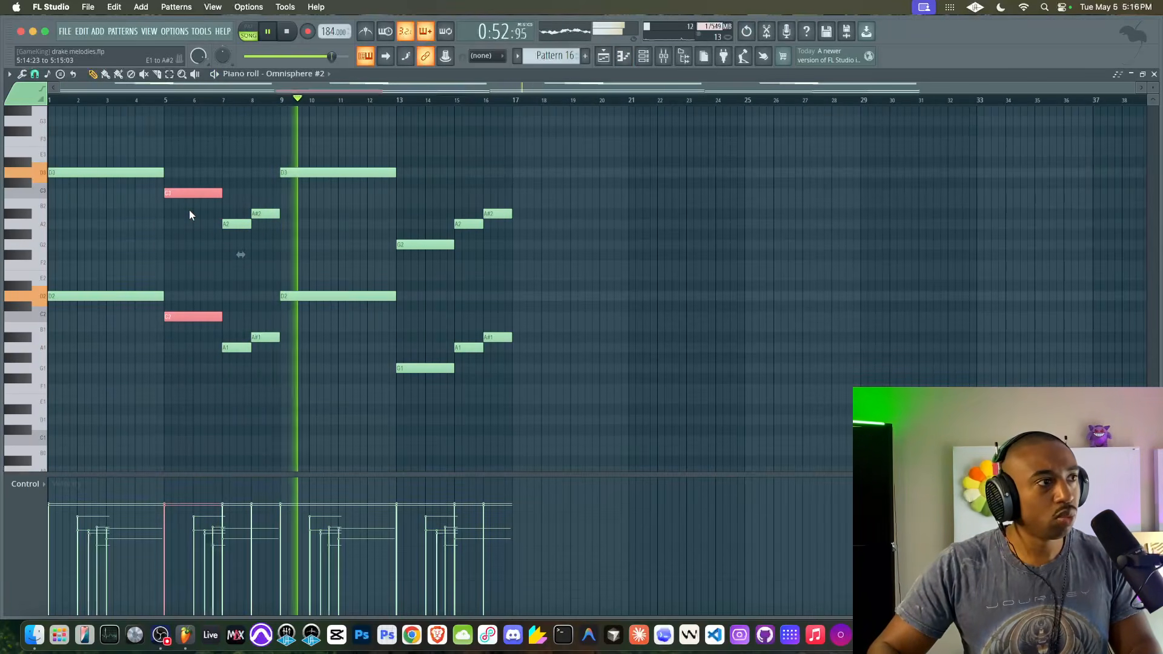
# - Transpose the two bar 13 bass notes of Pattern 16 up seven semitones to D and return to the playlist
pyautogui.moveTo(427, 226); pyautogui.dragTo(423, 390)
pyautogui.hotkey('shift', 'Up')
pyautogui.hotkey('shift', 'Up')
pyautogui.hotkey('shift', 'Up')
pyautogui.hotkey('shift', 'Up')
pyautogui.hotkey('shift', 'Up')
pyautogui.hotkey('shift', 'Up')
pyautogui.hotkey('shift', 'Up')
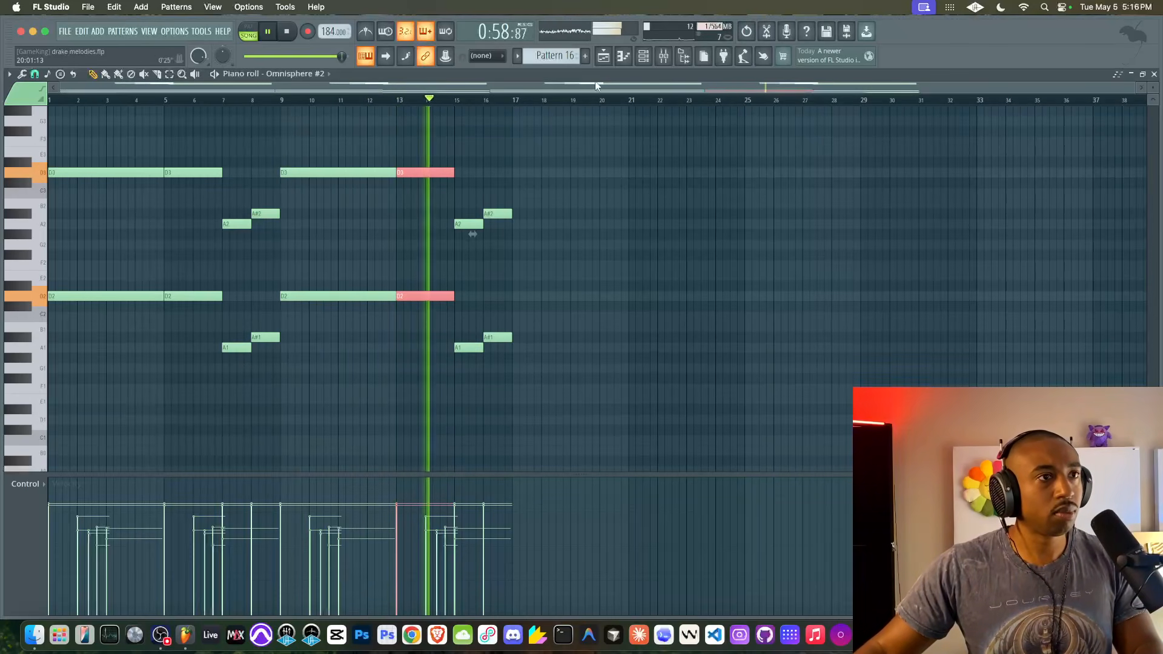
pyautogui.press('F5')
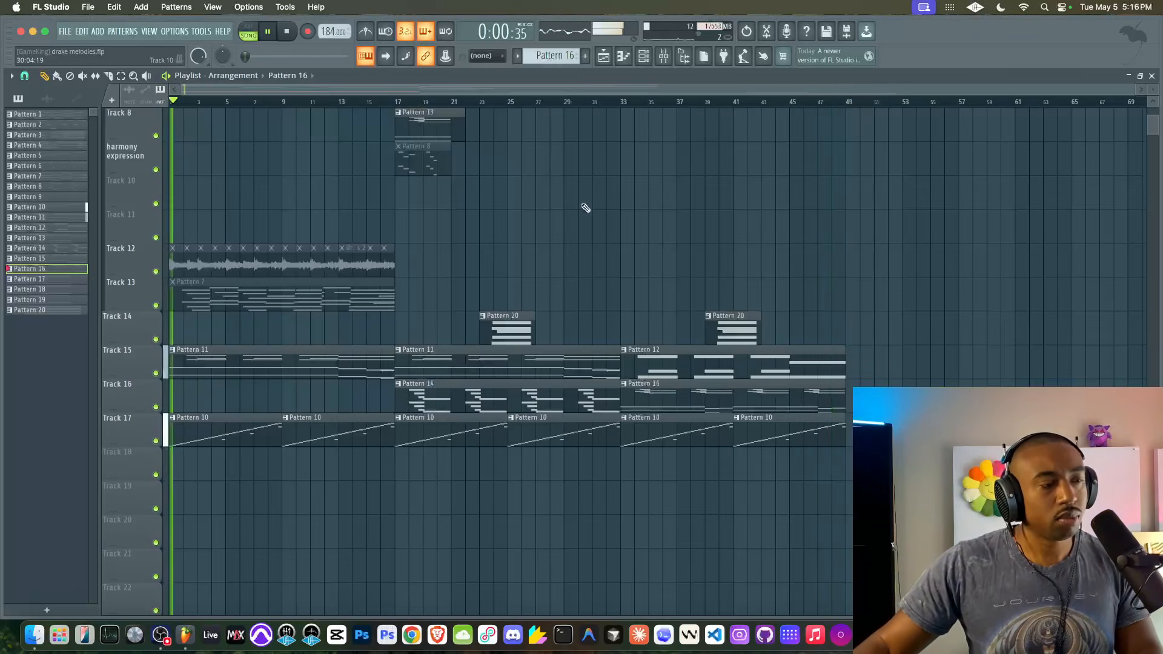
# - Unmute the MIC mixer track, review Filter MINI on Track 11 (consolidated) #2, and close the plugin and mixer
pyautogui.click(663, 56)
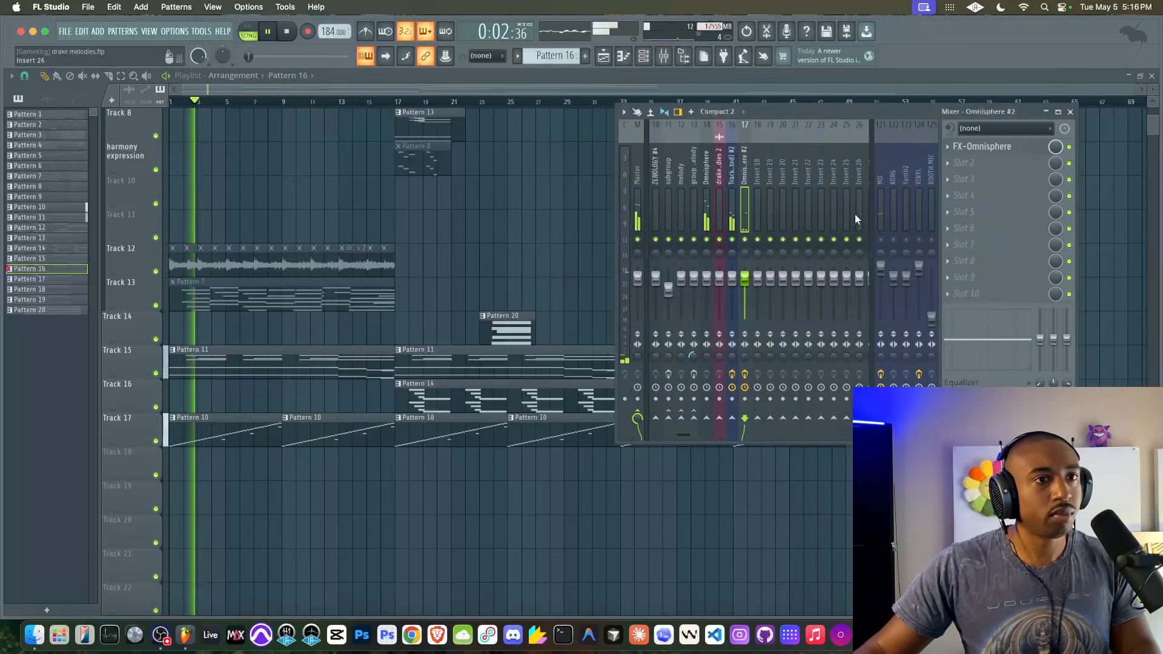
pyautogui.click(881, 240)
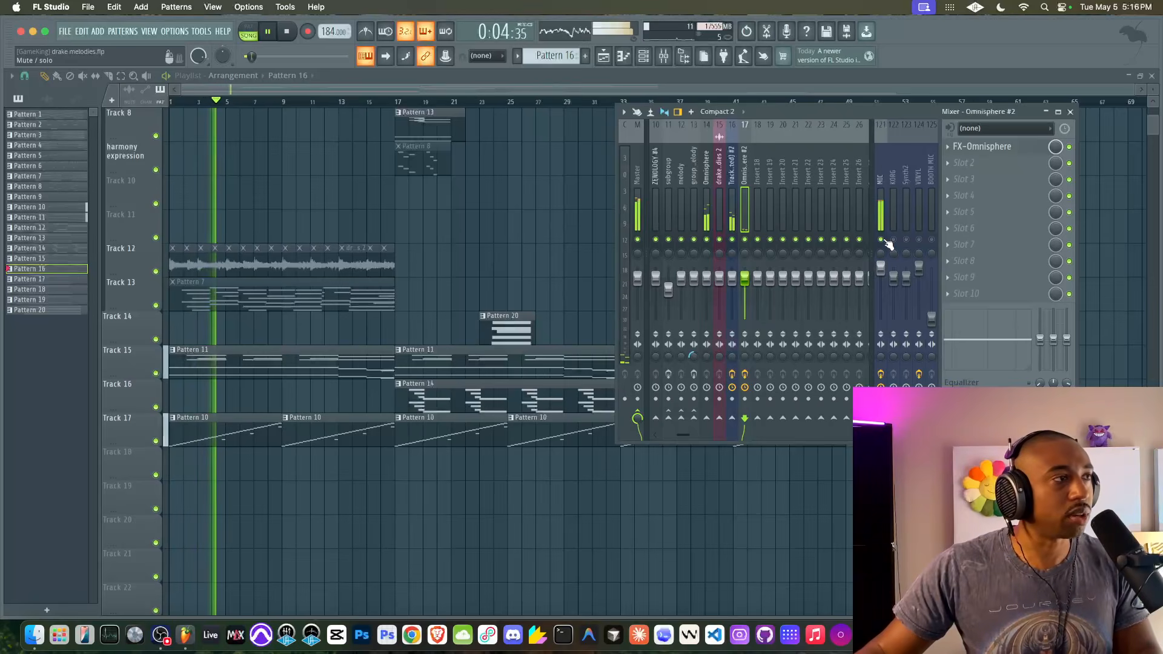
pyautogui.click(734, 209)
pyautogui.click(987, 180)
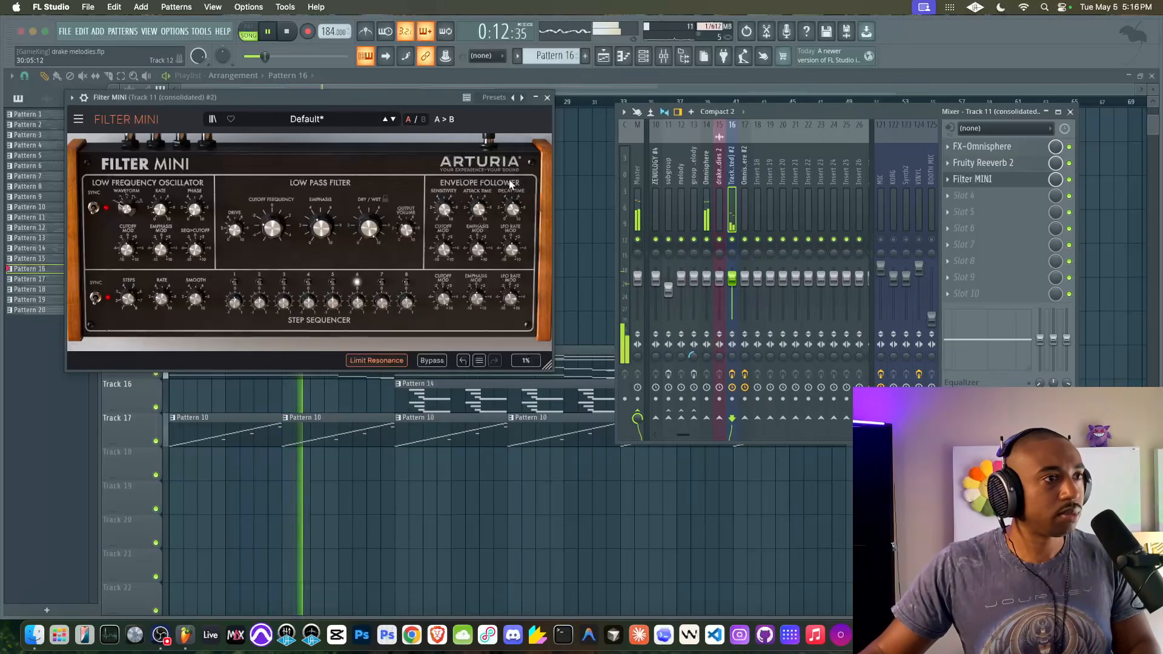
pyautogui.click(552, 101)
pyautogui.press('F9')
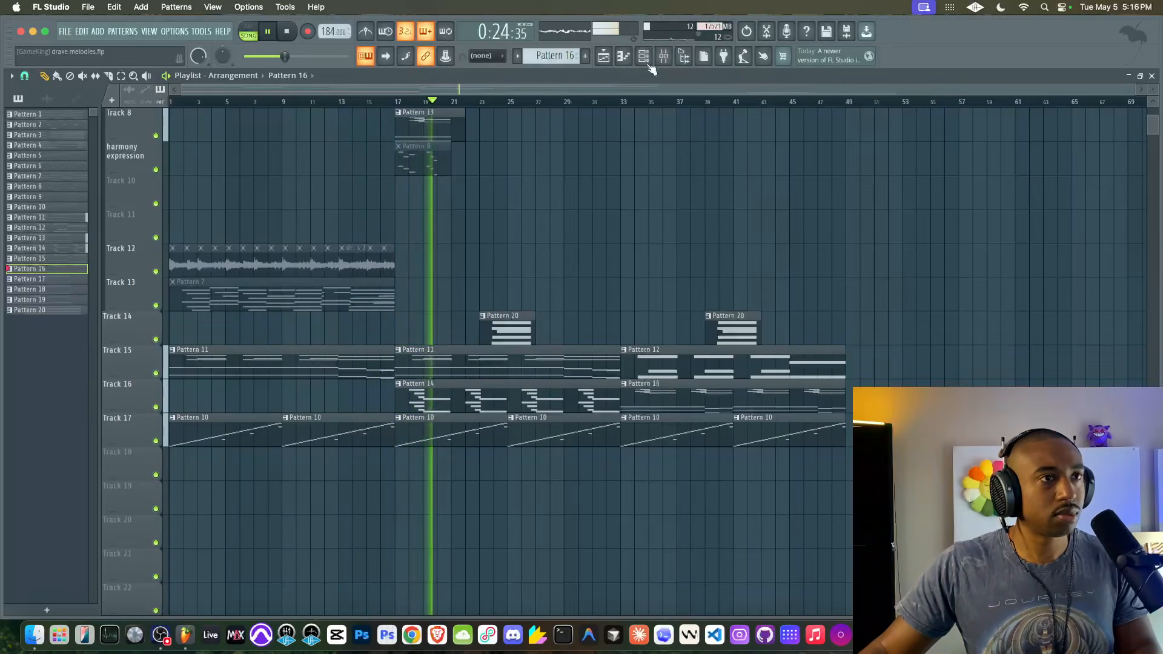
# - Lower the Omnisphere #2 channel volume in the channel rack, return to the playlist and save the project
pyautogui.doubleClick(475, 398)
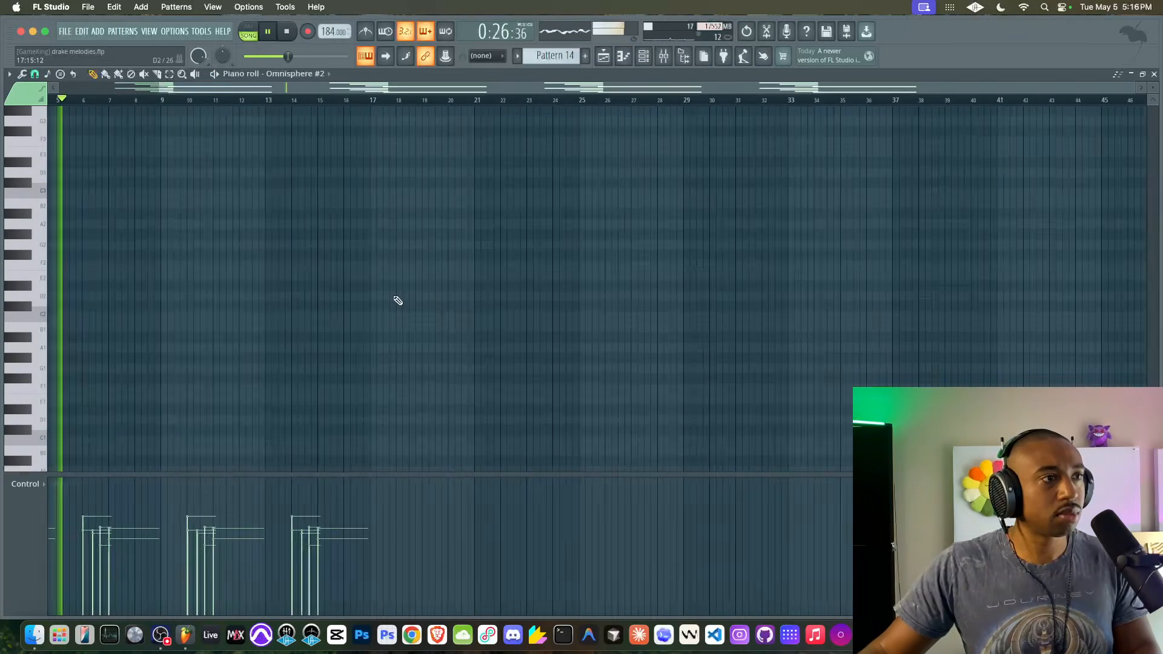
pyautogui.click(643, 56)
pyautogui.moveTo(34, 305); pyautogui.dragTo(34, 319)
pyautogui.click(604, 56)
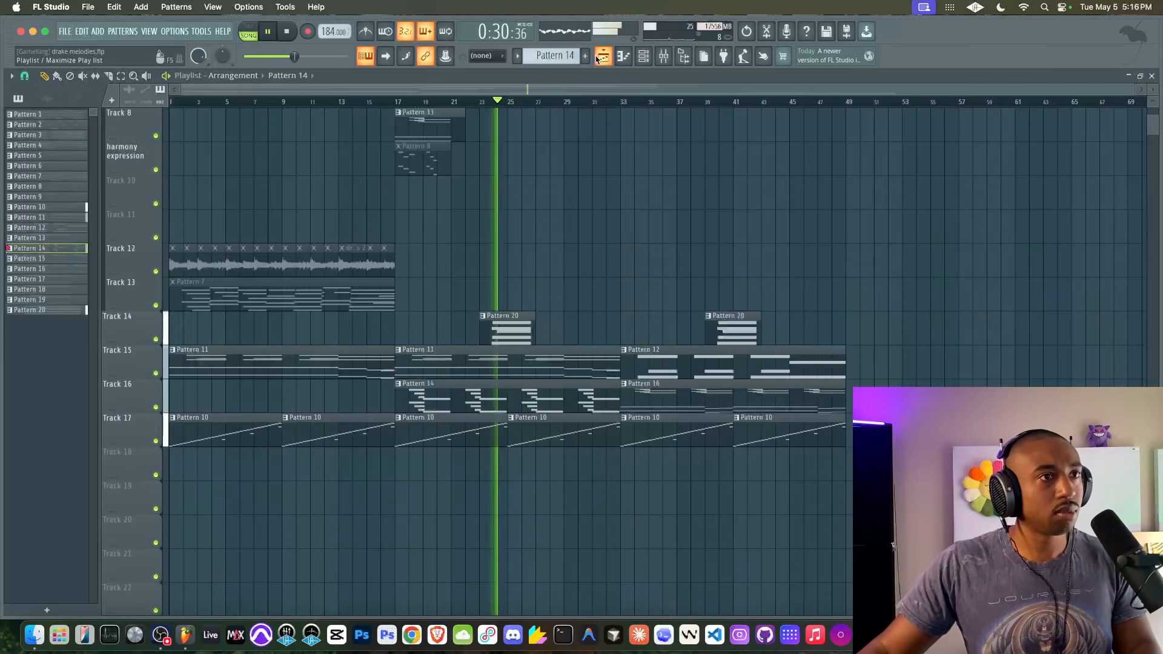
pyautogui.rightClick(604, 218)
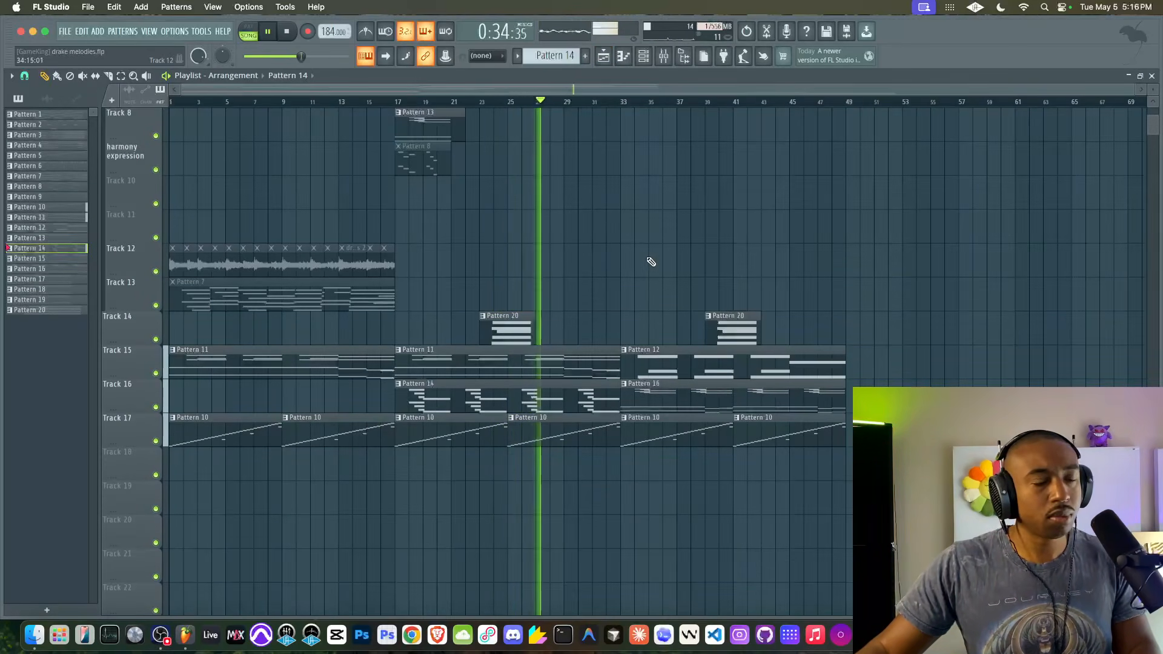
pyautogui.press('super+s')
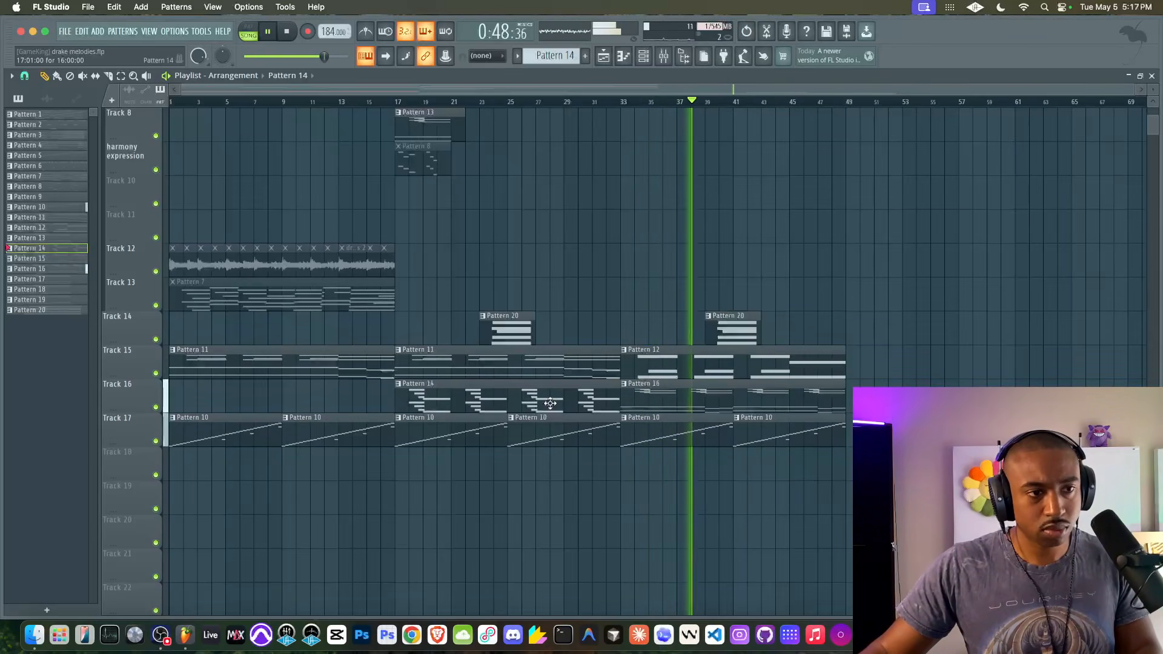
# - Remove the upper chord notes from Pattern 16, keeping only its bass notes, and return to the playlist
pyautogui.doubleClick(650, 393)
pyautogui.scroll(10, 444, 359)
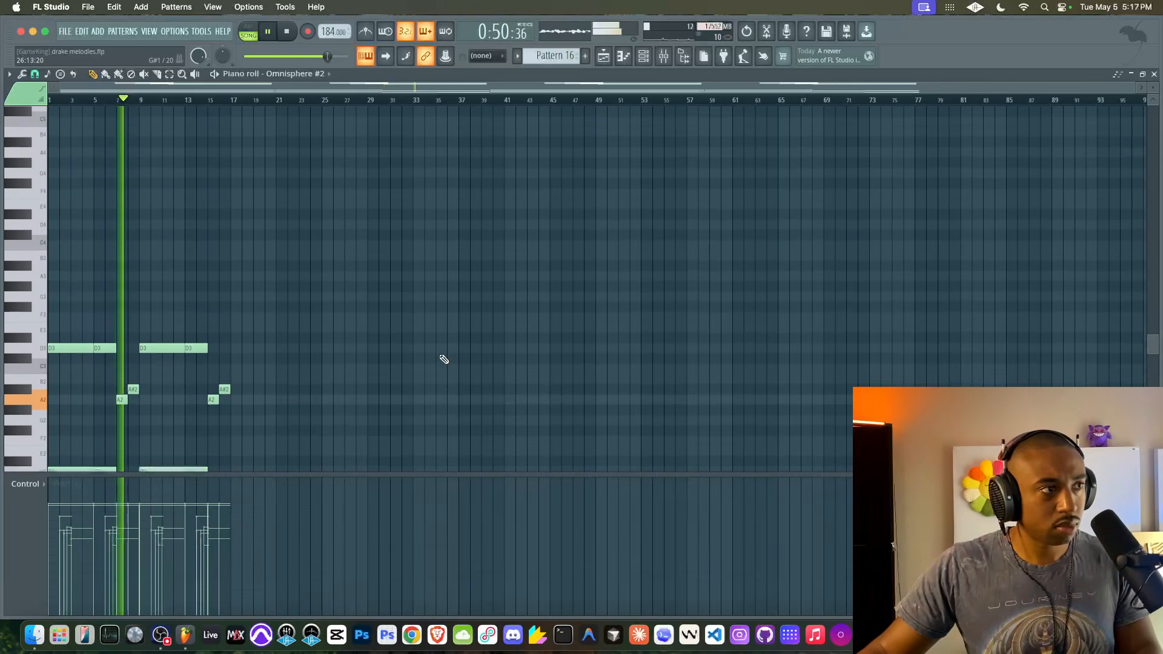
pyautogui.click(605, 56)
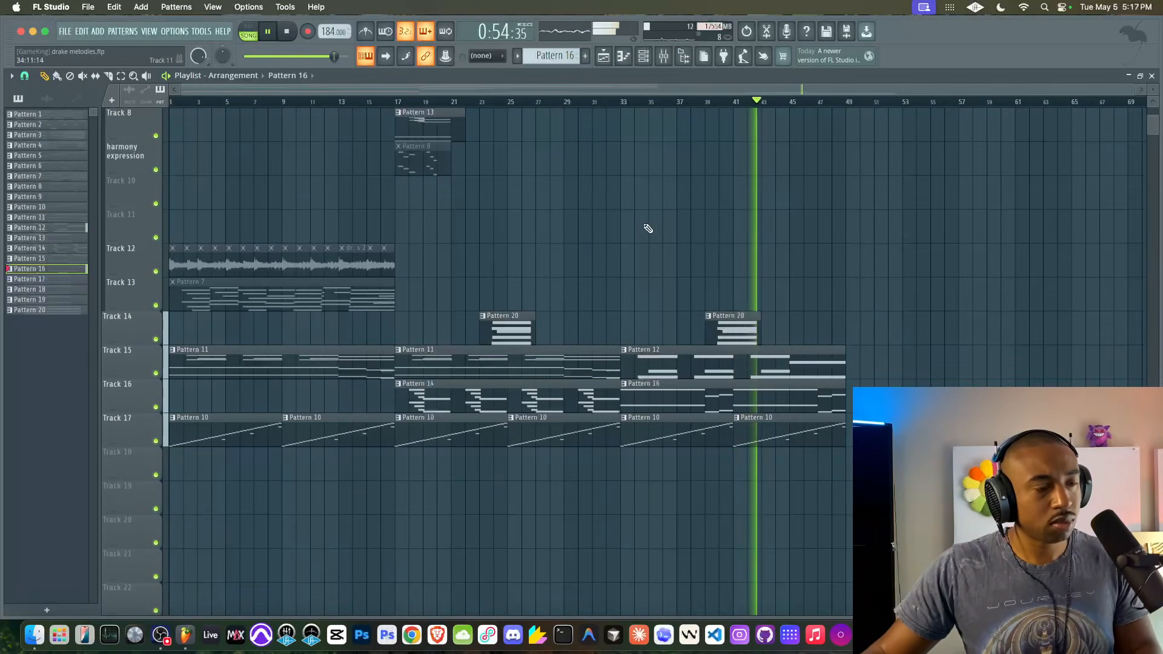
# - Rename the empty mixer track Insert 18 as melody
pyautogui.click(664, 56)
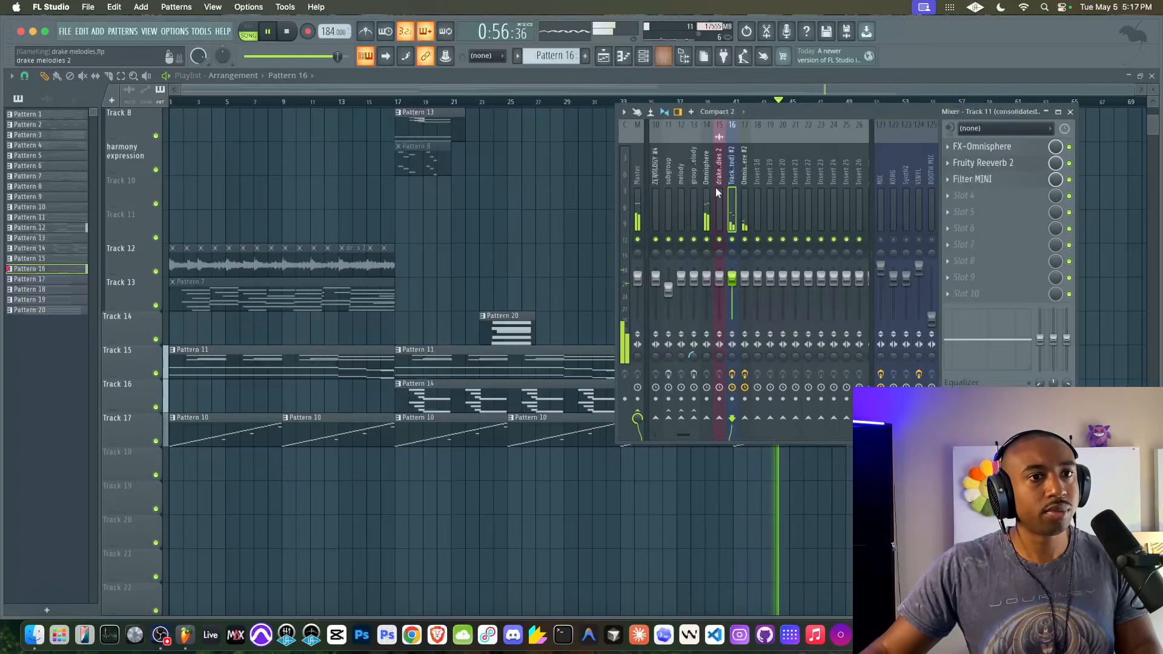
pyautogui.doubleClick(761, 209)
pyautogui.write('melody')
pyautogui.press('Return')
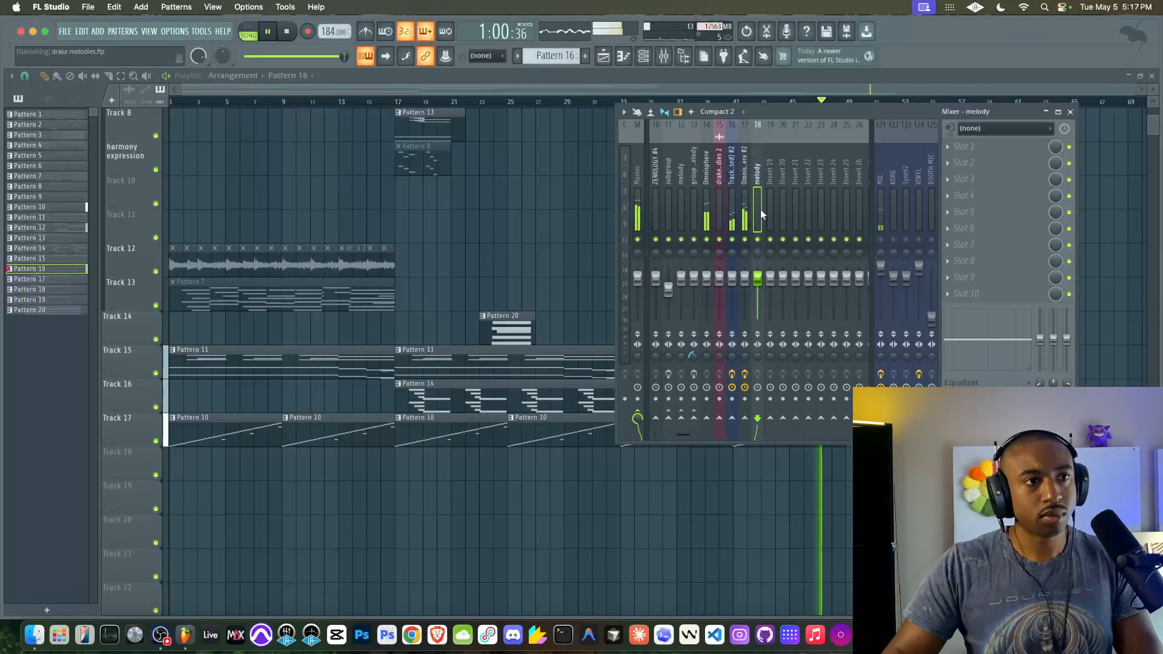
# - Open the audio settings, check the device and buffer configuration, and close them
pyautogui.click(173, 33)
pyautogui.click(191, 66)
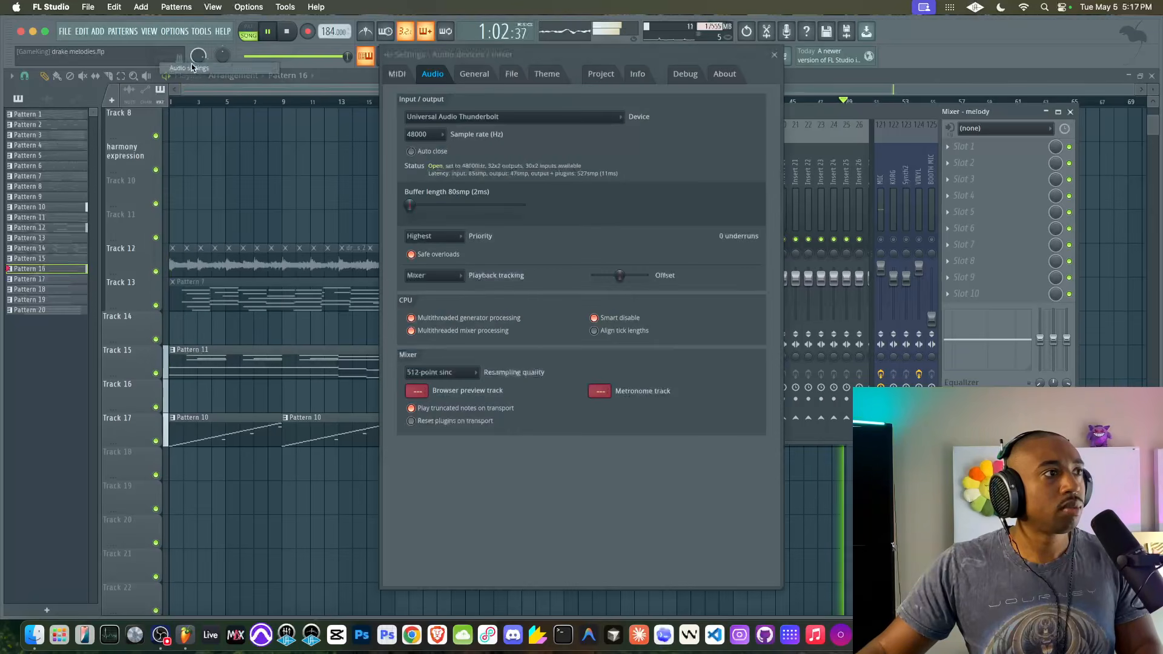
pyautogui.click(773, 55)
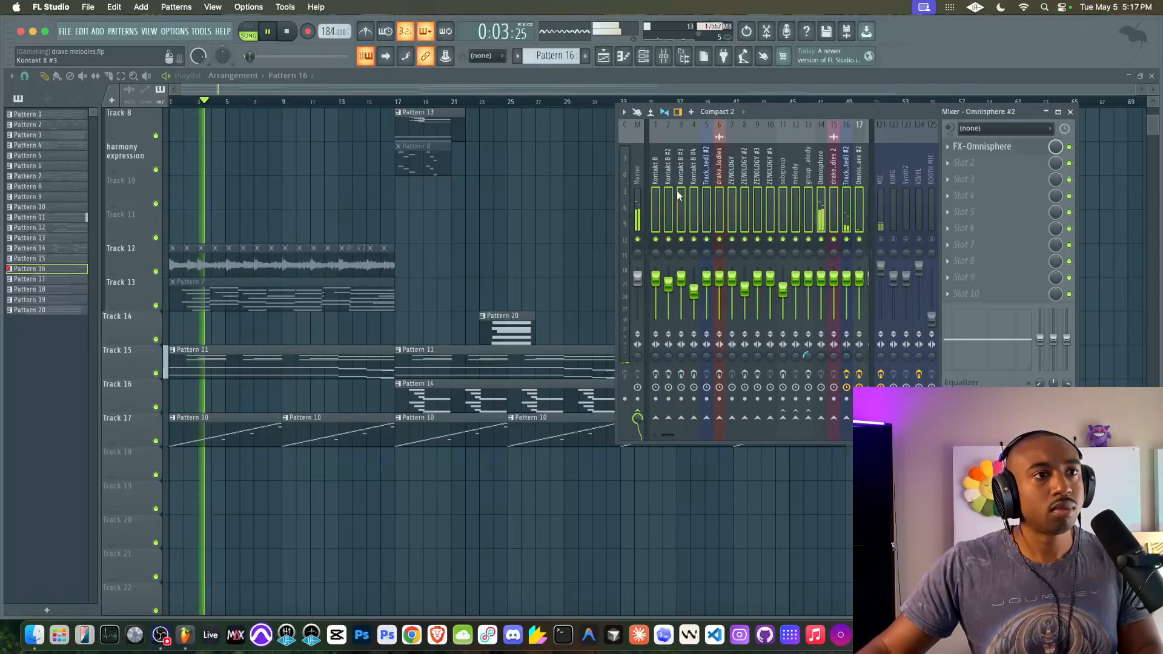
# - Widen the mixer and route the selected instrument tracks 1 to 17 into the melody track, leaving the melody track selected
pyautogui.scroll(-3, 655, 200)
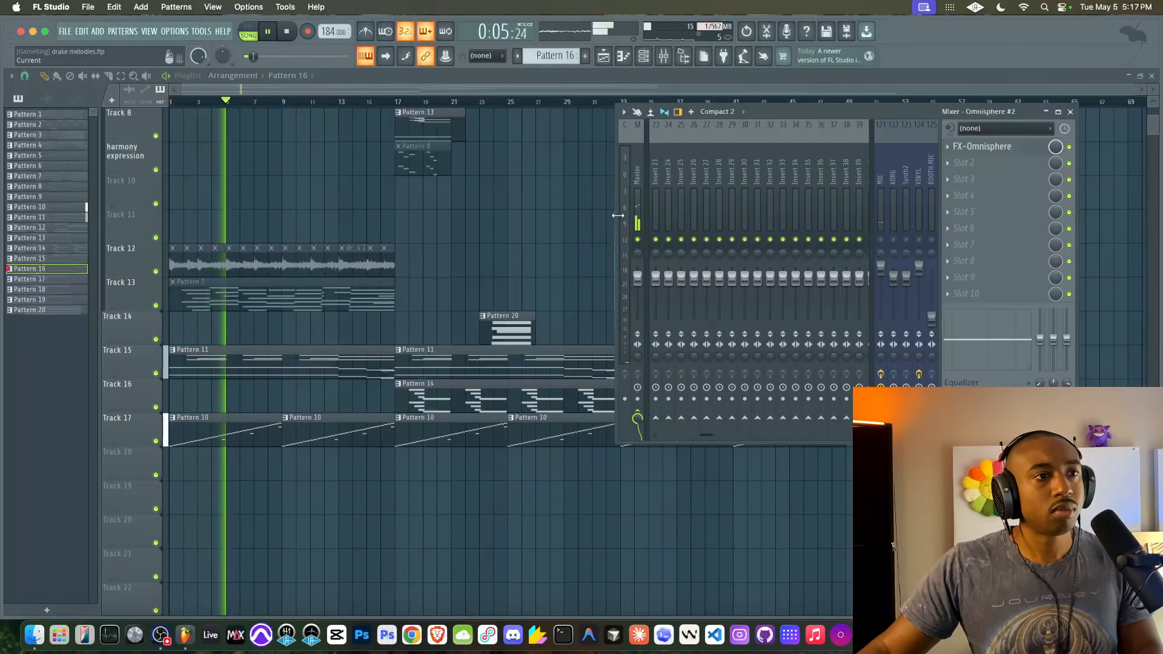
pyautogui.moveTo(621, 213); pyautogui.dragTo(449, 213)
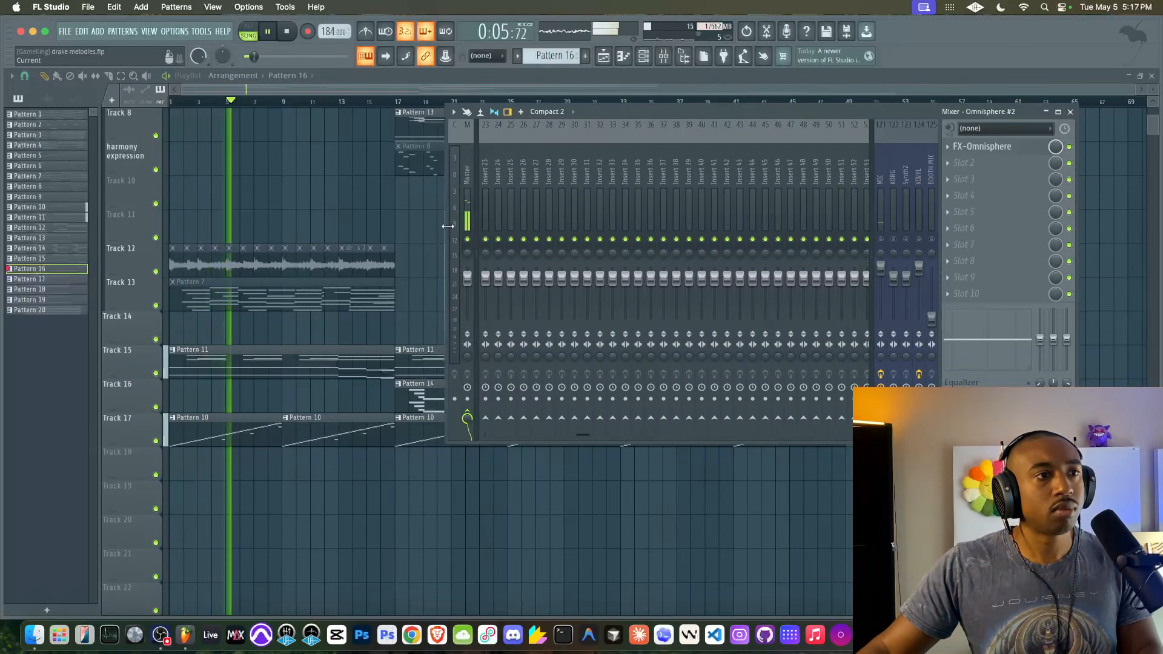
pyautogui.rightClick(702, 418)
pyautogui.click(714, 422)
pyautogui.click(705, 206)
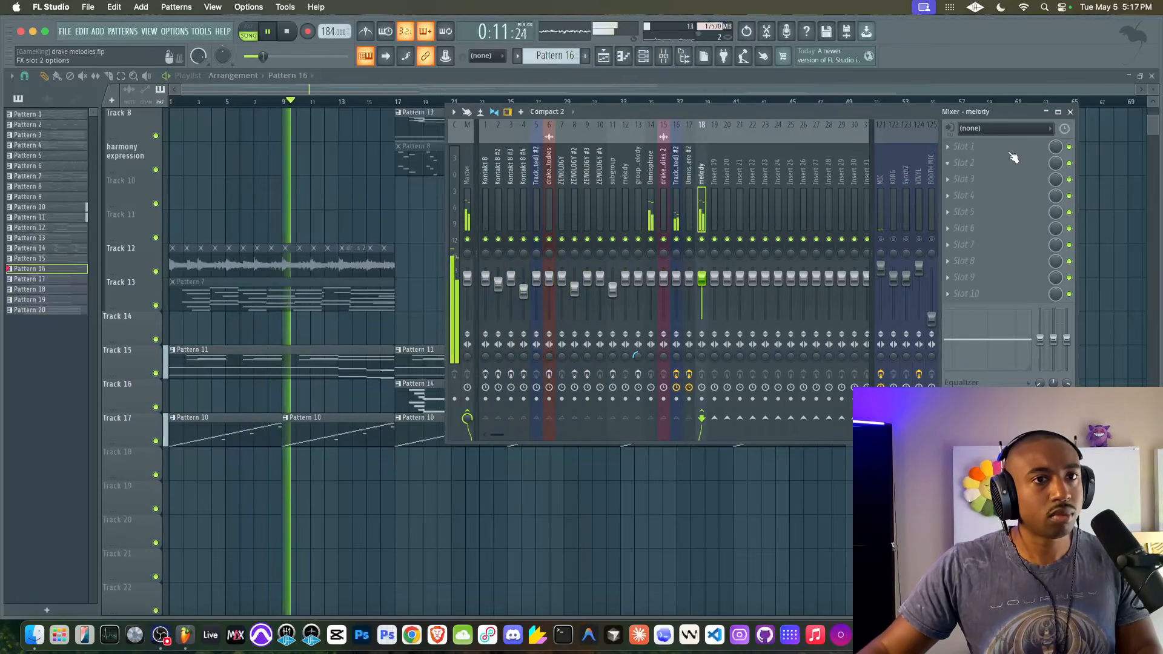
# - Load Busy Works Beats AI Mastering 4 in the melody track's first effect slot and set Wide to 76.7
pyautogui.click(1008, 145)
pyautogui.click(200, 168)
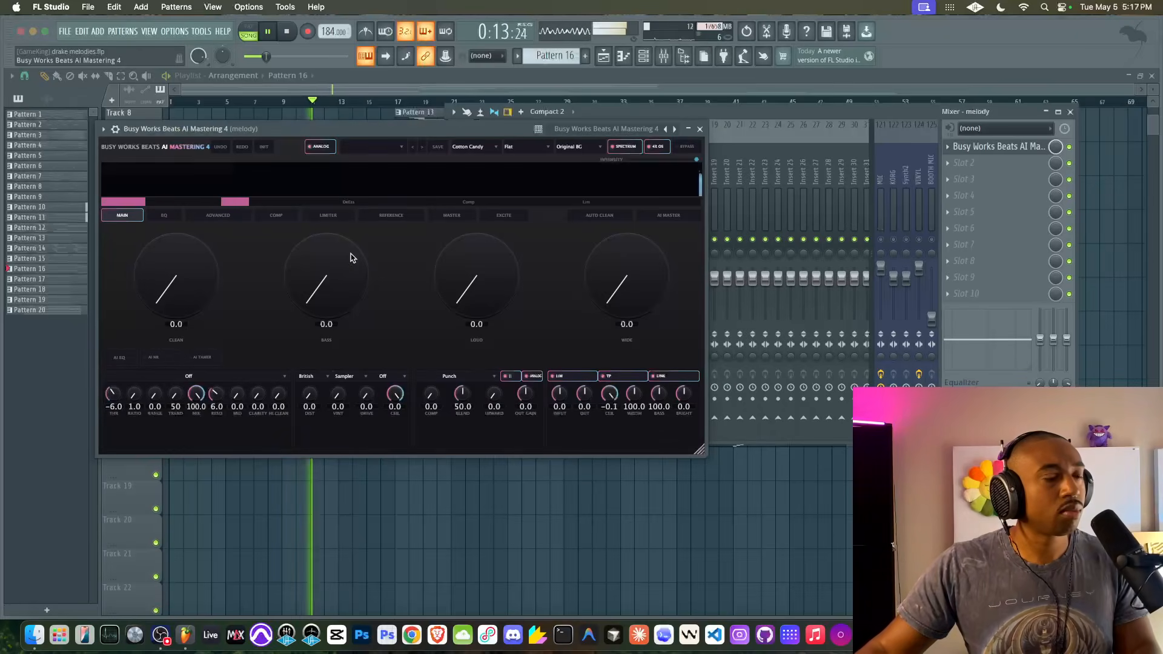
pyautogui.moveTo(622, 299); pyautogui.dragTo(609, 173)
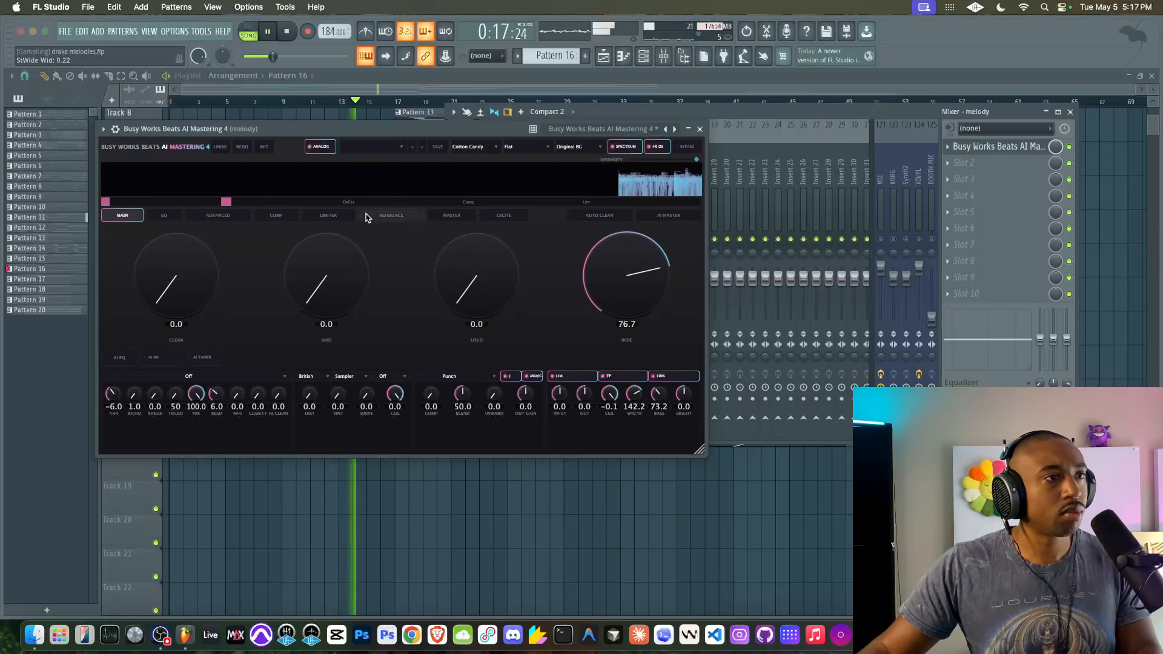
# - Set the mastering plugin's analog stage to Transformer on Mid, and raise its compressor amount to 58.8
pyautogui.click(391, 215)
pyautogui.click(459, 217)
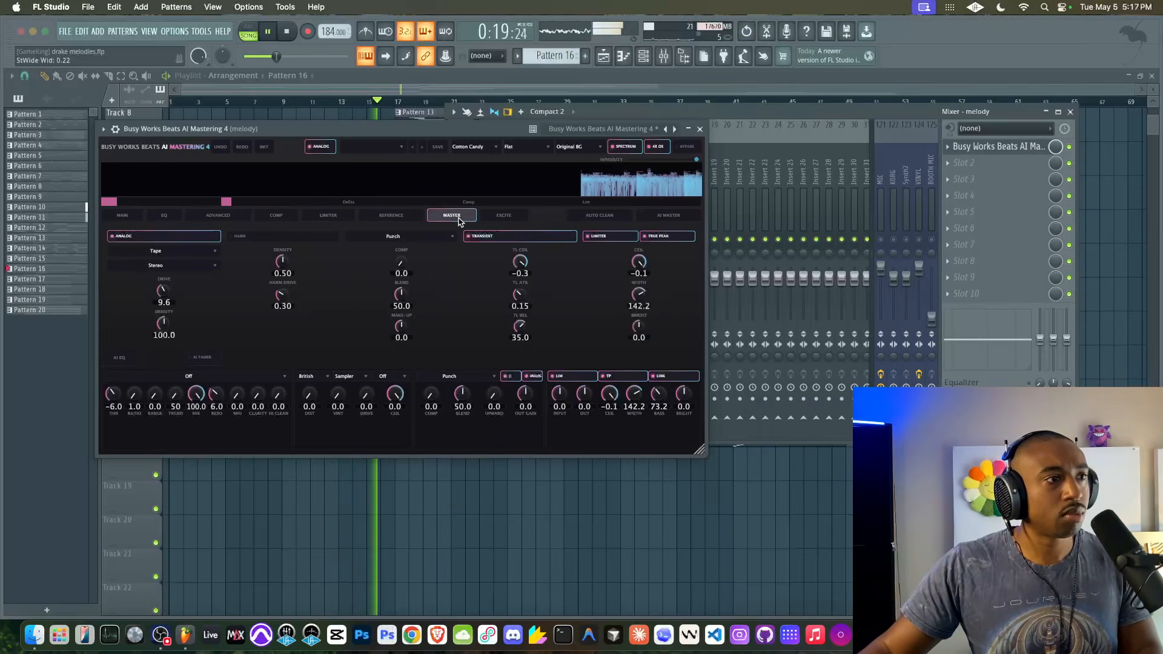
pyautogui.click(156, 251)
pyautogui.click(158, 274)
pyautogui.click(159, 265)
pyautogui.click(165, 288)
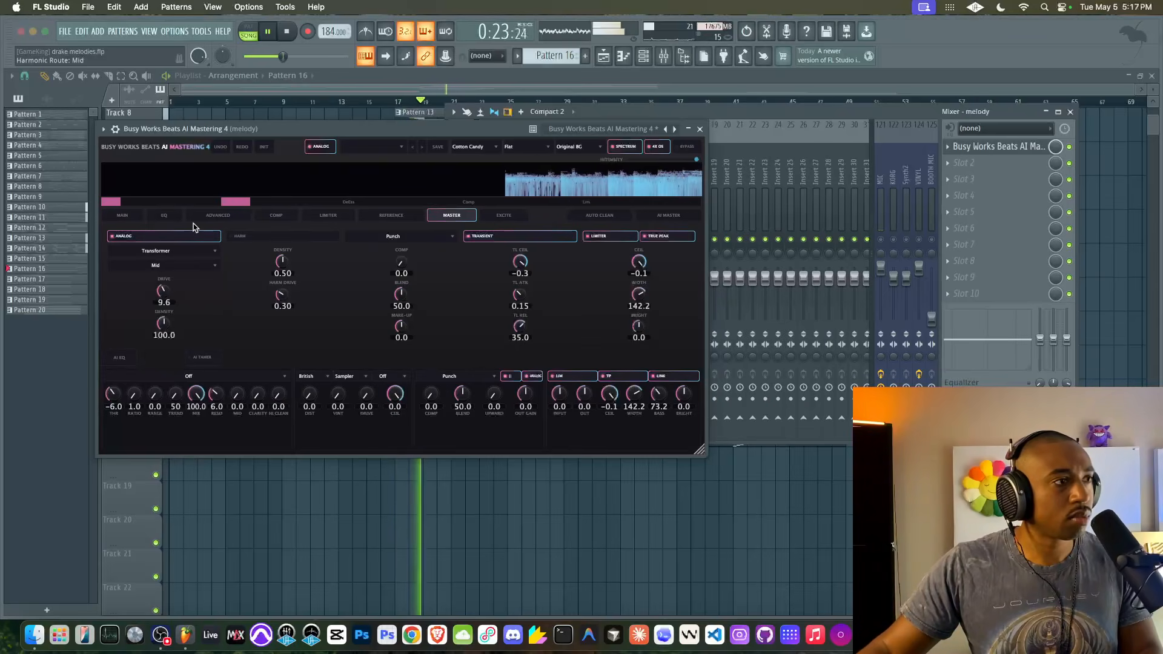
pyautogui.click(276, 216)
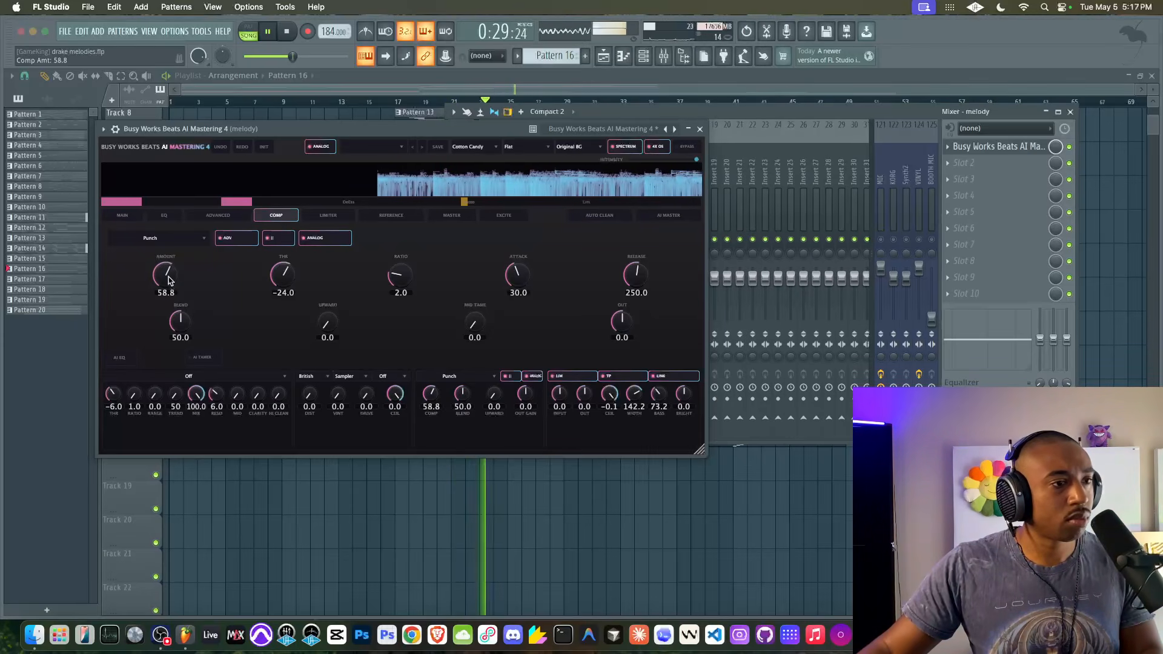
# - Turn off the limiter, true peak, transient limiter and Limiter 3 in the mastering plugin
pyautogui.click(331, 216)
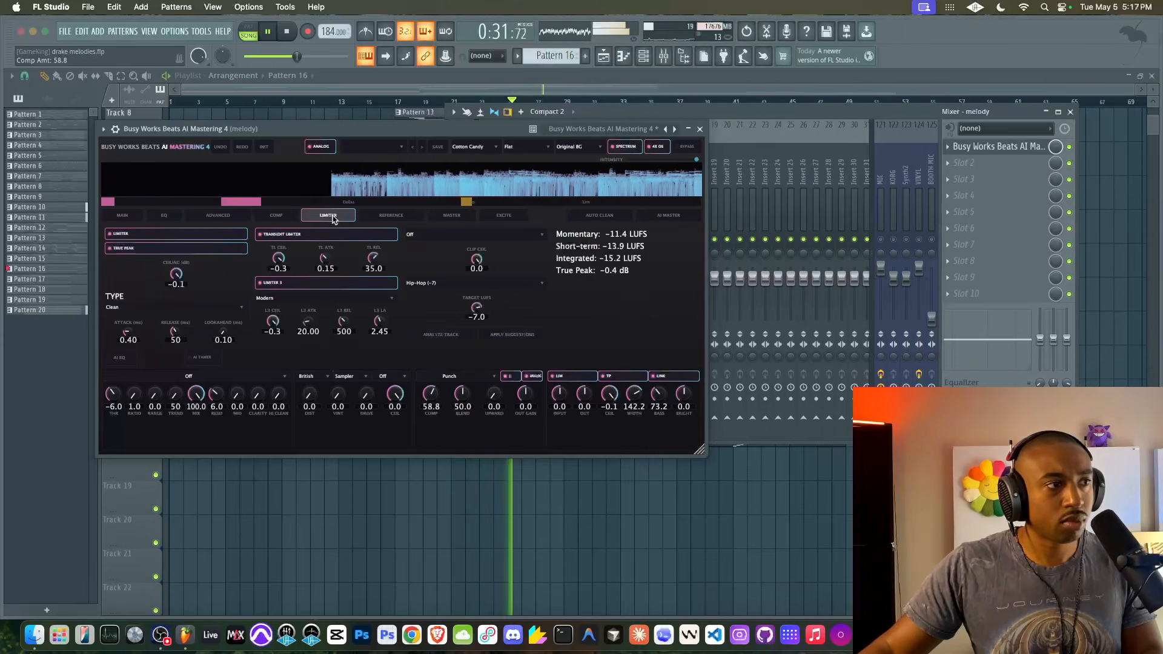
pyautogui.click(307, 237)
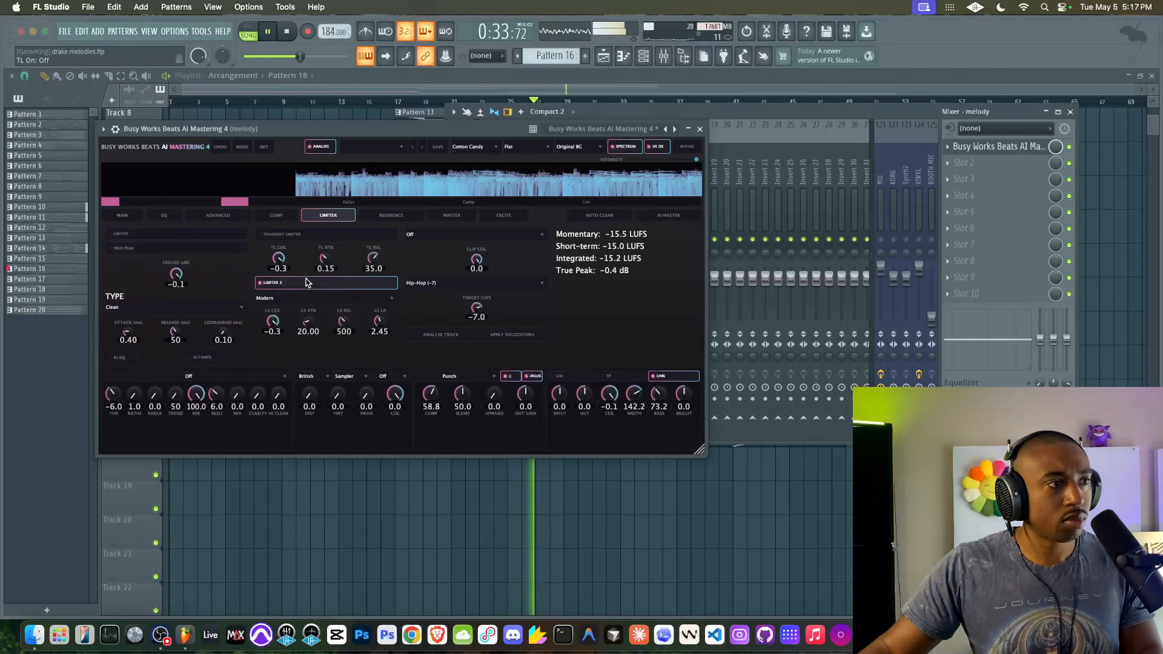
pyautogui.click(217, 215)
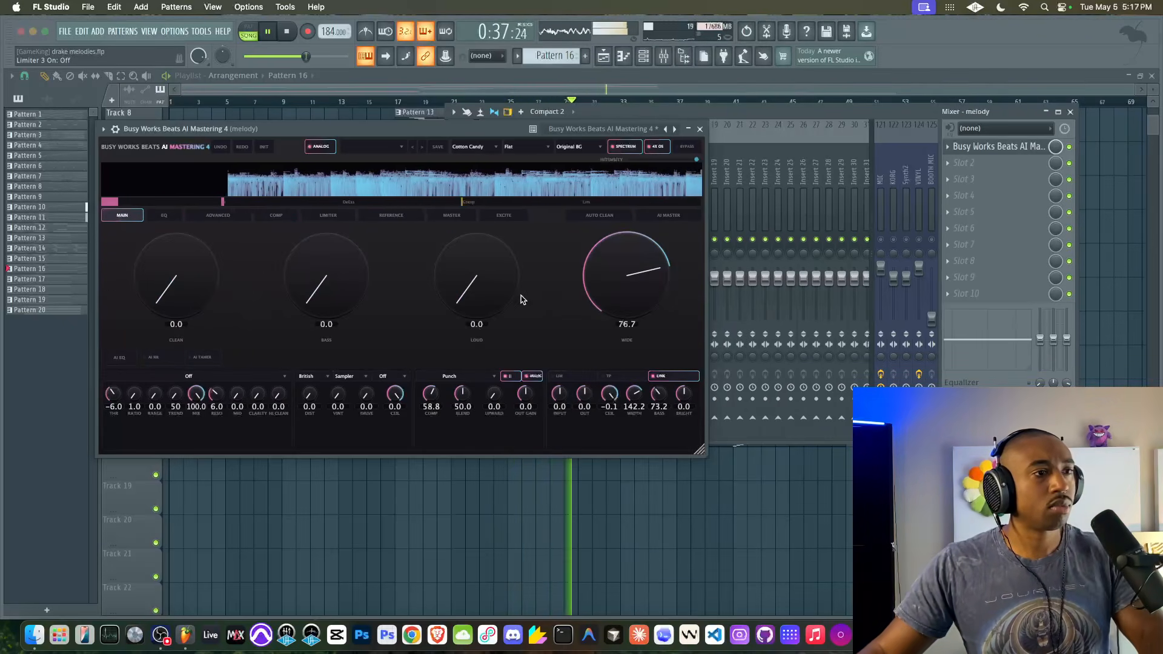
# - Change the mastering plugin's compressor style to Glue, check the compressor settings, and close the plugin and the mixer
pyautogui.click(451, 215)
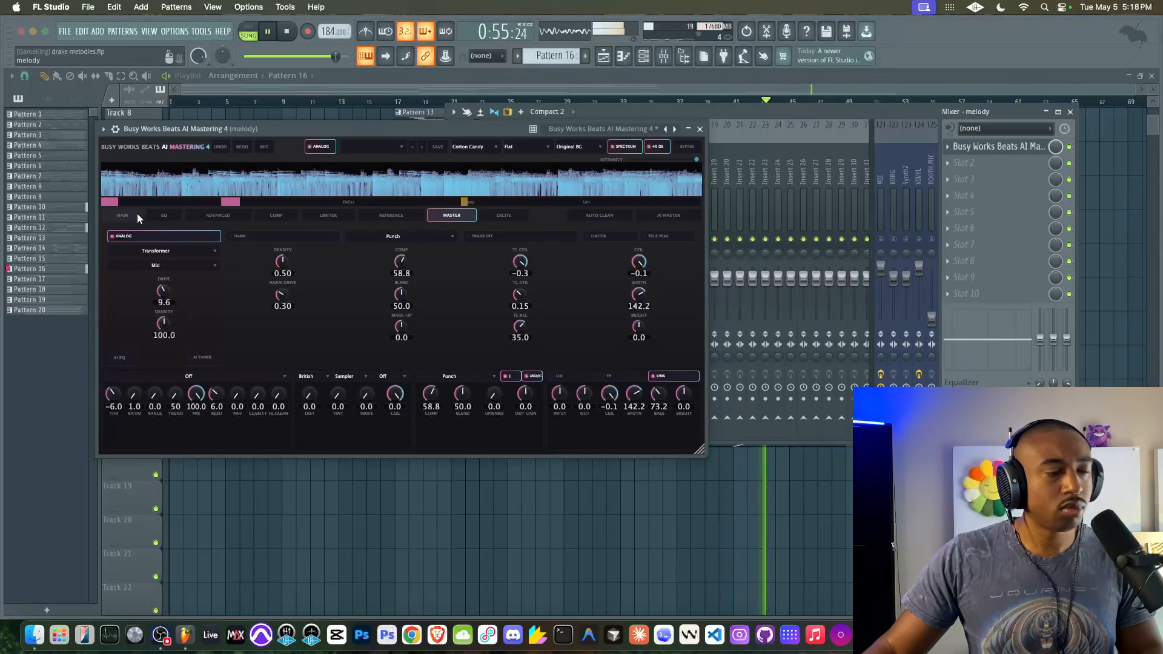
pyautogui.click(482, 376)
pyautogui.click(441, 408)
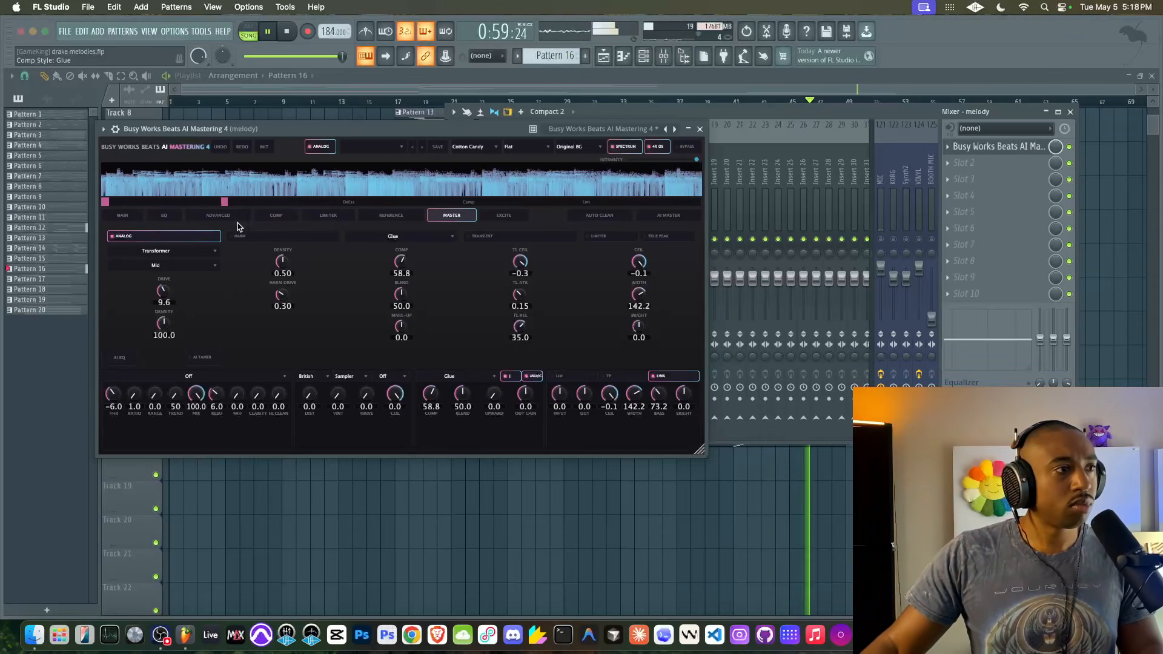
pyautogui.click(286, 216)
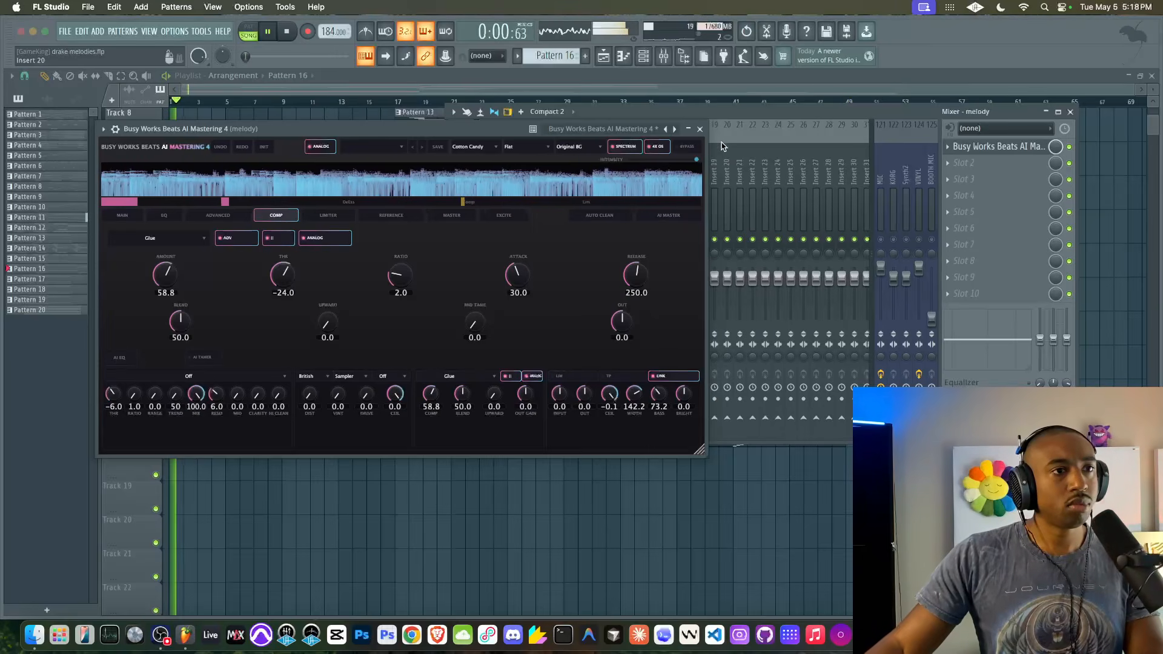
pyautogui.click(700, 129)
pyautogui.rightClick(550, 462)
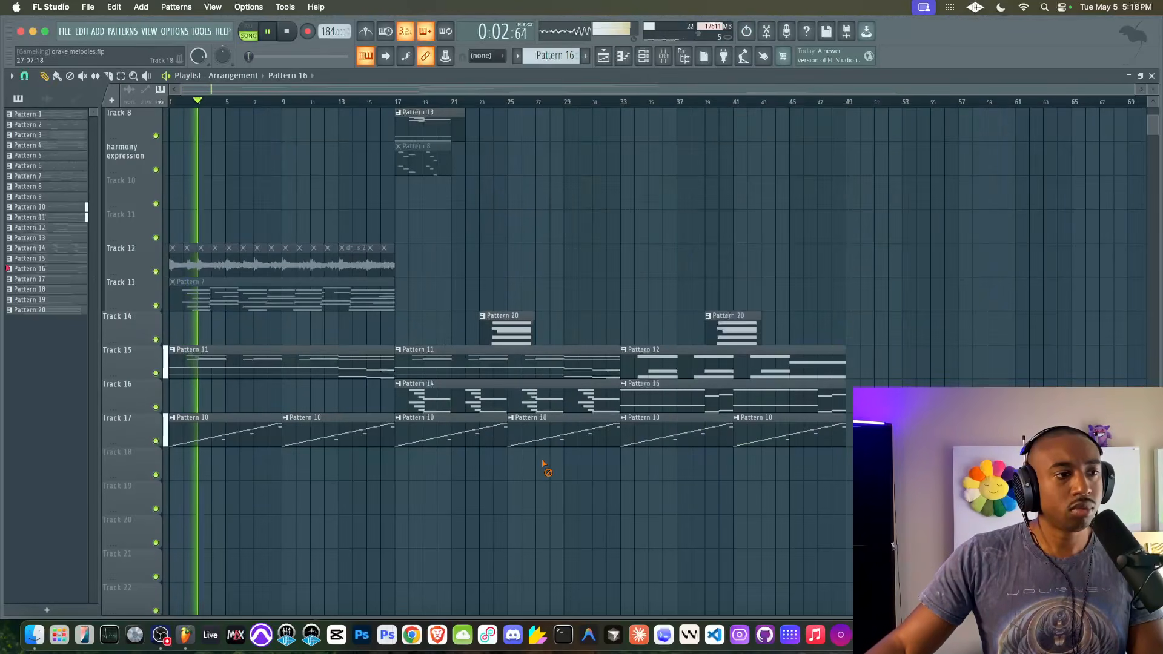
pyautogui.click(664, 56)
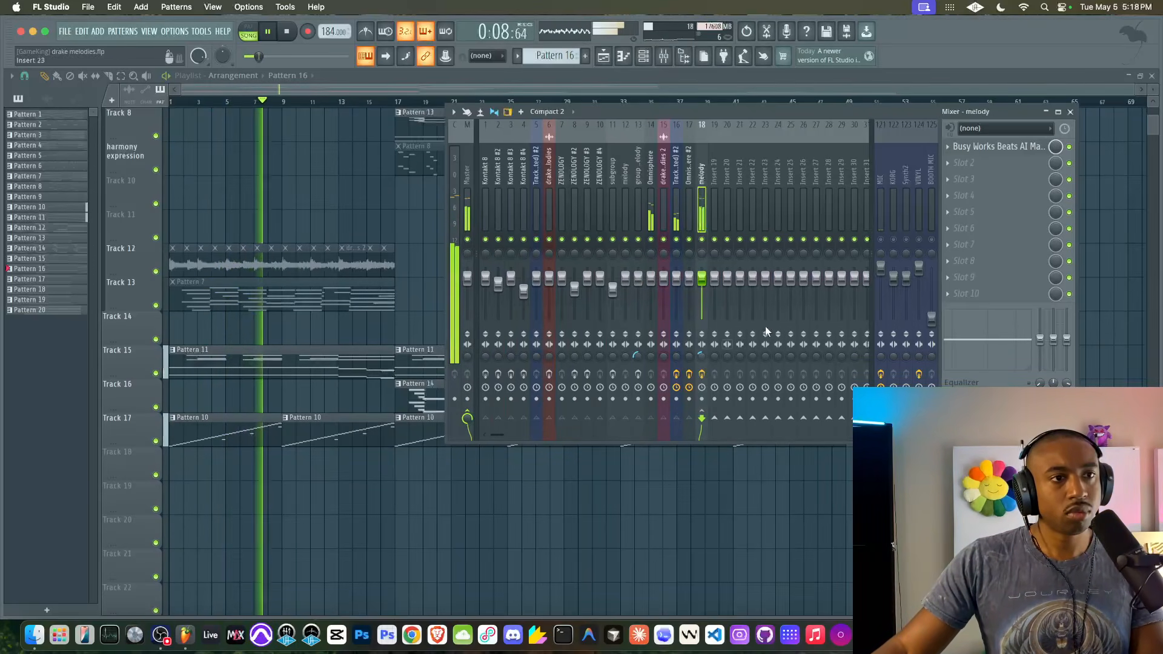
pyautogui.rightClick(775, 482)
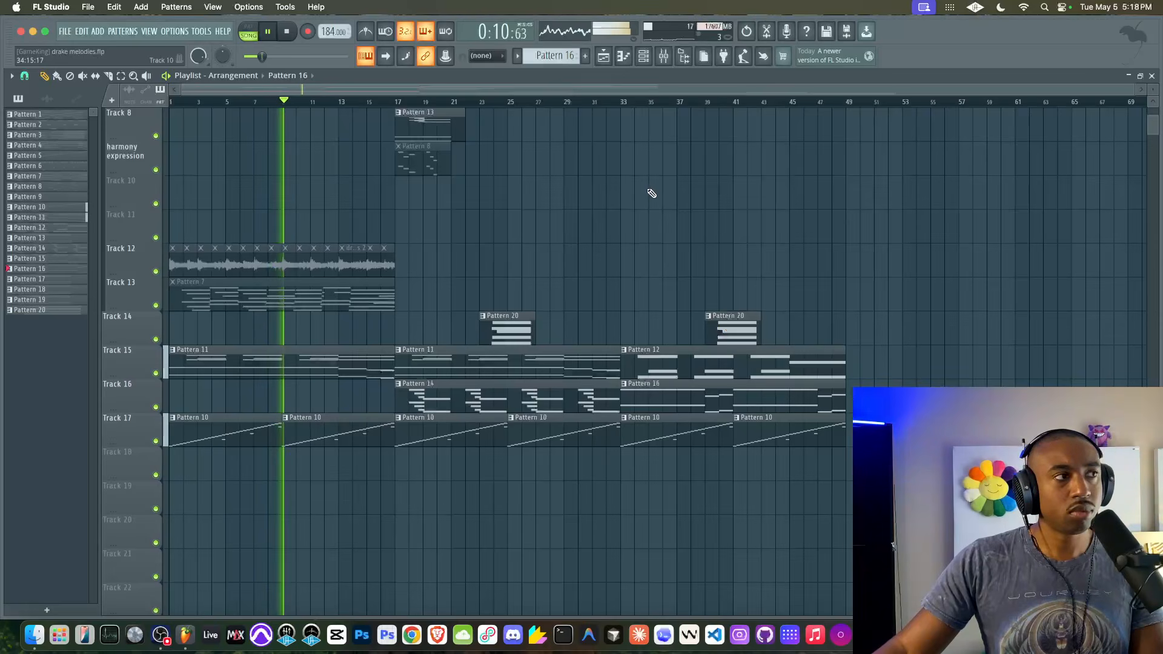
pyautogui.press('F9')
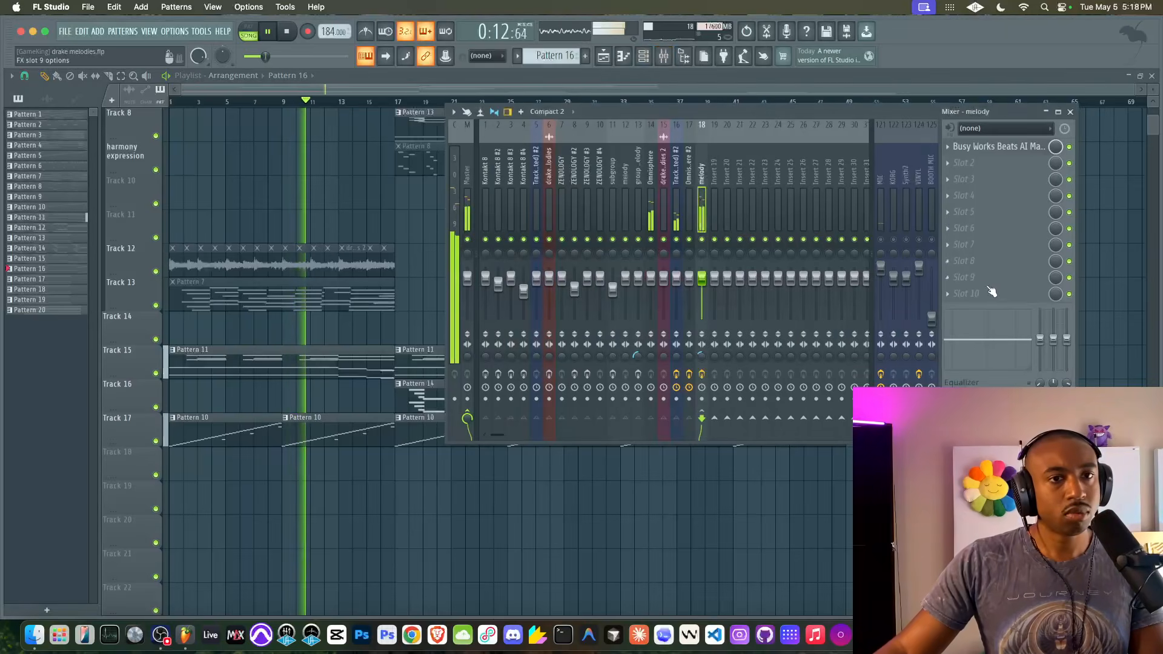
pyautogui.rightClick(1111, 262)
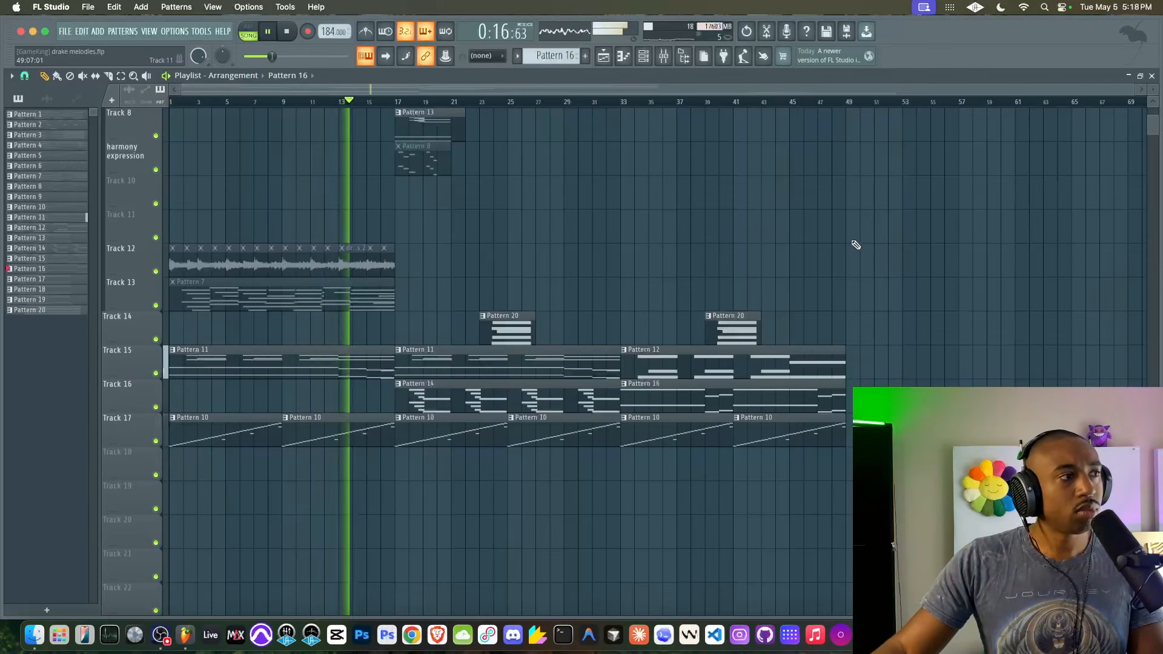
# - Select Patterns 1 to 20 and set their first colour to Medium Orchid (#D25DDF)
pyautogui.click(56, 112)
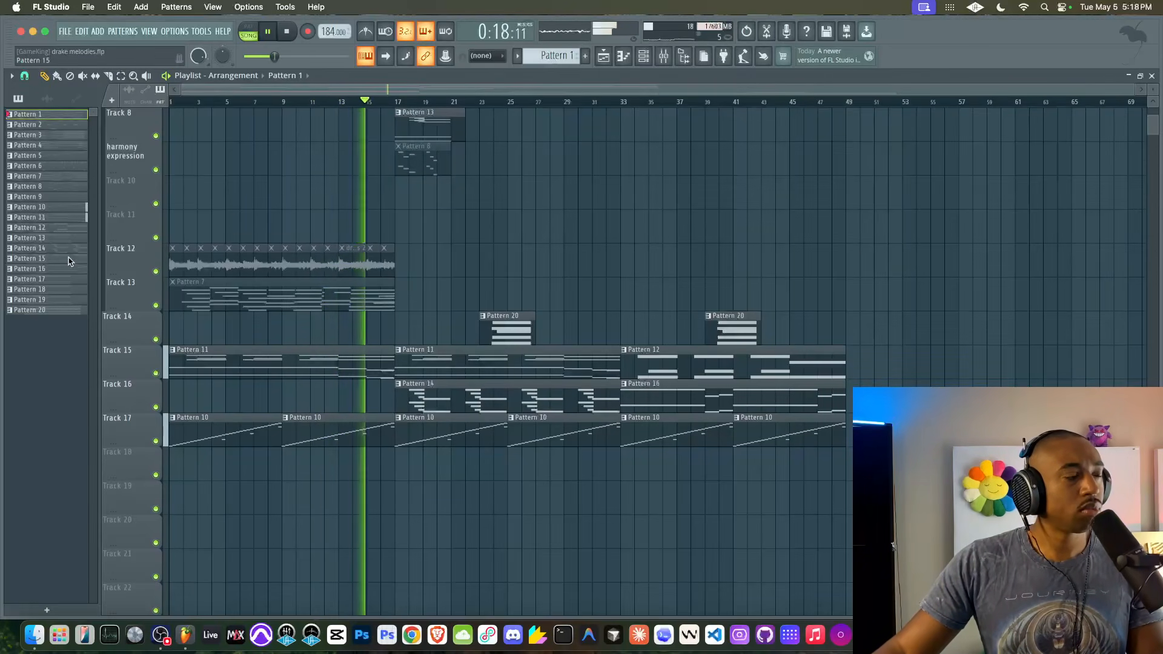
pyautogui.keyDown('shift'); pyautogui.click(53, 310); pyautogui.keyUp('shift')
pyautogui.rightClick(53, 310)
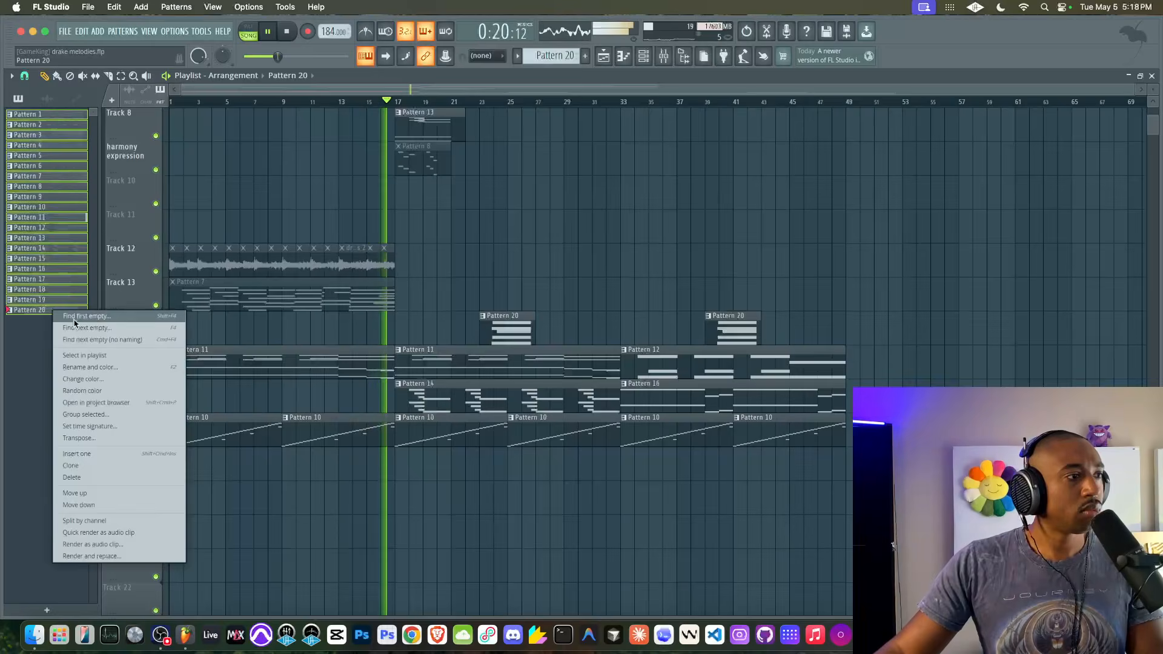
pyautogui.click(99, 368)
pyautogui.click(239, 499)
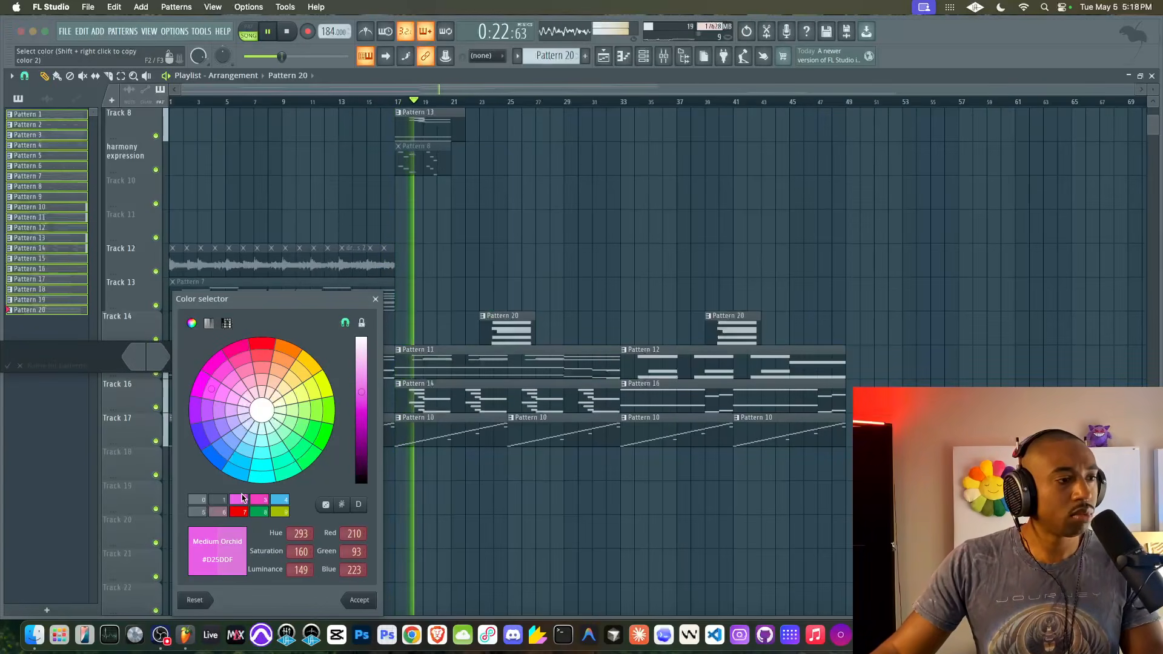
pyautogui.press('Return')
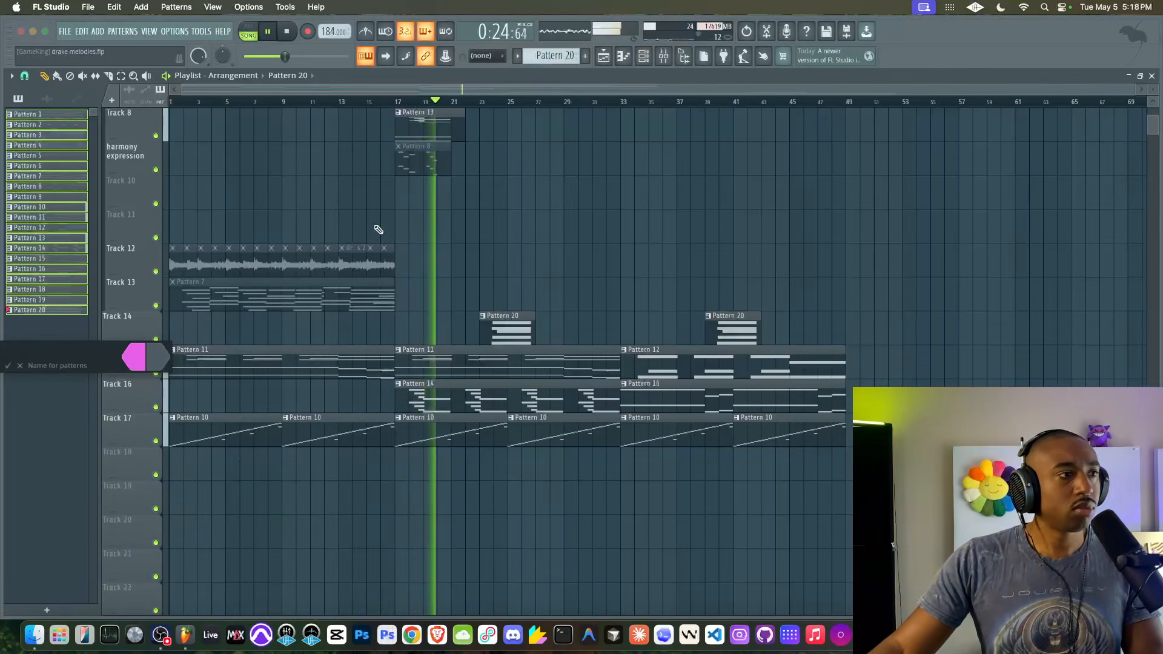
pyautogui.press('Return')
pyautogui.press('F6')
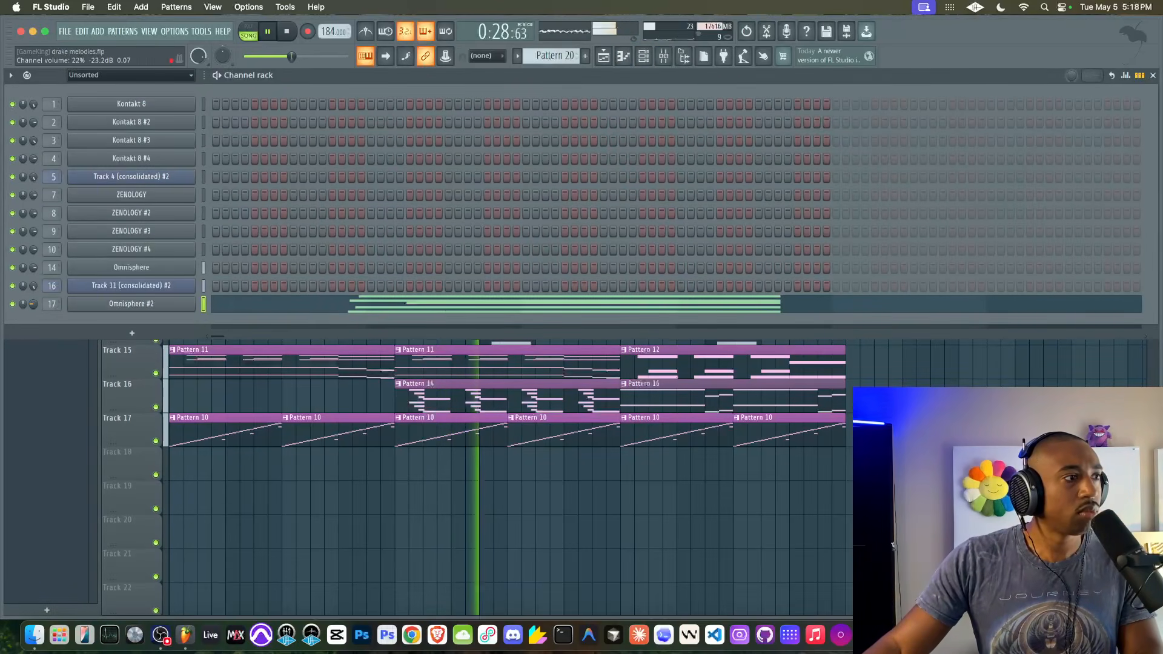
pyautogui.press('F6')
# - Recolour the selected patterns with a gradient from Medium Red Violet (#DA46B1) to Deep Sky Blue (#5DABDF)
pyautogui.rightClick(69, 272)
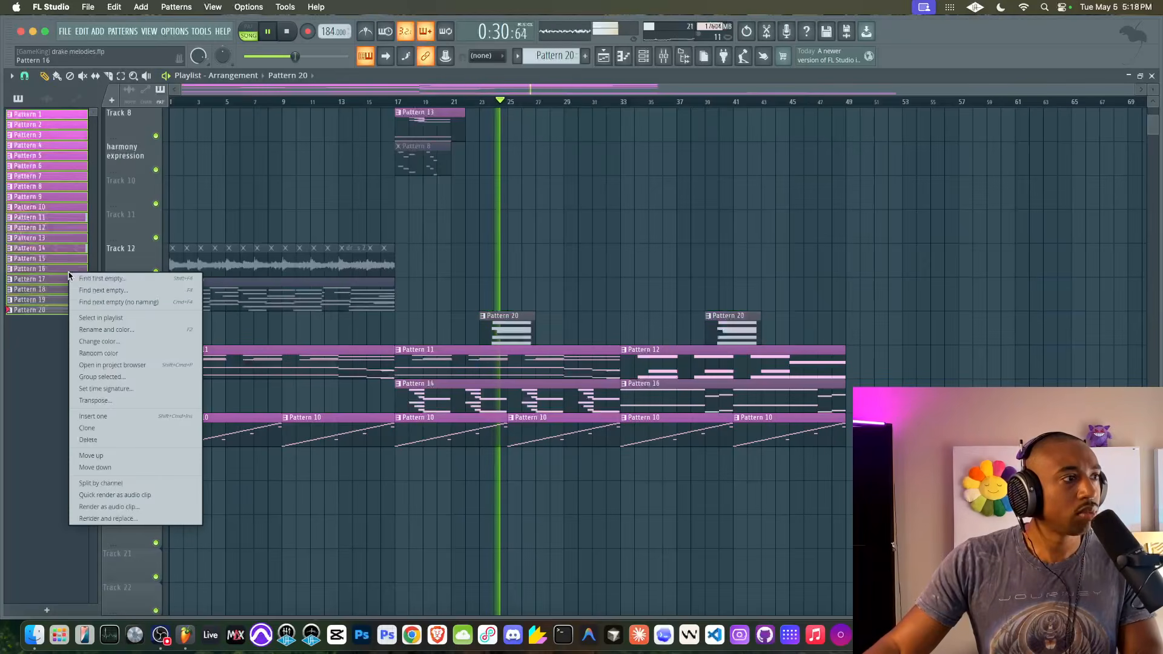
pyautogui.click(105, 329)
pyautogui.click(138, 323)
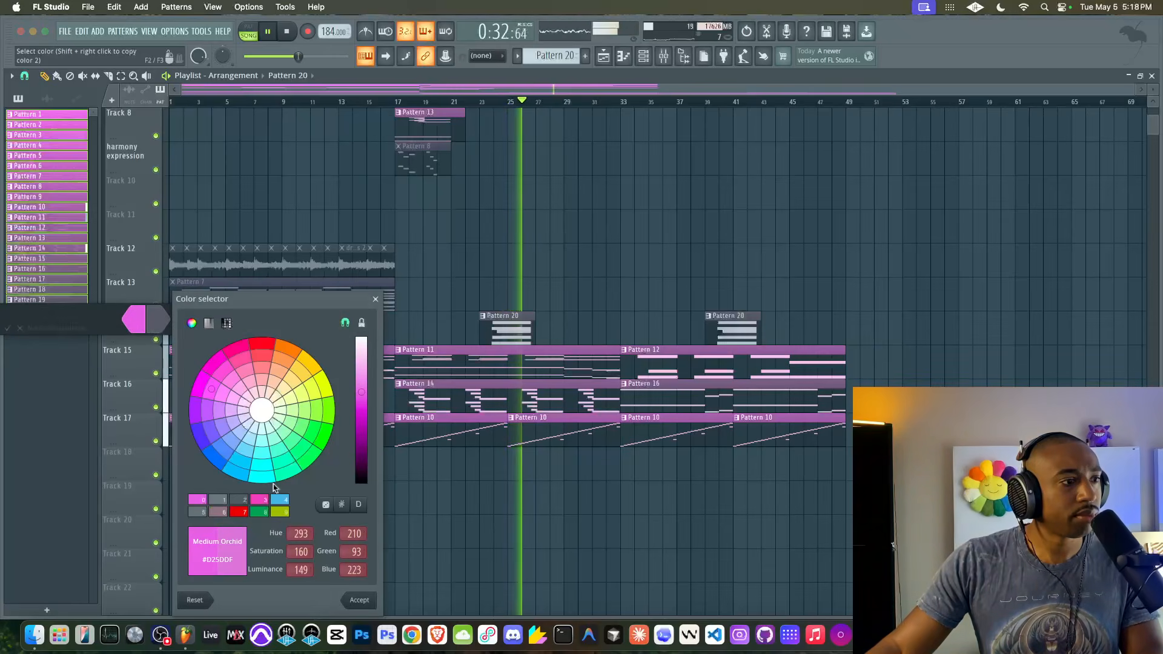
pyautogui.click(262, 500)
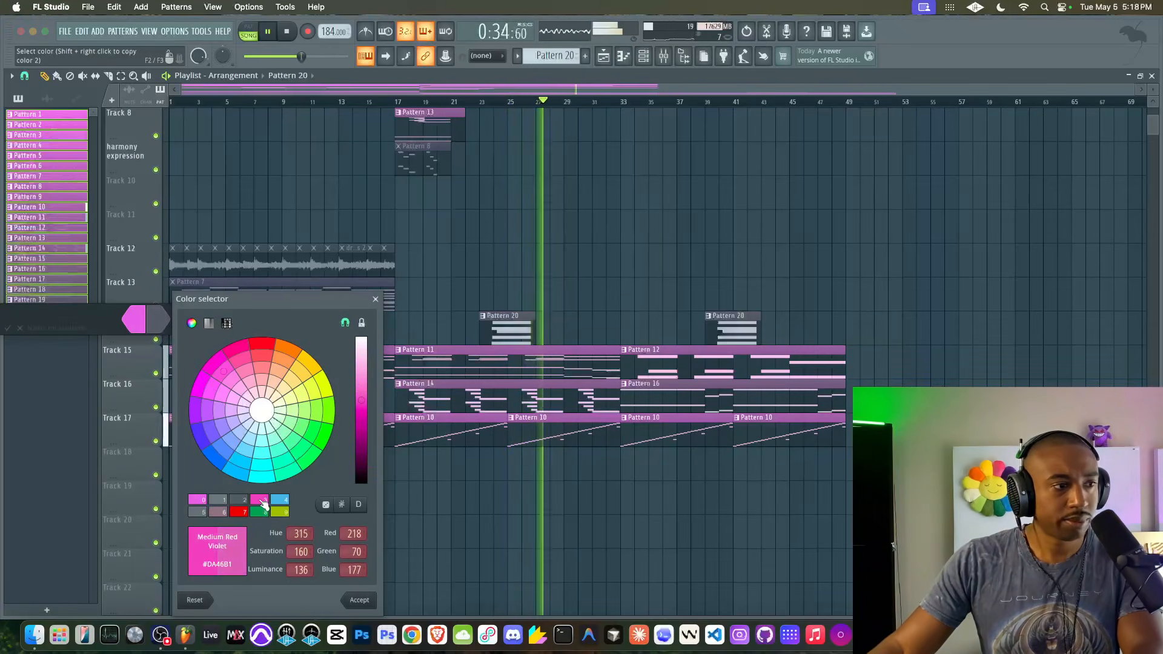
pyautogui.press('Return')
pyautogui.click(159, 323)
pyautogui.click(281, 499)
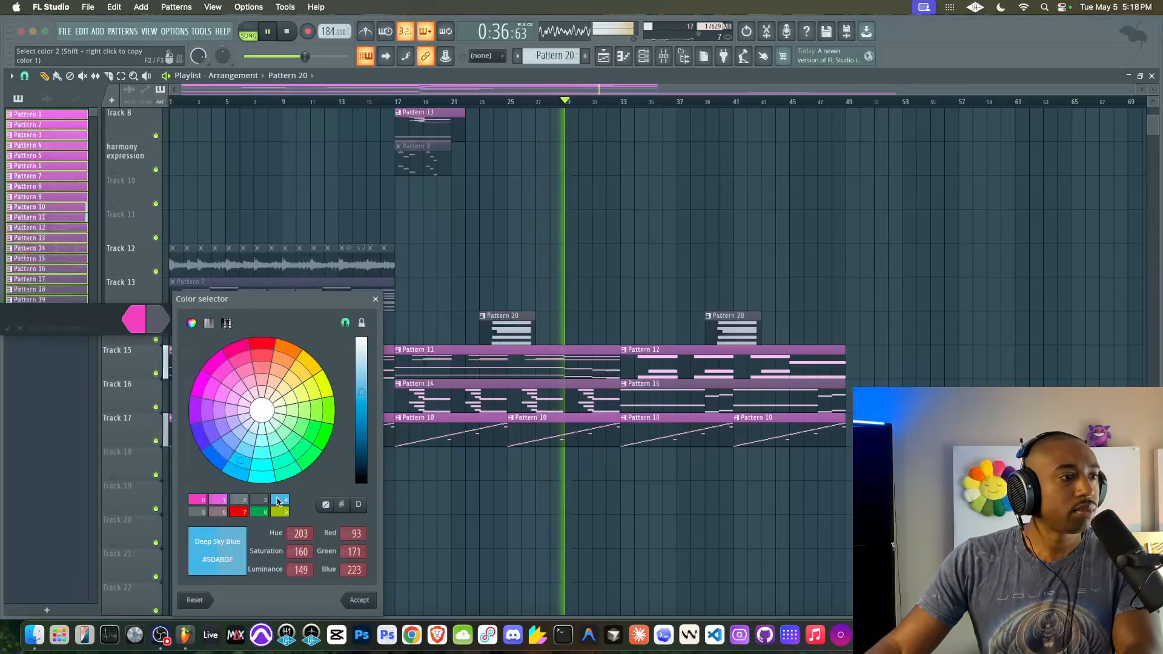
pyautogui.press('Return')
pyautogui.press('Return')
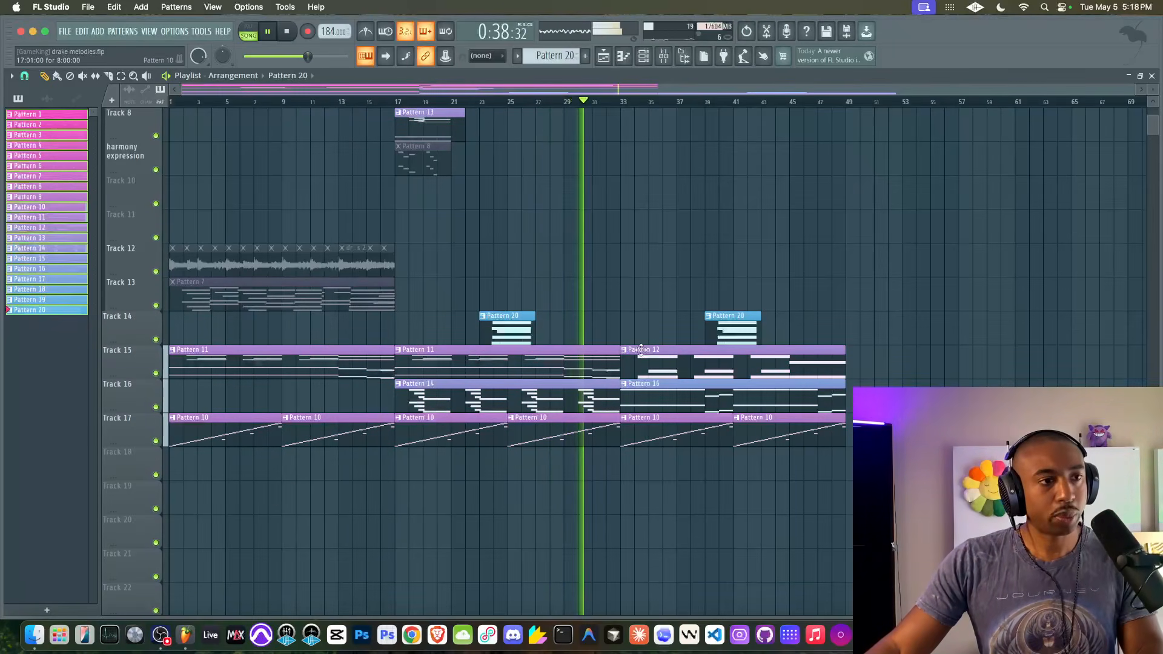
# - Delete the Pattern 13 clip at bar 17 on Track 8 of the playlist
pyautogui.scroll(4, 641, 350)
pyautogui.scroll(-3, 641, 349)
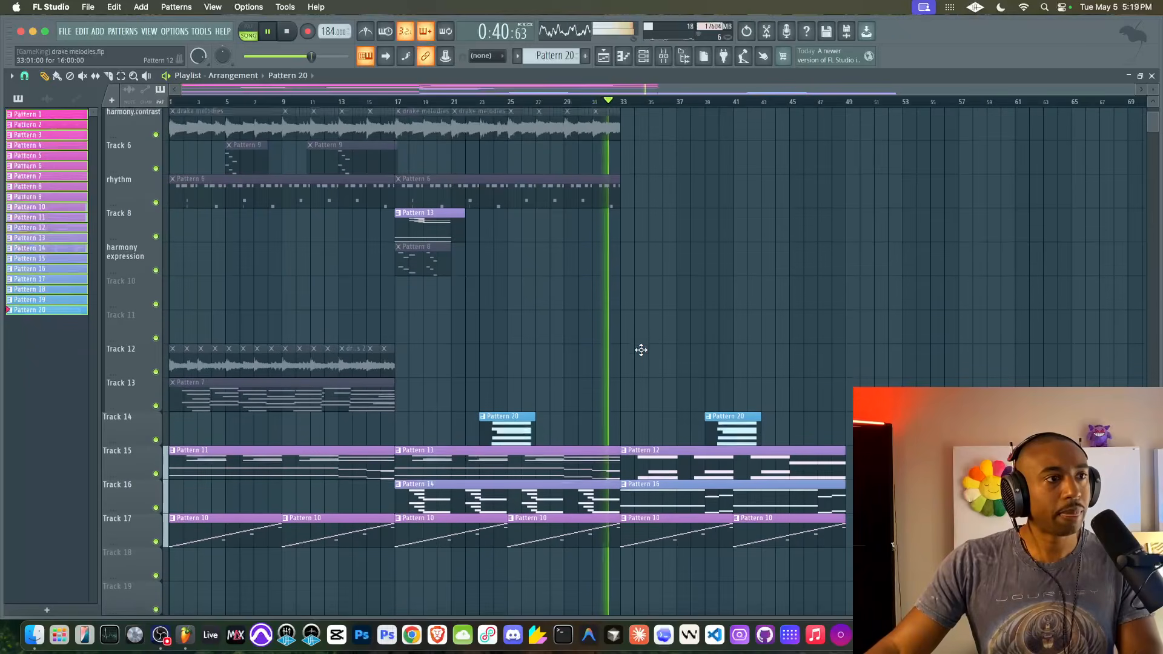
pyautogui.rightClick(446, 230)
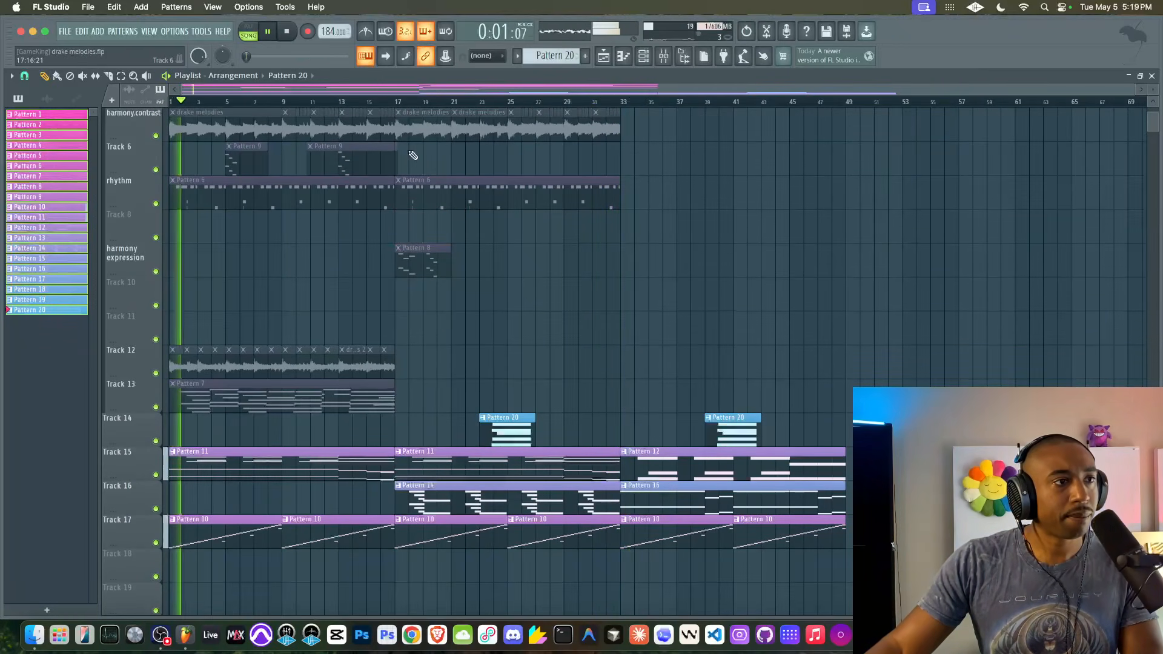
# - Check the mixer briefly, then collapse the muted playlist tracks grouped under Track 1, up to Track 13
pyautogui.scroll(3, 747, 161)
pyautogui.click(664, 55)
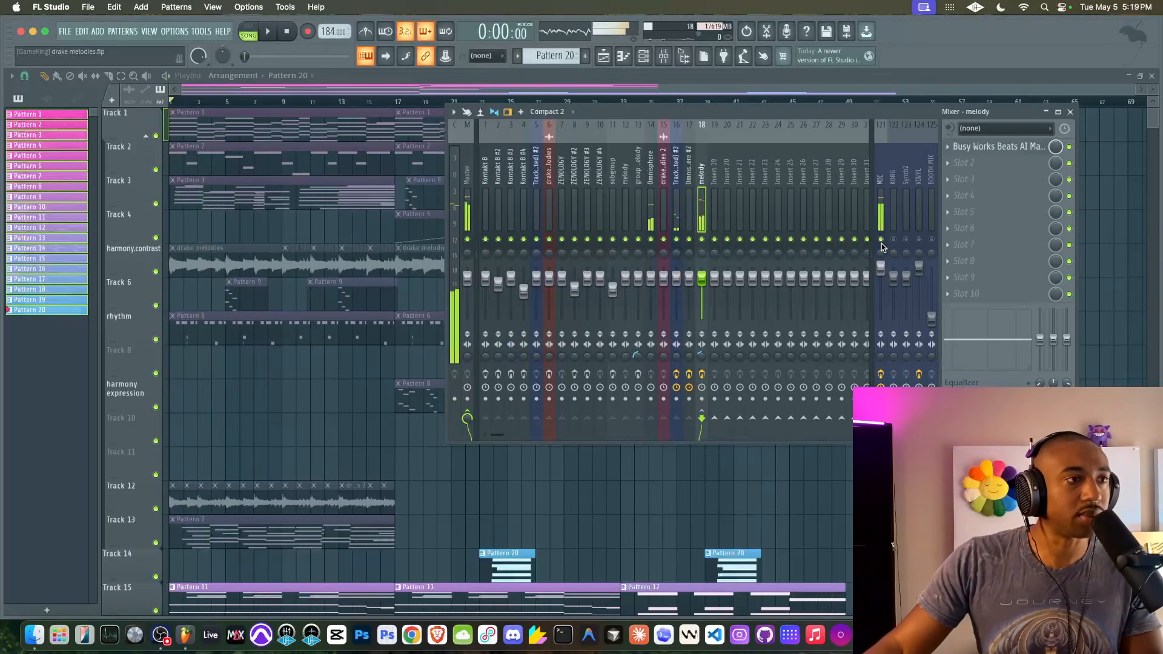
pyautogui.press('F9')
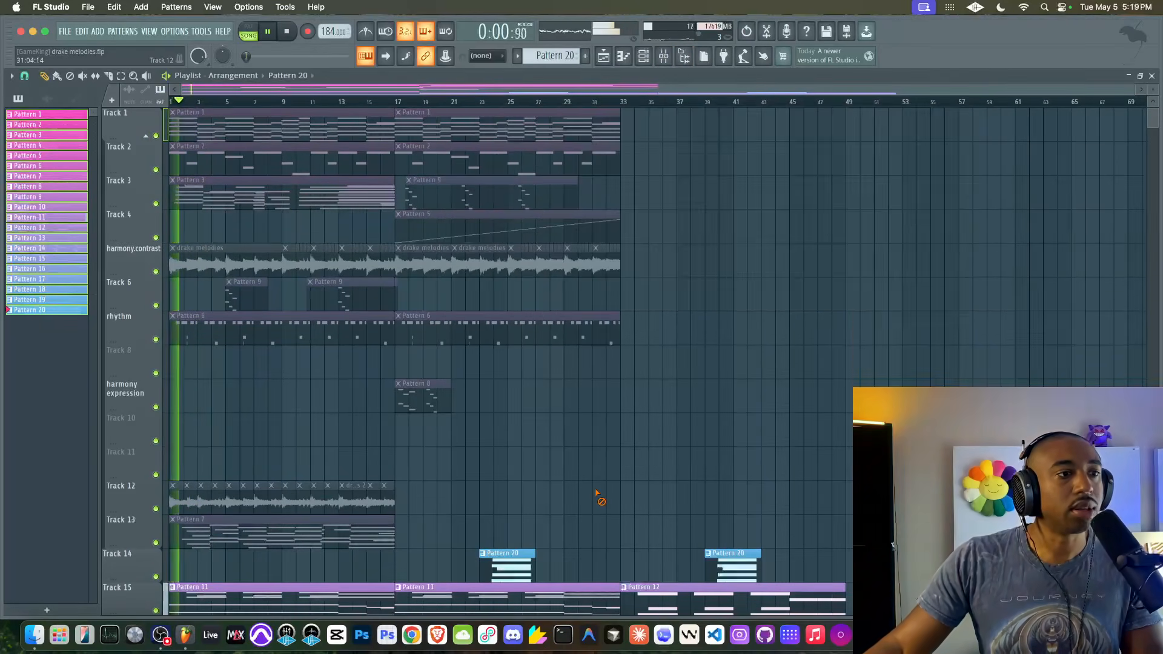
pyautogui.scroll(-5, 356, 377)
pyautogui.scroll(5, 356, 377)
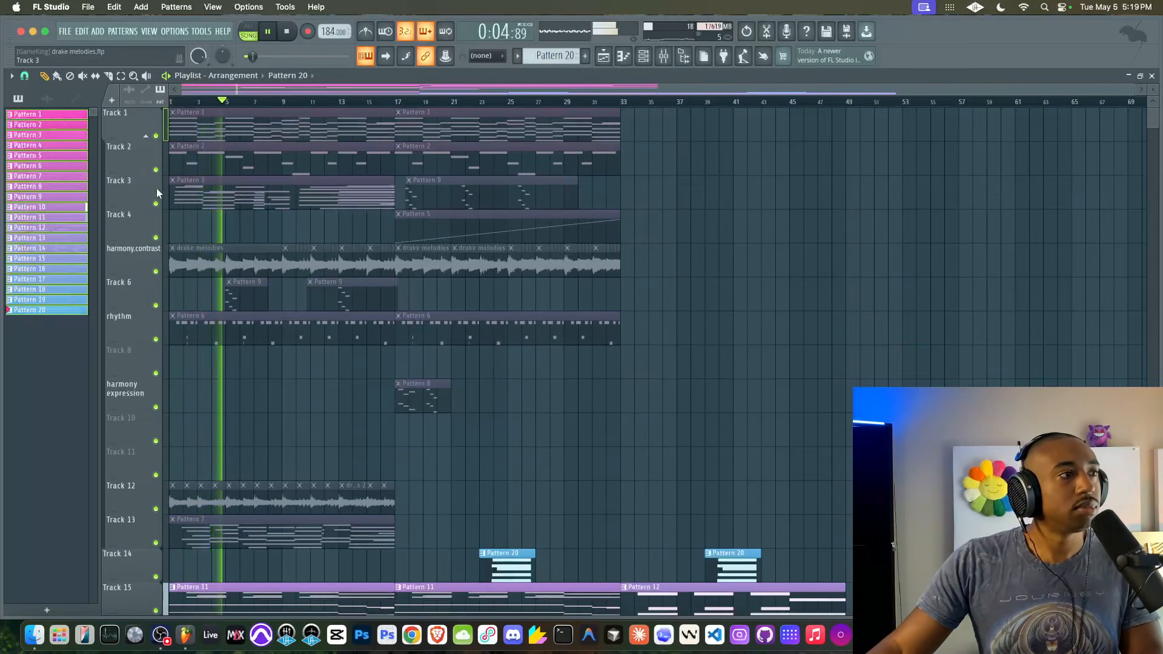
pyautogui.click(145, 137)
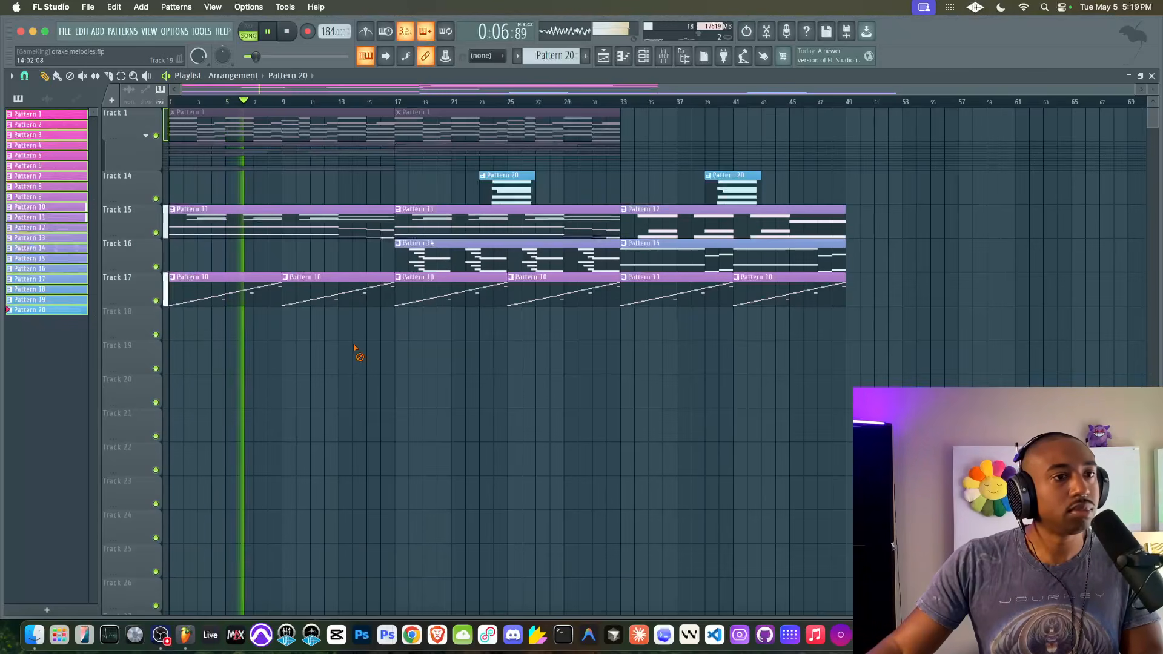
# - Open Busy Works Beats AI Mastering 4 on the melody mixer track and review its master and compressor settings
pyautogui.click(661, 58)
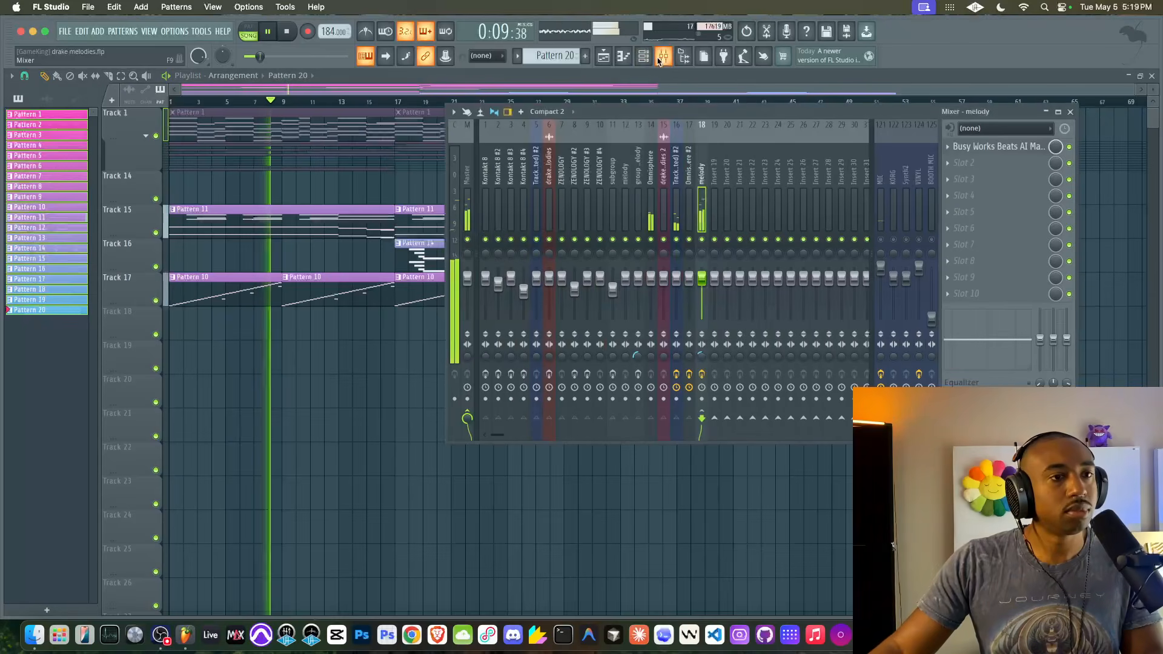
pyautogui.click(993, 147)
pyautogui.click(448, 216)
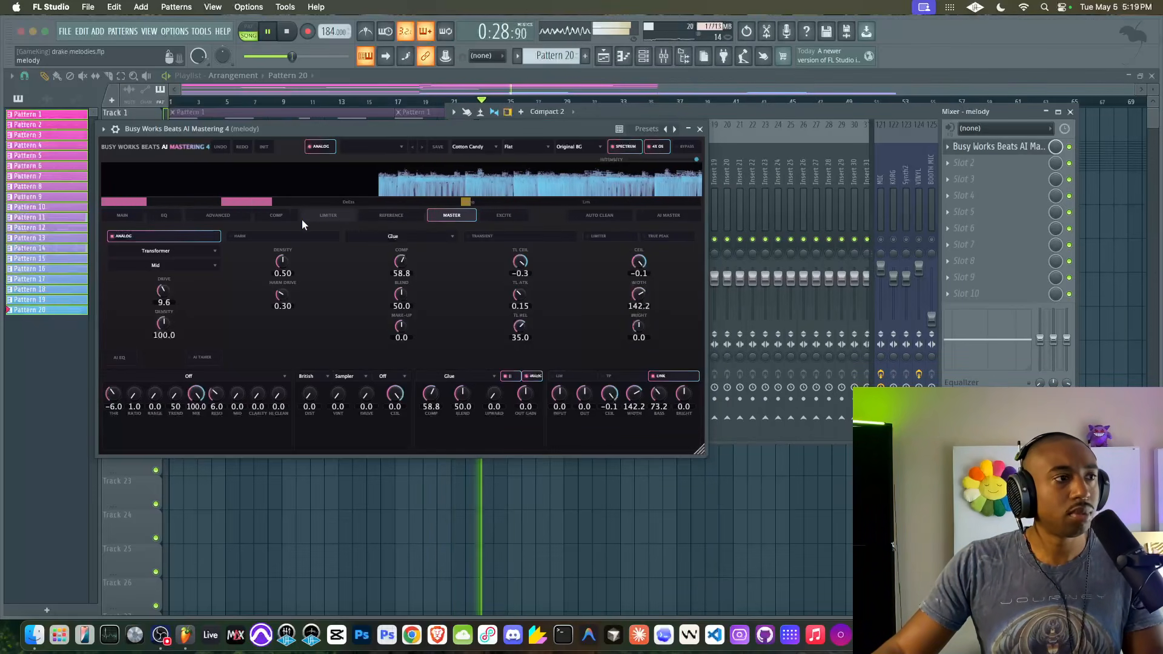
pyautogui.click(274, 215)
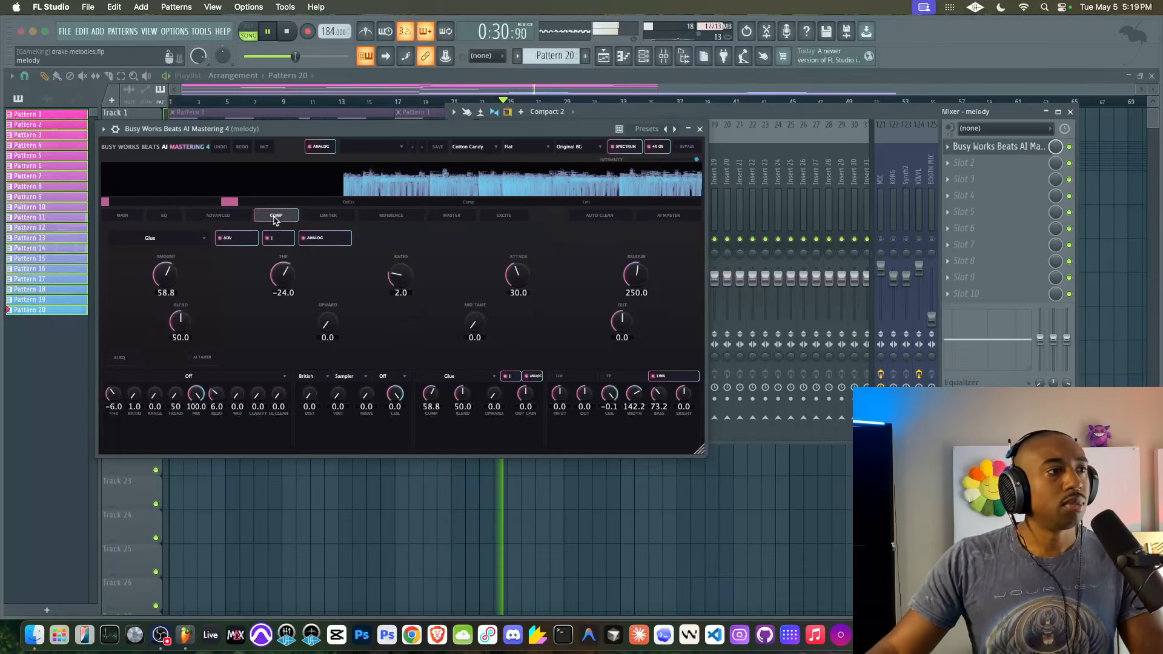
# - Audition the Slam, Punch and Fat compressor styles on the melody track, return the style to Glue and close the plugin
pyautogui.click(192, 242)
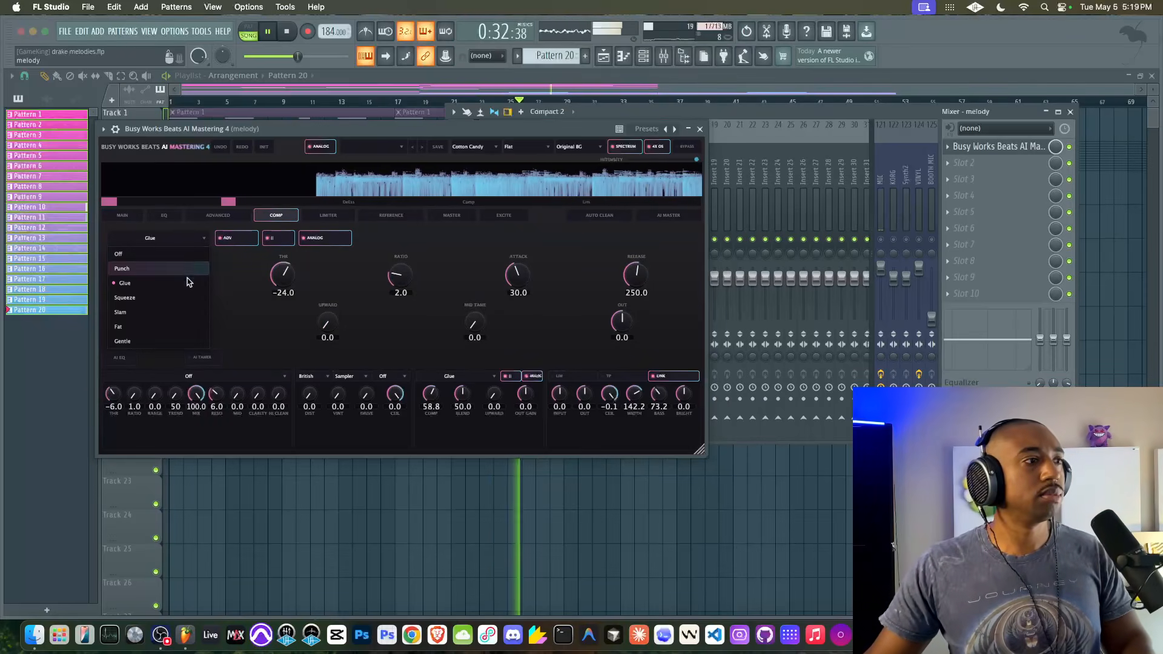
pyautogui.click(177, 312)
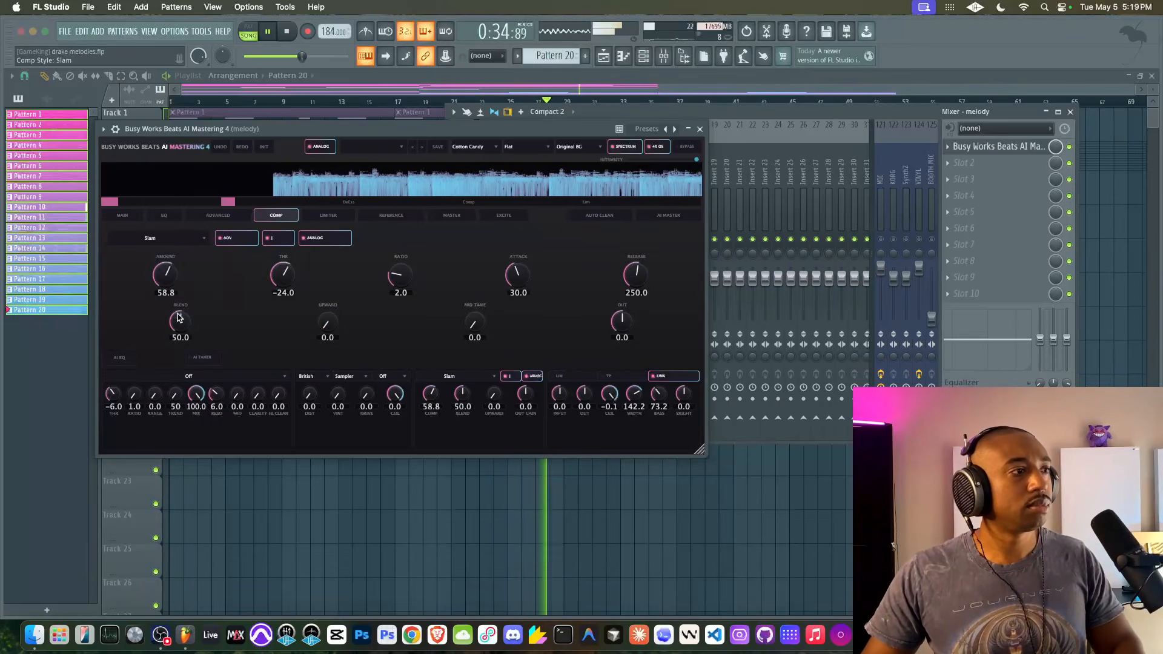
pyautogui.click(180, 239)
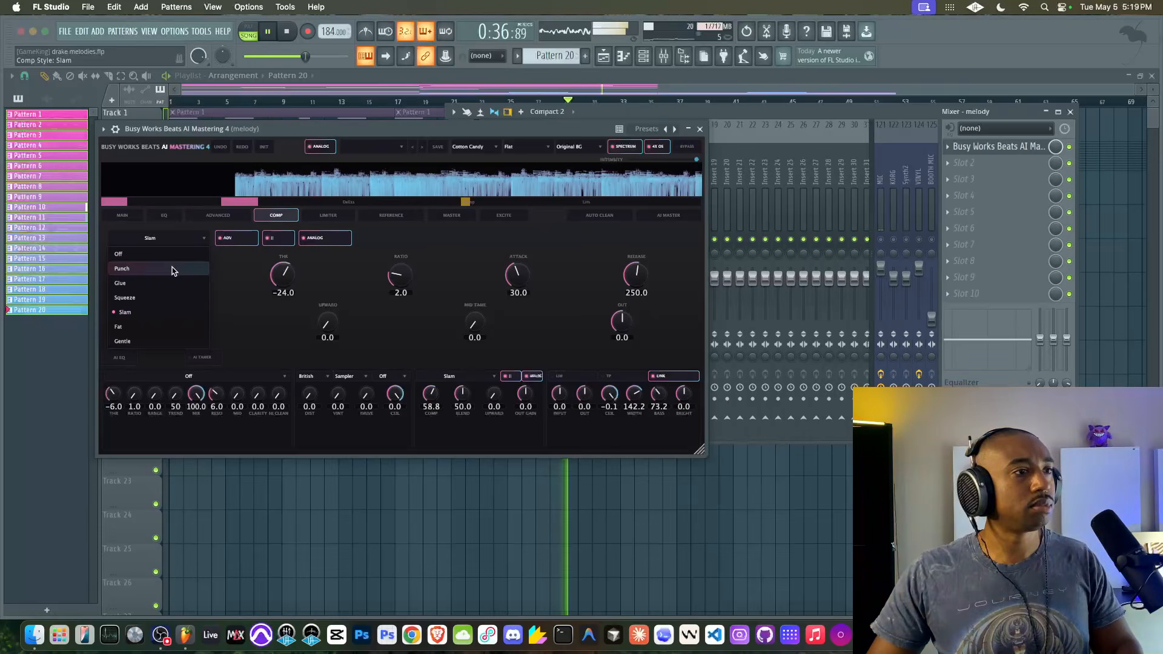
pyautogui.click(173, 268)
pyautogui.click(161, 239)
pyautogui.click(161, 327)
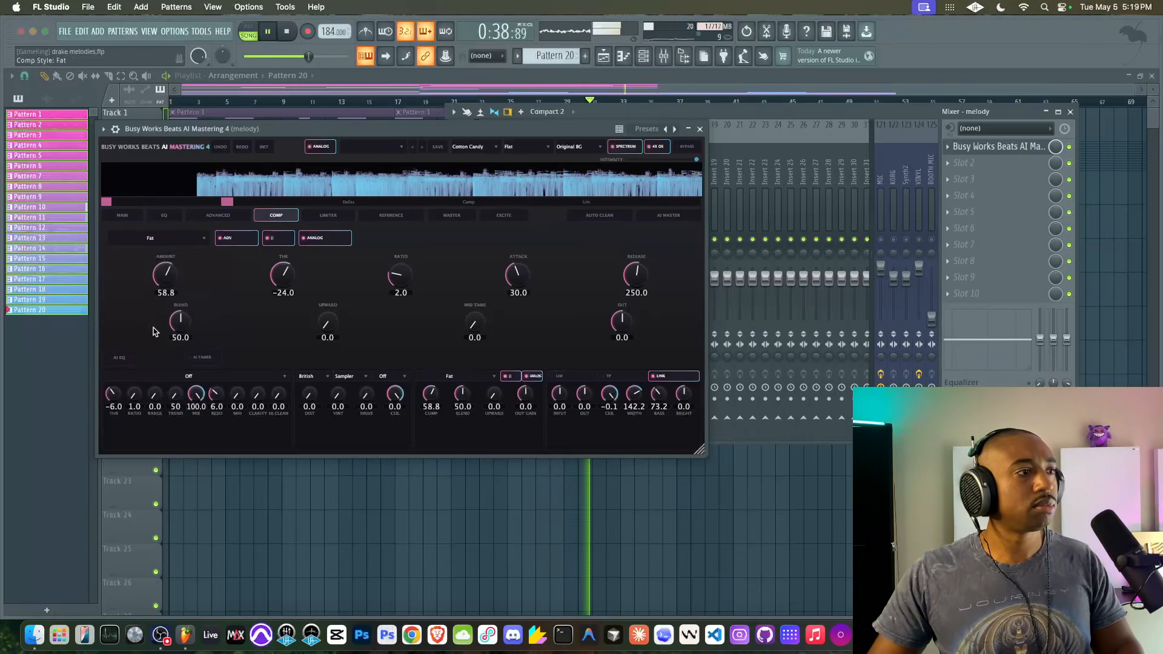
pyautogui.click(171, 239)
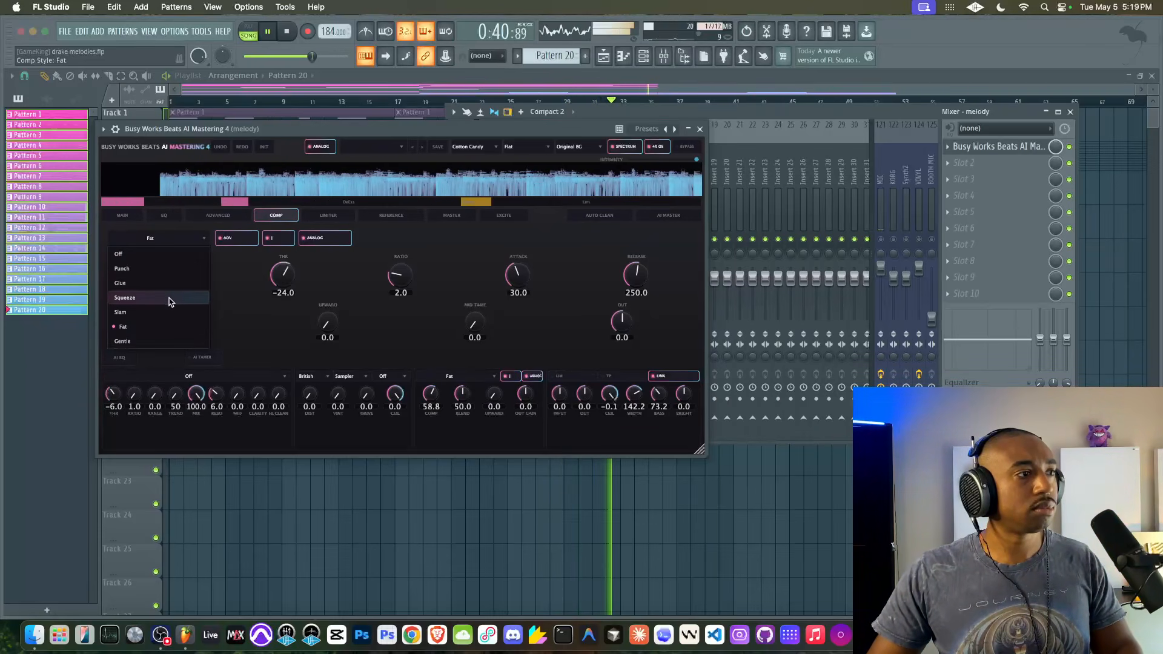
pyautogui.click(173, 284)
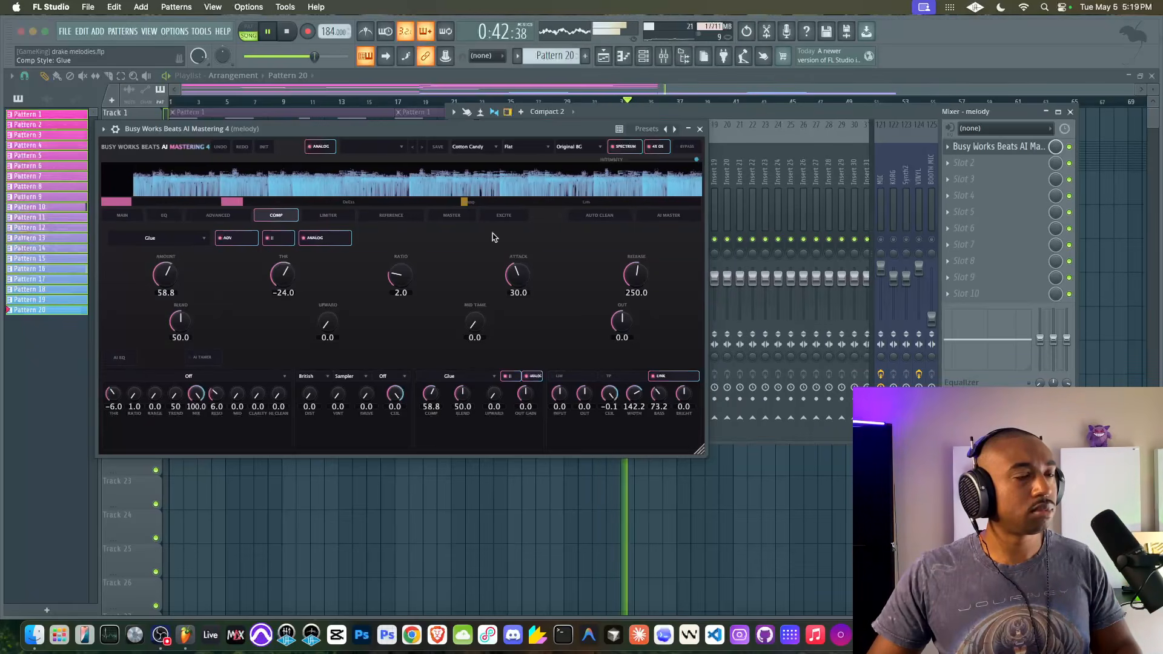
pyautogui.click(700, 129)
# - Review the rest of the arrangement and the mixer briefly, and save the project drake melodies.flp
pyautogui.rightClick(562, 488)
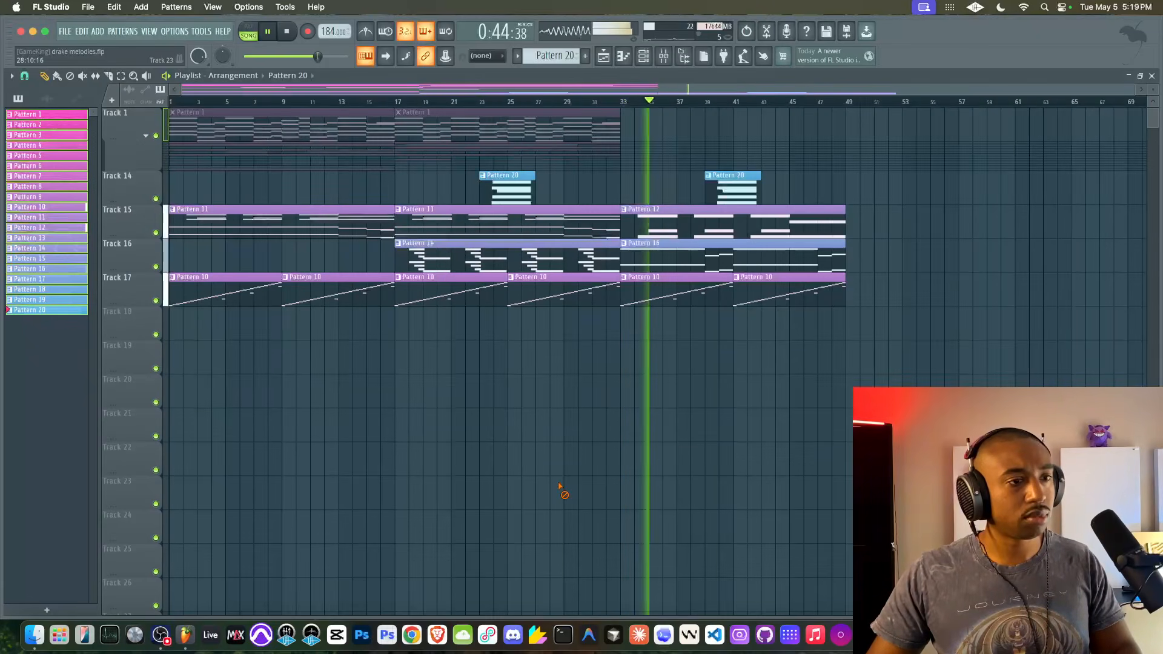
pyautogui.rightClick(584, 401)
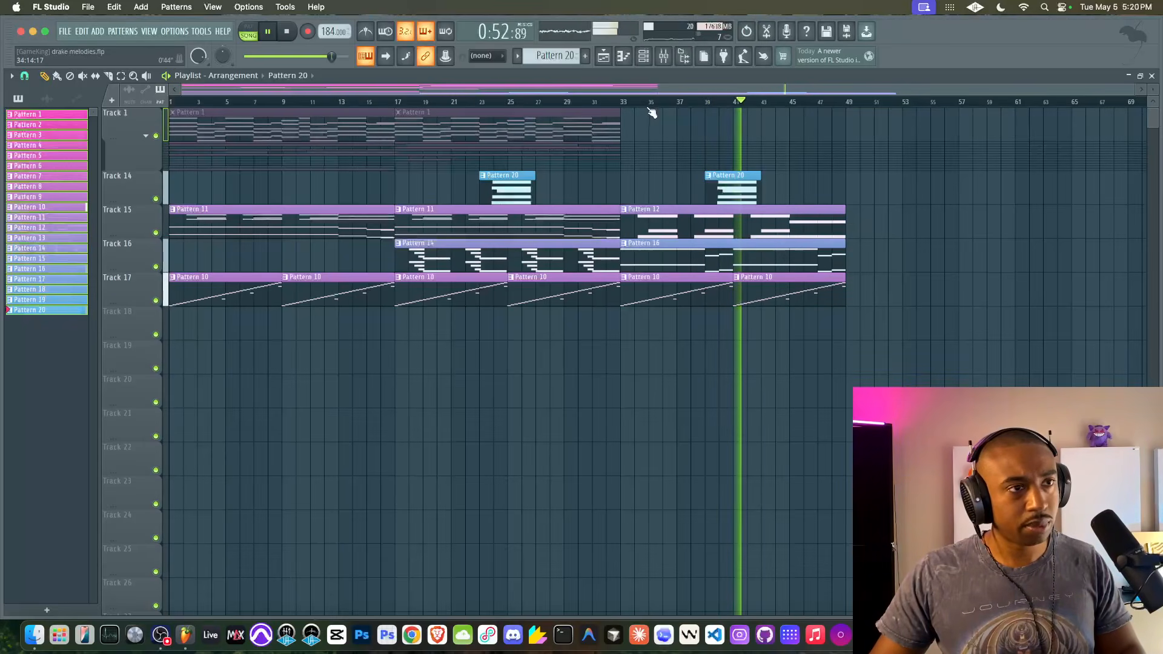
pyautogui.scroll(2, 651, 116)
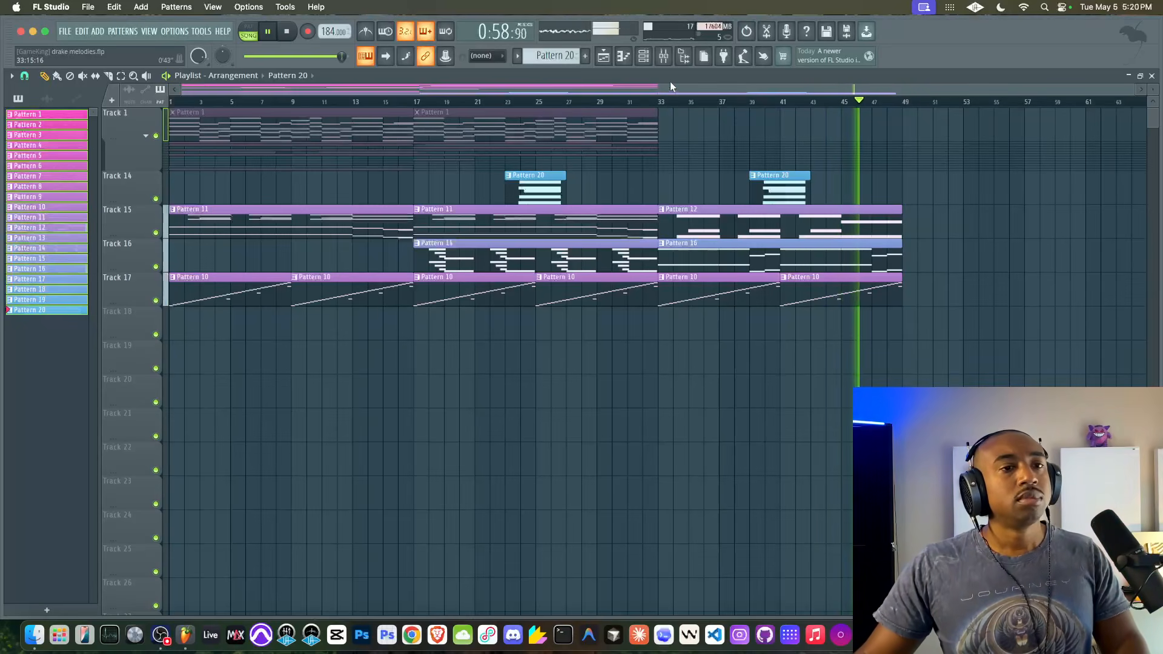
pyautogui.click(665, 62)
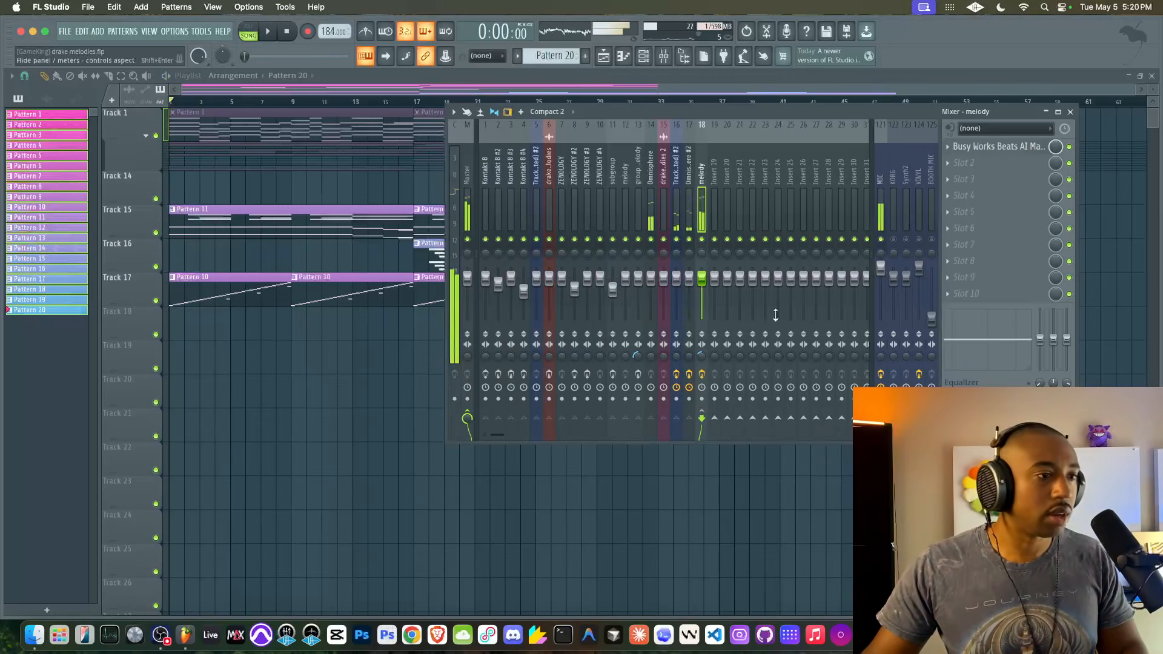
pyautogui.press('F9')
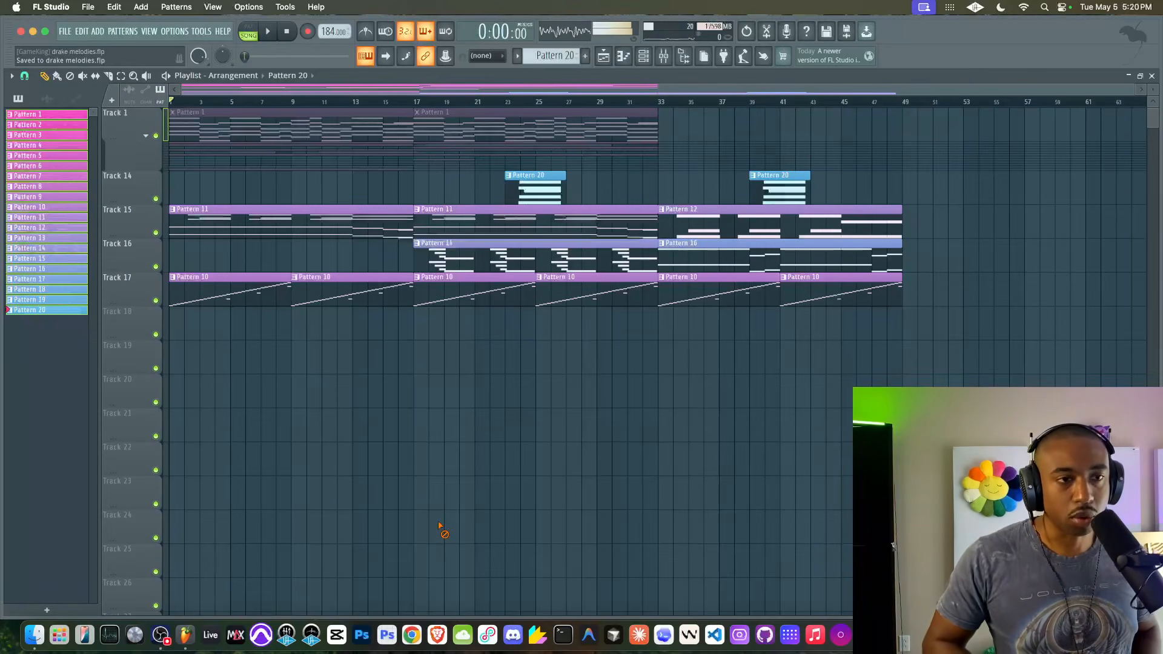